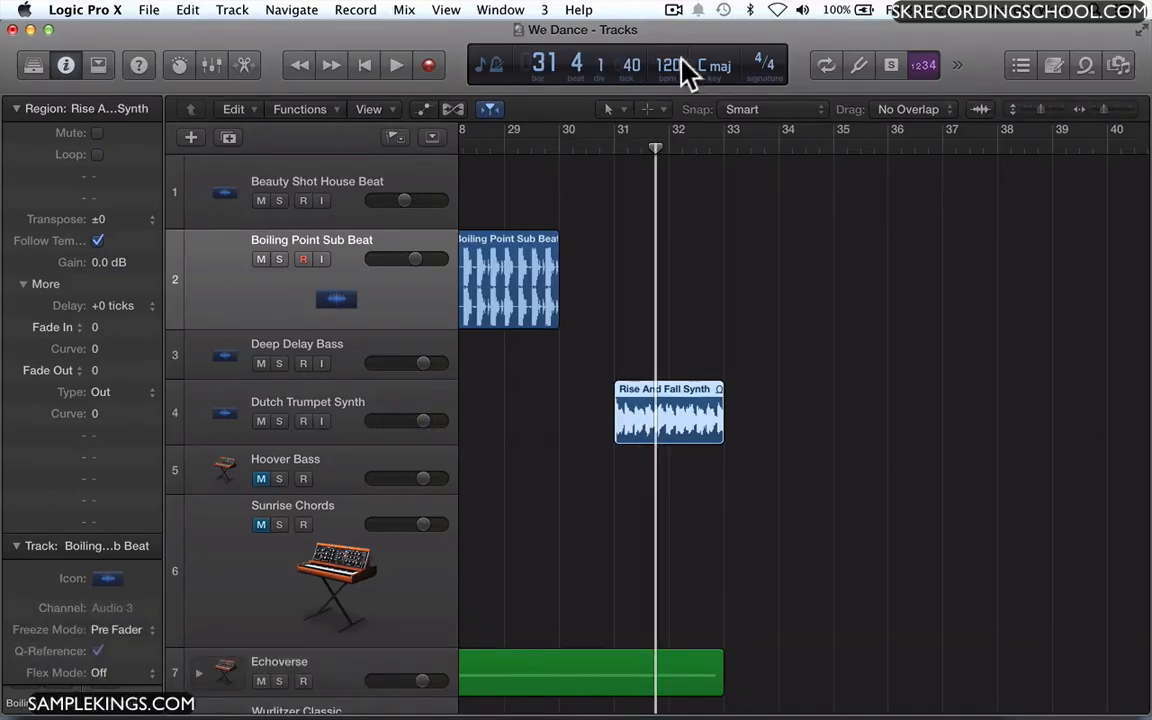
Heighten the Dutch Trumpet Synth track and draw a fade-in of about 1379 on the Rise And Fall Synth region with the Fade tool.
{"action": "left_click", "coordinate": [624, 104]}
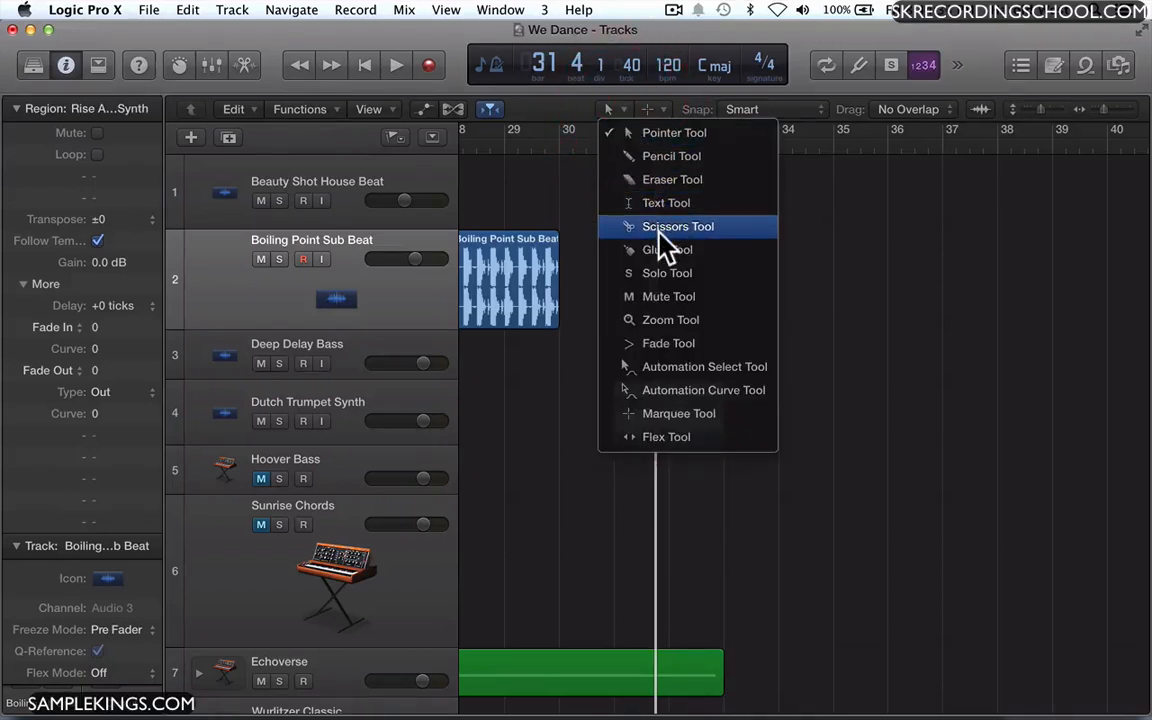
{"action": "left_click", "coordinate": [675, 345]}
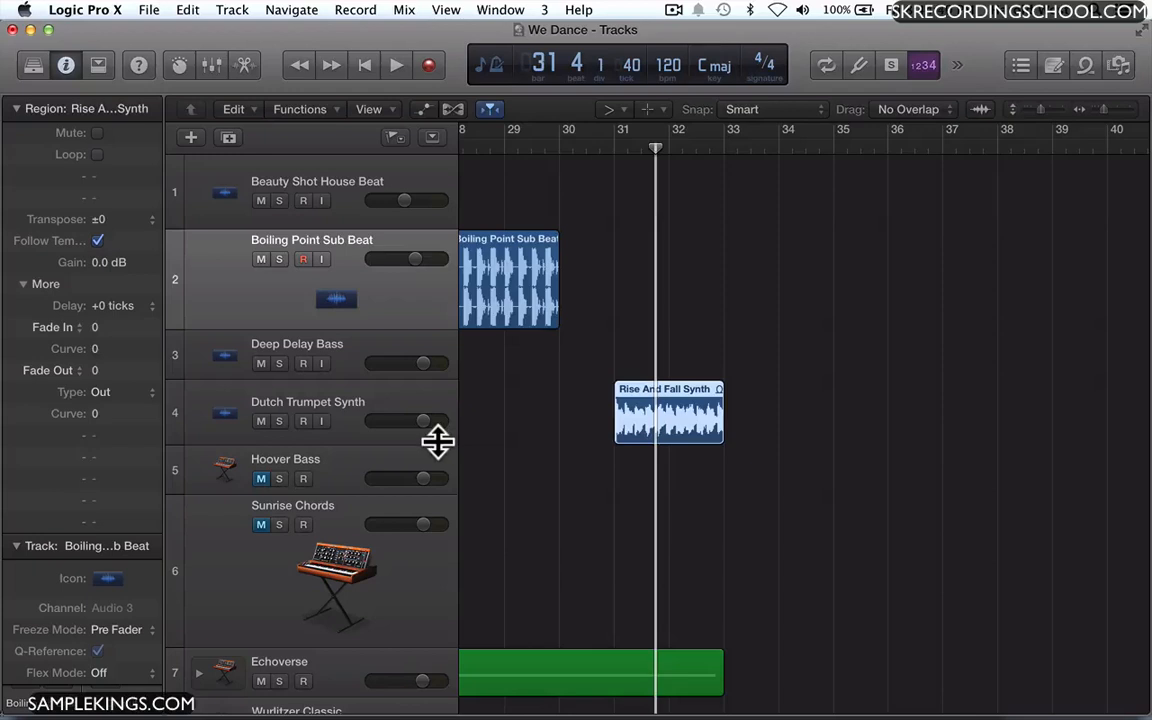
{"action": "left_click_drag", "start_coordinate": [438, 440], "coordinate": [438, 503]}
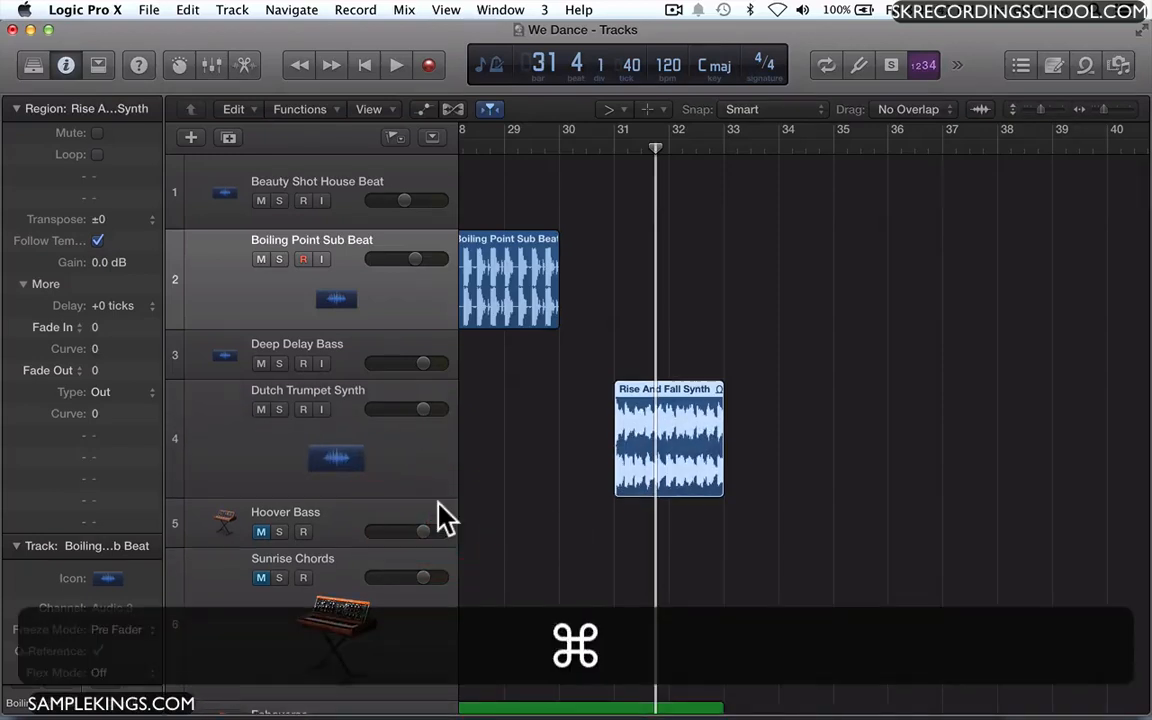
{"action": "key", "text": "super+Right"}
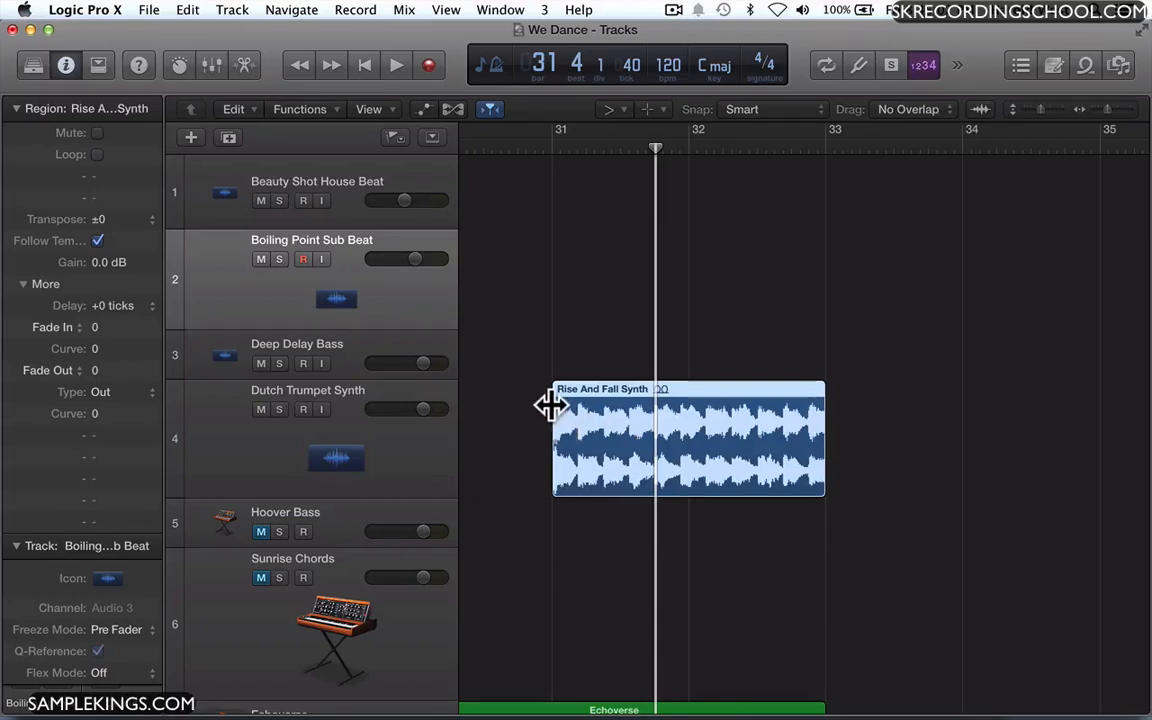
{"action": "left_click_drag", "start_coordinate": [560, 404], "coordinate": [647, 411]}
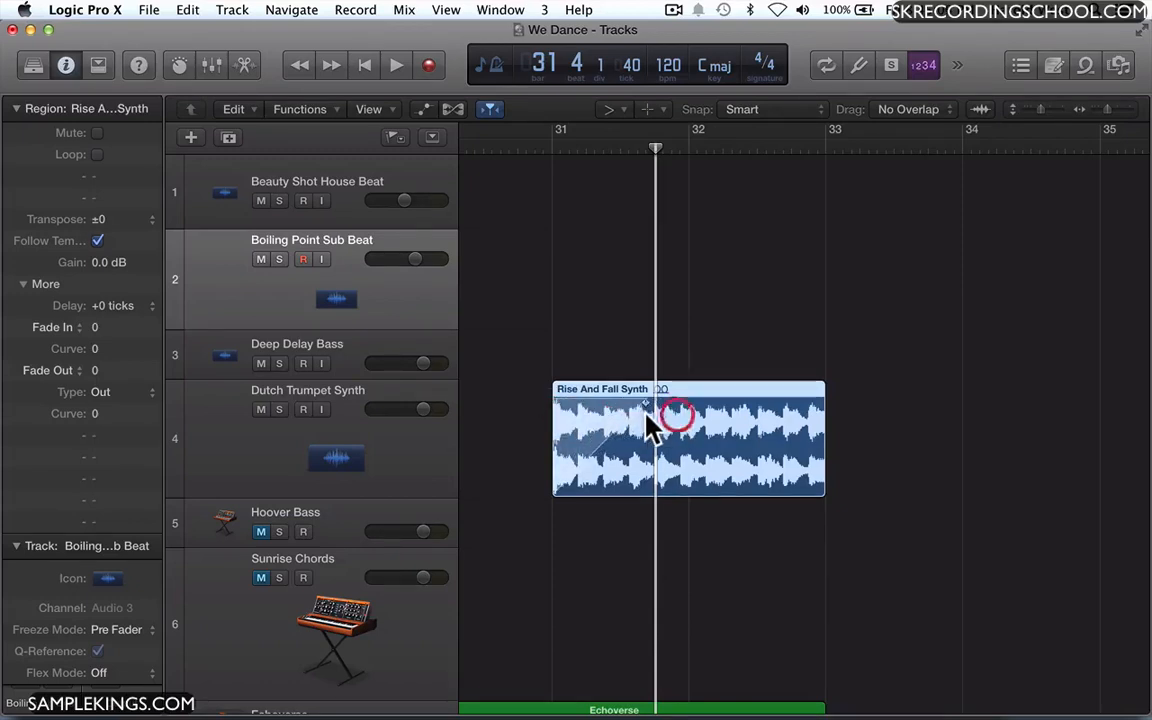
Play the Rise And Fall Synth region from bar 31 to hear its fade-in.
{"action": "left_click", "coordinate": [555, 143]}
{"action": "key", "text": "space"}
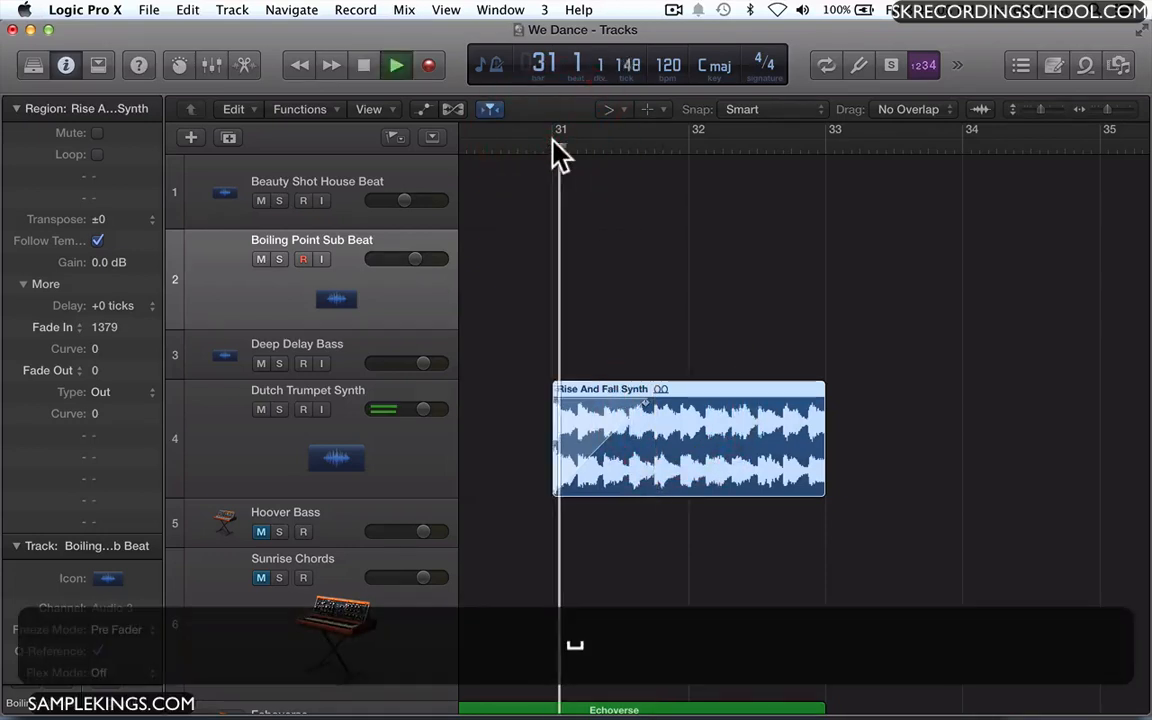
{"action": "key", "text": "space"}
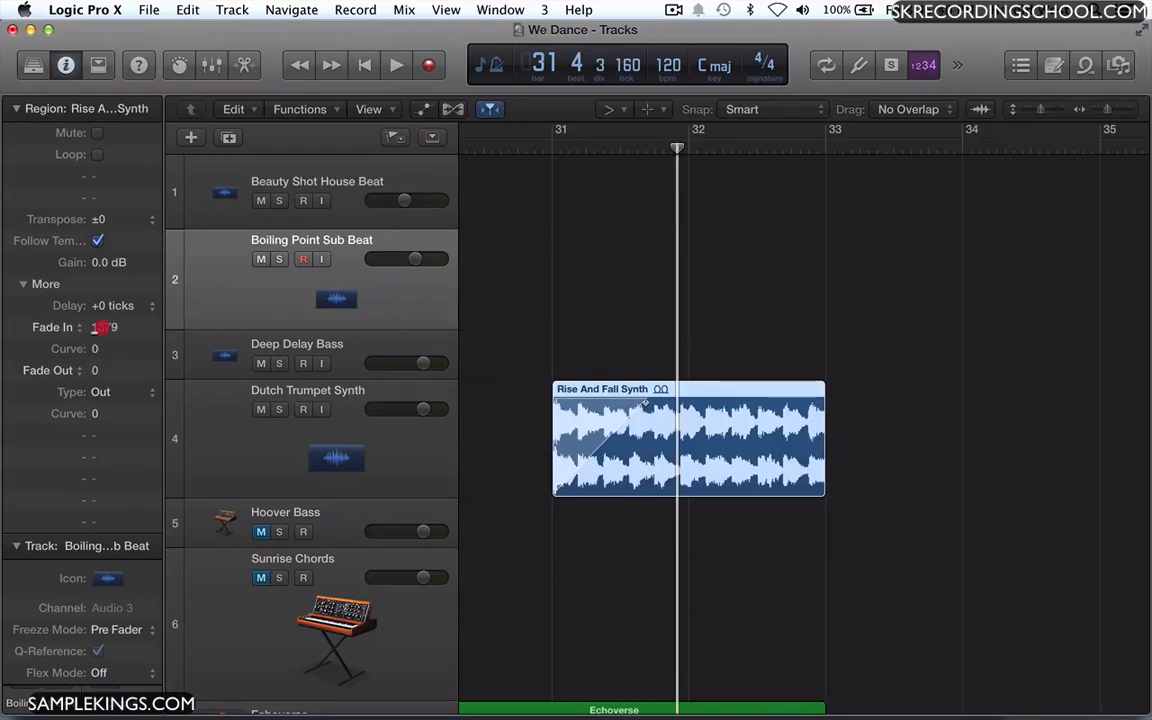
Adjust the region's fade-in to 1382 and bend its curve to 37 for a slower start.
{"action": "mouse_move", "coordinate": [100, 327]}
{"action": "left_mouse_down"}
{"action": "mouse_move", "coordinate": [103, 372]}
{"action": "mouse_move", "coordinate": [98, 195]}
{"action": "mouse_move", "coordinate": [100, 458]}
{"action": "mouse_move", "coordinate": [85, 419]}
{"action": "mouse_move", "coordinate": [67, 123]}
{"action": "mouse_move", "coordinate": [115, 348]}
{"action": "mouse_move", "coordinate": [97, 360]}
{"action": "mouse_move", "coordinate": [92, 347]}
{"action": "left_mouse_up"}
{"action": "left_click_drag", "start_coordinate": [610, 441], "coordinate": [646, 448]}
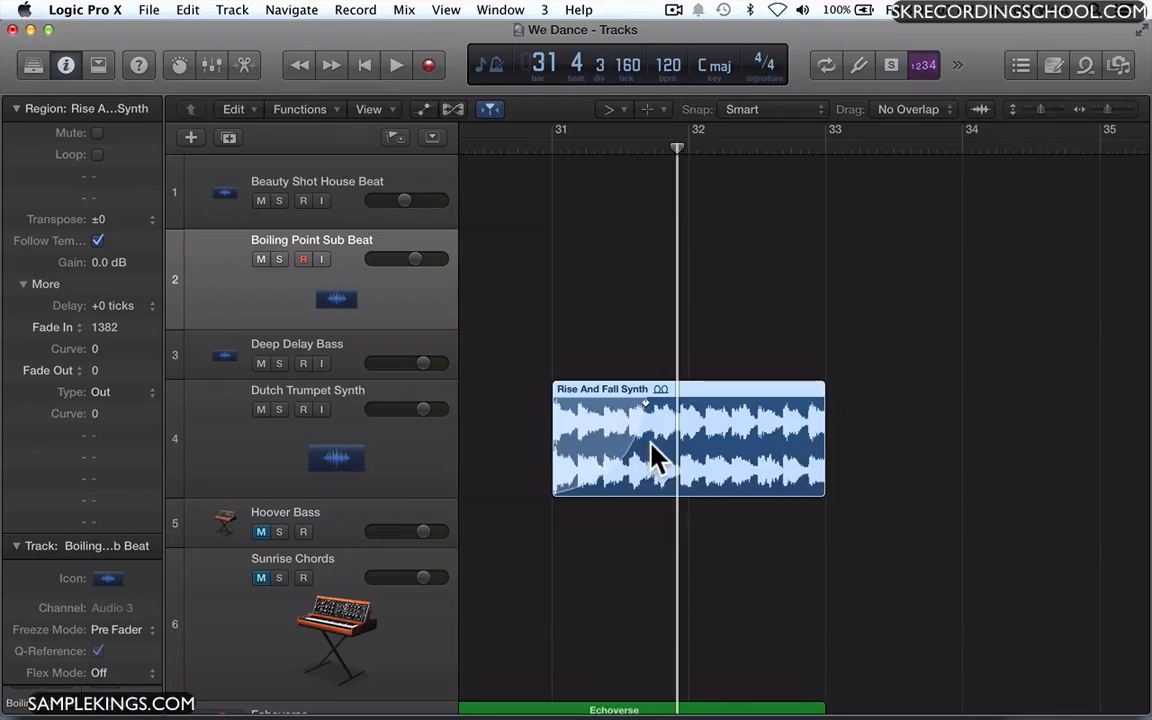
{"action": "left_click_drag", "start_coordinate": [650, 460], "coordinate": [644, 453]}
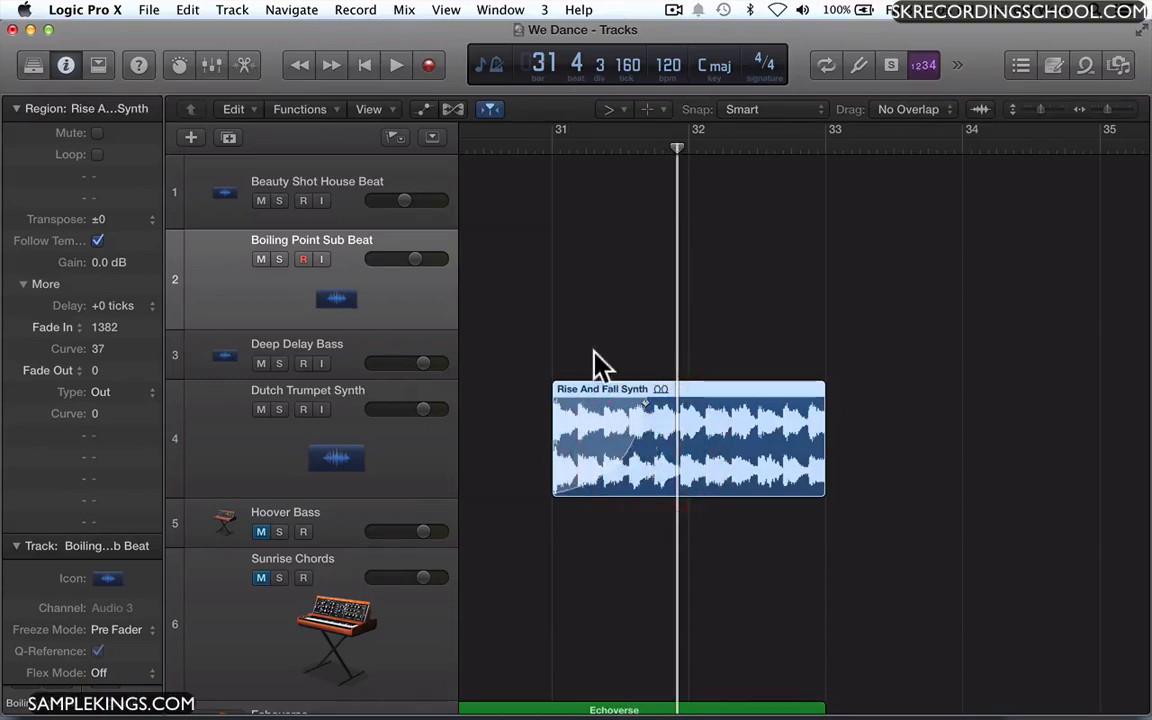
Play the region from bar 31 twice to compare how the curved fade-in sounds.
{"action": "left_click", "coordinate": [555, 140]}
{"action": "key", "text": "space"}
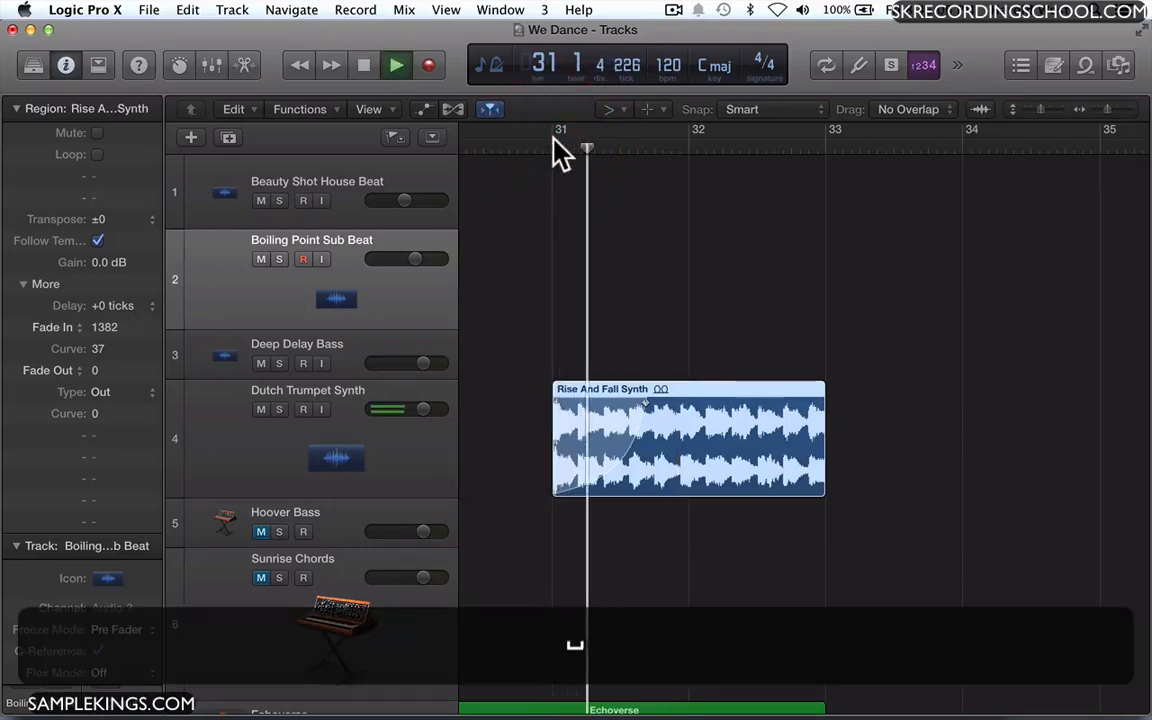
{"action": "key", "text": "space"}
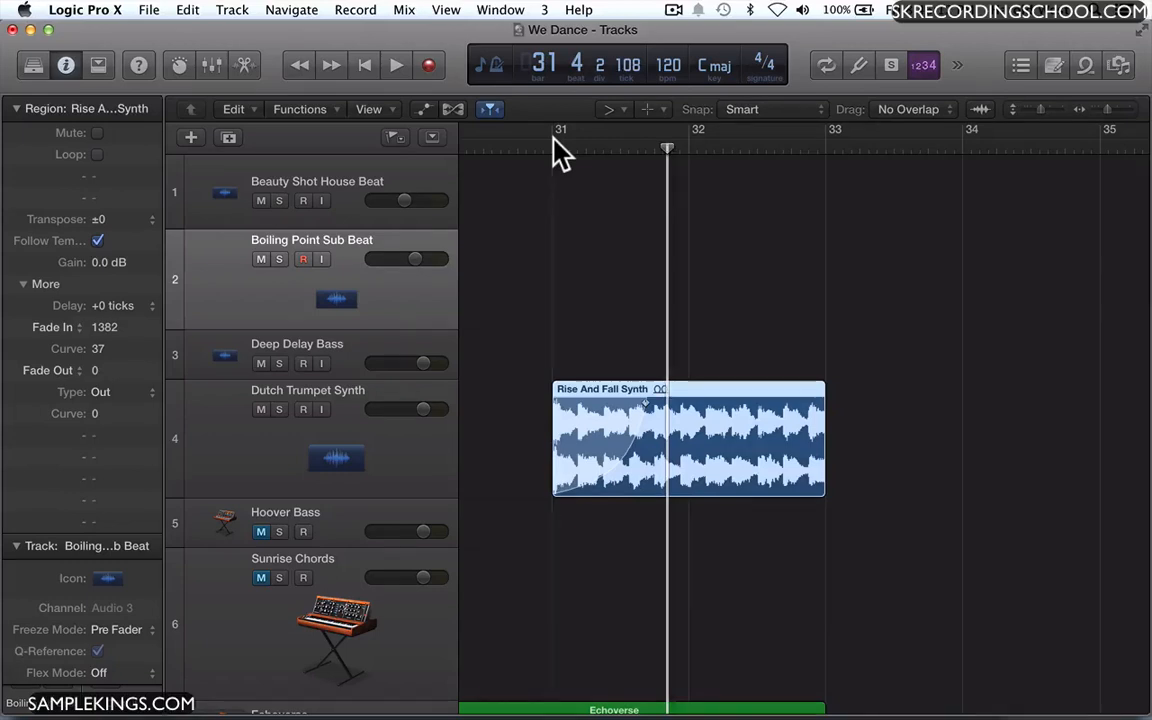
{"action": "left_click", "coordinate": [556, 139]}
{"action": "key", "text": "space"}
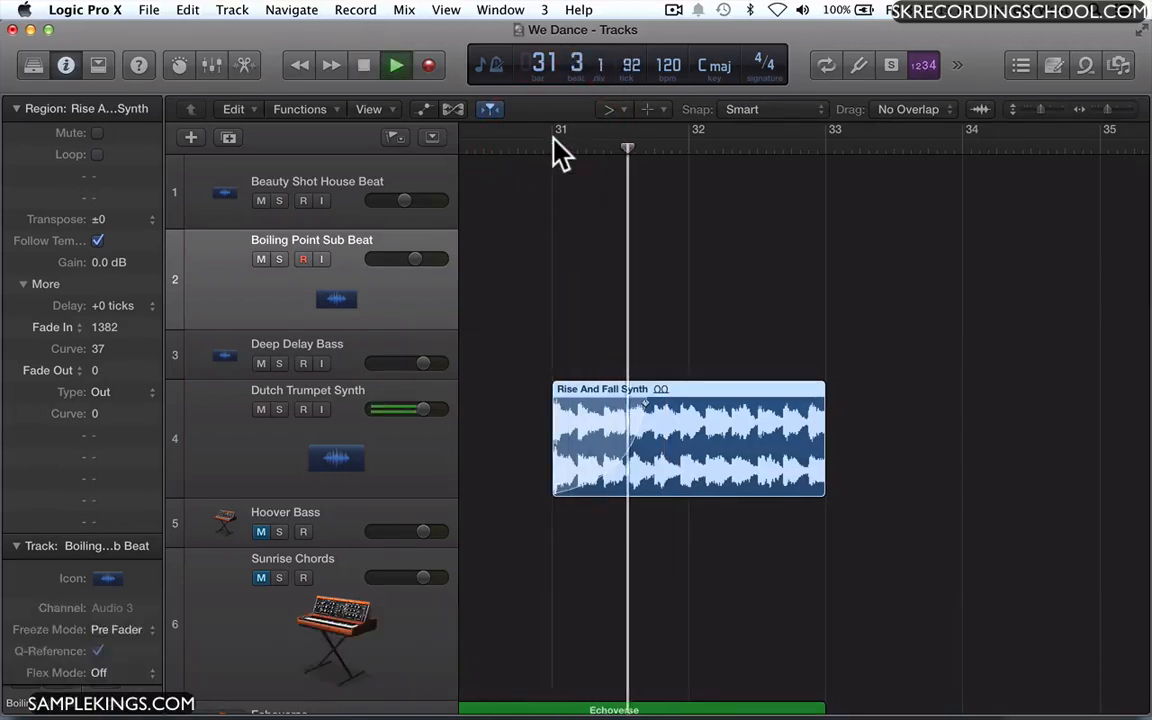
{"action": "key", "text": "space"}
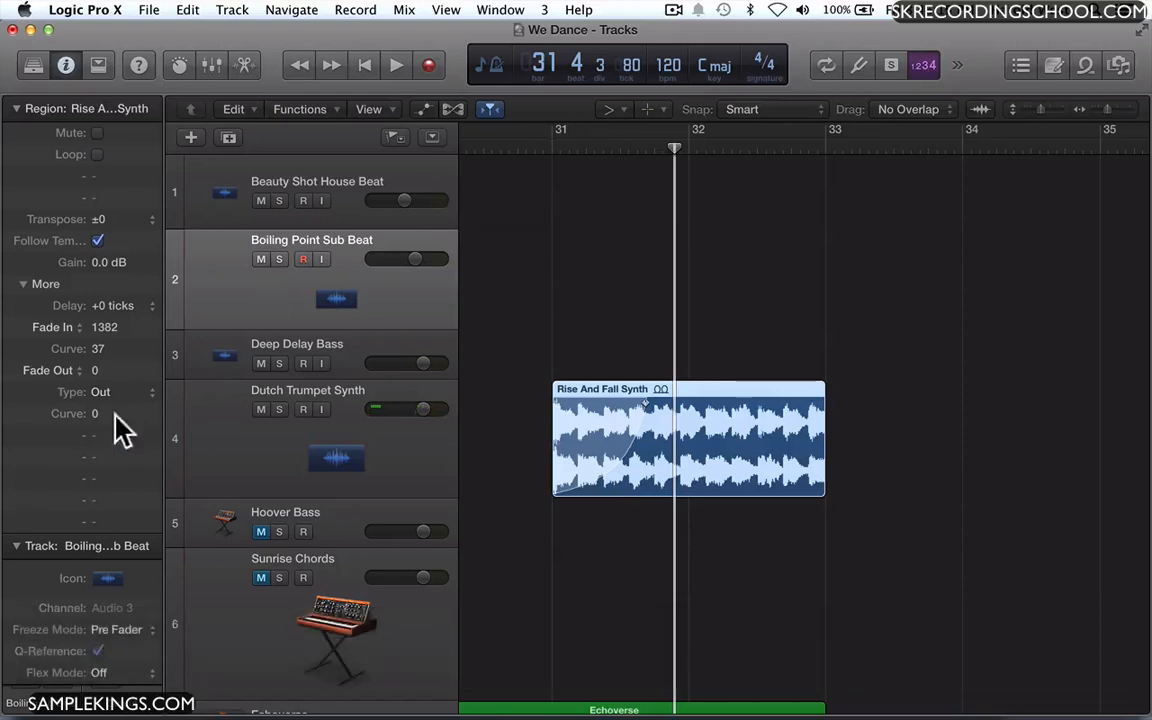
Set the region's fade-in curve to -50 and play it from bar 31.
{"action": "left_click", "coordinate": [96, 350]}
{"action": "left_click_drag", "start_coordinate": [96, 350], "coordinate": [103, 476]}
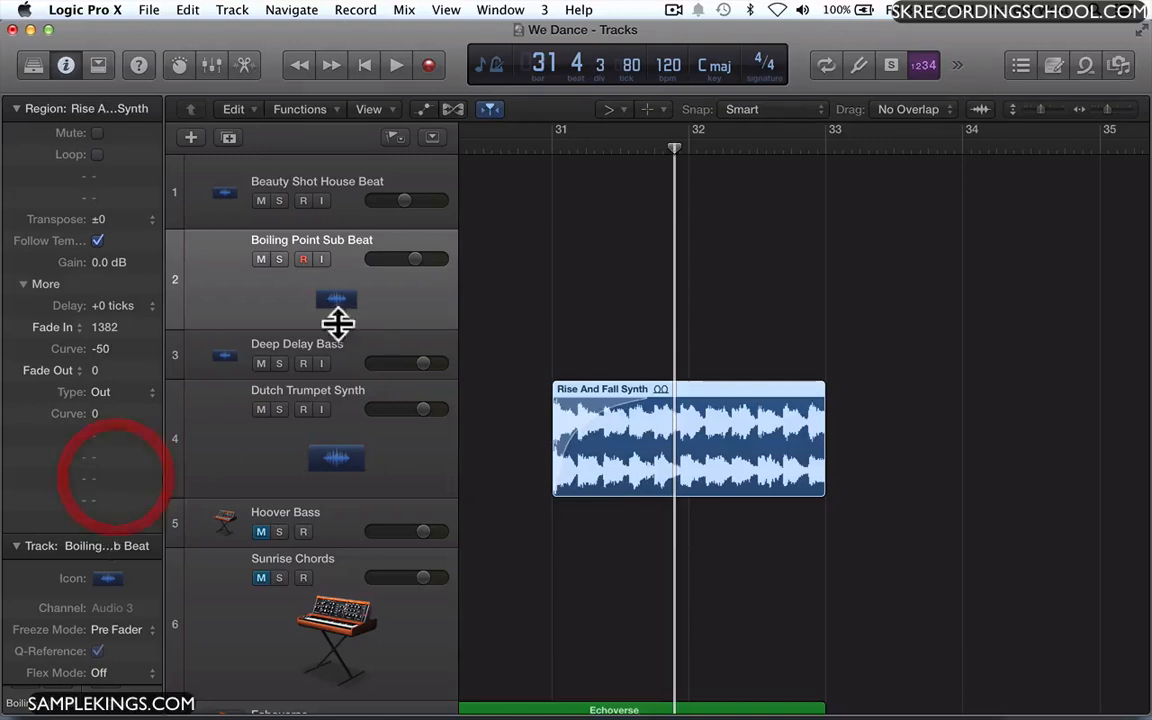
{"action": "left_click", "coordinate": [557, 153]}
{"action": "key", "text": "space"}
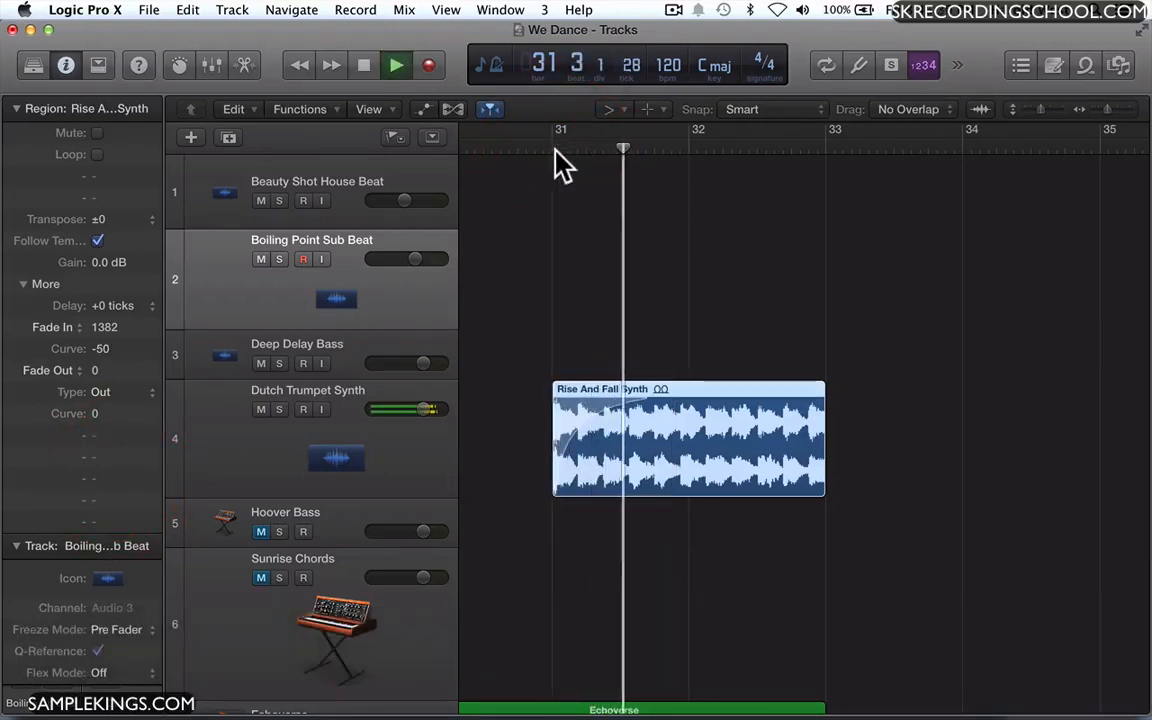
{"action": "key", "text": "space"}
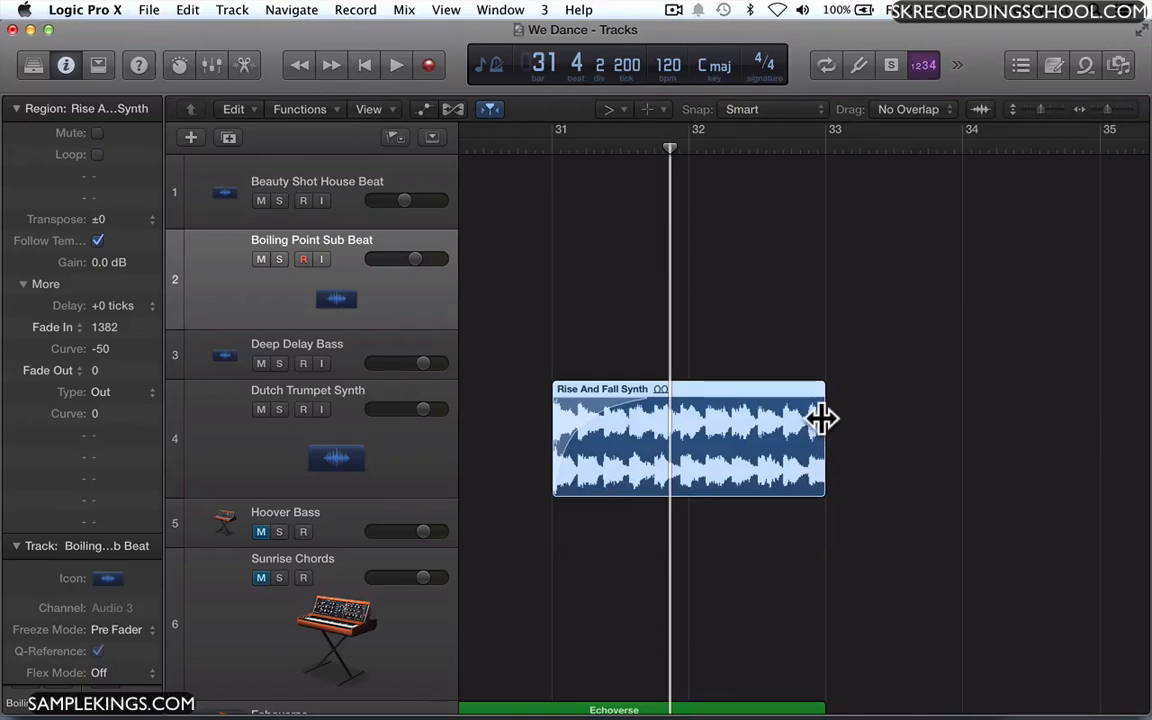
Draw a fade-out of about 1971 with curve 25 at the region's end and bend the fade-in curve to -37.
{"action": "left_click_drag", "start_coordinate": [826, 421], "coordinate": [686, 429]}
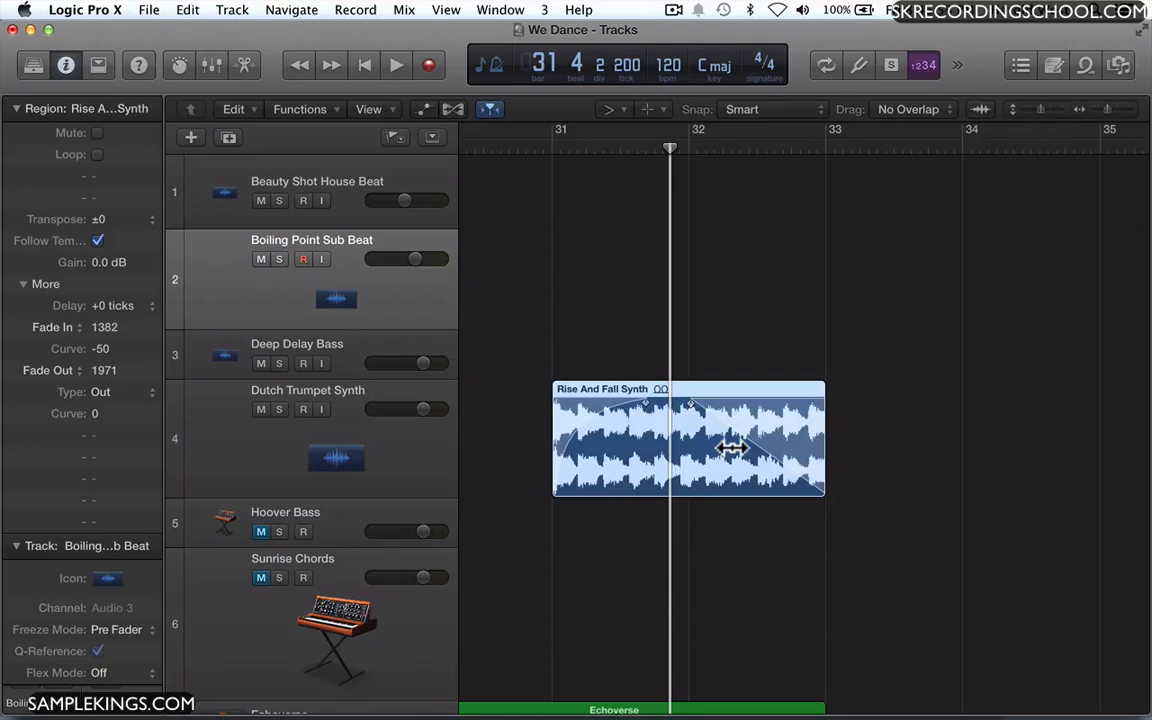
{"action": "left_click_drag", "start_coordinate": [732, 447], "coordinate": [704, 459]}
{"action": "left_click_drag", "start_coordinate": [580, 433], "coordinate": [604, 442]}
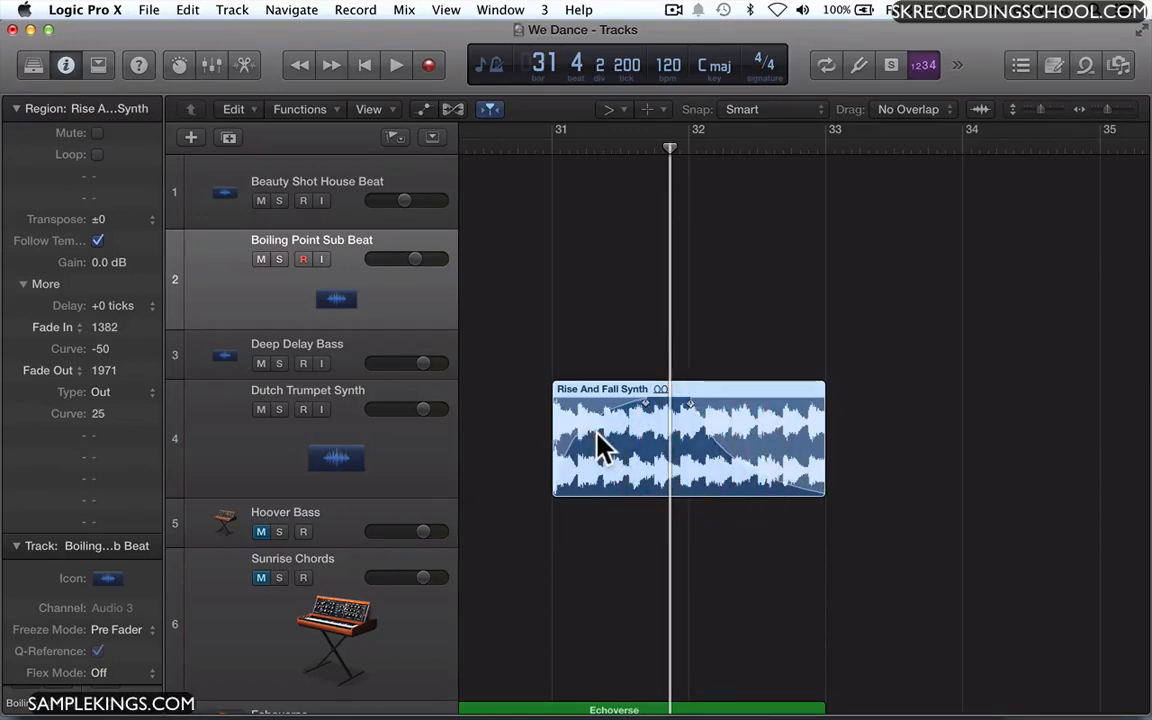
Play the region from bar 31 through its end to hear both the fade-in and the fade-out.
{"action": "left_click", "coordinate": [556, 152]}
{"action": "key", "text": "space"}
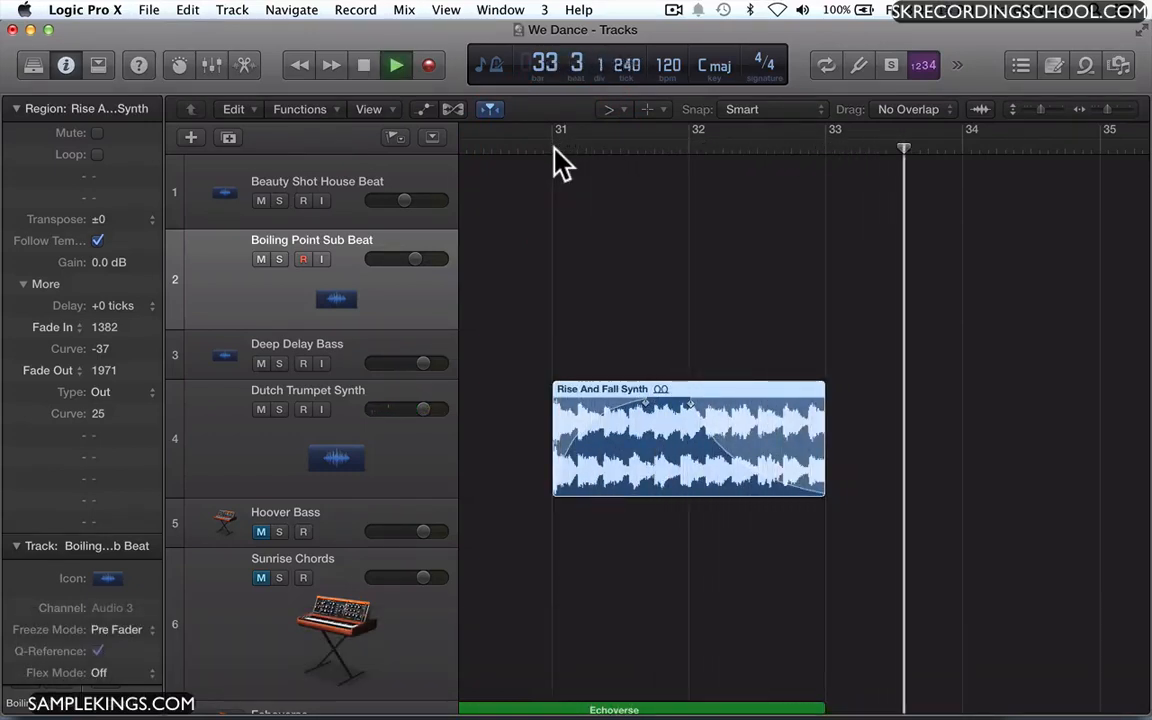
{"action": "key", "text": "space"}
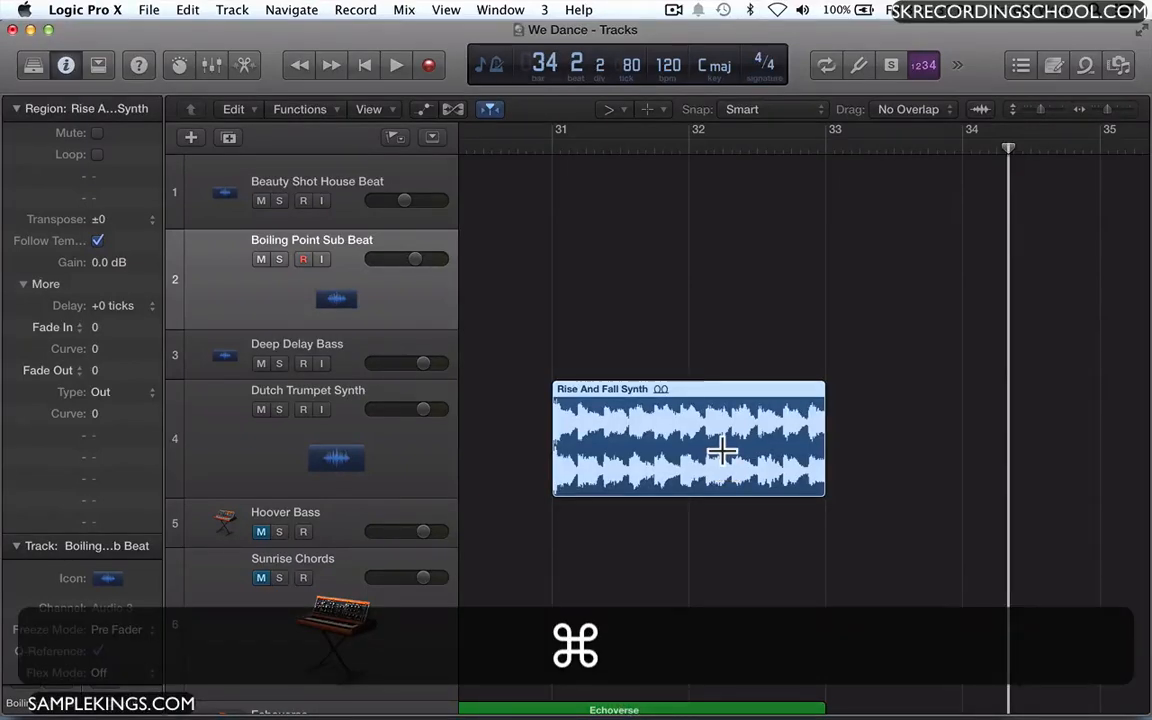
Repeat the Rise And Fall Synth region once as a copy directly after the original.
{"action": "key", "text": "super+r"}
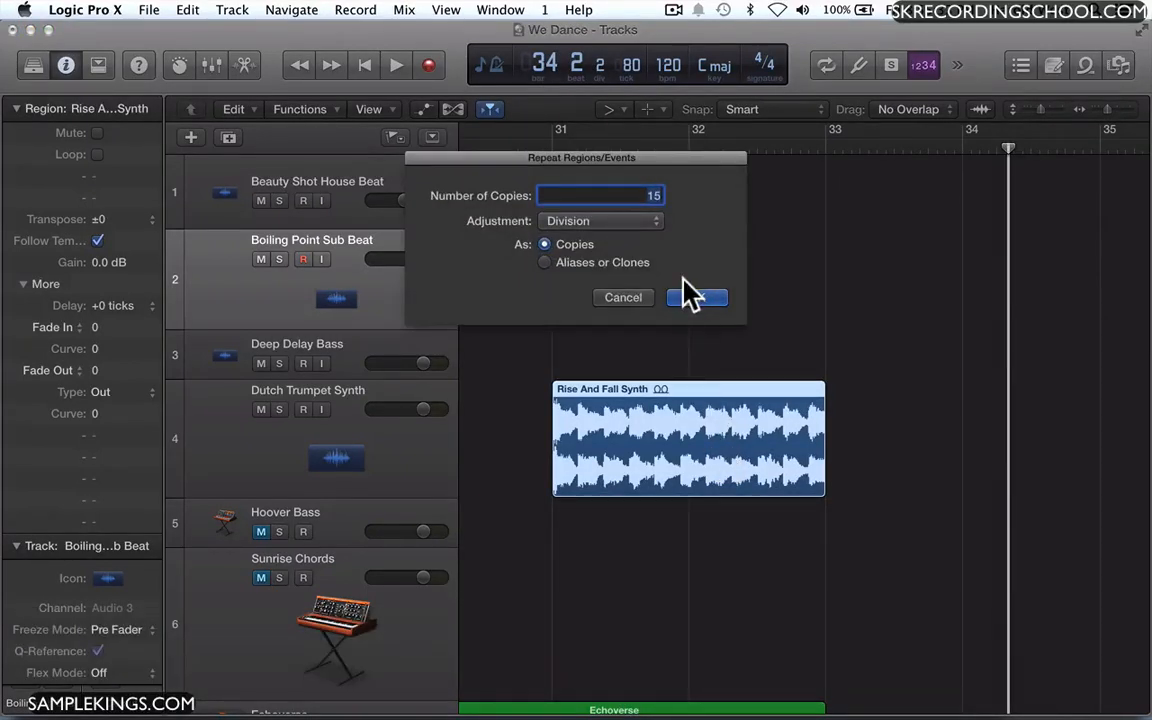
{"action": "type", "text": "1"}
{"action": "left_click", "coordinate": [660, 233]}
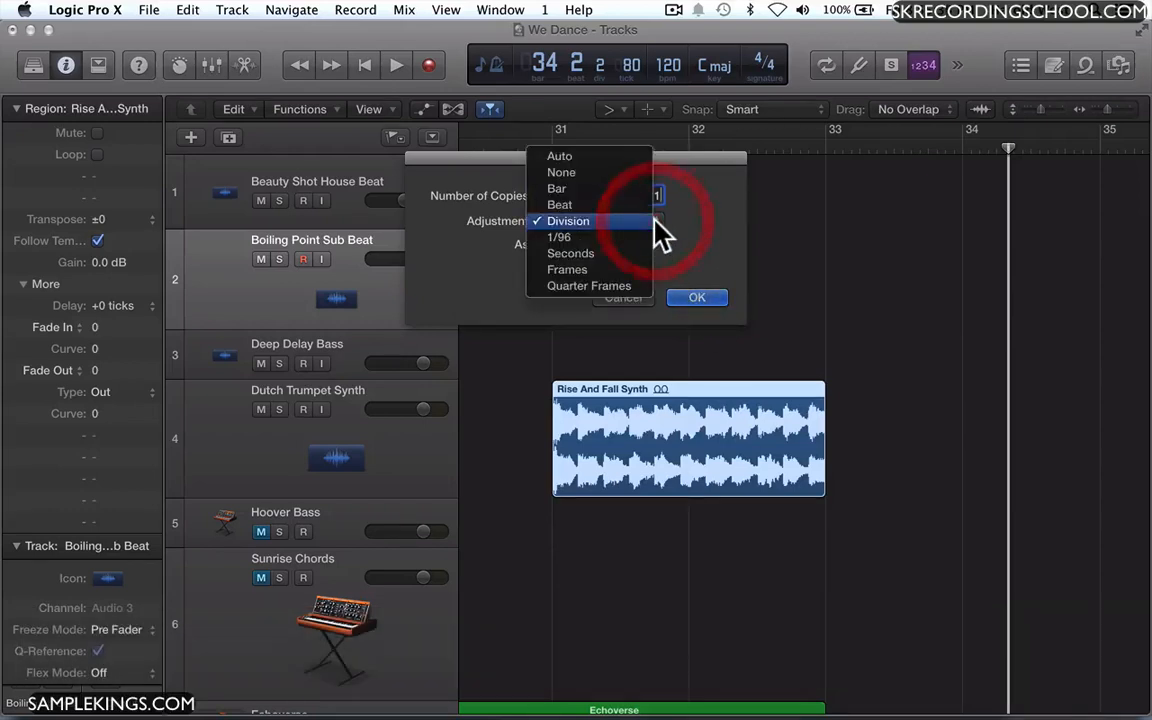
{"action": "left_click", "coordinate": [641, 170]}
{"action": "left_click", "coordinate": [697, 297]}
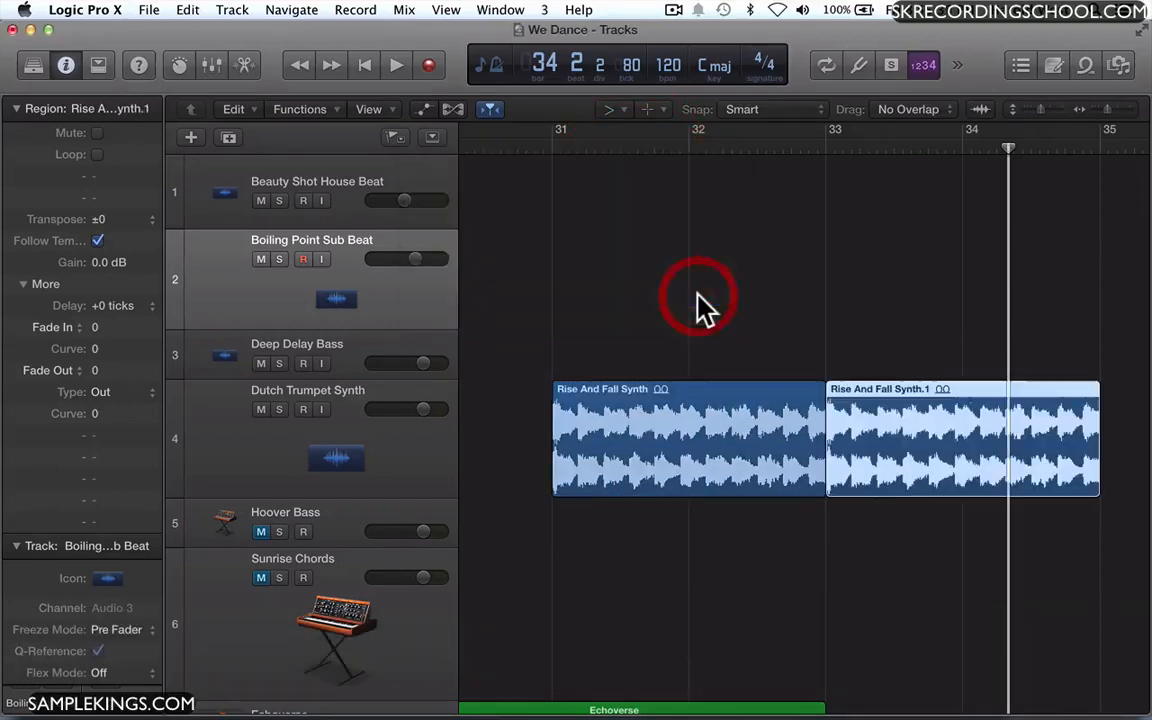
Draw a crossfade over the boundary of the two Rise And Fall Synth regions and widen it from just after bar 32 to about bar 34.
{"action": "left_click", "coordinate": [806, 408]}
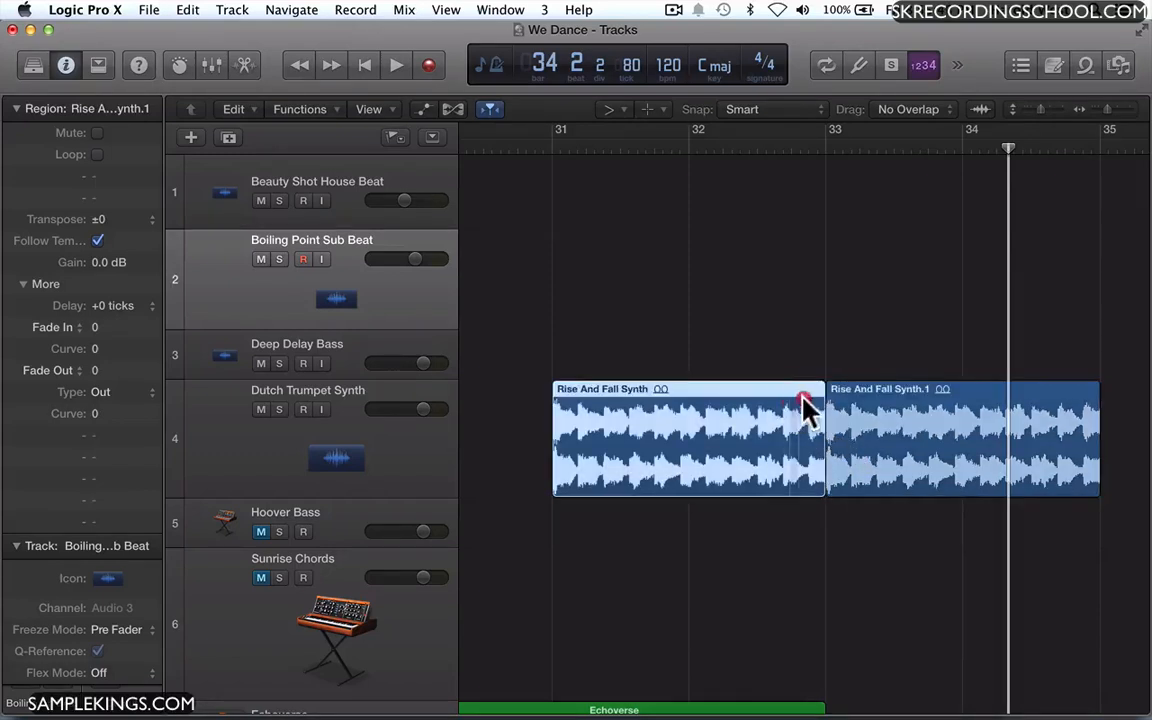
{"action": "left_click_drag", "start_coordinate": [792, 406], "coordinate": [874, 417]}
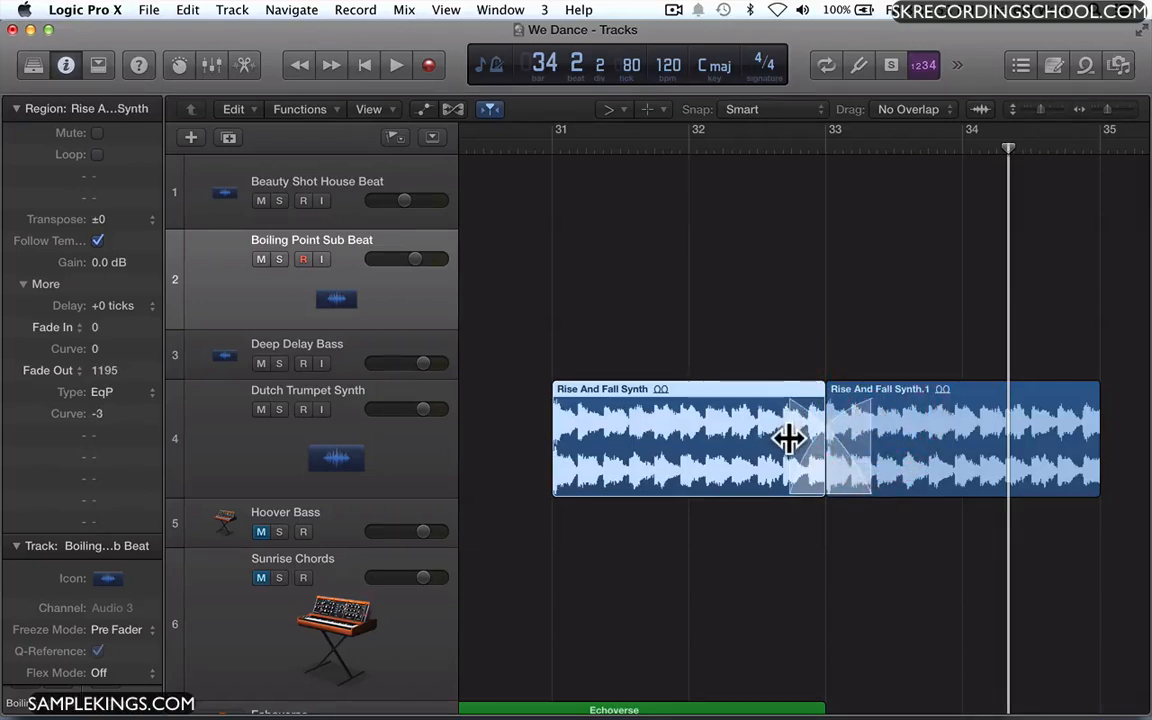
{"action": "left_click", "coordinate": [788, 437]}
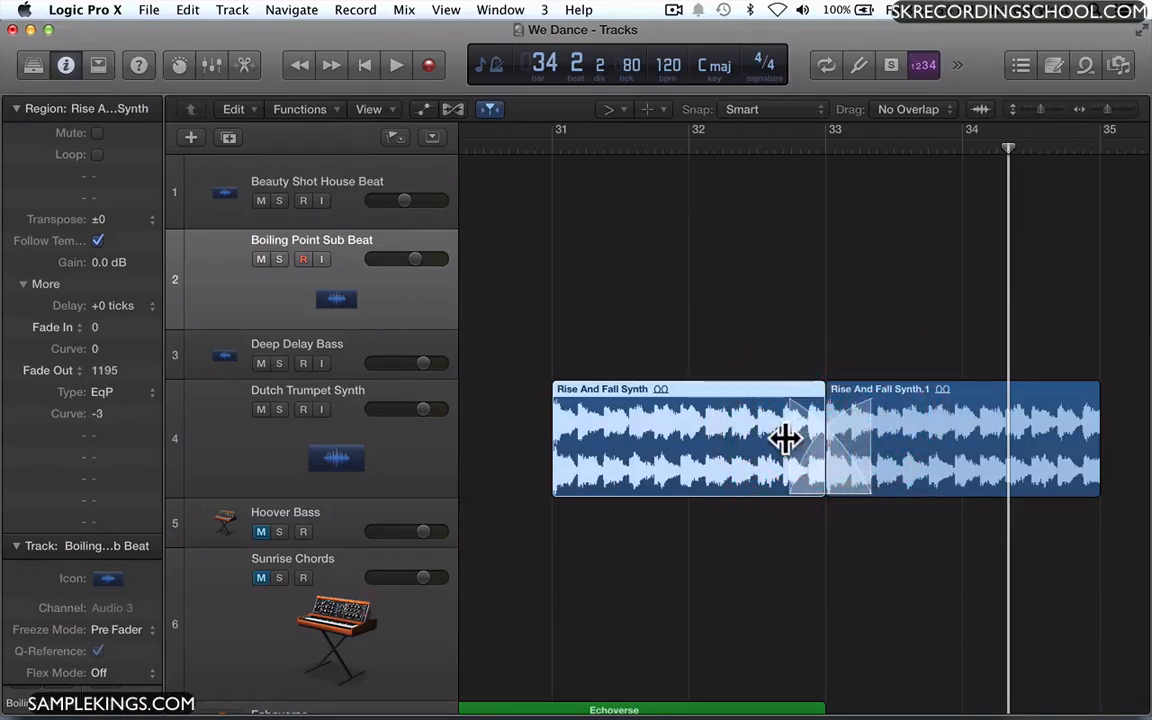
{"action": "left_click_drag", "start_coordinate": [775, 437], "coordinate": [704, 437]}
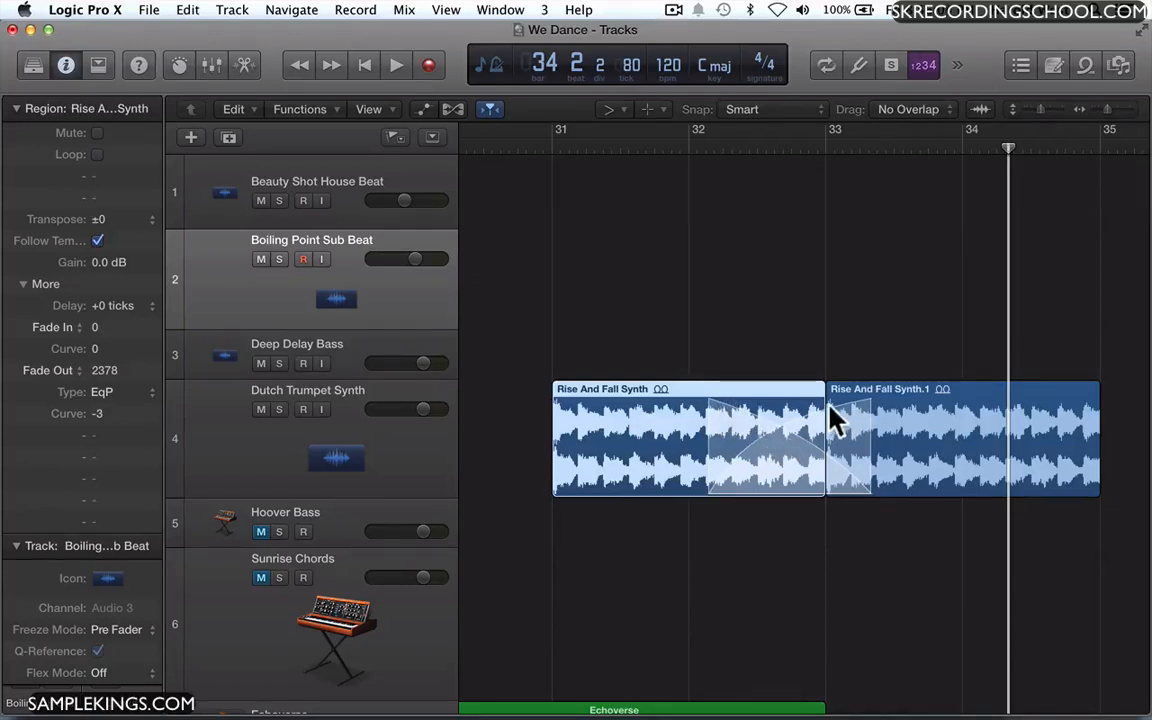
{"action": "left_click", "coordinate": [869, 438]}
{"action": "left_click_drag", "start_coordinate": [869, 438], "coordinate": [964, 426]}
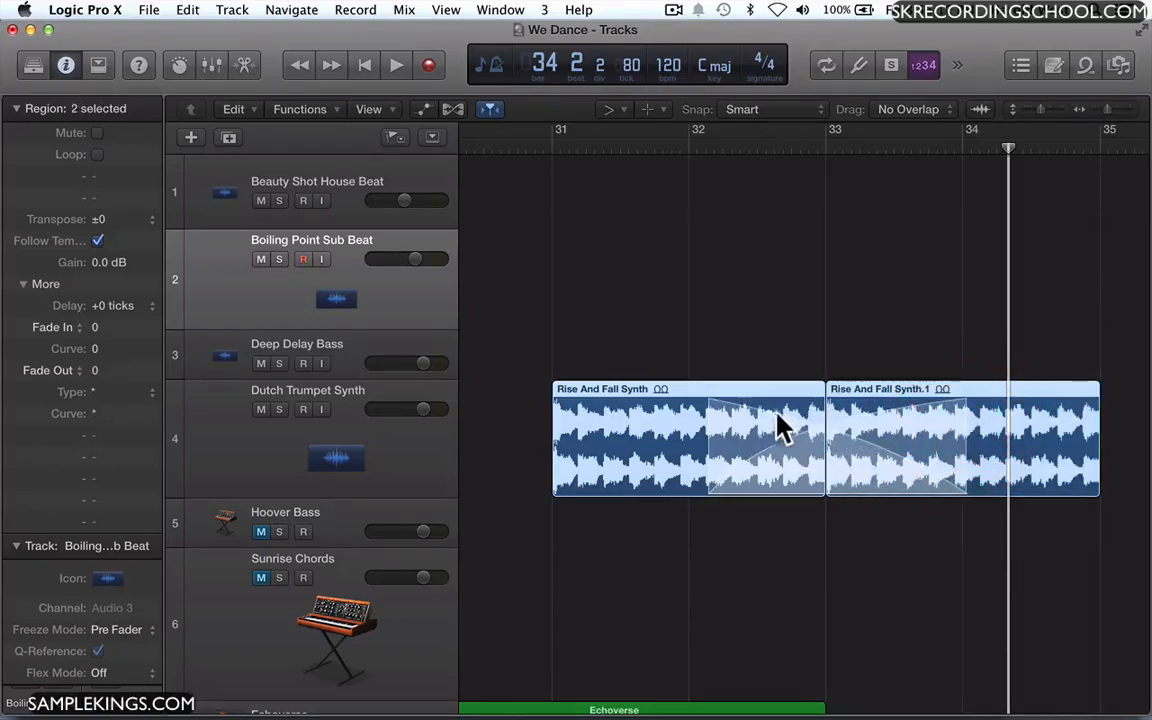
Play the two regions from bar 32 to hear the crossfade between them.
{"action": "left_click", "coordinate": [686, 150]}
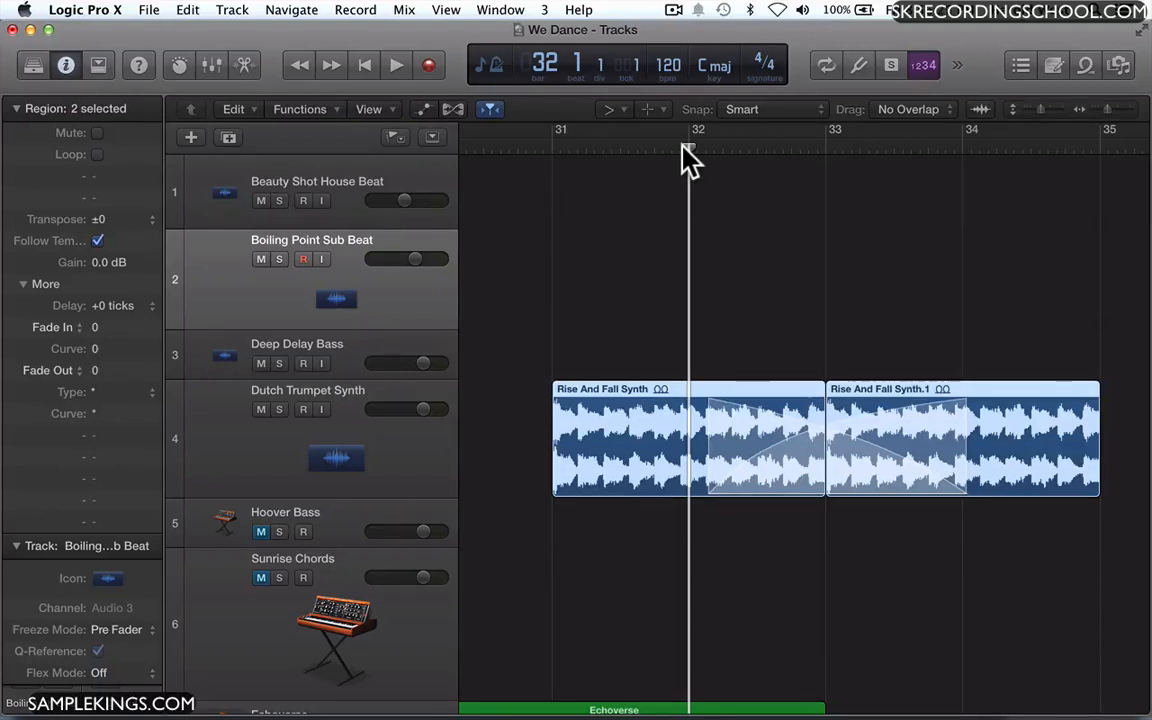
{"action": "key", "text": "space"}
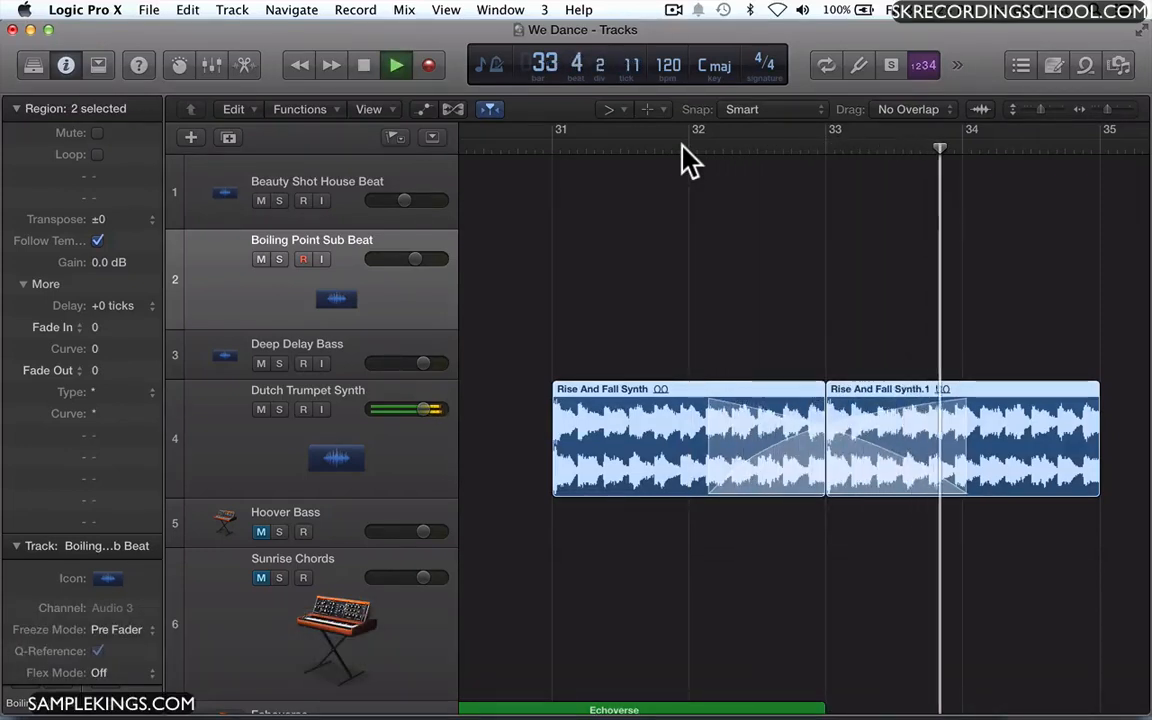
{"action": "key", "text": "space"}
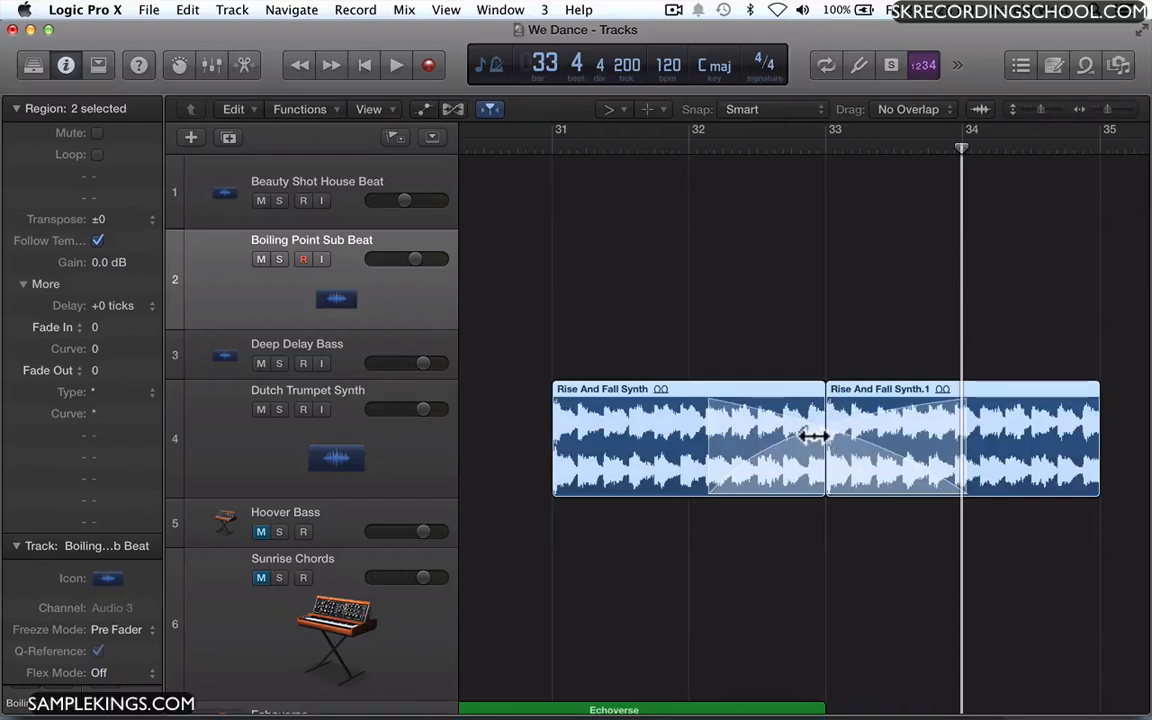
Reshape the curve of the crossfade between the two Rise And Fall Synth regions with the Fade tool.
{"action": "left_click", "coordinate": [821, 427]}
{"action": "left_click", "coordinate": [824, 455]}
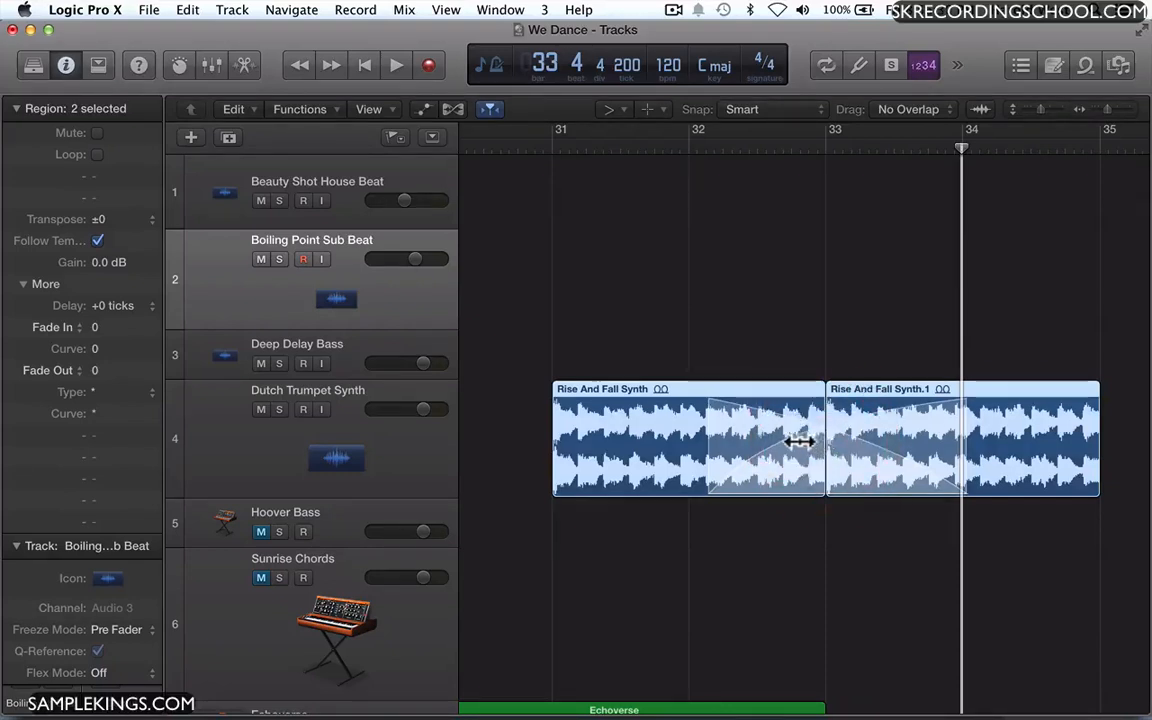
{"action": "left_click_drag", "start_coordinate": [826, 458], "coordinate": [720, 690]}
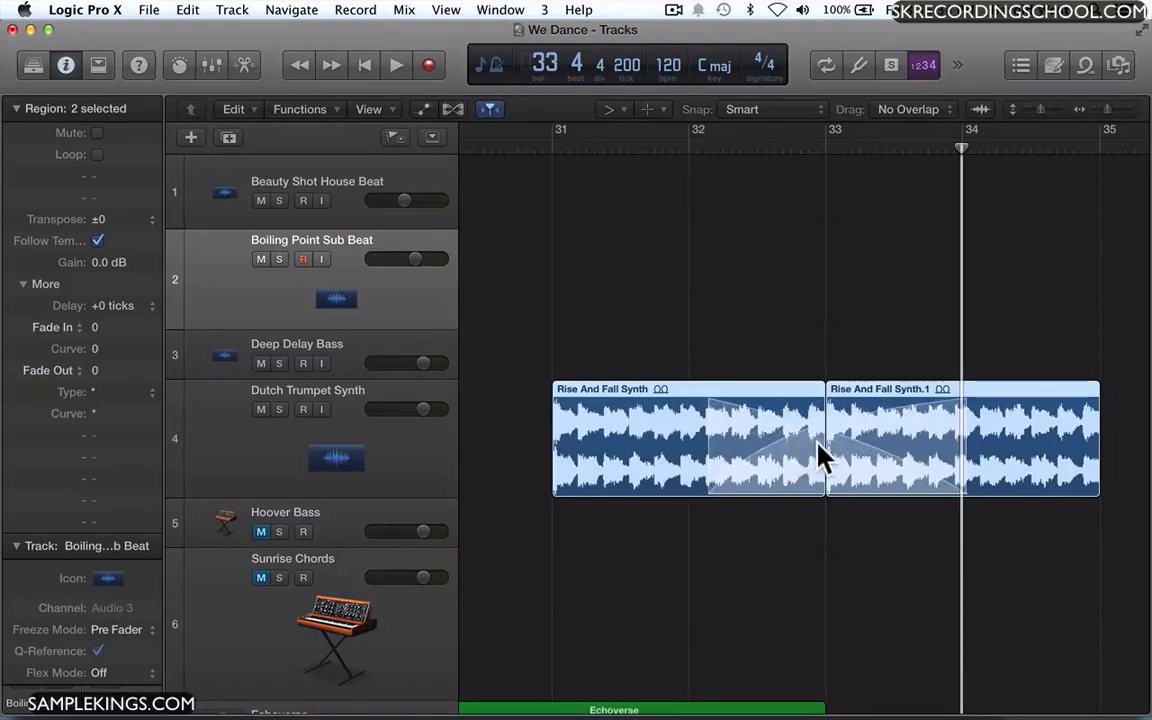
{"action": "left_click", "coordinate": [779, 440]}
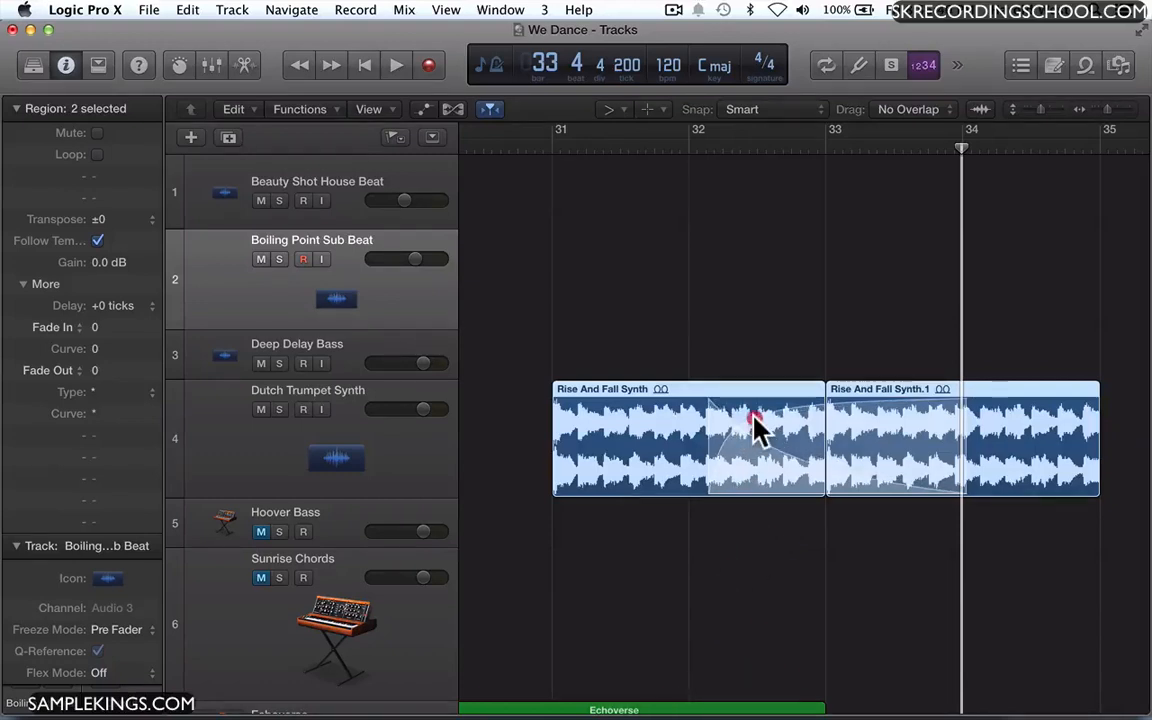
{"action": "mouse_move", "coordinate": [757, 428]}
{"action": "left_mouse_down"}
{"action": "mouse_move", "coordinate": [1025, 634]}
{"action": "mouse_move", "coordinate": [964, 568]}
{"action": "mouse_move", "coordinate": [727, 470]}
{"action": "mouse_move", "coordinate": [866, 466]}
{"action": "mouse_move", "coordinate": [1002, 514]}
{"action": "mouse_move", "coordinate": [771, 478]}
{"action": "left_mouse_up"}
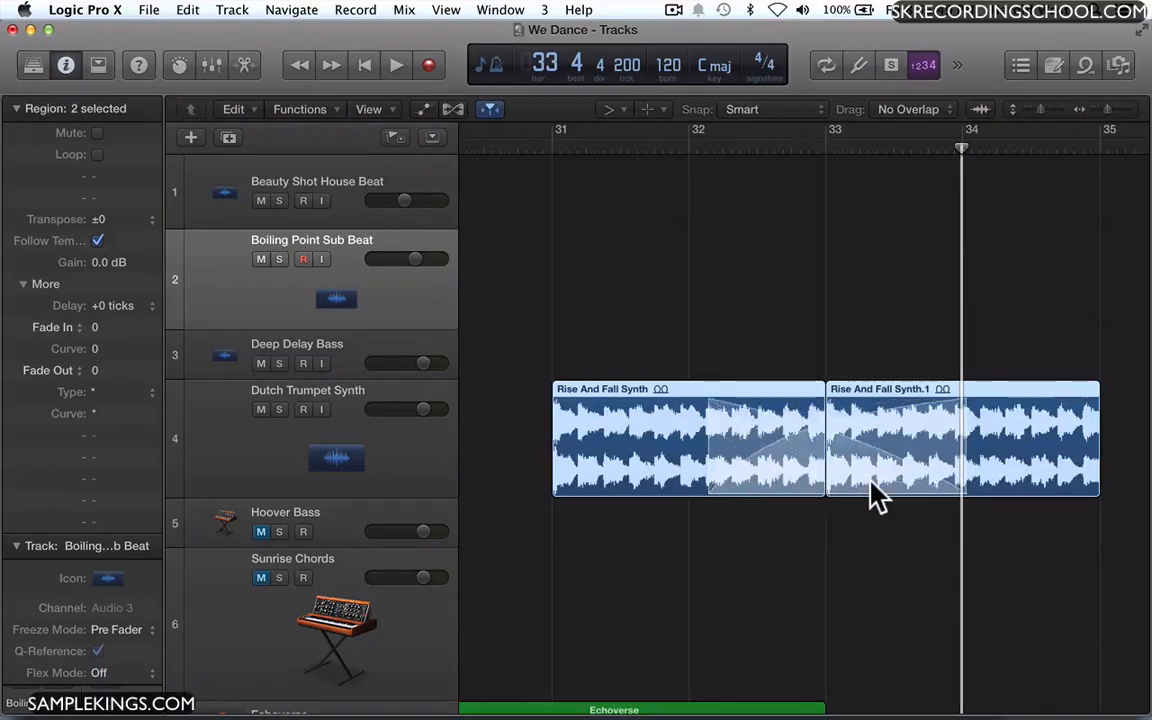
Bend the crossfade curves between the two Rise And Fall Synth regions toward the crossfade's start, and play the transition from bars 32 and 31.
{"action": "left_click_drag", "start_coordinate": [873, 496], "coordinate": [706, 420]}
{"action": "left_click", "coordinate": [703, 152]}
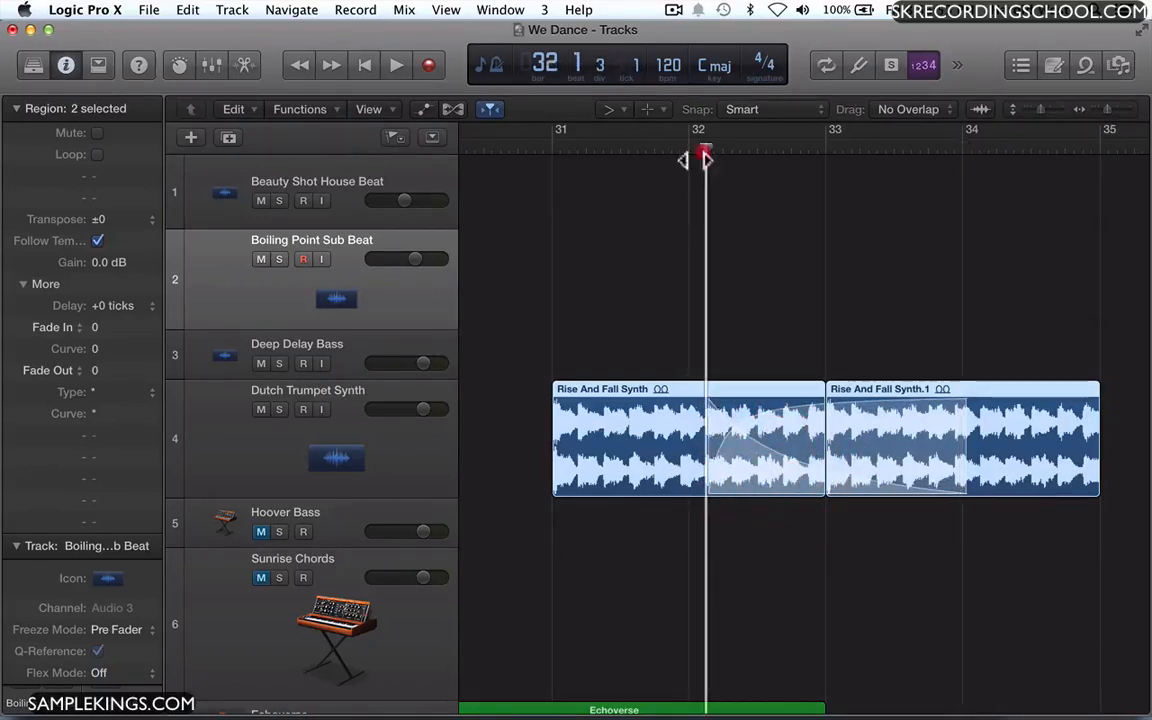
{"action": "key", "text": "space"}
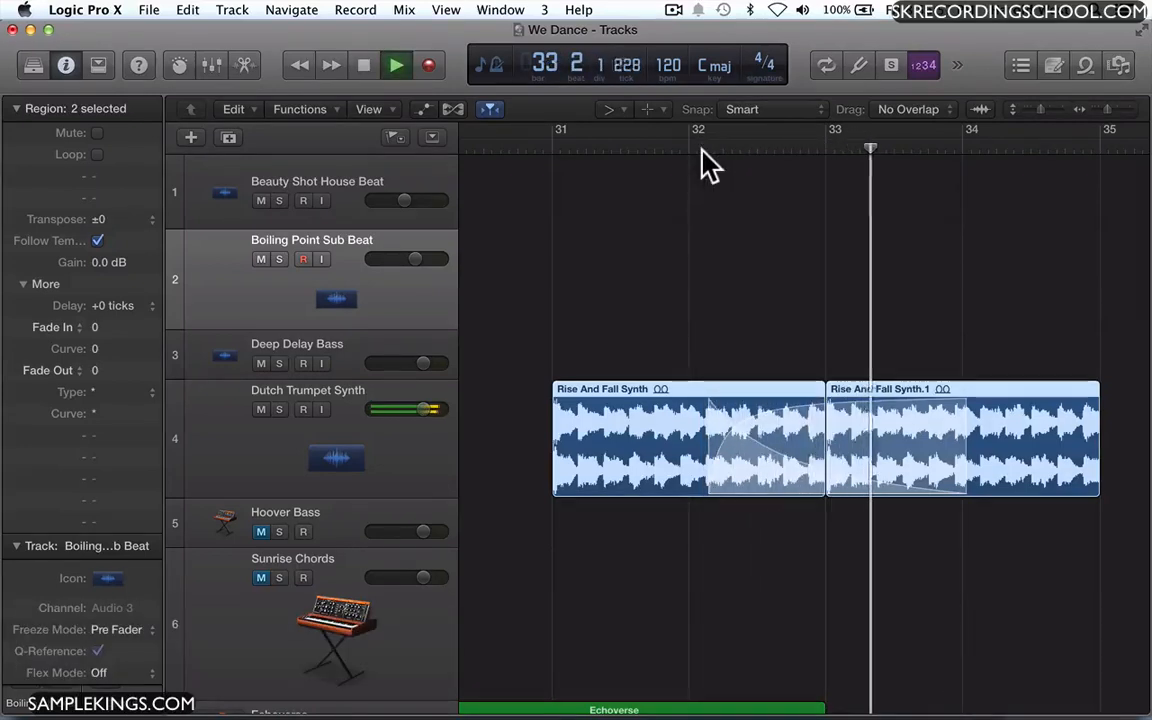
{"action": "key", "text": "space"}
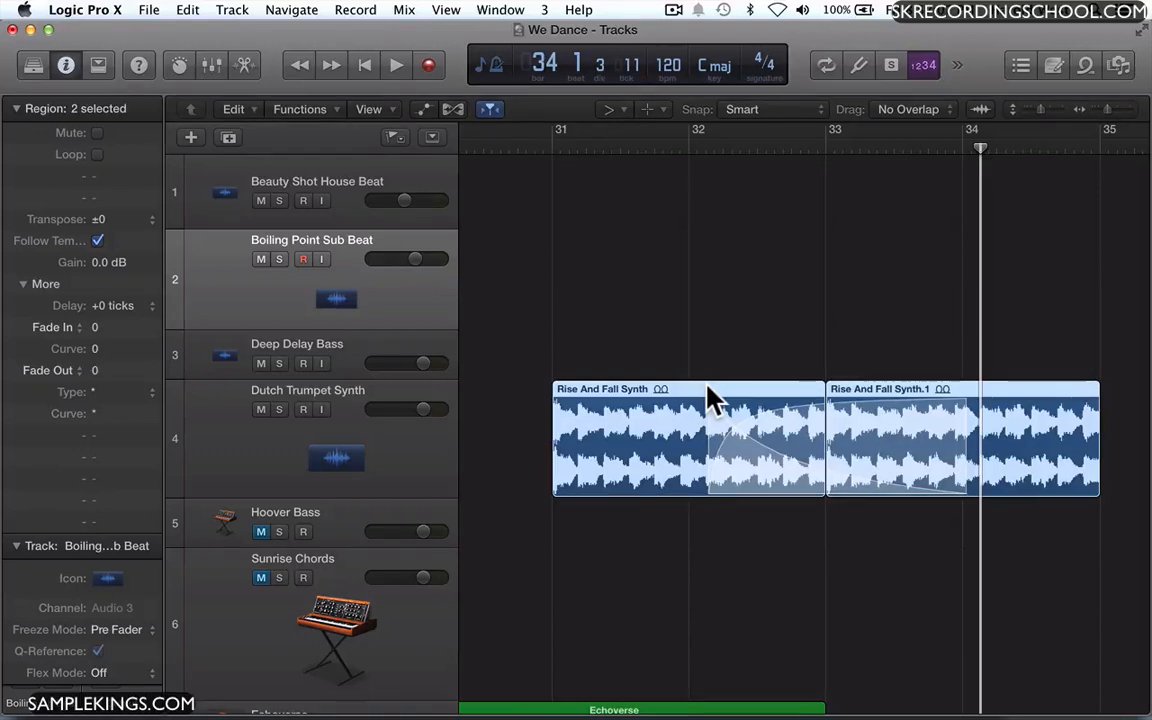
{"action": "left_click", "coordinate": [553, 150]}
{"action": "key", "text": "space"}
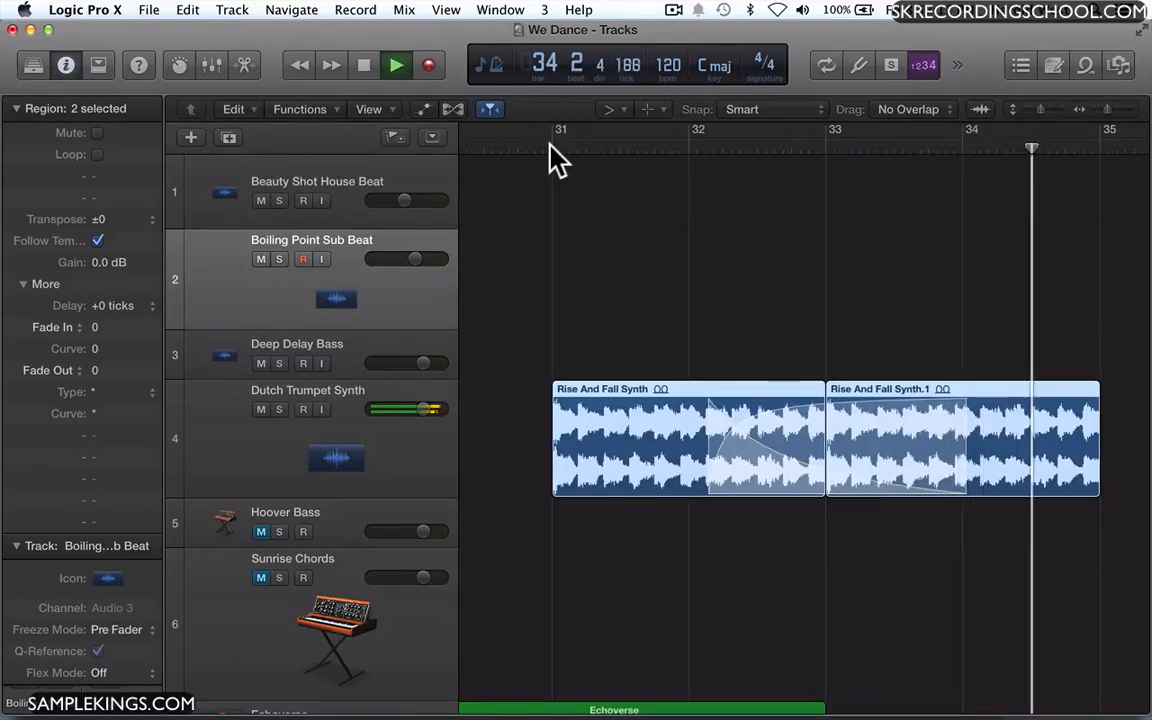
{"action": "key", "text": "space"}
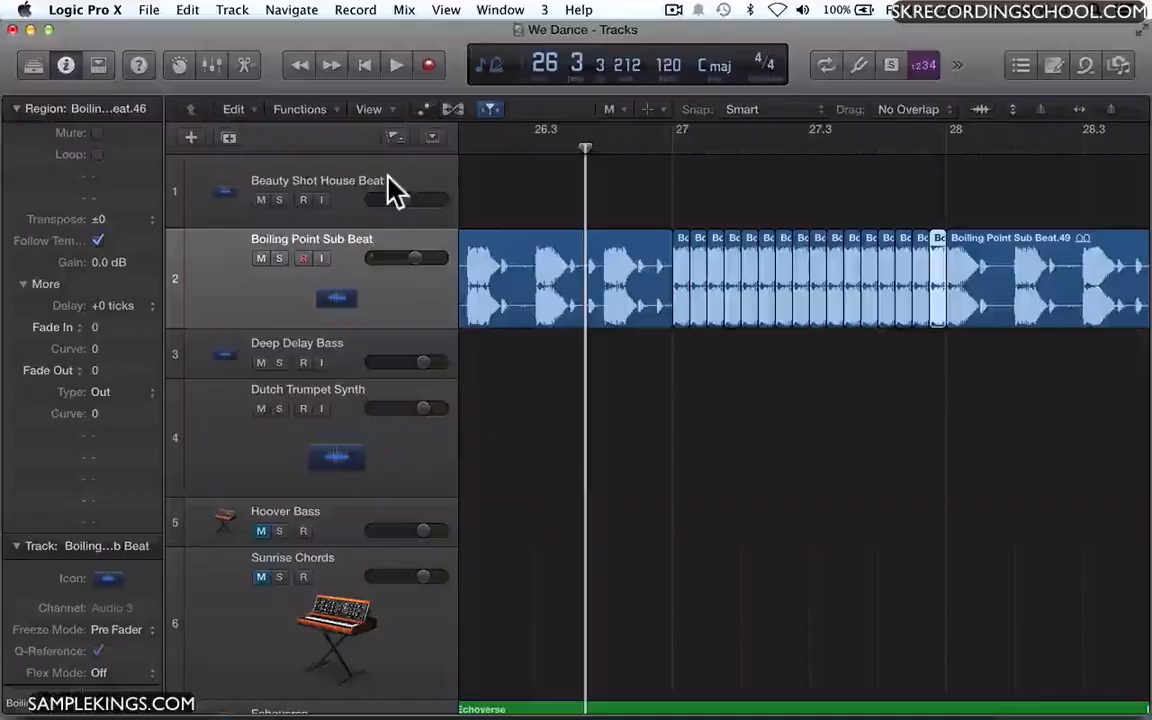
Play the Boiling Point Sub Beat track from before bar 26.3 through the short slices up to bar 28.
{"action": "left_click", "coordinate": [512, 148]}
{"action": "key", "text": "space"}
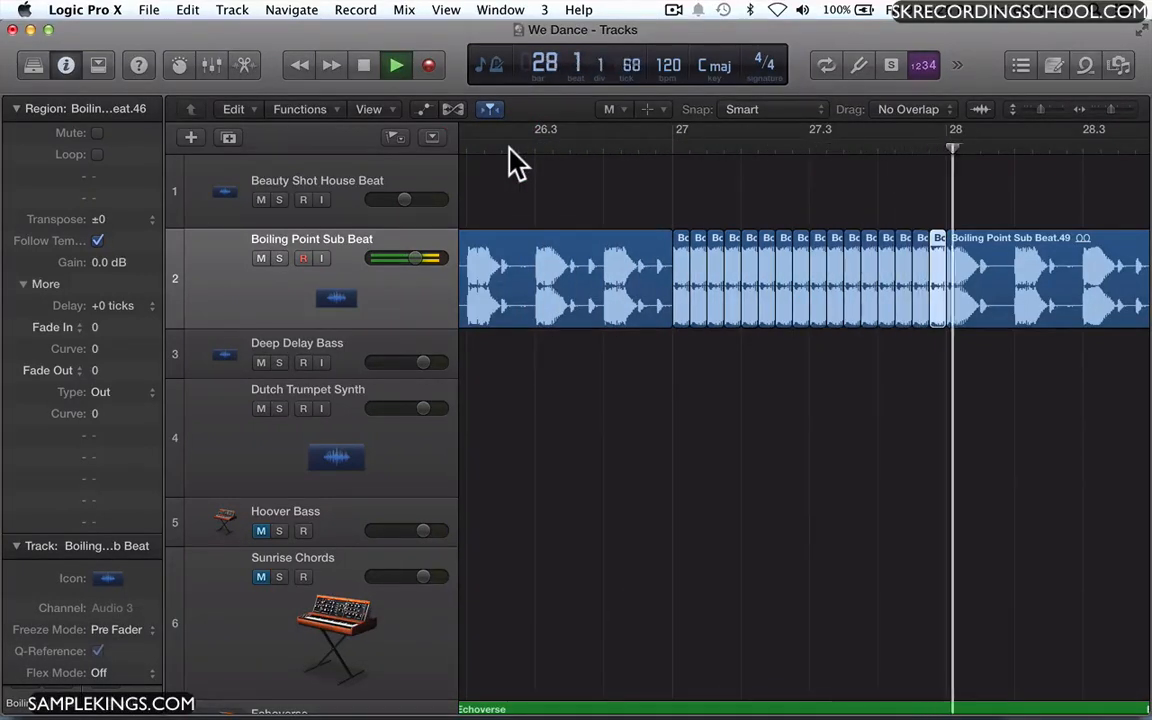
{"action": "key", "text": "space"}
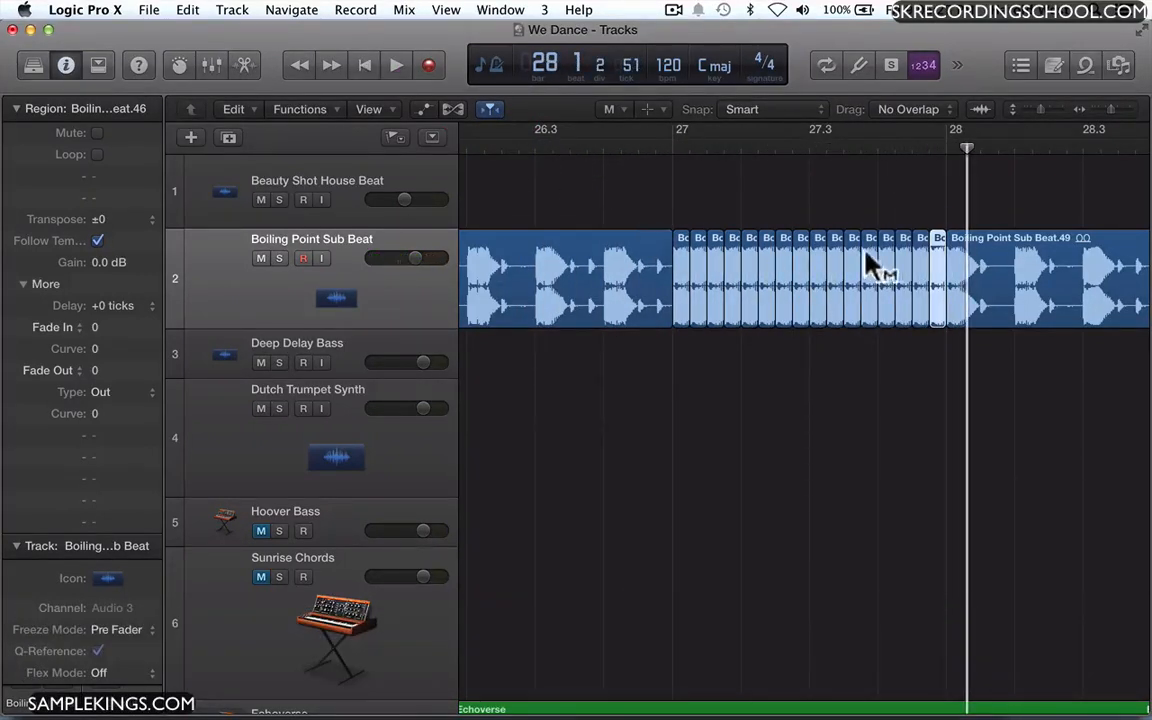
Mute the last two short Boiling Point Sub Beat slices before bar 28 with the Mute tool.
{"action": "left_click", "coordinate": [914, 260]}
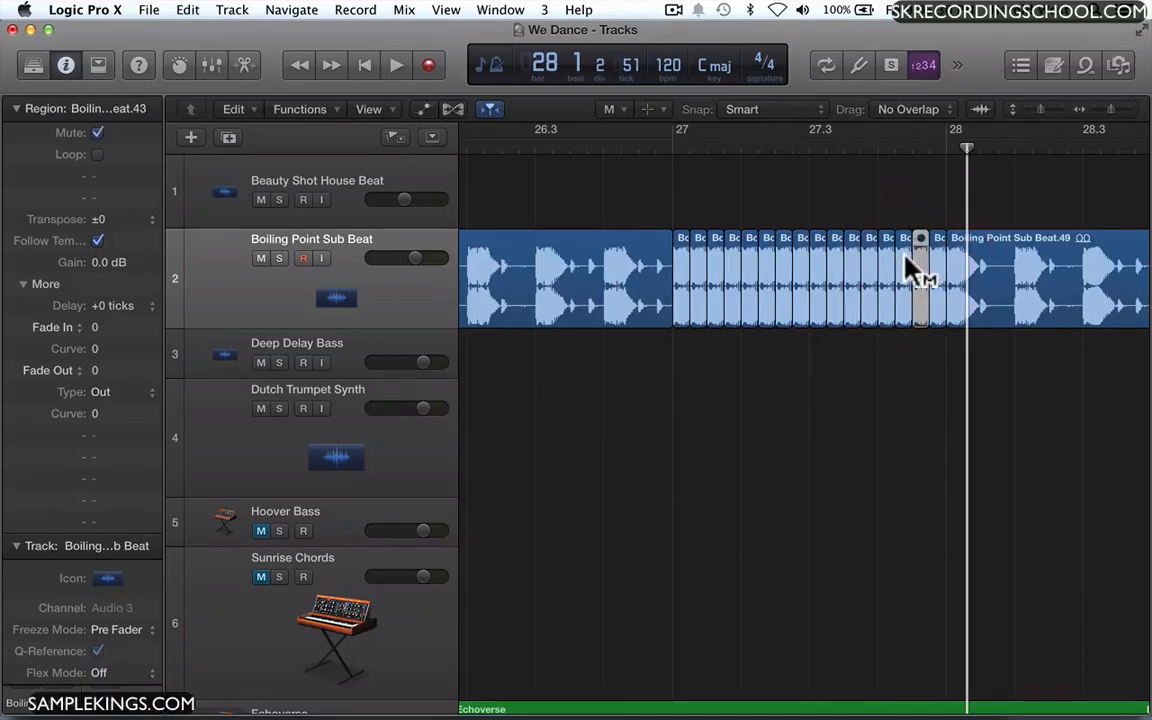
{"action": "left_click", "coordinate": [927, 262]}
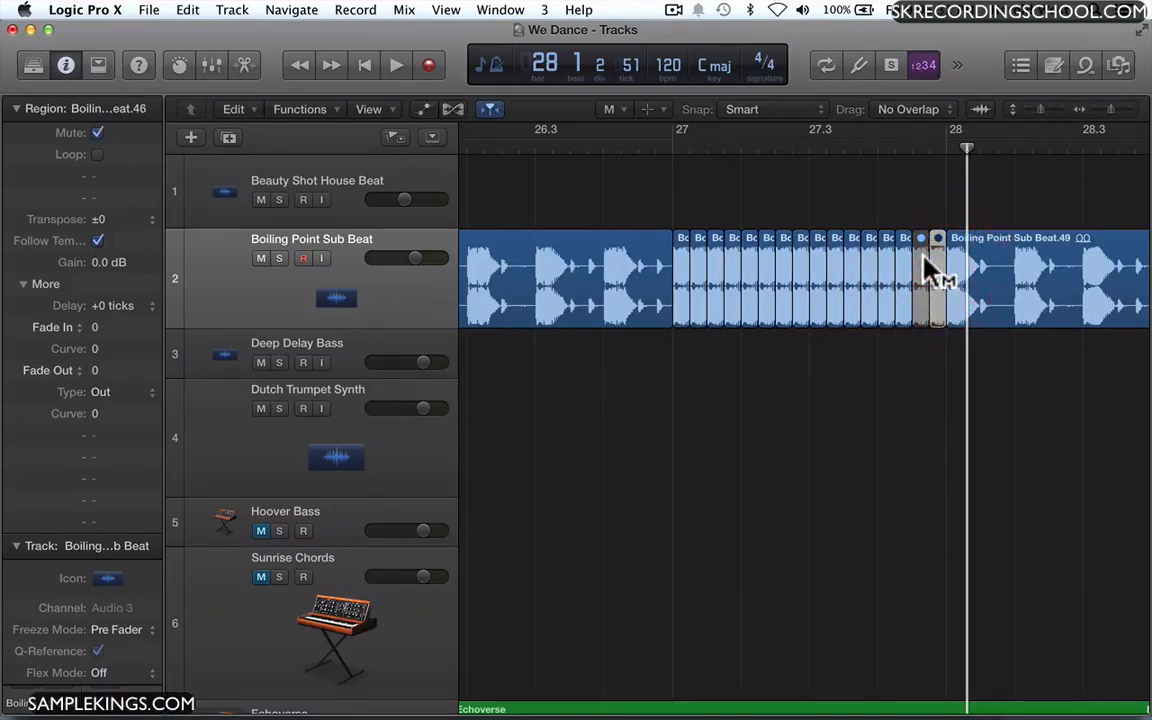
{"action": "left_click", "coordinate": [626, 110]}
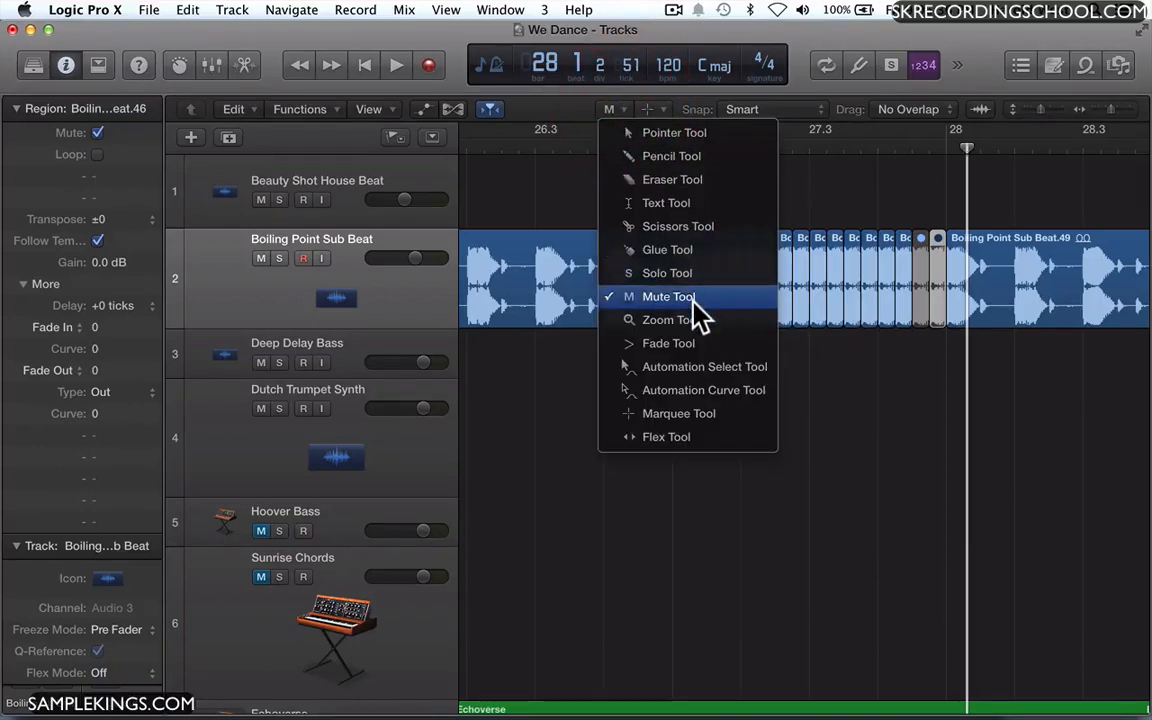
{"action": "left_click", "coordinate": [845, 205]}
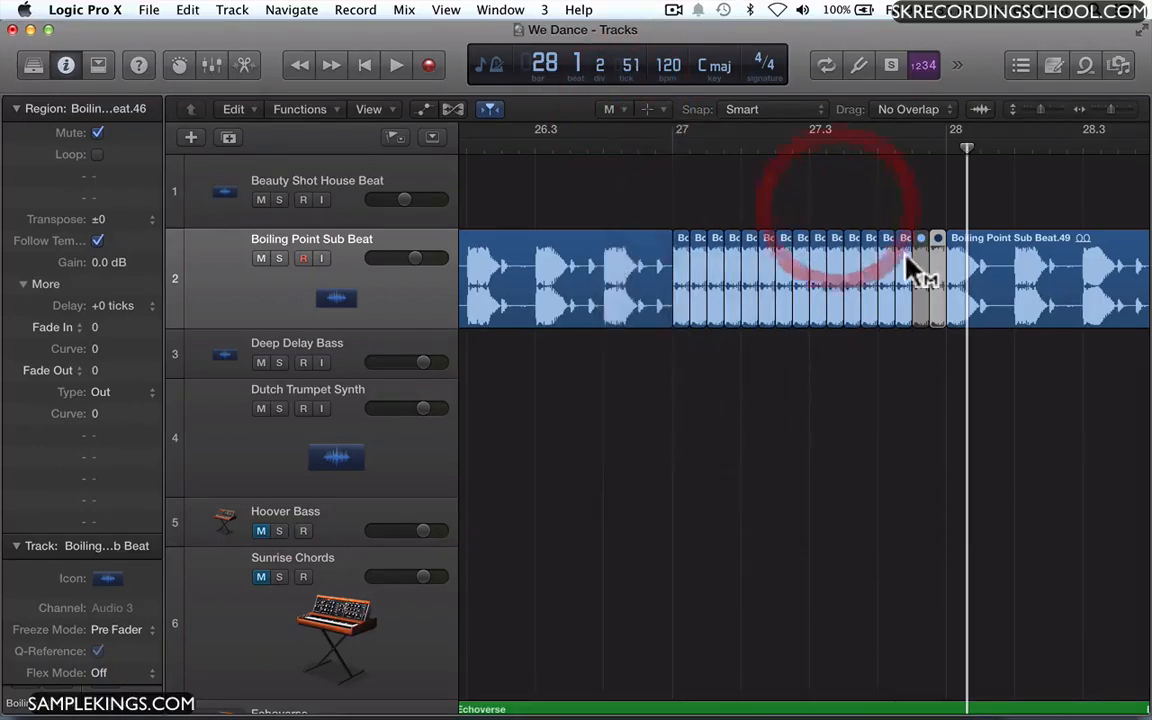
Play the slices from just before bar 27, and replay the passage from just ahead of the two muted slices.
{"action": "left_click", "coordinate": [640, 155]}
{"action": "key", "text": "space"}
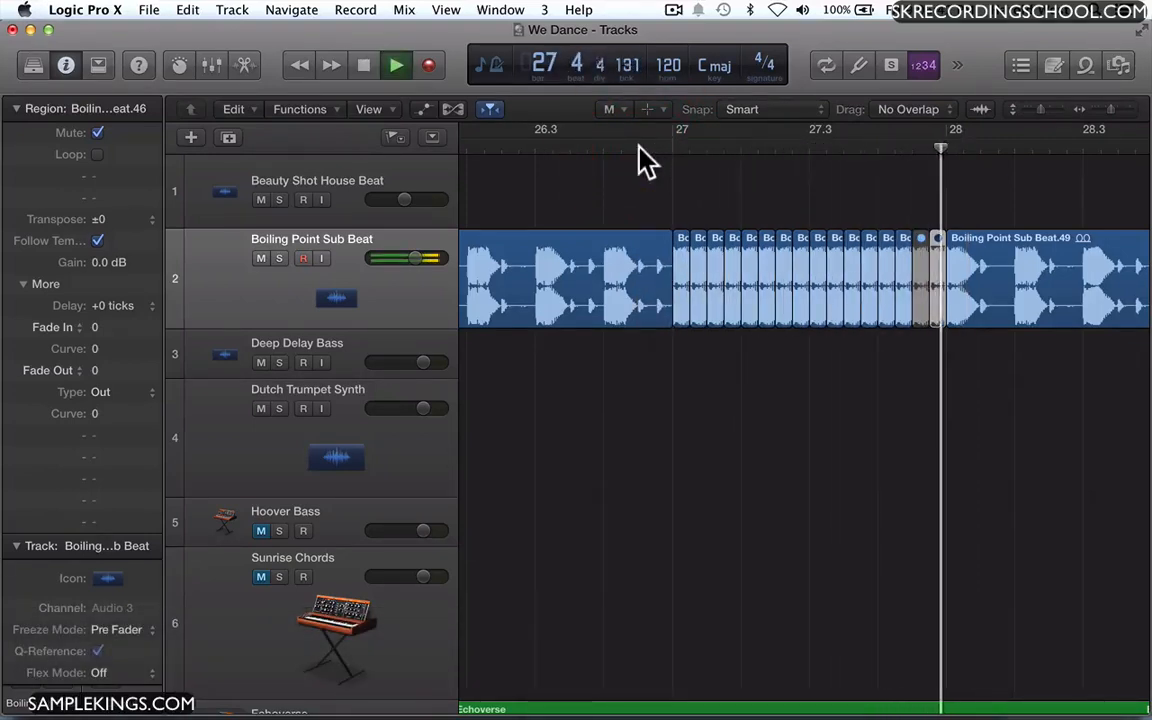
{"action": "key", "text": "space"}
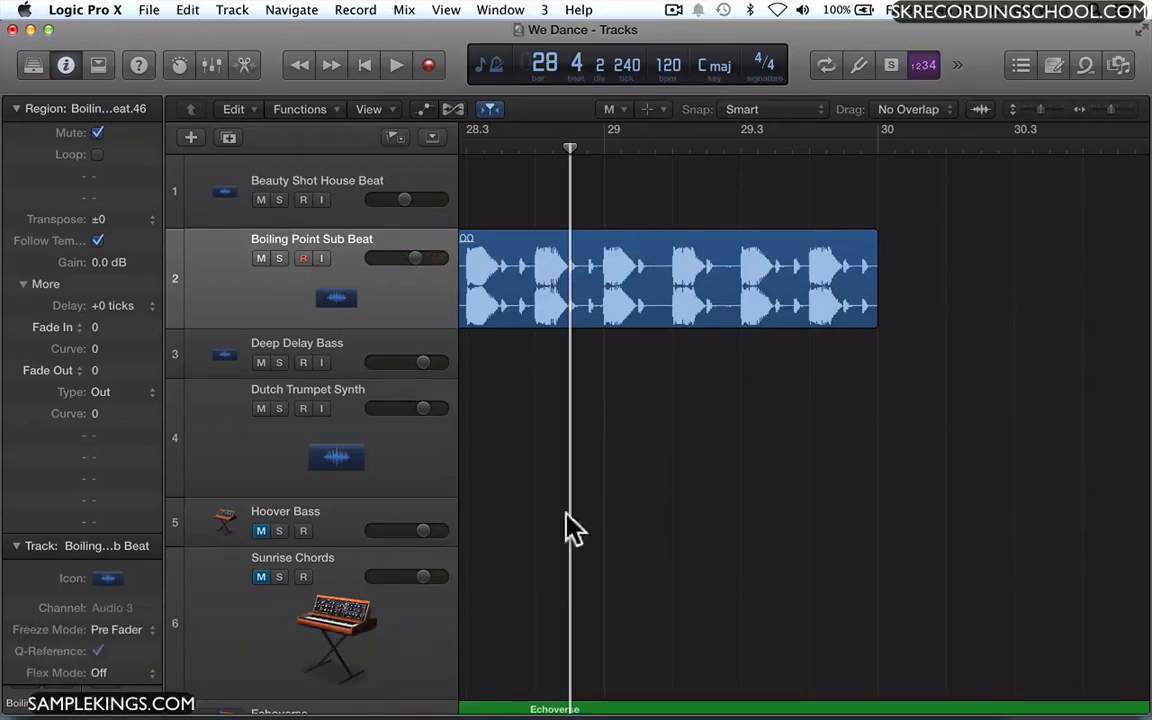
{"action": "scroll", "coordinate": [518, 168], "scroll_direction": "left", "scroll_amount": 5}
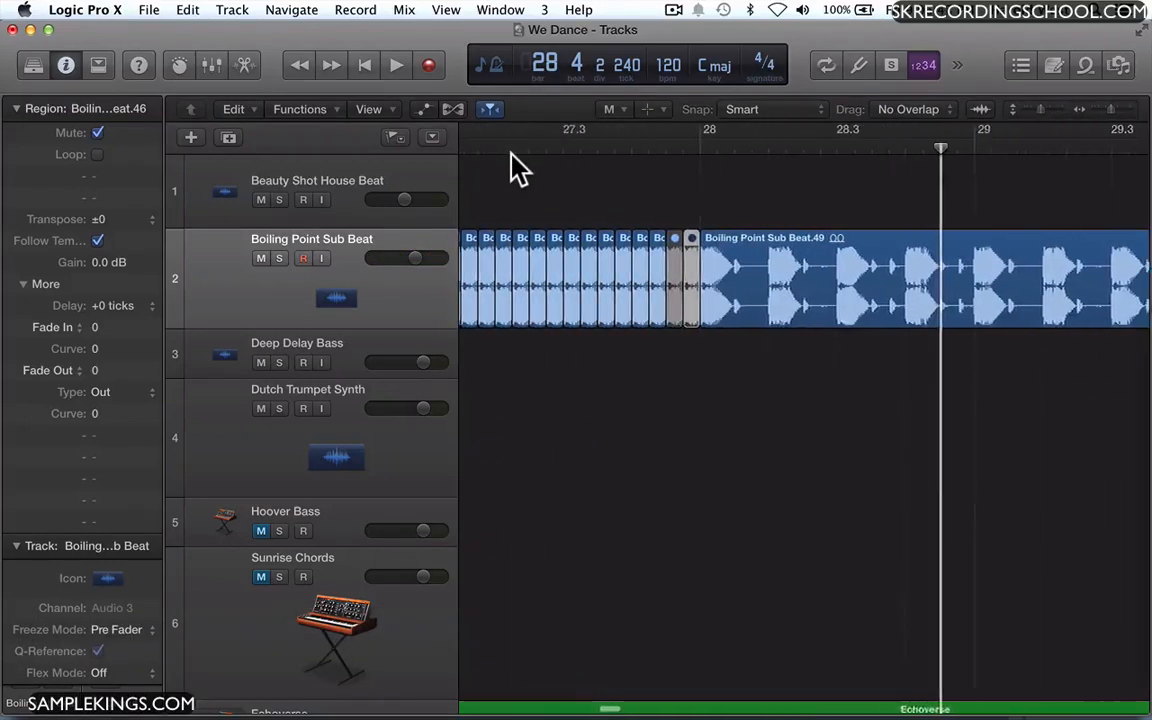
{"action": "left_click", "coordinate": [765, 155]}
{"action": "key", "text": "space"}
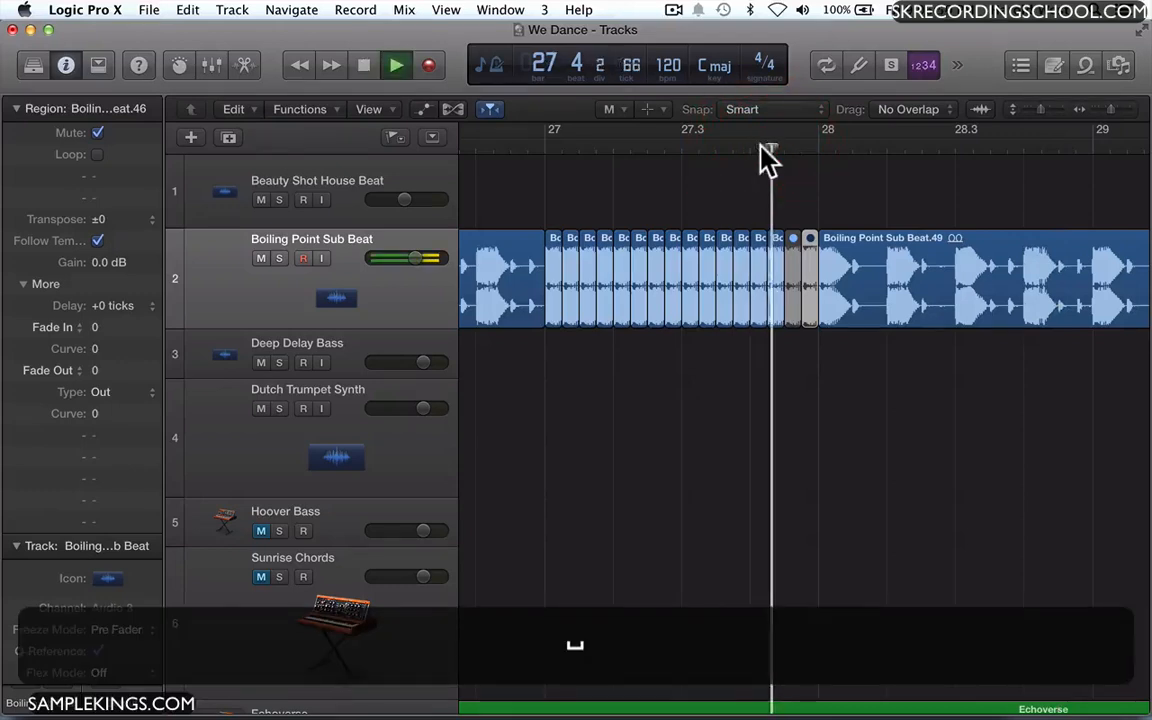
{"action": "key", "text": "space"}
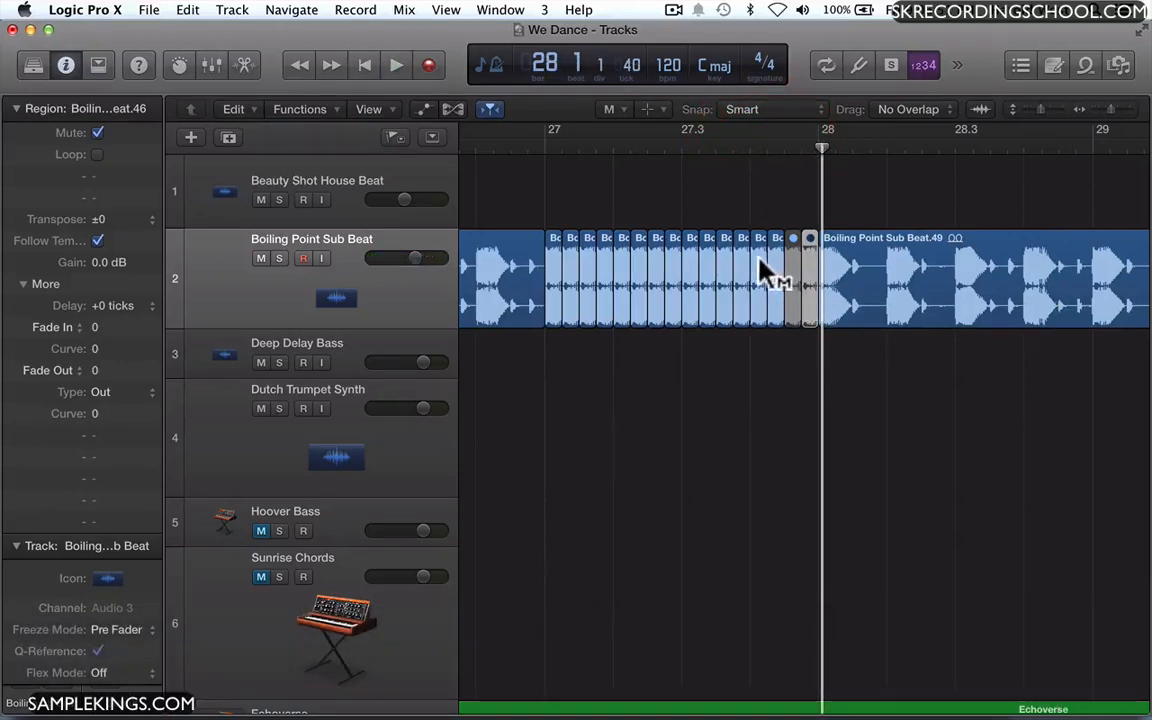
Add a fade-out of 5 with curve 99 at the end of the last unmuted slice before bar 28, using the Fade tool.
{"action": "left_click", "coordinate": [612, 109]}
{"action": "left_click", "coordinate": [622, 135]}
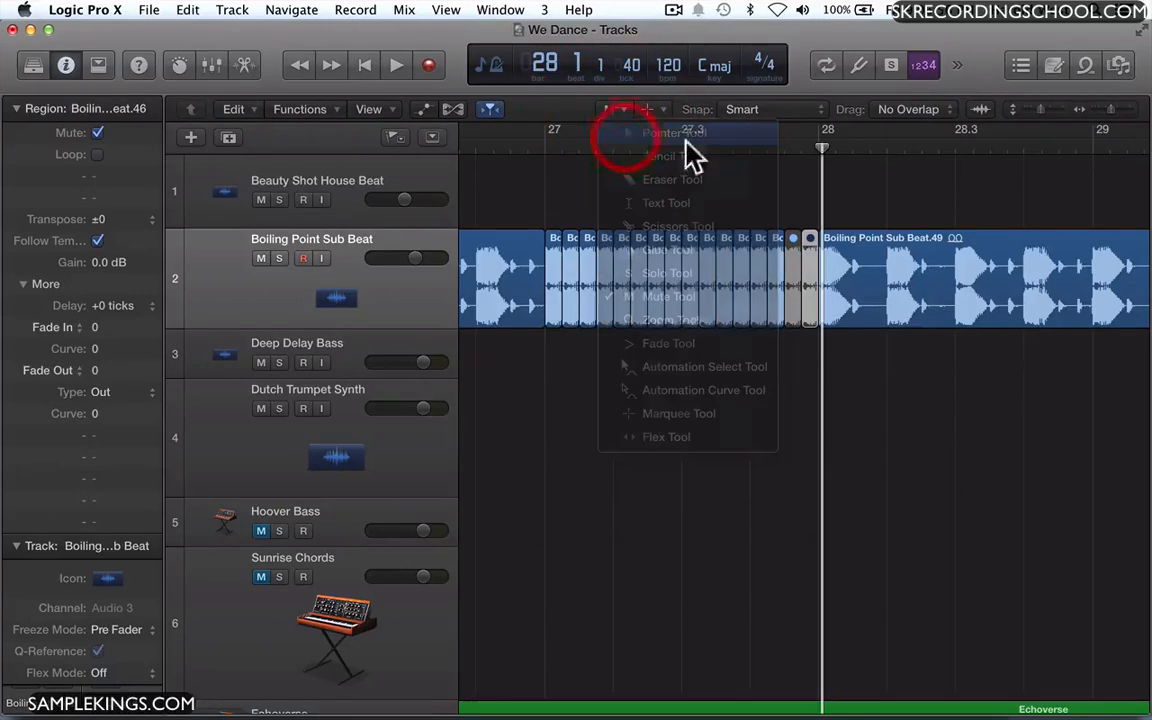
{"action": "left_click", "coordinate": [776, 280]}
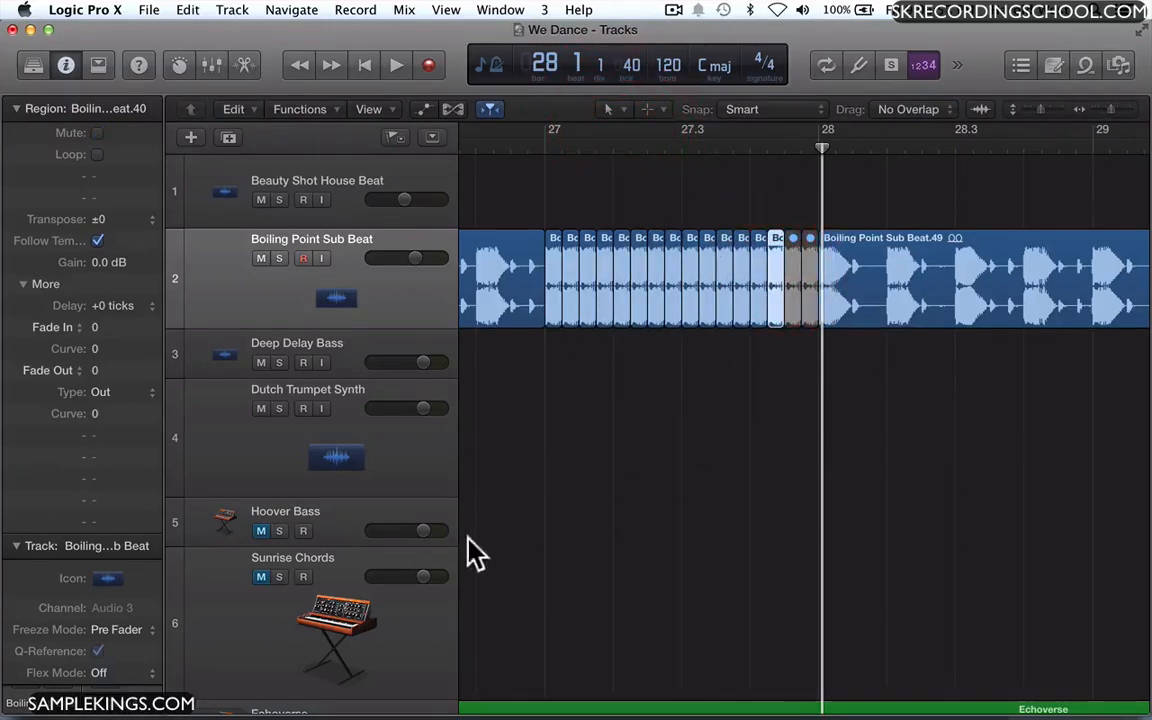
{"action": "key", "text": "super+Right"}
{"action": "key", "text": "super+Right"}
{"action": "key", "text": "super+Right"}
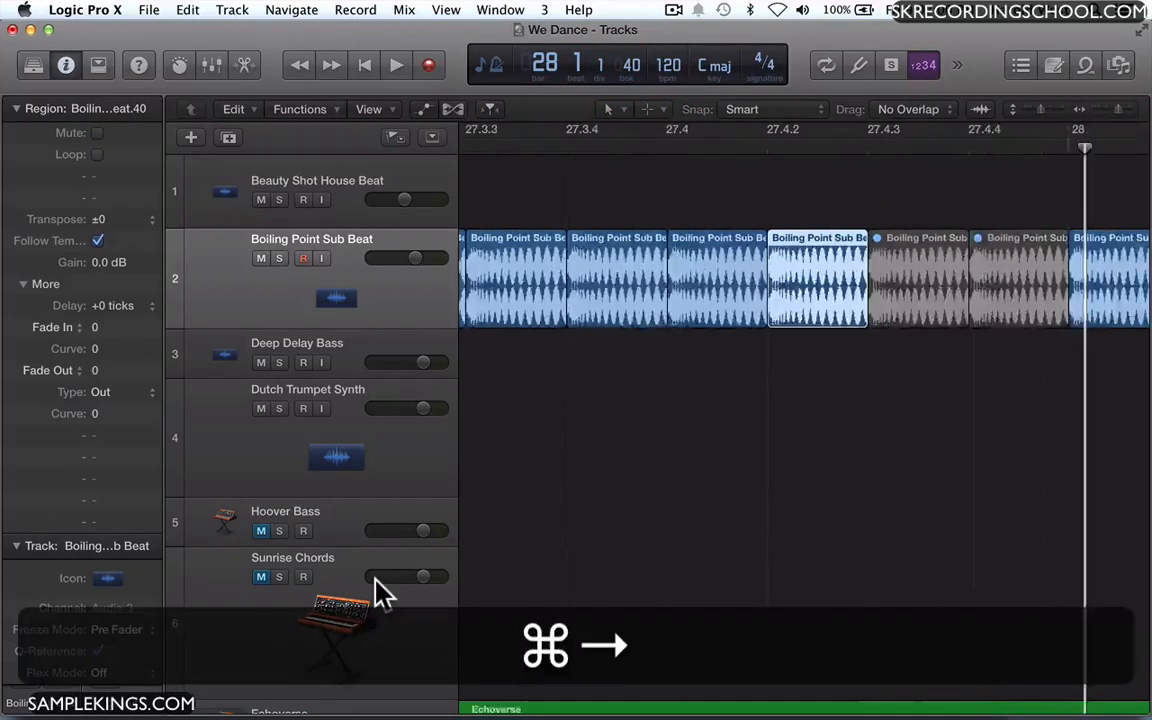
{"action": "scroll", "coordinate": [581, 610], "scroll_direction": "right", "scroll_amount": 5}
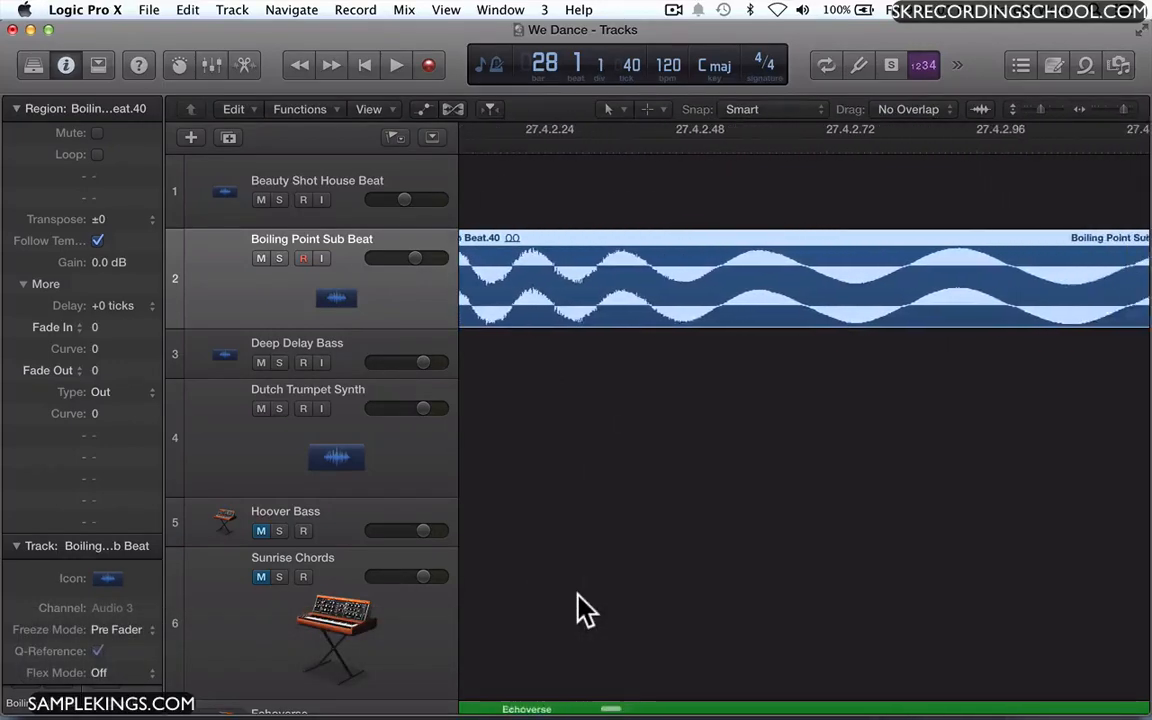
{"action": "scroll", "coordinate": [581, 610], "scroll_direction": "right", "scroll_amount": 5}
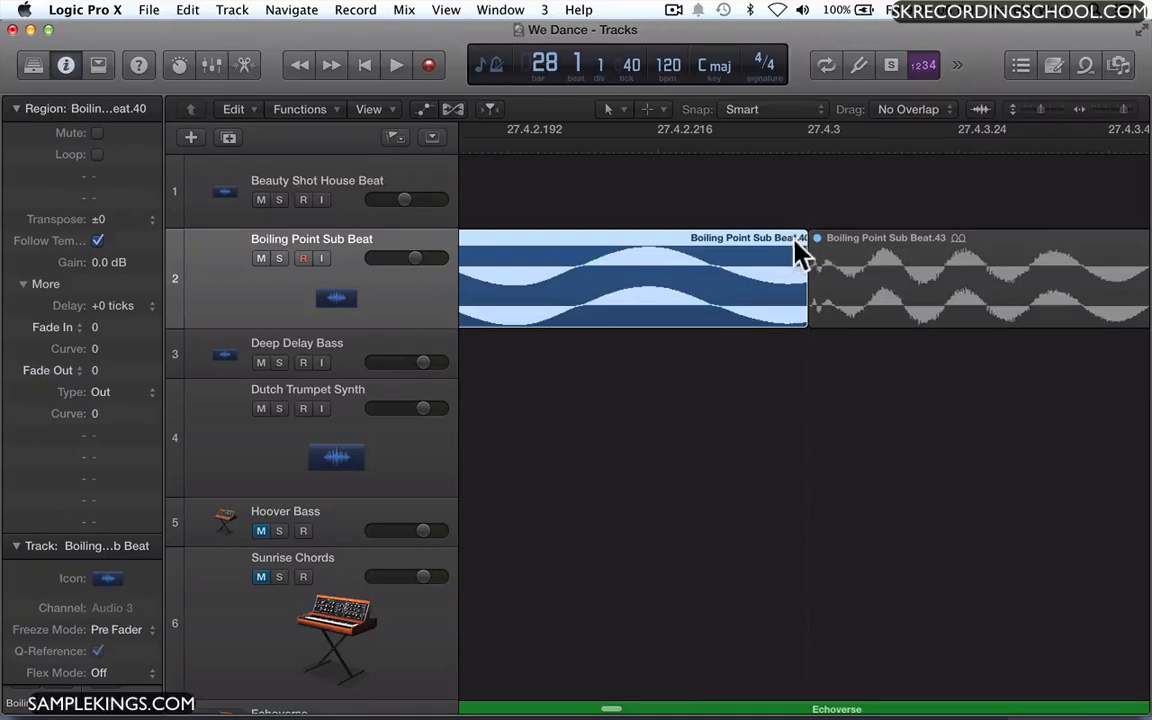
{"action": "left_click", "coordinate": [612, 109]}
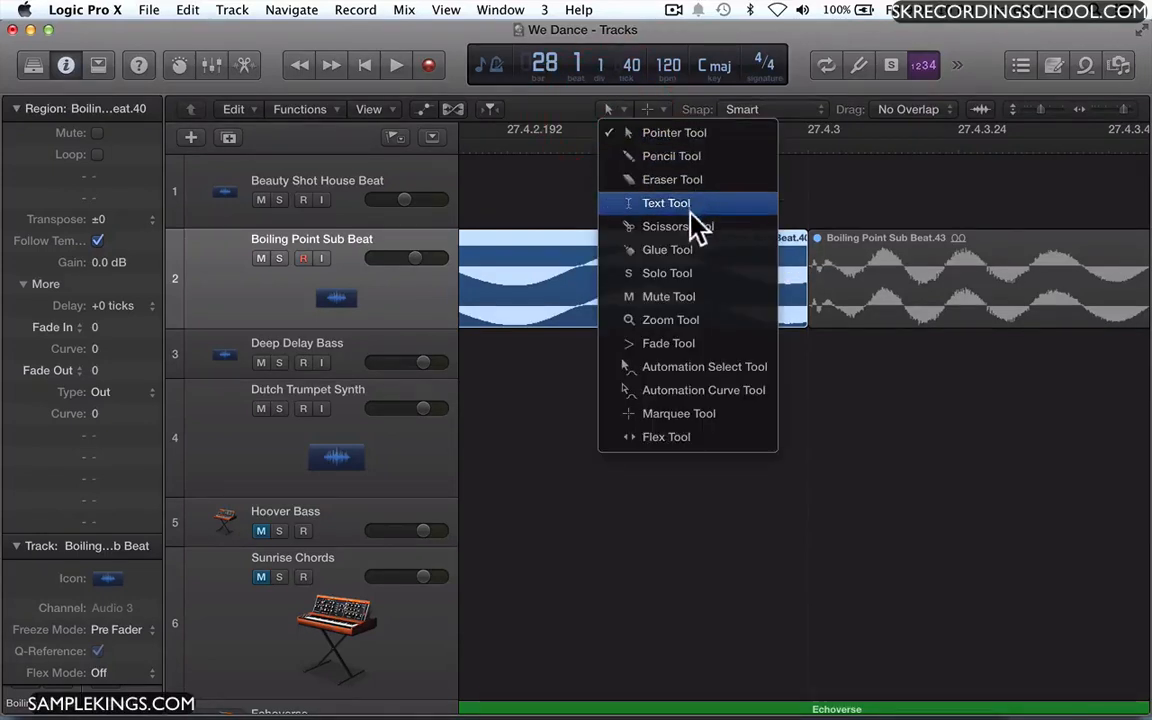
{"action": "left_click", "coordinate": [674, 345]}
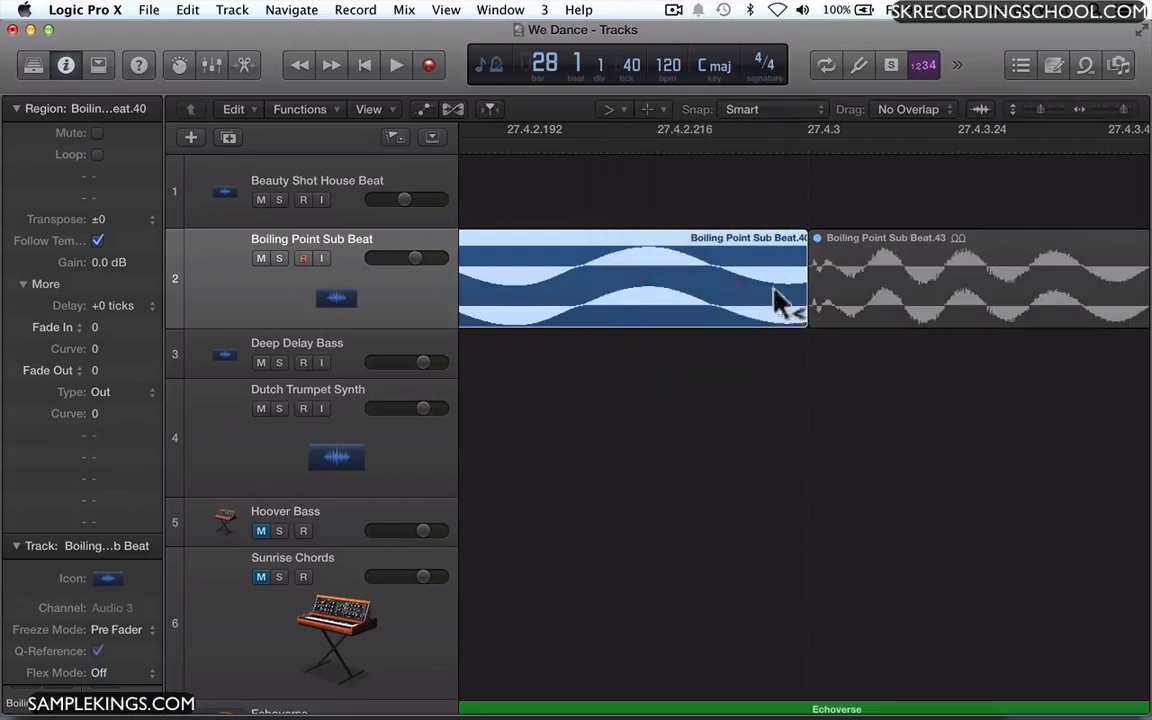
{"action": "left_click_drag", "start_coordinate": [804, 248], "coordinate": [733, 260]}
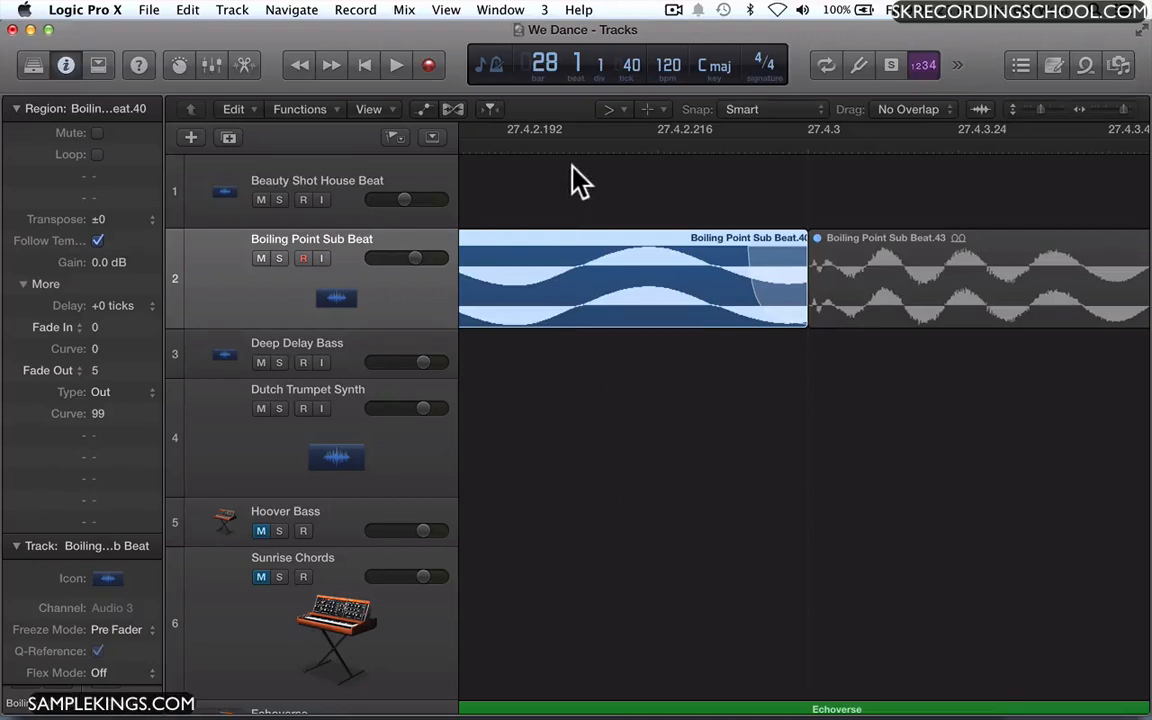
Play the Boiling Point Sub Beat slices from 27.3.3 to hear the faded slice end.
{"action": "key", "text": "super+Left"}
{"action": "key", "text": "super+Left"}
{"action": "key", "text": "super+Left"}
{"action": "key", "text": "super+Left"}
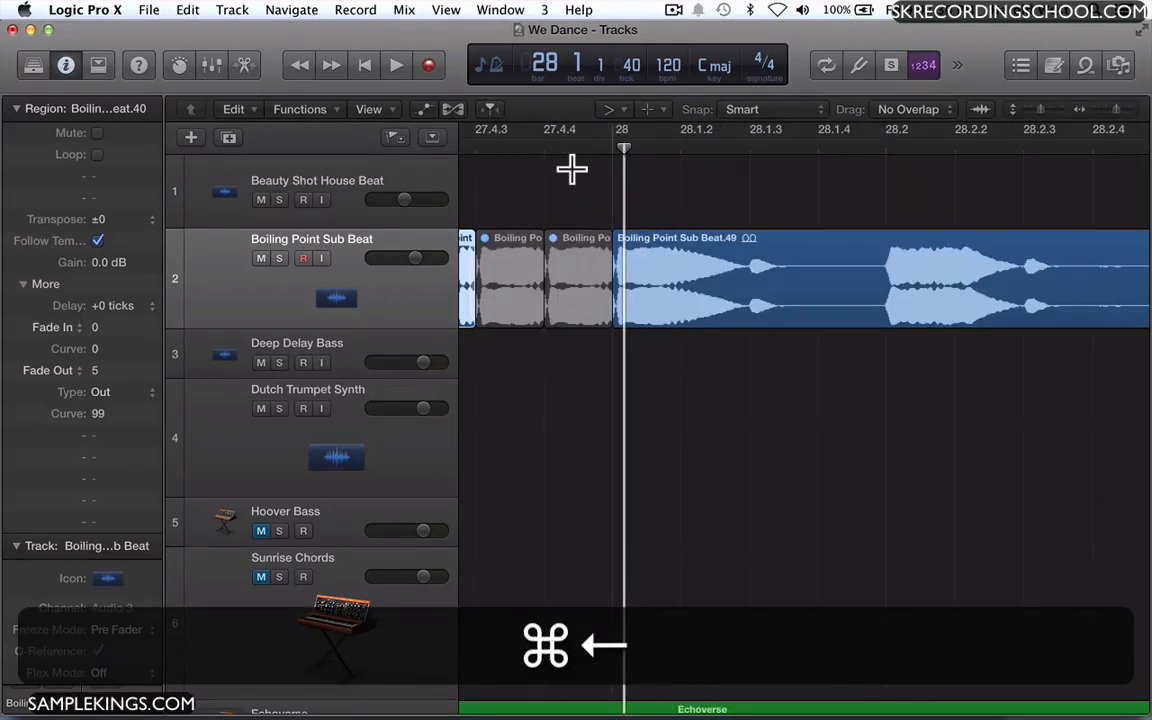
{"action": "scroll", "coordinate": [580, 183], "scroll_direction": "left", "scroll_amount": 5}
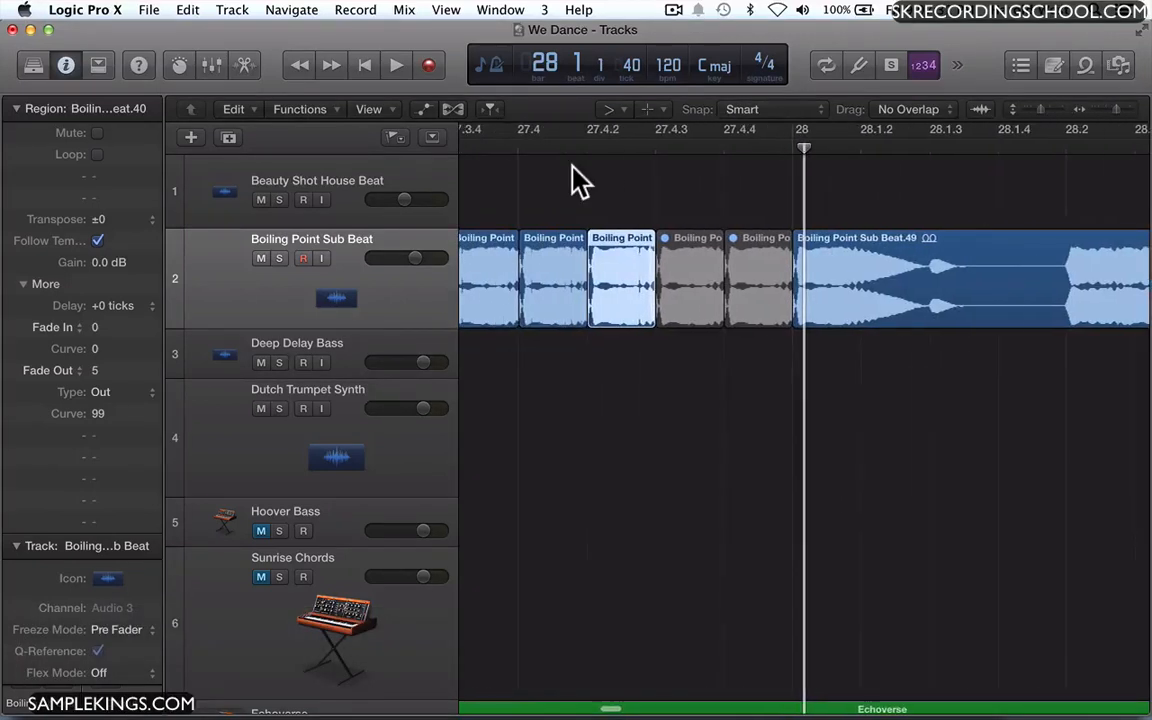
{"action": "scroll", "coordinate": [557, 148], "scroll_direction": "left", "scroll_amount": 3}
{"action": "left_click", "coordinate": [489, 150]}
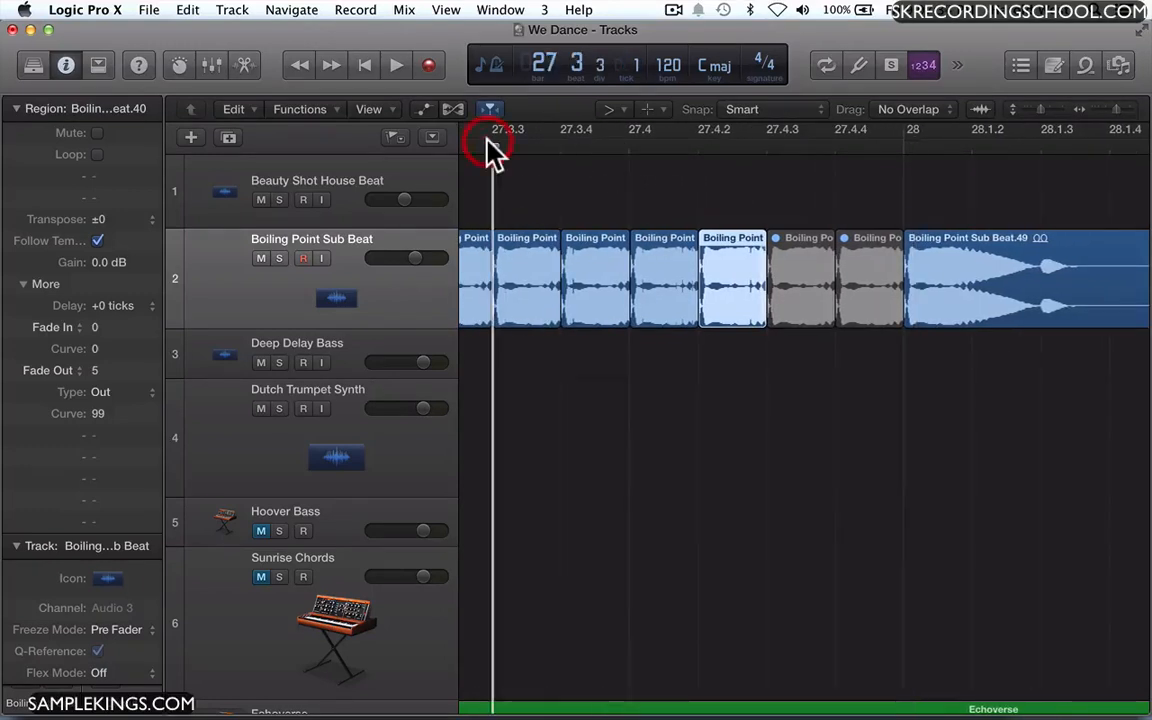
{"action": "key", "text": "space"}
{"action": "key", "text": "space"}
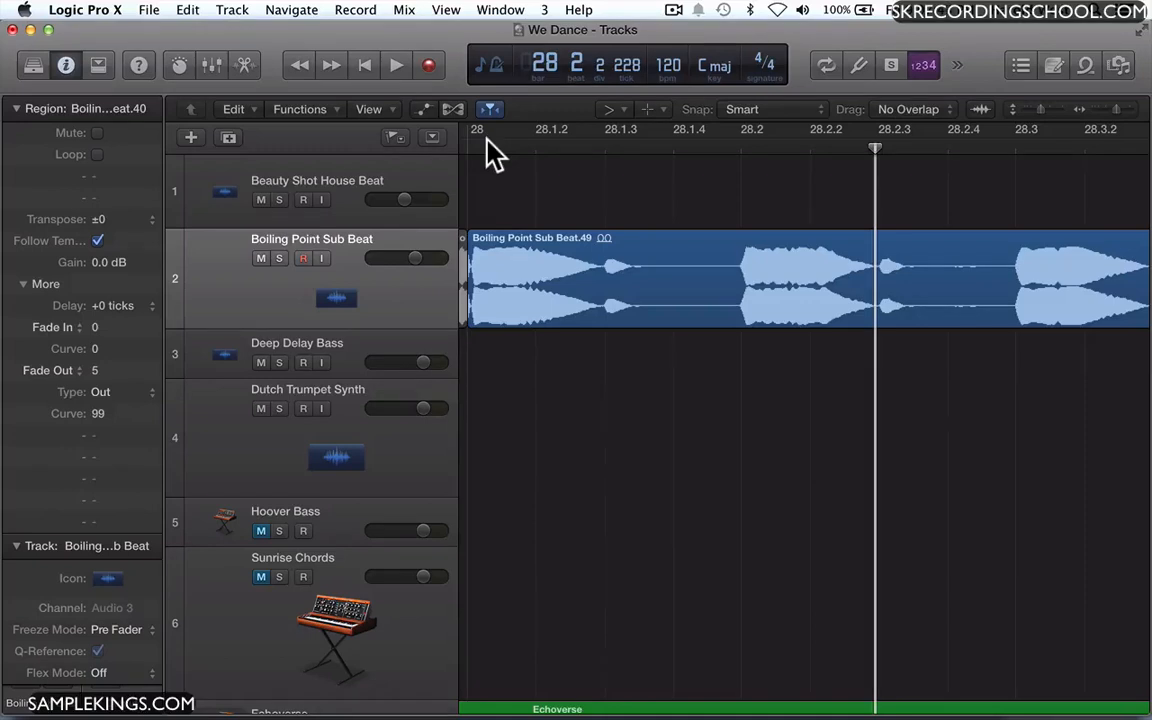
Unmute the last two short Boiling Point Sub Beat slices before bar 28 with the Mute tool.
{"action": "key", "text": "super+Left"}
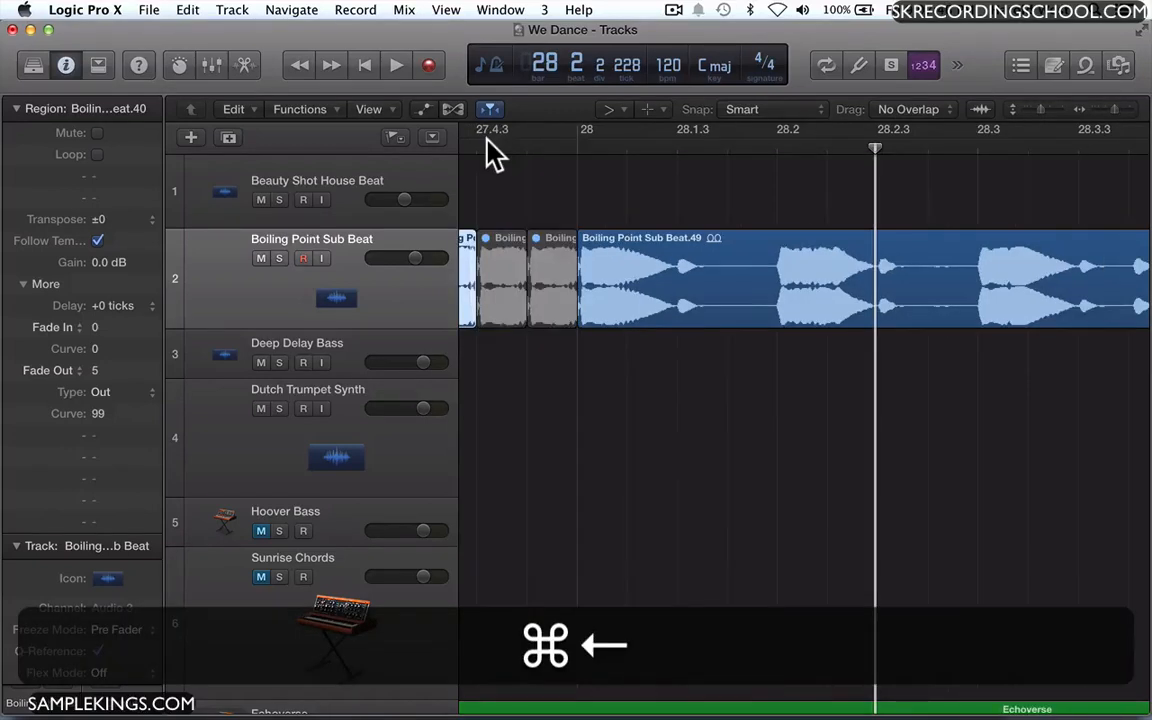
{"action": "key", "text": "super+Left"}
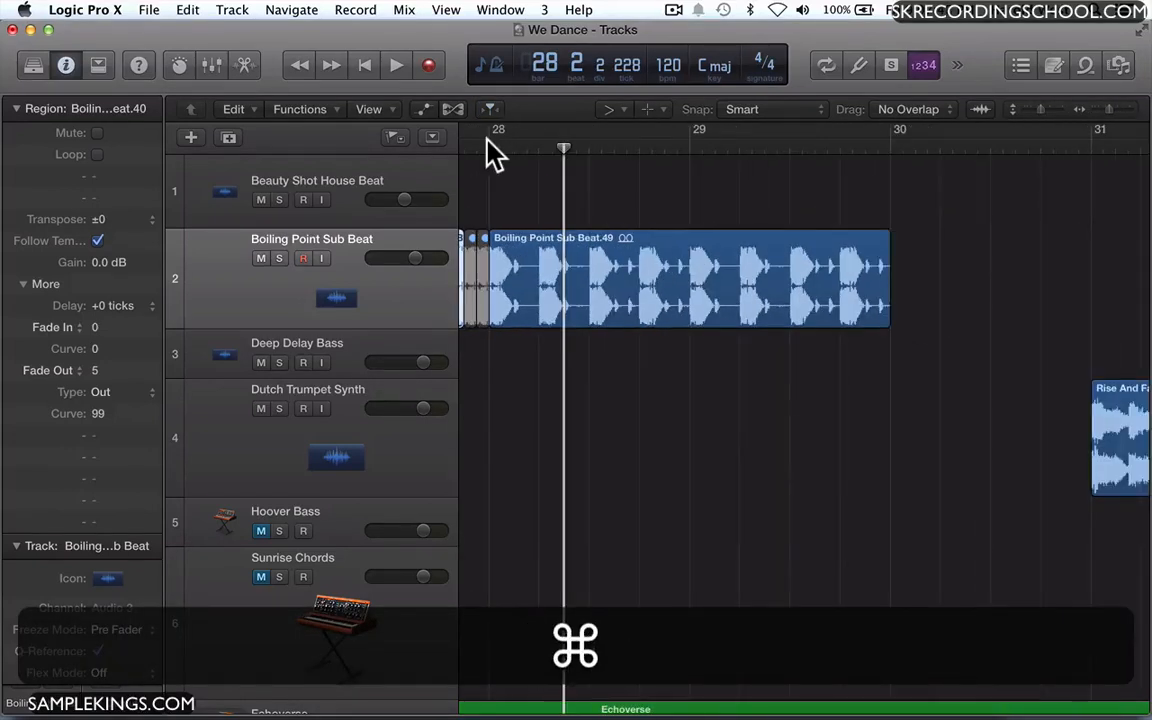
{"action": "scroll", "coordinate": [612, 235], "scroll_direction": "left", "scroll_amount": 5}
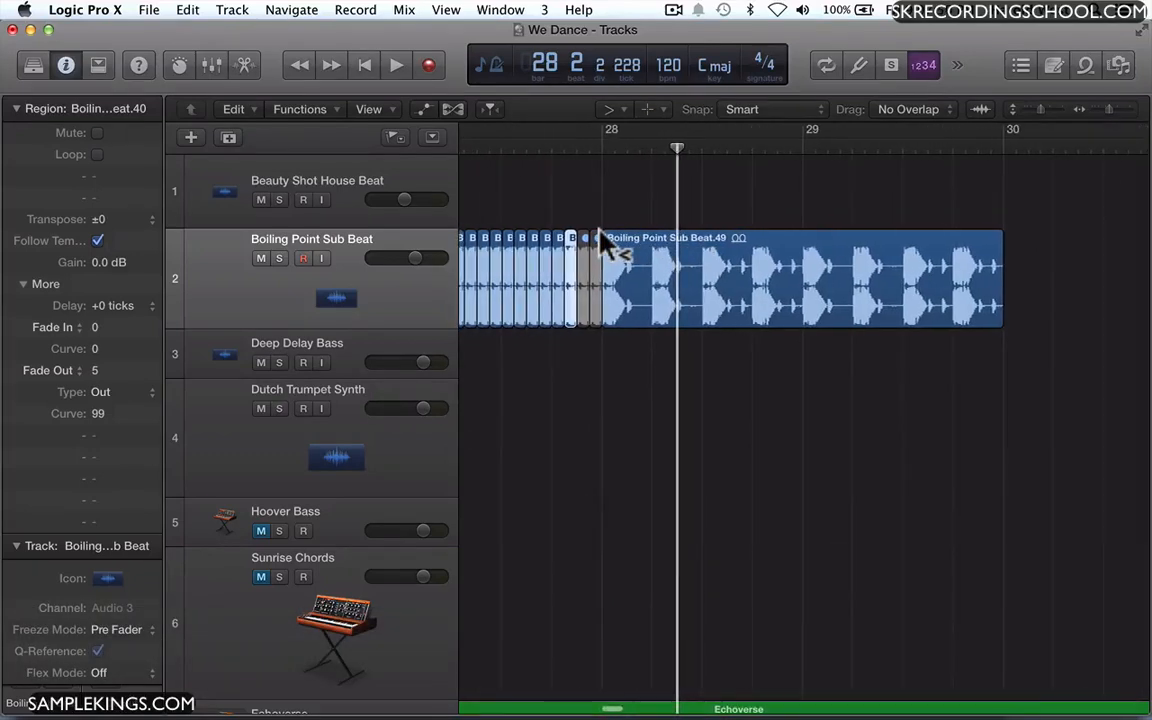
{"action": "scroll", "coordinate": [605, 243], "scroll_direction": "left", "scroll_amount": 3}
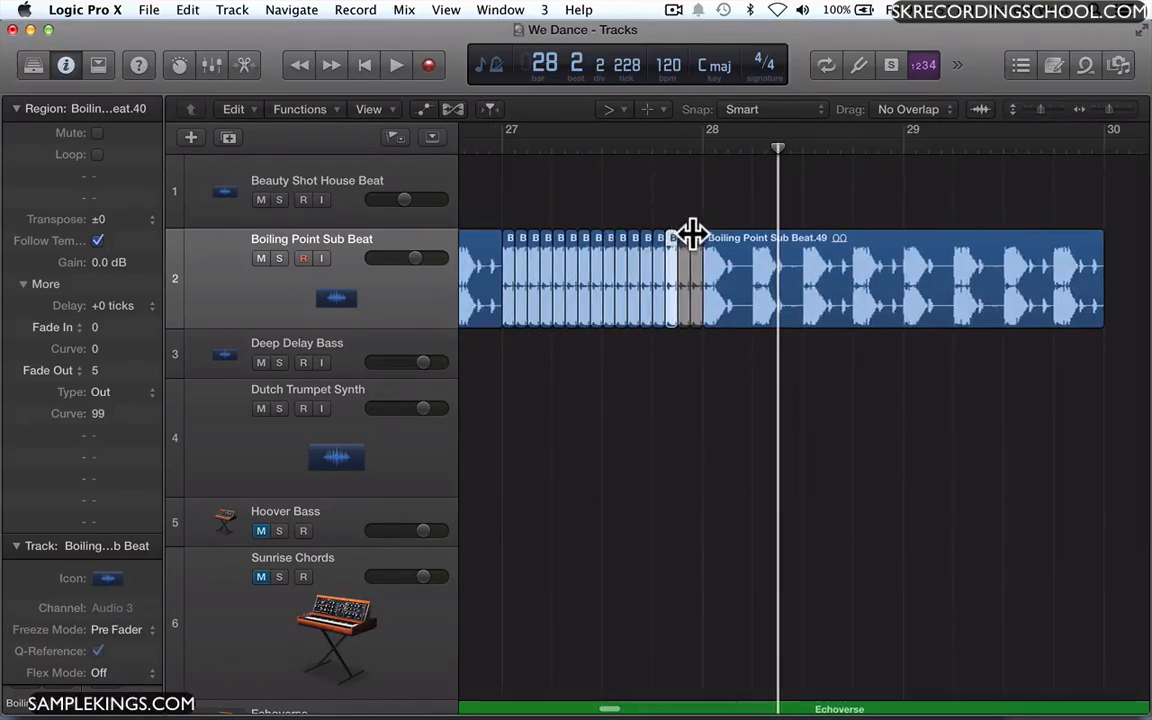
{"action": "scroll", "coordinate": [693, 233], "scroll_direction": "left", "scroll_amount": 1}
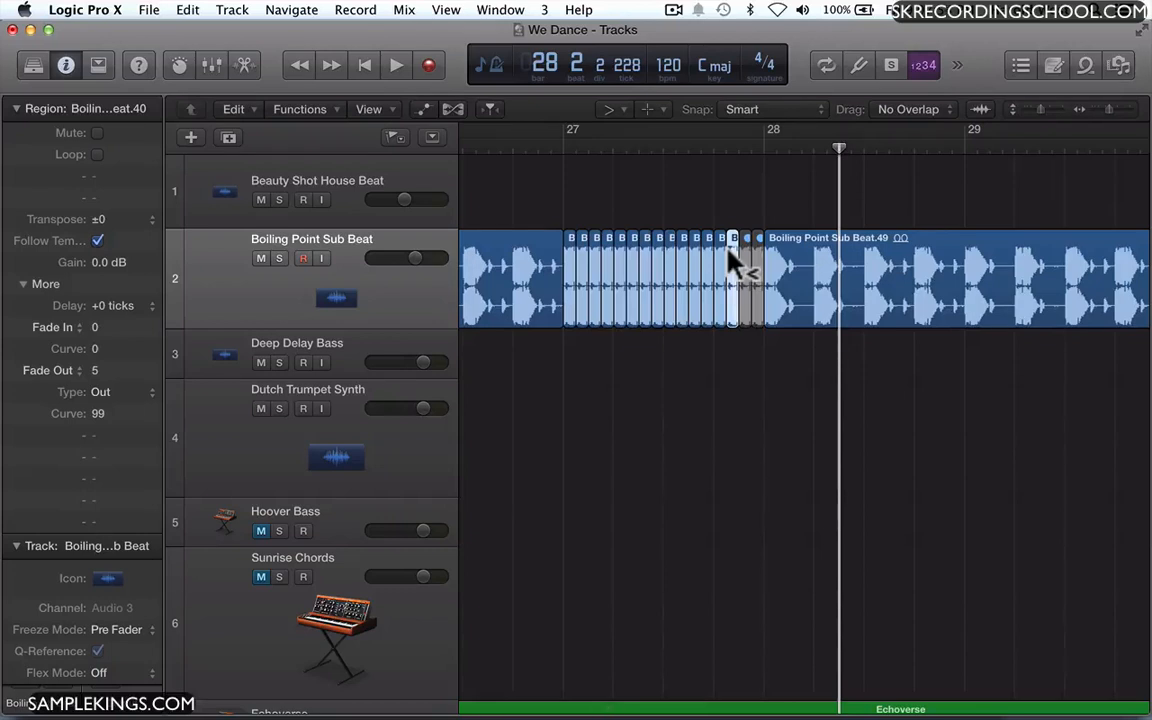
{"action": "left_click", "coordinate": [617, 110]}
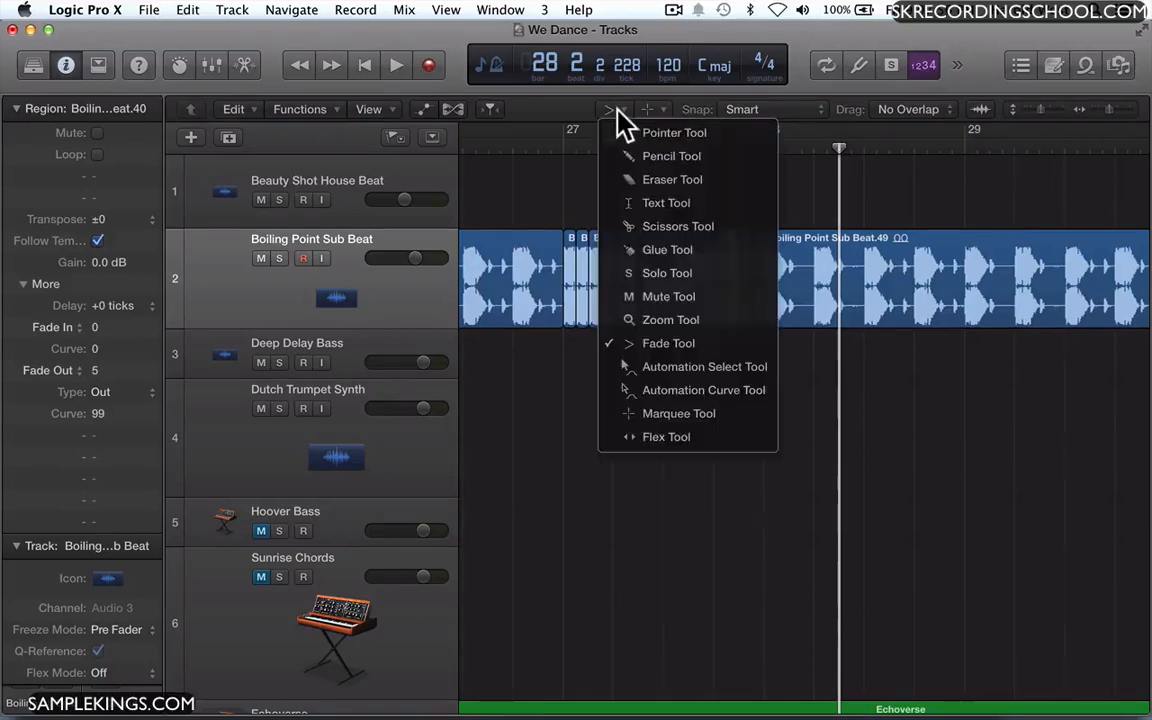
{"action": "left_click", "coordinate": [663, 296]}
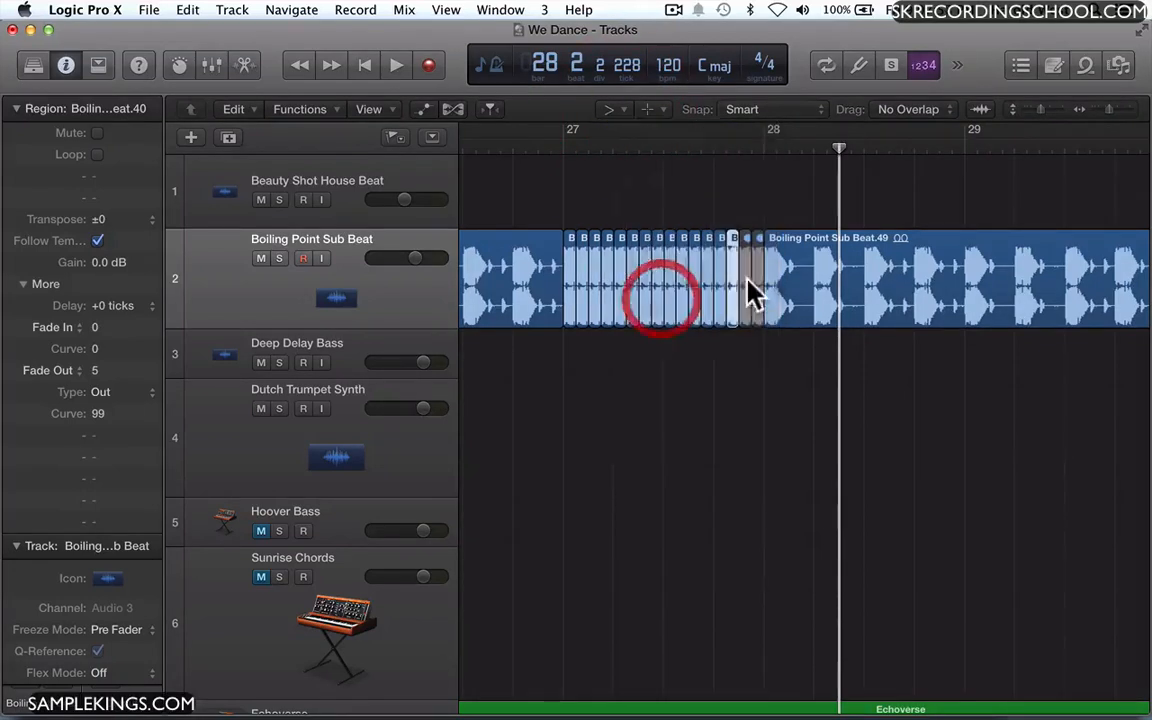
{"action": "left_click", "coordinate": [742, 266]}
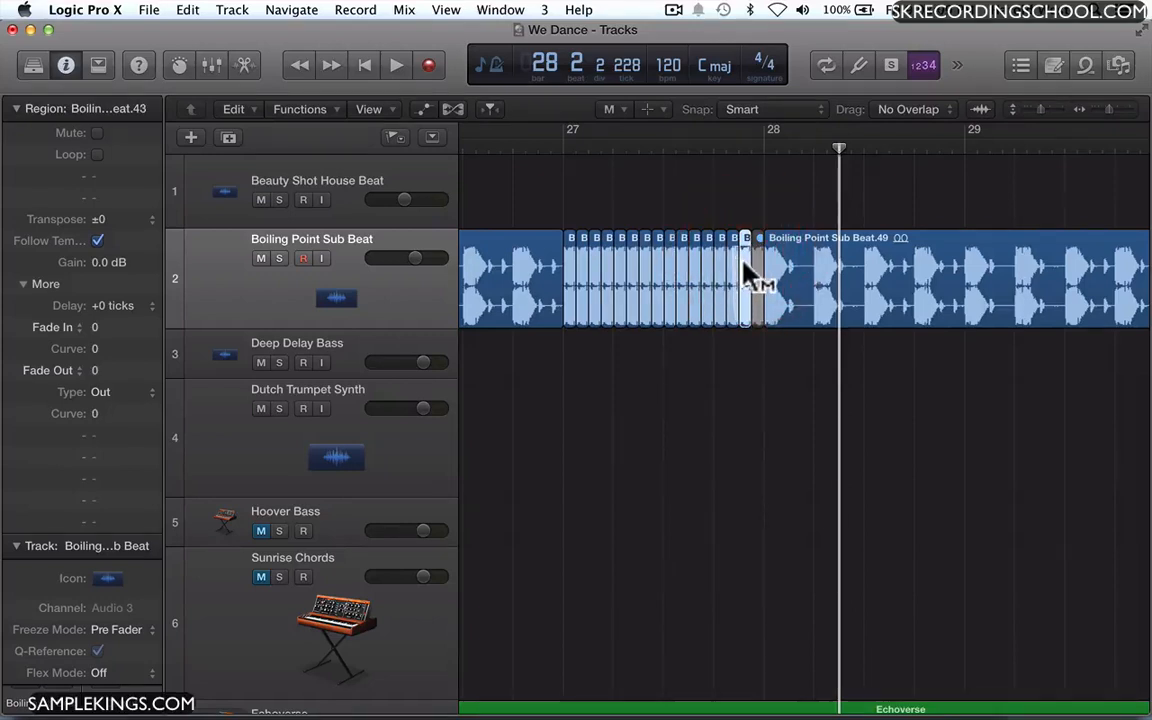
{"action": "left_click", "coordinate": [752, 266]}
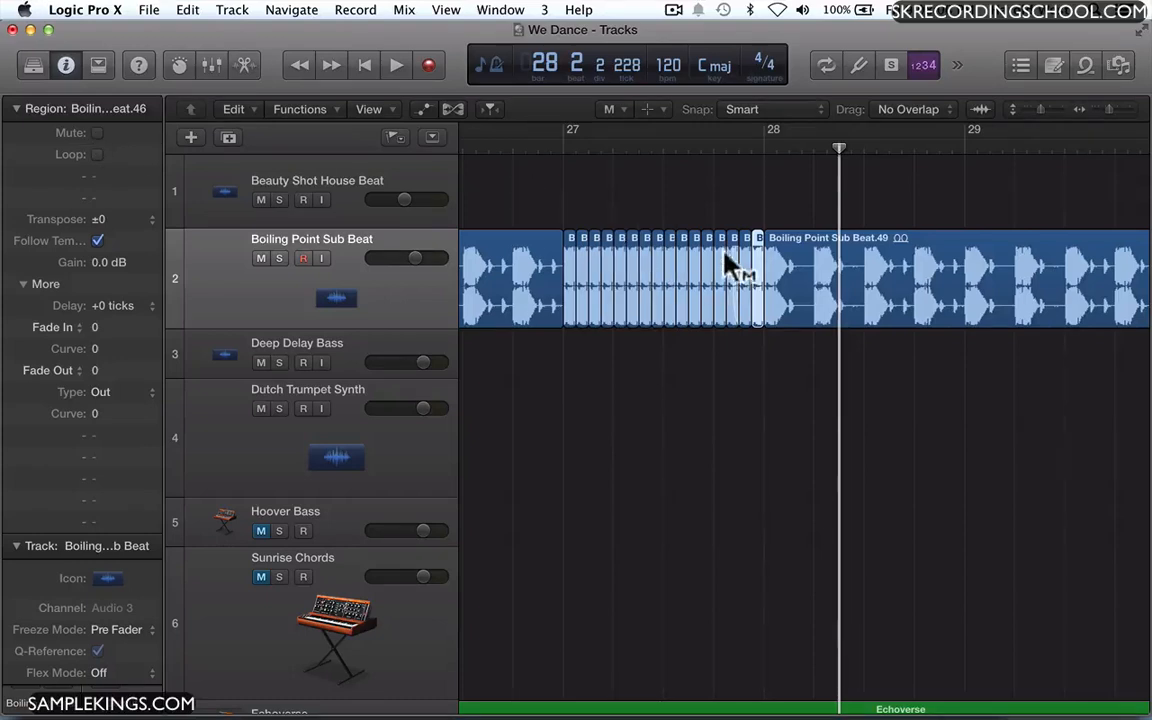
Try muting all regions on the Boiling Point Sub Beat track together, undo the muting, and clear the selection.
{"action": "left_click", "coordinate": [388, 310]}
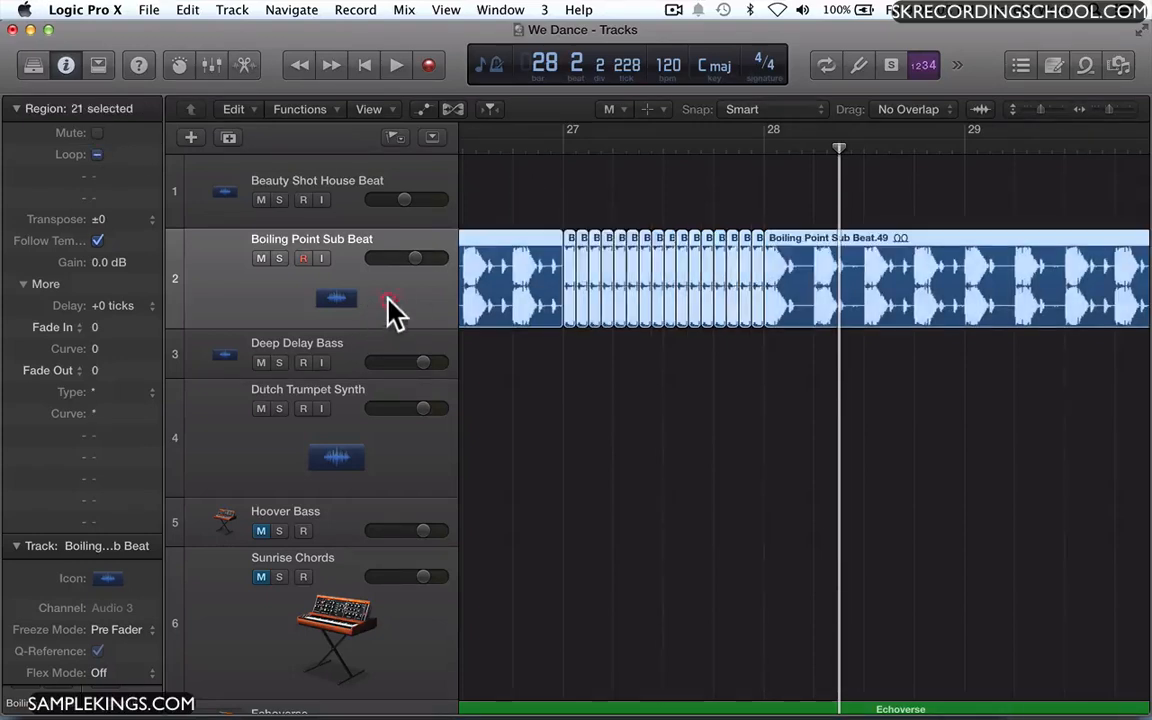
{"action": "left_click", "coordinate": [852, 284]}
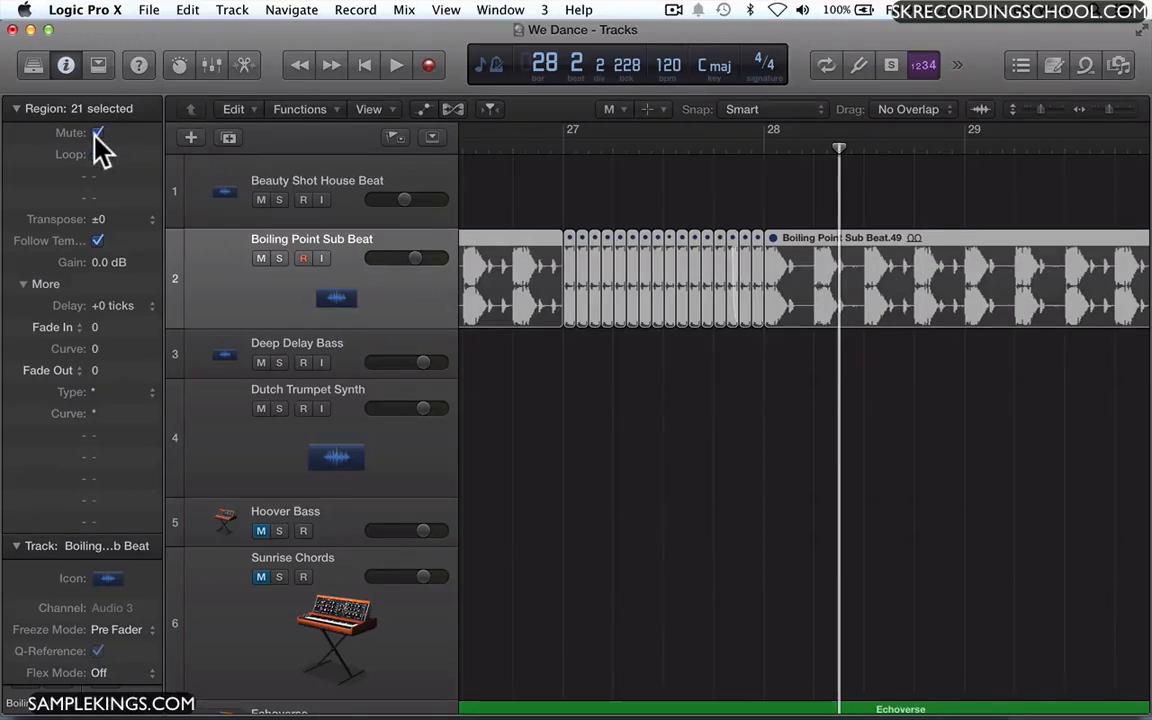
{"action": "key", "text": "super+z"}
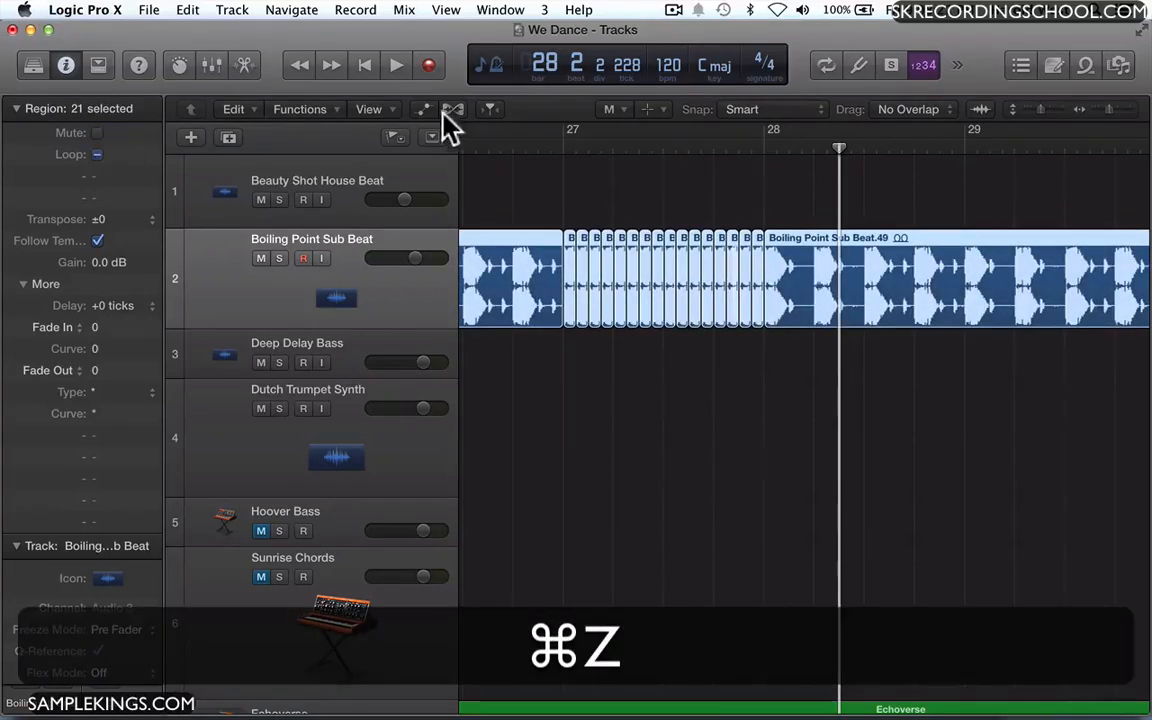
{"action": "left_click", "coordinate": [745, 254]}
{"action": "key", "text": "super+z"}
{"action": "left_click", "coordinate": [736, 214]}
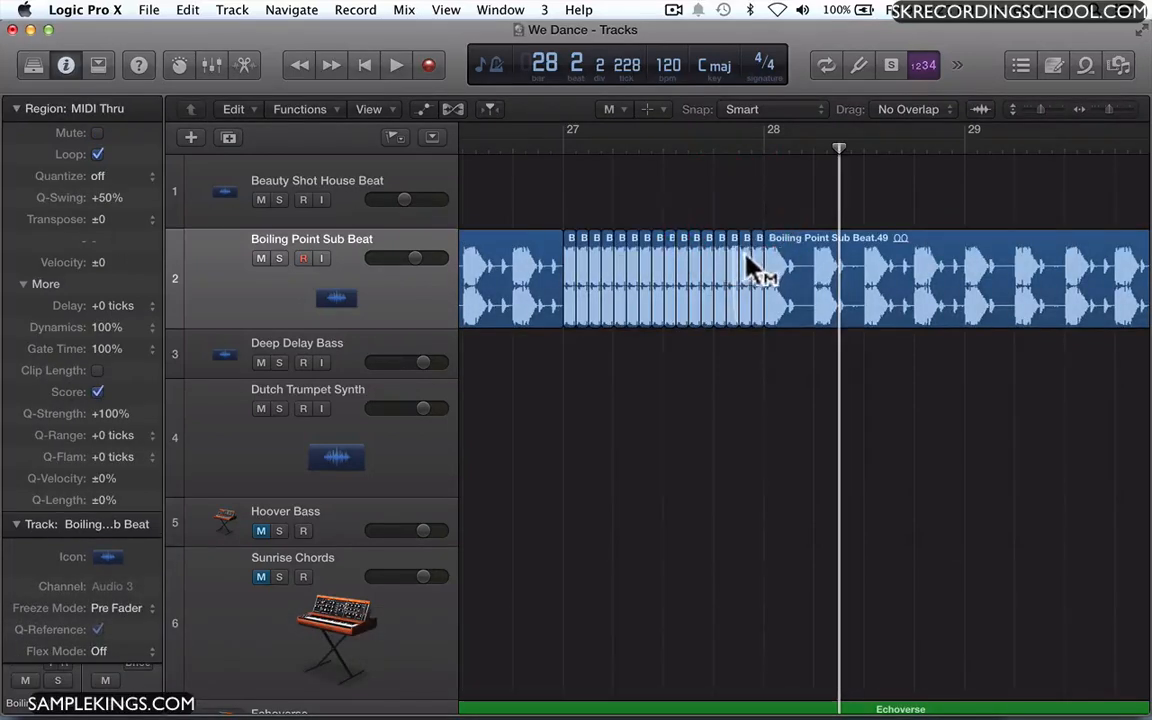
Mute the last two short slices before bar 28 again with the Mute tool, and deselect them.
{"action": "left_click", "coordinate": [745, 262]}
{"action": "left_click", "coordinate": [745, 270]}
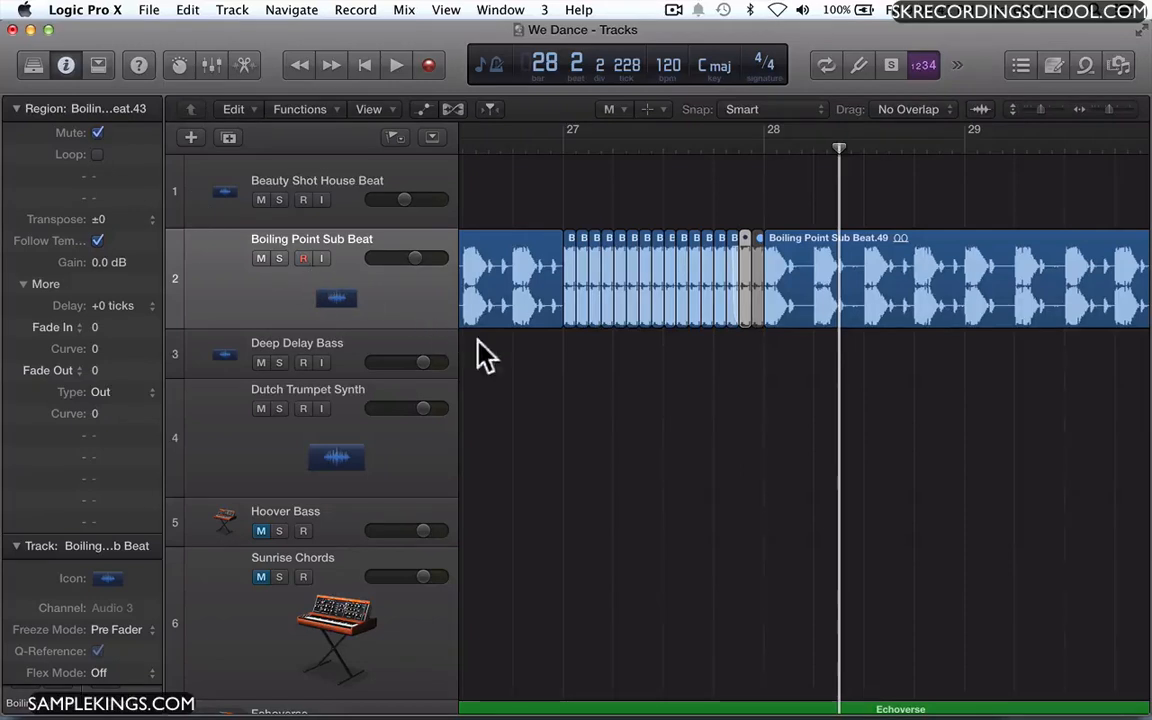
{"action": "scroll", "coordinate": [735, 268], "scroll_direction": "right", "scroll_amount": 3}
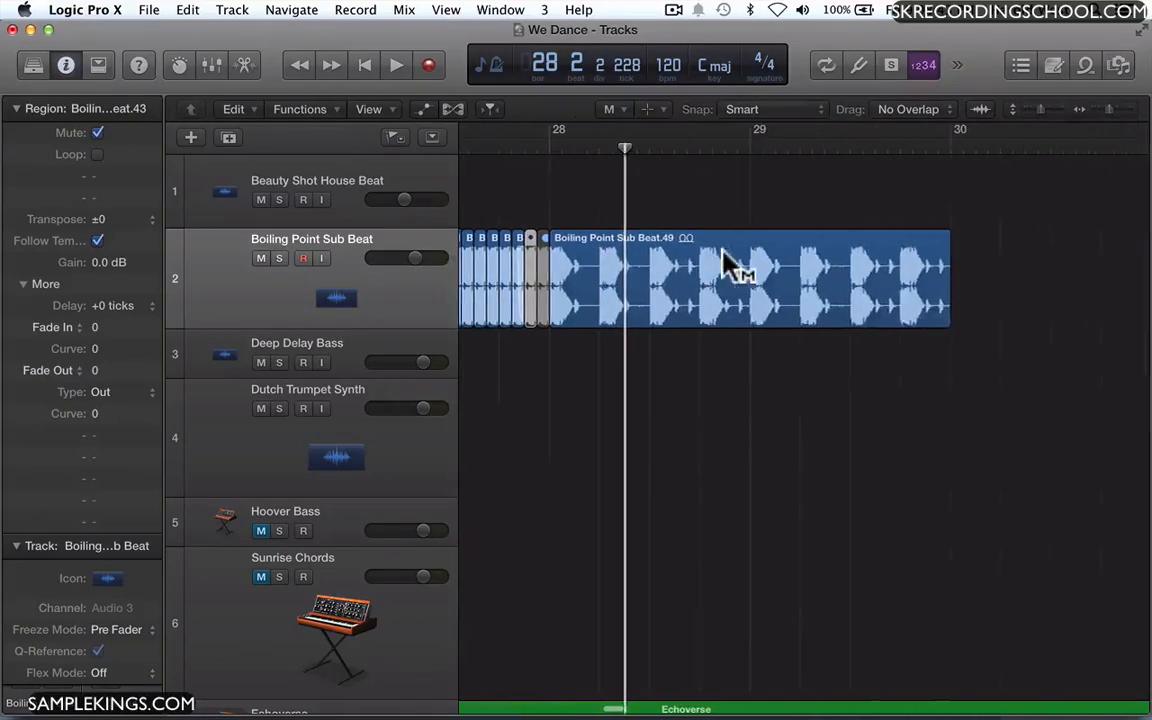
{"action": "left_click", "coordinate": [1040, 270]}
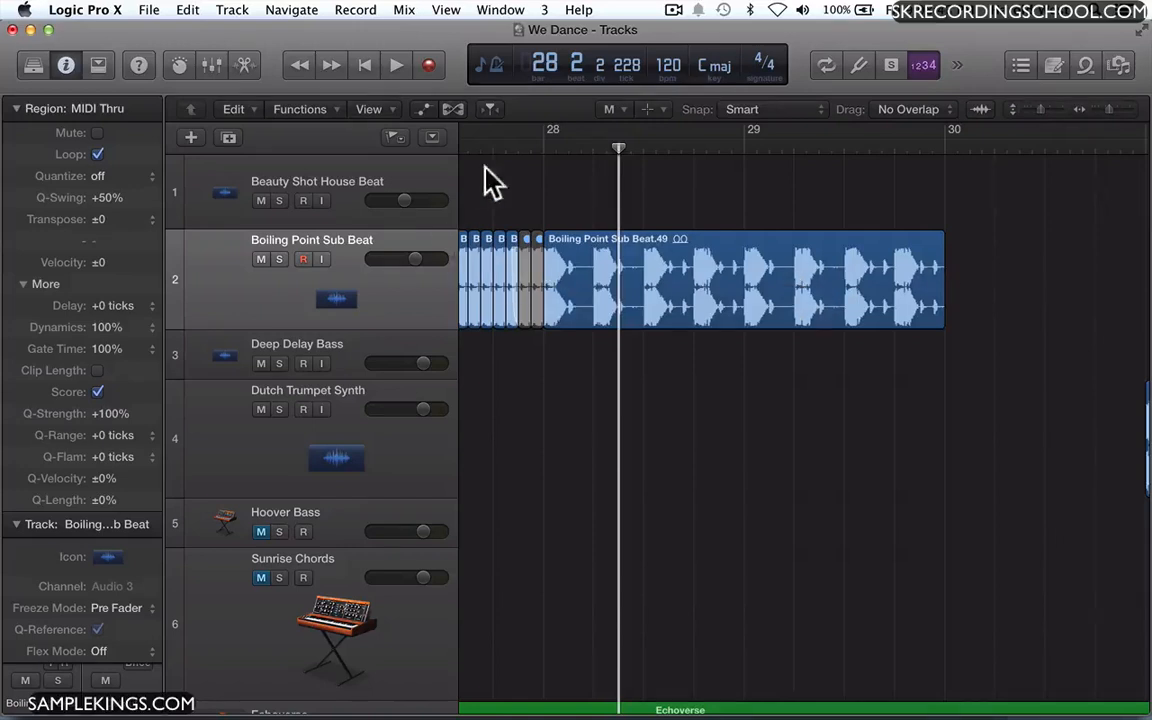
Select each of the two muted slices before bar 28 in turn with the Pointer tool.
{"action": "left_click", "coordinate": [617, 110]}
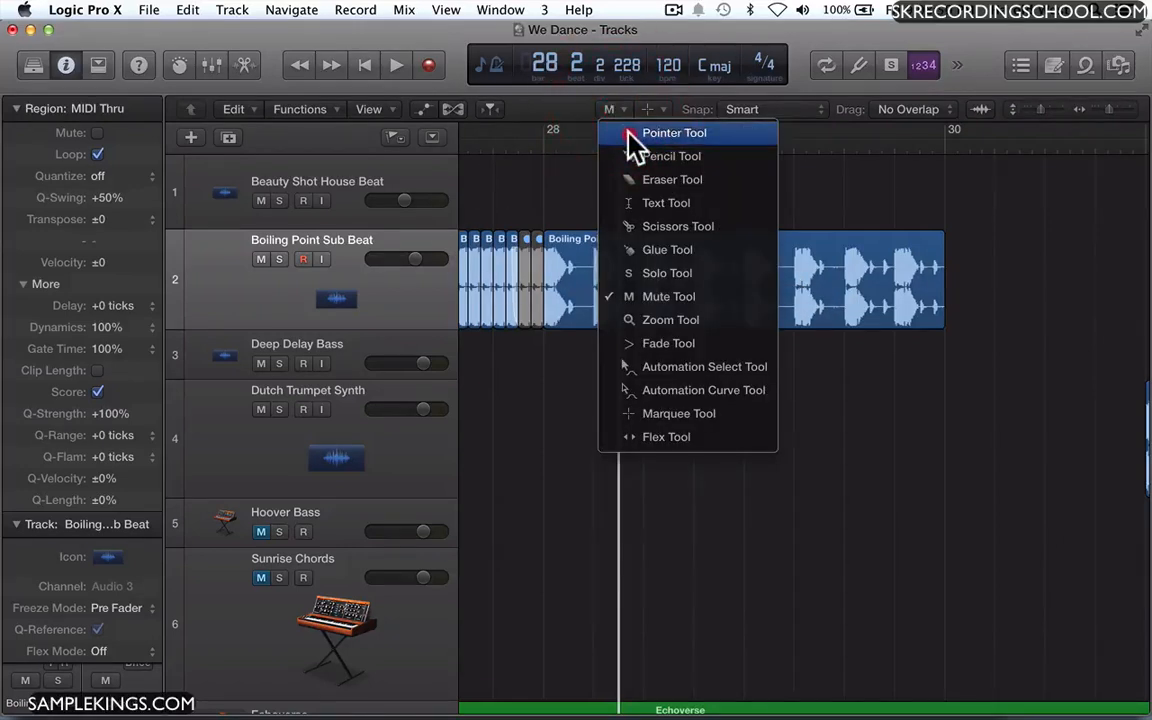
{"action": "left_click", "coordinate": [627, 140]}
{"action": "left_click", "coordinate": [534, 262]}
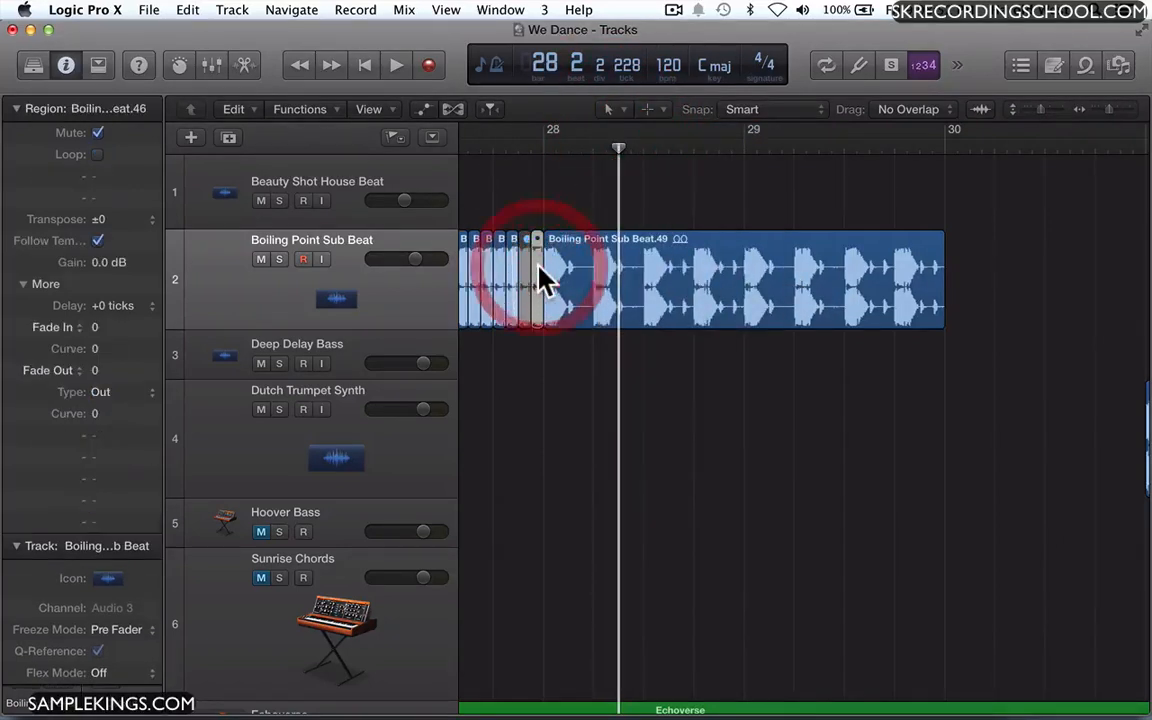
{"action": "left_click", "coordinate": [525, 285]}
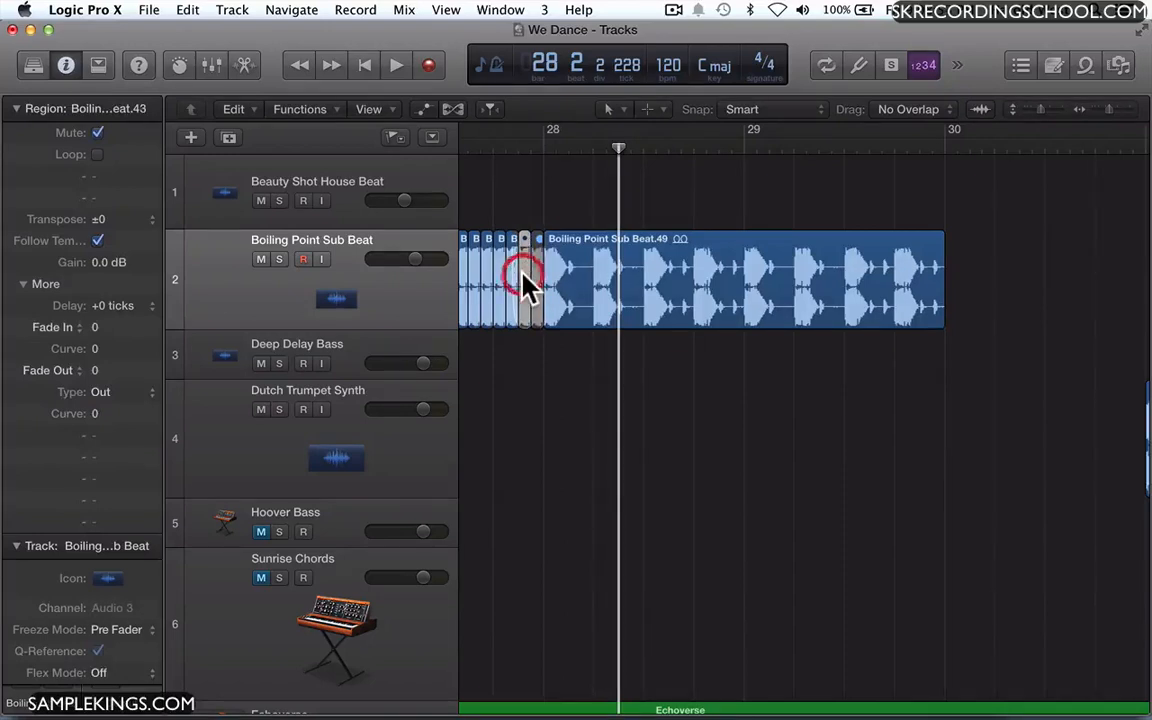
Split the Boiling Point Sub Beat region that starts at bar 28 at 28.1.2 with the Scissors tool.
{"action": "scroll", "coordinate": [734, 302], "scroll_direction": "left", "scroll_amount": 5}
{"action": "scroll", "coordinate": [734, 302], "scroll_direction": "left", "scroll_amount": 3}
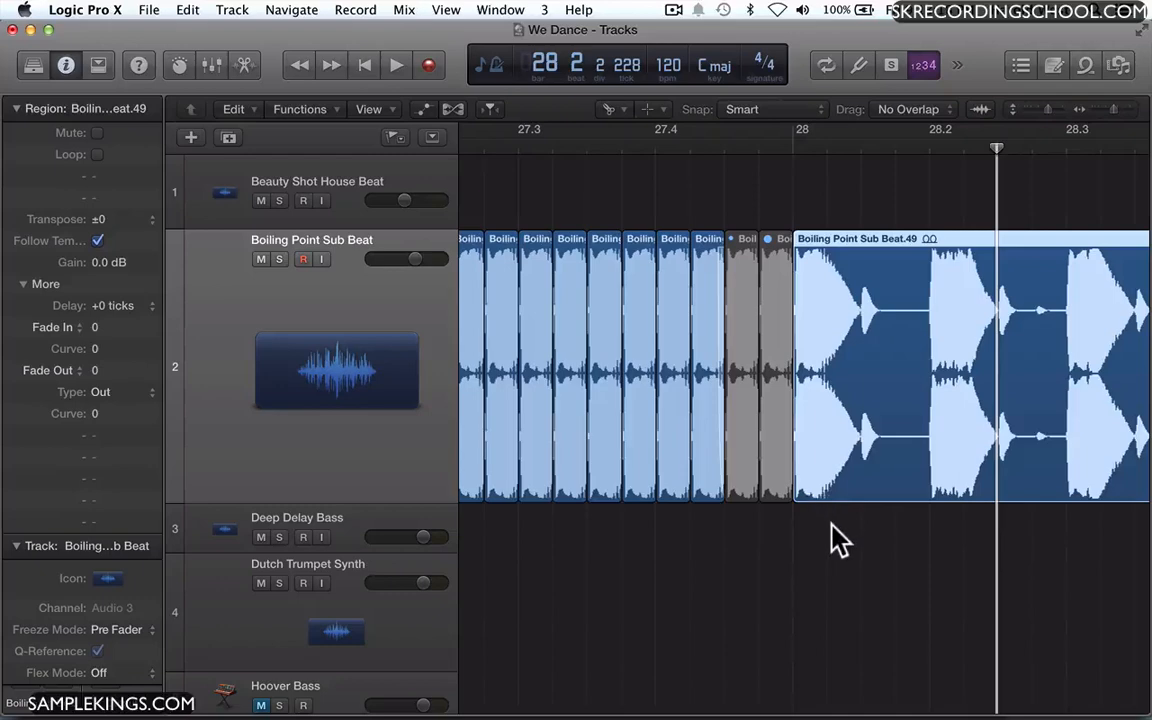
{"action": "left_click", "coordinate": [822, 262]}
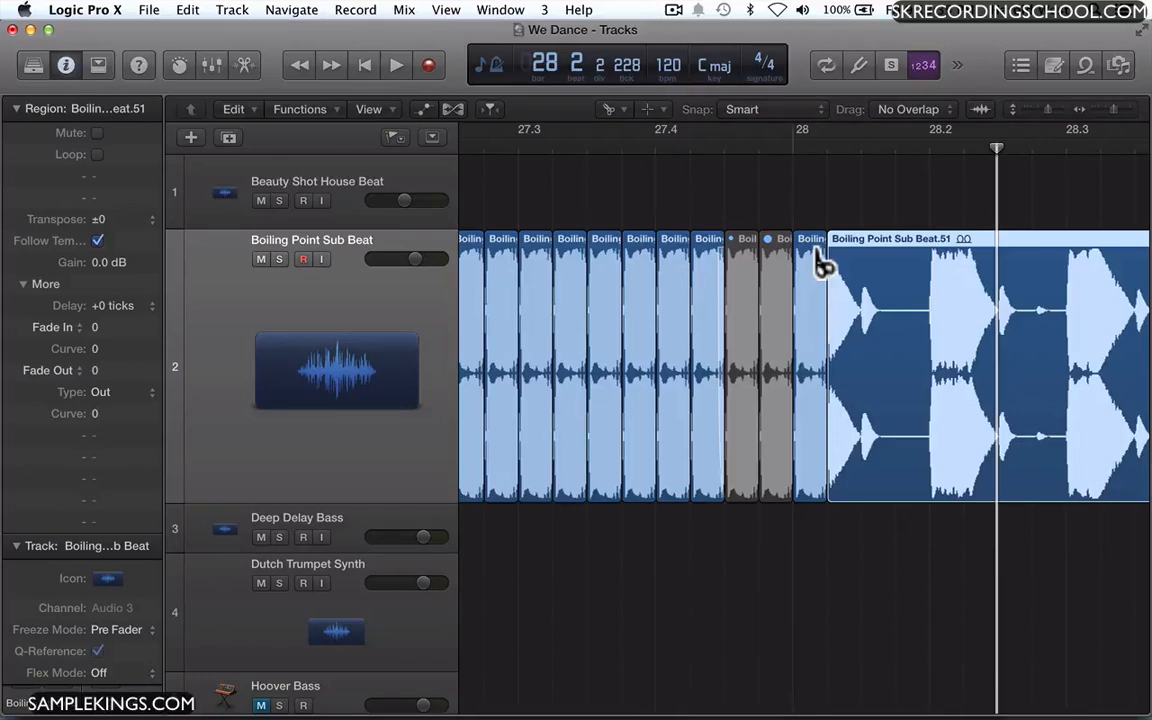
Set Snap to Frames and split the short slice at bar 28 between the grid lines with the Scissors tool.
{"action": "left_click", "coordinate": [819, 103]}
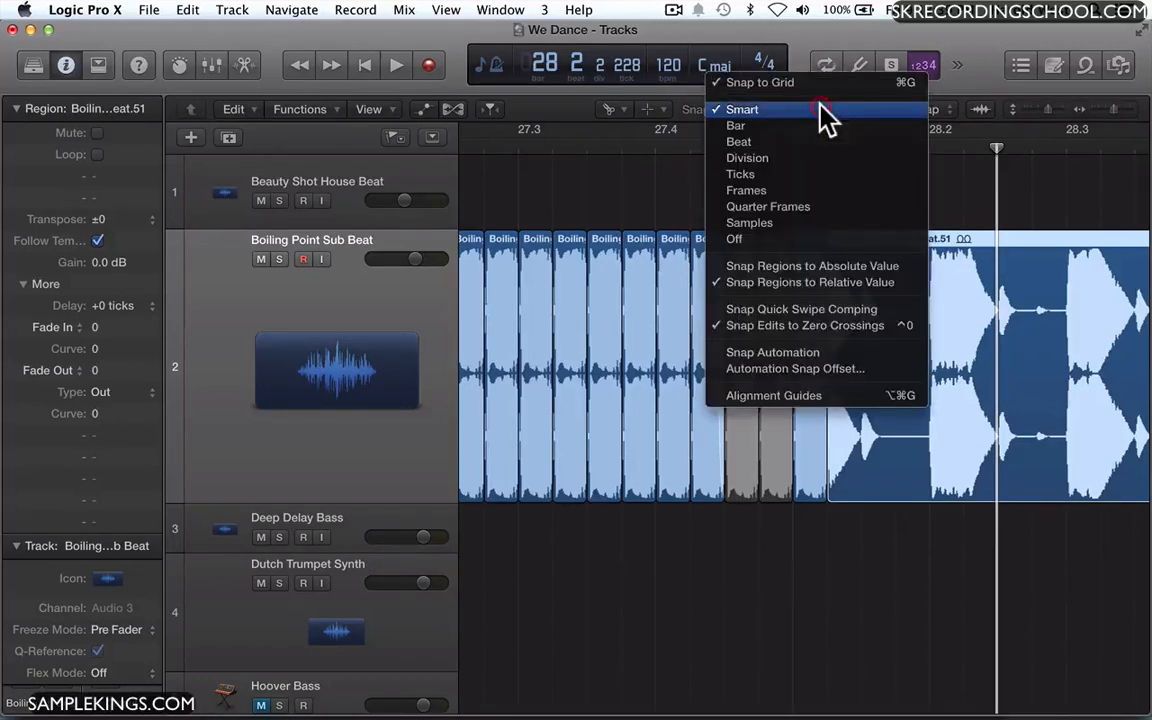
{"action": "left_click", "coordinate": [798, 191]}
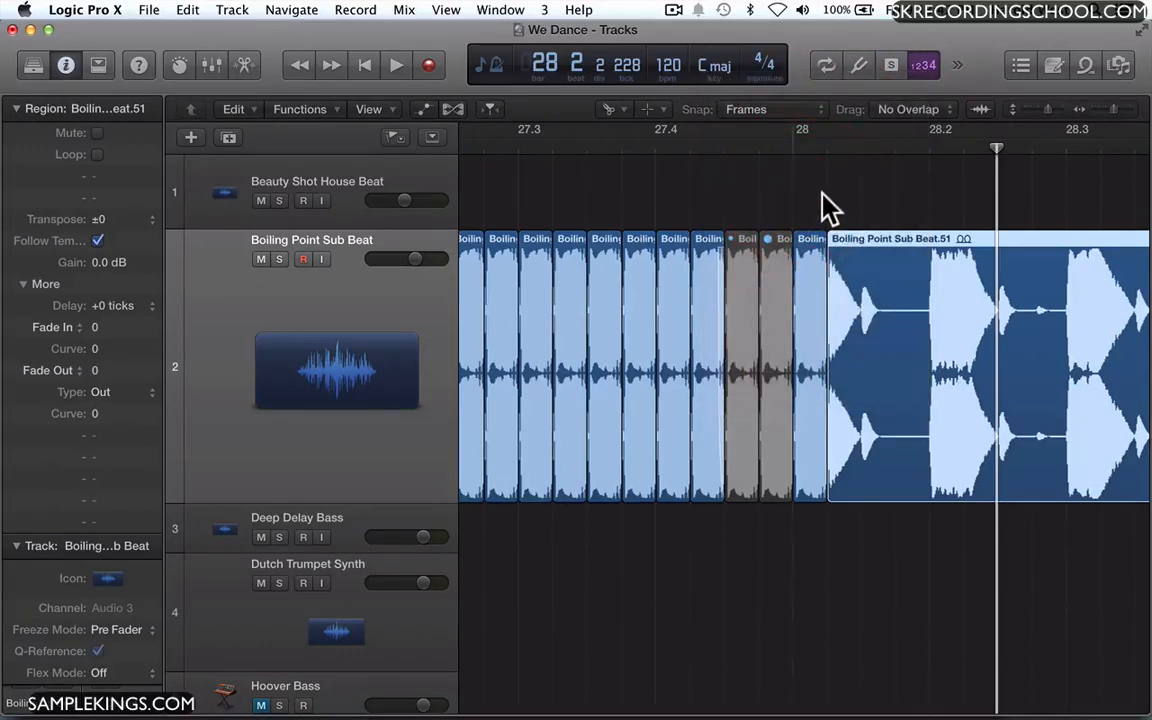
{"action": "left_click", "coordinate": [808, 300]}
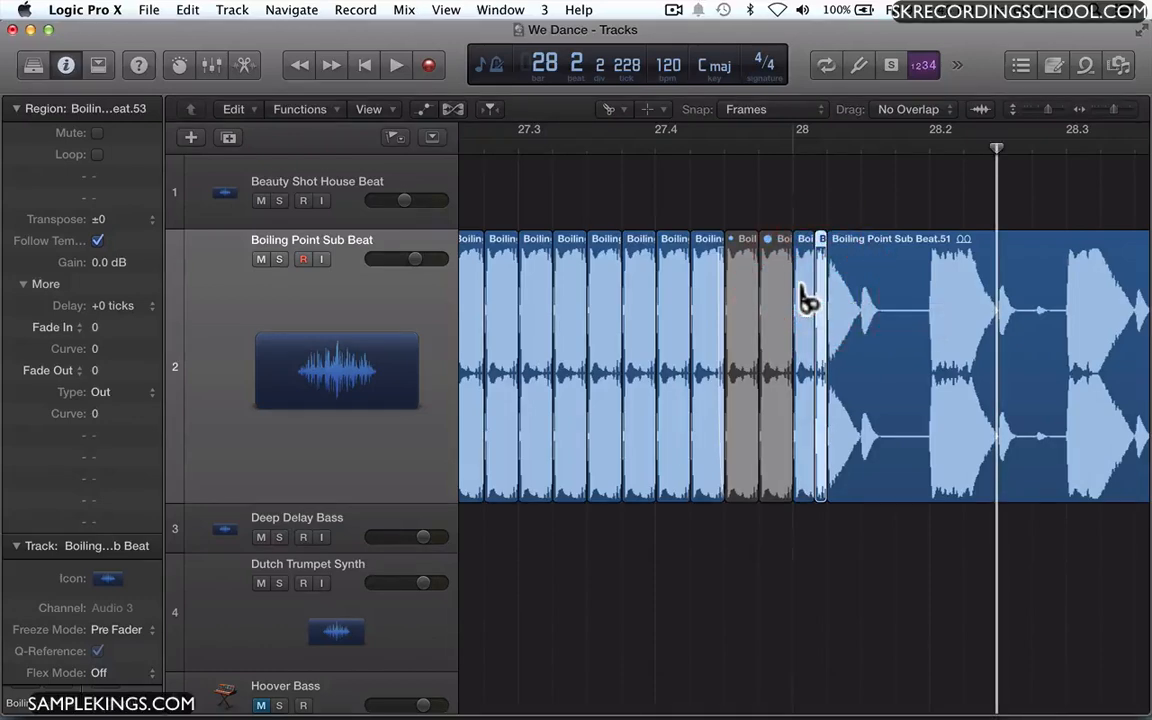
Undo both splits in the Boiling Point Sub Beat region after bar 28.
{"action": "key", "text": "super+z"}
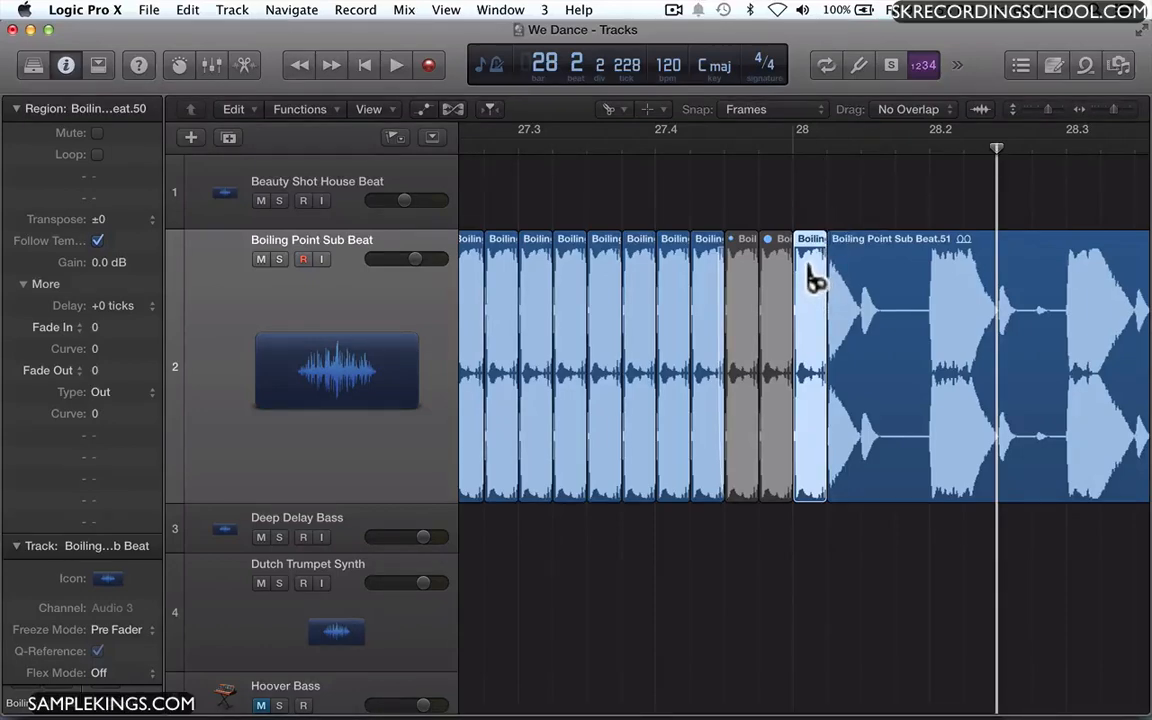
{"action": "key", "text": "super+z"}
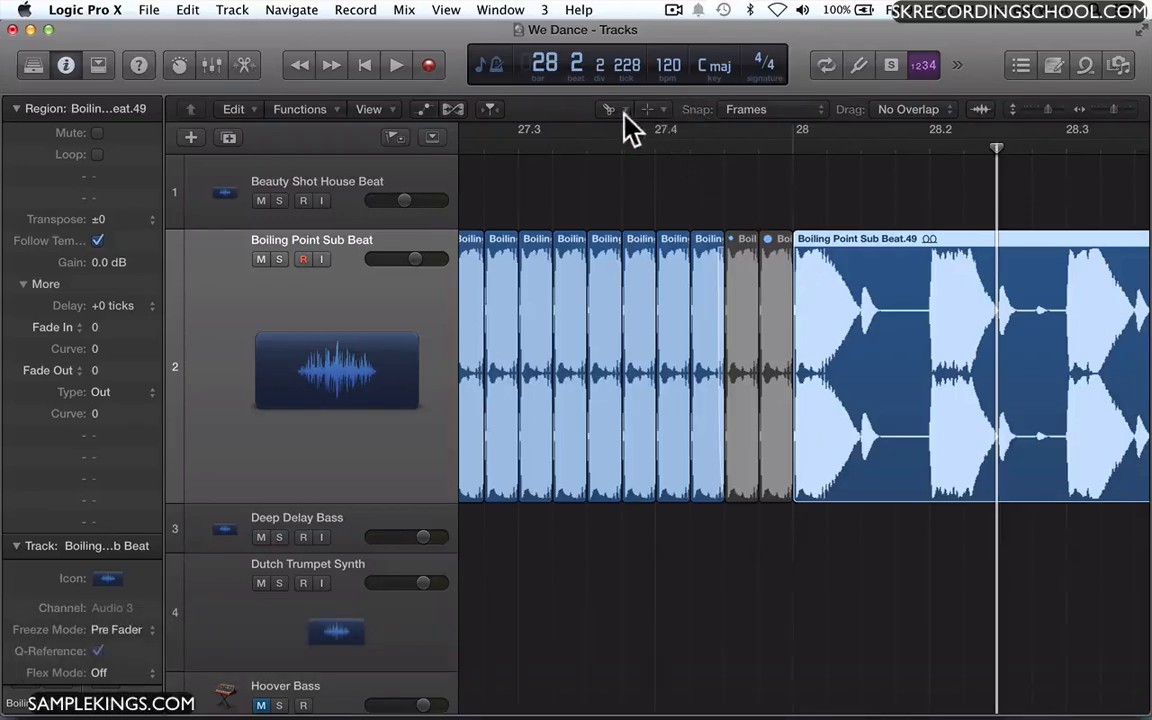
Marquee-select the Boiling Point Sub Beat audio from about 27.3.3 to just past 28.2.3 with the Marquee tool, and clear that selection.
{"action": "left_click", "coordinate": [614, 111]}
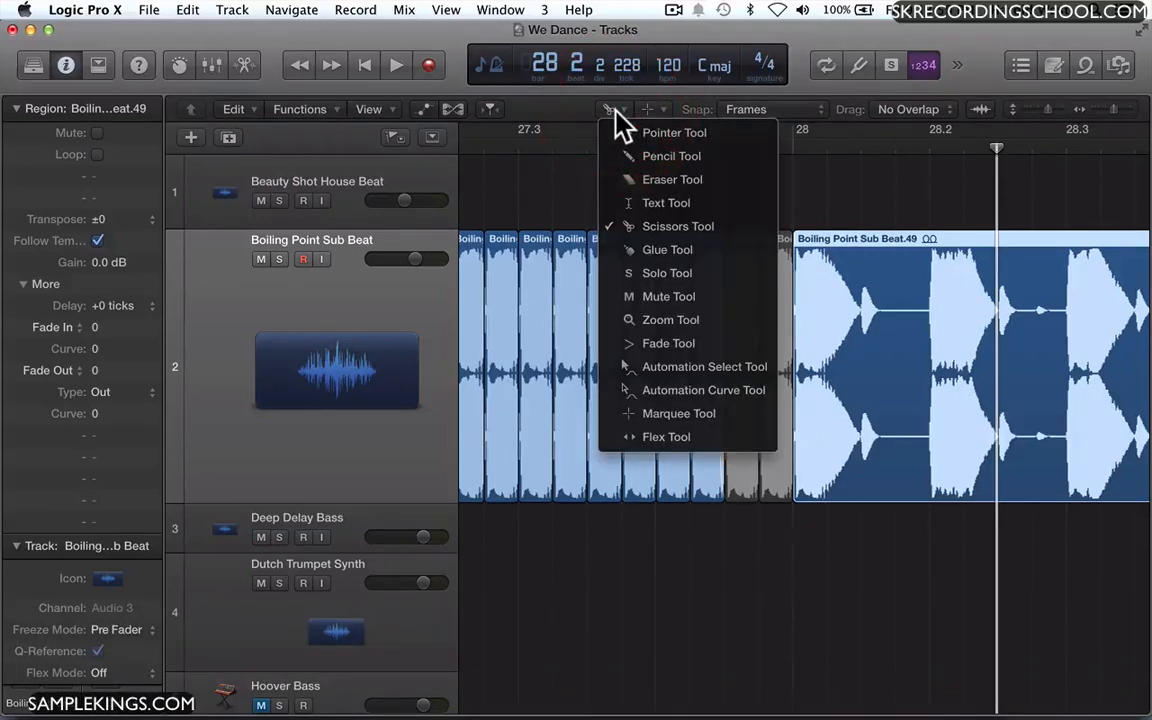
{"action": "left_click", "coordinate": [658, 413]}
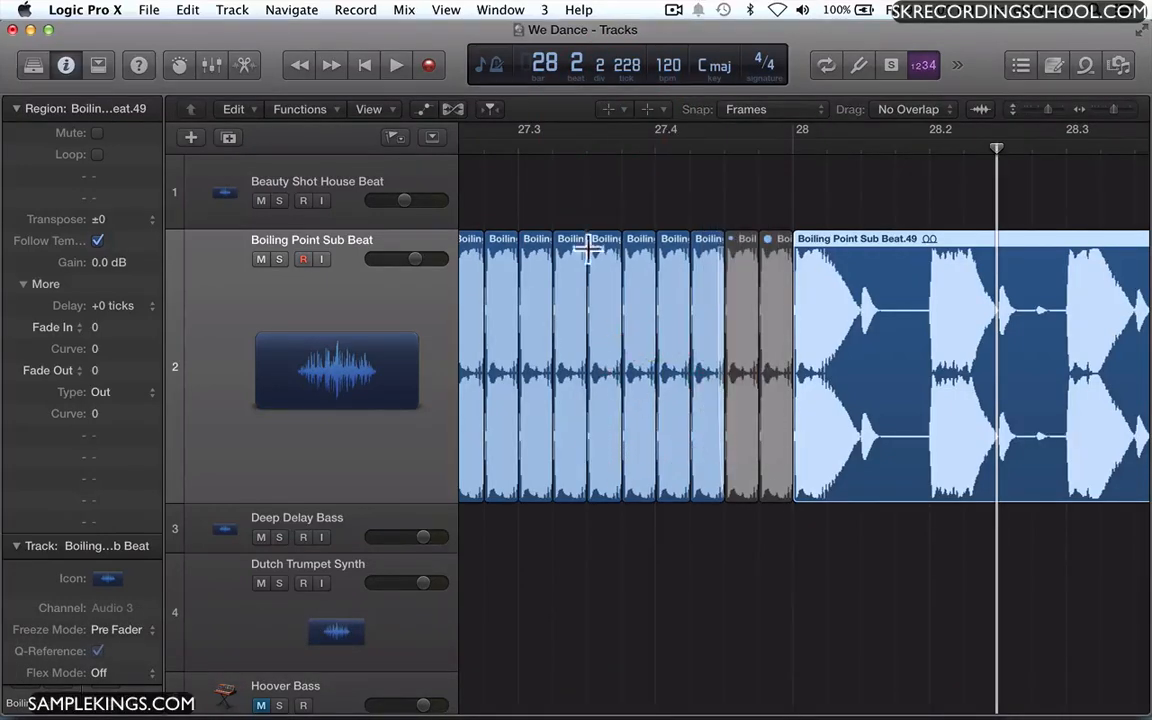
{"action": "left_click_drag", "start_coordinate": [586, 219], "coordinate": [1018, 509]}
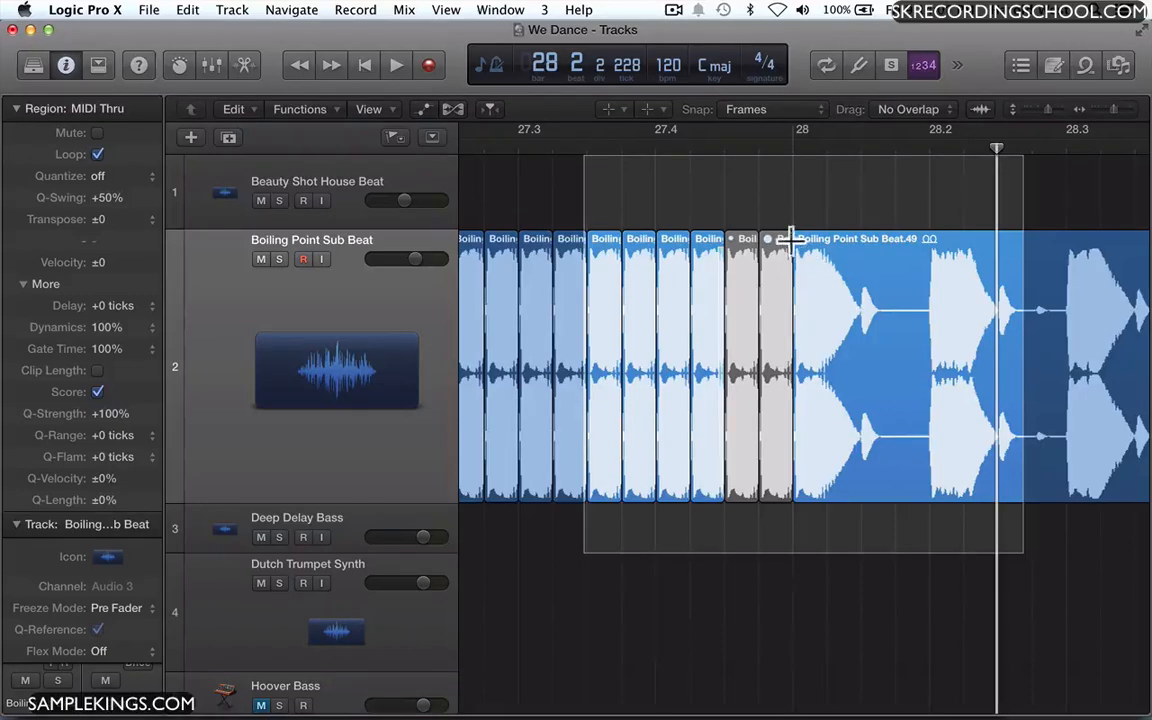
{"action": "left_click", "coordinate": [571, 176]}
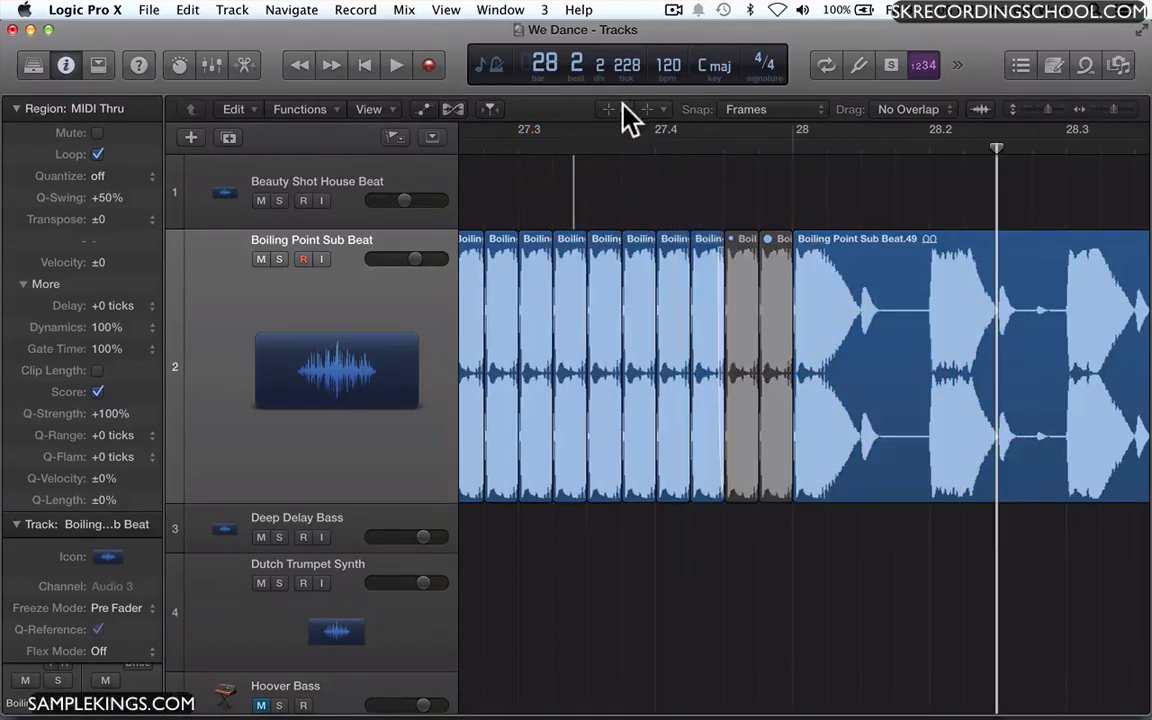
Zoom in on the muted slices and the start of the region at bar 28 with the Zoom tool.
{"action": "left_click", "coordinate": [620, 108]}
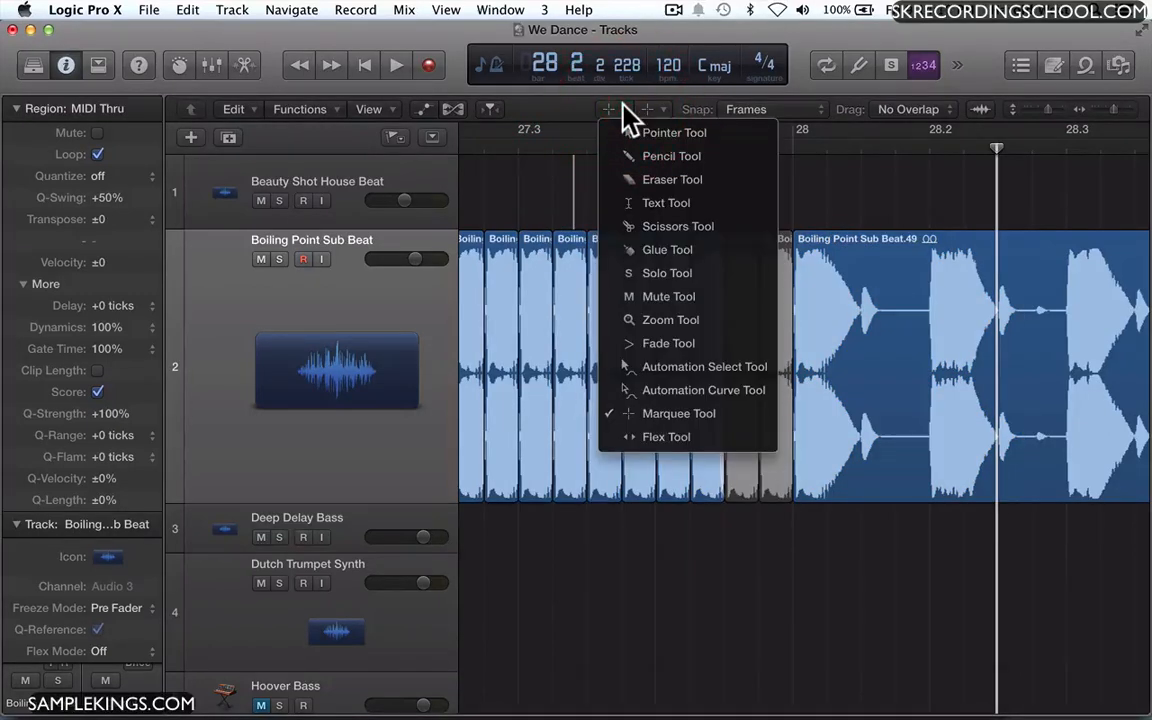
{"action": "left_click", "coordinate": [649, 318]}
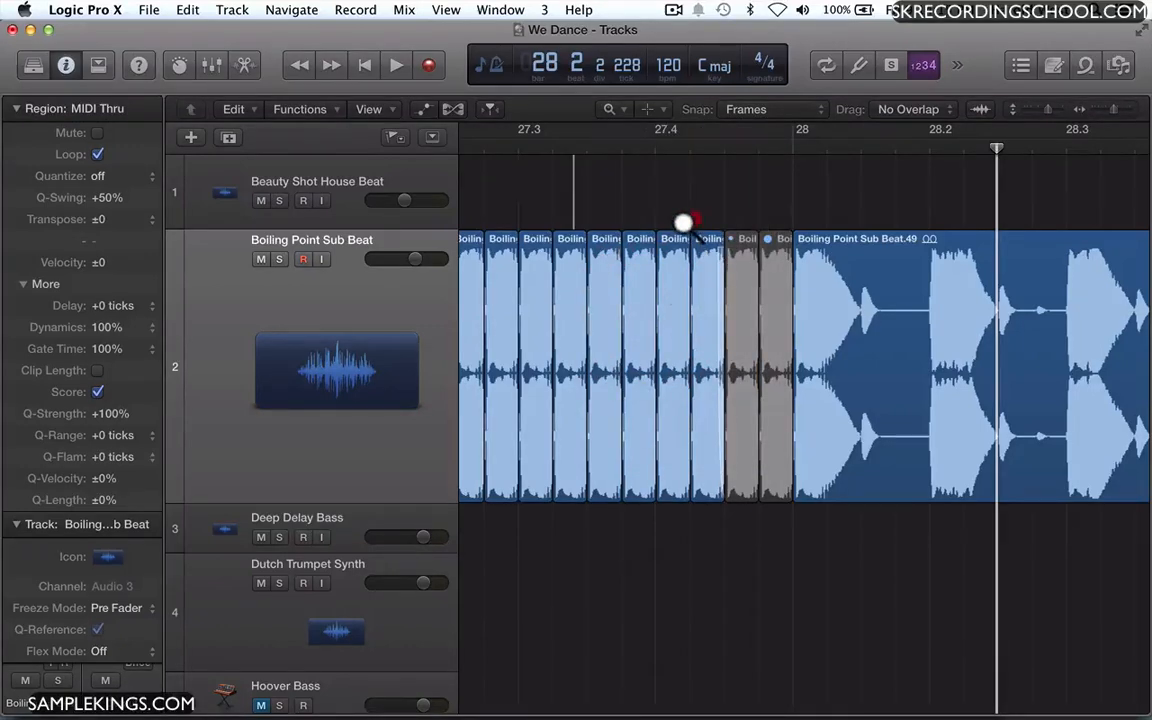
{"action": "left_click_drag", "start_coordinate": [681, 221], "coordinate": [893, 523]}
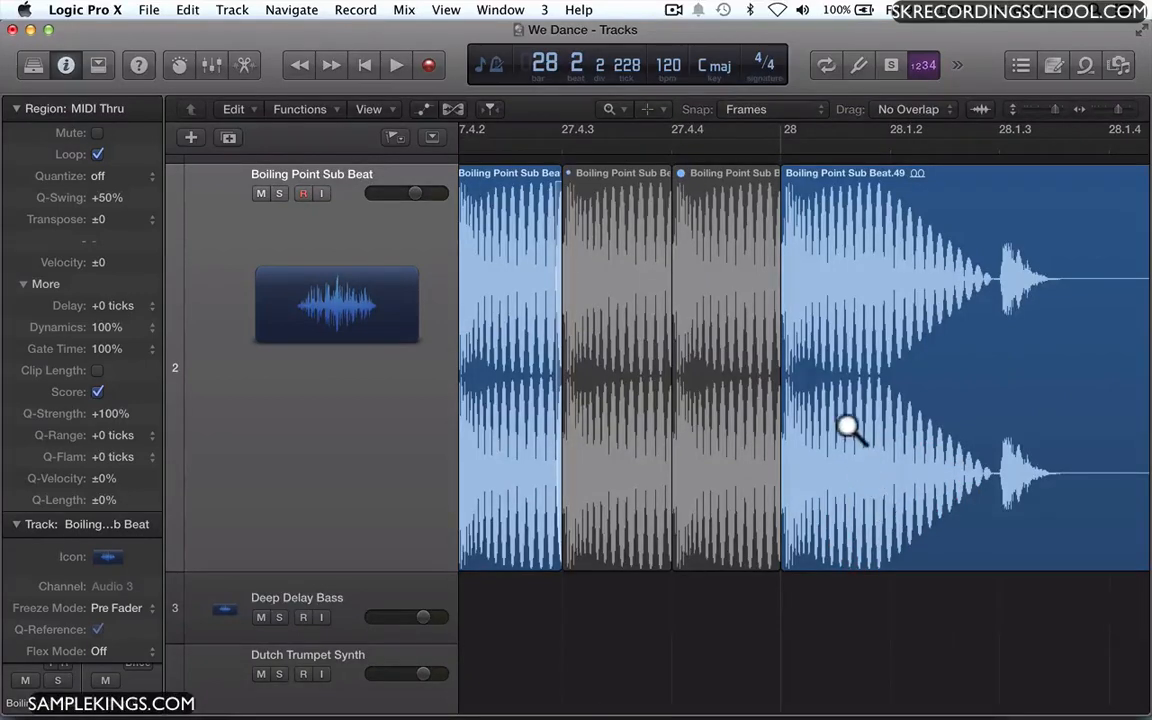
{"action": "scroll", "coordinate": [848, 430], "scroll_direction": "up", "scroll_amount": 2}
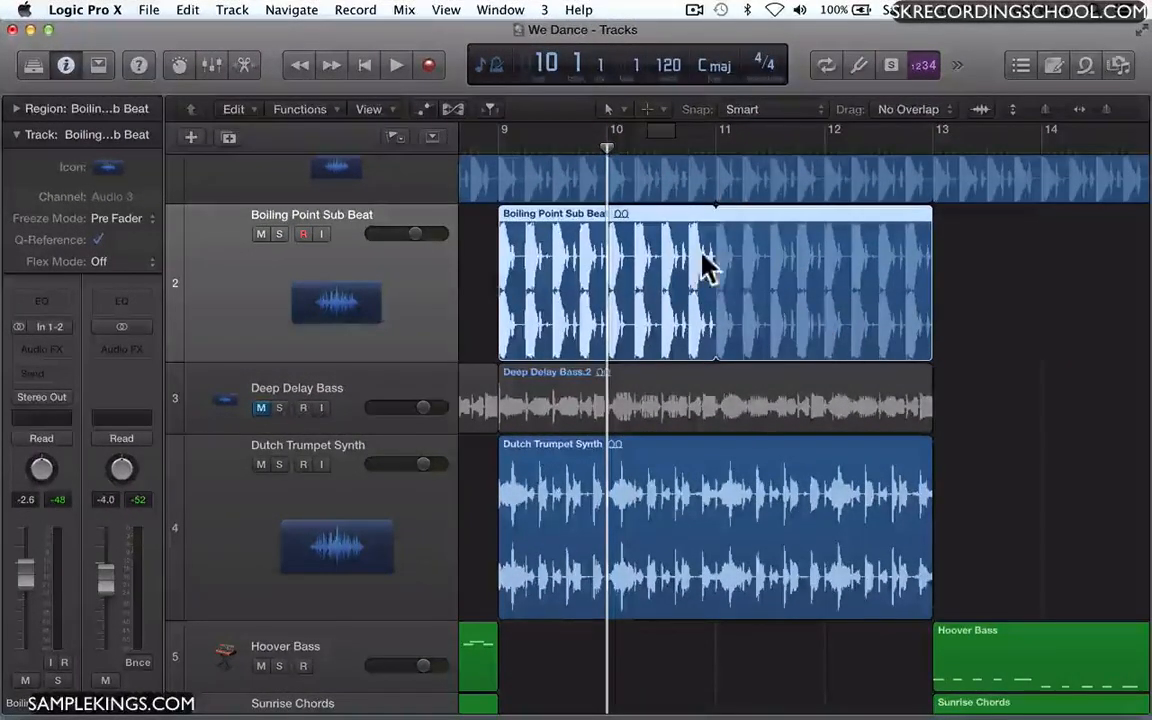
Marquee-select the Dutch Trumpet Synth audio from 10 1 1 1 to 11 2 2 1, split the region at the selection's edges, and undo the split.
{"action": "left_click", "coordinate": [726, 472]}
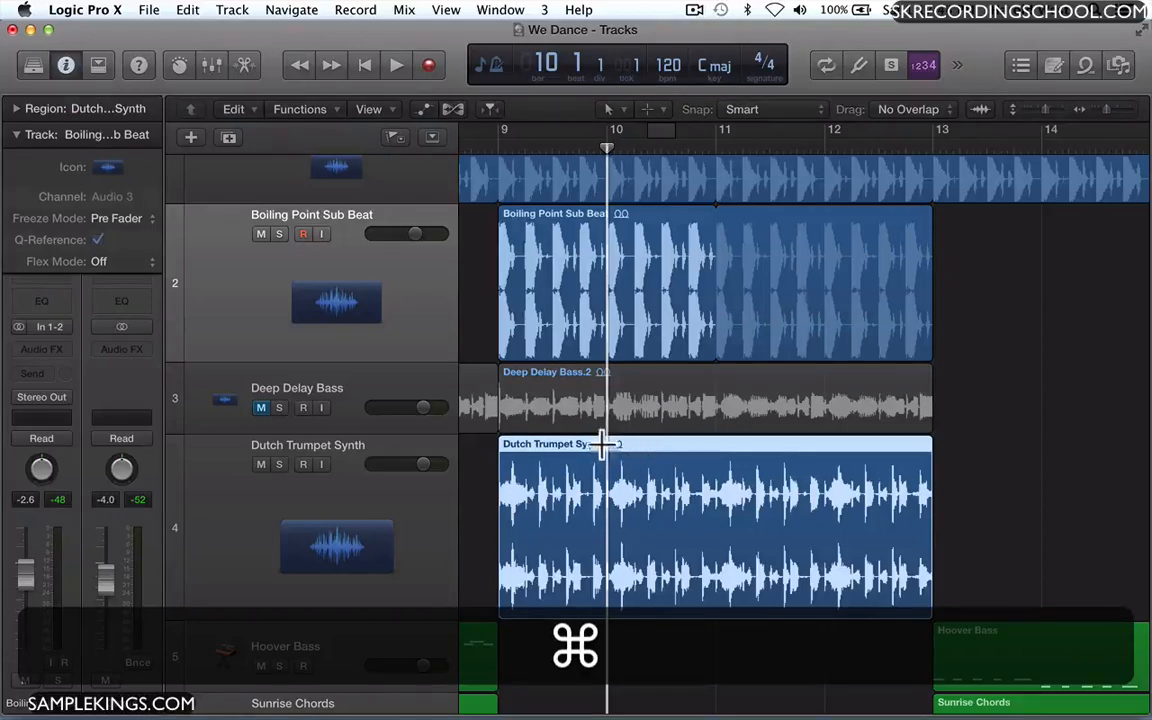
{"action": "left_click_drag", "start_coordinate": [601, 440], "coordinate": [748, 571]}
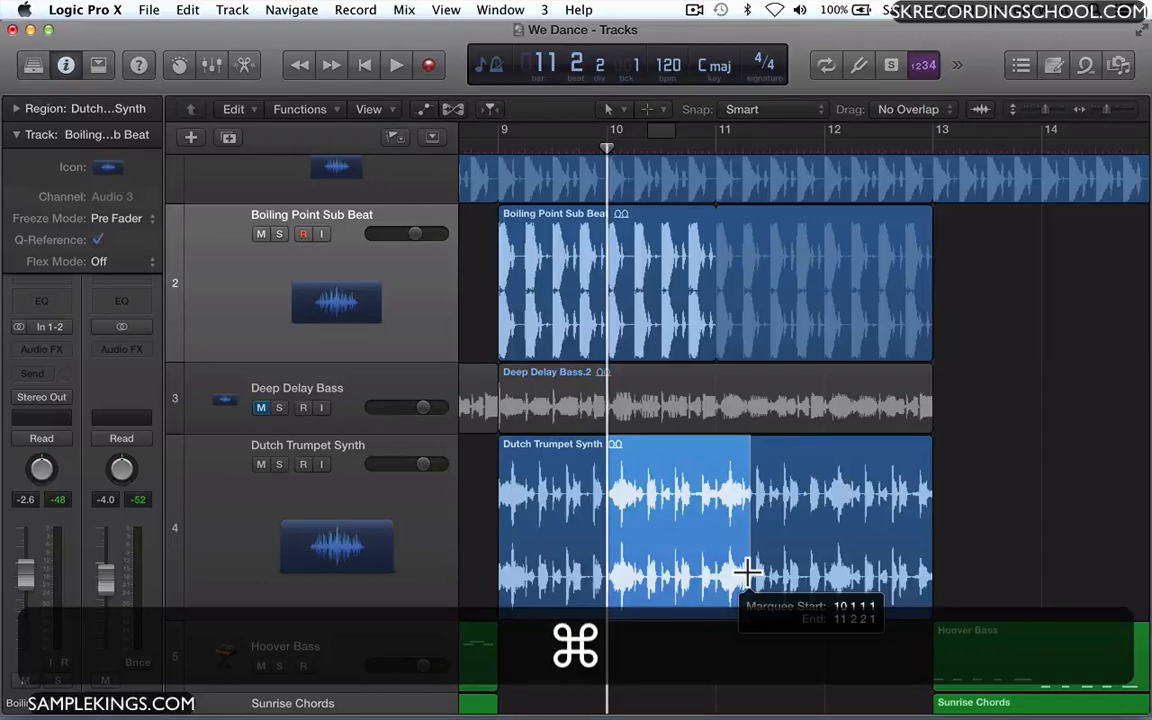
{"action": "left_click_drag", "start_coordinate": [748, 573], "coordinate": [750, 576]}
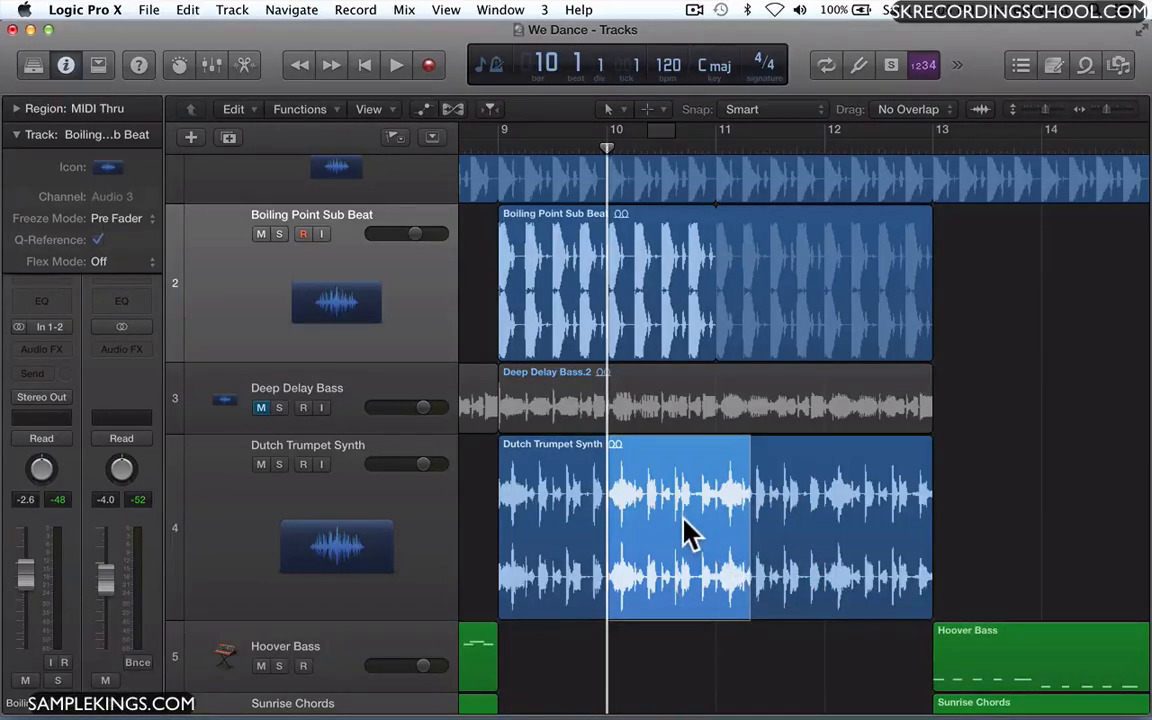
{"action": "left_click", "coordinate": [688, 535]}
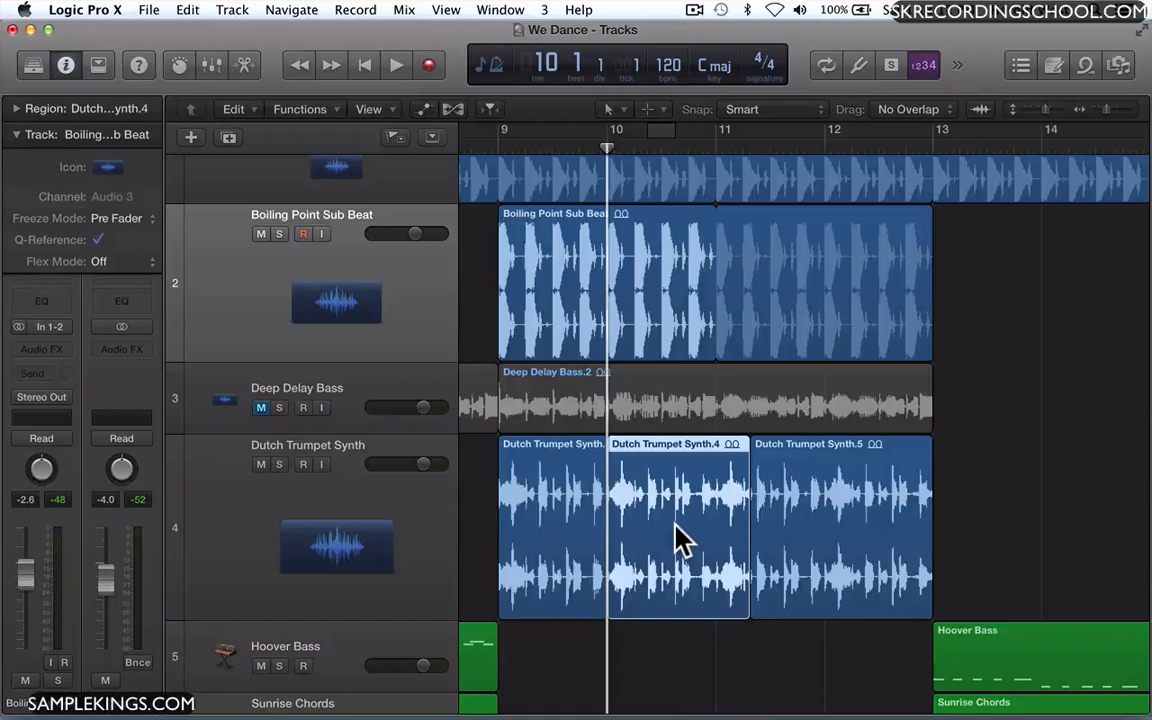
{"action": "key", "text": "super"}
{"action": "key", "text": "super+z"}
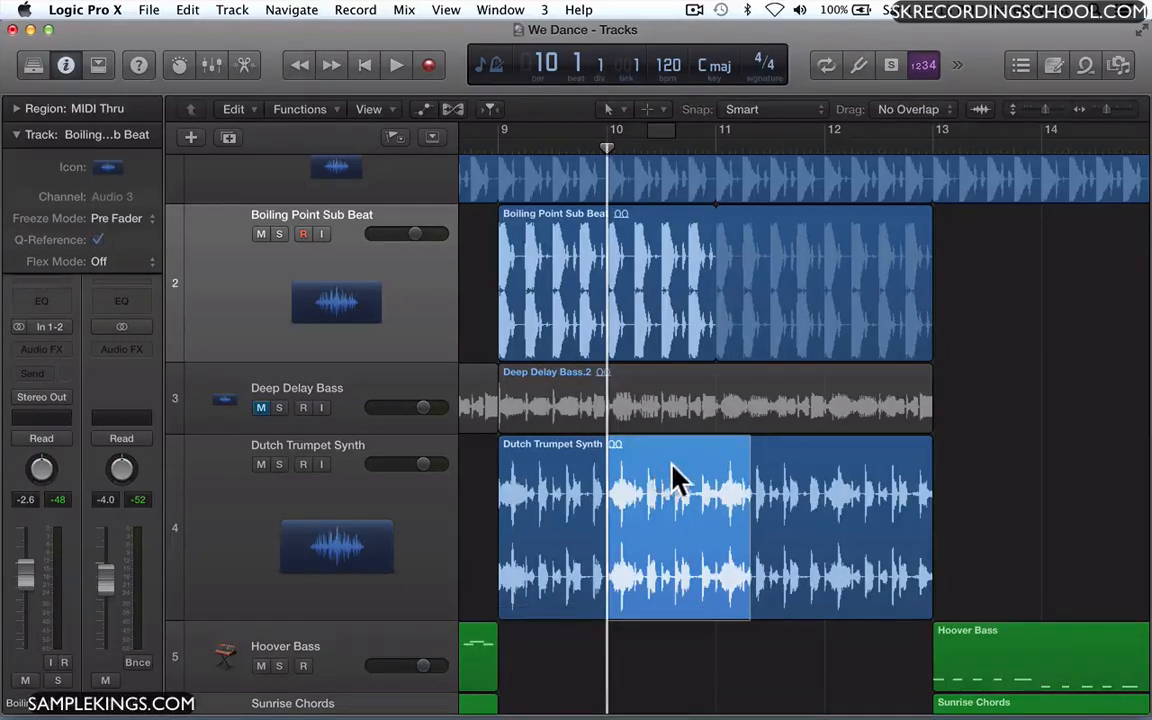
Split the Dutch Trumpet Synth region at the playhead on bar 10, and undo the split.
{"action": "mouse_move", "coordinate": [607, 154]}
{"action": "left_mouse_down"}
{"action": "mouse_move", "coordinate": [553, 155]}
{"action": "mouse_move", "coordinate": [607, 156]}
{"action": "left_mouse_up"}
{"action": "left_click", "coordinate": [860, 447]}
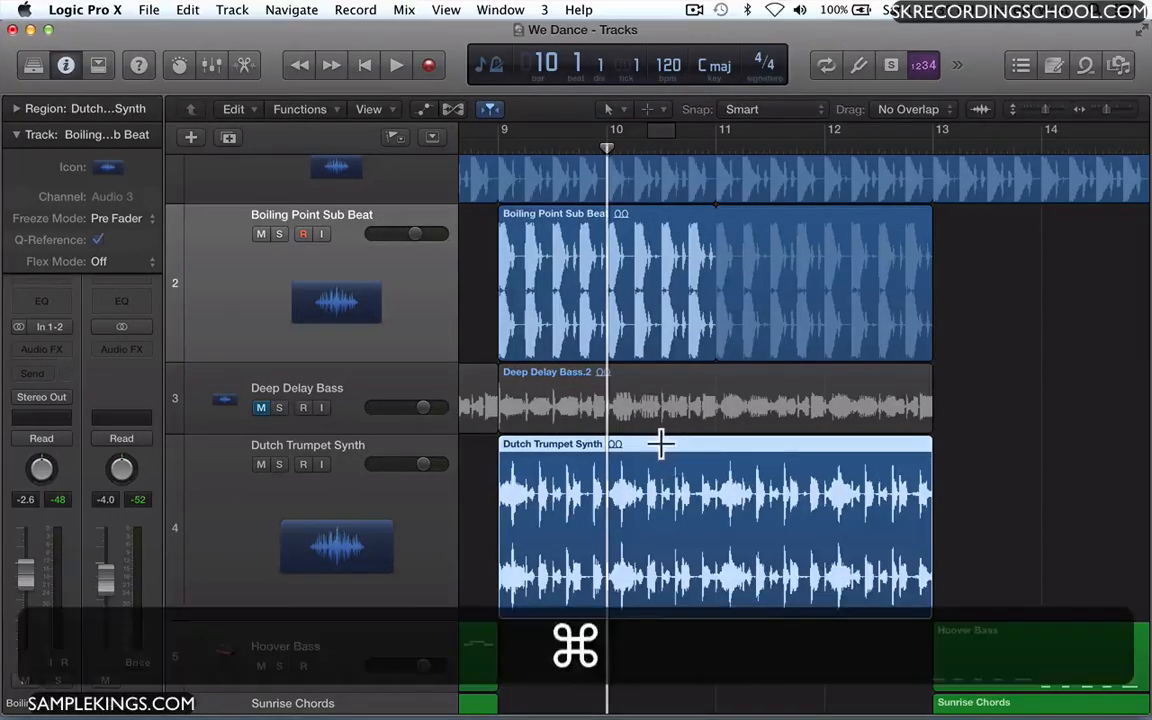
{"action": "key", "text": "super+t"}
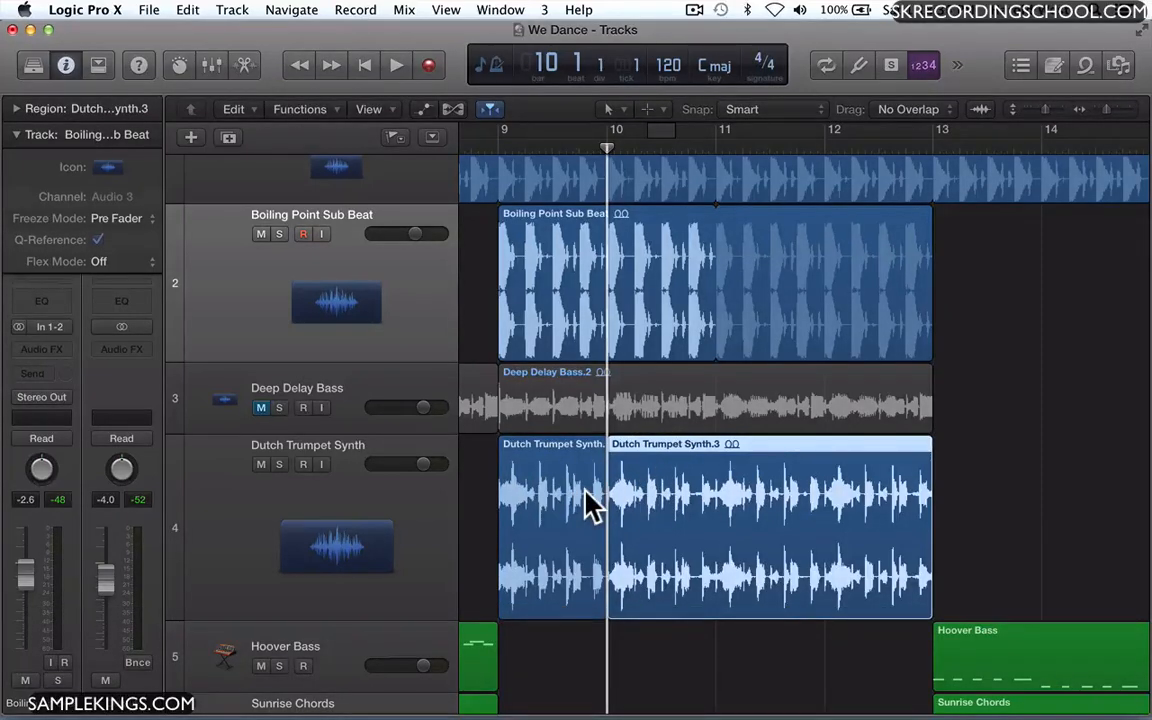
{"action": "key", "text": "super+z"}
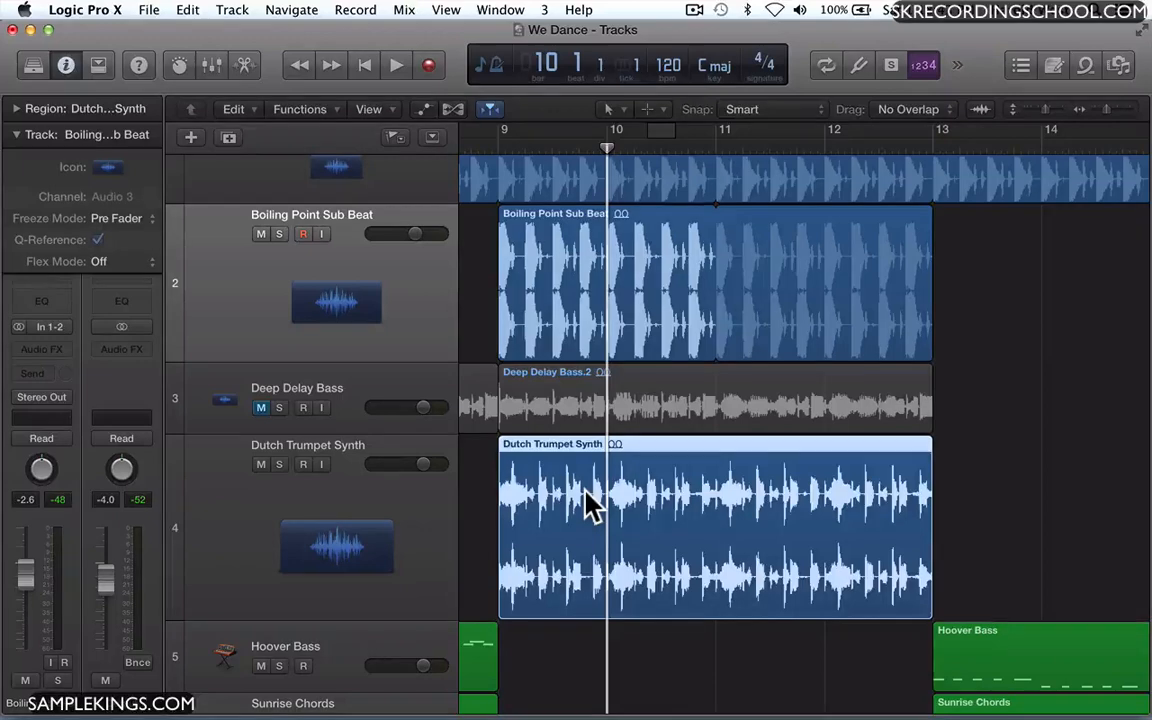
With the playhead at 10 1 3 1, cut the Dutch Trumpet Synth region midway between bars 9 and 10 with the Scissors tool, and undo the cut.
{"action": "left_click", "coordinate": [612, 110]}
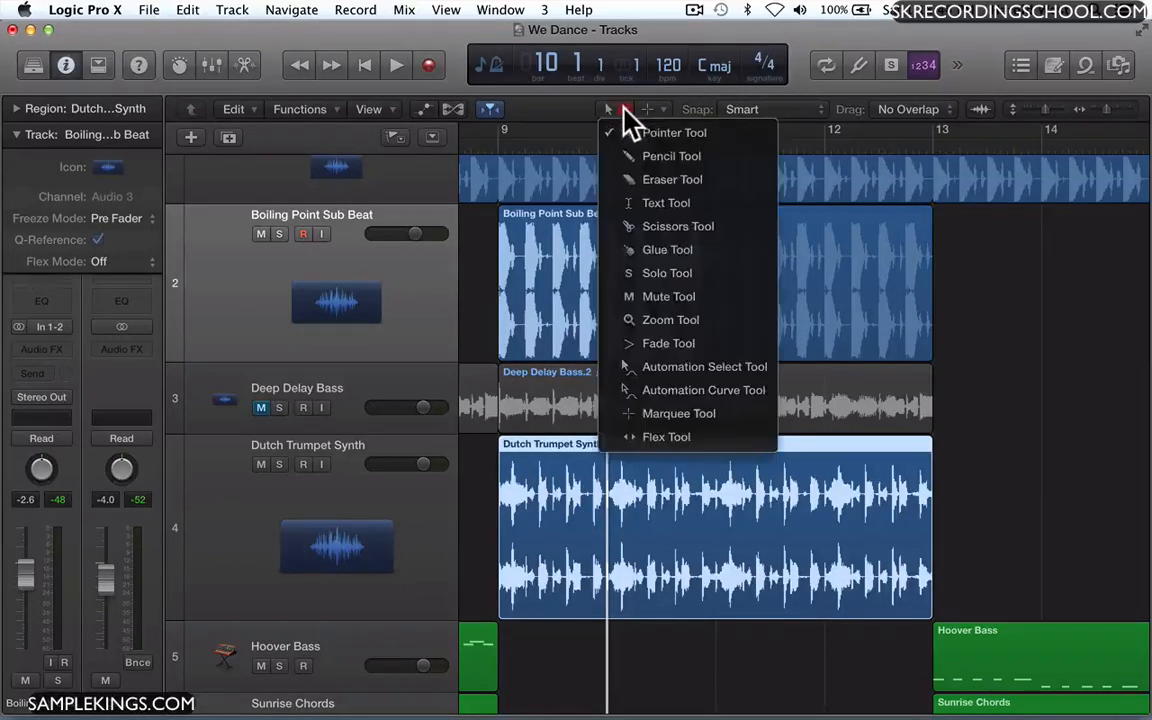
{"action": "left_click", "coordinate": [665, 226]}
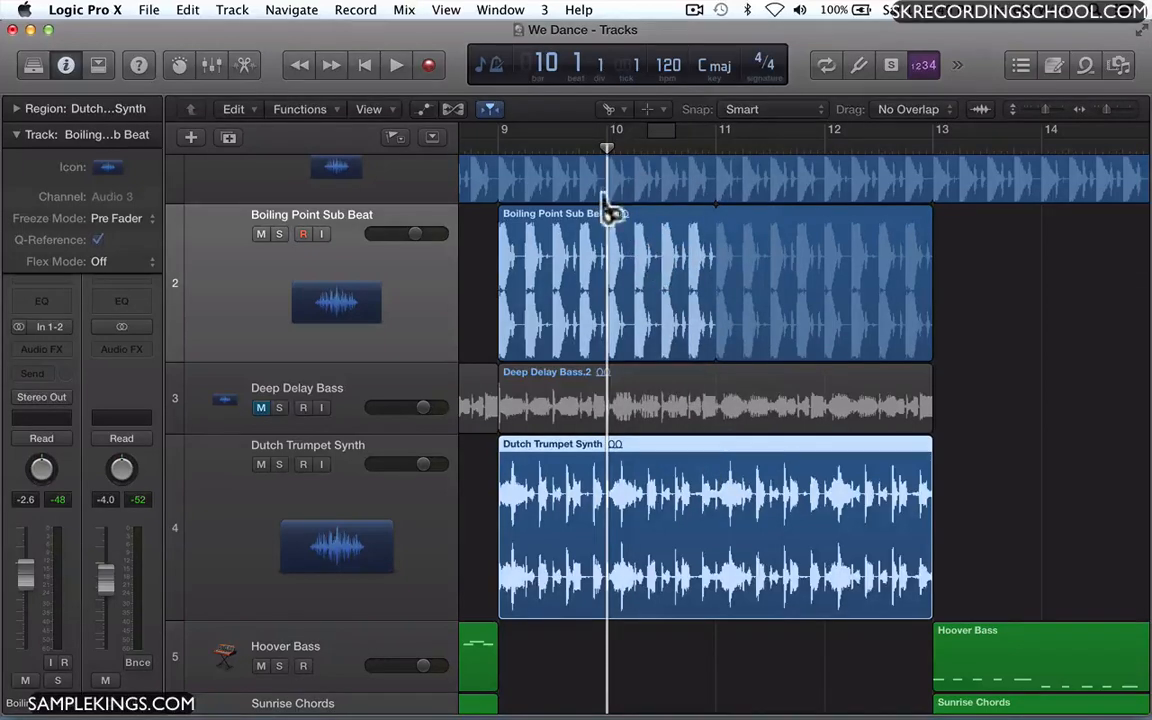
{"action": "mouse_move", "coordinate": [607, 150]}
{"action": "left_mouse_down"}
{"action": "mouse_move", "coordinate": [548, 149]}
{"action": "mouse_move", "coordinate": [620, 149]}
{"action": "left_mouse_up"}
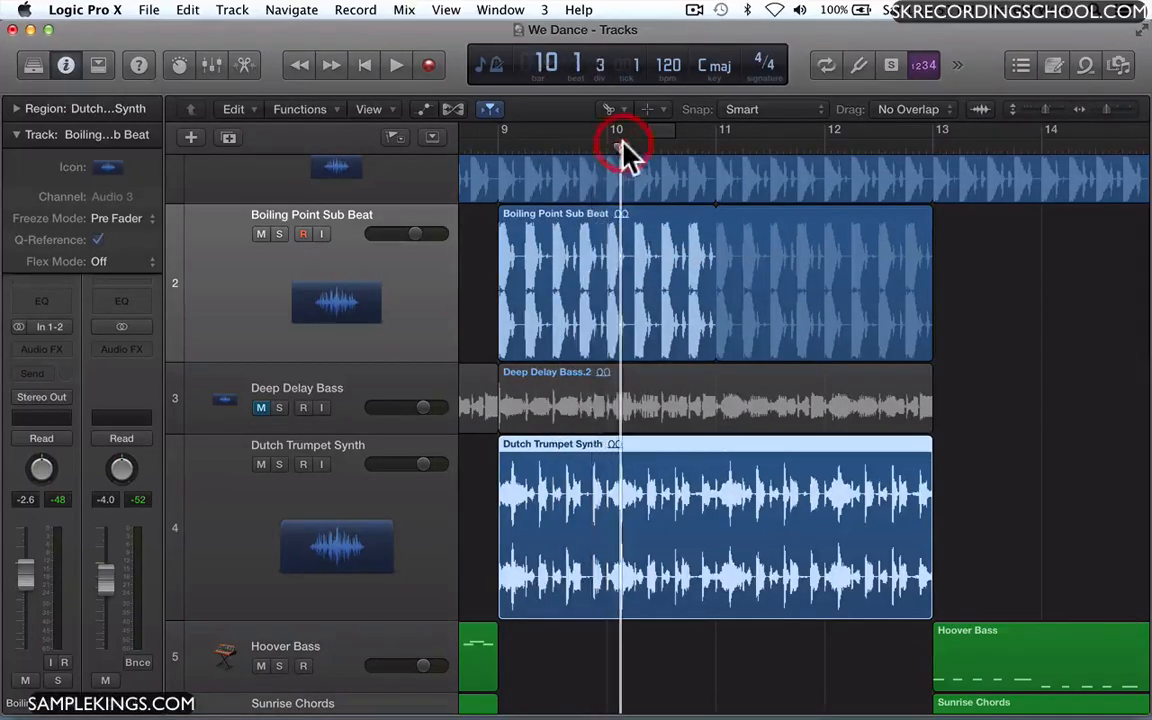
{"action": "left_click", "coordinate": [566, 528]}
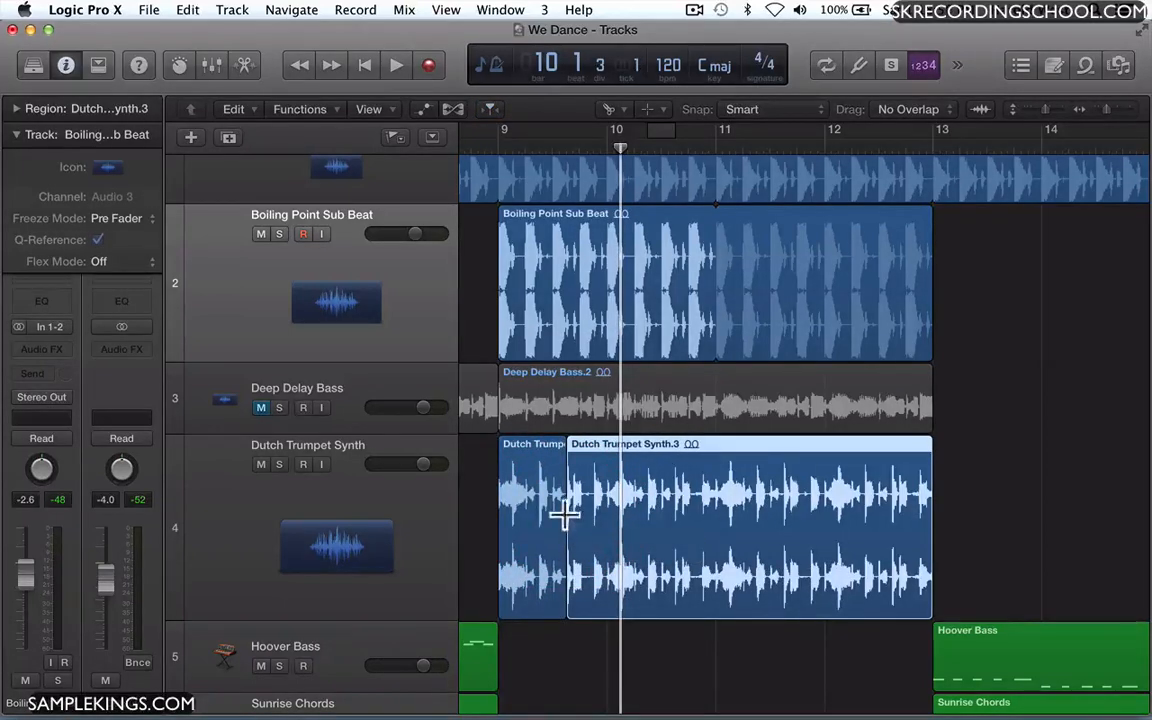
{"action": "key", "text": "super+z"}
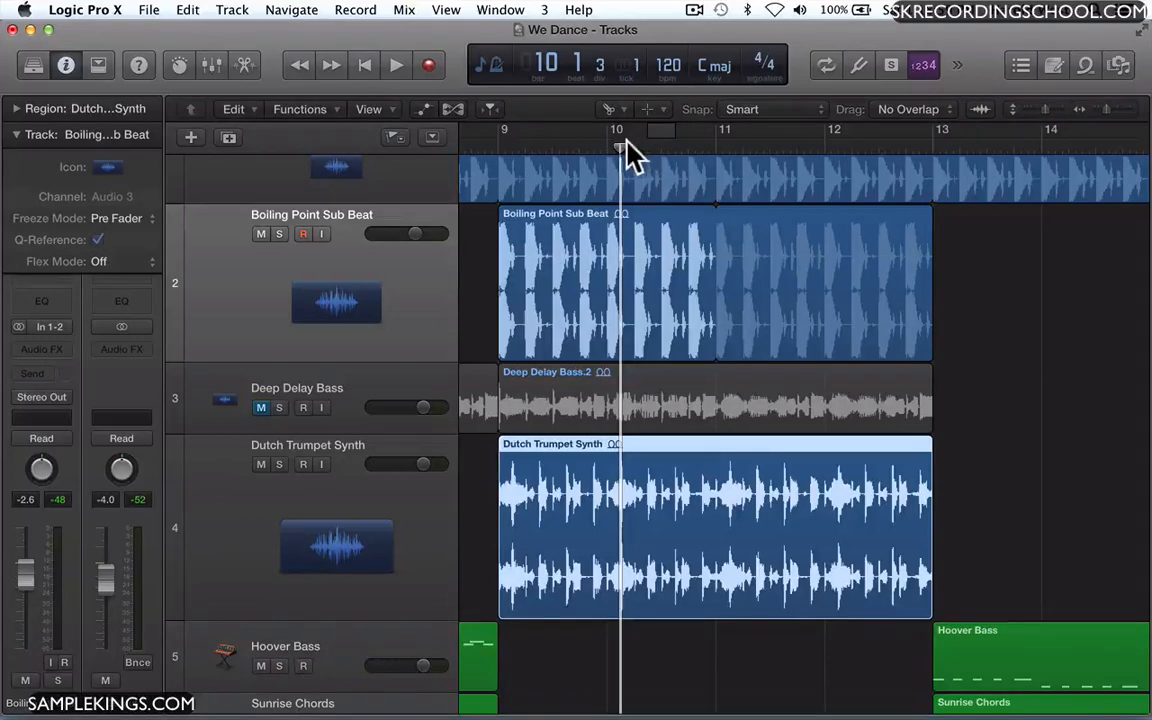
With the Pointer tool restored, split out a marquee selection from about 11.3 to 12.2 in the Boiling Point Sub Beat loops, and undo the split.
{"action": "left_click_drag", "start_coordinate": [620, 149], "coordinate": [560, 157]}
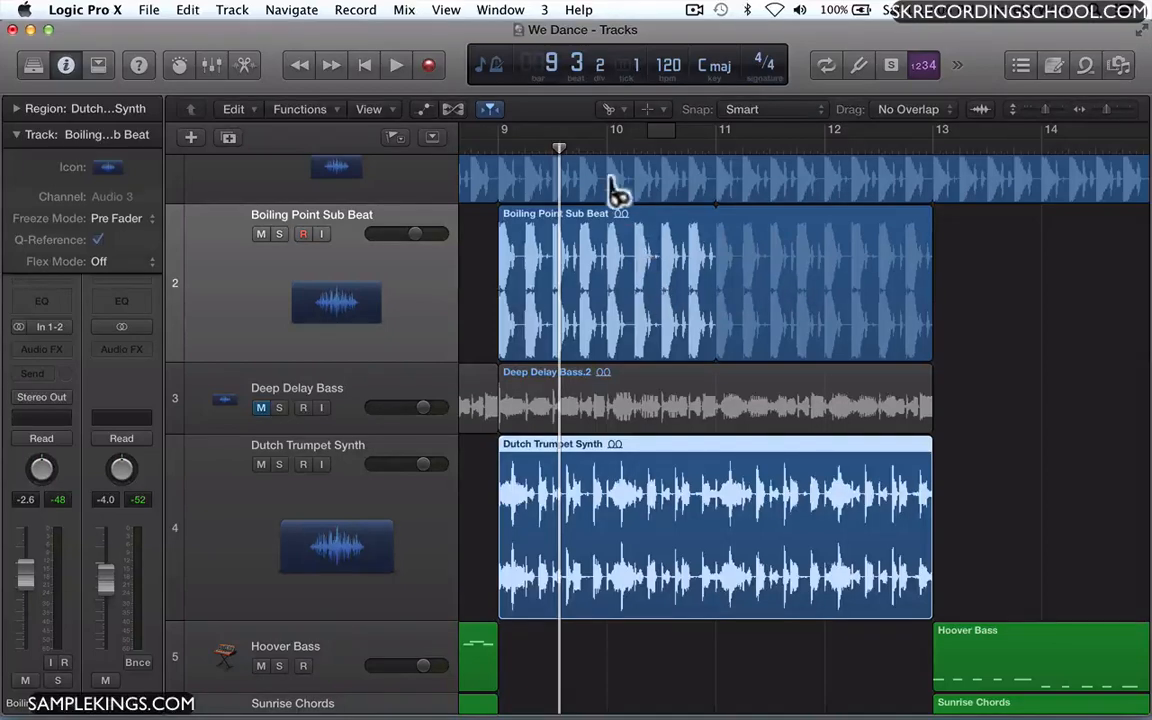
{"action": "left_click", "coordinate": [612, 110]}
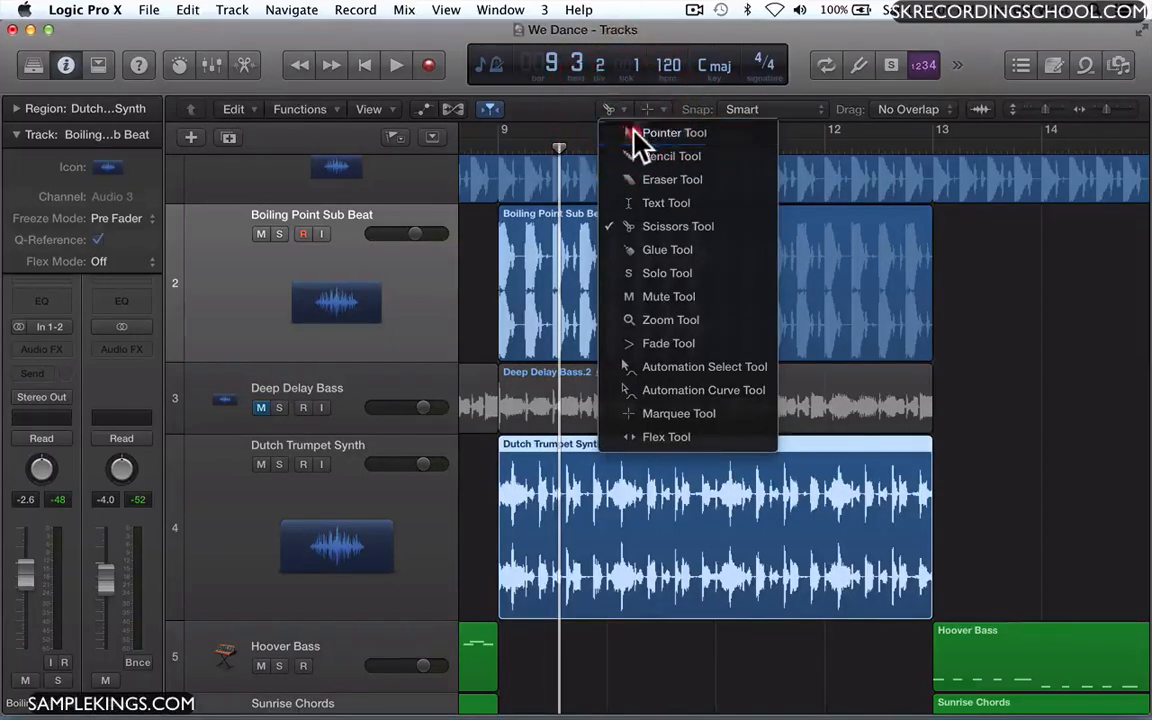
{"action": "left_click", "coordinate": [672, 133]}
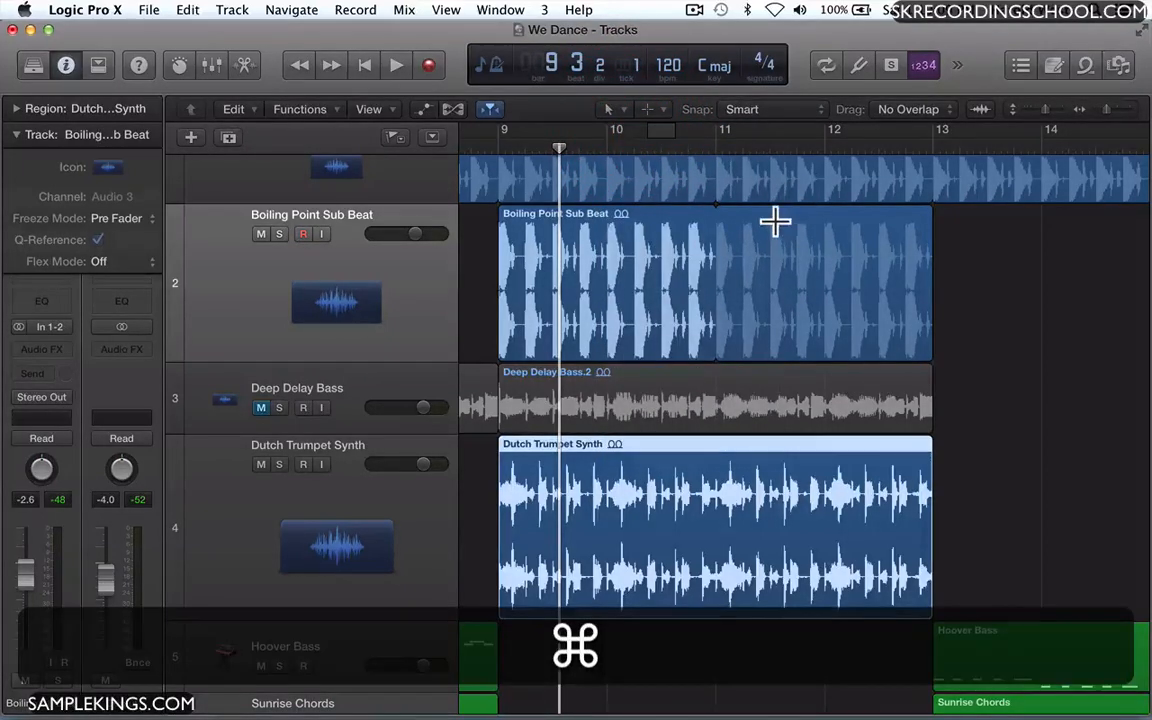
{"action": "left_click_drag", "start_coordinate": [776, 241], "coordinate": [868, 298]}
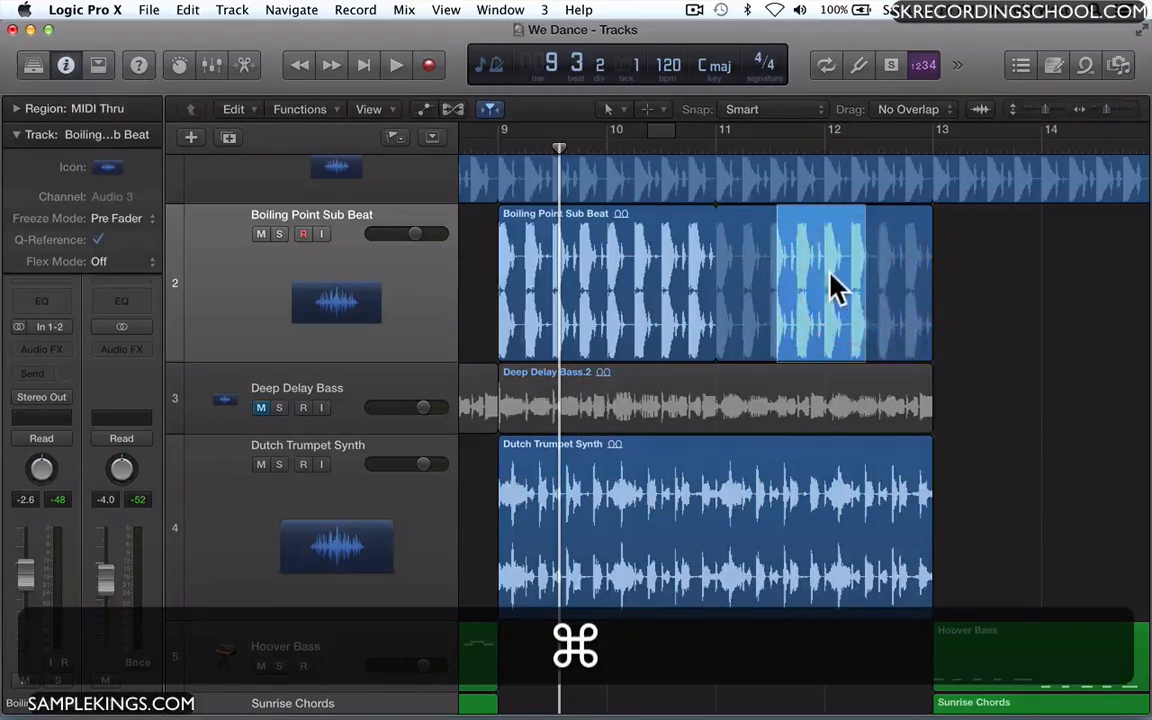
{"action": "left_click", "coordinate": [834, 285]}
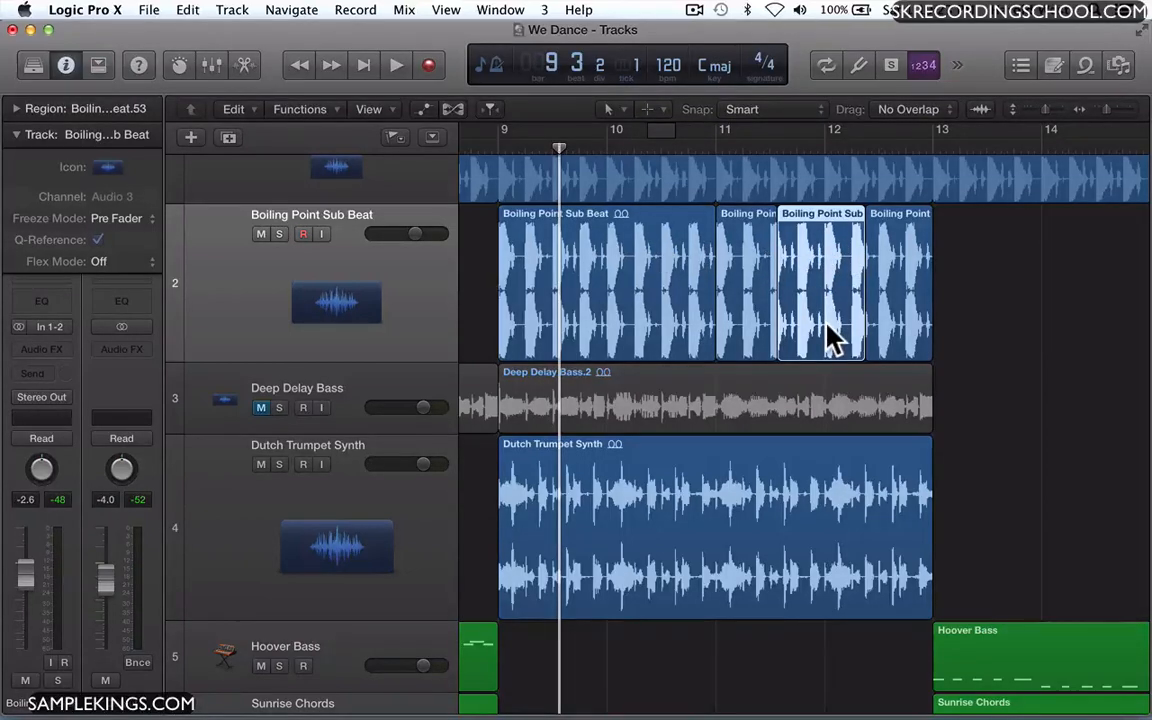
{"action": "key", "text": "super+z"}
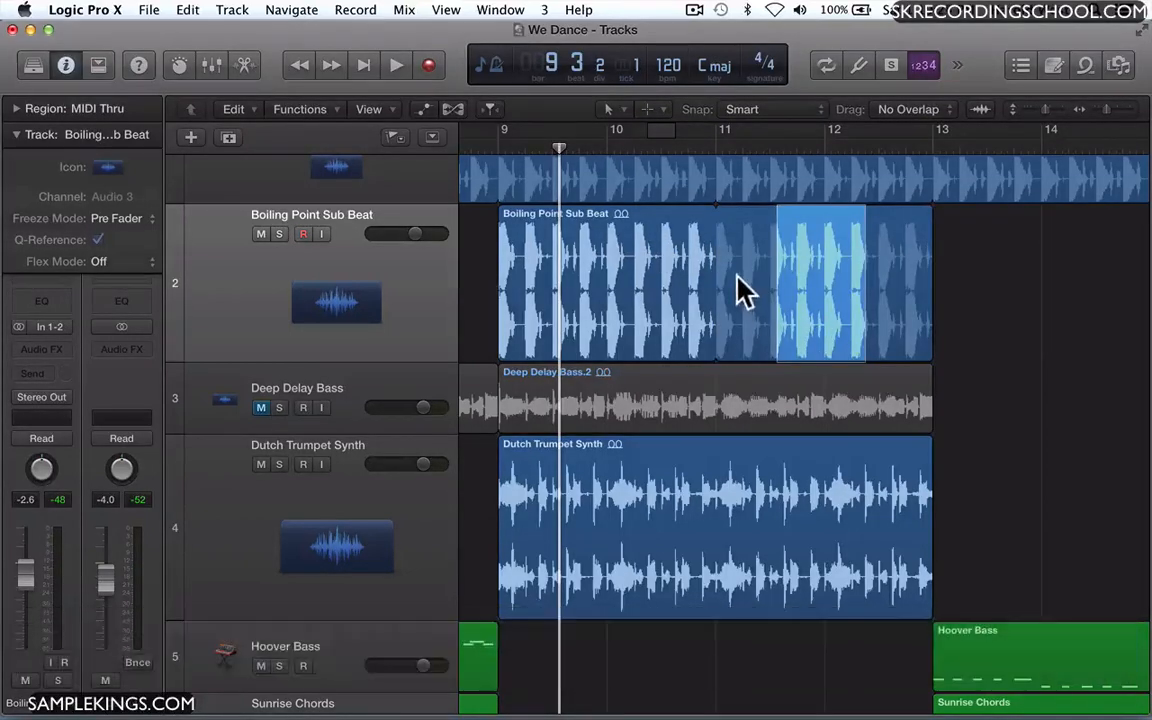
{"action": "left_click", "coordinate": [741, 291]}
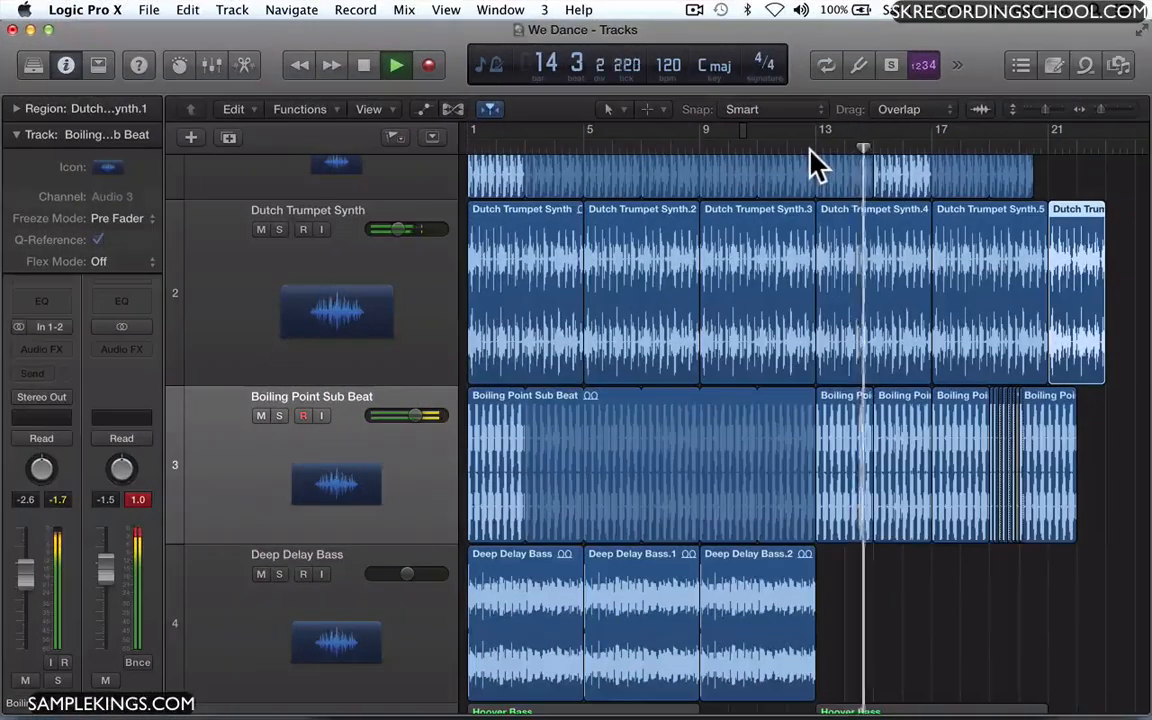
Stop playback and, with the Drag mode kept on Overlap, move the last Dutch Trumpet Synth region half a bar earlier over its neighbour.
{"action": "key", "text": "space"}
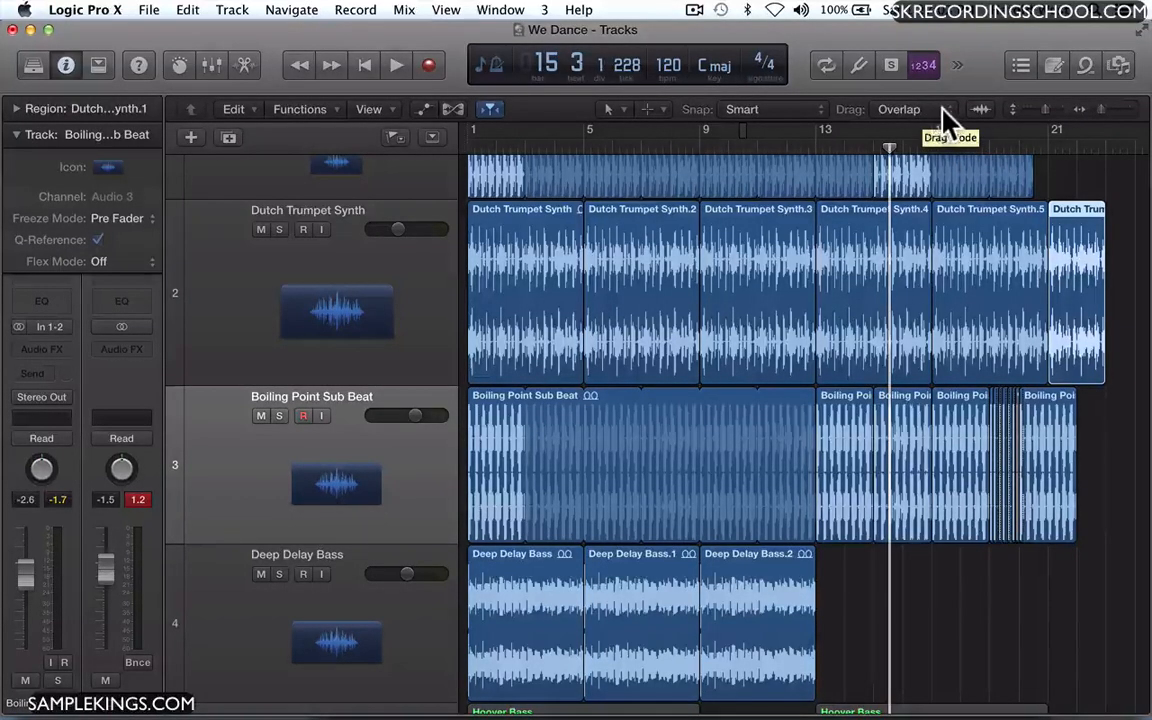
{"action": "left_click", "coordinate": [946, 113]}
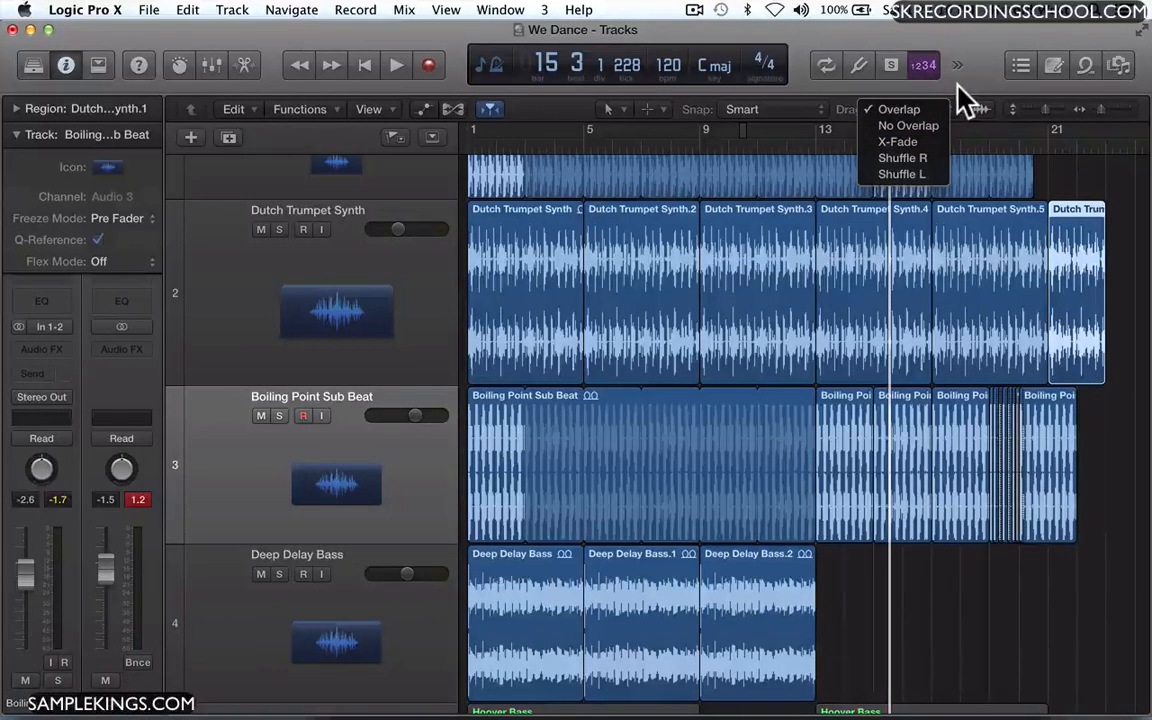
{"action": "left_click", "coordinate": [925, 110]}
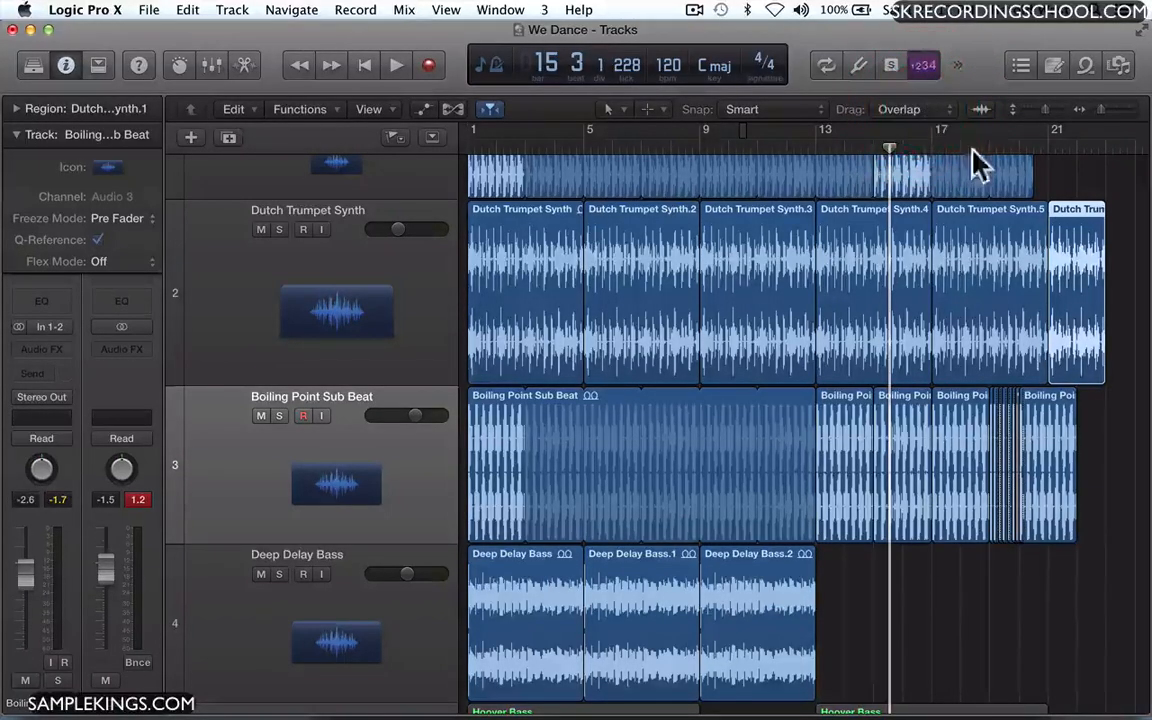
{"action": "left_click", "coordinate": [1083, 215]}
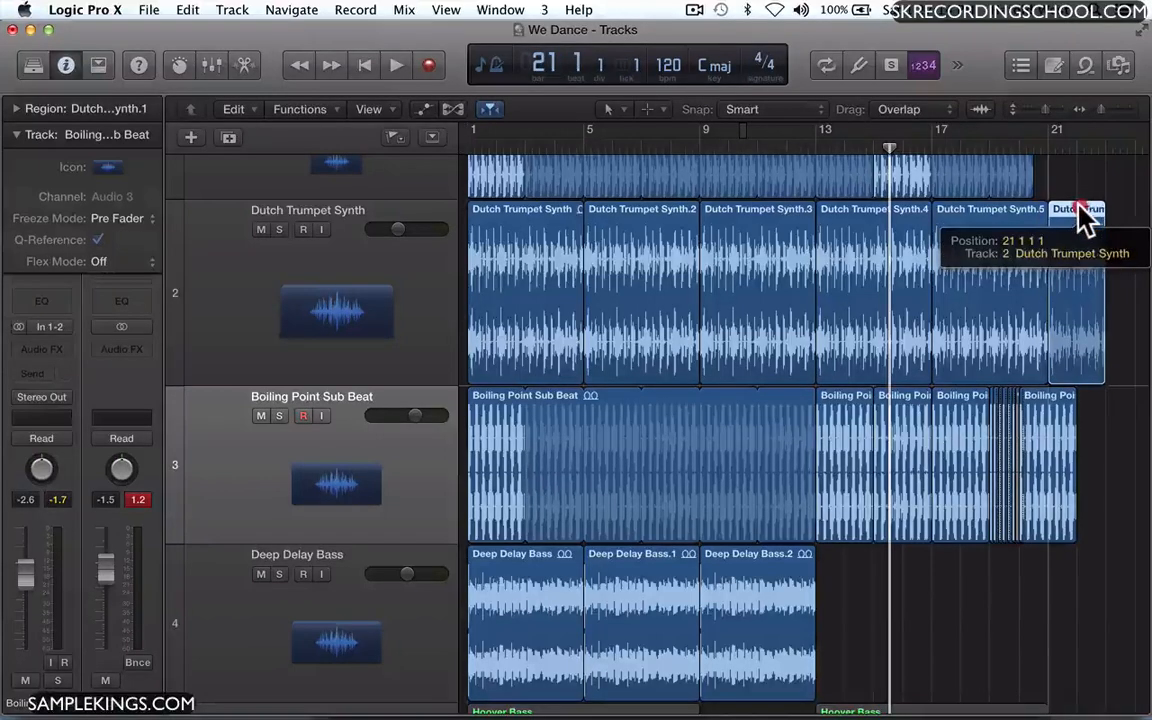
{"action": "left_click_drag", "start_coordinate": [1083, 215], "coordinate": [1056, 205]}
Play the arrangement from 19 3 1 1 through the overlapping Dutch Trumpet Synth regions.
{"action": "left_click", "coordinate": [1002, 145]}
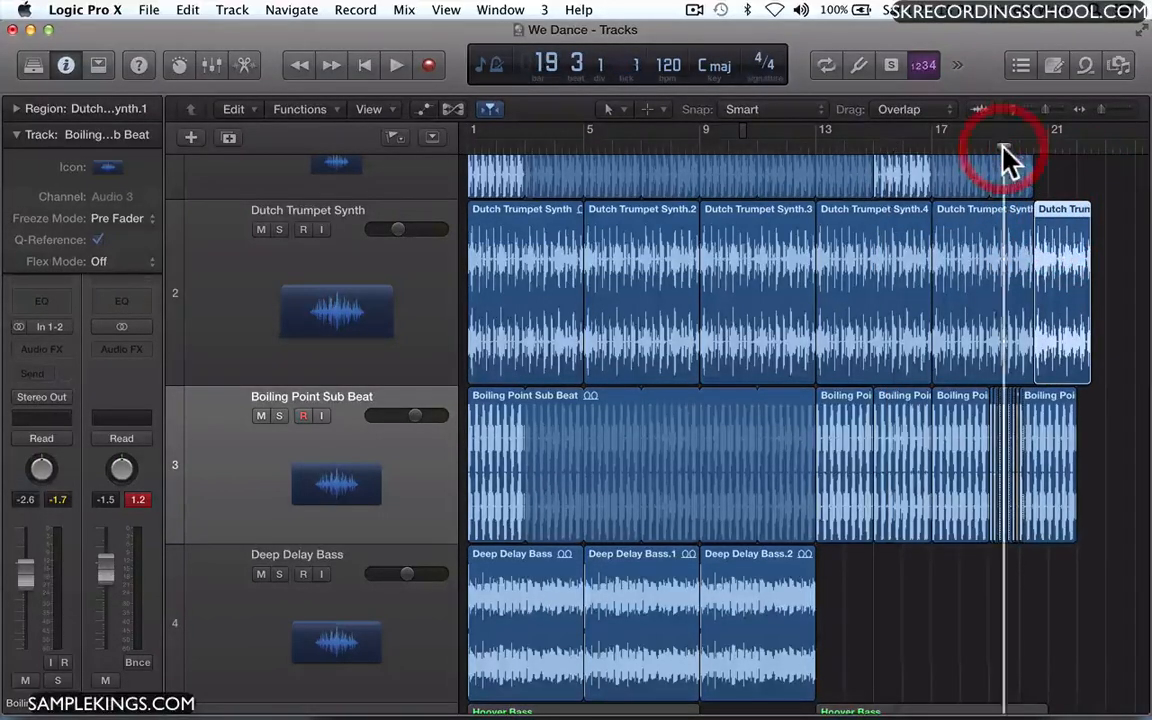
{"action": "key", "text": "space"}
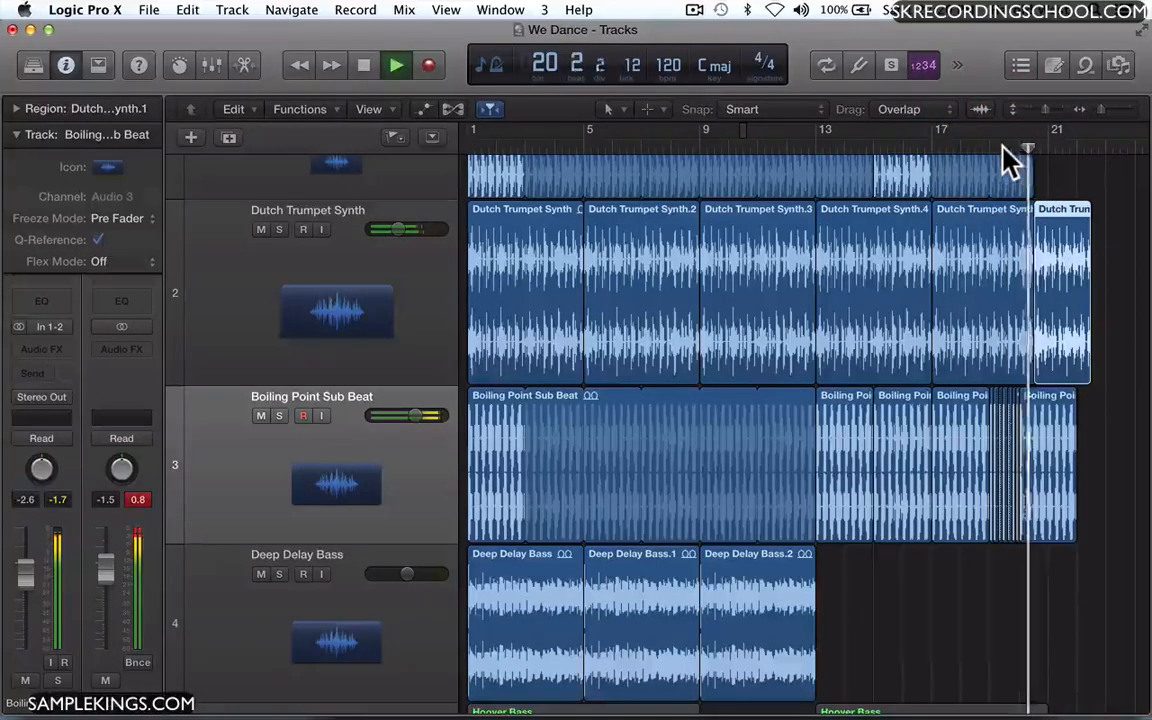
{"action": "key", "text": "space"}
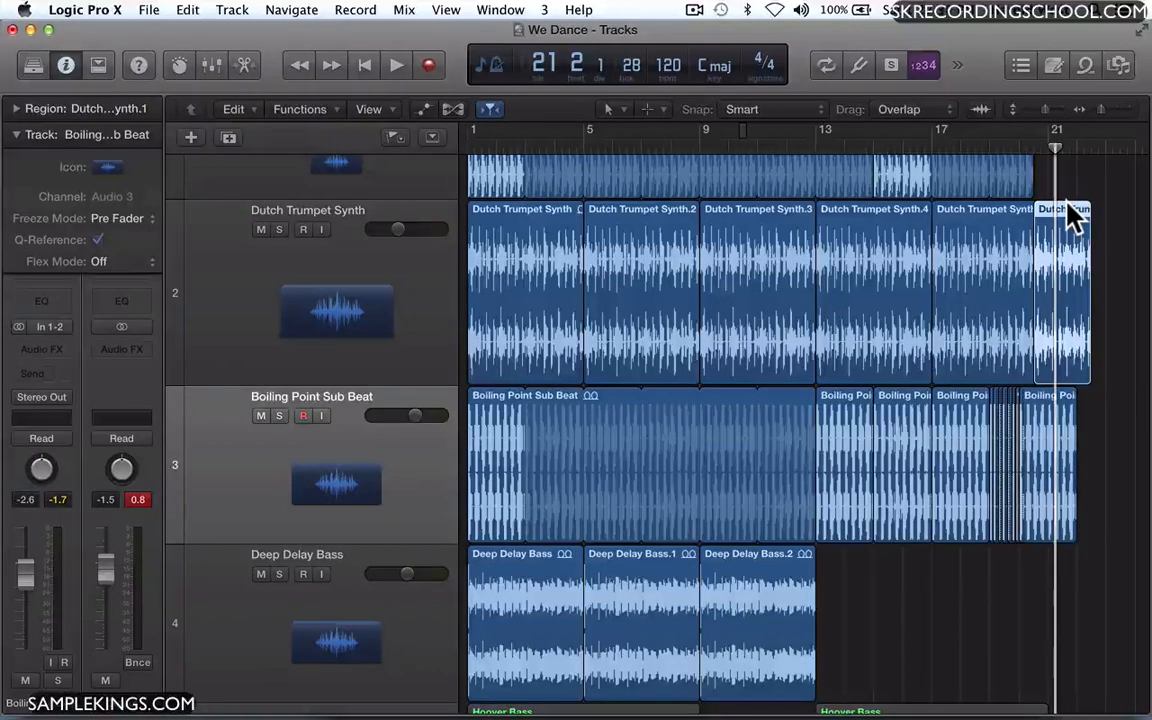
Move the last Dutch Trumpet Synth region back to bar 21.
{"action": "key", "text": "super+Right"}
{"action": "key", "text": "super+Right"}
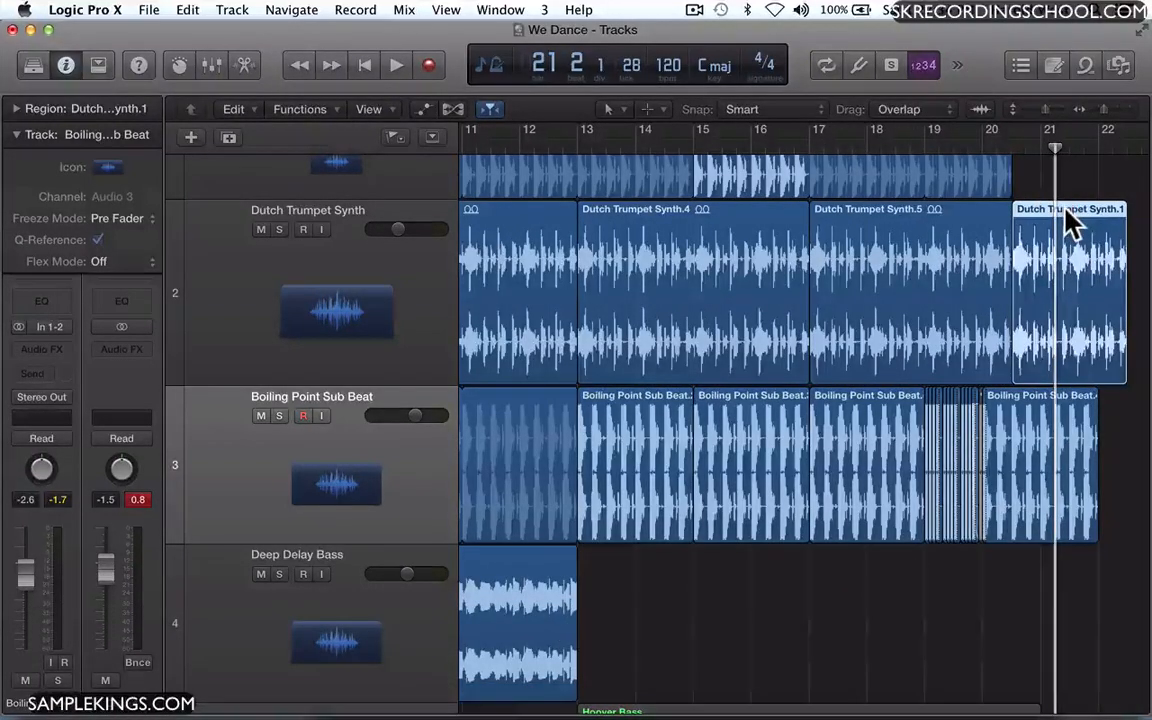
{"action": "left_click_drag", "start_coordinate": [1067, 218], "coordinate": [1100, 219]}
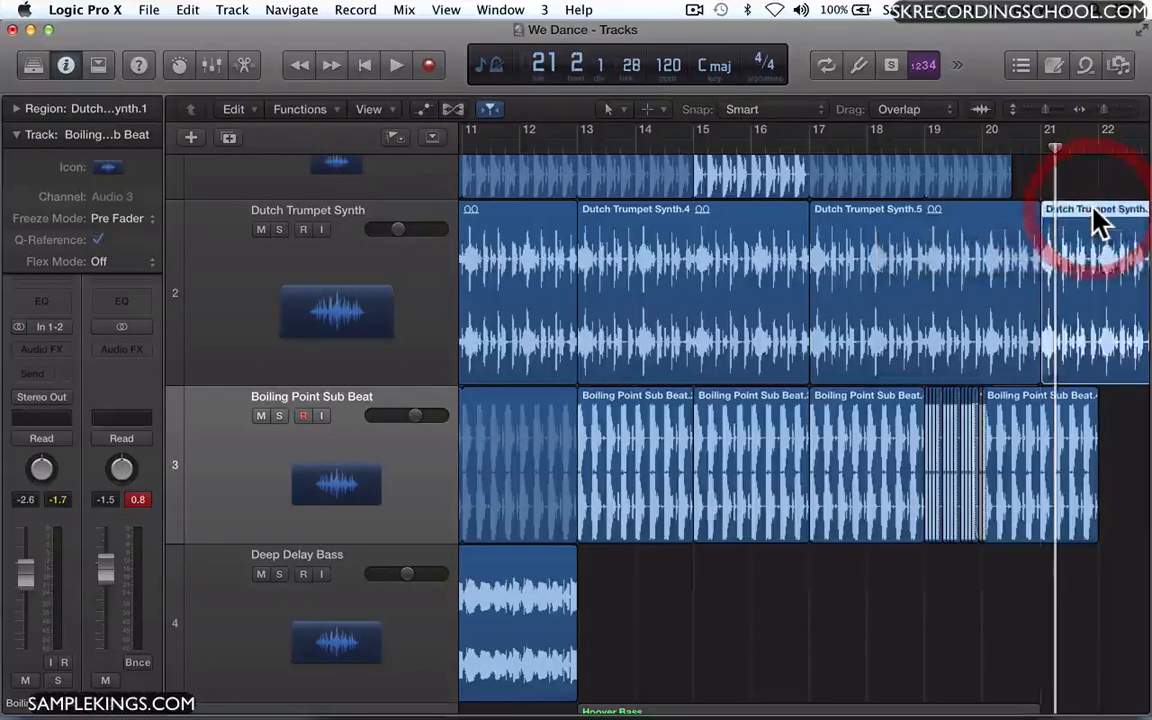
Set the Drag mode to No Overlap, move the last Dutch Trumpet Synth region one and a half bars earlier, and play the transition from about bar 18.
{"action": "left_click", "coordinate": [941, 110]}
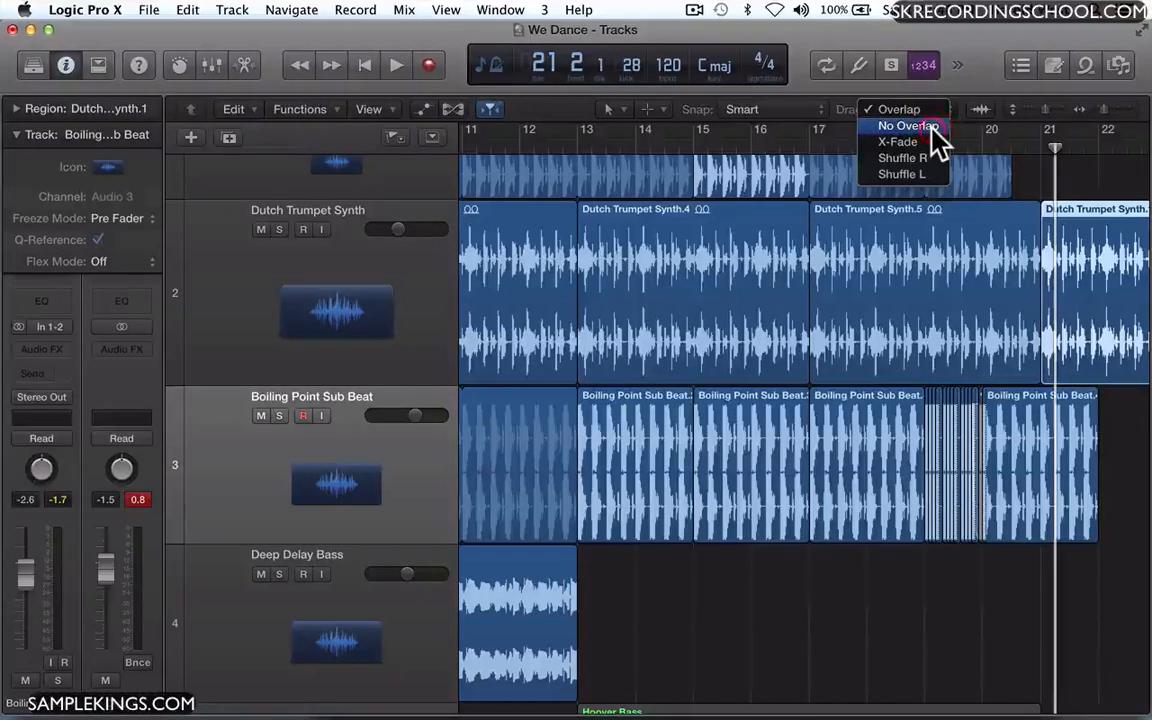
{"action": "left_click", "coordinate": [931, 128]}
{"action": "left_click_drag", "start_coordinate": [1096, 219], "coordinate": [1008, 222]}
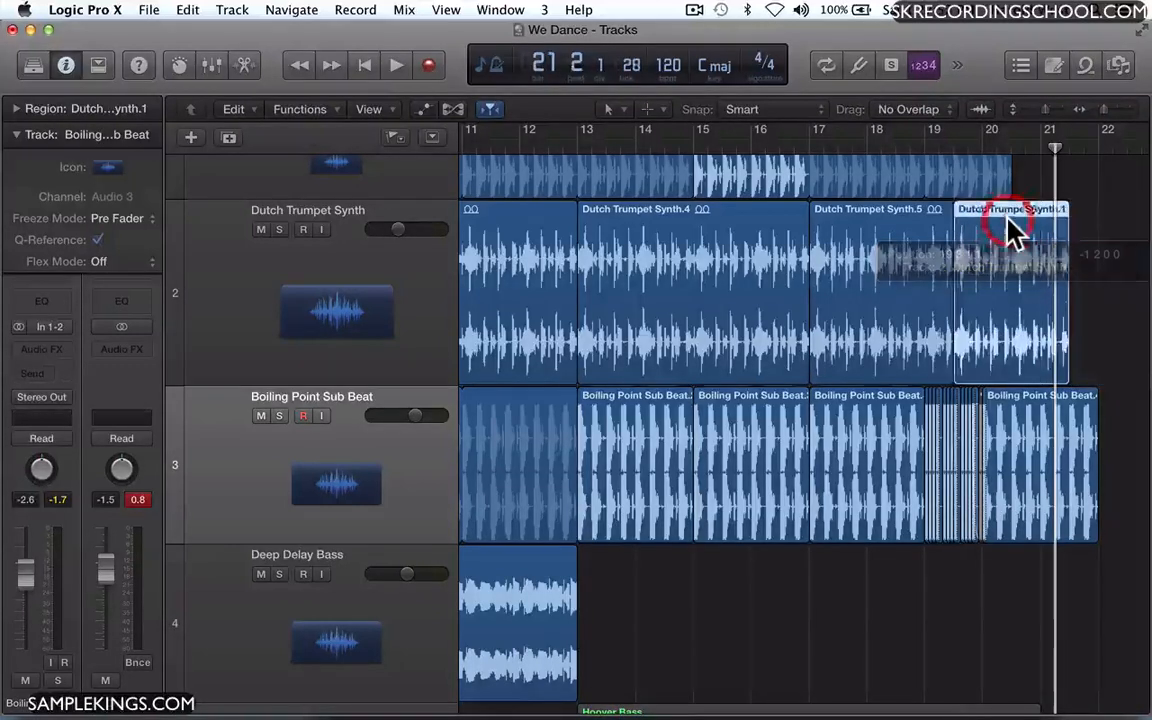
{"action": "double_click", "coordinate": [884, 150]}
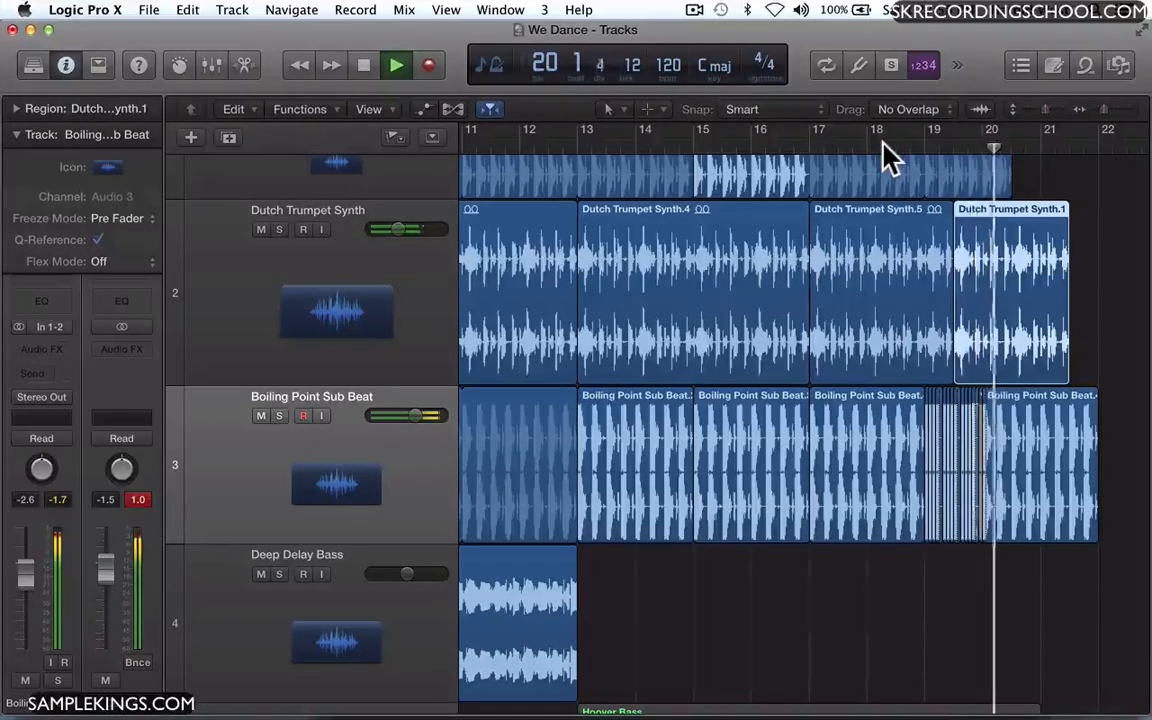
{"action": "key", "text": "space"}
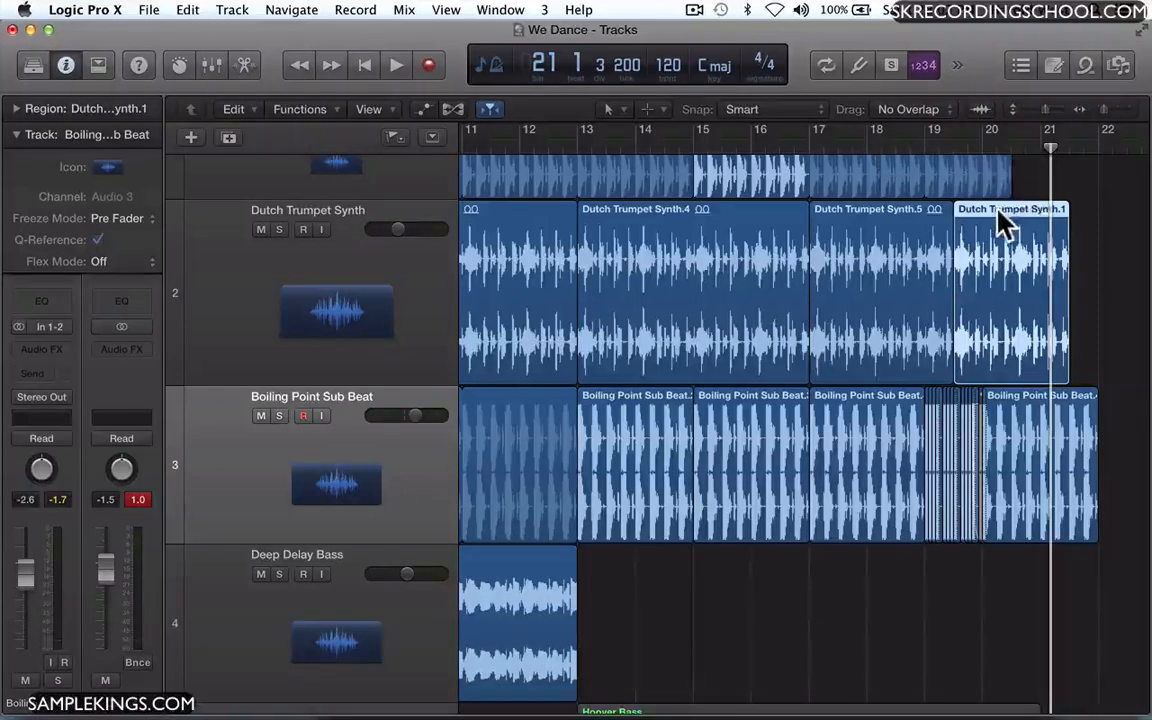
Move the last Dutch Trumpet Synth region away from the trimmed neighbour to about 20.3.
{"action": "left_click_drag", "start_coordinate": [998, 212], "coordinate": [1042, 219]}
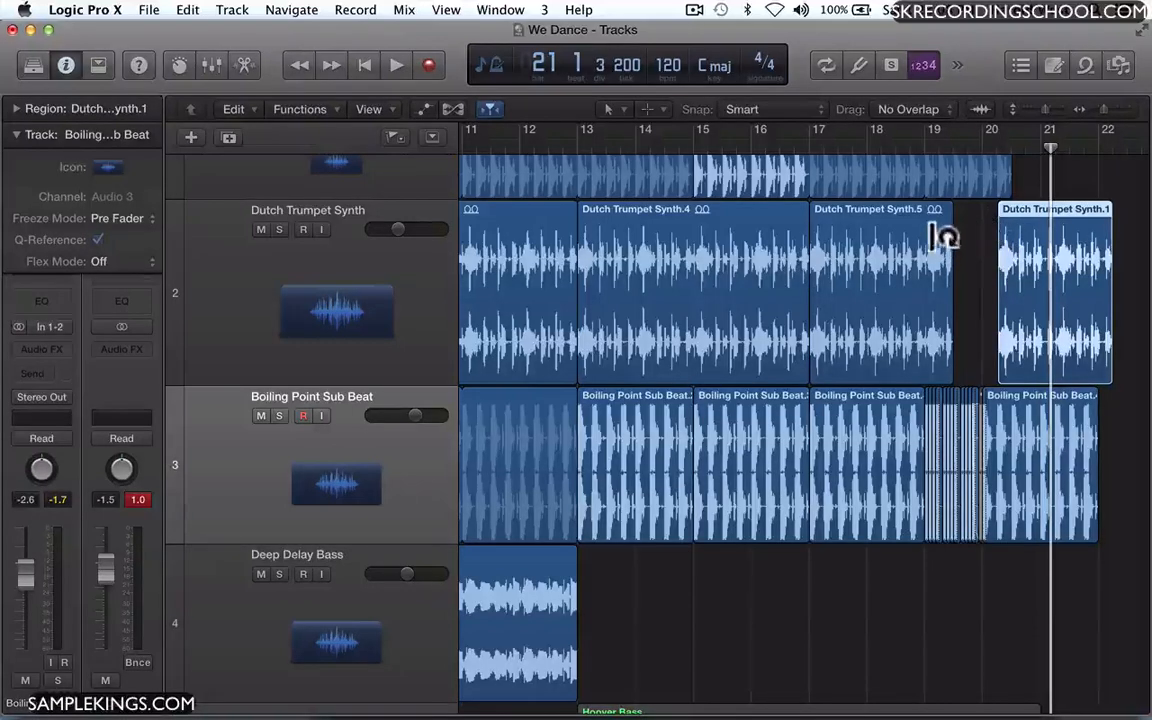
{"action": "left_click_drag", "start_coordinate": [1036, 218], "coordinate": [1055, 215]}
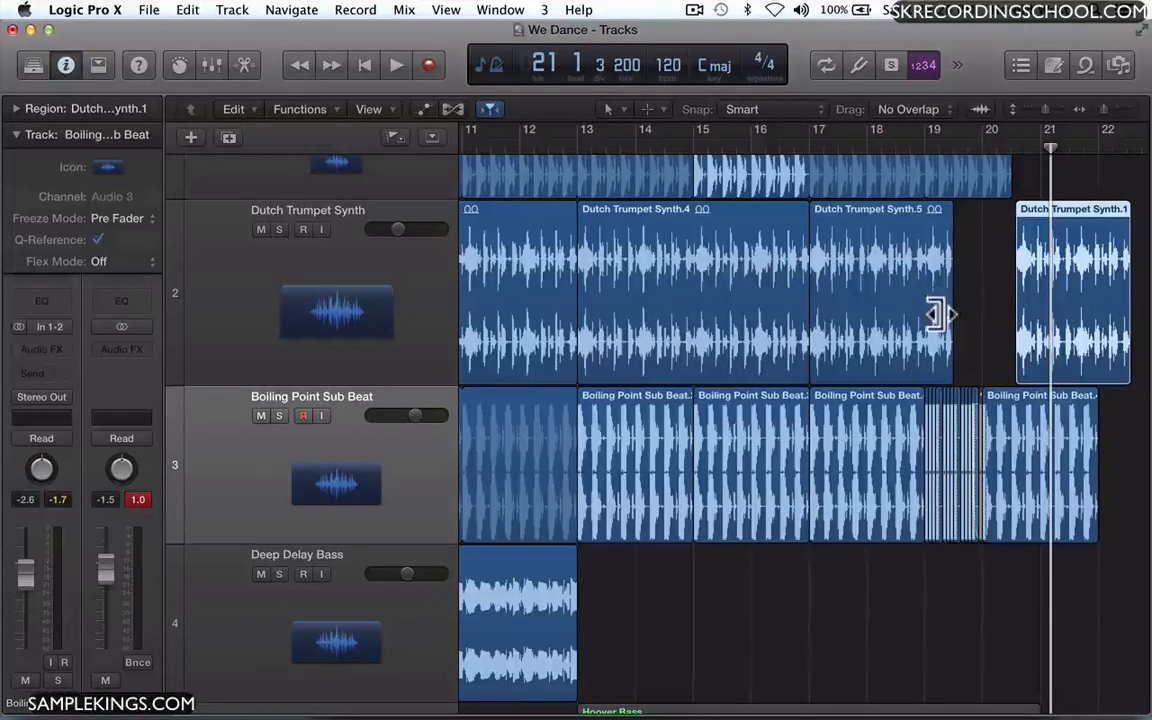
Try extending the trimmed Dutch Trumpet Synth.5 region towards its neighbour, and undo that along with the two No Overlap region moves.
{"action": "left_click_drag", "start_coordinate": [935, 323], "coordinate": [1003, 327]}
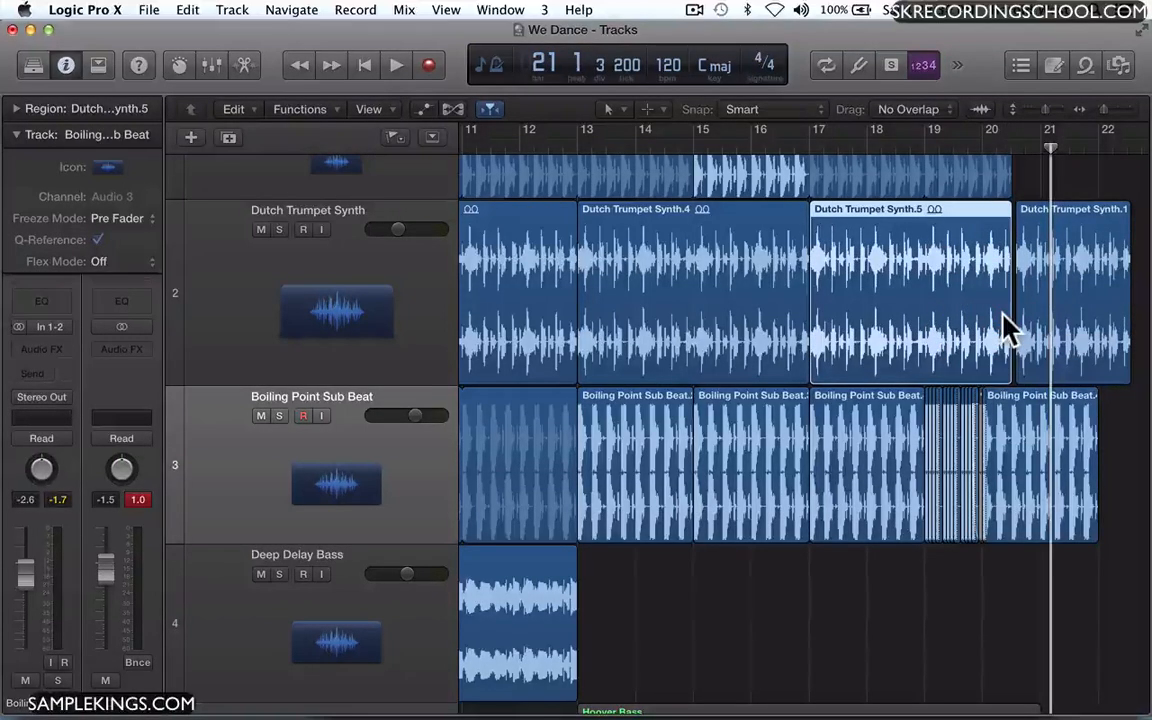
{"action": "key", "text": "super+z"}
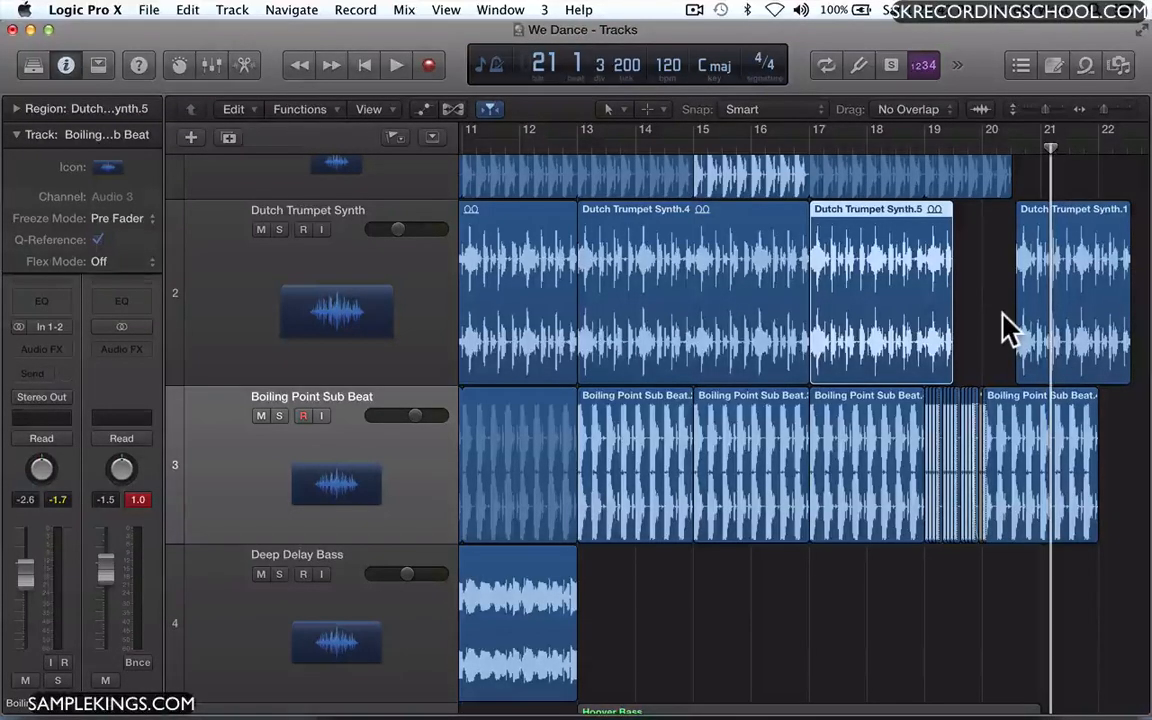
{"action": "key", "text": "super+z"}
{"action": "key", "text": "super+z"}
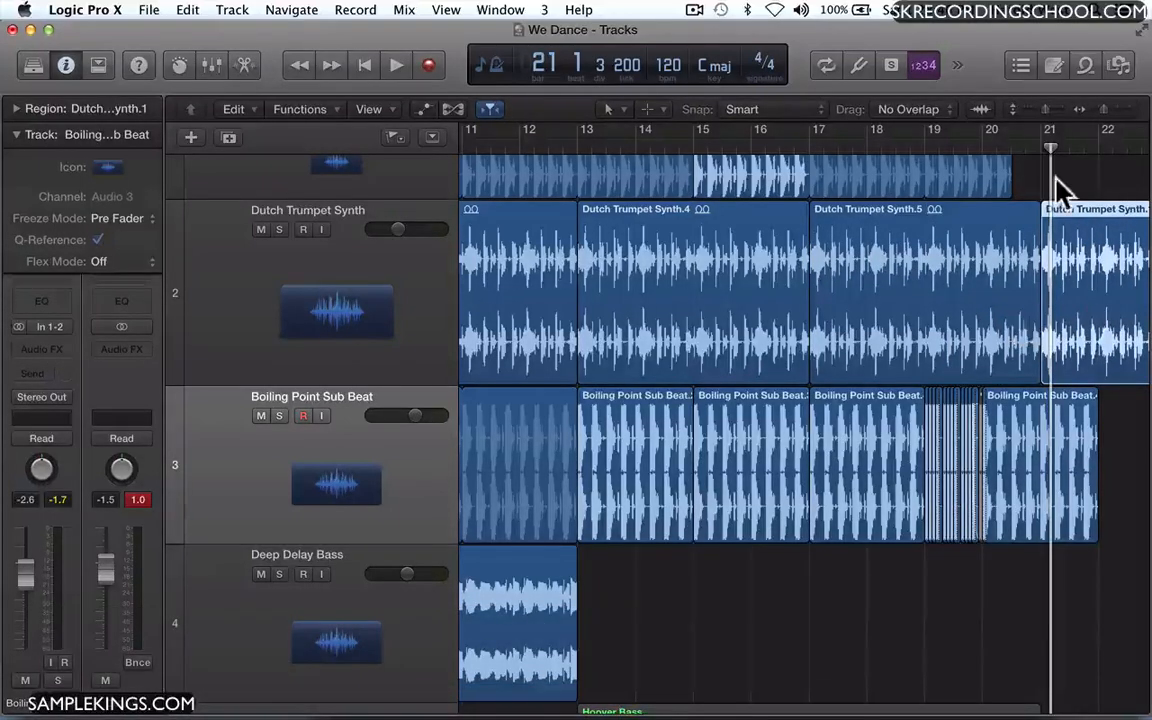
Set the Drag mode to X-Fade and play the join between the last two Dutch Trumpet Synth regions from bar 20.
{"action": "left_click", "coordinate": [936, 110]}
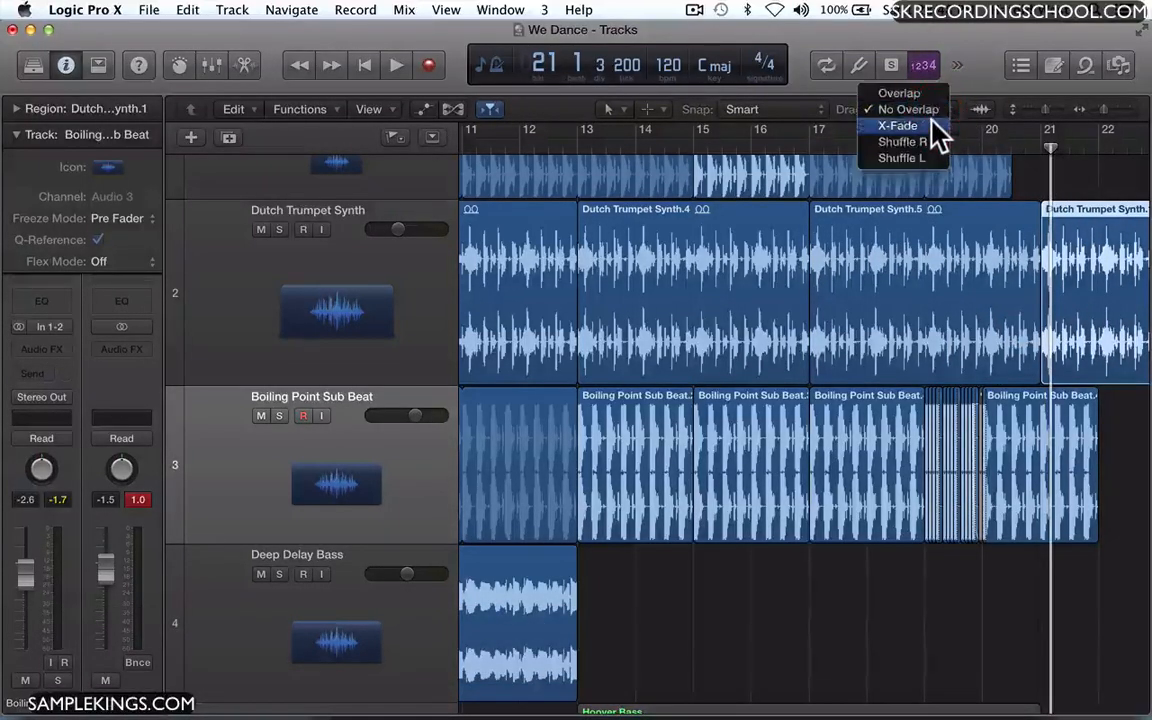
{"action": "left_click", "coordinate": [936, 126]}
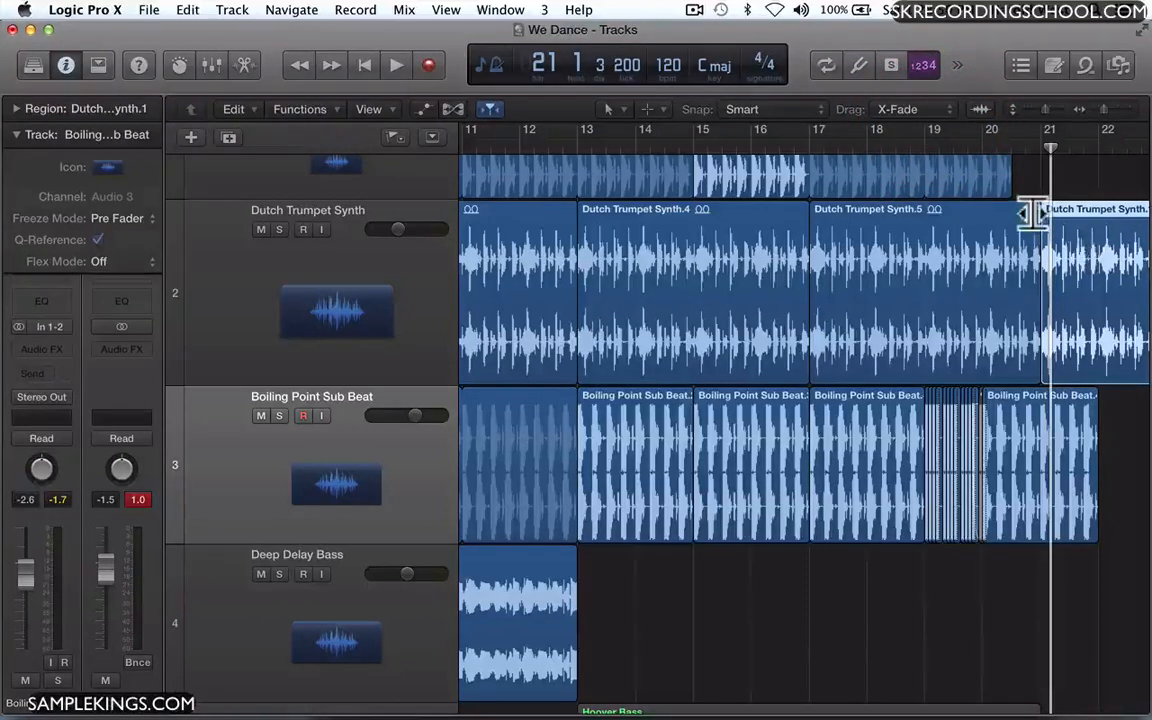
{"action": "left_click", "coordinate": [982, 150]}
{"action": "key", "text": "space"}
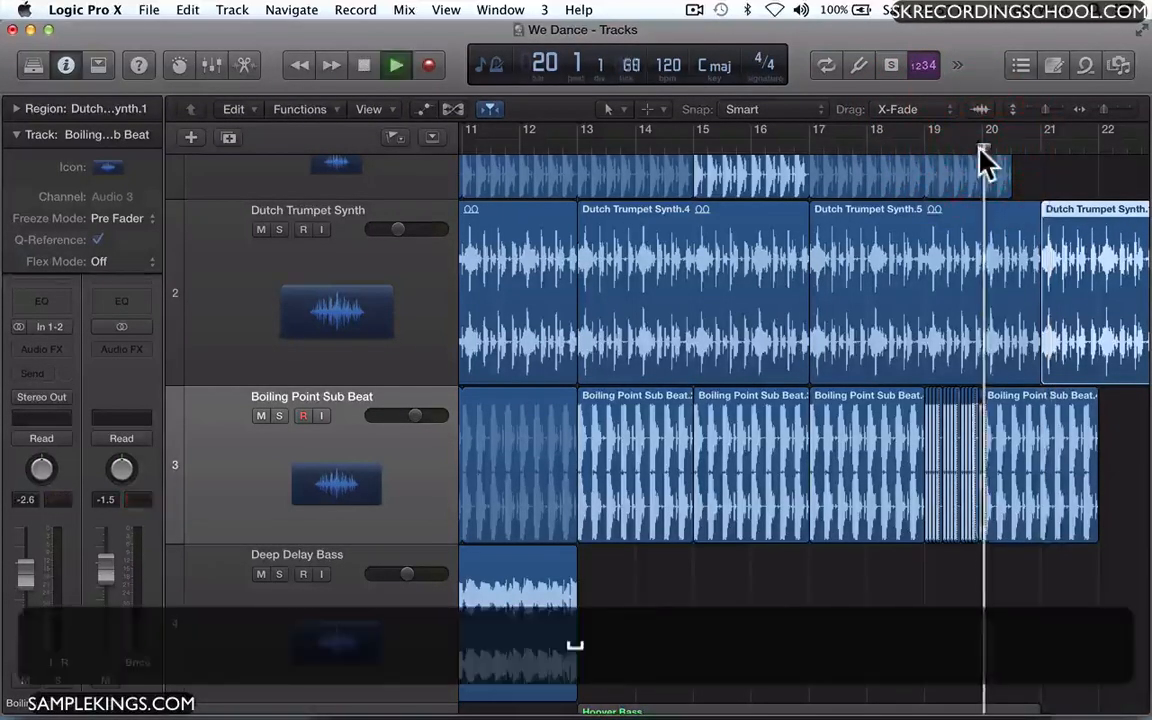
{"action": "key", "text": "space"}
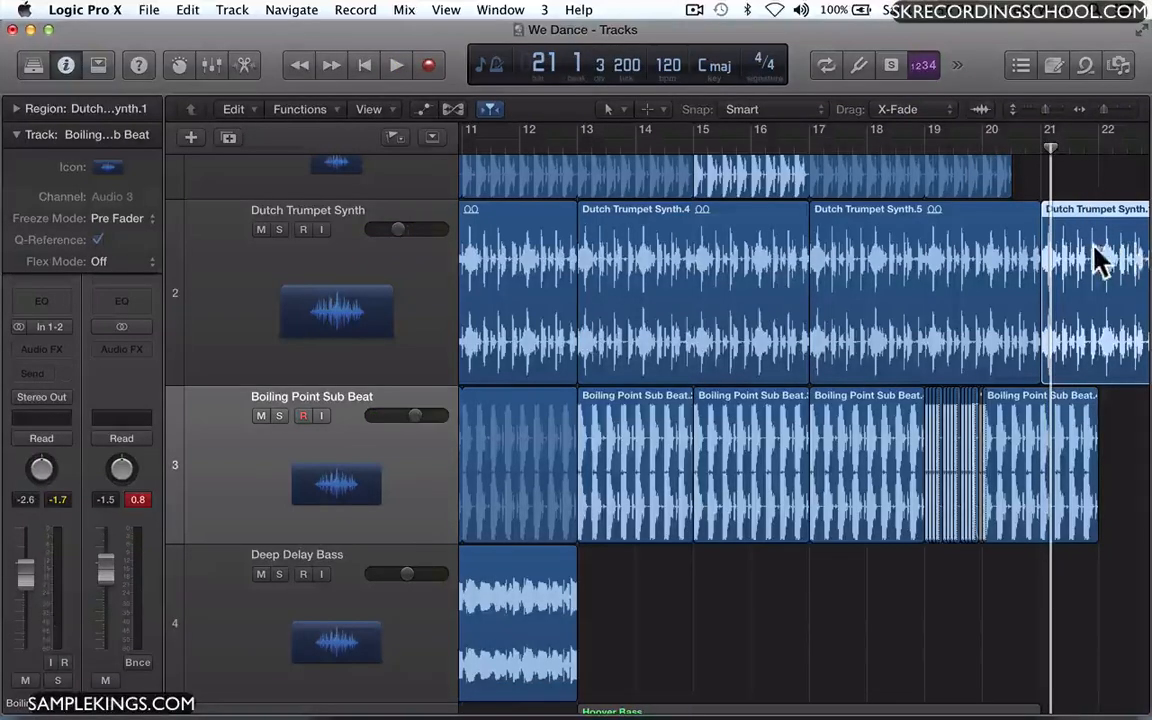
Move the last Dutch Trumpet Synth region about one and a half beats earlier, crossfading it over the end of Dutch Trumpet Synth.5.
{"action": "key", "text": "super+Right"}
{"action": "key", "text": "super+Right"}
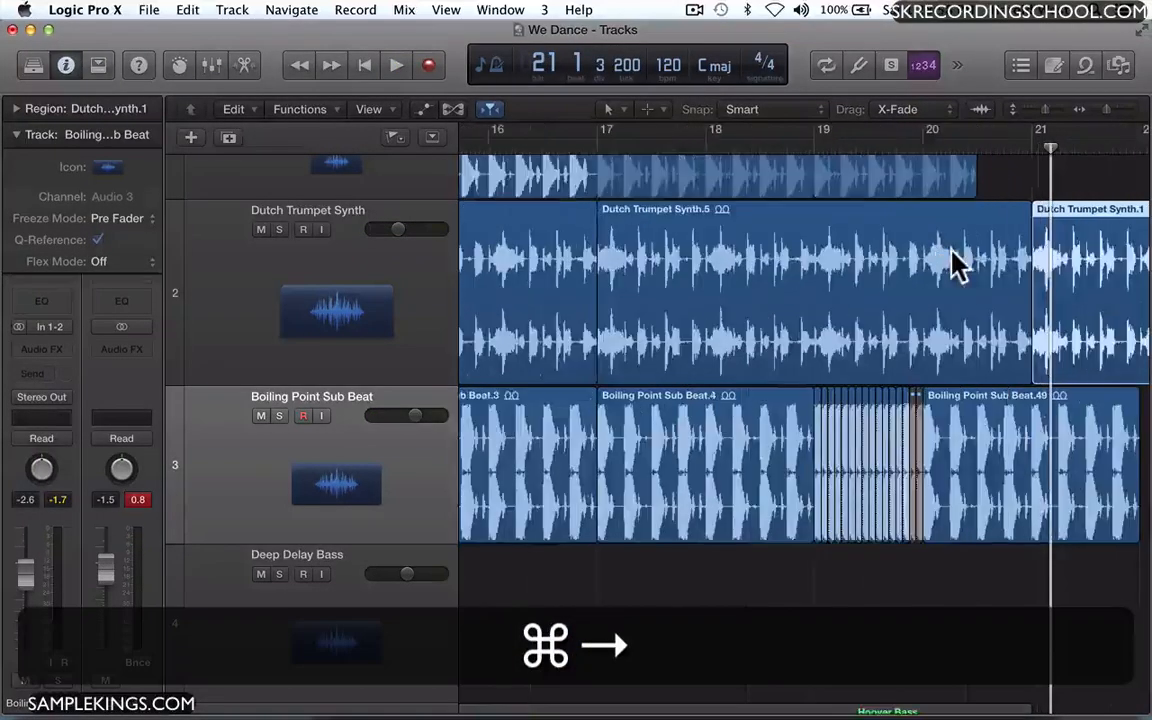
{"action": "left_click", "coordinate": [1122, 283]}
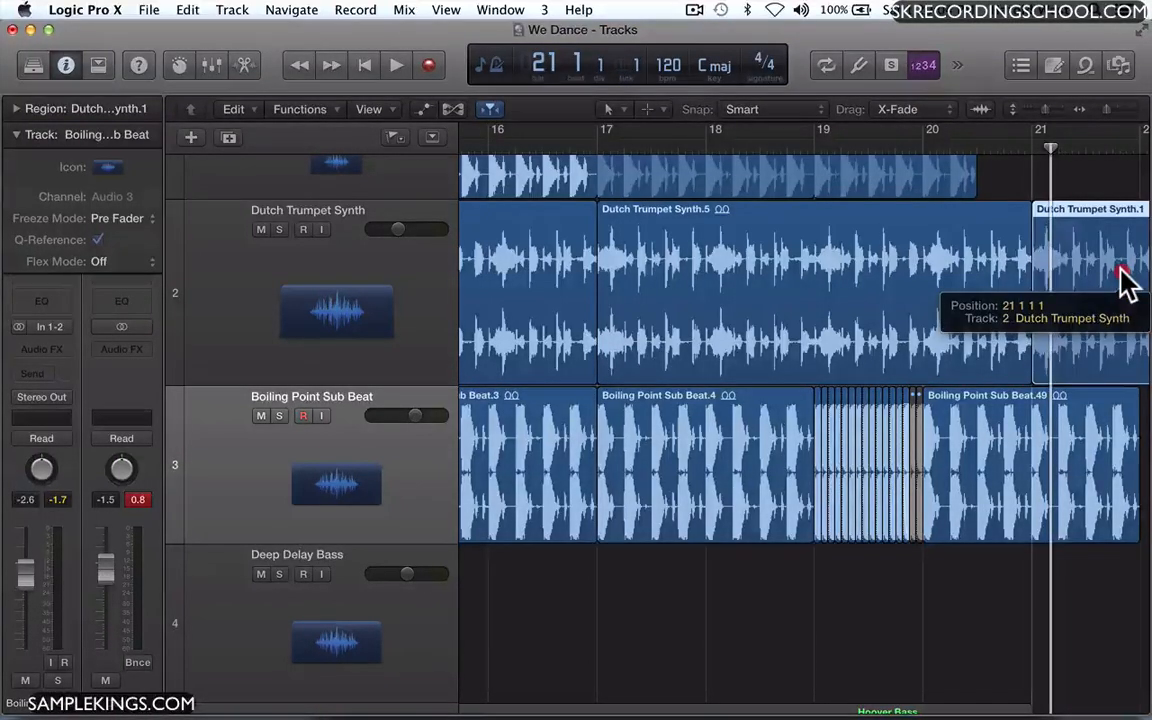
{"action": "left_click_drag", "start_coordinate": [1120, 268], "coordinate": [1089, 291]}
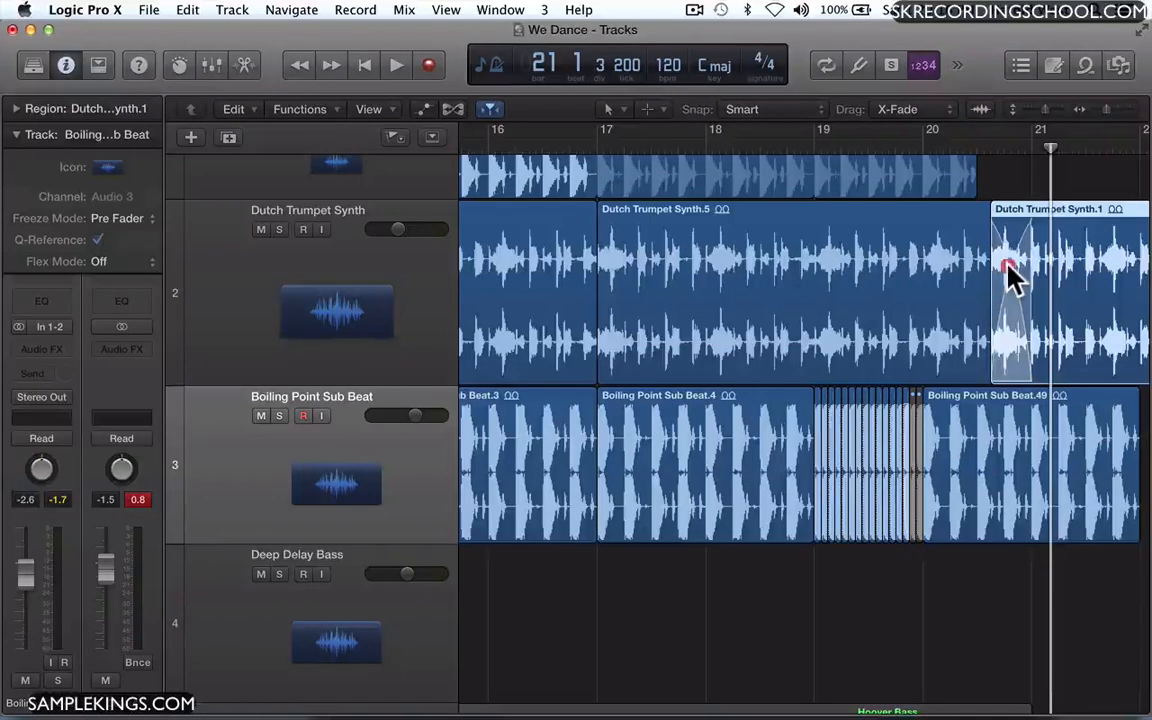
{"action": "left_click", "coordinate": [1013, 275]}
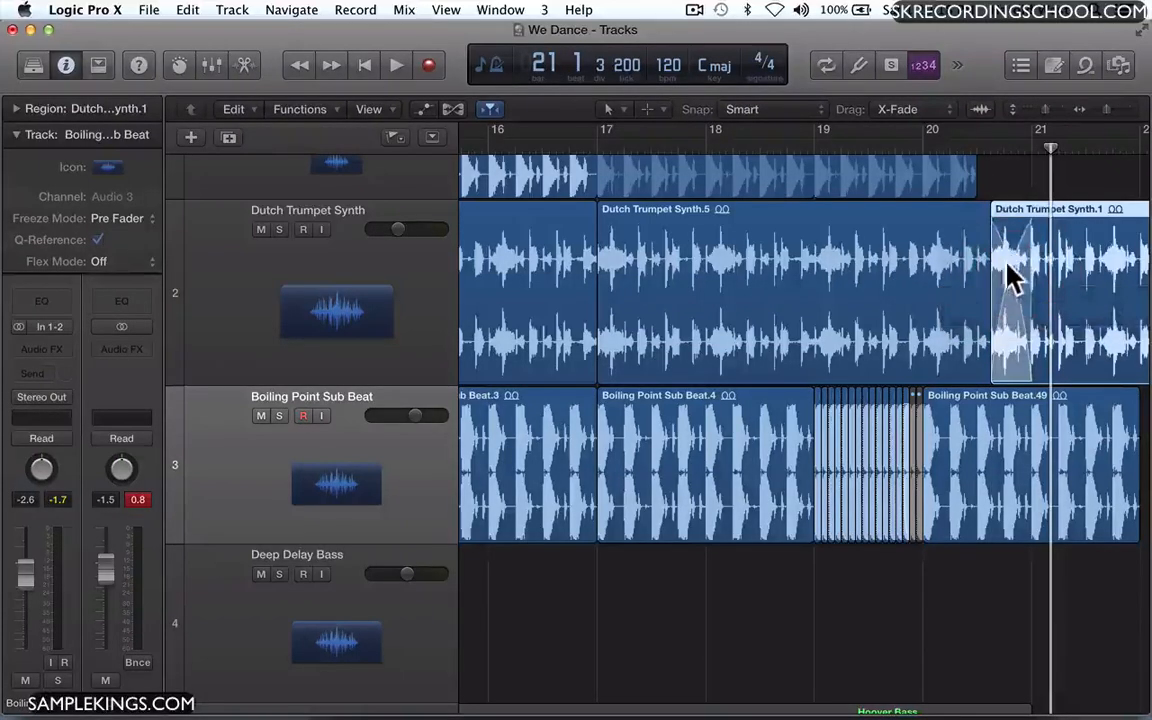
{"action": "left_click", "coordinate": [1013, 272]}
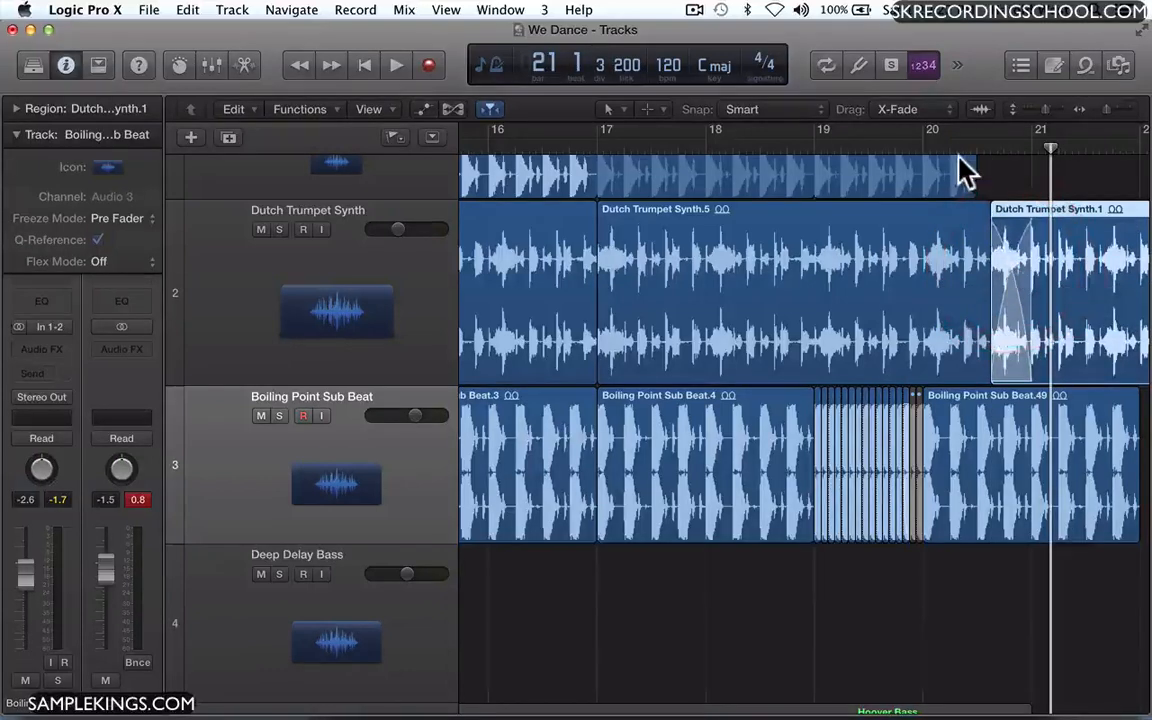
Play the crossfaded Dutch Trumpet Synth transition twice, starting from around bar 20.
{"action": "left_click", "coordinate": [952, 150]}
{"action": "key", "text": "space"}
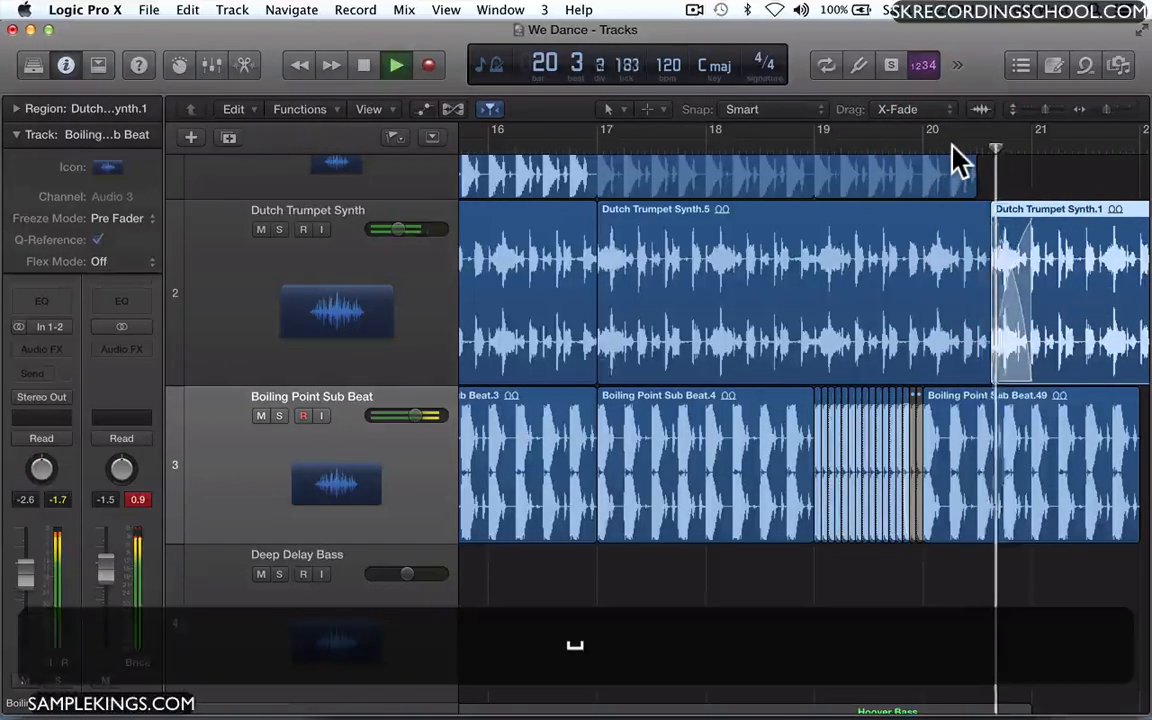
{"action": "key", "text": "space"}
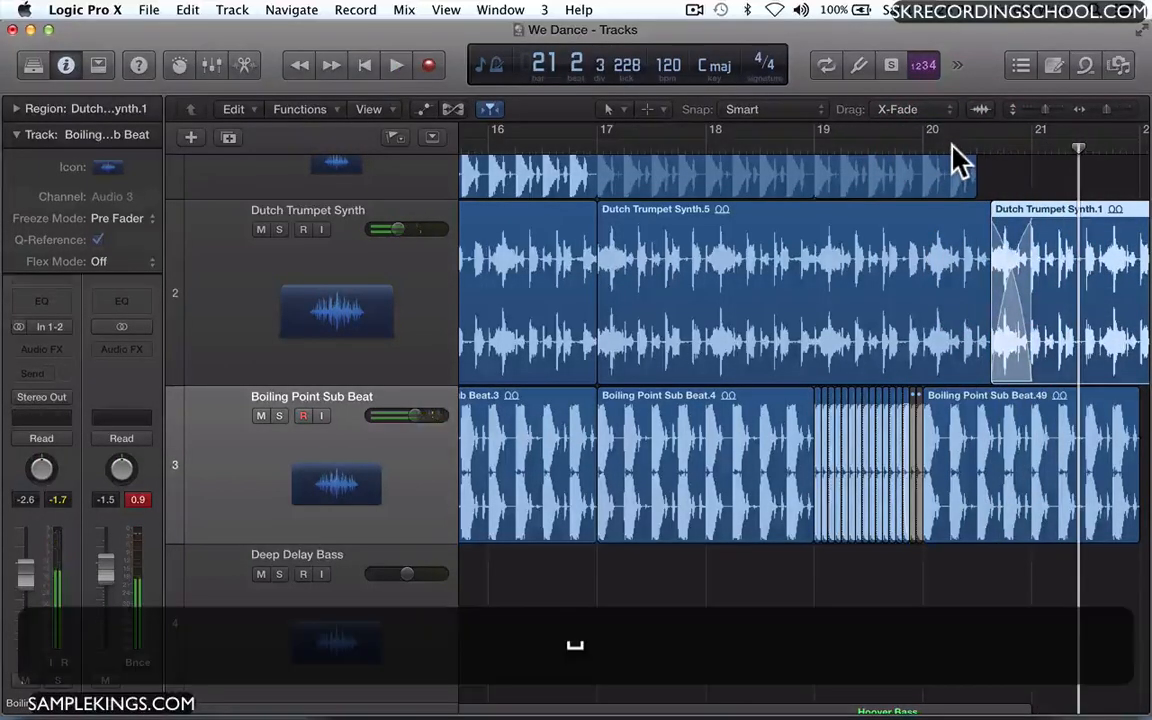
{"action": "left_click", "coordinate": [922, 160]}
{"action": "key", "text": "space"}
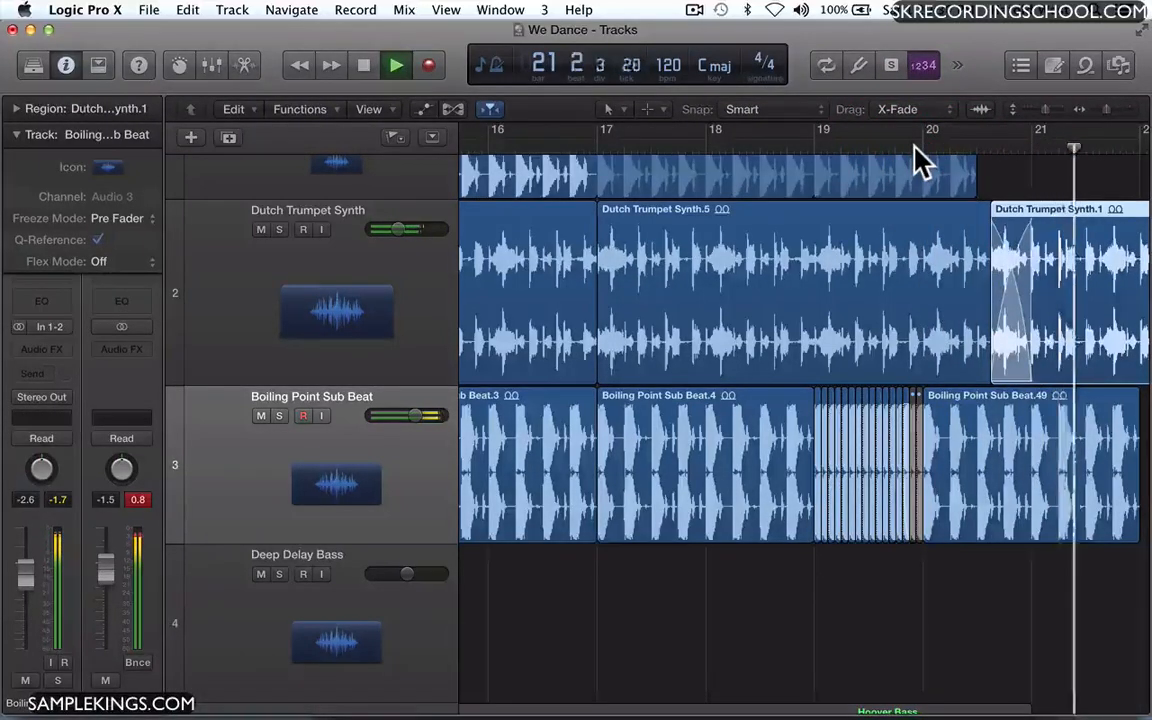
{"action": "key", "text": "space"}
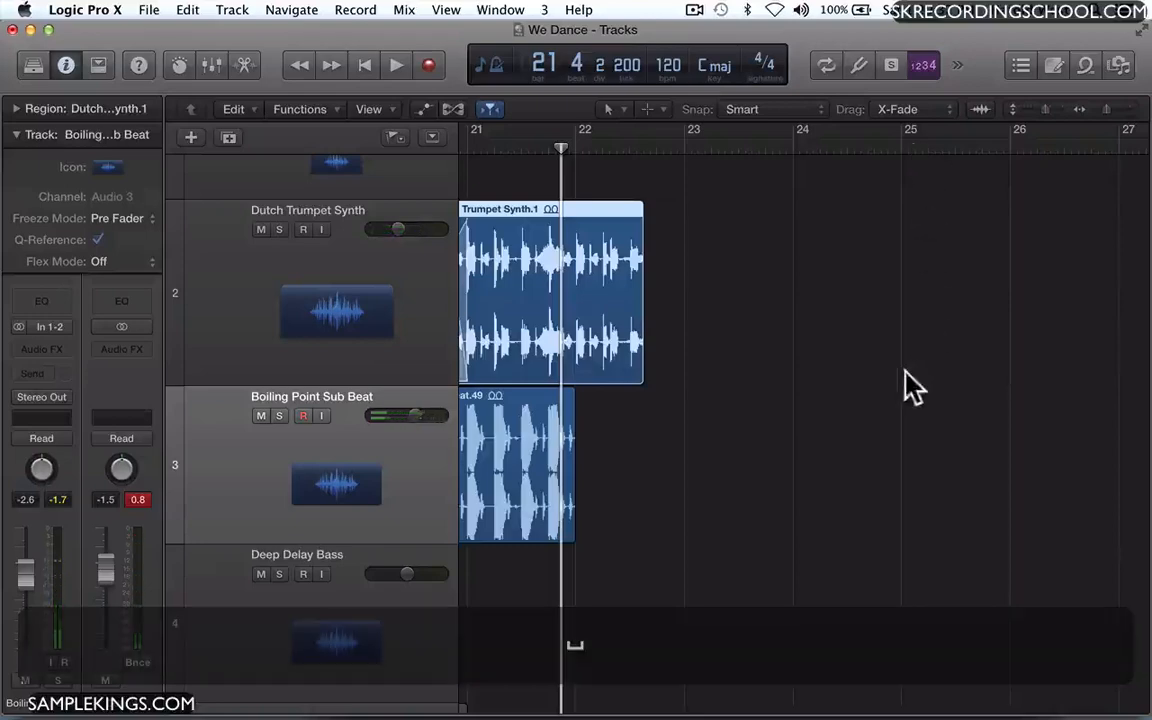
{"action": "scroll", "coordinate": [617, 475], "scroll_direction": "left", "scroll_amount": 10}
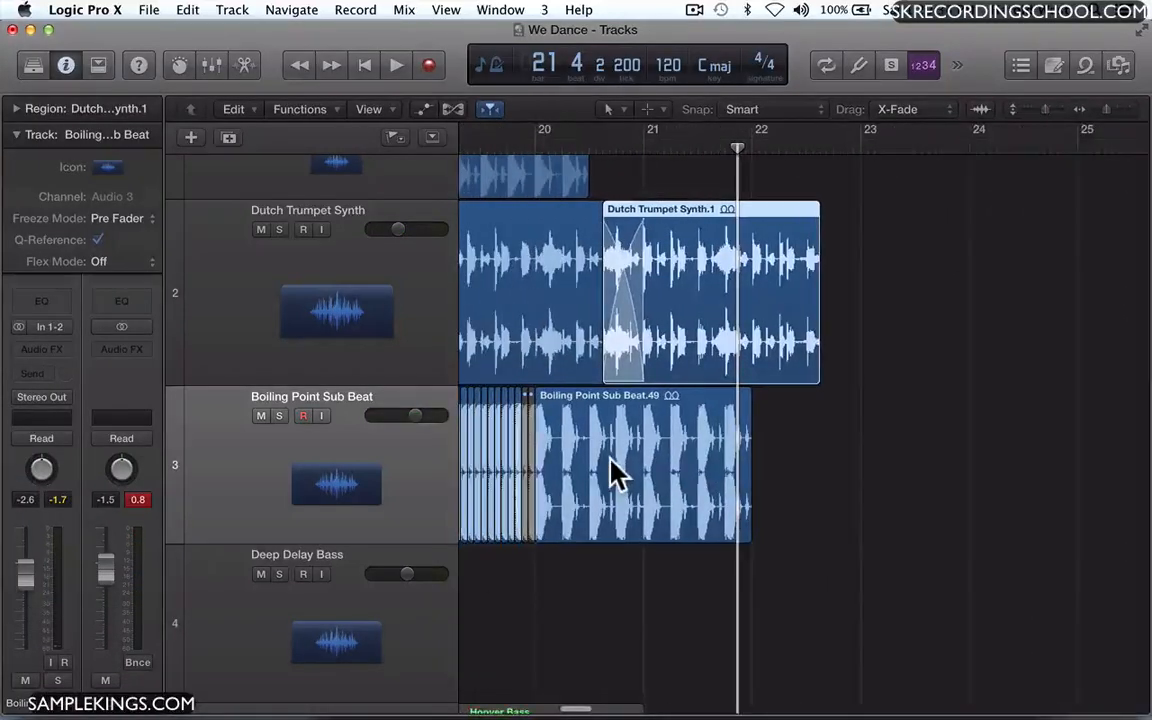
{"action": "scroll", "coordinate": [613, 468], "scroll_direction": "left", "scroll_amount": 5}
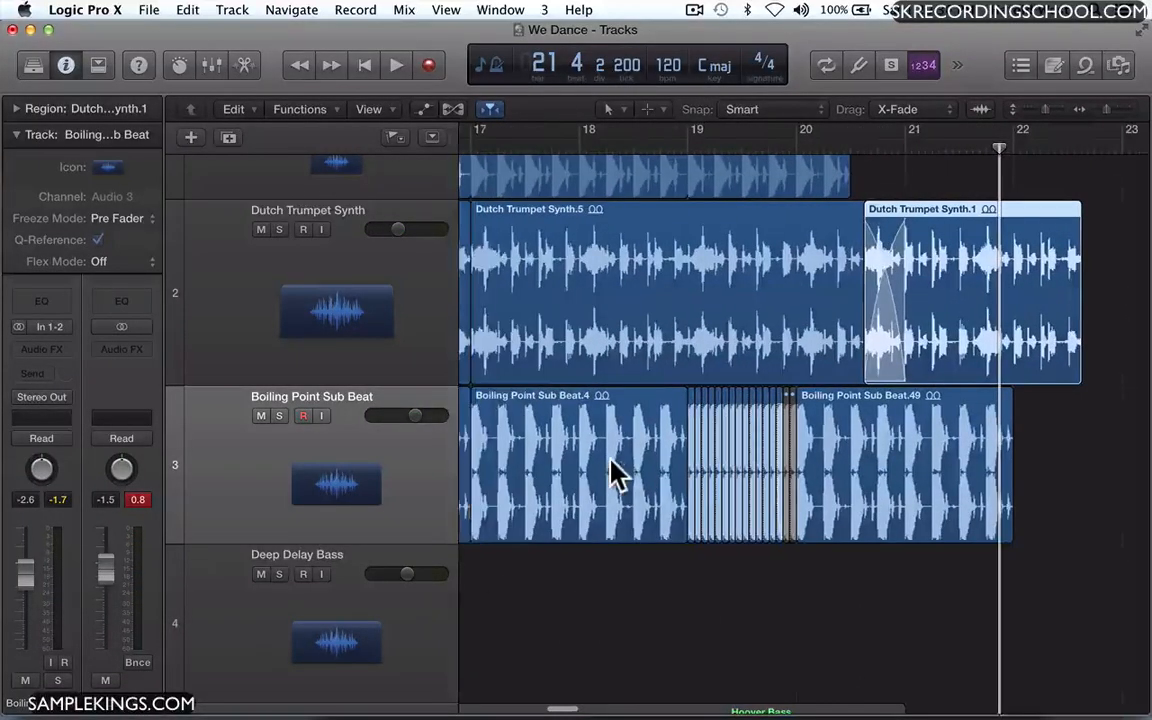
{"action": "scroll", "coordinate": [617, 475], "scroll_direction": "left", "scroll_amount": 3}
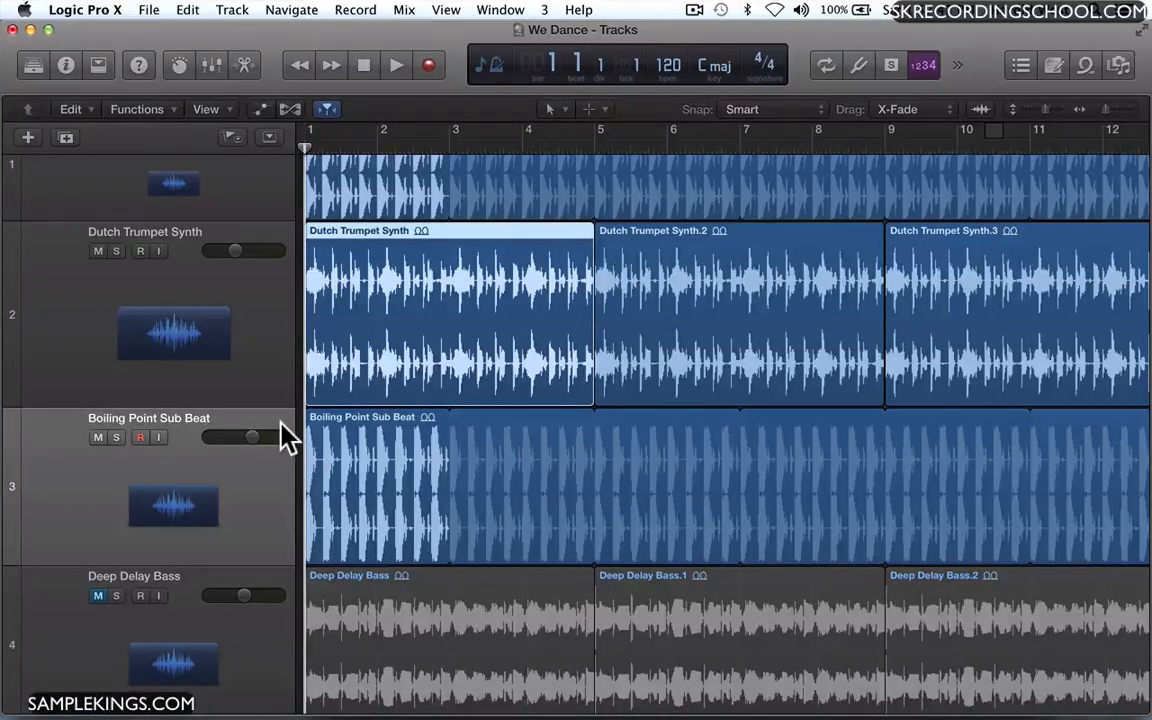
Open the first Dutch Trumpet Synth region in the audio track editor with Flex shown in Flex Pitch mode.
{"action": "double_click", "coordinate": [377, 299]}
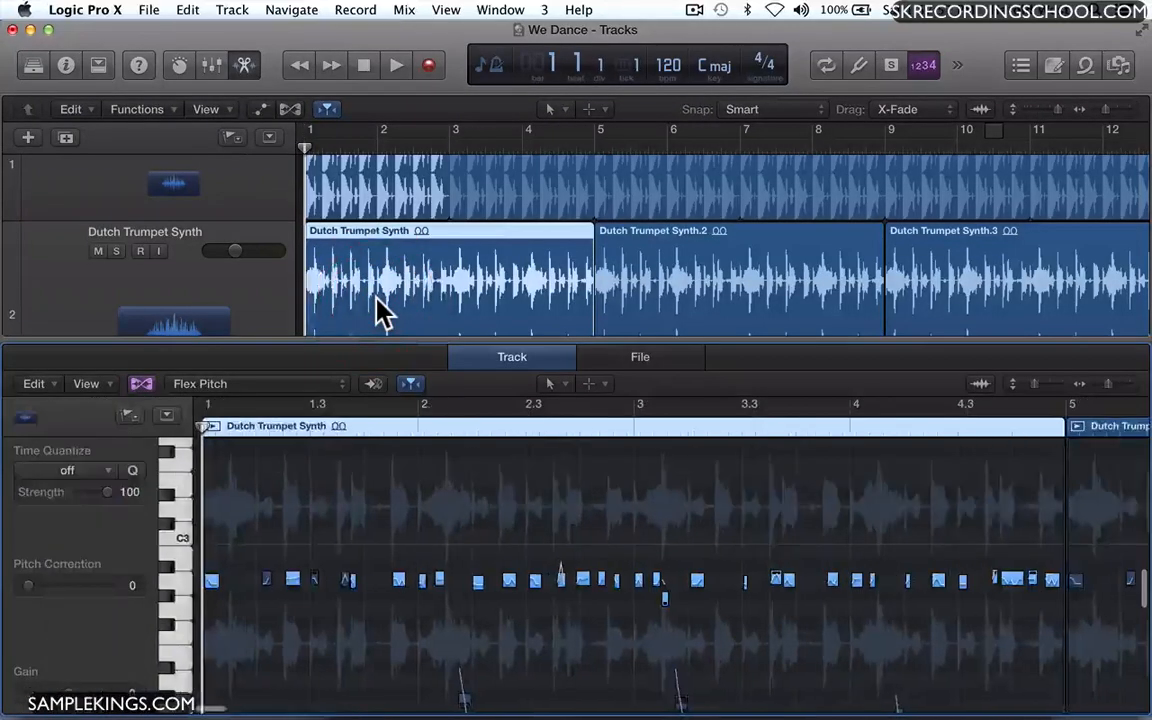
{"action": "left_click", "coordinate": [141, 385]}
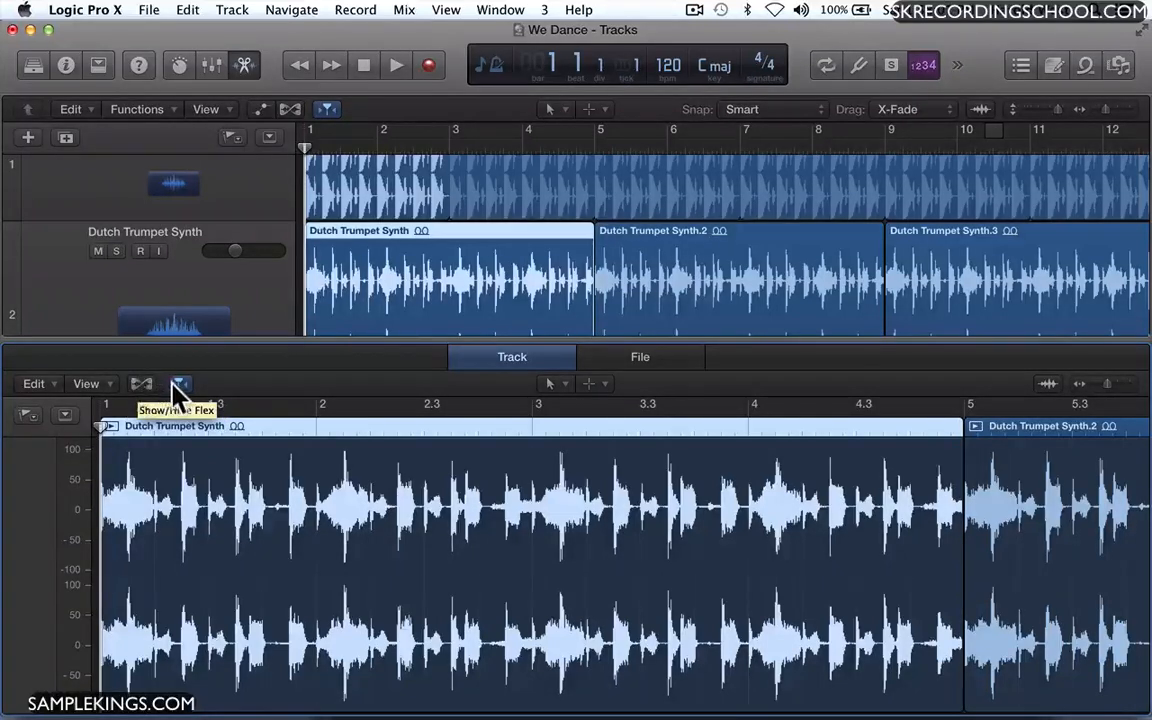
{"action": "left_click", "coordinate": [180, 386]}
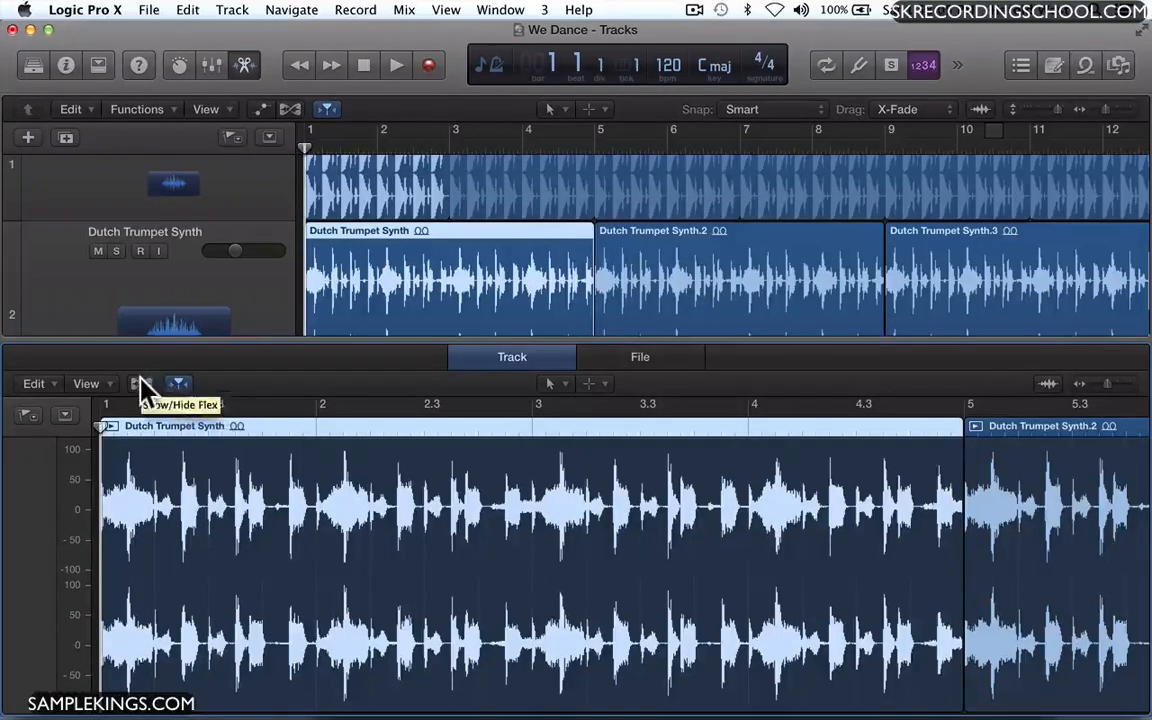
{"action": "left_click", "coordinate": [141, 383]}
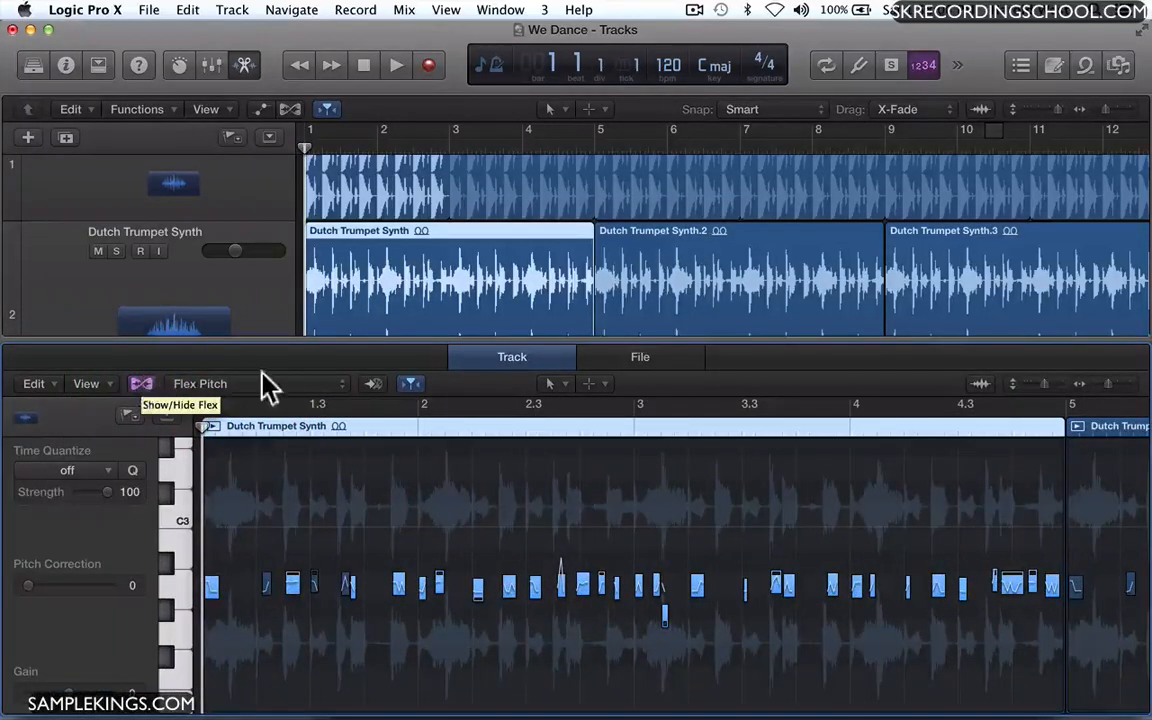
{"action": "left_click", "coordinate": [344, 384]}
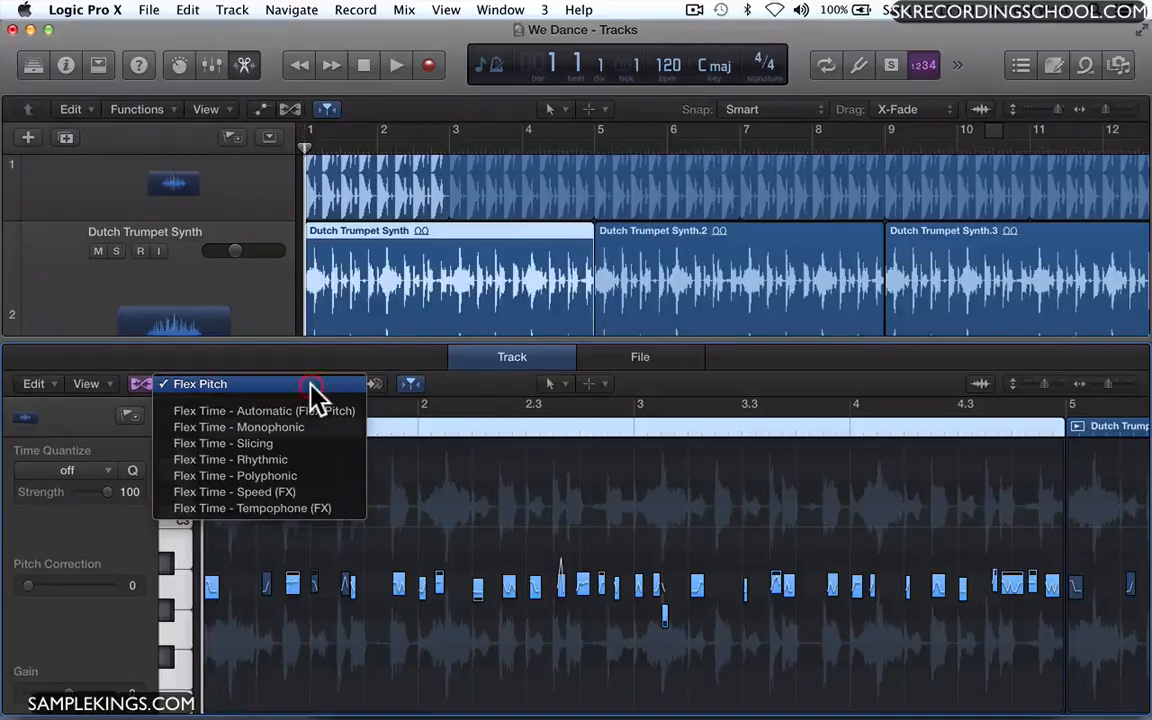
{"action": "left_click", "coordinate": [311, 392]}
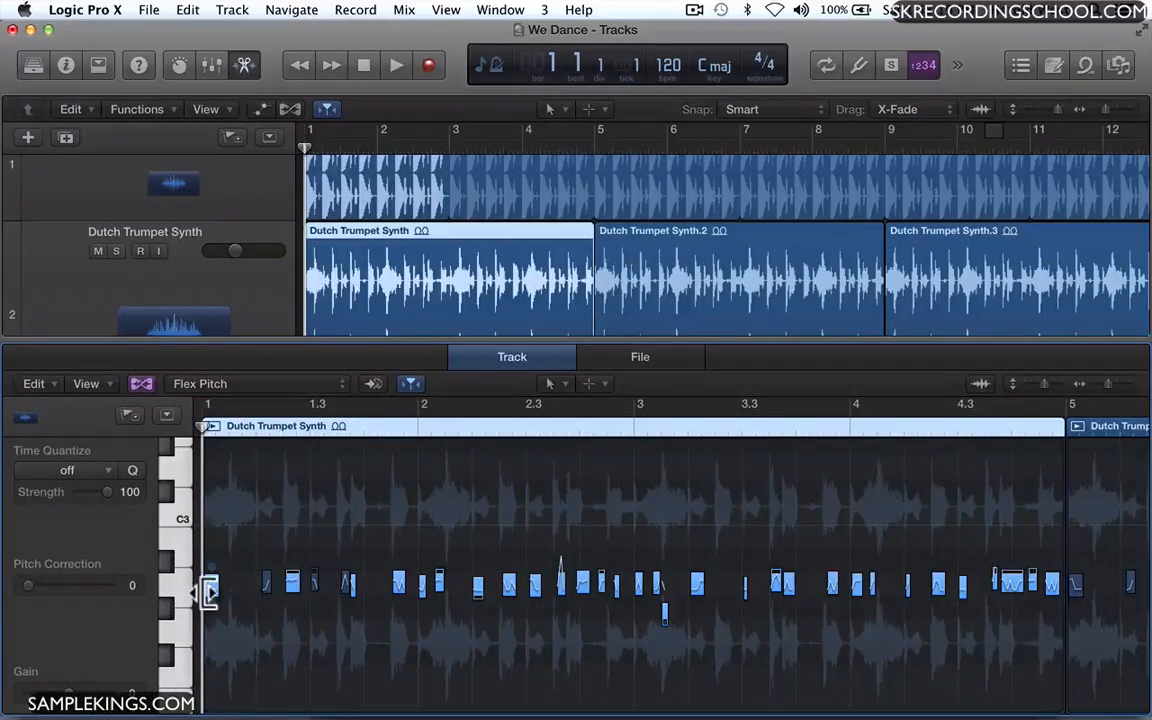
Clear the note selection and adjust the vibrato of the Flex Pitch note just before 1.3 in the first region.
{"action": "left_click", "coordinate": [320, 625]}
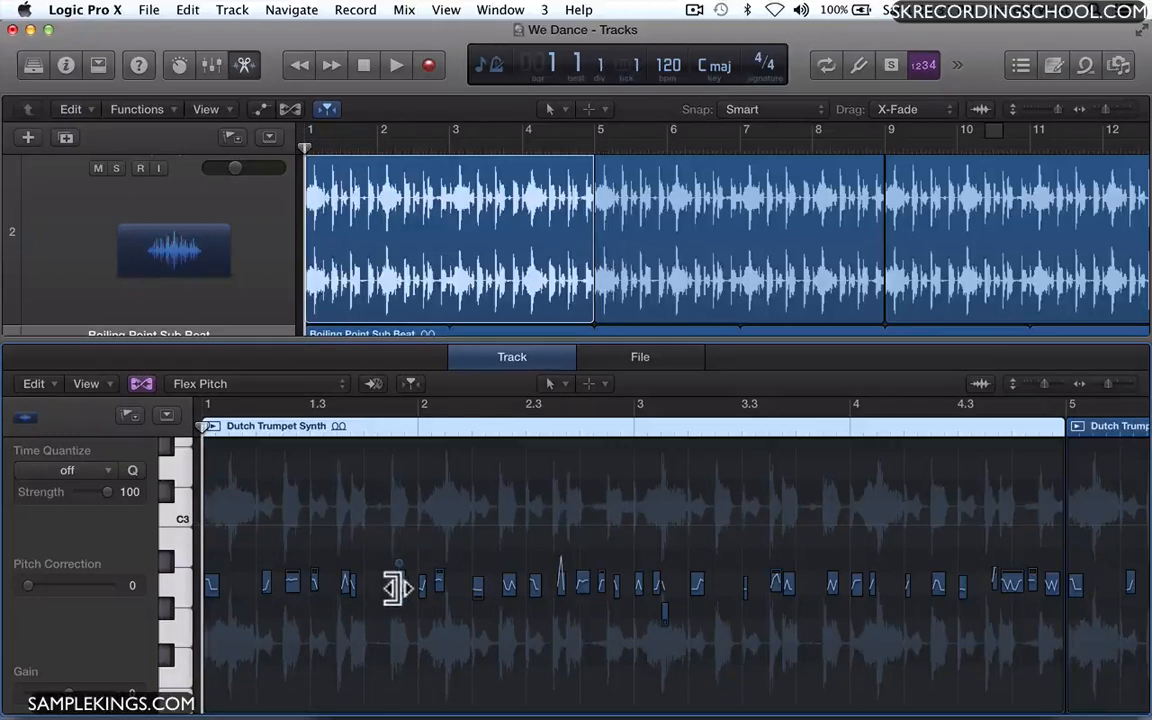
{"action": "key", "text": "super+Right"}
{"action": "key", "text": "super+Right"}
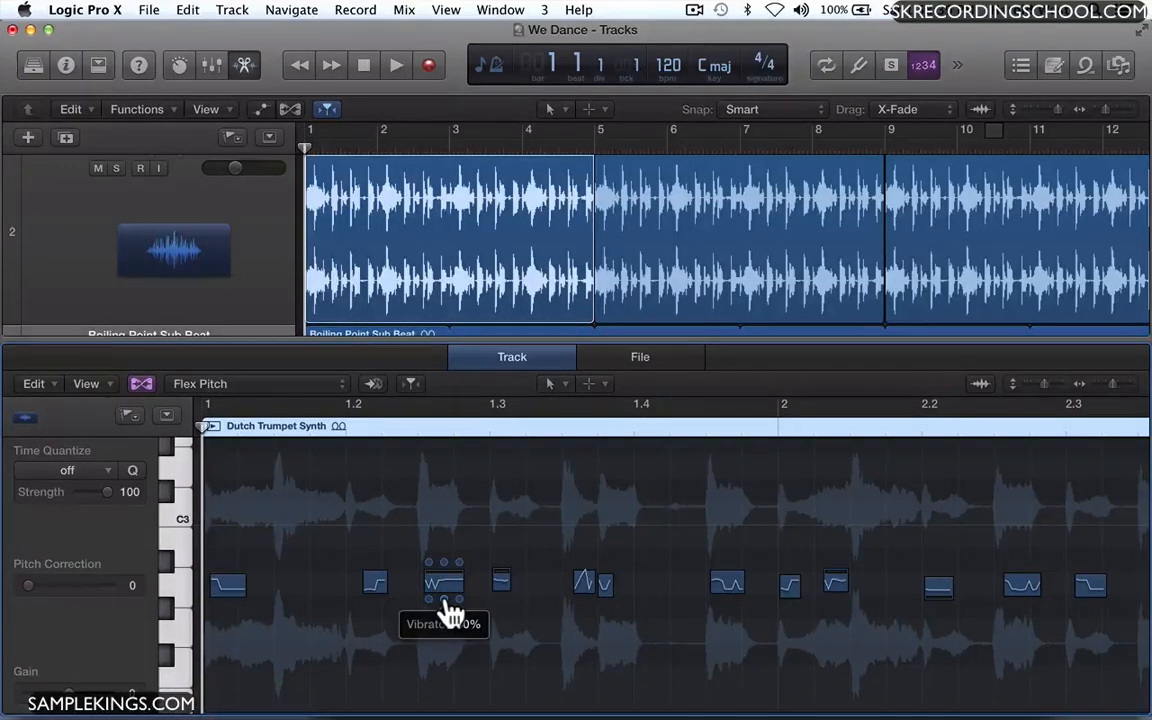
{"action": "mouse_move", "coordinate": [450, 612]}
{"action": "left_mouse_down"}
{"action": "mouse_move", "coordinate": [450, 560]}
{"action": "mouse_move", "coordinate": [443, 604]}
{"action": "left_mouse_up"}
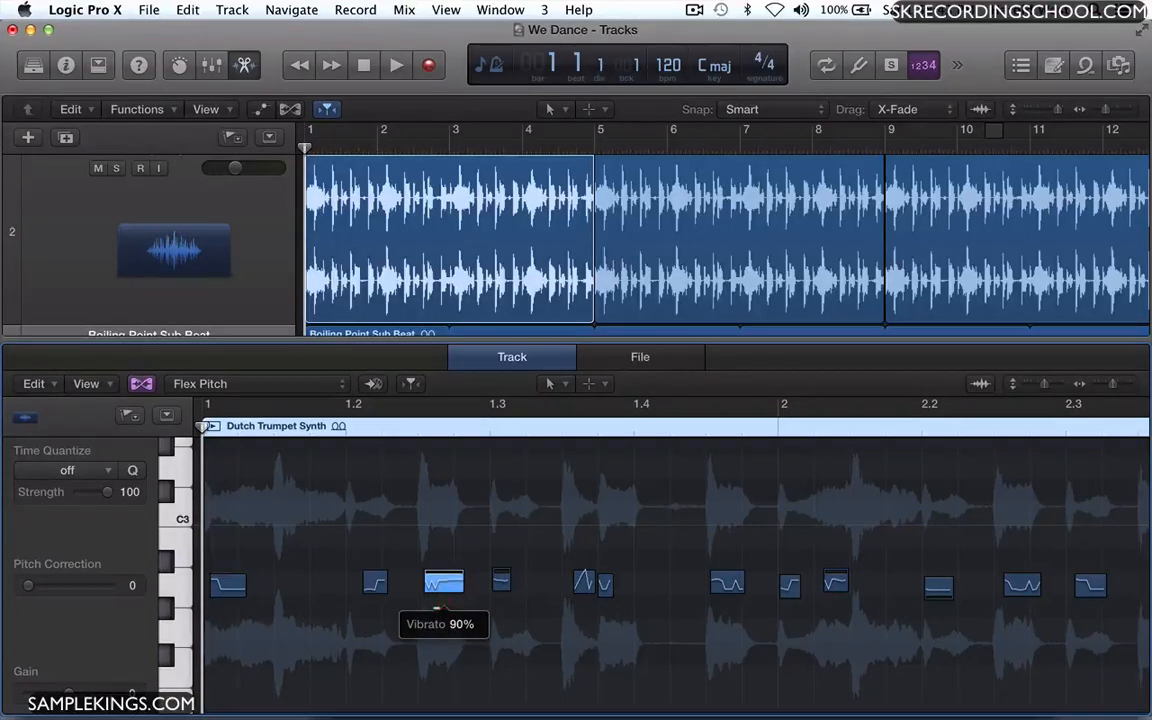
{"action": "left_click_drag", "start_coordinate": [443, 604], "coordinate": [443, 602]}
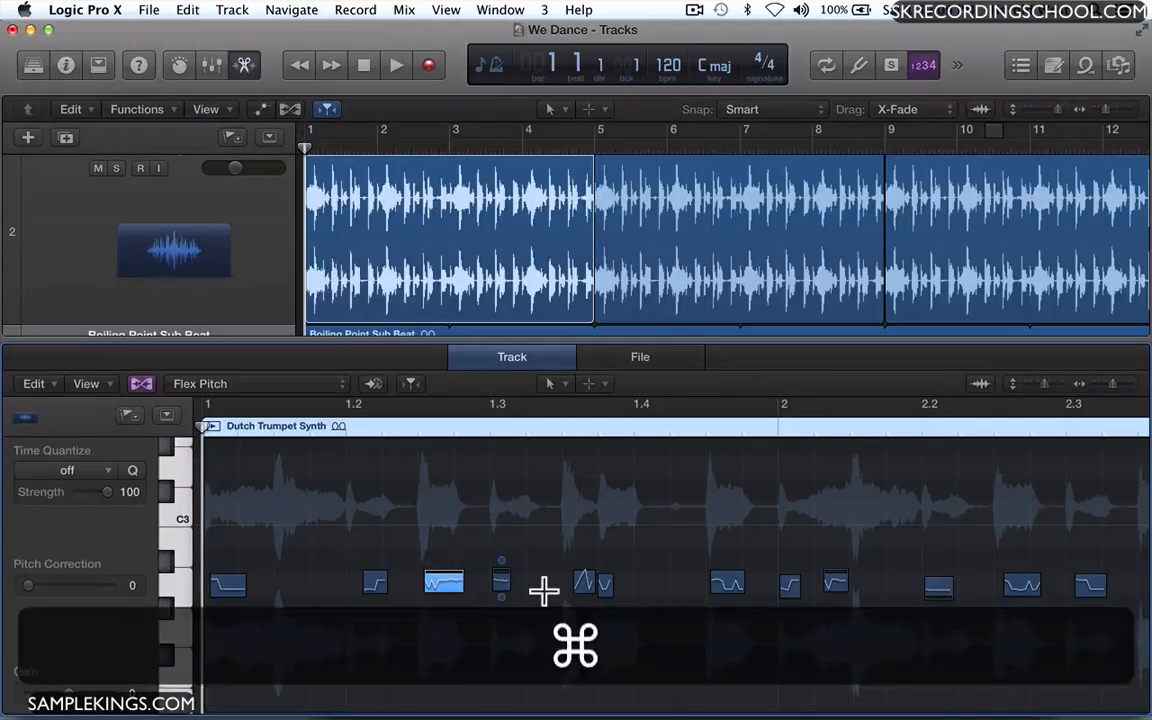
Select the main row of Flex Pitch notes across the first Dutch Trumpet Synth region, from bar 1 to bar 5.
{"action": "key", "text": "super+Left"}
{"action": "key", "text": "super+Left"}
{"action": "key", "text": "super+Left"}
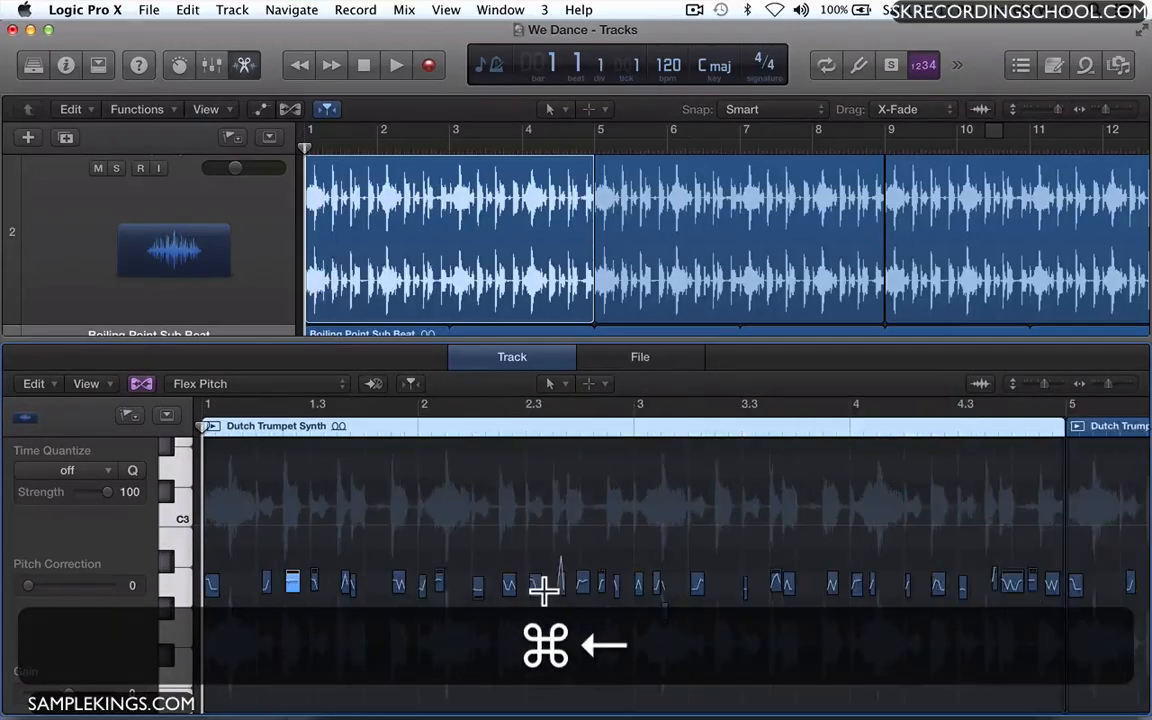
{"action": "key", "text": "super+Left"}
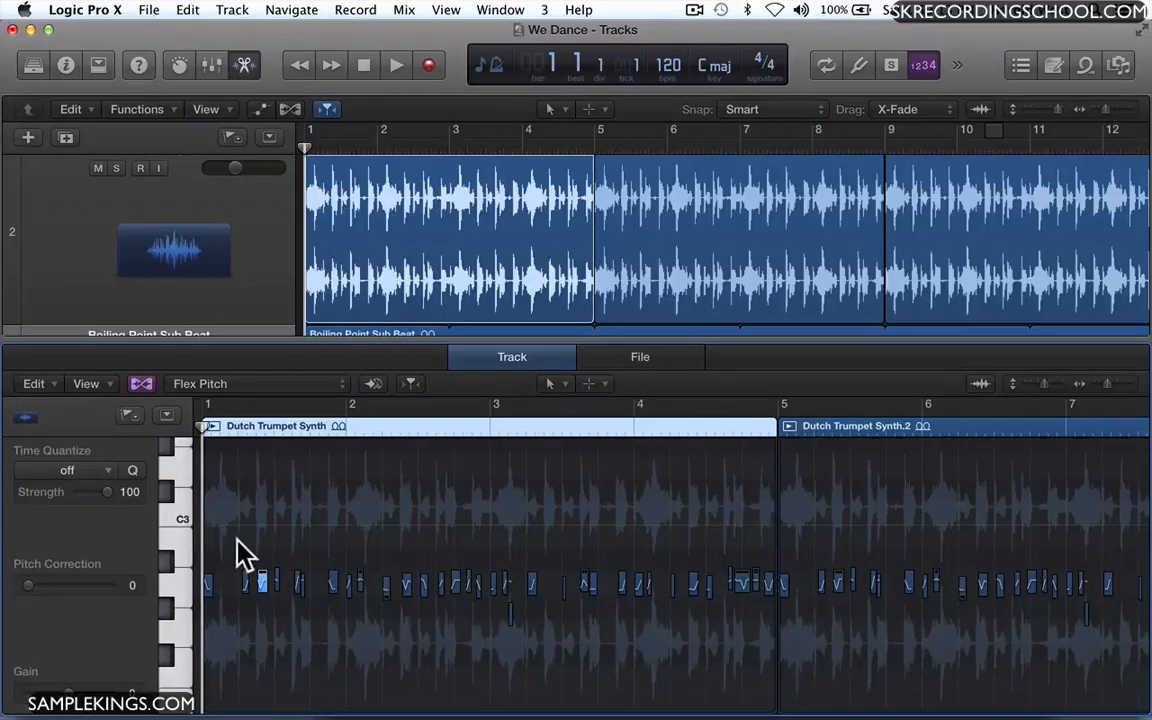
{"action": "left_click", "coordinate": [233, 545]}
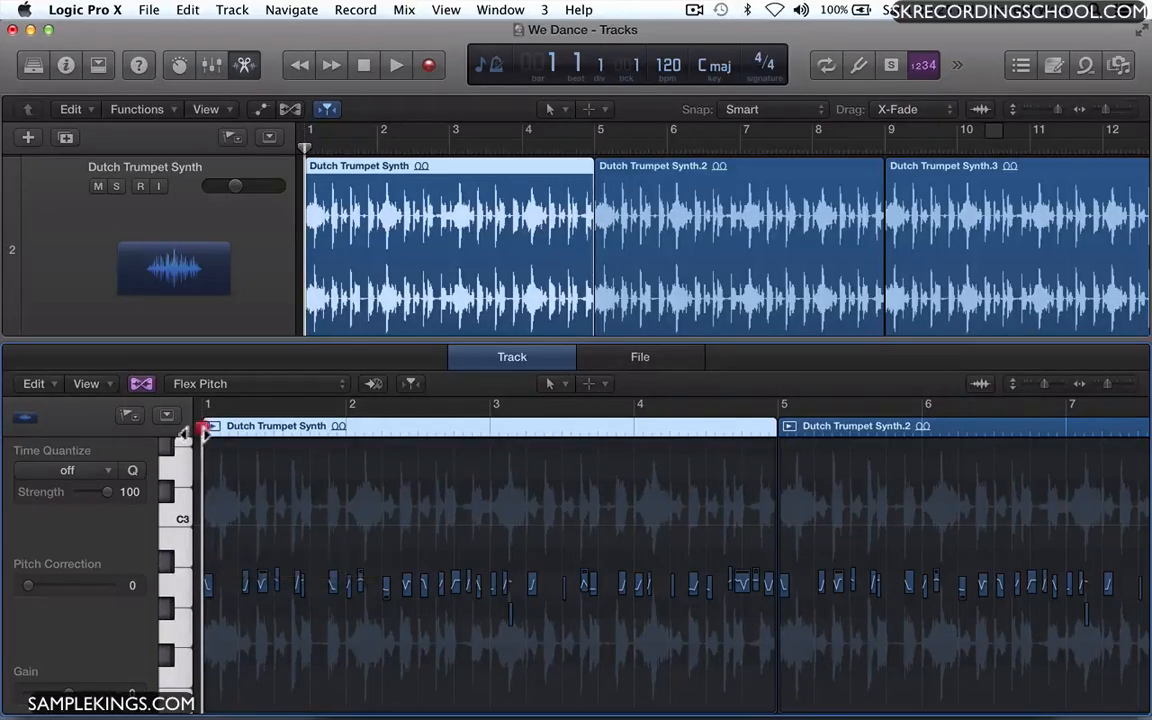
{"action": "left_click_drag", "start_coordinate": [203, 430], "coordinate": [838, 565]}
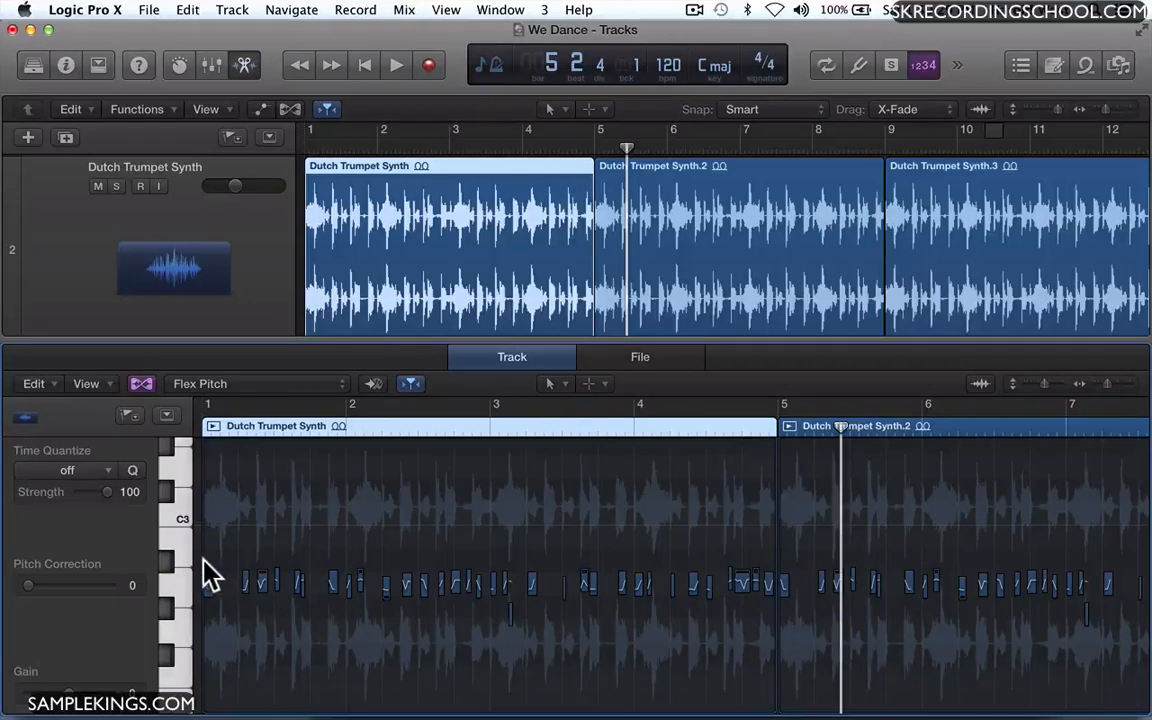
{"action": "left_click_drag", "start_coordinate": [204, 567], "coordinate": [773, 609]}
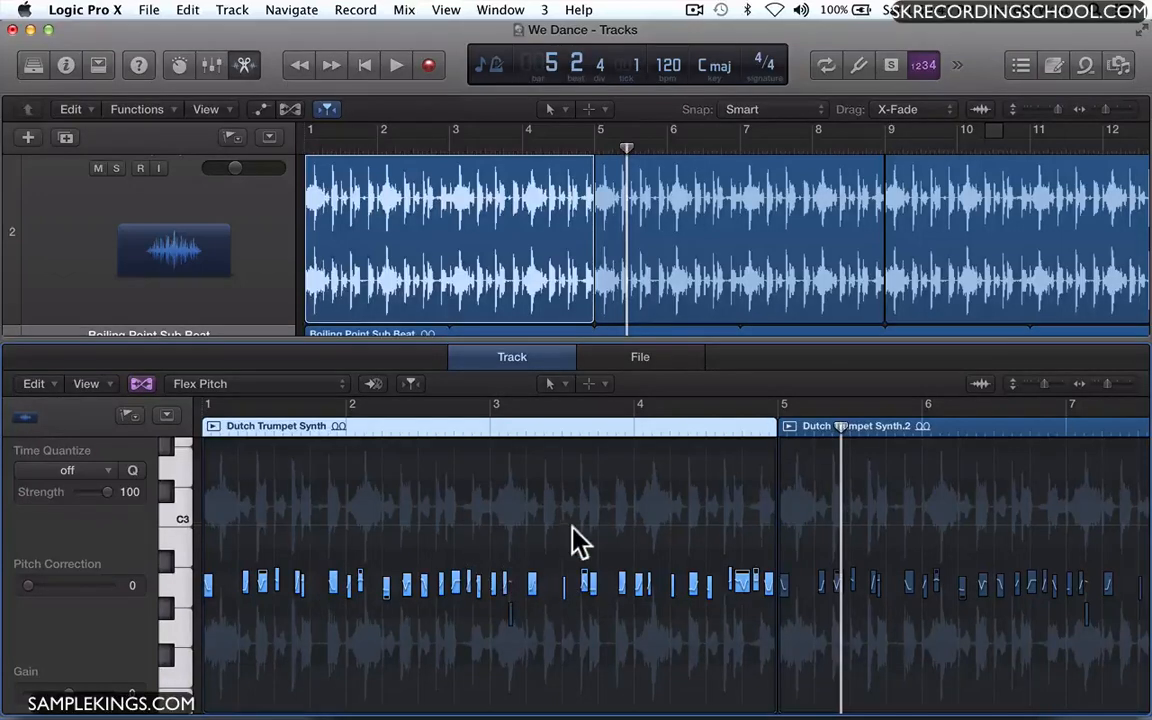
{"action": "key", "text": "super+Right"}
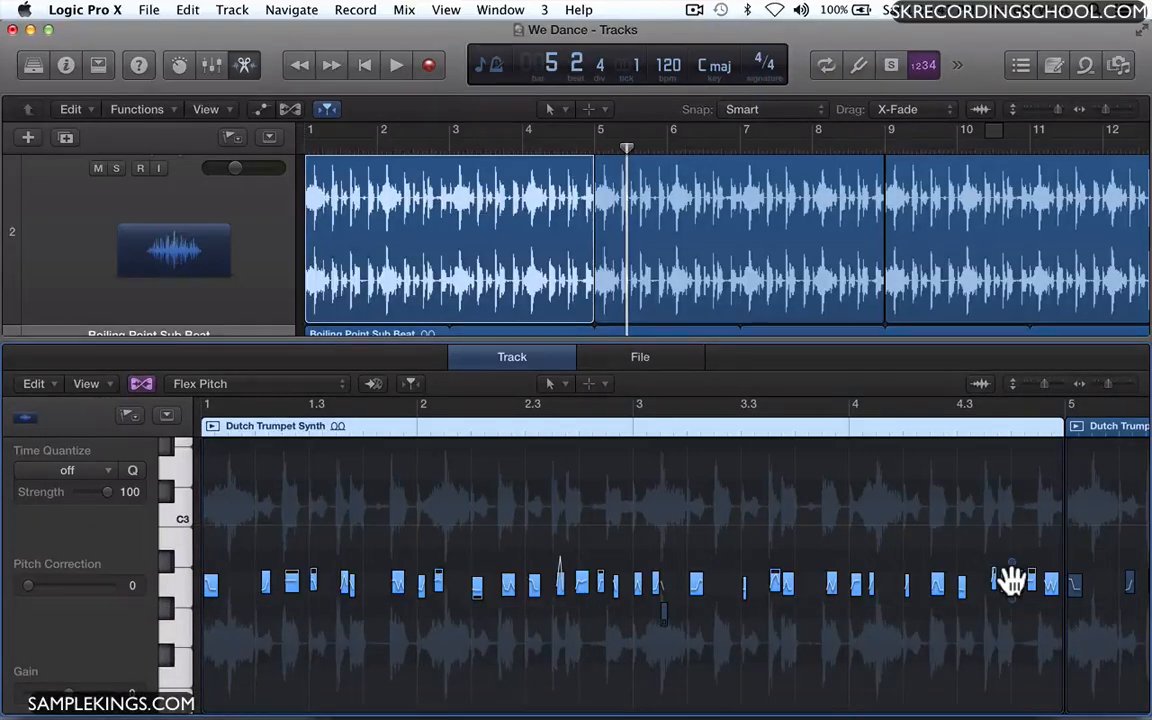
Raise the selected Flex Pitch notes in the first Dutch Trumpet Synth region to above C3 and play them from the project start.
{"action": "left_click", "coordinate": [1012, 580]}
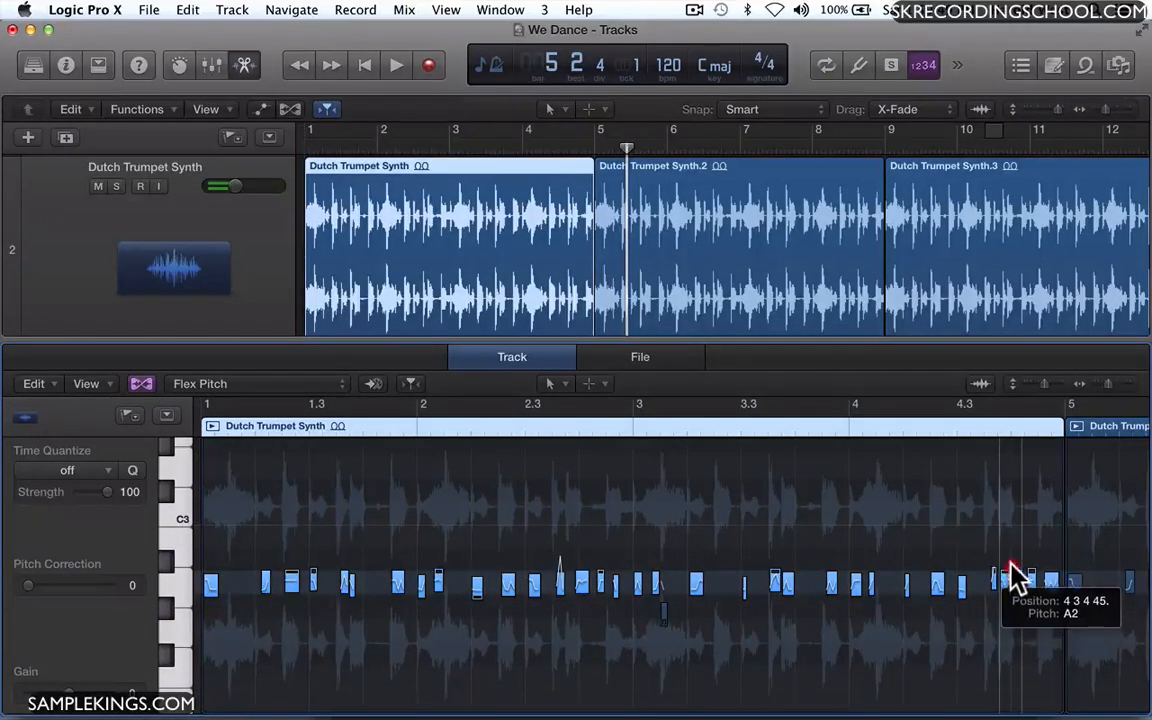
{"action": "left_click_drag", "start_coordinate": [1010, 578], "coordinate": [995, 470]}
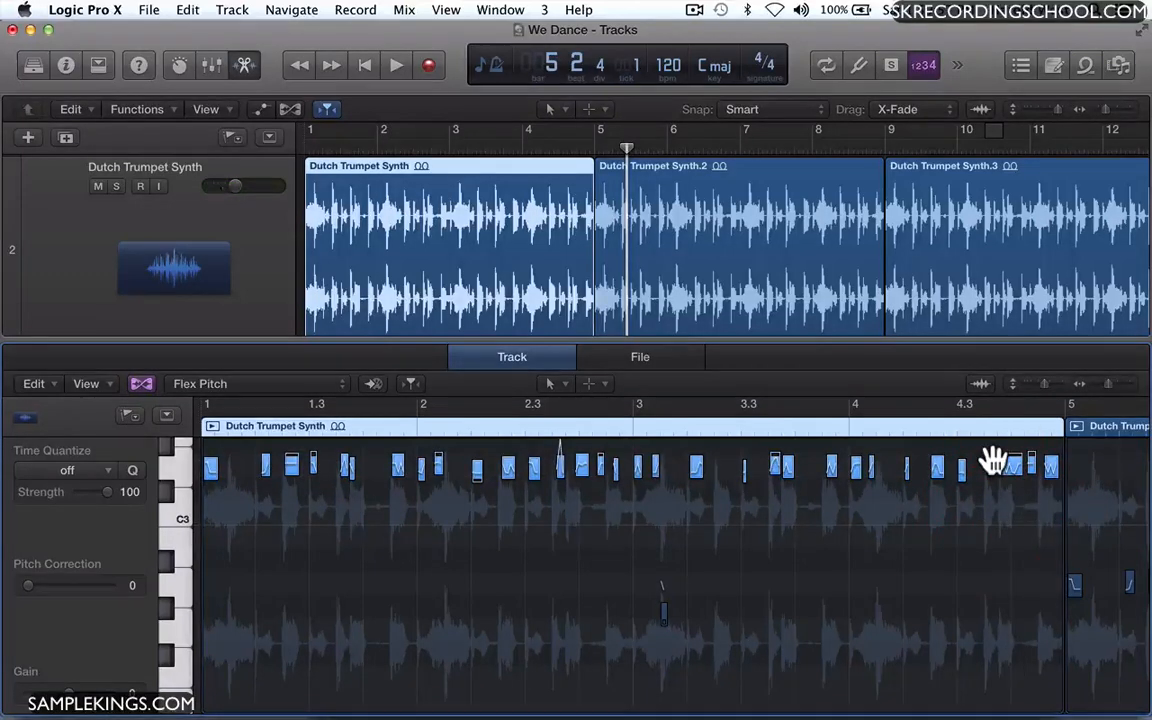
{"action": "key", "text": "Return"}
{"action": "key", "text": "space"}
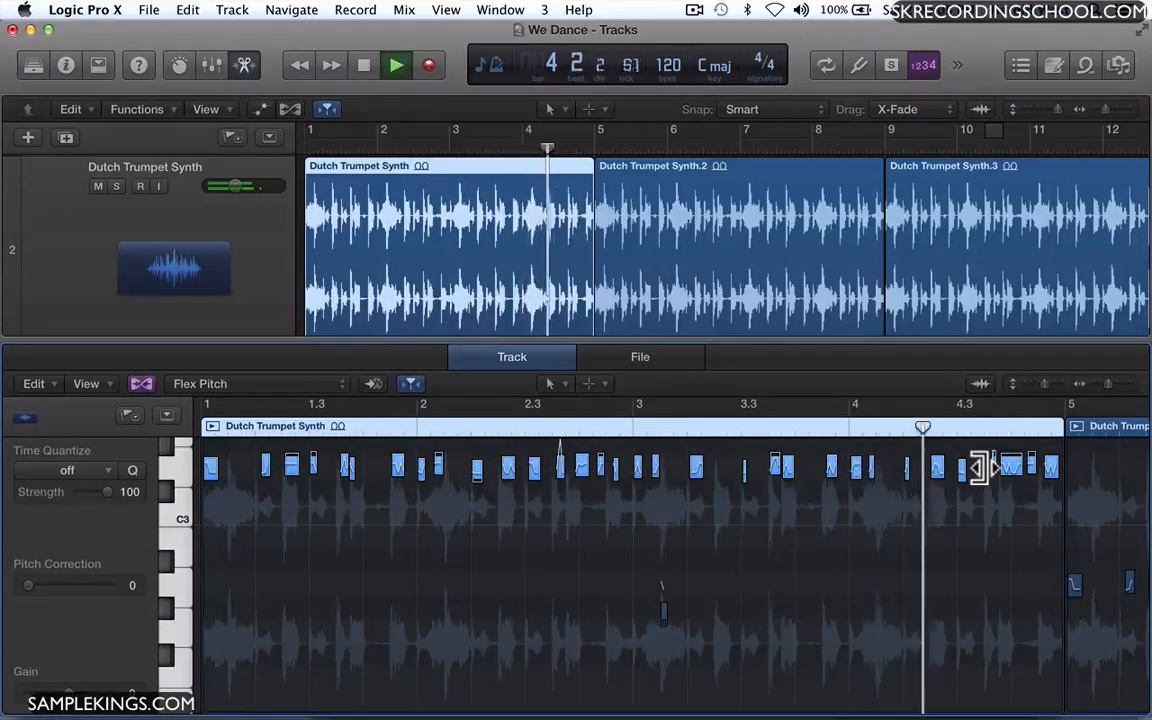
{"action": "key", "text": "space"}
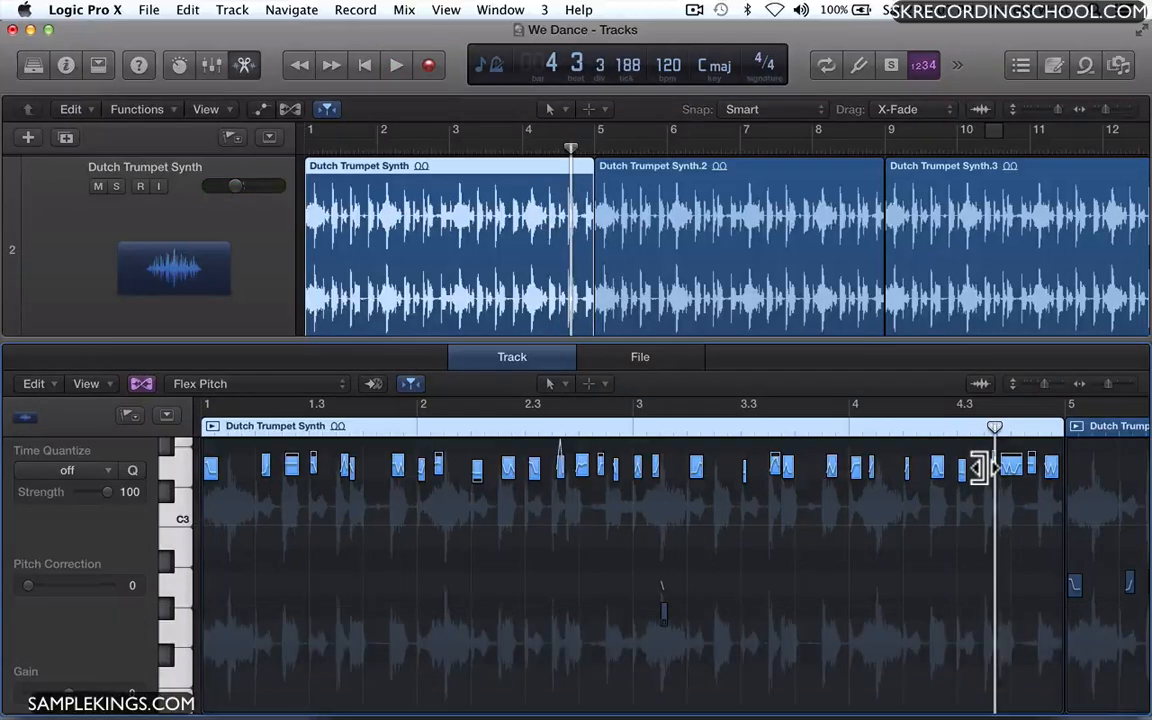
Undo the upward pitch shift and play the first Dutch Trumpet Synth region at its original pitch.
{"action": "key", "text": "cmd+z"}
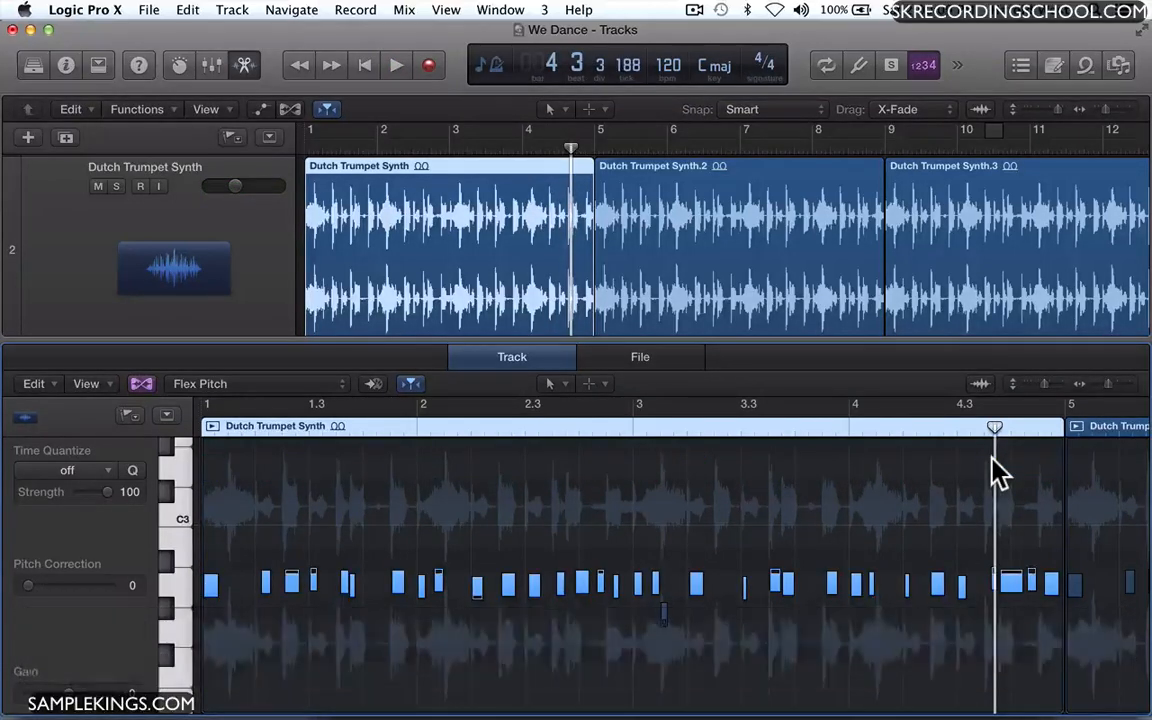
{"action": "key", "text": "space"}
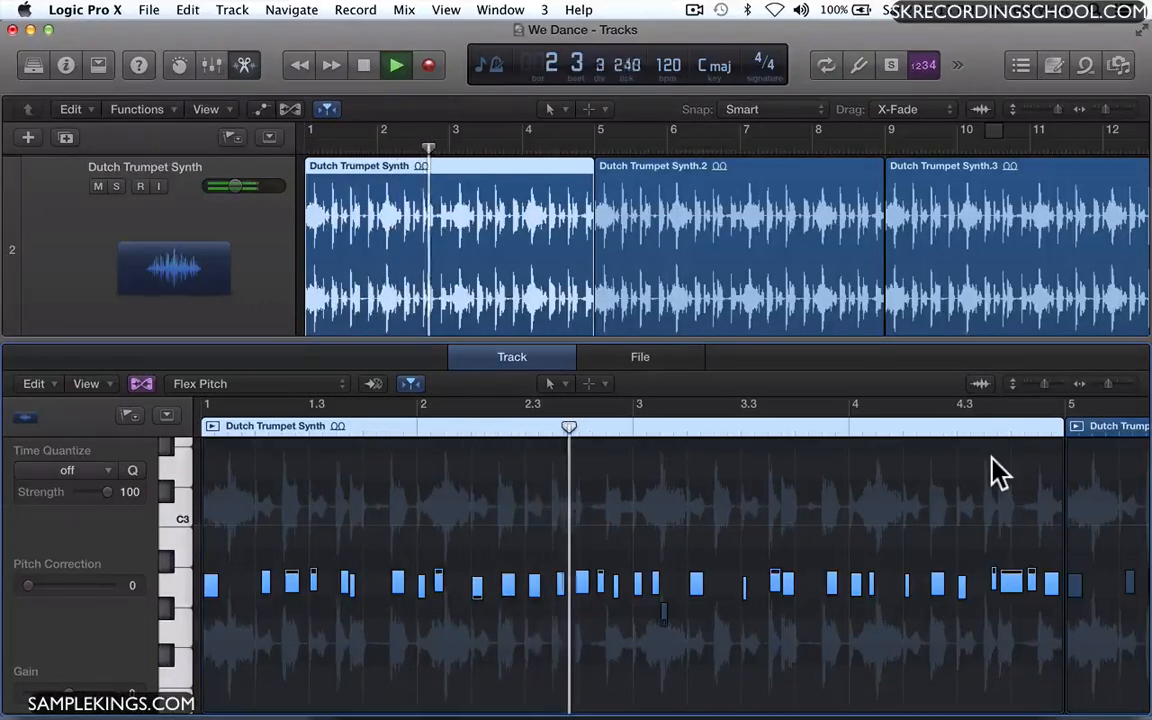
{"action": "key", "text": "space"}
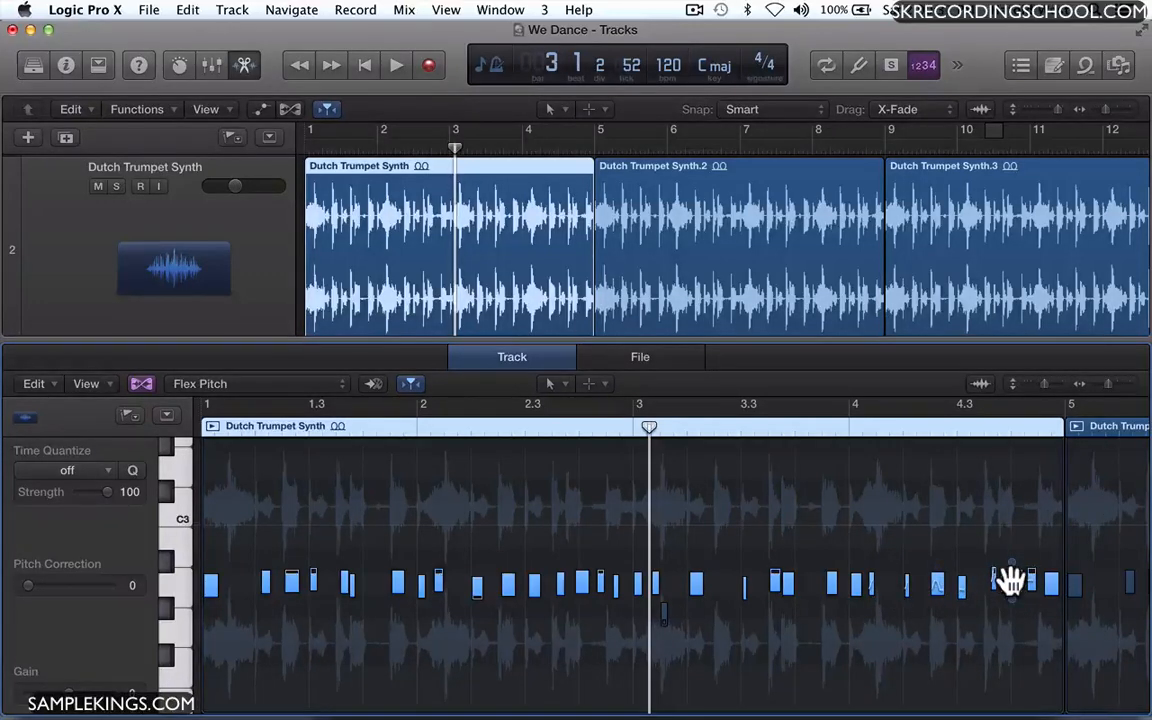
Lower the selected Flex Pitch notes, taking the long note before bar 5 to F#2, and play from the project start.
{"action": "left_click_drag", "start_coordinate": [1010, 580], "coordinate": [1015, 678]}
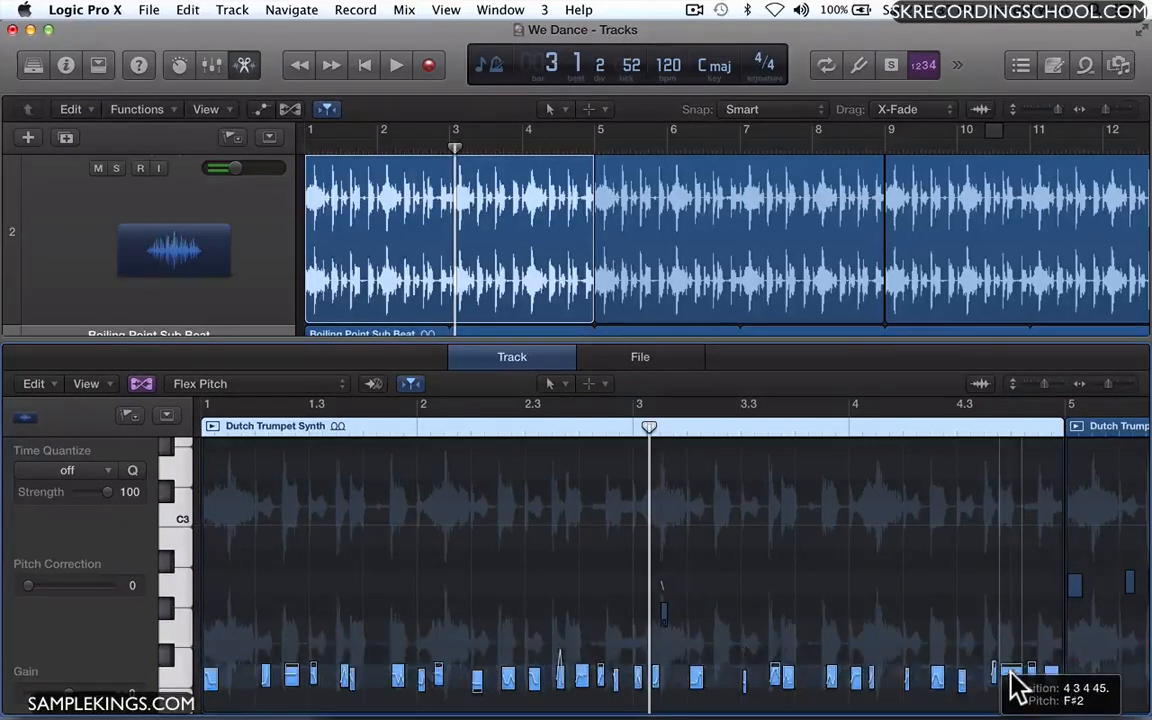
{"action": "left_click", "coordinate": [1013, 680]}
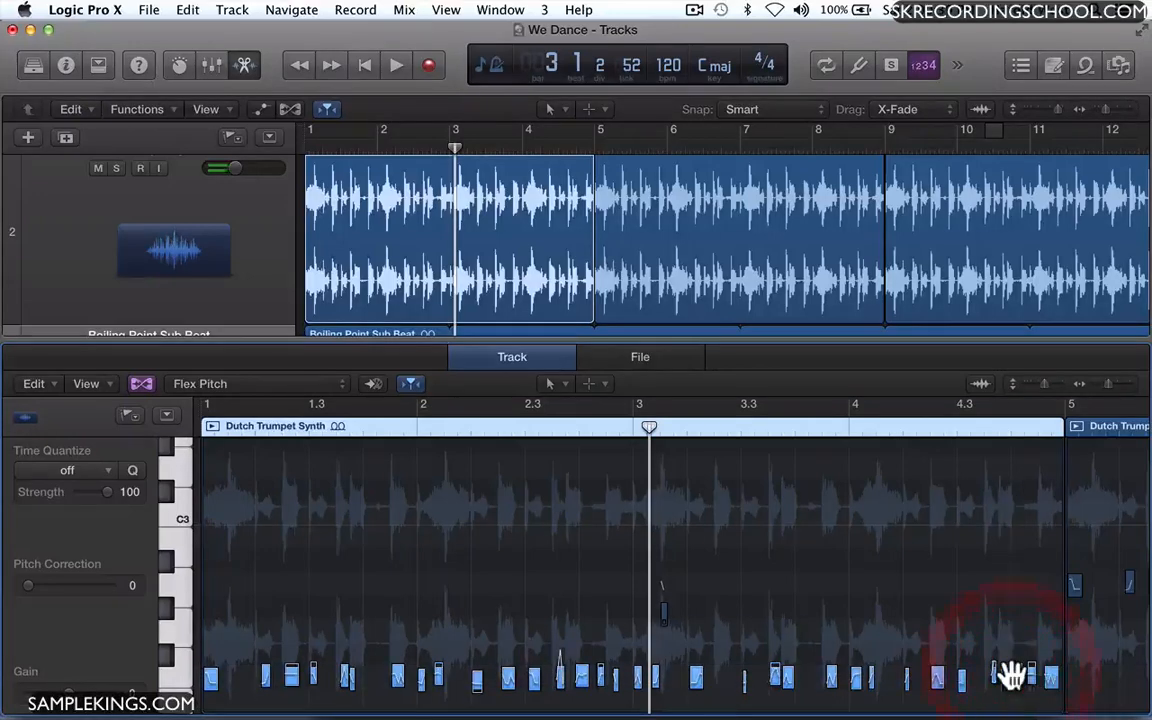
{"action": "key", "text": "Return"}
{"action": "key", "text": "space"}
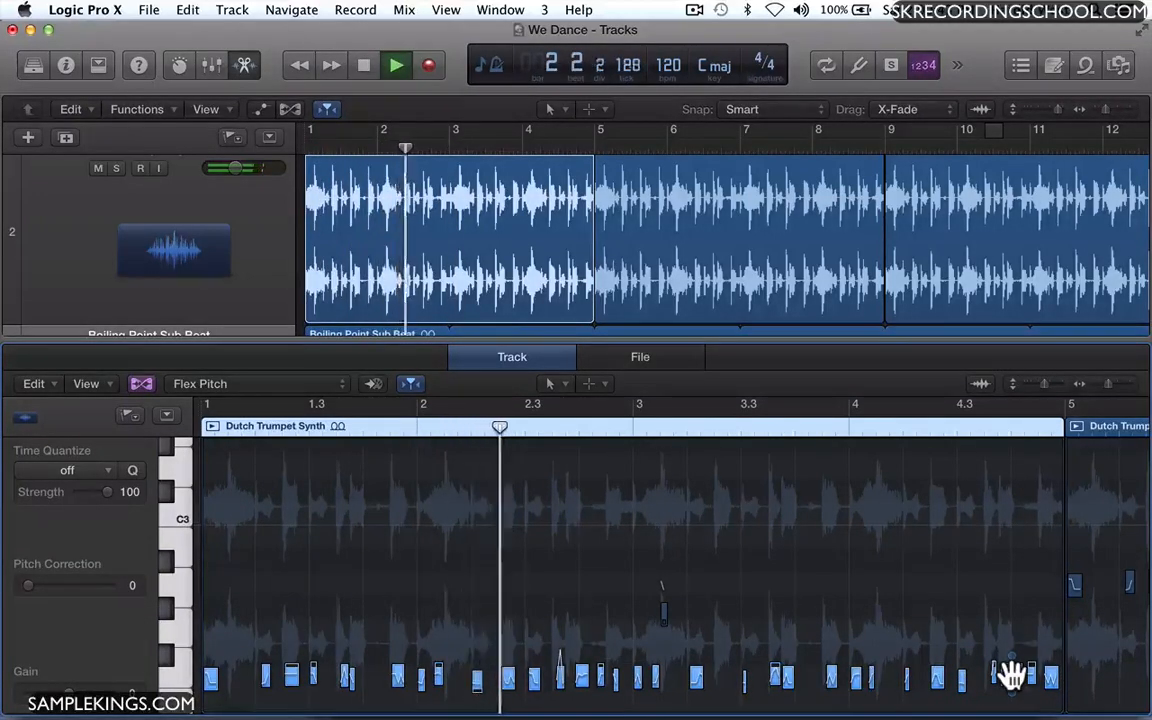
{"action": "key", "text": "space"}
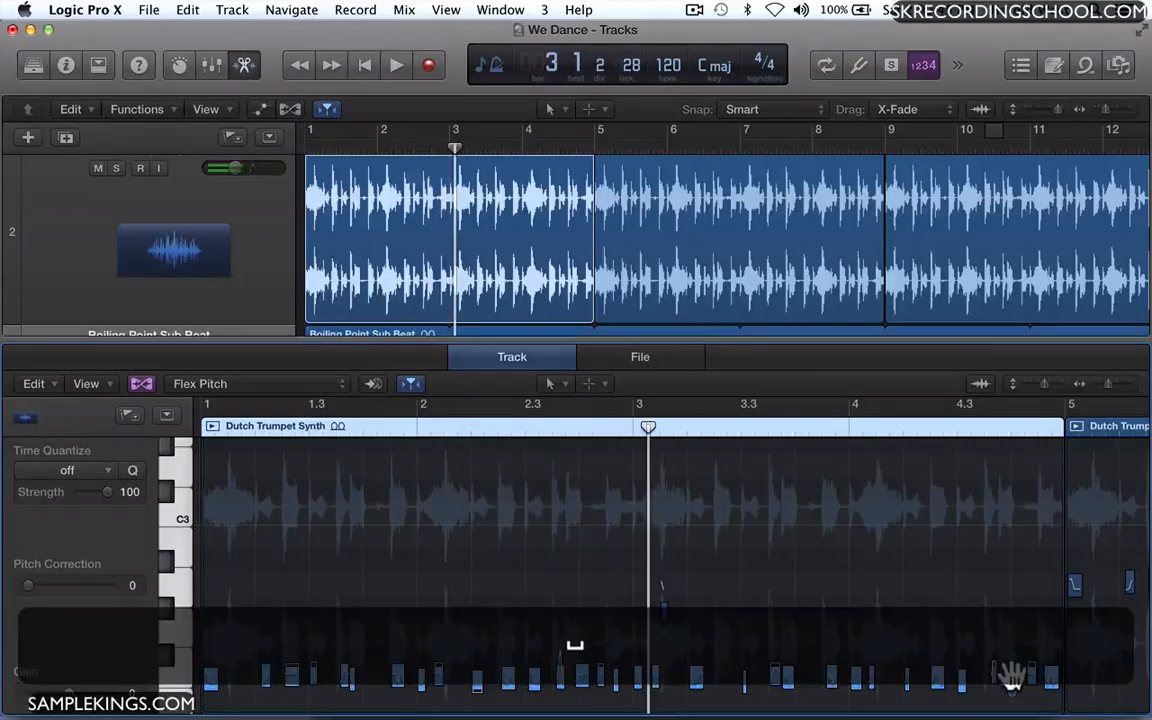
Undo the downward pitch shift and close the audio track editor.
{"action": "key", "text": "super+z"}
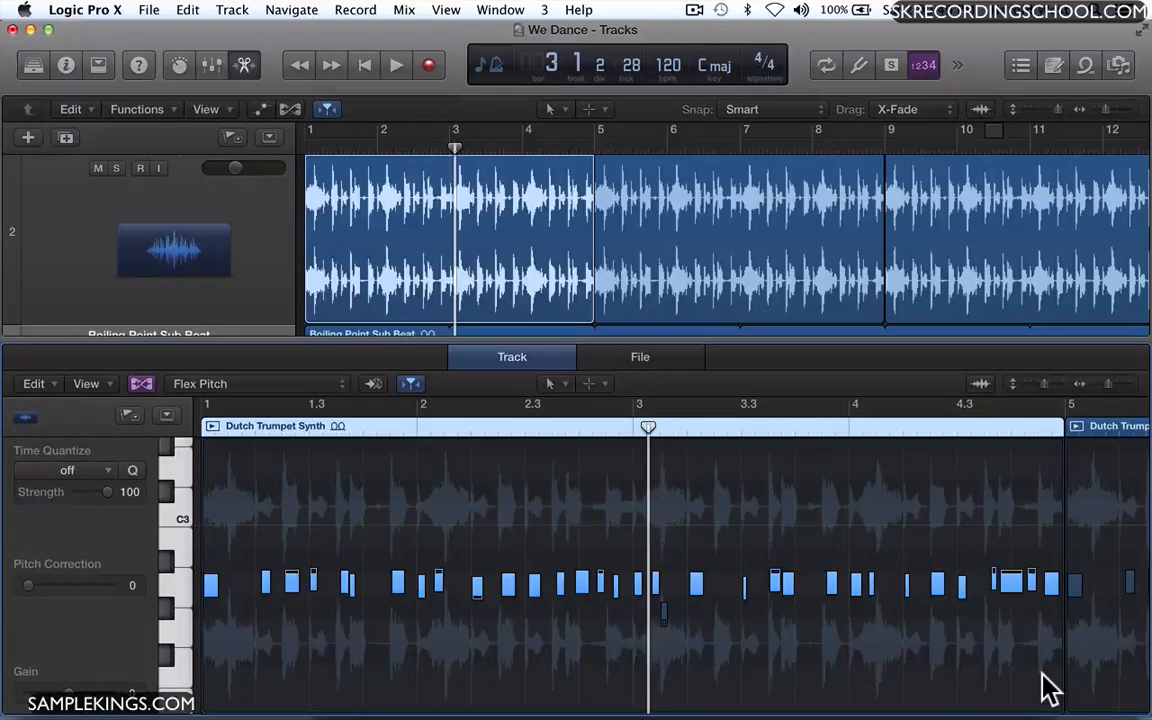
{"action": "key", "text": "shift"}
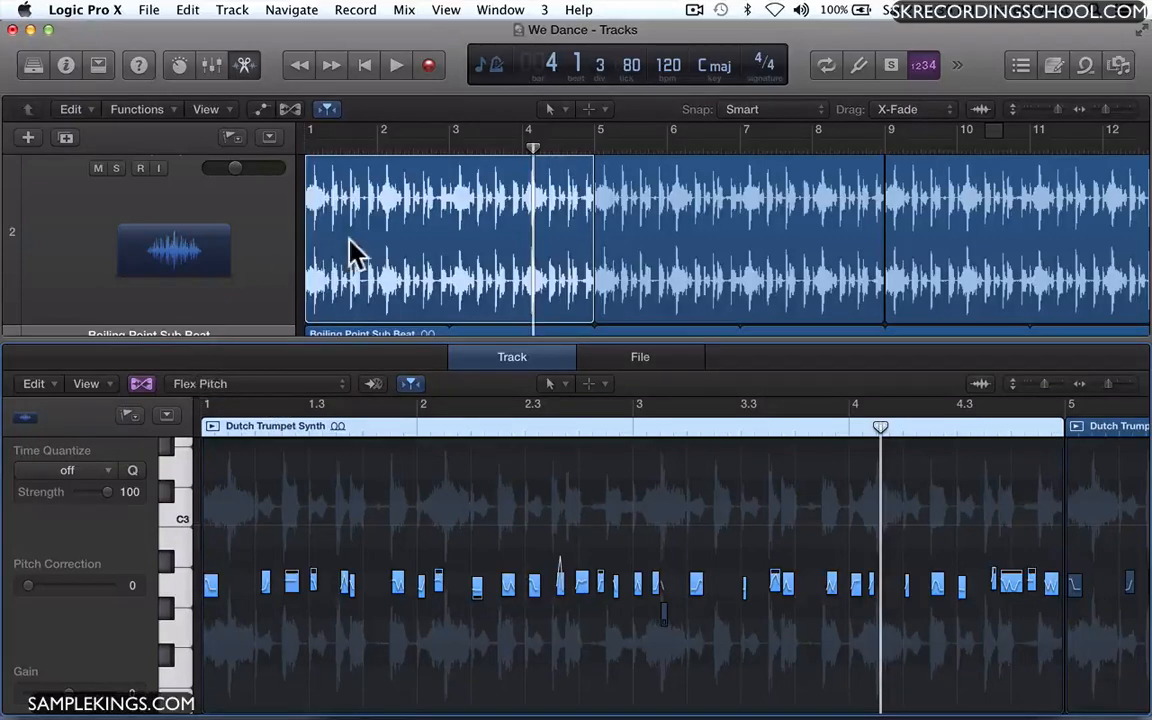
{"action": "scroll", "coordinate": [350, 255], "scroll_direction": "up", "scroll_amount": 3}
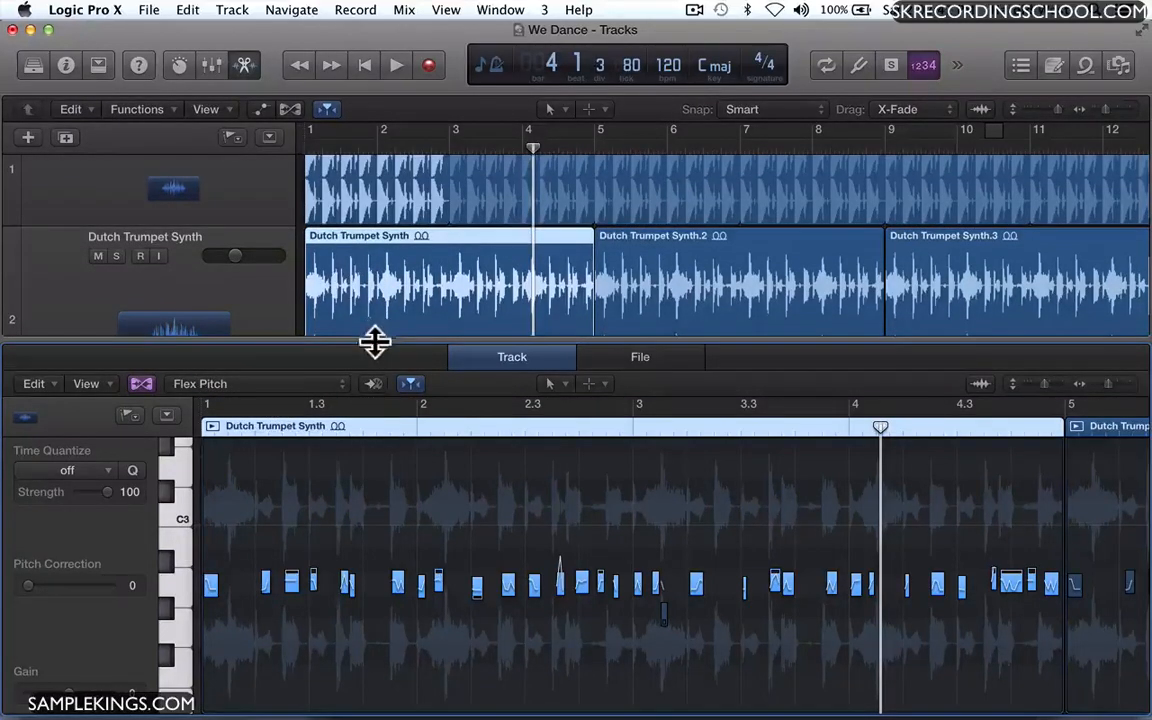
{"action": "left_click_drag", "start_coordinate": [375, 339], "coordinate": [412, 700]}
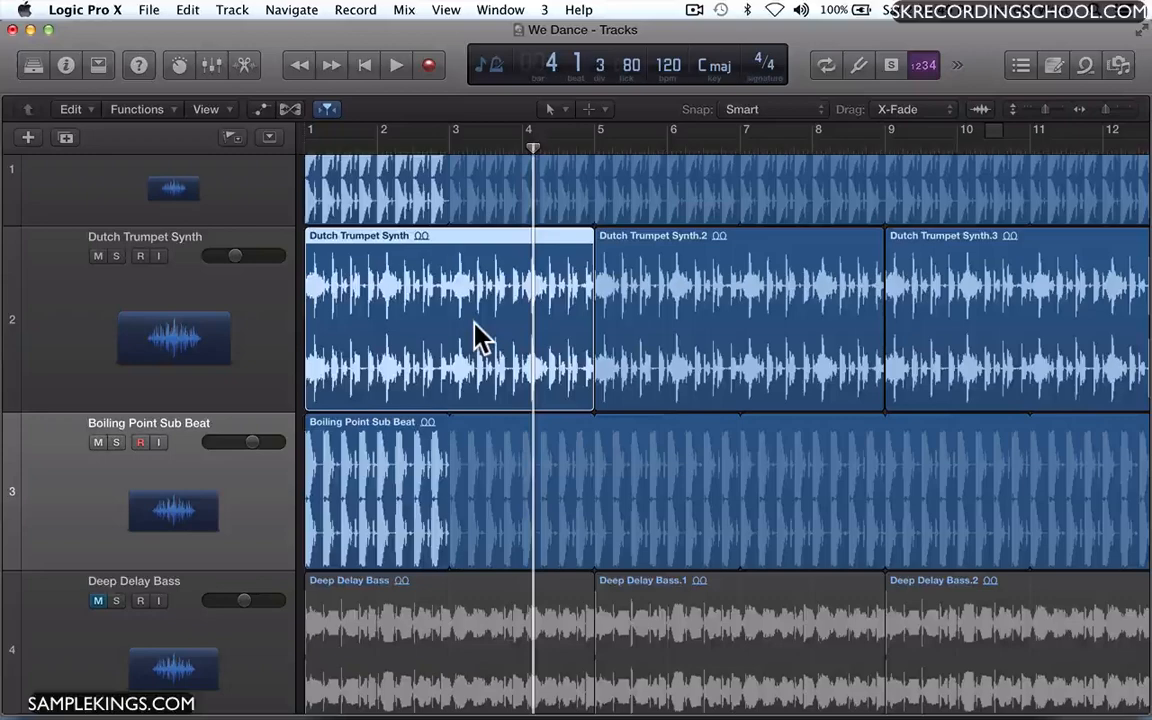
Reopen the first Dutch Trumpet Synth region in the audio track editor and set Flex Time - Slicing, suspending its Flex Pitch edits.
{"action": "scroll", "coordinate": [478, 338], "scroll_direction": "up", "scroll_amount": 3}
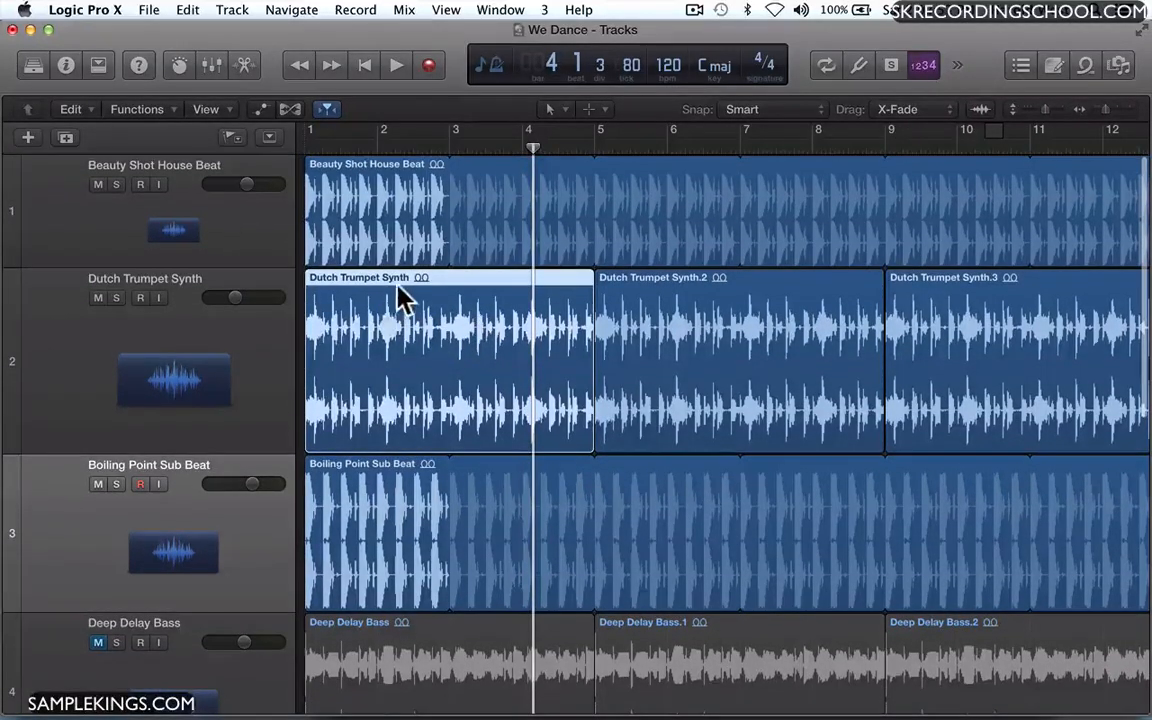
{"action": "left_click", "coordinate": [397, 281]}
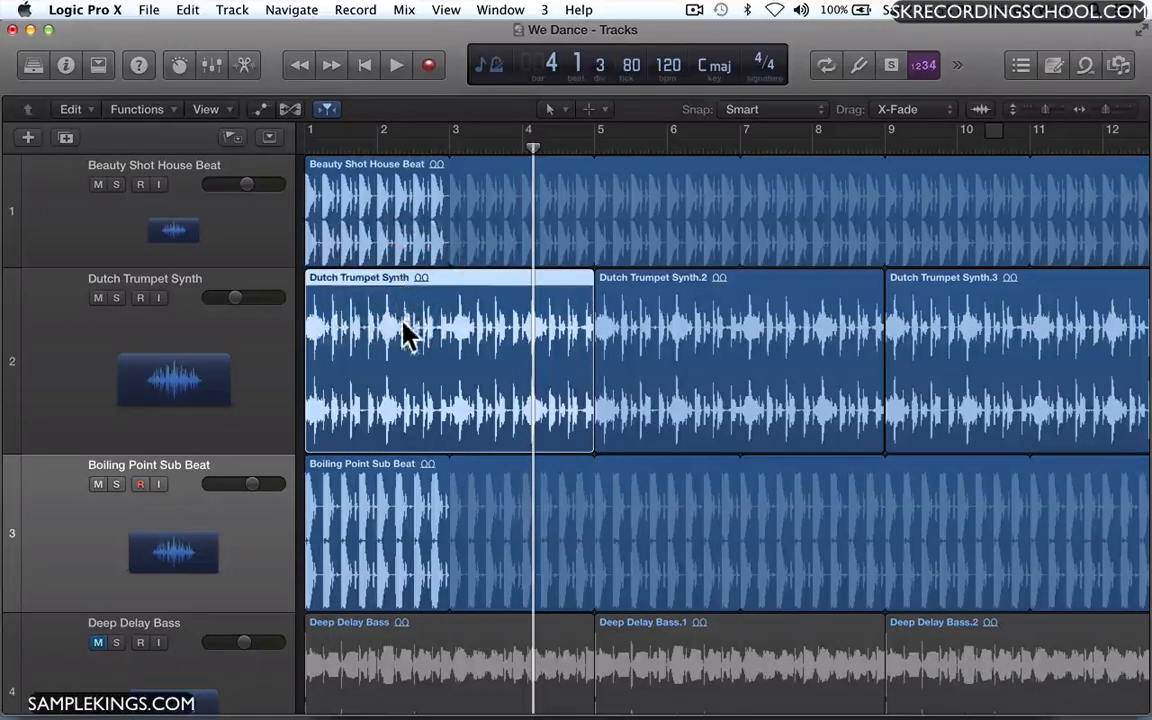
{"action": "double_click", "coordinate": [402, 328]}
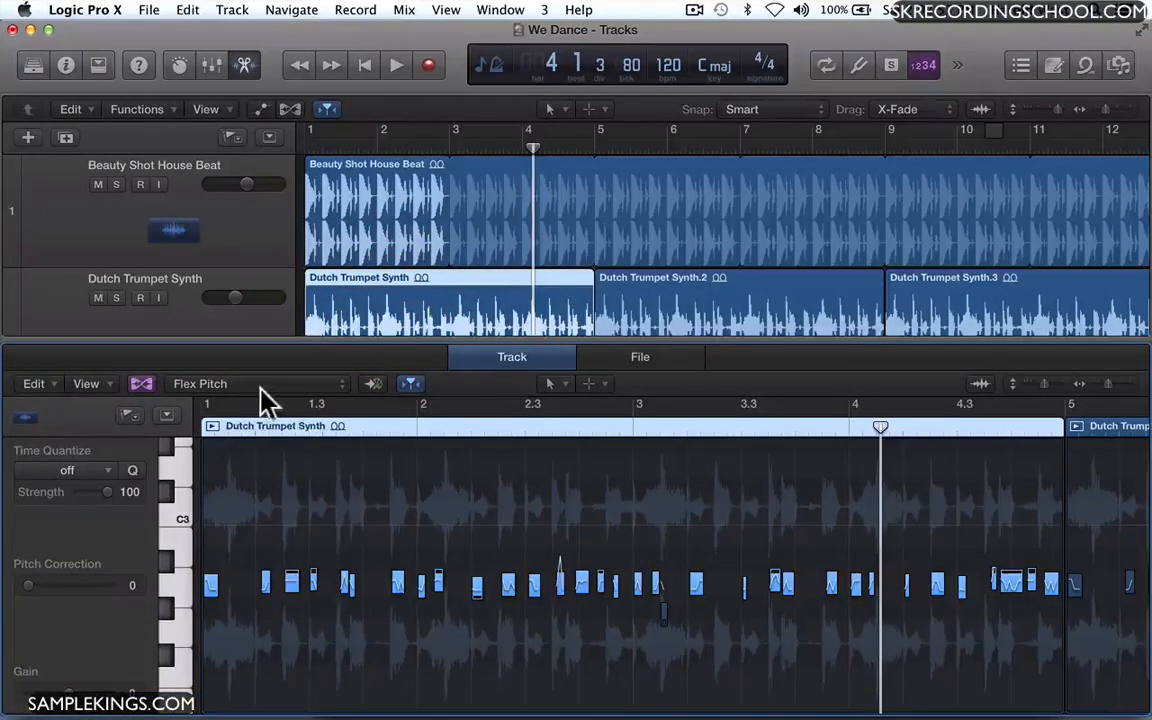
{"action": "left_click", "coordinate": [270, 386]}
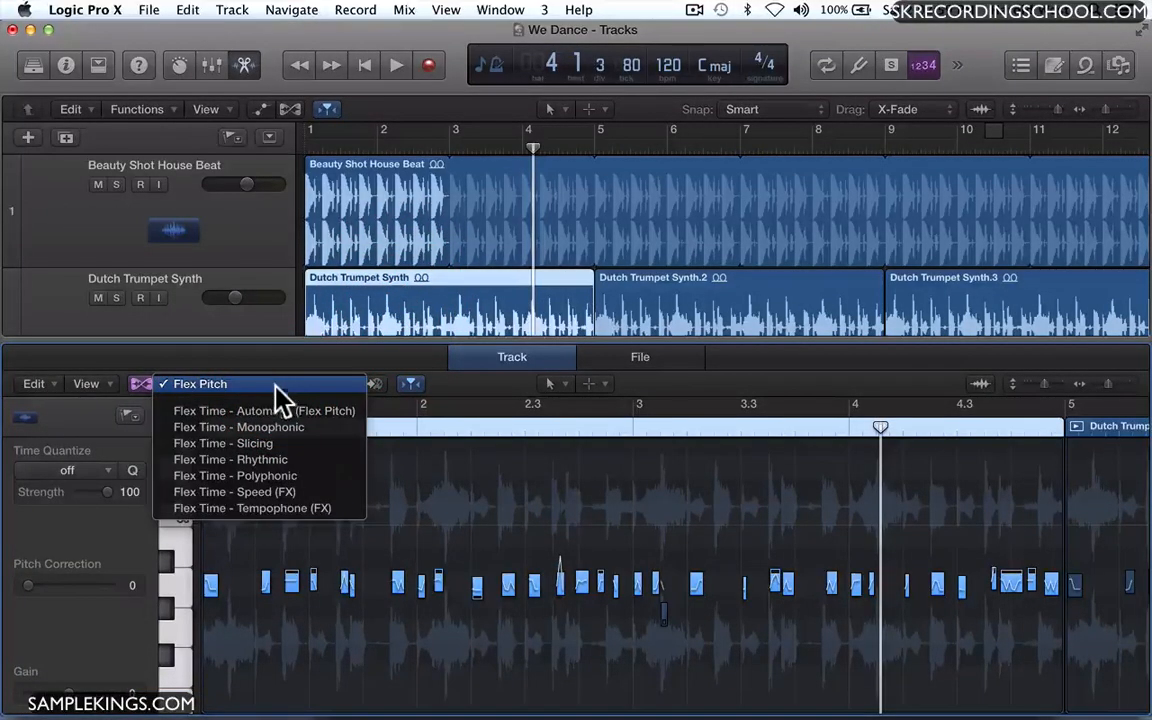
{"action": "left_click", "coordinate": [283, 412]}
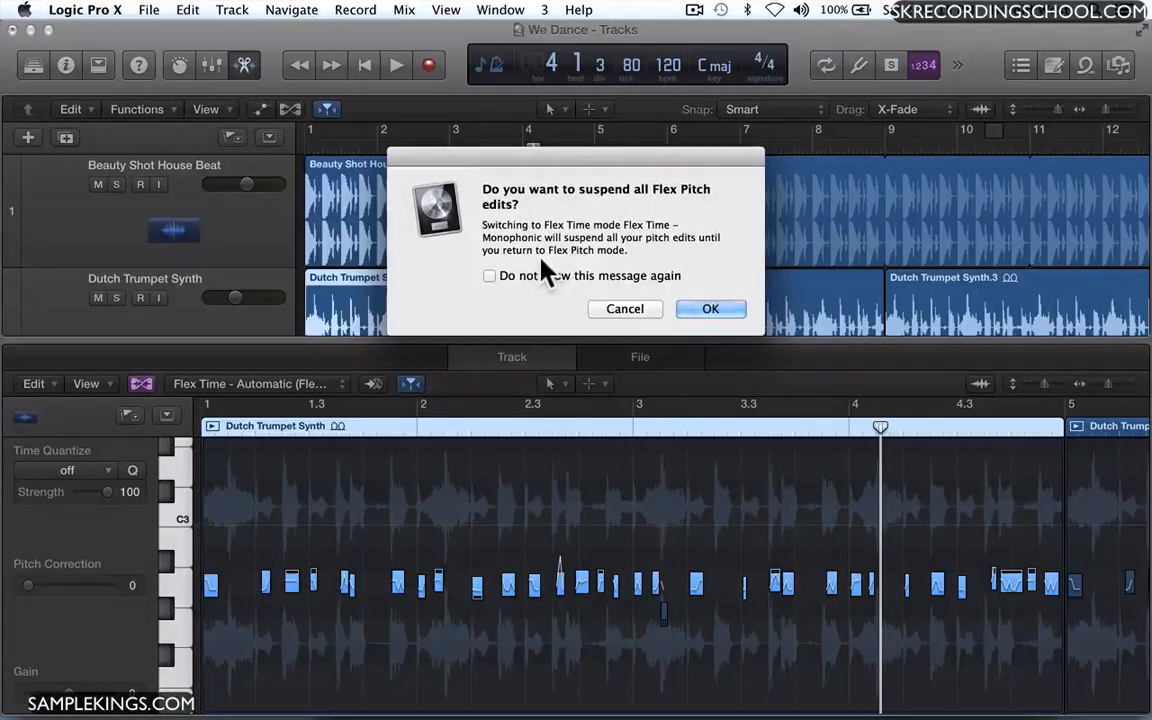
{"action": "left_click", "coordinate": [700, 310]}
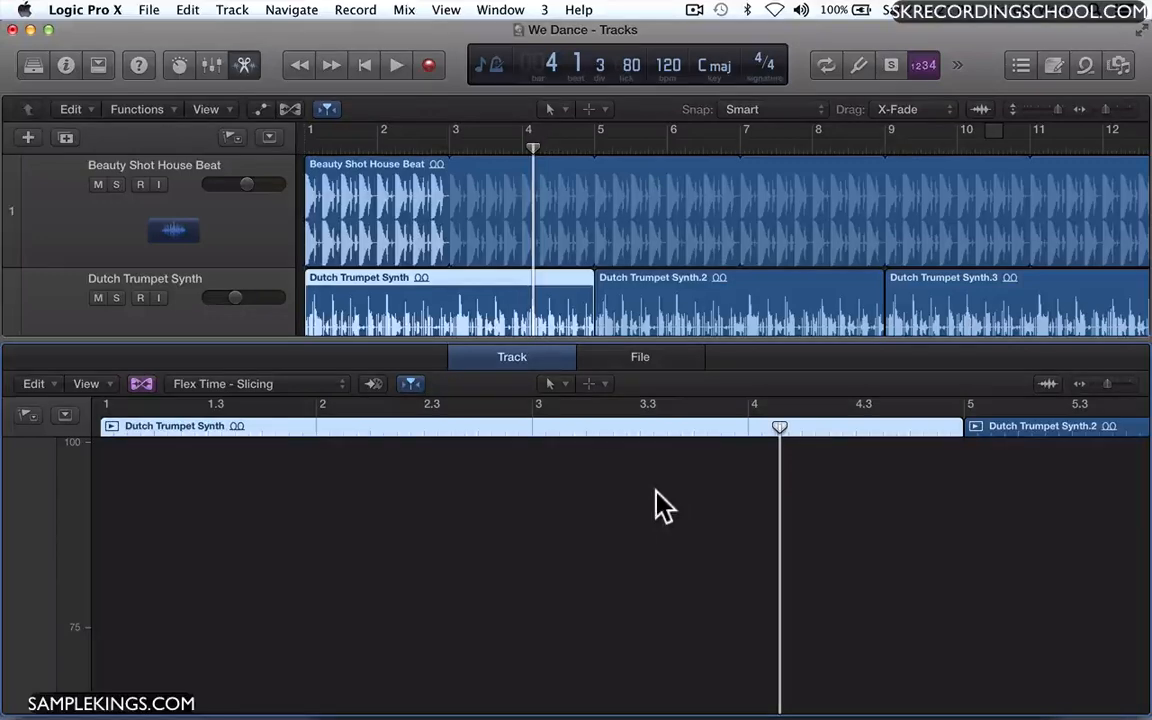
Play the project from the start with the Dutch Trumpet Synth track in Slicing mode.
{"action": "key", "text": "Return"}
{"action": "key", "text": "space"}
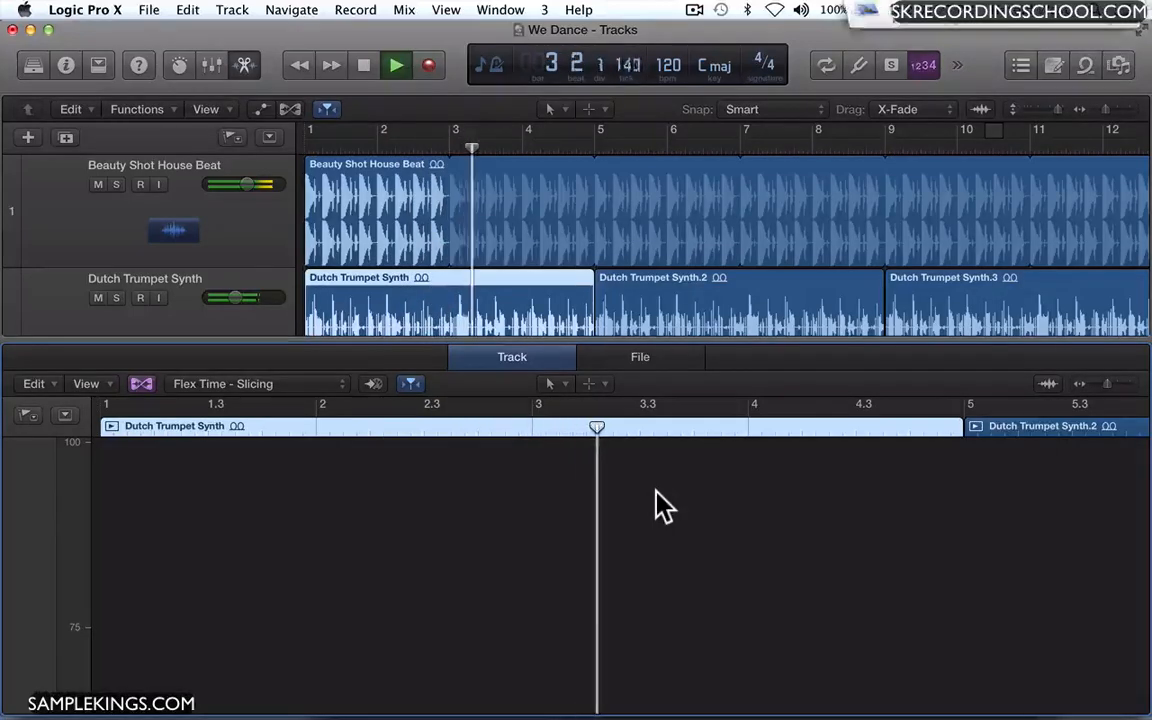
{"action": "scroll", "coordinate": [650, 496], "scroll_direction": "down", "scroll_amount": 7}
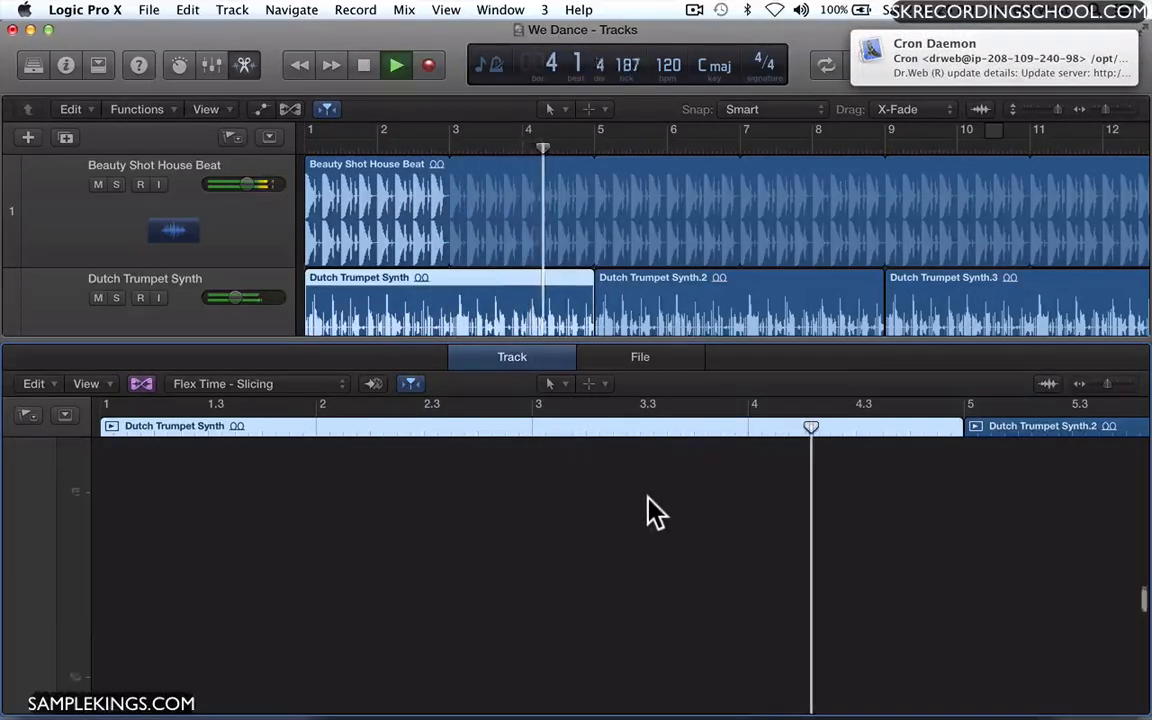
Unmute the Hoover Bass track and play the project from the start with it.
{"action": "scroll", "coordinate": [715, 226], "scroll_direction": "down", "scroll_amount": 5}
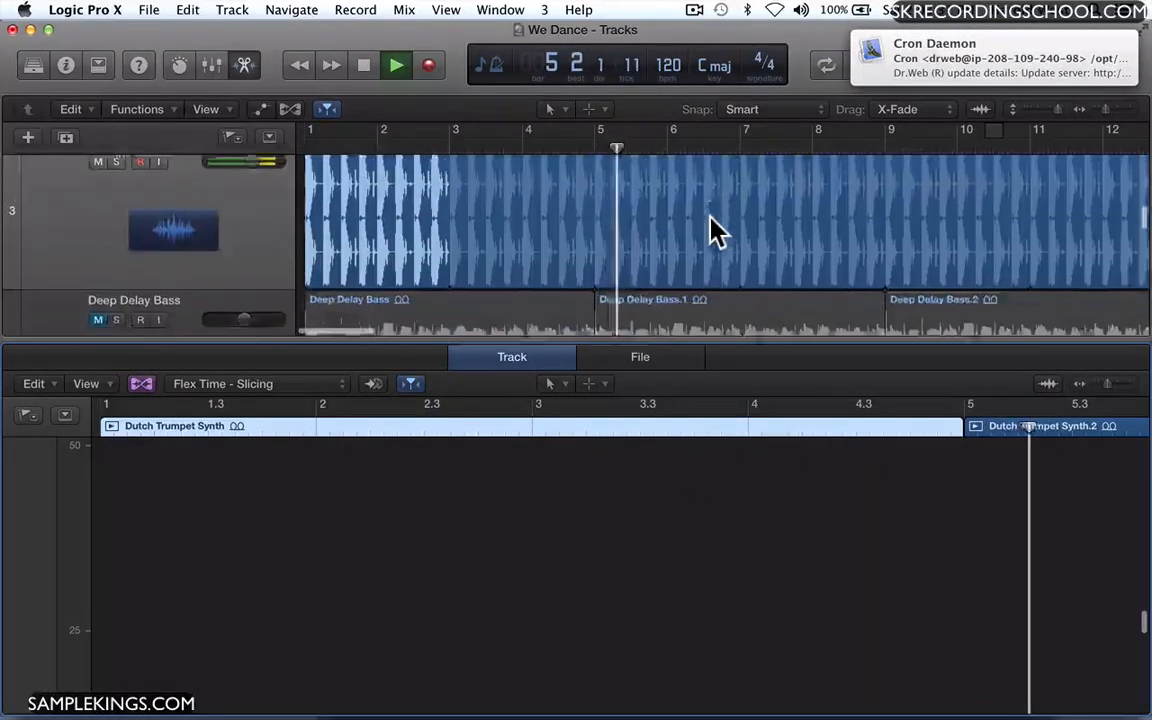
{"action": "scroll", "coordinate": [715, 226], "scroll_direction": "down", "scroll_amount": 3}
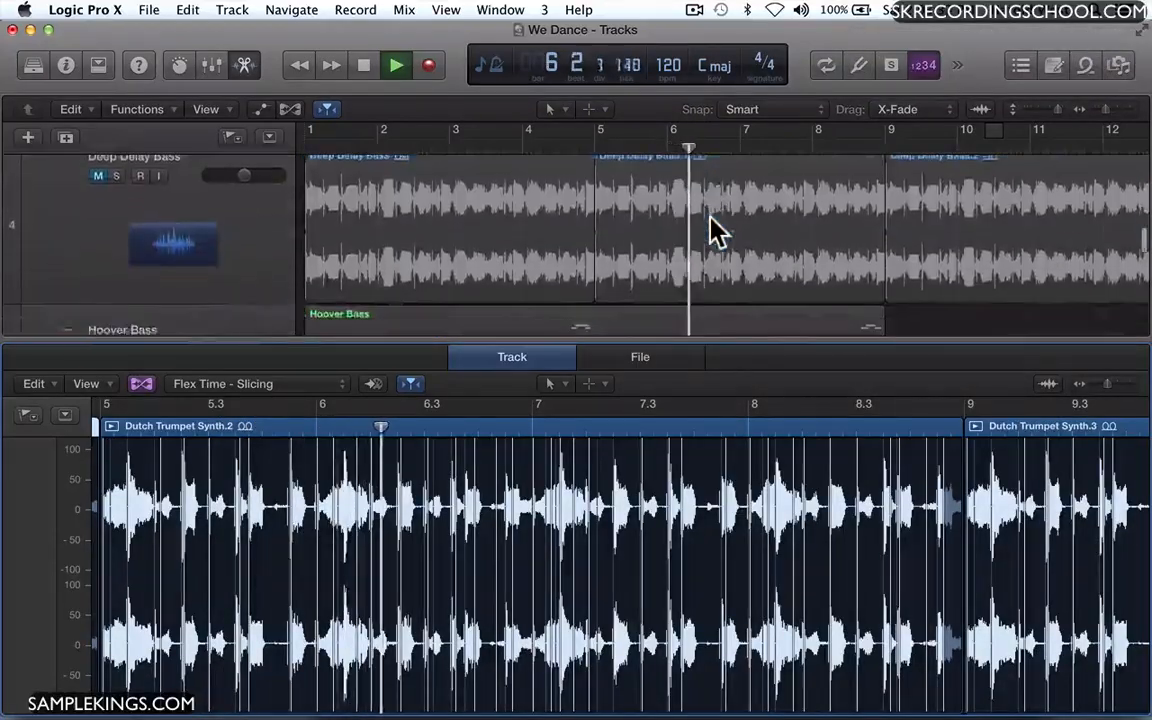
{"action": "scroll", "coordinate": [715, 232], "scroll_direction": "up", "scroll_amount": 1}
{"action": "scroll", "coordinate": [715, 232], "scroll_direction": "down", "scroll_amount": 5}
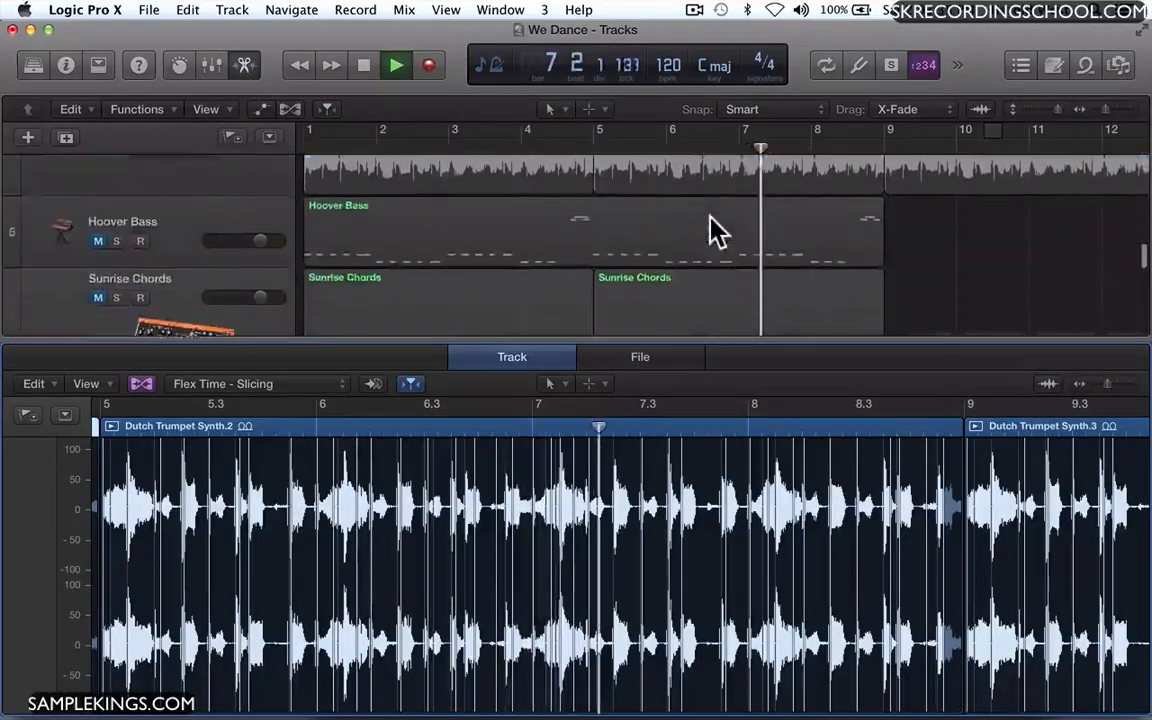
{"action": "scroll", "coordinate": [705, 228], "scroll_direction": "up", "scroll_amount": 3}
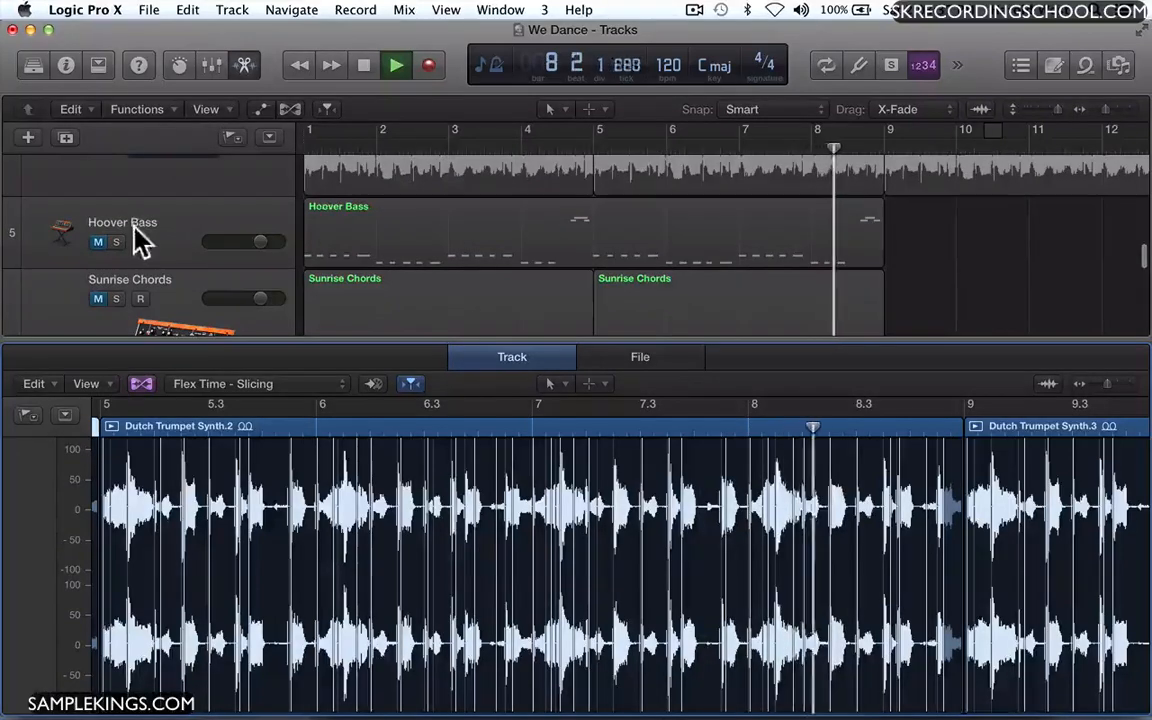
{"action": "left_click", "coordinate": [98, 243]}
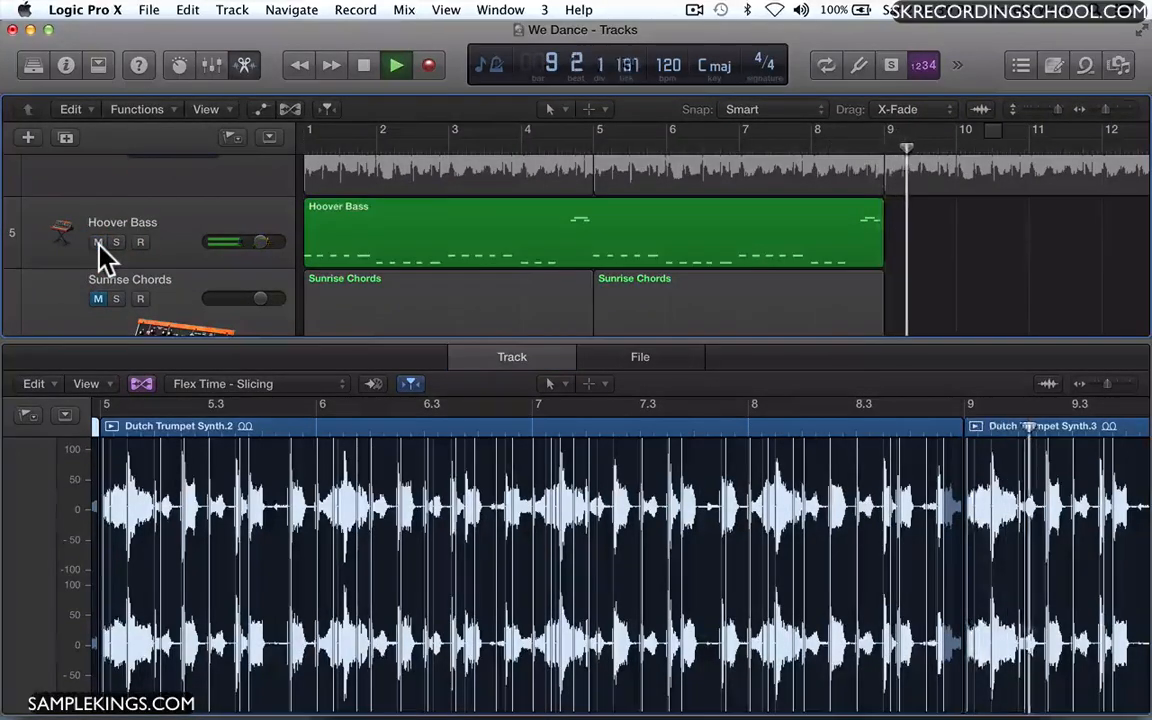
{"action": "key", "text": "Return"}
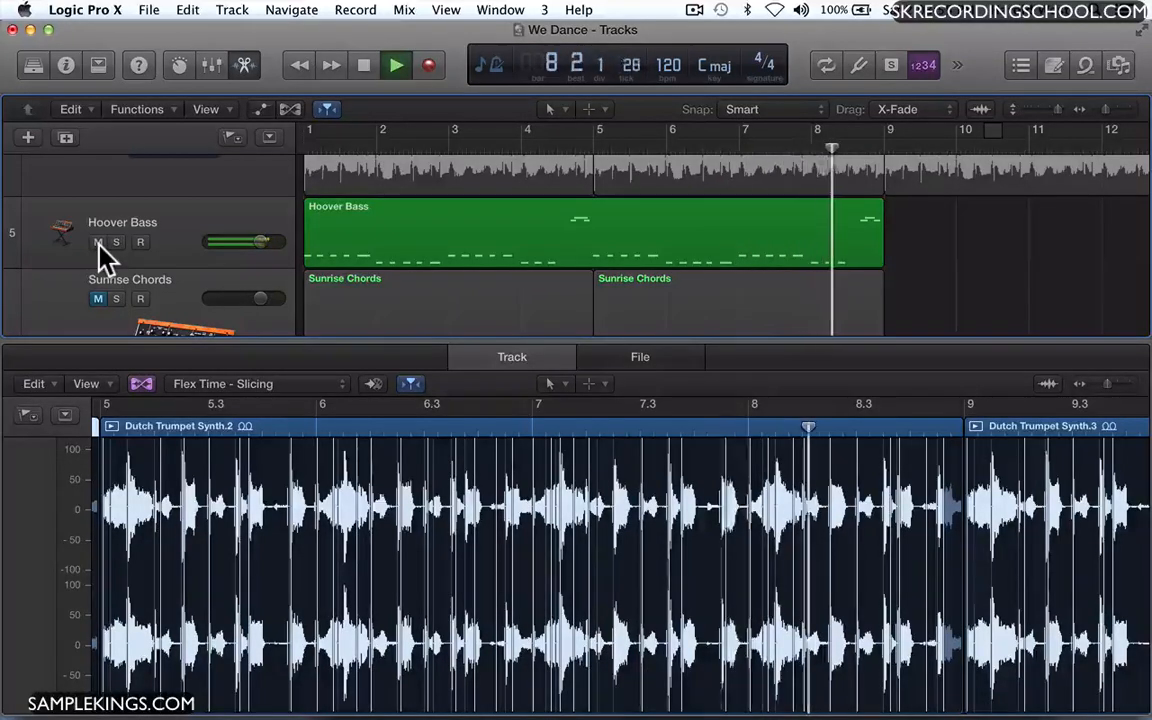
{"action": "key", "text": "space"}
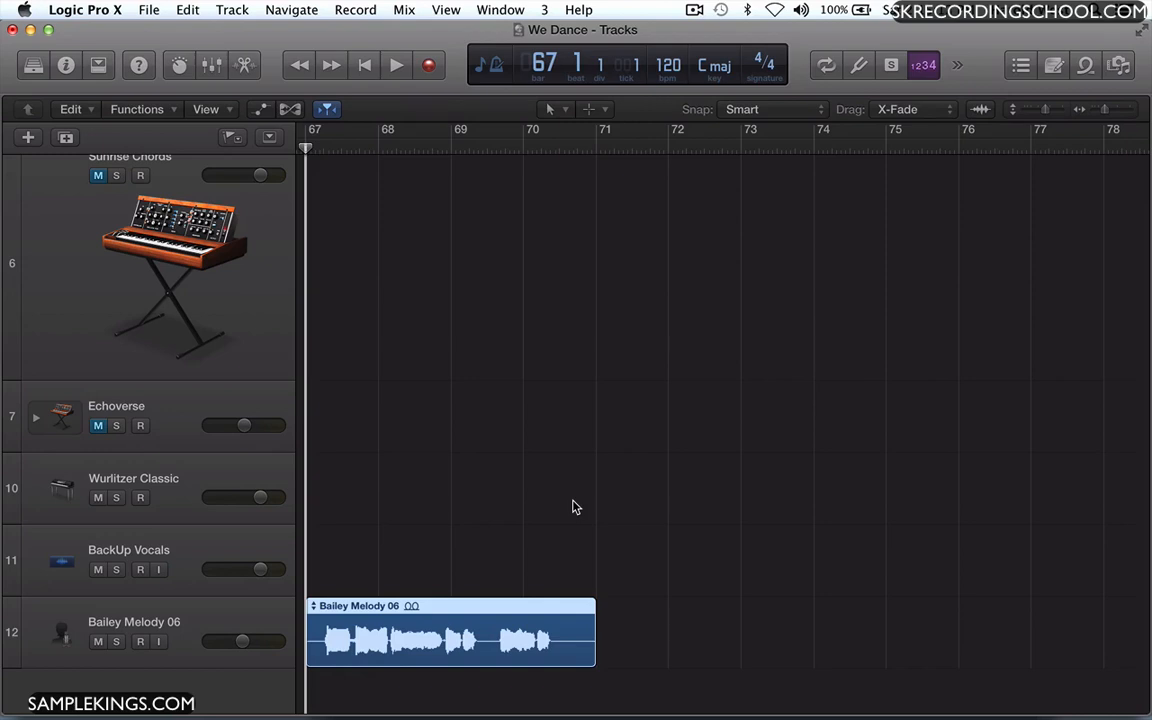
Play the Bailey Melody 06 region from bar 67 and open it in the audio track editor.
{"action": "key", "text": "space"}
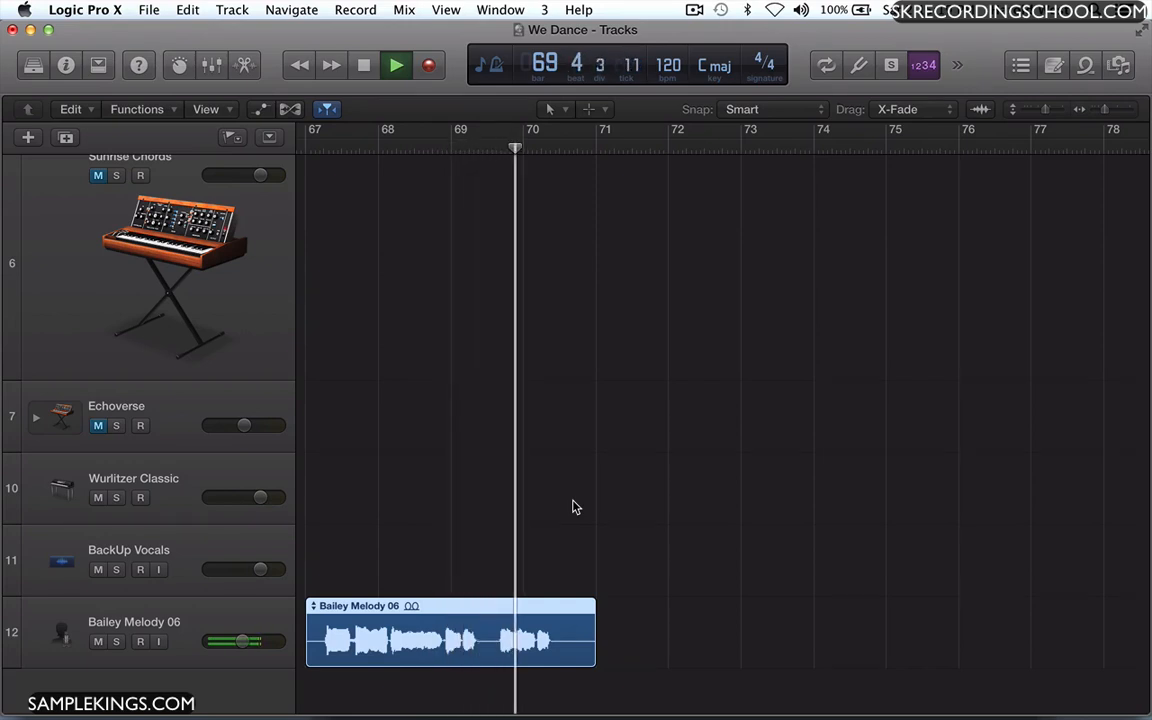
{"action": "key", "text": "space"}
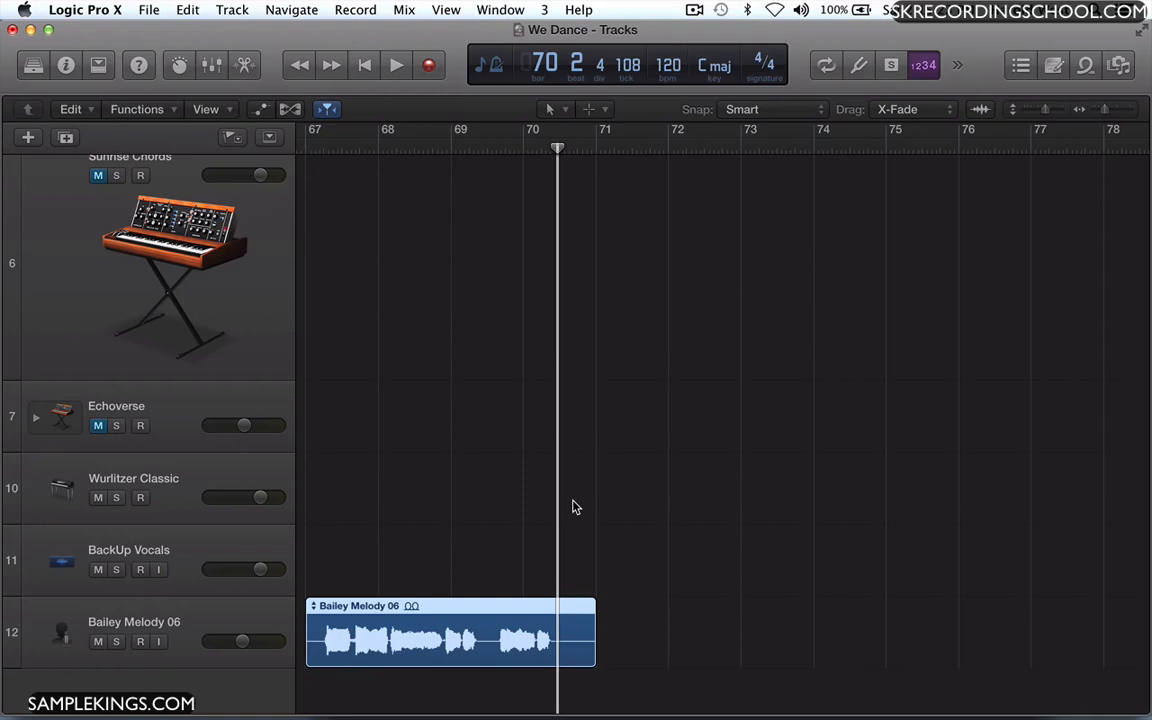
{"action": "double_click", "coordinate": [376, 634]}
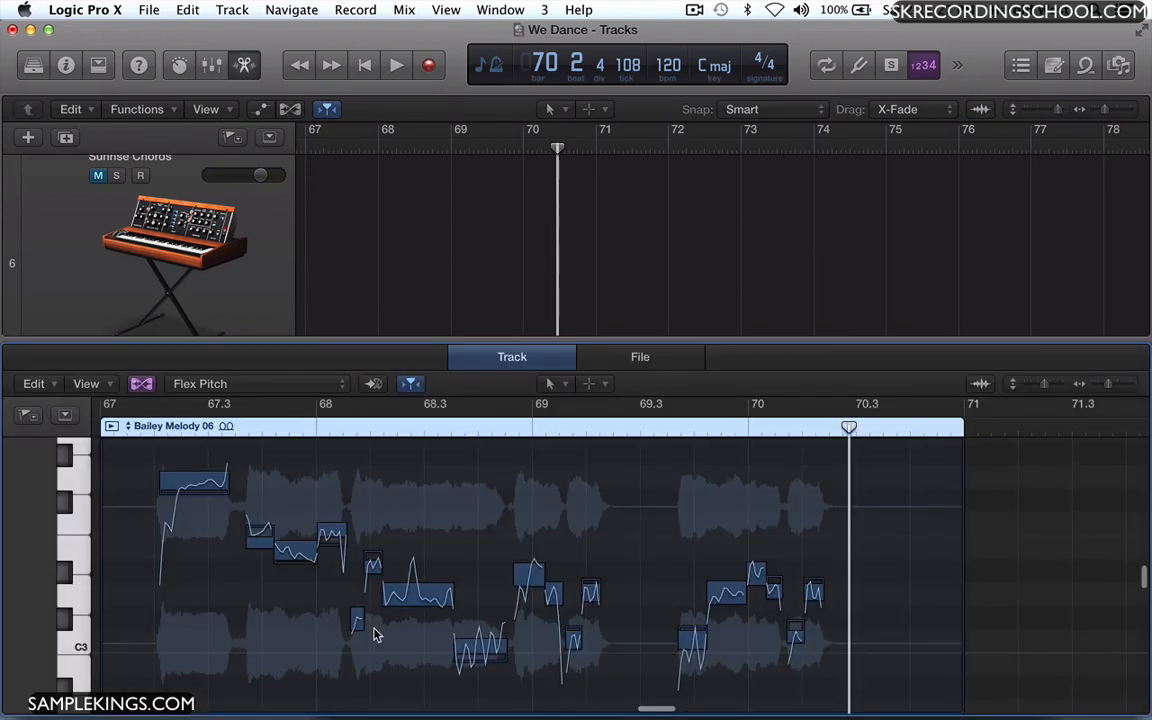
Toggle Flex off and back on for the Bailey Melody 06 region and review the flex modes, keeping Flex Pitch.
{"action": "left_click", "coordinate": [141, 385]}
{"action": "left_click", "coordinate": [141, 385]}
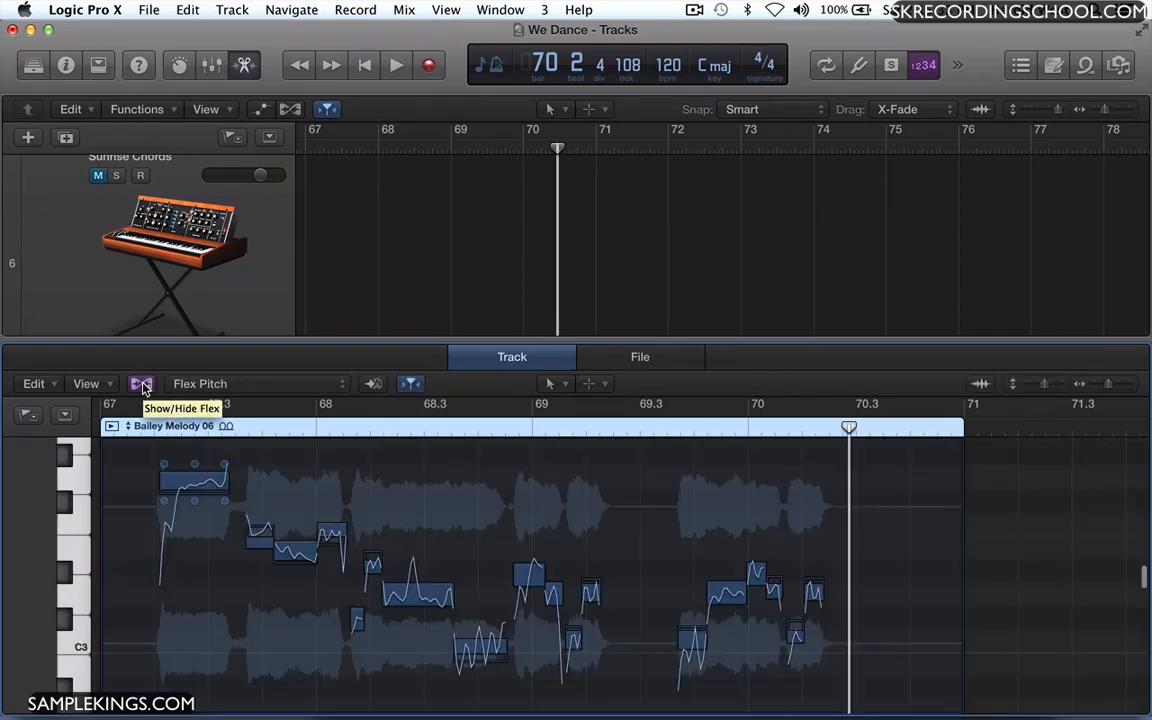
{"action": "left_click", "coordinate": [251, 389]}
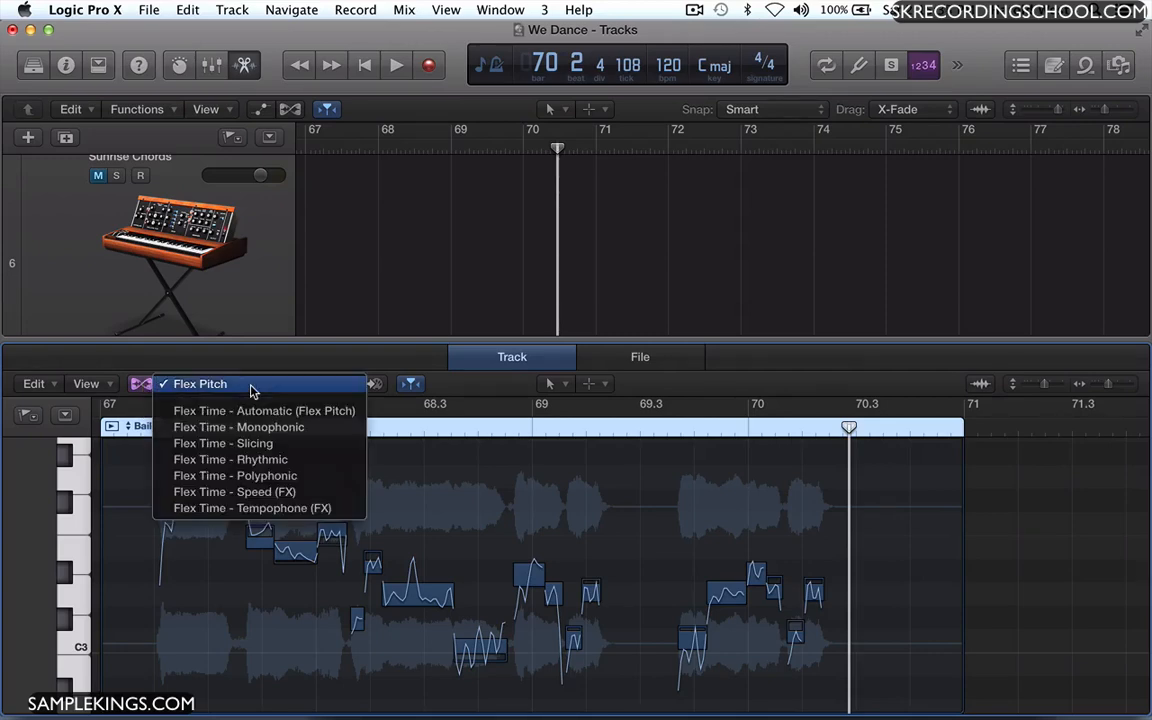
{"action": "left_click", "coordinate": [251, 391]}
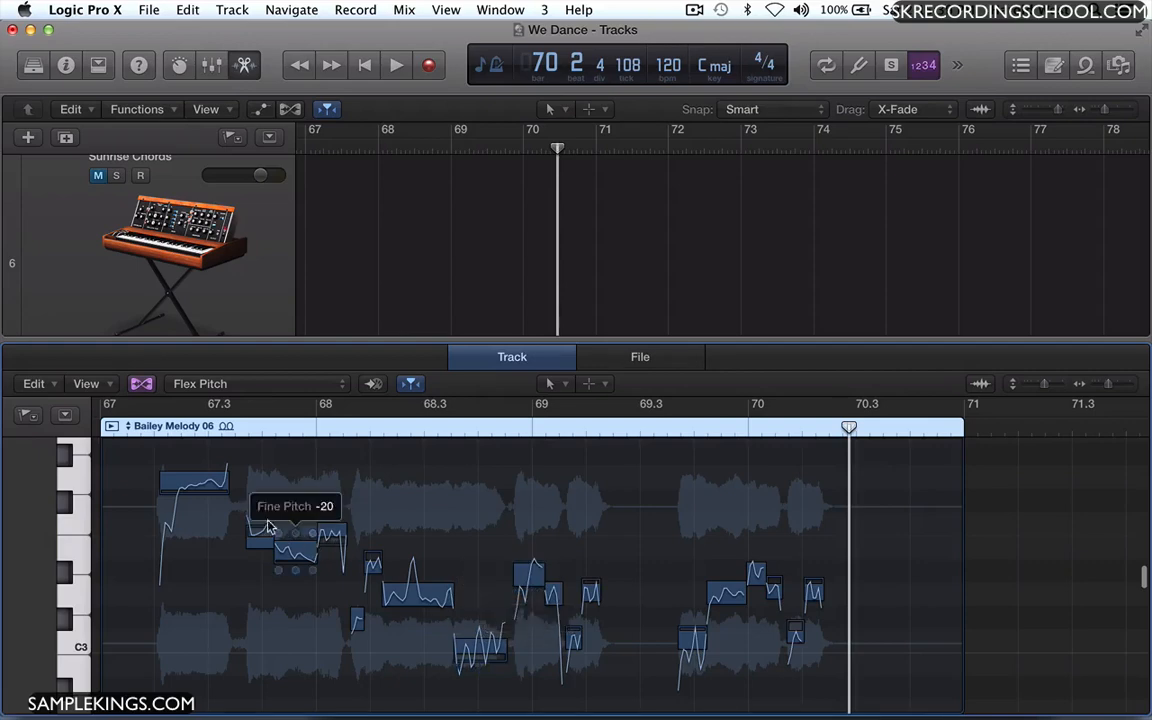
{"action": "mouse_move", "coordinate": [258, 533]}
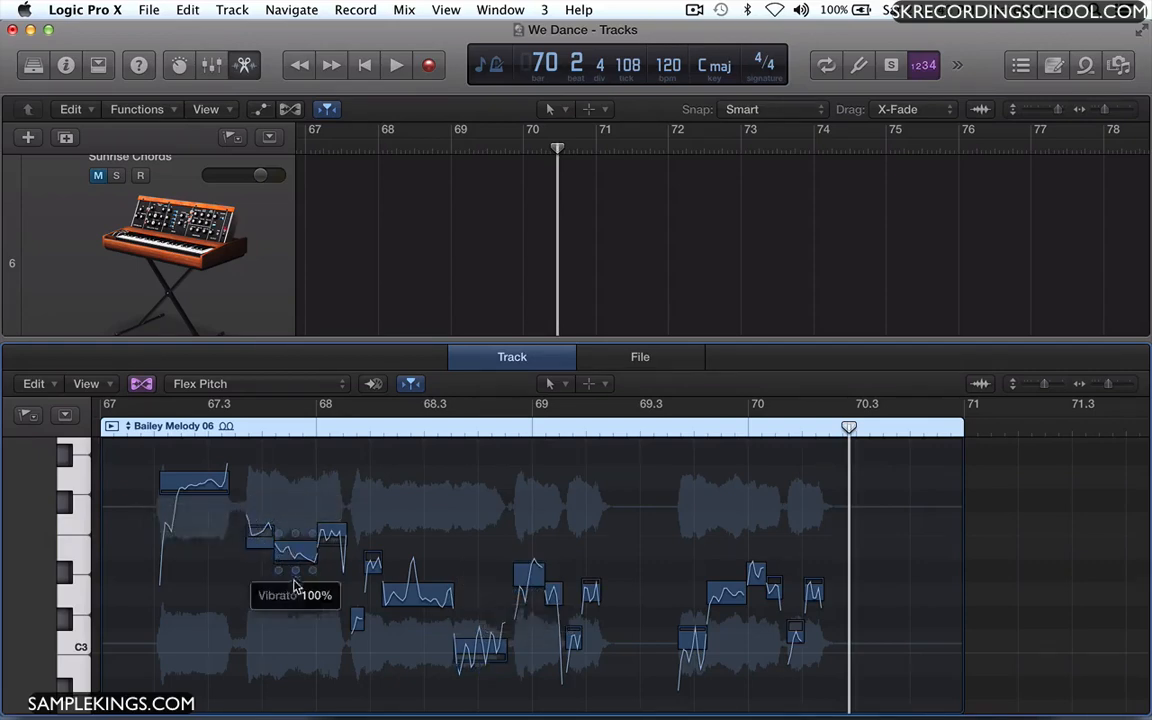
Select all Bailey Melody 06 notes of one pitch after another from the piano keyboard, ending with C#3.
{"action": "left_click", "coordinate": [80, 477]}
{"action": "left_click", "coordinate": [77, 523]}
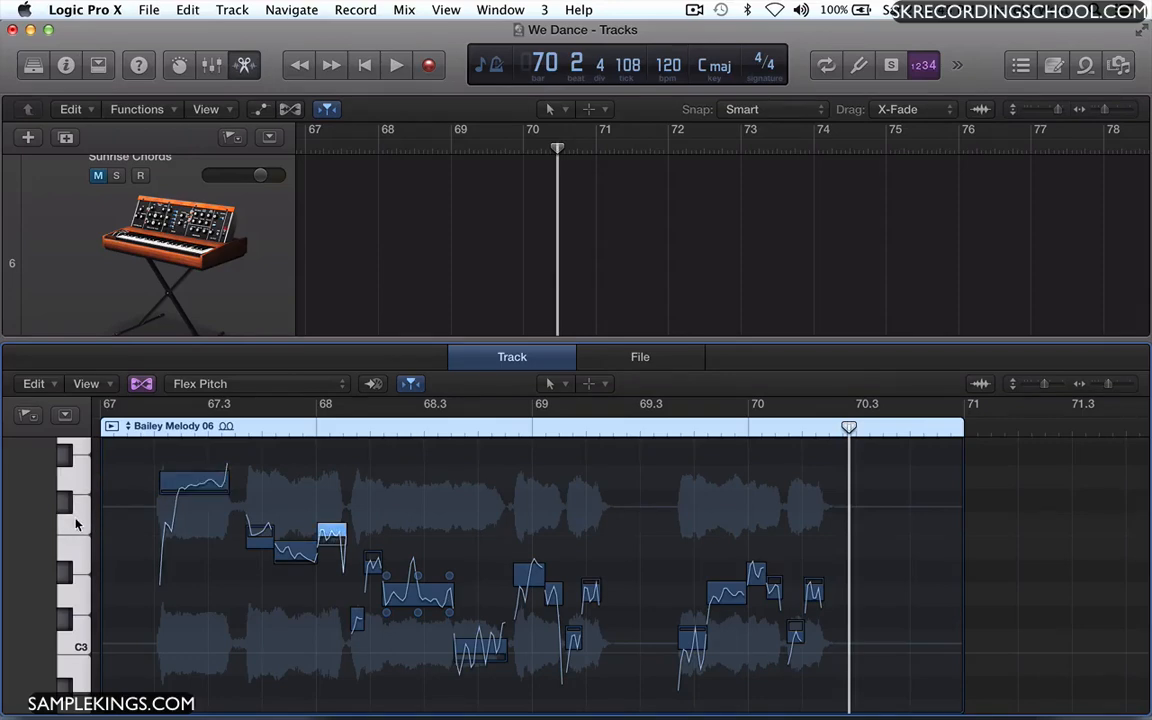
{"action": "left_click", "coordinate": [76, 555]}
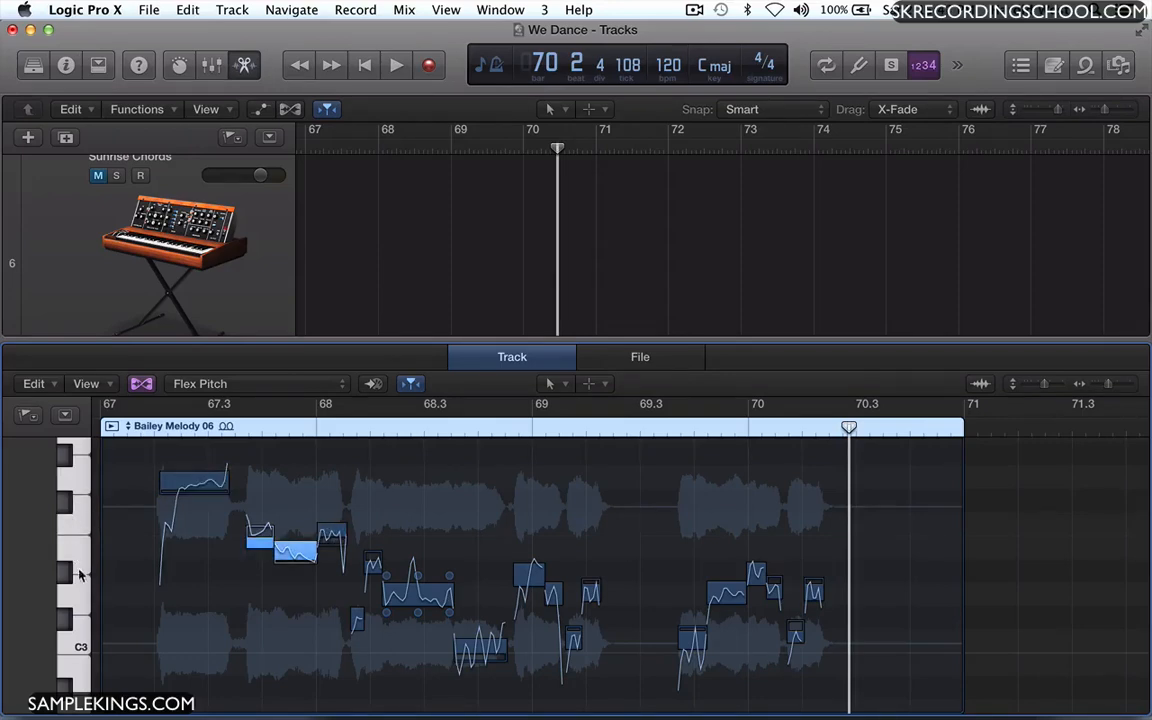
{"action": "left_click", "coordinate": [78, 595]}
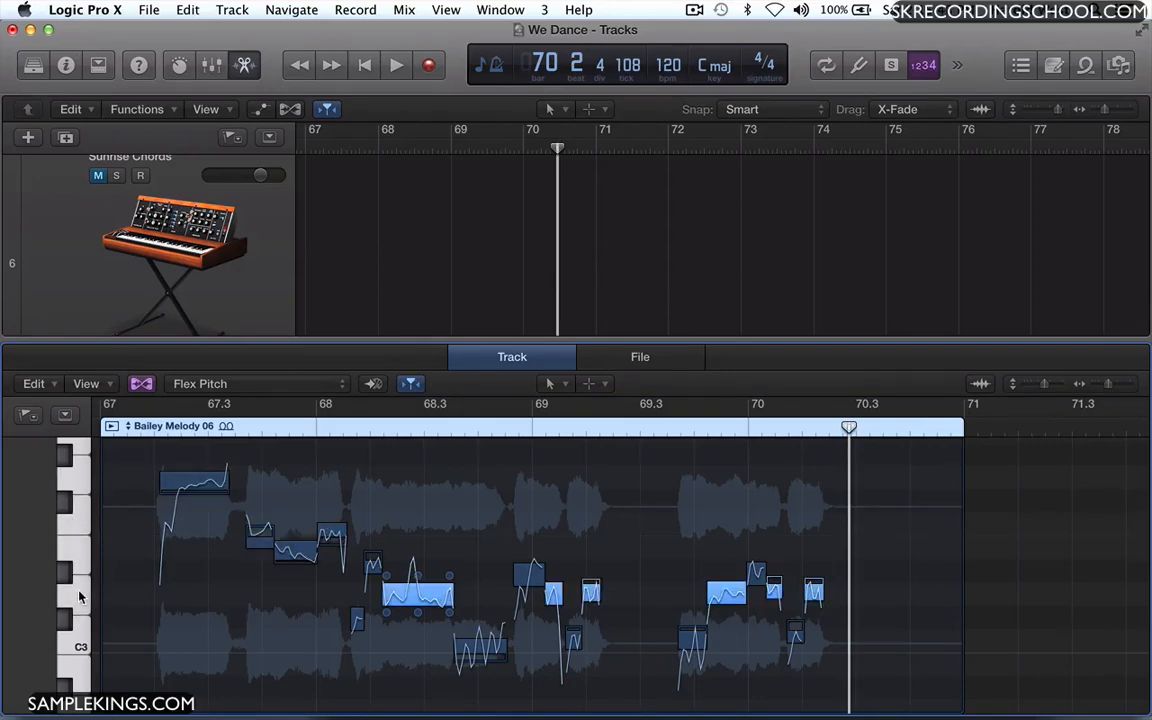
{"action": "left_click", "coordinate": [83, 641]}
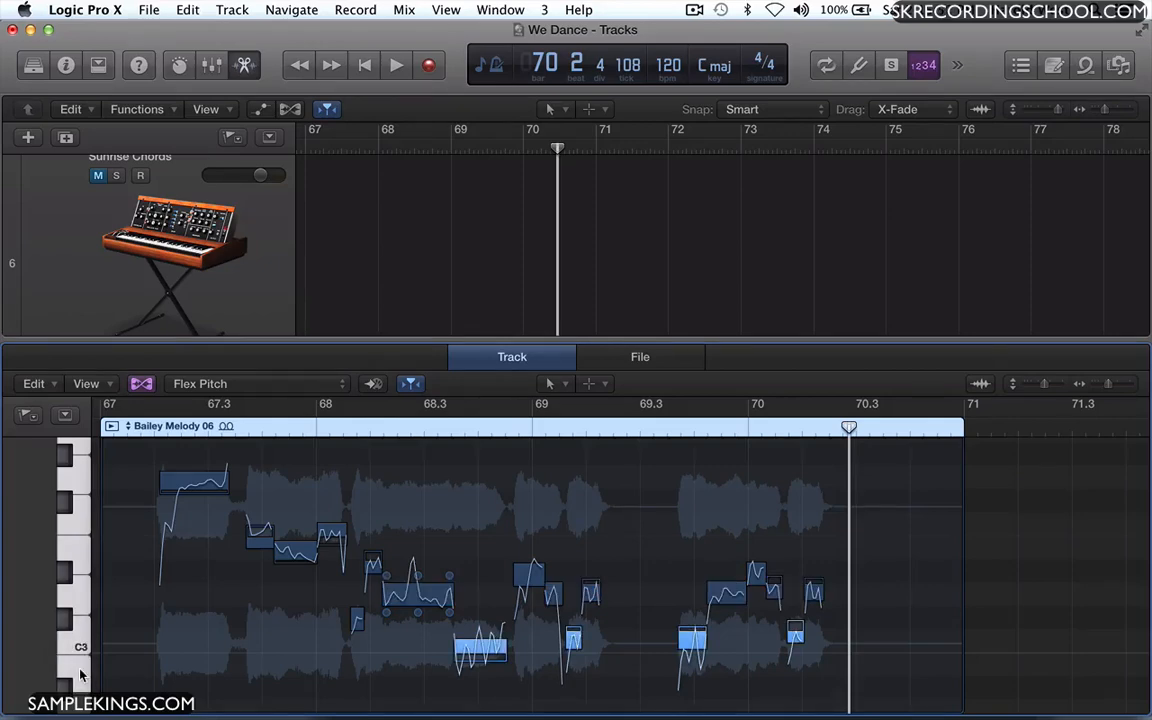
{"action": "left_click", "coordinate": [86, 599]}
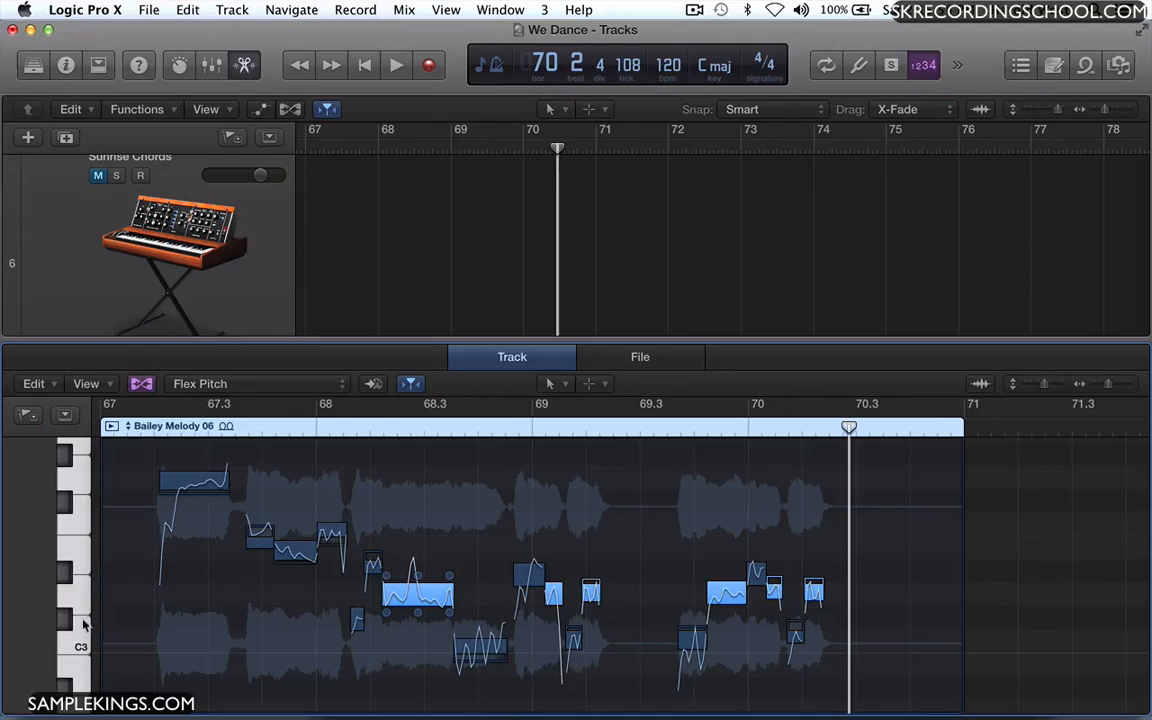
{"action": "left_click", "coordinate": [62, 623]}
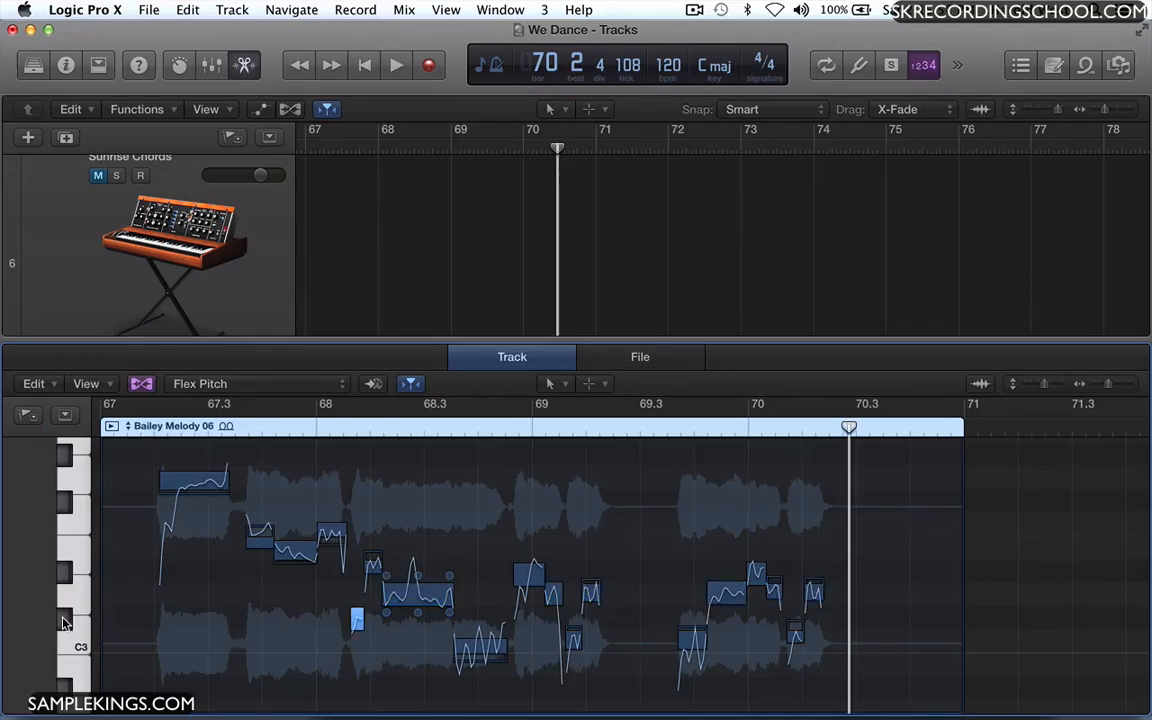
{"action": "mouse_move", "coordinate": [350, 612]}
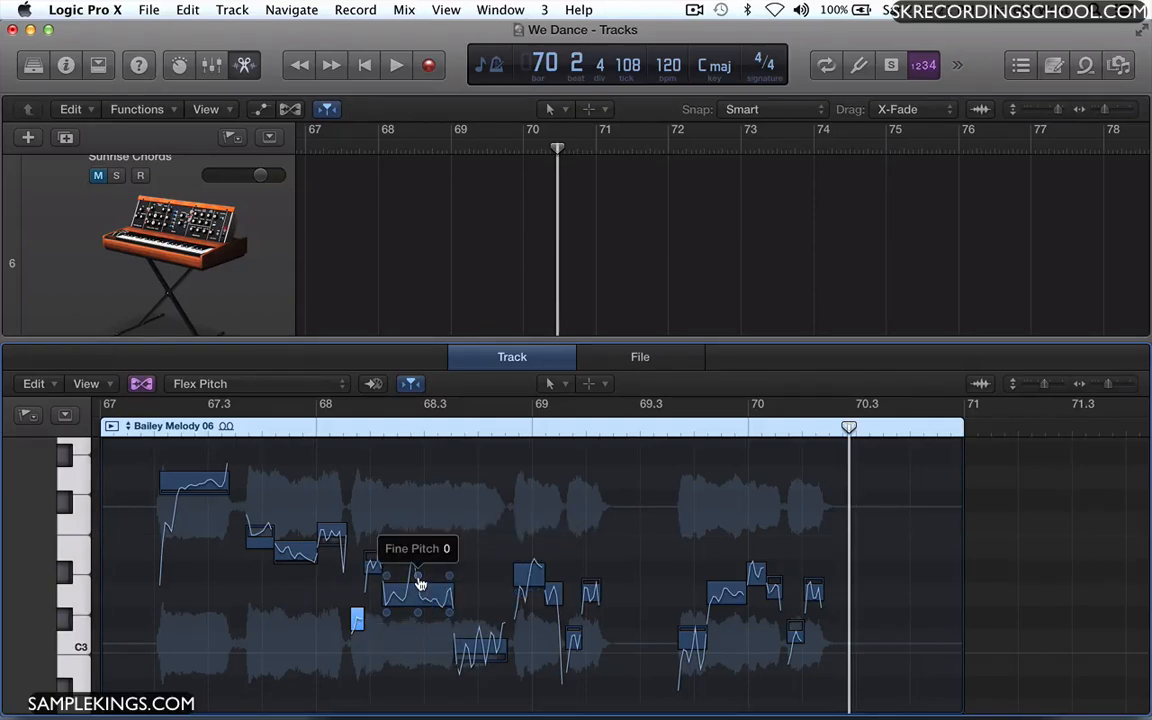
Try the gain control on the first note in bar 67 and set its starting pitch drift to about 2.06.
{"action": "left_click", "coordinate": [165, 505]}
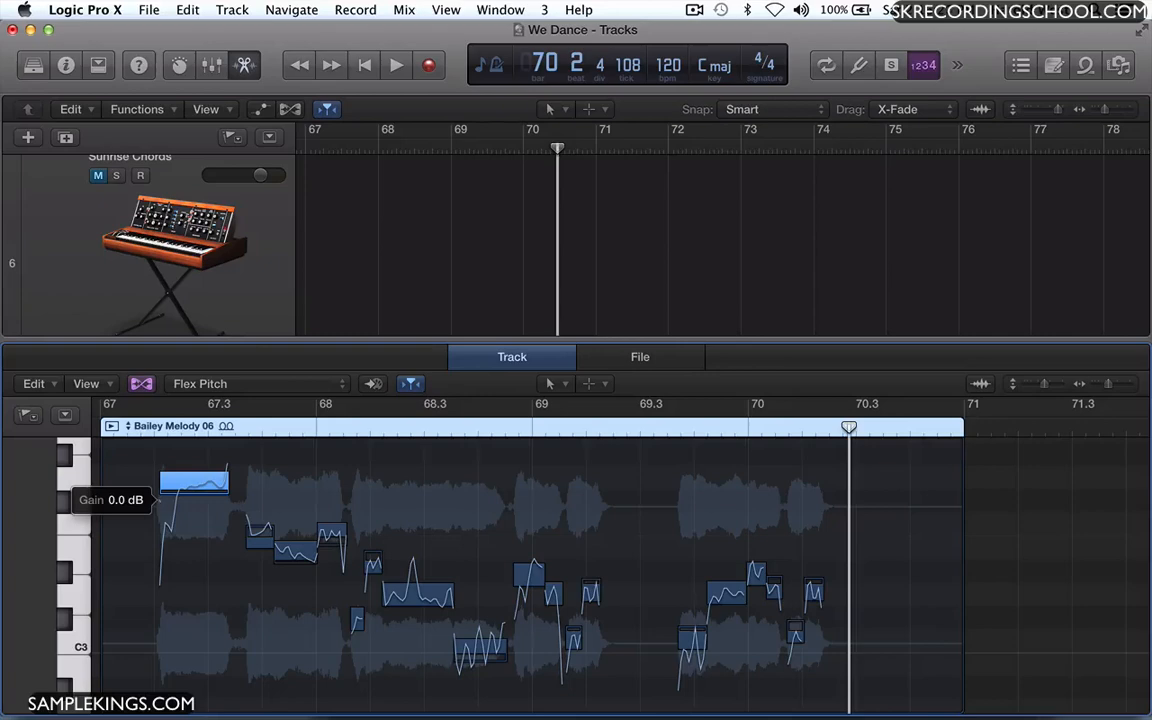
{"action": "left_click_drag", "start_coordinate": [165, 505], "coordinate": [165, 507]}
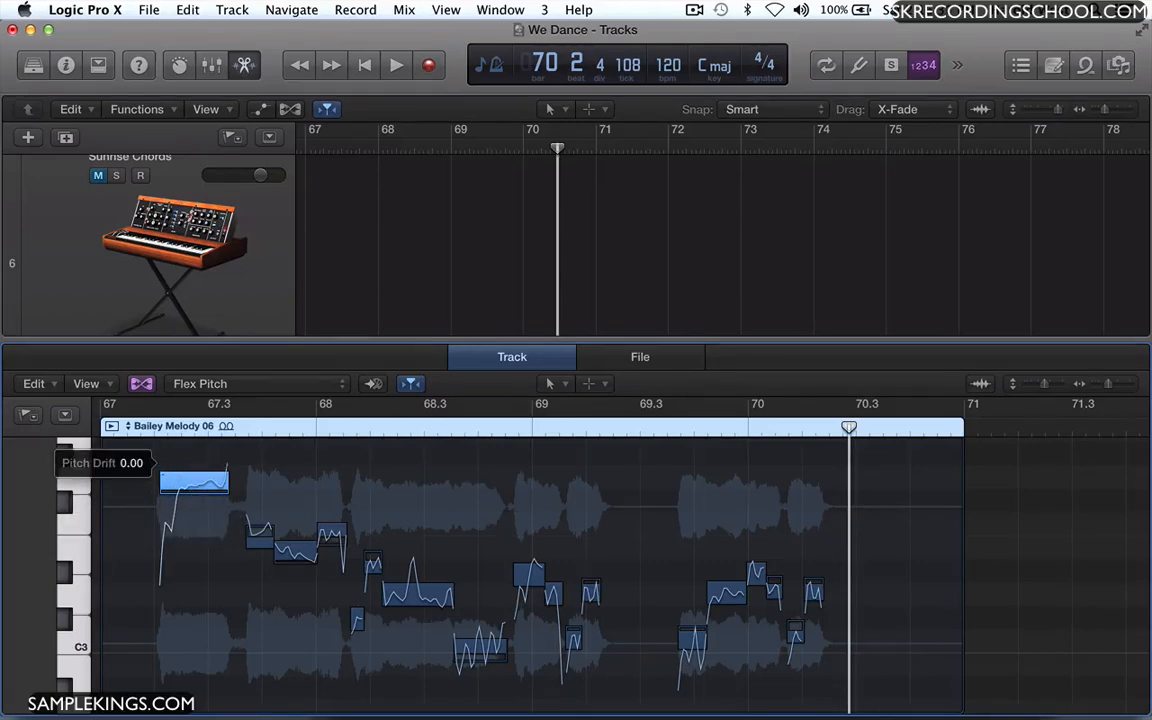
{"action": "left_click_drag", "start_coordinate": [165, 464], "coordinate": [169, 492]}
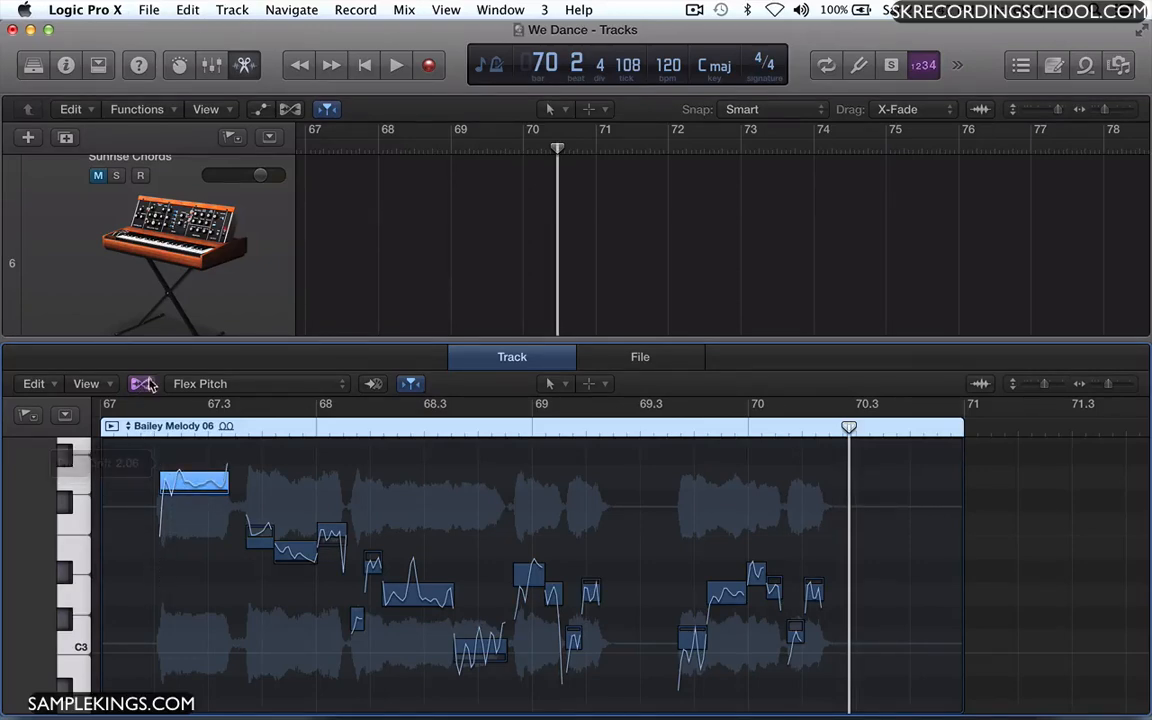
{"action": "double_click", "coordinate": [164, 465]}
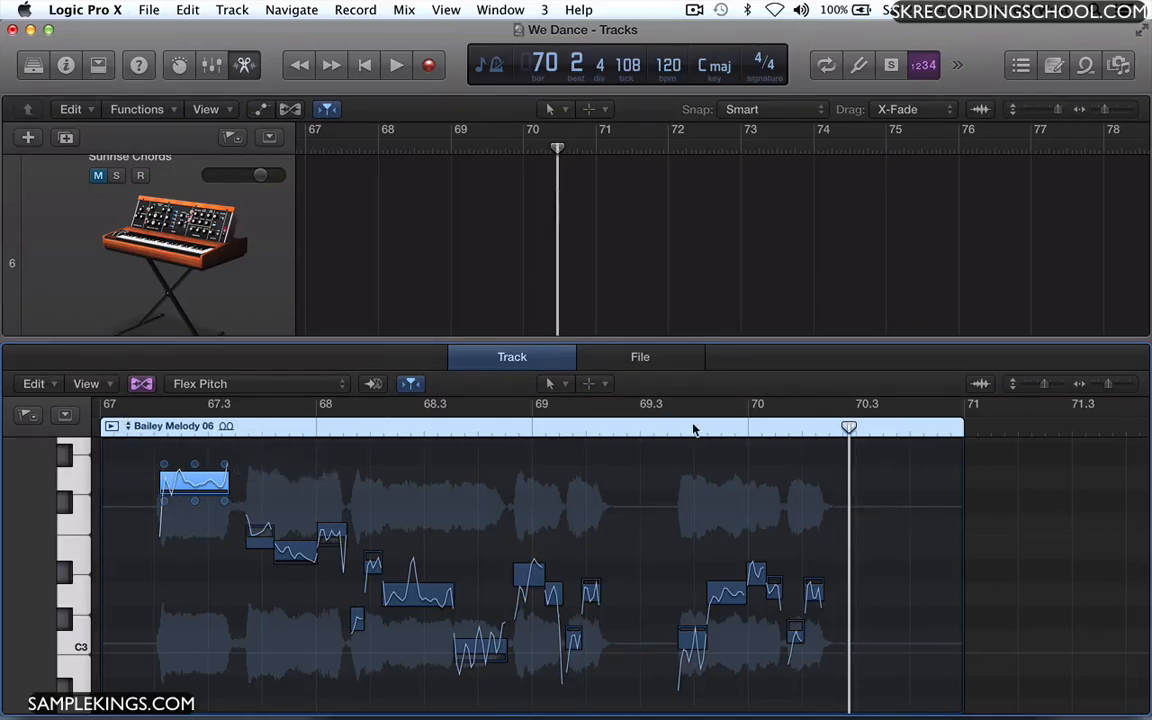
Play the Bailey Melody 06 region from the beginning of bar 67 to hear its first note.
{"action": "left_click", "coordinate": [221, 430]}
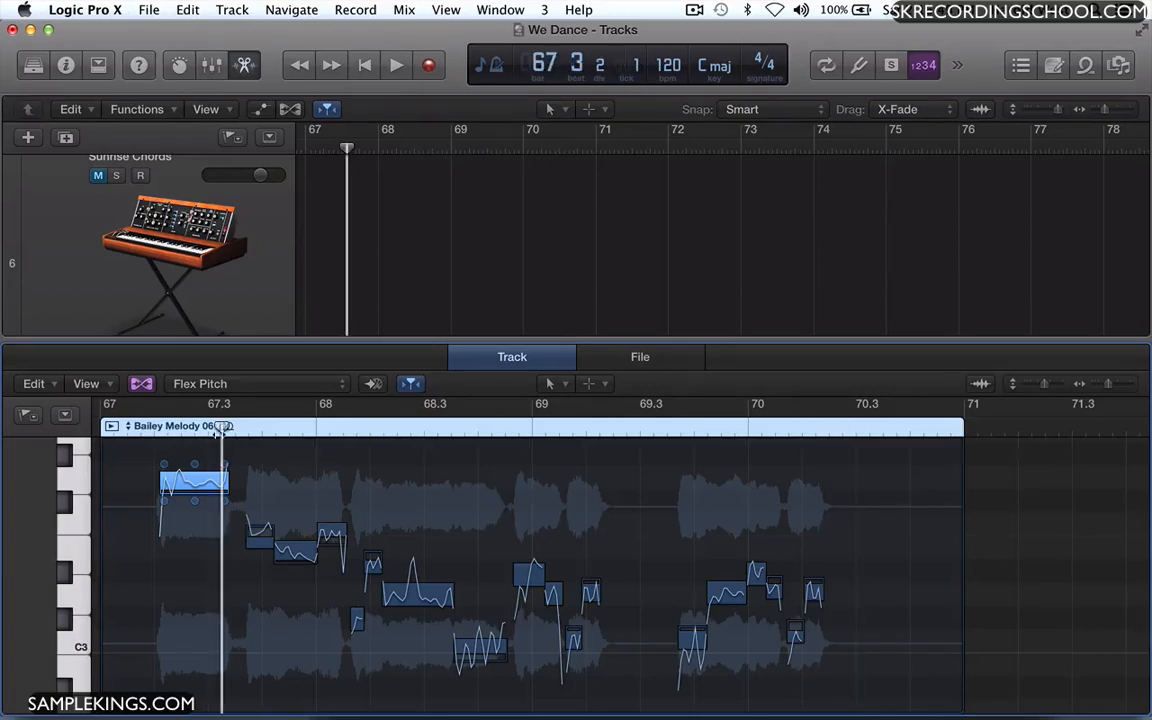
{"action": "left_click", "coordinate": [118, 428]}
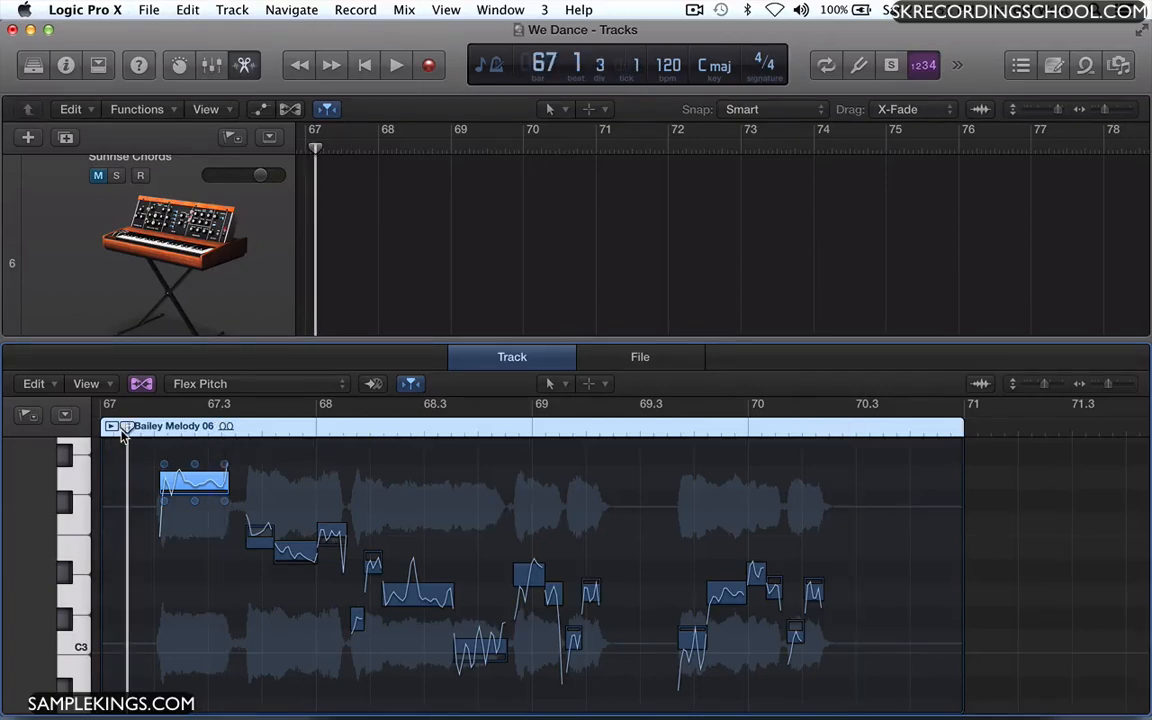
{"action": "key", "text": "space"}
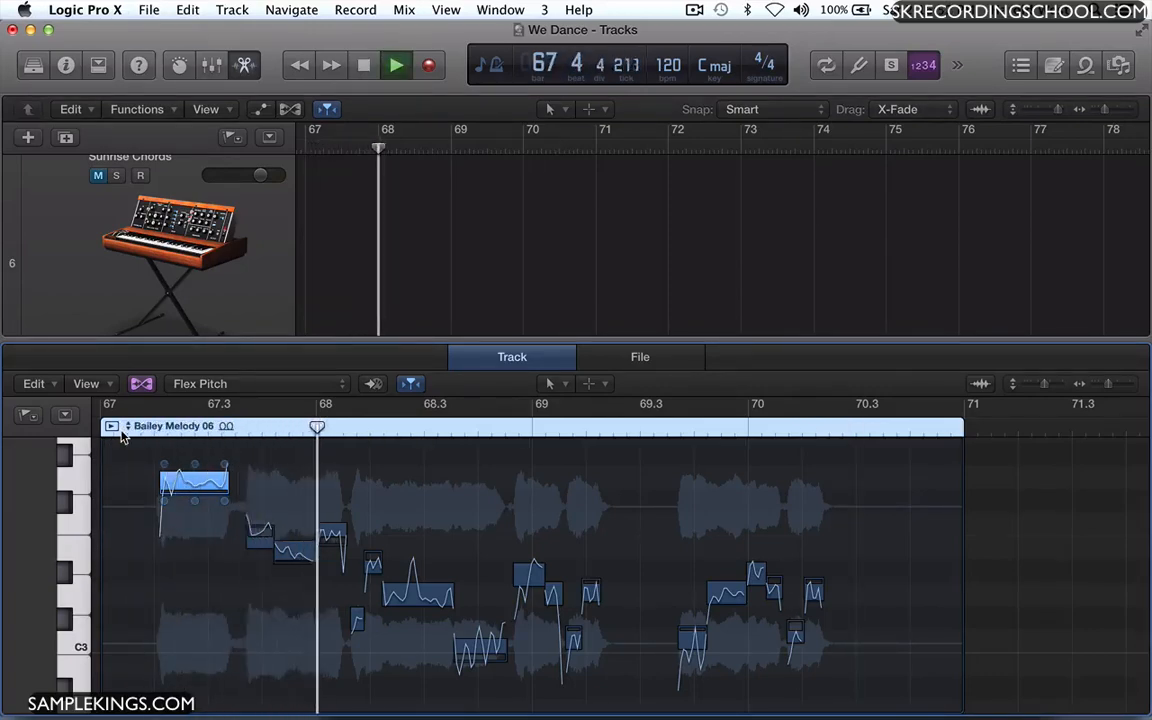
{"action": "key", "text": "space"}
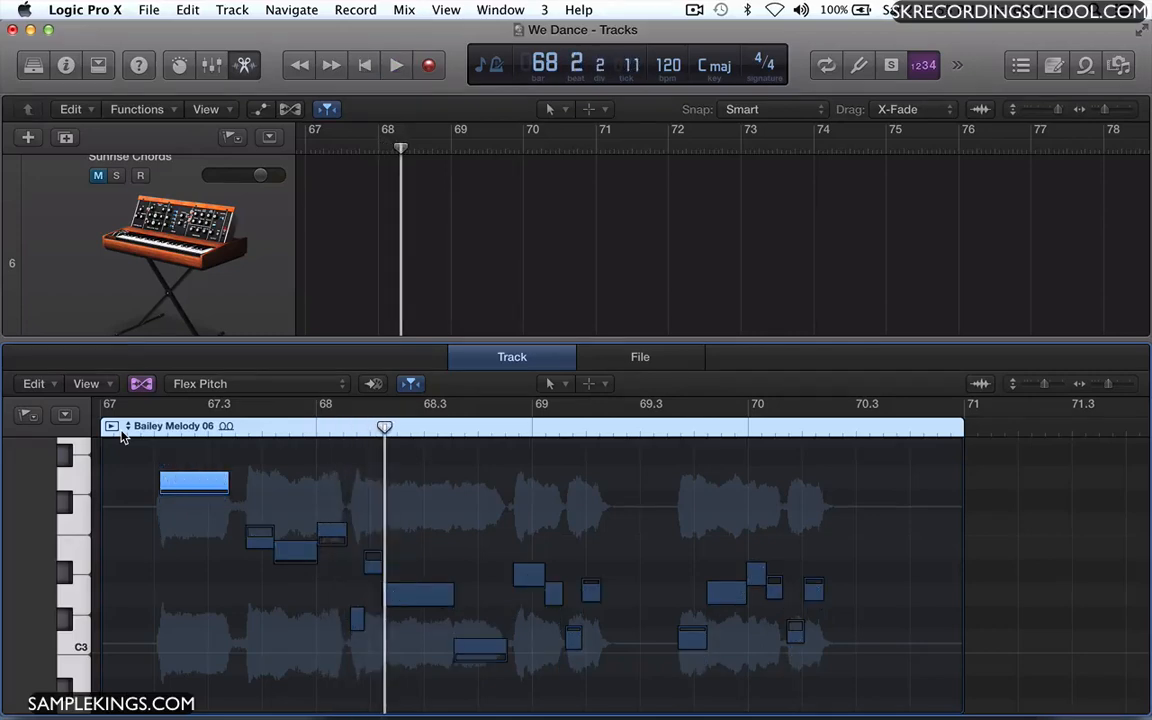
{"action": "key", "text": "shift+space"}
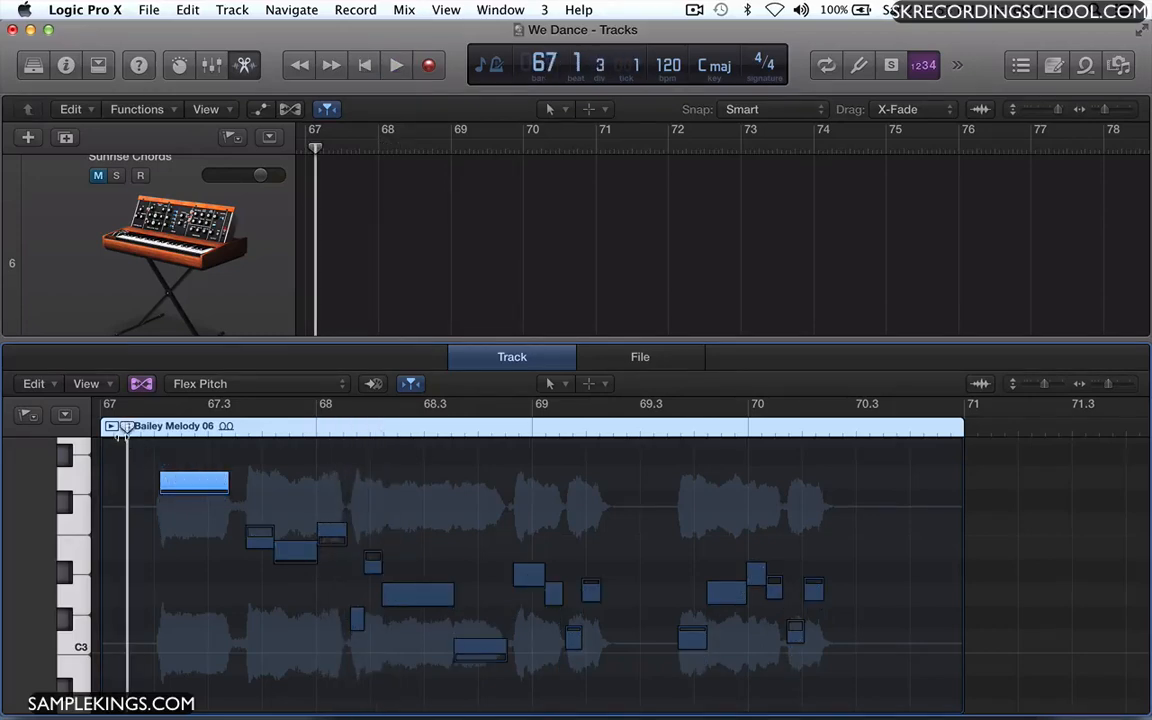
{"action": "key", "text": "space"}
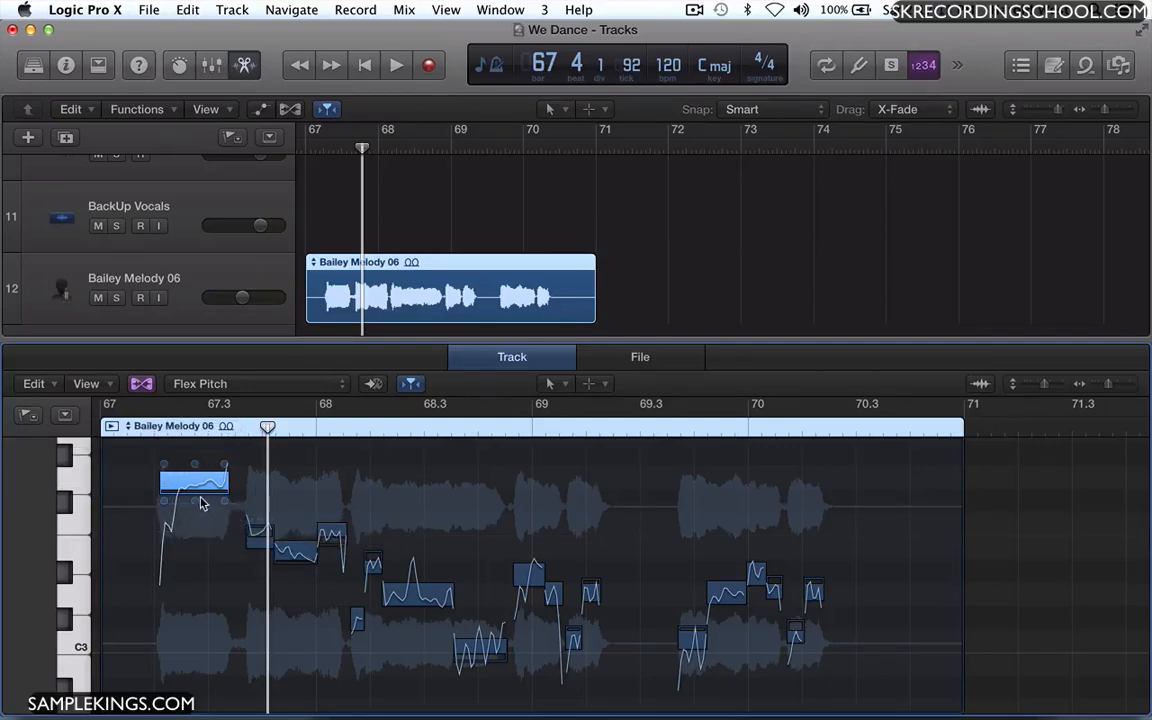
Flatten the vibrato of the first note in bar 67 and play the region from its start.
{"action": "left_click_drag", "start_coordinate": [194, 500], "coordinate": [192, 543]}
{"action": "left_click", "coordinate": [128, 432]}
{"action": "key", "text": "space"}
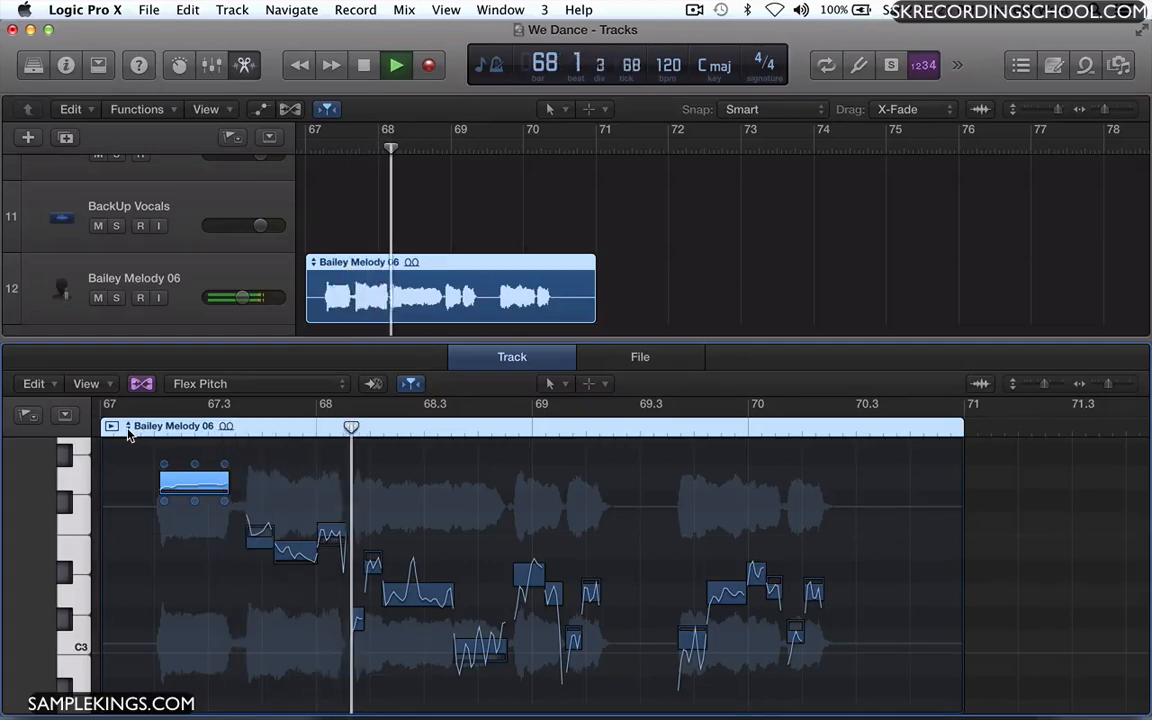
{"action": "key", "text": "space"}
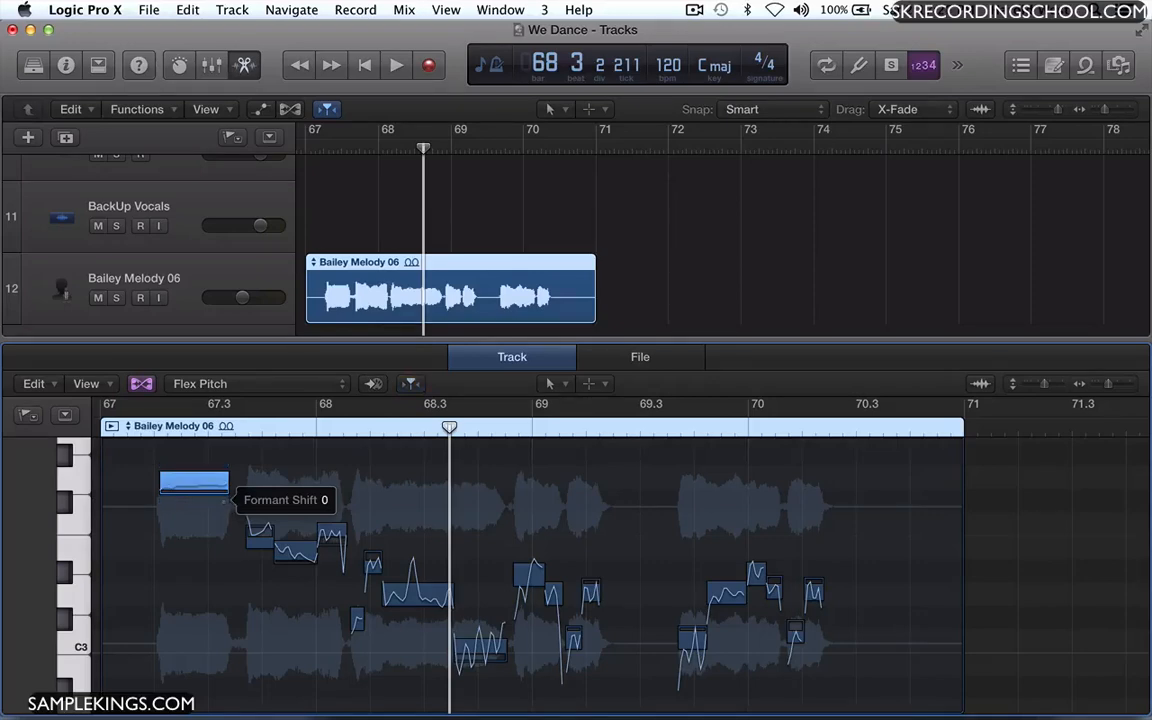
Adjust the formant shift of the first note in bar 67 and play the region again from its start.
{"action": "left_click_drag", "start_coordinate": [223, 500], "coordinate": [223, 511]}
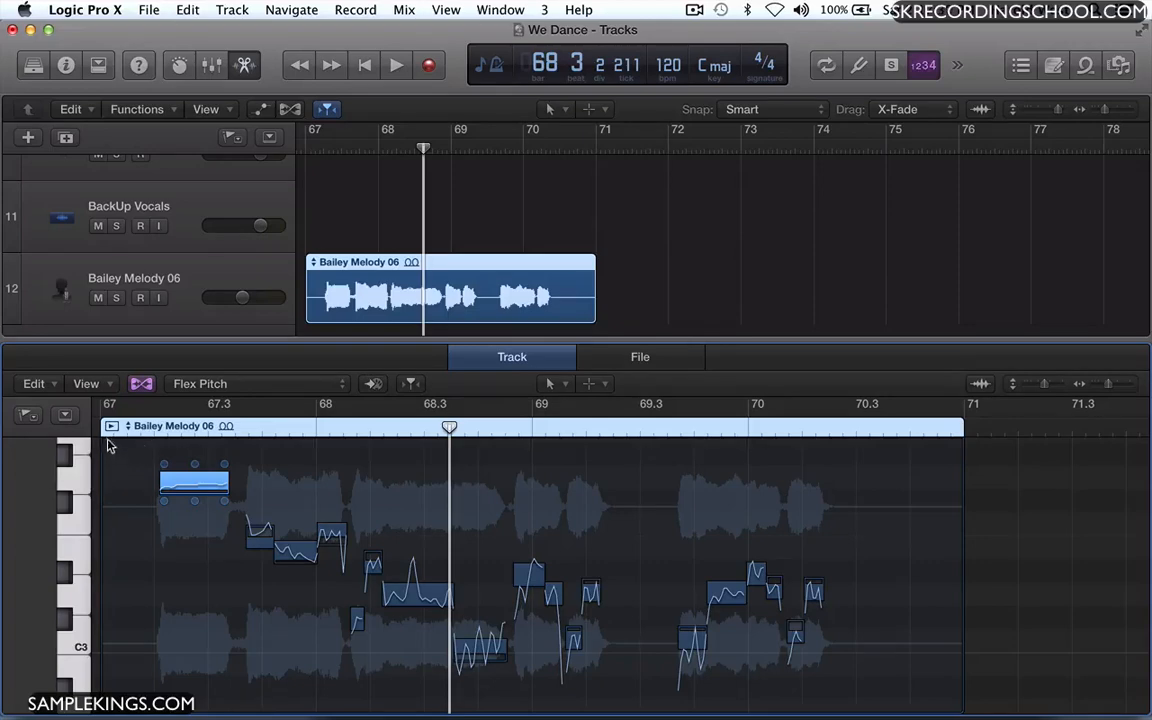
{"action": "key", "text": "shift+space"}
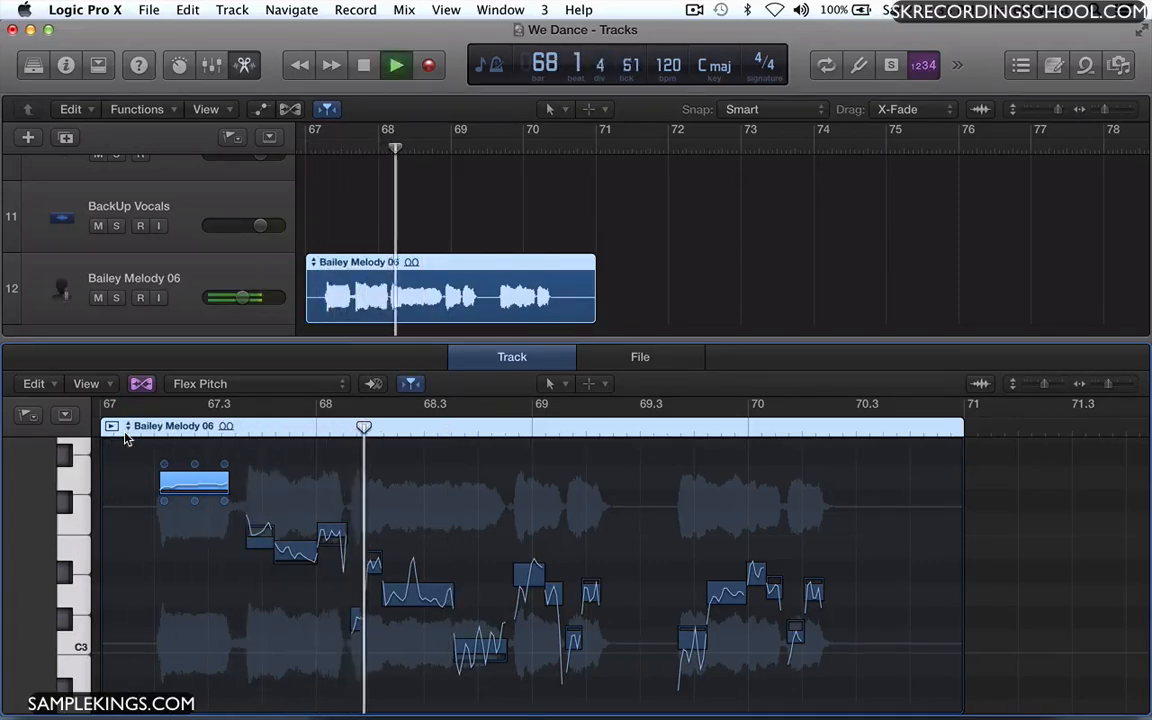
{"action": "key", "text": "space"}
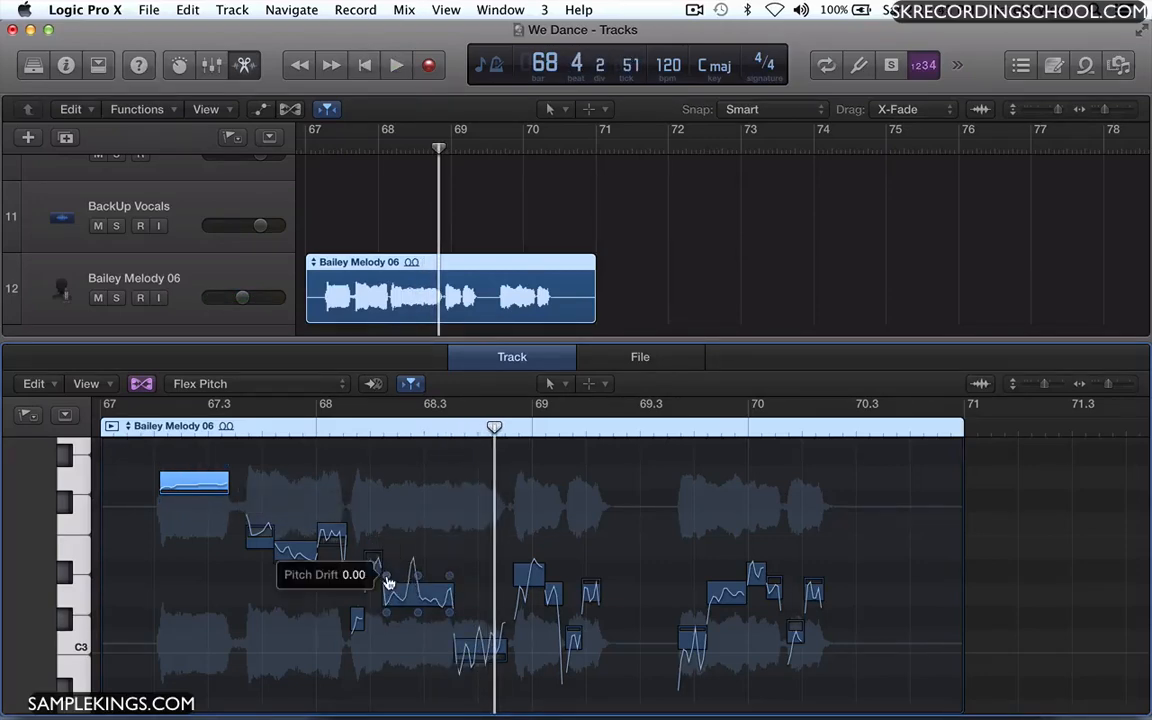
Reduce the vibrato of the long note in the middle of bar 68 and adjust the pitch drift at its end.
{"action": "left_click", "coordinate": [420, 617]}
{"action": "left_click_drag", "start_coordinate": [418, 612], "coordinate": [418, 640]}
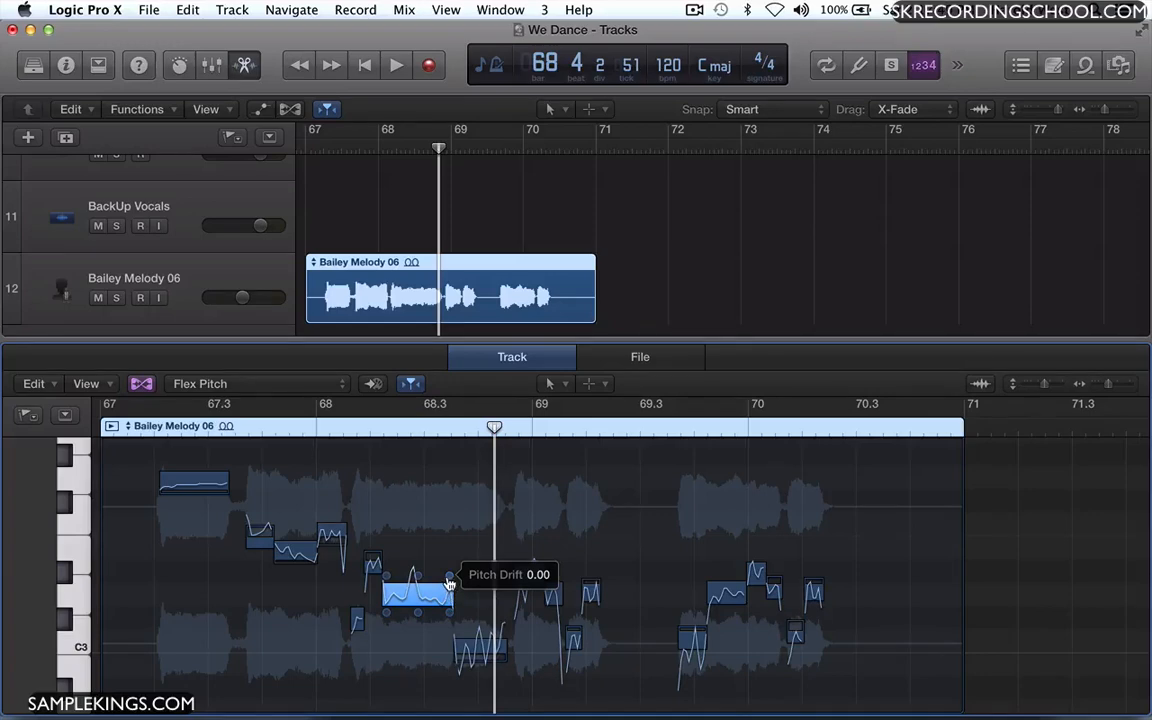
{"action": "mouse_move", "coordinate": [450, 583]}
{"action": "left_mouse_down"}
{"action": "mouse_move", "coordinate": [450, 612]}
{"action": "mouse_move", "coordinate": [450, 464]}
{"action": "mouse_move", "coordinate": [450, 573]}
{"action": "left_mouse_up"}
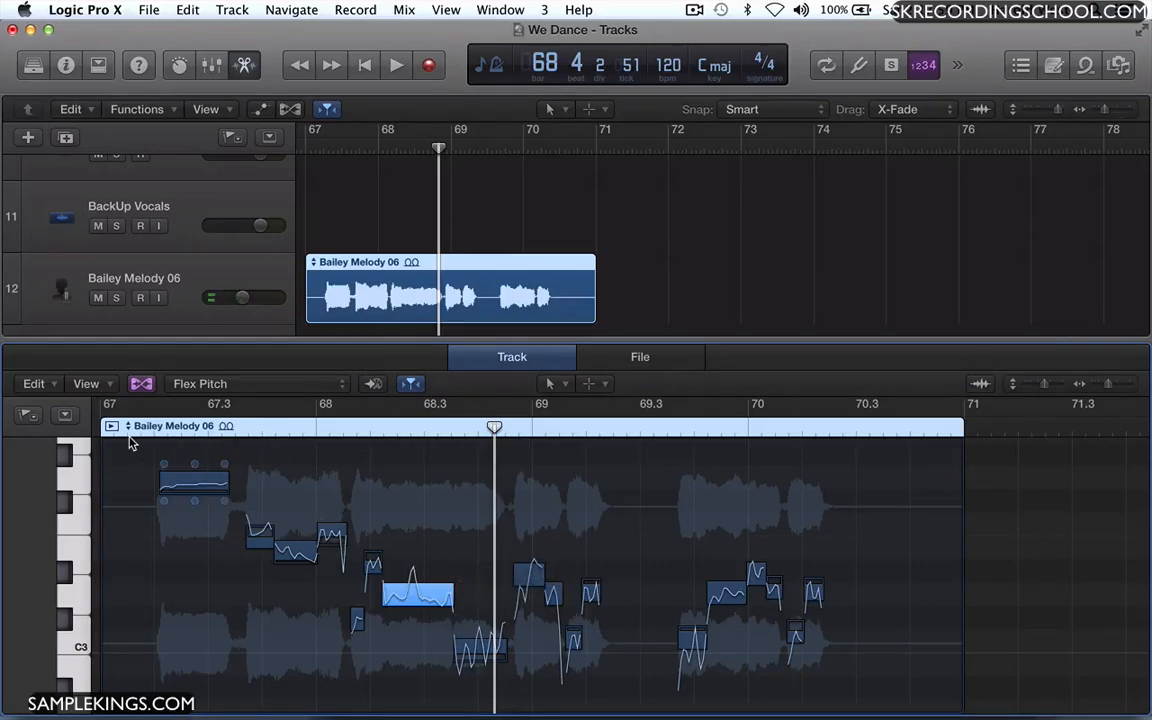
Play the region from its start and again from bar 68 to hear the edited long note.
{"action": "left_click", "coordinate": [130, 443]}
{"action": "double_click", "coordinate": [130, 440]}
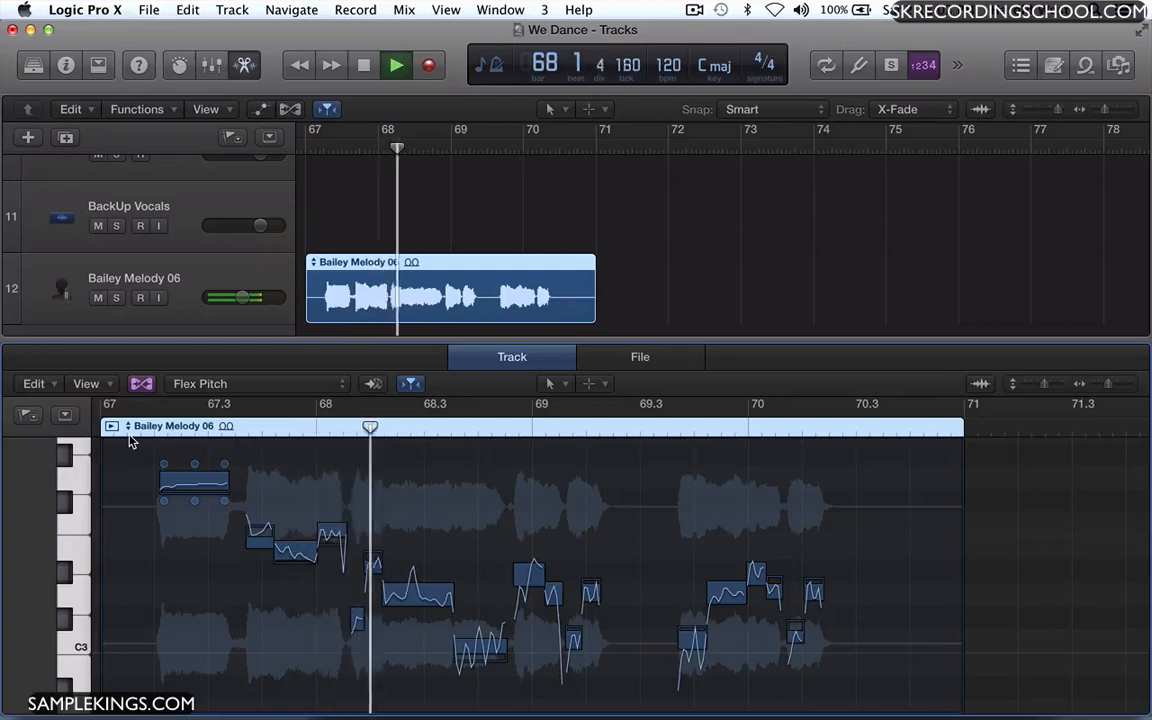
{"action": "key", "text": "space"}
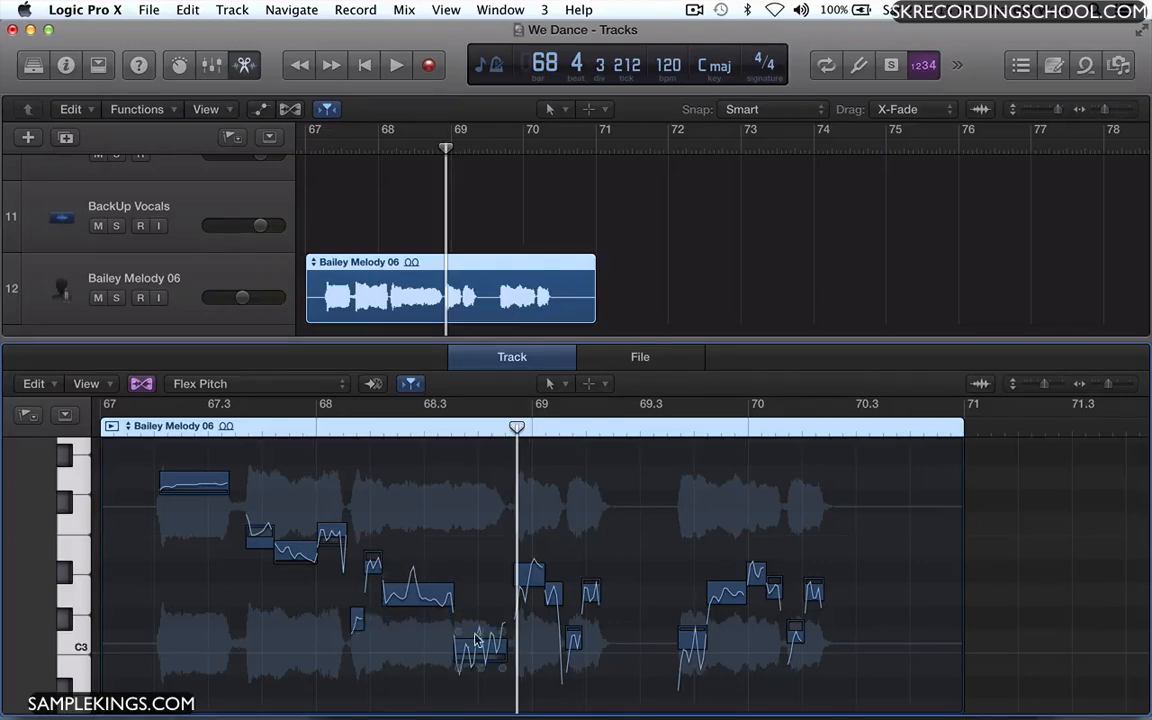
{"action": "left_click", "coordinate": [330, 438]}
{"action": "key", "text": "space"}
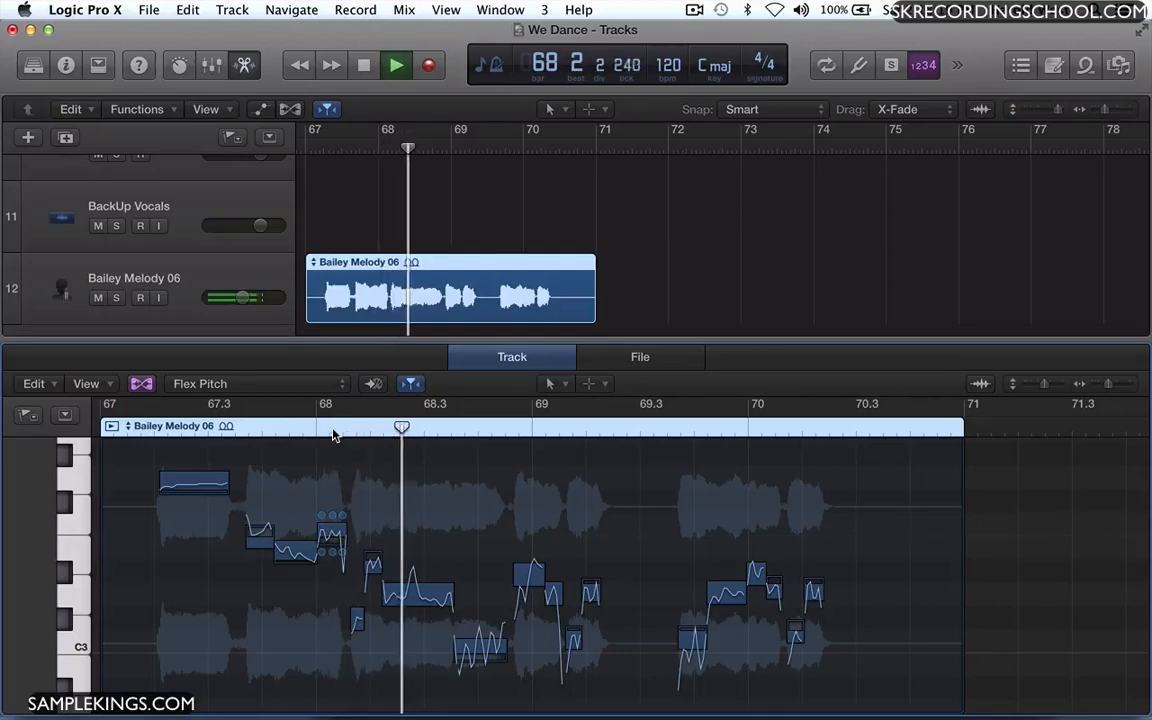
{"action": "key", "text": "space"}
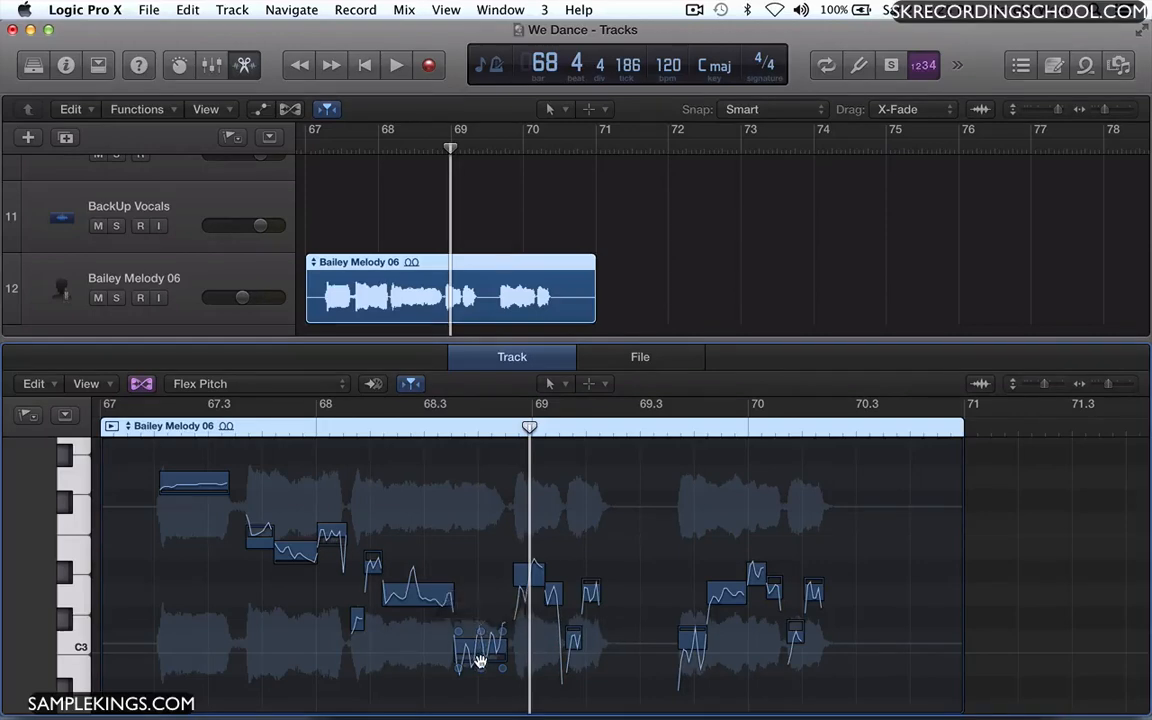
Reduce the vibrato of the C3 note just before bar 69, then play the region from bar 68 and from its beginning.
{"action": "left_click_drag", "start_coordinate": [481, 668], "coordinate": [481, 684]}
{"action": "left_click", "coordinate": [372, 429]}
{"action": "key", "text": "space"}
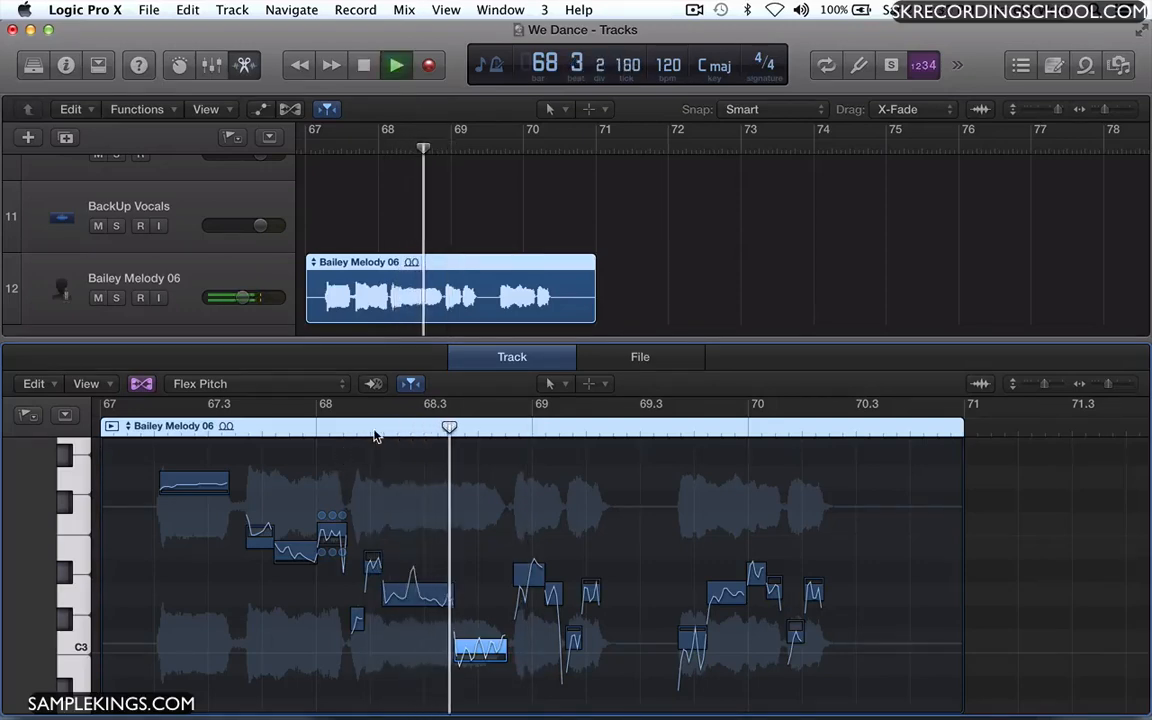
{"action": "key", "text": "space"}
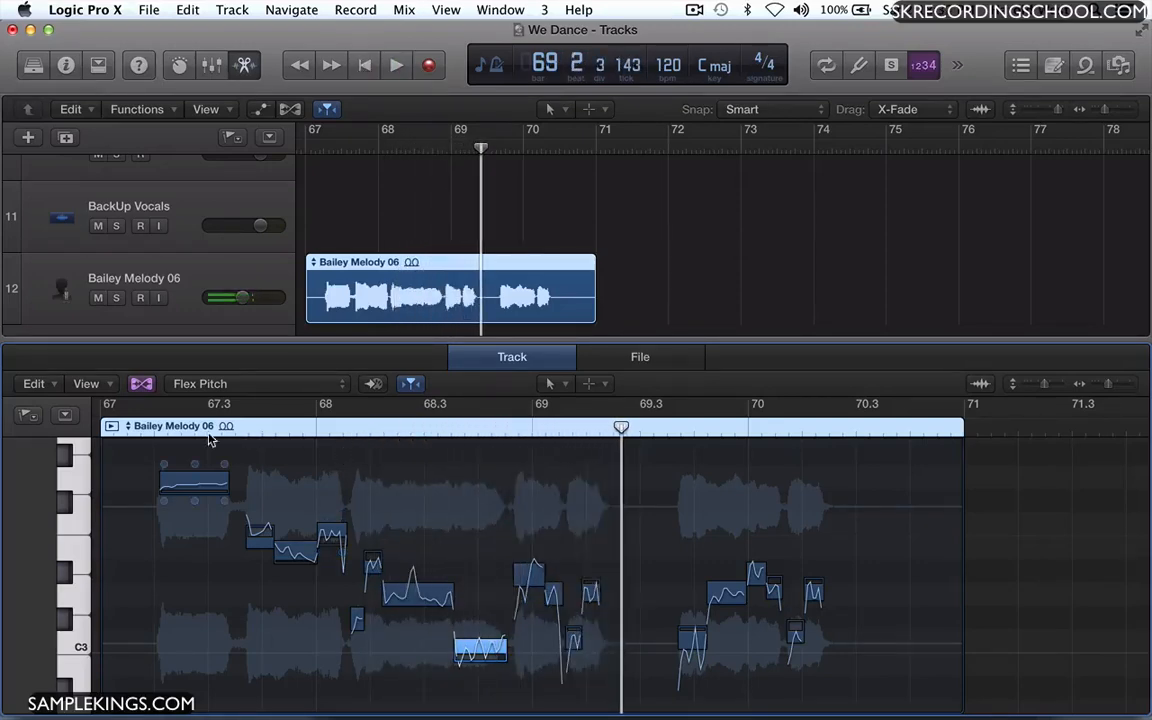
{"action": "left_click", "coordinate": [151, 428]}
{"action": "key", "text": "space"}
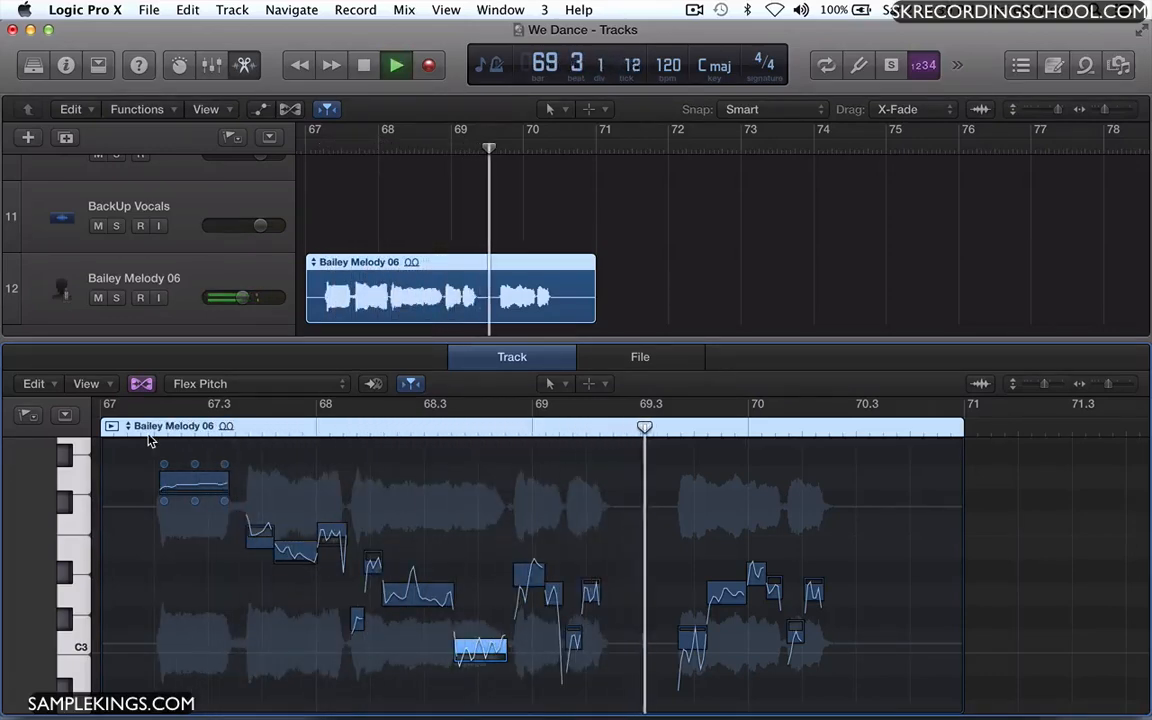
Adjust the vibrato of the C3 note just after 69.3, then play the region from its start.
{"action": "key", "text": "space"}
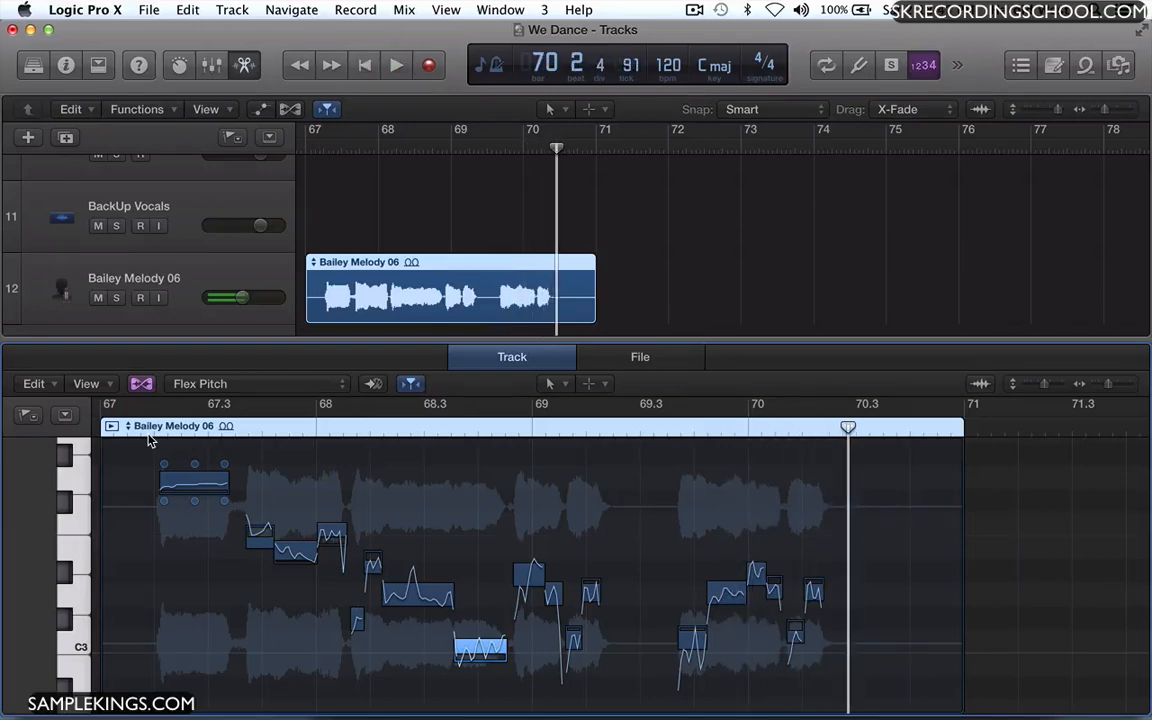
{"action": "left_click", "coordinate": [692, 648]}
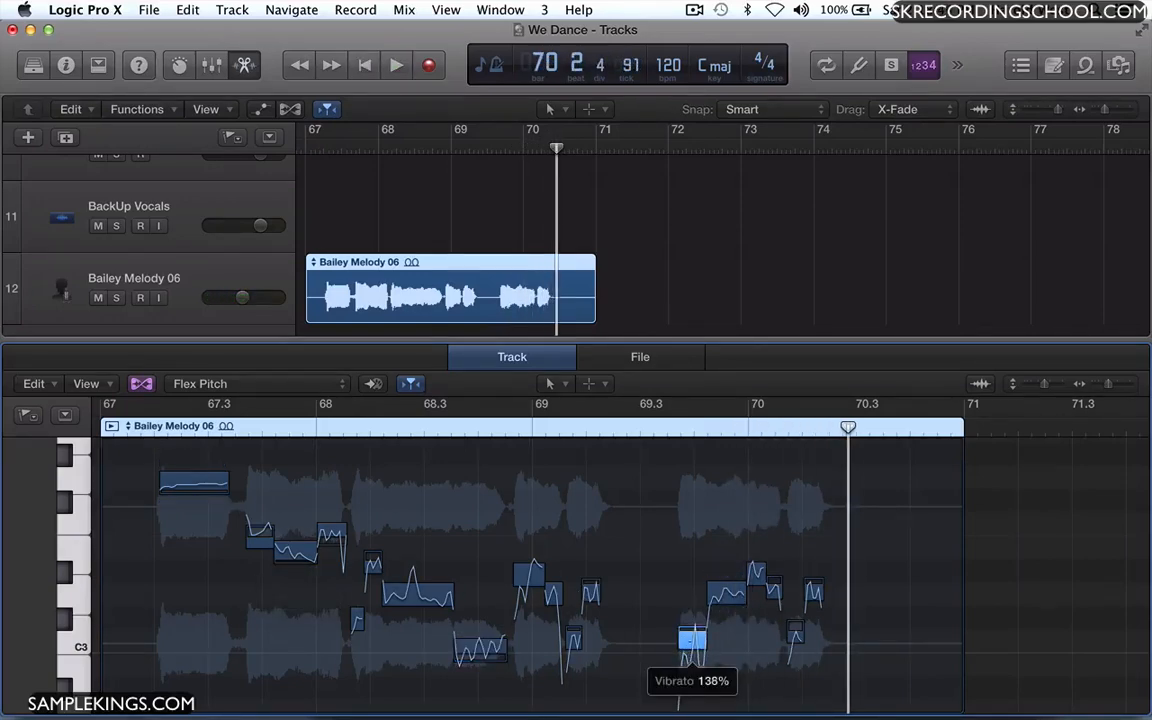
{"action": "mouse_move", "coordinate": [692, 652]}
{"action": "left_mouse_down"}
{"action": "mouse_move", "coordinate": [692, 682]}
{"action": "mouse_move", "coordinate": [692, 633]}
{"action": "left_mouse_up"}
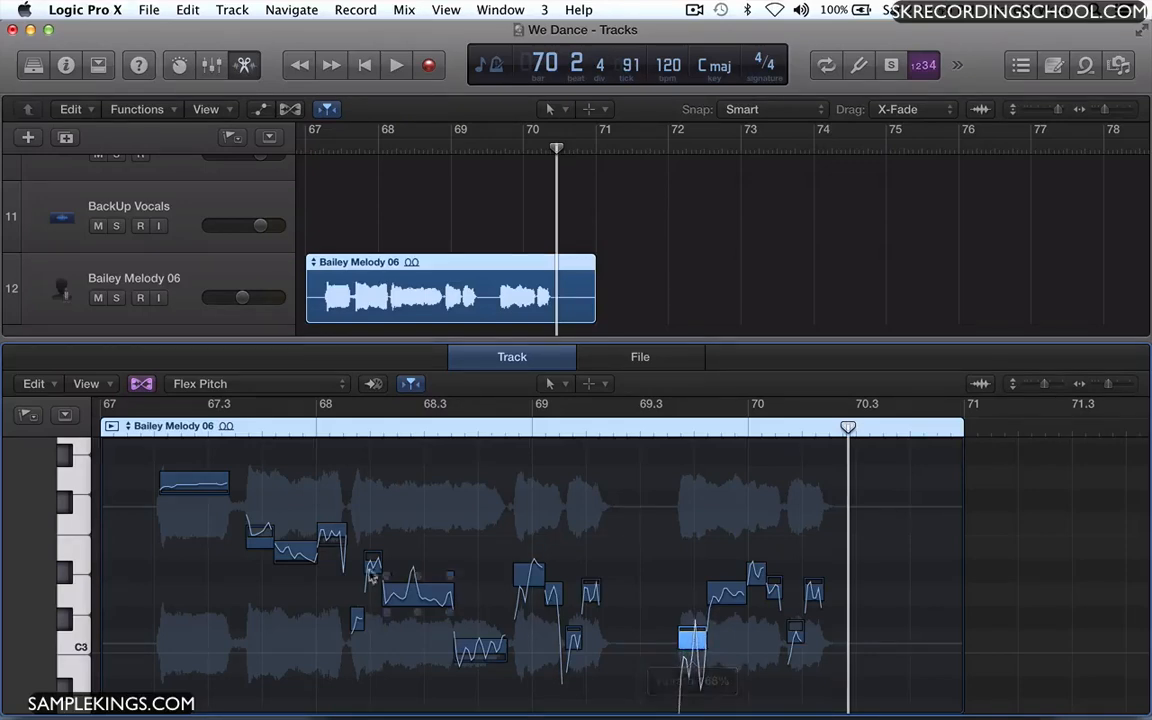
{"action": "left_click", "coordinate": [147, 437]}
{"action": "key", "text": "space"}
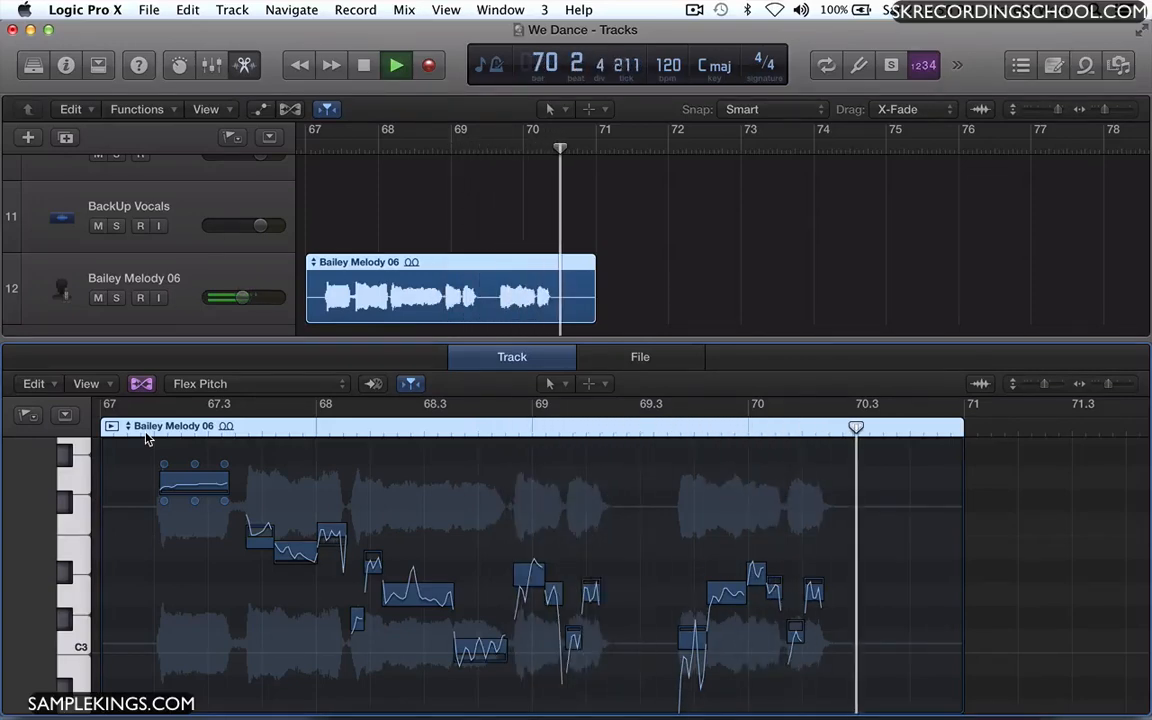
{"action": "key", "text": "space"}
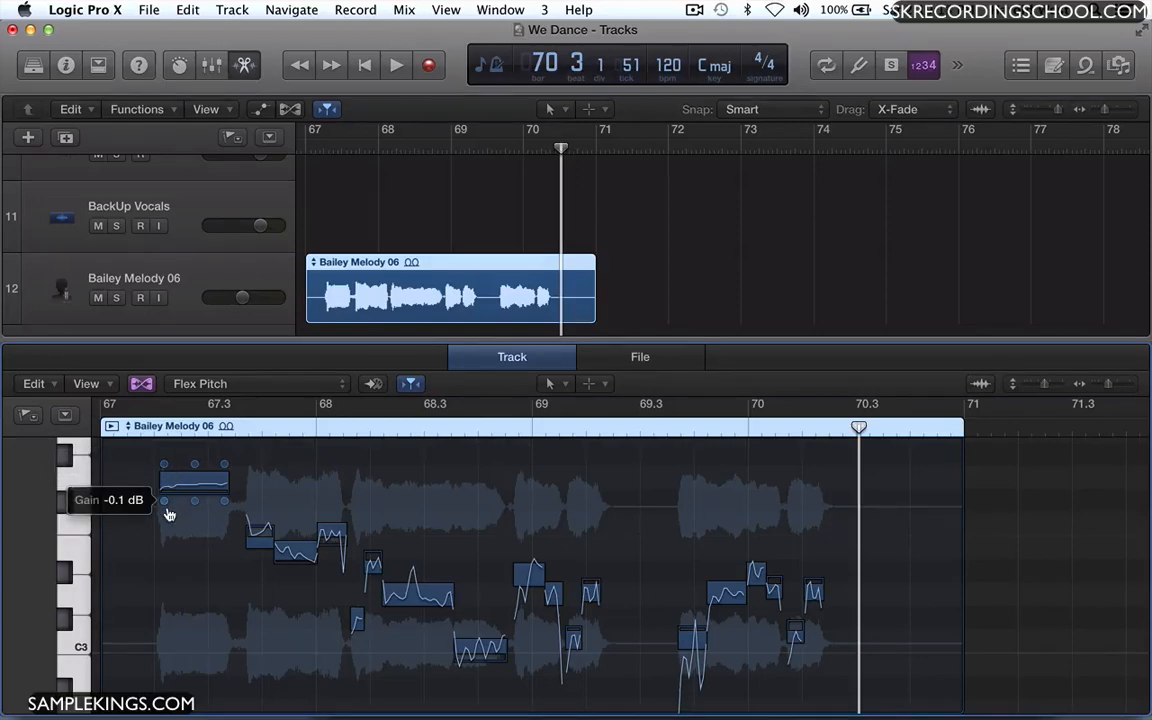
Raise the gain of the first note in bar 67 and check its formant shift.
{"action": "left_click_drag", "start_coordinate": [169, 515], "coordinate": [169, 490]}
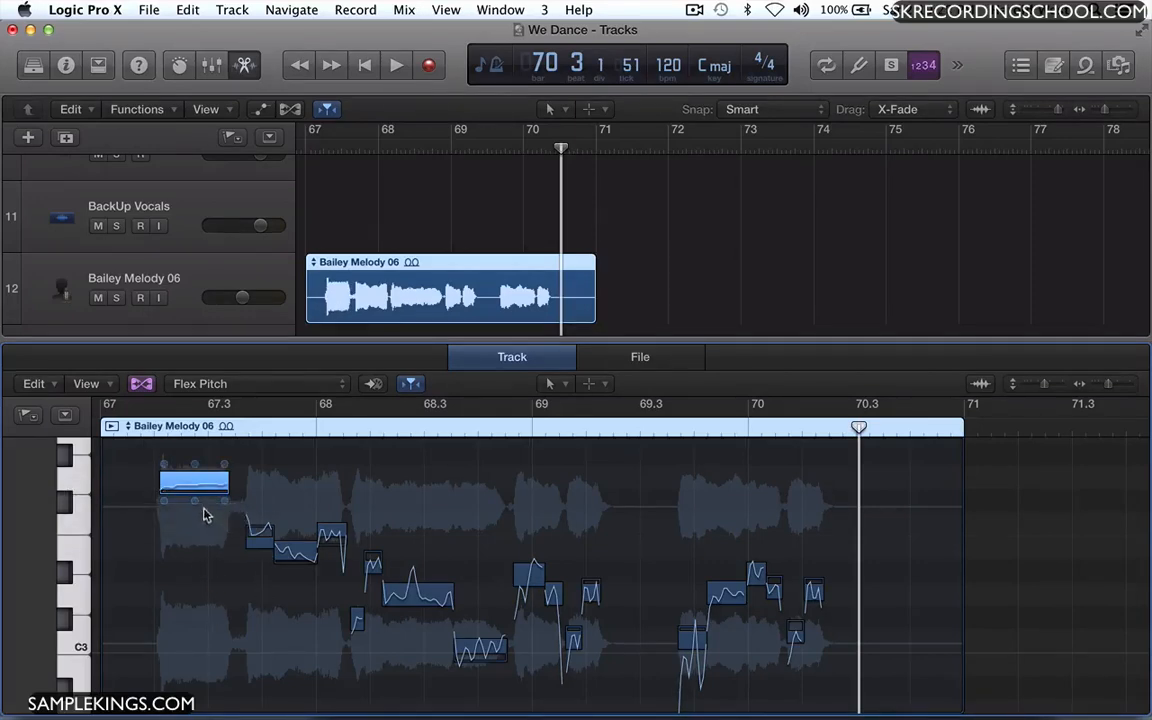
{"action": "left_click_drag", "start_coordinate": [219, 504], "coordinate": [225, 510]}
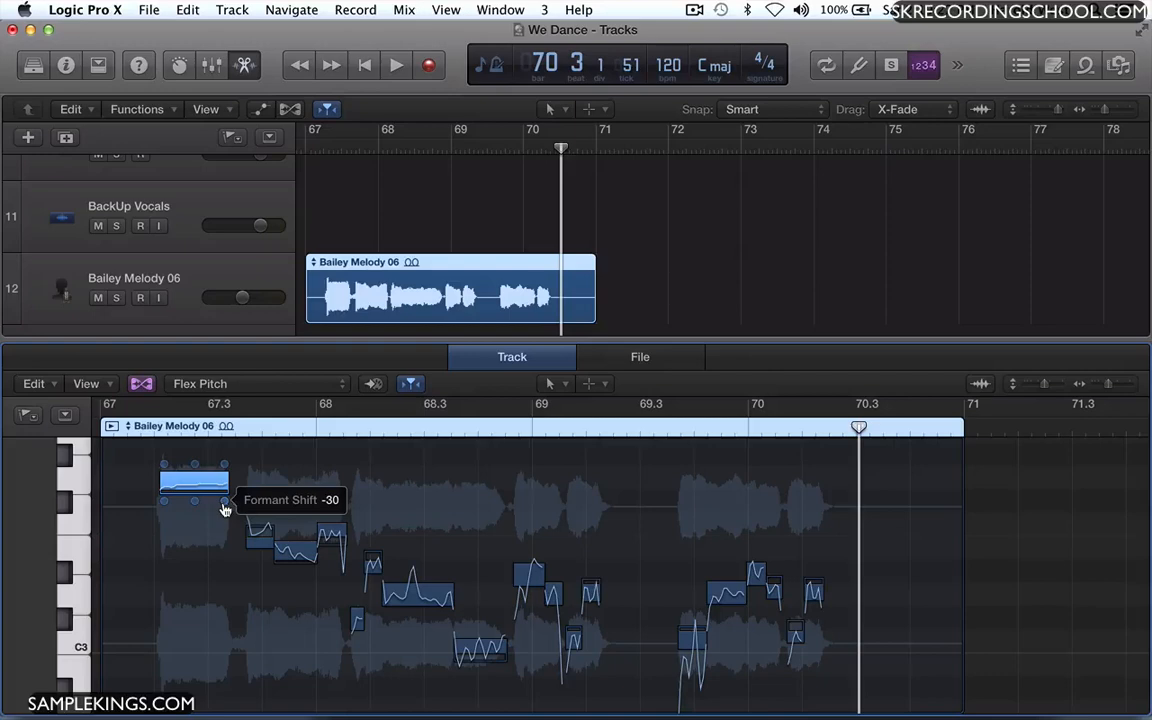
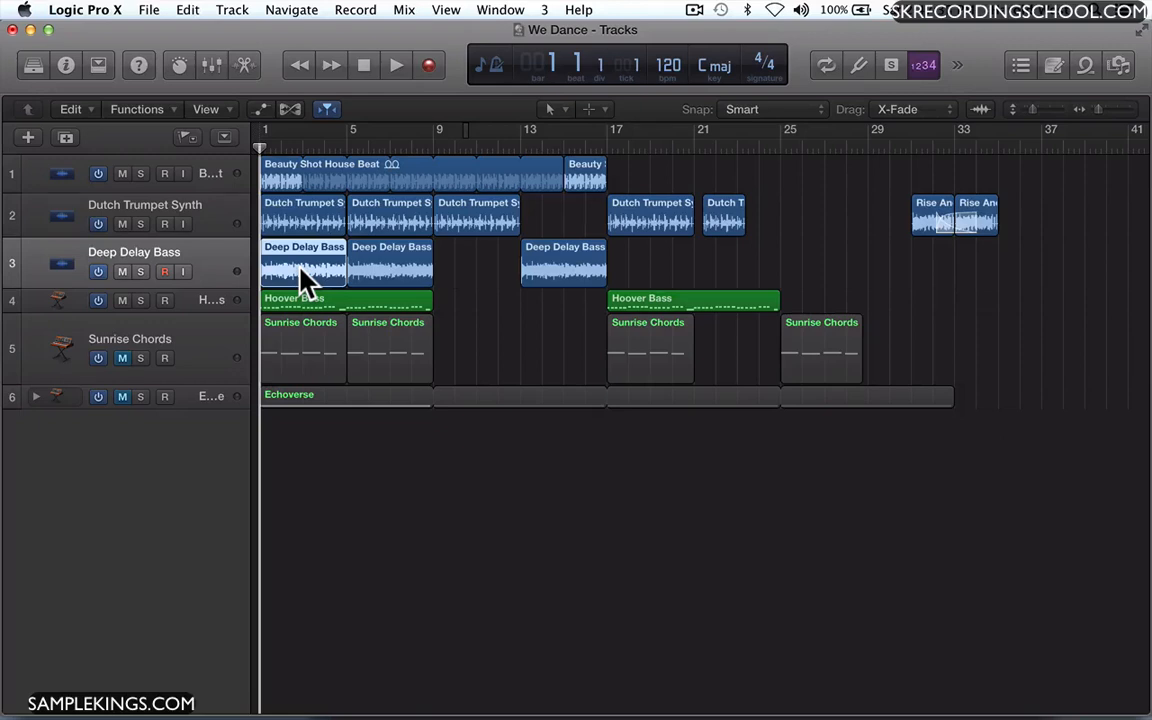
Copy the first Deep Delay Bass region and paste it on the same track at bar 29.
{"action": "left_click", "coordinate": [308, 268]}
{"action": "left_click", "coordinate": [865, 147]}
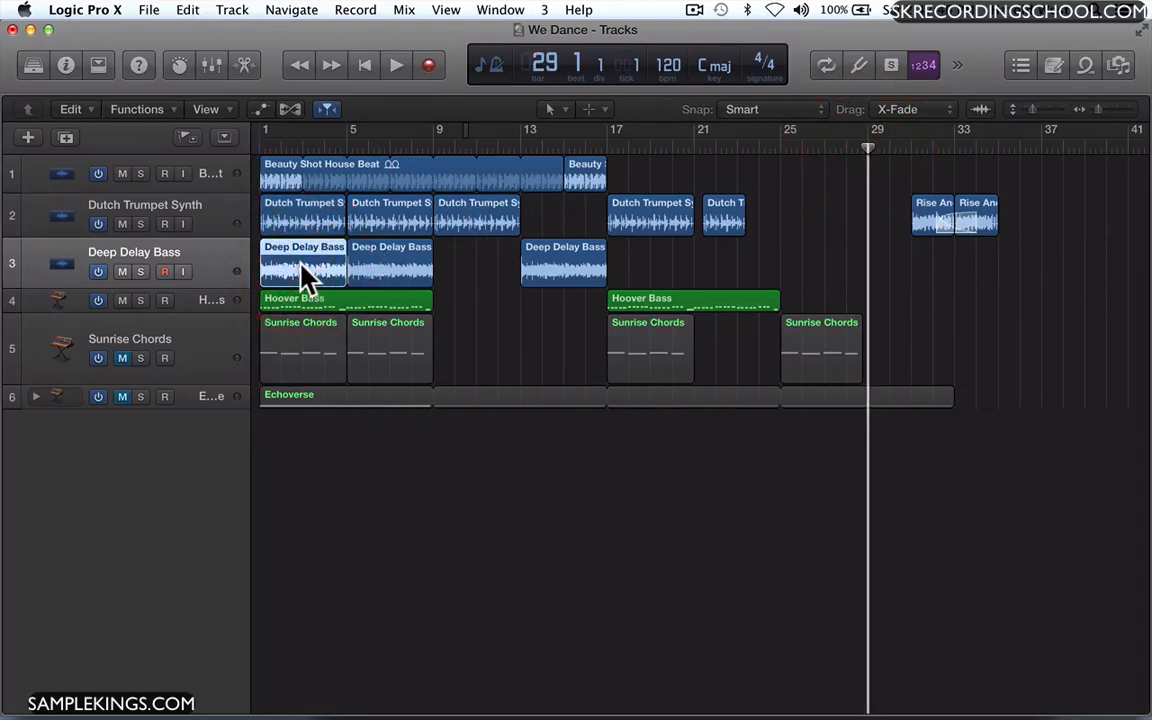
{"action": "key", "text": "super+c"}
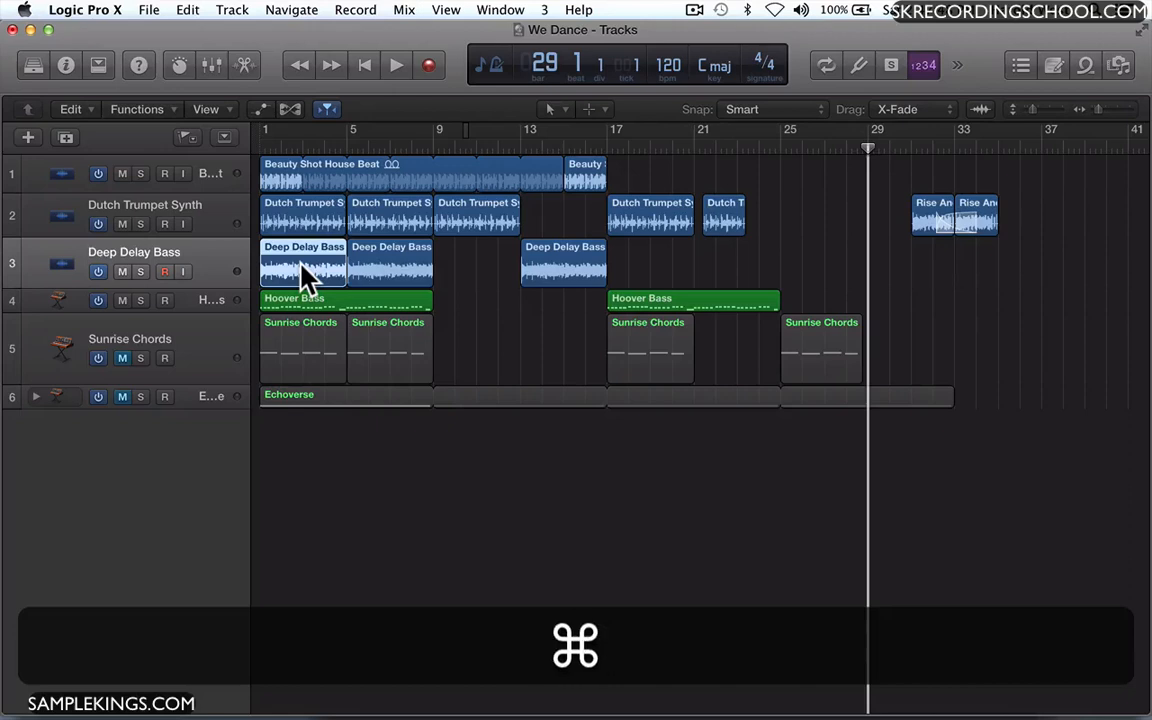
{"action": "key", "text": "super+v"}
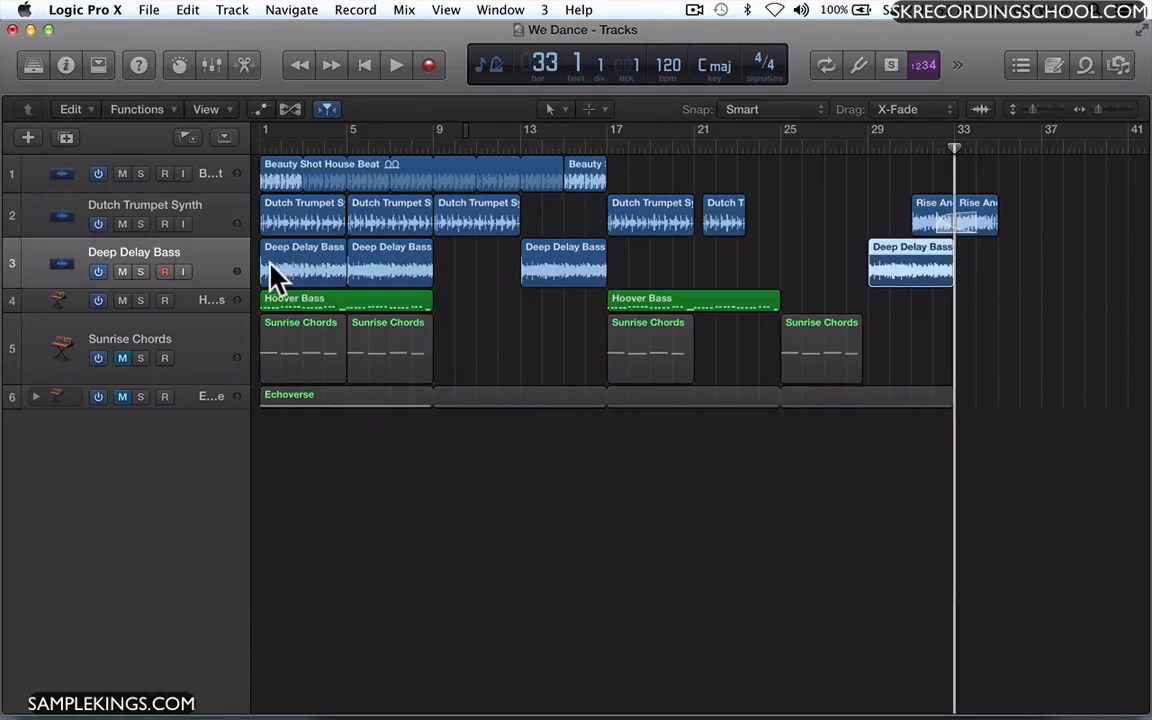
Mute the first Deep Delay Bass region and unmute the Sunrise Chords track.
{"action": "left_click", "coordinate": [313, 266]}
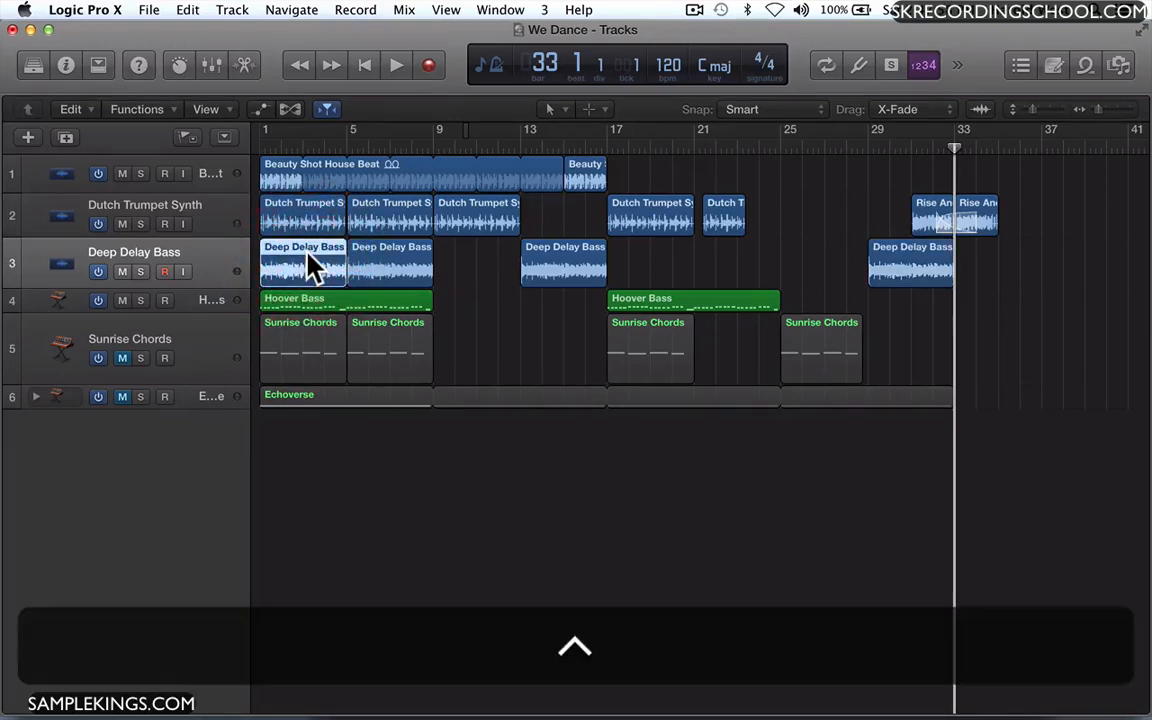
{"action": "key", "text": "ctrl+m"}
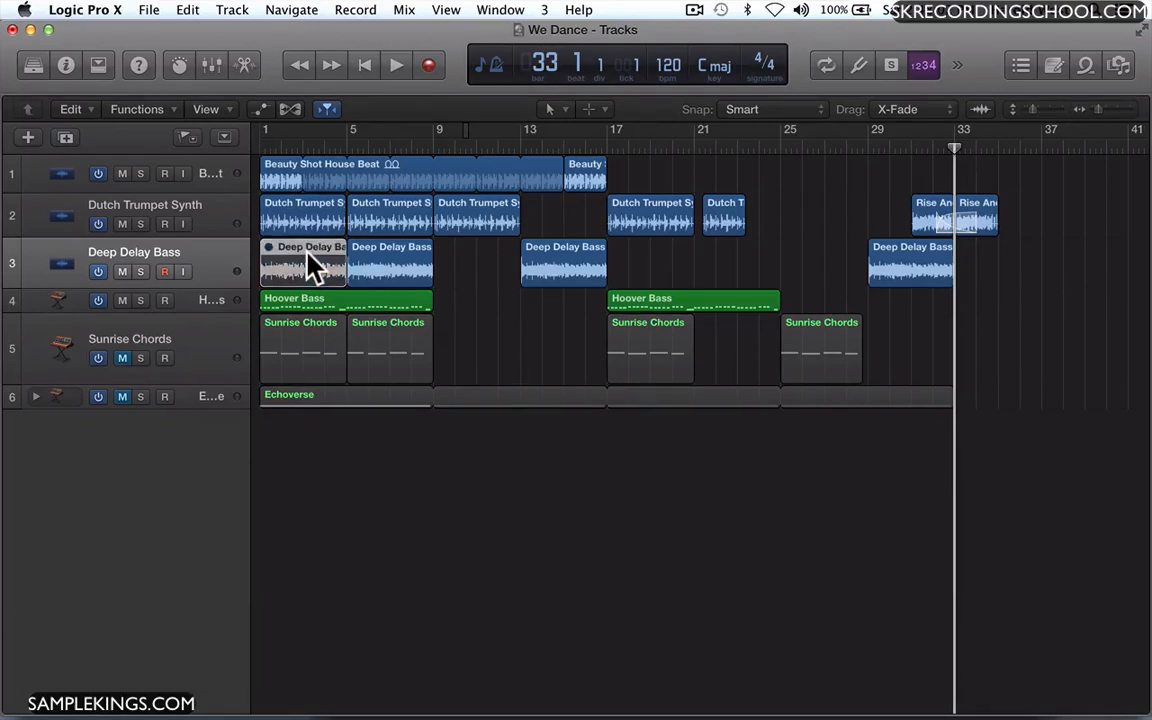
{"action": "left_click", "coordinate": [121, 358]}
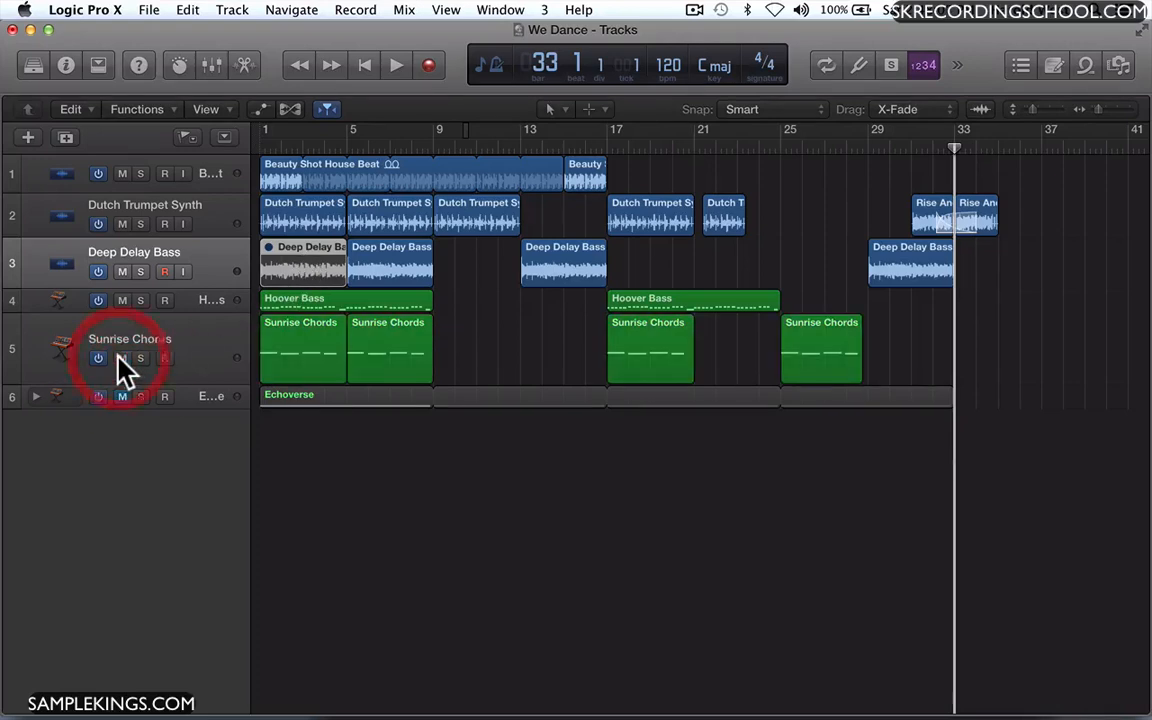
Switch the Sunrise Chords track off and mute the Deep Delay Bass region at bar 5.
{"action": "left_click", "coordinate": [224, 348]}
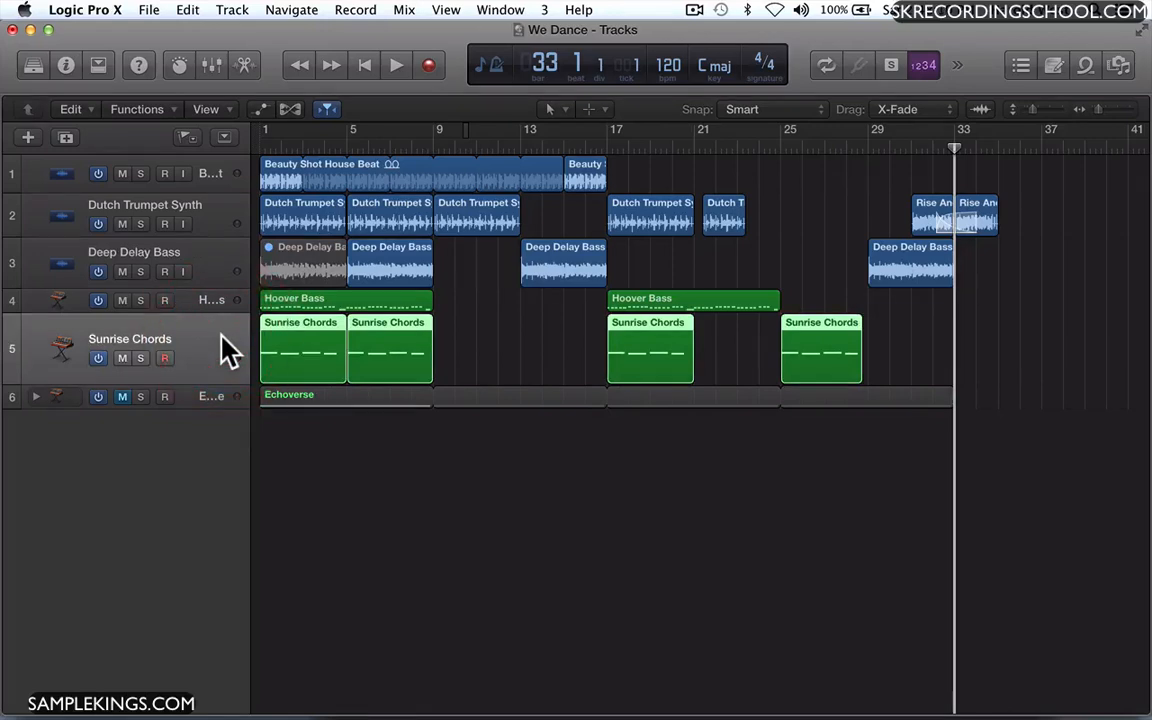
{"action": "key", "text": "alt"}
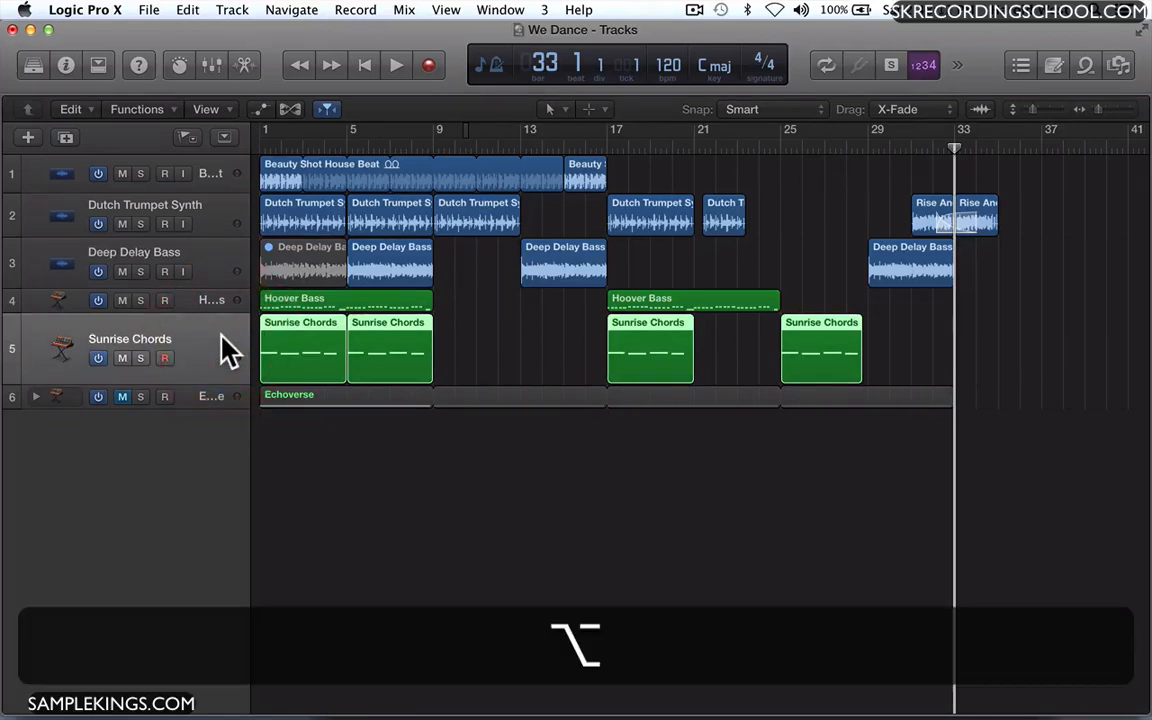
{"action": "key", "text": "alt+m"}
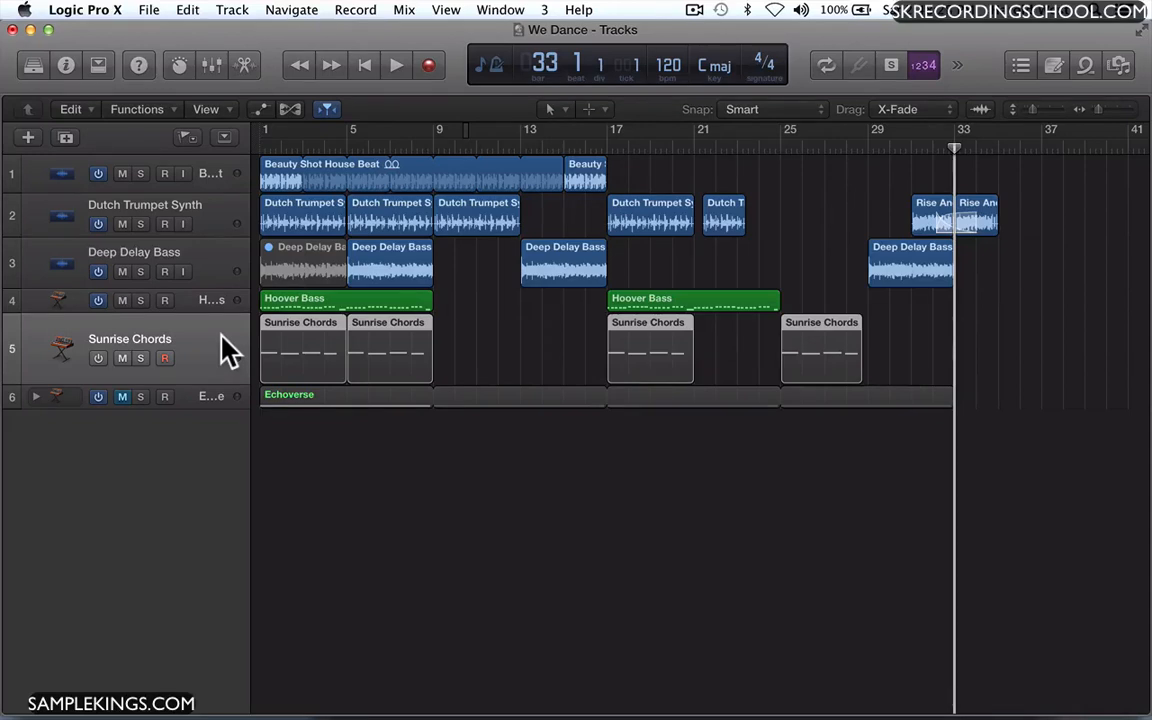
{"action": "left_click", "coordinate": [384, 260]}
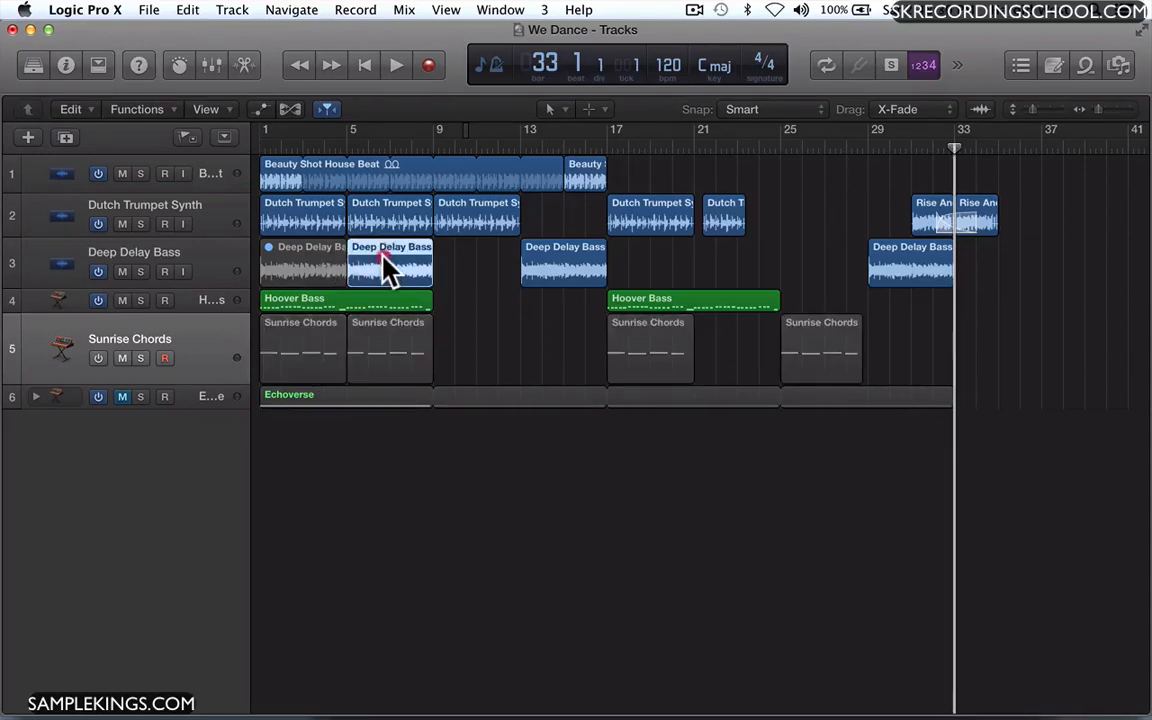
{"action": "key", "text": "ctrl+m"}
Show the global tracks and create an arrangement marker at bar 1 labelled Intro.
{"action": "left_click", "coordinate": [224, 137]}
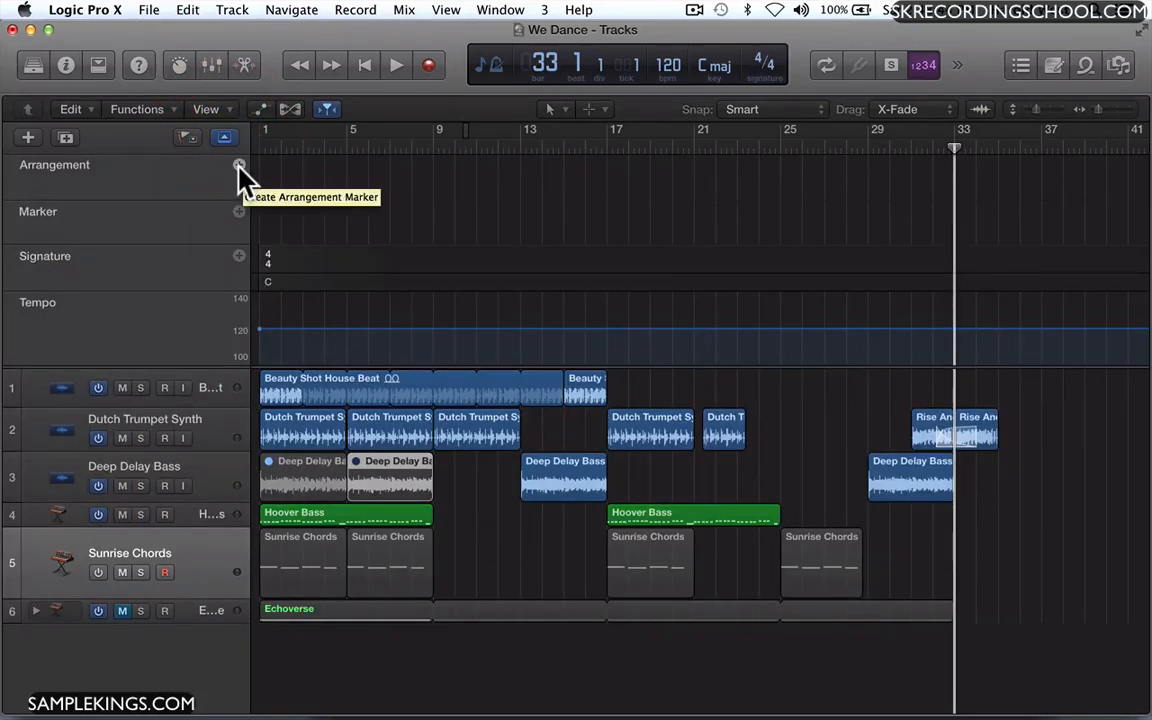
{"action": "left_click", "coordinate": [239, 166]}
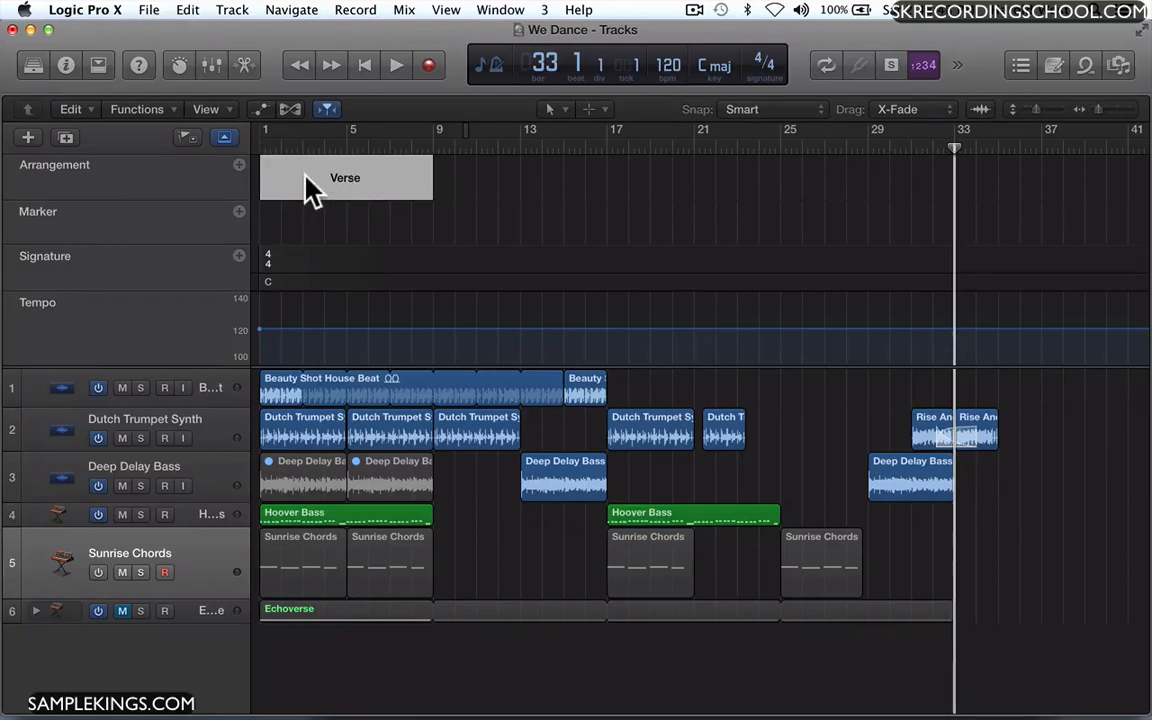
{"action": "left_click", "coordinate": [368, 180]}
{"action": "left_click", "coordinate": [364, 180]}
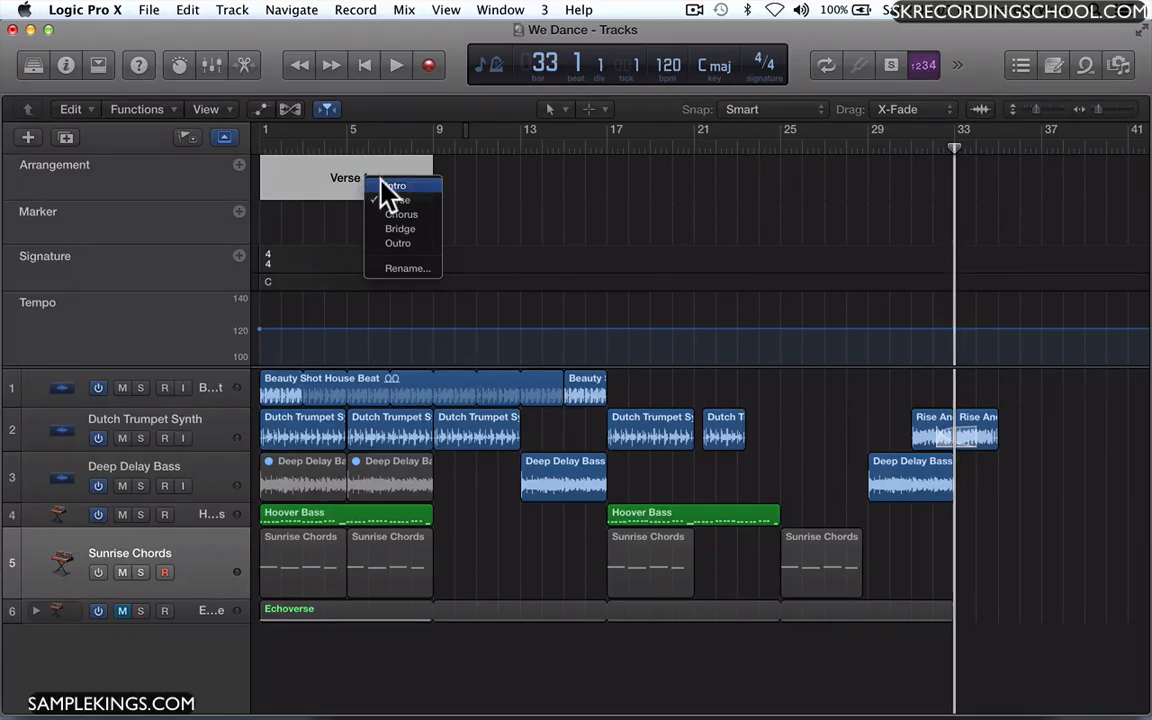
{"action": "left_click", "coordinate": [384, 186]}
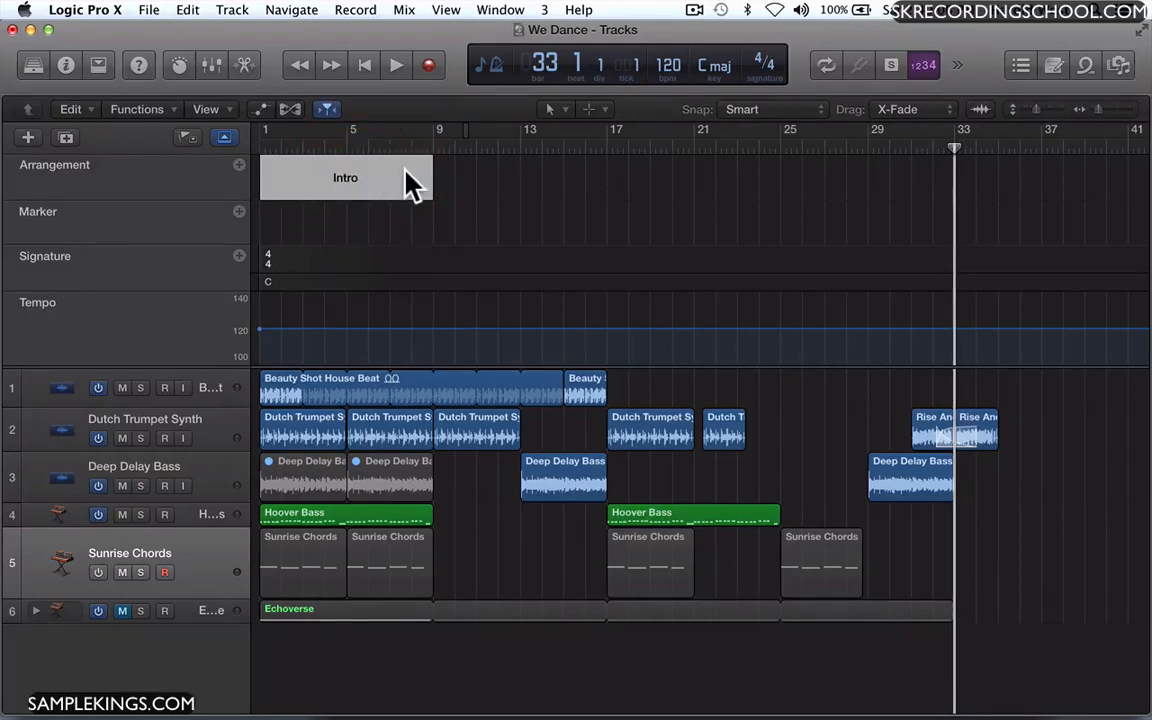
Add a second arrangement marker named Intro2 that spans bars 9 to 13.
{"action": "left_click", "coordinate": [239, 164]}
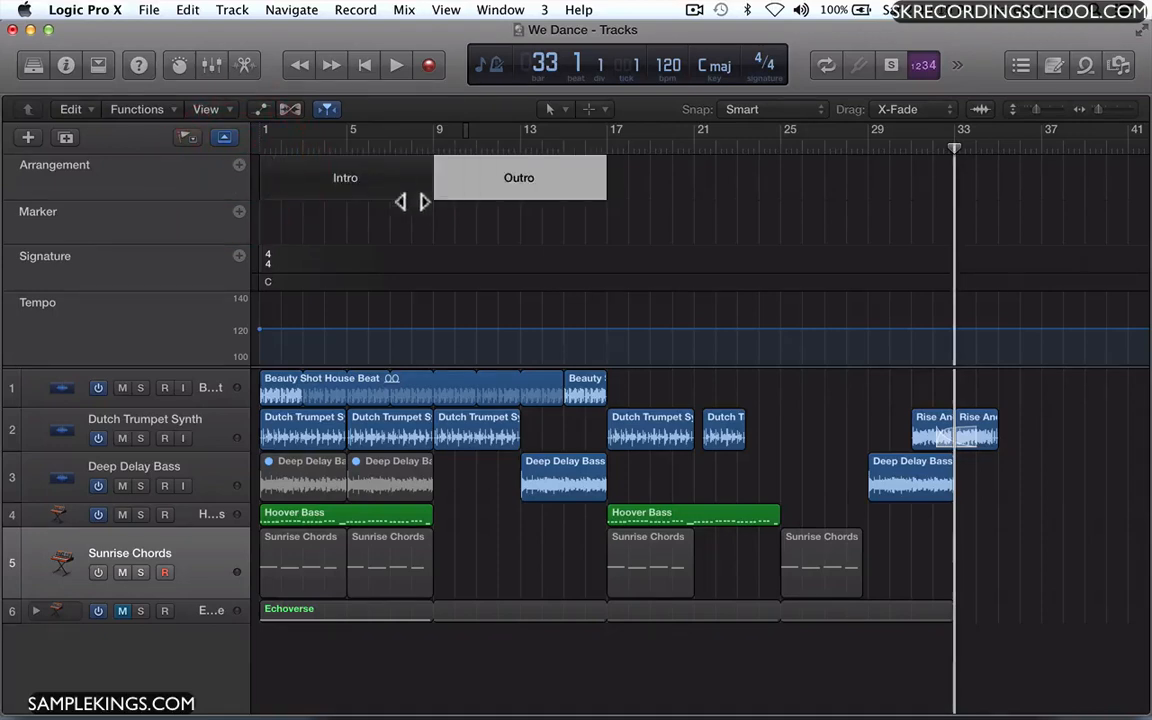
{"action": "left_click", "coordinate": [531, 183]}
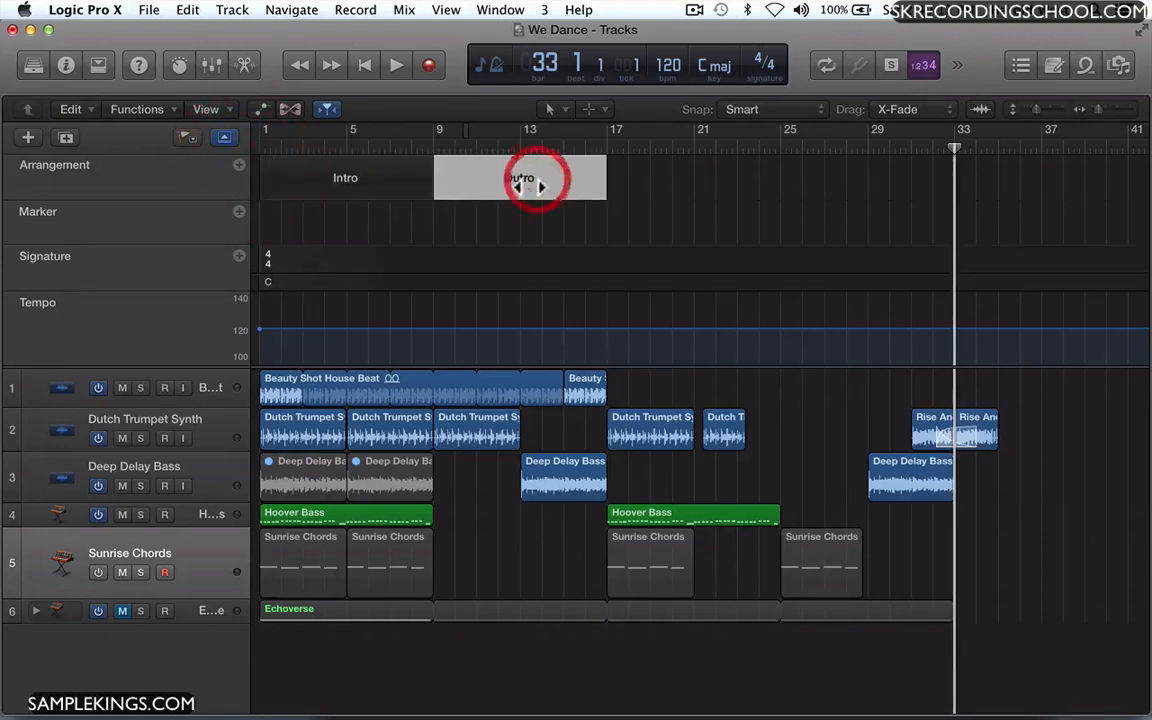
{"action": "left_click", "coordinate": [530, 186]}
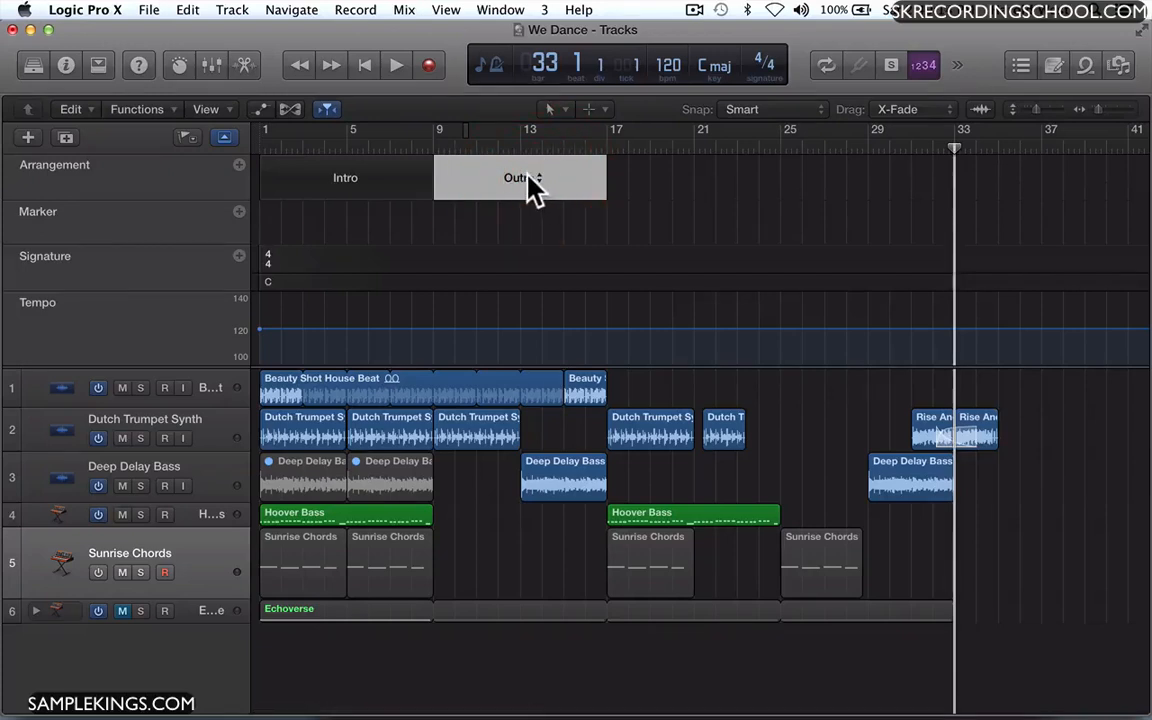
{"action": "left_click", "coordinate": [534, 176]}
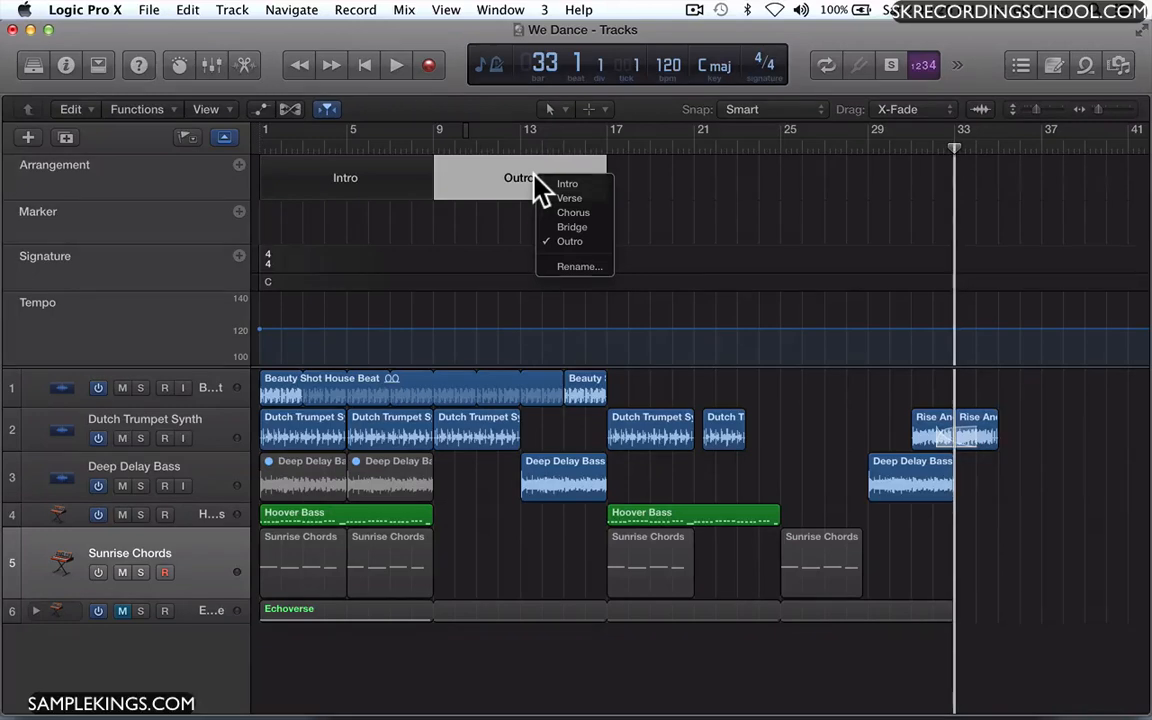
{"action": "left_click", "coordinate": [577, 266]}
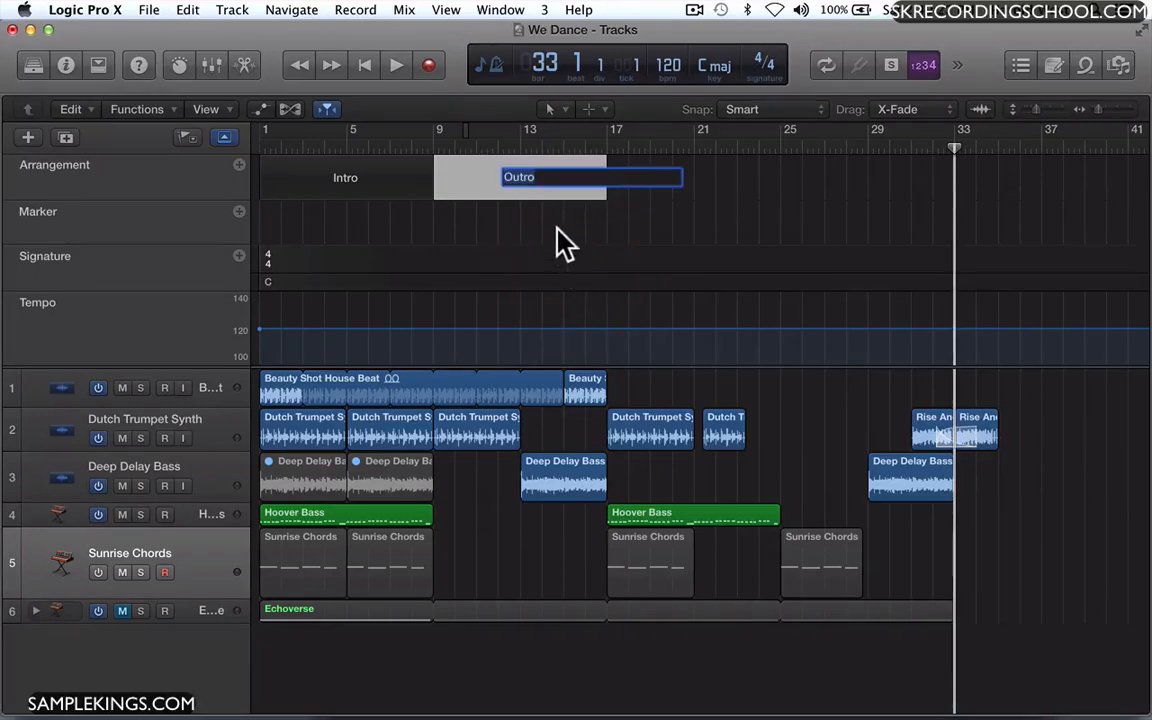
{"action": "type", "text": "In"}
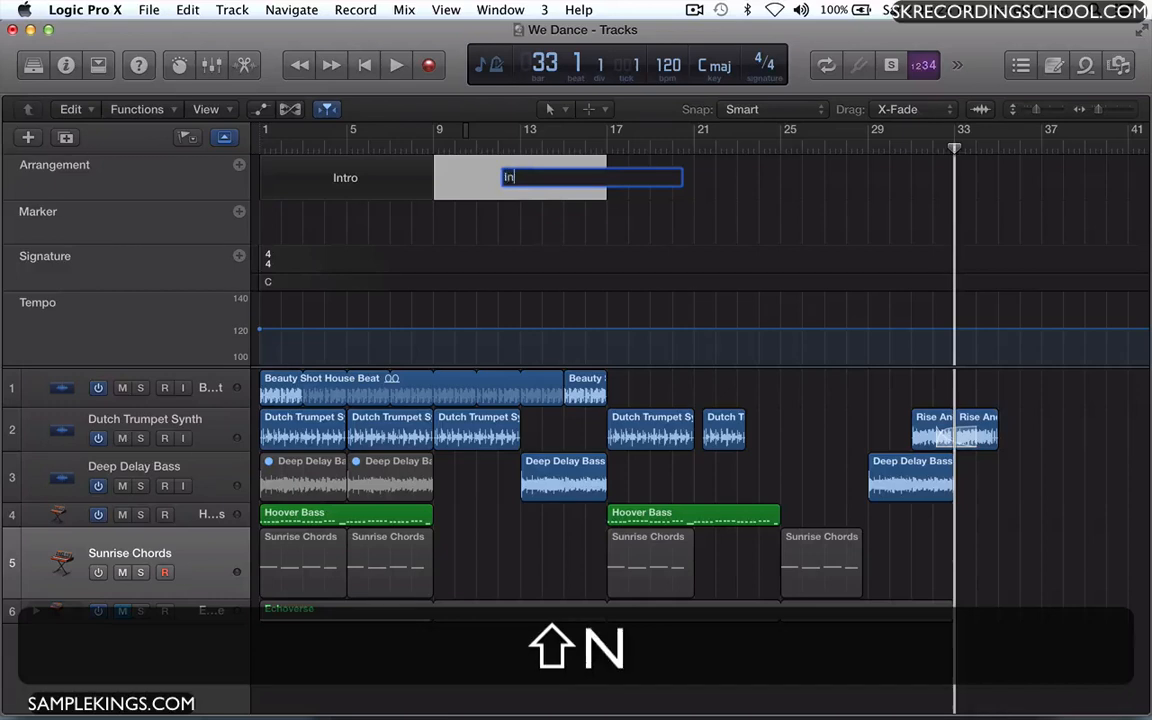
{"action": "type", "text": "t"}
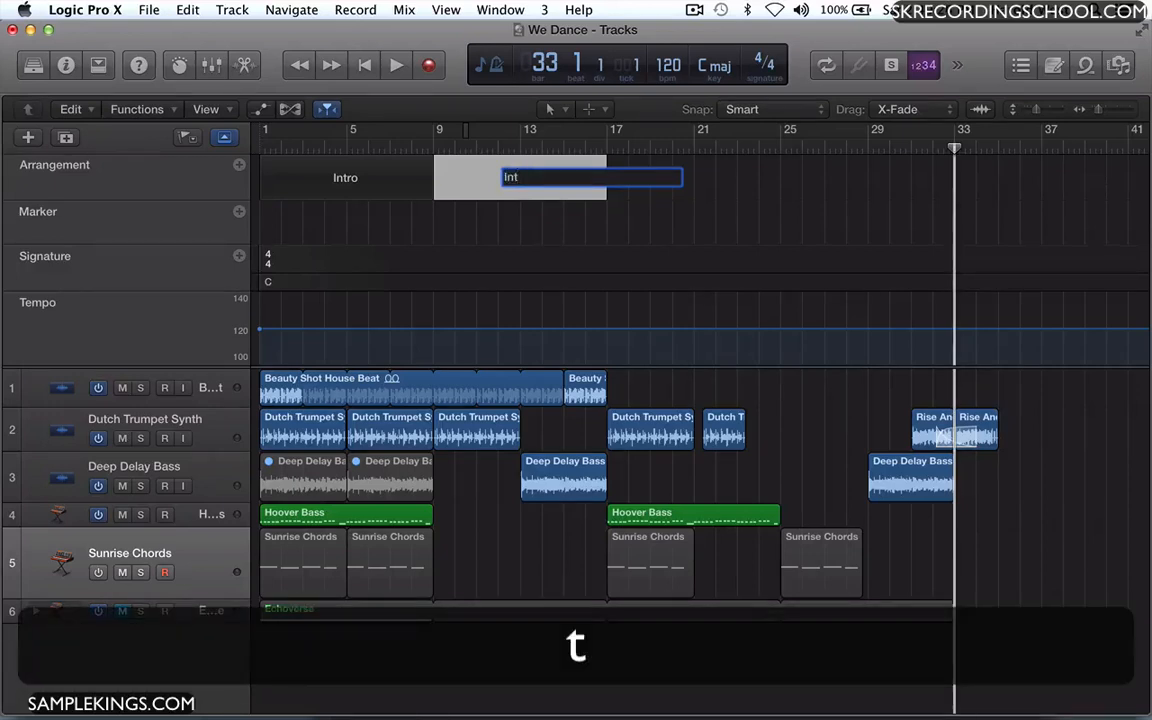
{"action": "type", "text": "ro2"}
{"action": "key", "text": "Return"}
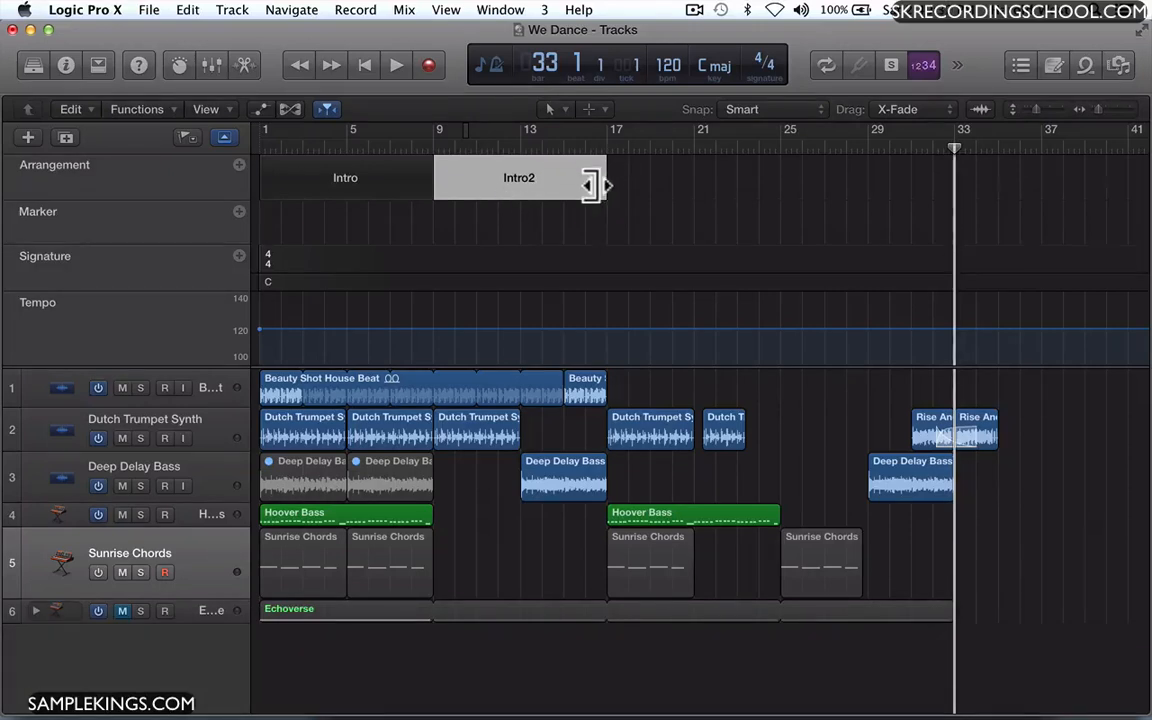
{"action": "left_click_drag", "start_coordinate": [592, 185], "coordinate": [508, 188]}
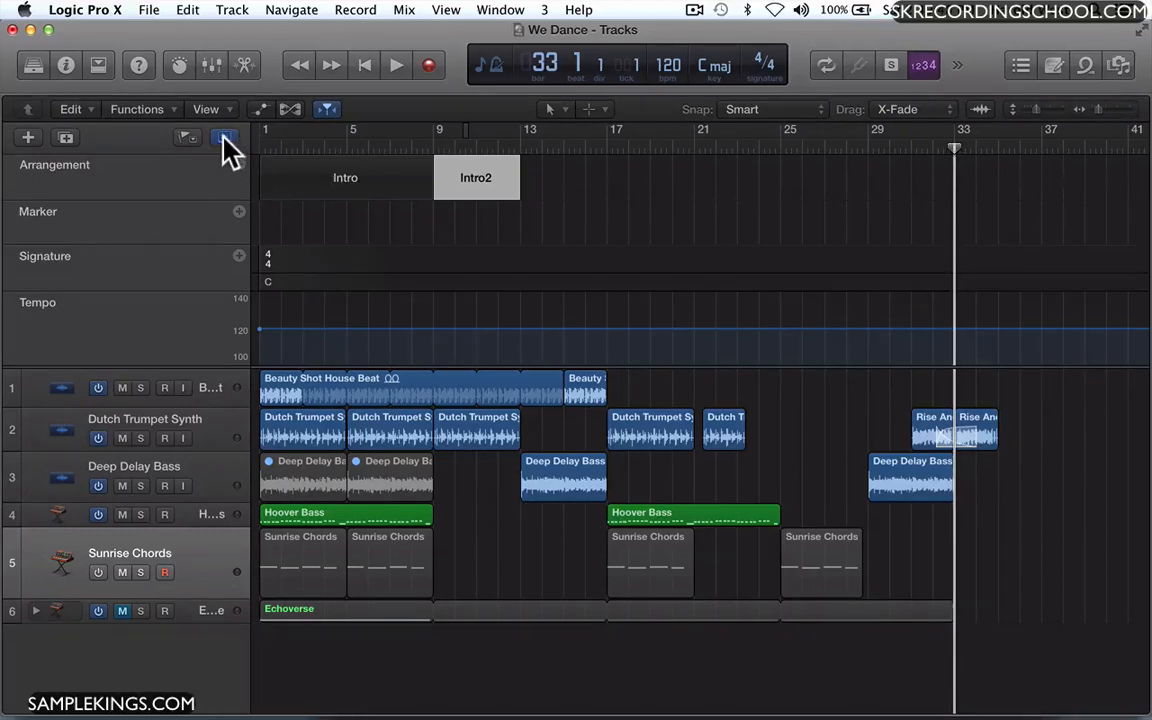
Add a third arrangement marker labelled Chorus that spans bars 13 to 17.
{"action": "left_click", "coordinate": [239, 166]}
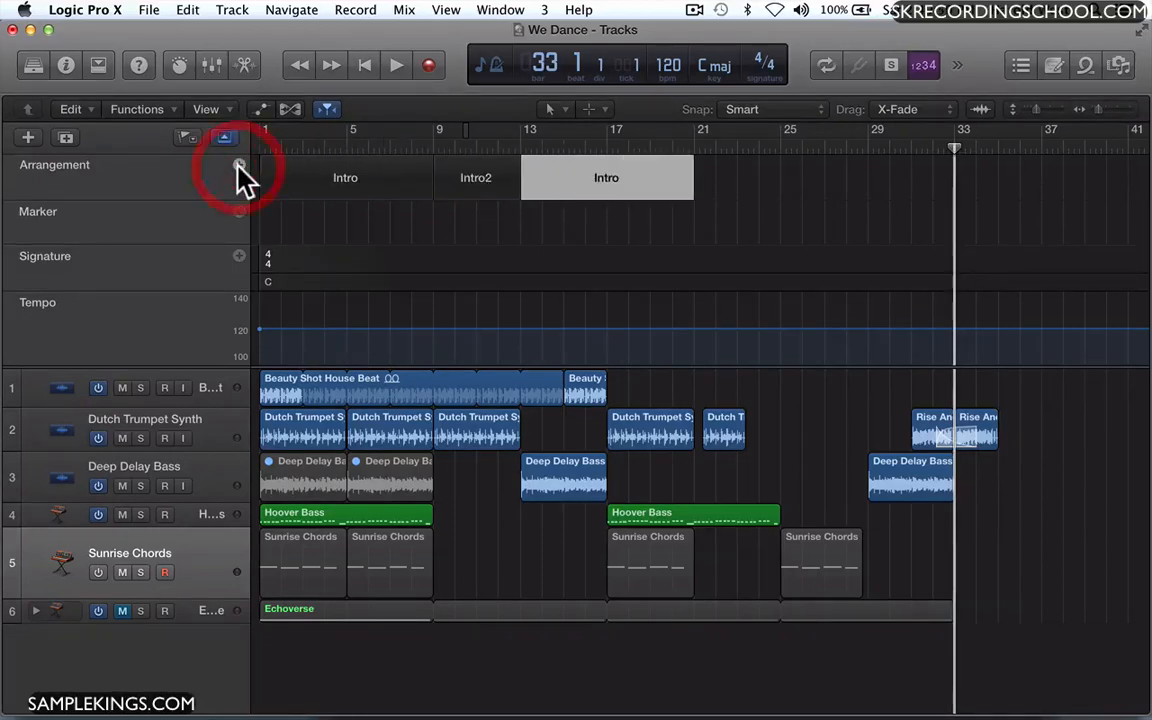
{"action": "left_click", "coordinate": [616, 180]}
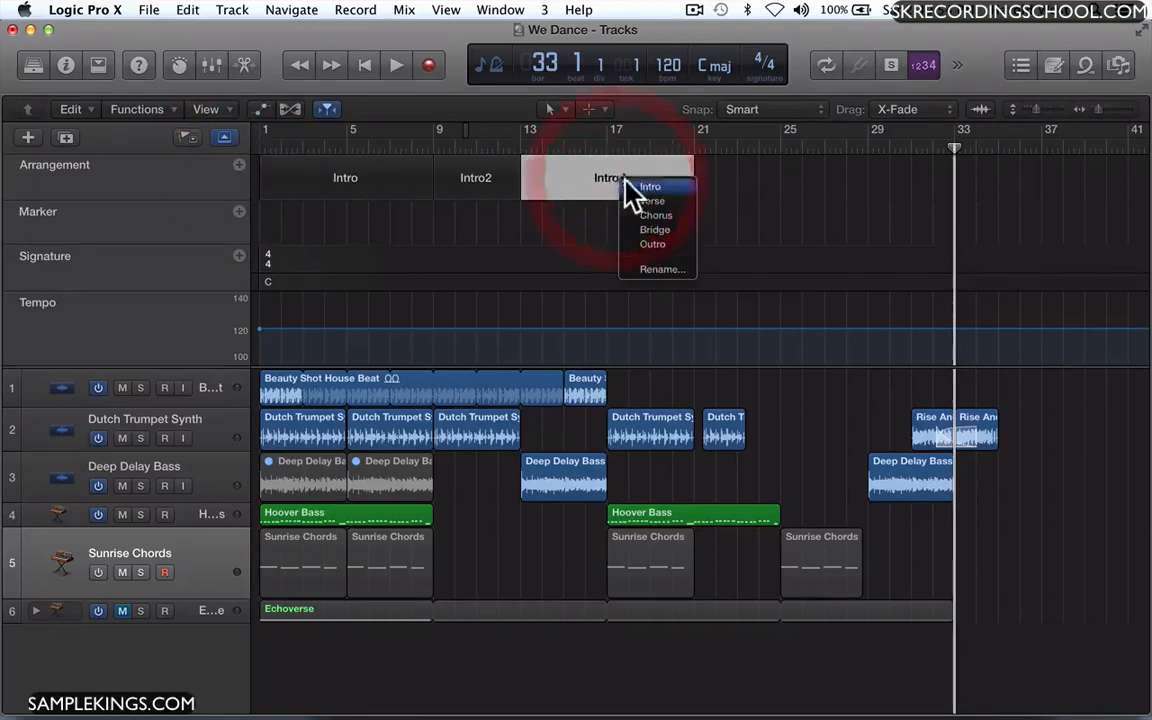
{"action": "left_click", "coordinate": [655, 216]}
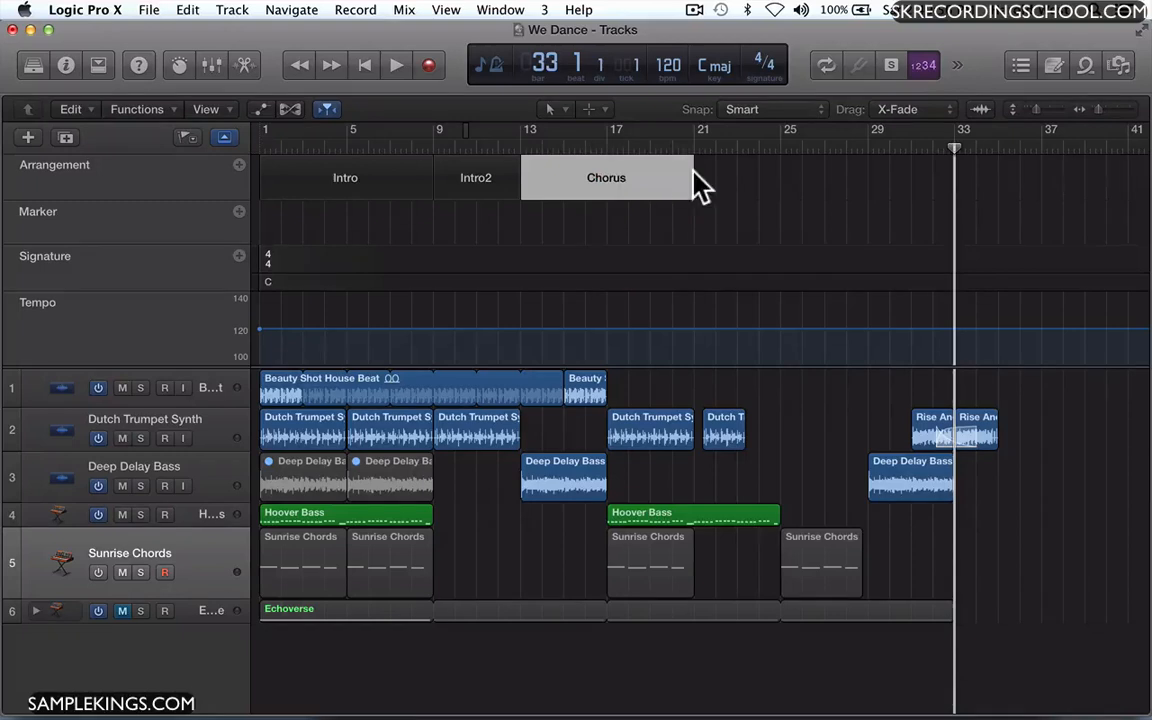
{"action": "left_click_drag", "start_coordinate": [682, 180], "coordinate": [527, 180]}
{"action": "left_click_drag", "start_coordinate": [676, 195], "coordinate": [595, 197]}
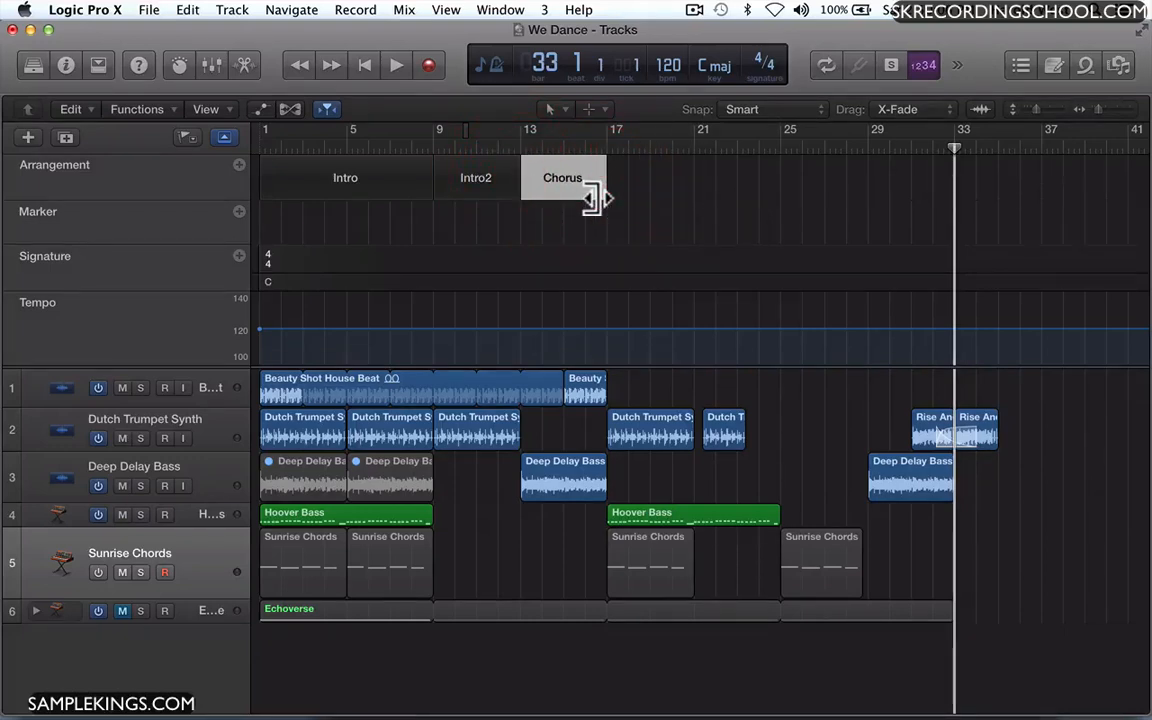
Add a fourth arrangement marker labelled Bridge that spans bars 17 to 21.
{"action": "left_click", "coordinate": [238, 166]}
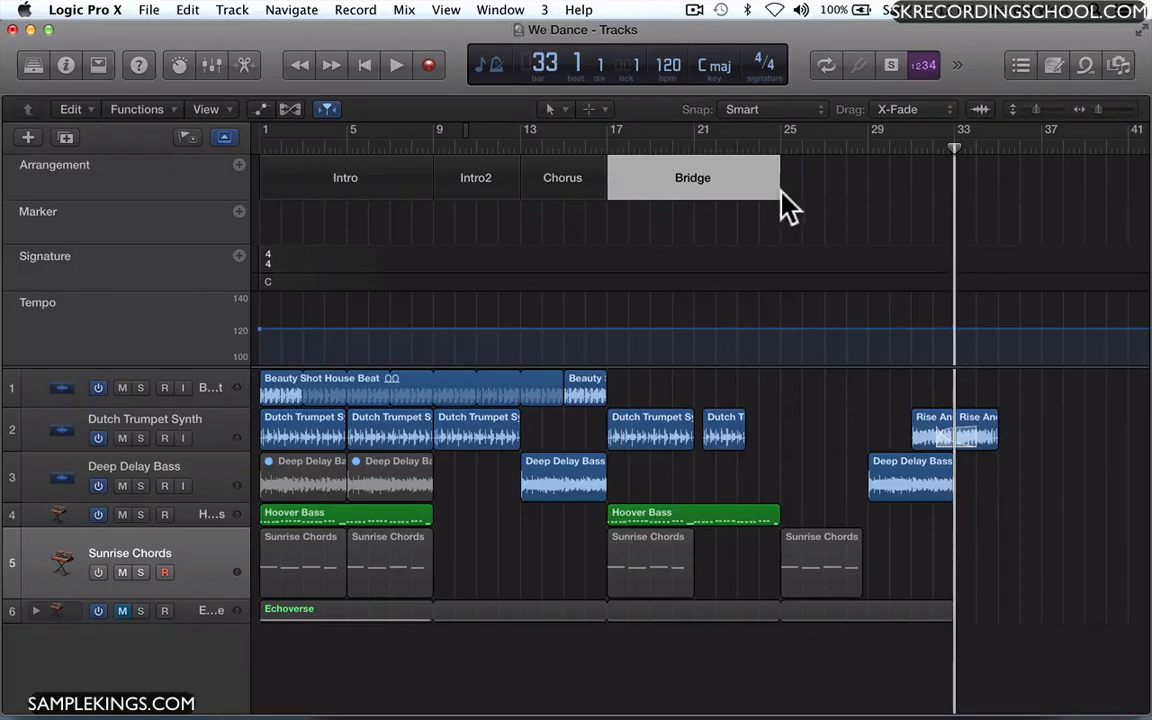
{"action": "left_click_drag", "start_coordinate": [766, 199], "coordinate": [686, 208]}
Remove the short Dutch Trumpet Synth region that sits just after bar 21.
{"action": "left_click", "coordinate": [726, 434]}
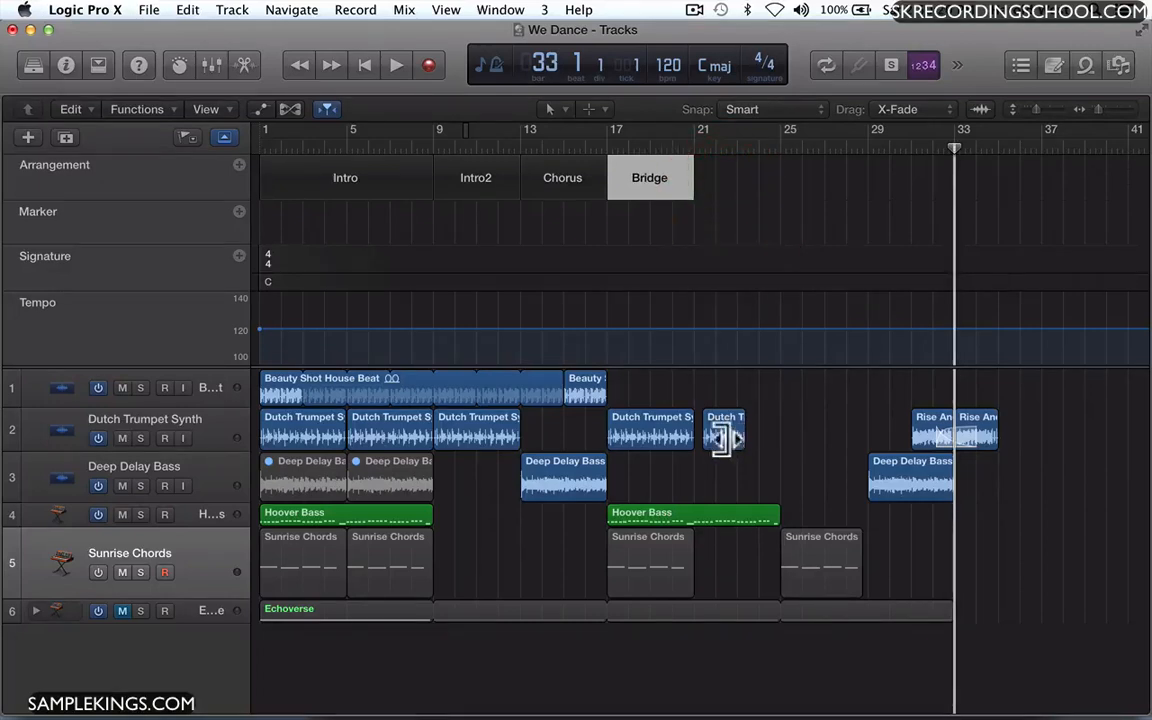
{"action": "mouse_move", "coordinate": [728, 444]}
{"action": "left_mouse_down"}
{"action": "mouse_move", "coordinate": [712, 437]}
{"action": "mouse_move", "coordinate": [722, 430]}
{"action": "left_mouse_up"}
{"action": "key", "text": "super+z"}
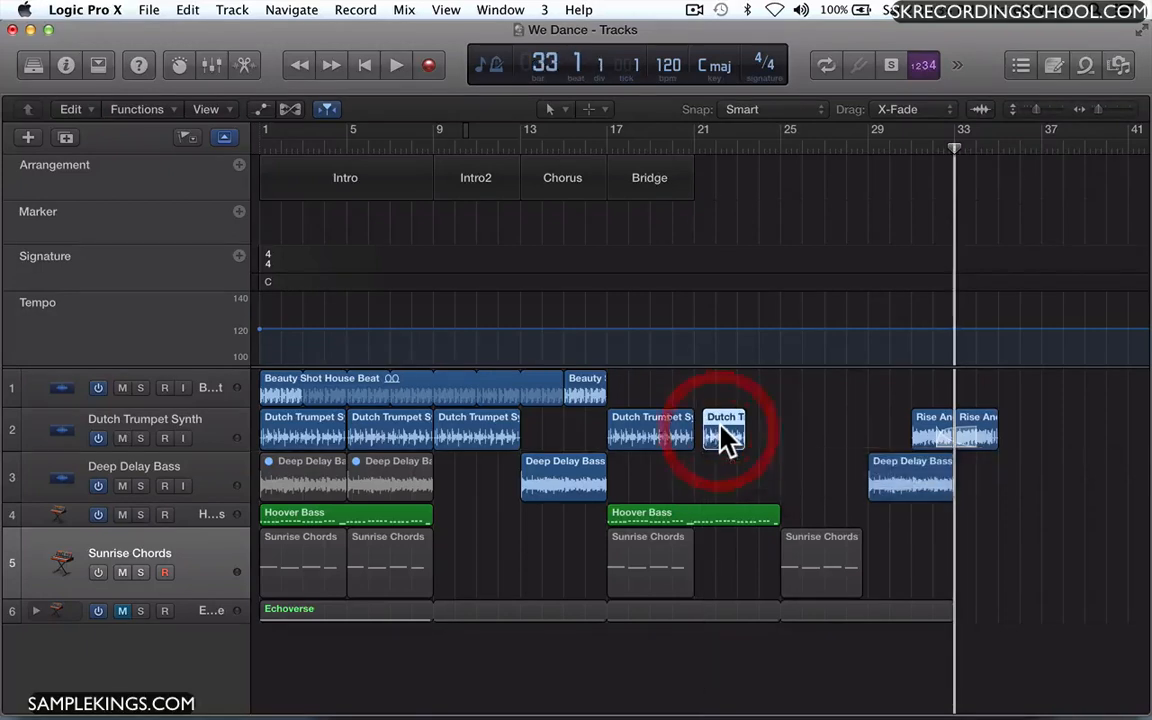
{"action": "key", "text": "super+x"}
{"action": "left_click", "coordinate": [643, 437]}
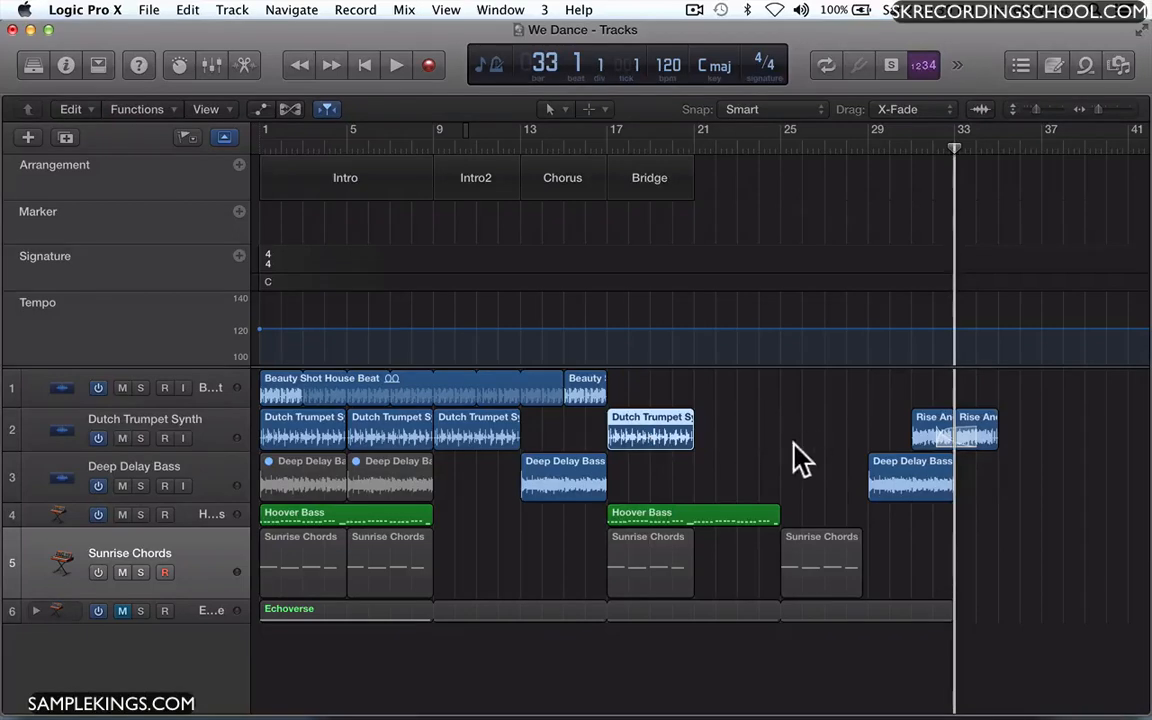
{"action": "right_click", "coordinate": [674, 446]}
{"action": "left_click", "coordinate": [670, 435]}
{"action": "left_click_drag", "start_coordinate": [673, 445], "coordinate": [675, 447]}
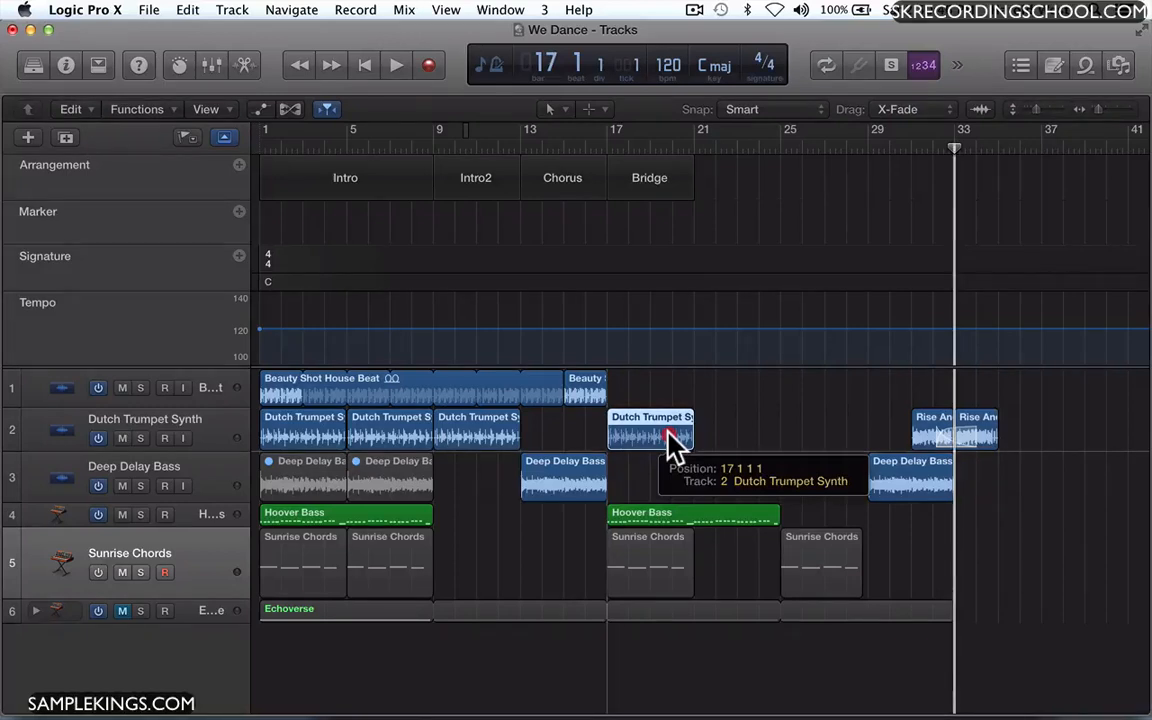
{"action": "left_click_drag", "start_coordinate": [673, 445], "coordinate": [673, 443]}
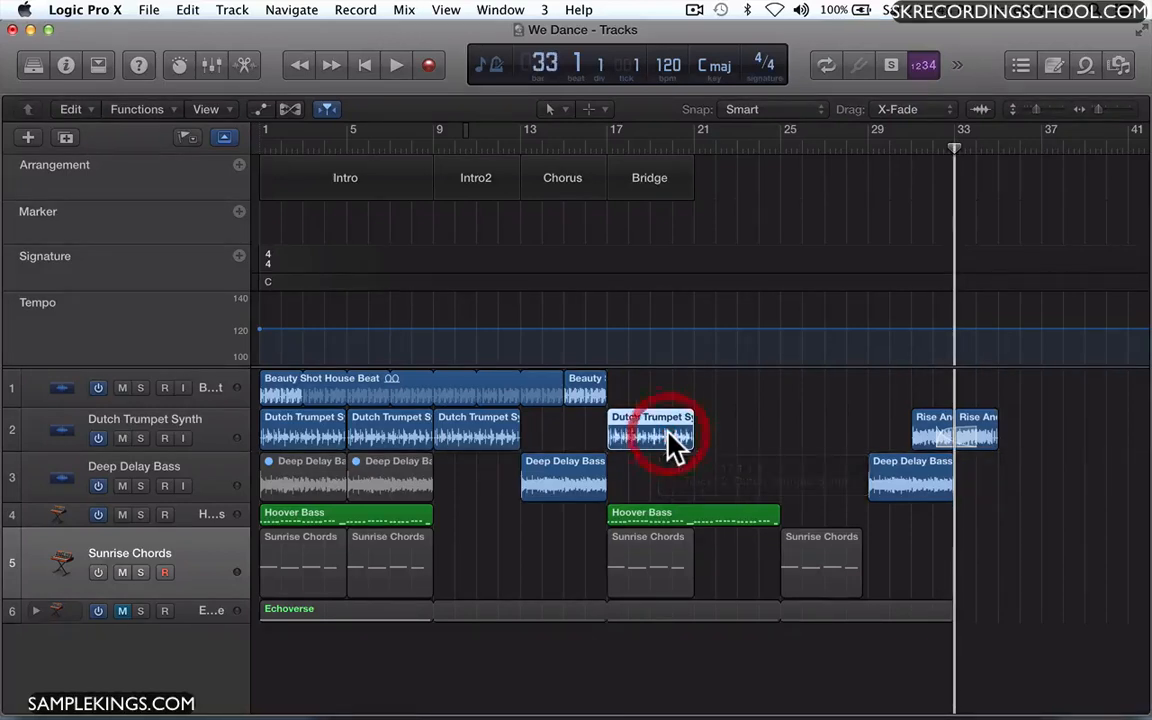
{"action": "left_click", "coordinate": [648, 172]}
{"action": "left_click", "coordinate": [648, 172]}
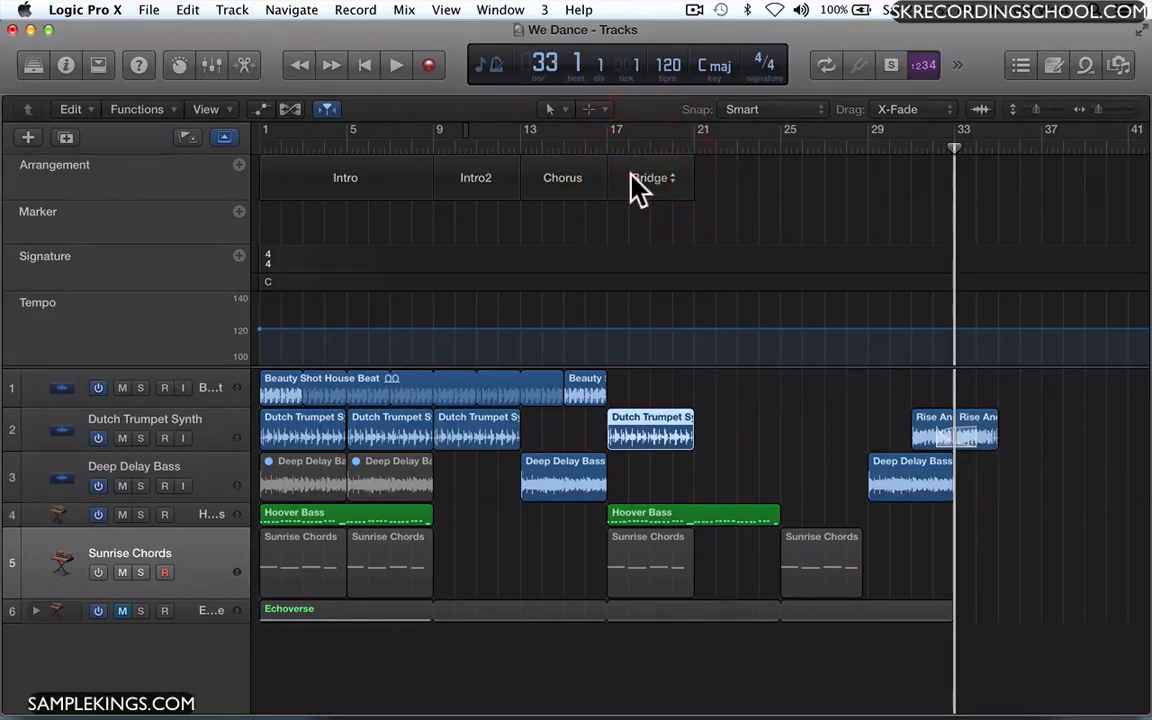
{"action": "left_click", "coordinate": [635, 185]}
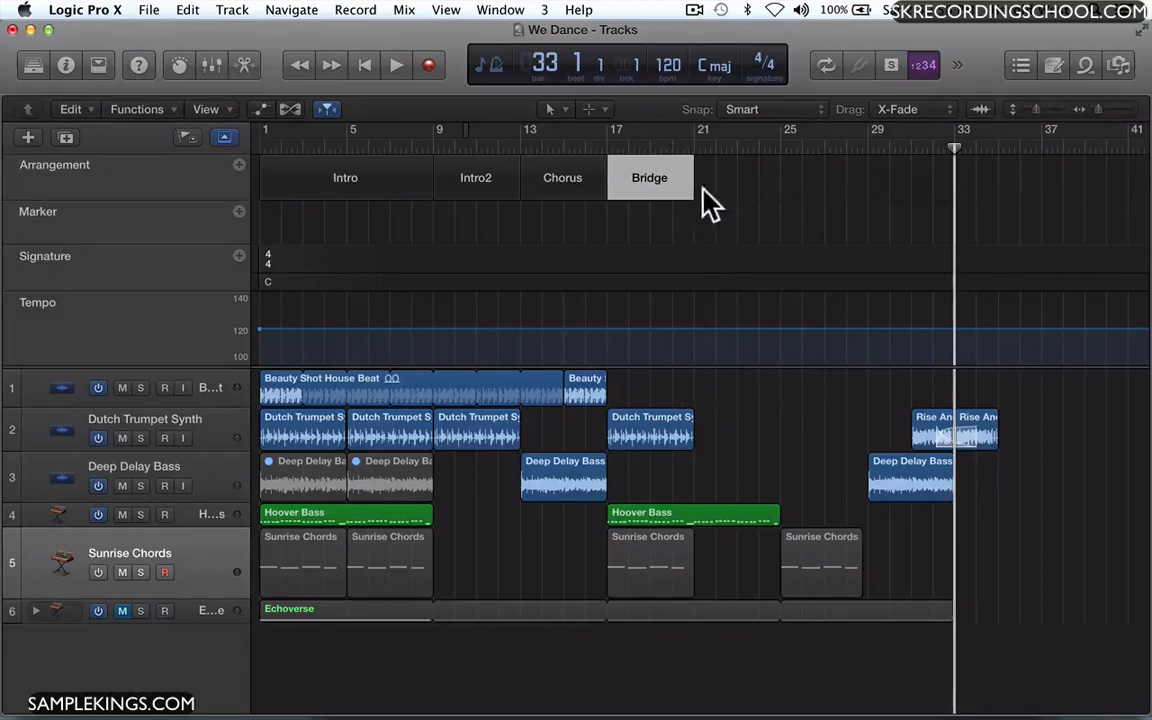
Add a fifth arrangement marker labelled Outro that spans bars 21 to 25.
{"action": "left_click", "coordinate": [239, 165]}
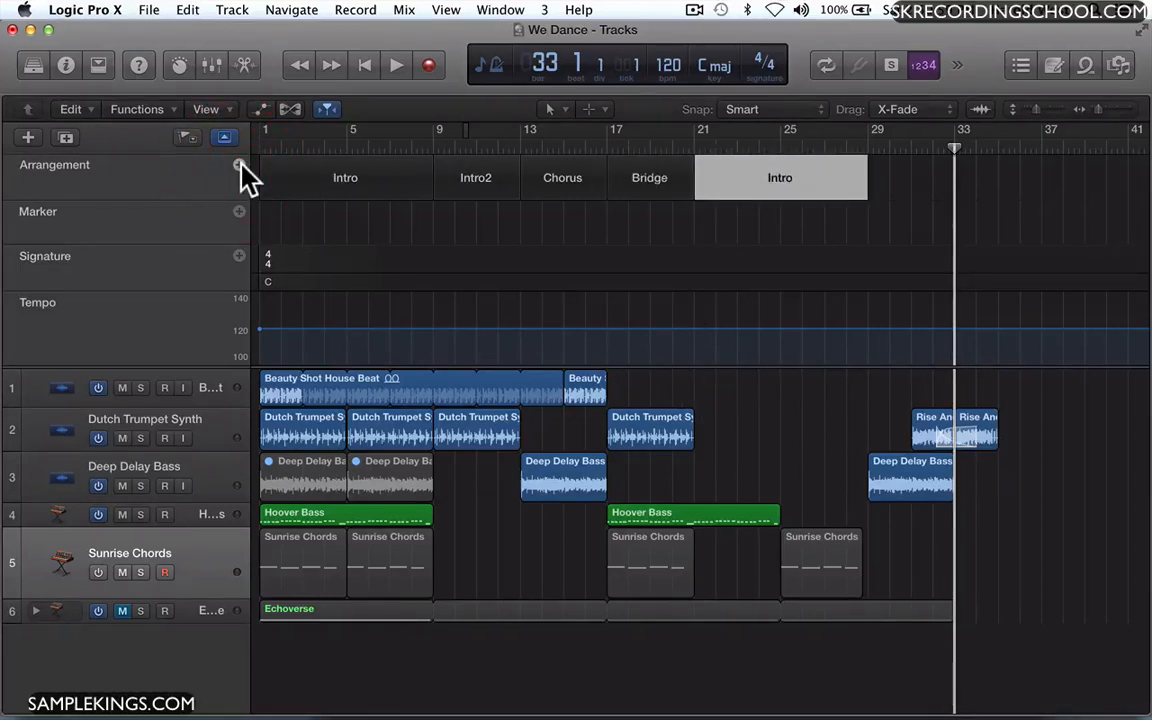
{"action": "left_click", "coordinate": [795, 181]}
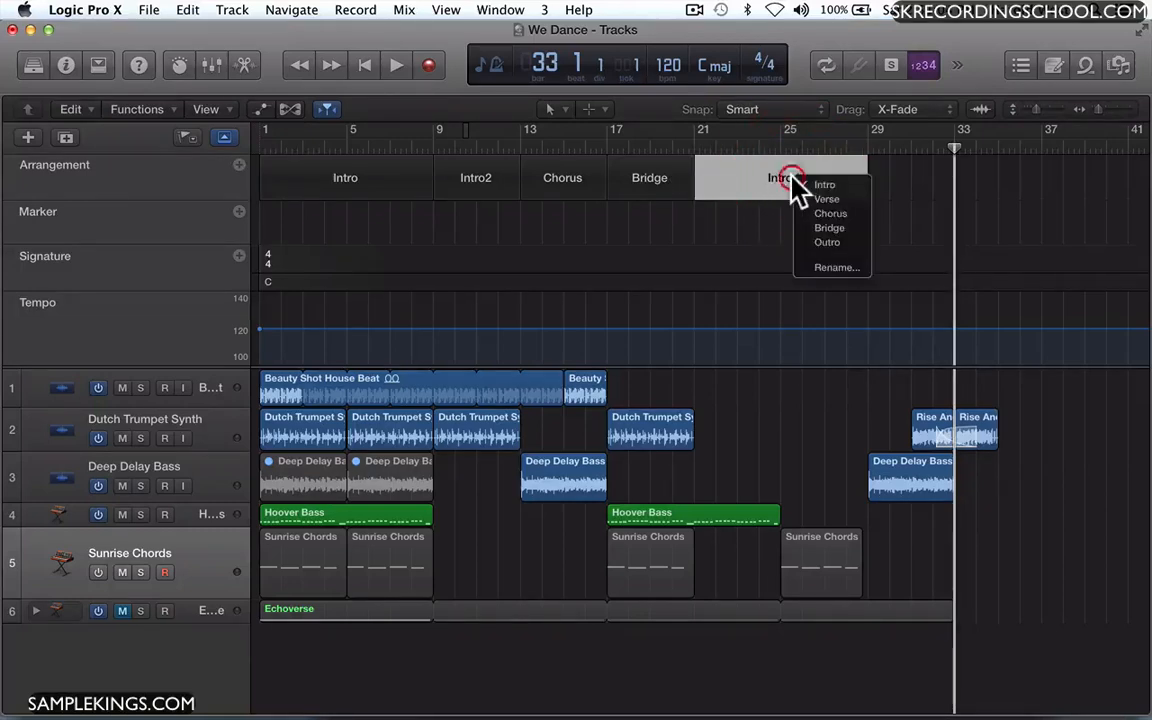
{"action": "left_click", "coordinate": [818, 243]}
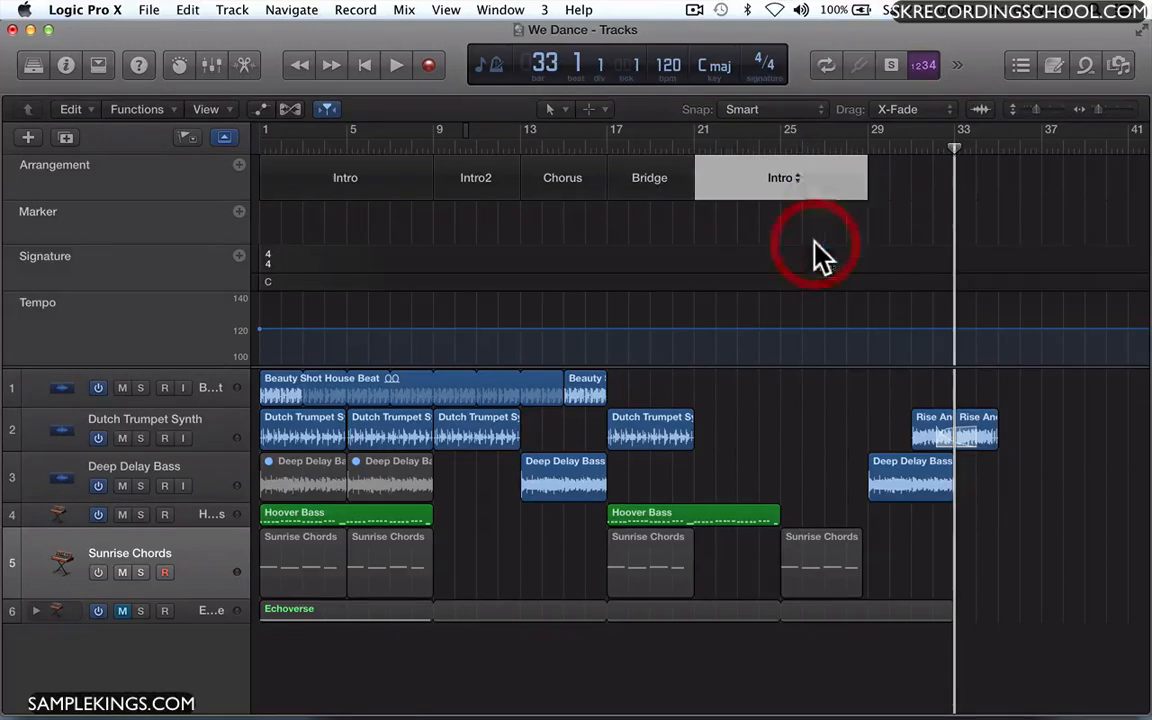
{"action": "left_click_drag", "start_coordinate": [852, 183], "coordinate": [771, 190]}
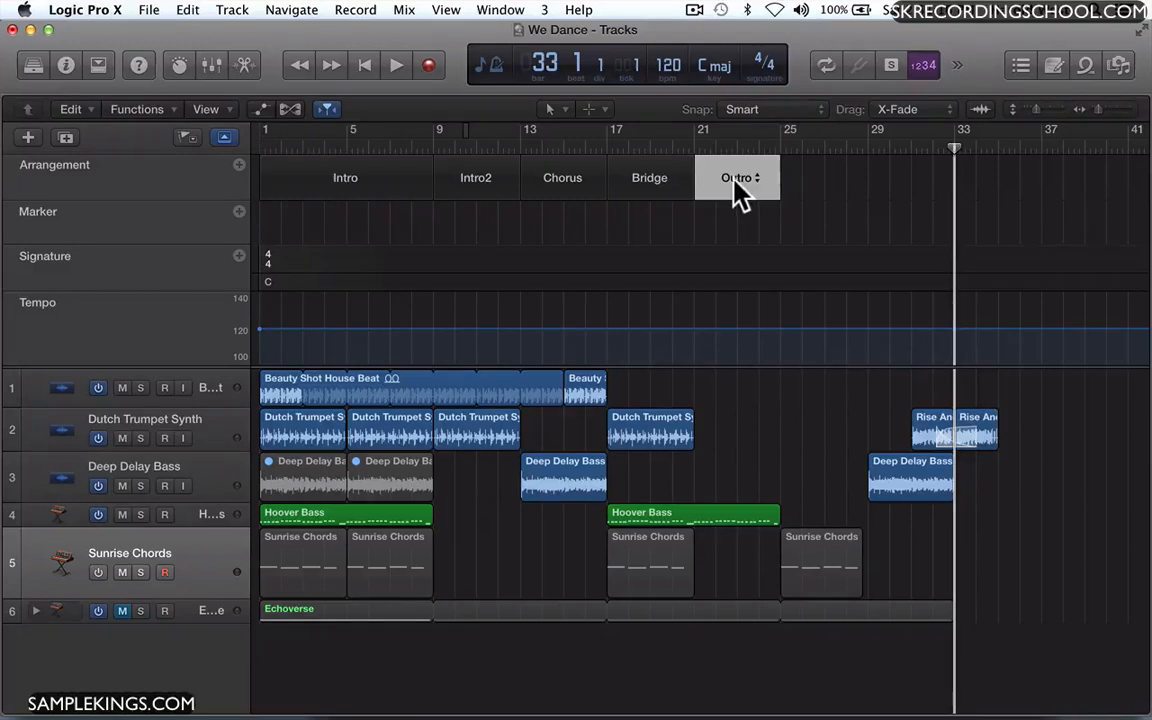
{"action": "left_click", "coordinate": [690, 220]}
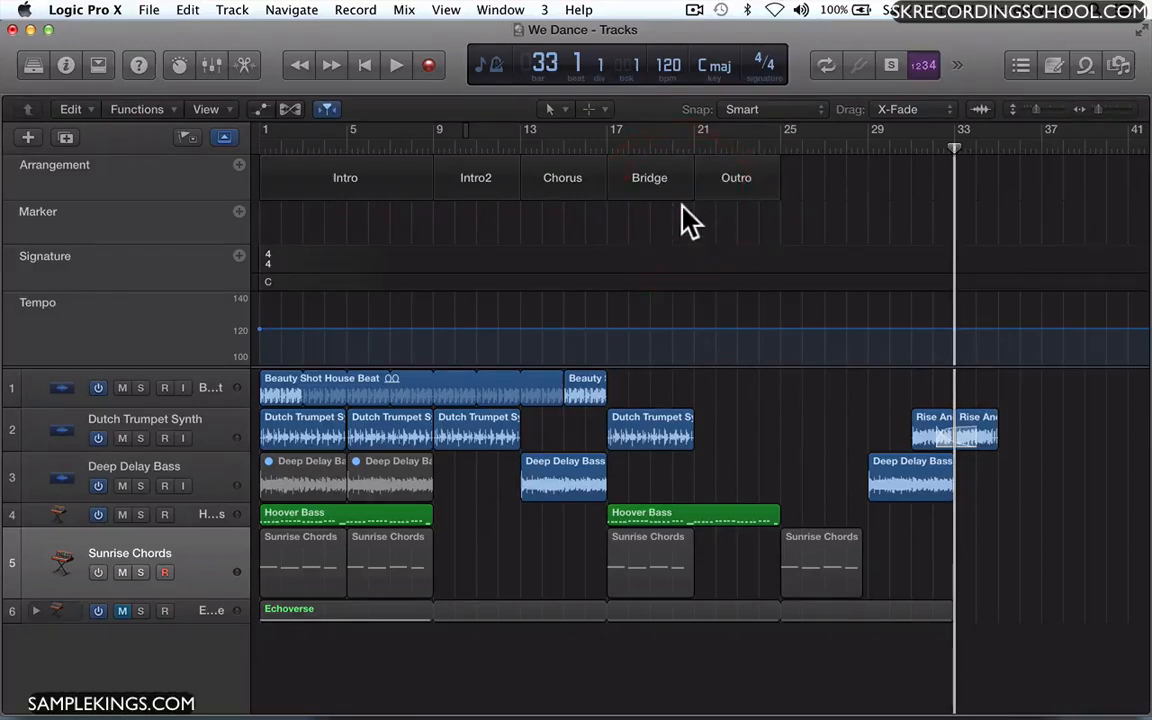
Save the project and create a new project alternative named We Dance #1MIX.
{"action": "key", "text": "super+s"}
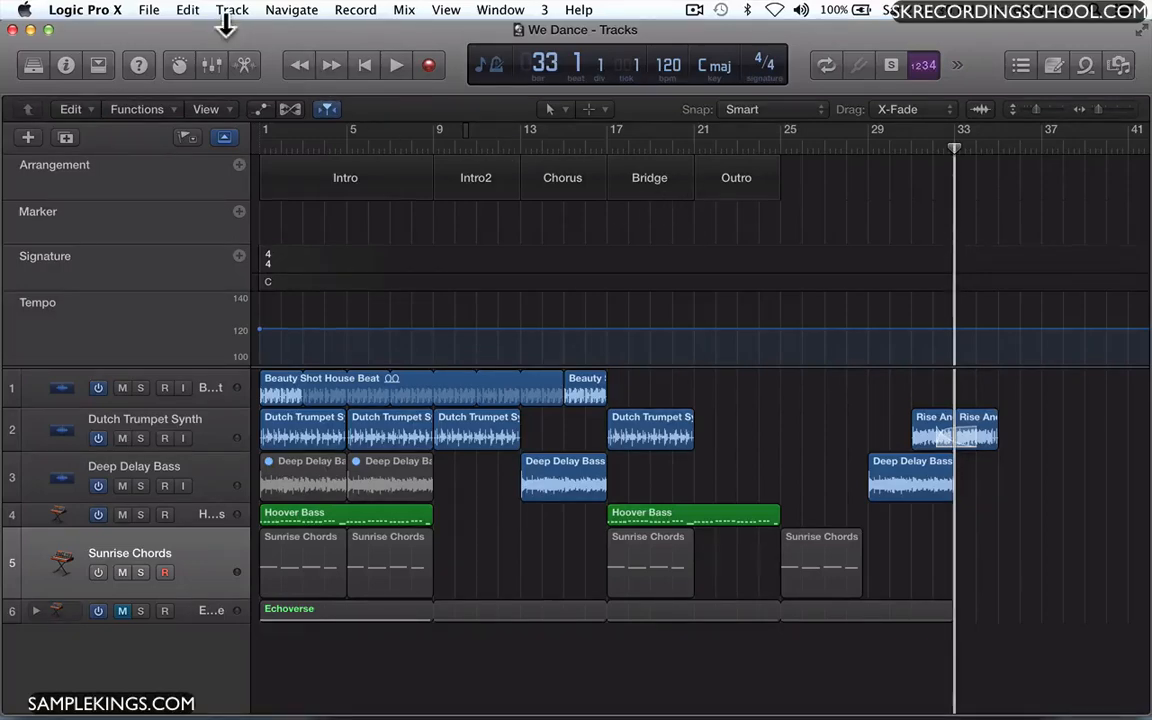
{"action": "left_click", "coordinate": [186, 9]}
{"action": "mouse_move", "coordinate": [157, 9]}
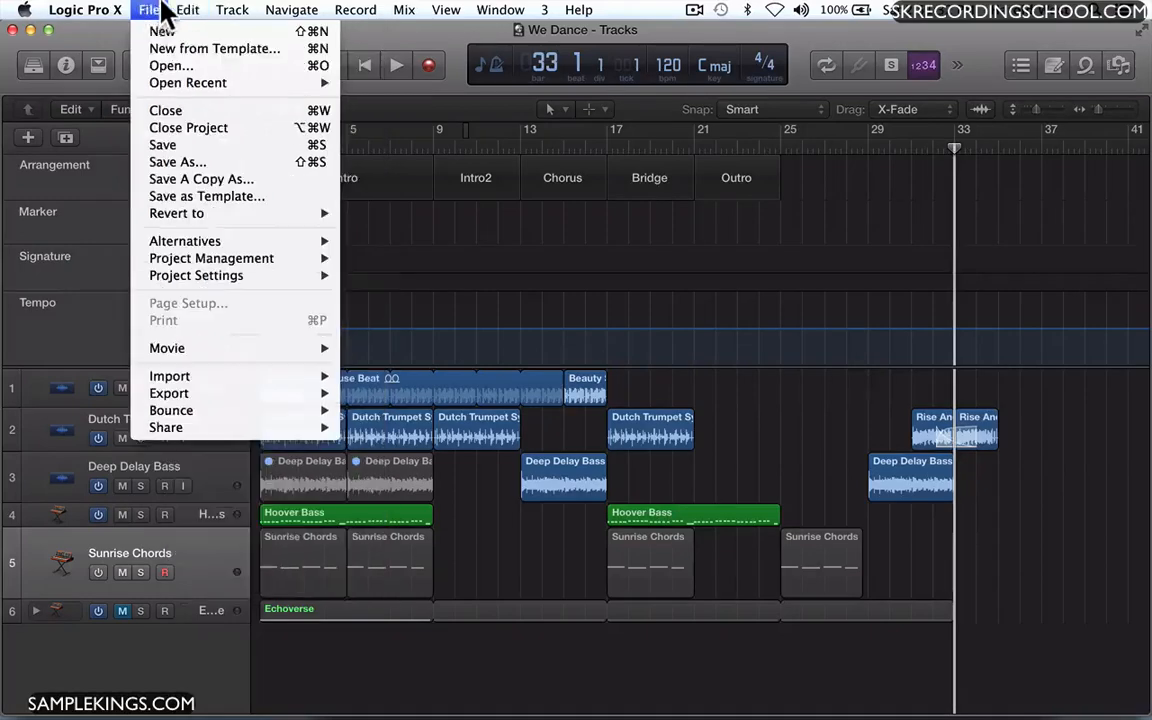
{"action": "mouse_move", "coordinate": [169, 243]}
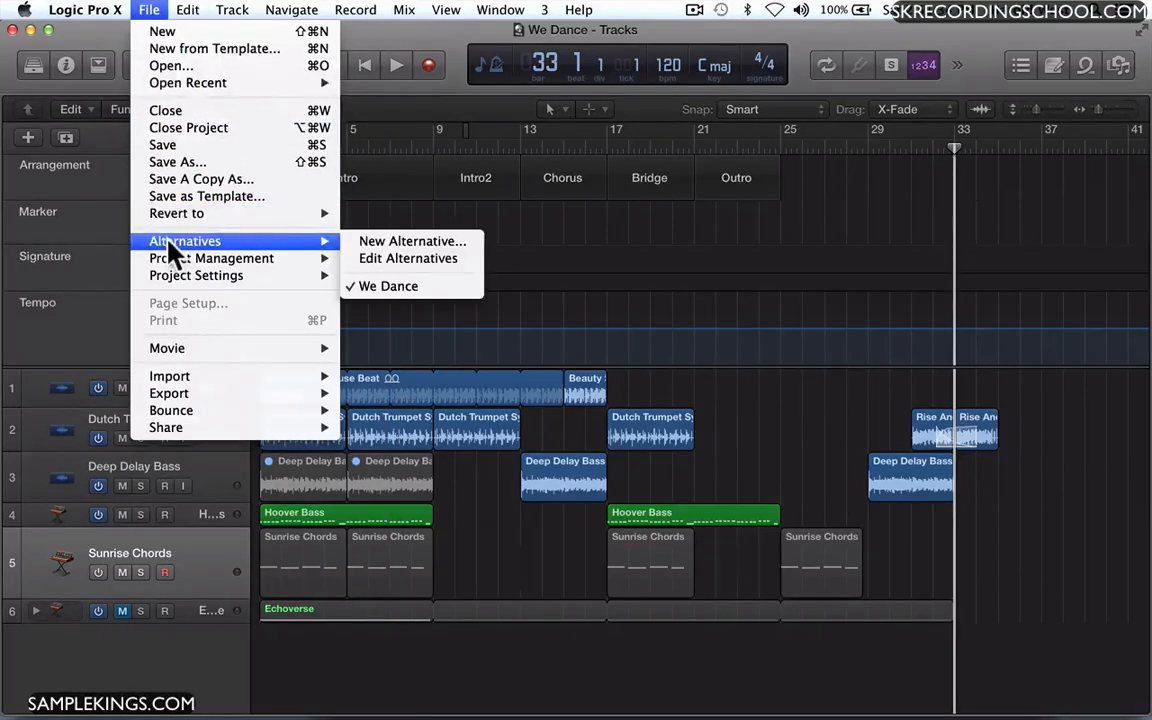
{"action": "left_click", "coordinate": [370, 243]}
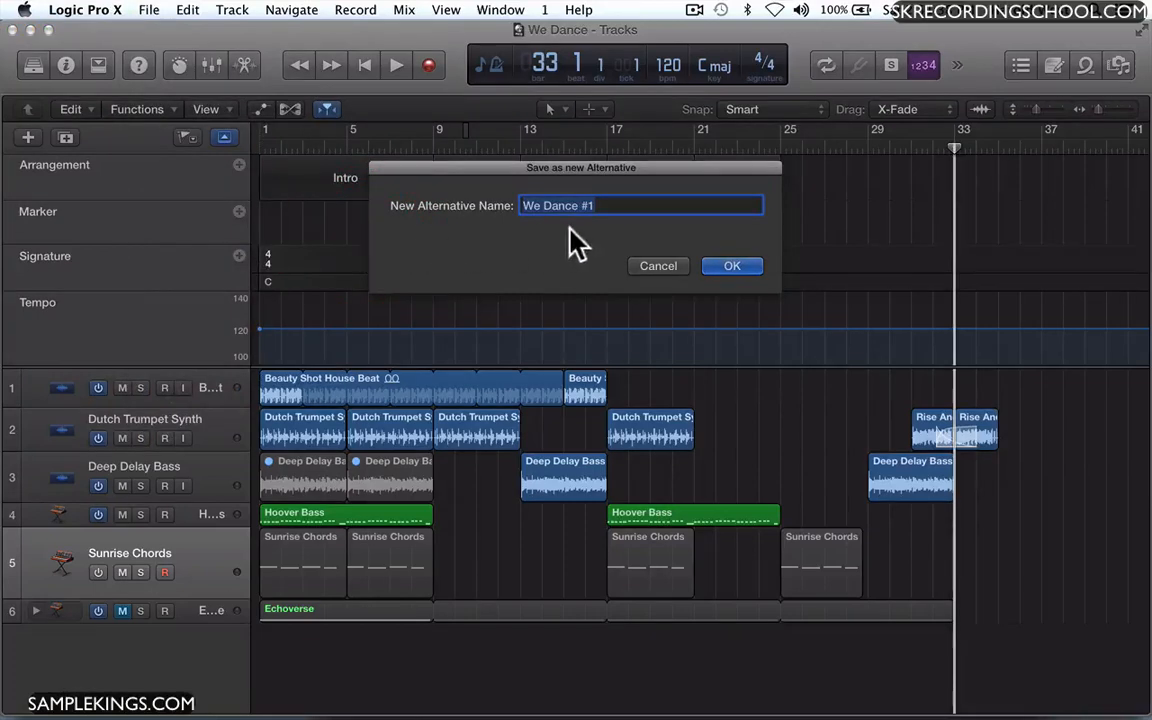
{"action": "left_click", "coordinate": [609, 206]}
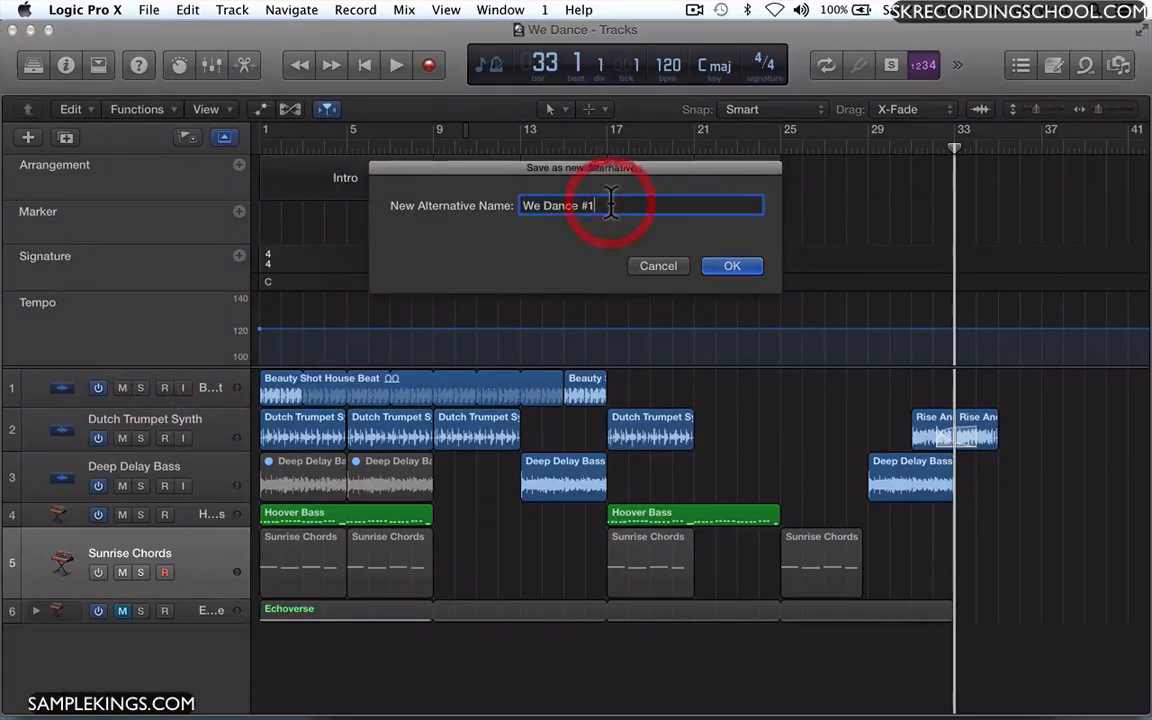
{"action": "type", "text": "MIX"}
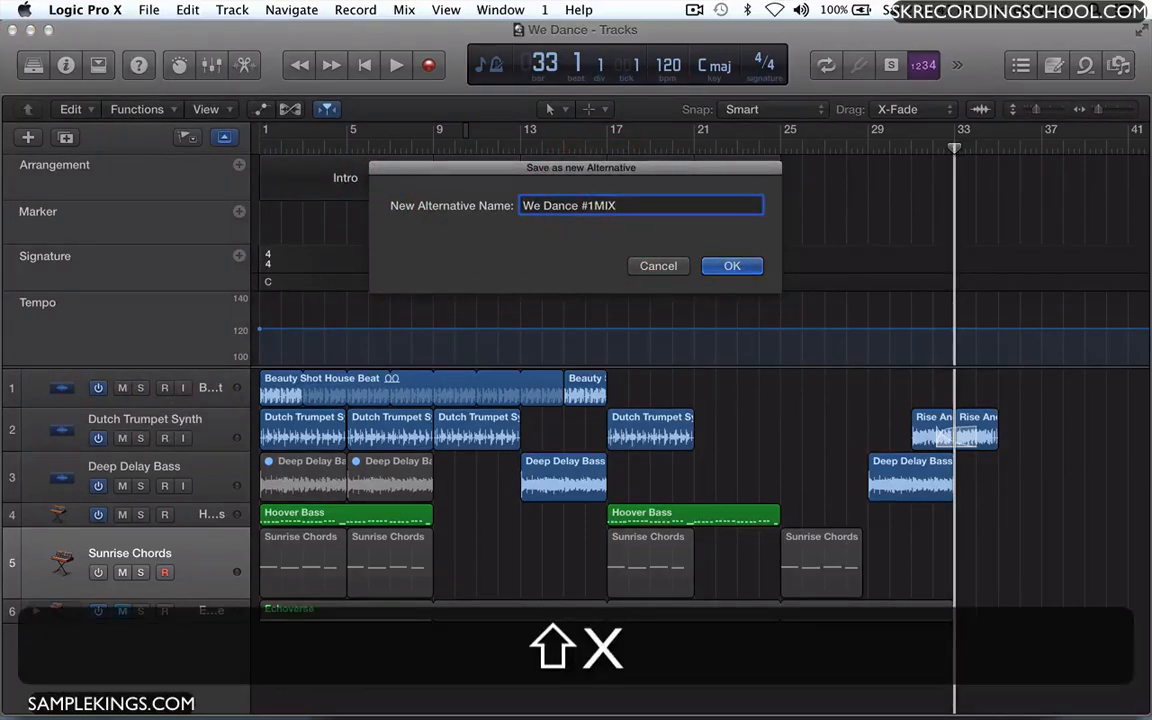
{"action": "key", "text": "Return"}
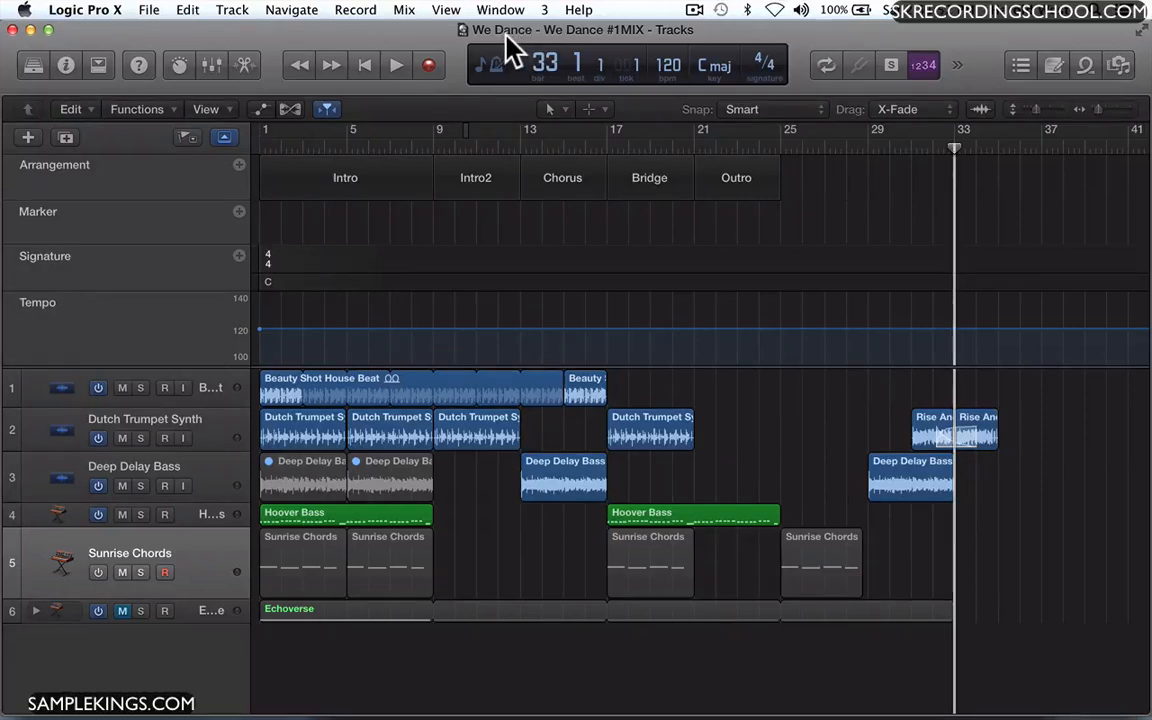
Move the Bridge arrangement section ahead of the Chorus so that it starts at bar 13.
{"action": "left_click", "coordinate": [567, 182]}
{"action": "left_click", "coordinate": [555, 185]}
{"action": "left_click", "coordinate": [567, 178]}
{"action": "left_click", "coordinate": [653, 175]}
{"action": "left_click", "coordinate": [650, 172]}
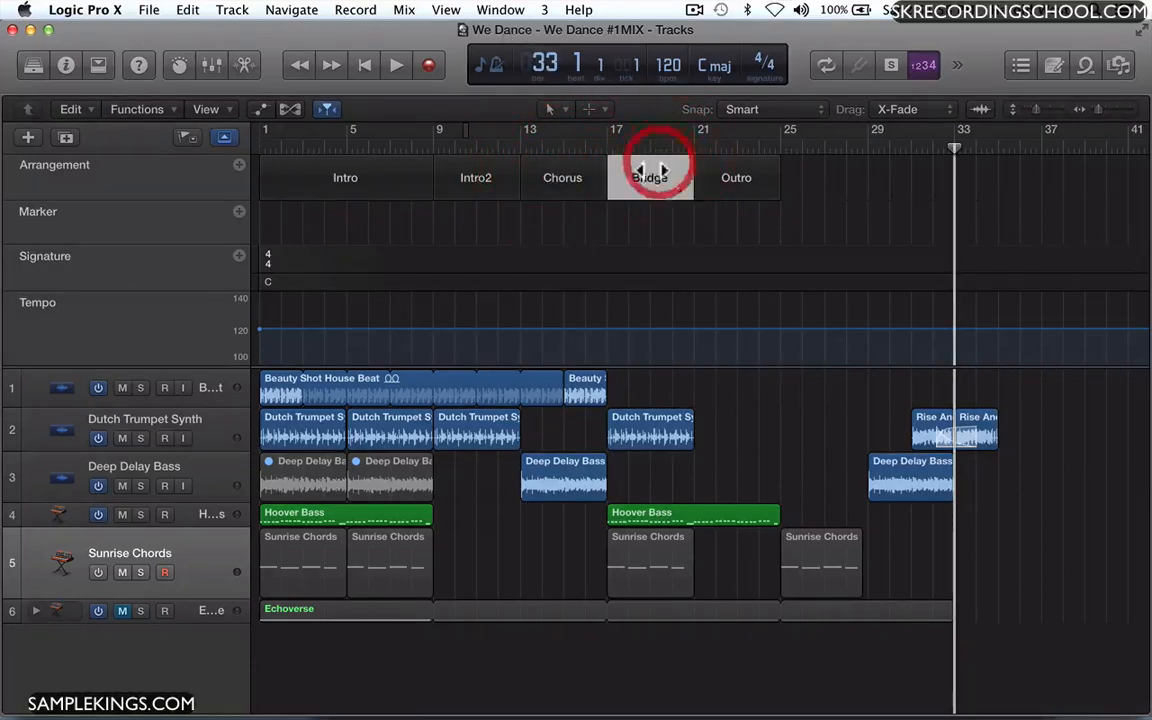
{"action": "left_click", "coordinate": [735, 175]}
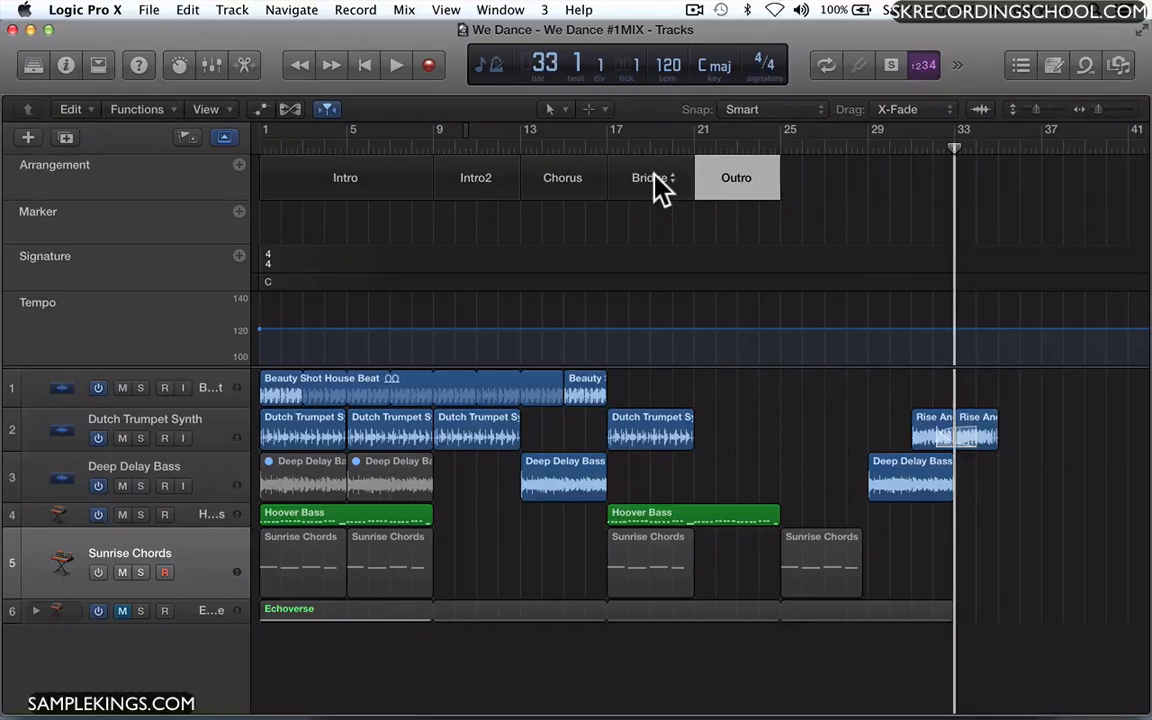
{"action": "left_click", "coordinate": [656, 175]}
{"action": "left_click", "coordinate": [622, 177]}
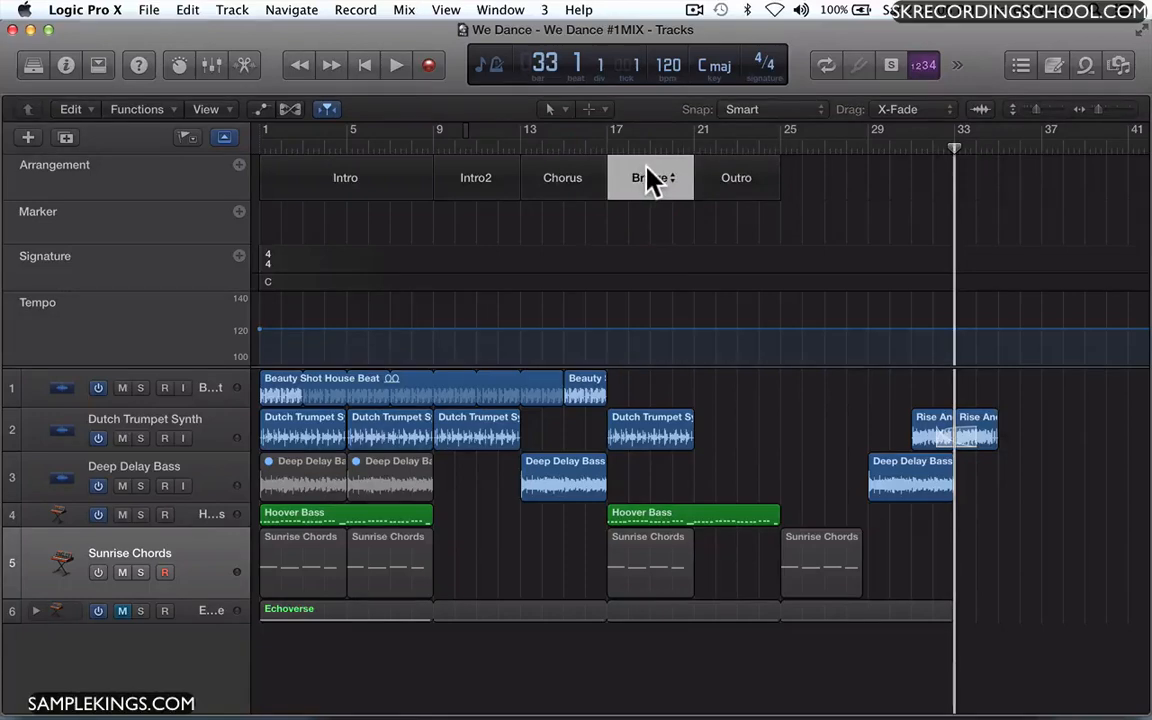
{"action": "left_click", "coordinate": [646, 170]}
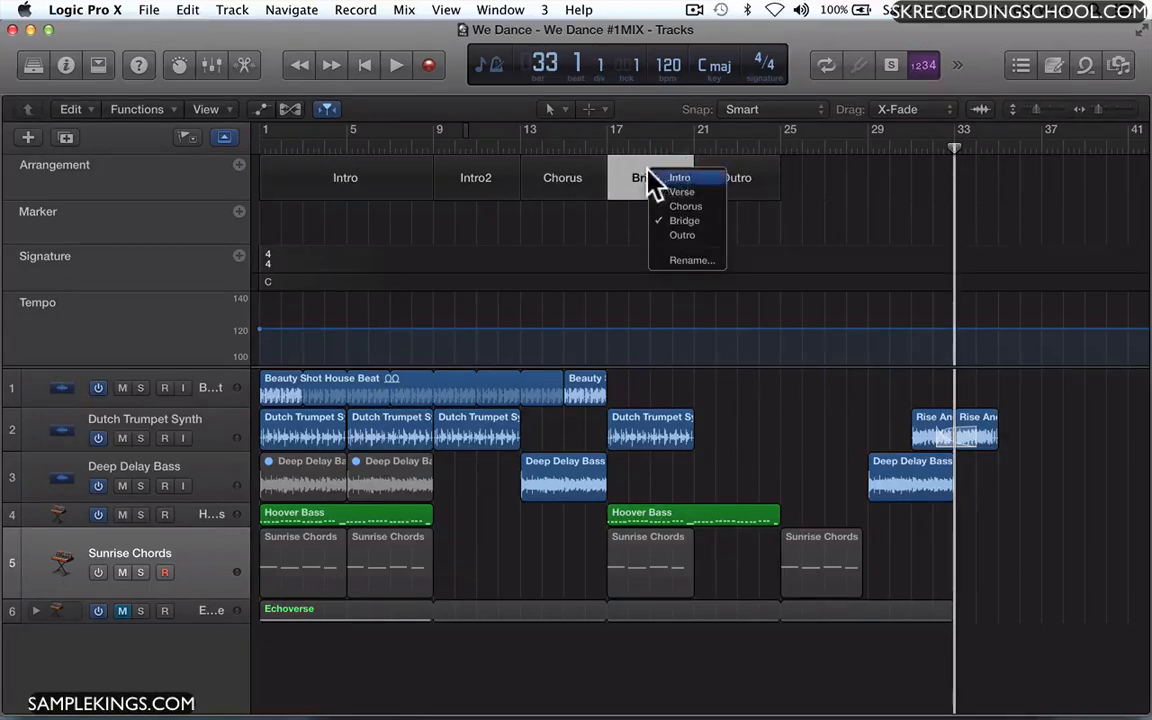
{"action": "left_click", "coordinate": [630, 175]}
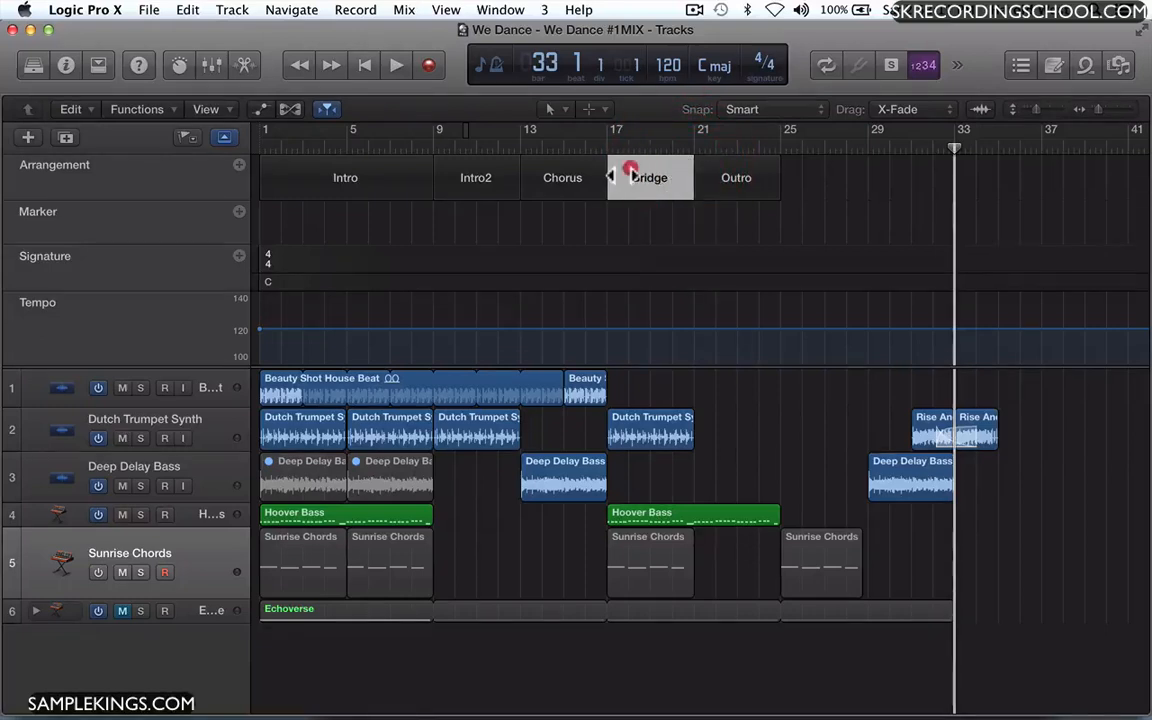
{"action": "left_click_drag", "start_coordinate": [588, 173], "coordinate": [497, 176]}
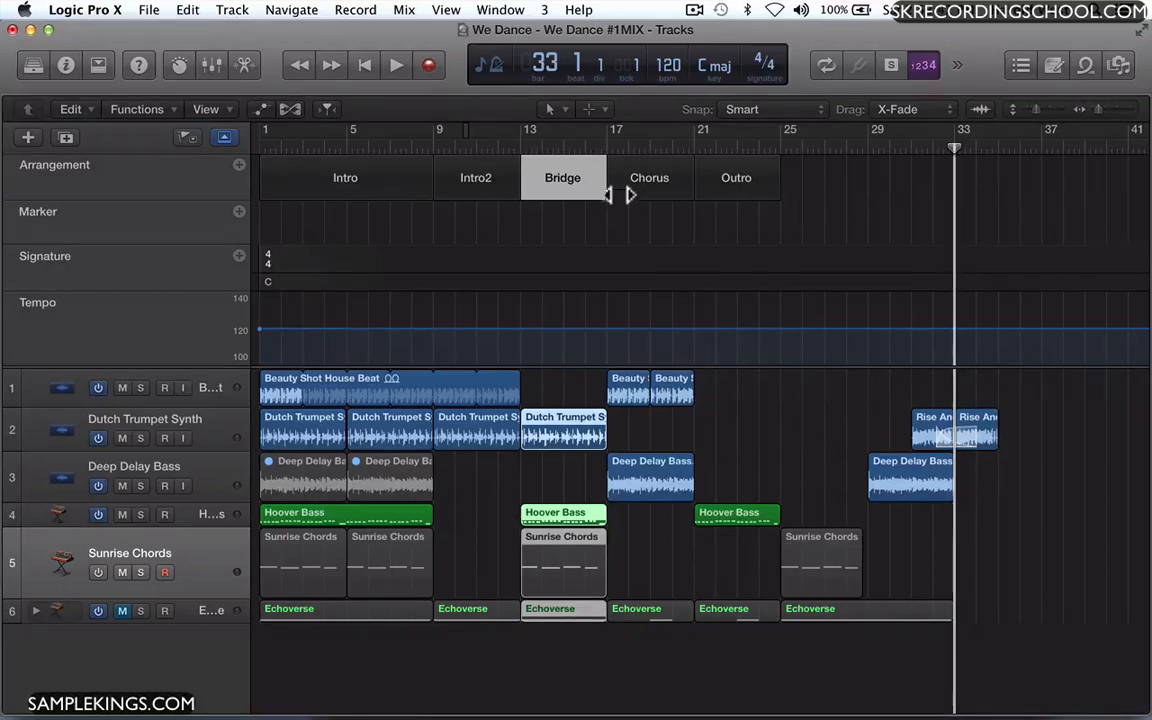
Play the rearranged song from bar 12 into the Bridge section, then stop playback.
{"action": "left_click", "coordinate": [507, 150]}
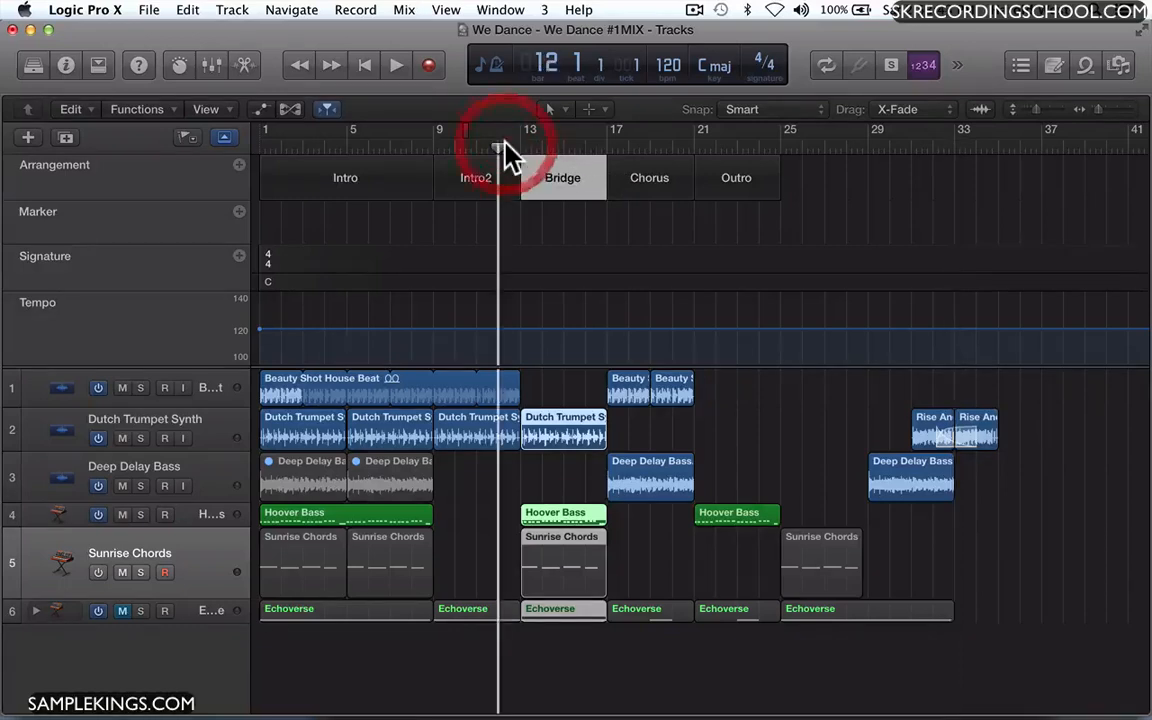
{"action": "key", "text": "space"}
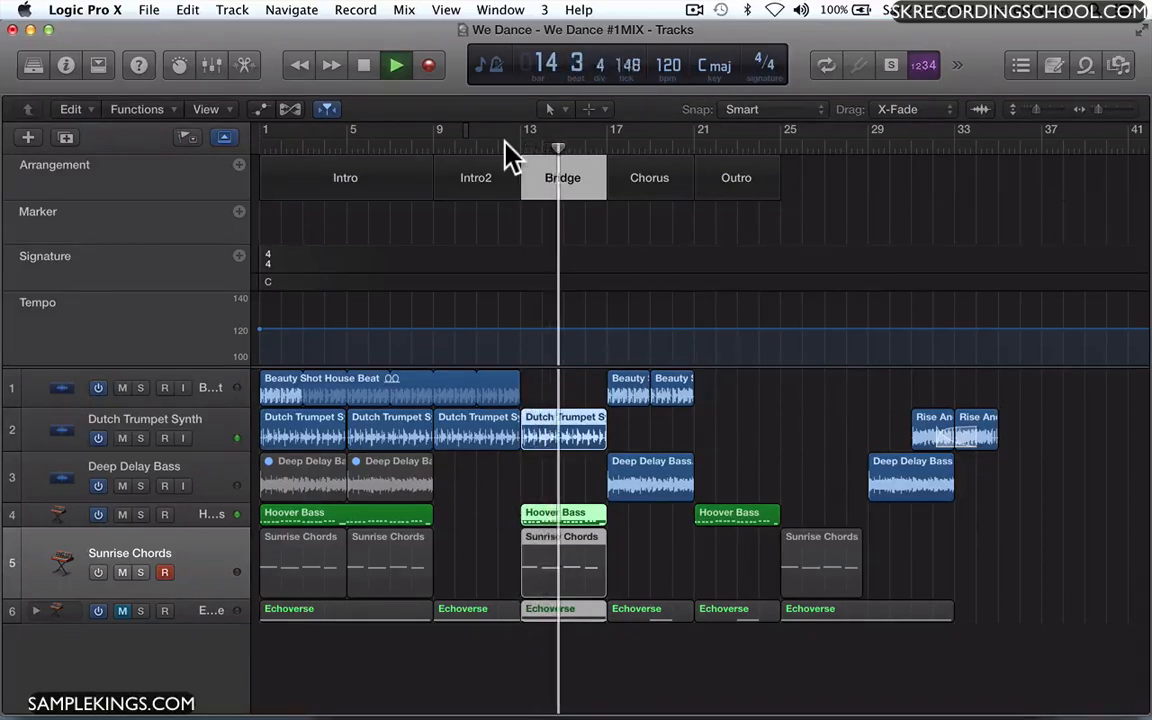
{"action": "key", "text": "space"}
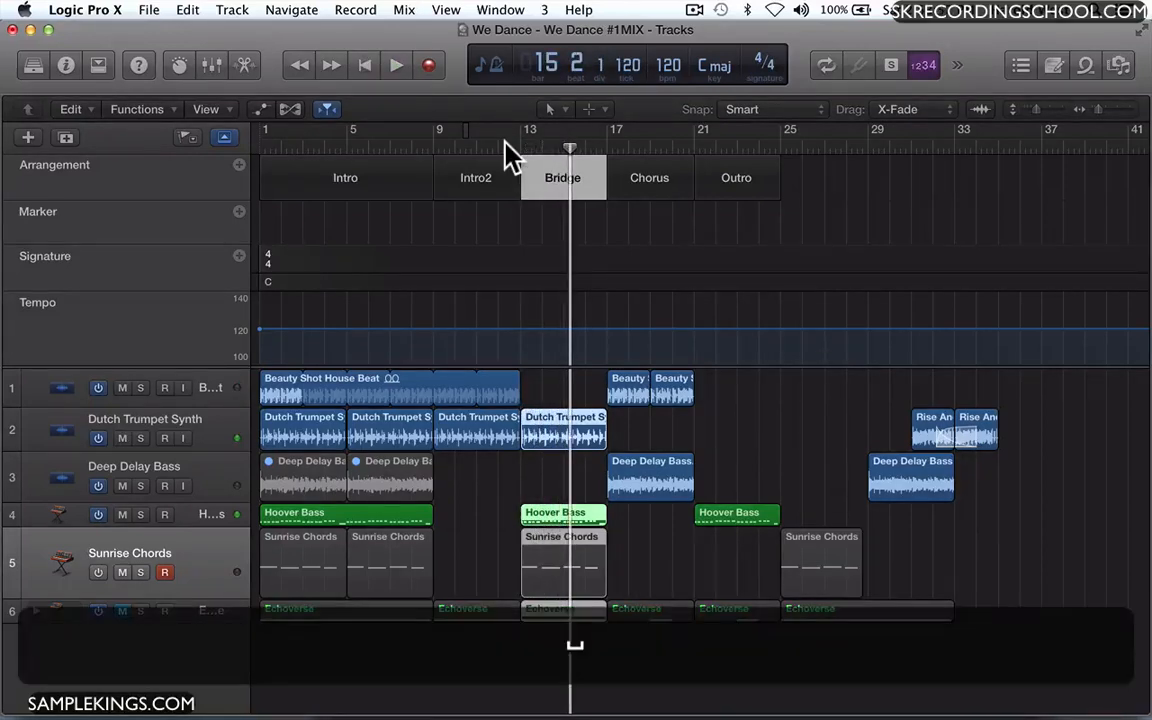
Undo the Bridge section's move and play the song from about bar 12 into the Chorus.
{"action": "key", "text": "super+z"}
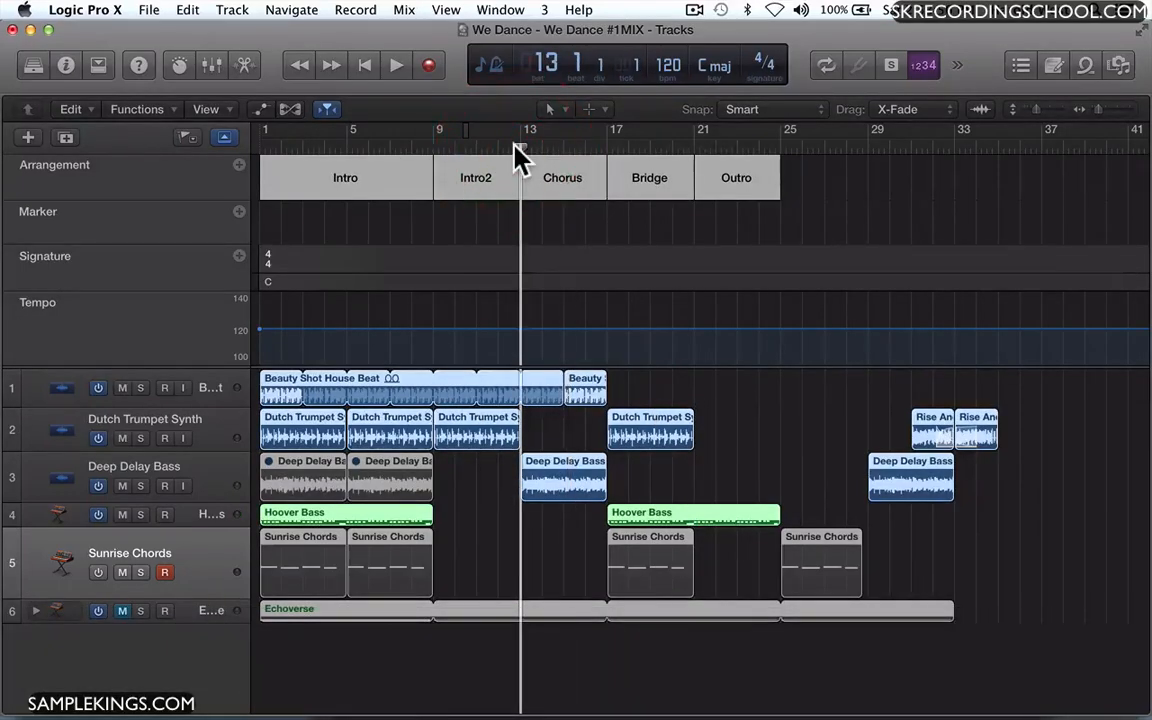
{"action": "double_click", "coordinate": [507, 145]}
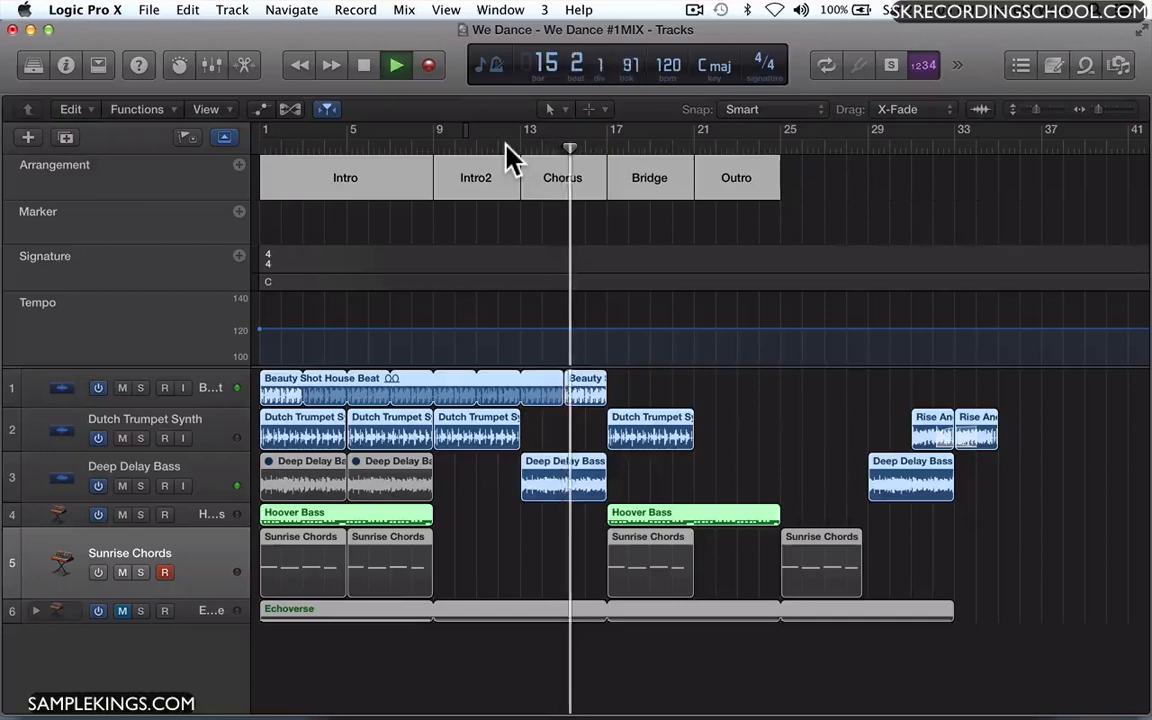
{"action": "key", "text": "space"}
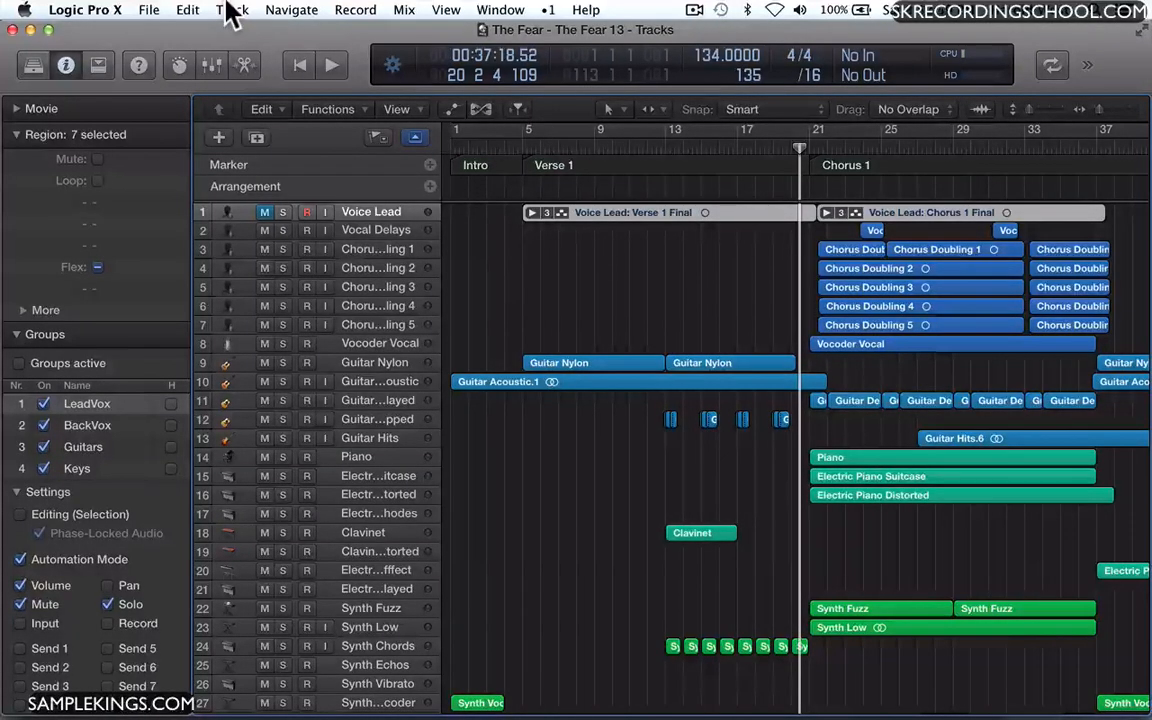
Open the Mixer for The Fear project and look through the channel strips' inserts, sends and instrument channels.
{"action": "key", "text": "super+2"}
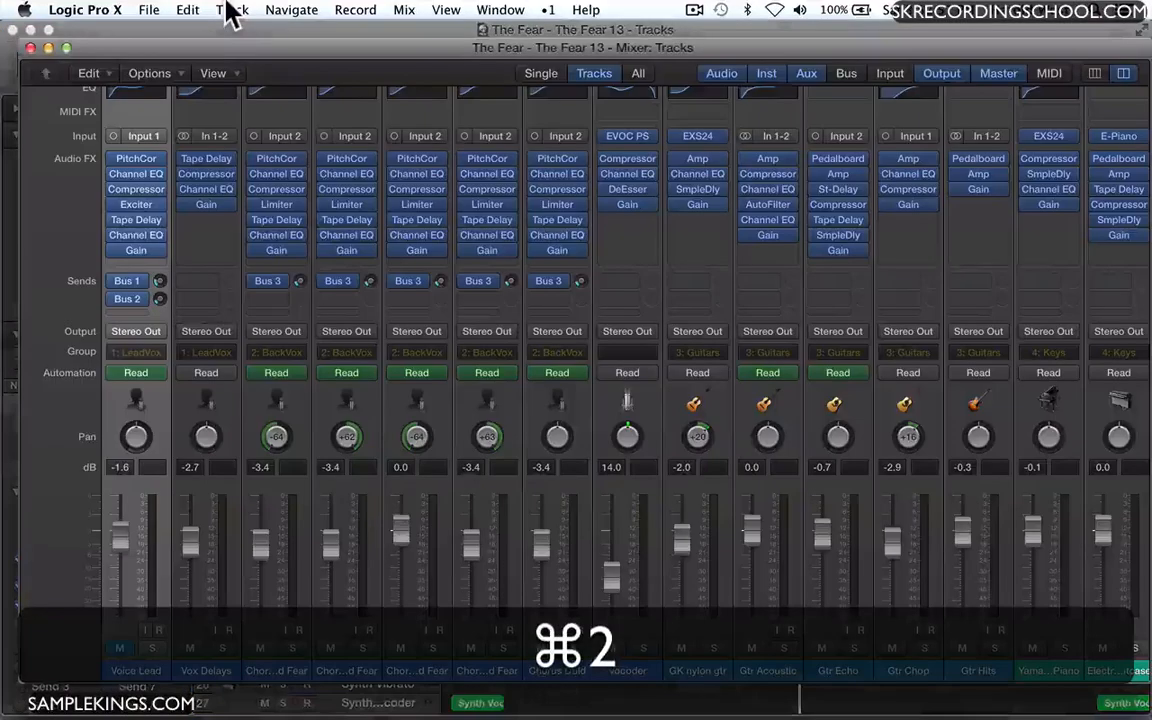
{"action": "scroll", "coordinate": [373, 206], "scroll_direction": "up", "scroll_amount": 2}
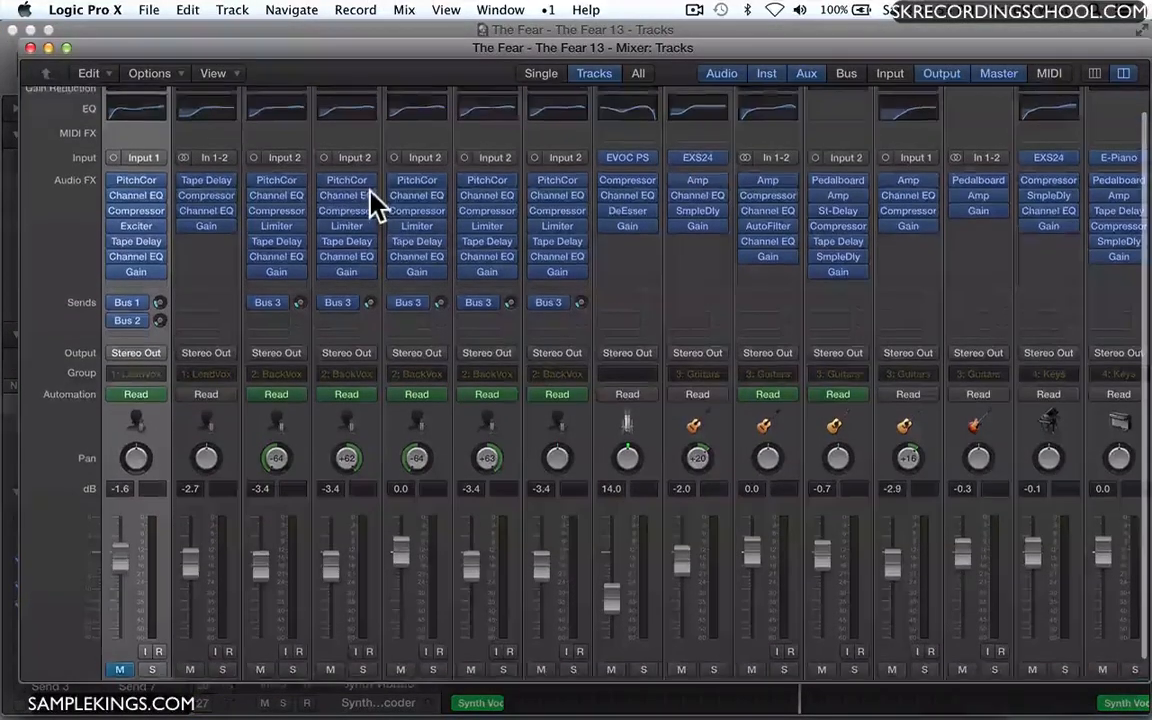
{"action": "scroll", "coordinate": [371, 193], "scroll_direction": "up", "scroll_amount": 2}
{"action": "scroll", "coordinate": [371, 193], "scroll_direction": "right", "scroll_amount": 3}
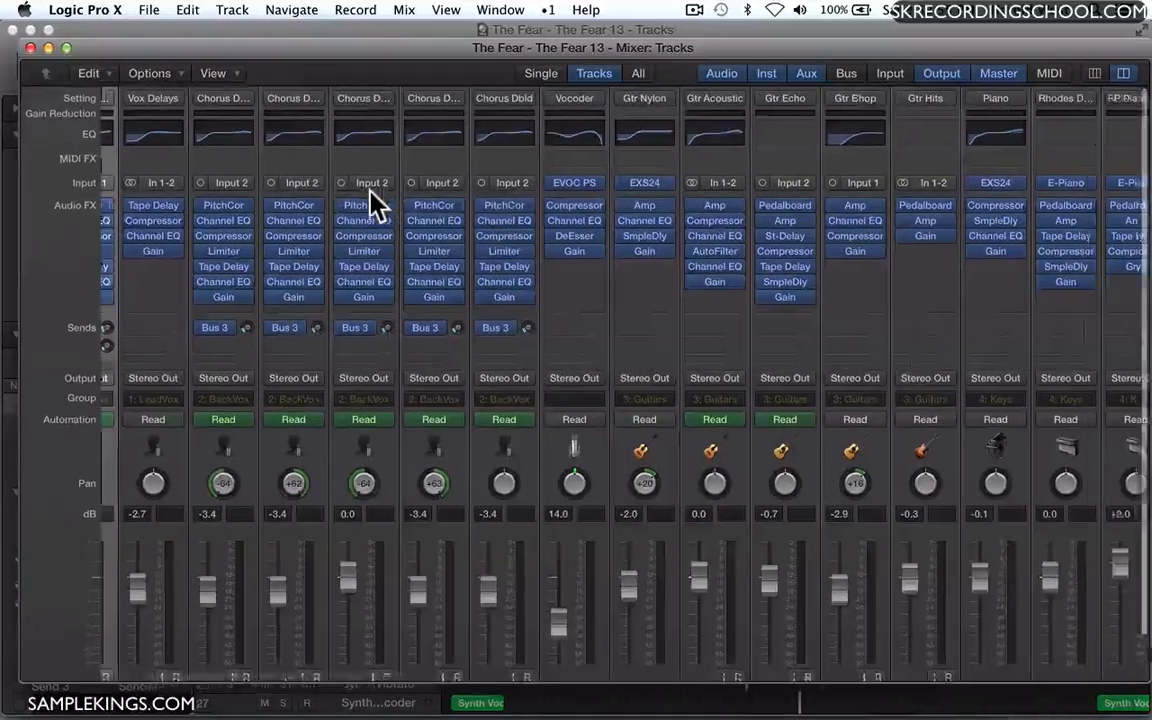
Look through the Mixer's vocal, guitar and keyboard channel strips, from their inserts and sends down to the faders.
{"action": "scroll", "coordinate": [371, 203], "scroll_direction": "right", "scroll_amount": 10}
{"action": "scroll", "coordinate": [371, 203], "scroll_direction": "left", "scroll_amount": 15}
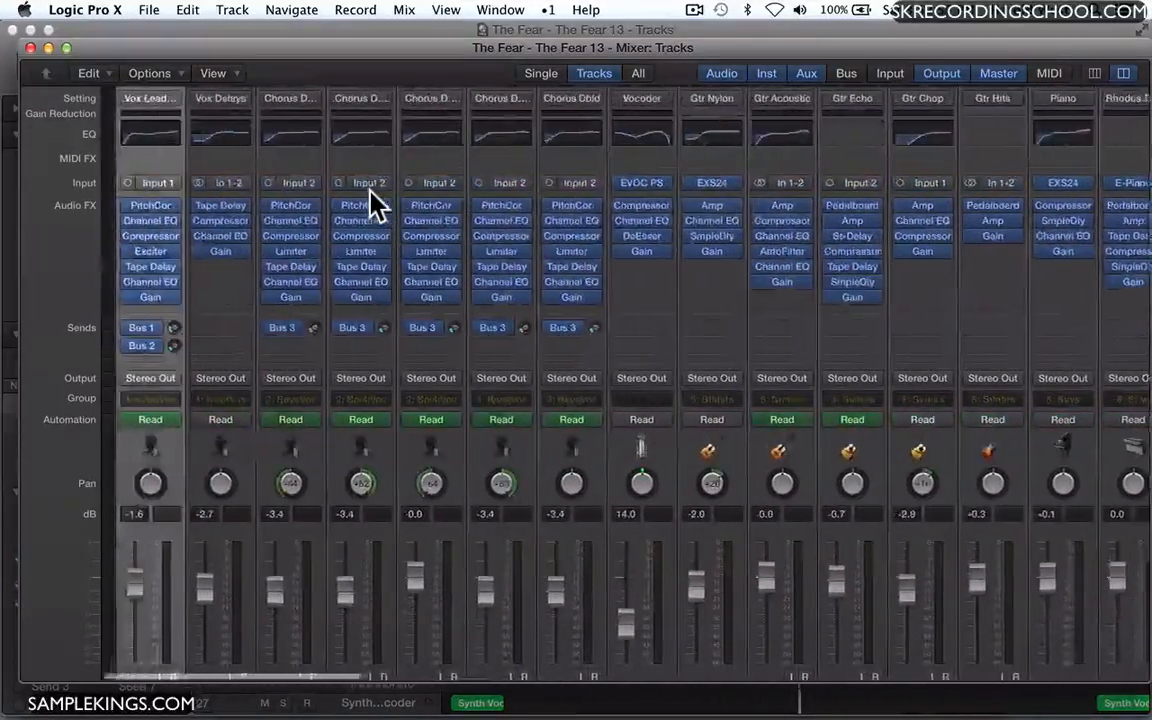
{"action": "scroll", "coordinate": [371, 203], "scroll_direction": "right", "scroll_amount": 10}
{"action": "scroll", "coordinate": [371, 203], "scroll_direction": "left", "scroll_amount": 6}
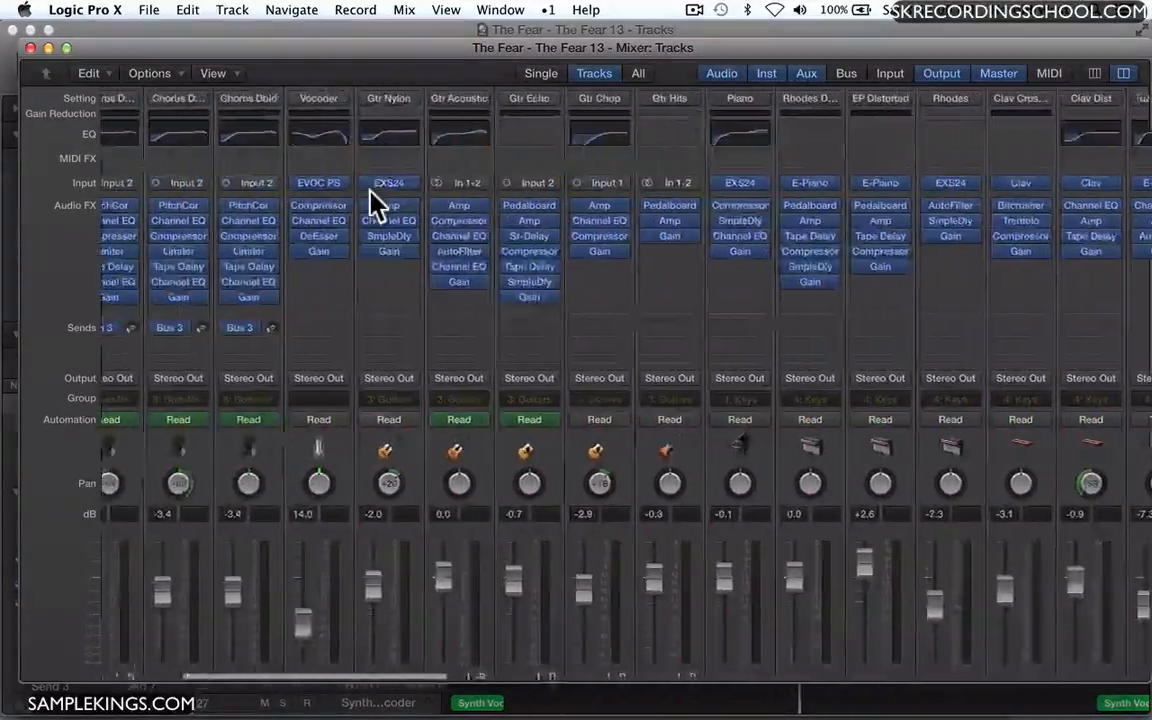
{"action": "scroll", "coordinate": [372, 198], "scroll_direction": "left", "scroll_amount": 2}
{"action": "scroll", "coordinate": [458, 432], "scroll_direction": "down", "scroll_amount": 3}
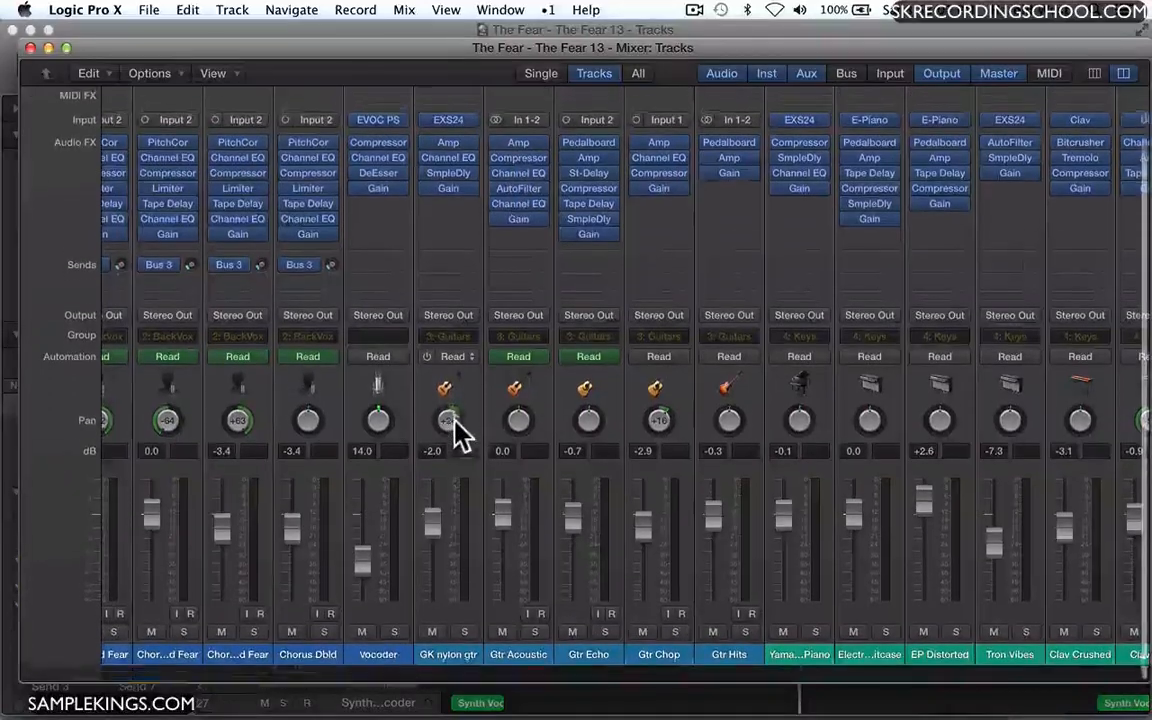
Select the Gtr Echo channel strip, view its signal path in Single view, and return the Mixer to Tracks view.
{"action": "scroll", "coordinate": [456, 428], "scroll_direction": "up", "scroll_amount": 1}
{"action": "left_click", "coordinate": [588, 672]}
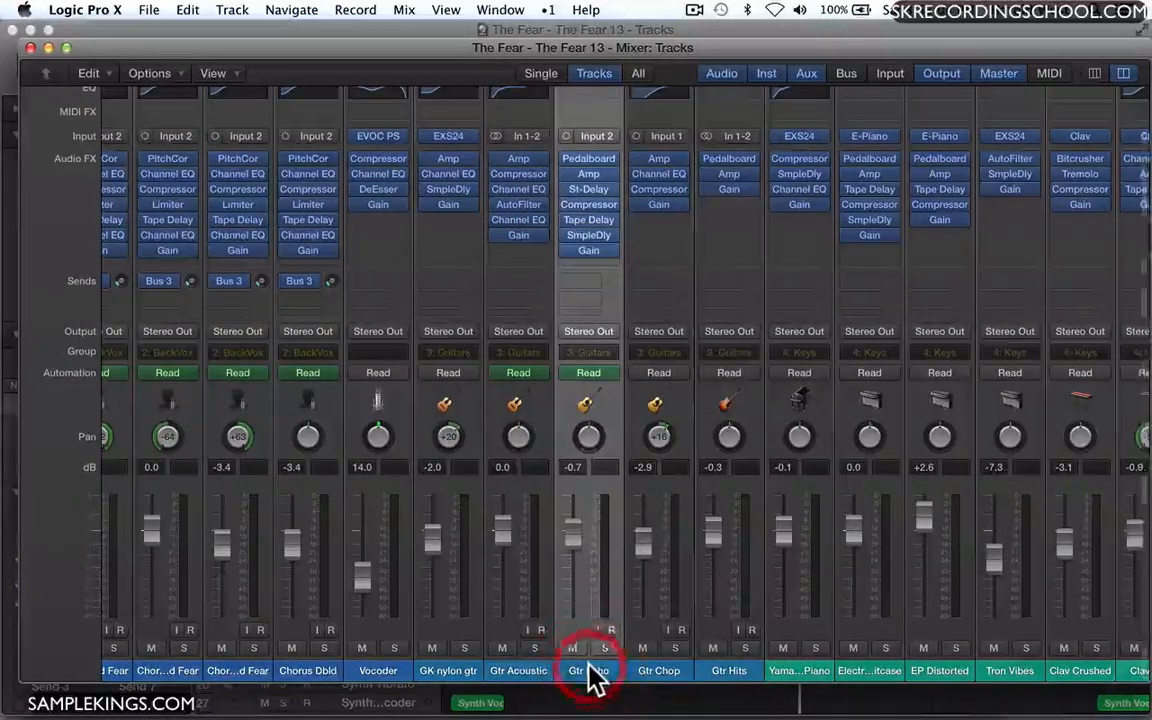
{"action": "left_click", "coordinate": [538, 74]}
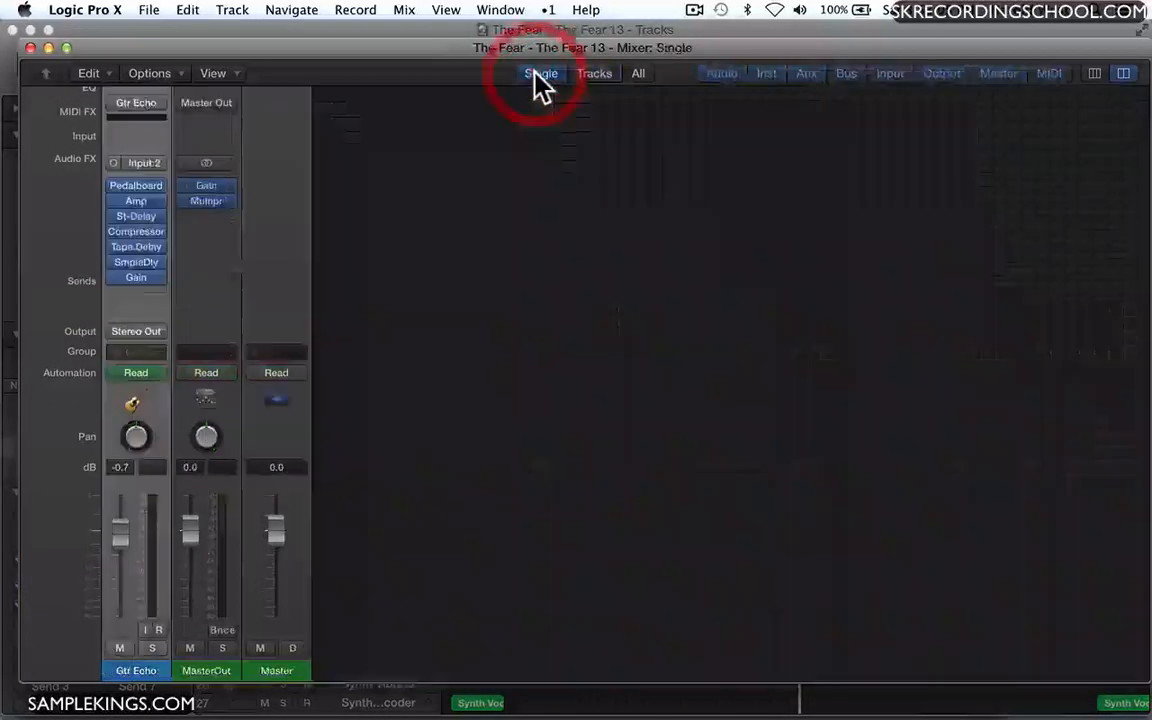
{"action": "left_click", "coordinate": [604, 73]}
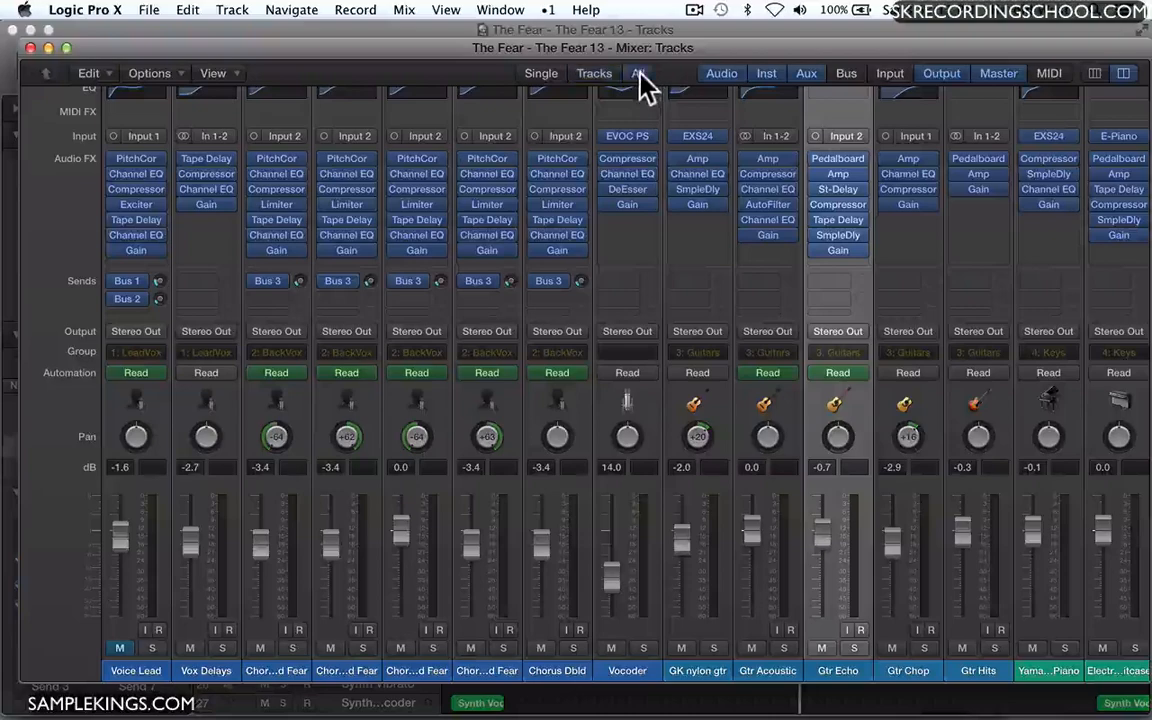
Switch the Mixer to the All view and hide every channel strip type except Master.
{"action": "left_click", "coordinate": [638, 74]}
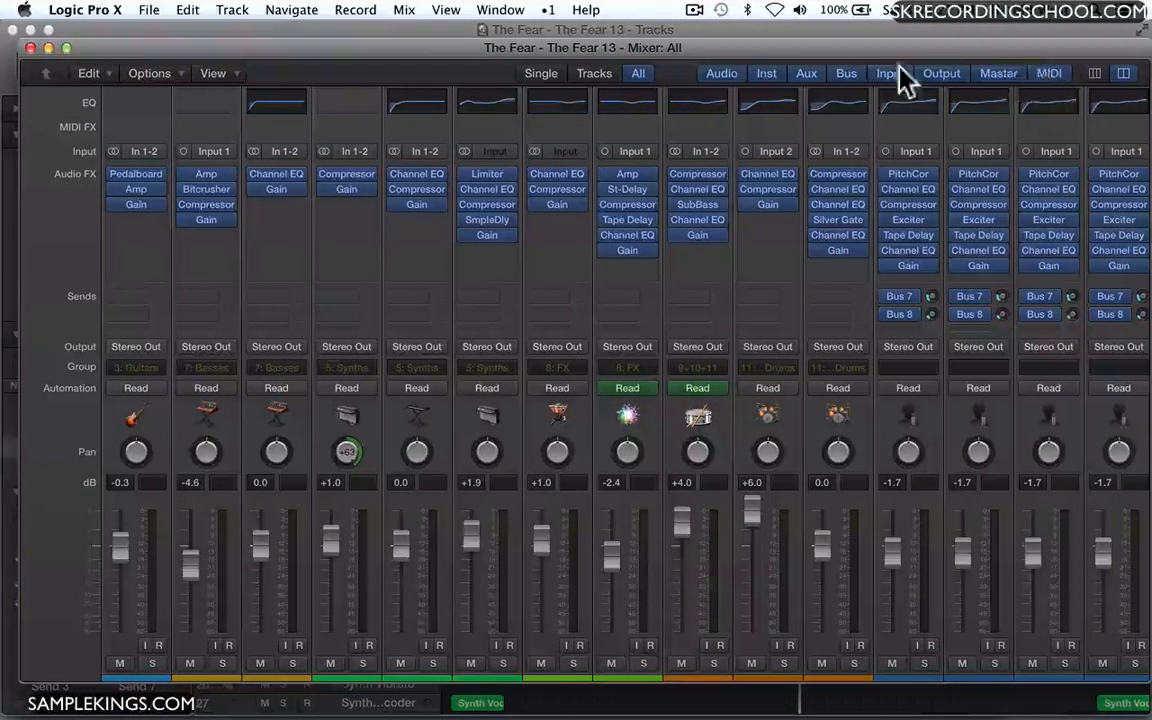
{"action": "left_click", "coordinate": [725, 72]}
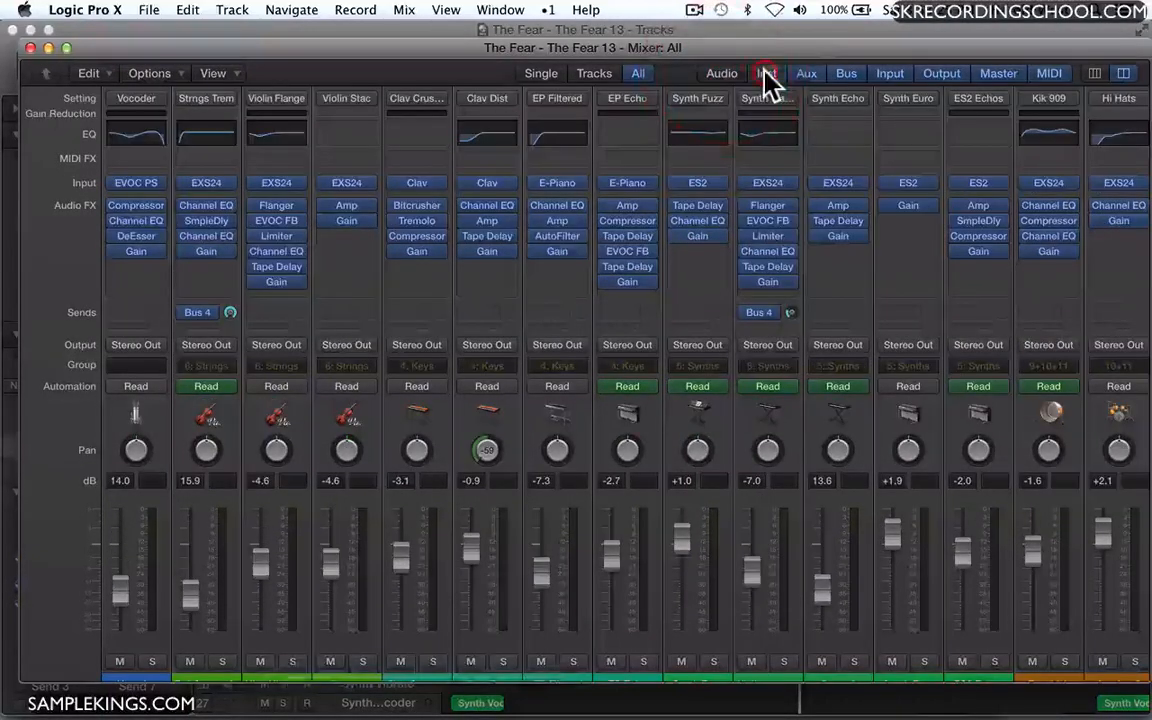
{"action": "left_click", "coordinate": [767, 78]}
{"action": "left_click", "coordinate": [830, 78]}
{"action": "left_click", "coordinate": [889, 78]}
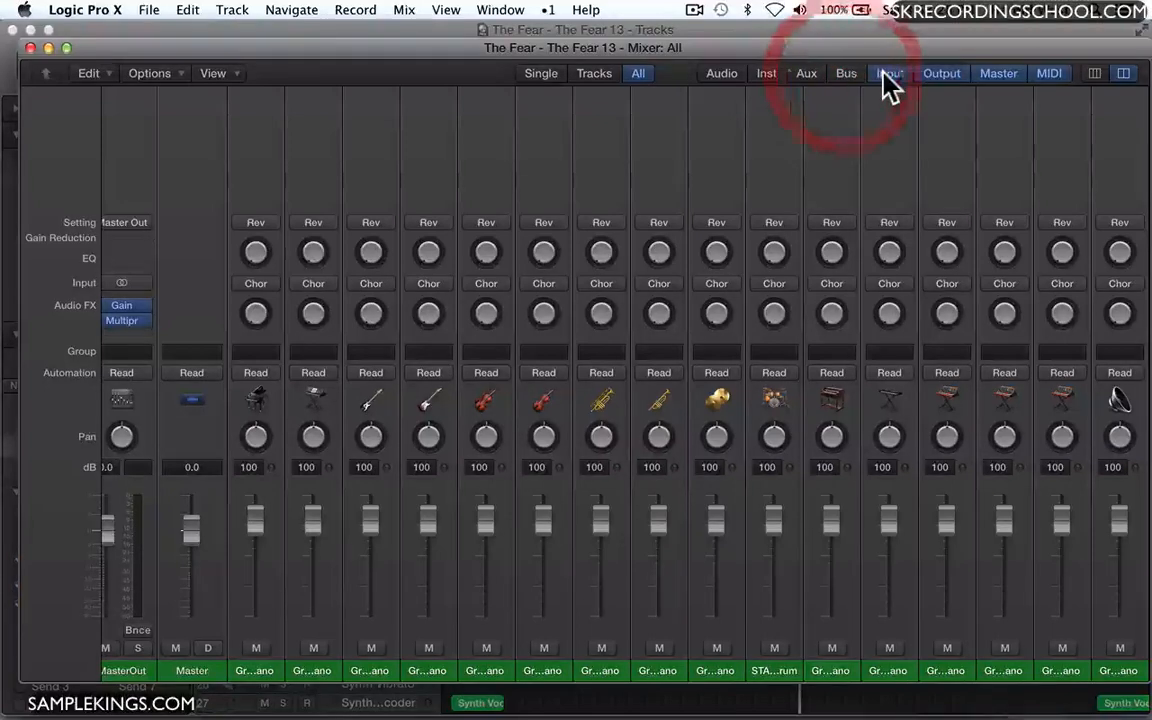
{"action": "left_click", "coordinate": [935, 78]}
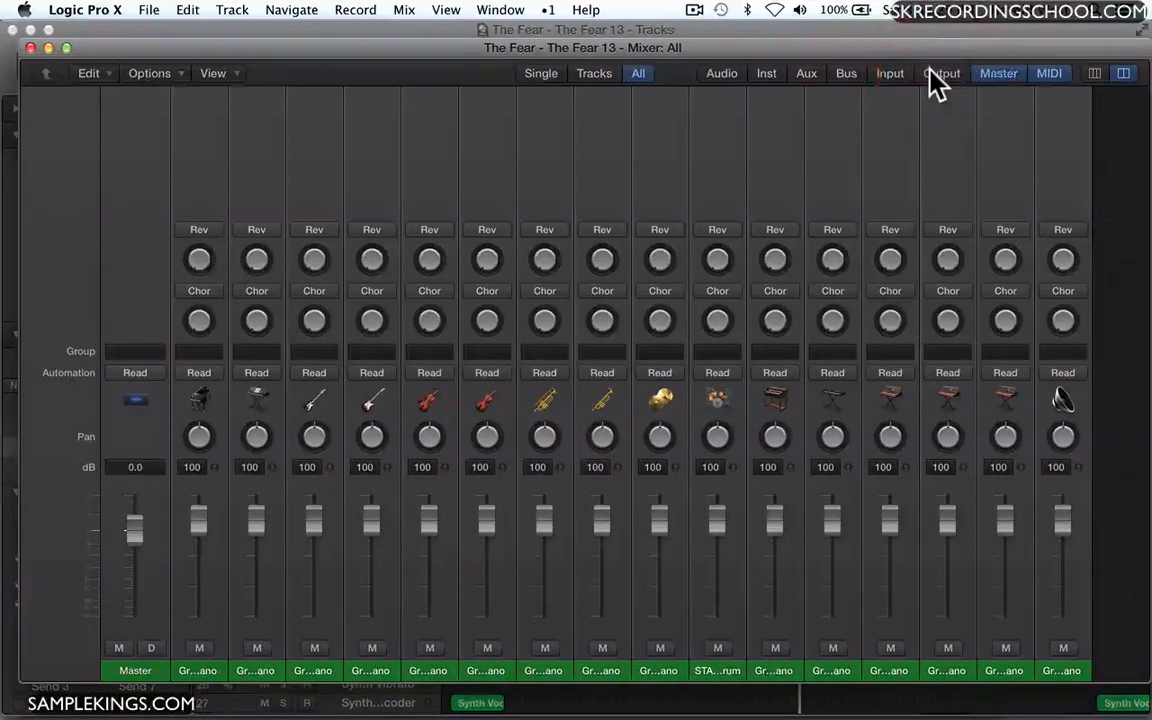
{"action": "left_click", "coordinate": [1052, 78]}
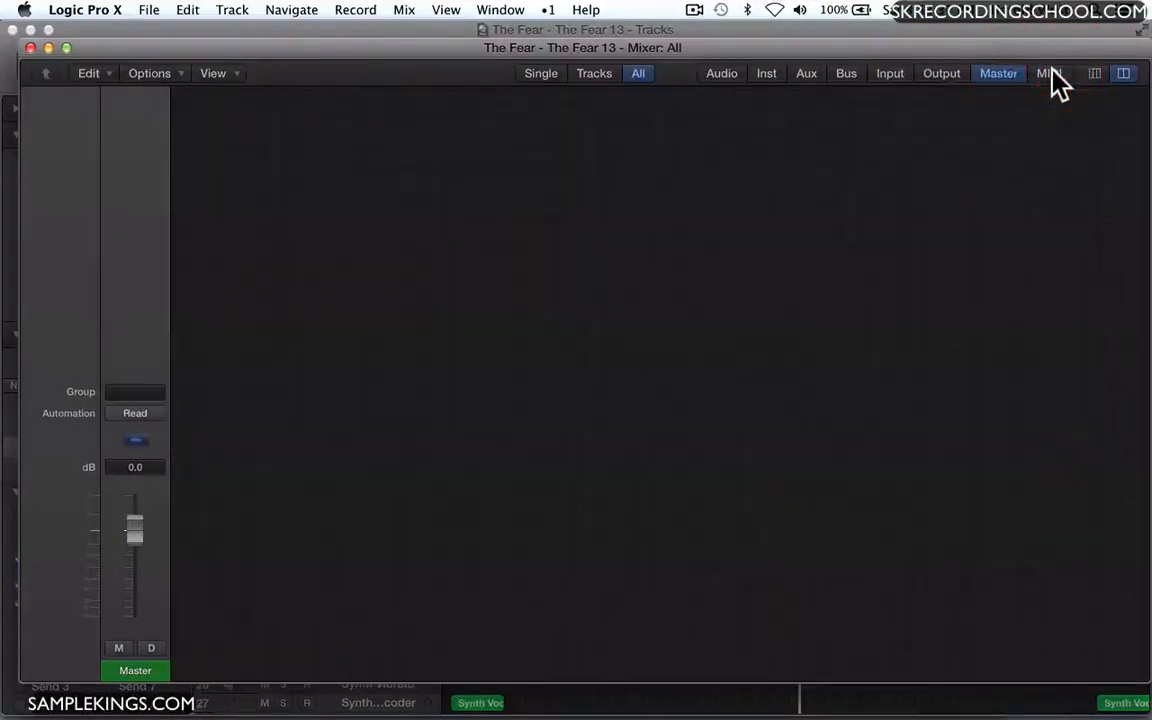
Filter the Mixer to show only the Audio, Inst, Aux, Output and Master channel strips.
{"action": "left_click", "coordinate": [1049, 78]}
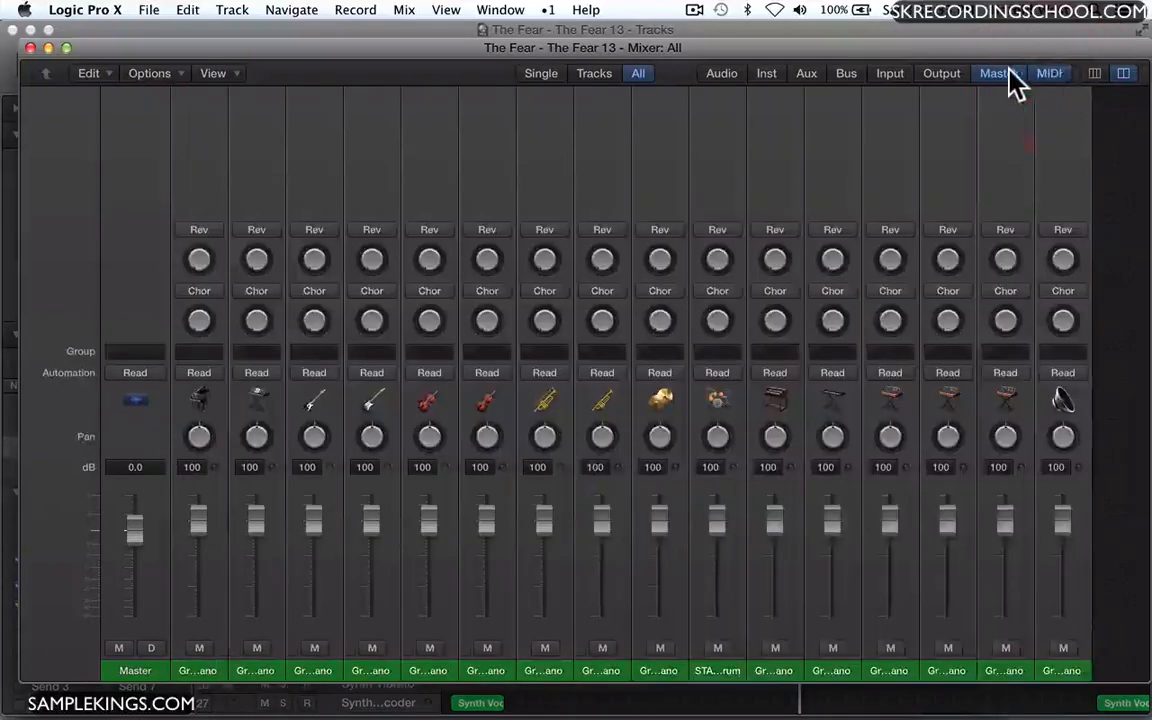
{"action": "left_click", "coordinate": [946, 78]}
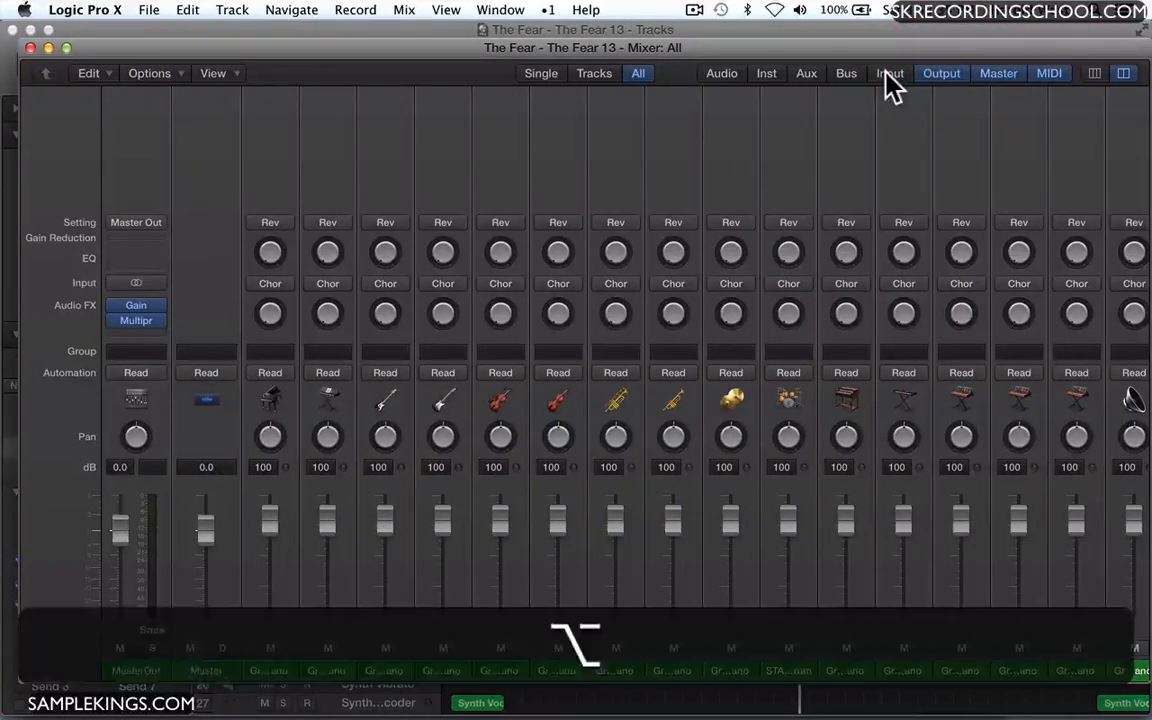
{"action": "left_click", "coordinate": [722, 80], "text": "alt"}
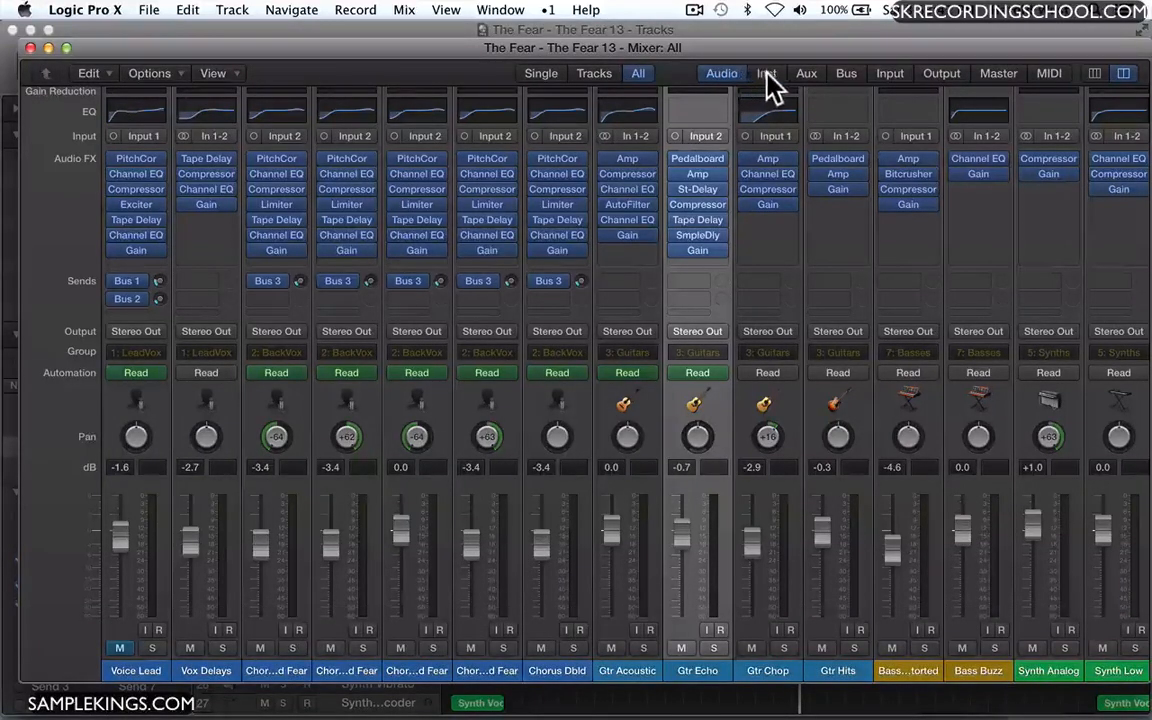
{"action": "left_click", "coordinate": [766, 76]}
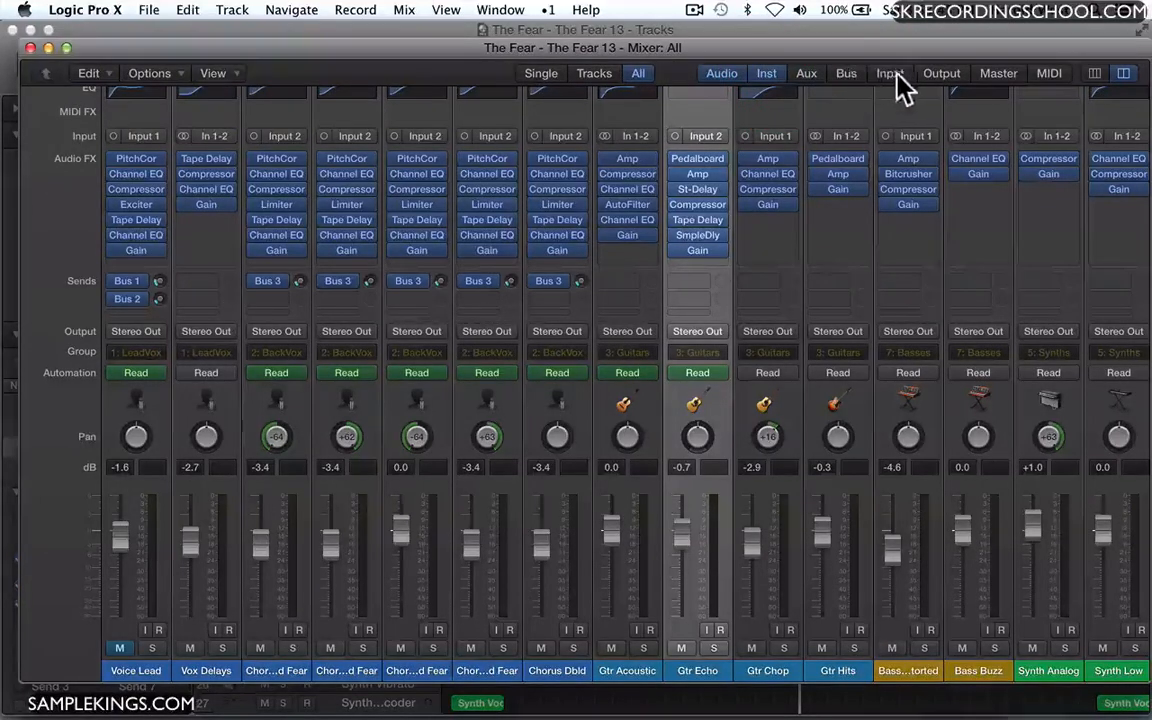
{"action": "left_click", "coordinate": [806, 75]}
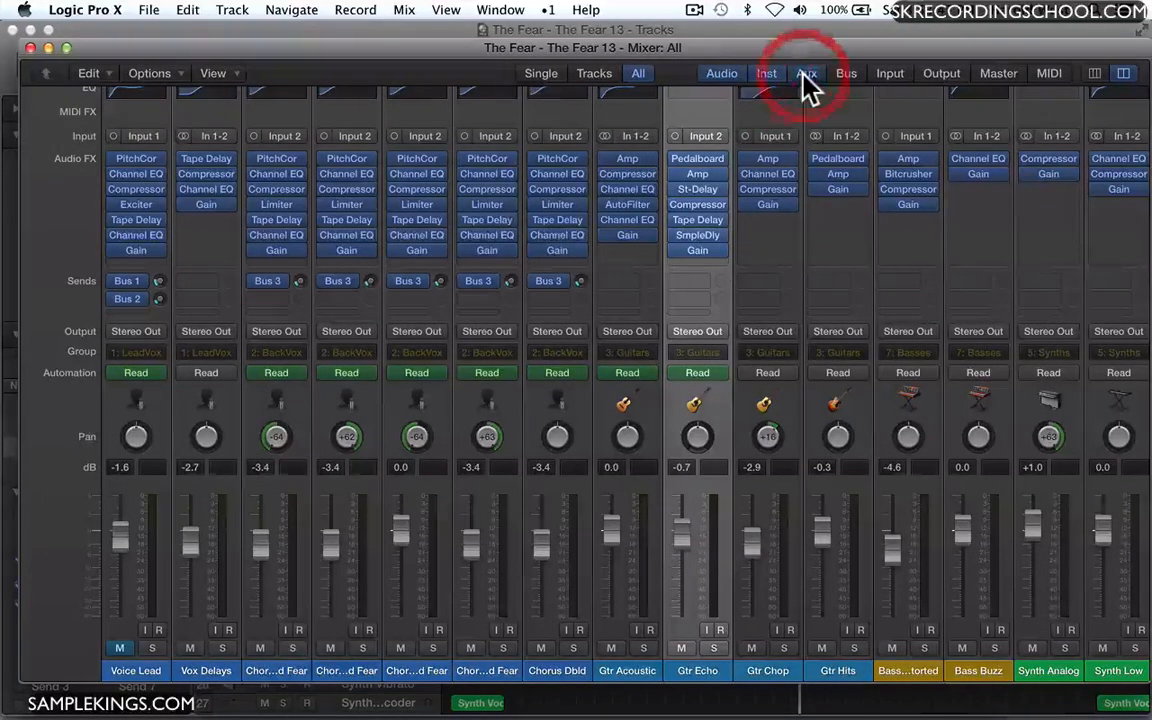
{"action": "left_click", "coordinate": [1000, 75]}
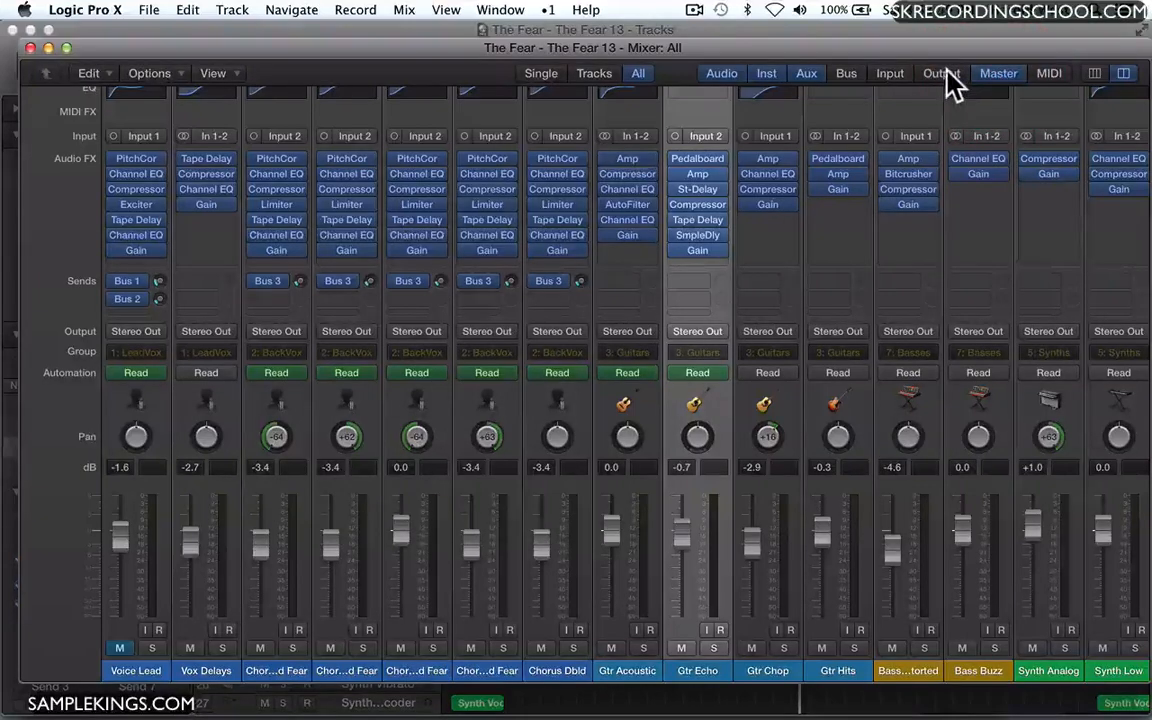
{"action": "left_click", "coordinate": [947, 75]}
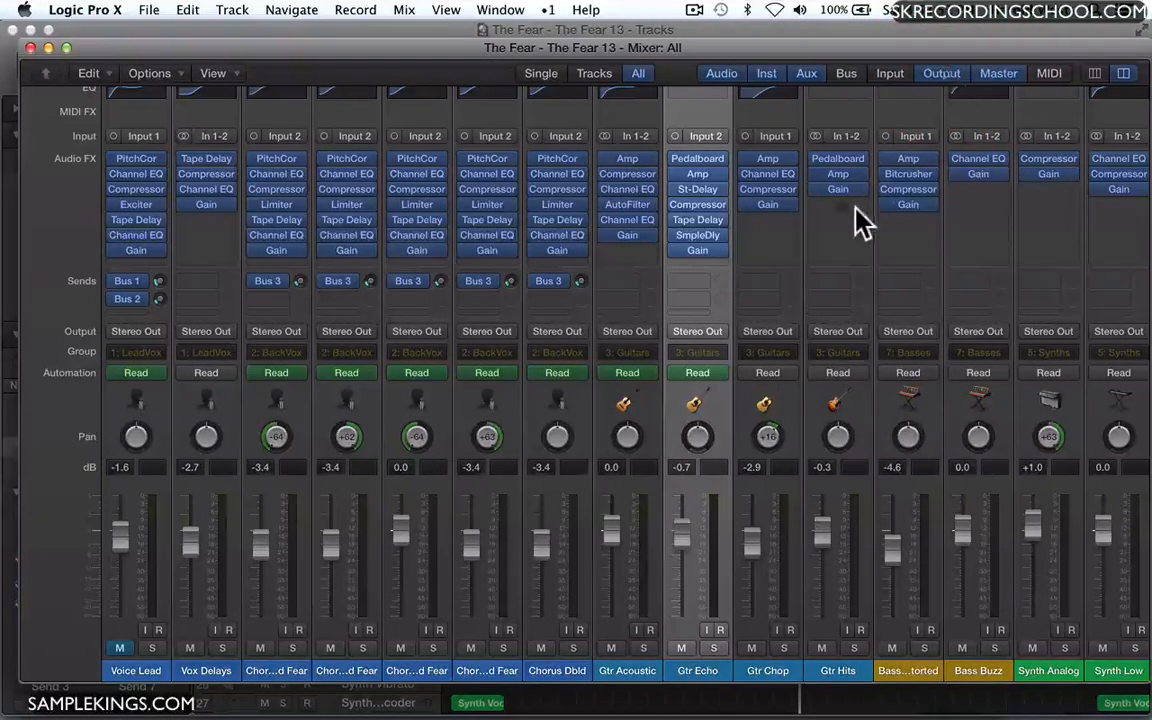
Look through the filtered channel strips in the All view, from the lead vocals to the drums and additional vocal strips.
{"action": "scroll", "coordinate": [862, 222], "scroll_direction": "up", "scroll_amount": 3}
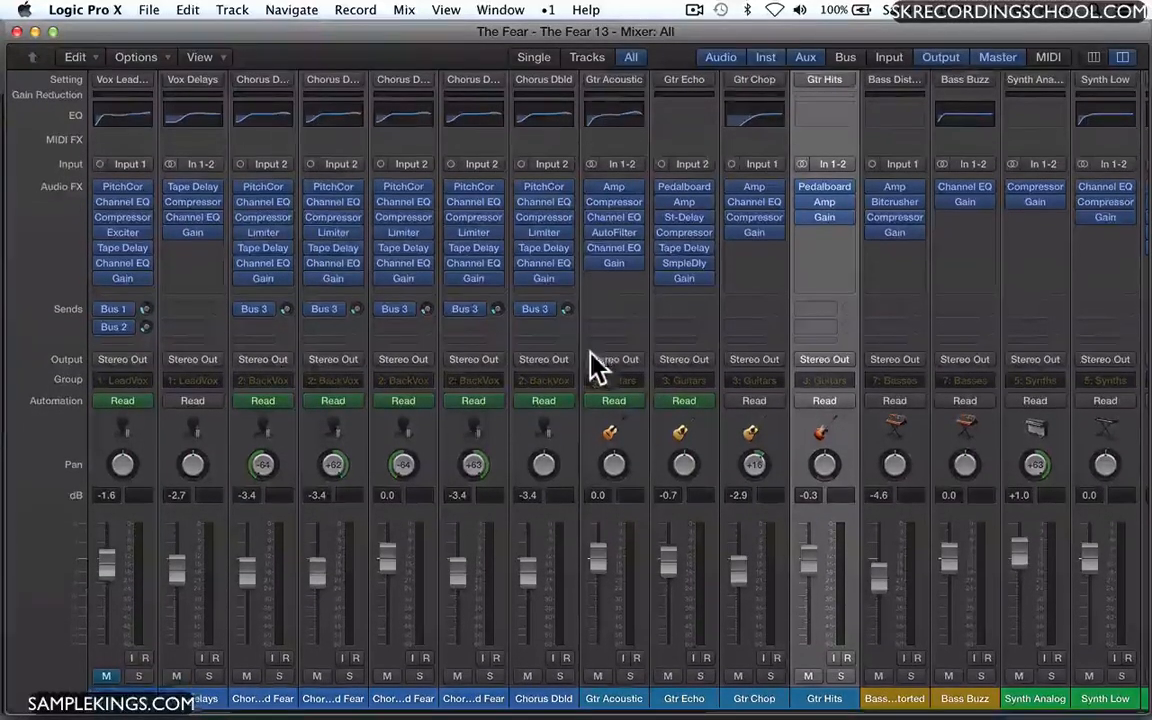
{"action": "scroll", "coordinate": [595, 366], "scroll_direction": "right", "scroll_amount": 6}
{"action": "scroll", "coordinate": [595, 366], "scroll_direction": "right", "scroll_amount": 5}
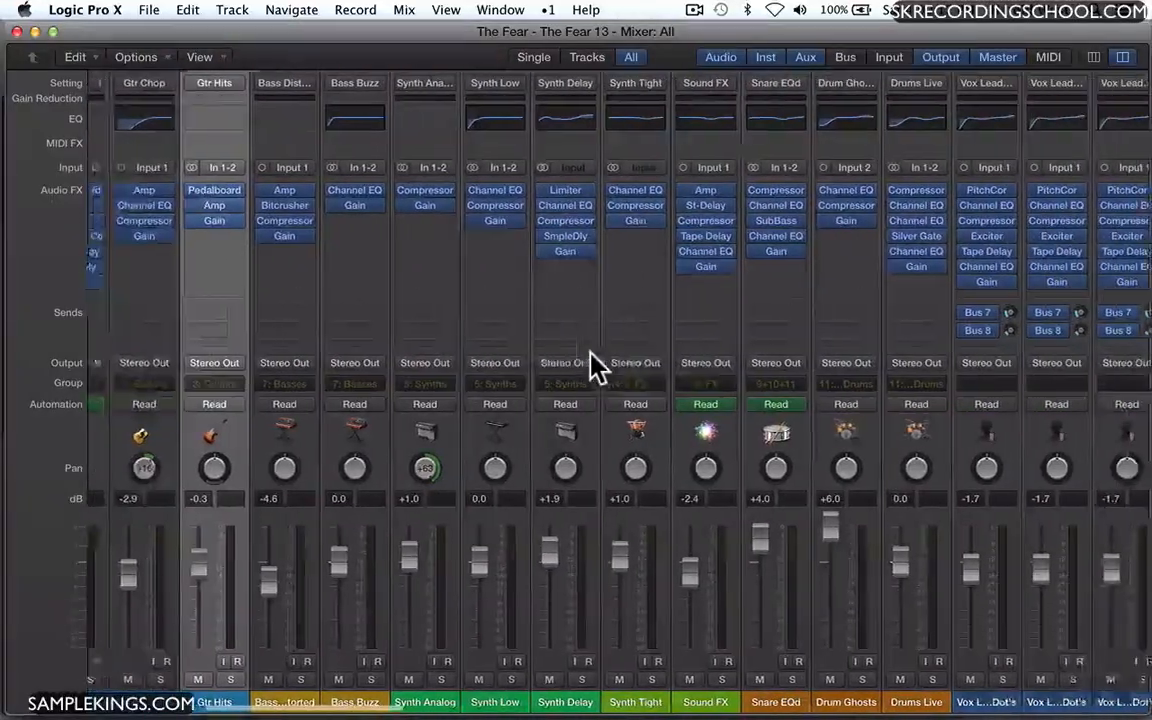
{"action": "scroll", "coordinate": [595, 366], "scroll_direction": "right", "scroll_amount": 5}
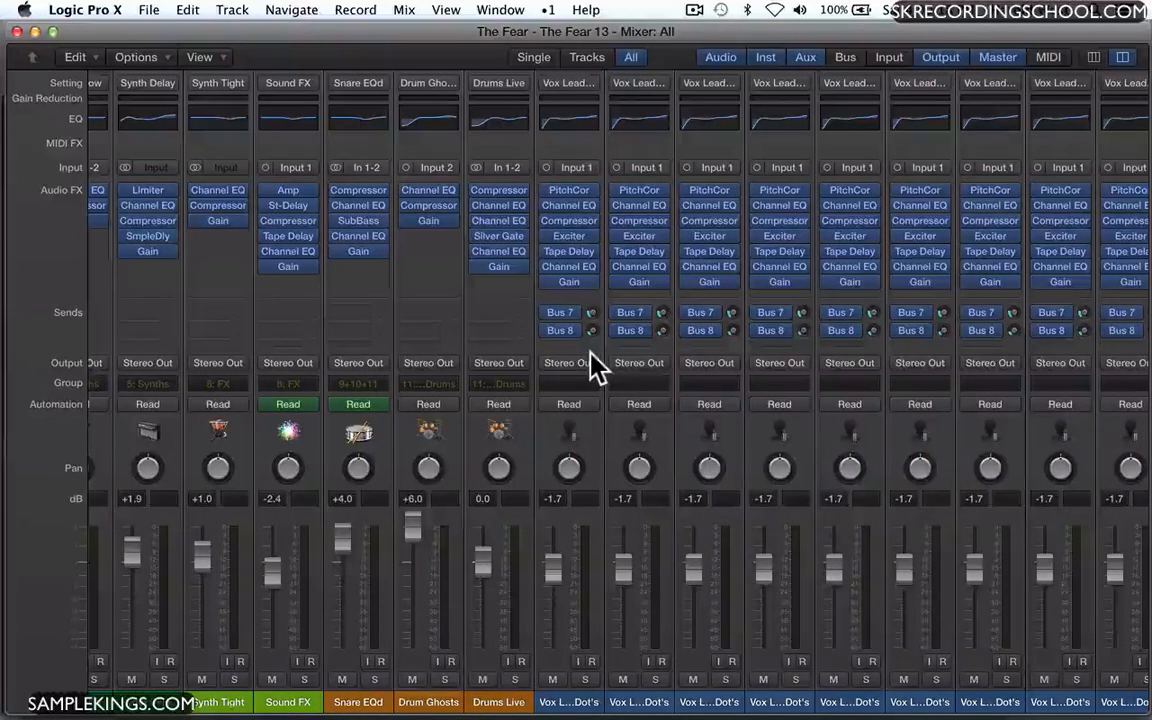
{"action": "scroll", "coordinate": [590, 366], "scroll_direction": "right", "scroll_amount": 15}
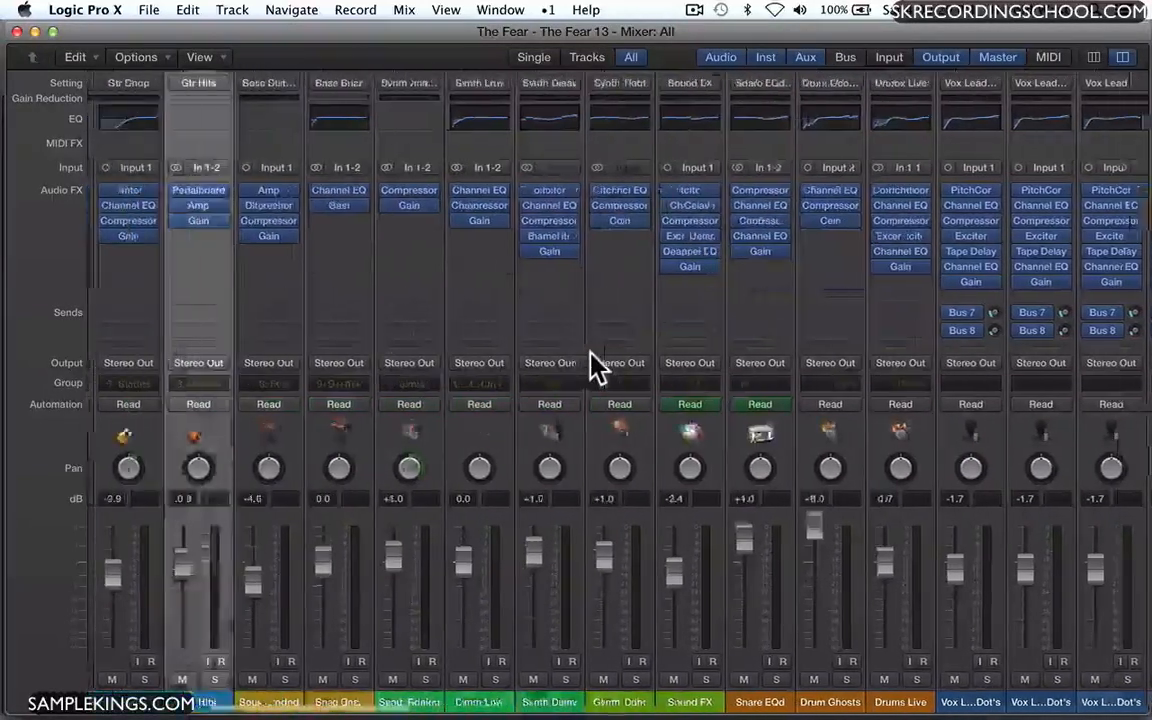
{"action": "scroll", "coordinate": [590, 366], "scroll_direction": "left", "scroll_amount": 10}
{"action": "scroll", "coordinate": [595, 366], "scroll_direction": "right", "scroll_amount": 2}
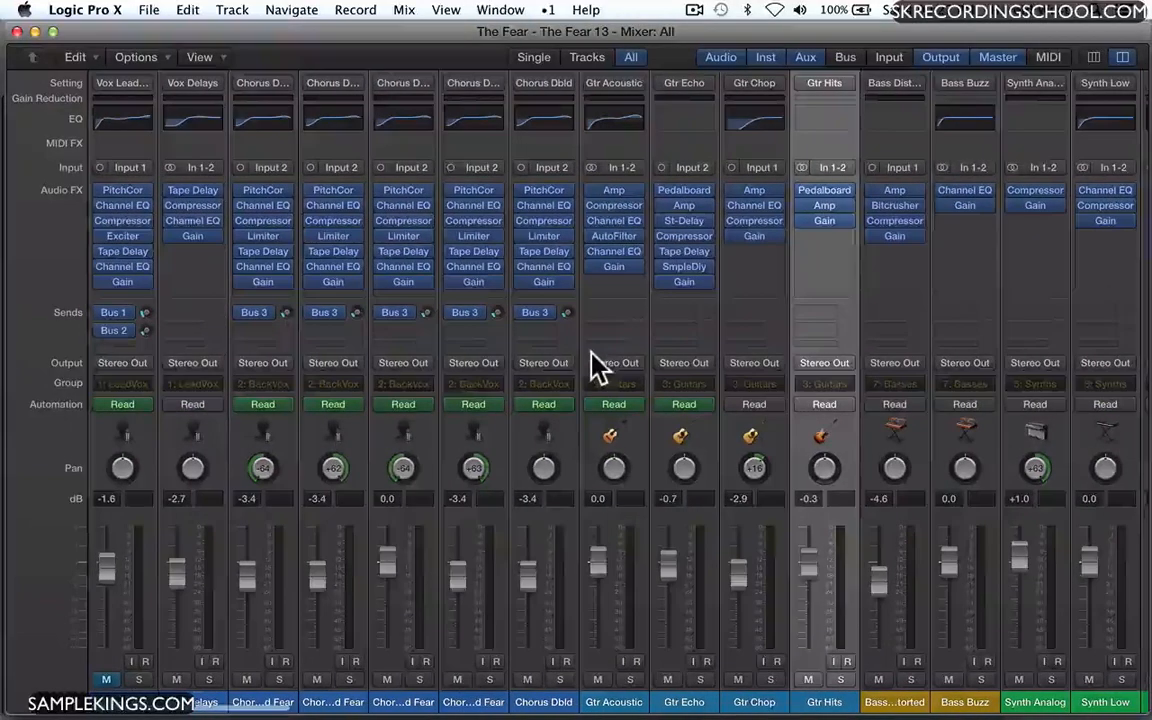
{"action": "scroll", "coordinate": [595, 366], "scroll_direction": "right", "scroll_amount": 1}
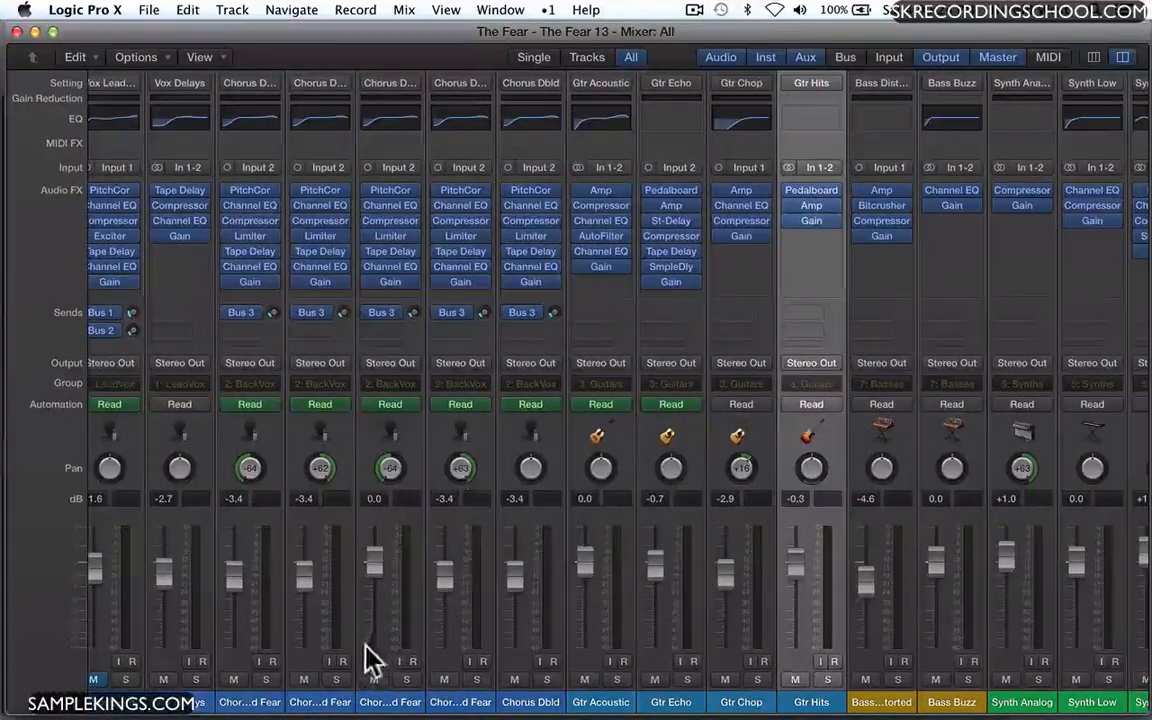
Select the second and third Chorus Doubling channel strips together, then reduce the selection to the second one.
{"action": "left_click_drag", "start_coordinate": [337, 705], "coordinate": [395, 705]}
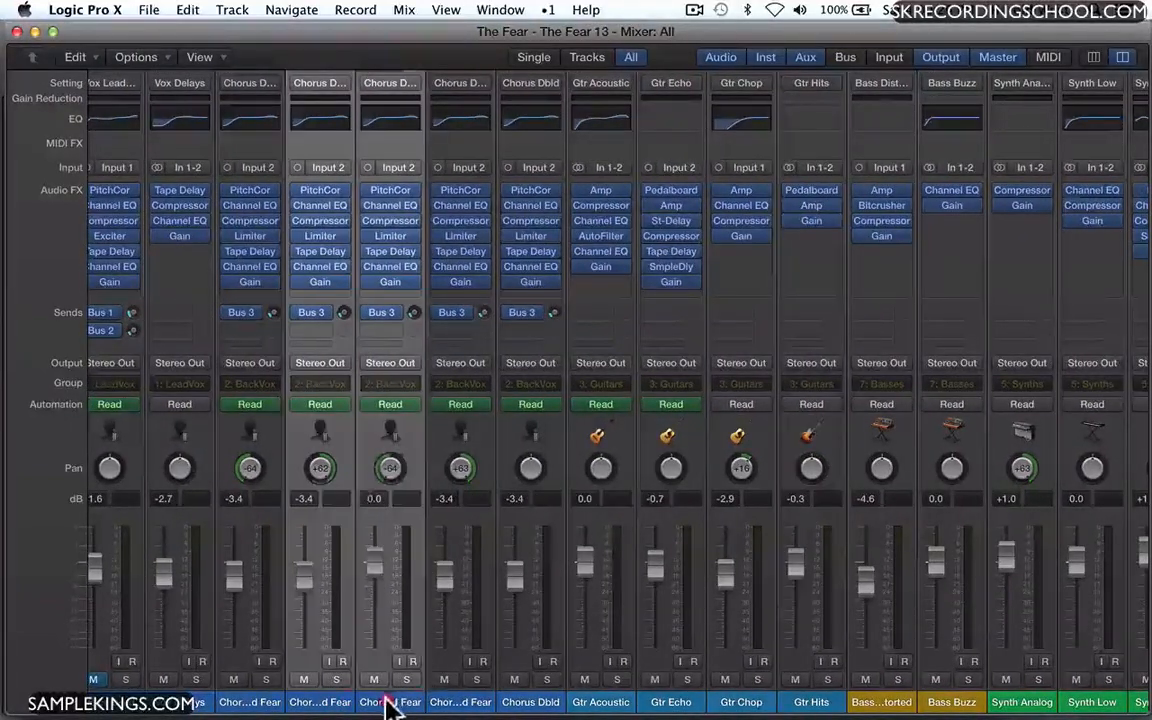
{"action": "left_click", "coordinate": [338, 702]}
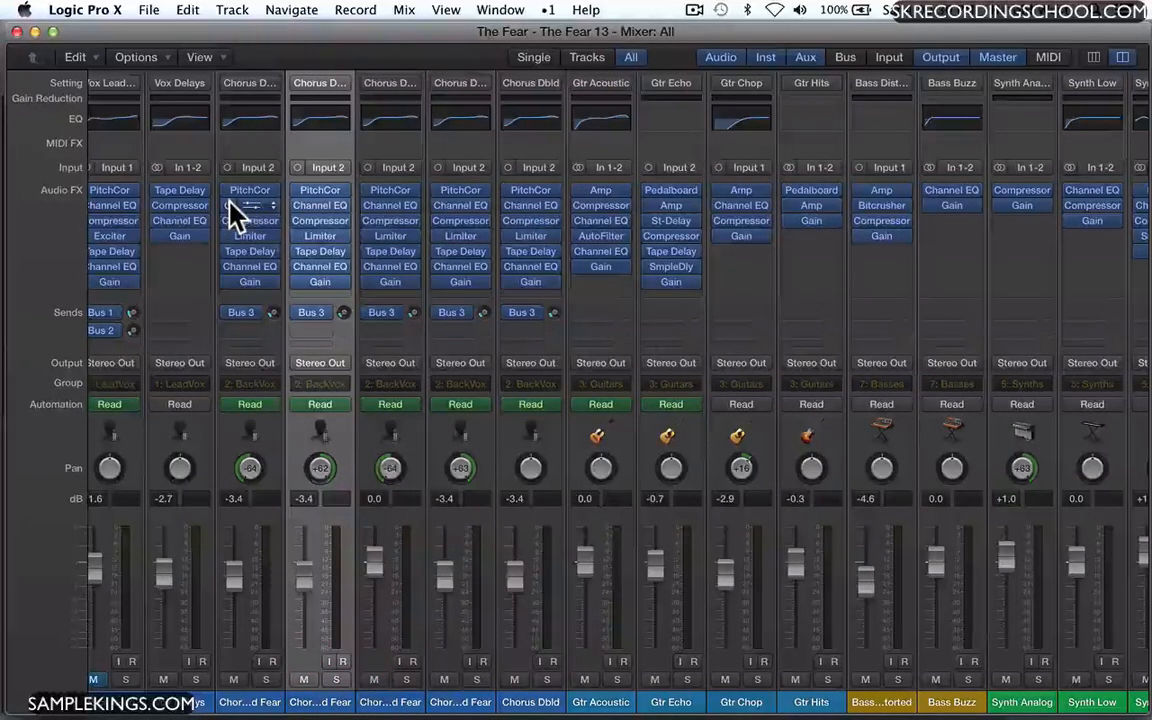
Return to the Tracks window and move the delayed guitar track below the chopped guitar track, to position 12.
{"action": "key", "text": "super+grave"}
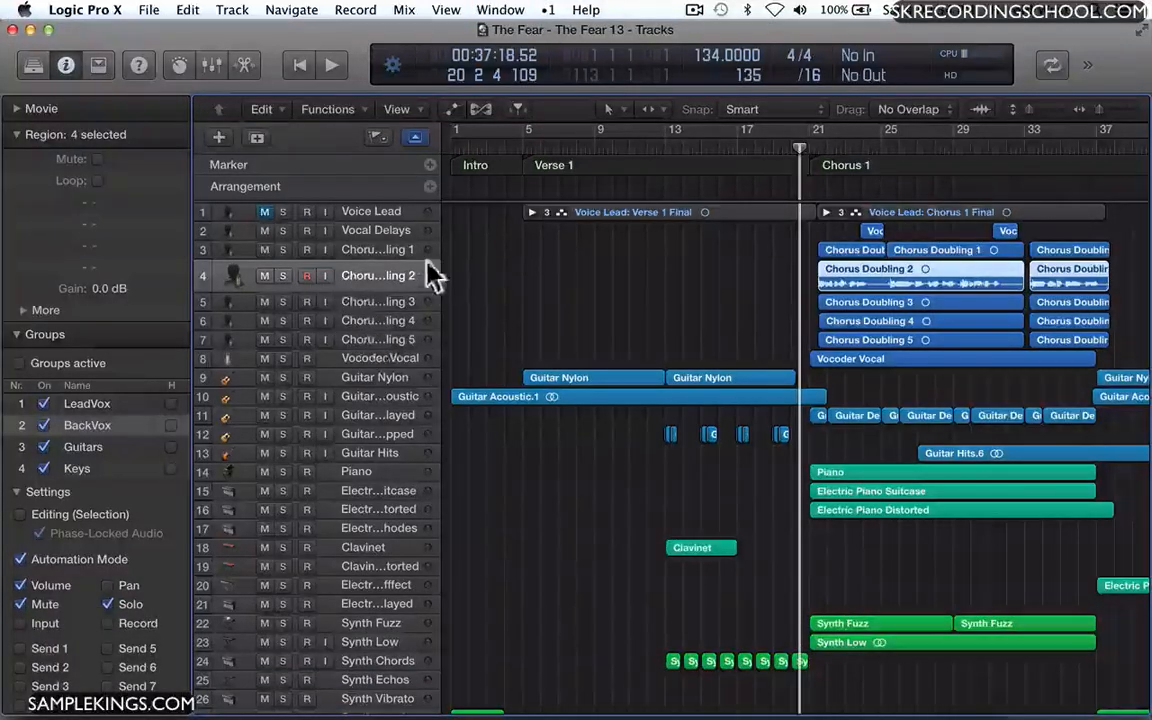
{"action": "scroll", "coordinate": [395, 365], "scroll_direction": "down", "scroll_amount": 3}
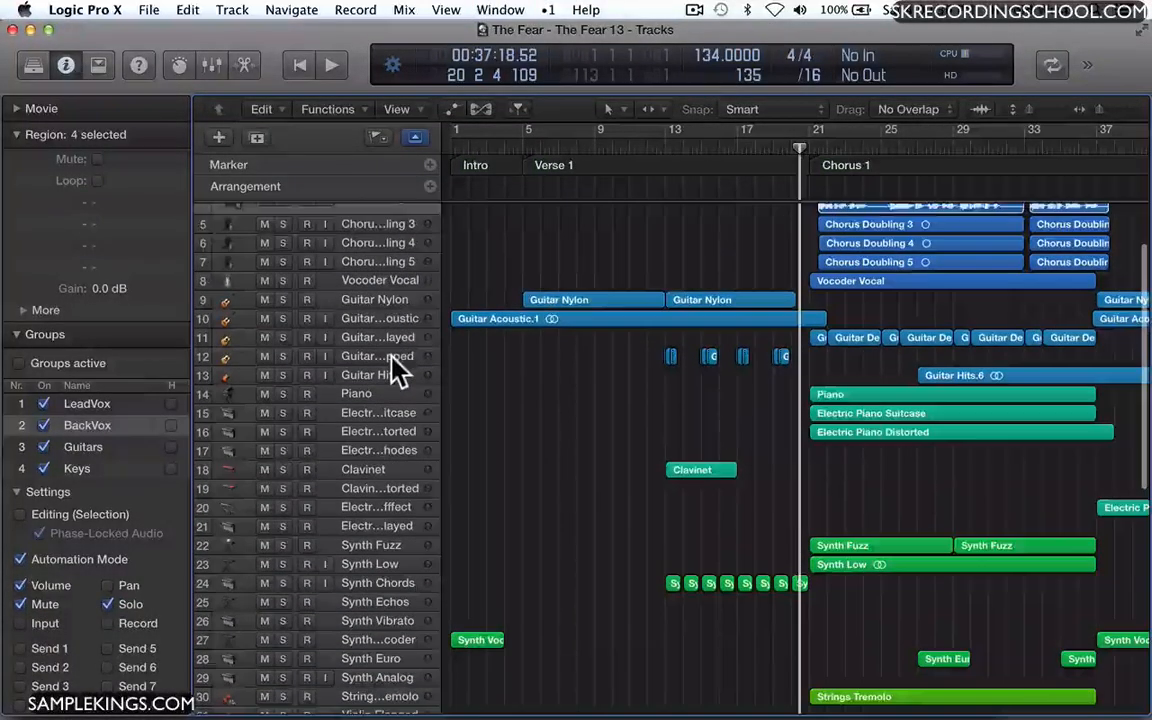
{"action": "scroll", "coordinate": [397, 367], "scroll_direction": "down", "scroll_amount": 1}
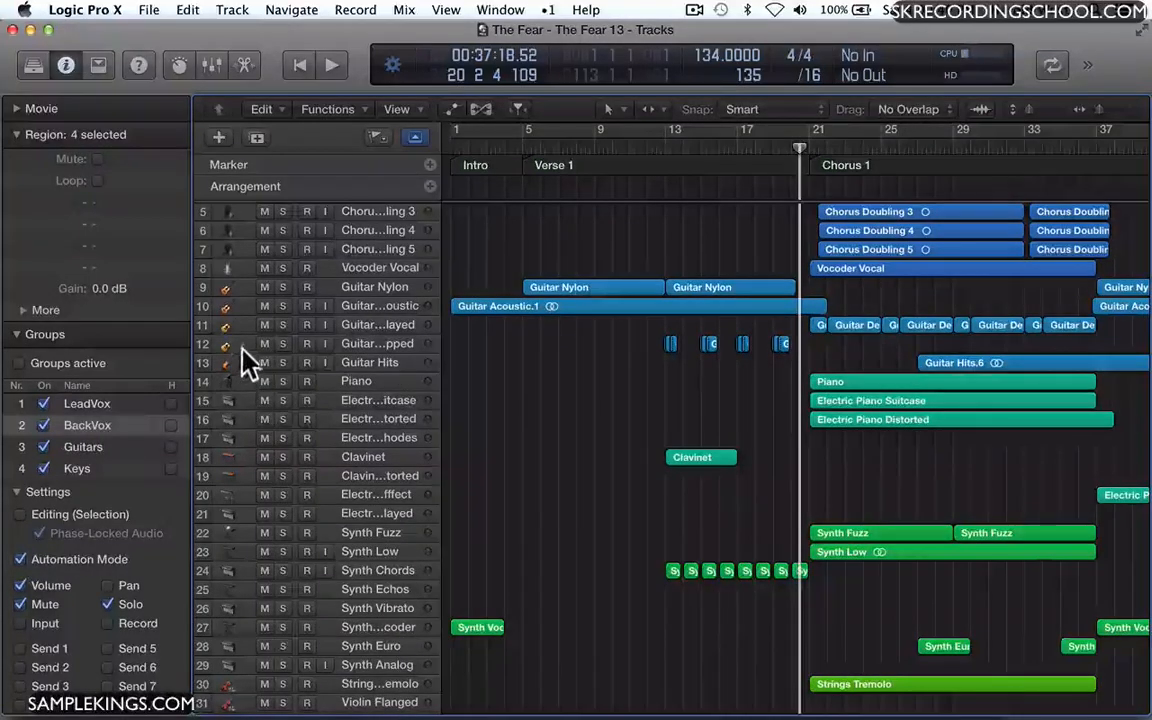
{"action": "mouse_move", "coordinate": [243, 344]}
{"action": "left_mouse_down"}
{"action": "mouse_move", "coordinate": [247, 311]}
{"action": "mouse_move", "coordinate": [245, 346]}
{"action": "left_mouse_up"}
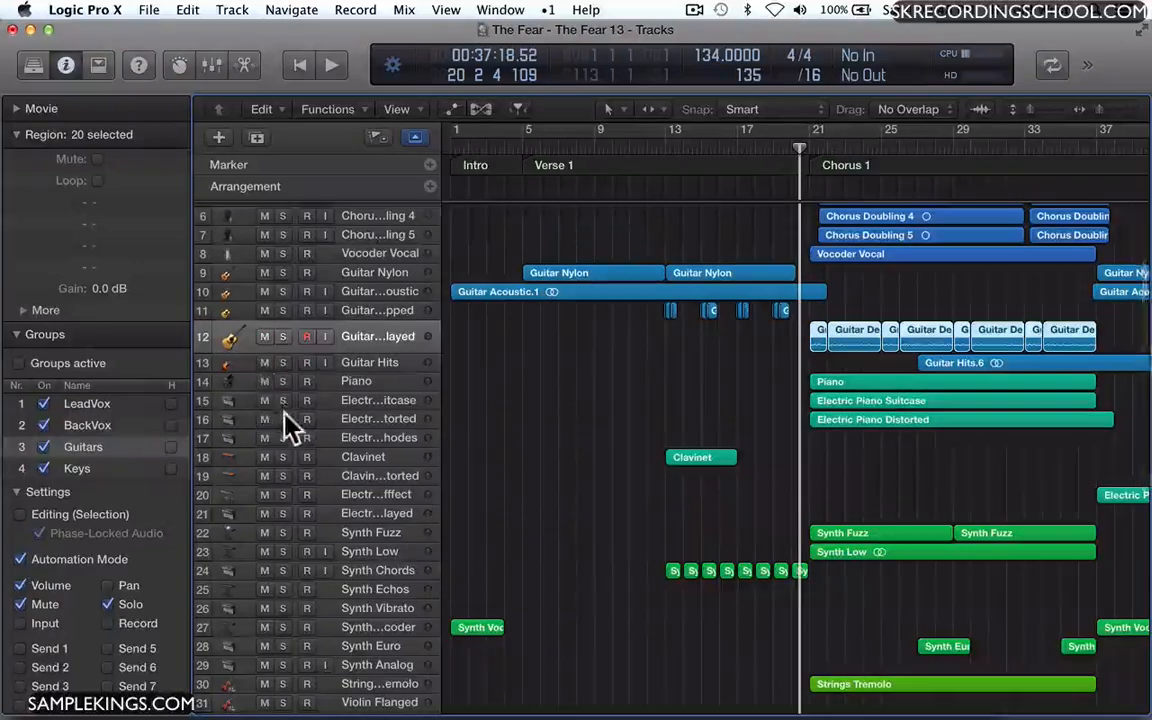
{"action": "scroll", "coordinate": [285, 412], "scroll_direction": "down", "scroll_amount": 2}
{"action": "scroll", "coordinate": [285, 424], "scroll_direction": "down", "scroll_amount": 4}
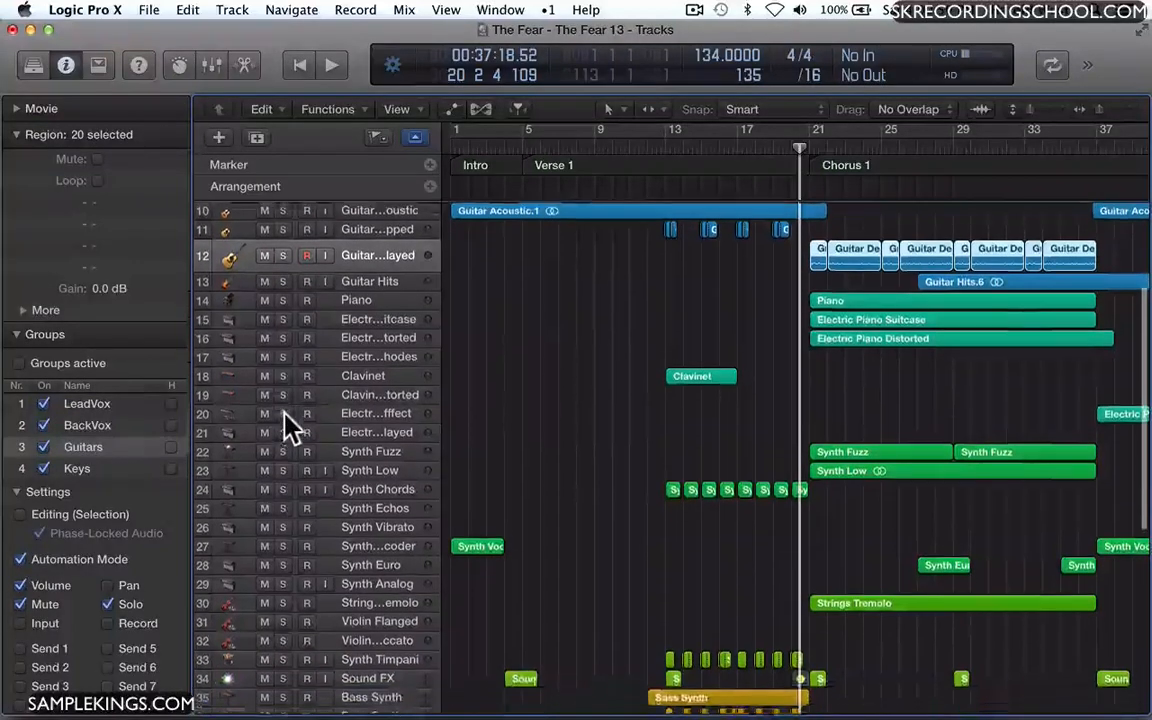
Reorder the drum tracks by moving Clap directly below Hi Hats and Percussion directly below Cymbal.
{"action": "scroll", "coordinate": [285, 424], "scroll_direction": "down", "scroll_amount": 5}
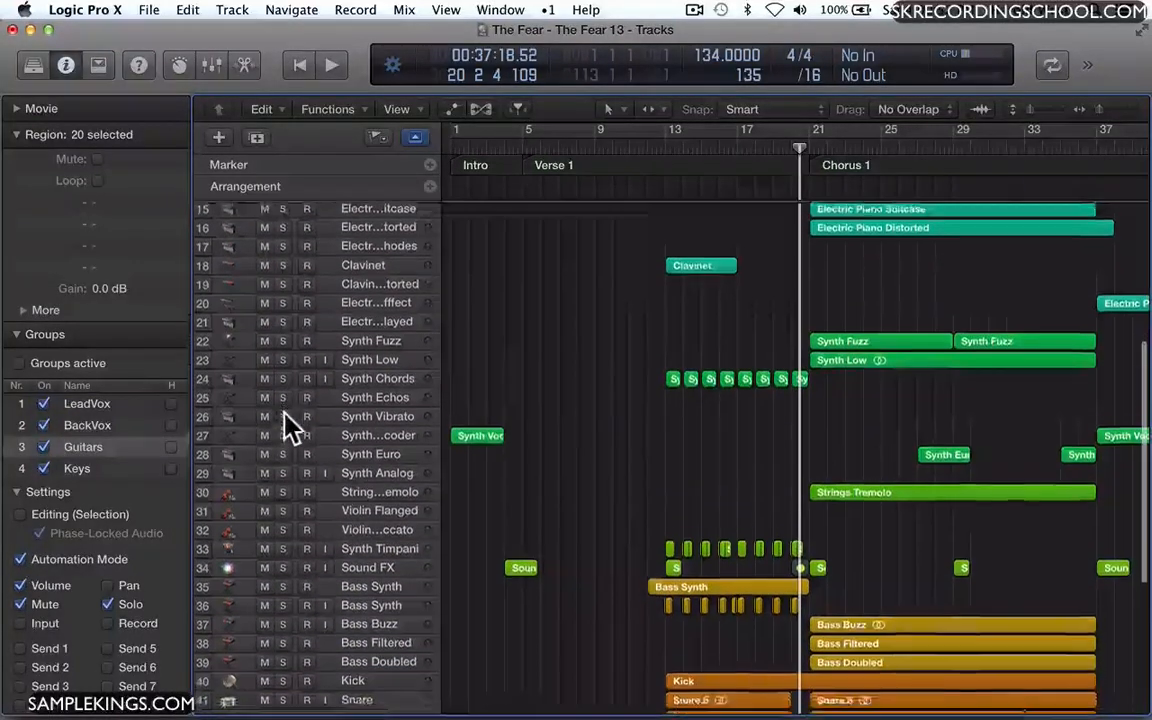
{"action": "scroll", "coordinate": [284, 413], "scroll_direction": "down", "scroll_amount": 4}
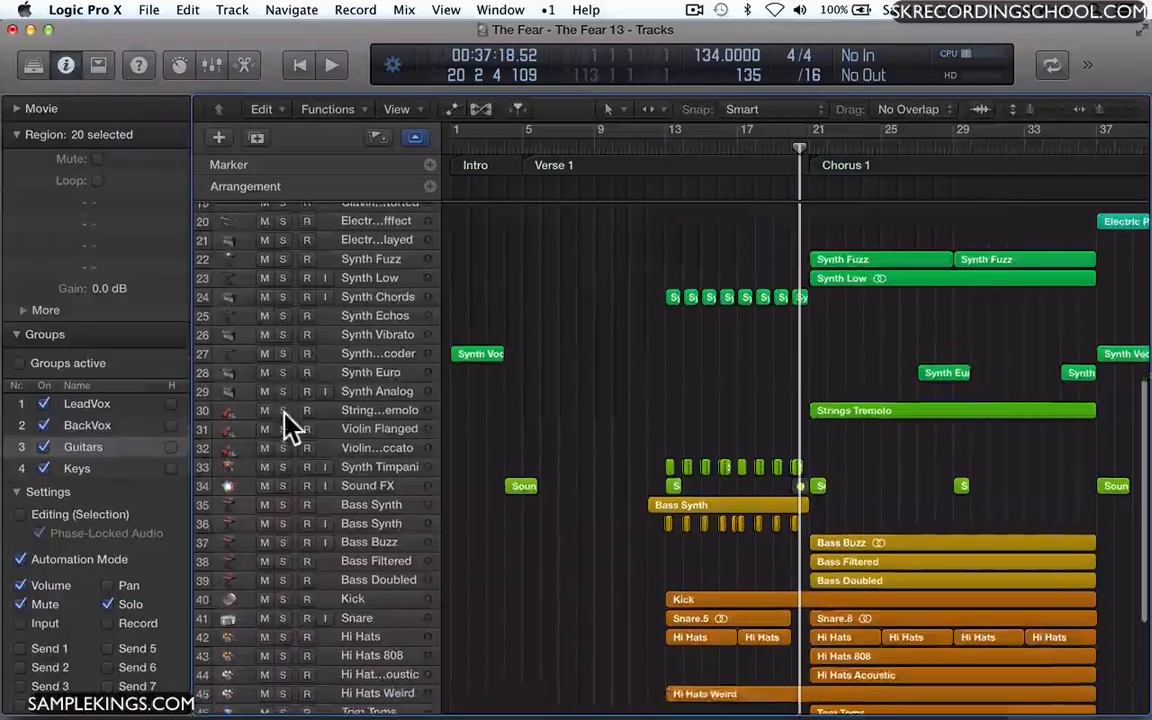
{"action": "scroll", "coordinate": [375, 580], "scroll_direction": "down", "scroll_amount": 3}
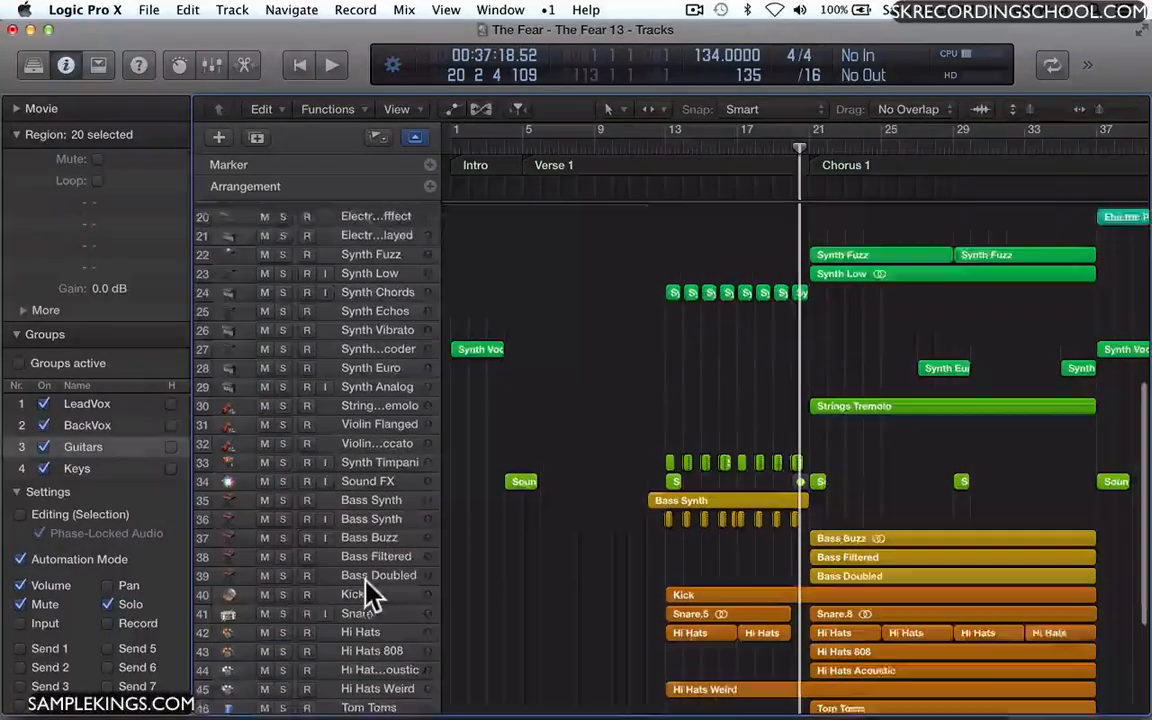
{"action": "scroll", "coordinate": [360, 540], "scroll_direction": "down", "scroll_amount": 3}
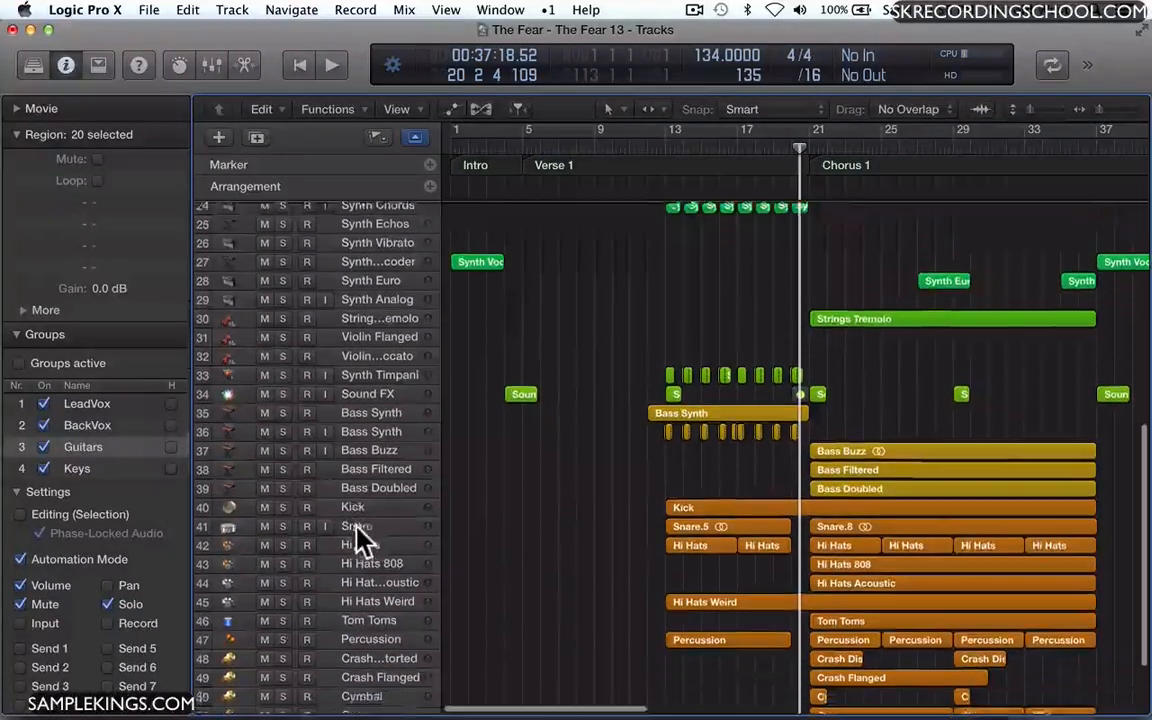
{"action": "scroll", "coordinate": [360, 490], "scroll_direction": "down", "scroll_amount": 3}
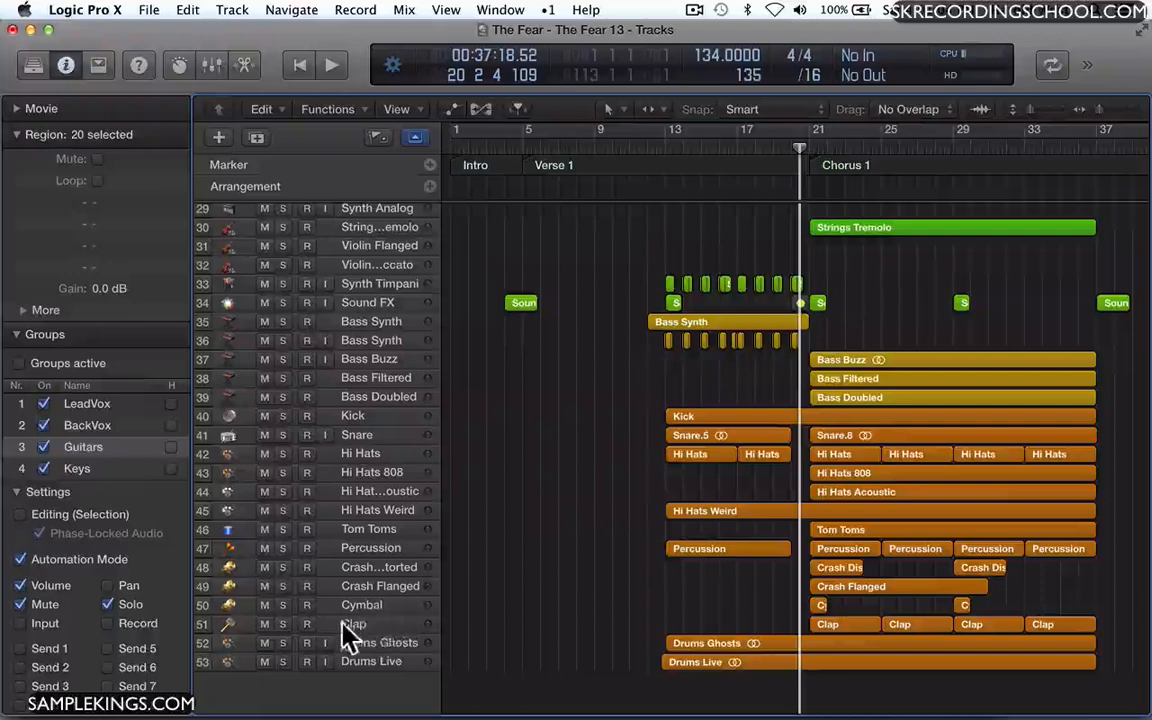
{"action": "left_click_drag", "start_coordinate": [320, 620], "coordinate": [334, 464]}
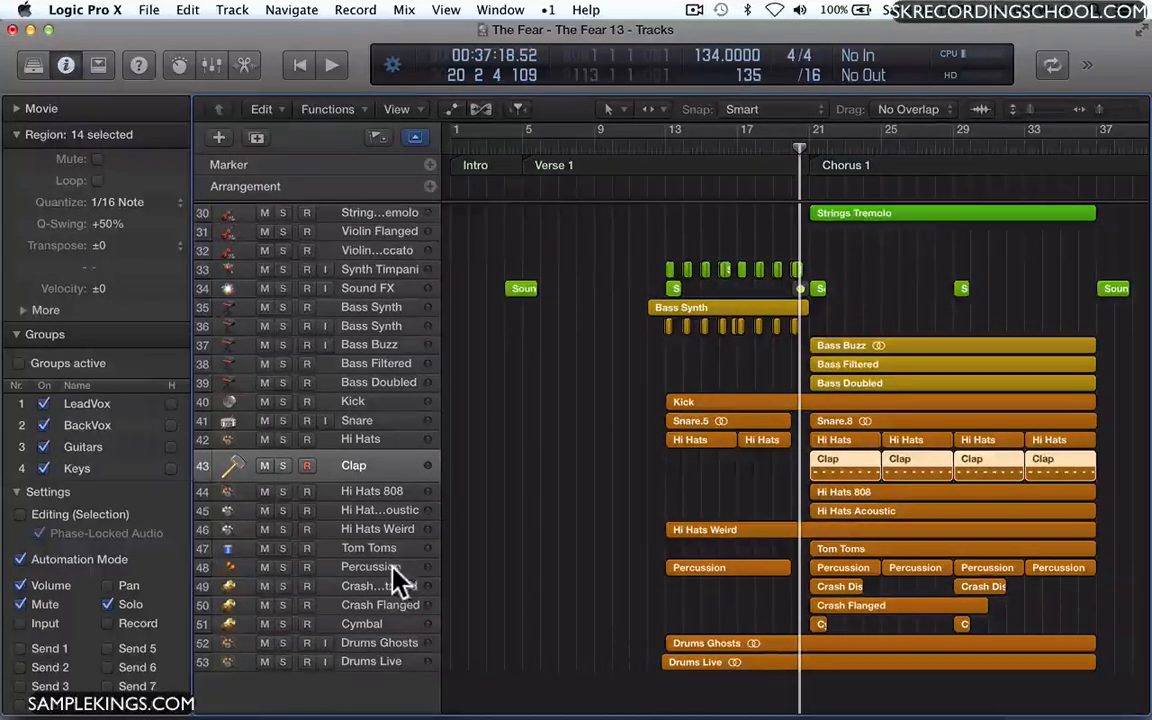
{"action": "left_click_drag", "start_coordinate": [396, 570], "coordinate": [395, 630]}
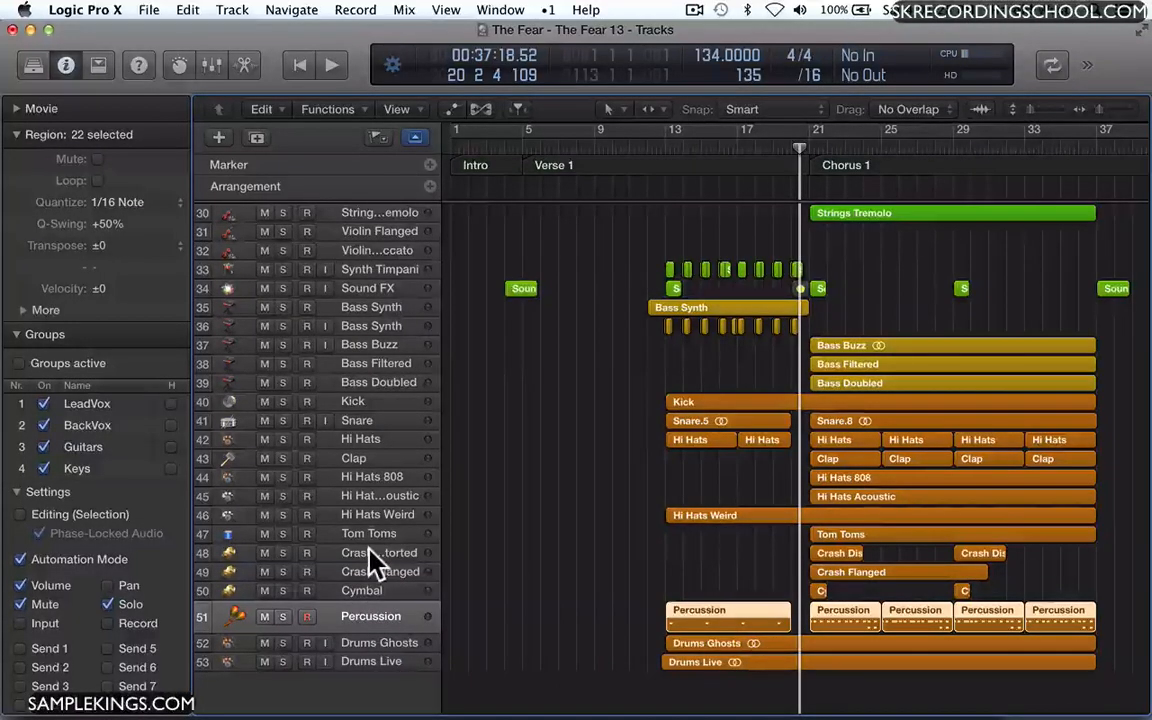
Open the Mixer with all channel strips and look through them from the drum instruments back to the audio channels.
{"action": "scroll", "coordinate": [371, 555], "scroll_direction": "up", "scroll_amount": 4}
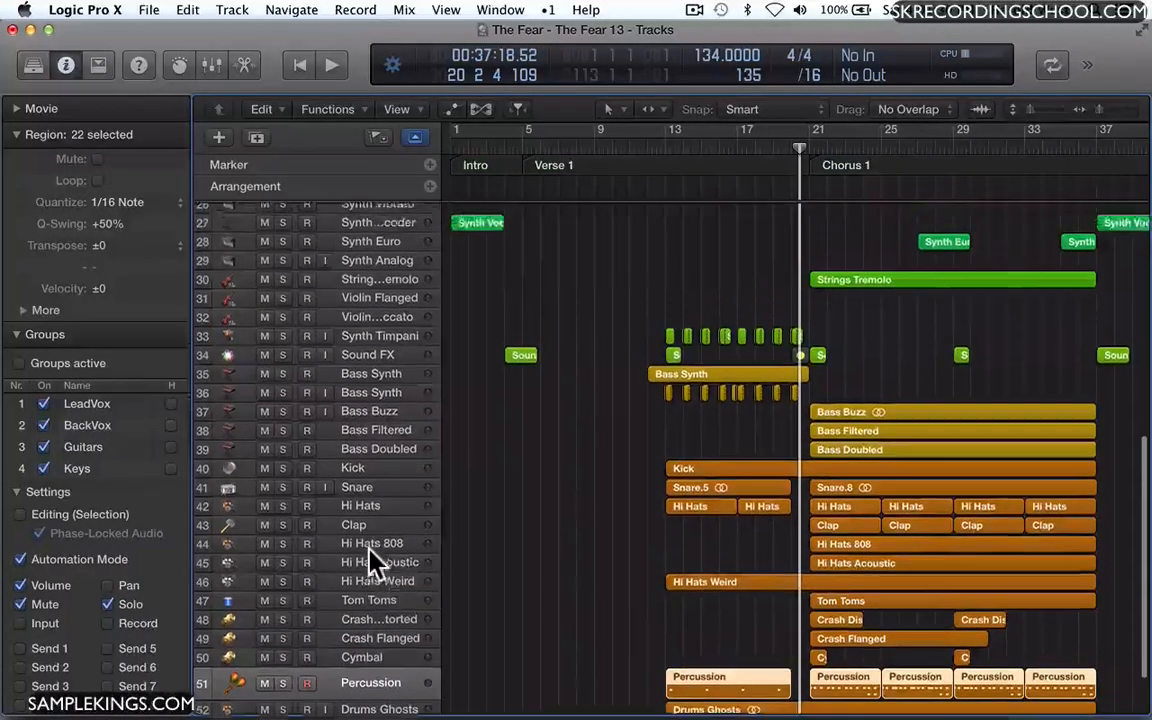
{"action": "scroll", "coordinate": [369, 550], "scroll_direction": "up", "scroll_amount": 6}
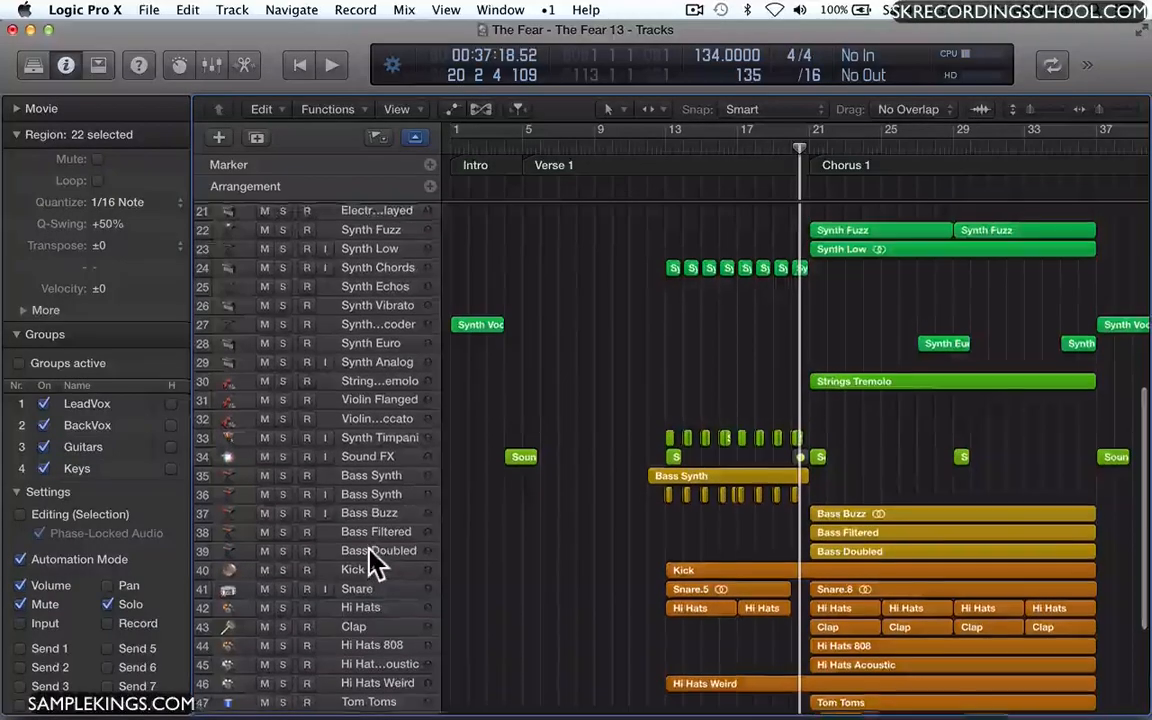
{"action": "scroll", "coordinate": [373, 558], "scroll_direction": "down", "scroll_amount": 9}
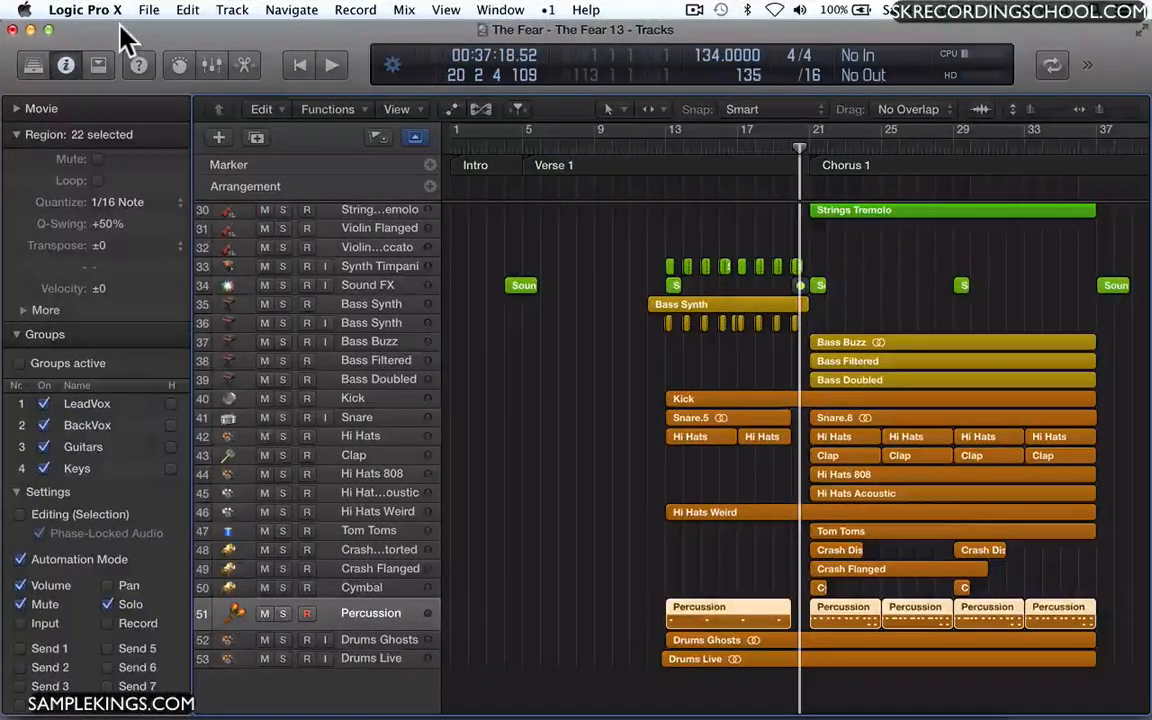
{"action": "key", "text": "super+2"}
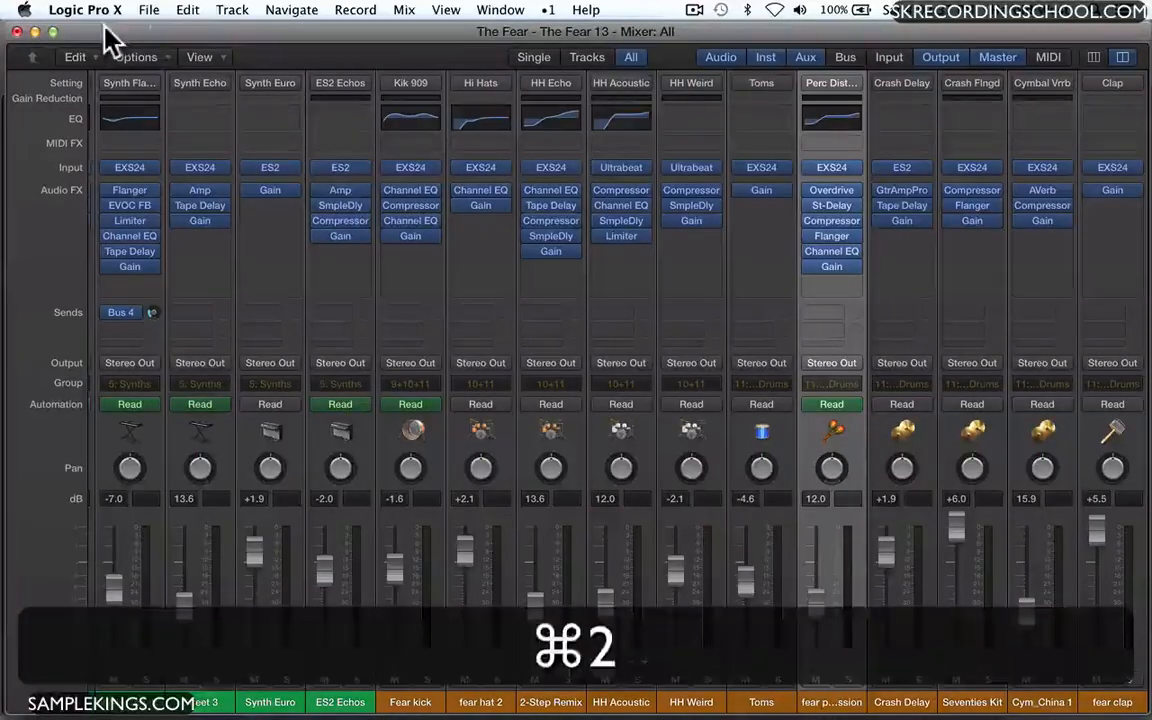
{"action": "scroll", "coordinate": [396, 318], "scroll_direction": "left", "scroll_amount": 2}
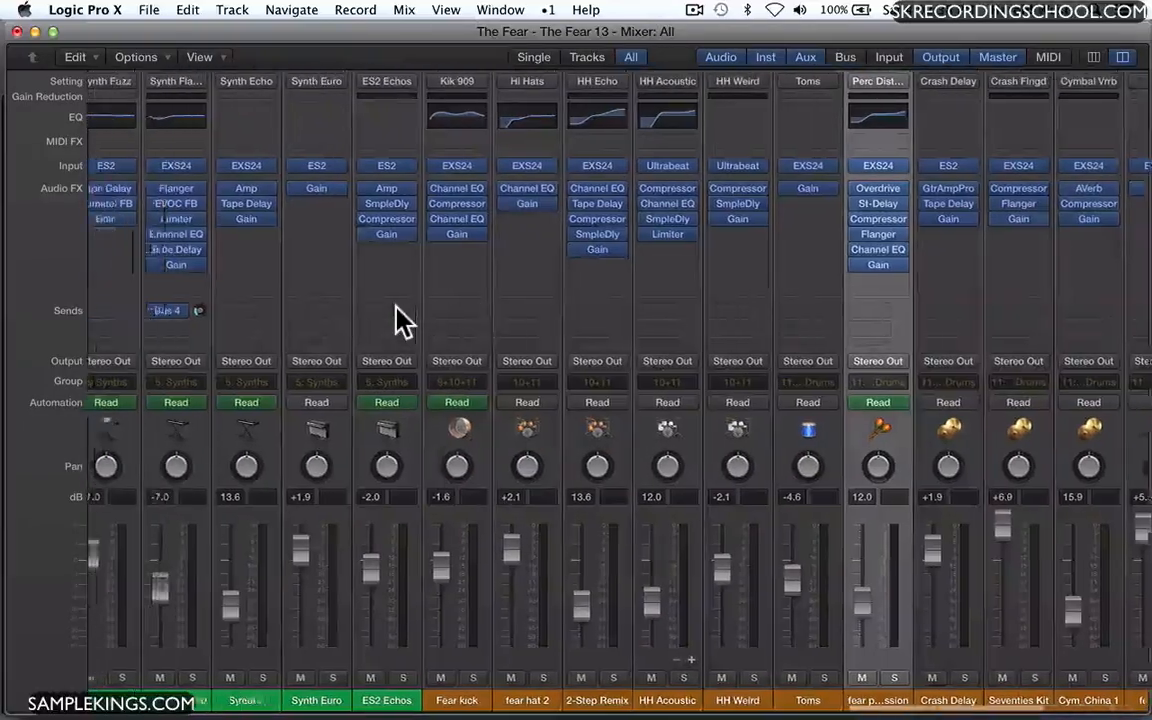
{"action": "scroll", "coordinate": [398, 318], "scroll_direction": "left", "scroll_amount": 10}
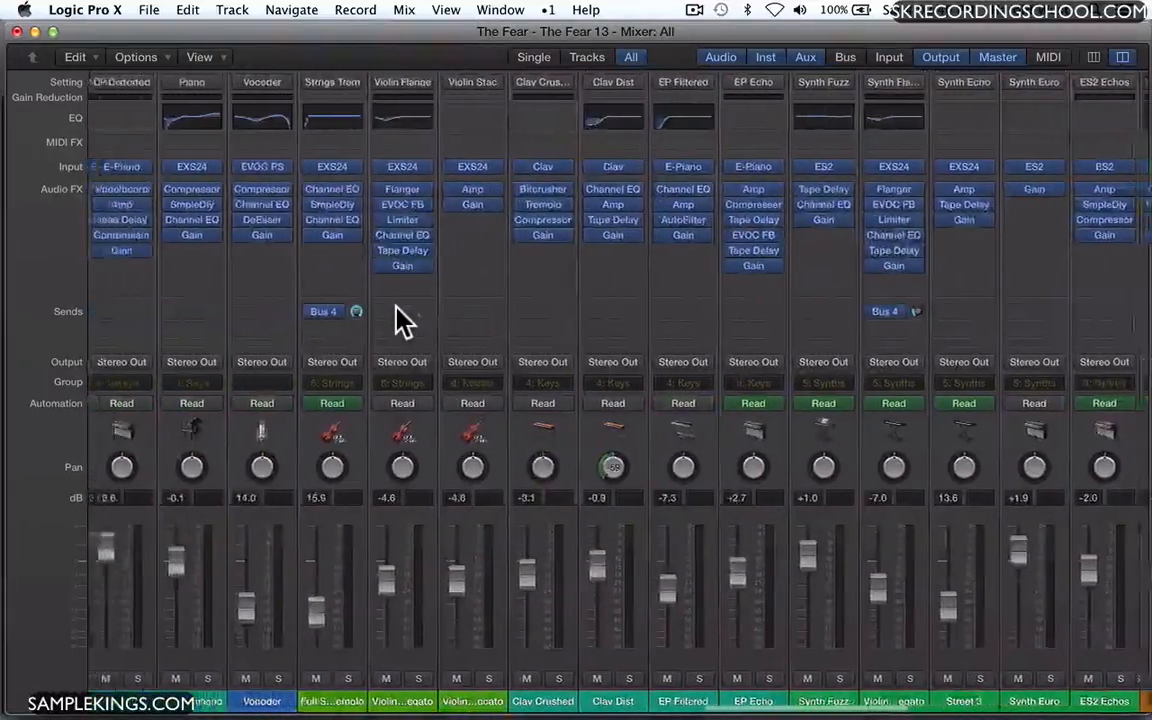
{"action": "scroll", "coordinate": [398, 320], "scroll_direction": "left", "scroll_amount": 10}
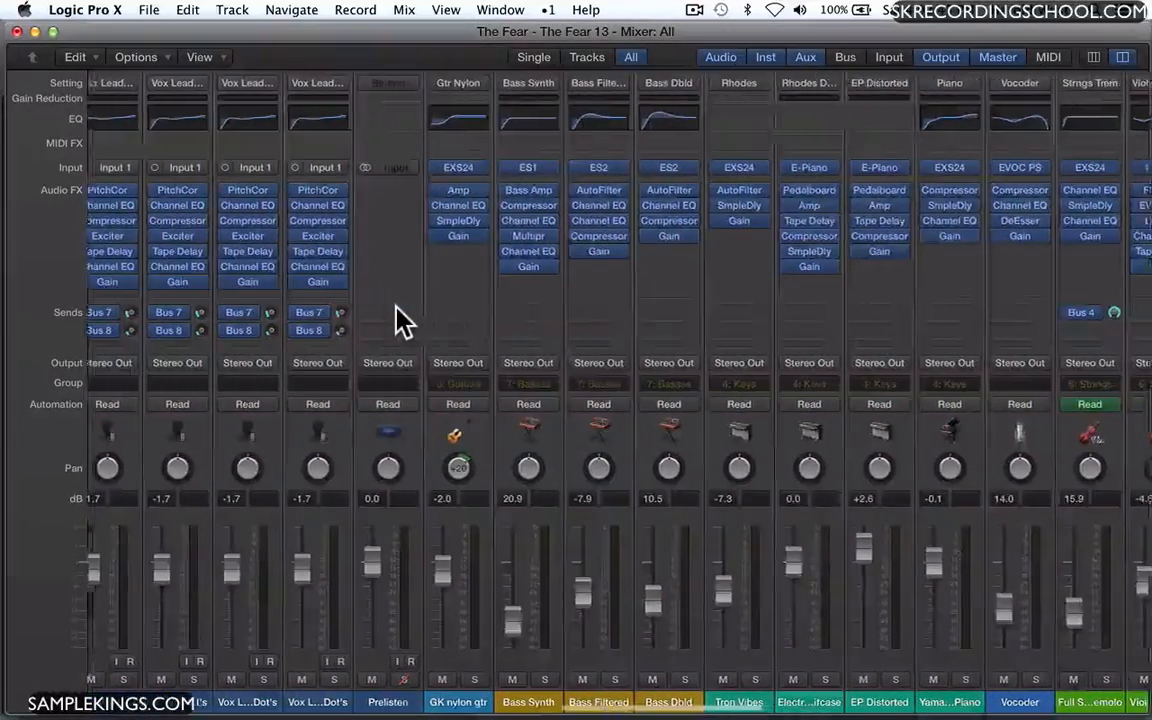
{"action": "scroll", "coordinate": [398, 320], "scroll_direction": "left", "scroll_amount": 10}
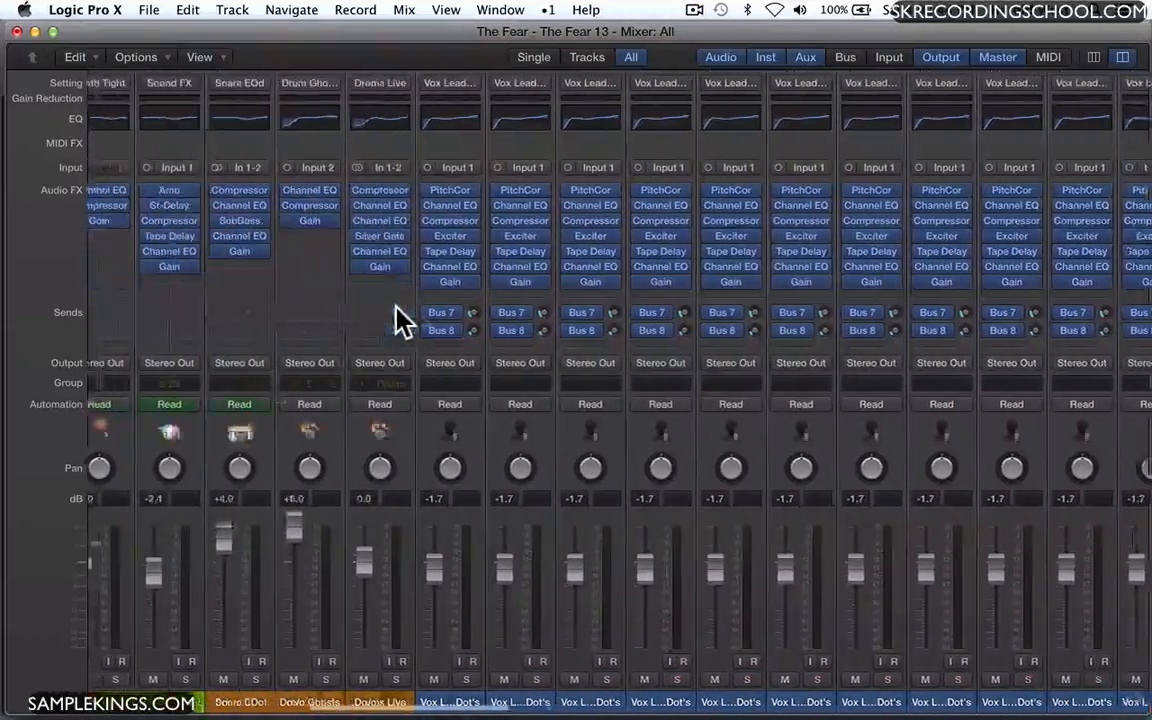
{"action": "scroll", "coordinate": [398, 318], "scroll_direction": "left", "scroll_amount": 5}
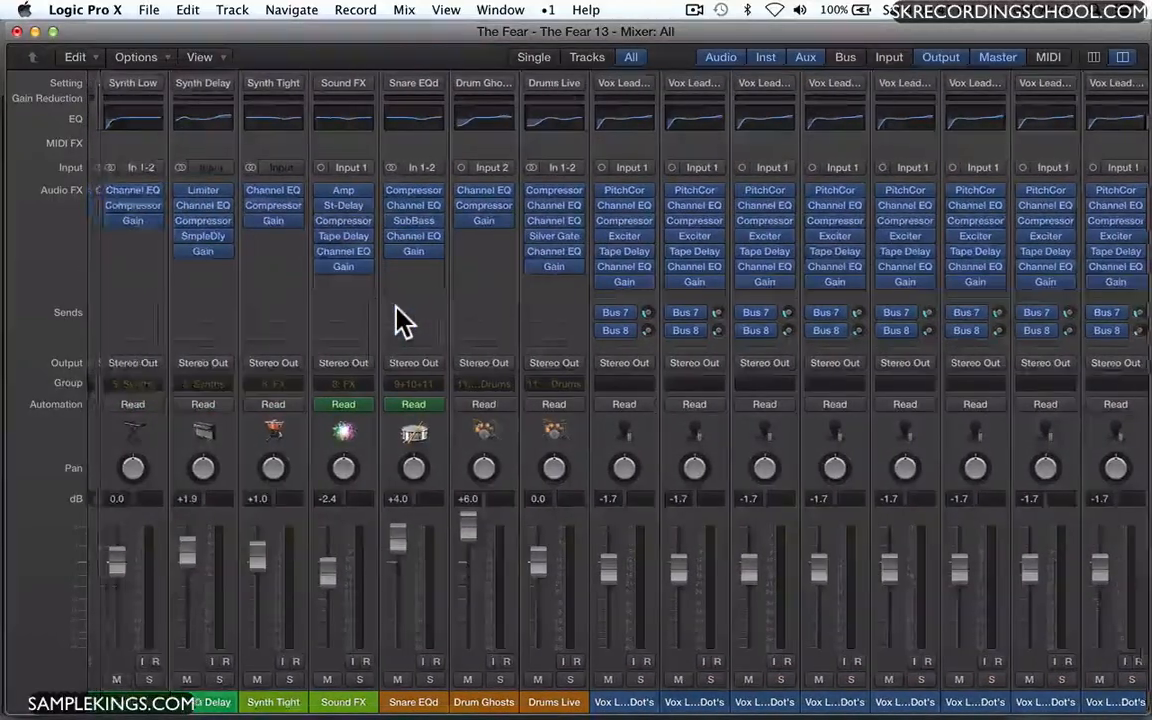
Select the first nine Vox Lead channel strips and color them bright magenta from the palette's brightest row.
{"action": "scroll", "coordinate": [396, 310], "scroll_direction": "right", "scroll_amount": 12}
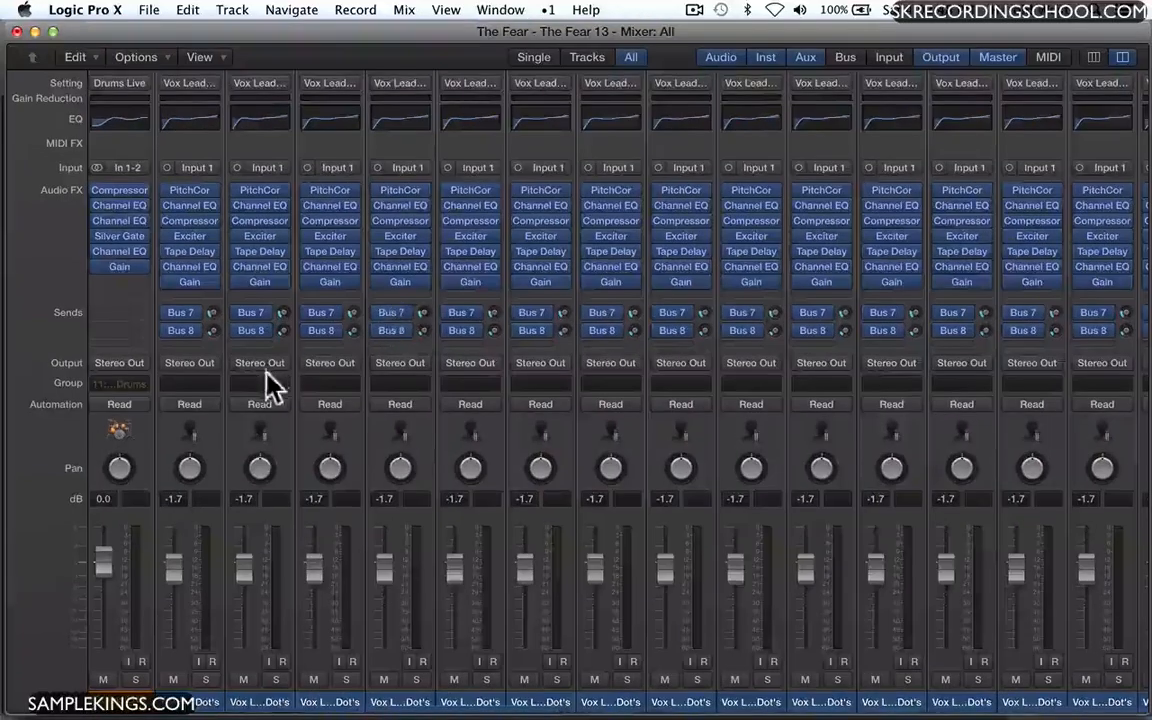
{"action": "left_click", "coordinate": [188, 695]}
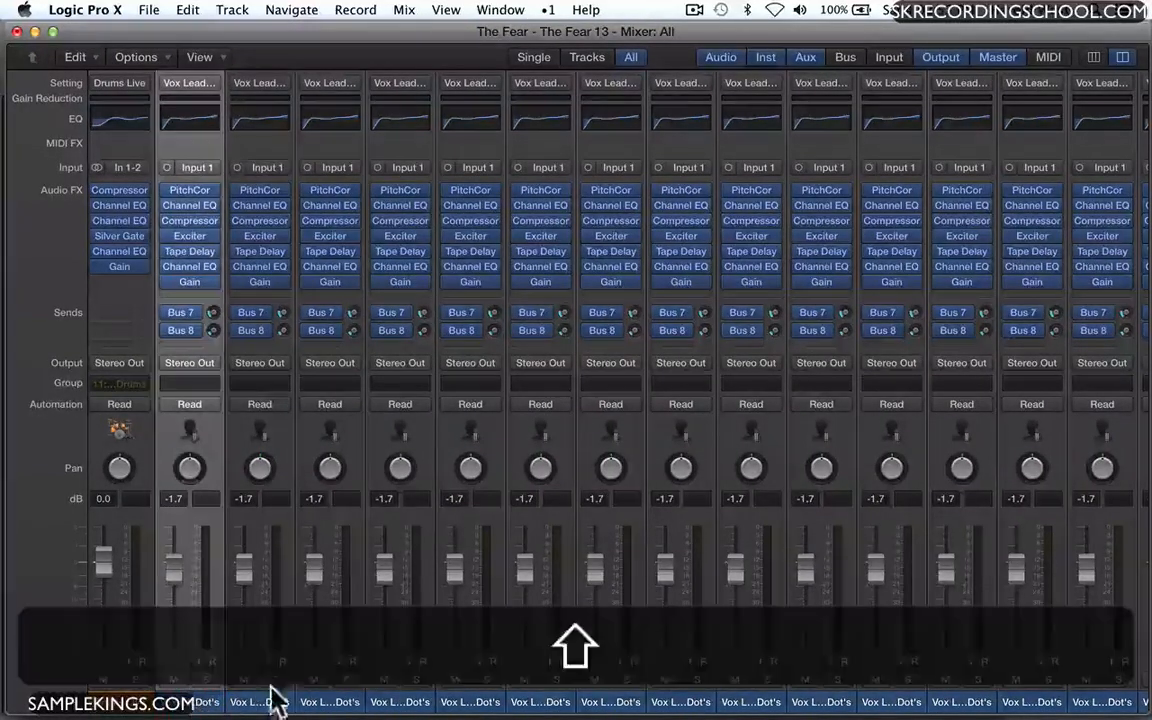
{"action": "left_click", "coordinate": [680, 702], "text": "shift"}
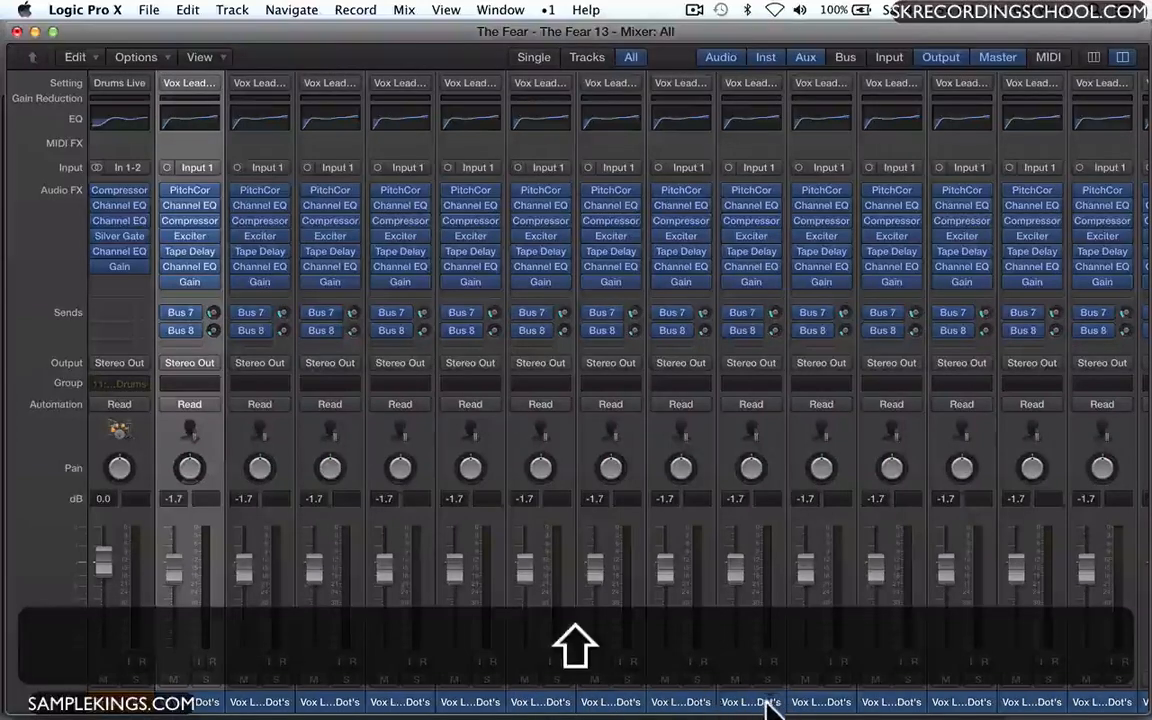
{"action": "left_click", "coordinate": [768, 704], "text": "shift"}
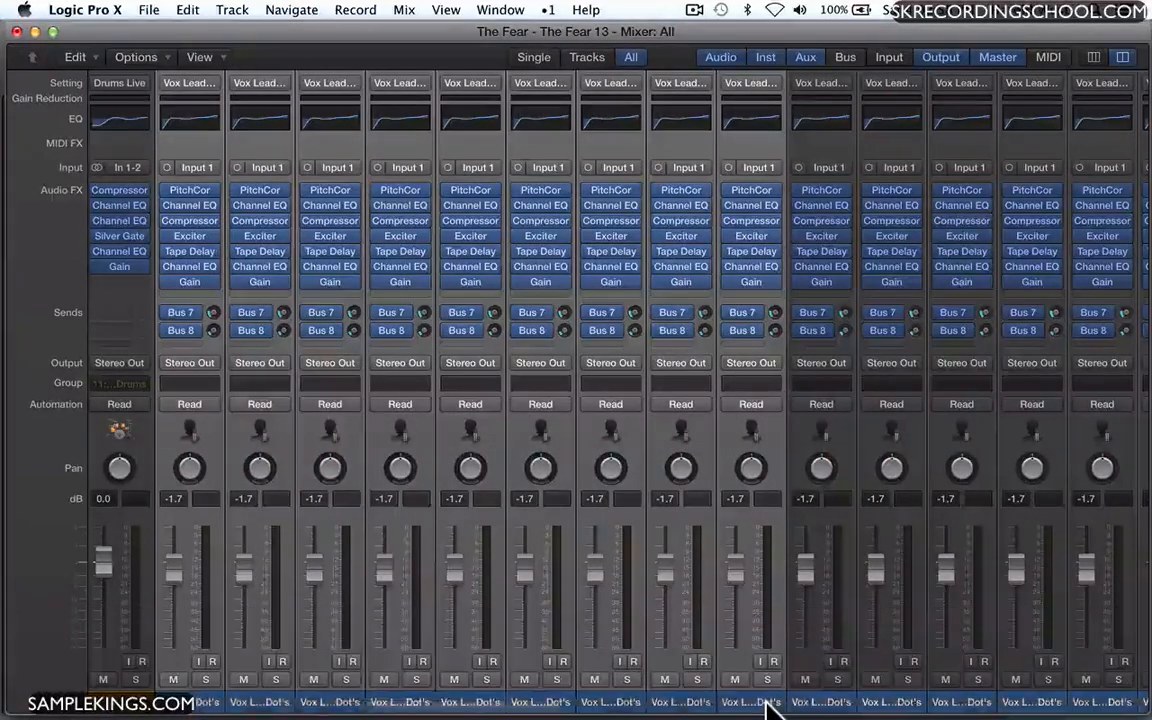
{"action": "key", "text": "super+c"}
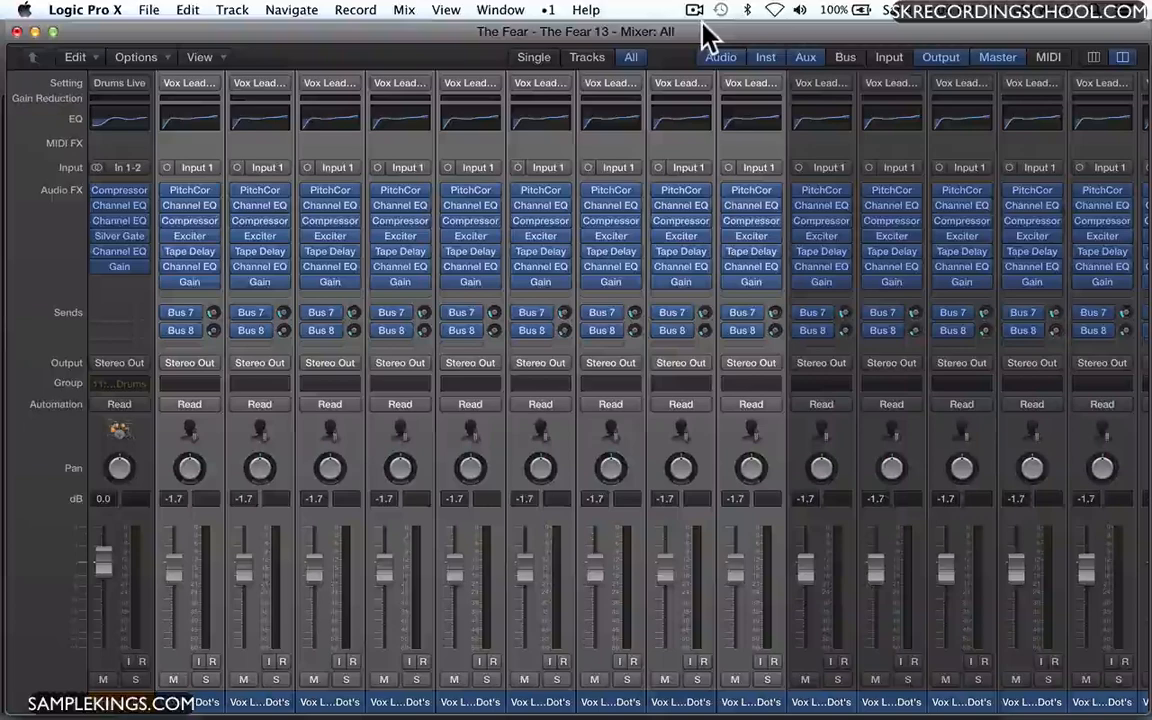
{"action": "key", "text": "alt+c"}
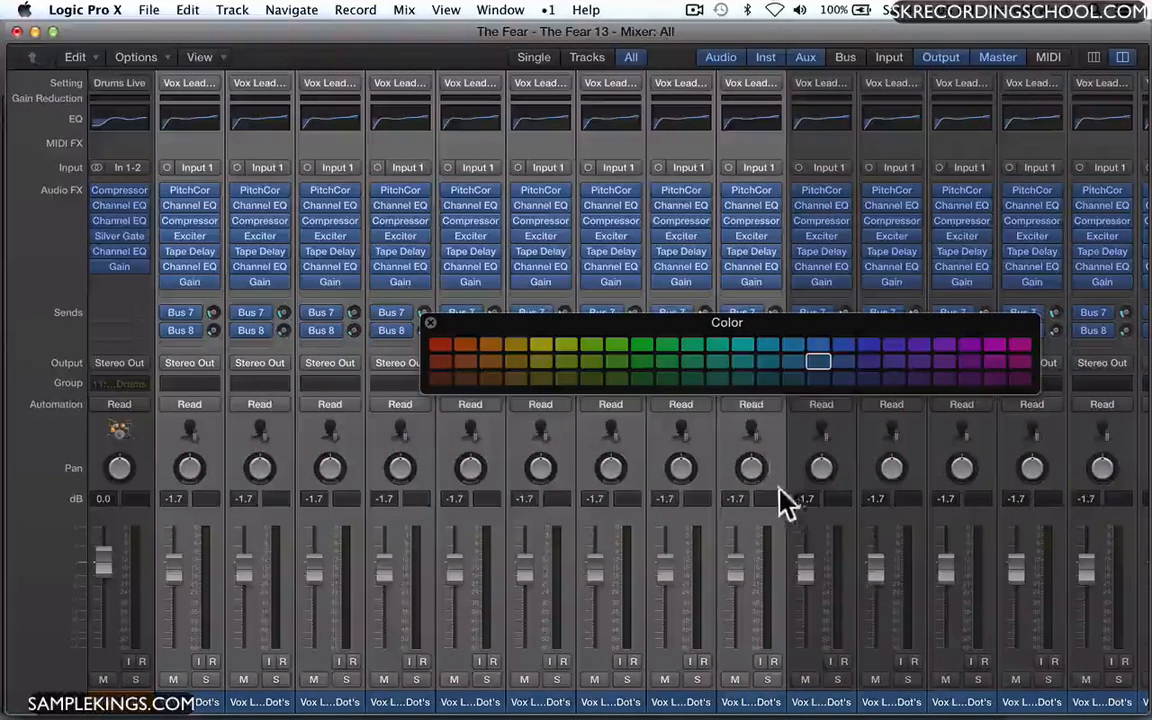
{"action": "left_click", "coordinate": [995, 348]}
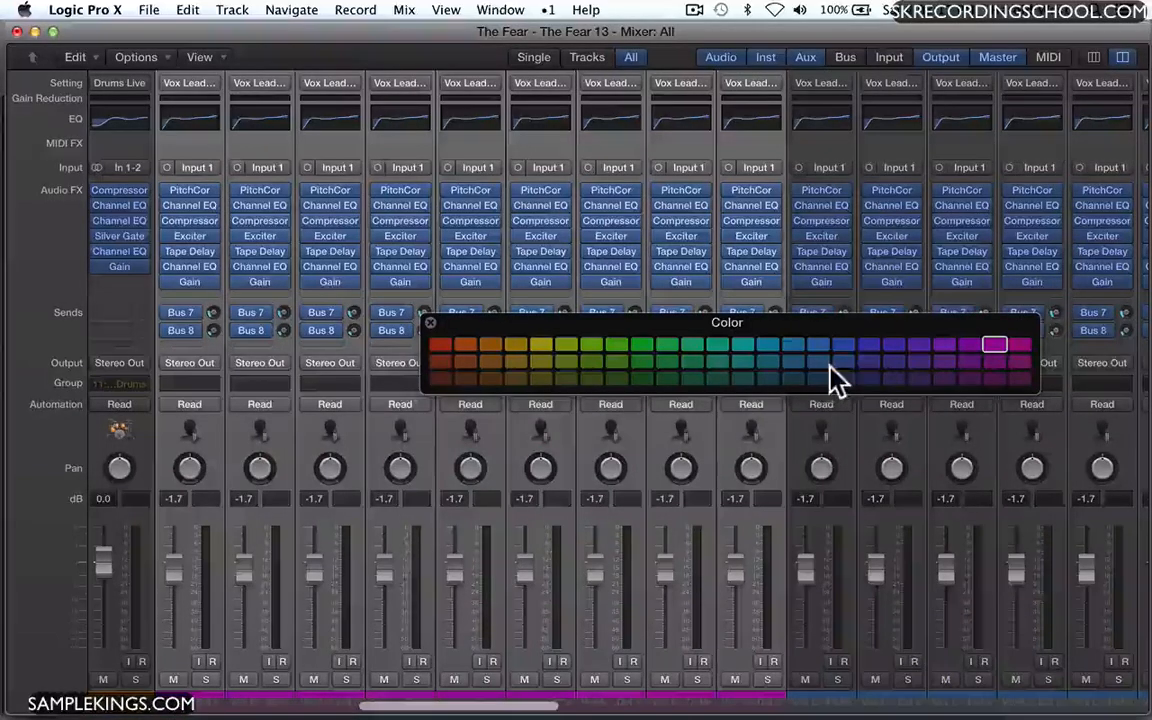
Select the remaining nine blue Vox Lead channel strips and color them with the last pinkish magenta of the brightest row.
{"action": "scroll", "coordinate": [775, 440], "scroll_direction": "left", "scroll_amount": 10}
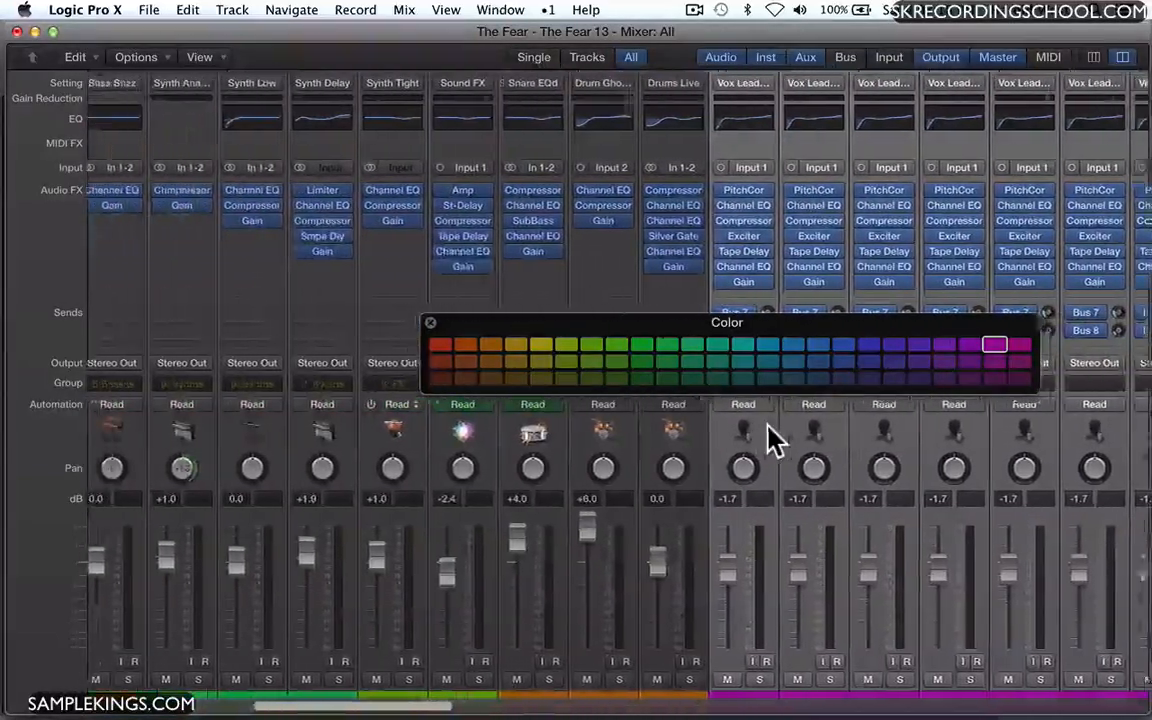
{"action": "scroll", "coordinate": [775, 440], "scroll_direction": "right", "scroll_amount": 10}
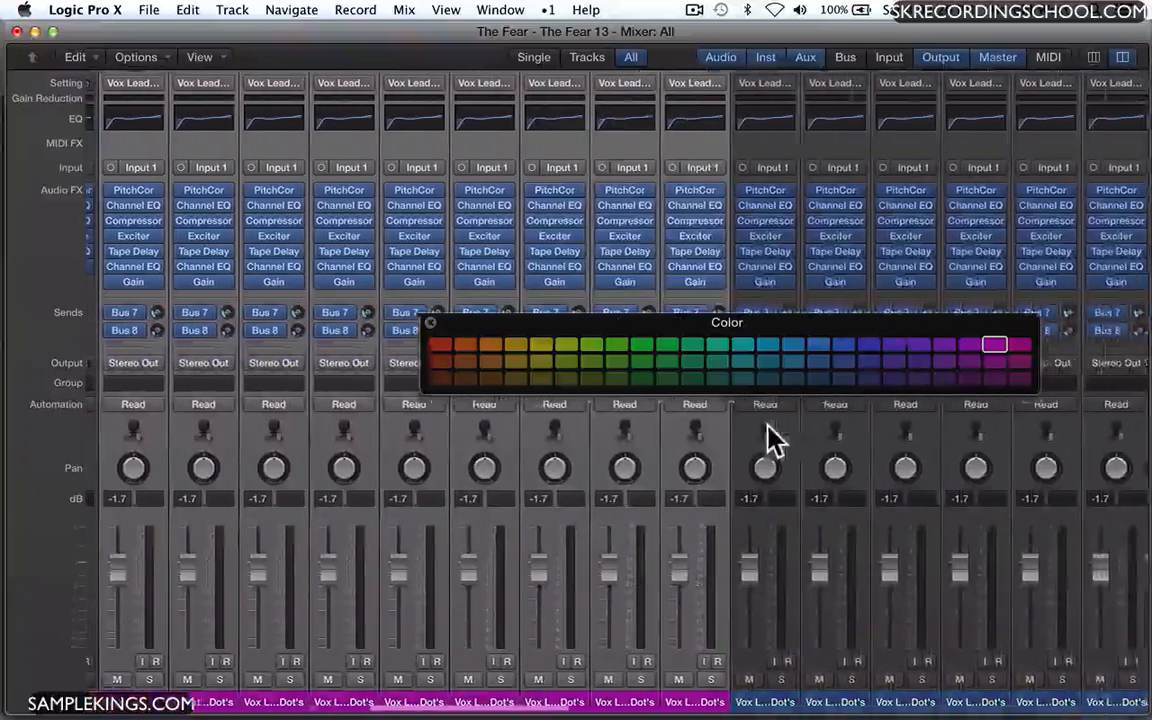
{"action": "scroll", "coordinate": [775, 440], "scroll_direction": "right", "scroll_amount": 2}
{"action": "scroll", "coordinate": [775, 440], "scroll_direction": "right", "scroll_amount": 5}
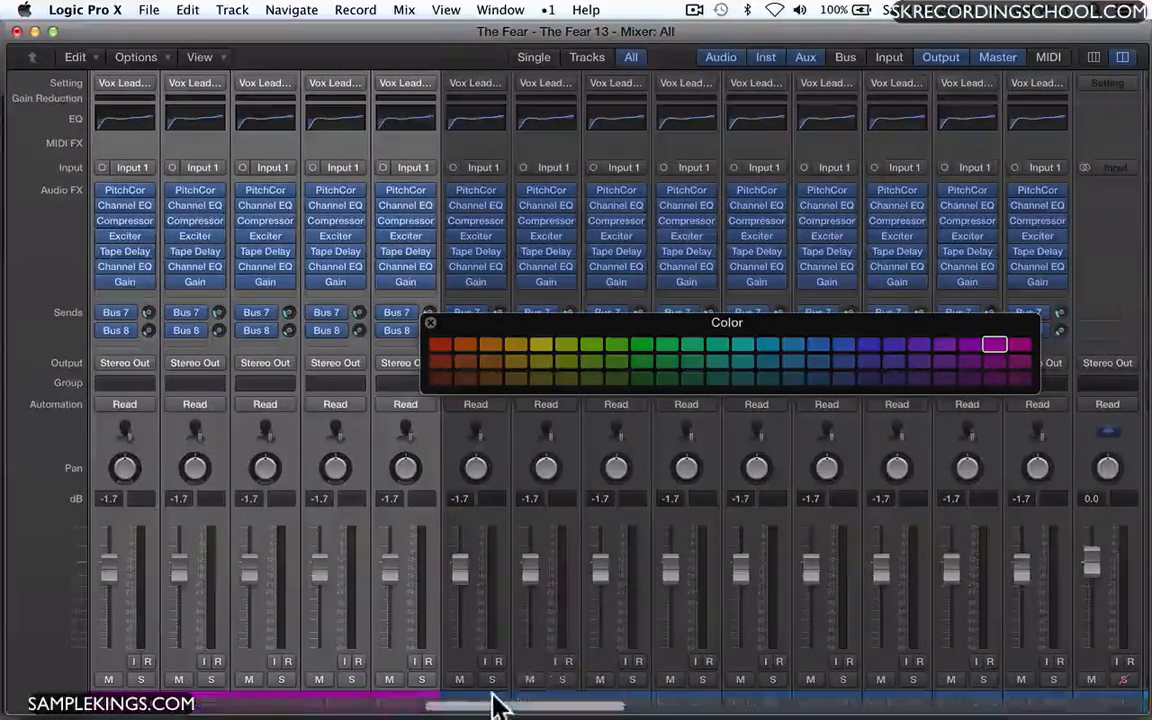
{"action": "left_click", "coordinate": [490, 700]}
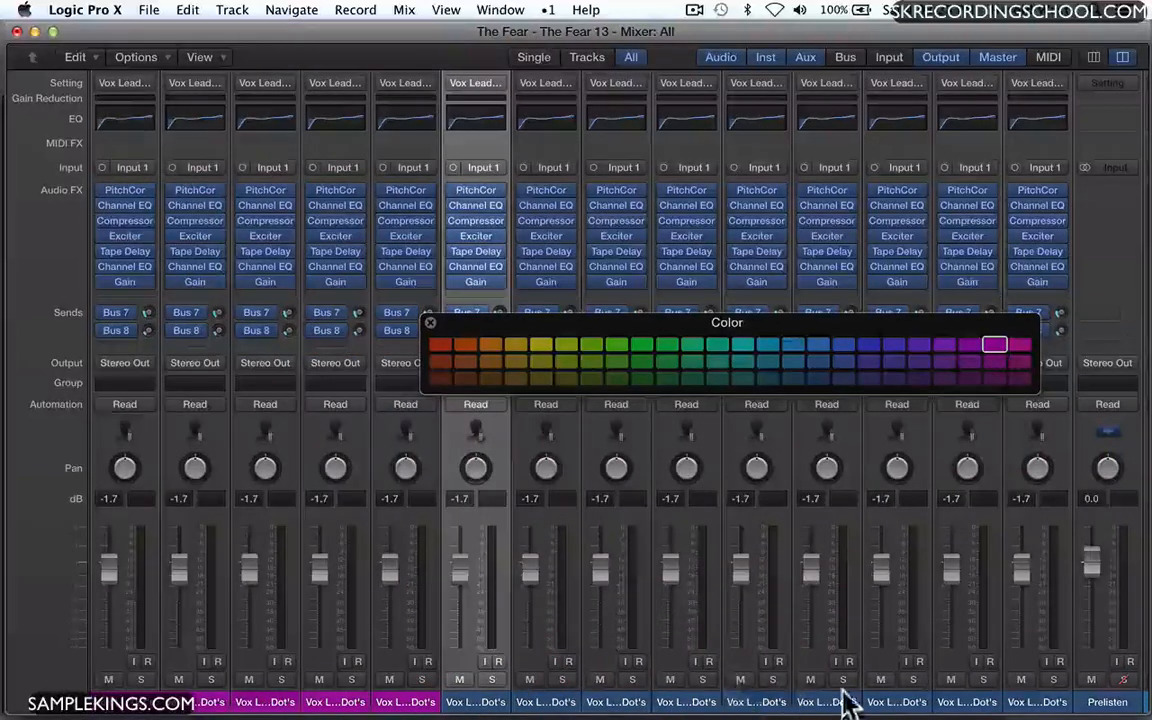
{"action": "left_click", "coordinate": [1042, 704], "text": "shift"}
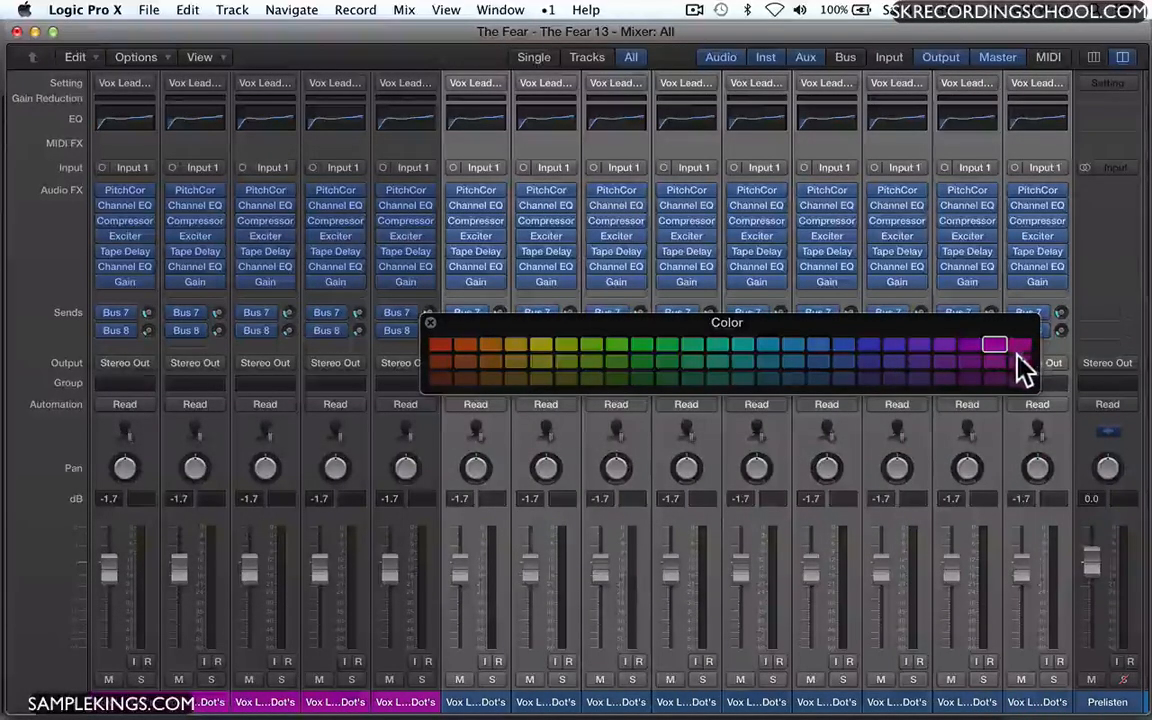
{"action": "left_click", "coordinate": [1020, 346]}
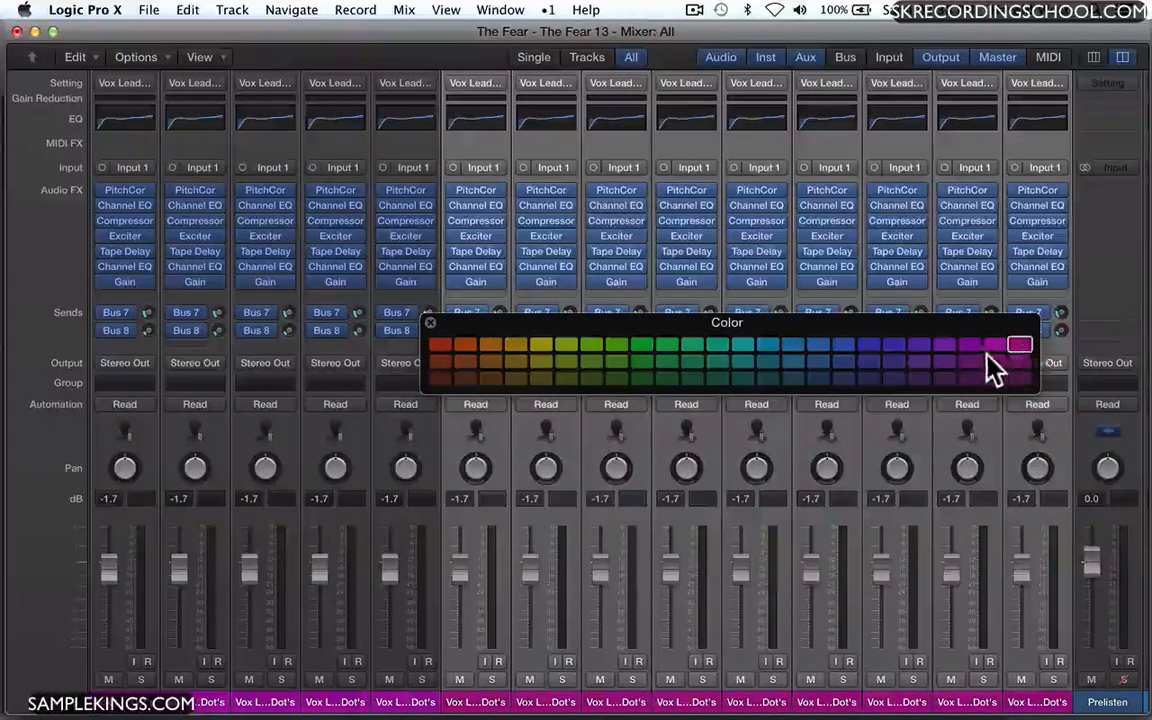
Select the Bass Synth, Bass Filtered and Bass Dbld channel strips and color them bright red.
{"action": "scroll", "coordinate": [980, 404], "scroll_direction": "right", "scroll_amount": 5}
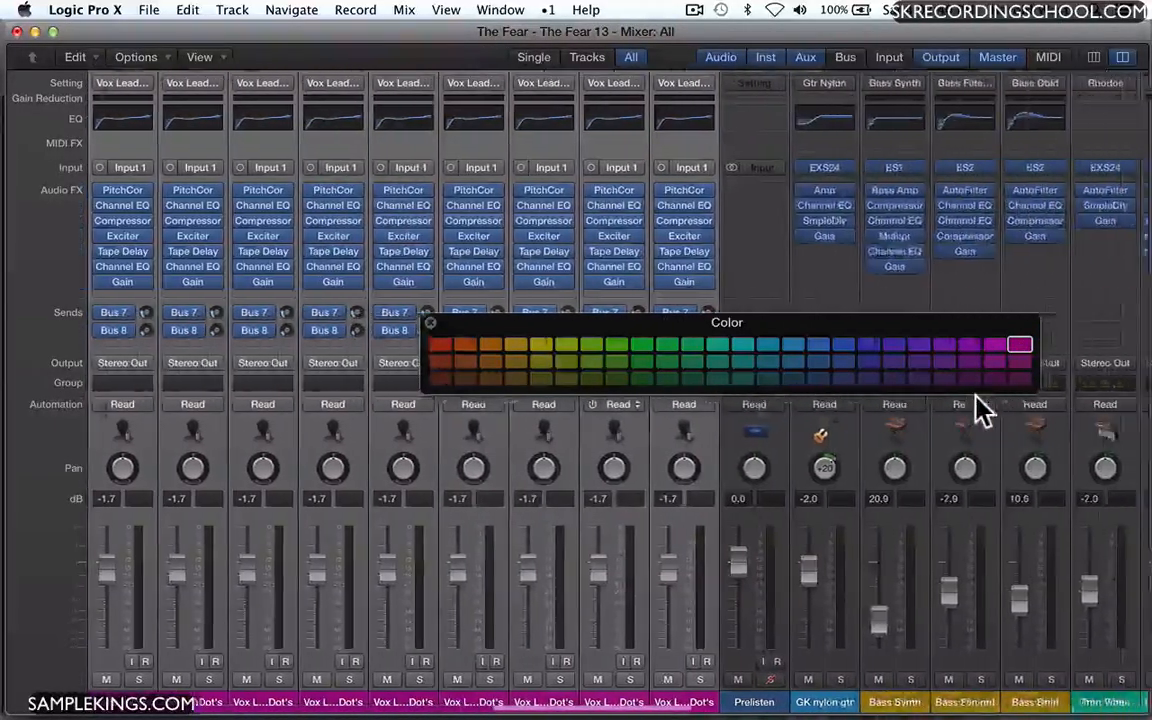
{"action": "scroll", "coordinate": [980, 410], "scroll_direction": "right", "scroll_amount": 3}
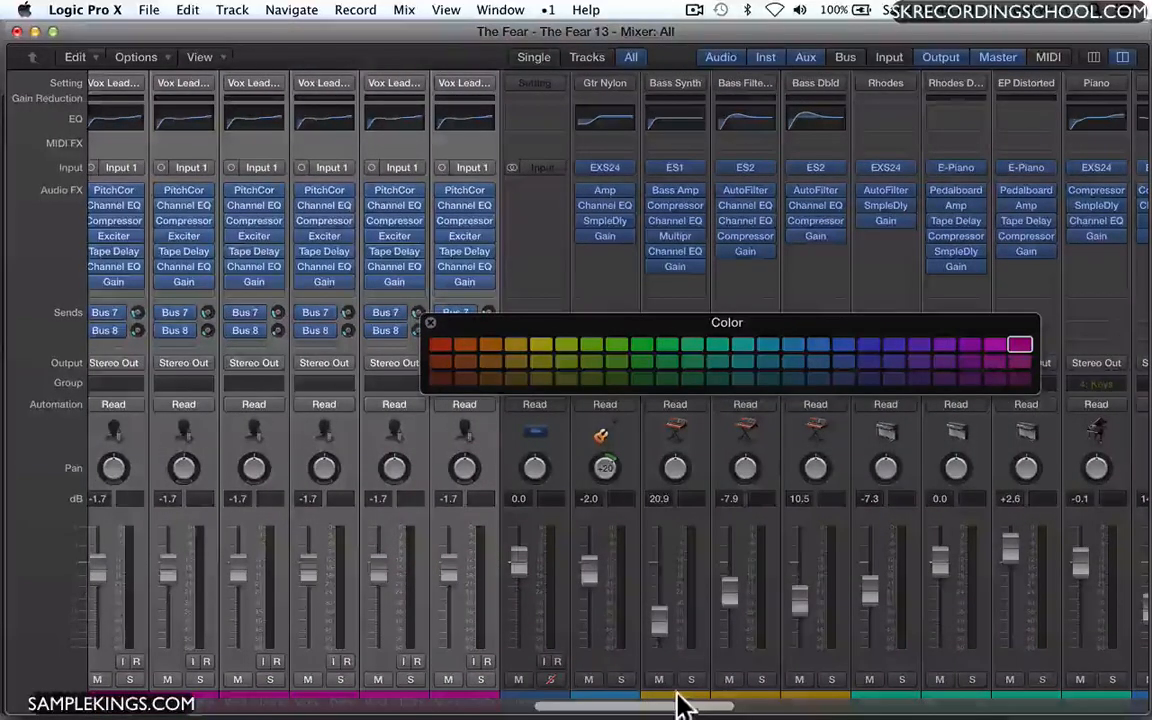
{"action": "left_click", "coordinate": [688, 700]}
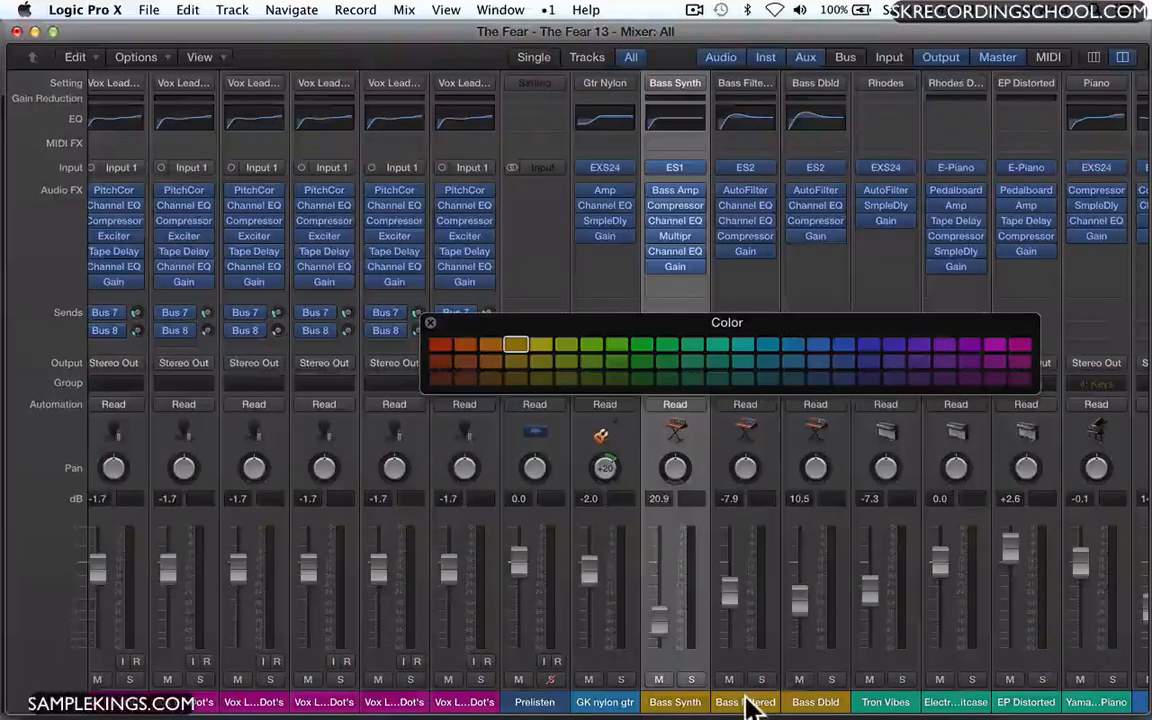
{"action": "key", "text": "shift"}
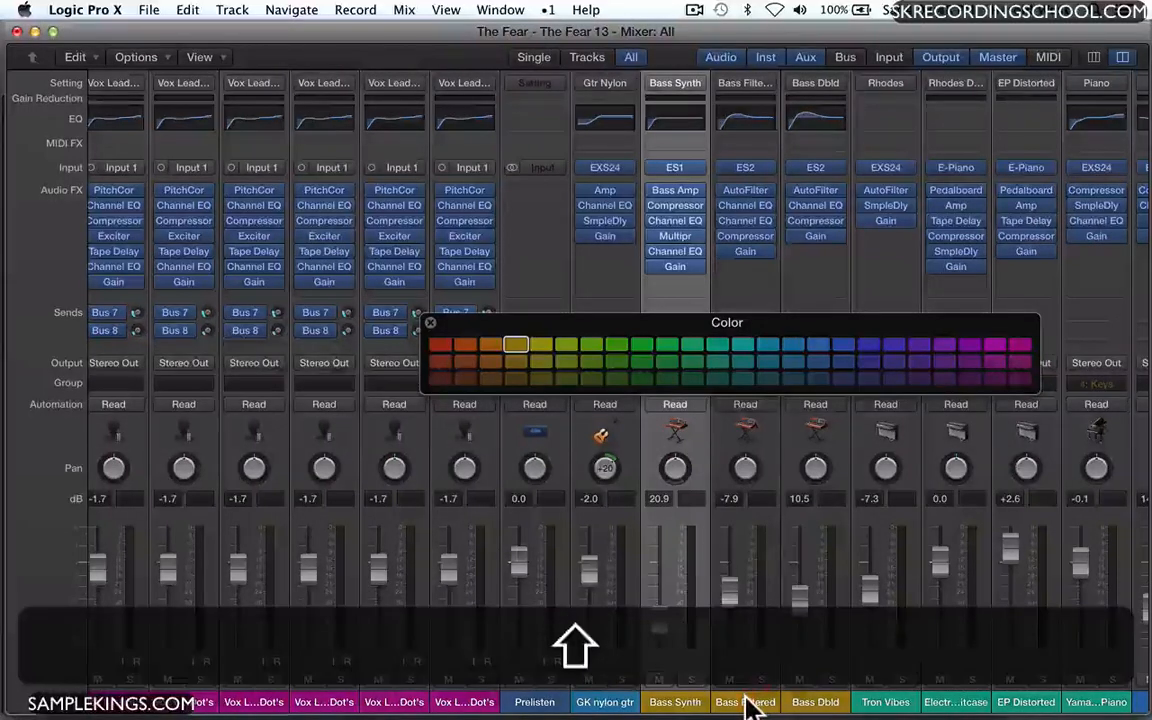
{"action": "left_click", "coordinate": [752, 703], "text": "shift"}
{"action": "left_click", "coordinate": [815, 703], "text": "shift"}
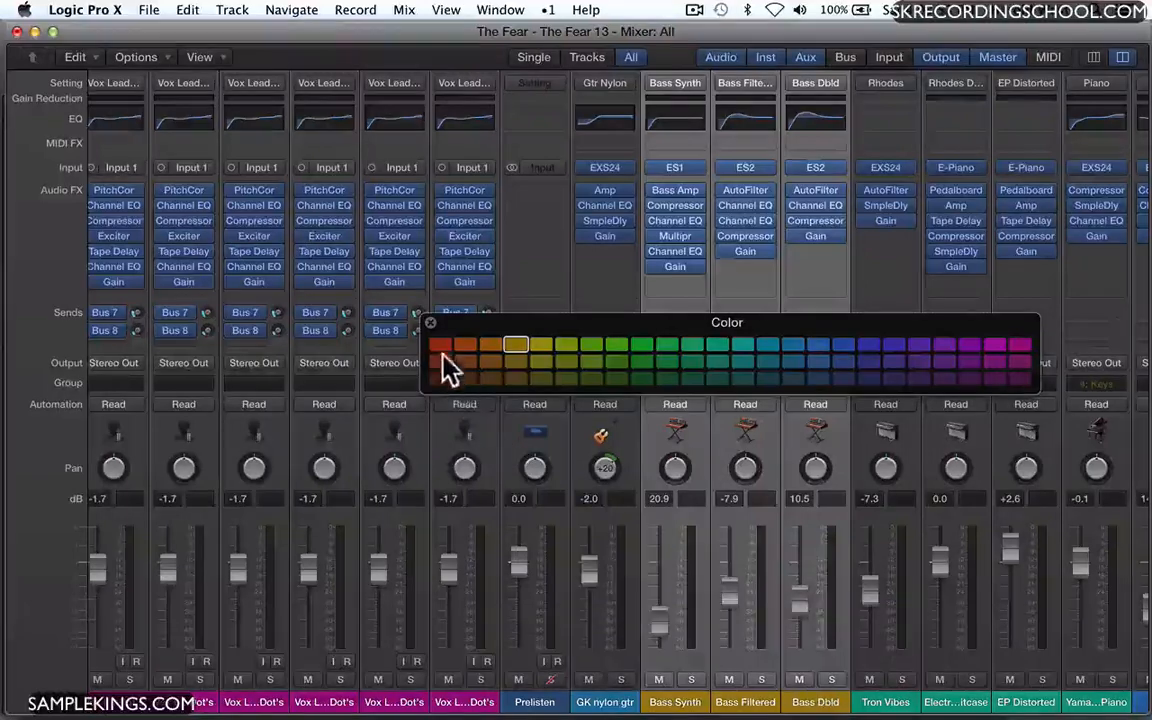
{"action": "left_click", "coordinate": [440, 347]}
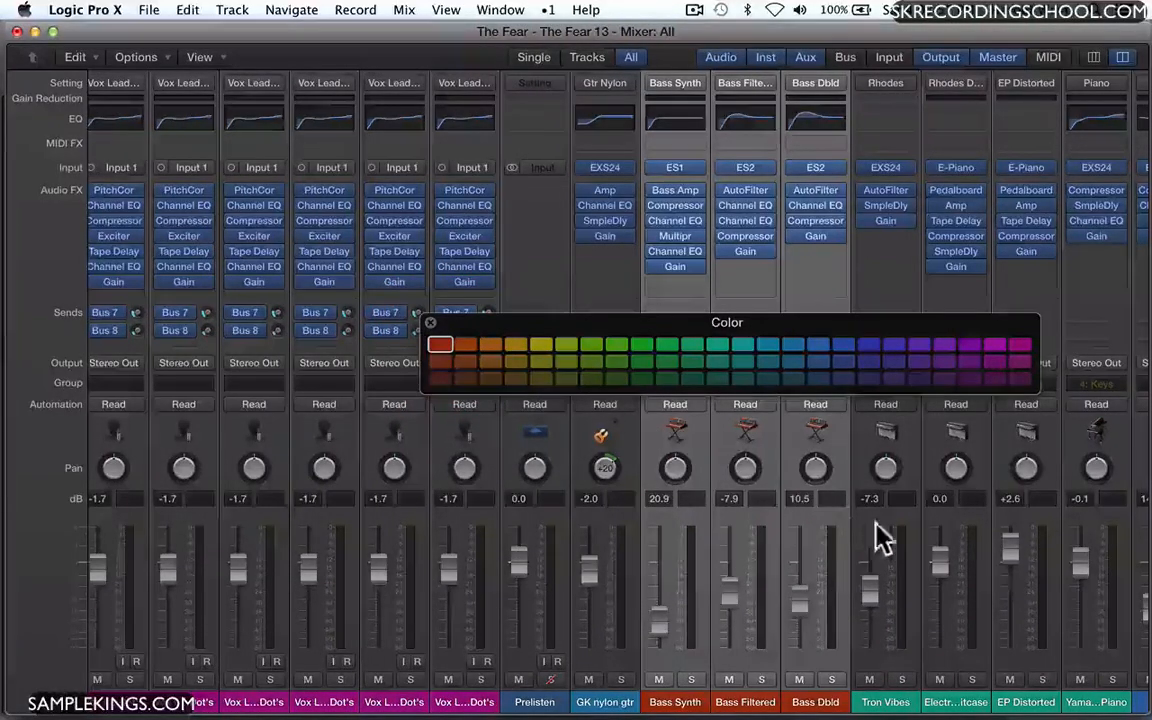
Color the Yamaha Piano channel strip medium blue, the fifteenth swatch of the palette's brightest row.
{"action": "scroll", "coordinate": [887, 543], "scroll_direction": "right", "scroll_amount": 5}
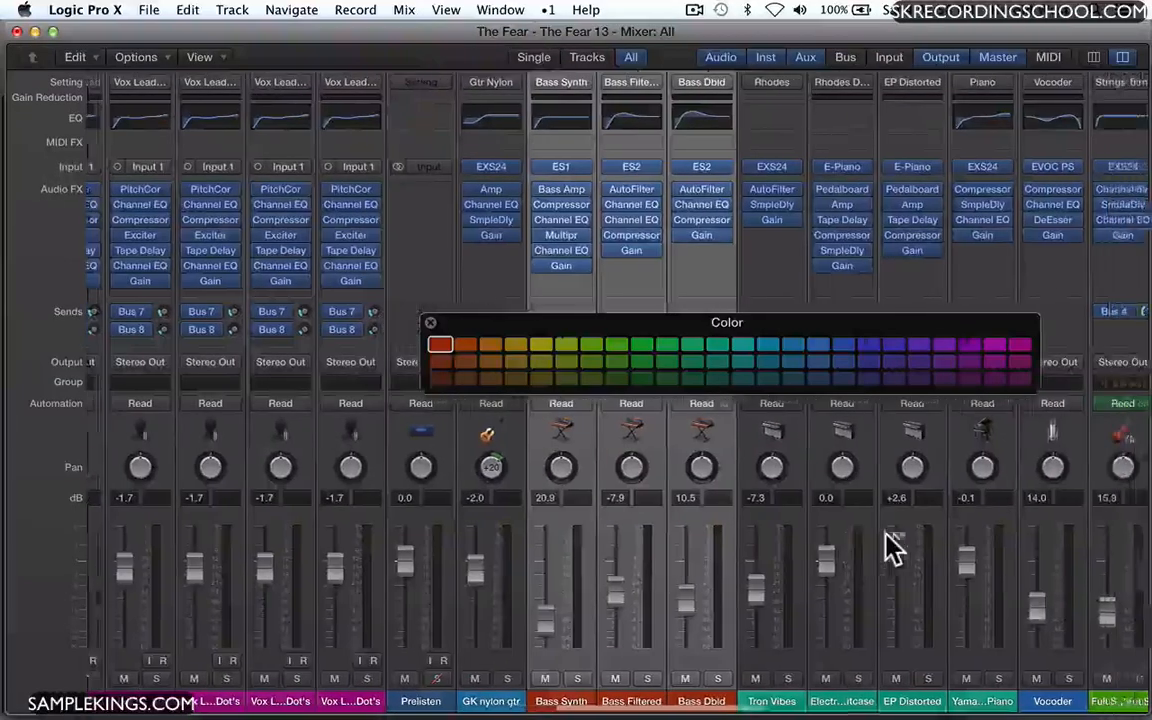
{"action": "scroll", "coordinate": [885, 535], "scroll_direction": "right", "scroll_amount": 1}
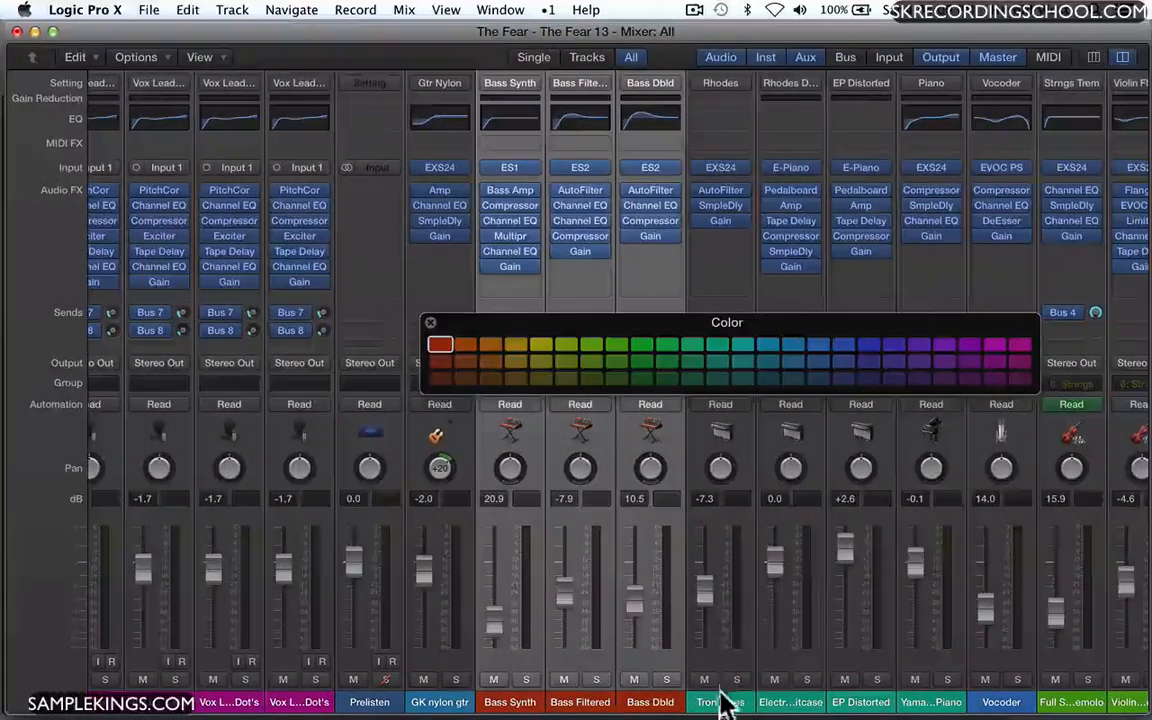
{"action": "left_click", "coordinate": [928, 704]}
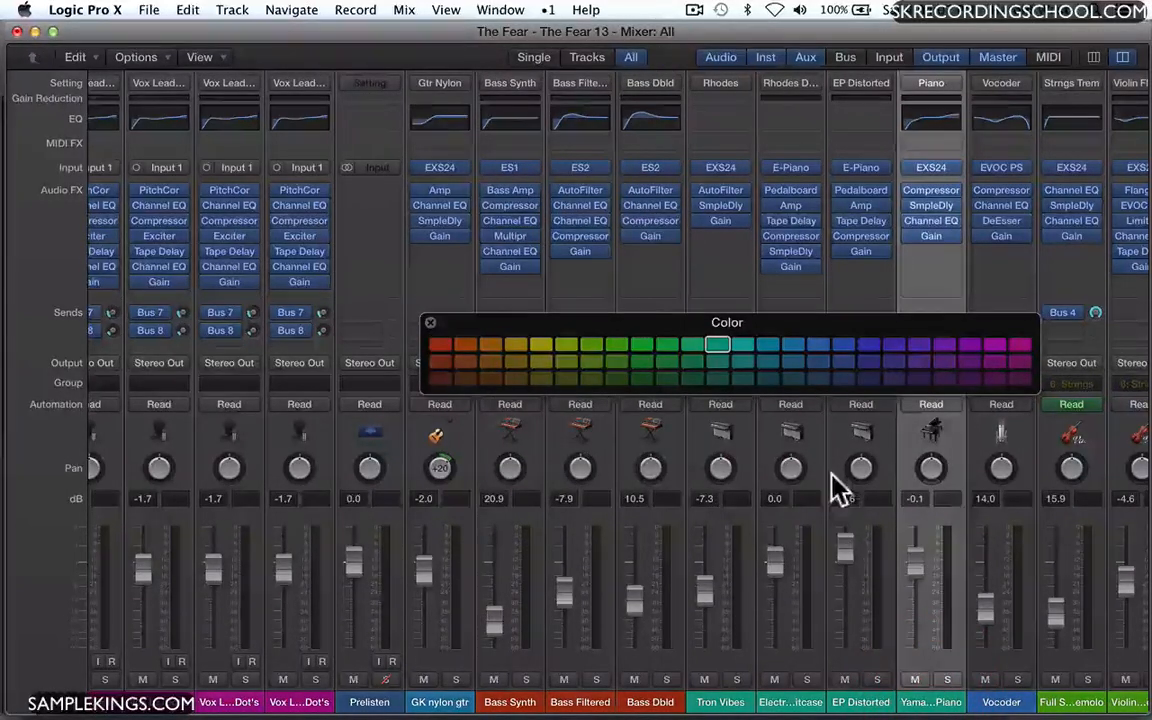
{"action": "left_click", "coordinate": [794, 348]}
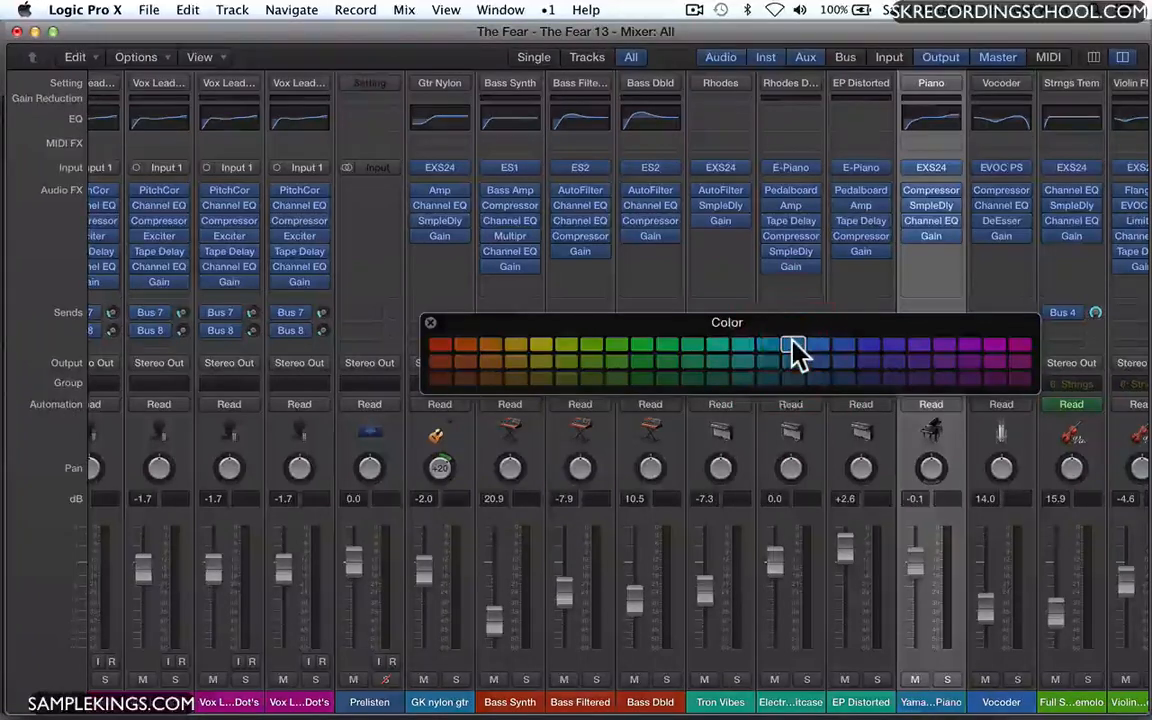
Color the EP Distorted and Electric Piano Suitcase channel strips cyan-blue, the fourteenth swatch of the brightest row.
{"action": "left_click", "coordinate": [862, 703]}
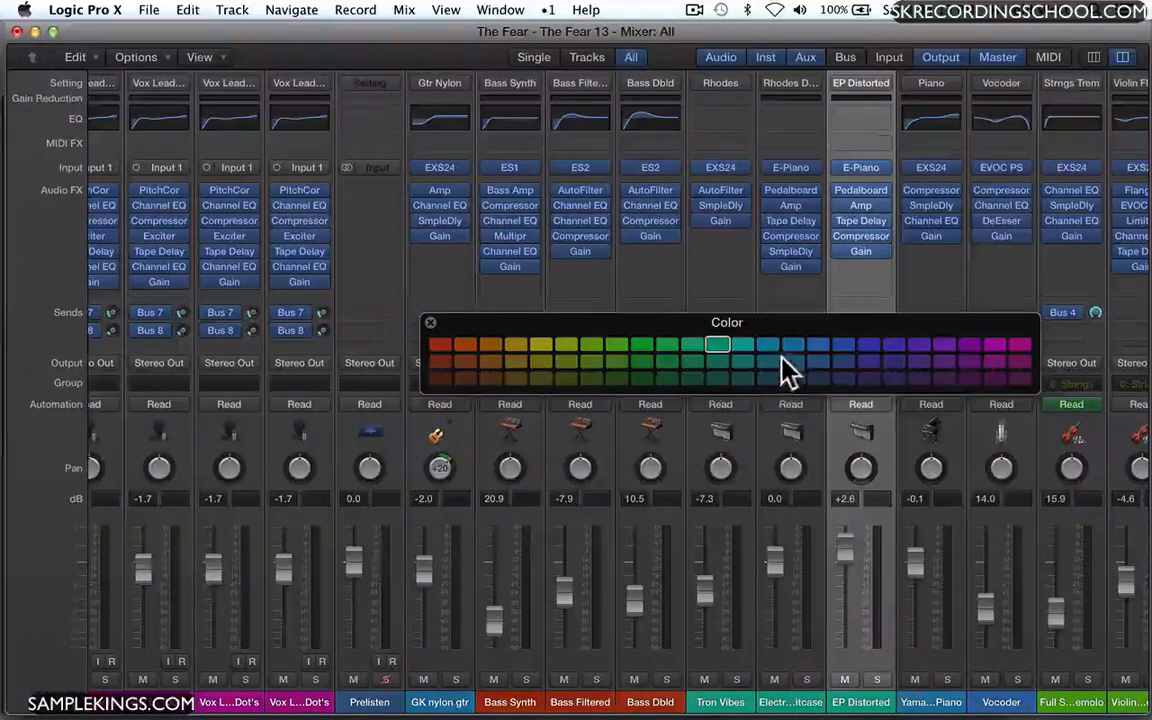
{"action": "left_click", "coordinate": [767, 344]}
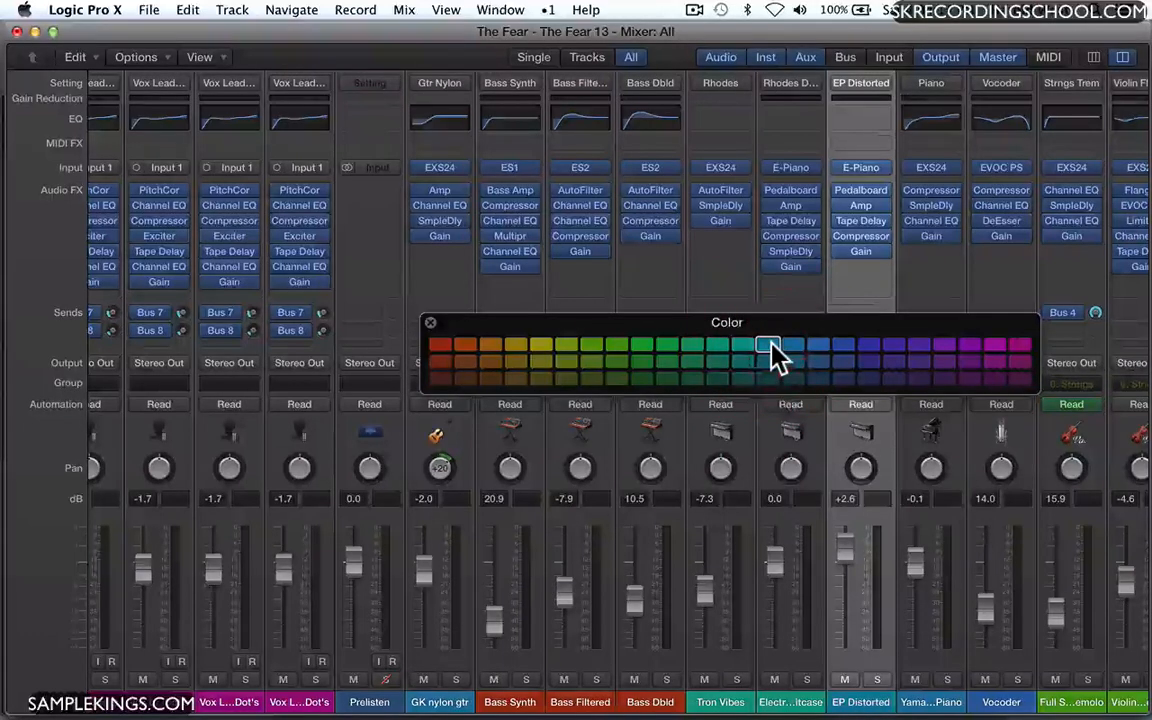
{"action": "left_click", "coordinate": [797, 706]}
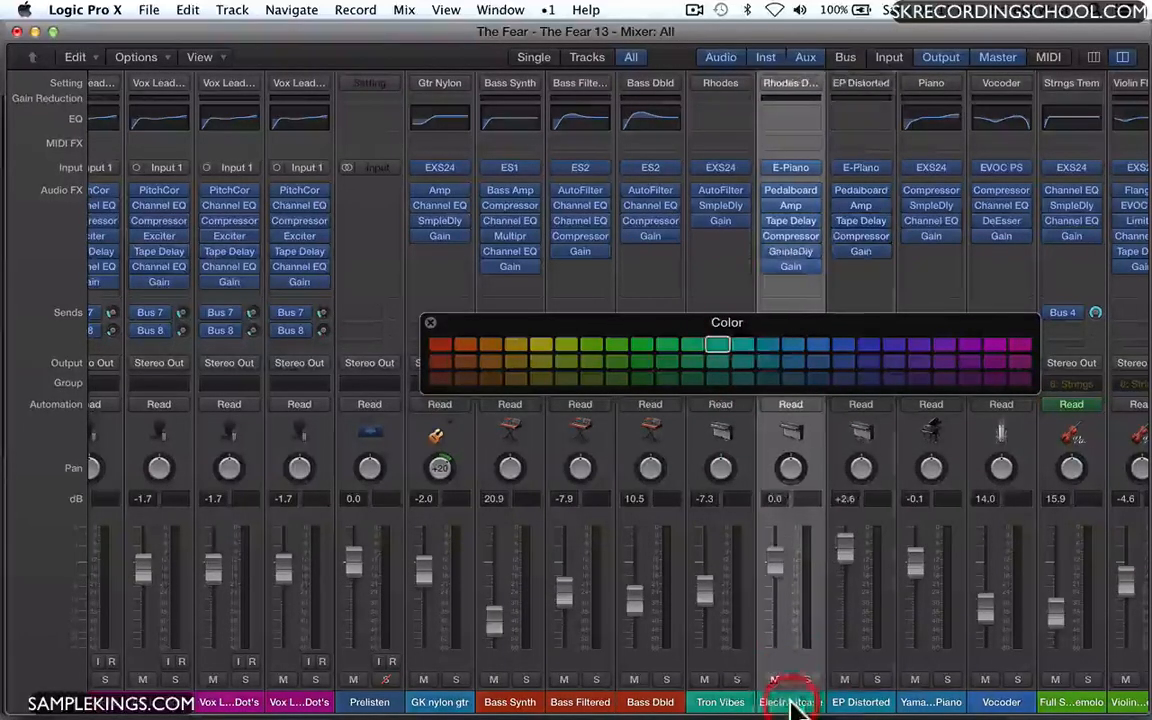
{"action": "left_click", "coordinate": [768, 344], "text": "shift"}
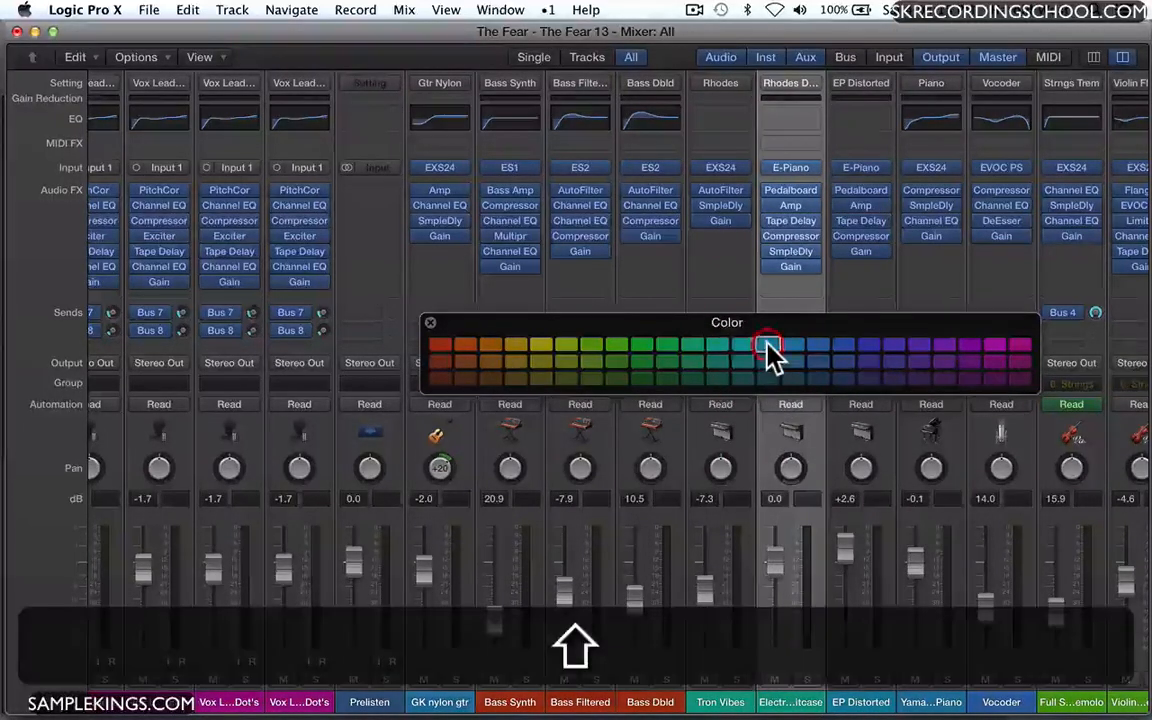
Color the Tron Vibes channel strip bright yellow and the Vocoder channel strip bright green.
{"action": "left_click", "coordinate": [719, 701]}
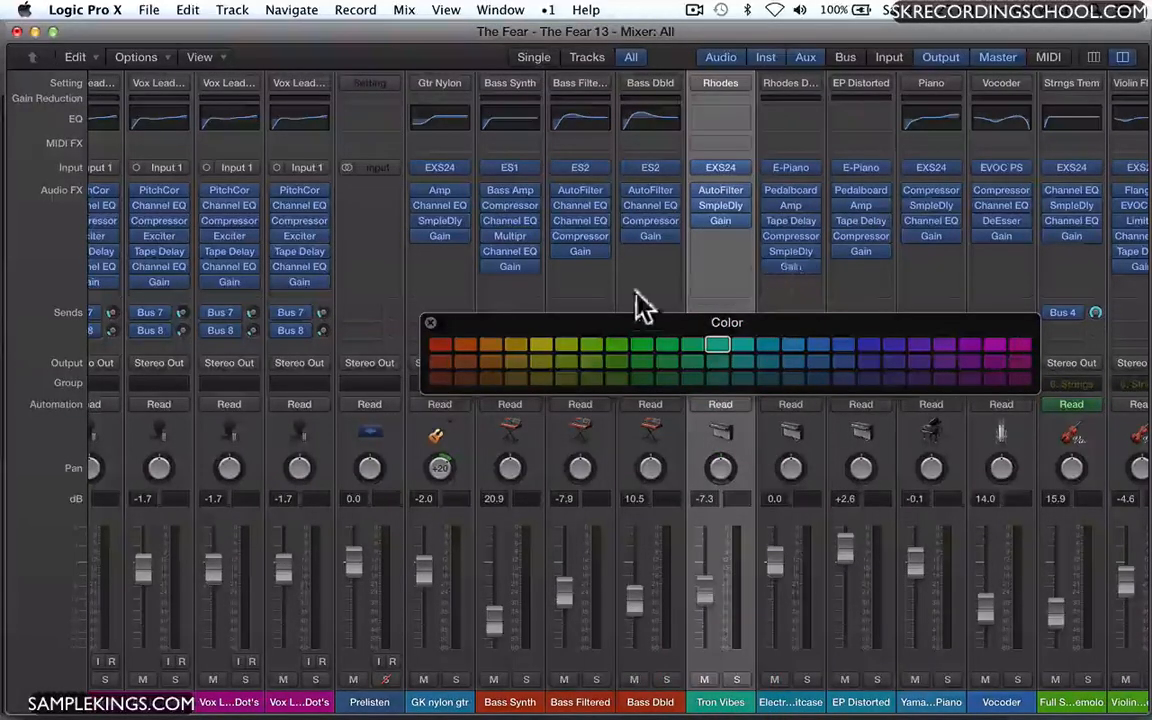
{"action": "left_click", "coordinate": [540, 345], "text": "shift"}
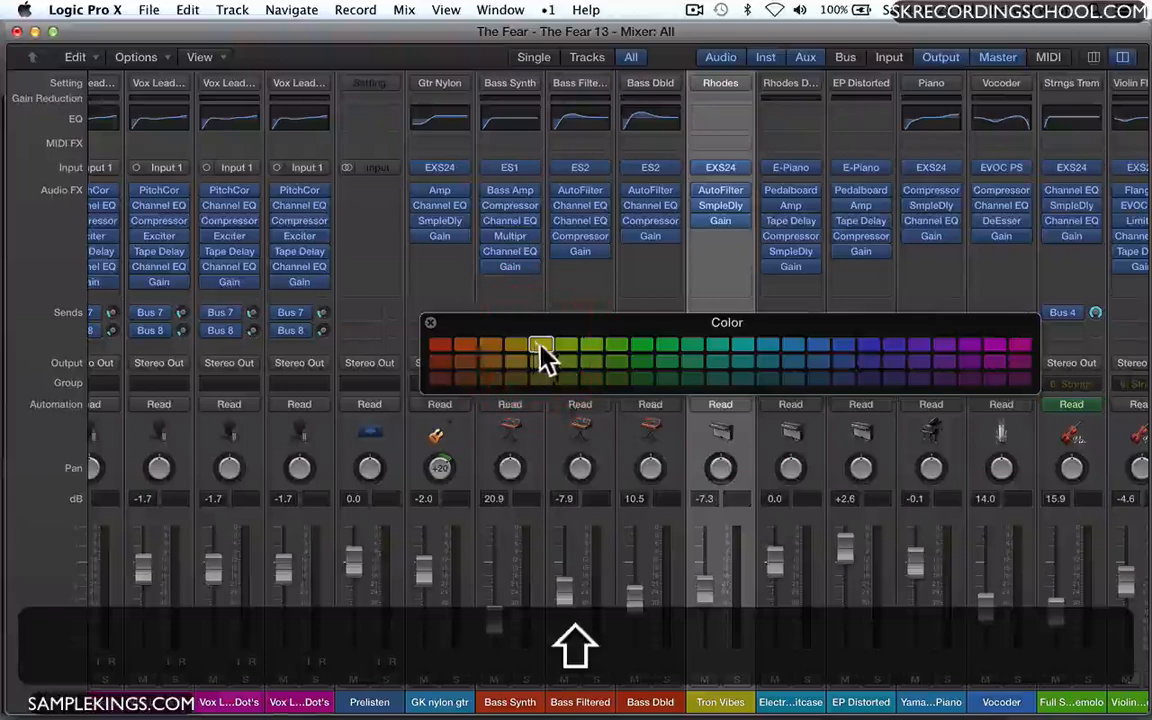
{"action": "scroll", "coordinate": [812, 543], "scroll_direction": "right", "scroll_amount": 6}
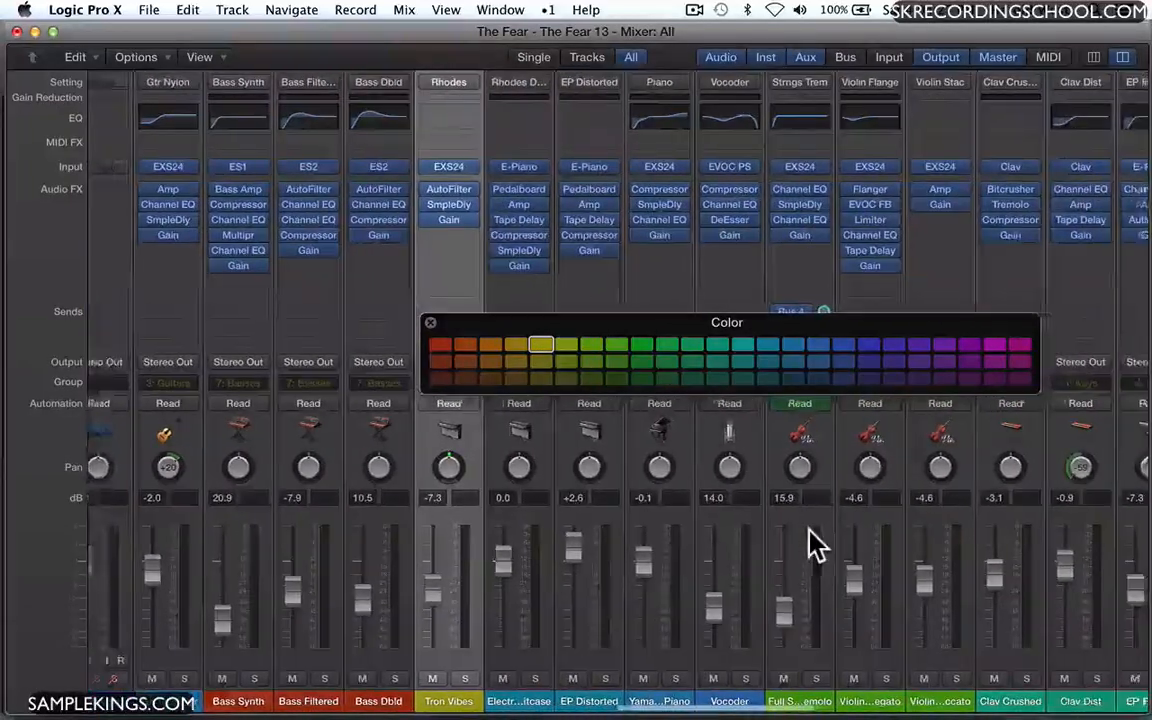
{"action": "scroll", "coordinate": [760, 548], "scroll_direction": "right", "scroll_amount": 2}
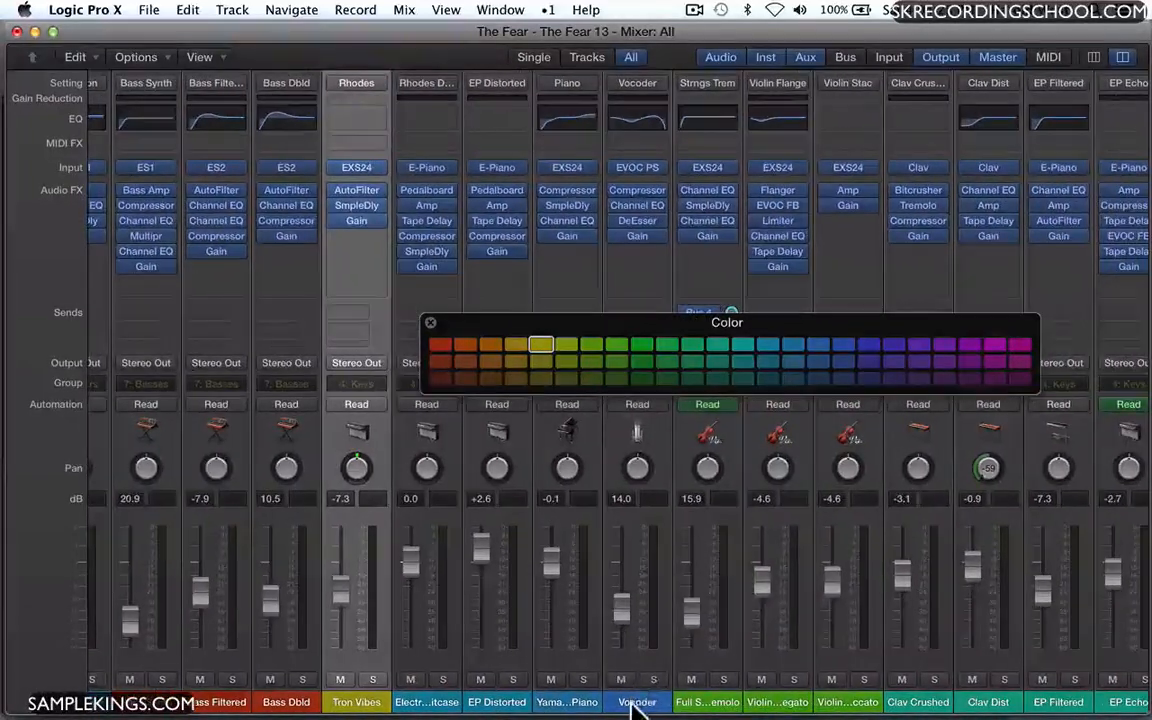
{"action": "left_click", "coordinate": [638, 703]}
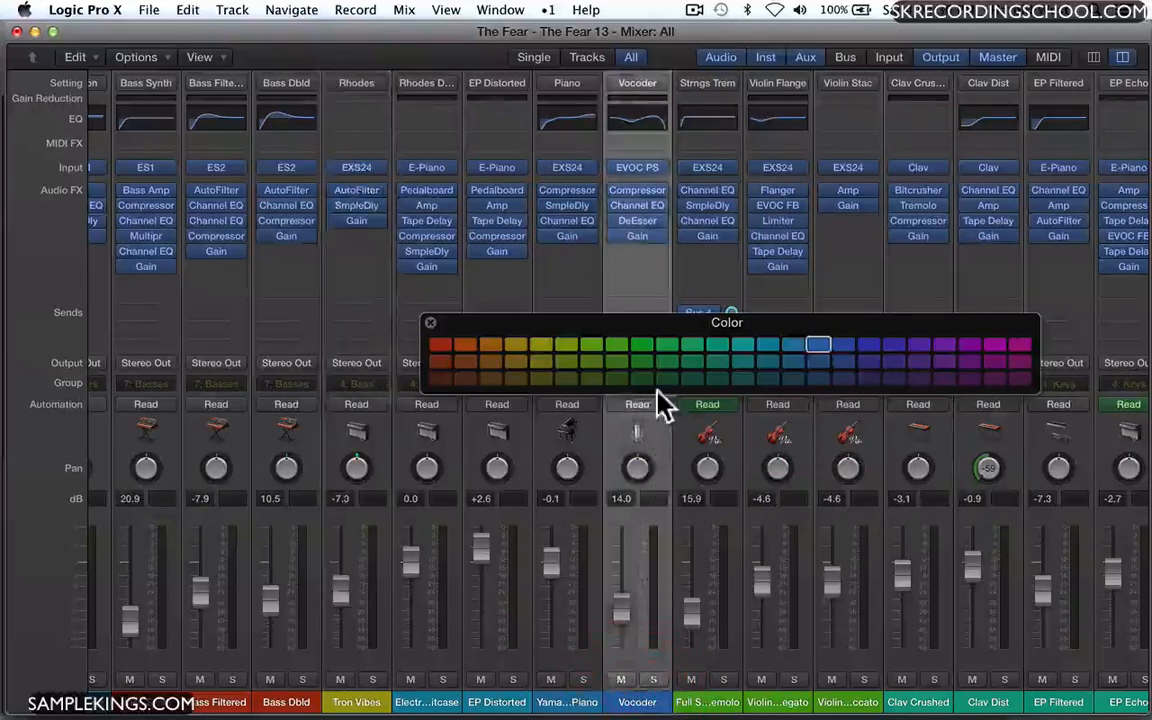
{"action": "left_click", "coordinate": [641, 347], "text": "shift"}
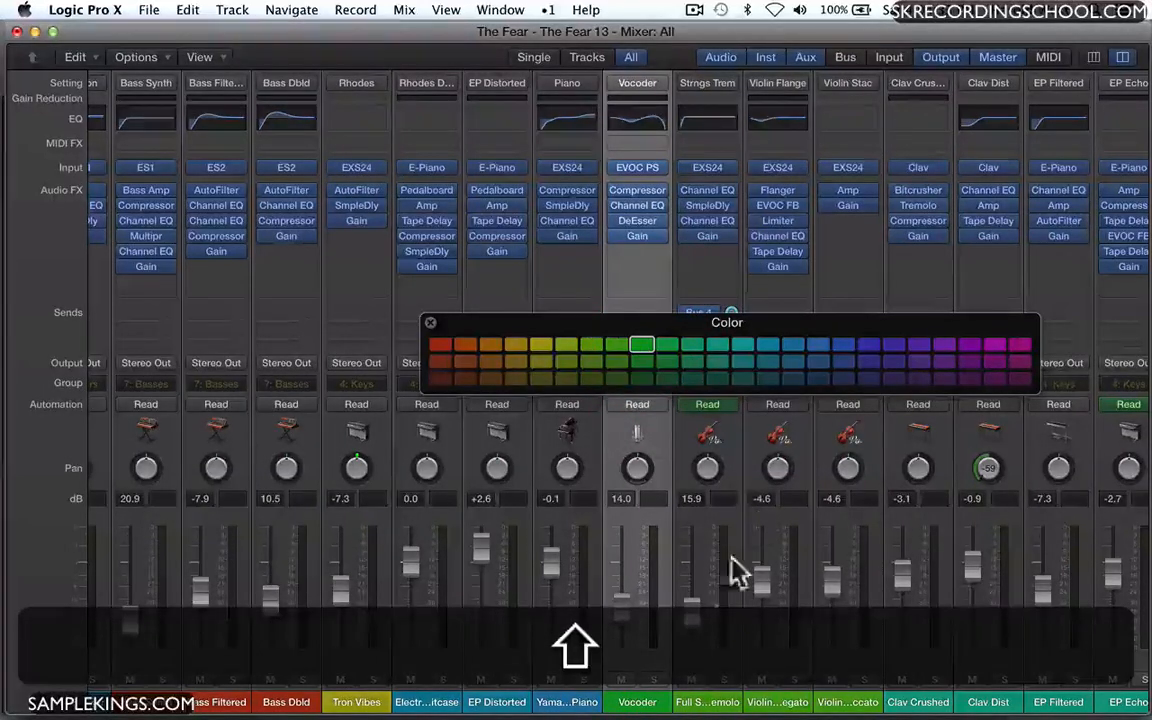
Select the Full Strings Tremolo and both Violin channel strips and color them bright indigo blue.
{"action": "left_click", "coordinate": [718, 703], "text": "shift"}
{"action": "left_click", "coordinate": [781, 704], "text": "shift"}
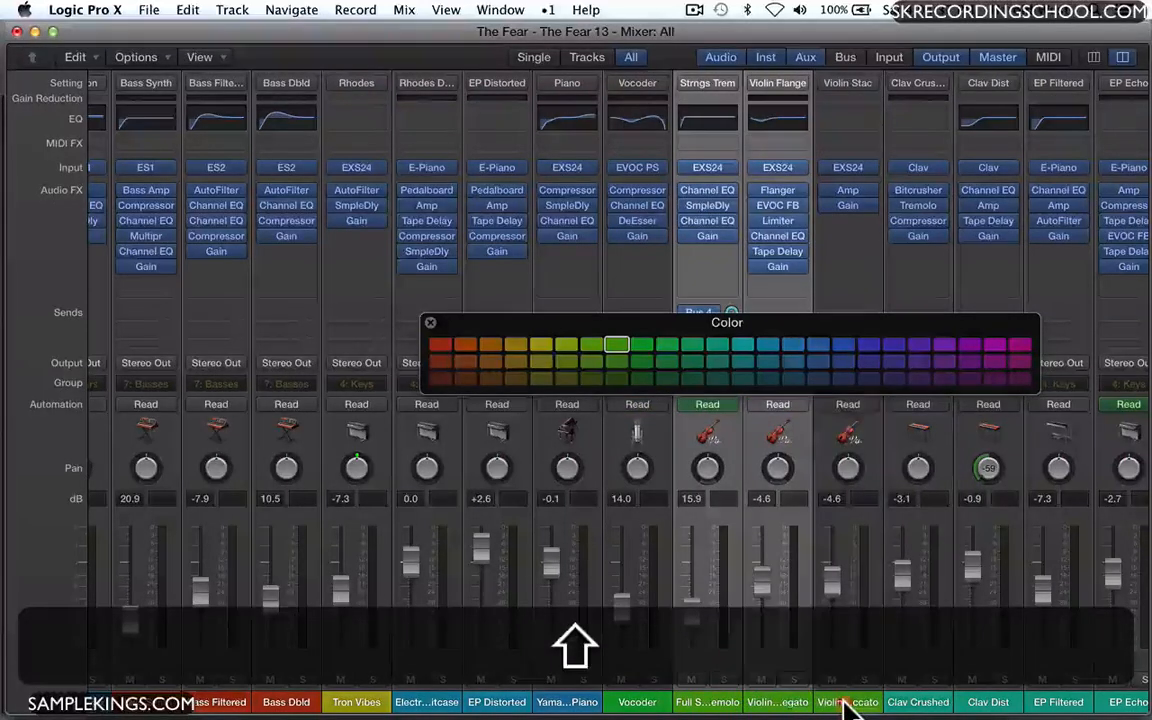
{"action": "left_click", "coordinate": [843, 704], "text": "shift"}
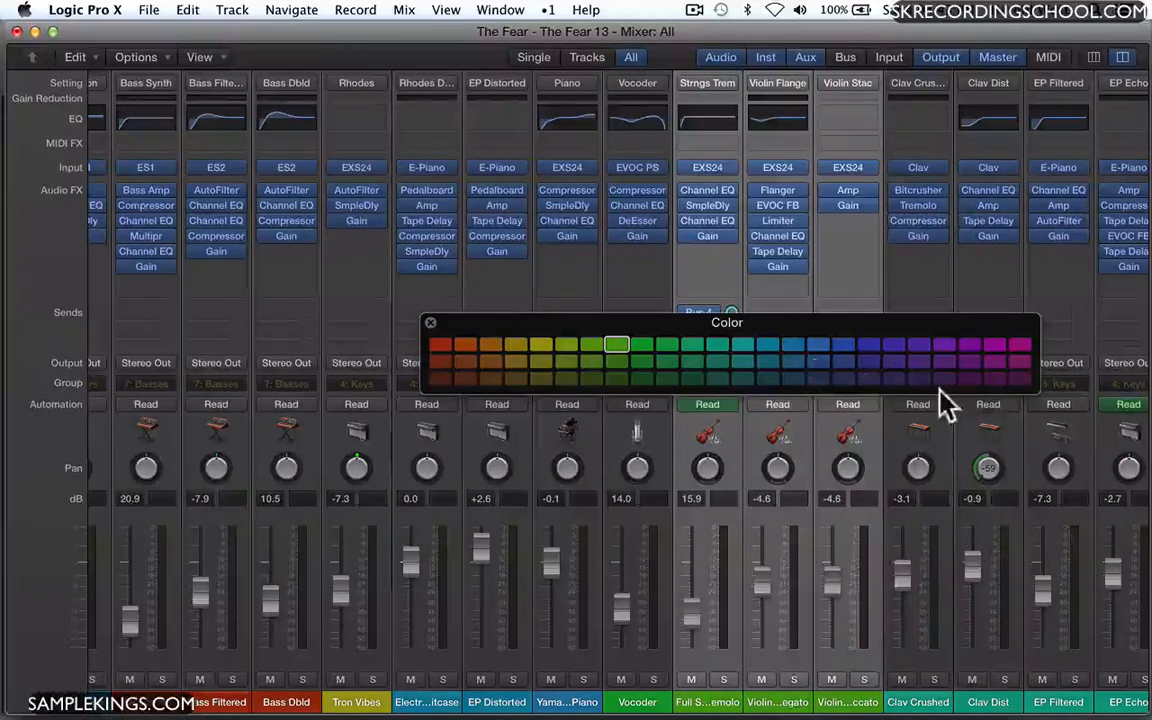
{"action": "left_click", "coordinate": [869, 344]}
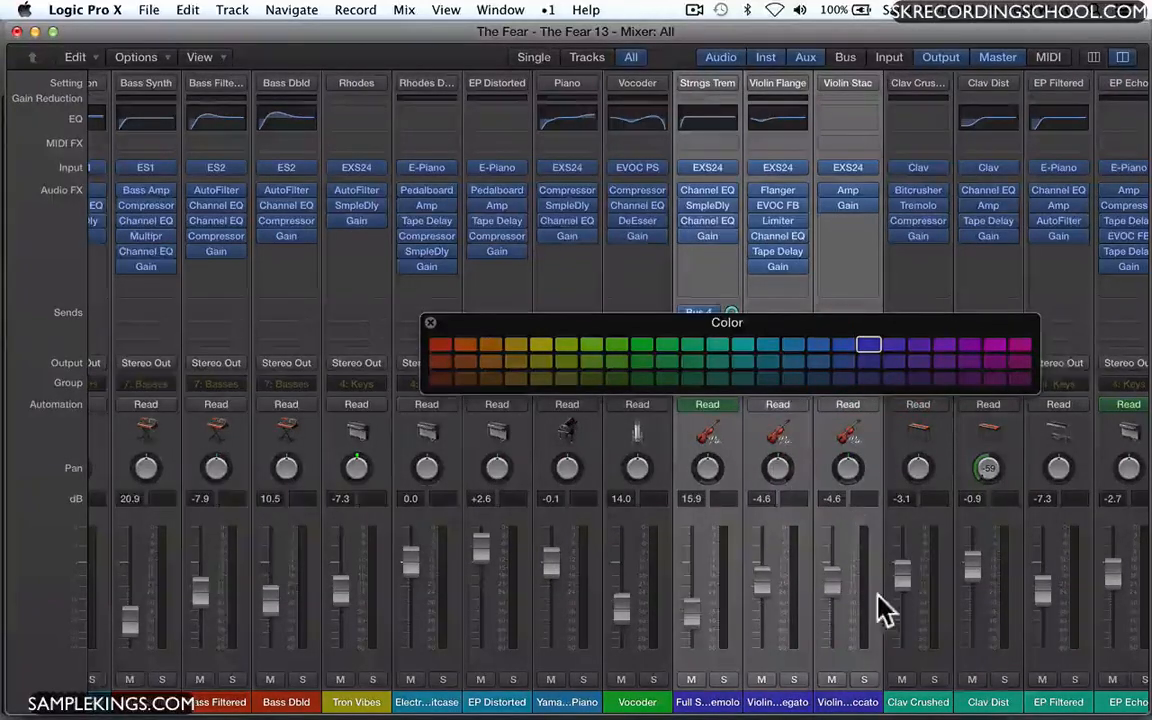
Look through the remaining channel strips as far as the Master and close the color palette.
{"action": "scroll", "coordinate": [882, 612], "scroll_direction": "right", "scroll_amount": 3}
{"action": "scroll", "coordinate": [882, 612], "scroll_direction": "right", "scroll_amount": 8}
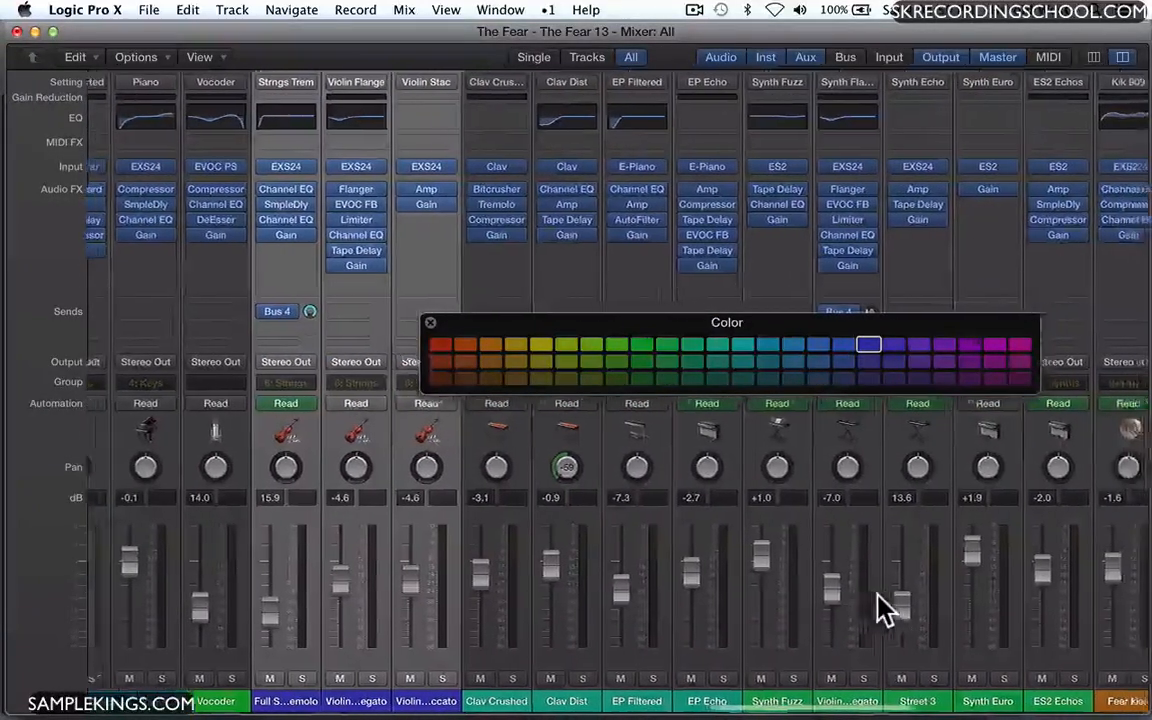
{"action": "scroll", "coordinate": [882, 612], "scroll_direction": "right", "scroll_amount": 8}
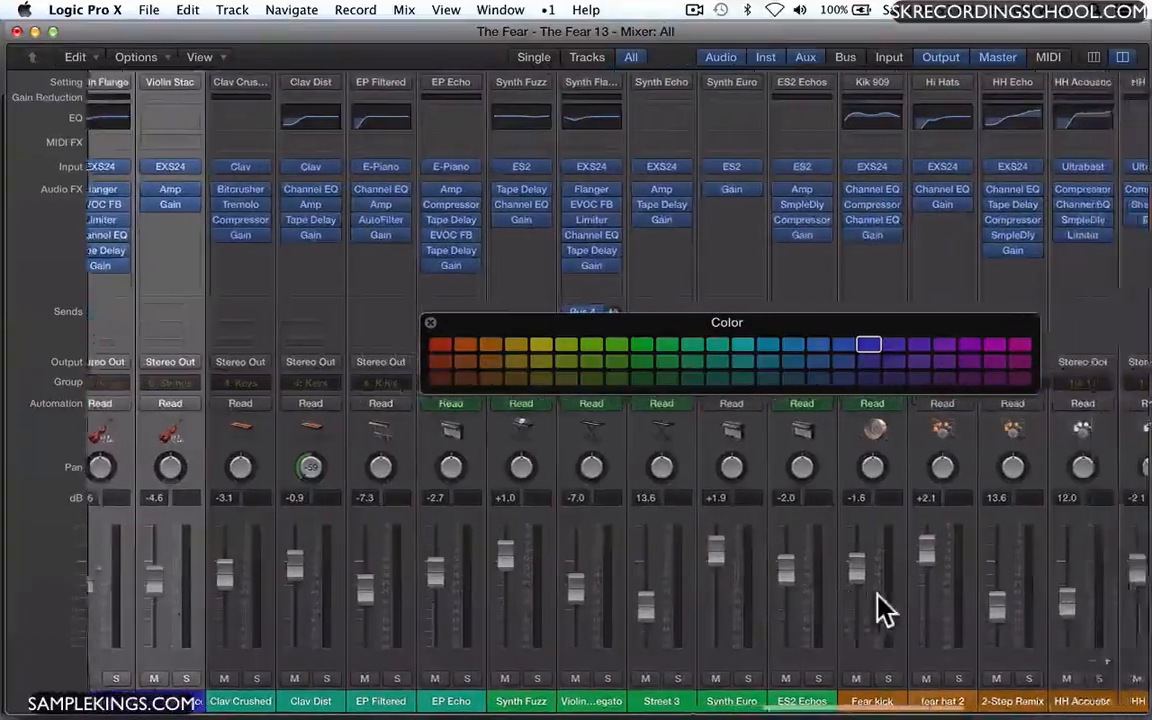
{"action": "scroll", "coordinate": [882, 612], "scroll_direction": "right", "scroll_amount": 8}
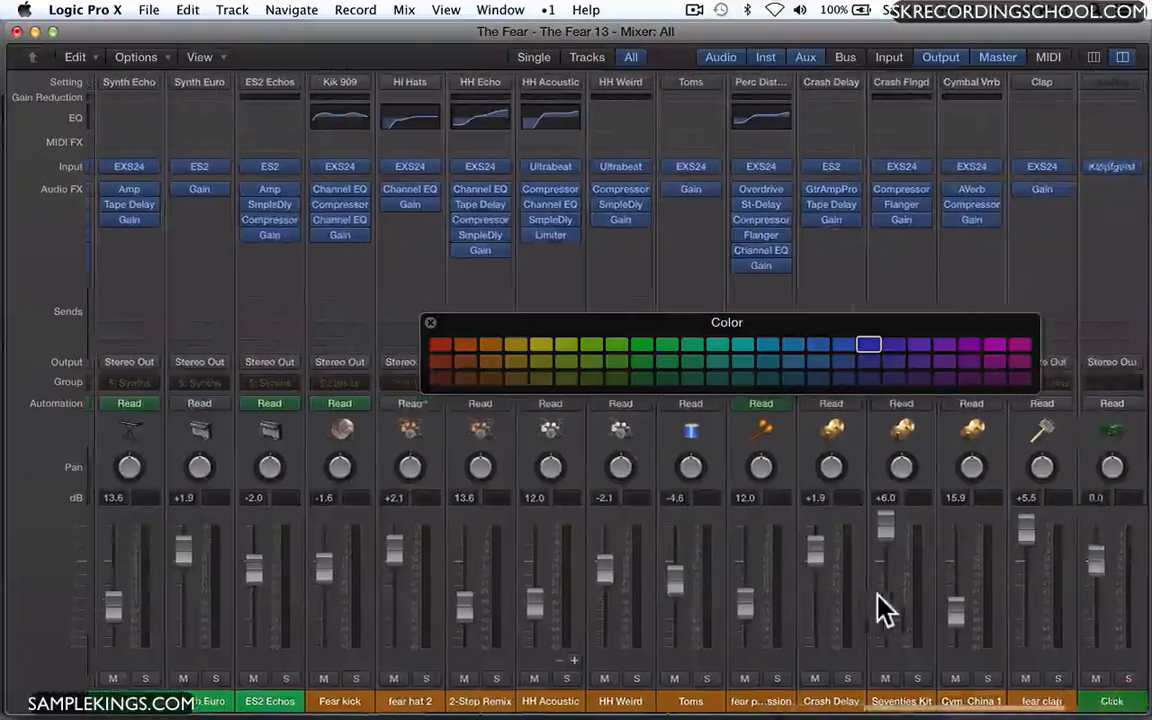
{"action": "scroll", "coordinate": [882, 612], "scroll_direction": "right", "scroll_amount": 8}
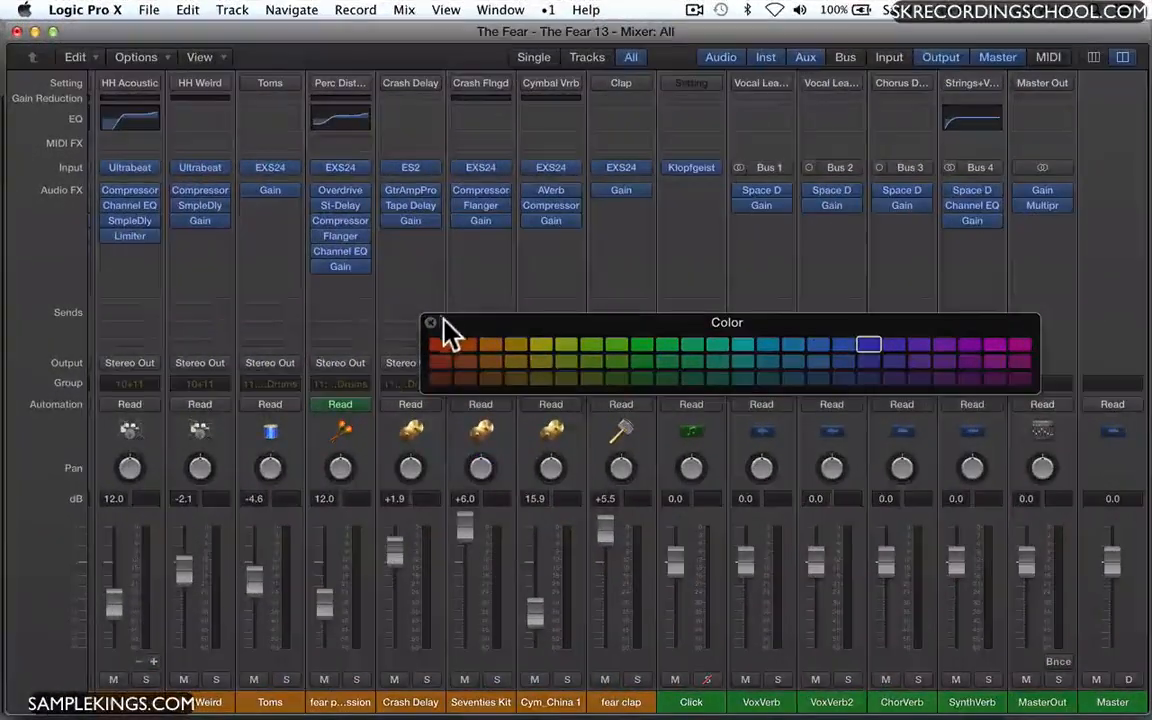
{"action": "left_click", "coordinate": [429, 323]}
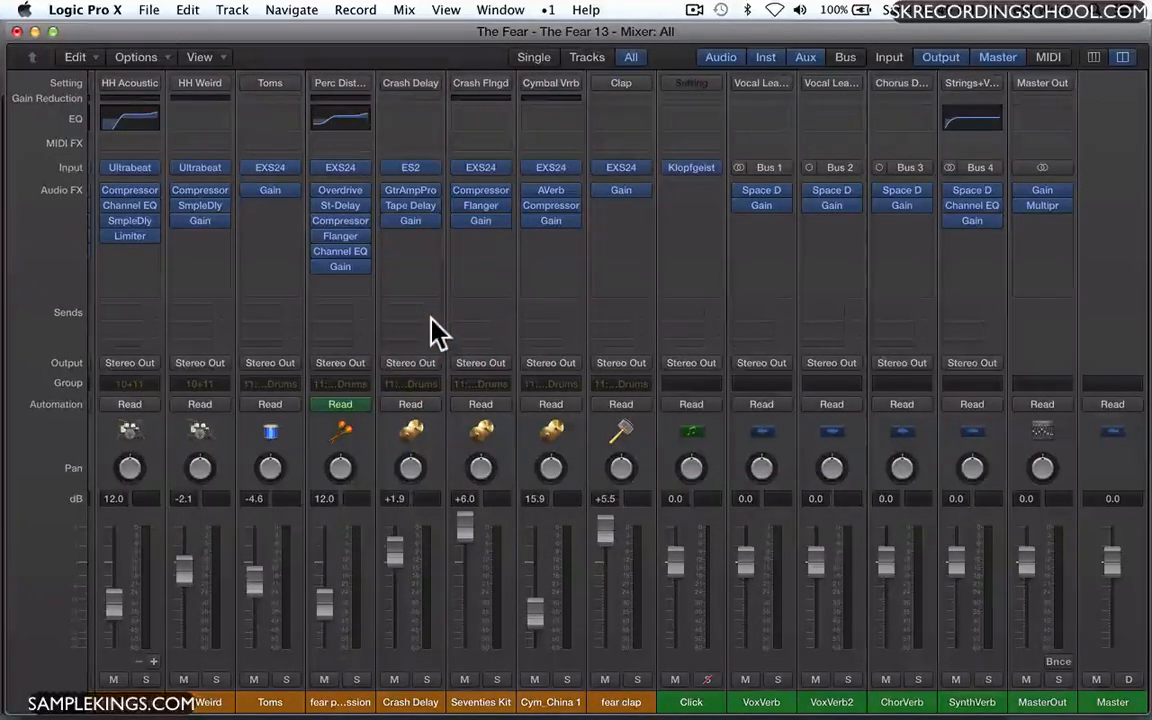
Switch to the Tracks window and select all tracks from Vocoder Vocal down to Drums Live.
{"action": "key", "text": "super+grave"}
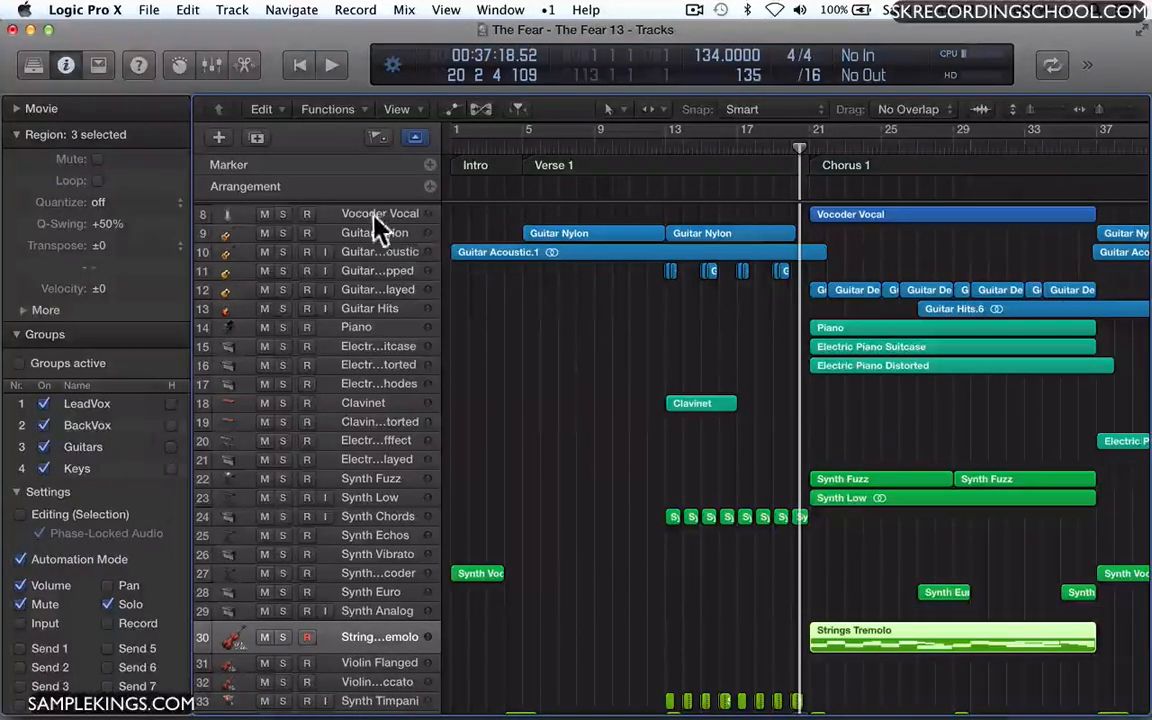
{"action": "key", "text": "shift"}
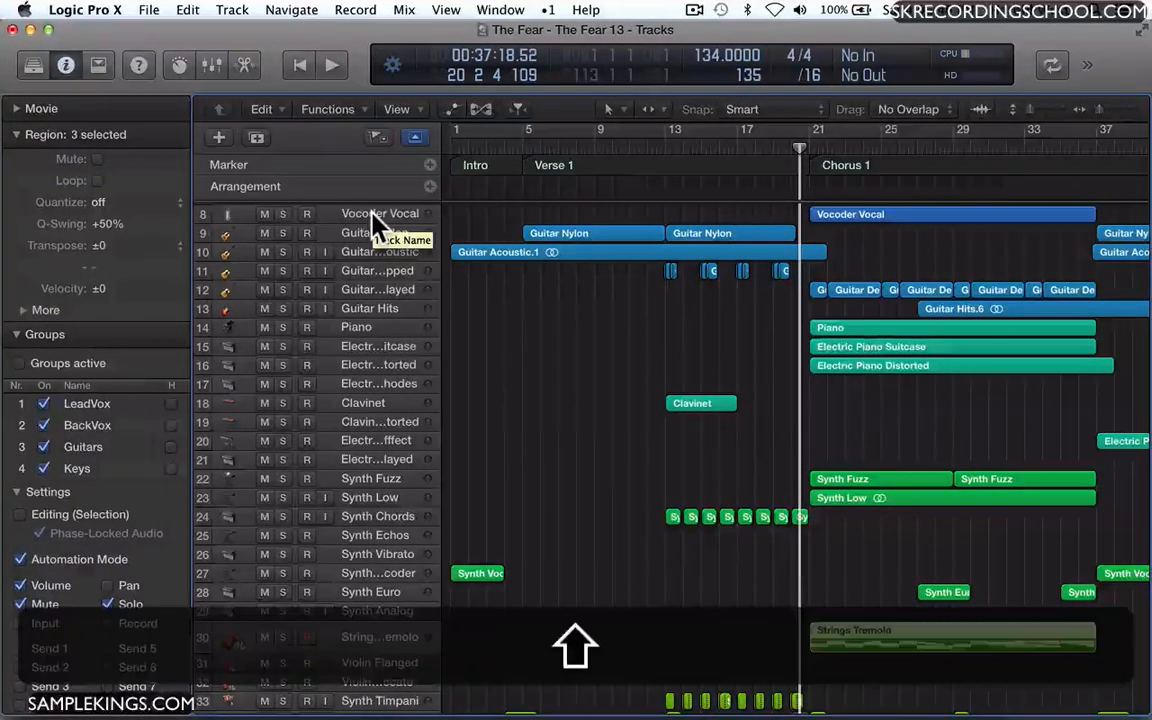
{"action": "left_click", "coordinate": [372, 214], "text": "shift"}
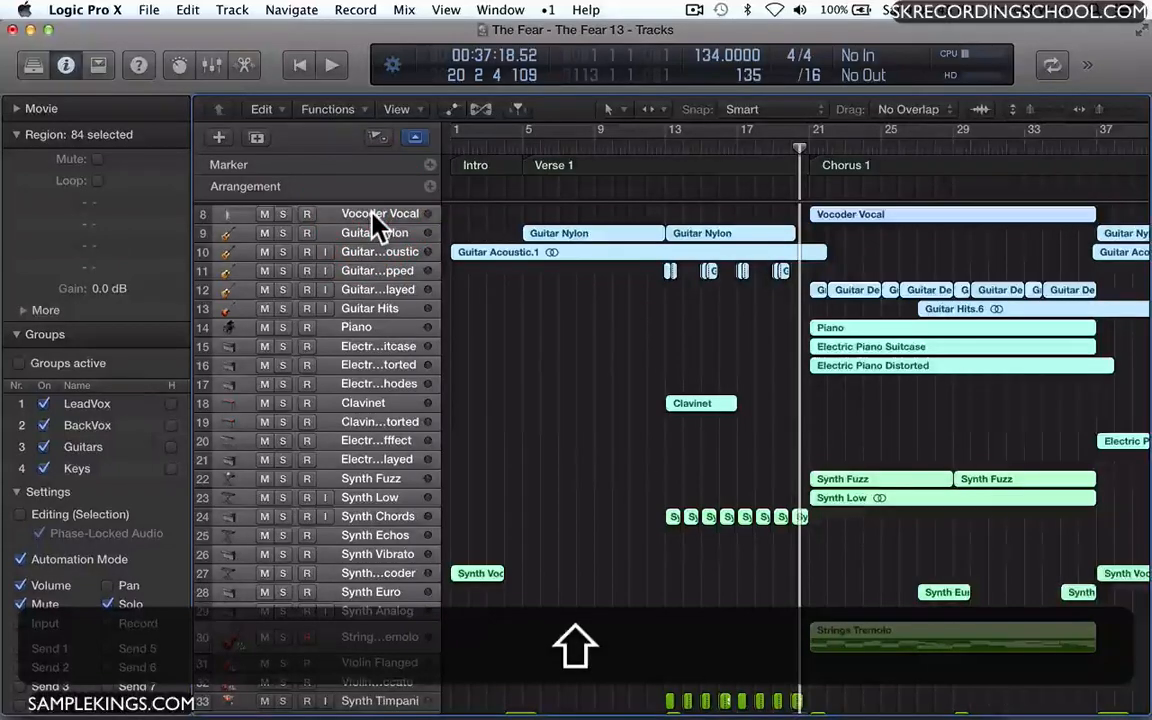
{"action": "scroll", "coordinate": [372, 214], "scroll_direction": "down", "scroll_amount": 5}
{"action": "scroll", "coordinate": [375, 225], "scroll_direction": "down", "scroll_amount": 5}
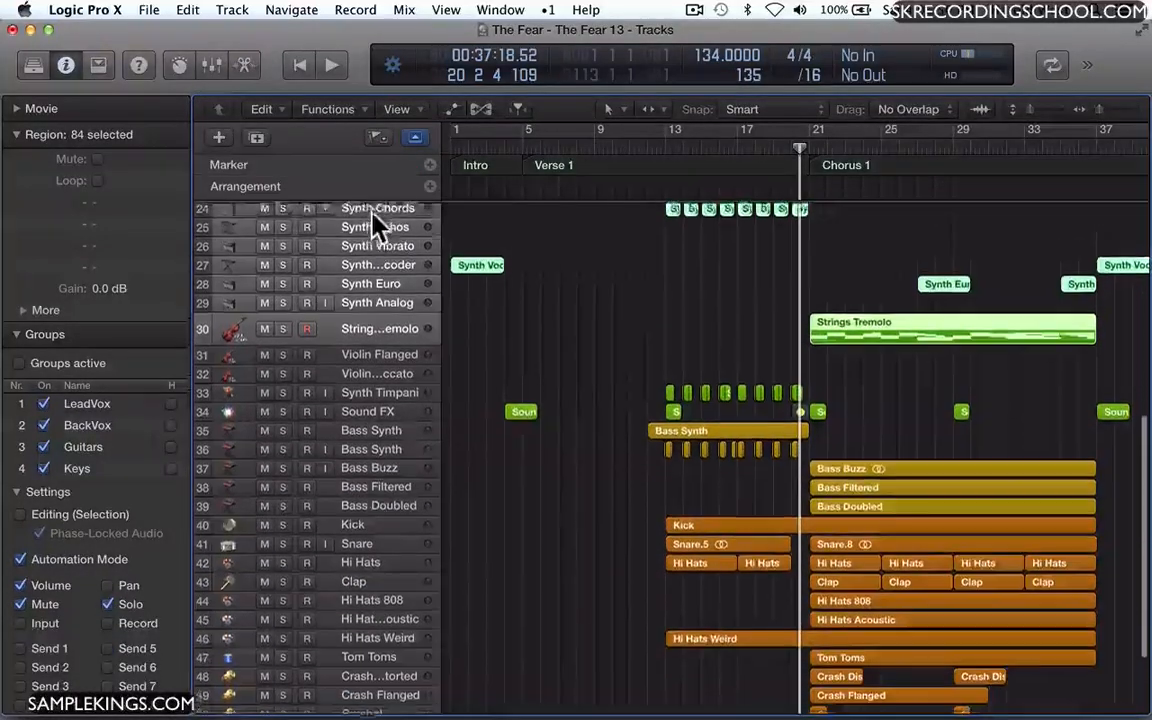
{"action": "left_click", "coordinate": [380, 492], "text": "shift"}
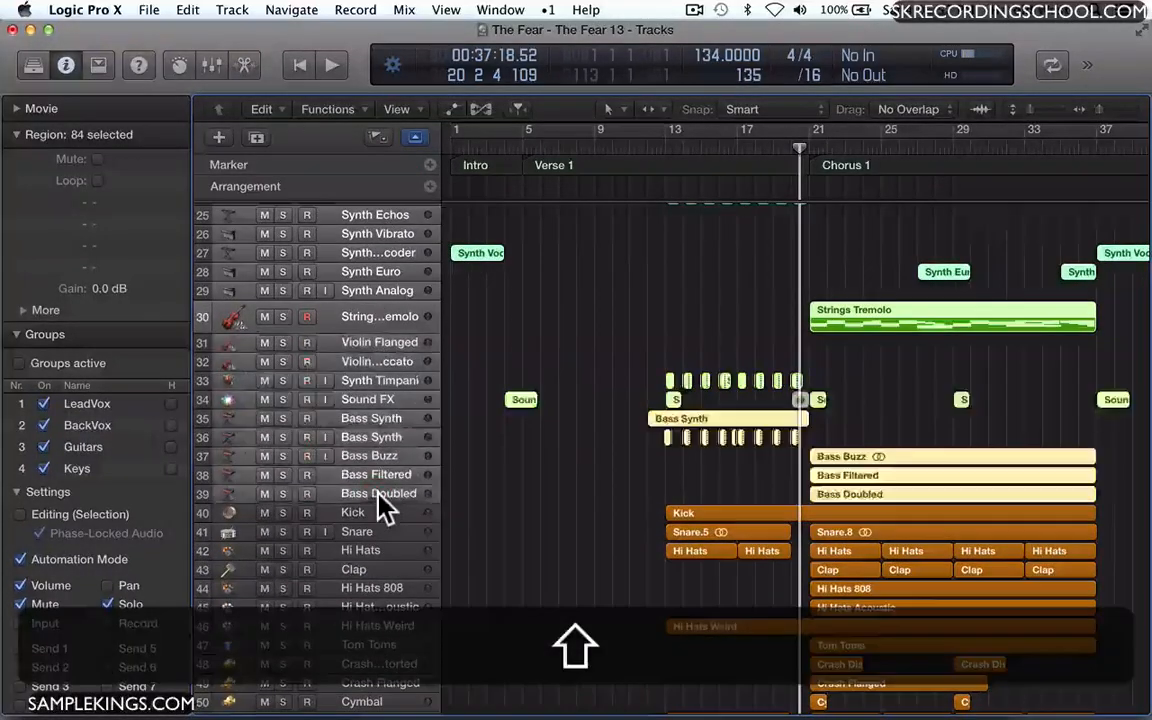
{"action": "scroll", "coordinate": [378, 553], "scroll_direction": "down", "scroll_amount": 3}
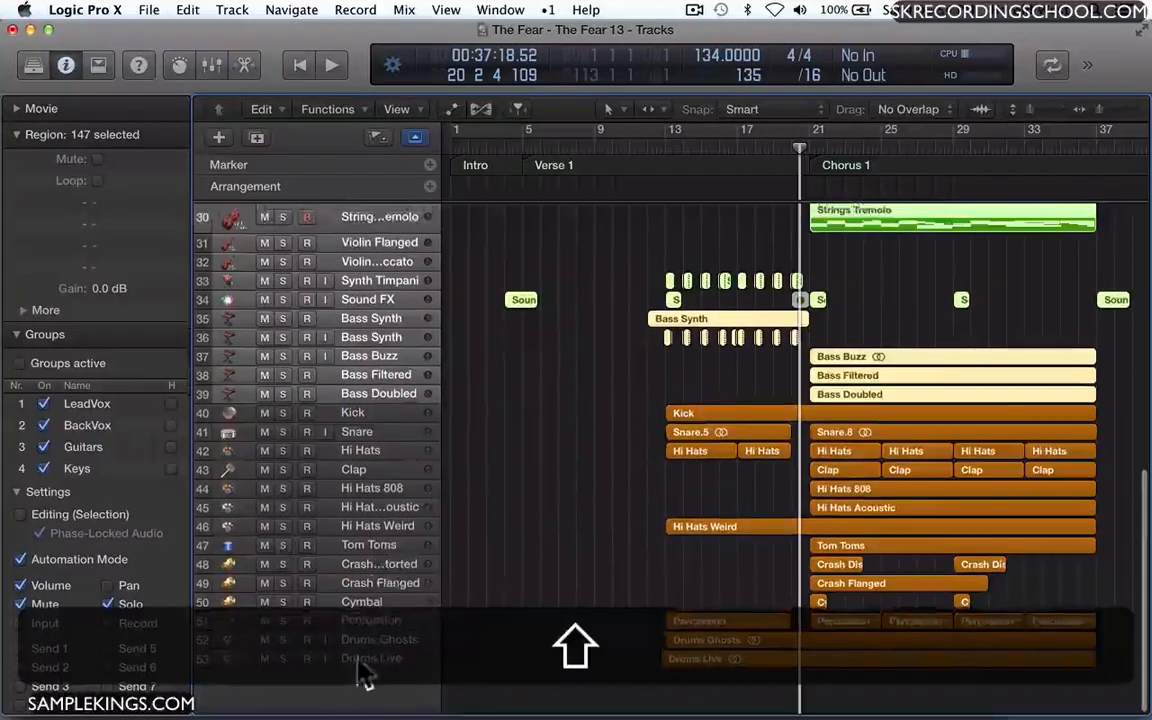
{"action": "left_click", "coordinate": [360, 678], "text": "shift"}
Extend the track selection up to Voice Lead and recolor all selected regions to match their channel strip colors.
{"action": "scroll", "coordinate": [375, 598], "scroll_direction": "up", "scroll_amount": 6}
{"action": "scroll", "coordinate": [375, 598], "scroll_direction": "up", "scroll_amount": 5}
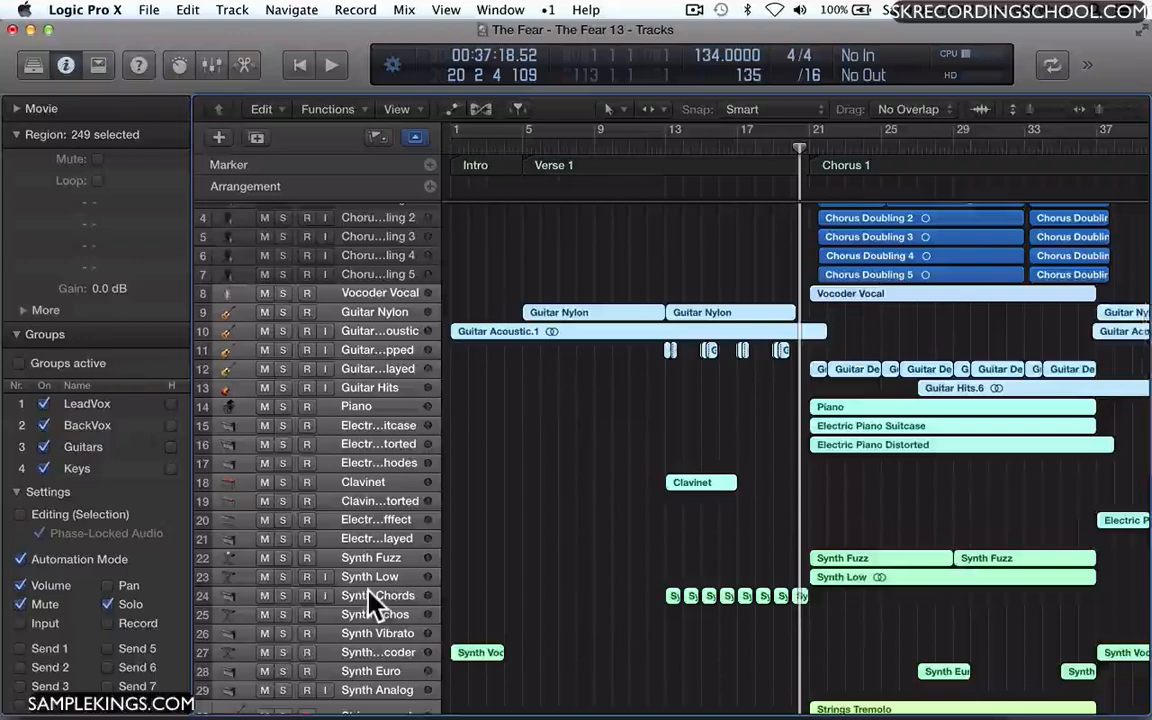
{"action": "key", "text": "shift"}
{"action": "key", "text": "alt"}
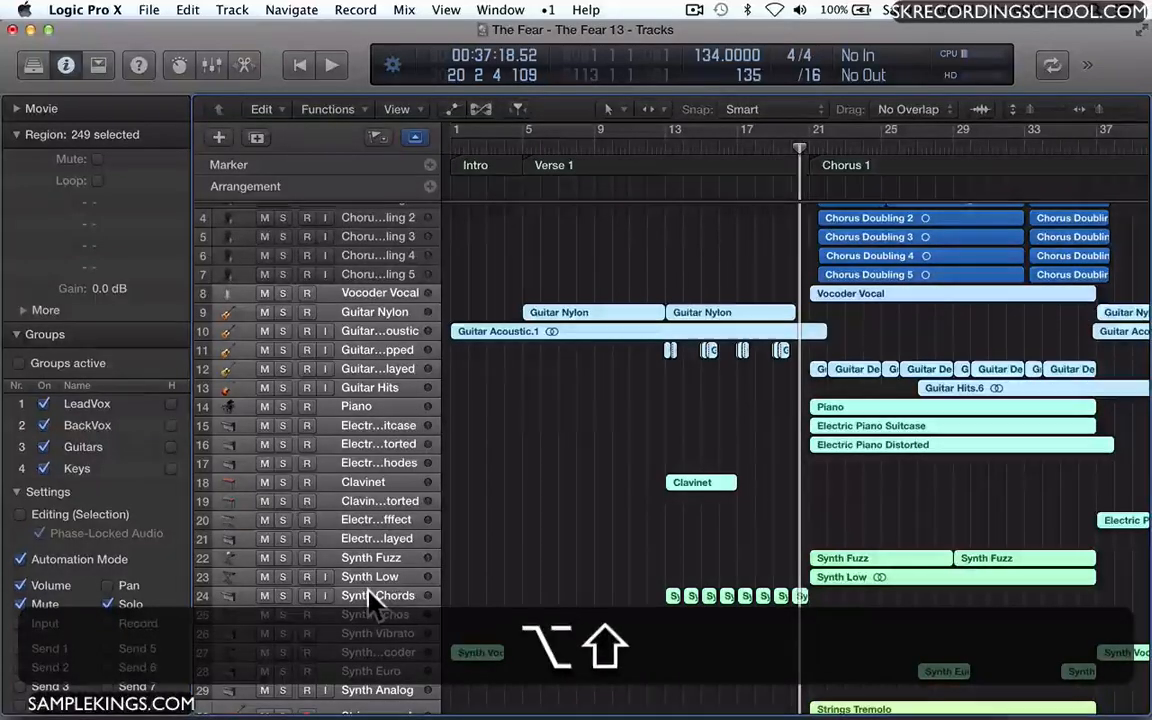
{"action": "scroll", "coordinate": [372, 598], "scroll_direction": "up", "scroll_amount": 3}
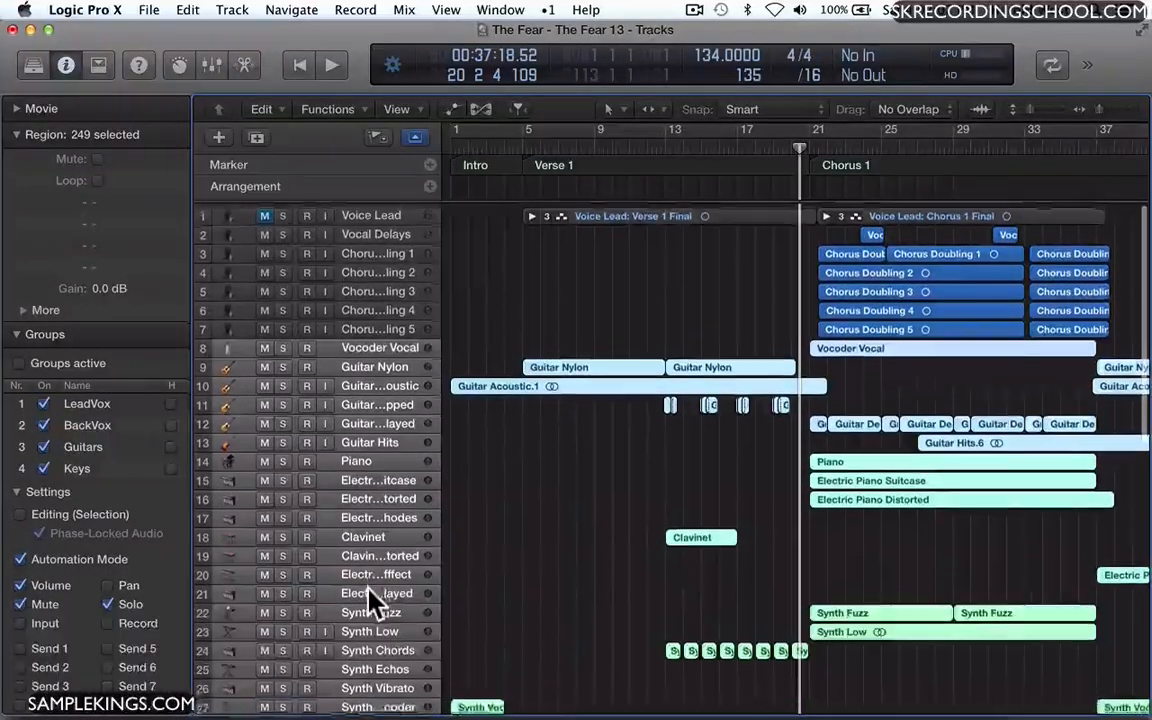
{"action": "left_click", "coordinate": [367, 217], "text": "shift"}
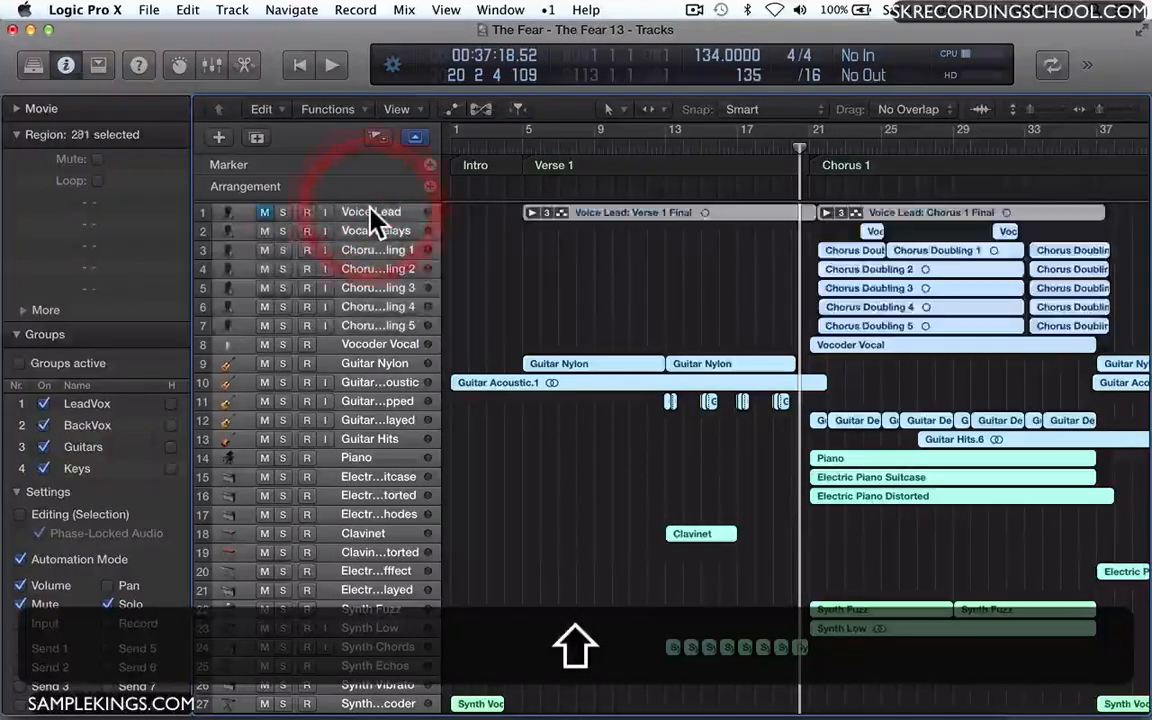
{"action": "scroll", "coordinate": [372, 352], "scroll_direction": "down", "scroll_amount": 10}
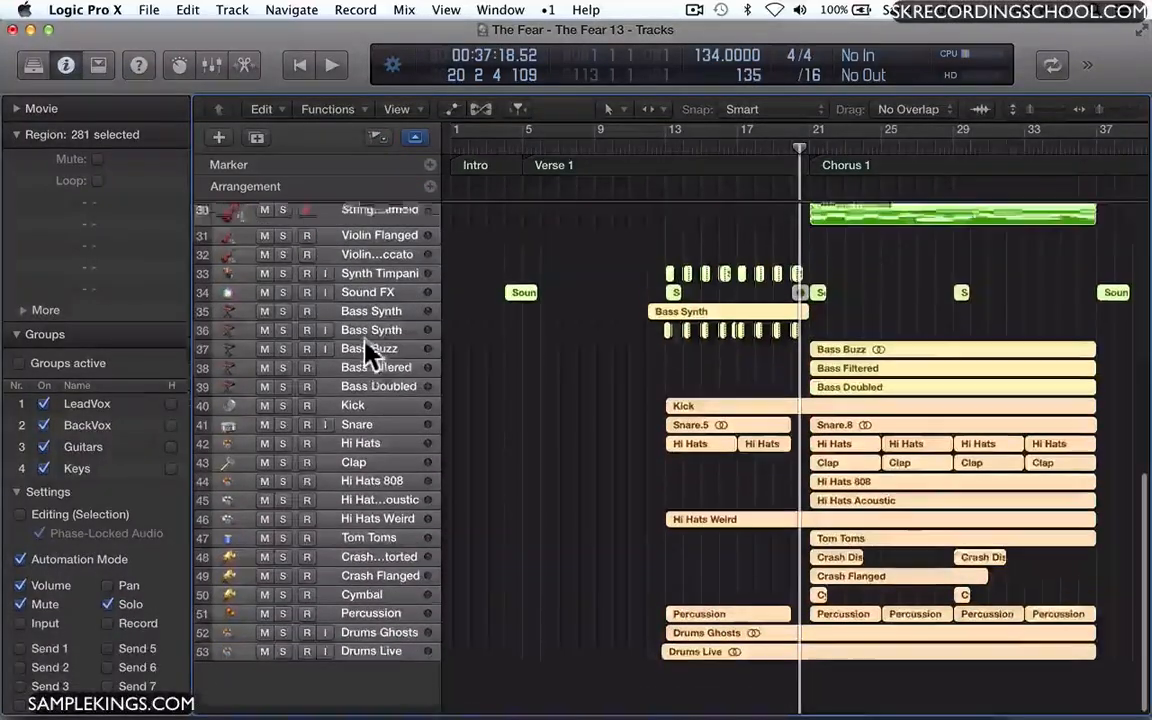
{"action": "scroll", "coordinate": [372, 352], "scroll_direction": "up", "scroll_amount": 10}
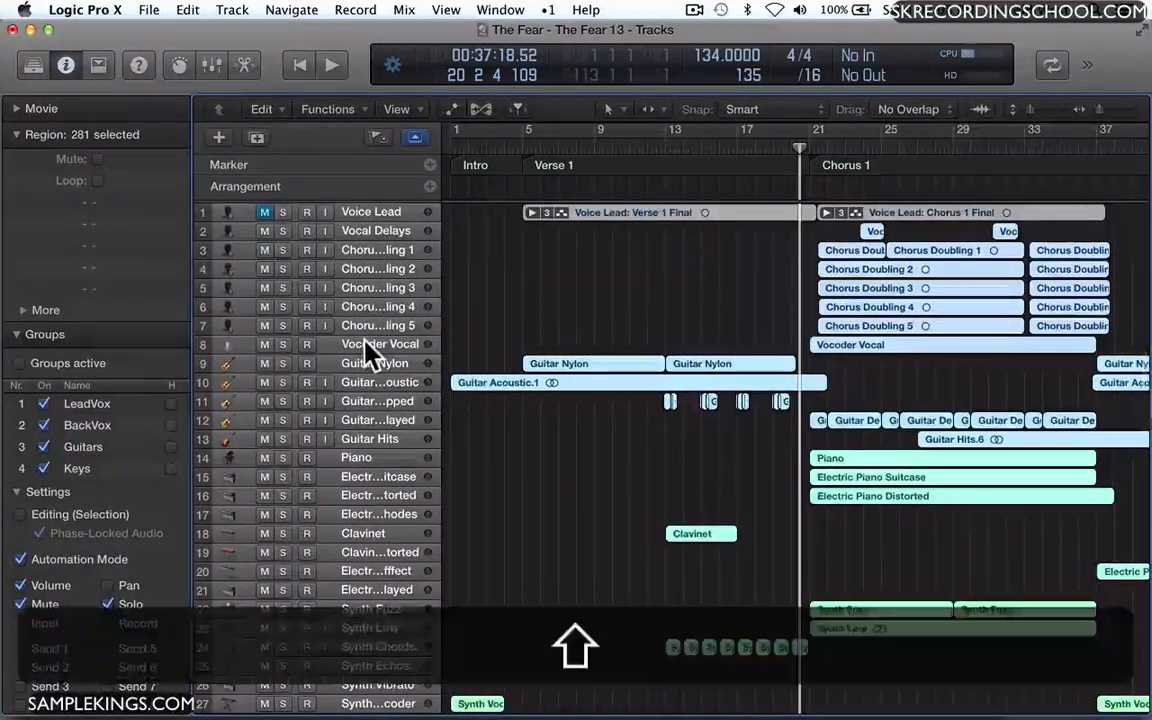
{"action": "key", "text": "alt+shift+c"}
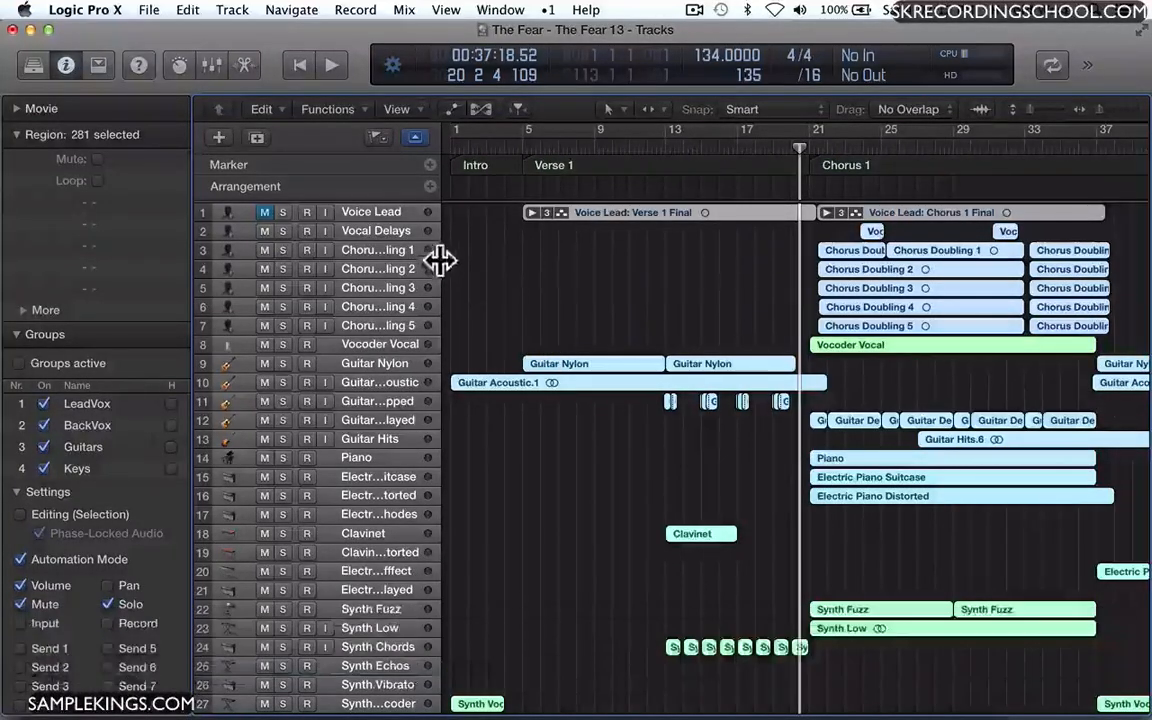
Bring up the Assign Track Color command for the selected tracks and close its color palette without choosing a color.
{"action": "scroll", "coordinate": [460, 258], "scroll_direction": "down", "scroll_amount": 10}
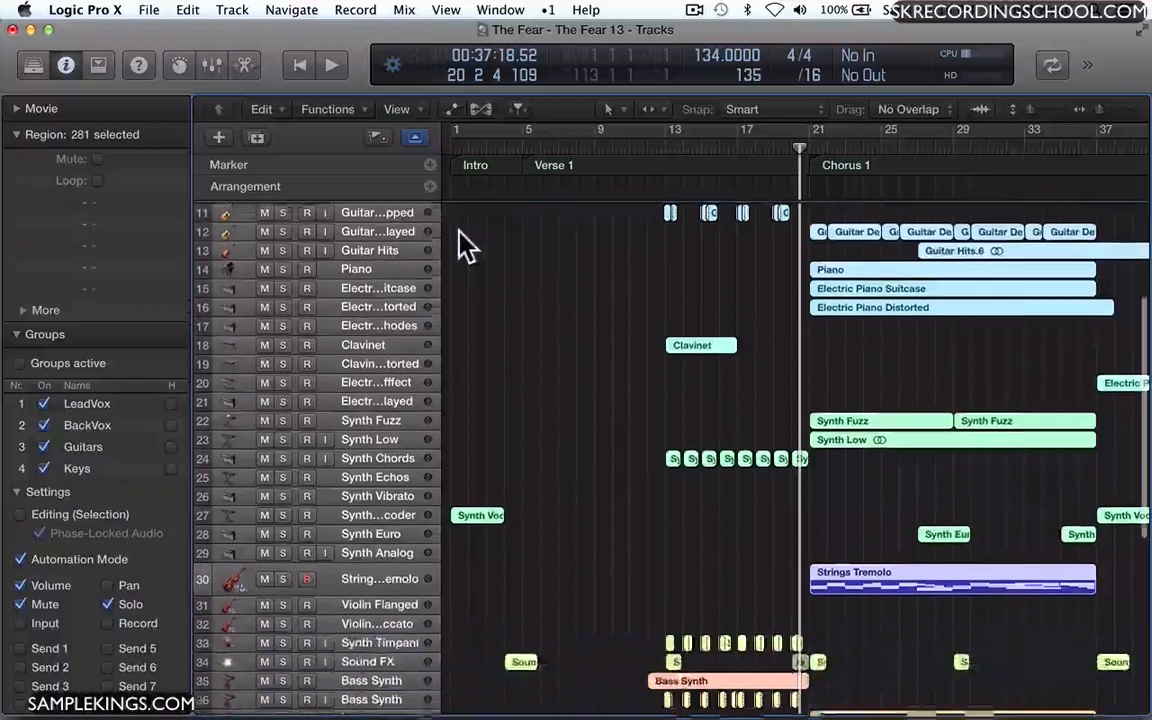
{"action": "scroll", "coordinate": [465, 235], "scroll_direction": "down", "scroll_amount": 15}
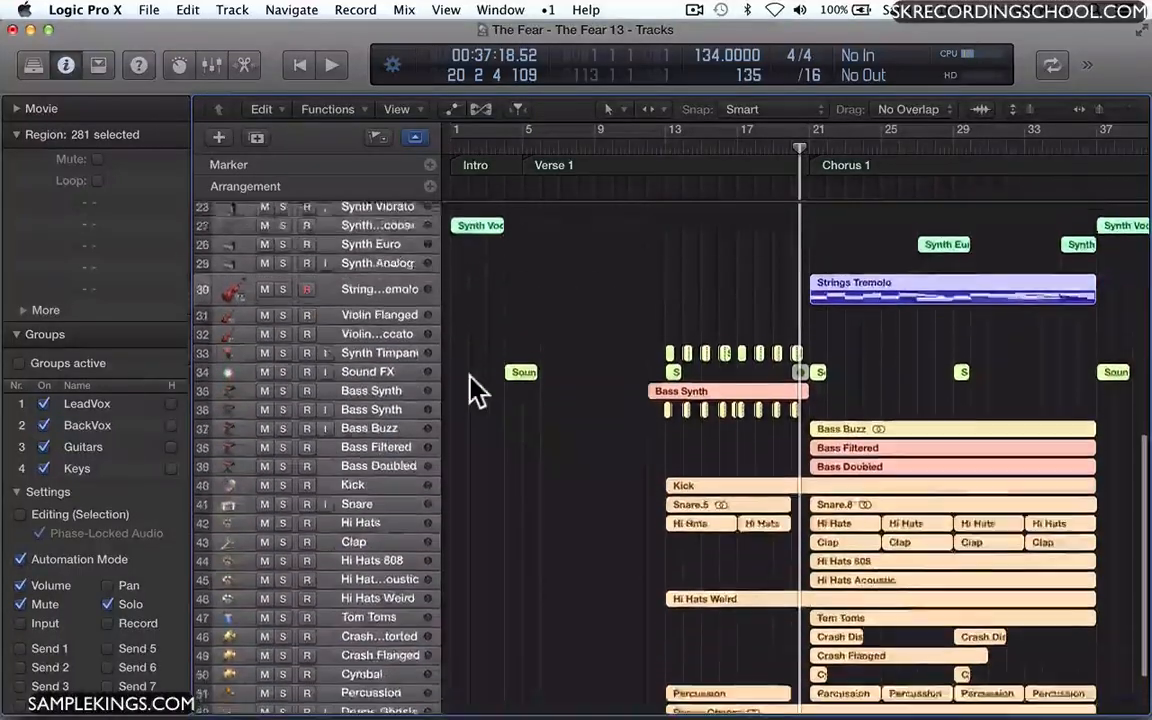
{"action": "scroll", "coordinate": [478, 390], "scroll_direction": "up", "scroll_amount": 8}
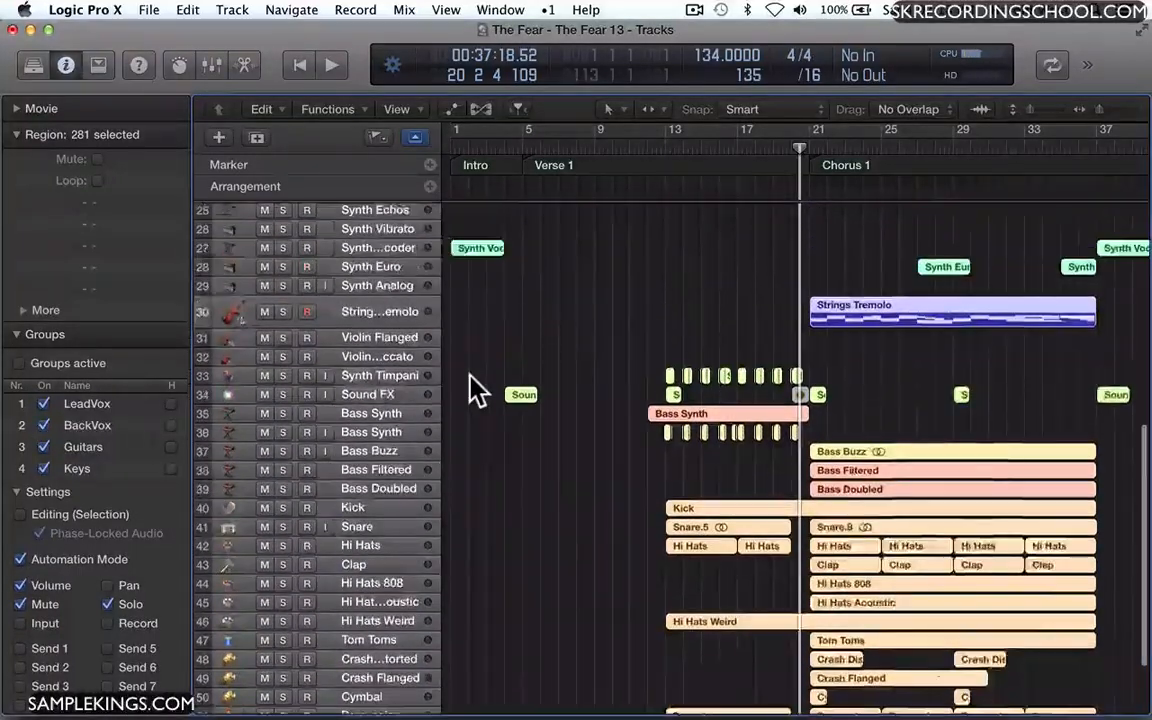
{"action": "scroll", "coordinate": [475, 390], "scroll_direction": "up", "scroll_amount": 4}
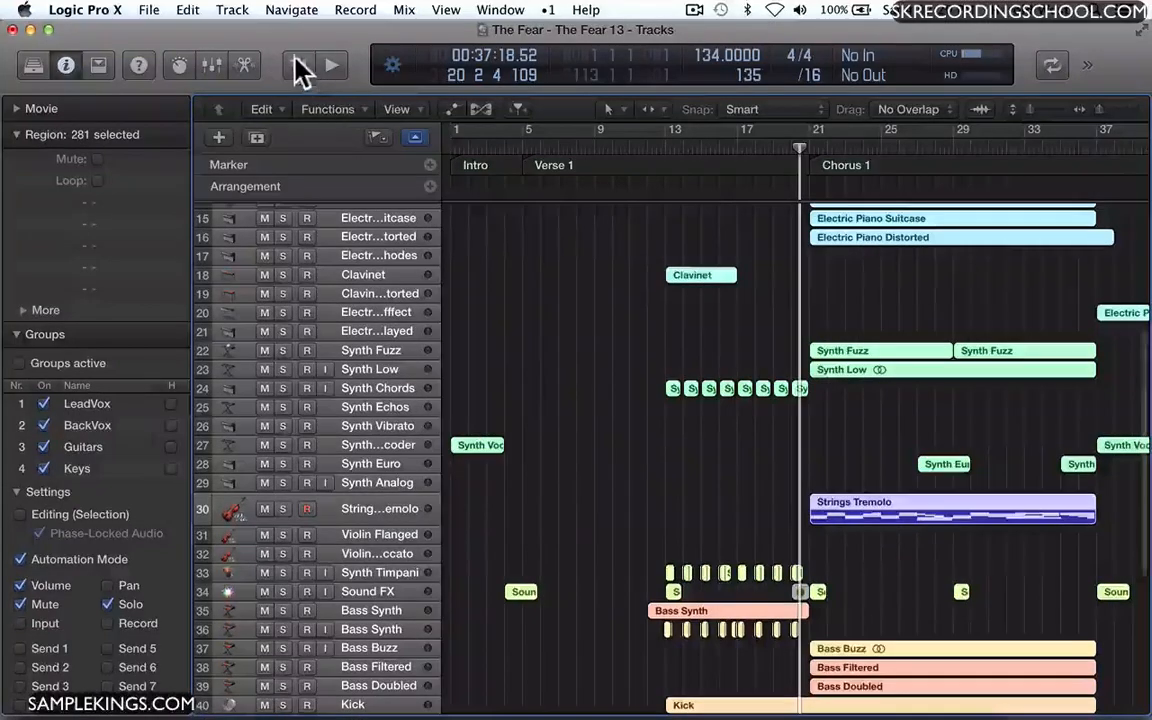
{"action": "left_click", "coordinate": [235, 10]}
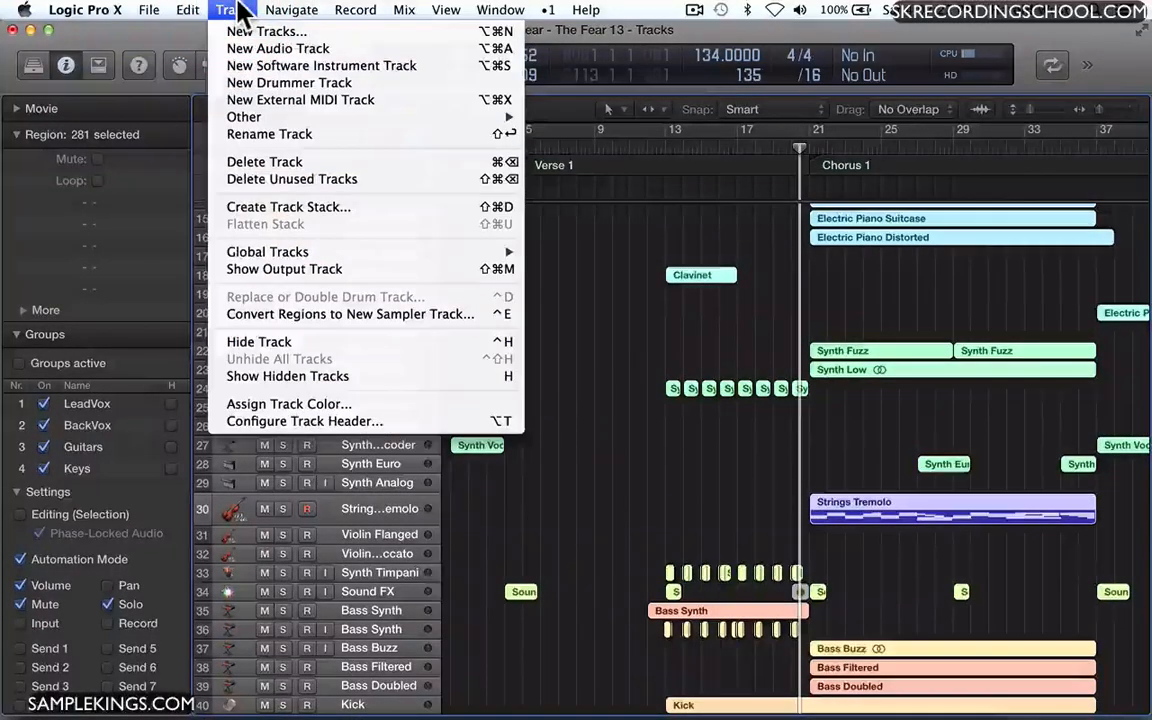
{"action": "left_click", "coordinate": [238, 11]}
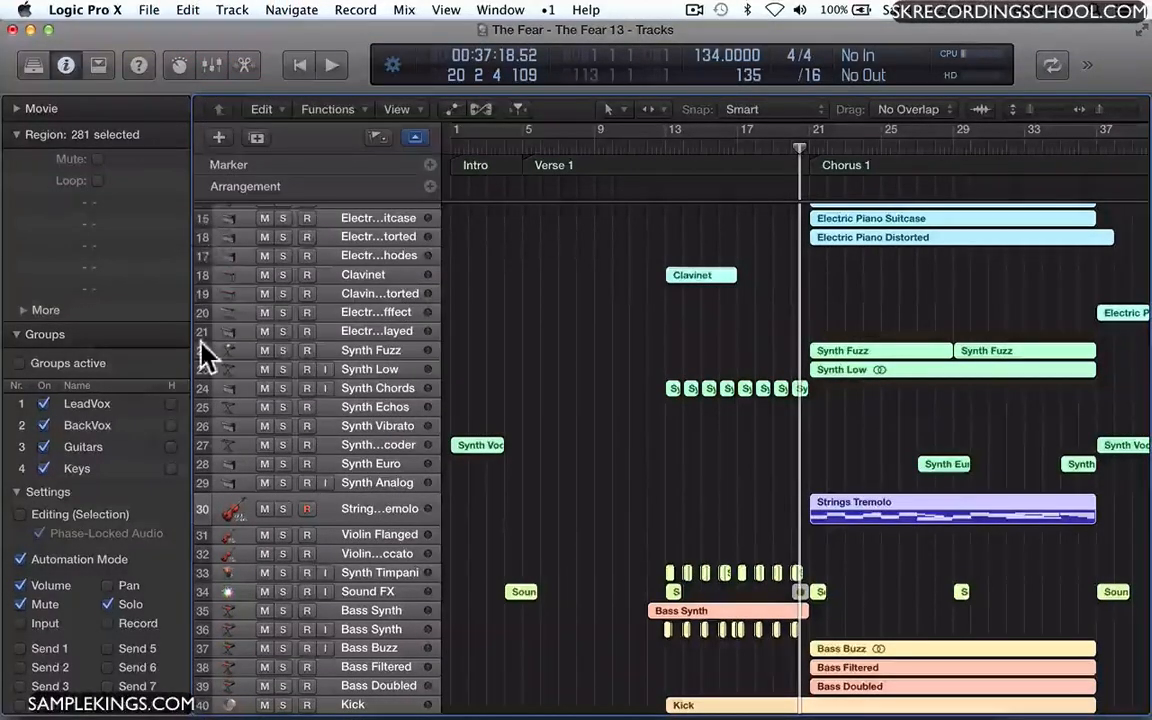
{"action": "left_click", "coordinate": [229, 10]}
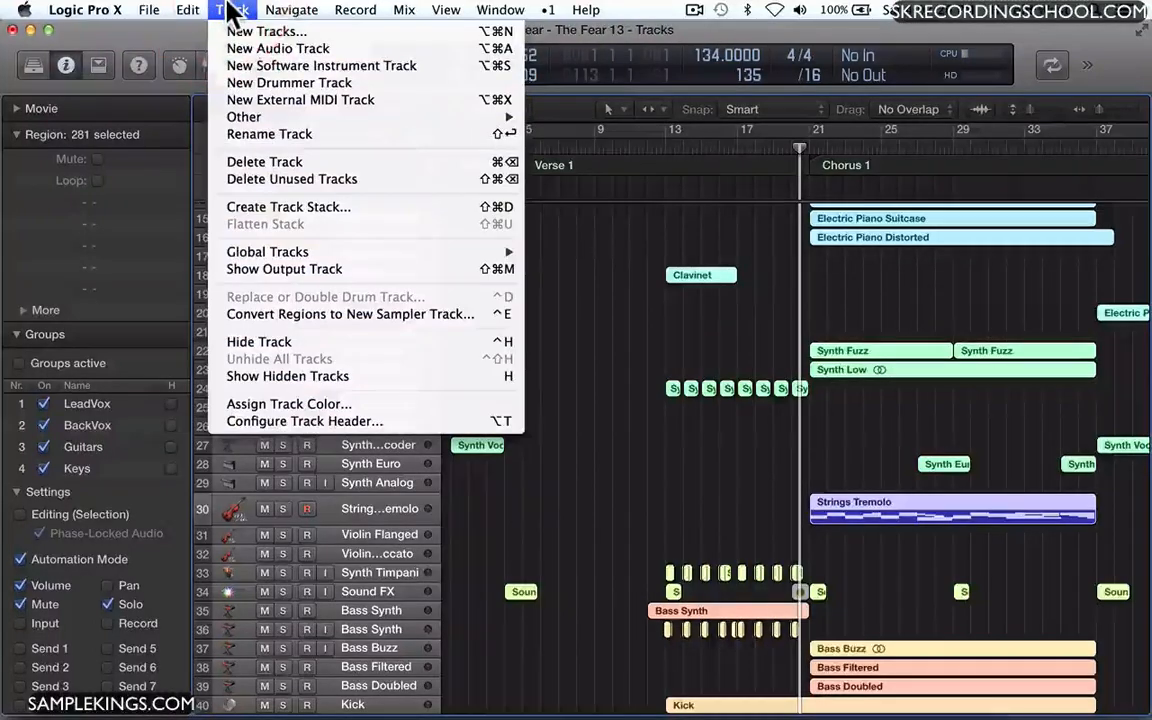
{"action": "left_click", "coordinate": [281, 406]}
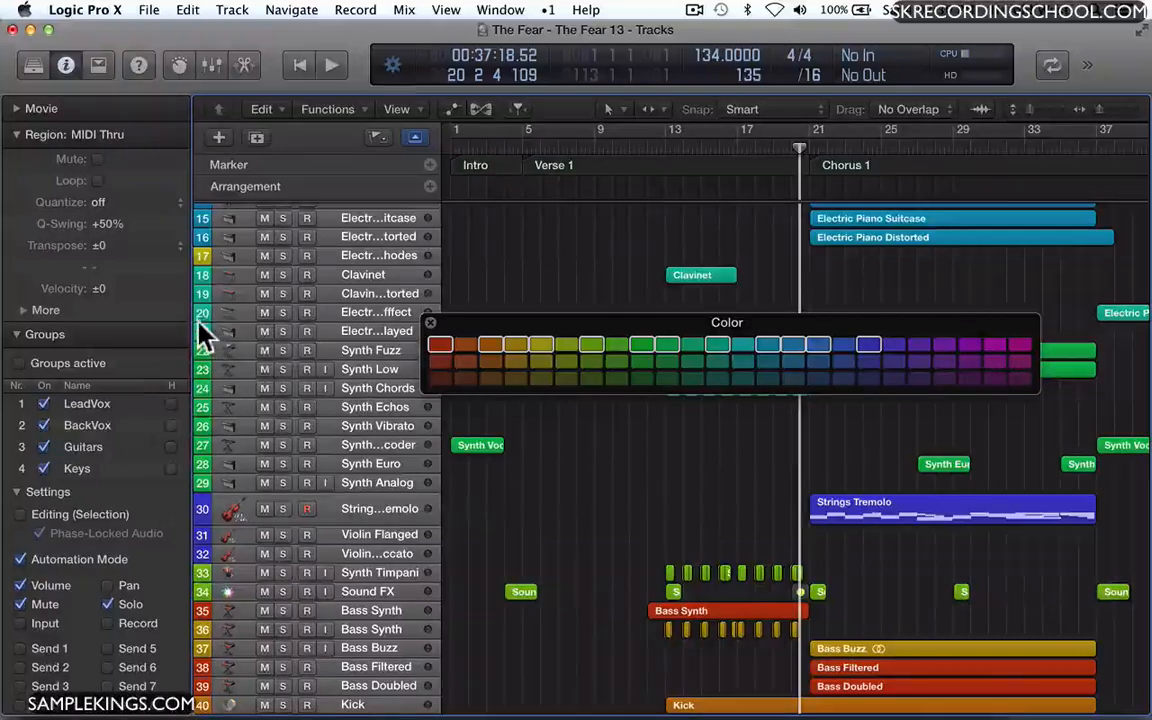
{"action": "left_click", "coordinate": [431, 323]}
Examine how the track header colors match their regions from the keyboard and synth tracks down to Drums Live.
{"action": "scroll", "coordinate": [470, 360], "scroll_direction": "down", "scroll_amount": 5}
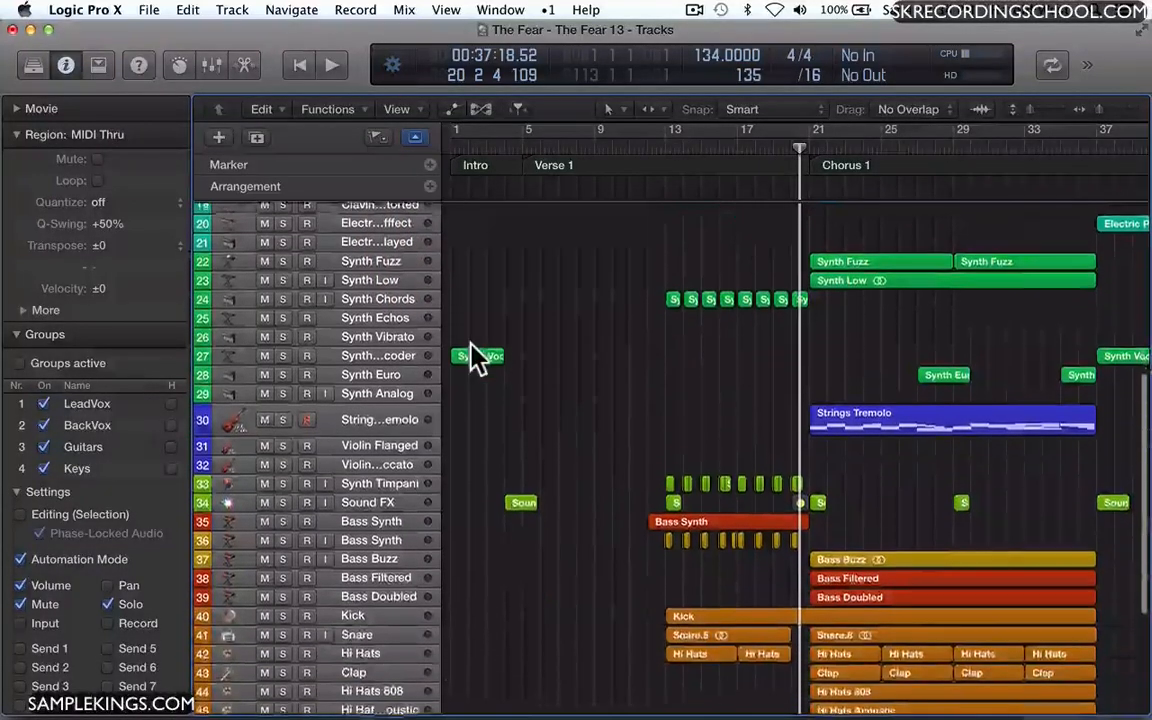
{"action": "scroll", "coordinate": [476, 355], "scroll_direction": "down", "scroll_amount": 5}
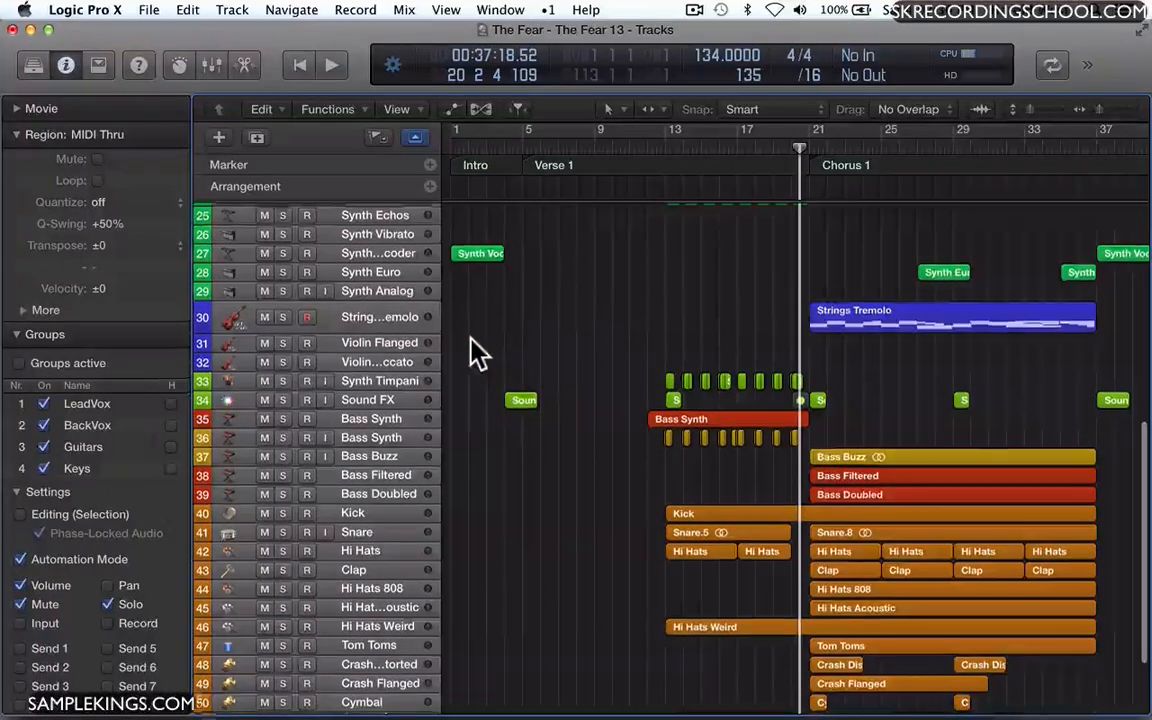
{"action": "scroll", "coordinate": [514, 488], "scroll_direction": "down", "scroll_amount": 2}
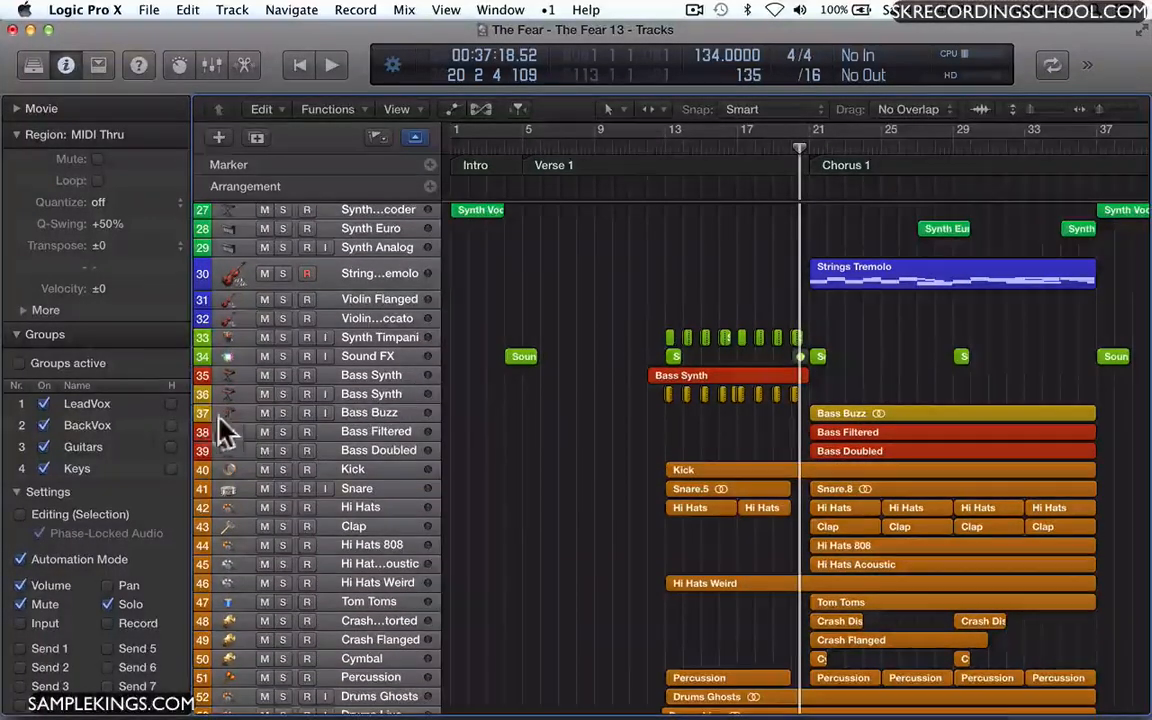
{"action": "scroll", "coordinate": [290, 500], "scroll_direction": "down", "scroll_amount": 2}
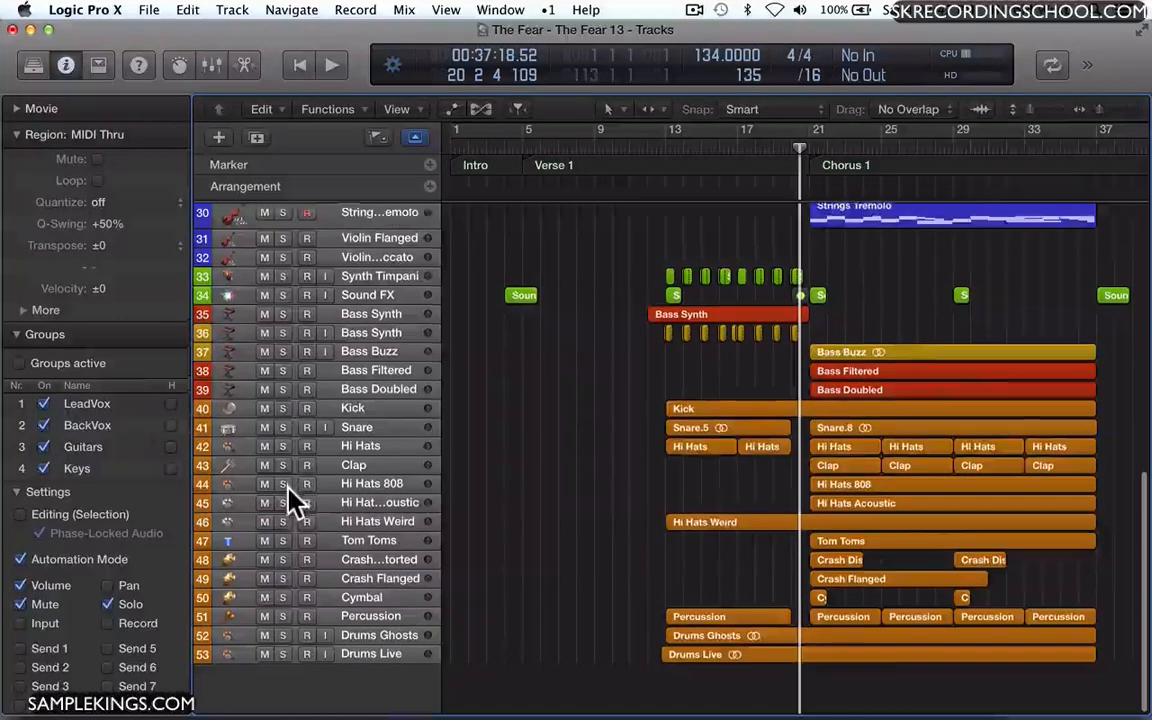
{"action": "scroll", "coordinate": [289, 498], "scroll_direction": "up", "scroll_amount": 5}
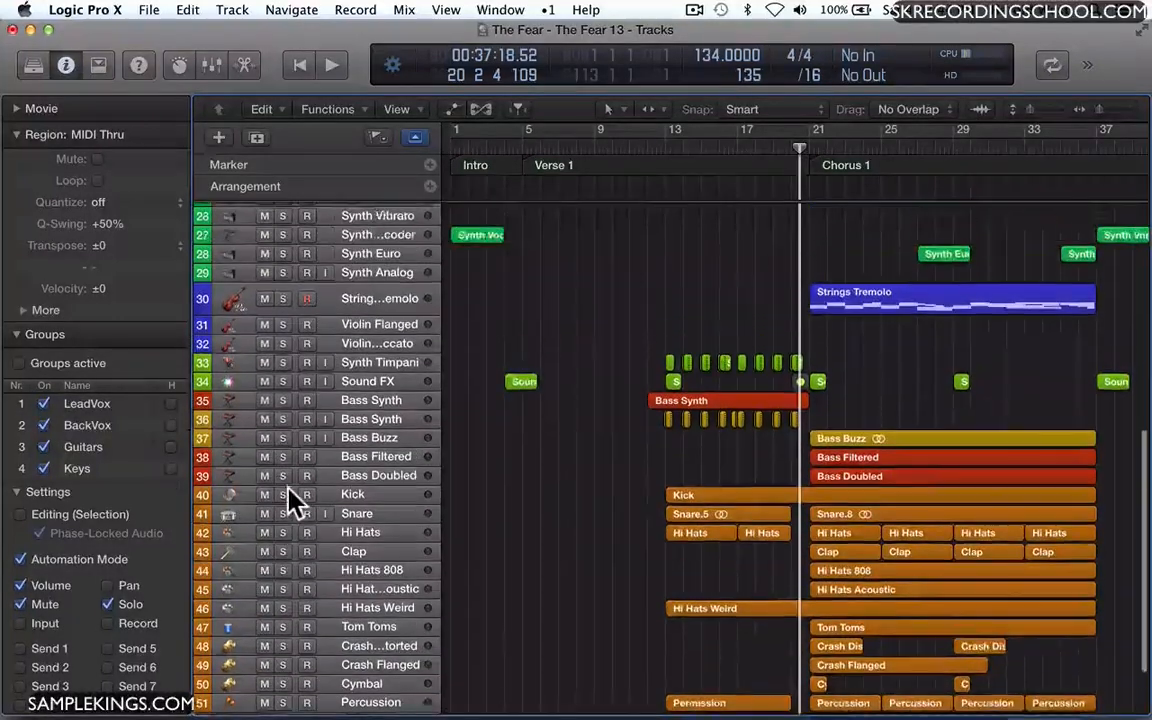
{"action": "scroll", "coordinate": [289, 500], "scroll_direction": "up", "scroll_amount": 5}
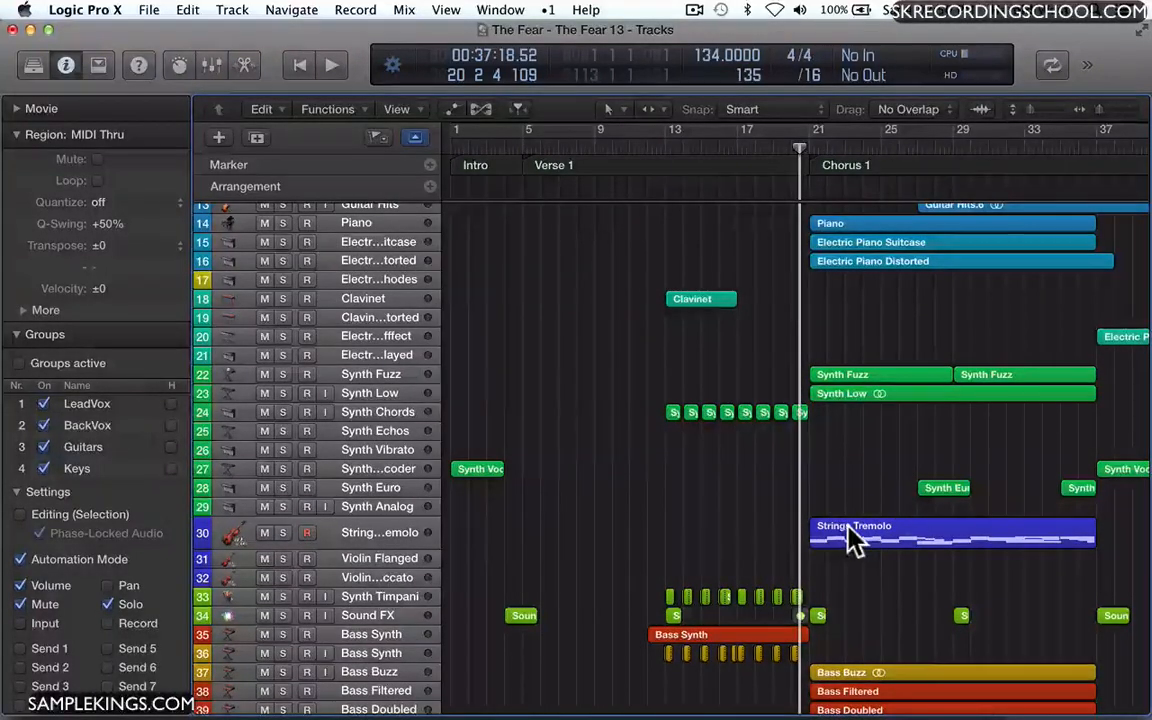
{"action": "left_click_drag", "start_coordinate": [383, 547], "coordinate": [383, 625]}
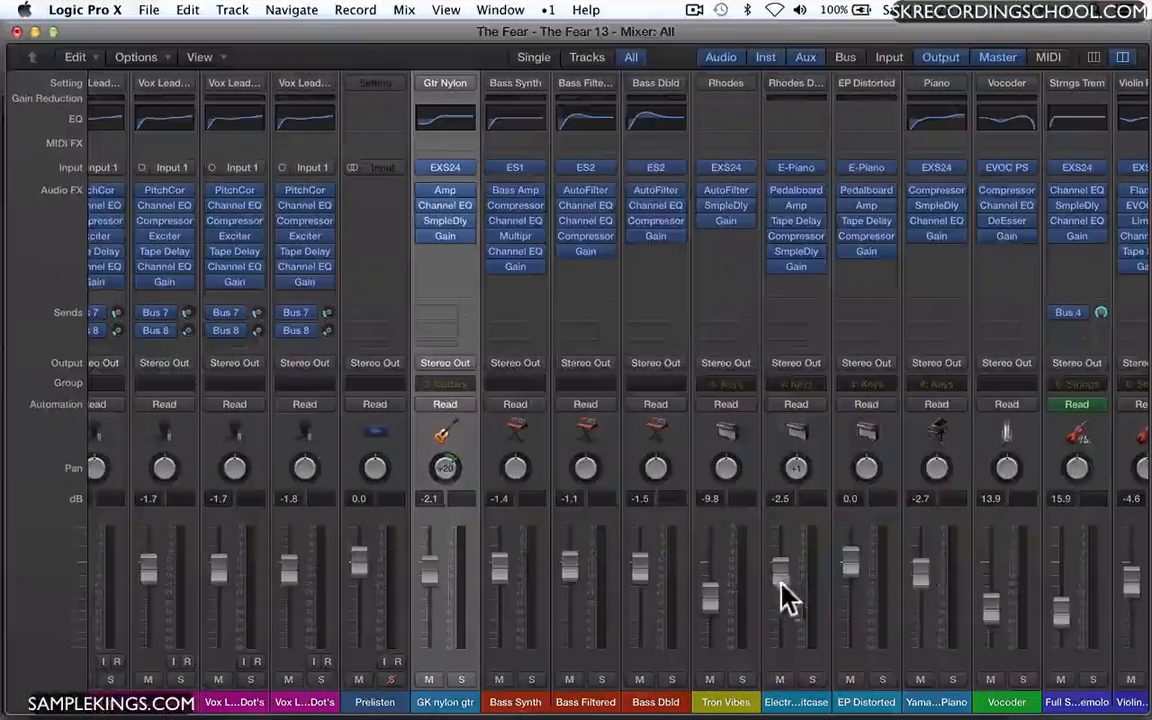
Raise the volume fader of the Electric Suitcase channel strip to -1.8 dB.
{"action": "left_click", "coordinate": [777, 577]}
{"action": "left_click_drag", "start_coordinate": [777, 577], "coordinate": [780, 580]}
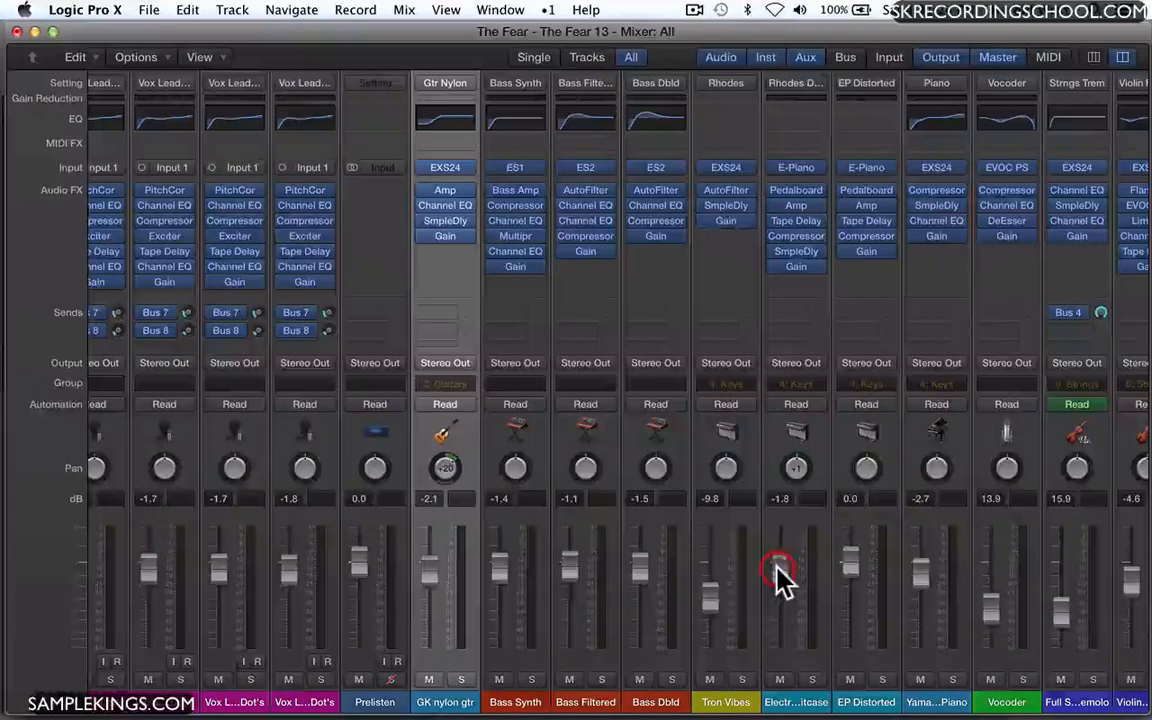
Select the Tron Vibes, Electric Suitcase, EP Distorted and Yamaha Piano strips, lower their volumes together to -3.5 dB on the Piano, and try their shared panning.
{"action": "left_click", "coordinate": [728, 672]}
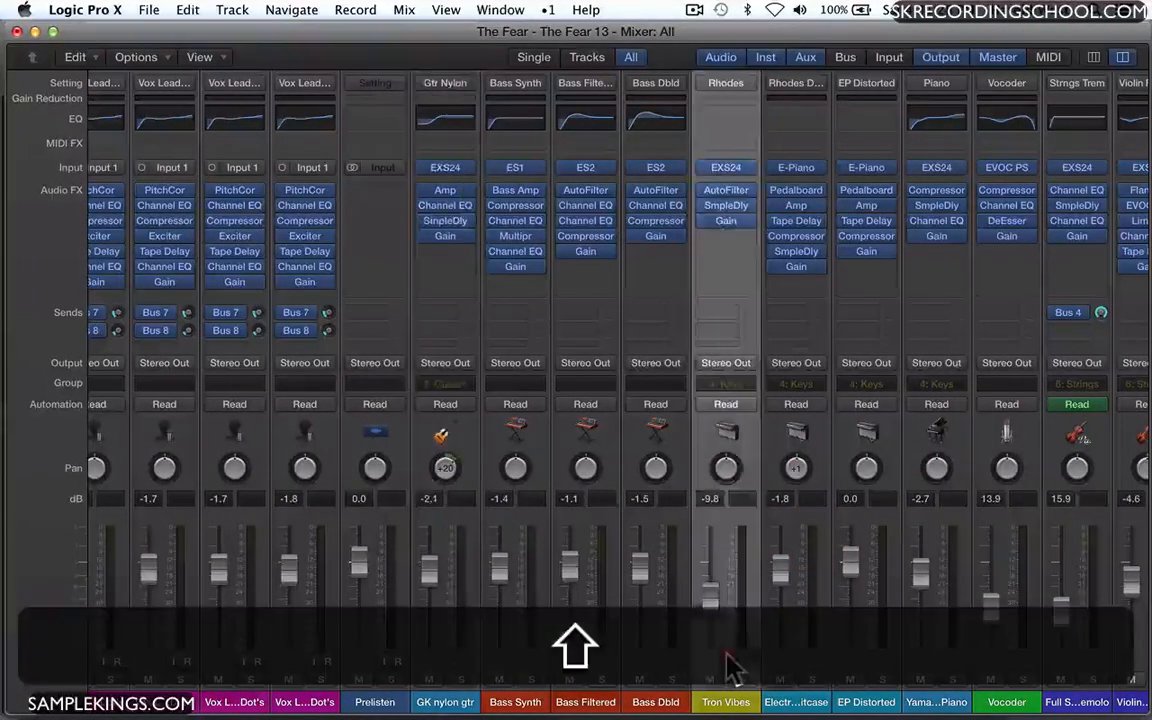
{"action": "left_click", "coordinate": [806, 668], "text": "shift"}
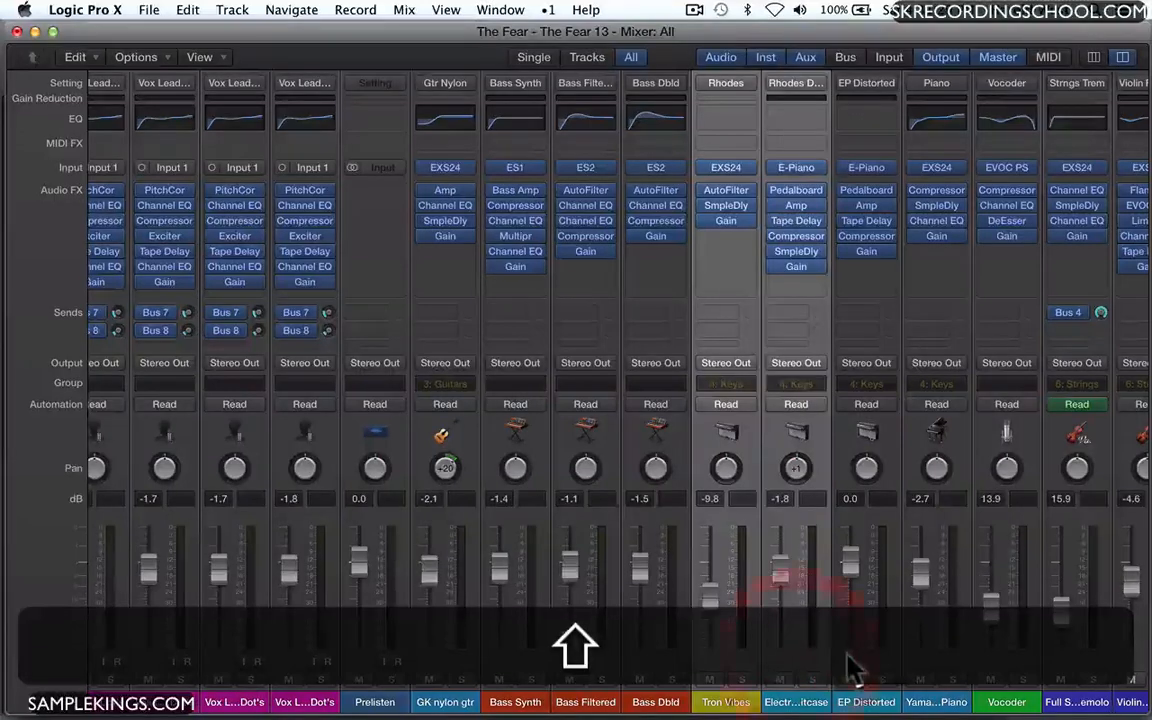
{"action": "left_click", "coordinate": [890, 662], "text": "shift"}
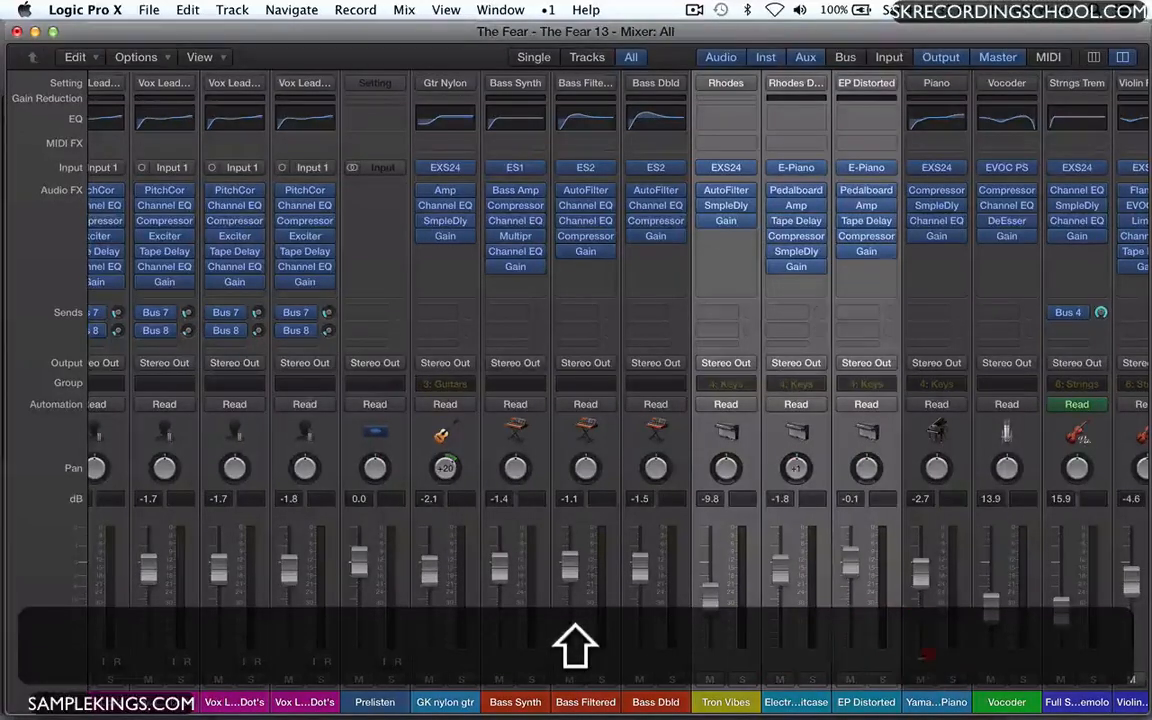
{"action": "left_click", "coordinate": [928, 662], "text": "shift"}
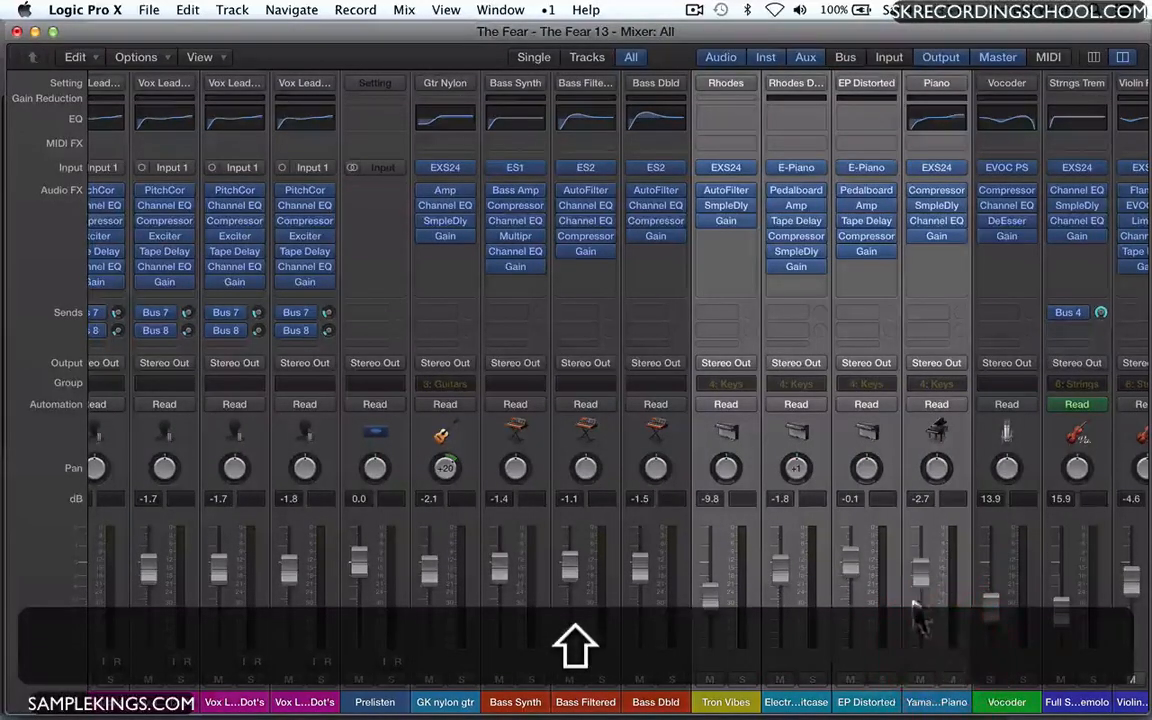
{"action": "left_click_drag", "start_coordinate": [922, 580], "coordinate": [921, 583]}
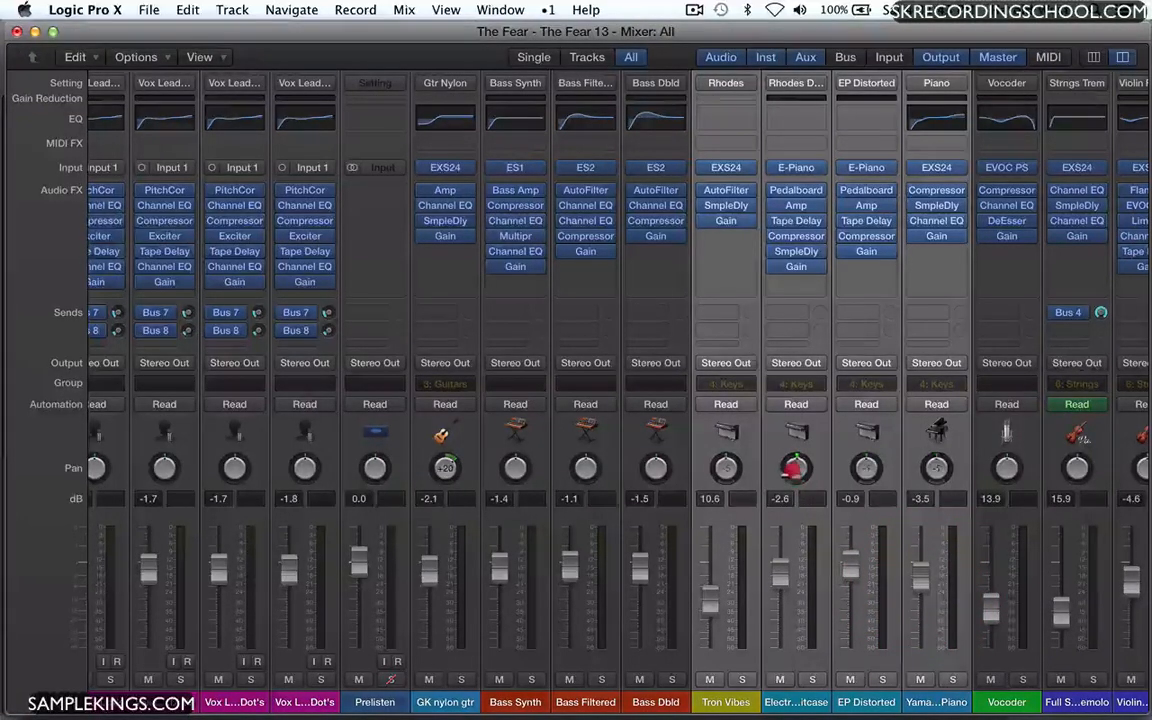
{"action": "left_click", "coordinate": [794, 468]}
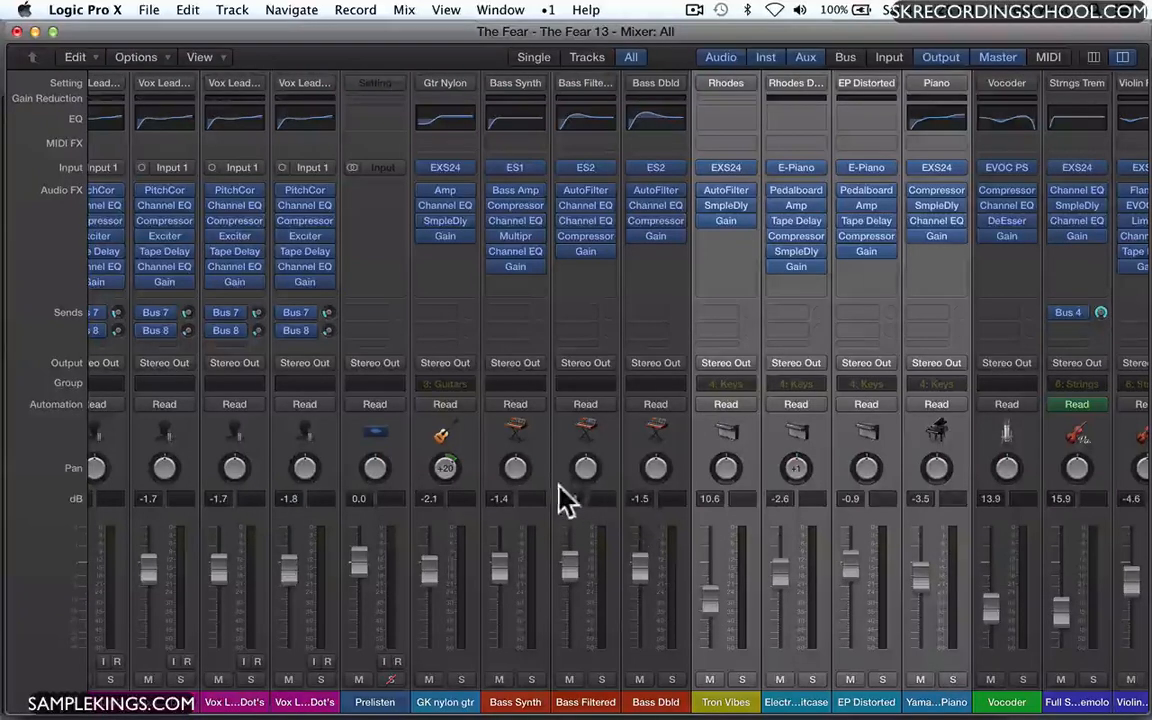
Select the Bass Synth, Bass Filtered and Bass Dbld channel strips and assign them to Group 7: Basses.
{"action": "left_click", "coordinate": [506, 656]}
{"action": "left_click", "coordinate": [512, 670]}
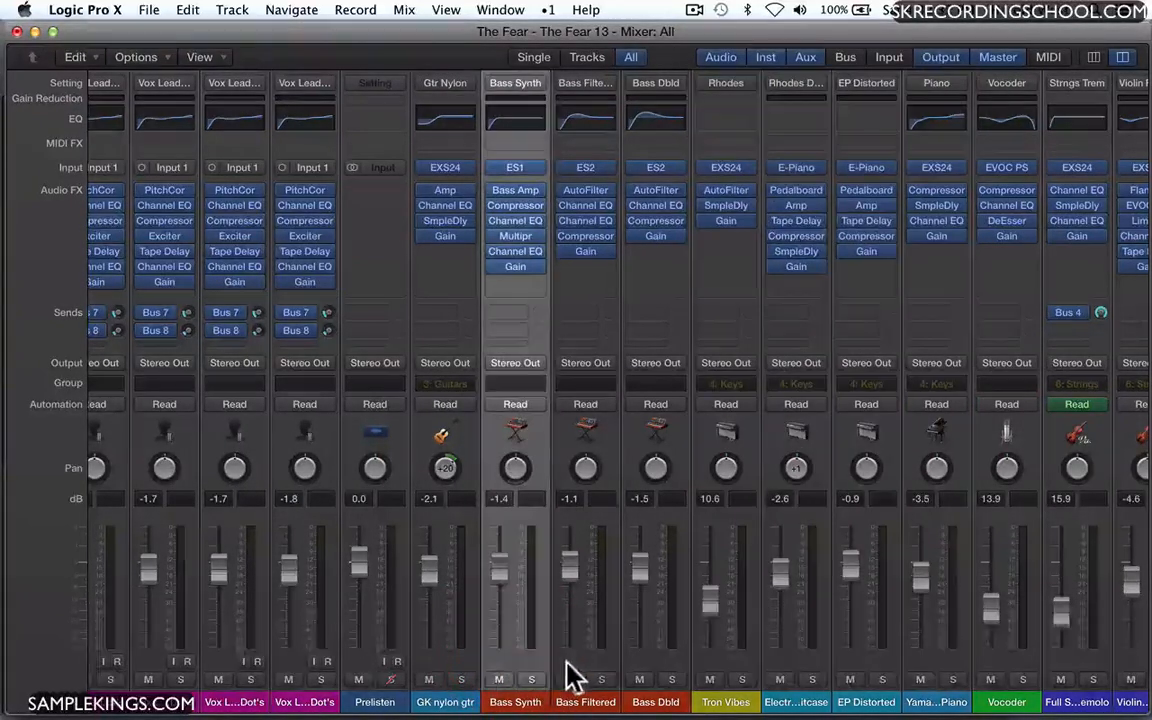
{"action": "key", "text": "shift"}
{"action": "left_click", "coordinate": [577, 690], "text": "shift"}
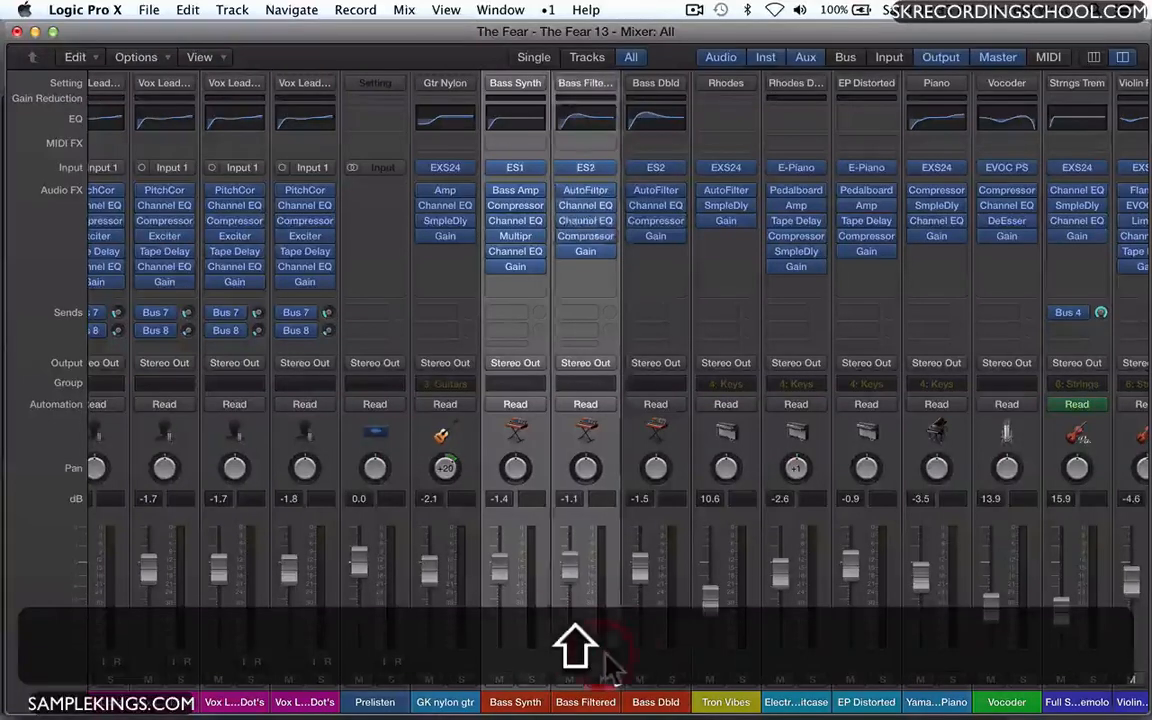
{"action": "left_click", "coordinate": [665, 678], "text": "shift"}
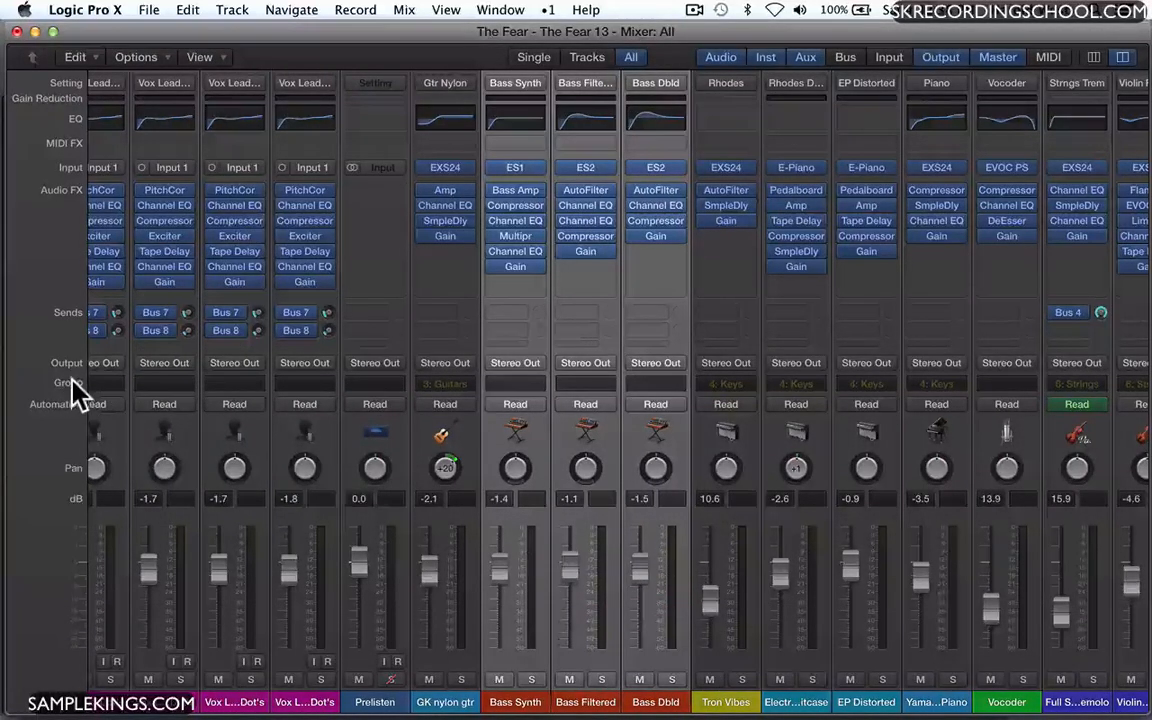
{"action": "left_click", "coordinate": [516, 384]}
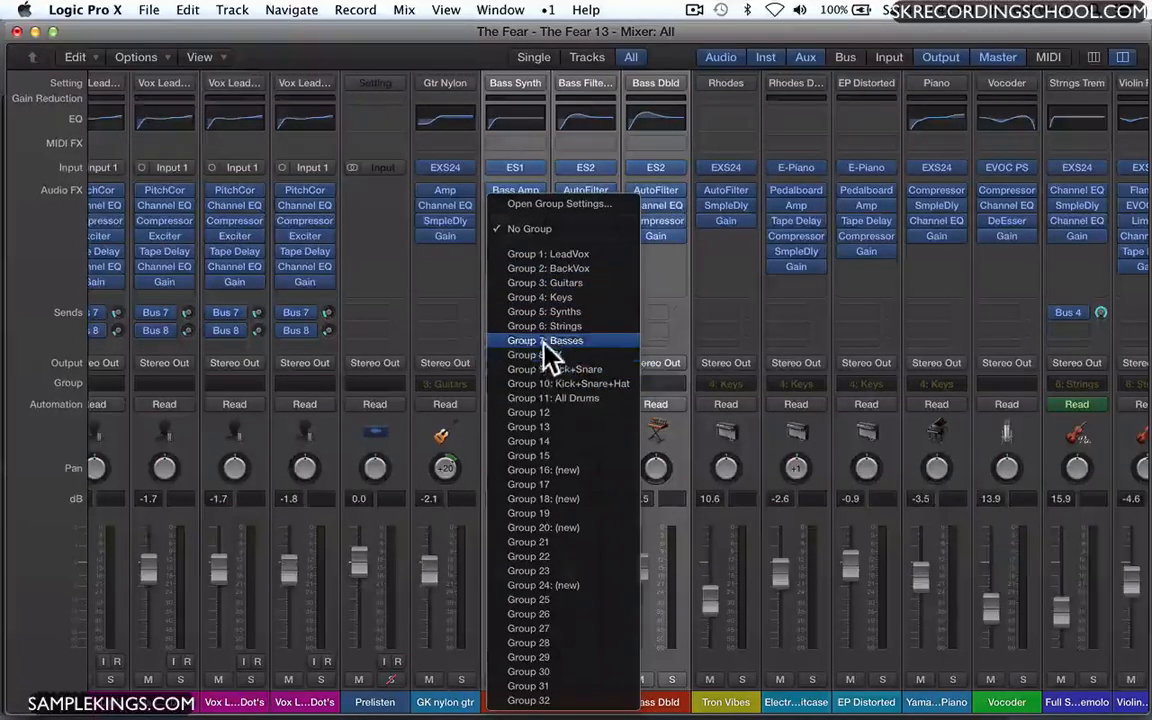
{"action": "left_click", "coordinate": [550, 342]}
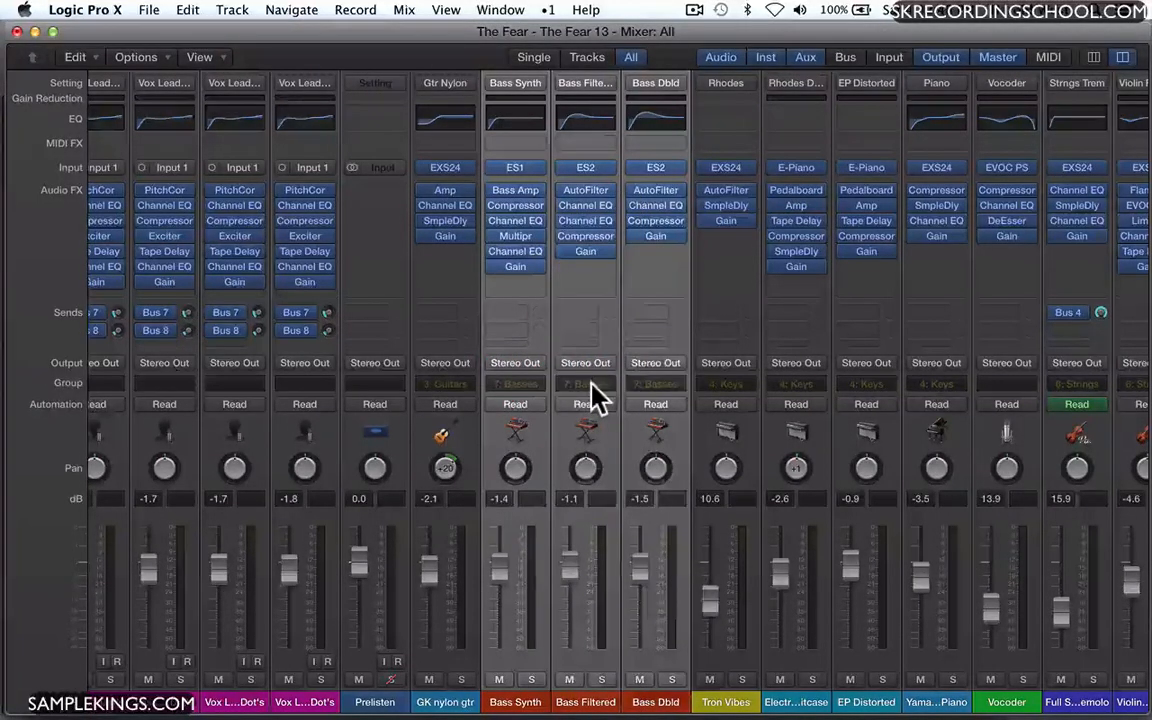
Open the group settings from the bass channel strips and turn on Groups active.
{"action": "left_click", "coordinate": [588, 382]}
{"action": "left_click", "coordinate": [535, 442]}
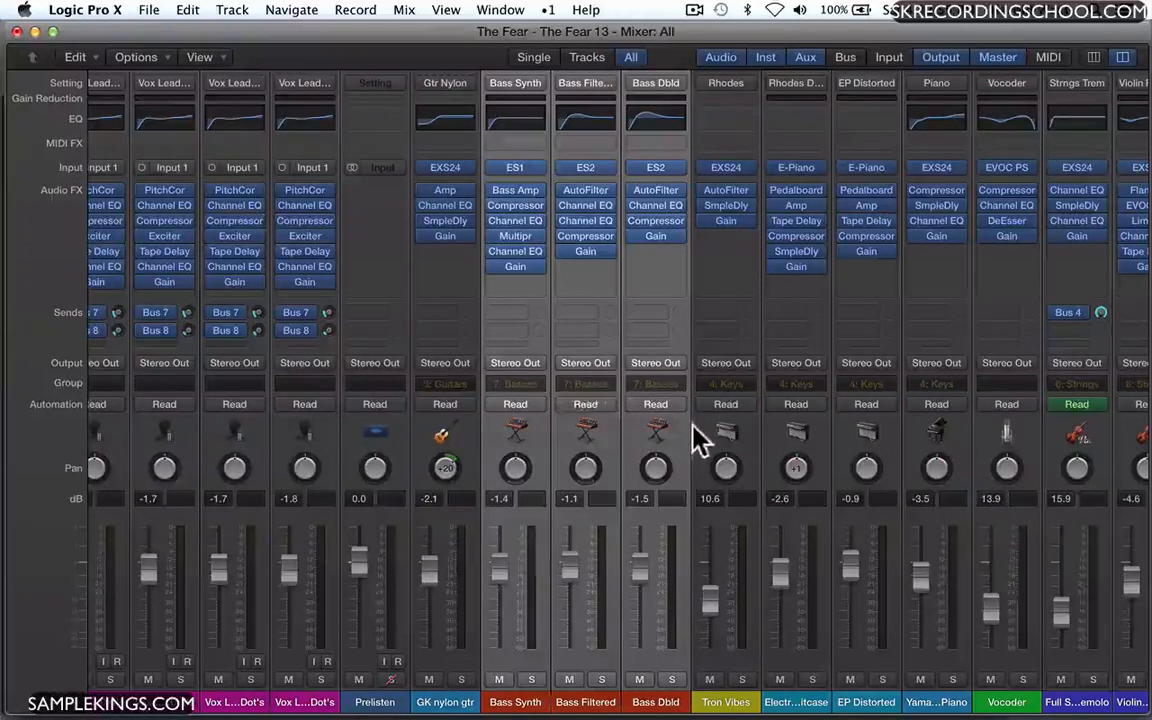
{"action": "left_click", "coordinate": [640, 384]}
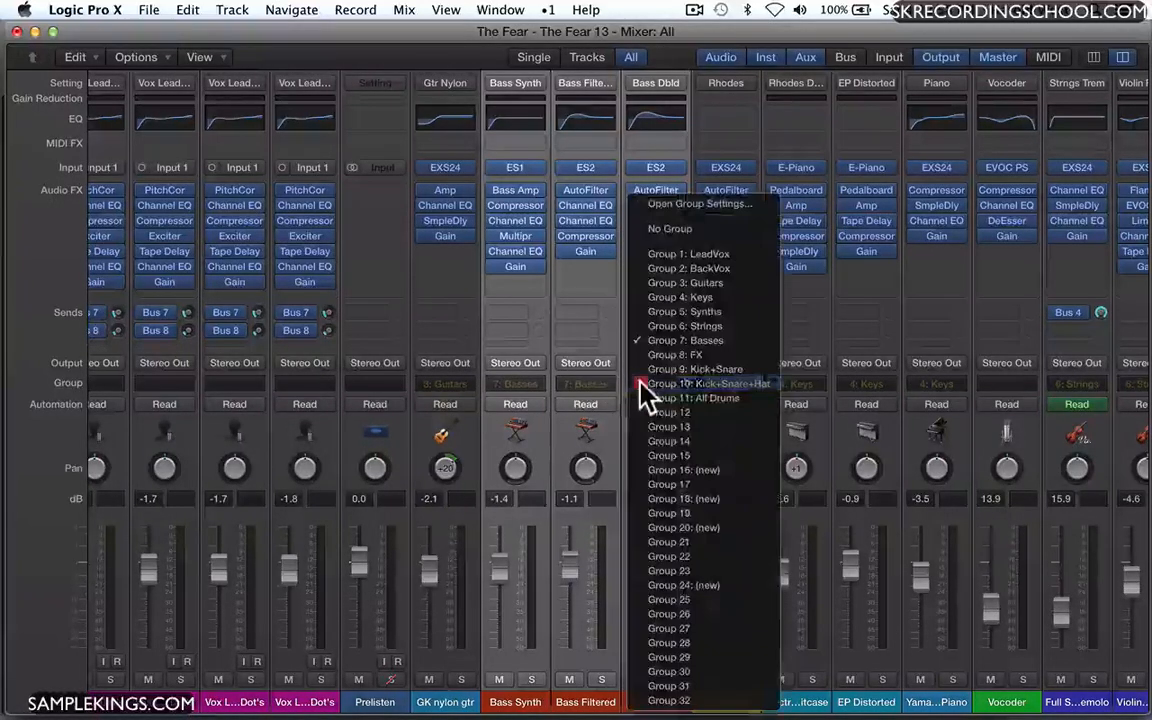
{"action": "left_click", "coordinate": [650, 204]}
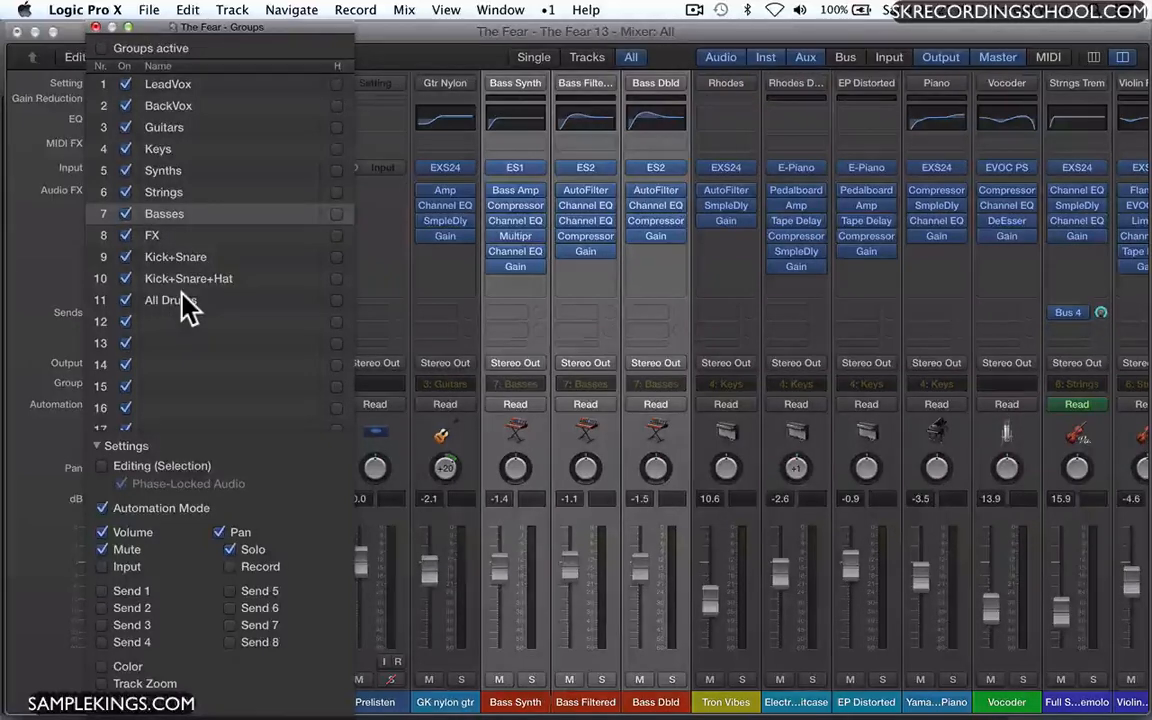
{"action": "left_click", "coordinate": [101, 46]}
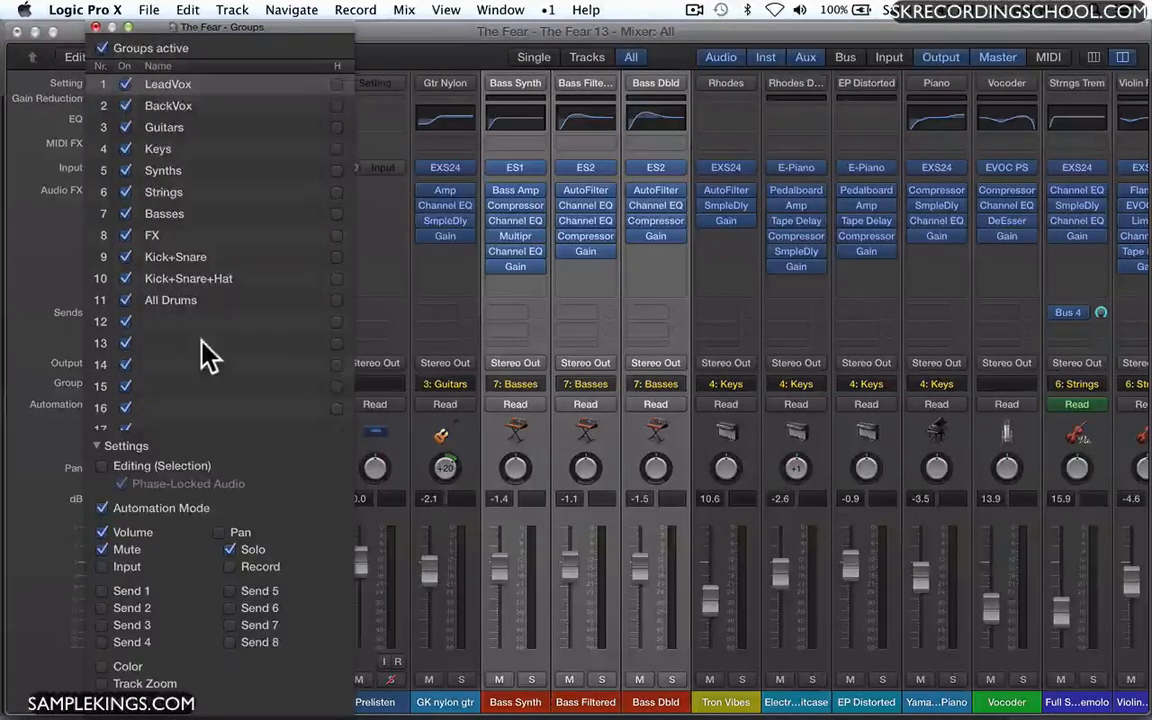
Look through the list of groups, collapse and expand the group settings, and select the Keys group to view its options.
{"action": "scroll", "coordinate": [205, 355], "scroll_direction": "down", "scroll_amount": 2}
{"action": "scroll", "coordinate": [205, 355], "scroll_direction": "down", "scroll_amount": 2}
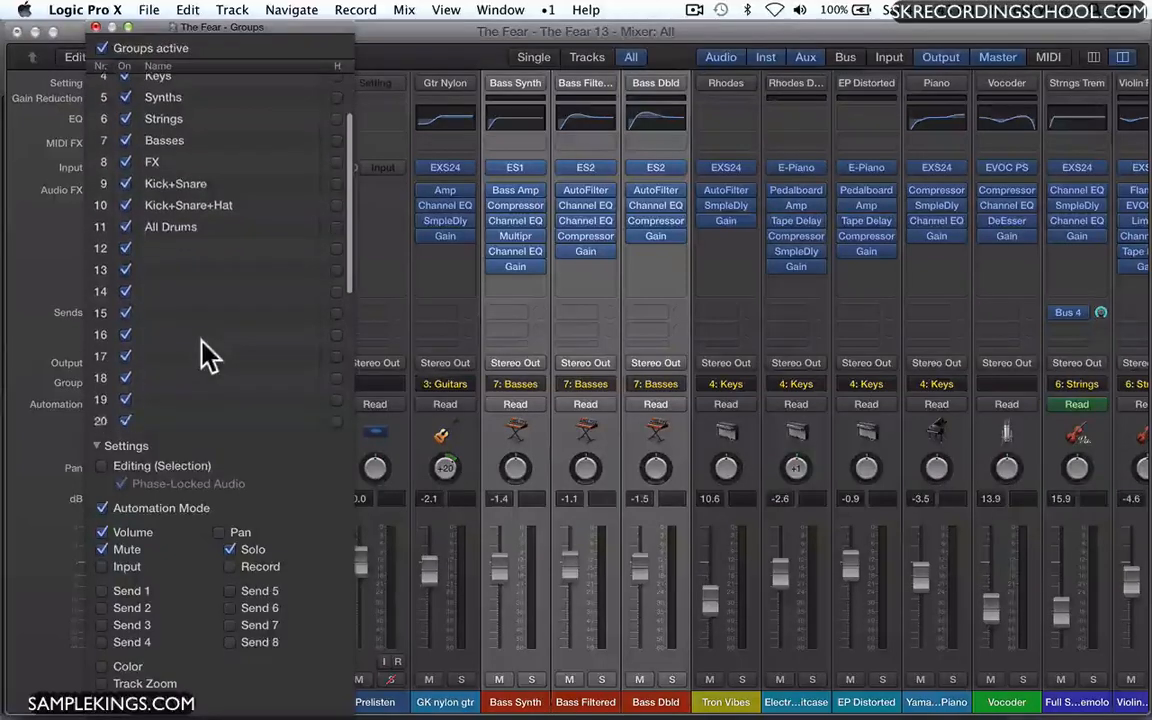
{"action": "left_click", "coordinate": [96, 448]}
{"action": "left_click", "coordinate": [96, 448]}
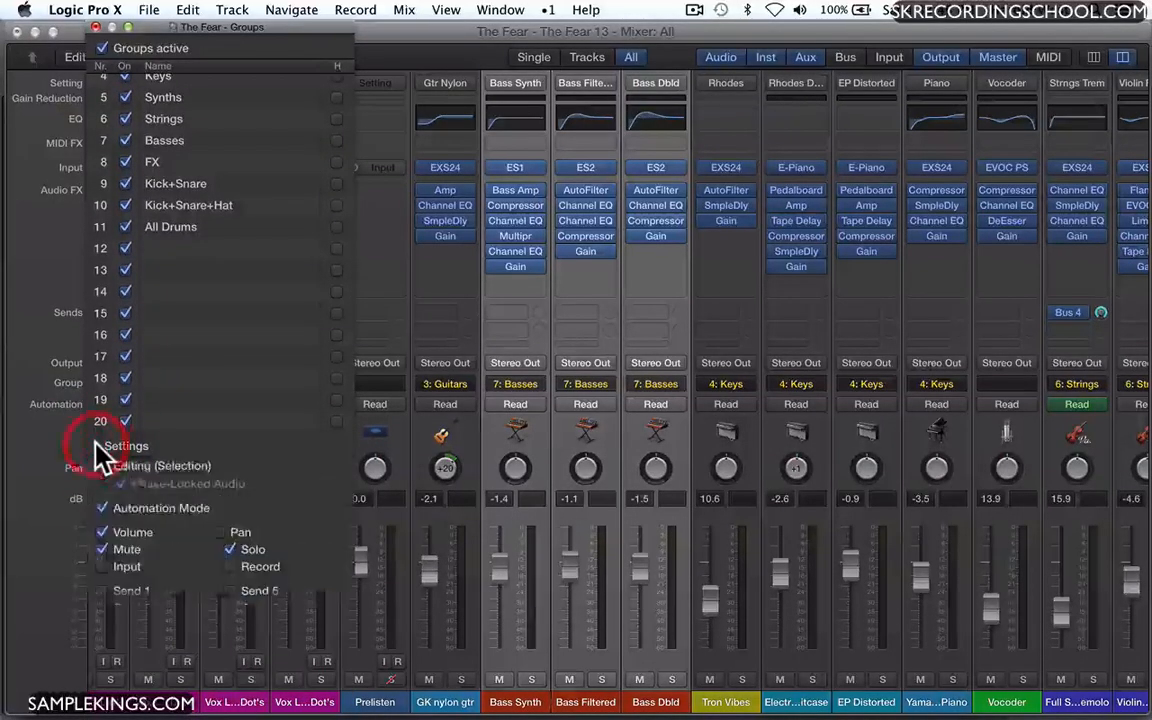
{"action": "scroll", "coordinate": [270, 337], "scroll_direction": "up", "scroll_amount": 3}
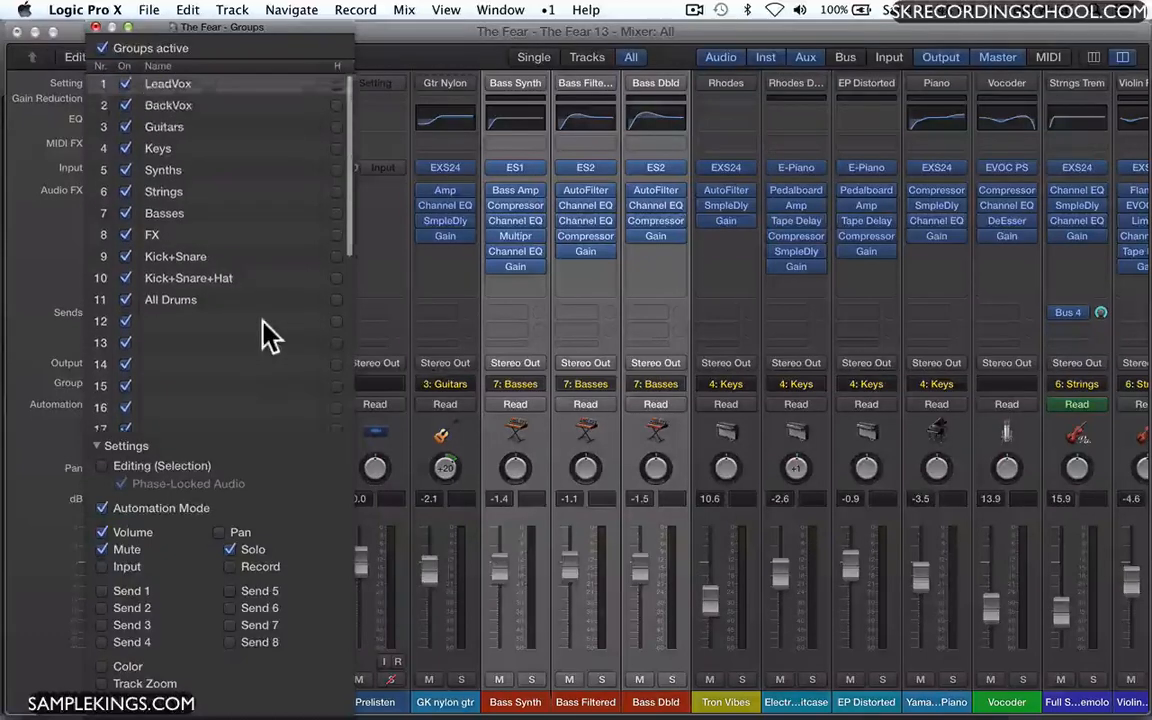
{"action": "left_click", "coordinate": [265, 149]}
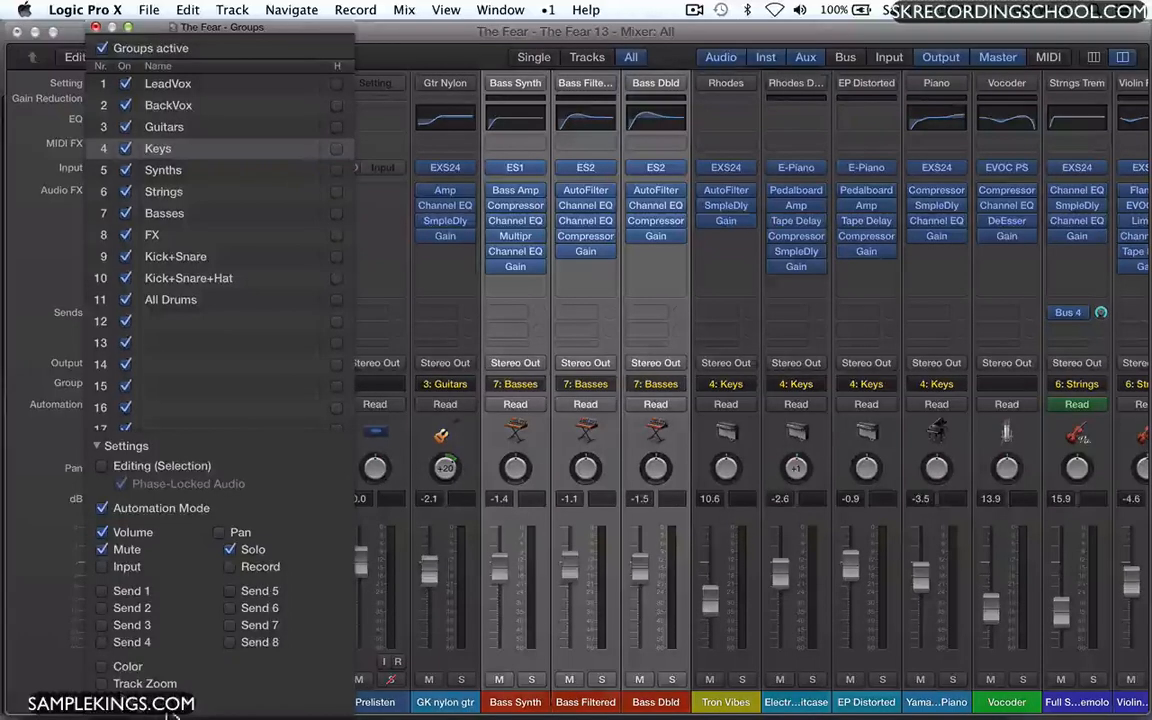
Close the group settings, lower the Keys group's volumes together to about -5.2 dB on the Electric Suitcase strip, and try its pan knob.
{"action": "left_click", "coordinate": [97, 27]}
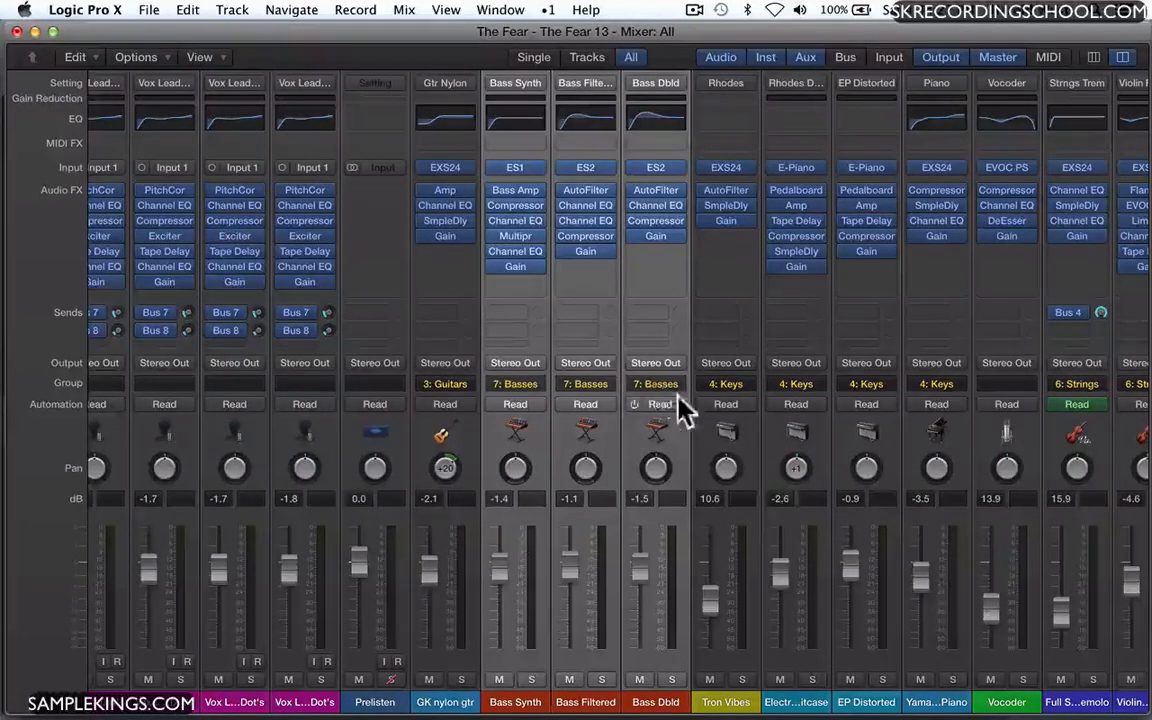
{"action": "left_click", "coordinate": [776, 490]}
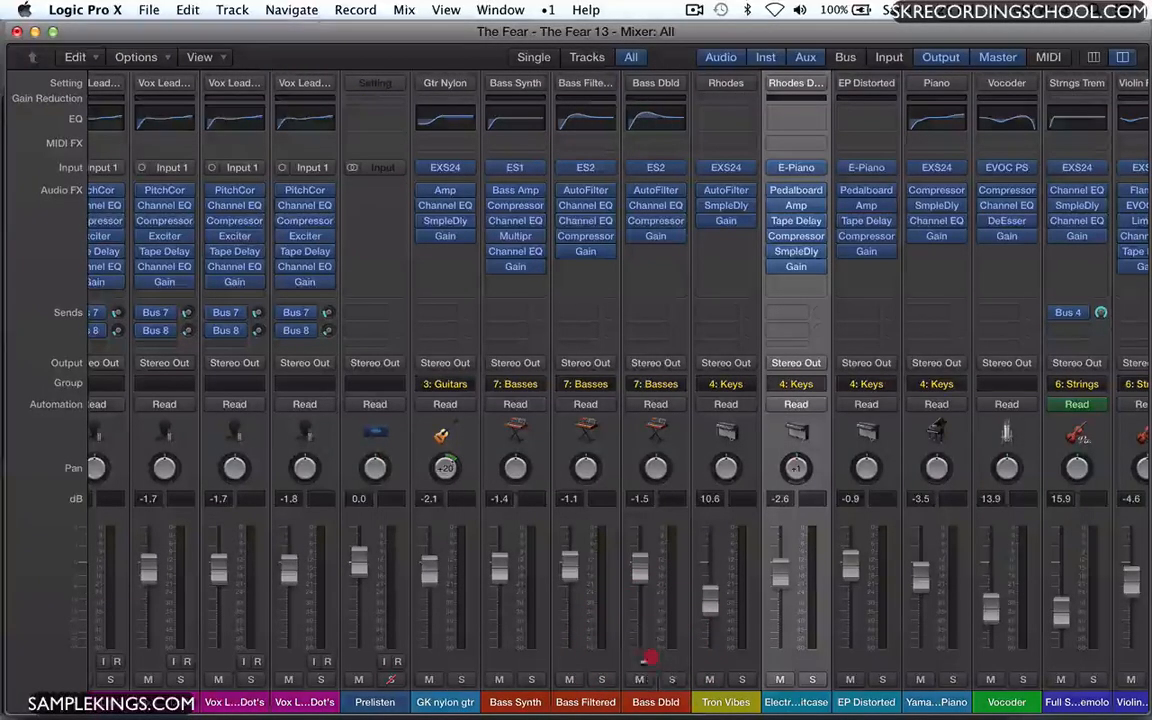
{"action": "left_click", "coordinate": [674, 658]}
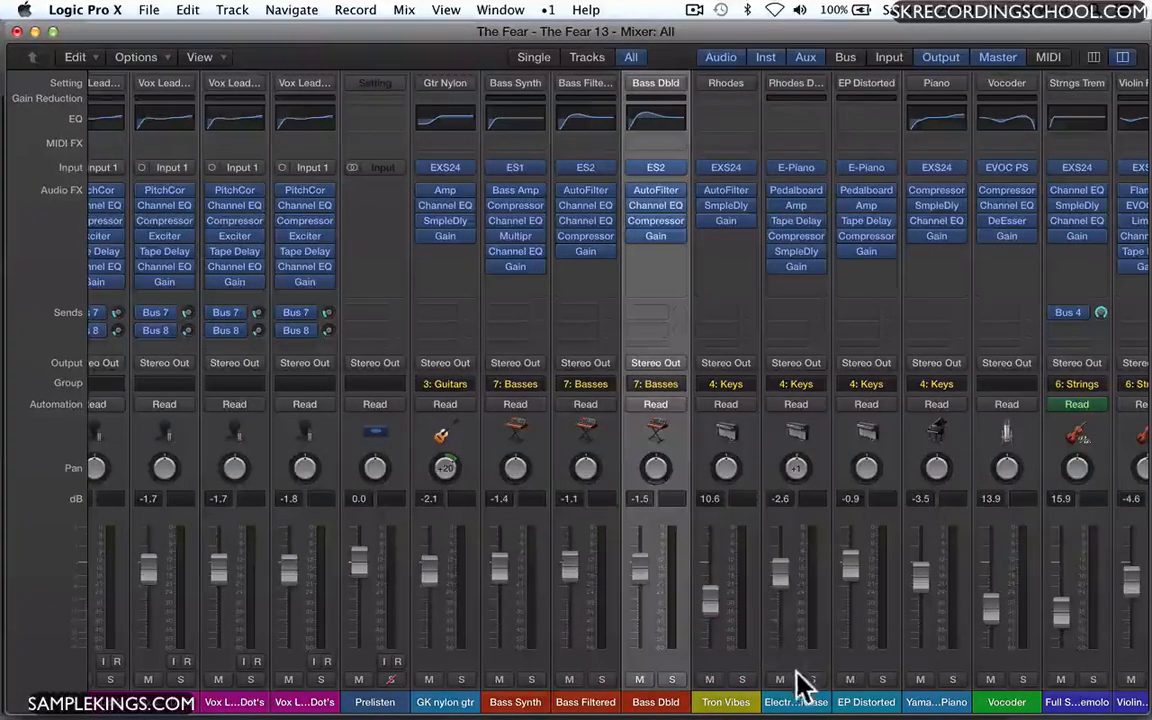
{"action": "left_click_drag", "start_coordinate": [784, 578], "coordinate": [787, 606]}
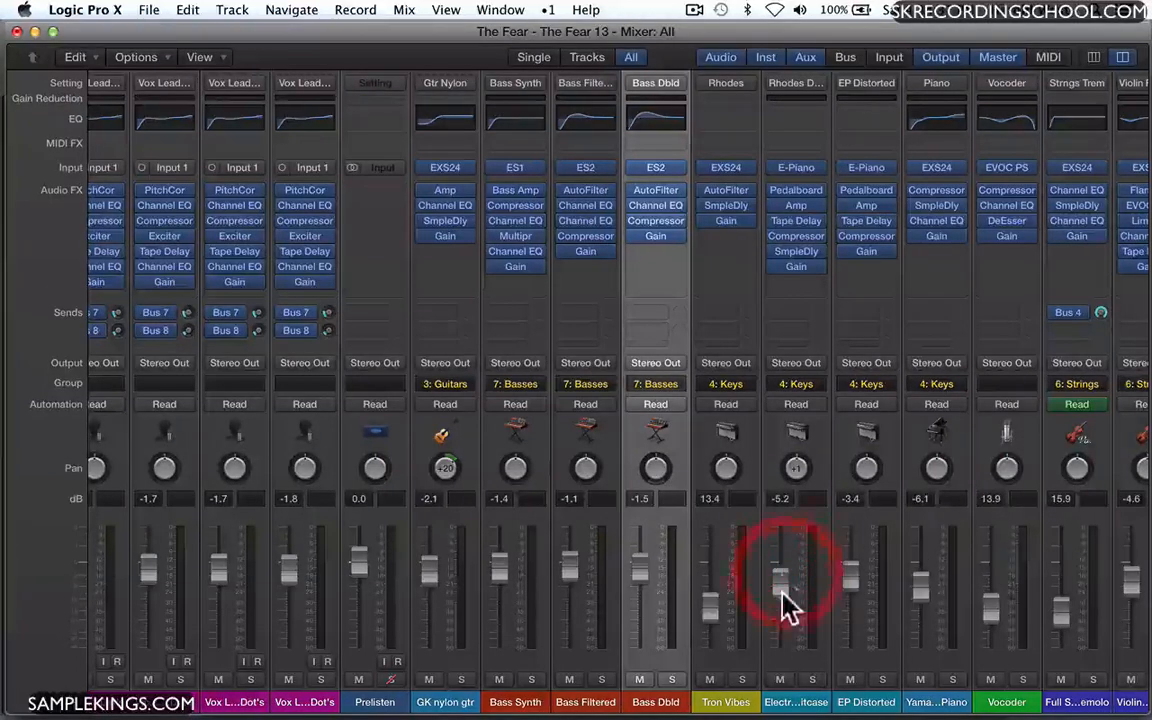
{"action": "left_click", "coordinate": [793, 470]}
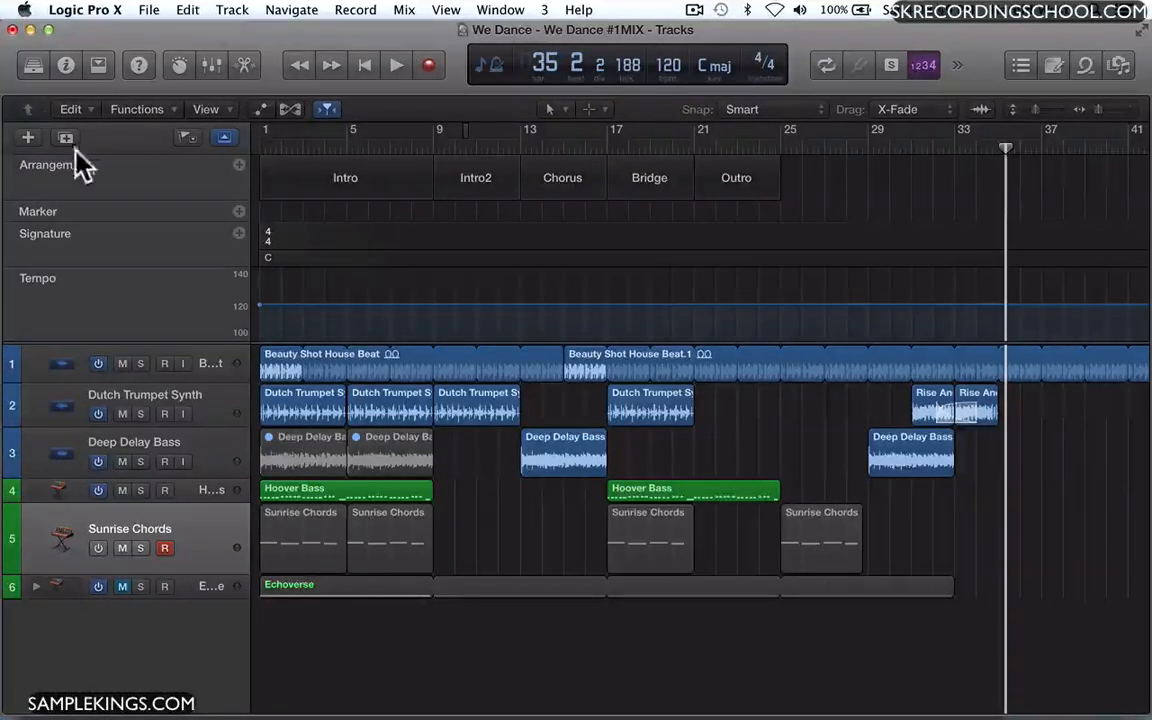
Add an arrangement marker after the existing Outro section in the We Dance project and rename it OutroEnd.
{"action": "left_click", "coordinate": [108, 179]}
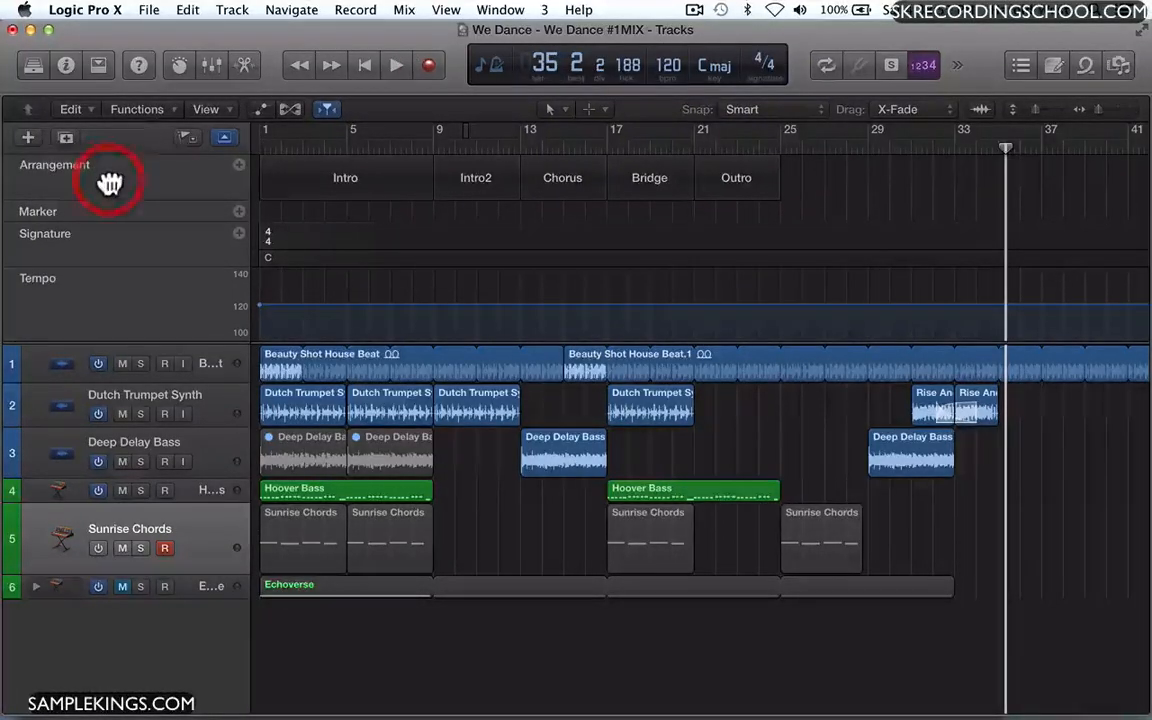
{"action": "left_click", "coordinate": [239, 166]}
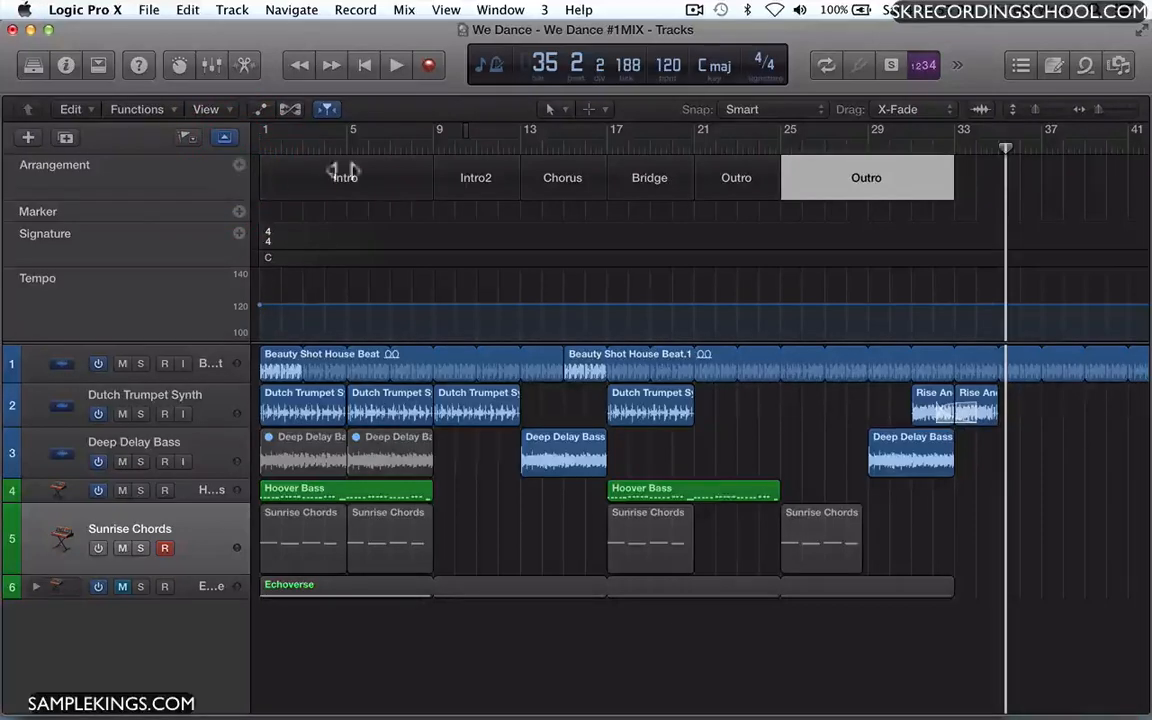
{"action": "left_click", "coordinate": [868, 179]}
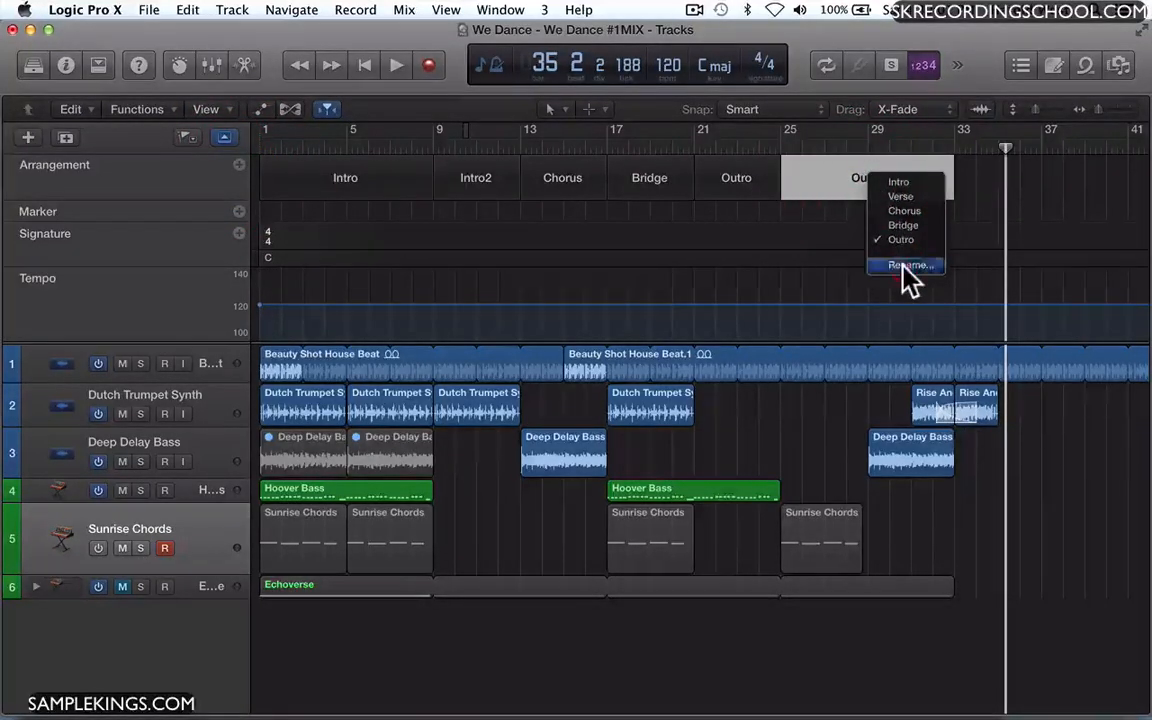
{"action": "left_click", "coordinate": [903, 266]}
{"action": "left_click", "coordinate": [892, 179]}
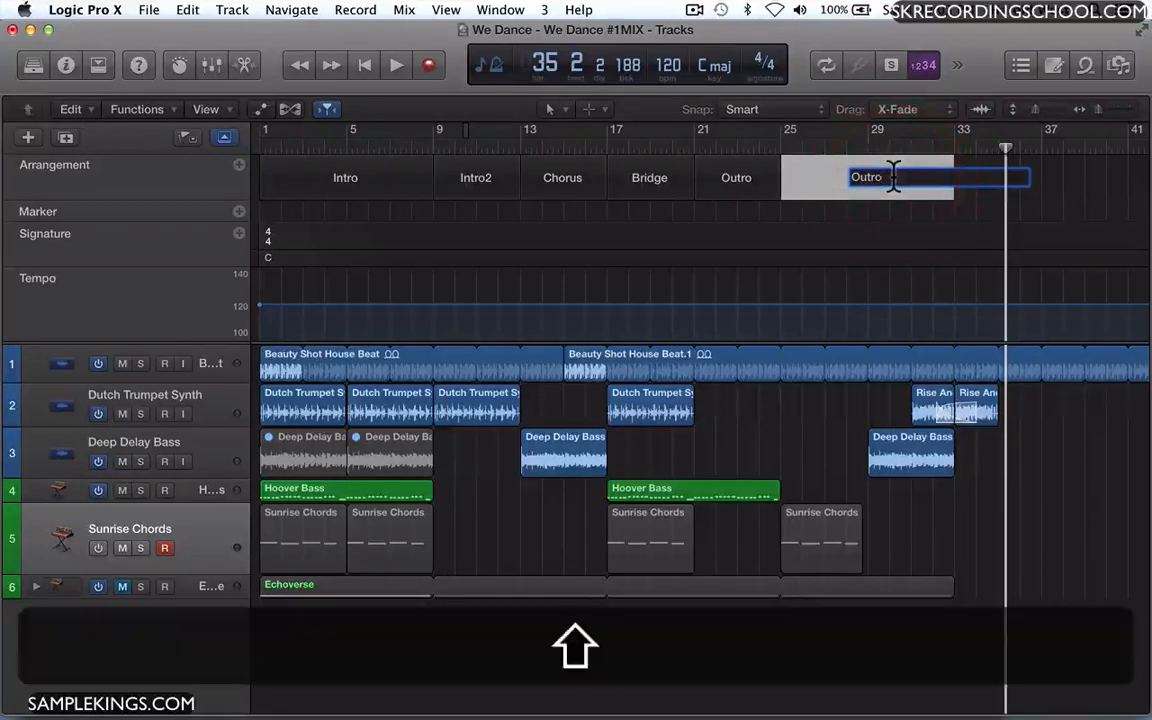
{"action": "type", "text": "End"}
{"action": "key", "text": "Return"}
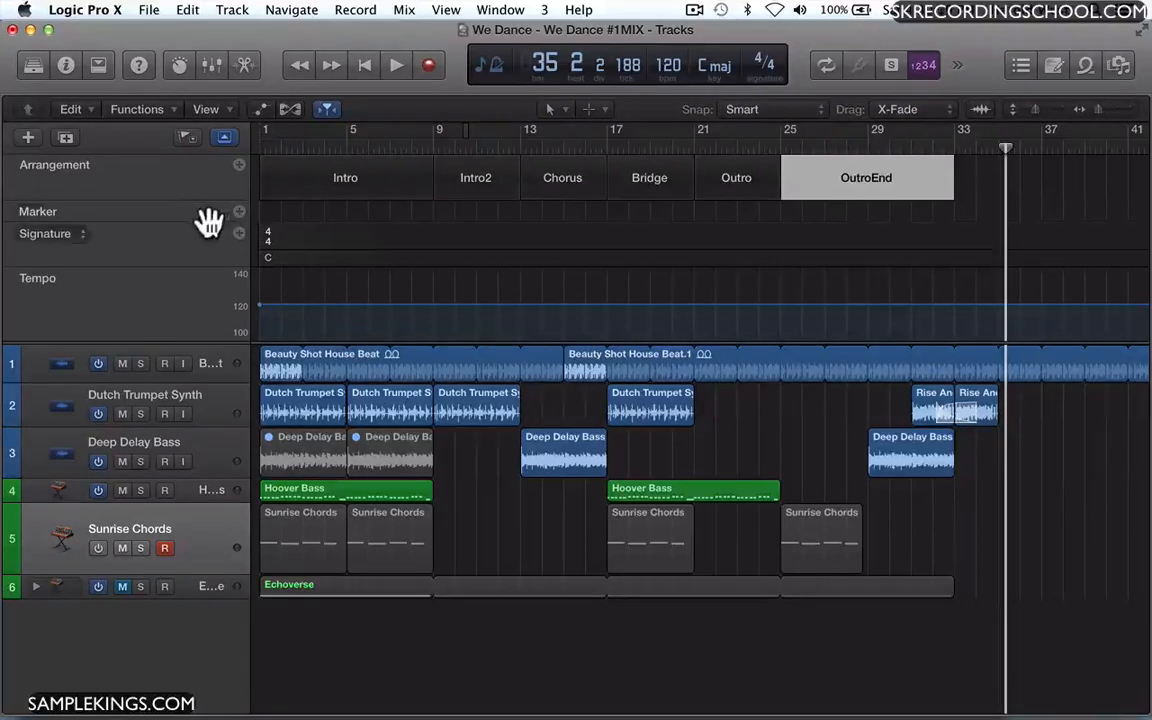
Make the Marker track taller, try adding a marker at the playhead in bar 35, and undo that marker.
{"action": "left_click_drag", "start_coordinate": [207, 221], "coordinate": [207, 265]}
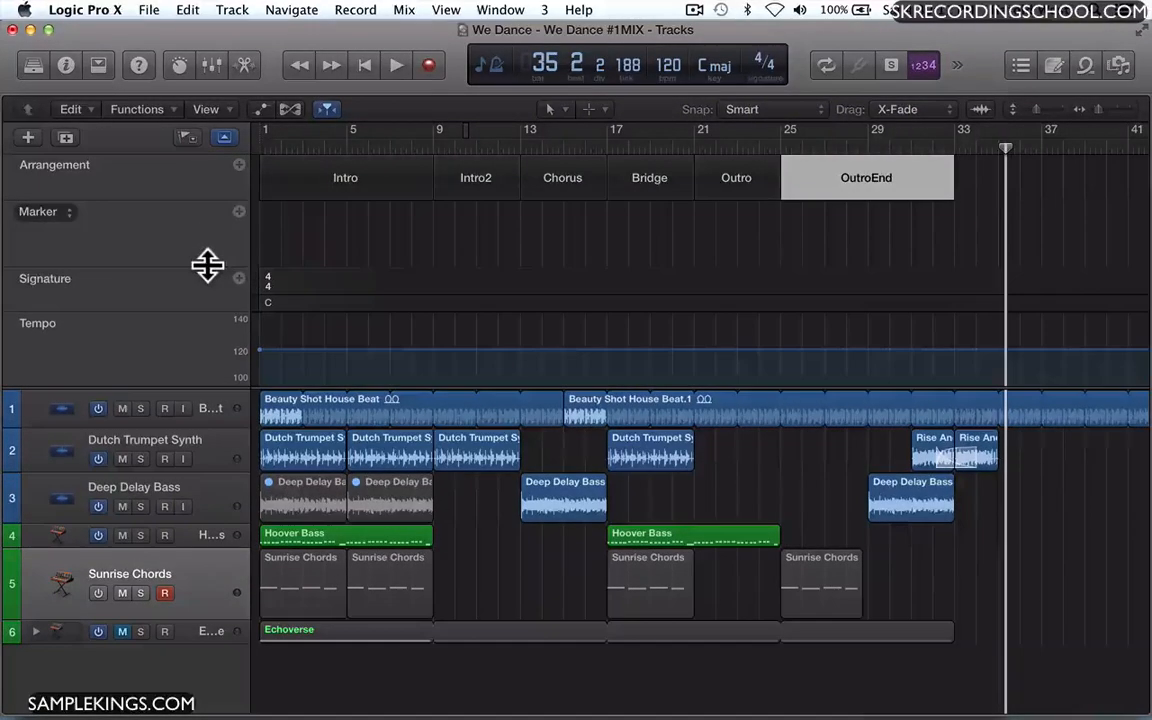
{"action": "left_click", "coordinate": [240, 214]}
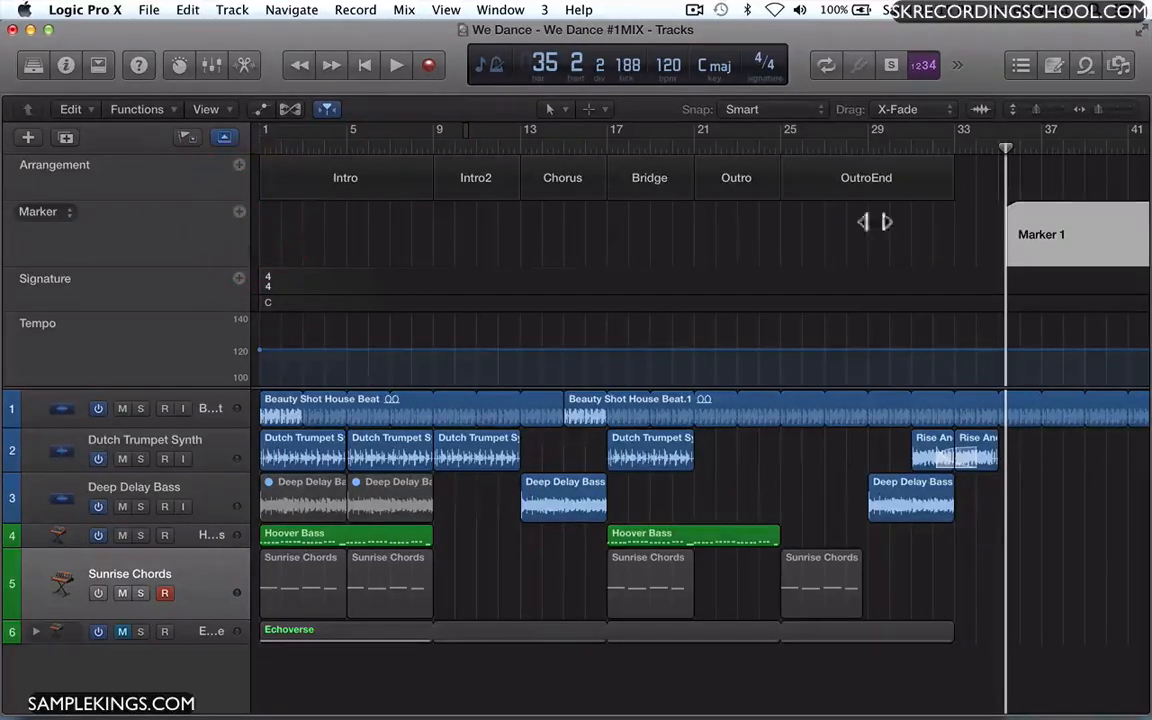
{"action": "key", "text": "super+z"}
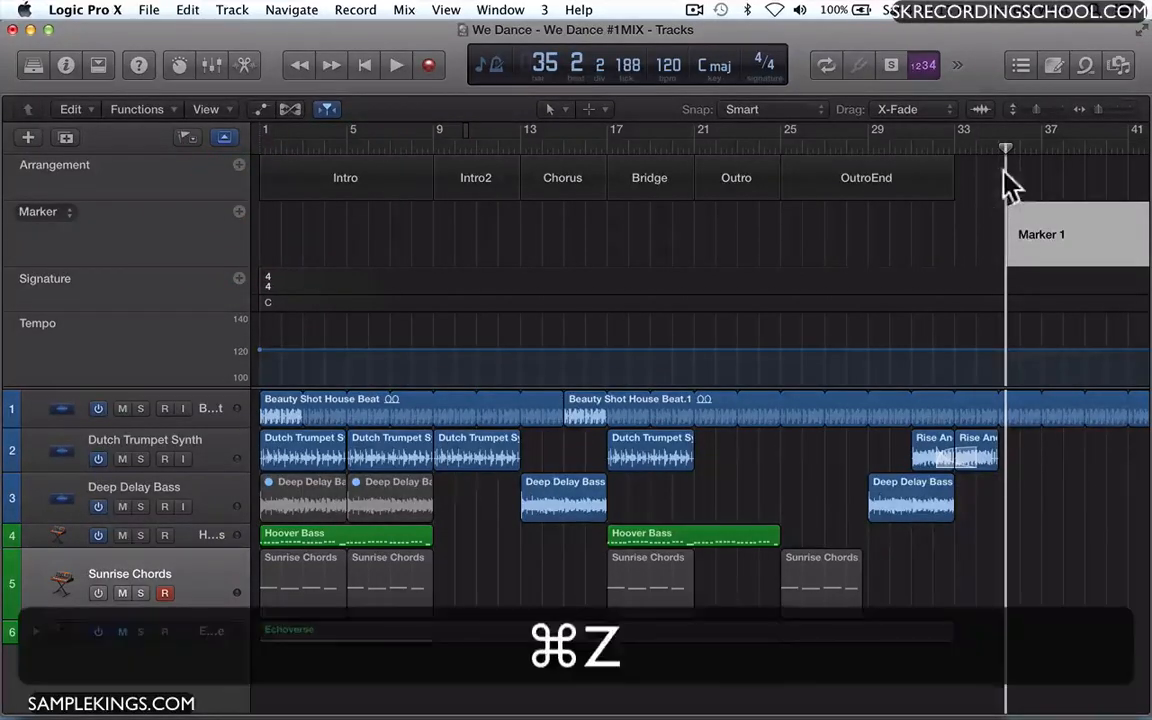
Return the playhead to bar 1, create a marker there and name it Intro.
{"action": "left_click_drag", "start_coordinate": [968, 155], "coordinate": [249, 149]}
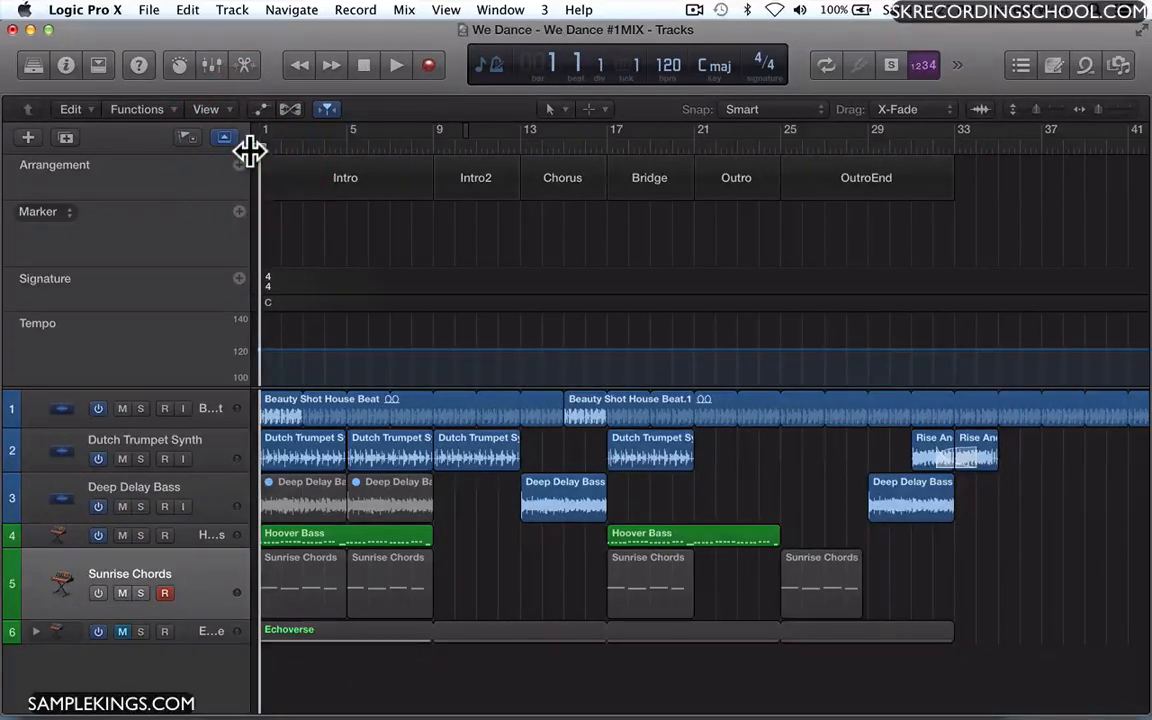
{"action": "left_click", "coordinate": [239, 212]}
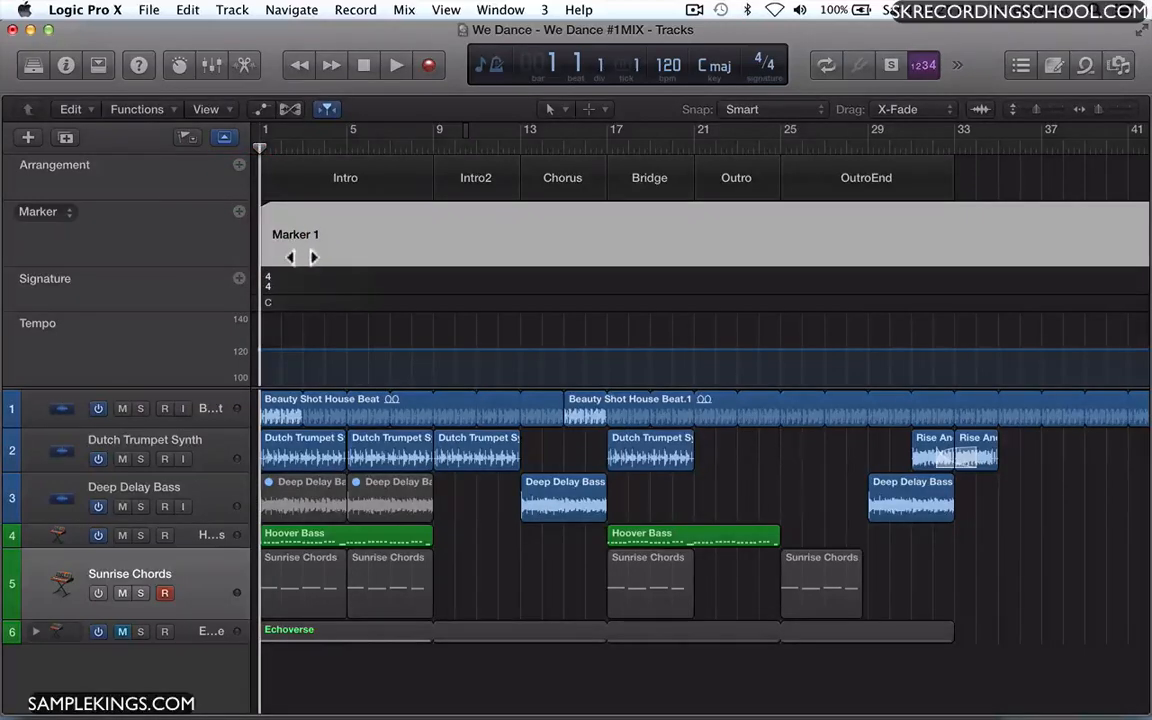
{"action": "double_click", "coordinate": [296, 236]}
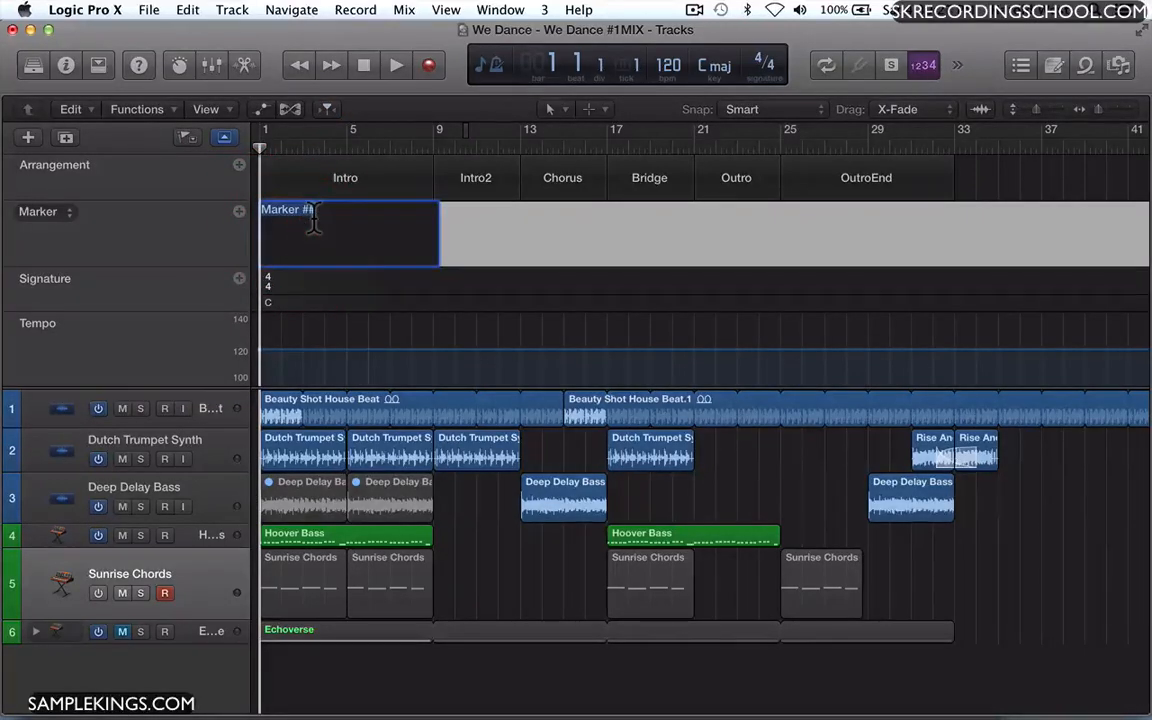
{"action": "type", "text": "Intro"}
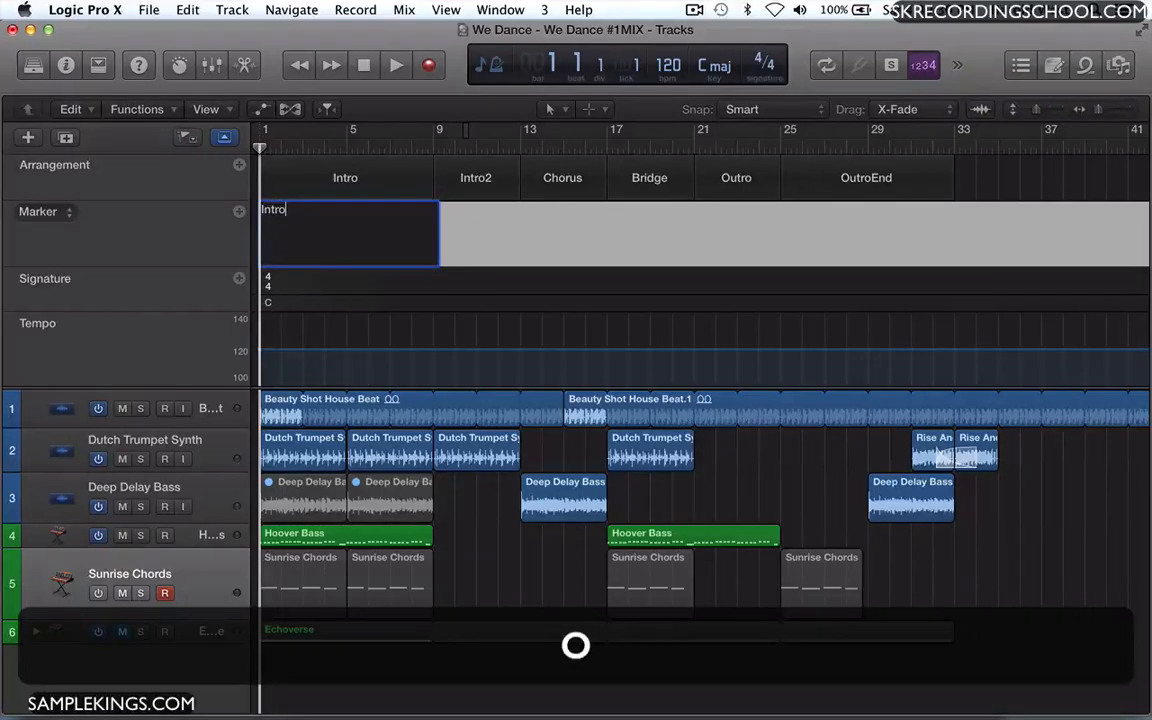
{"action": "key", "text": "Return"}
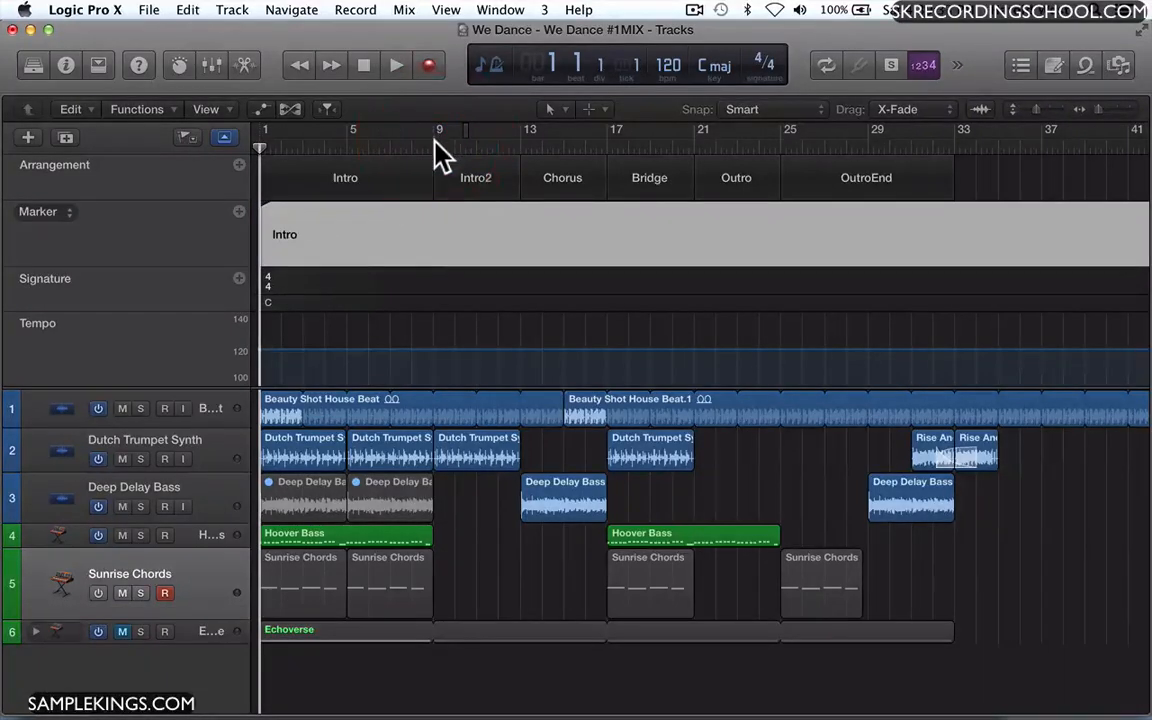
Create a marker at bar 9, where the Intro2 arrangement section starts, and name it Intro2.
{"action": "left_click", "coordinate": [440, 170]}
{"action": "left_click", "coordinate": [437, 147]}
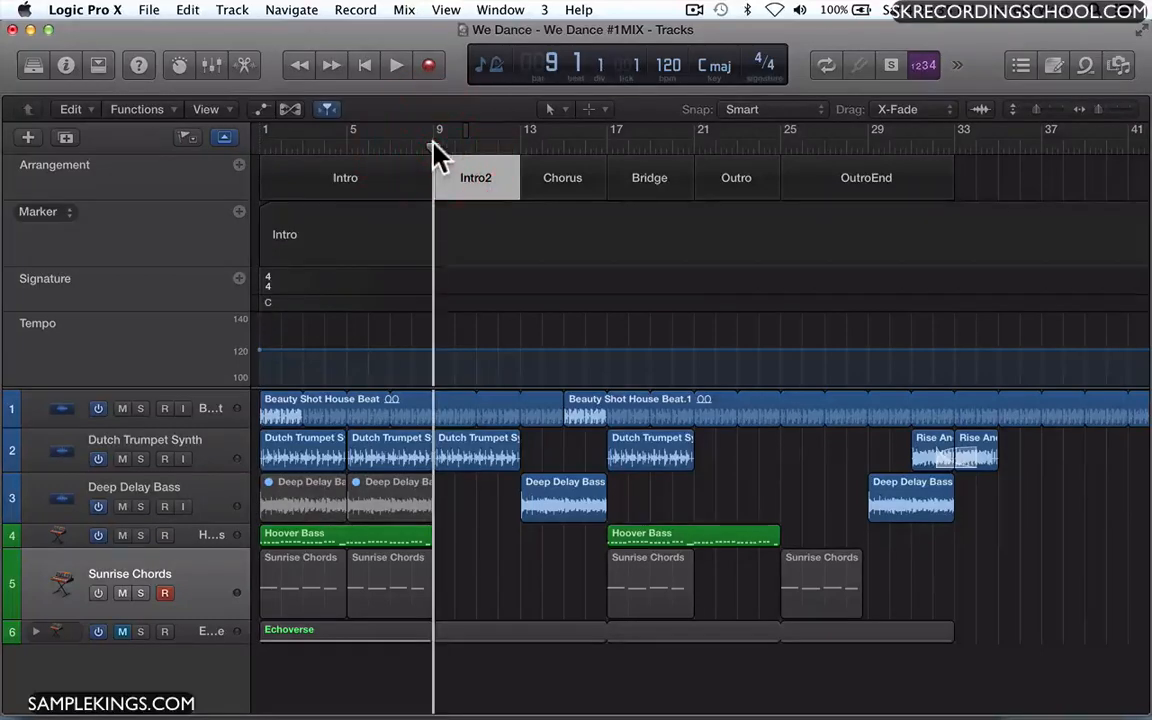
{"action": "left_click", "coordinate": [239, 217]}
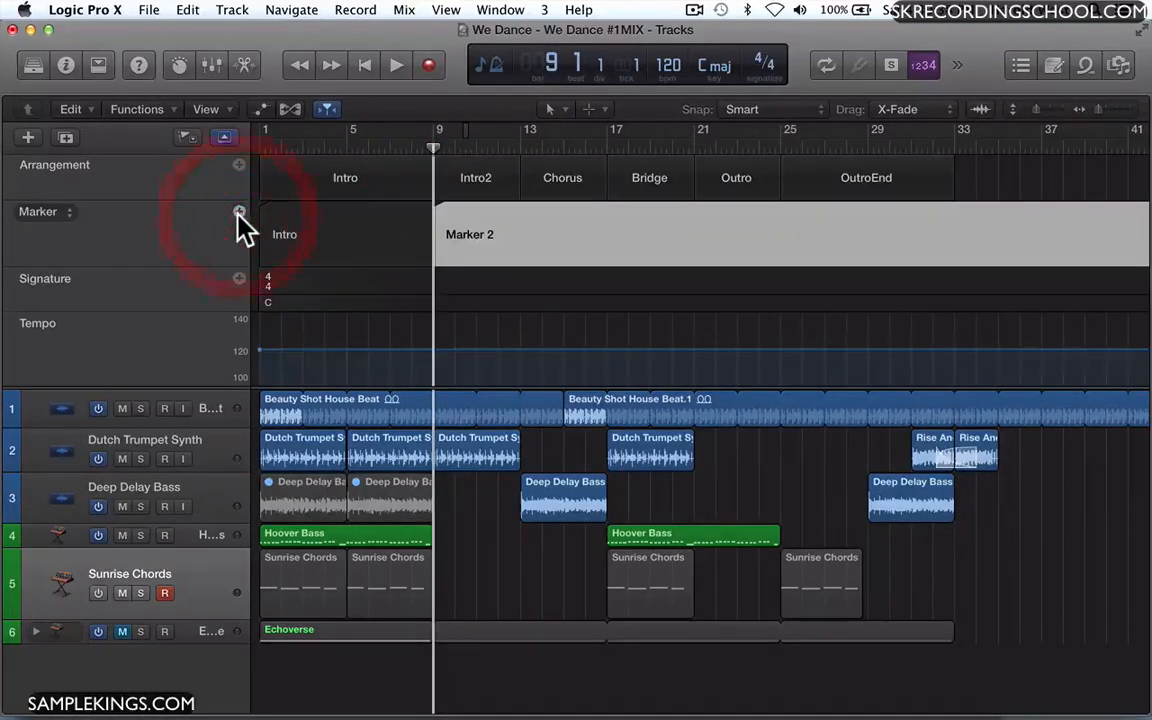
{"action": "double_click", "coordinate": [493, 241]}
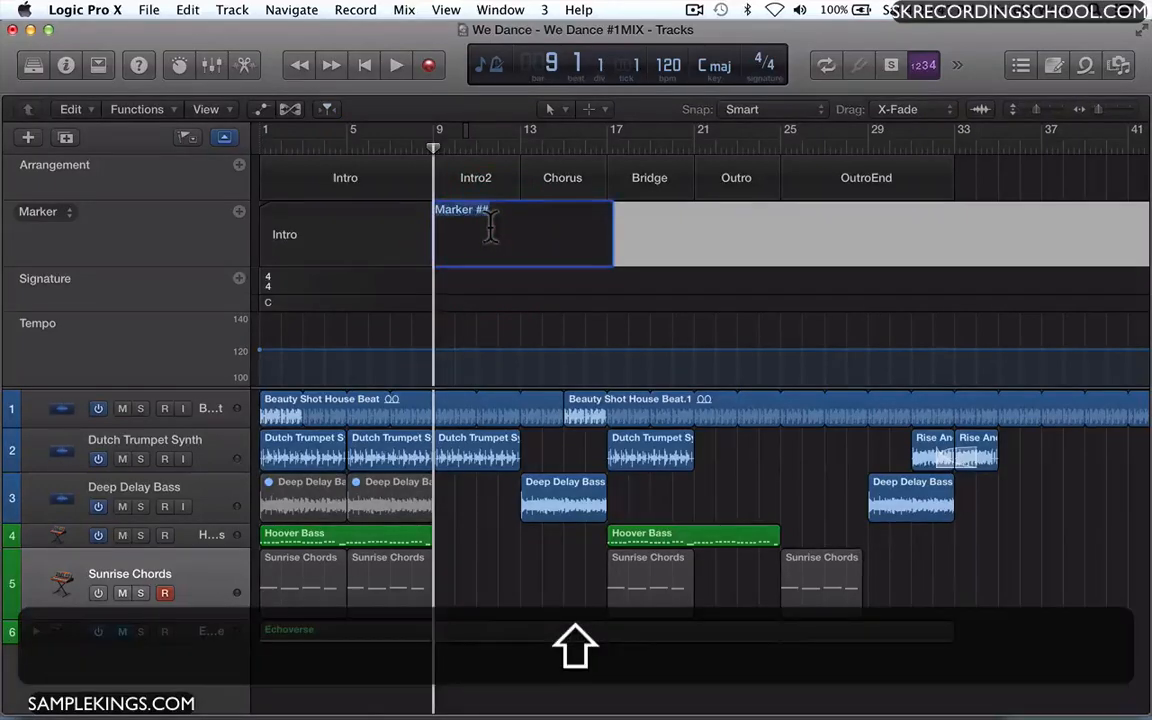
{"action": "type", "text": "Intro"}
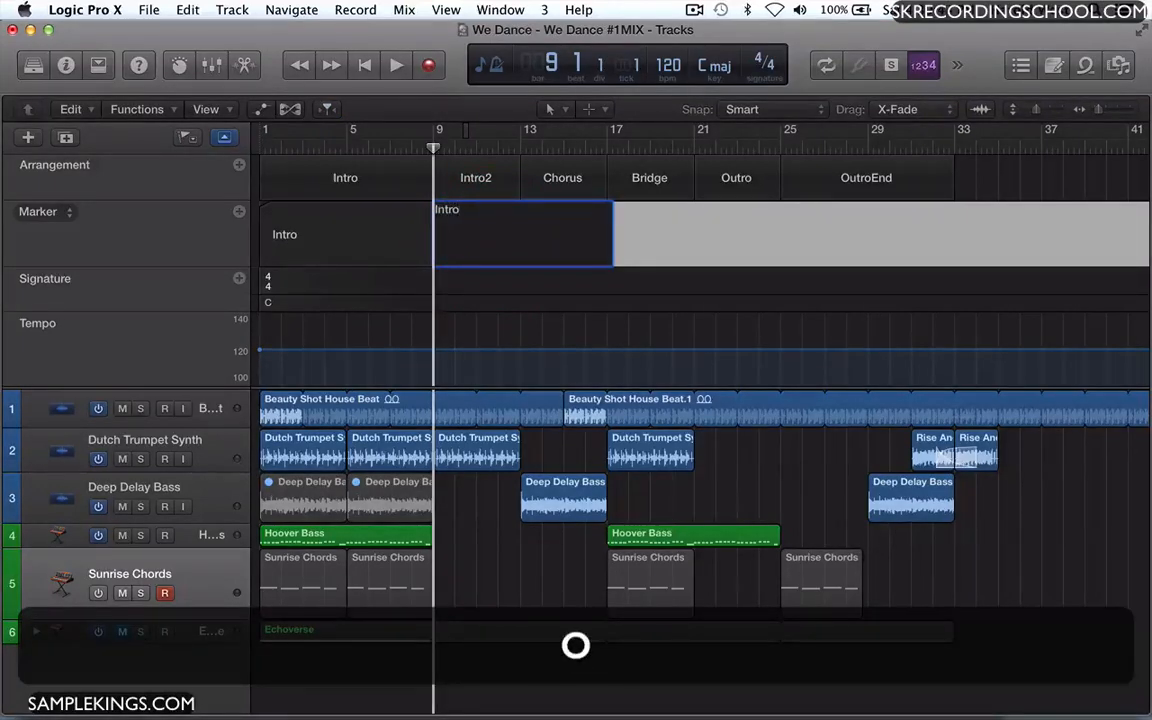
{"action": "type", "text": "2"}
{"action": "key", "text": "Return"}
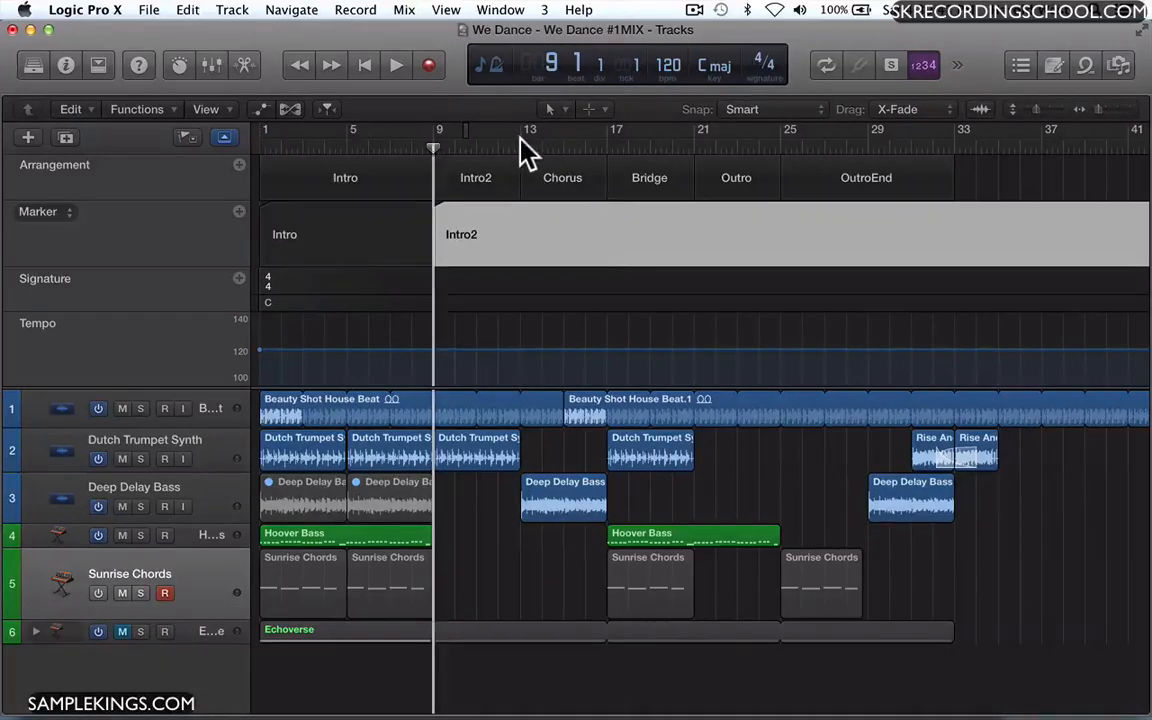
Create a marker at bar 13, where the Chorus arrangement section starts, and name it Chorus.
{"action": "left_click", "coordinate": [527, 148]}
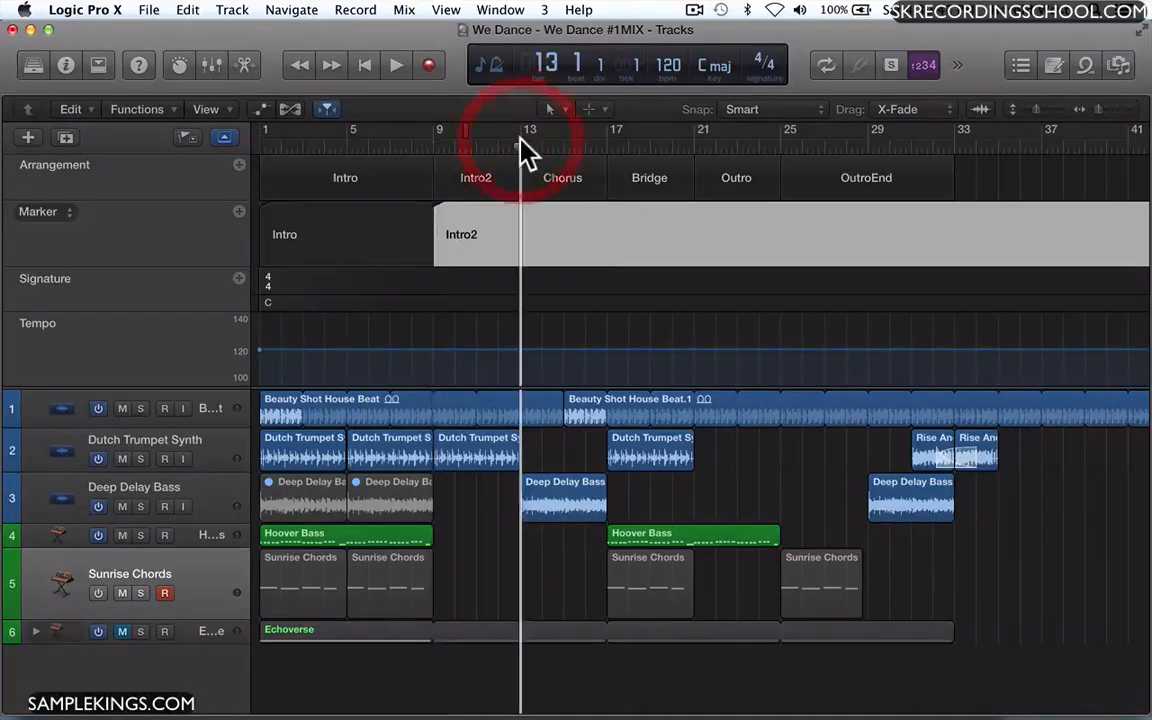
{"action": "left_click", "coordinate": [239, 212]}
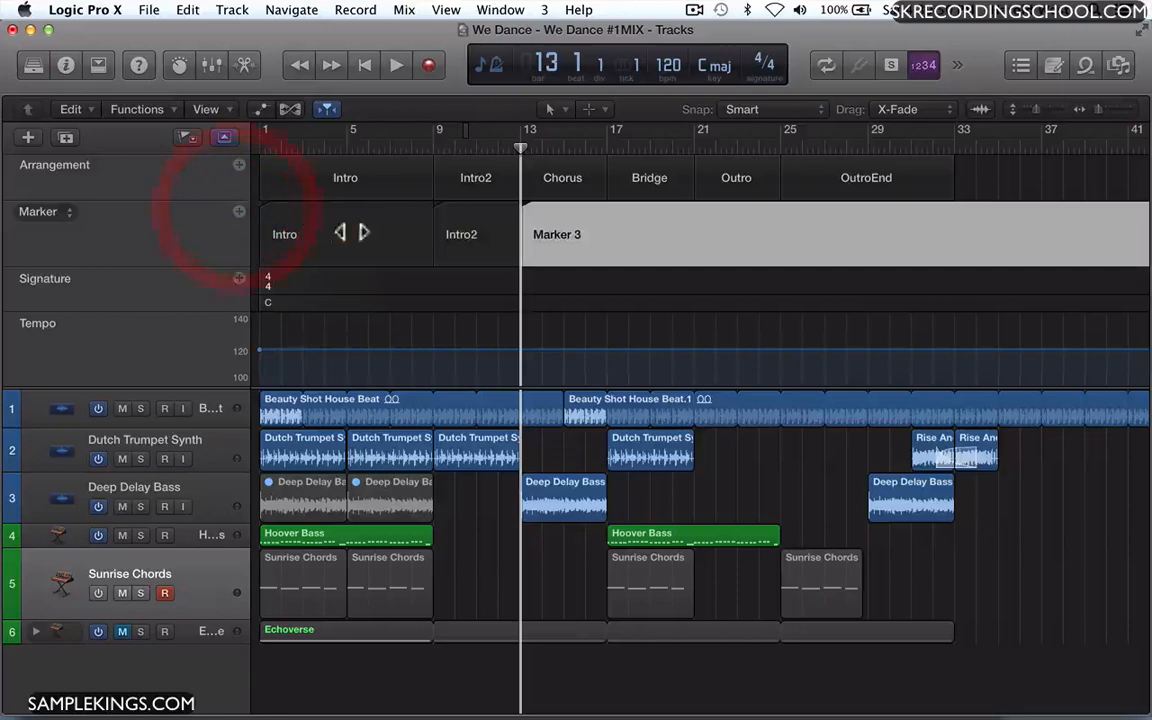
{"action": "double_click", "coordinate": [557, 234]}
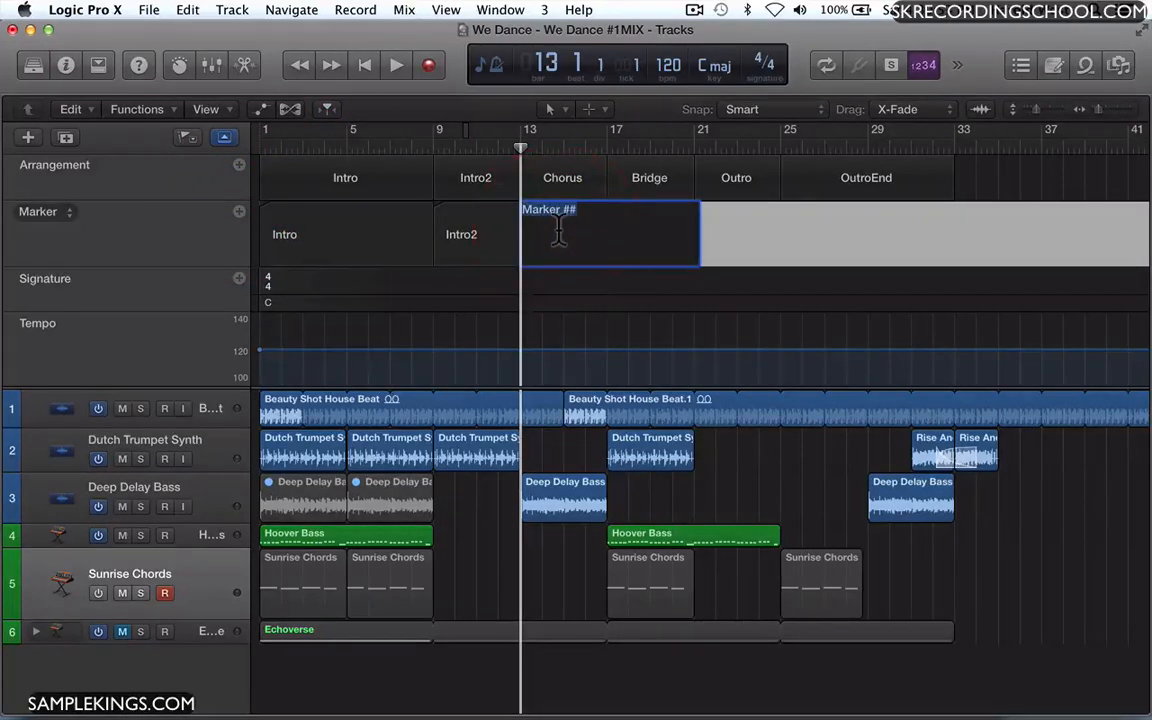
{"action": "type", "text": "Cho"}
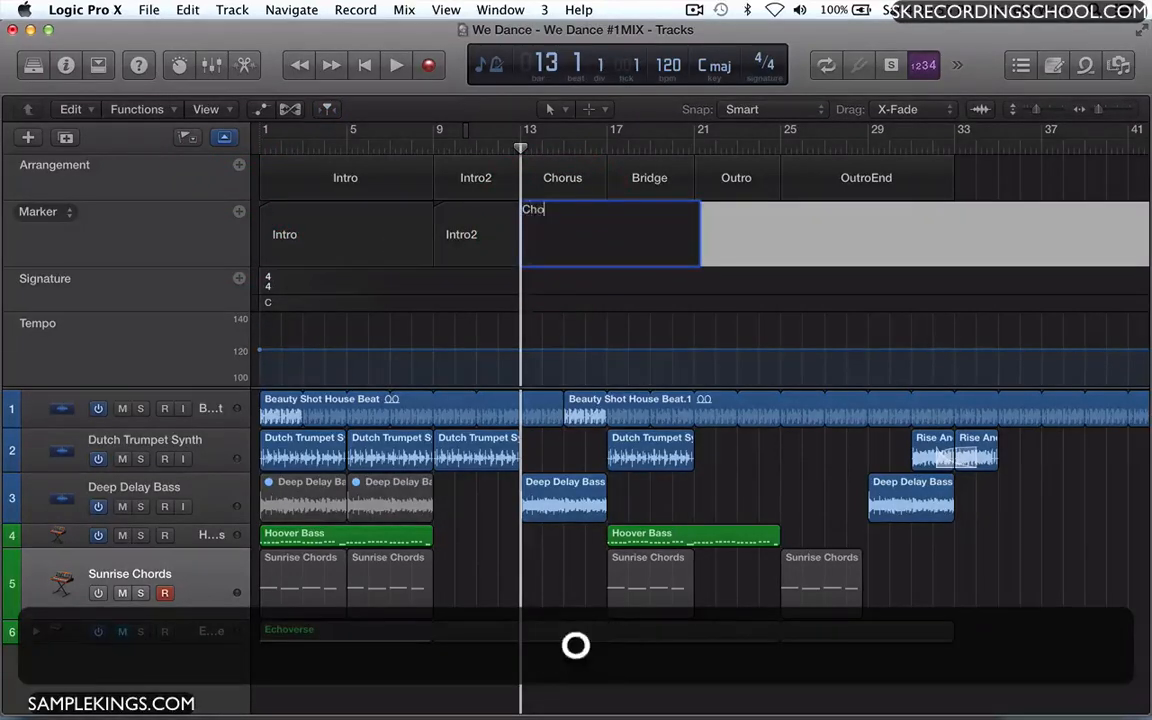
{"action": "type", "text": "rus"}
{"action": "key", "text": "Return"}
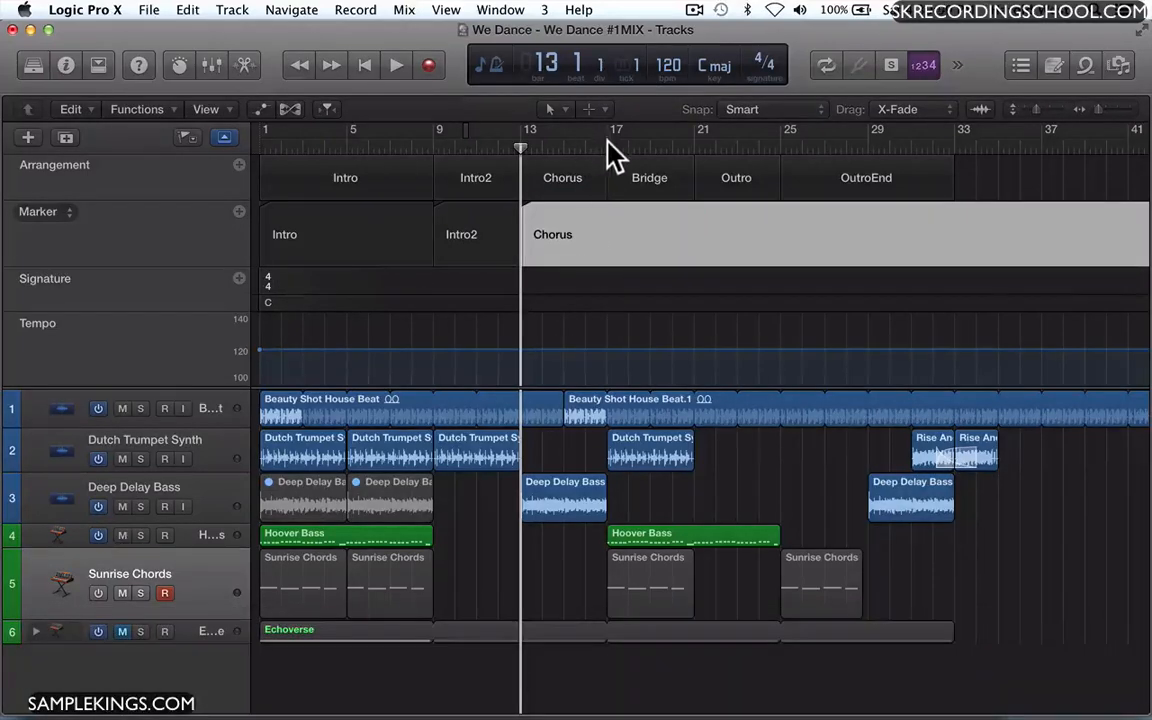
Create a marker at bar 17, where the Bridge arrangement section starts, and name it Bridge.
{"action": "left_click", "coordinate": [610, 145]}
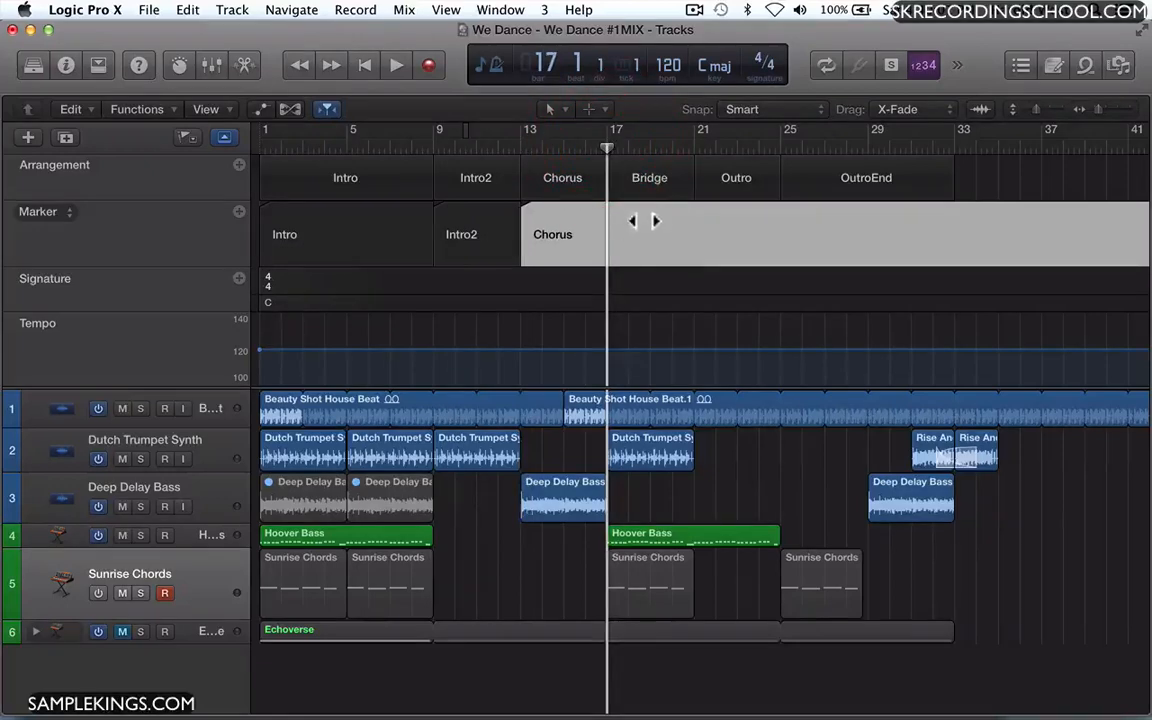
{"action": "left_click", "coordinate": [240, 211]}
{"action": "left_click", "coordinate": [648, 238]}
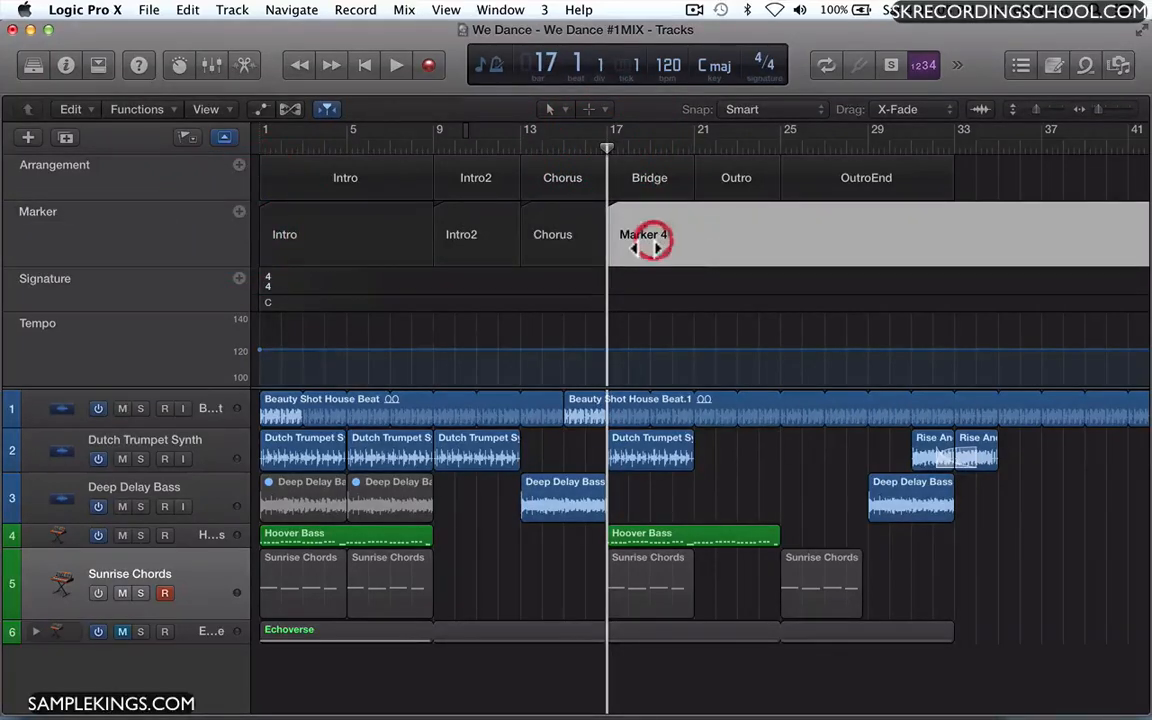
{"action": "double_click", "coordinate": [650, 240]}
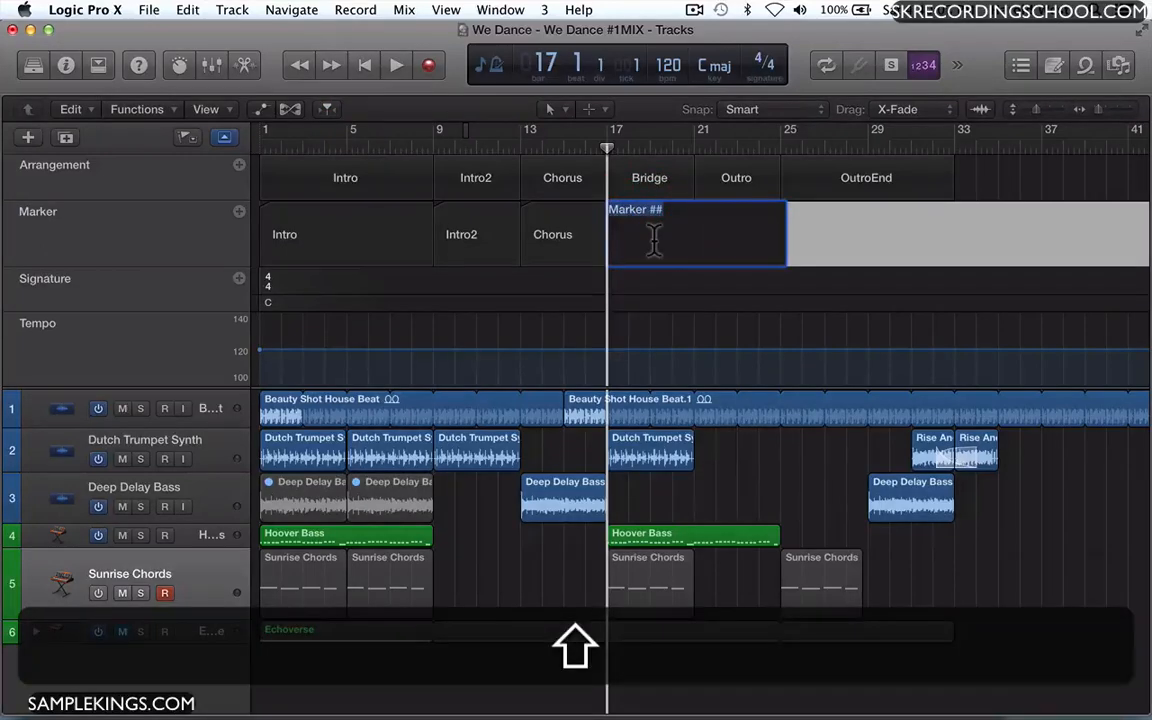
{"action": "type", "text": "Bridge"}
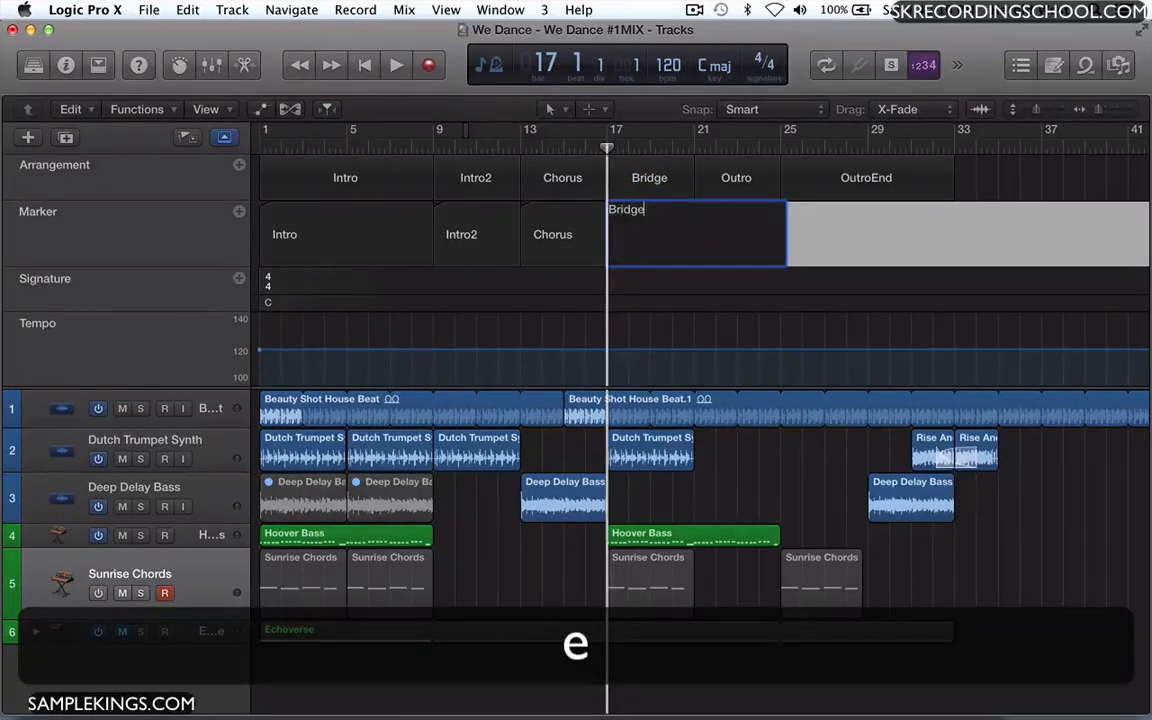
{"action": "key", "text": "Return"}
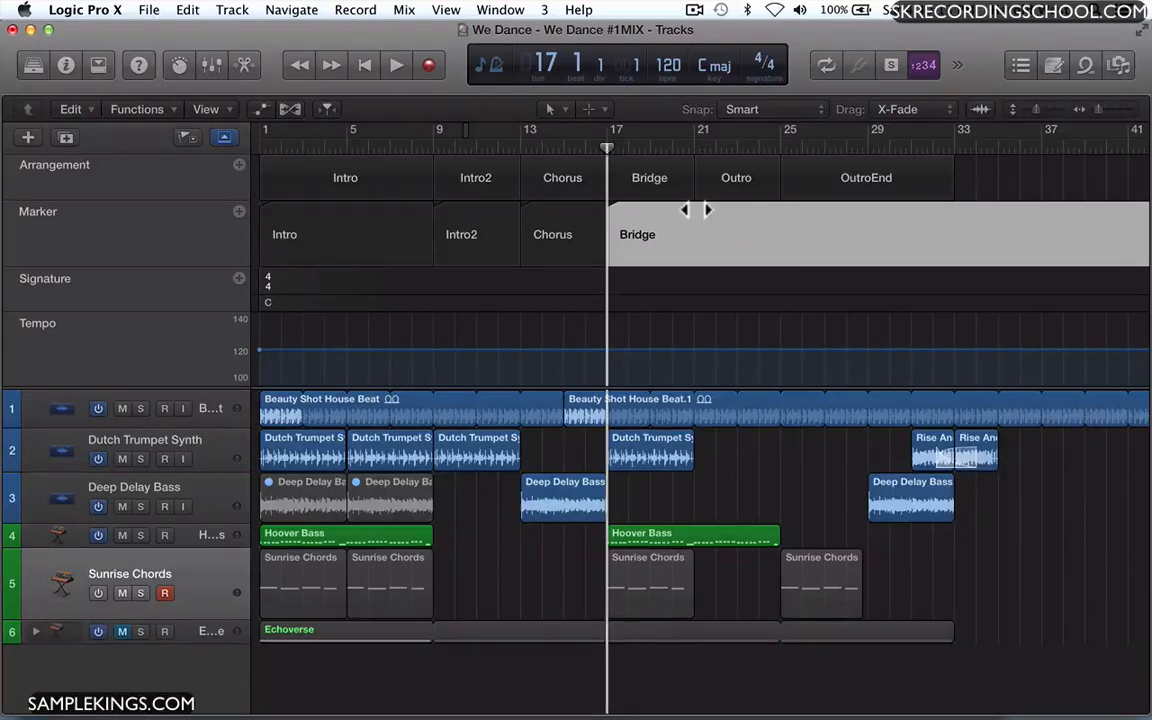
Open the project's marker list to view the song's markers with their positions and names.
{"action": "left_click", "coordinate": [1025, 65]}
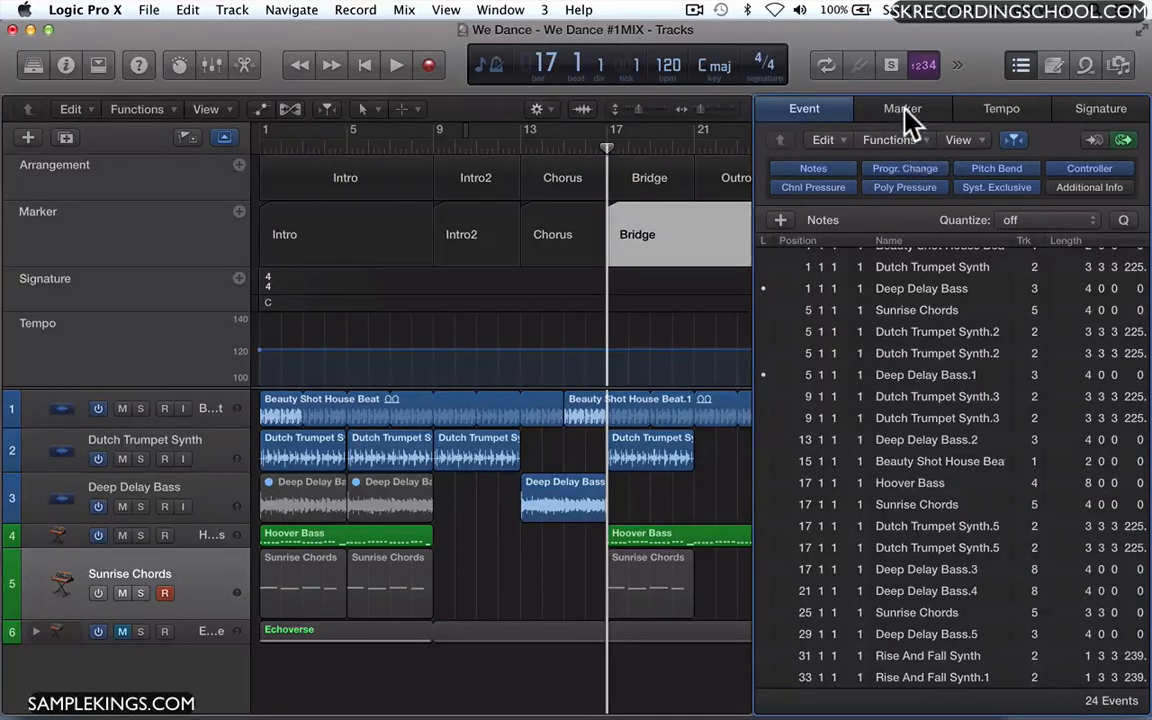
{"action": "left_click", "coordinate": [903, 110]}
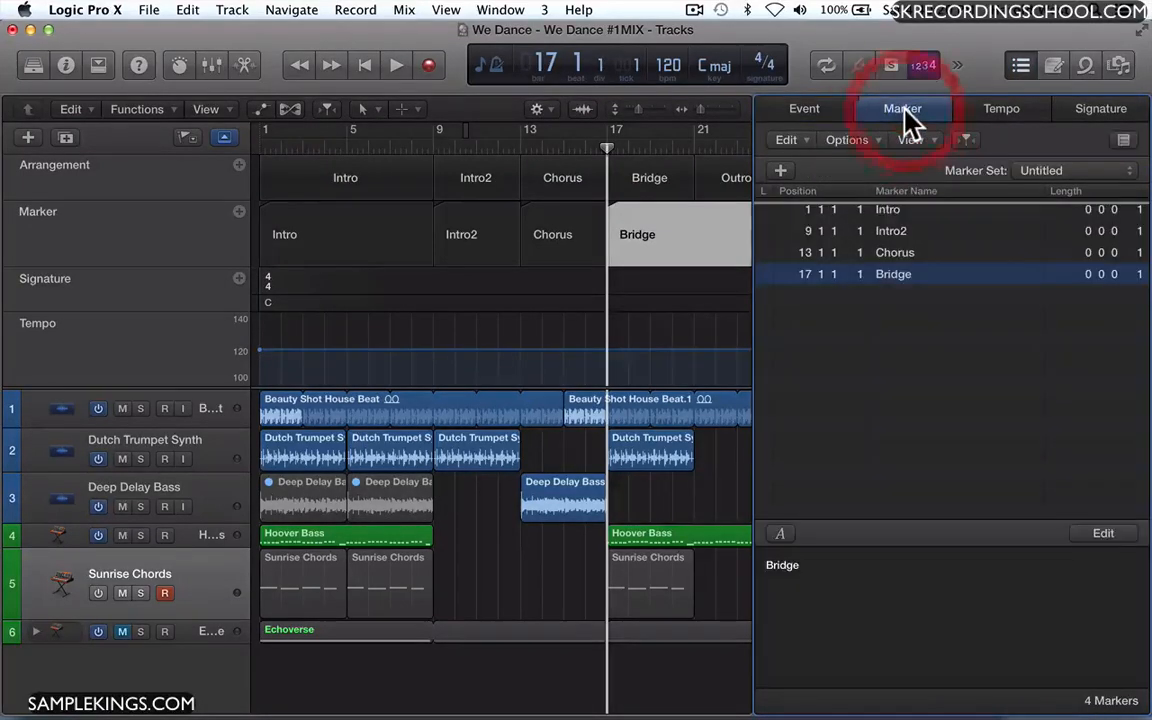
Look through the Intro2, Chorus and Bridge markers by selecting each one in the marker list.
{"action": "left_click", "coordinate": [882, 231]}
{"action": "left_click", "coordinate": [882, 252]}
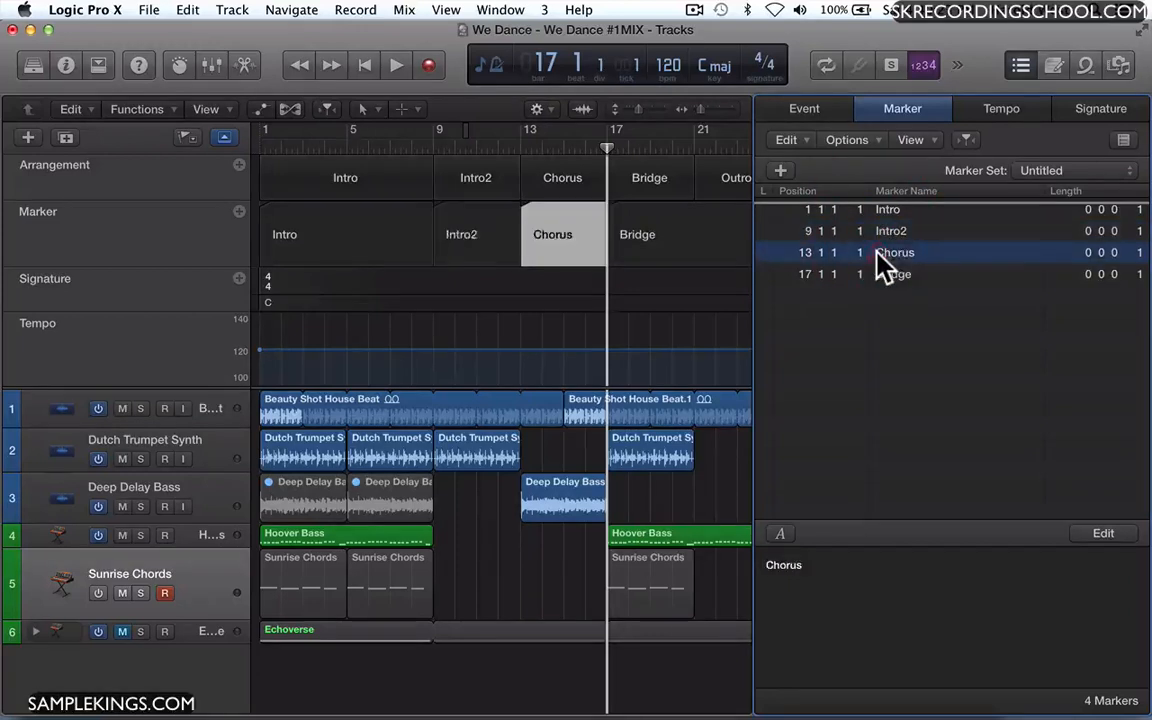
{"action": "left_click", "coordinate": [882, 275]}
{"action": "left_click", "coordinate": [867, 213]}
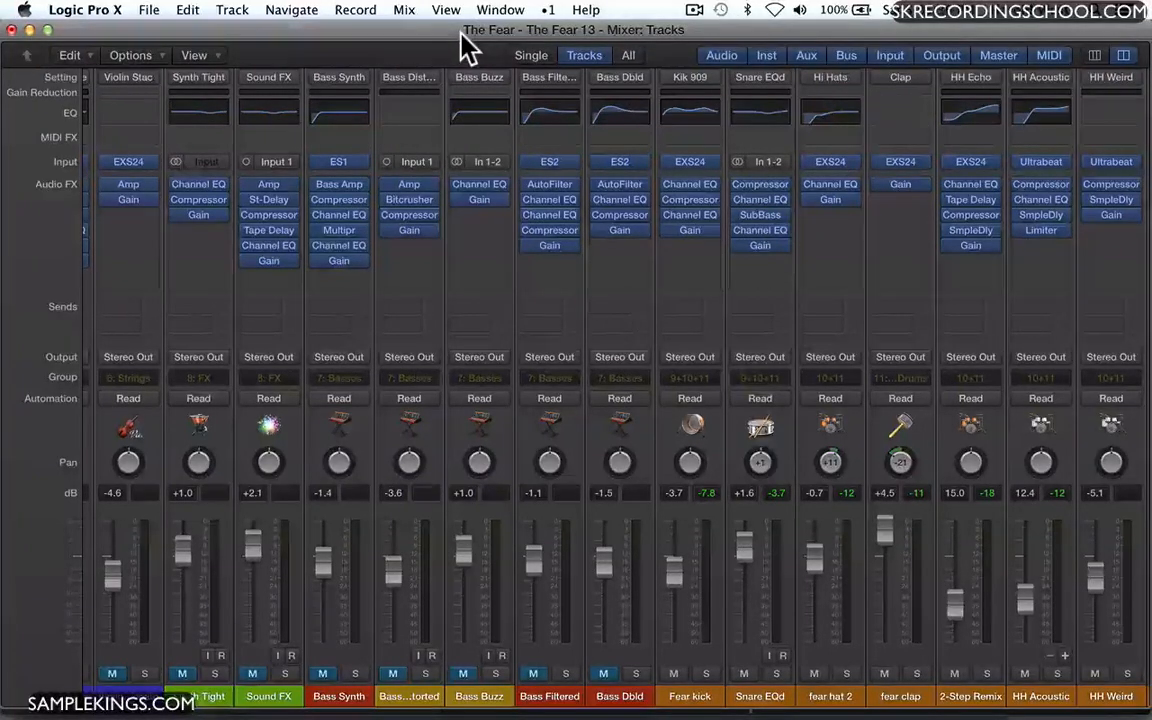
Check the song sections in the Tracks window of The Fear, and bring the project's drum channels into view in the mixer.
{"action": "key", "text": "super+grave"}
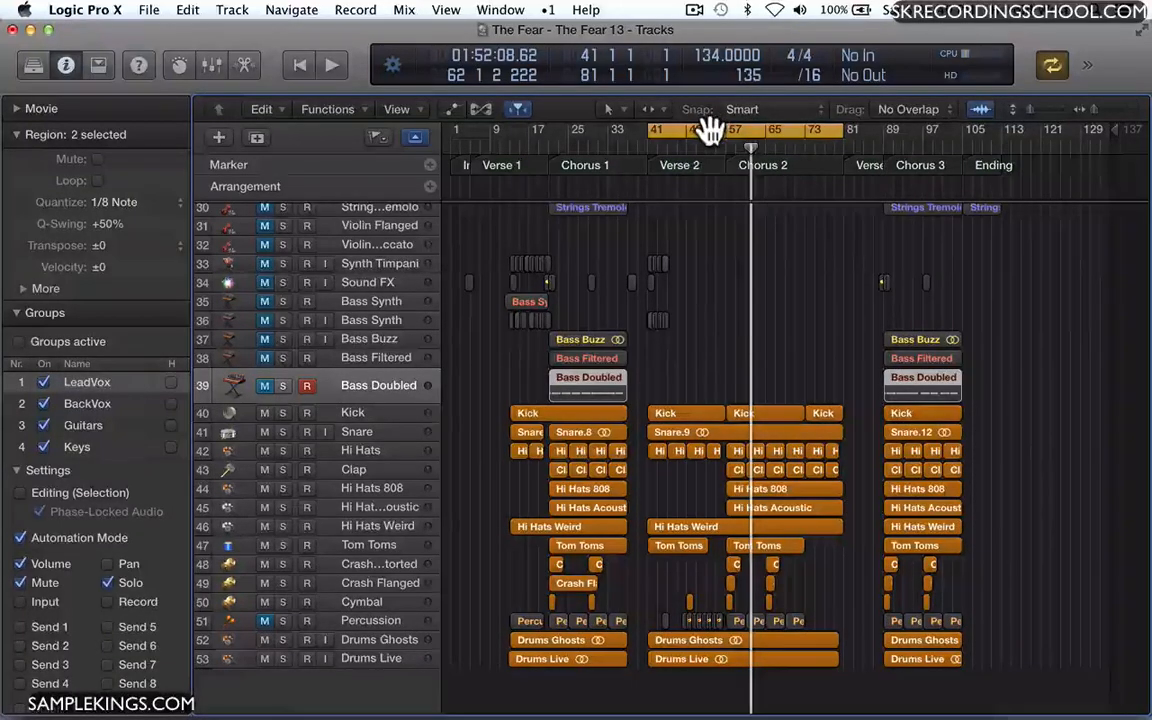
{"action": "left_click_drag", "start_coordinate": [708, 130], "coordinate": [708, 130]}
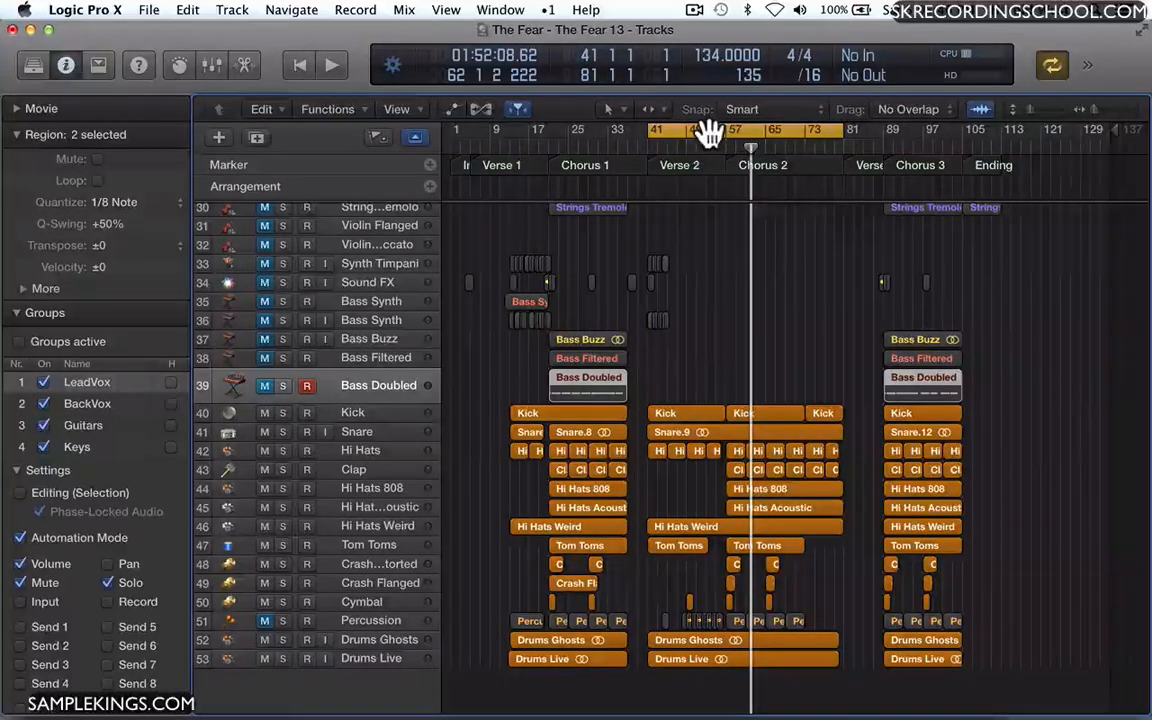
{"action": "key", "text": "super+grave"}
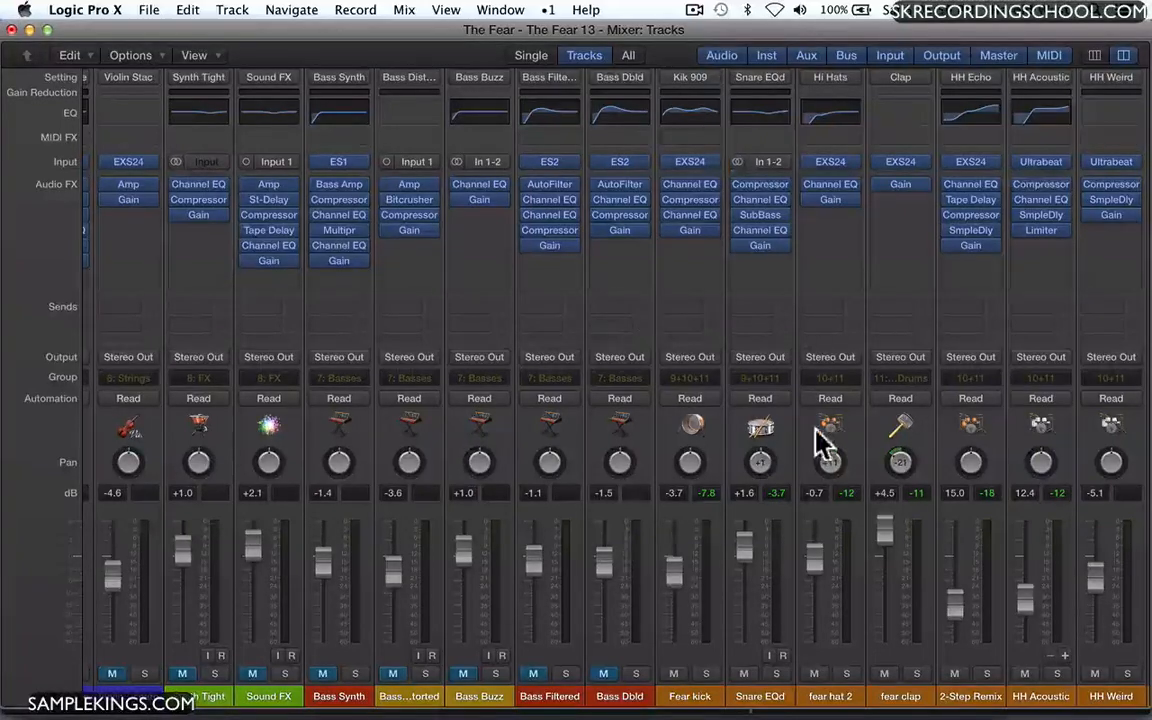
{"action": "scroll", "coordinate": [686, 596], "scroll_direction": "right", "scroll_amount": 5}
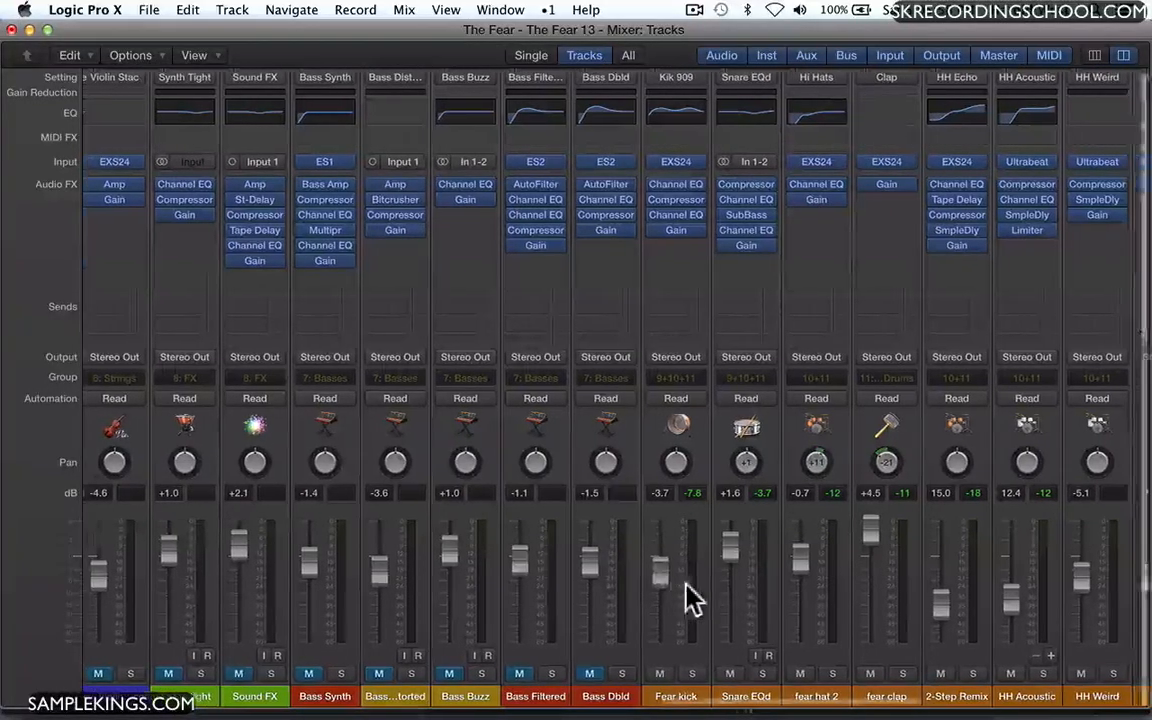
{"action": "scroll", "coordinate": [686, 598], "scroll_direction": "right", "scroll_amount": 4}
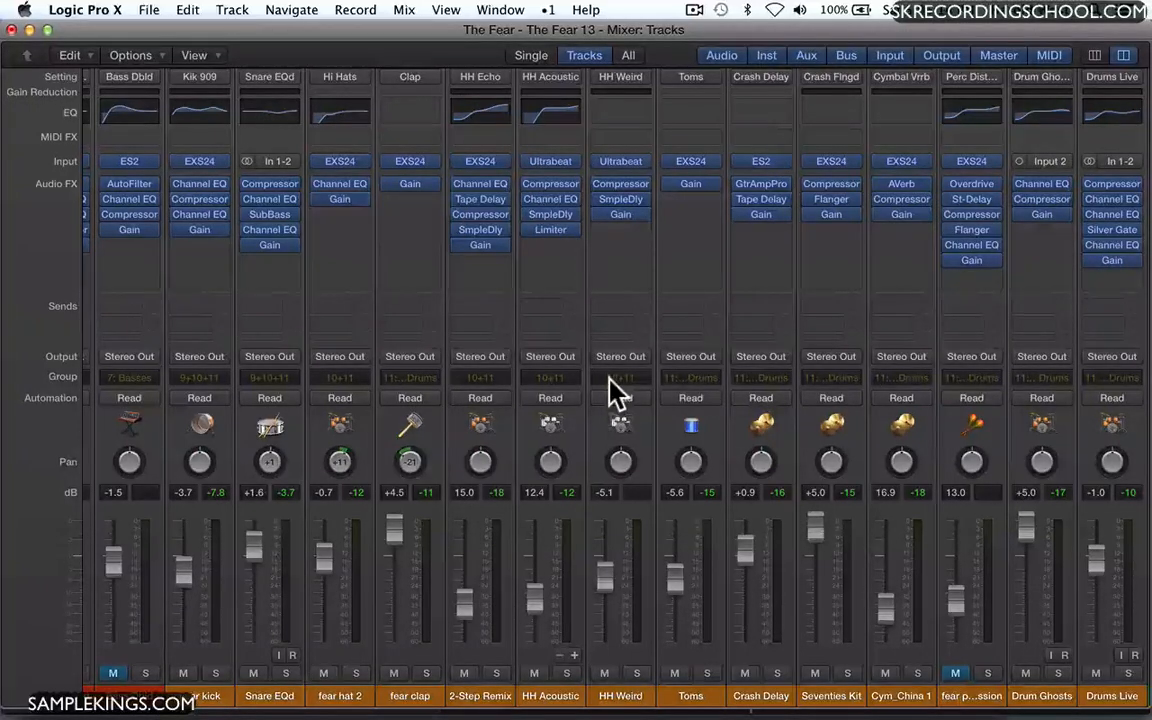
Play the song with the fear hat 2 channel soloed and lower its volume to about -1.8 dB.
{"action": "key", "text": "space"}
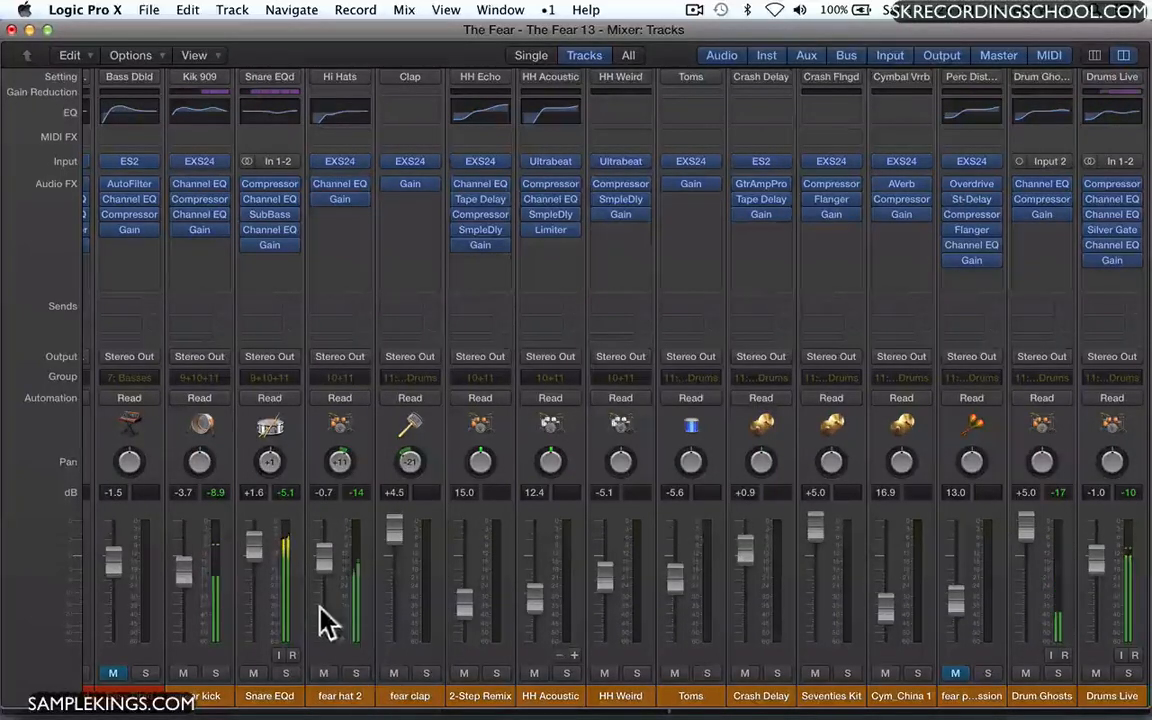
{"action": "left_click", "coordinate": [356, 673]}
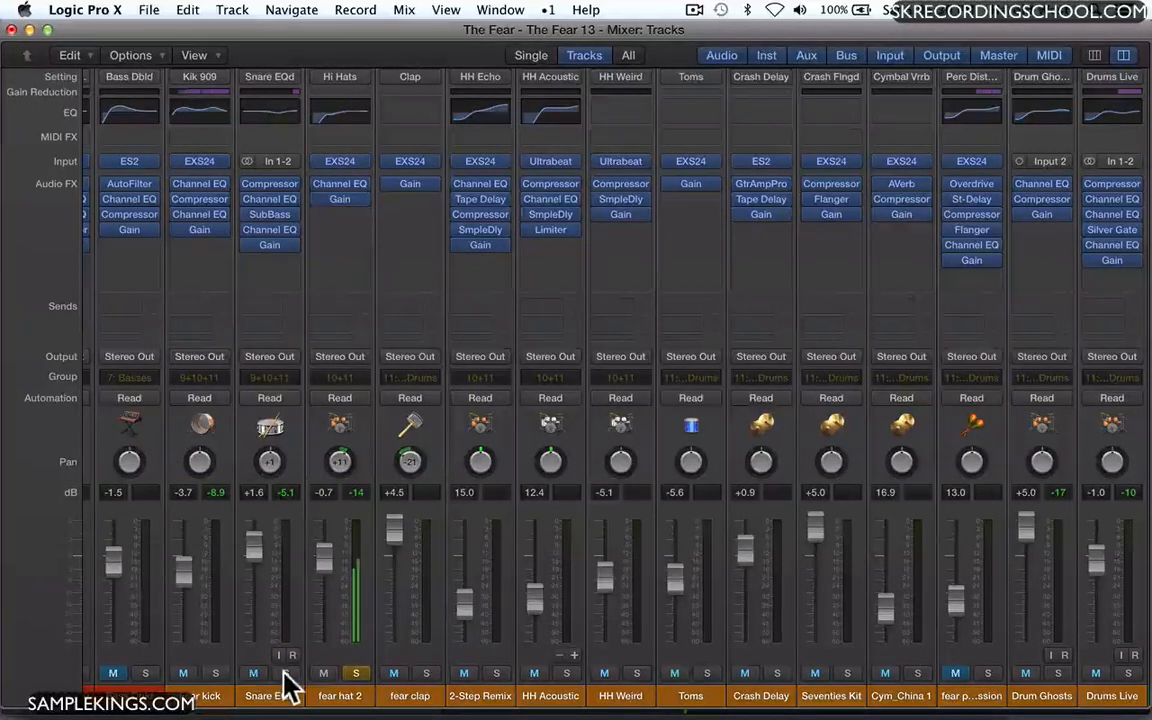
{"action": "mouse_move", "coordinate": [325, 557]}
{"action": "left_mouse_down"}
{"action": "mouse_move", "coordinate": [323, 530]}
{"action": "mouse_move", "coordinate": [323, 563]}
{"action": "left_mouse_up"}
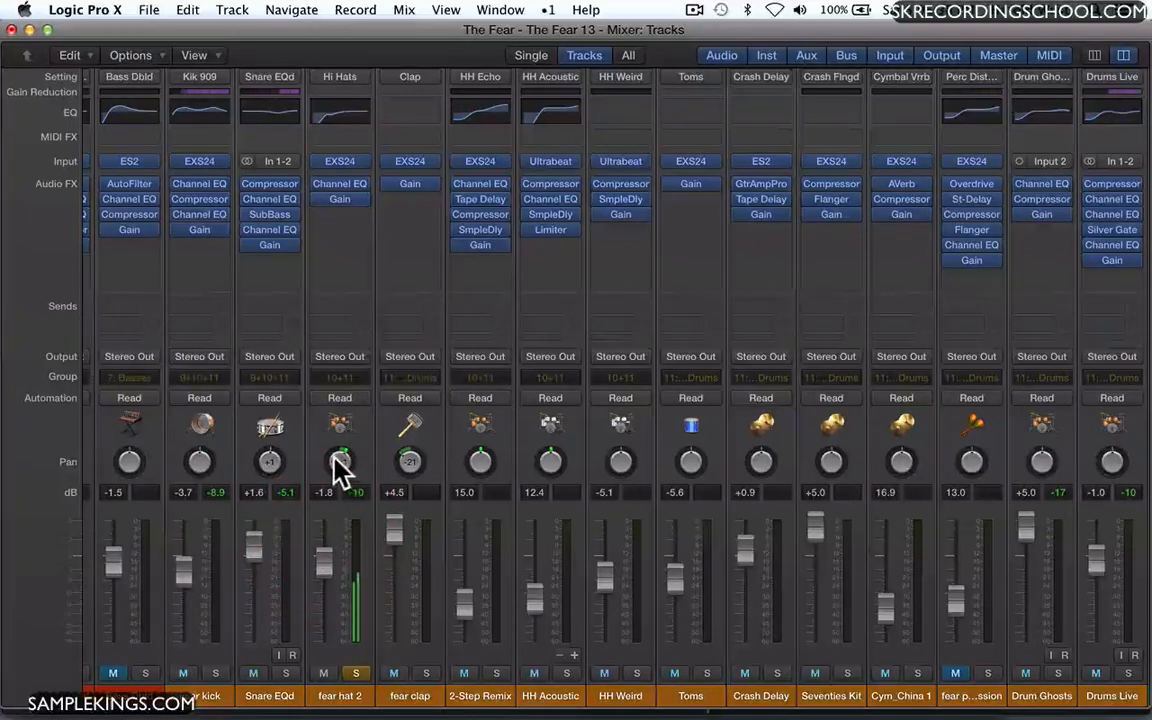
Sweep the fear hat 2 pan to both sides, settle it at -2, and set the channel's volume to about -2.4 dB.
{"action": "left_click_drag", "start_coordinate": [340, 465], "coordinate": [344, 495]}
{"action": "left_click_drag", "start_coordinate": [372, 537], "coordinate": [398, 598]}
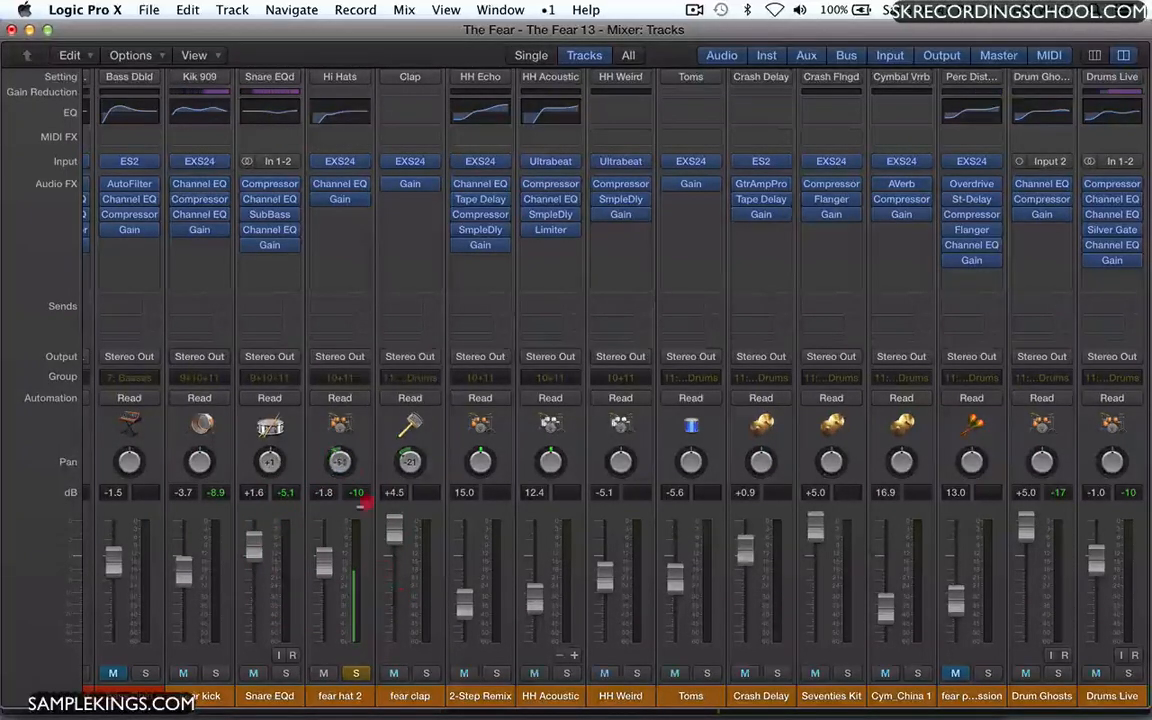
{"action": "left_click_drag", "start_coordinate": [360, 505], "coordinate": [337, 382]}
{"action": "left_click_drag", "start_coordinate": [324, 281], "coordinate": [327, 275]}
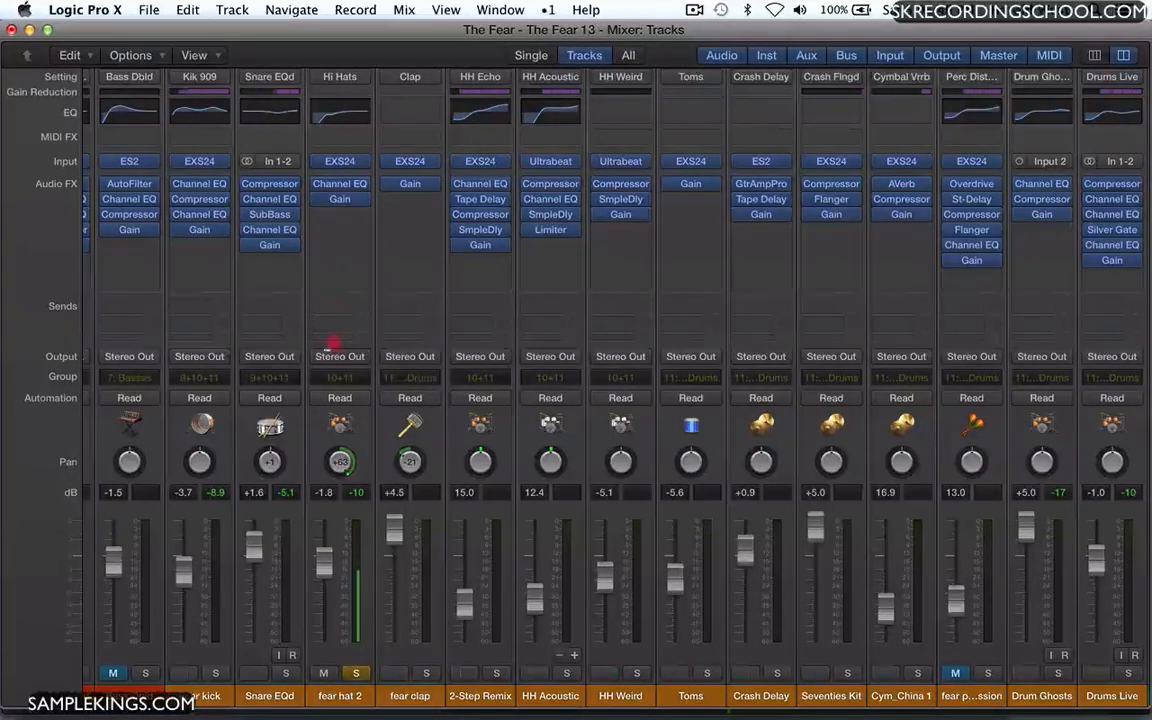
{"action": "left_click_drag", "start_coordinate": [340, 461], "coordinate": [347, 489]}
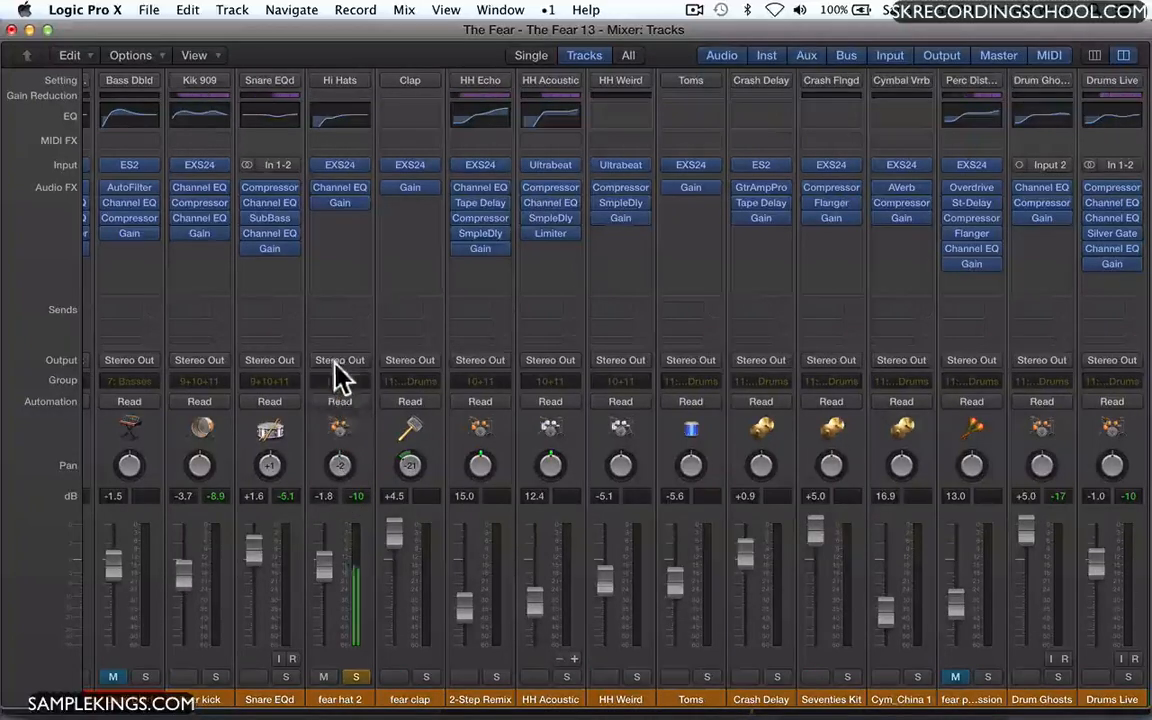
{"action": "left_click", "coordinate": [341, 465], "text": "alt"}
{"action": "left_click_drag", "start_coordinate": [345, 478], "coordinate": [342, 476]}
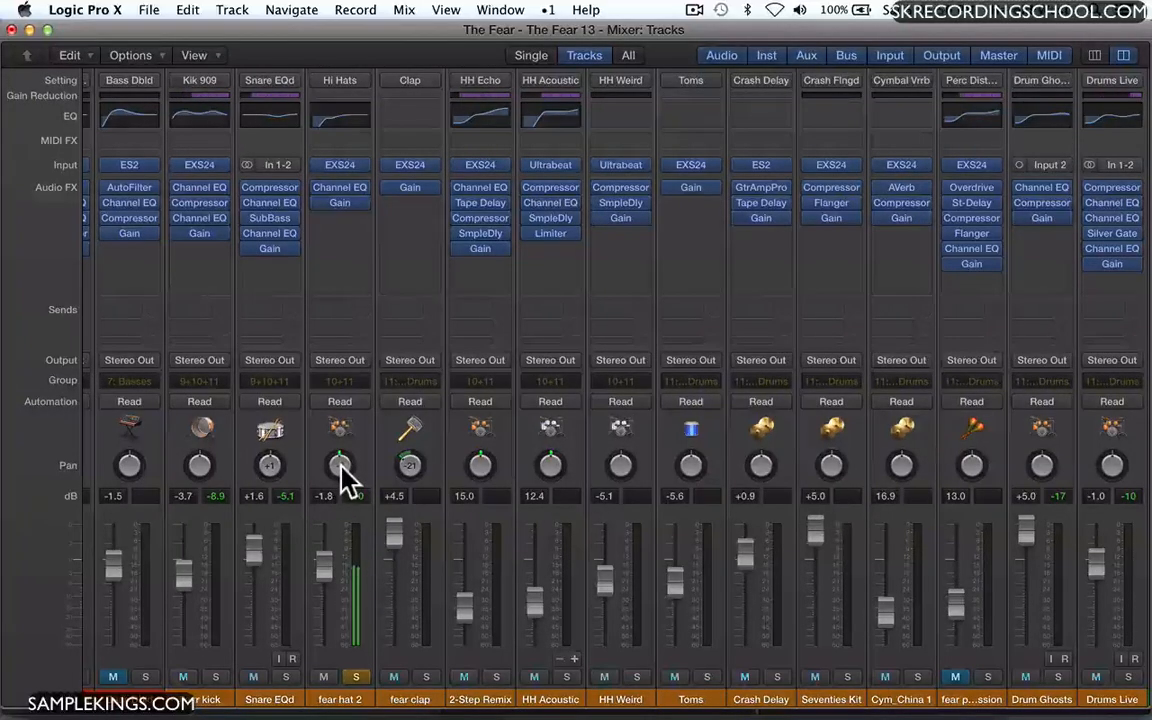
{"action": "left_click", "coordinate": [325, 567]}
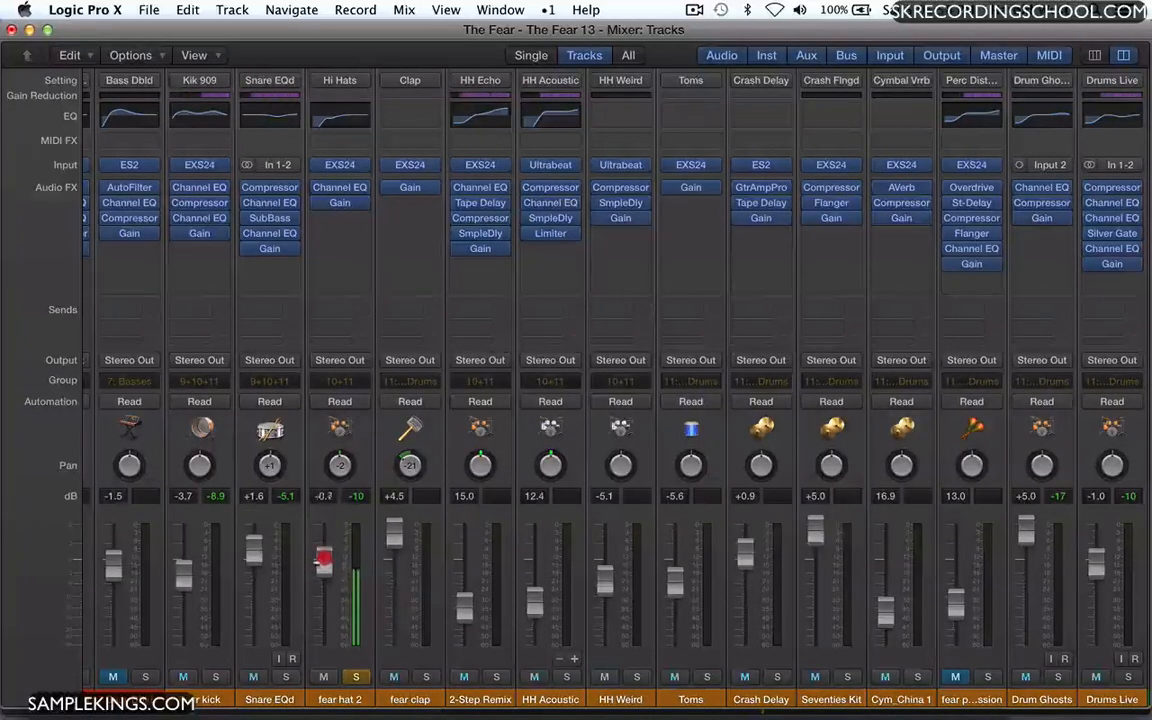
{"action": "left_click_drag", "start_coordinate": [323, 560], "coordinate": [325, 573]}
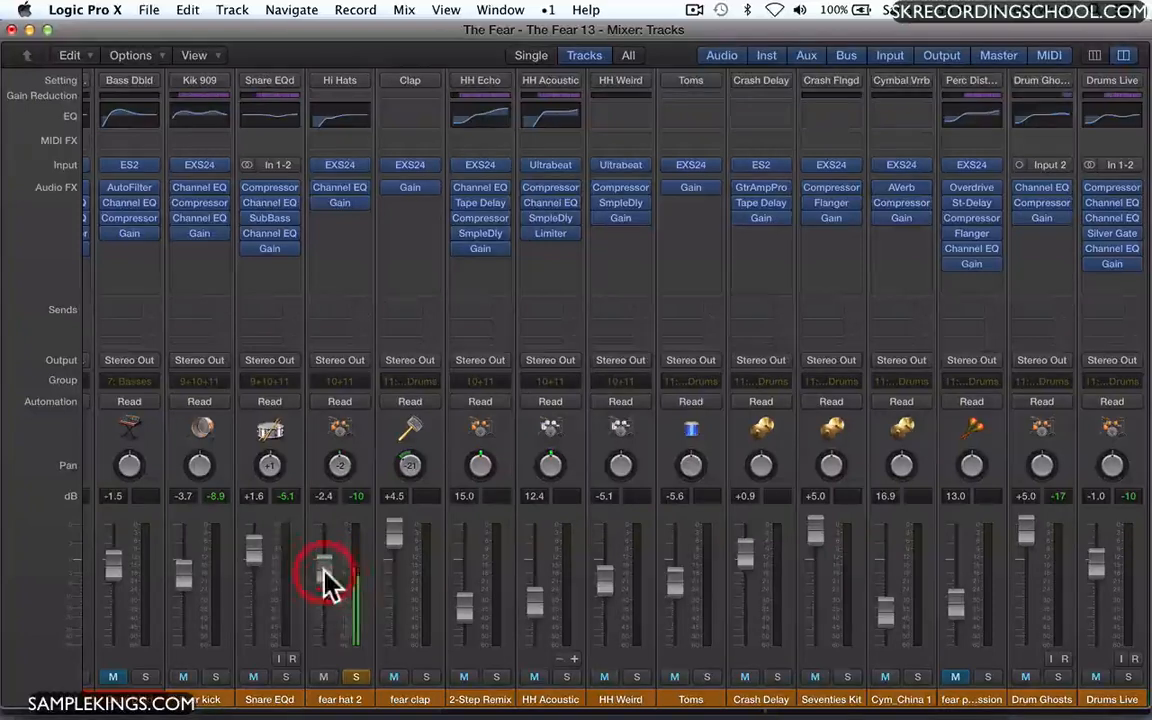
Solo the Snare EQd and kick channels along with the hi-hat, and lower the snare's volume to about +0.4 dB.
{"action": "left_click", "coordinate": [286, 677]}
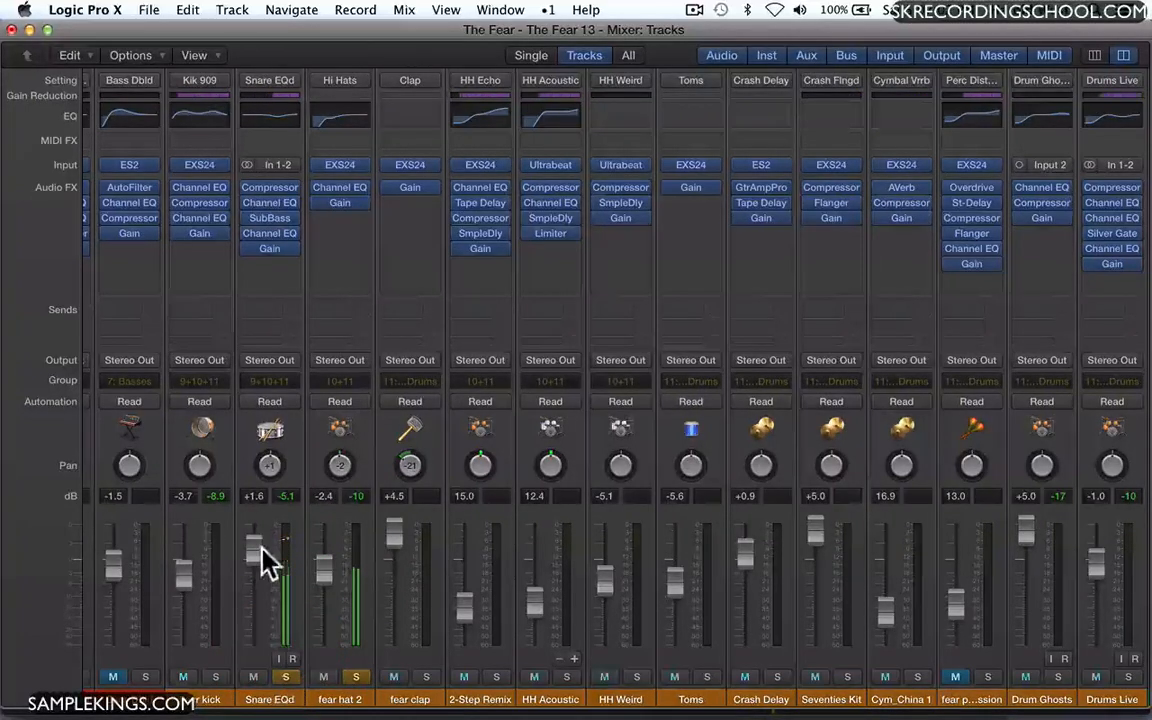
{"action": "left_click_drag", "start_coordinate": [258, 553], "coordinate": [260, 568]}
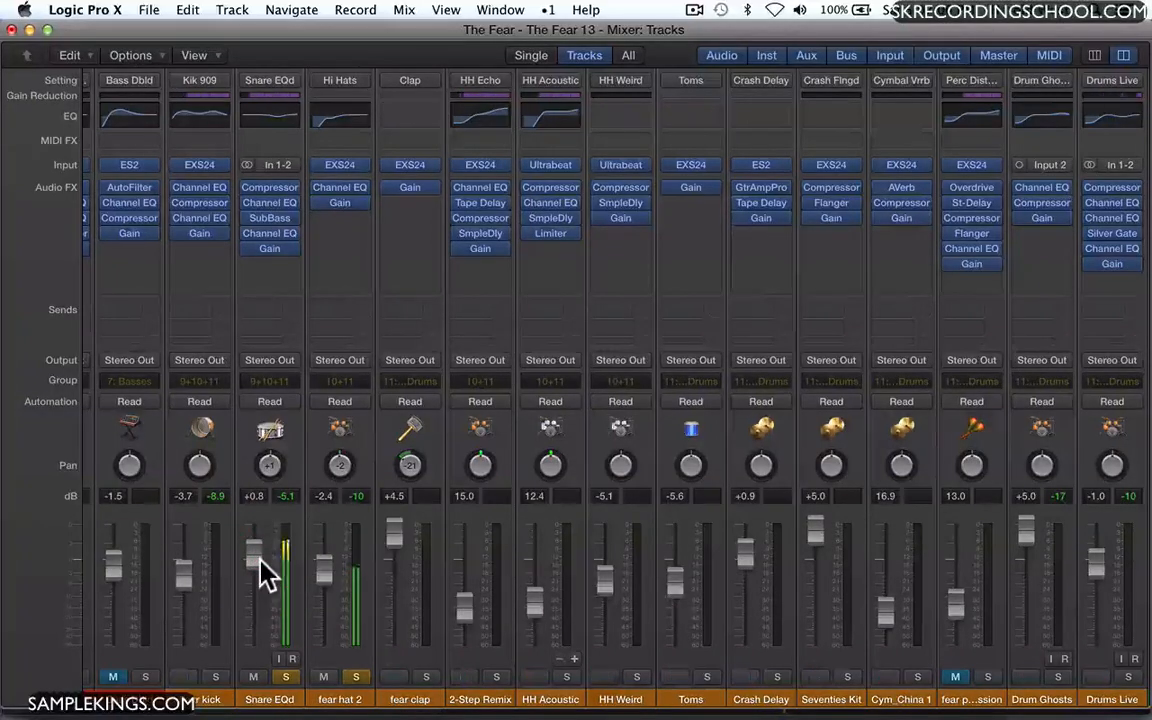
{"action": "left_click", "coordinate": [215, 677]}
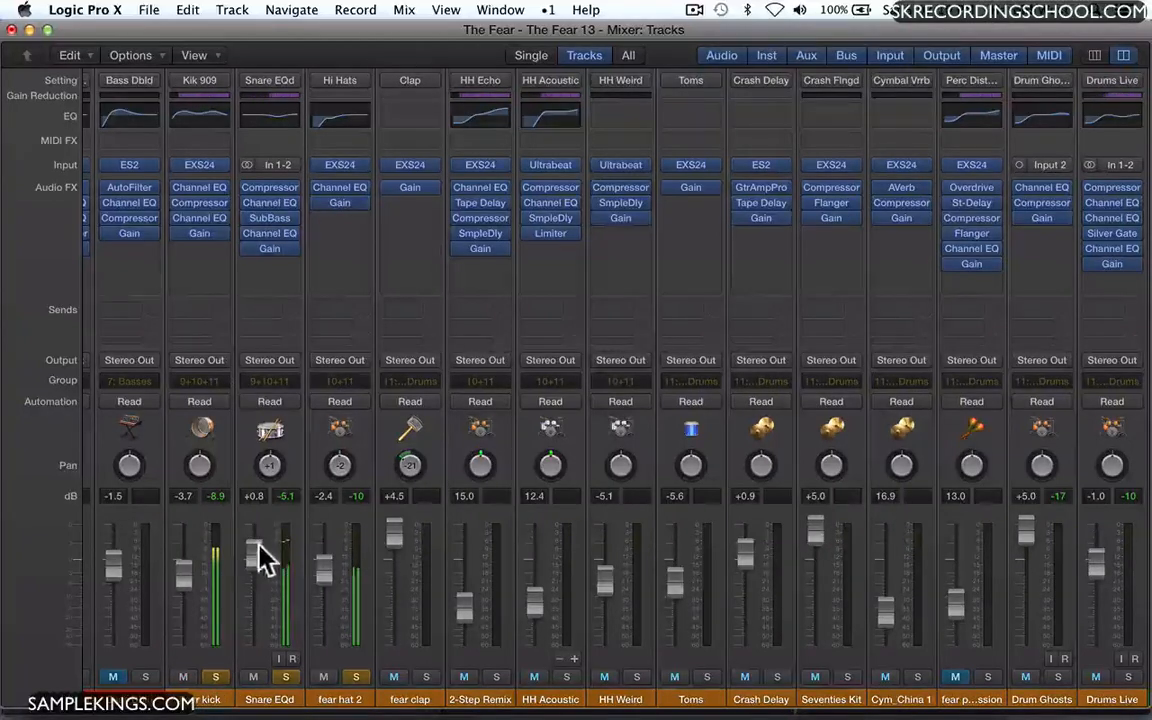
{"action": "left_click_drag", "start_coordinate": [252, 546], "coordinate": [255, 541]}
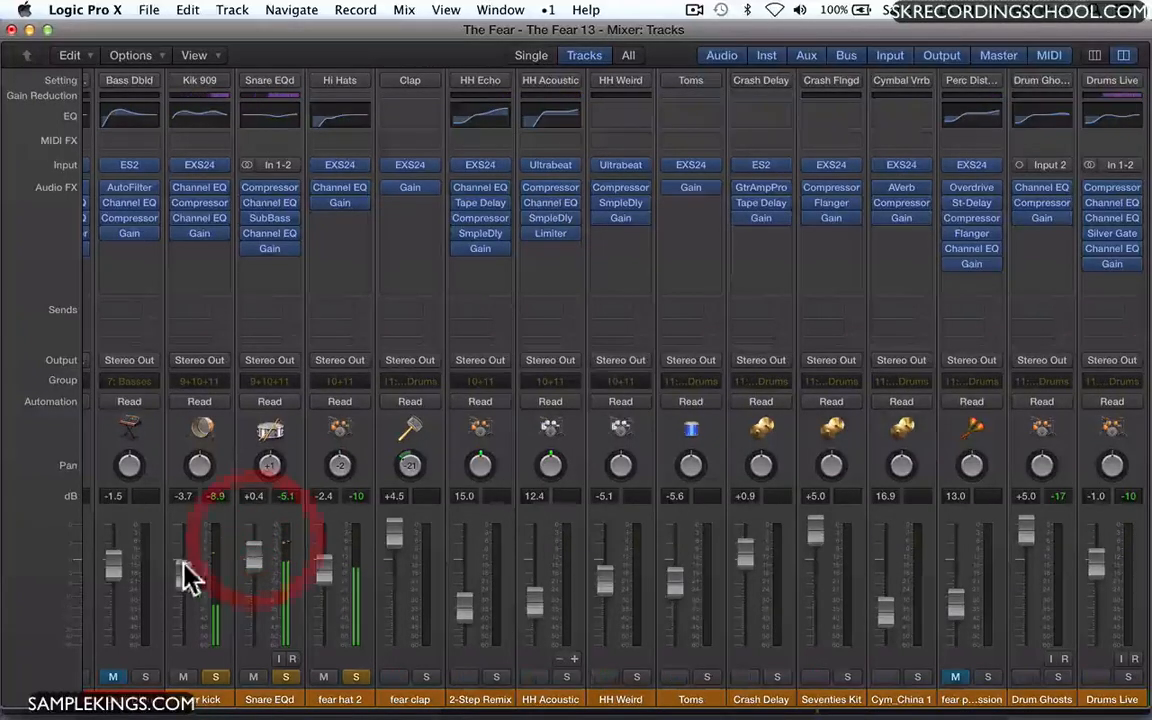
Raise the kick's volume to about -1.8 dB, and set the snare to about +0.7 dB with its pan at +2.
{"action": "left_click_drag", "start_coordinate": [185, 571], "coordinate": [185, 553]}
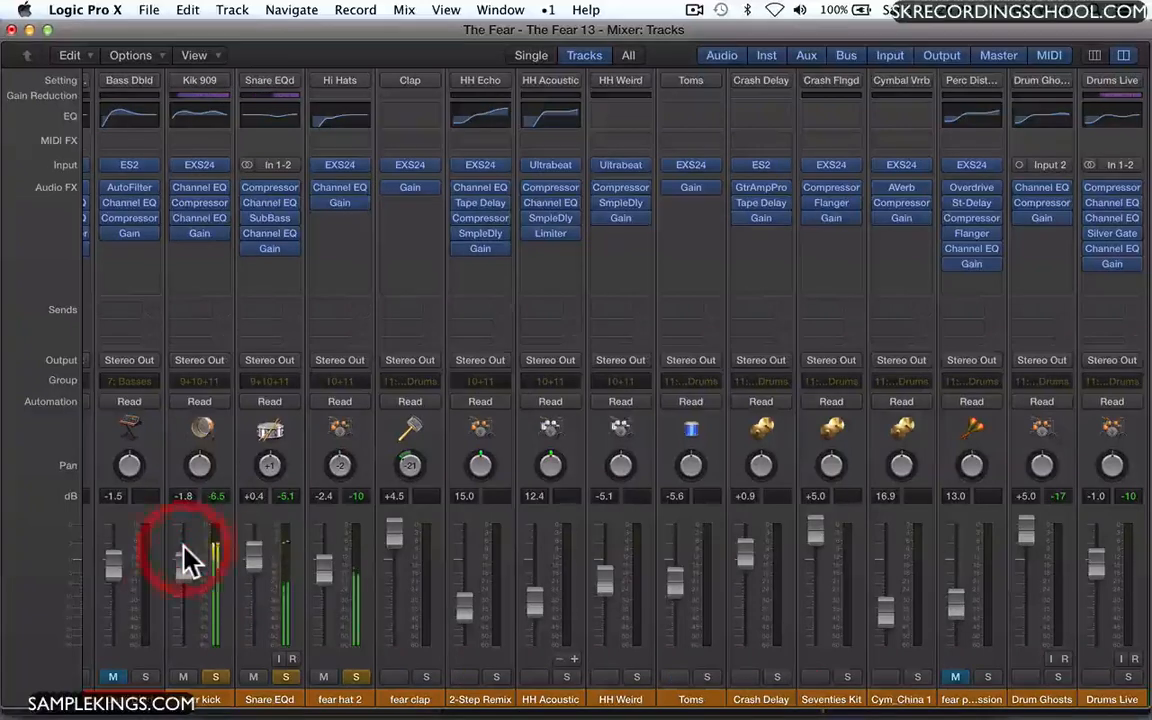
{"action": "left_click_drag", "start_coordinate": [255, 551], "coordinate": [255, 547]}
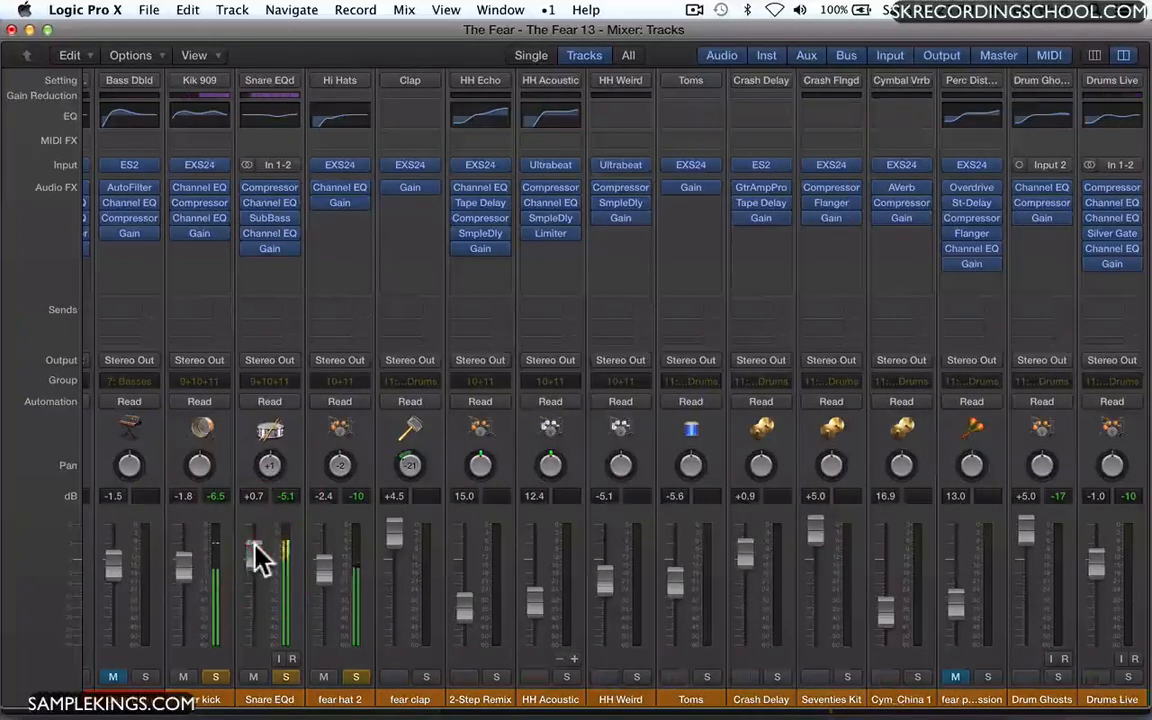
{"action": "left_click", "coordinate": [267, 466]}
{"action": "left_click_drag", "start_coordinate": [268, 464], "coordinate": [265, 475]}
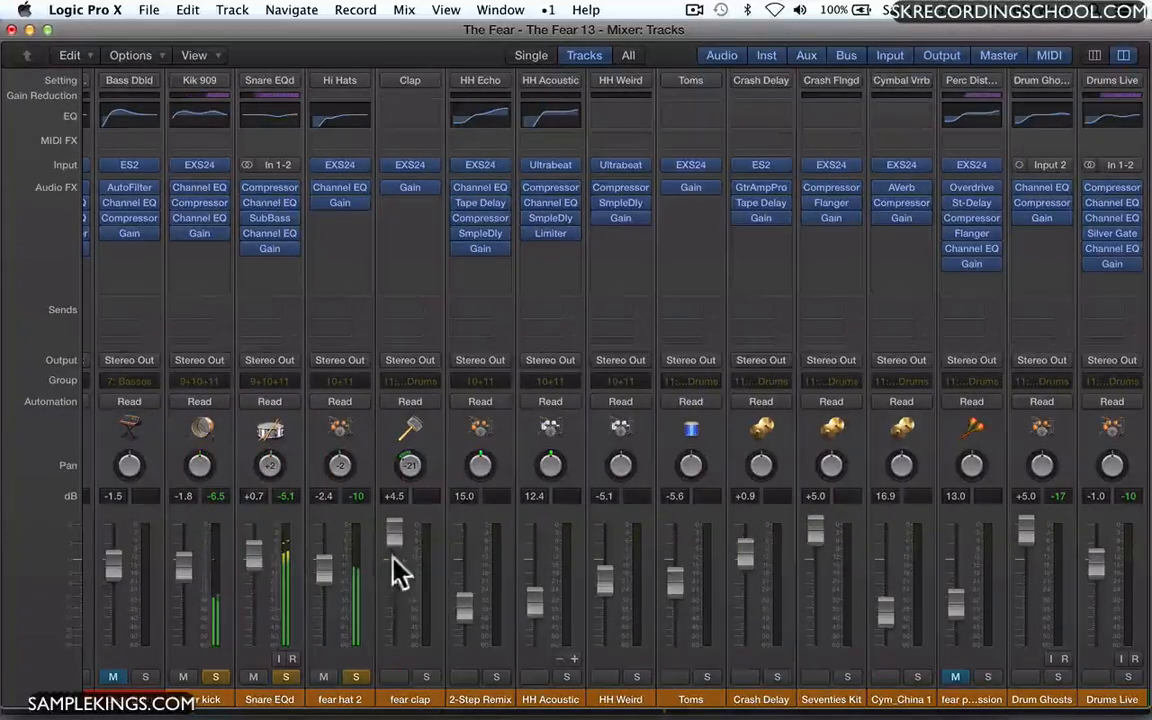
Take the hi-hat, snare and kick channels out of solo so all the drums play together.
{"action": "left_click", "coordinate": [355, 677]}
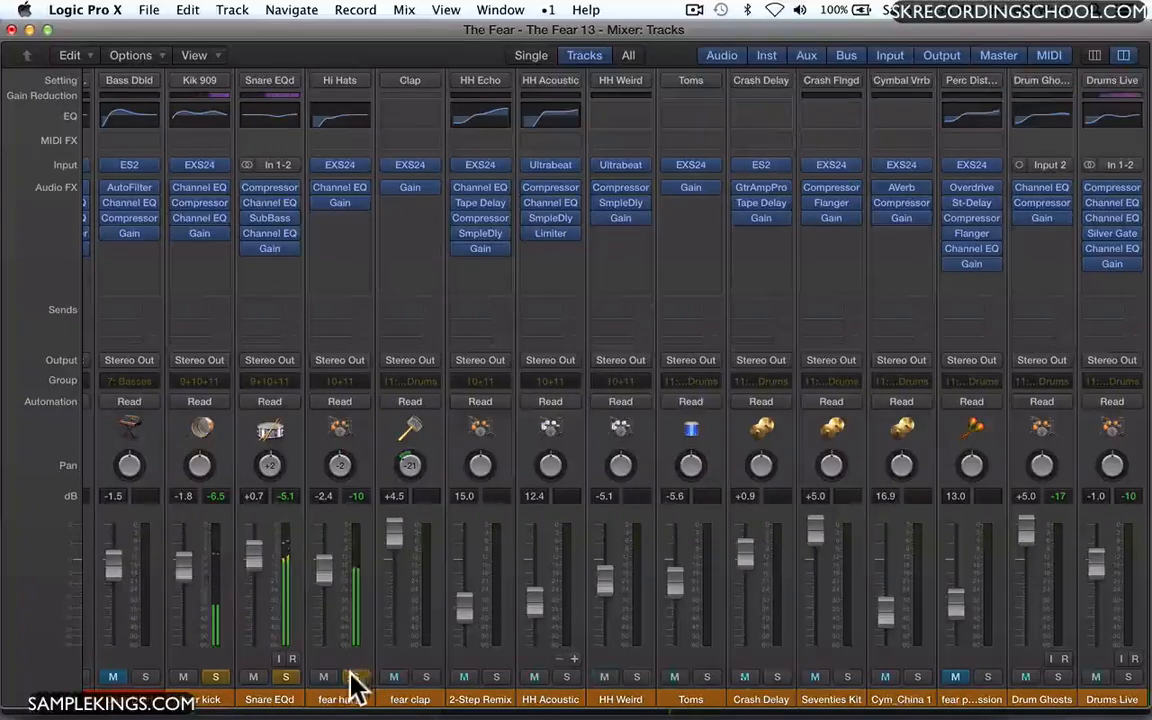
{"action": "left_click", "coordinate": [285, 677]}
{"action": "left_click", "coordinate": [215, 677]}
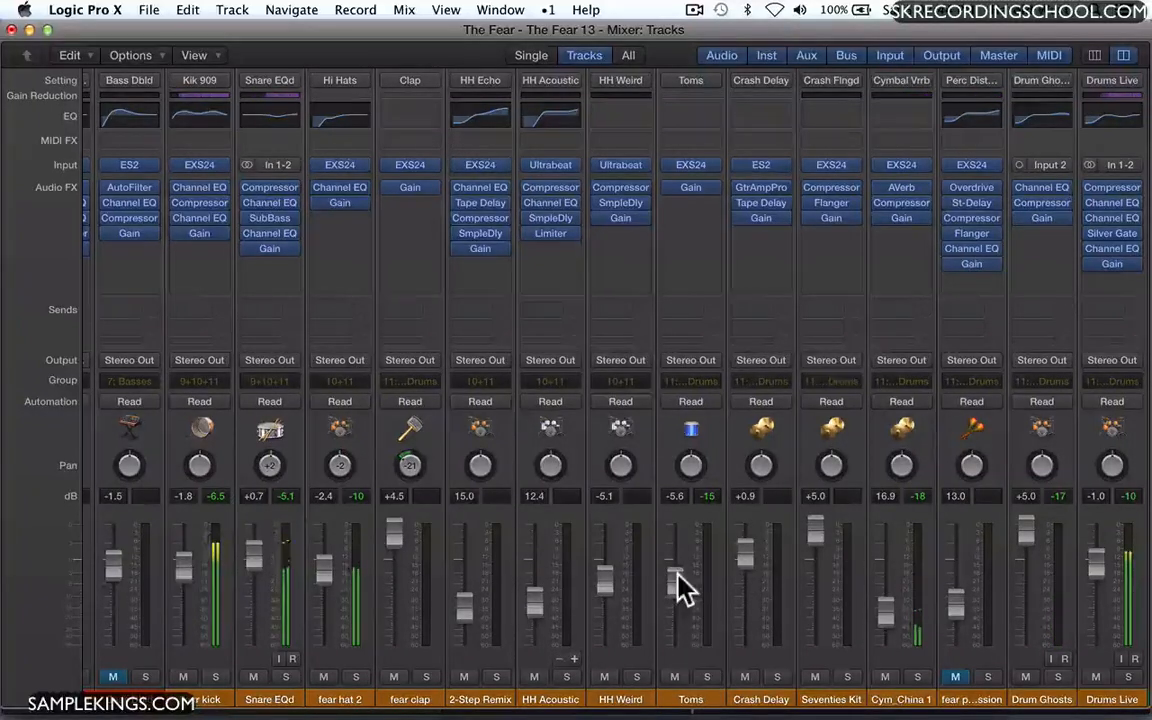
Set the Toms volume to about -5.5 dB and the 2-Step Remix volume to about -14.2 dB, and restart playback.
{"action": "left_click_drag", "start_coordinate": [677, 577], "coordinate": [677, 576]}
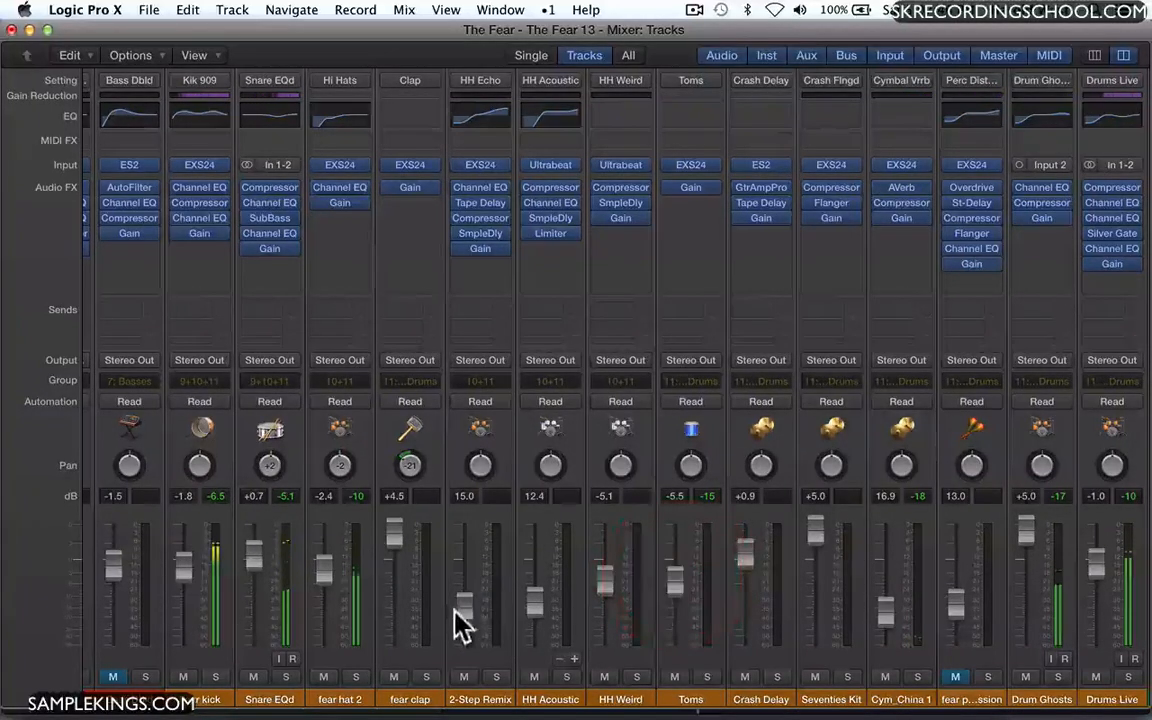
{"action": "left_click_drag", "start_coordinate": [460, 606], "coordinate": [460, 610]}
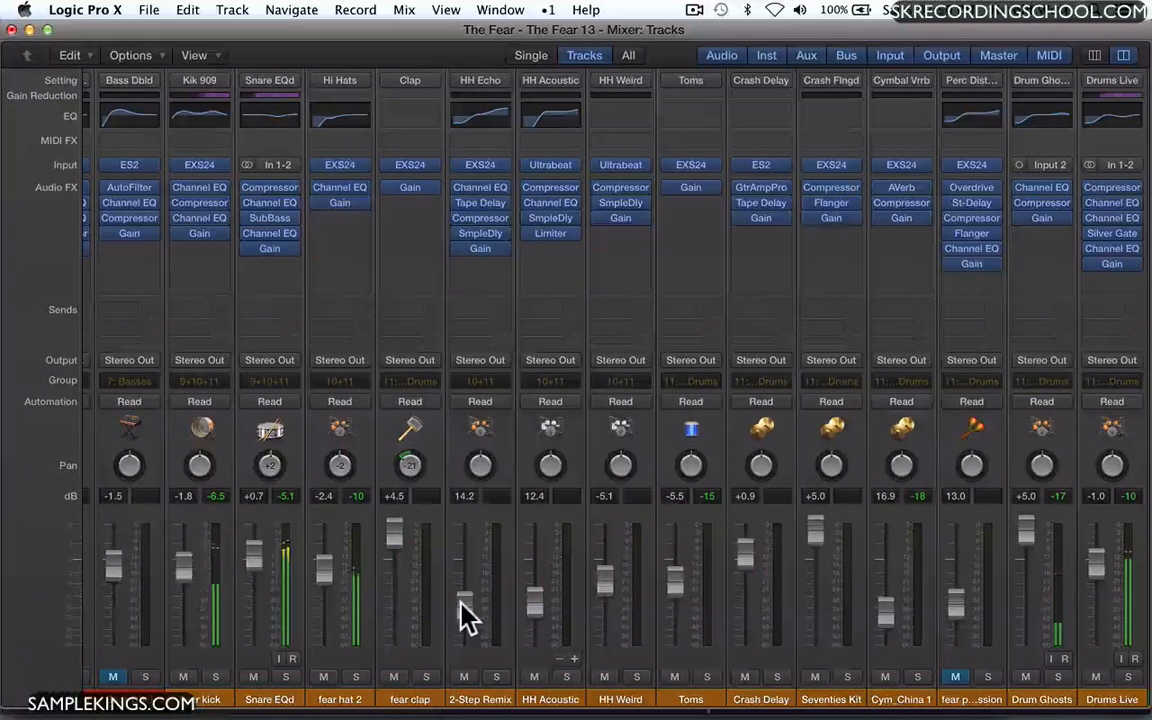
{"action": "key", "text": "space"}
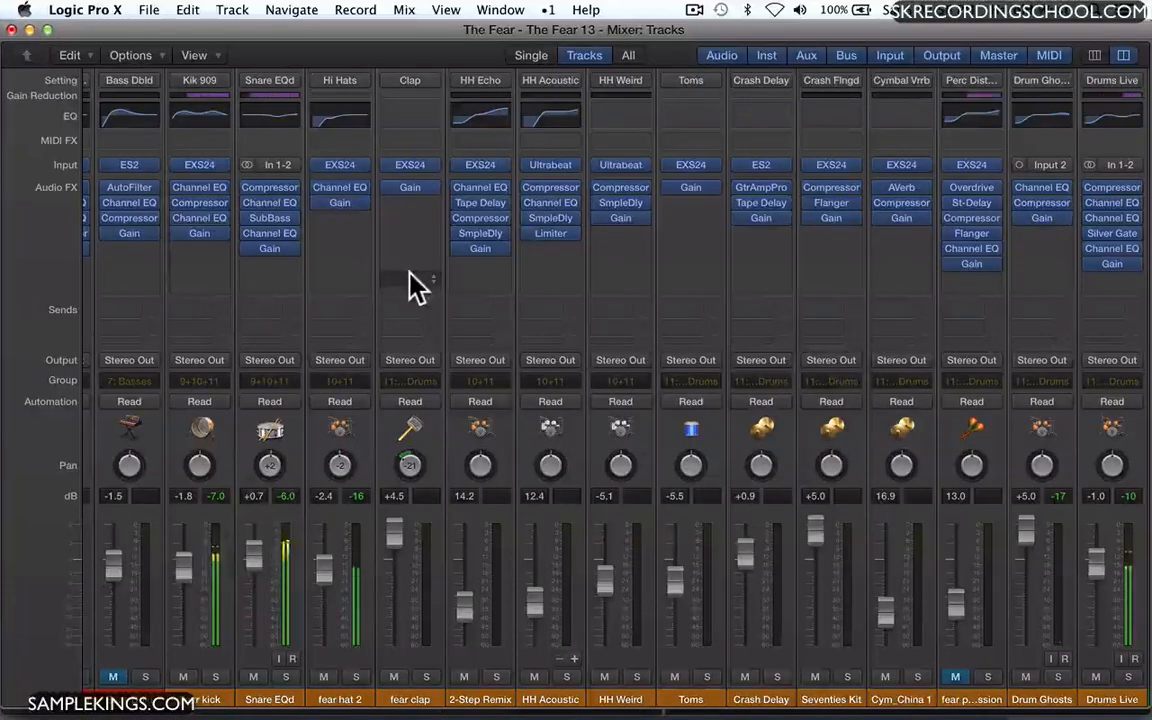
Play from within Chorus 2 and shorten the cycle range so that it runs from bar 57 to bar 81.
{"action": "key", "text": "super+grave"}
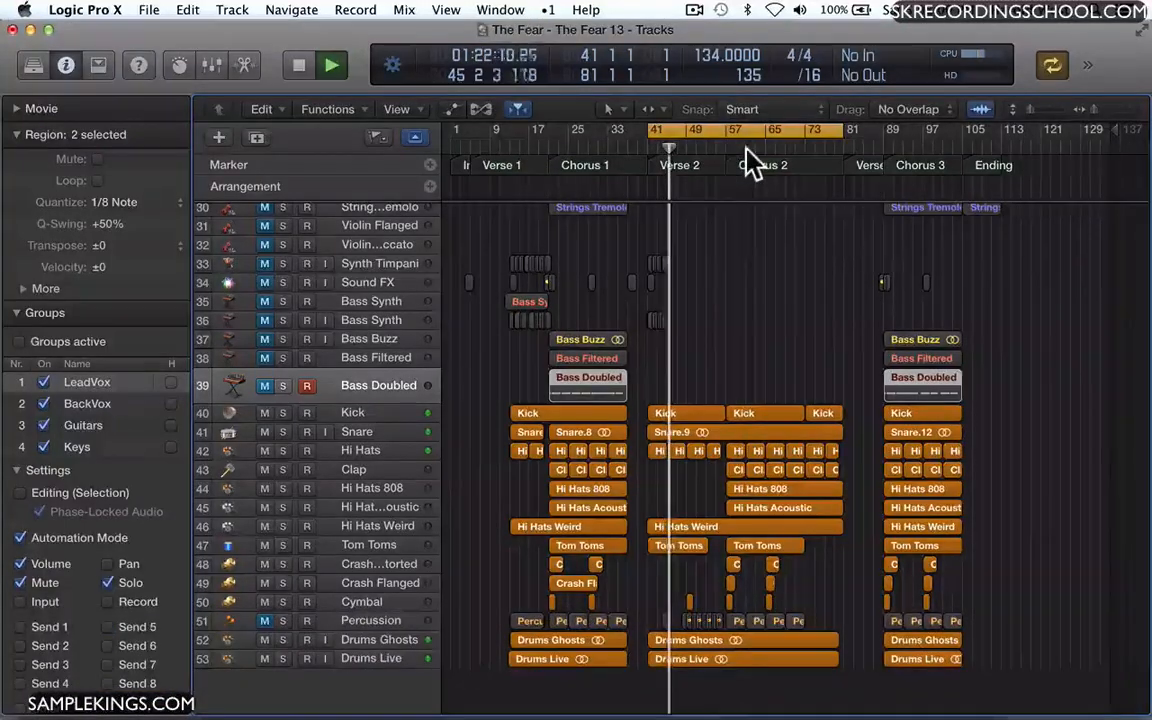
{"action": "left_click", "coordinate": [747, 150]}
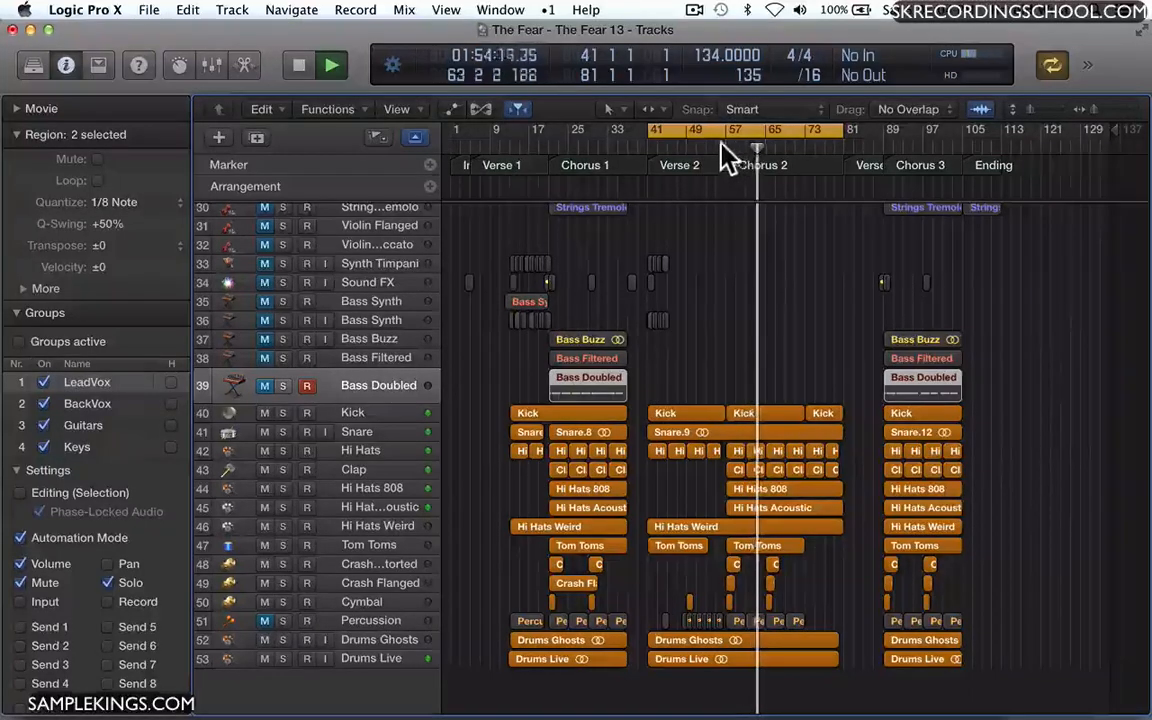
{"action": "left_click_drag", "start_coordinate": [645, 140], "coordinate": [728, 132]}
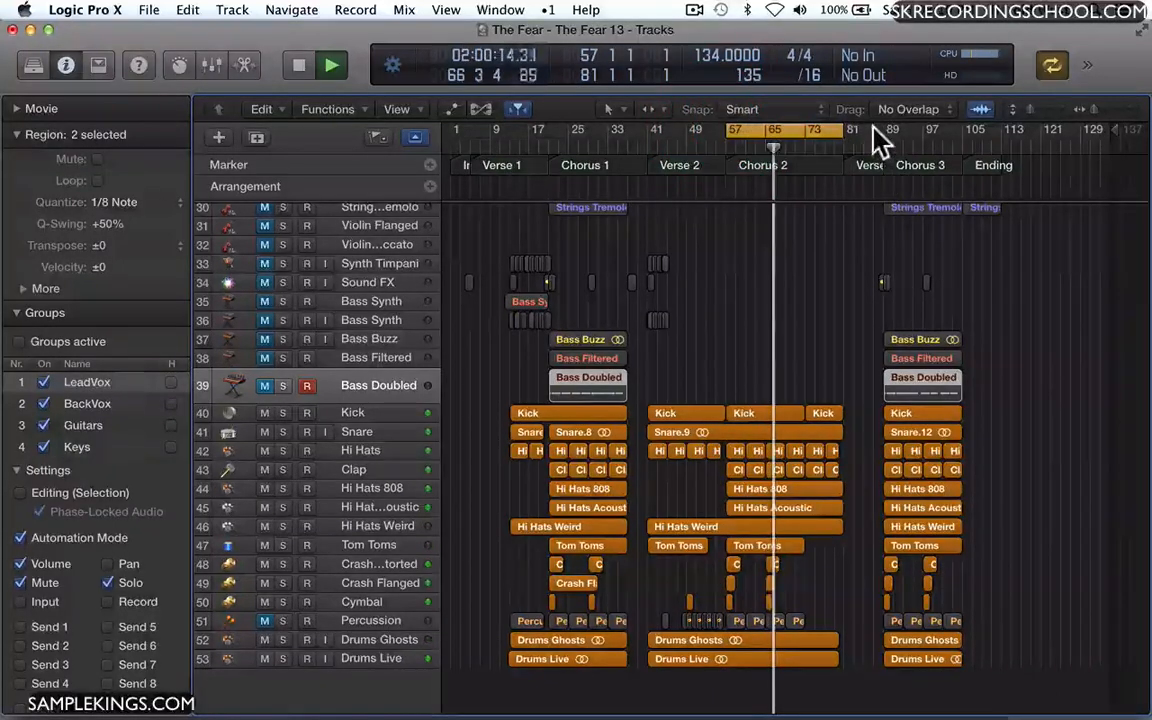
{"action": "left_click", "coordinate": [820, 131]}
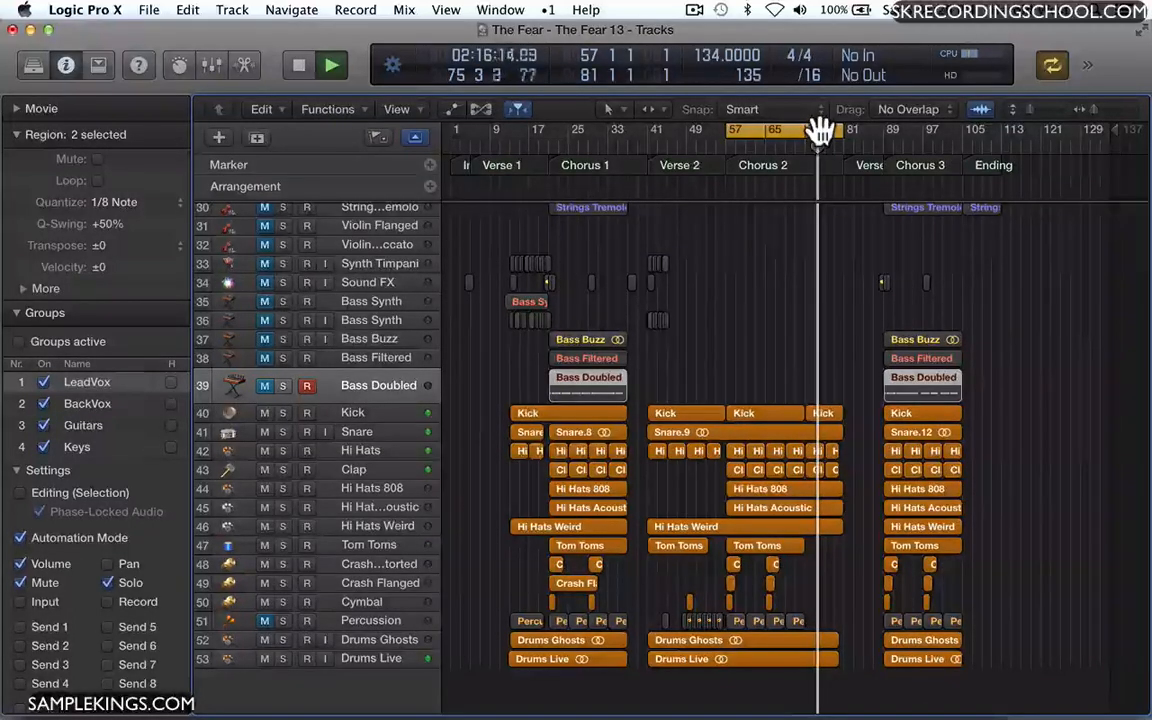
Set the fear clap volume to about +2.1 dB and its pan to -24, and pan fear hat 2 to +13.
{"action": "key", "text": "super+grave"}
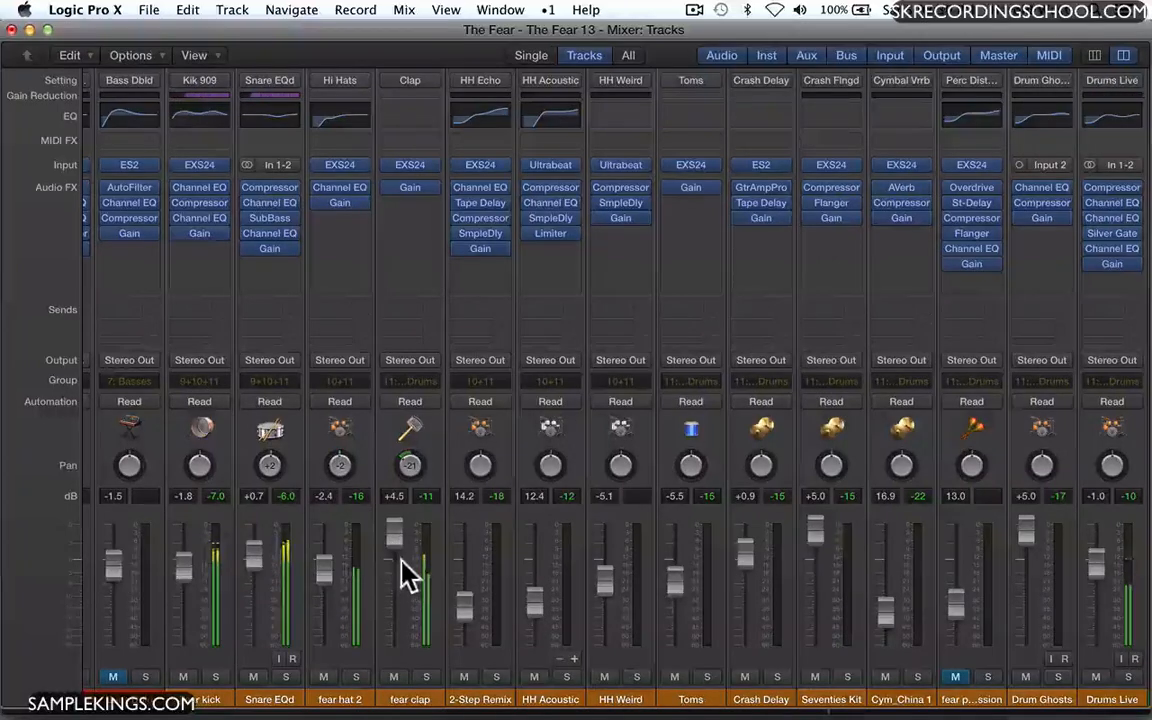
{"action": "left_click_drag", "start_coordinate": [398, 541], "coordinate": [397, 563]}
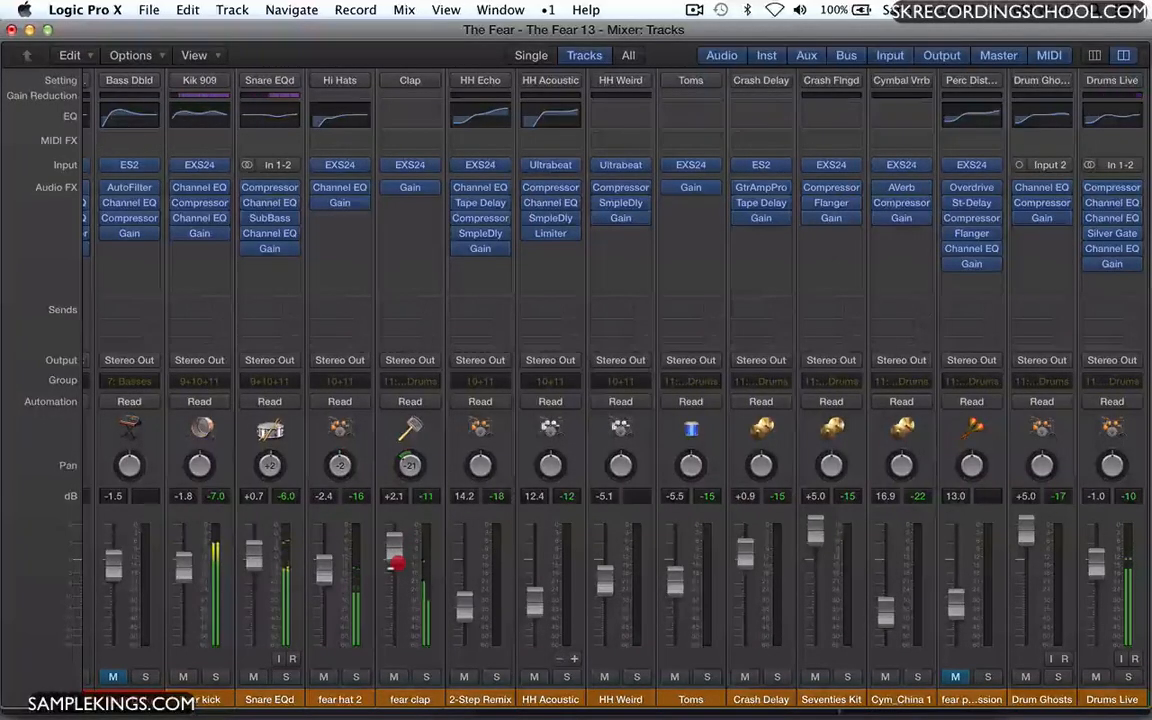
{"action": "left_click_drag", "start_coordinate": [404, 460], "coordinate": [309, 440]}
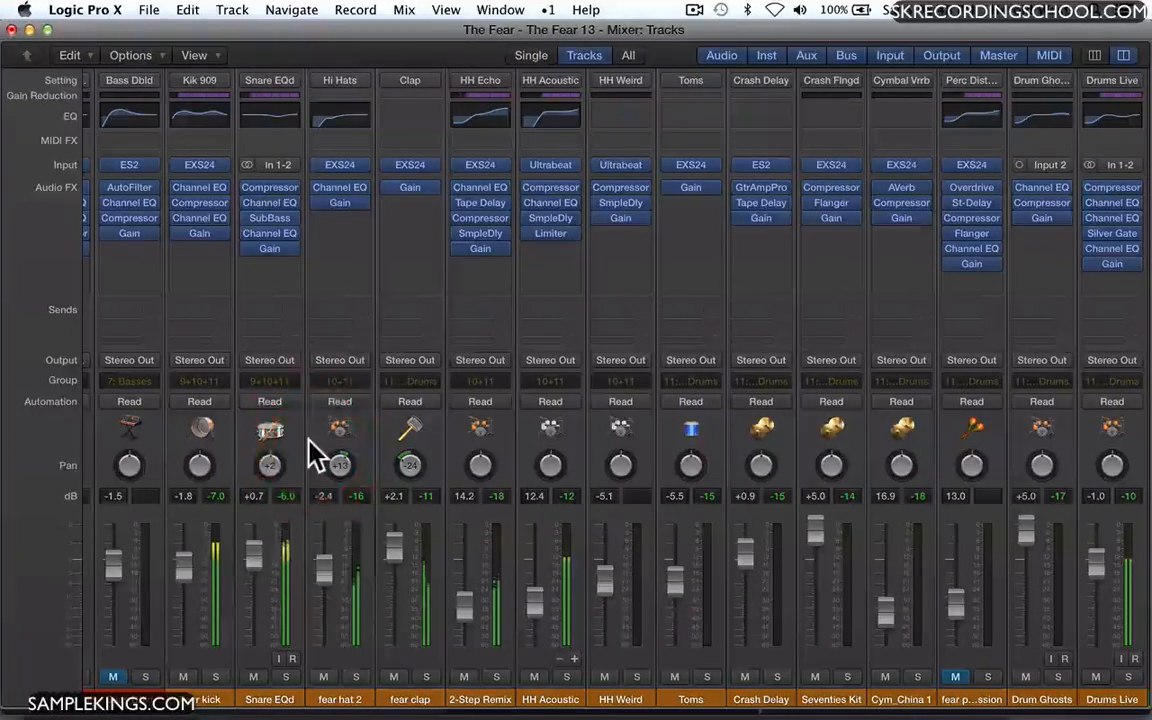
Stop the drum playback and check the soloed acoustic guitar's regions in the Tracks window before returning to the Mixer.
{"action": "key", "text": "space"}
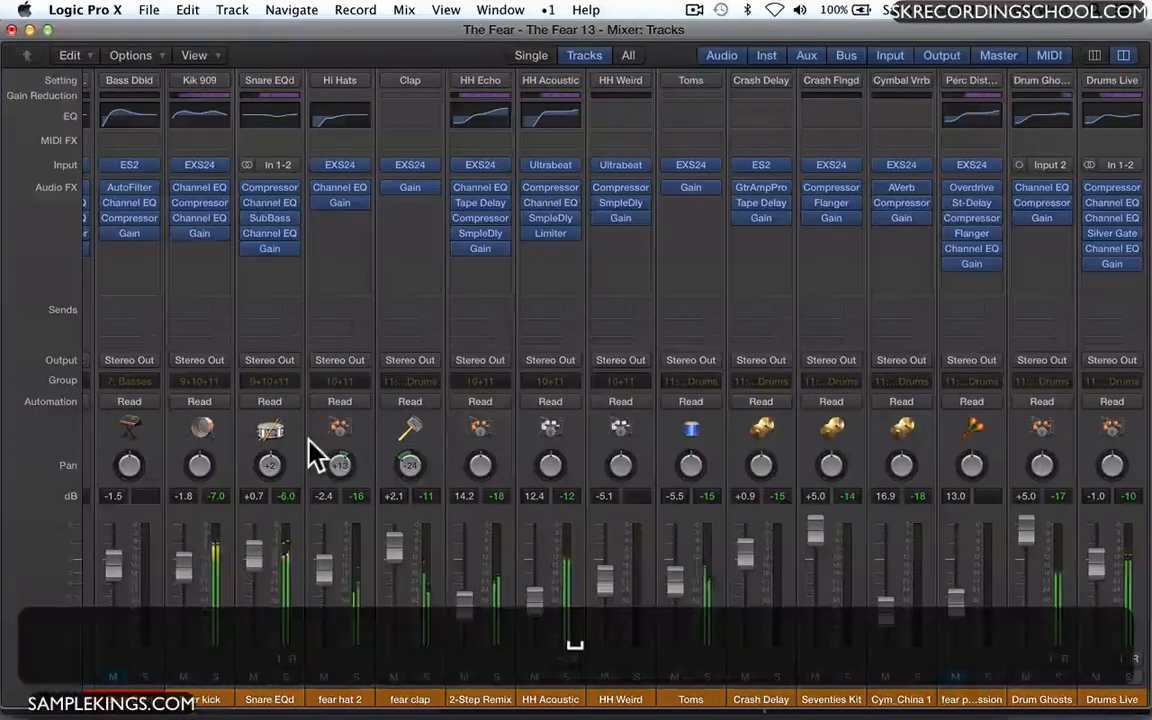
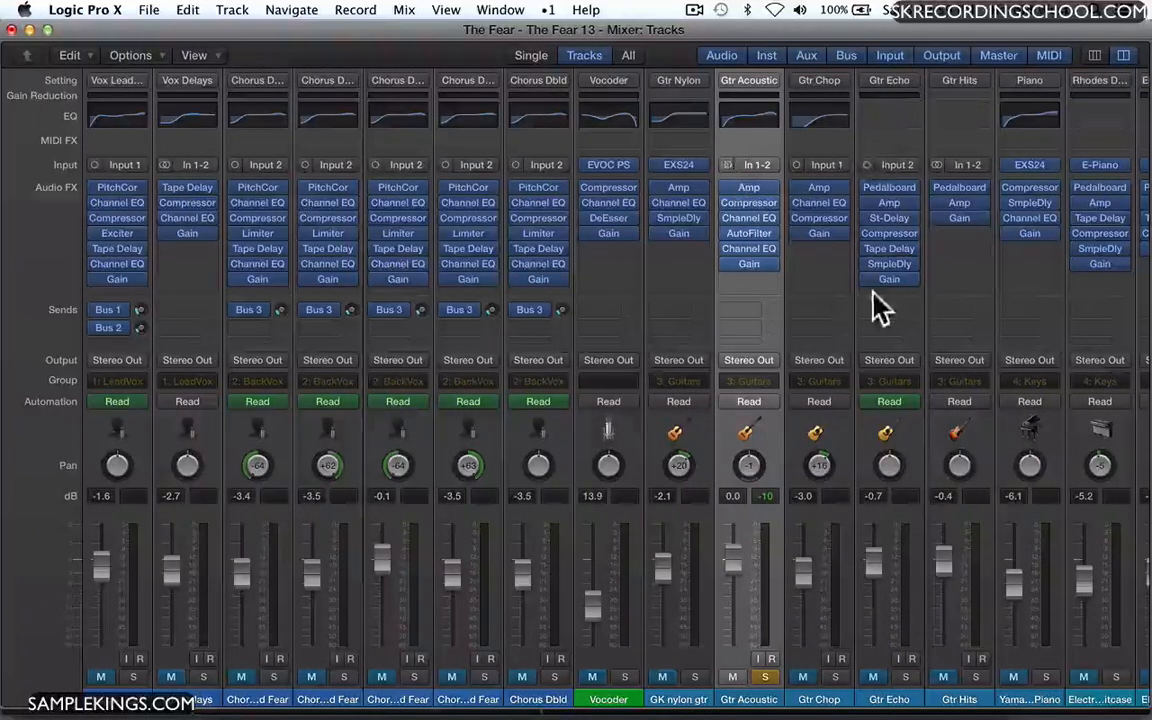
{"action": "left_click", "coordinate": [755, 362]}
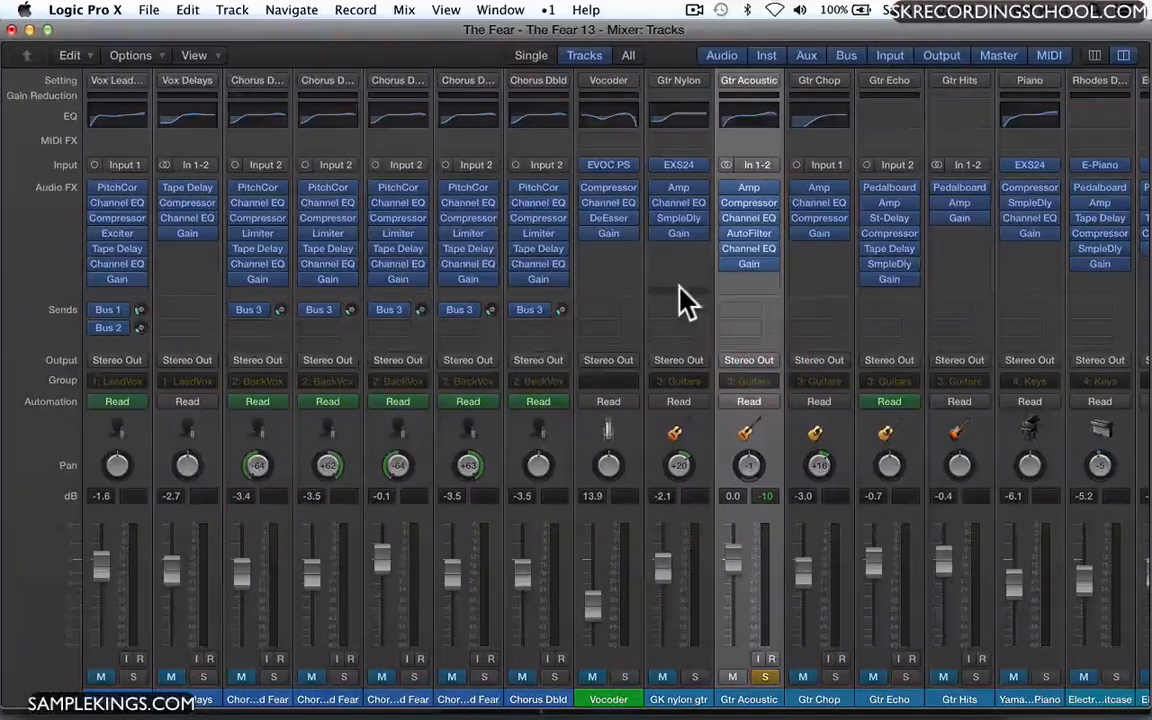
{"action": "key", "text": "super+grave"}
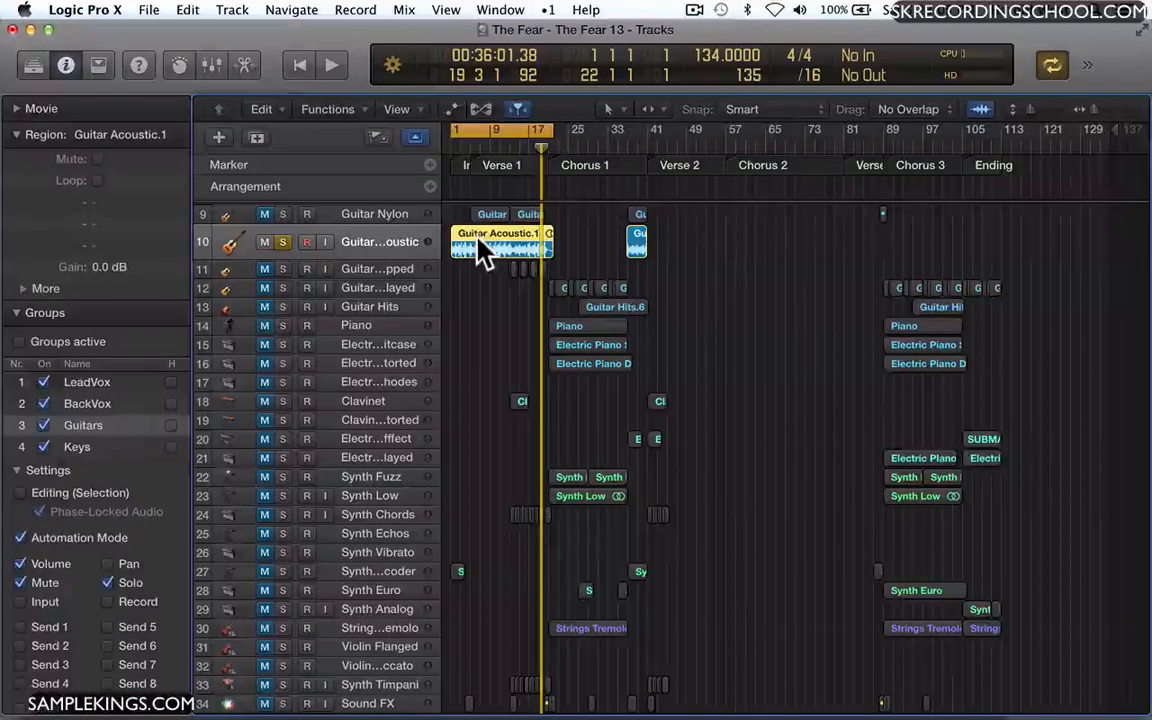
{"action": "left_click", "coordinate": [502, 135]}
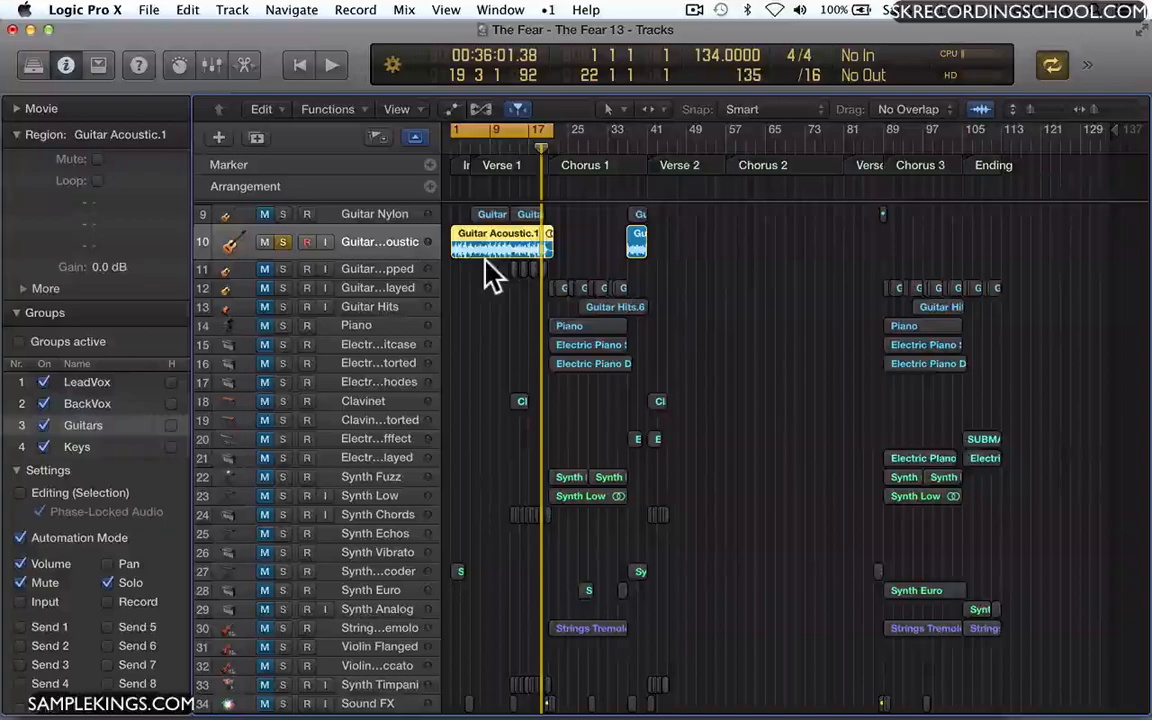
{"action": "key", "text": "super+grave"}
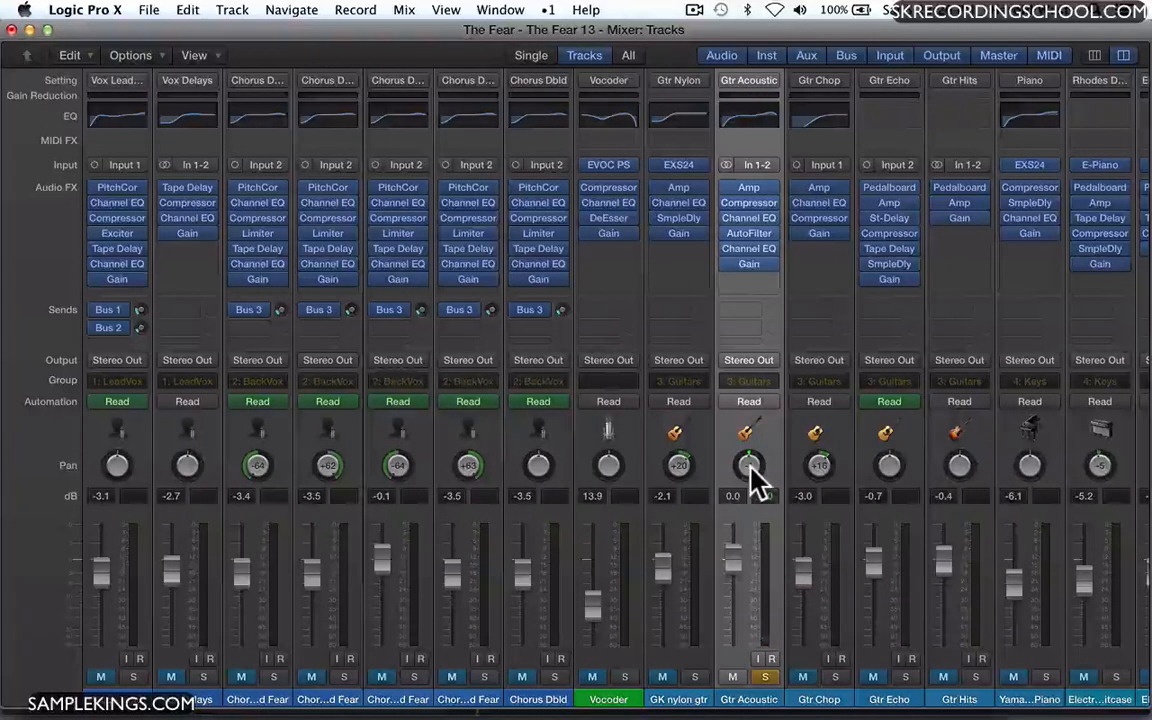
Set the Gtr Acoustic channel's output to Binaural, start playback and open its Binaural Panner in a clear spot.
{"action": "left_click", "coordinate": [740, 360]}
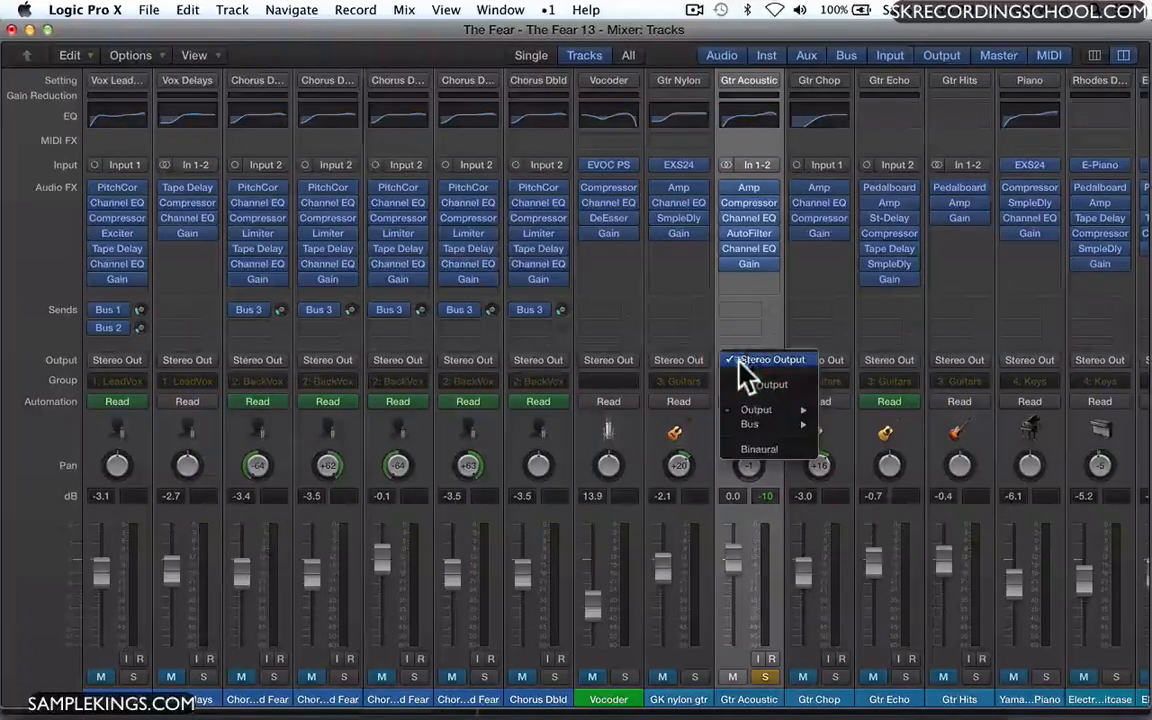
{"action": "left_click", "coordinate": [759, 451]}
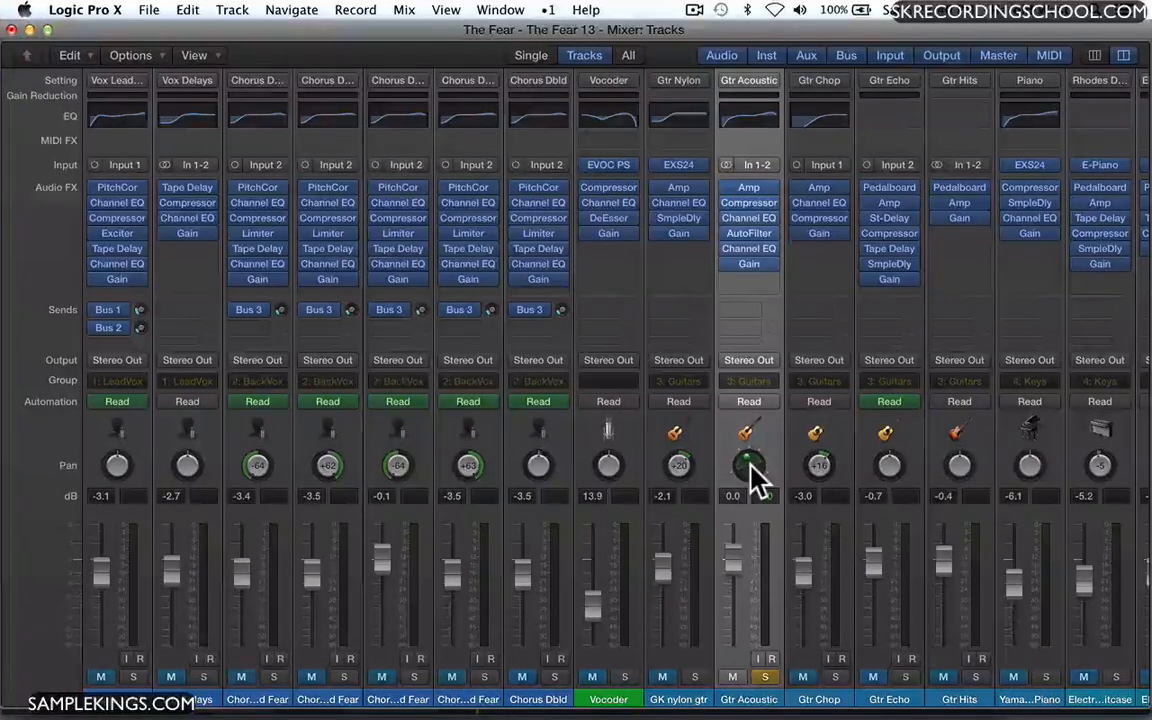
{"action": "key", "text": "space"}
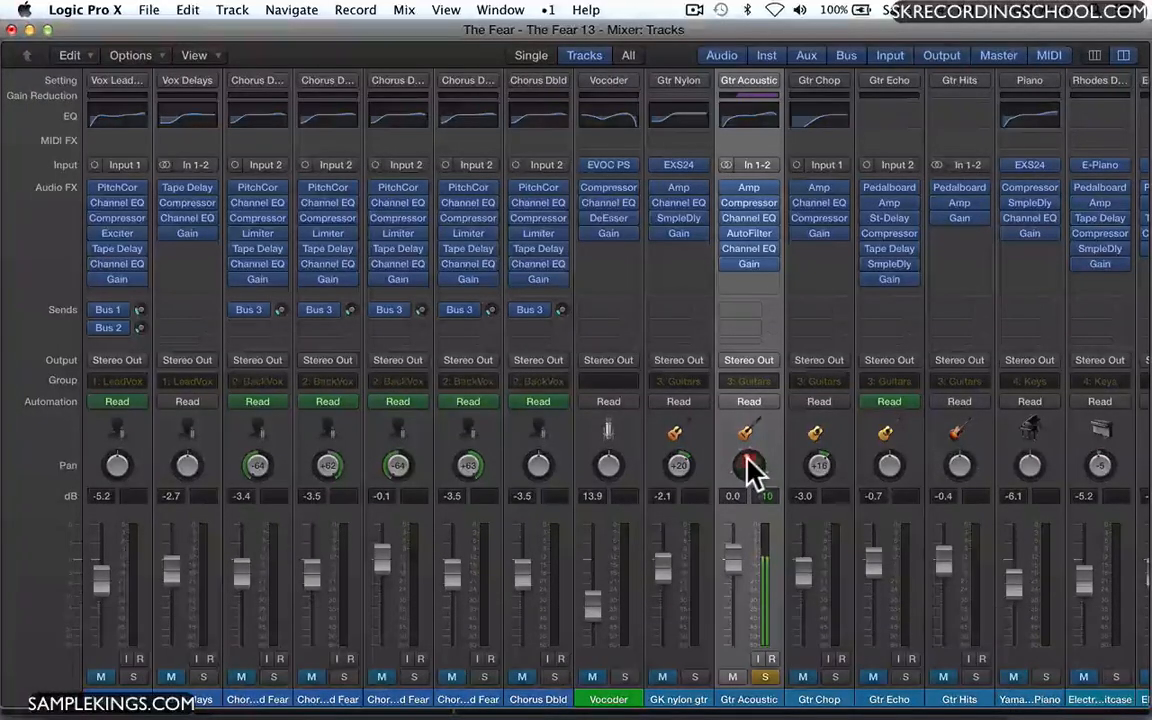
{"action": "mouse_move", "coordinate": [750, 470]}
{"action": "left_mouse_down"}
{"action": "mouse_move", "coordinate": [750, 530]}
{"action": "mouse_move", "coordinate": [747, 466]}
{"action": "left_mouse_up"}
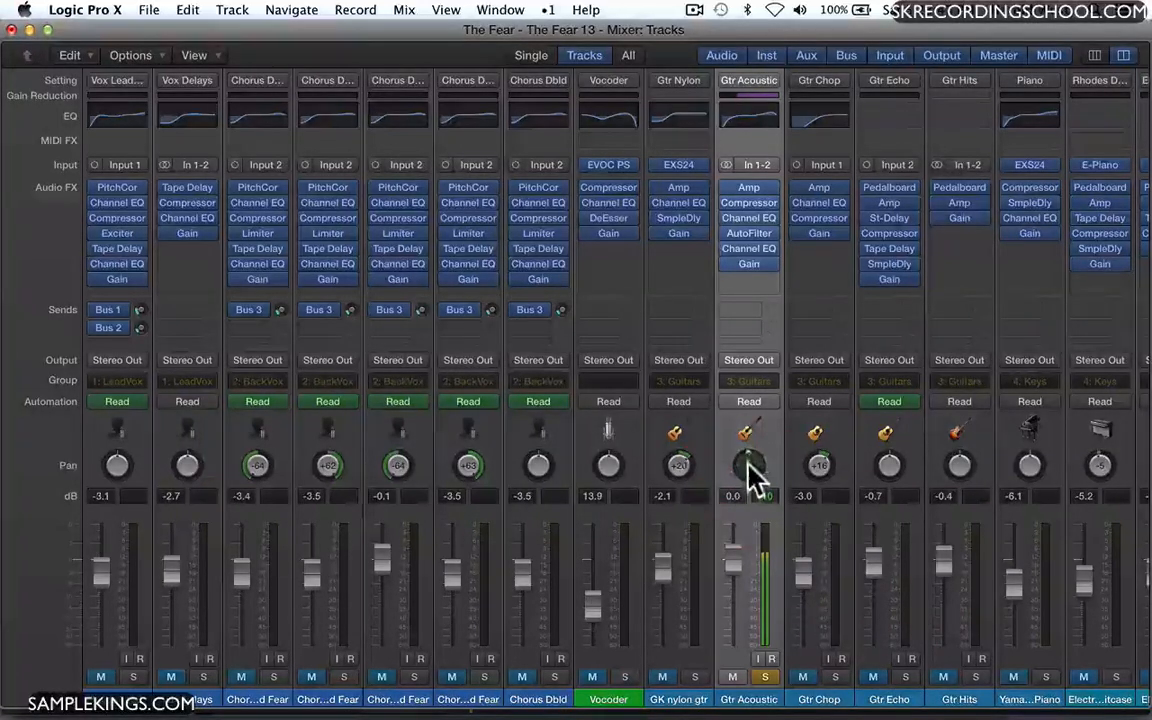
{"action": "double_click", "coordinate": [749, 465]}
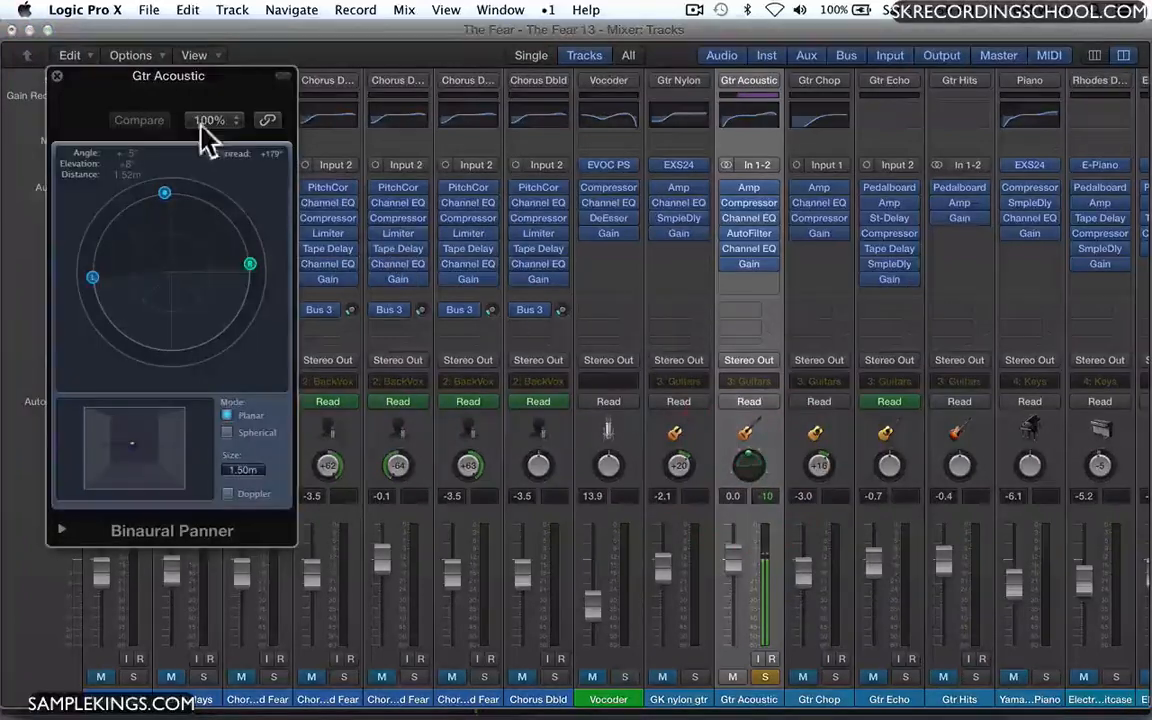
{"action": "left_click_drag", "start_coordinate": [223, 80], "coordinate": [483, 100]}
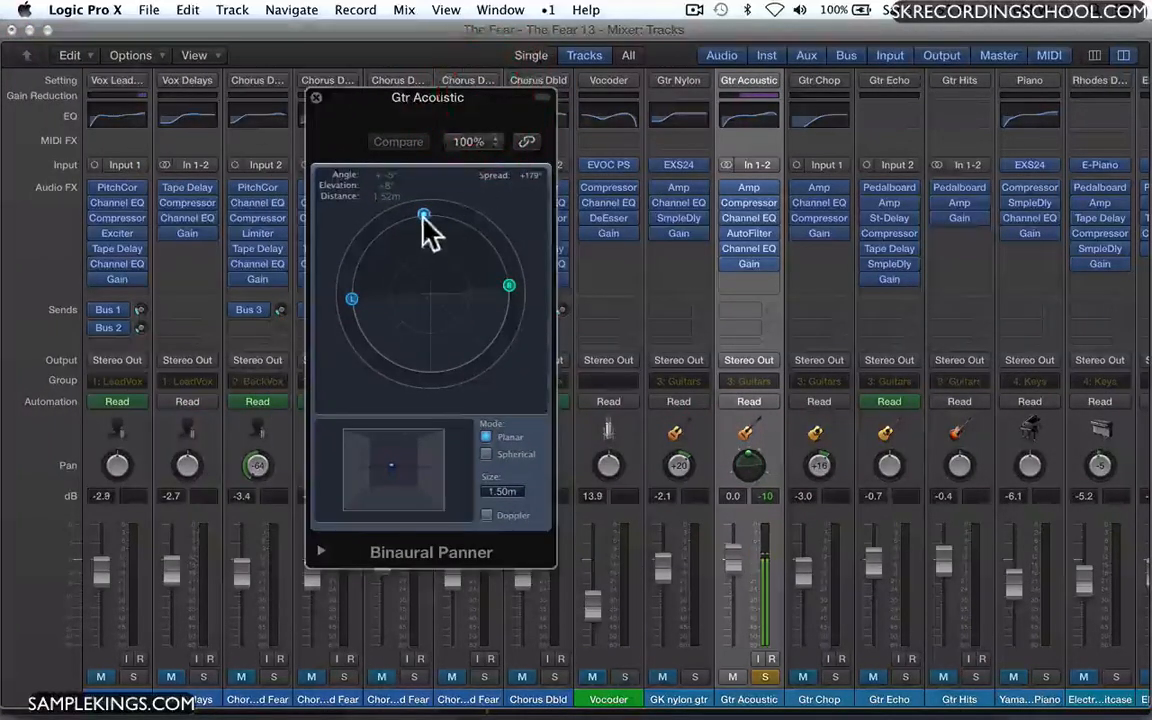
Try several positions in the Binaural Panner, settle at about -40° angle and 0.91 m distance, then stop playback and close the panner.
{"action": "left_click_drag", "start_coordinate": [424, 214], "coordinate": [424, 255]}
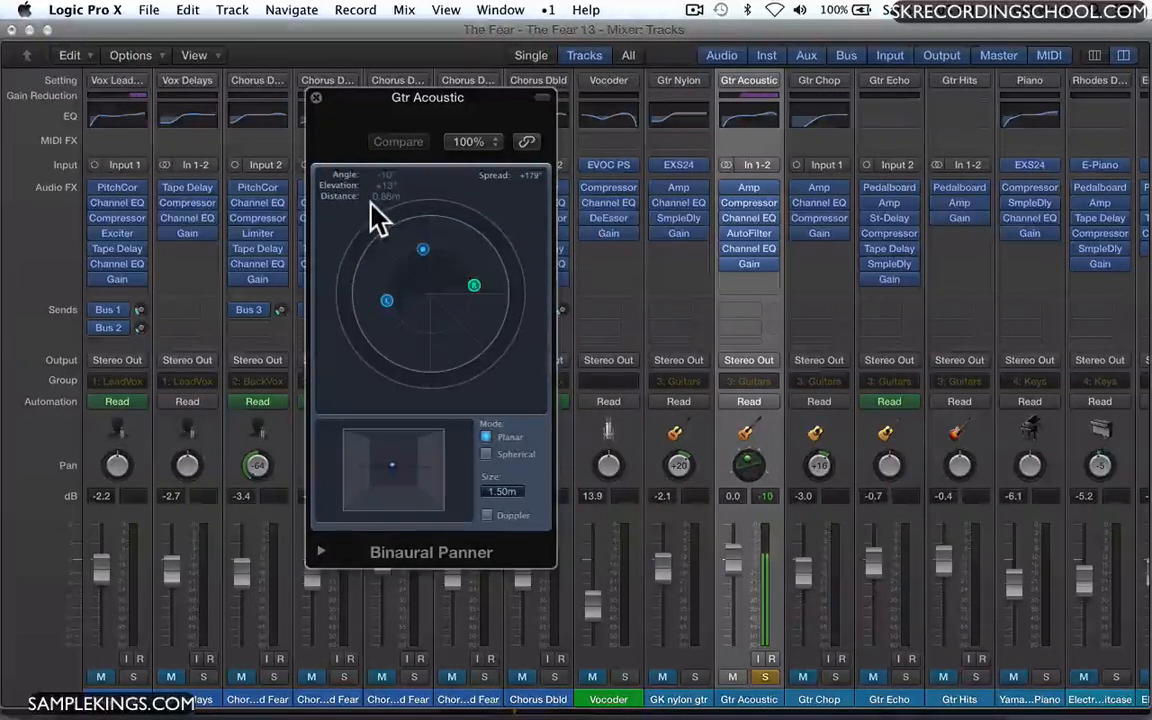
{"action": "left_click_drag", "start_coordinate": [421, 250], "coordinate": [404, 307]}
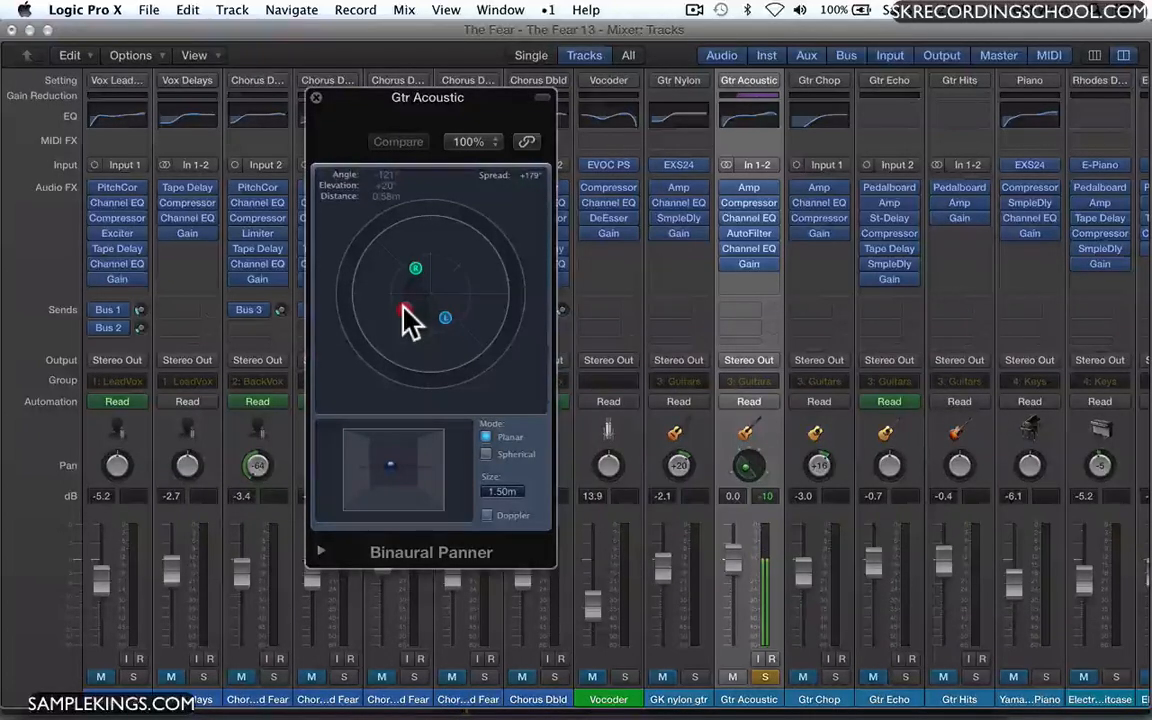
{"action": "left_click_drag", "start_coordinate": [402, 307], "coordinate": [427, 278]}
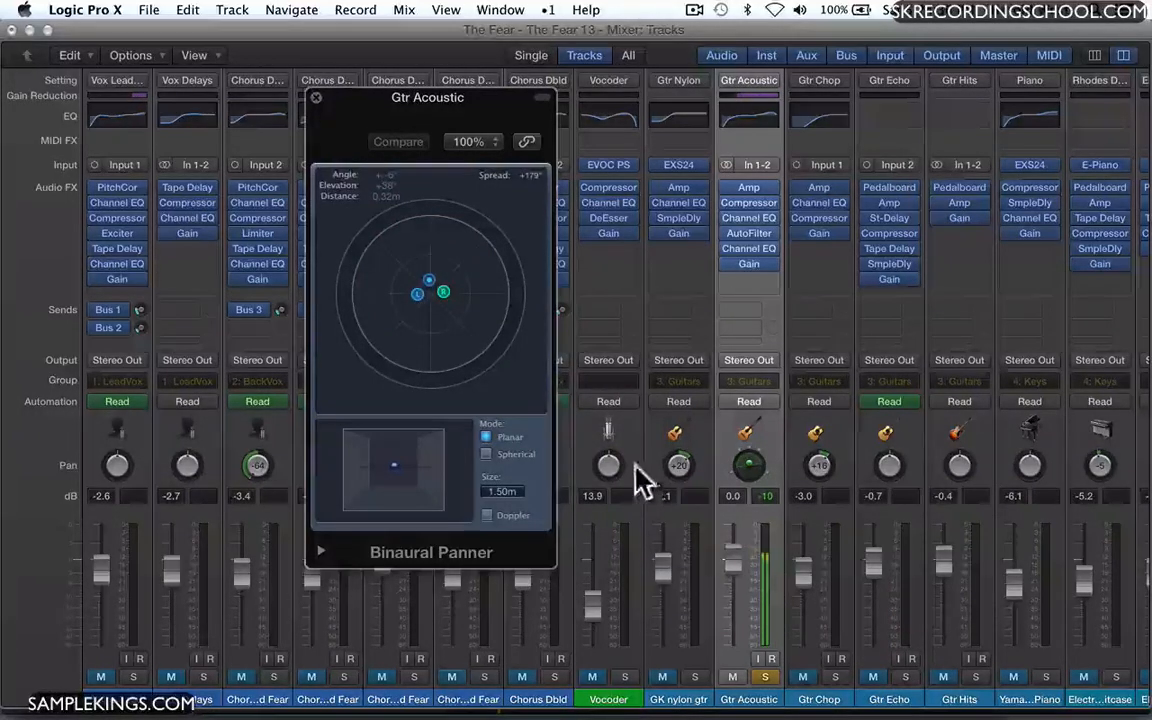
{"action": "mouse_move", "coordinate": [429, 284]}
{"action": "left_mouse_down"}
{"action": "mouse_move", "coordinate": [411, 252]}
{"action": "mouse_move", "coordinate": [380, 254]}
{"action": "mouse_move", "coordinate": [371, 300]}
{"action": "mouse_move", "coordinate": [386, 326]}
{"action": "mouse_move", "coordinate": [432, 340]}
{"action": "mouse_move", "coordinate": [380, 314]}
{"action": "mouse_move", "coordinate": [373, 270]}
{"action": "mouse_move", "coordinate": [391, 232]}
{"action": "mouse_move", "coordinate": [413, 264]}
{"action": "mouse_move", "coordinate": [404, 249]}
{"action": "mouse_move", "coordinate": [399, 257]}
{"action": "left_mouse_up"}
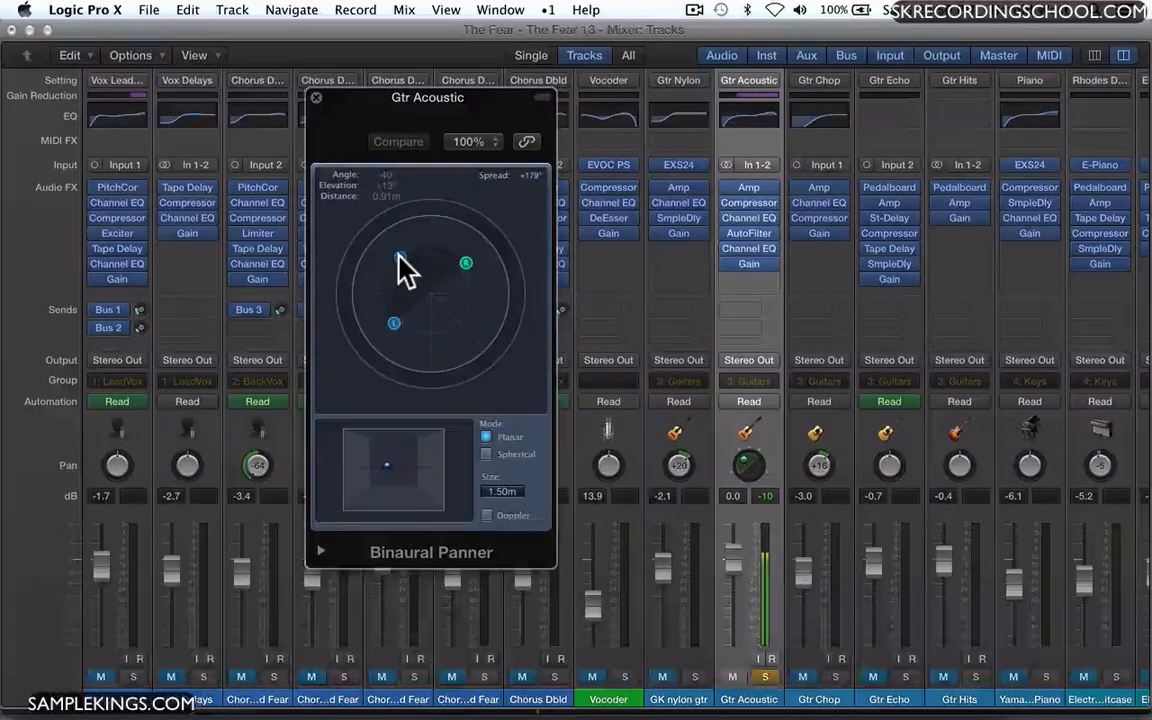
{"action": "key", "text": "space"}
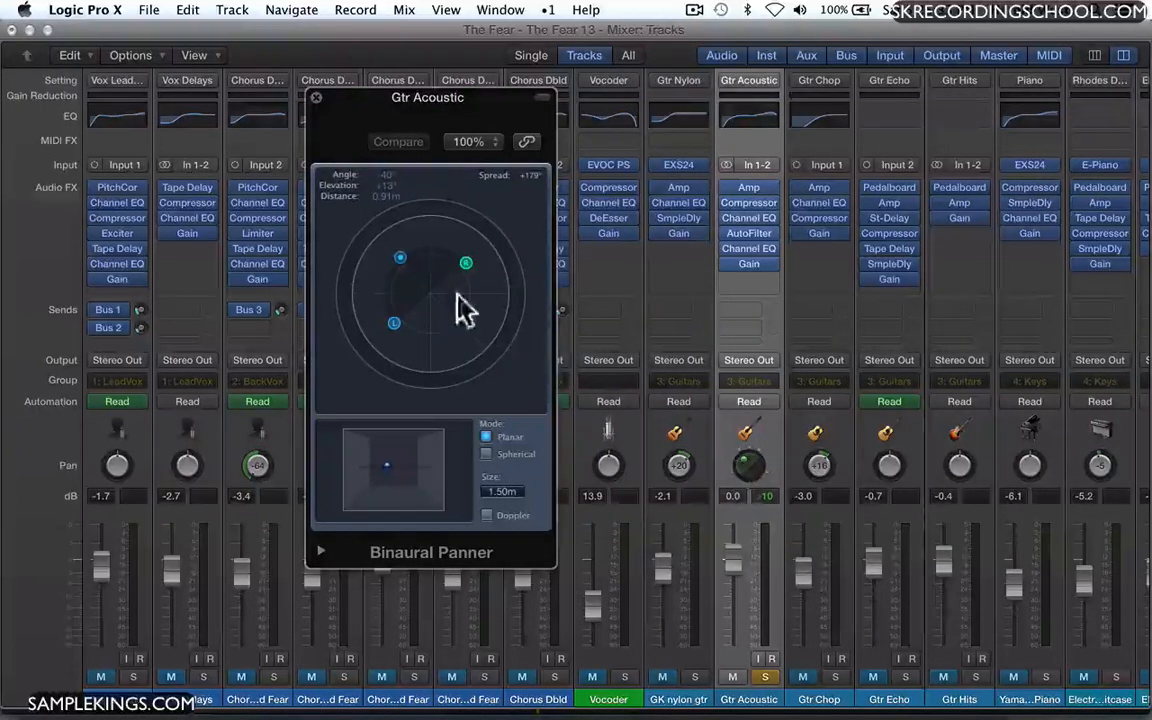
{"action": "left_click", "coordinate": [315, 93]}
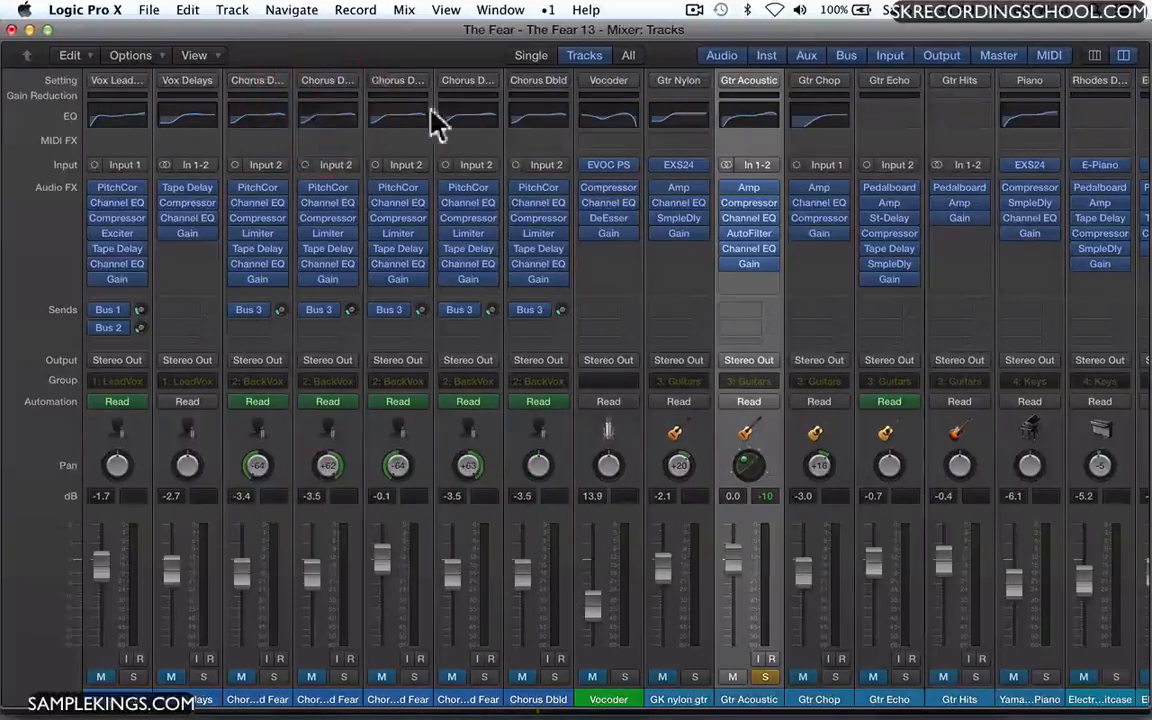
{"action": "right_click", "coordinate": [747, 273]}
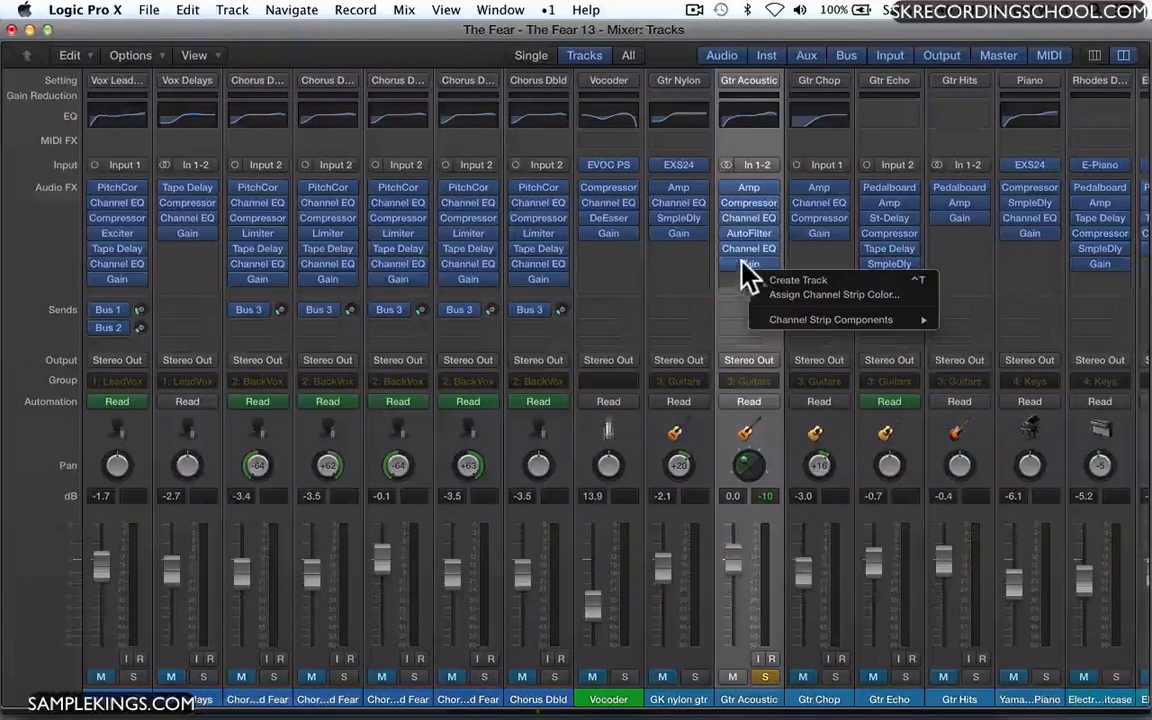
{"action": "left_click", "coordinate": [726, 270]}
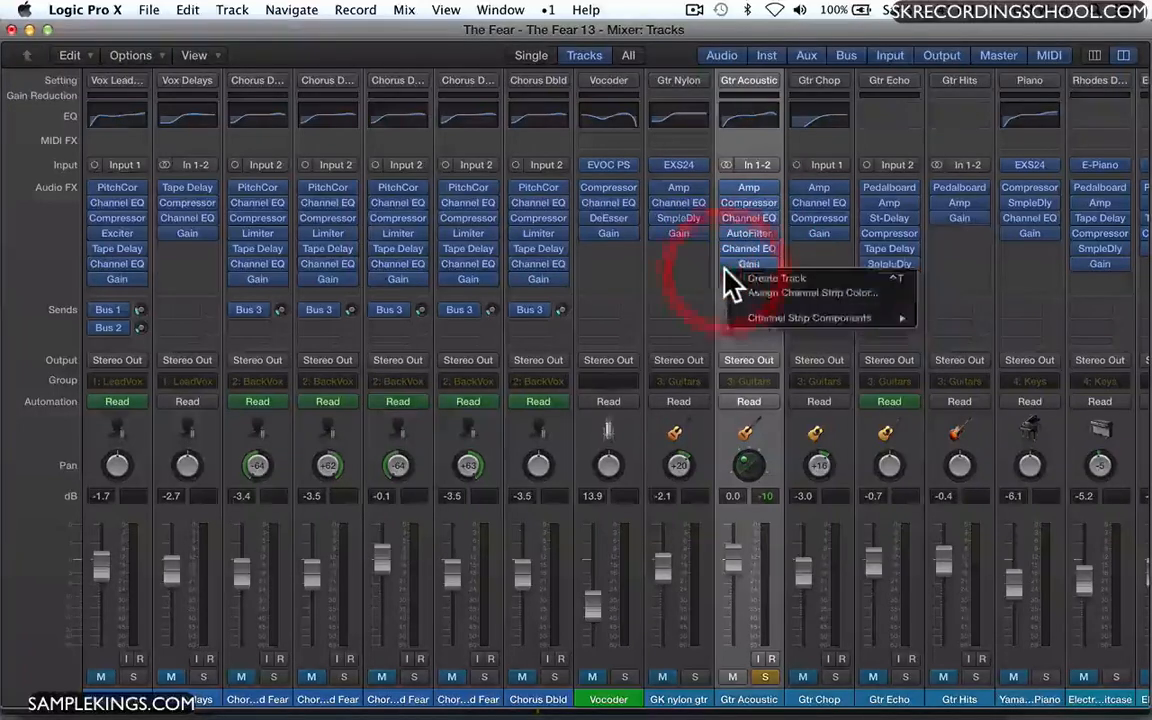
{"action": "left_click", "coordinate": [743, 264]}
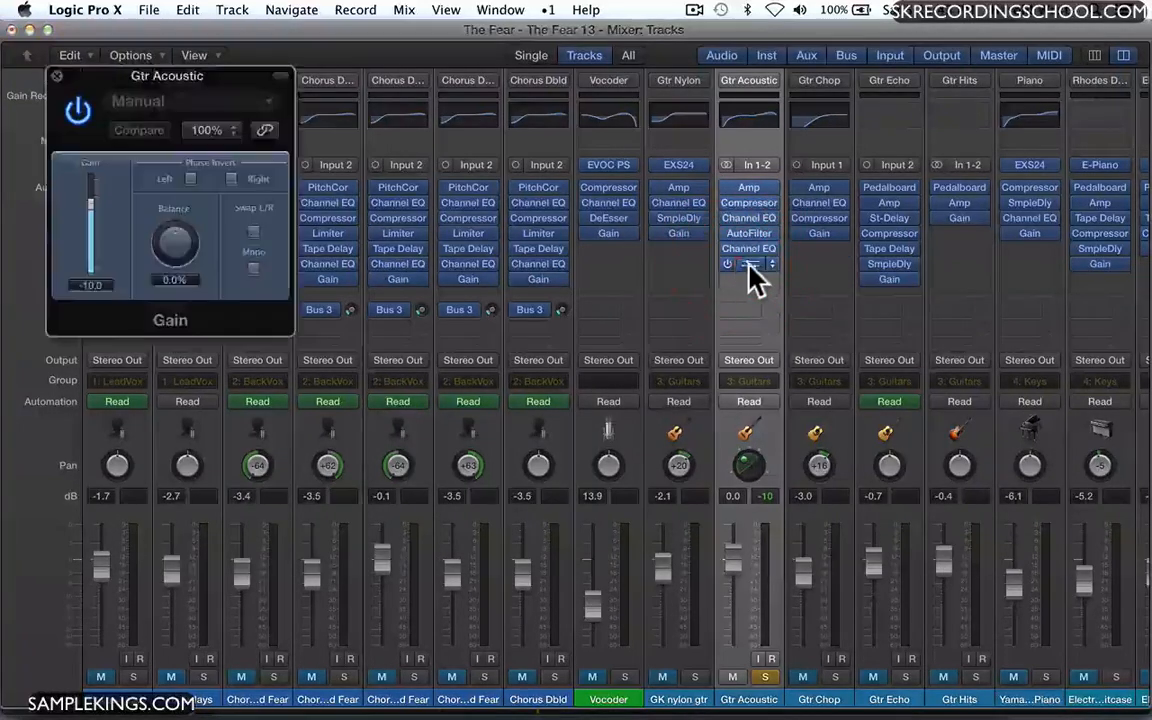
{"action": "left_click", "coordinate": [750, 265]}
{"action": "right_click", "coordinate": [745, 278]}
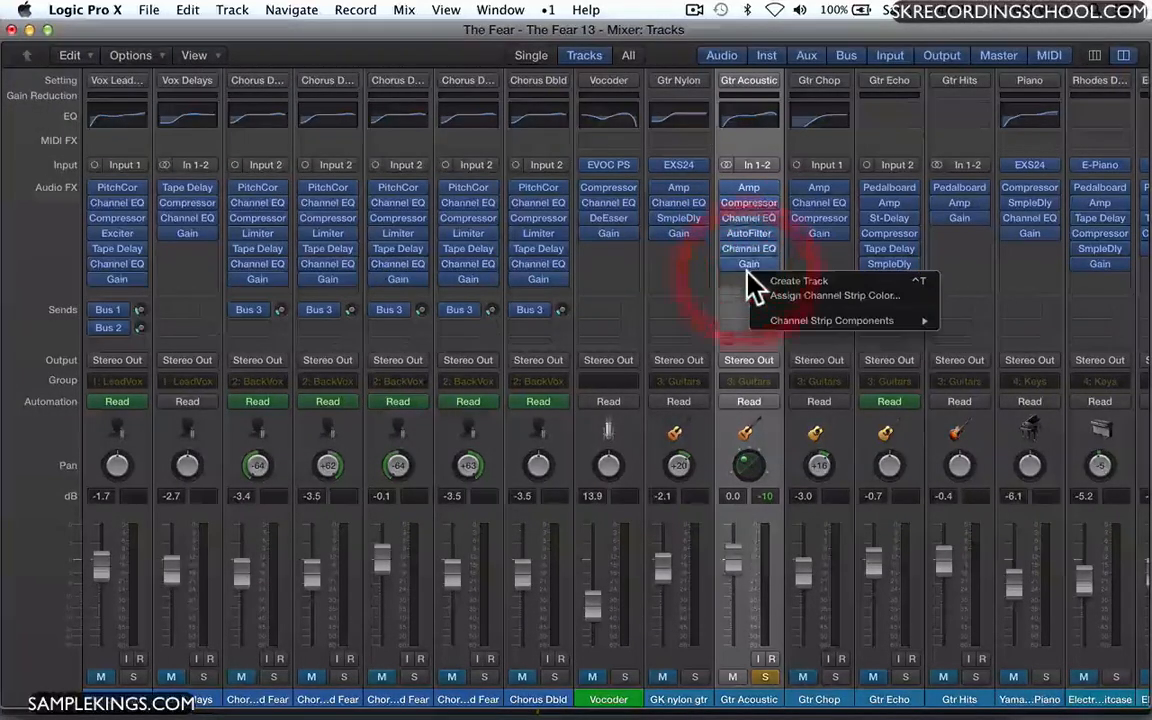
{"action": "right_click", "coordinate": [716, 267]}
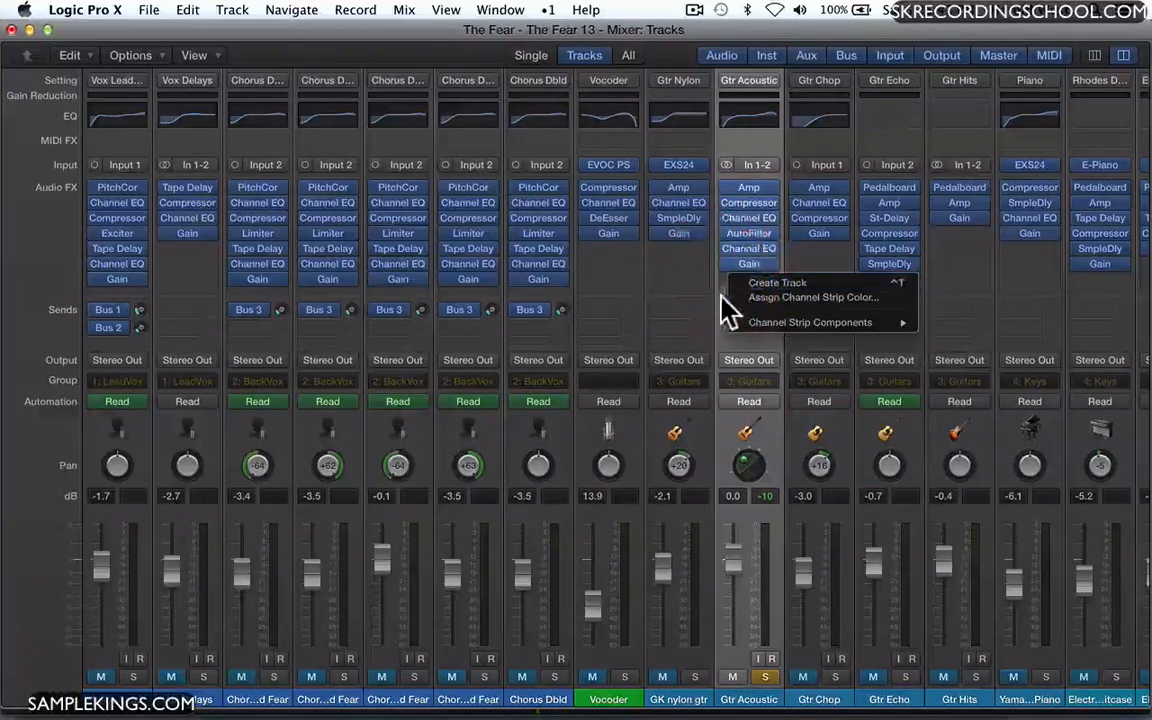
{"action": "left_click", "coordinate": [708, 296]}
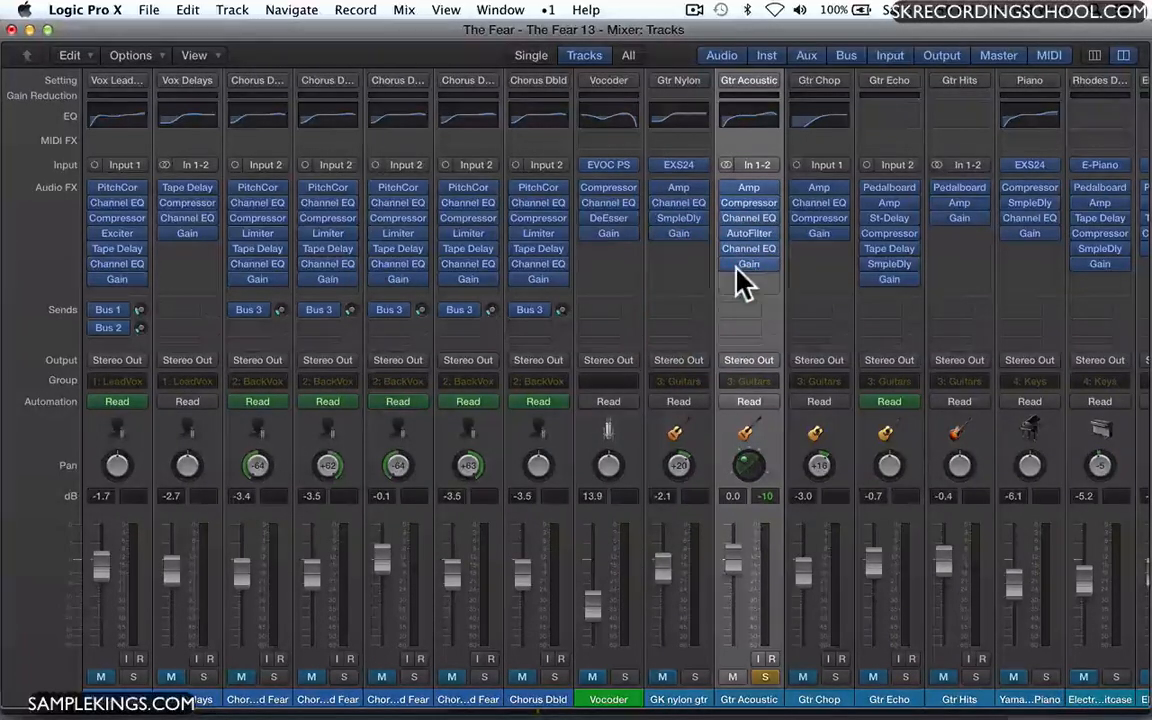
Insert a stereo Binaural Post-Processing plug-in after Gain on the Gtr Acoustic channel and view its Compensation Mode options.
{"action": "left_click", "coordinate": [739, 270]}
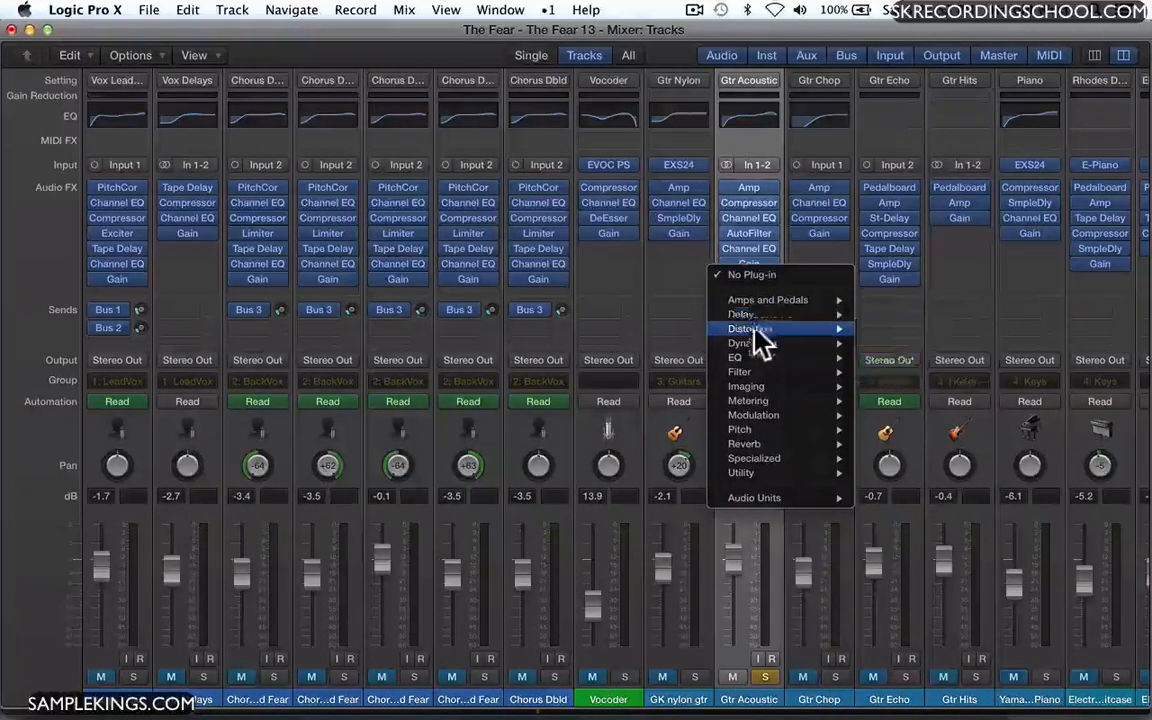
{"action": "mouse_move", "coordinate": [760, 376]}
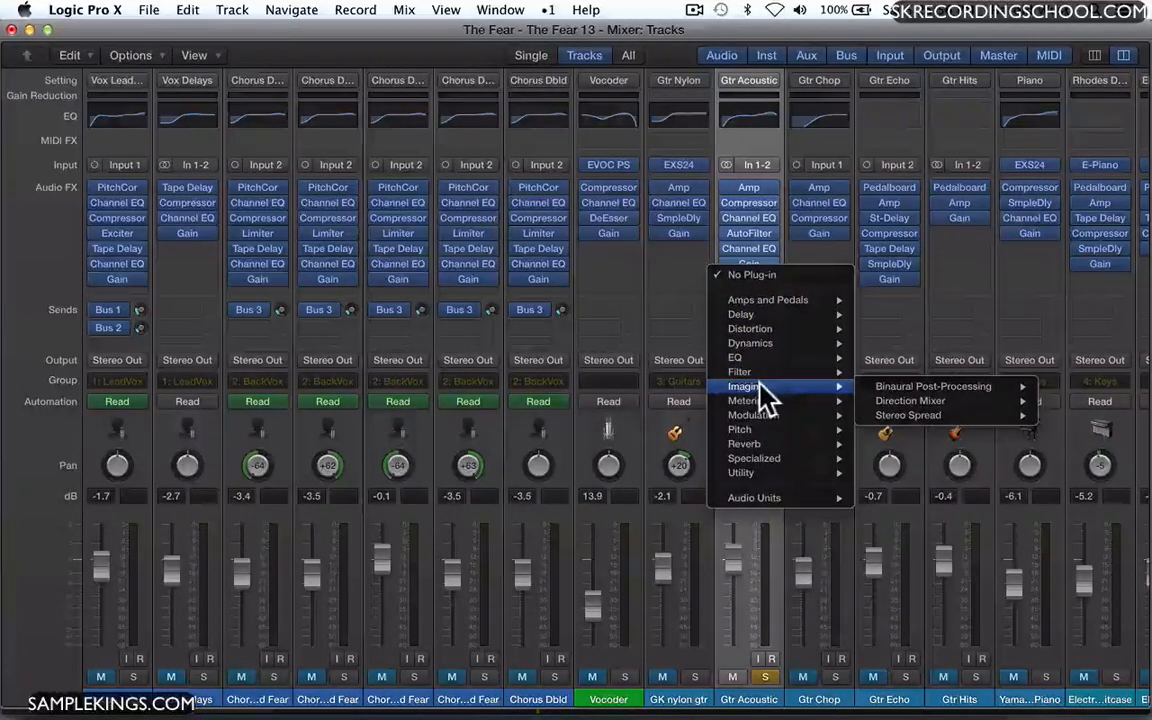
{"action": "mouse_move", "coordinate": [885, 398]}
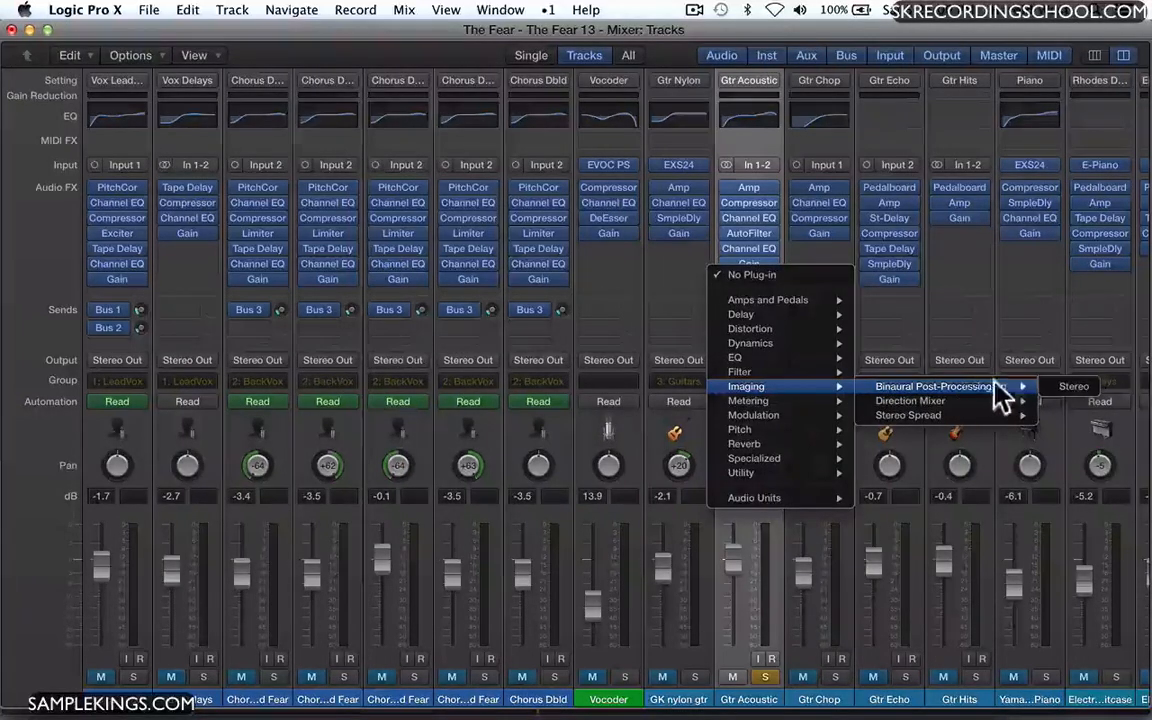
{"action": "left_click", "coordinate": [1068, 392]}
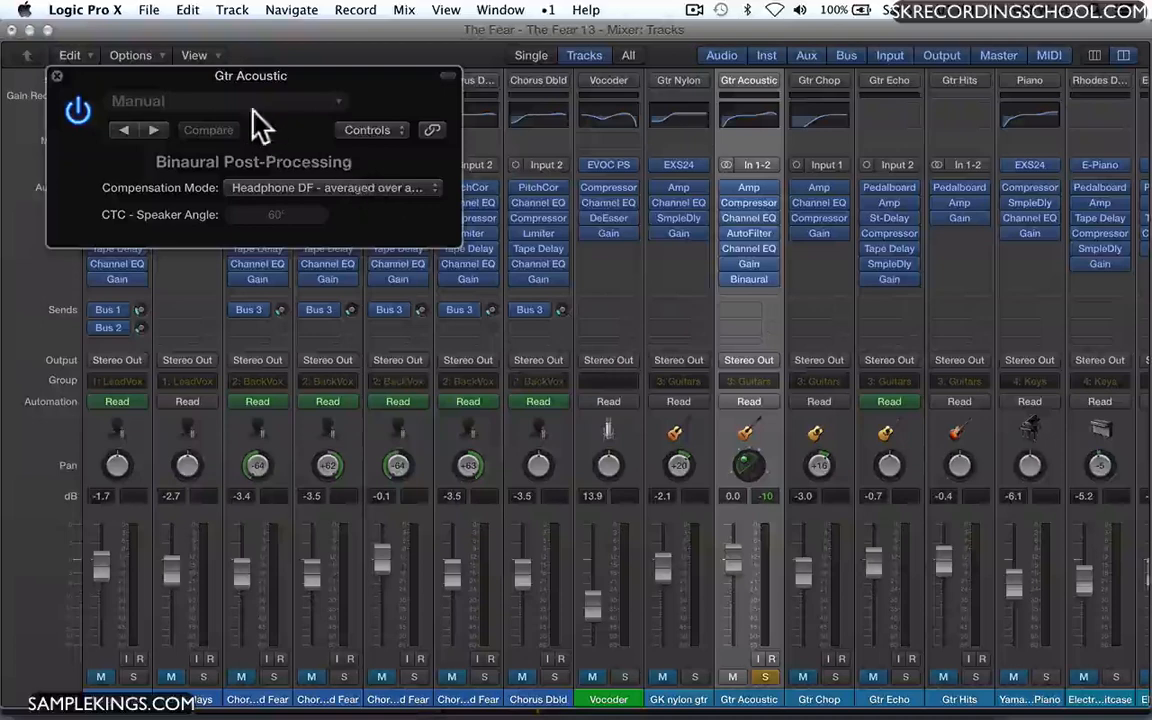
{"action": "left_click_drag", "start_coordinate": [220, 79], "coordinate": [331, 108]}
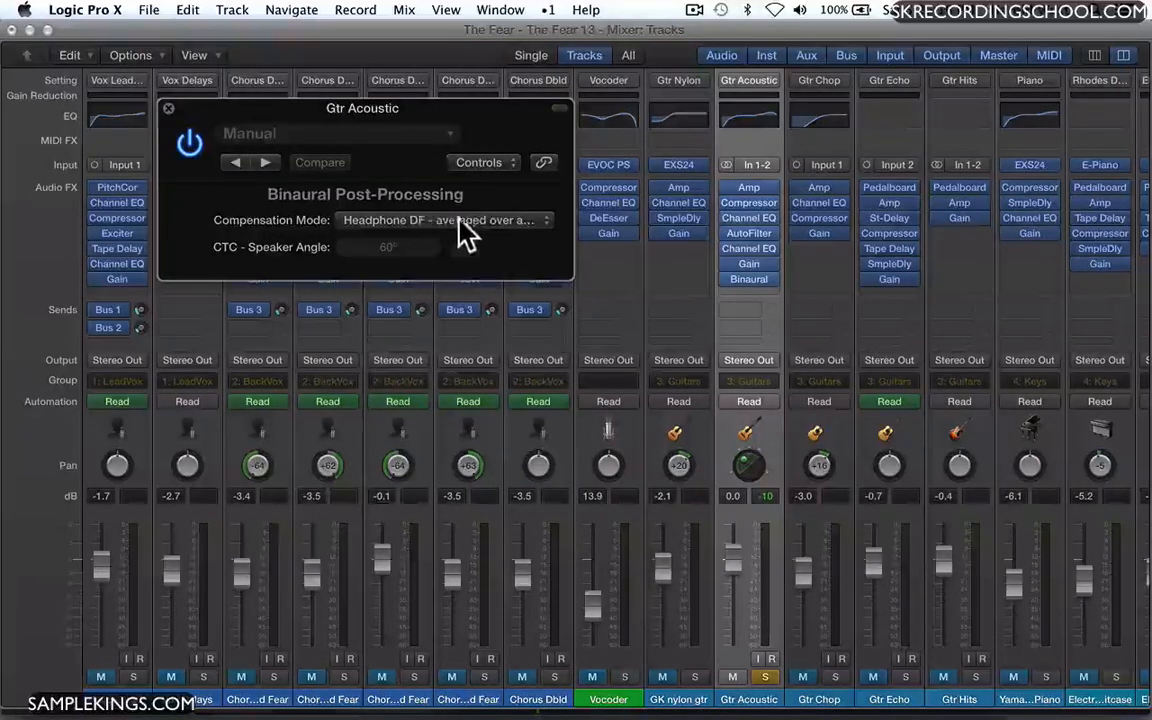
{"action": "left_click", "coordinate": [544, 221]}
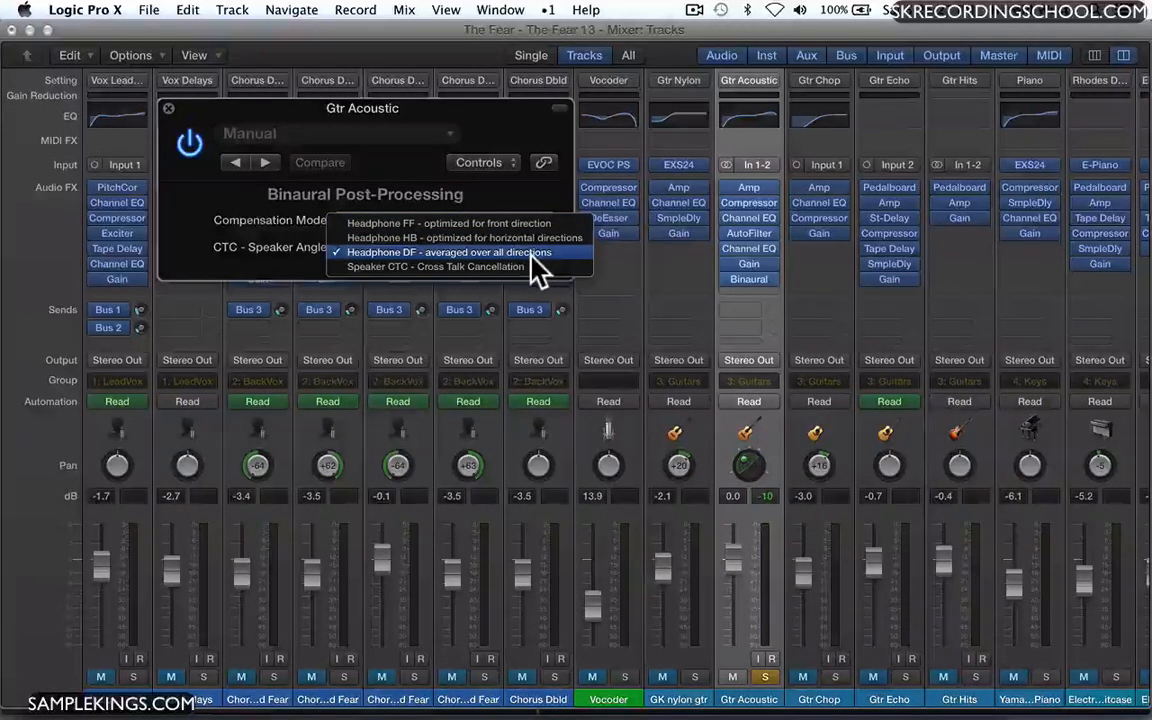
{"action": "left_click", "coordinate": [505, 206]}
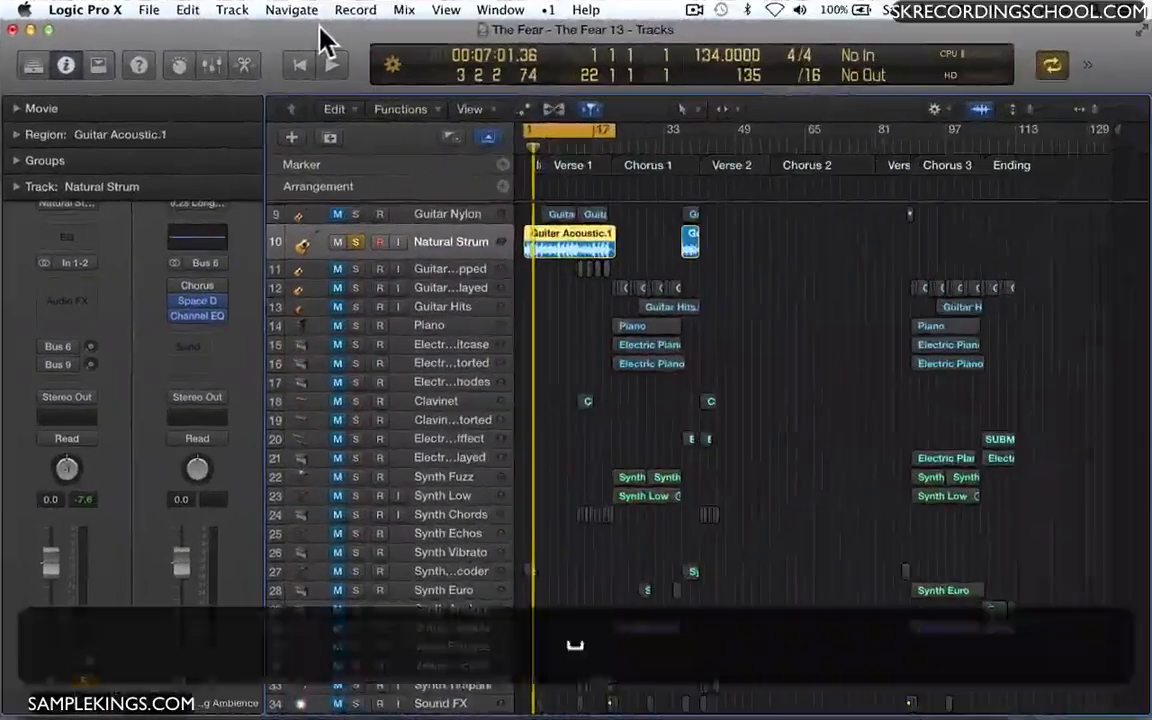
Audition the soloed Natural Strum guitar track in two short passes, the second from near the song's start, and stop playback.
{"action": "key", "text": "space"}
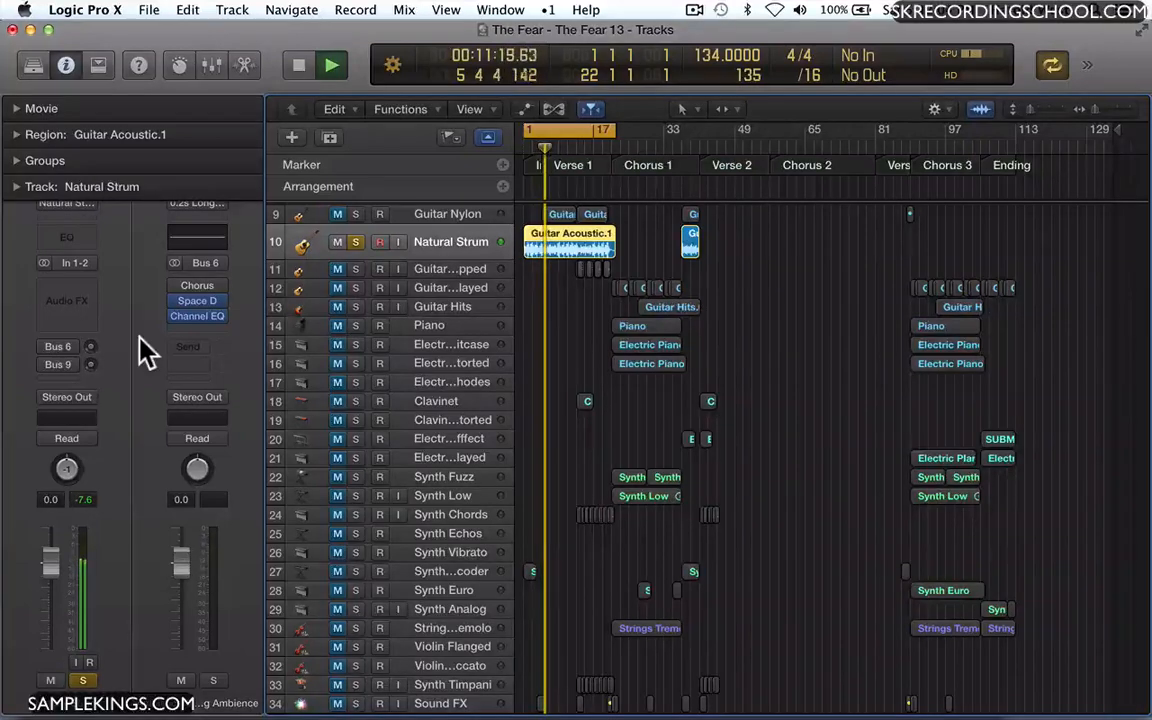
{"action": "key", "text": "space"}
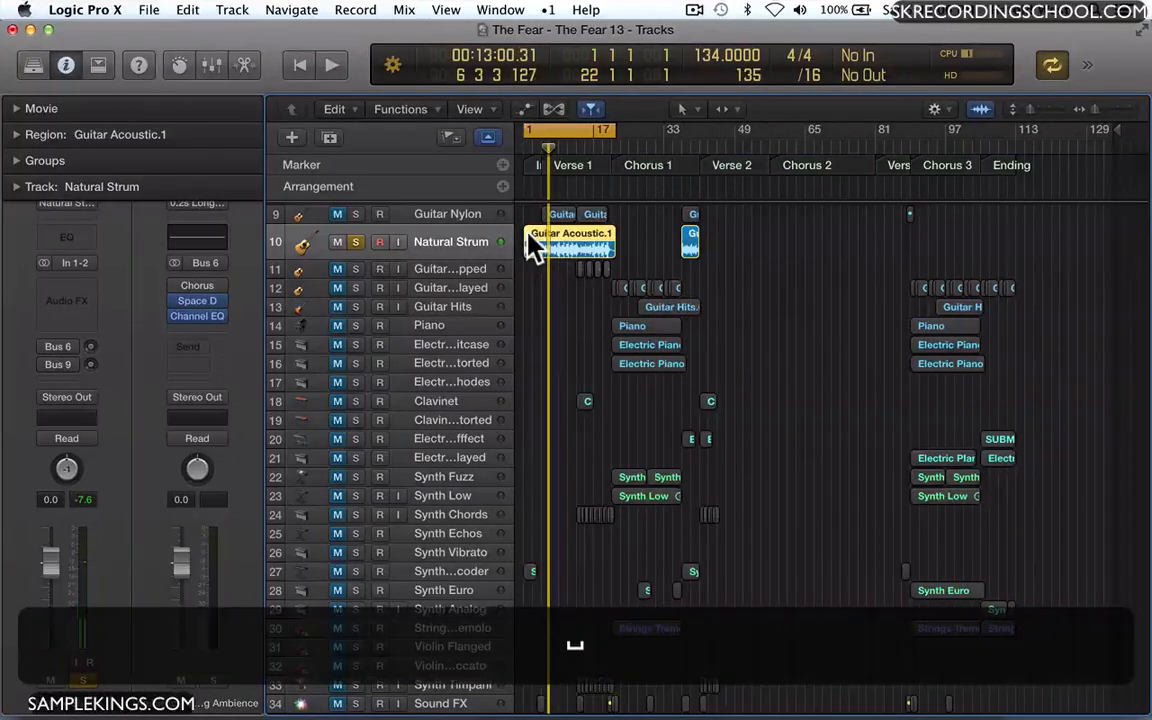
{"action": "key", "text": "space"}
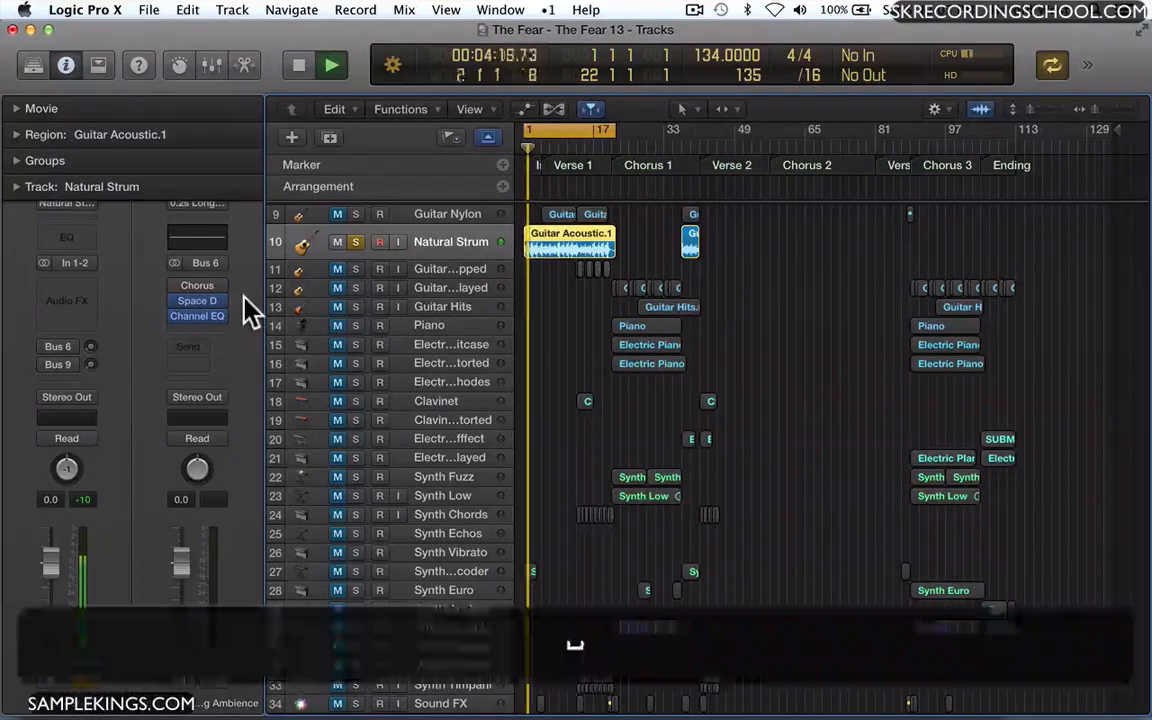
{"action": "key", "text": "space"}
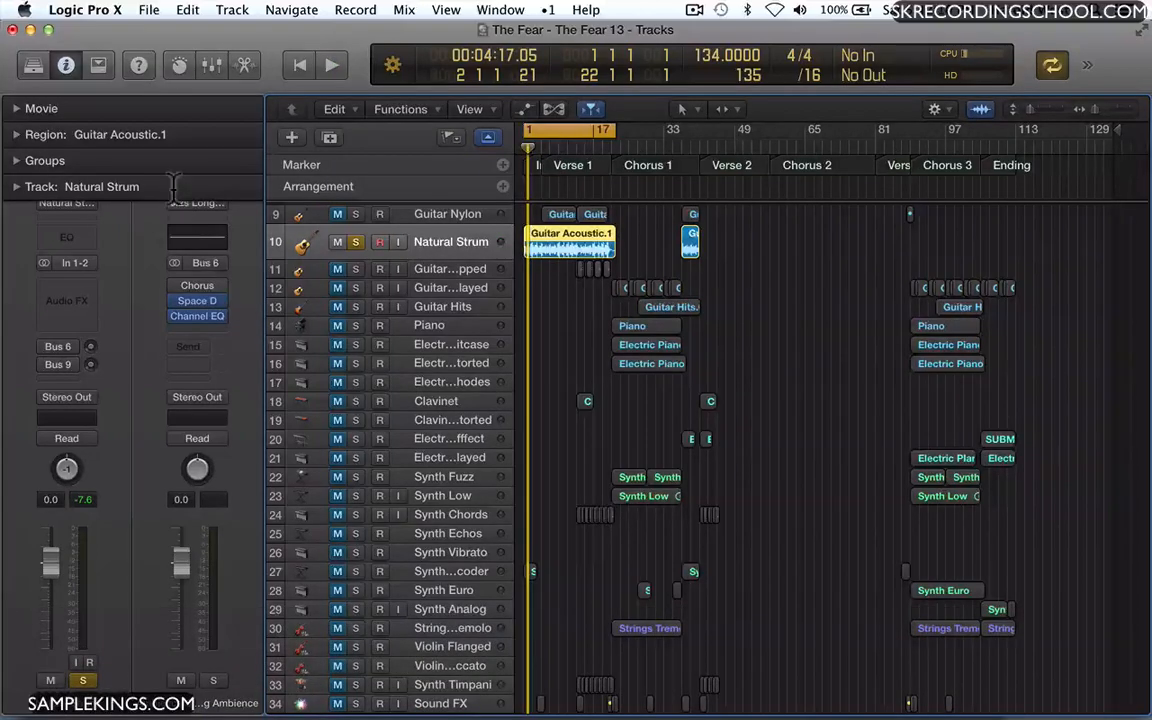
Open the Library's Acoustic Guitar patches, load Echo Strum on the soloed guitar track and audition it briefly.
{"action": "left_click", "coordinate": [27, 60]}
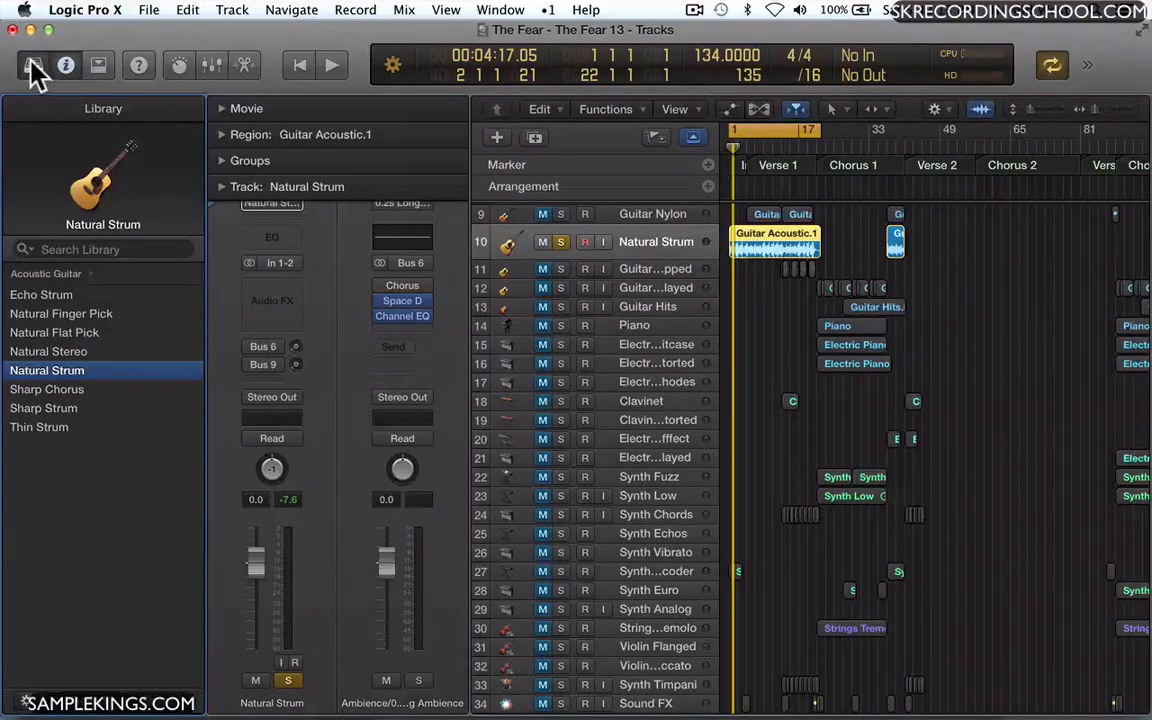
{"action": "left_click", "coordinate": [62, 273]}
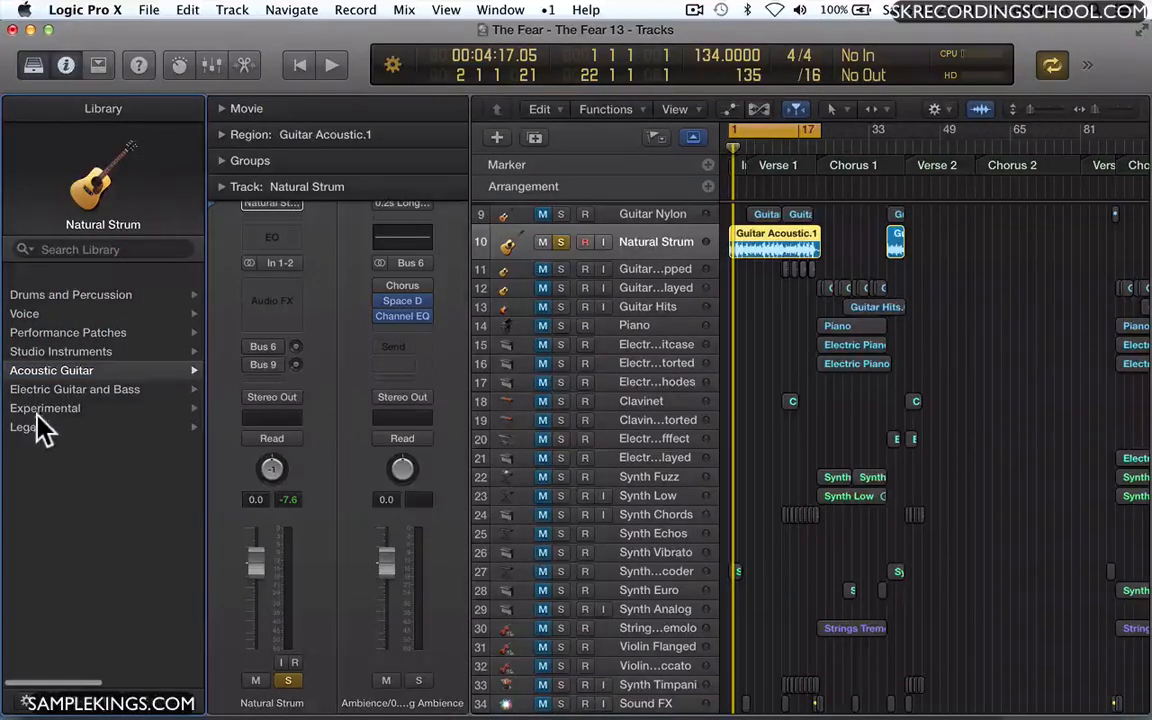
{"action": "left_click", "coordinate": [70, 368]}
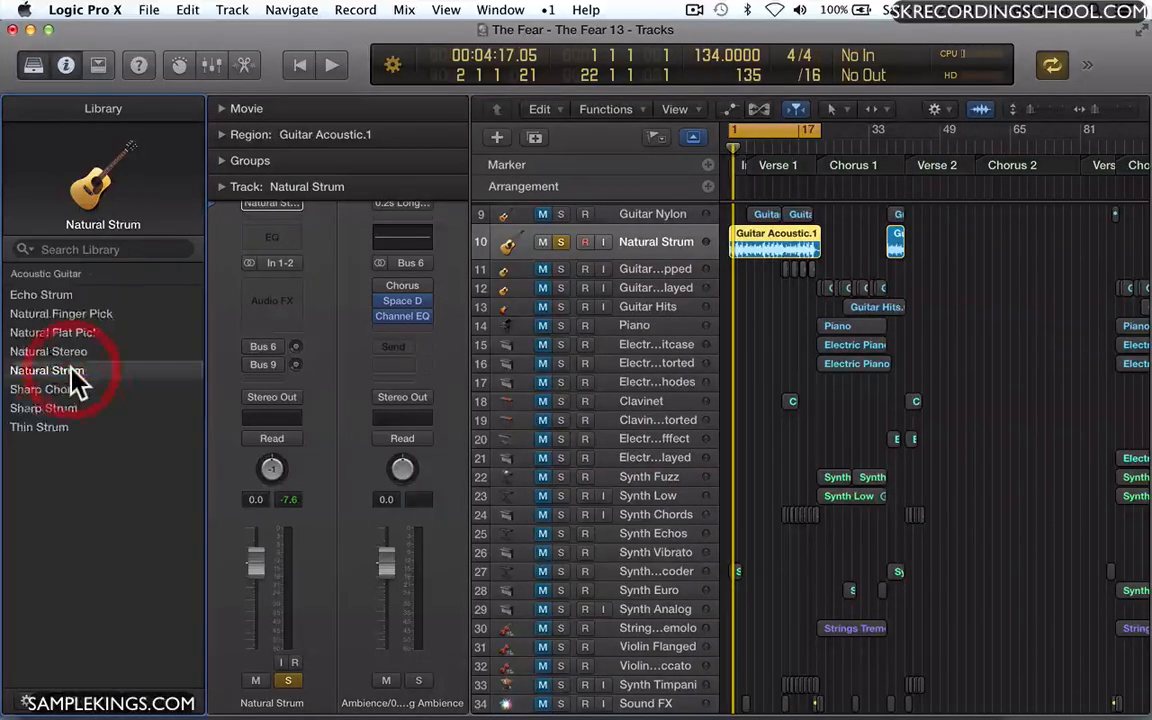
{"action": "left_click", "coordinate": [57, 296]}
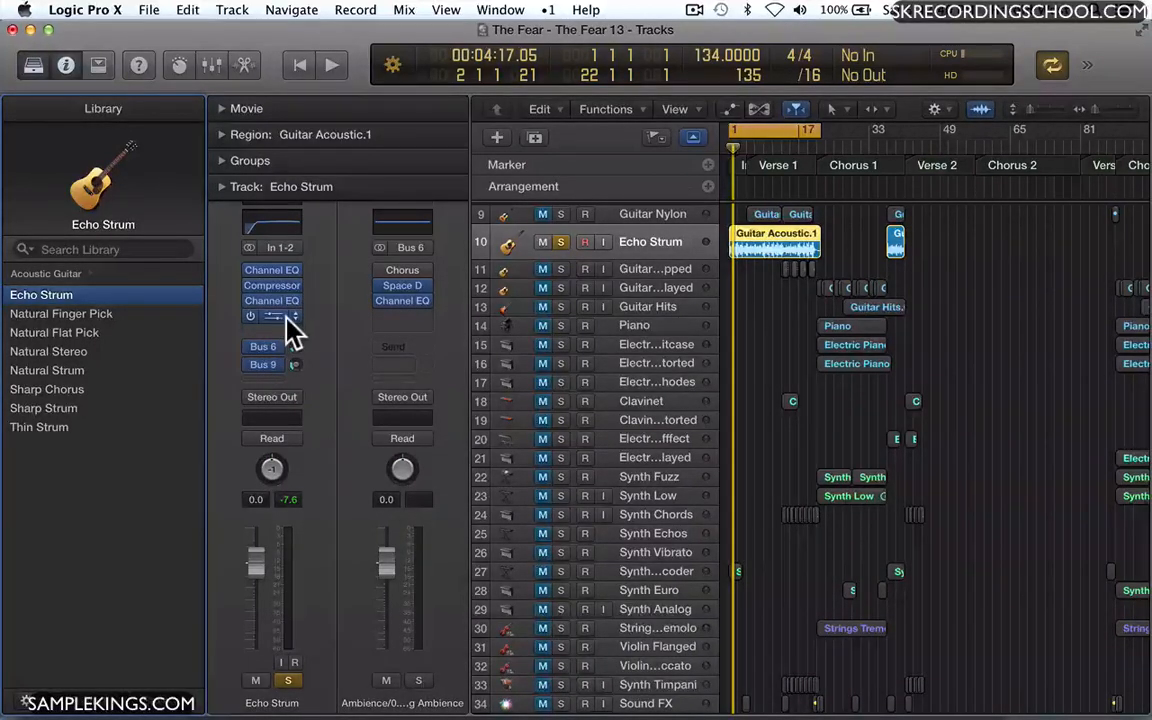
{"action": "key", "text": "space"}
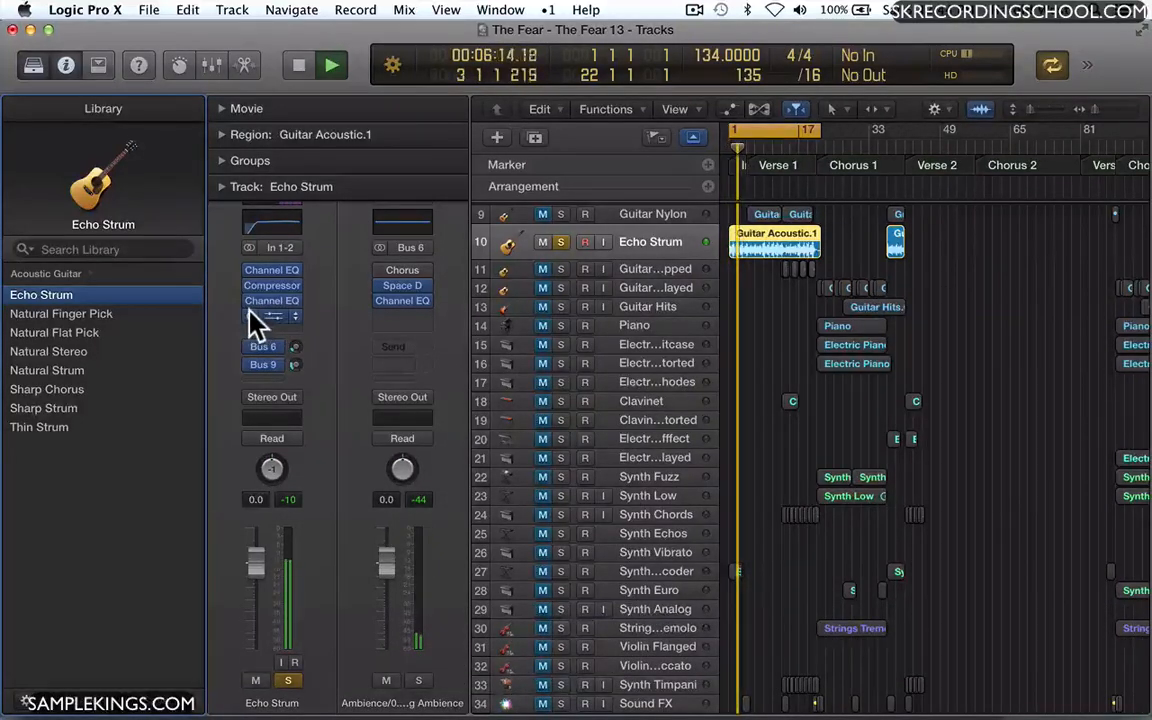
{"action": "key", "text": "space"}
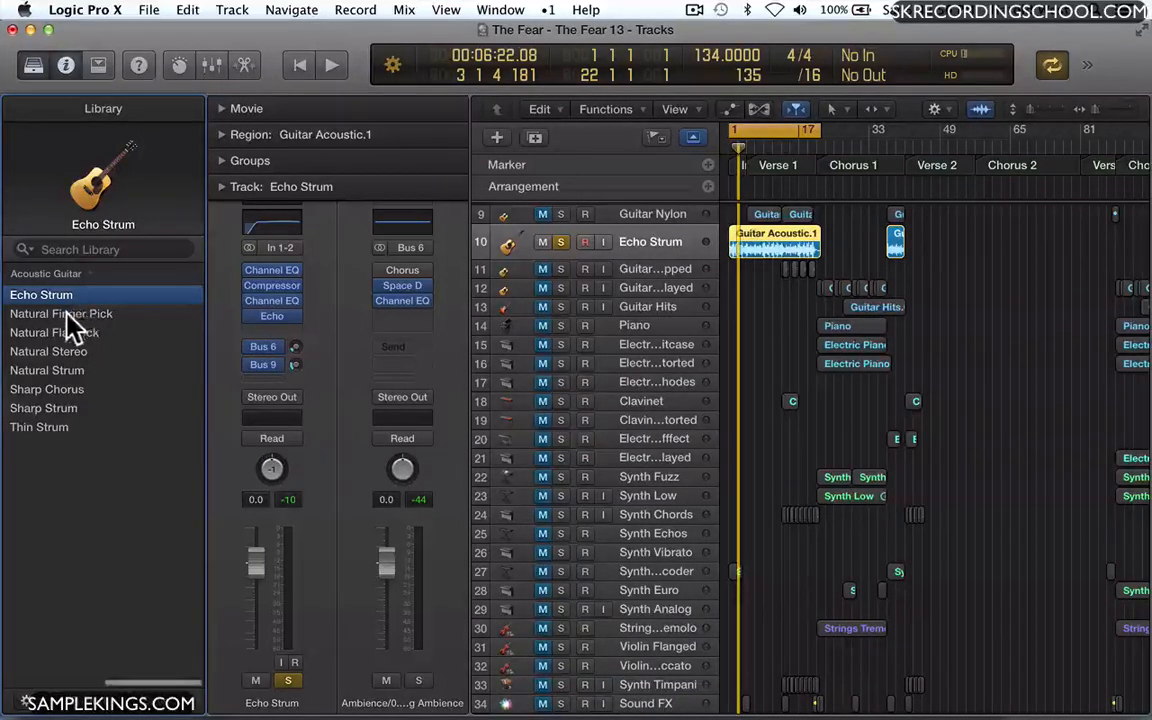
Load the Natural Finger Pick patch on the guitar track and listen to it, followed by the Natural Flat Pick patch.
{"action": "left_click", "coordinate": [67, 316]}
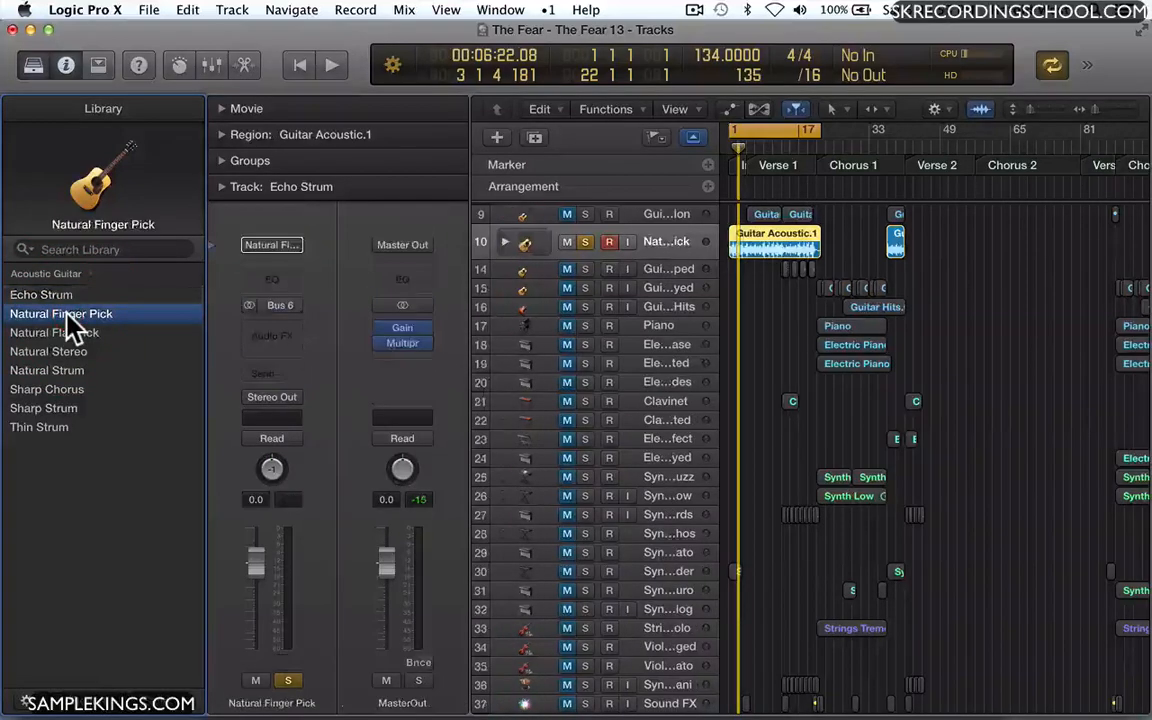
{"action": "key", "text": "space"}
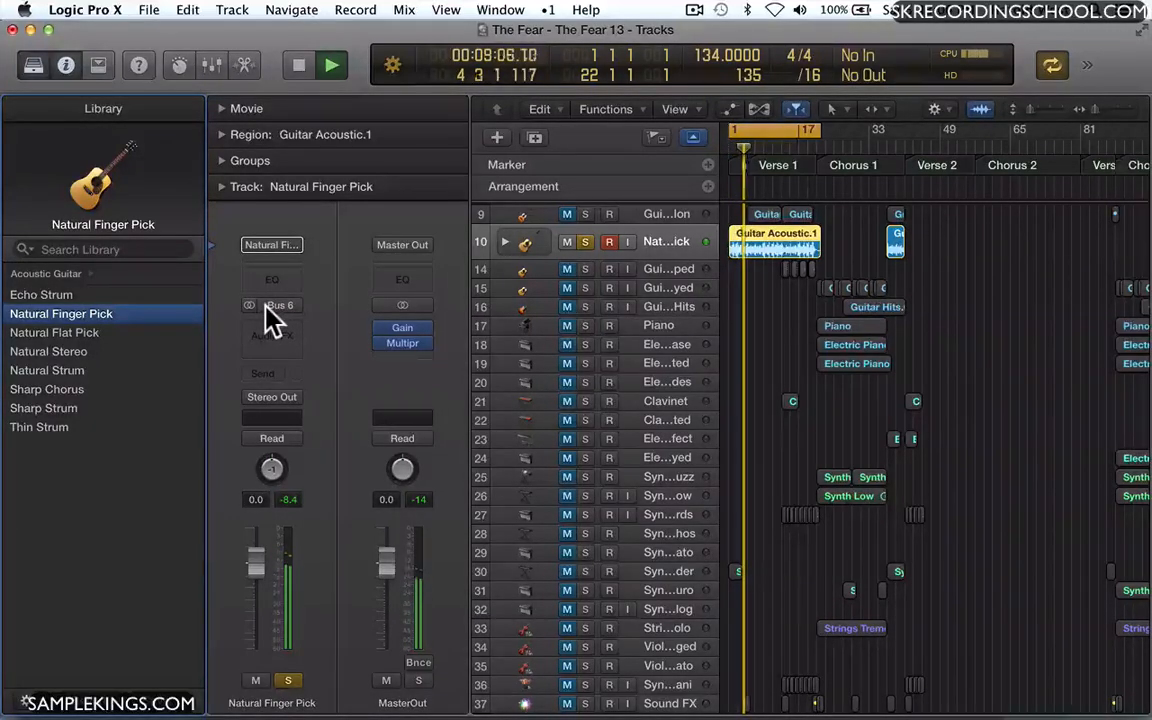
{"action": "left_click", "coordinate": [76, 335]}
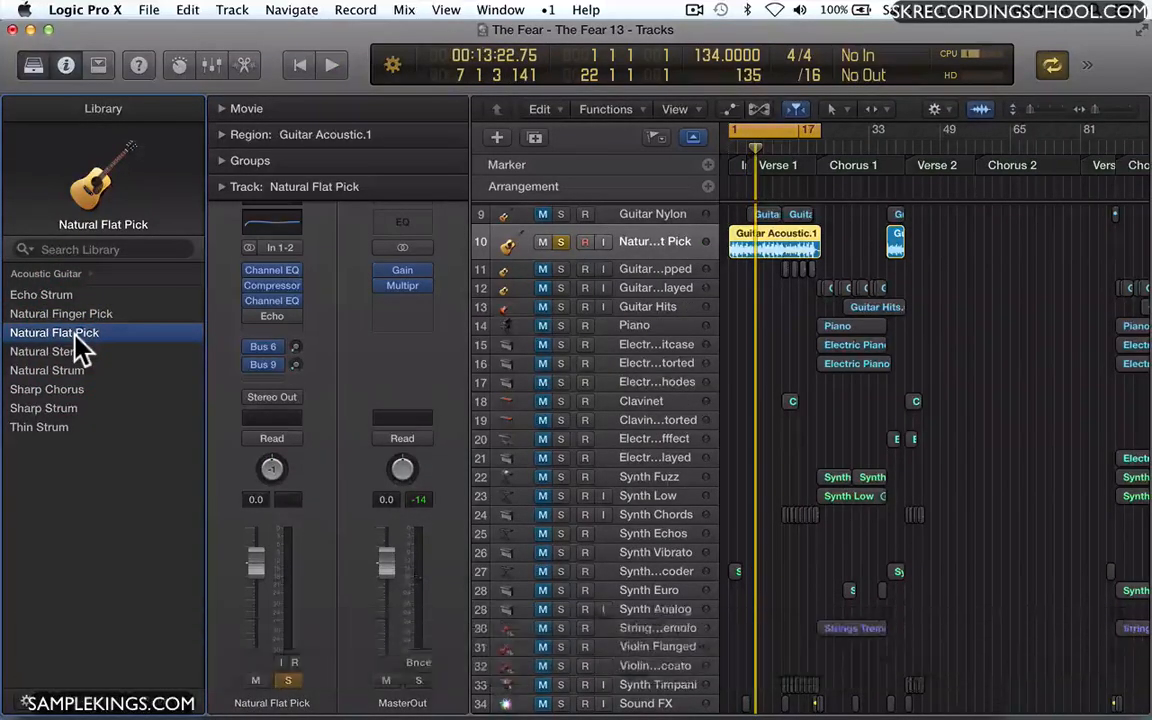
{"action": "key", "text": "space"}
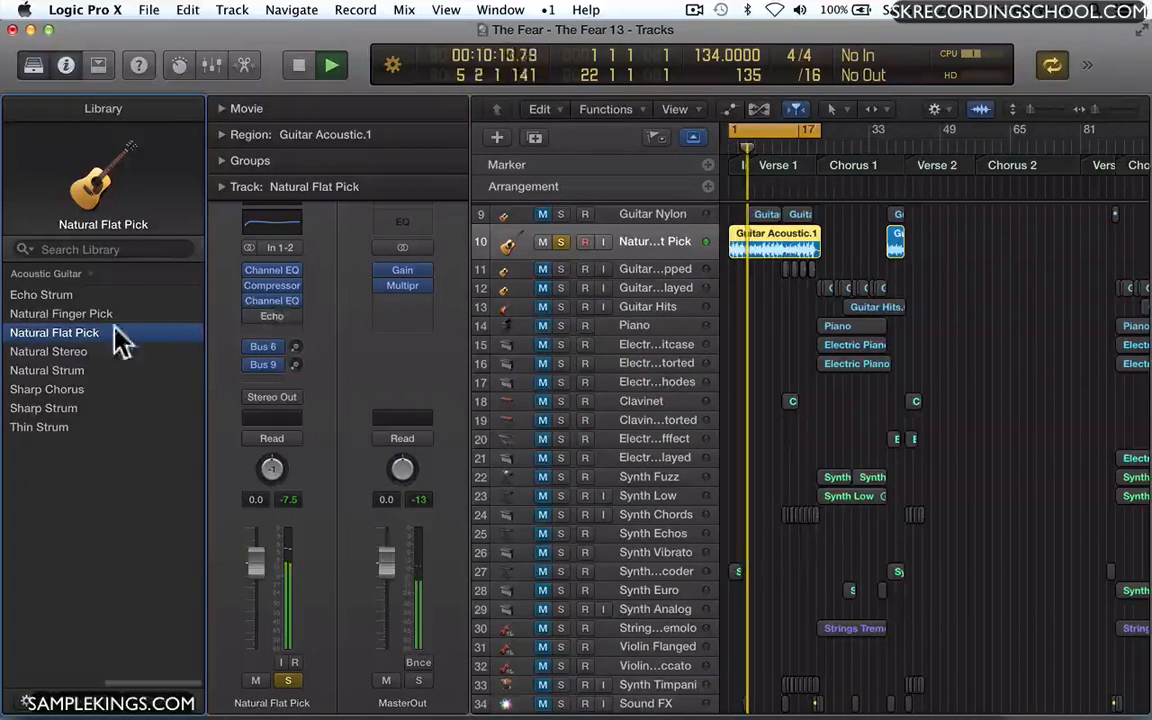
Audition the Natural Stereo, Natural Strum, Sharp Chorus, Sharp Strum and Thin Strum patches on the guitar track during playback.
{"action": "left_click", "coordinate": [60, 350]}
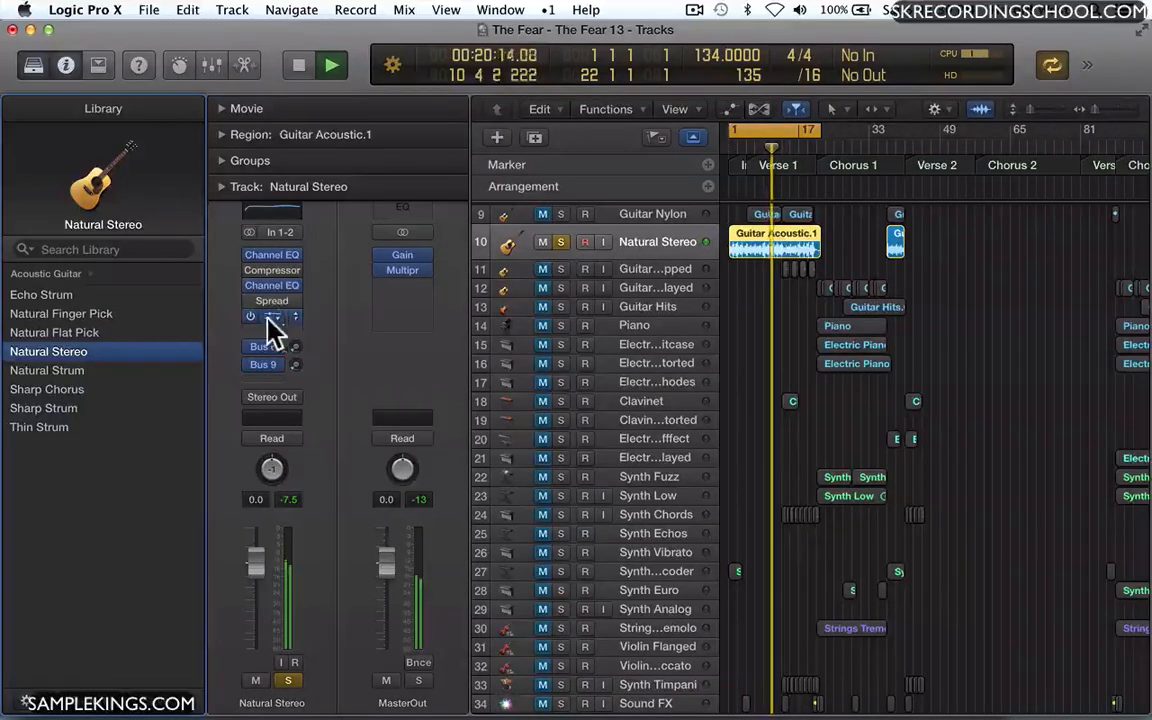
{"action": "left_click", "coordinate": [60, 372]}
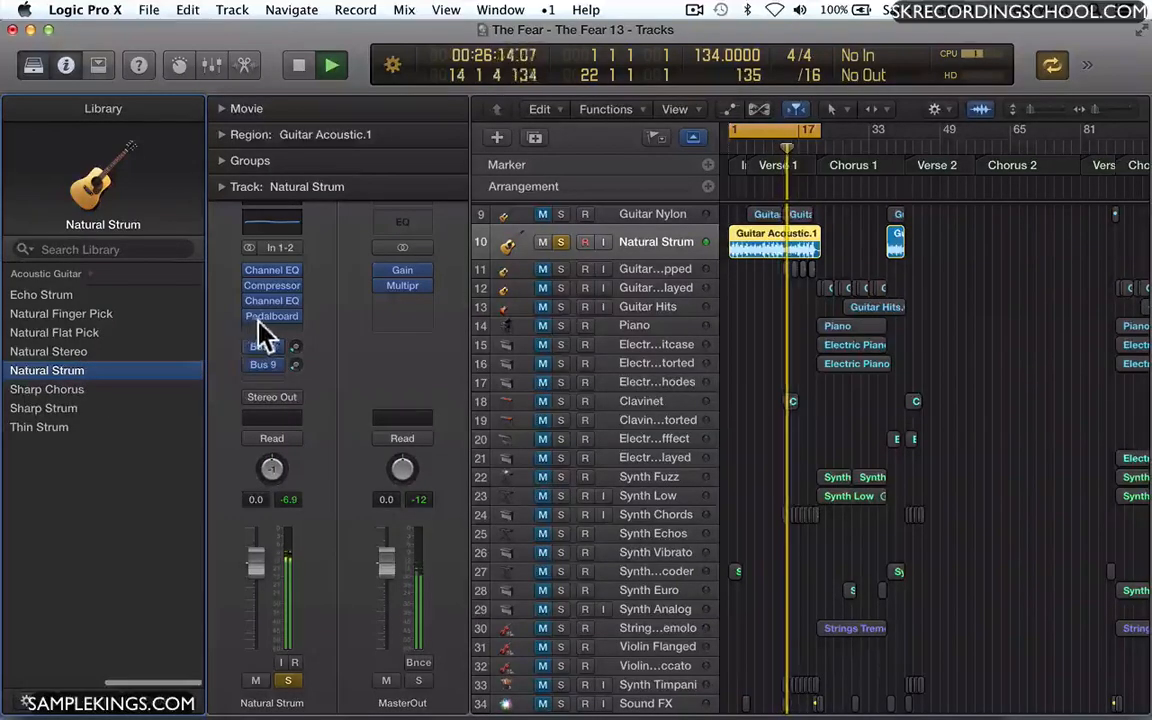
{"action": "mouse_move", "coordinate": [265, 317]}
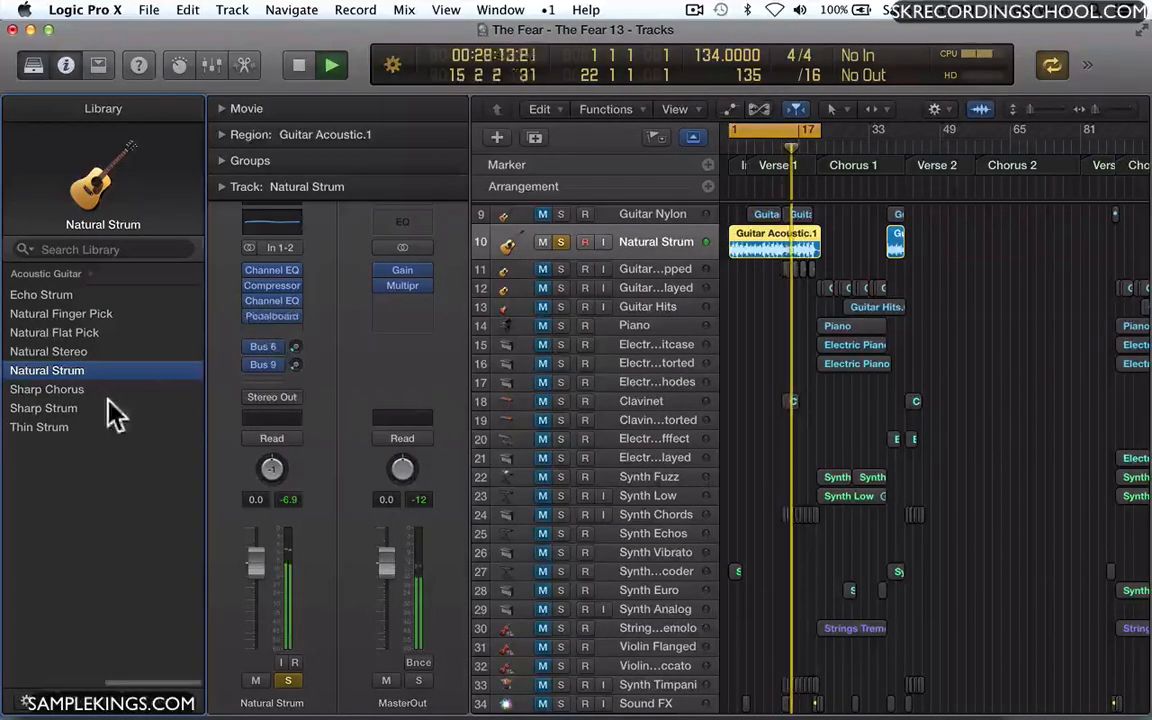
{"action": "left_click", "coordinate": [74, 390]}
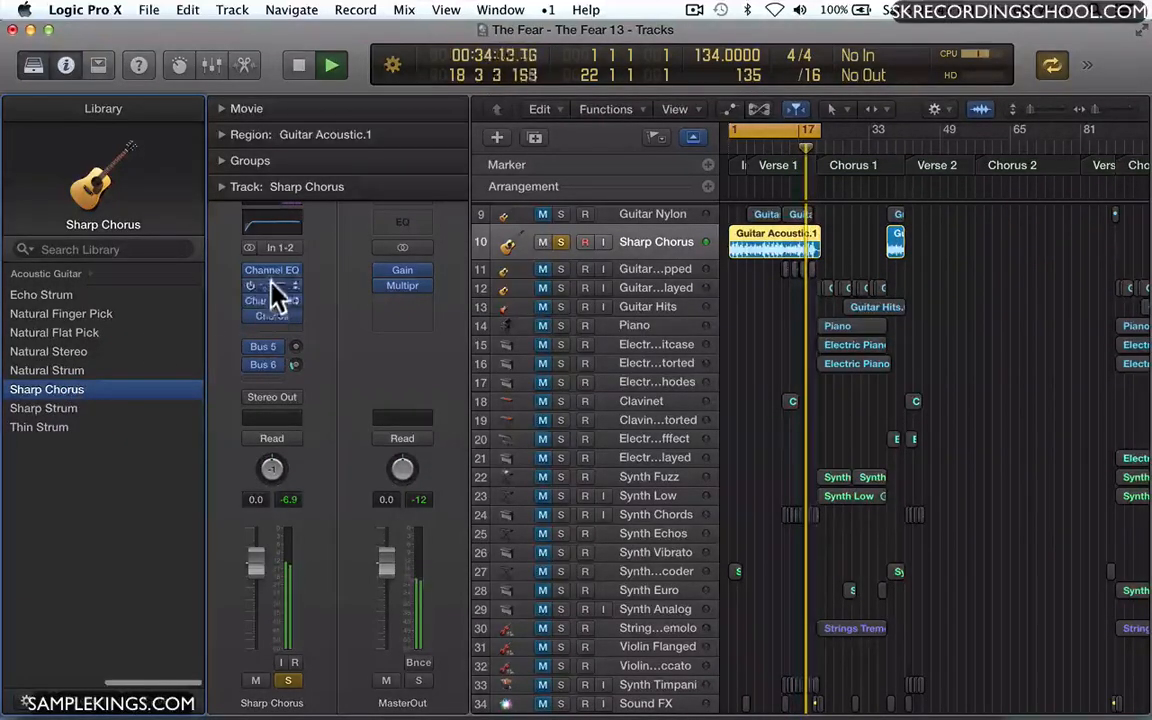
{"action": "left_click", "coordinate": [62, 410]}
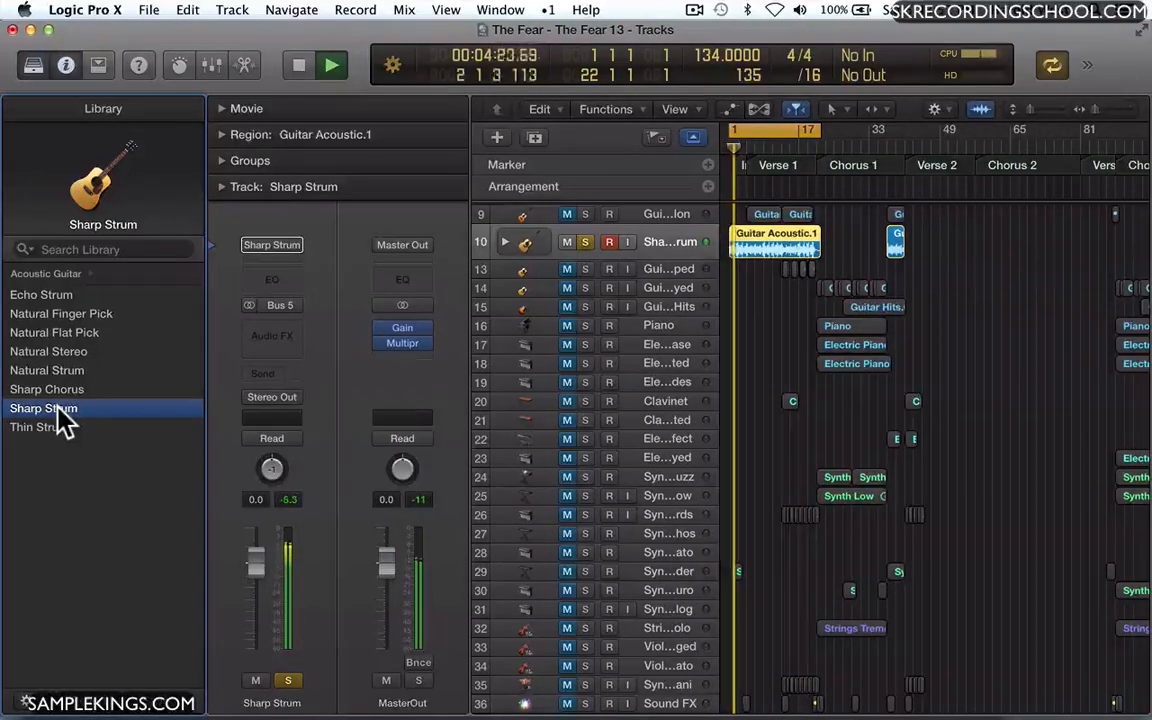
{"action": "left_click", "coordinate": [53, 433]}
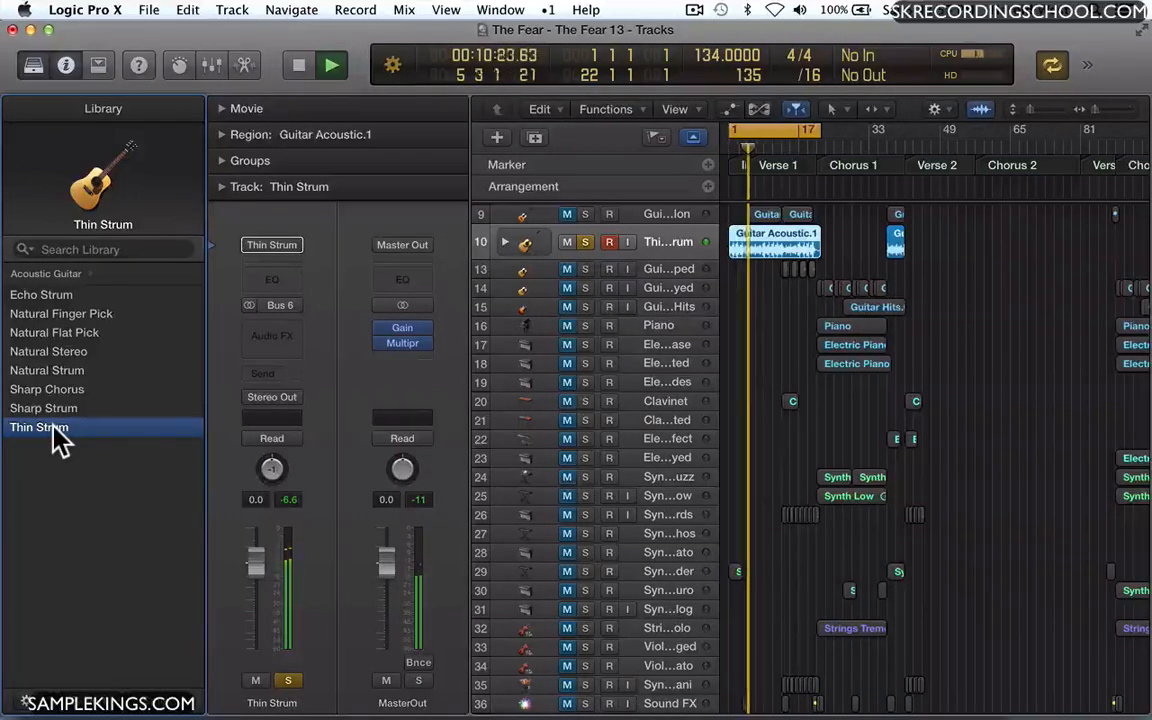
Compare the Natural Stereo and Natural Flat Pick patches once more on the guitar track and stop playback.
{"action": "left_click", "coordinate": [66, 351]}
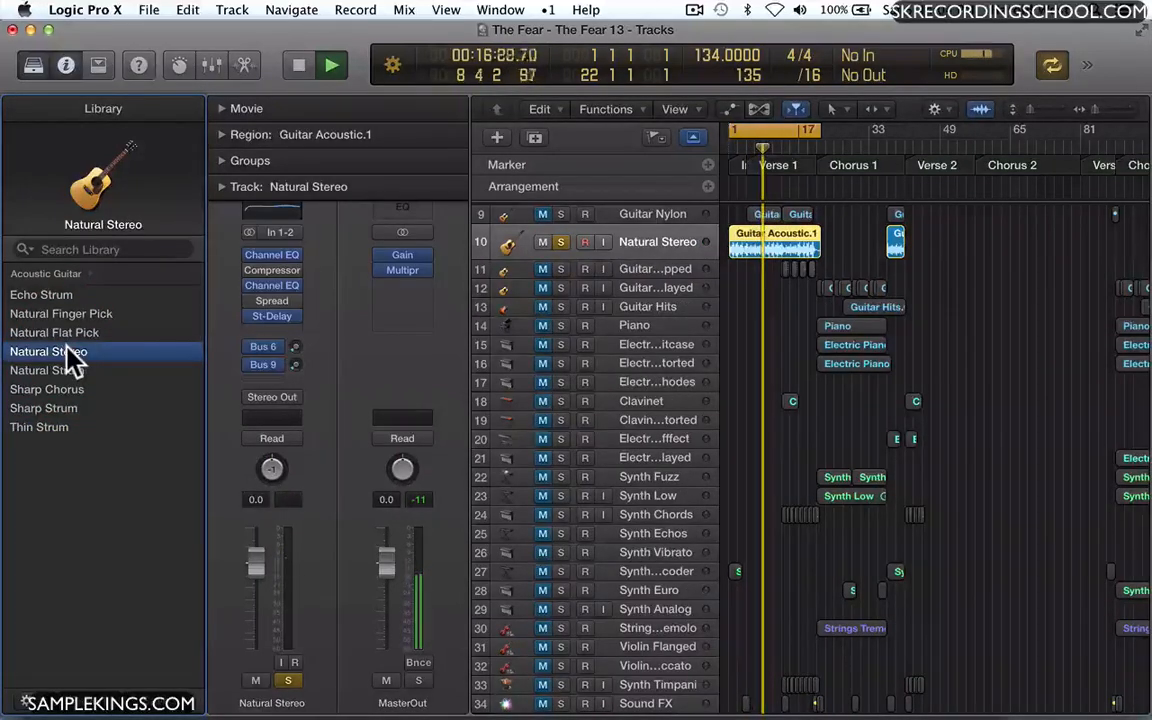
{"action": "left_click", "coordinate": [75, 331]}
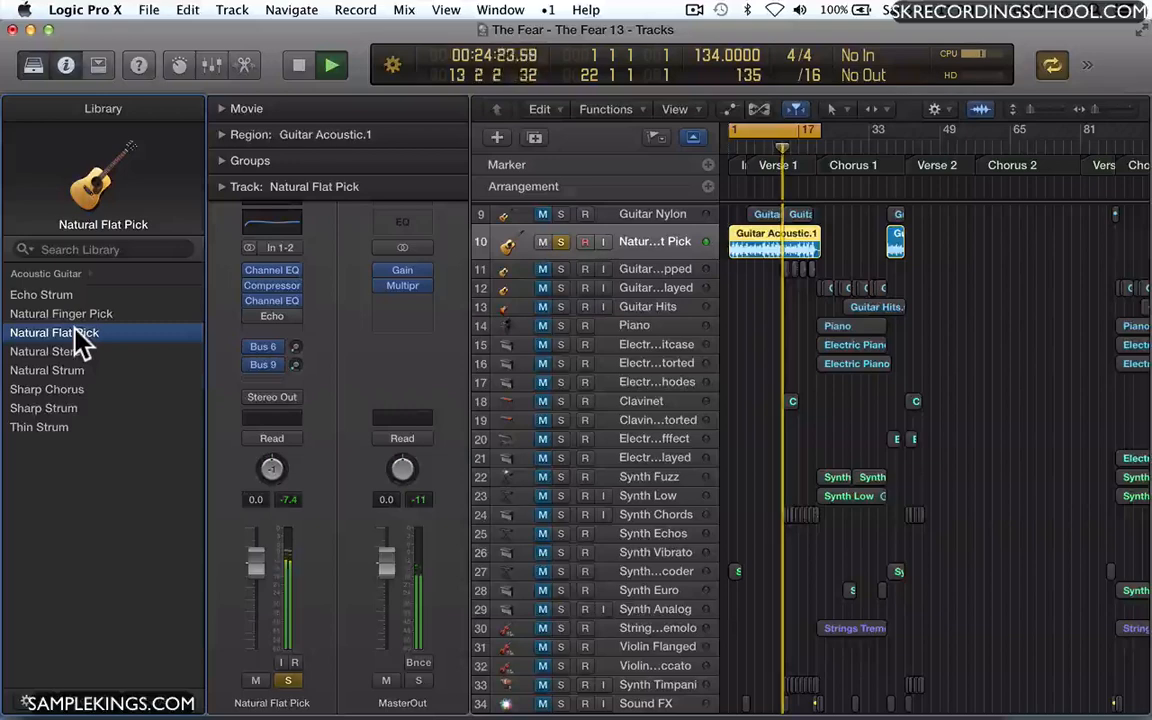
{"action": "key", "text": "space"}
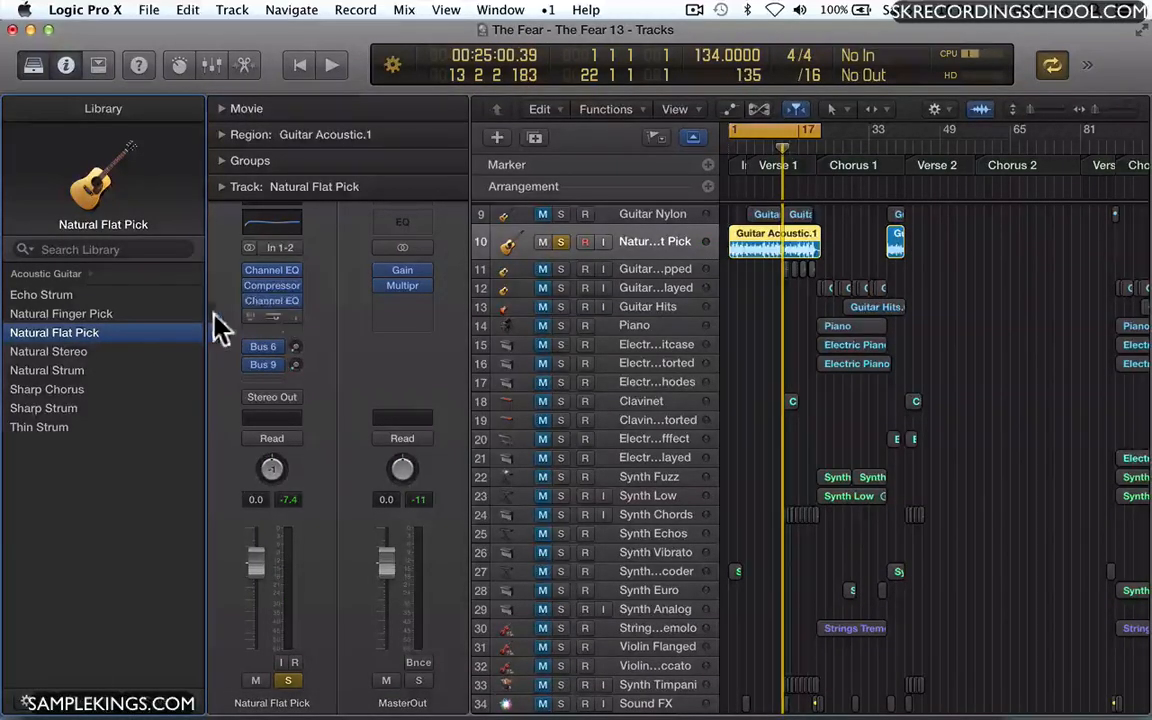
Load the Natural Strum patch on the guitar track, open its Pedalboard plug-in and start playback.
{"action": "left_click", "coordinate": [65, 372]}
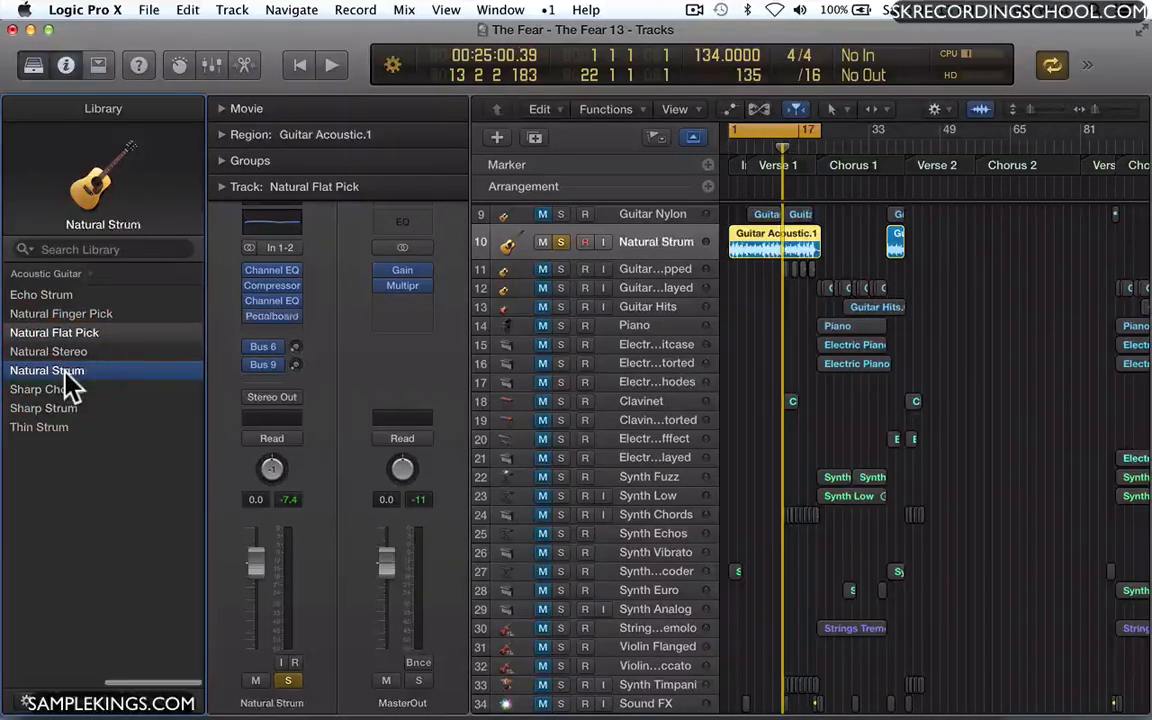
{"action": "left_click", "coordinate": [267, 314]}
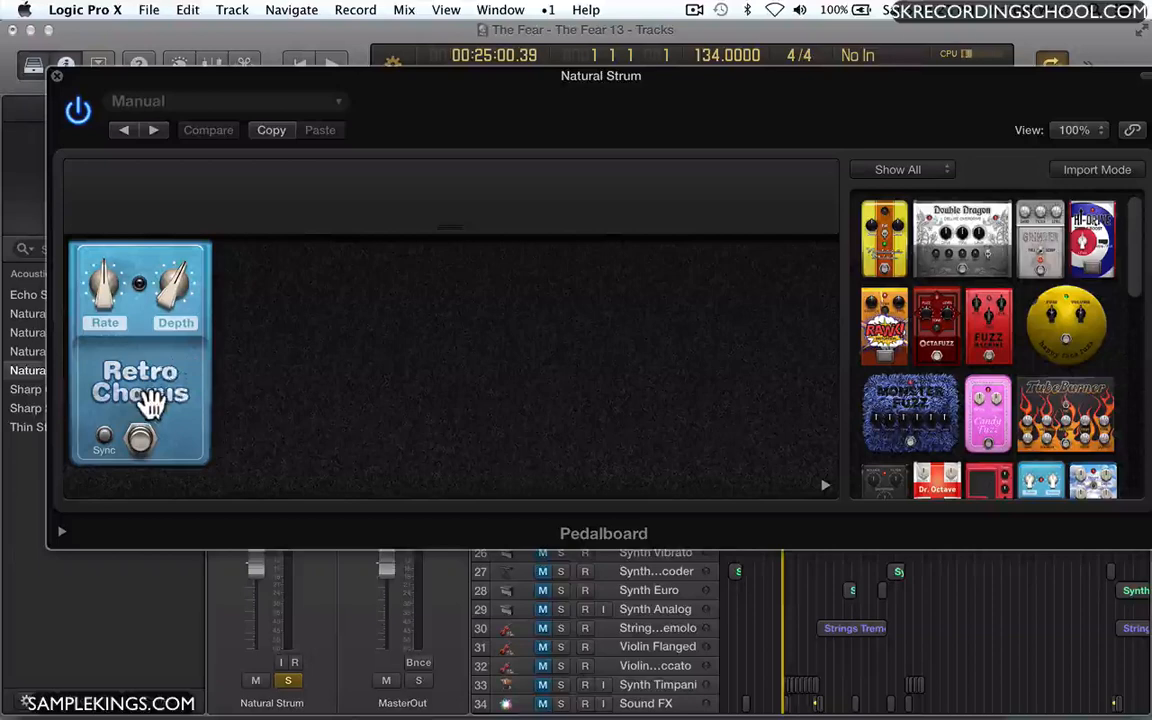
{"action": "key", "text": "space"}
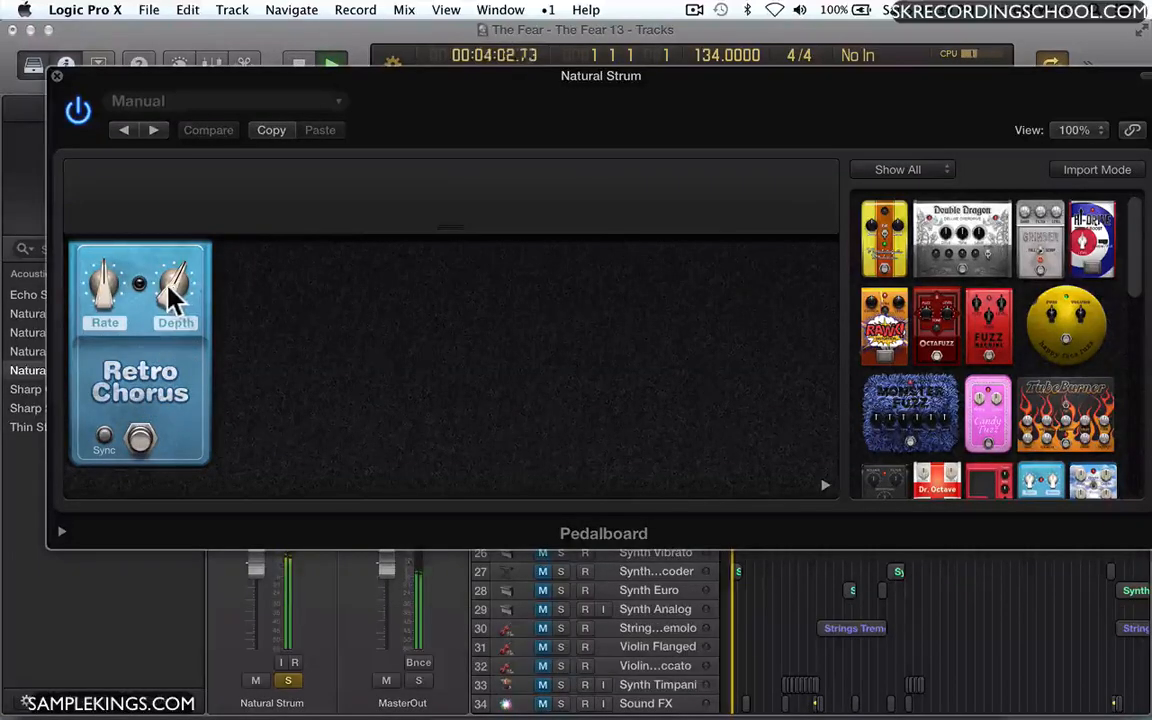
Switch on the Retro Chorus pedal and adjust its Rate and Depth by ear, ending with a low Rate and moderate Depth.
{"action": "left_click_drag", "start_coordinate": [170, 292], "coordinate": [118, 322]}
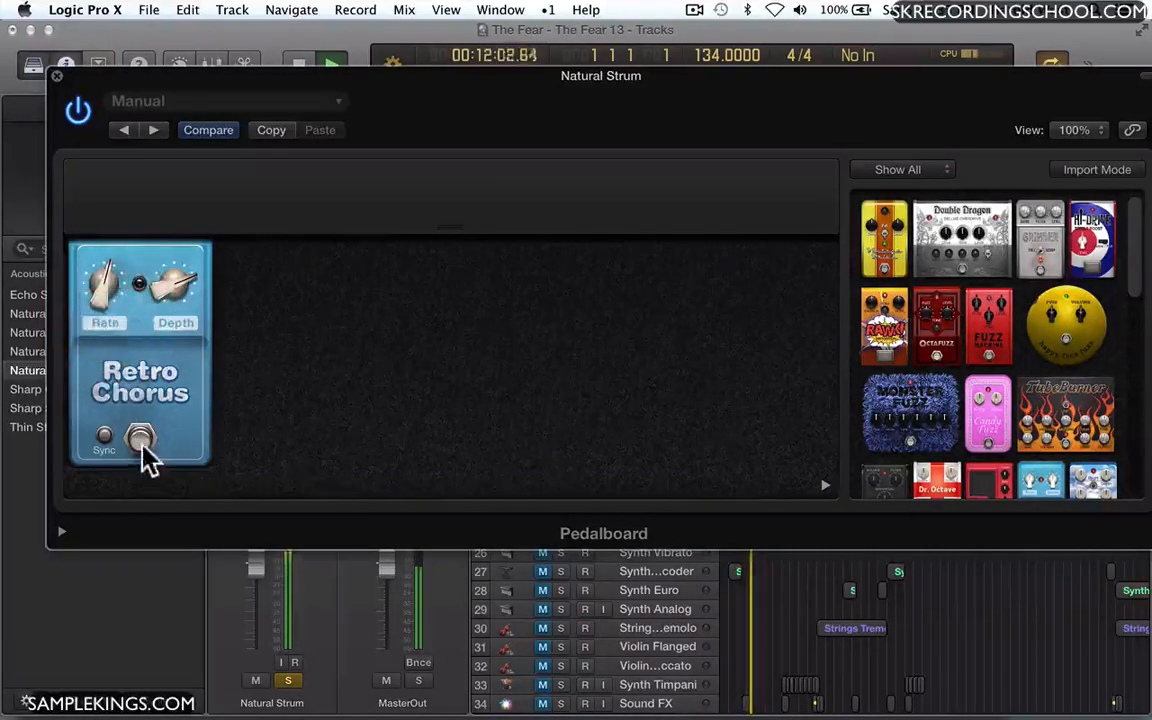
{"action": "left_click", "coordinate": [141, 446]}
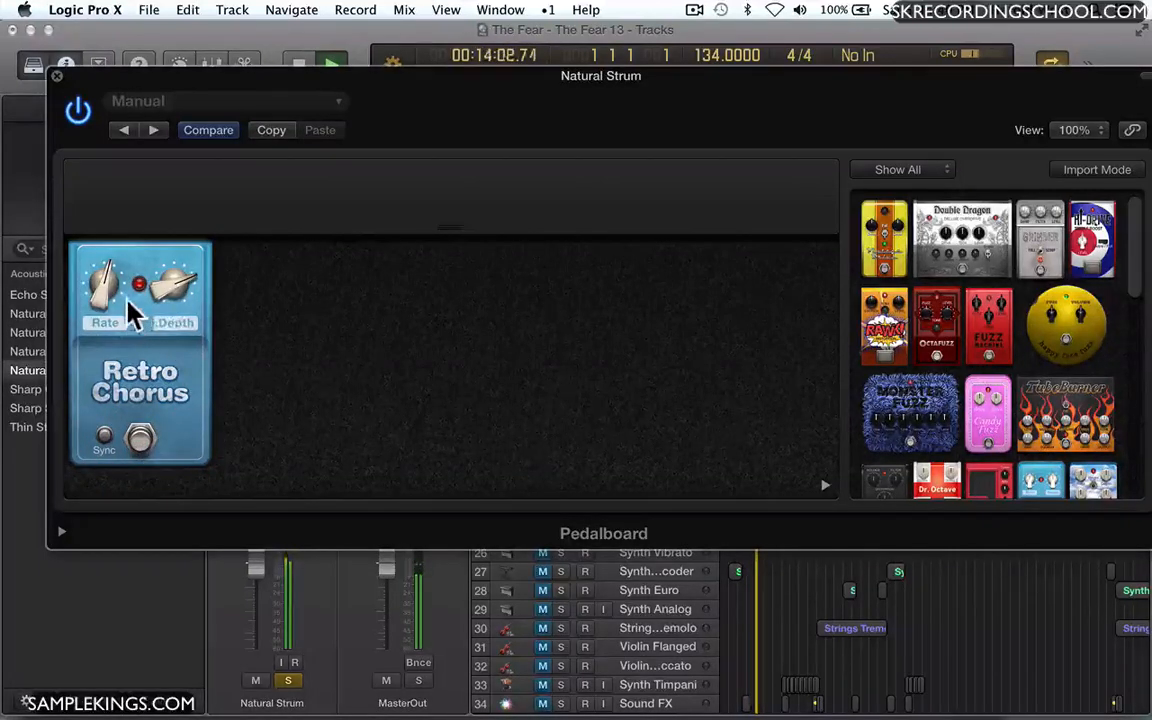
{"action": "left_click_drag", "start_coordinate": [159, 288], "coordinate": [174, 316]}
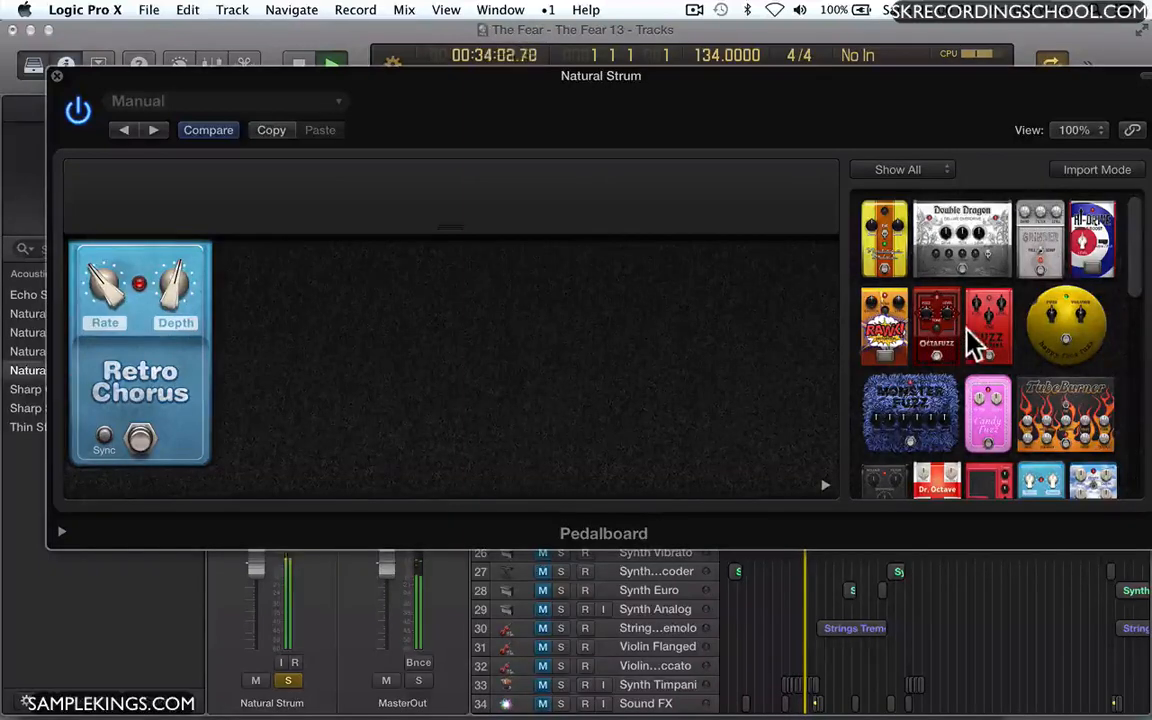
Try a Fuzz Machine pedal after the Retro Chorus, bypass it and remove it from the Pedalboard.
{"action": "left_click_drag", "start_coordinate": [970, 332], "coordinate": [613, 324]}
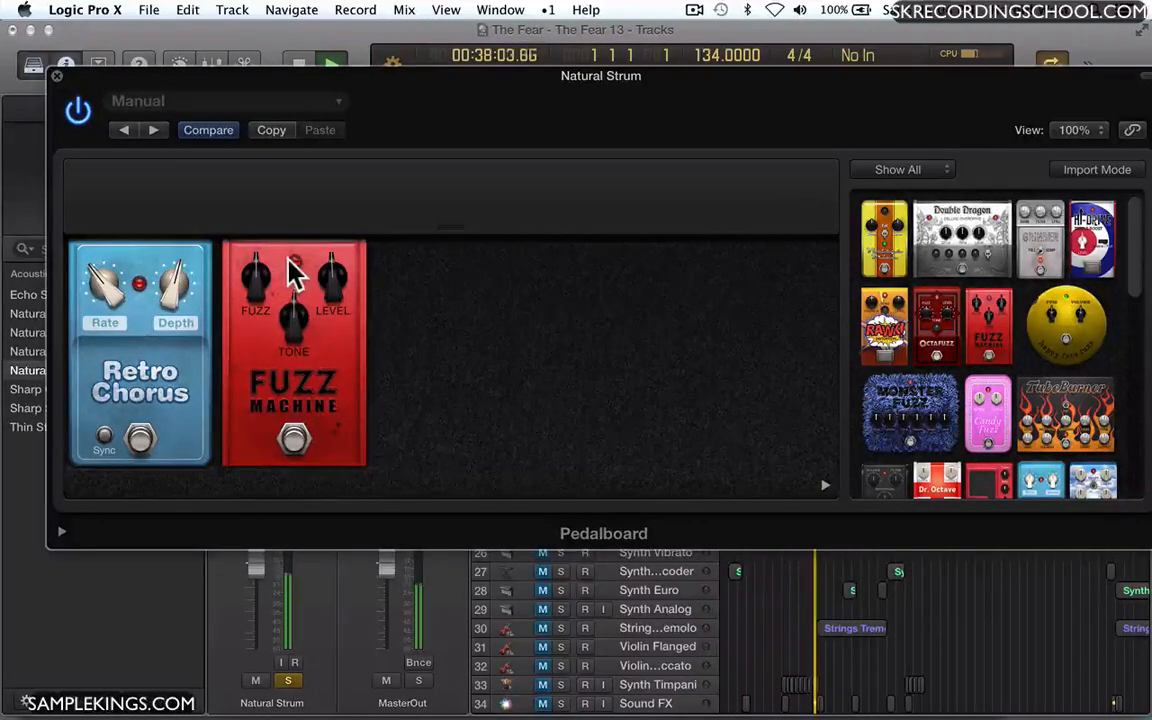
{"action": "left_click", "coordinate": [293, 450]}
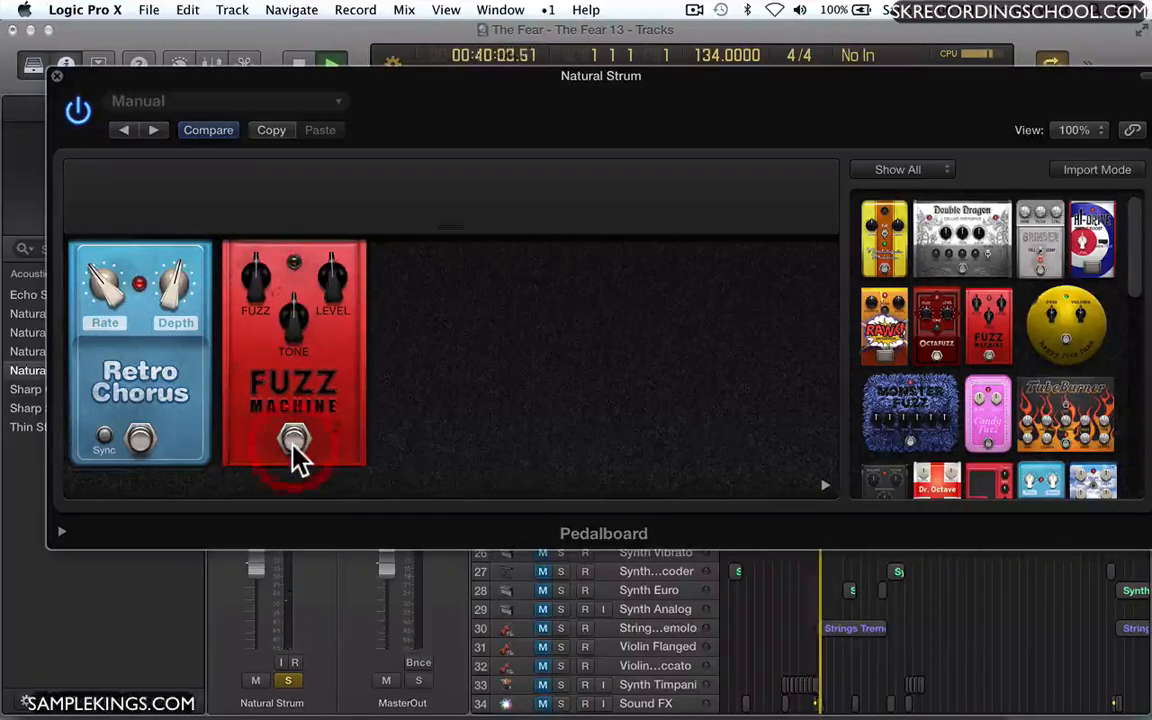
{"action": "left_click_drag", "start_coordinate": [362, 328], "coordinate": [963, 340]}
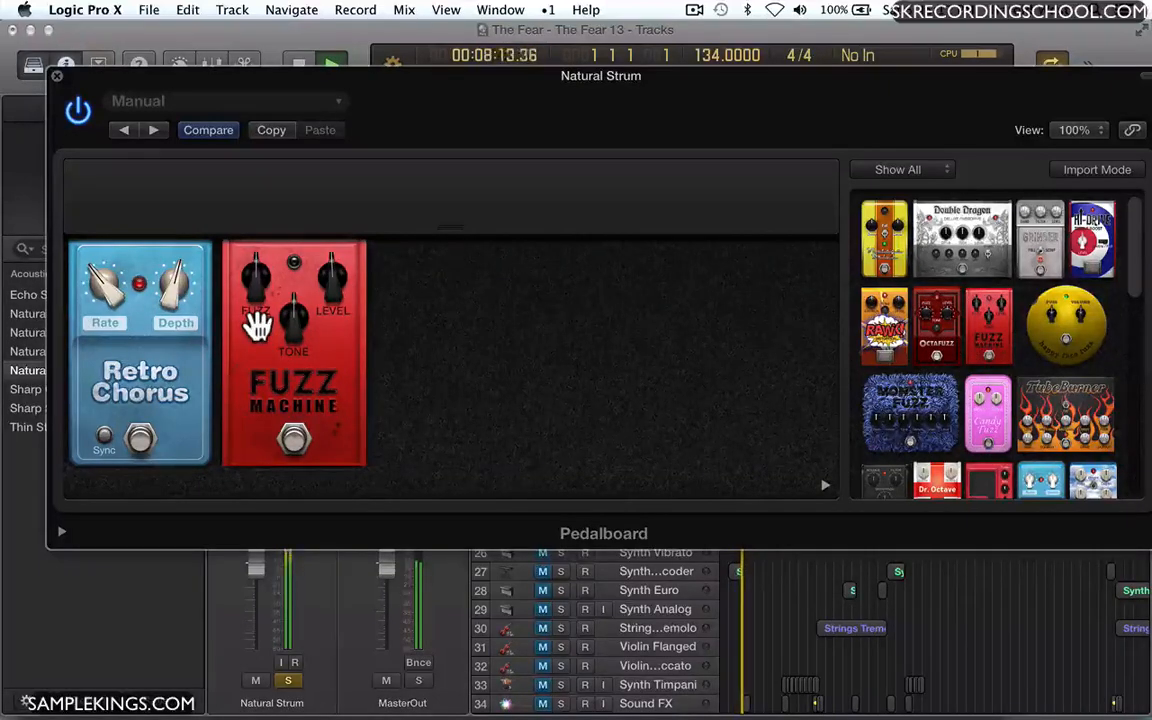
{"action": "left_click", "coordinate": [826, 489]}
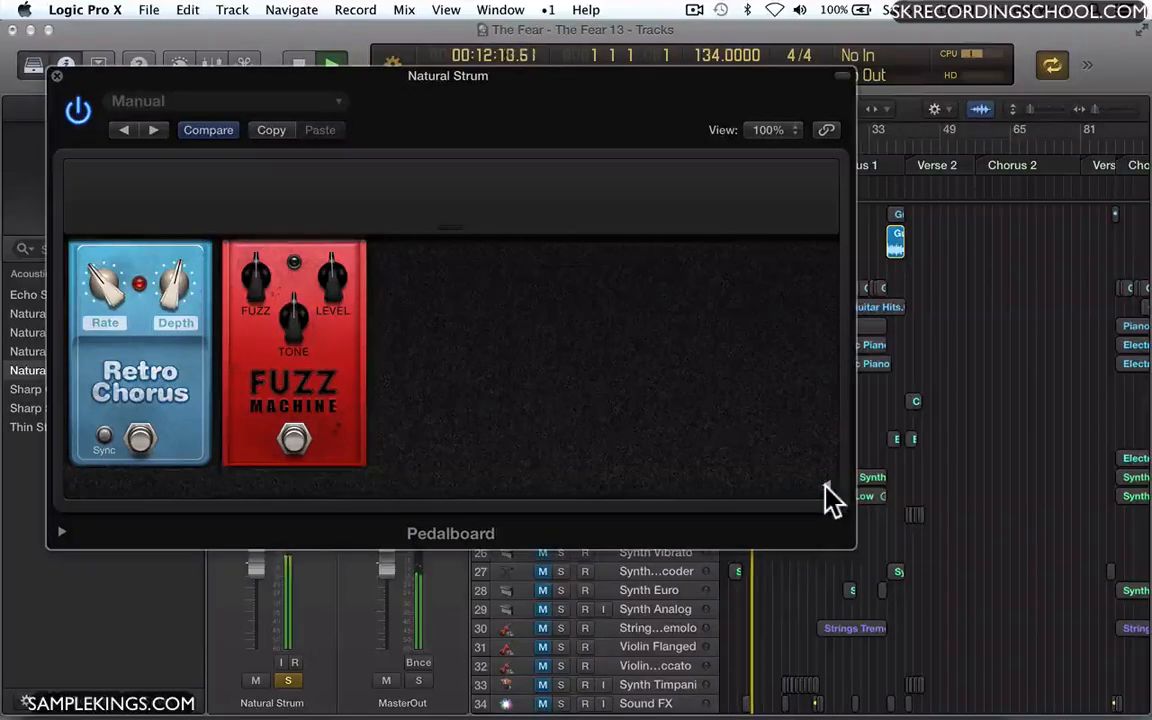
{"action": "left_click", "coordinate": [826, 489]}
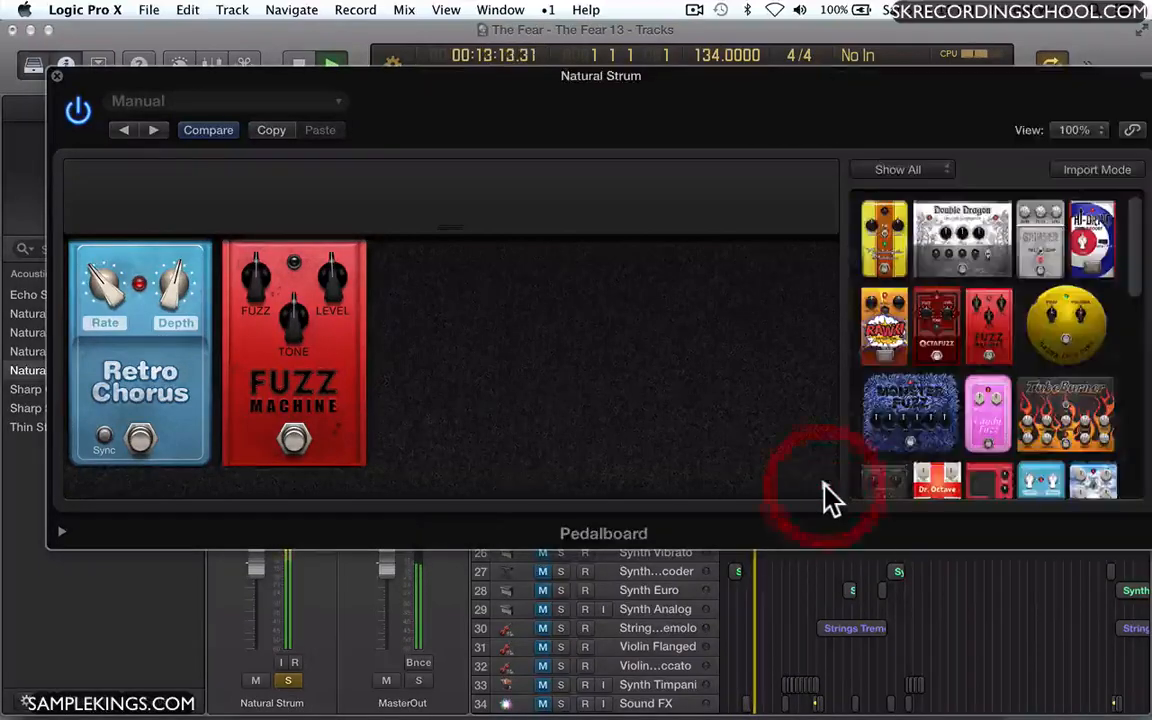
{"action": "left_click", "coordinate": [334, 376]}
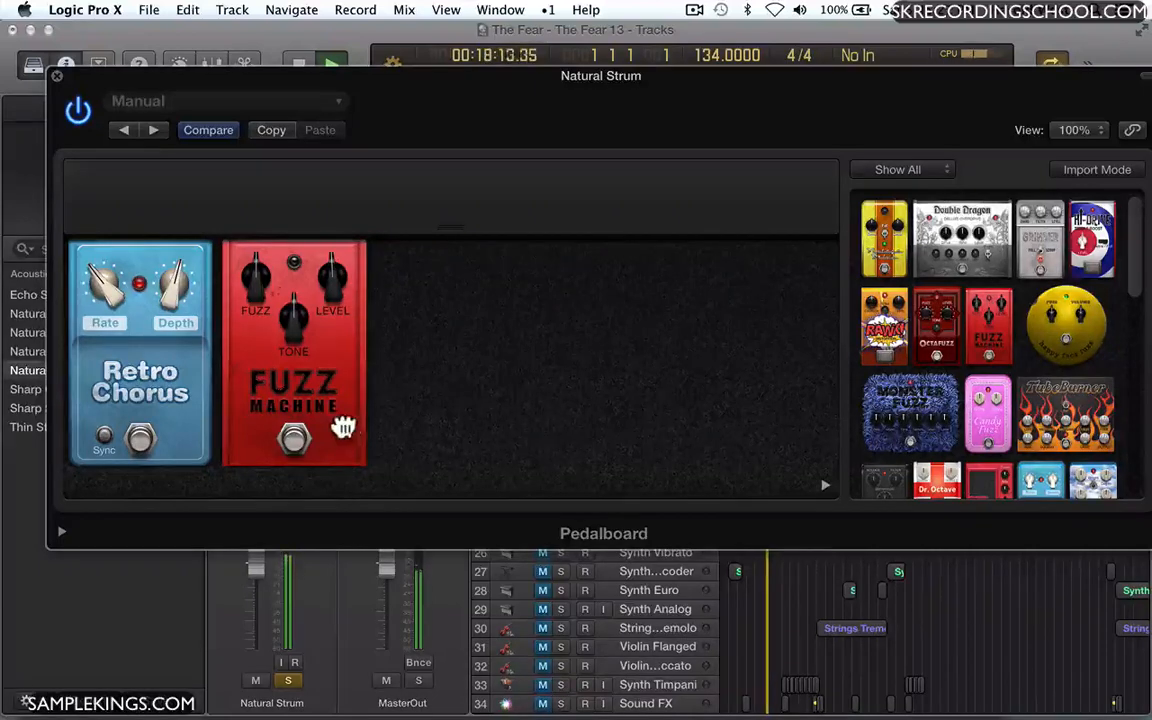
{"action": "left_click_drag", "start_coordinate": [342, 424], "coordinate": [1135, 383]}
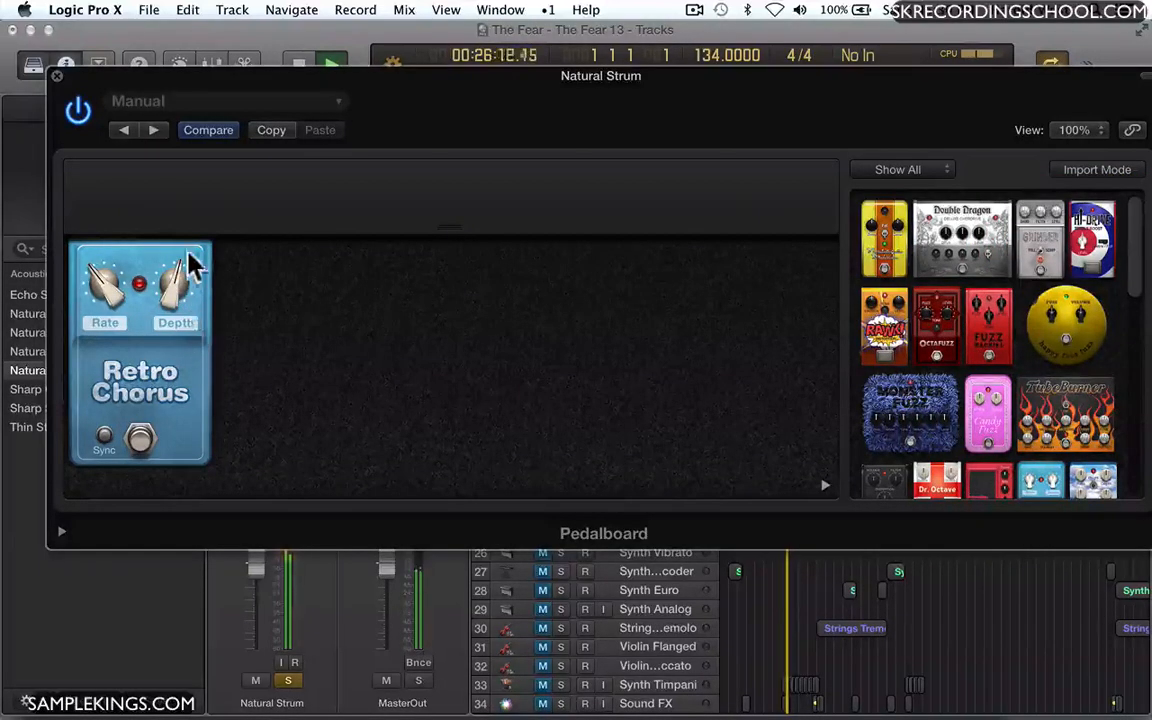
Close the Pedalboard and play the soloed kick and snare channels in the Mixer to hear their balance.
{"action": "left_click", "coordinate": [54, 73]}
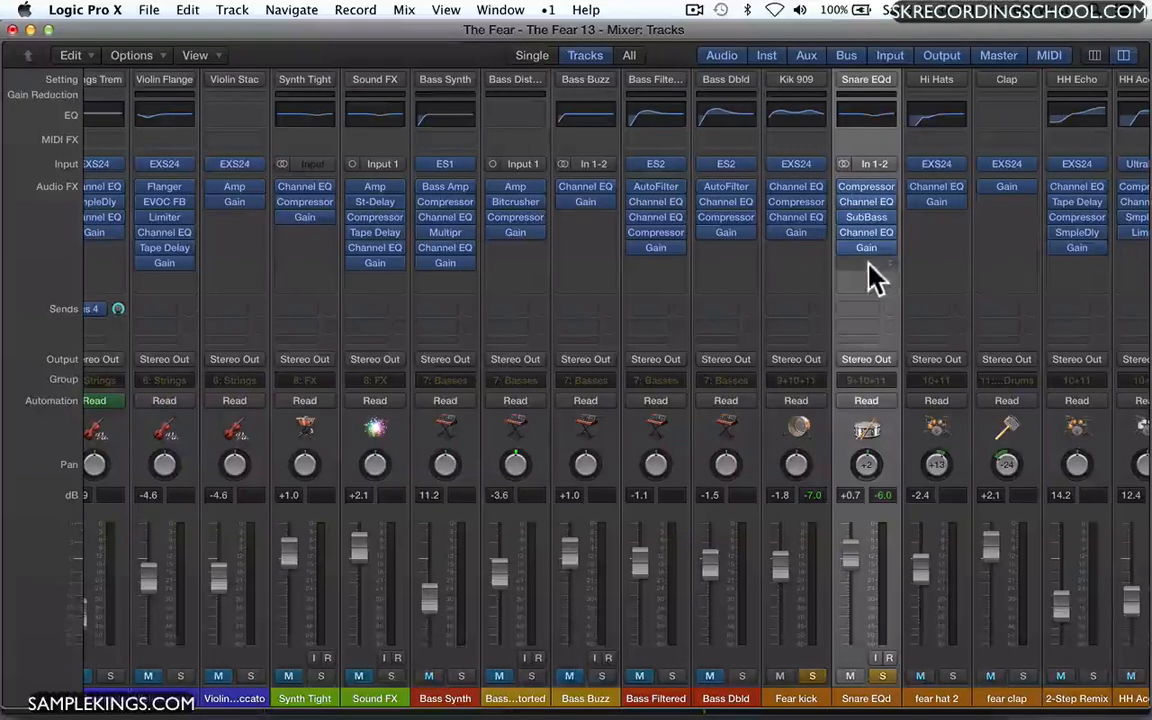
{"action": "key", "text": "space"}
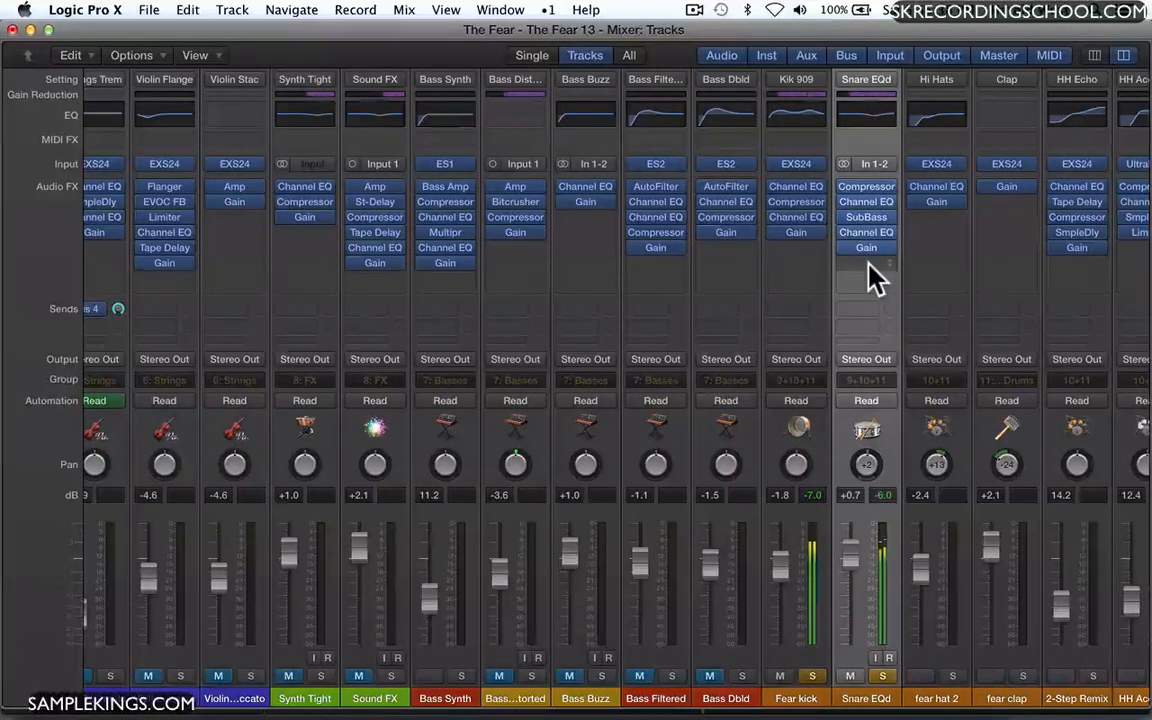
{"action": "scroll", "coordinate": [870, 268], "scroll_direction": "right", "scroll_amount": 5}
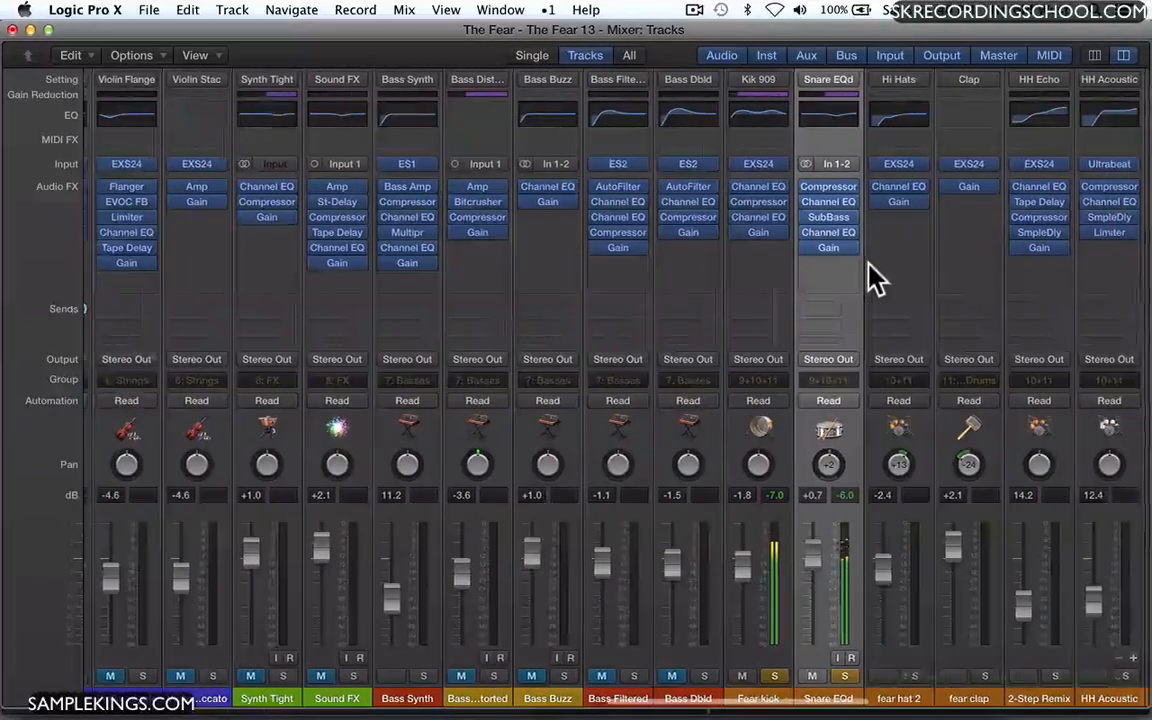
{"action": "scroll", "coordinate": [871, 278], "scroll_direction": "right", "scroll_amount": 6}
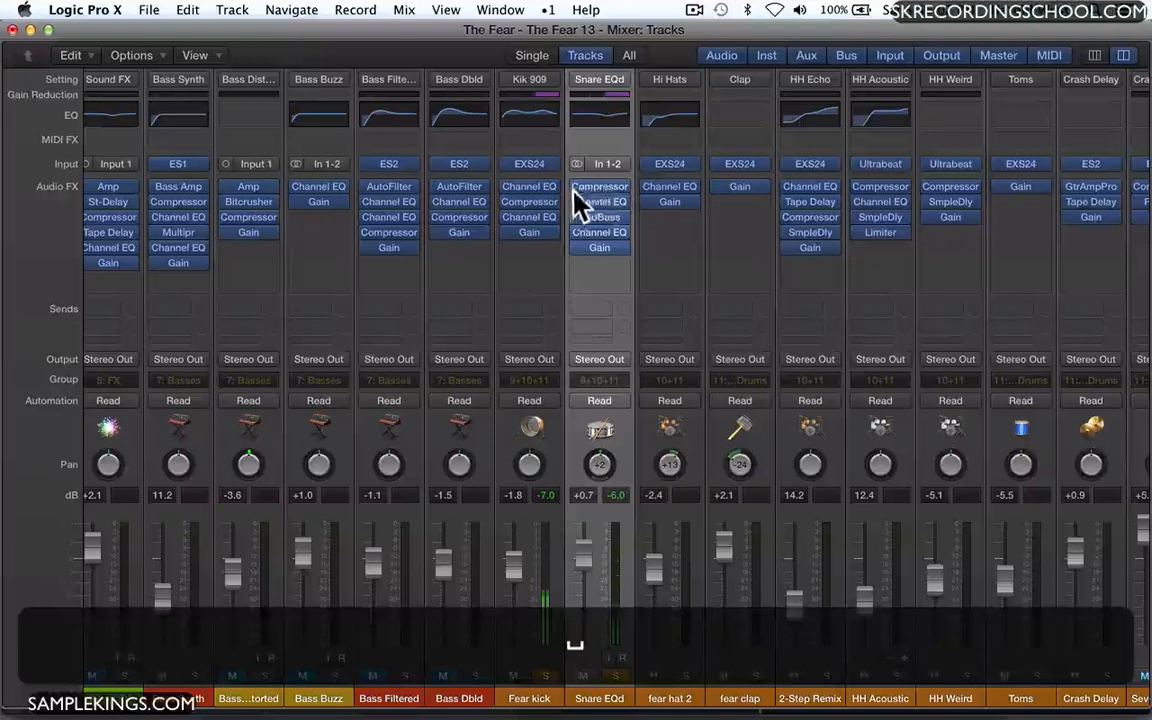
{"action": "mouse_move", "coordinate": [598, 190]}
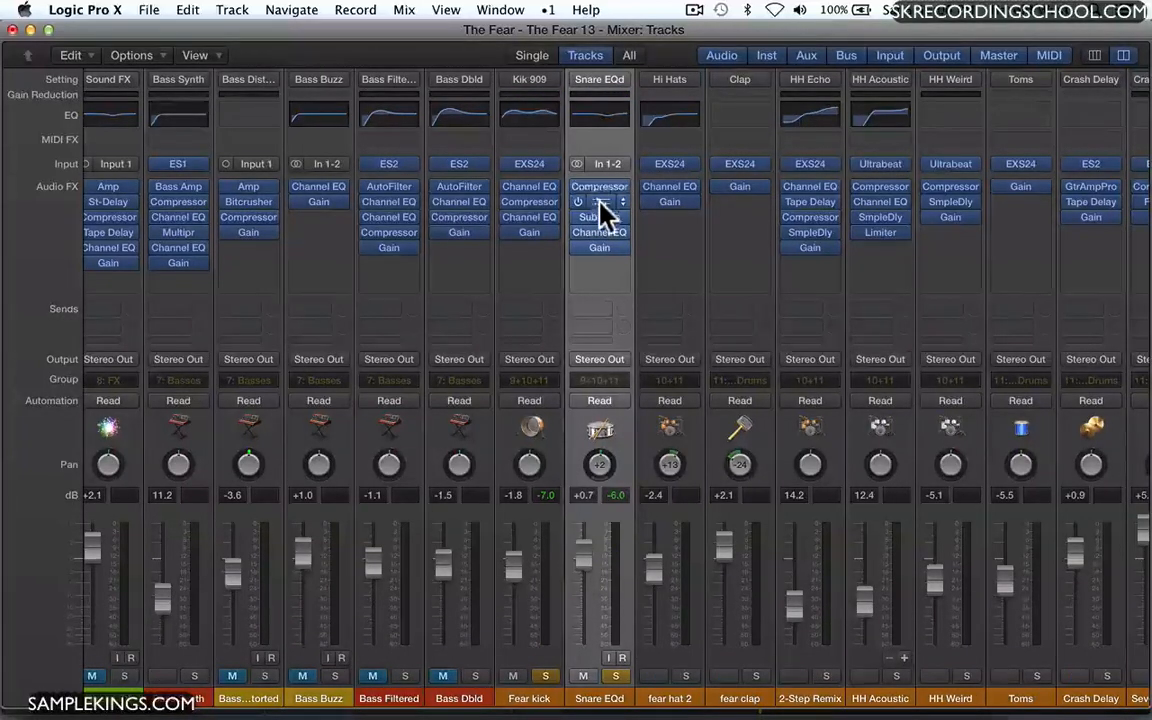
{"action": "key", "text": "space"}
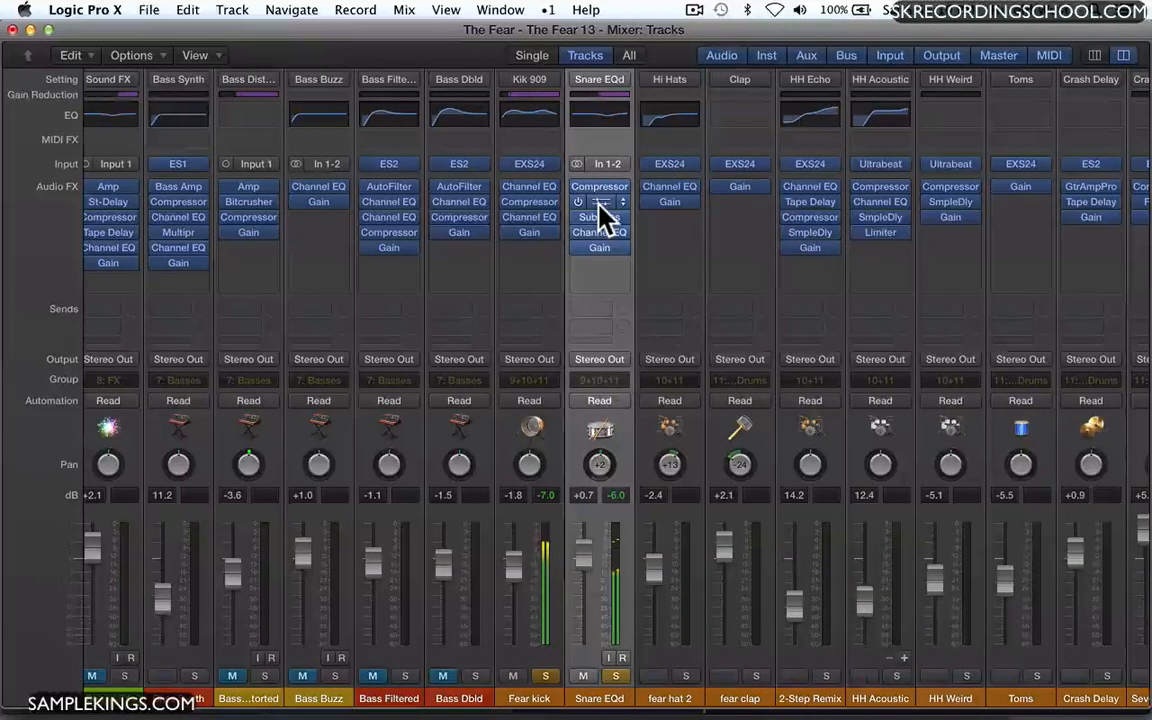
{"action": "key", "text": "space"}
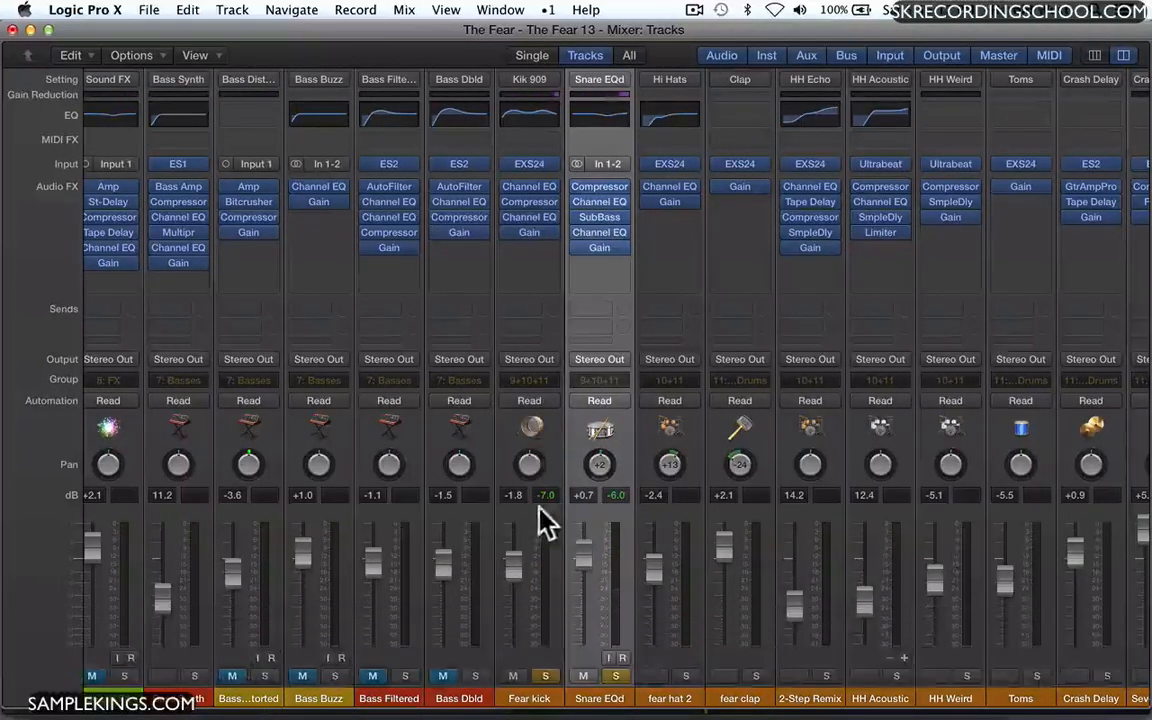
Take the Snare EQd channel out of solo and raise the Fear kick fader to -0.9 dB during playback.
{"action": "left_click", "coordinate": [617, 674]}
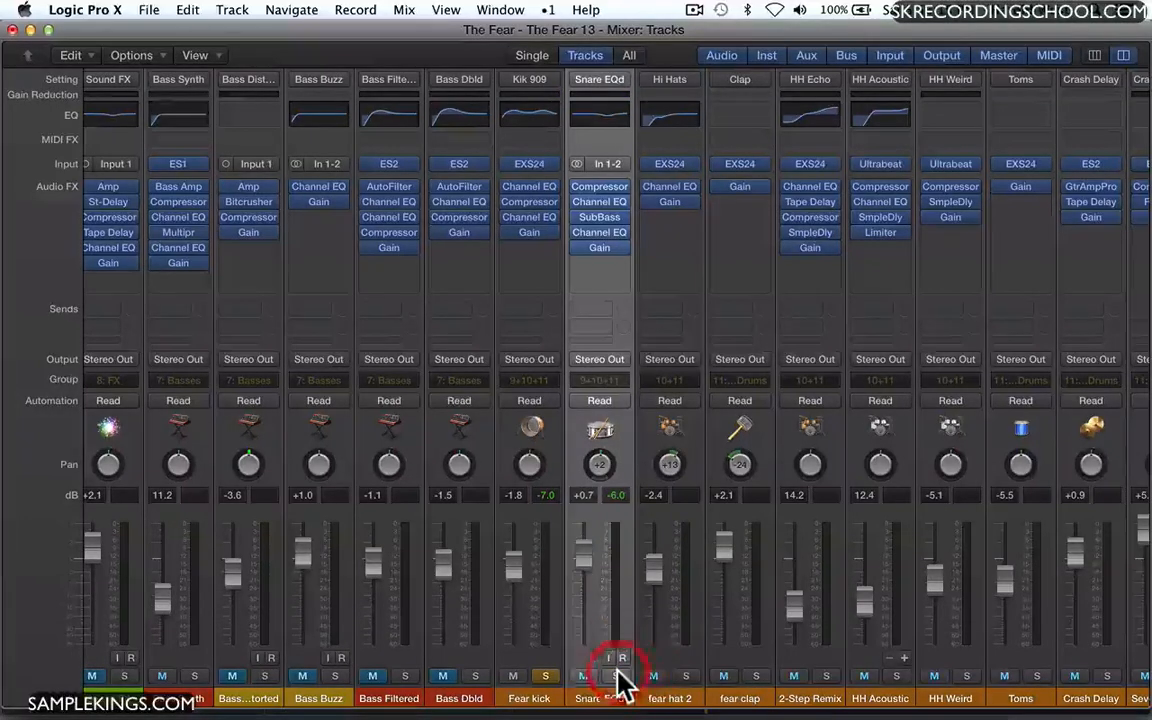
{"action": "left_click", "coordinate": [526, 626]}
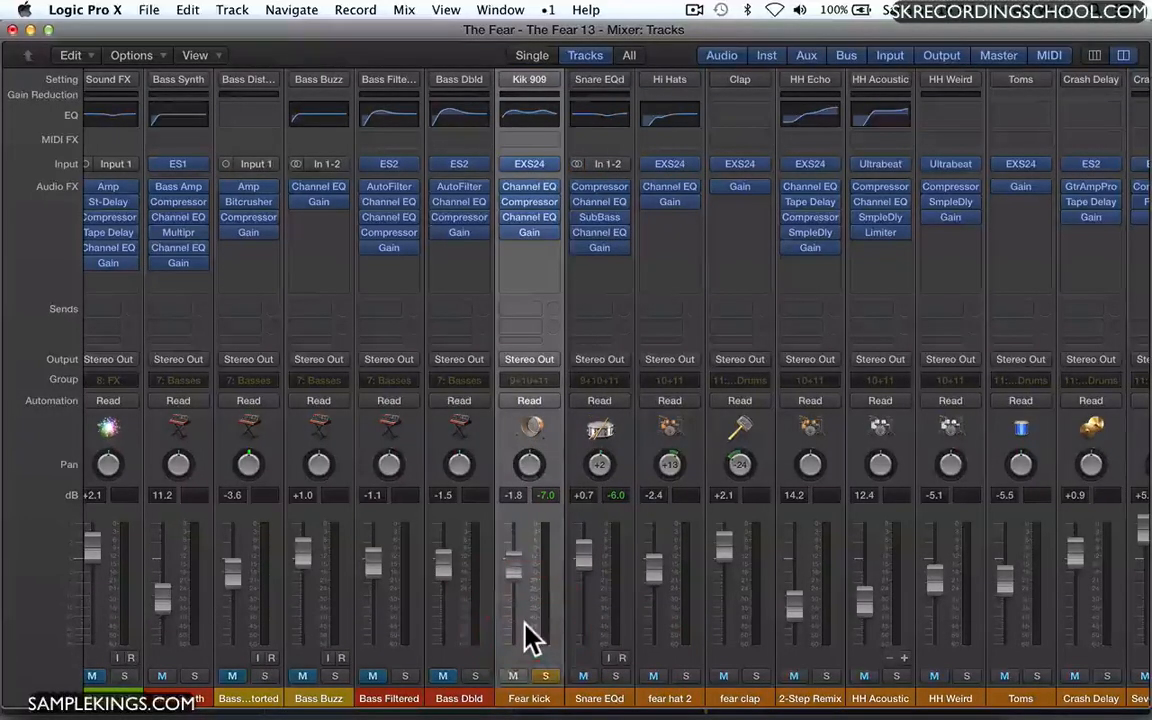
{"action": "key", "text": "space"}
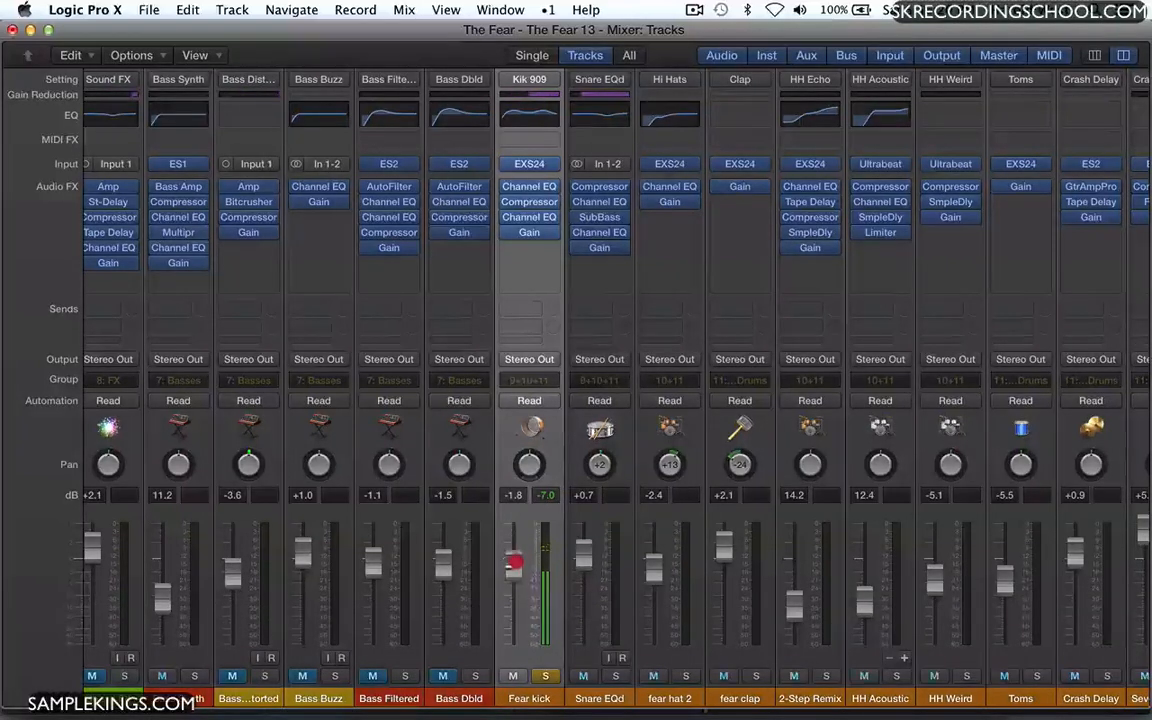
{"action": "left_click_drag", "start_coordinate": [516, 556], "coordinate": [516, 552]}
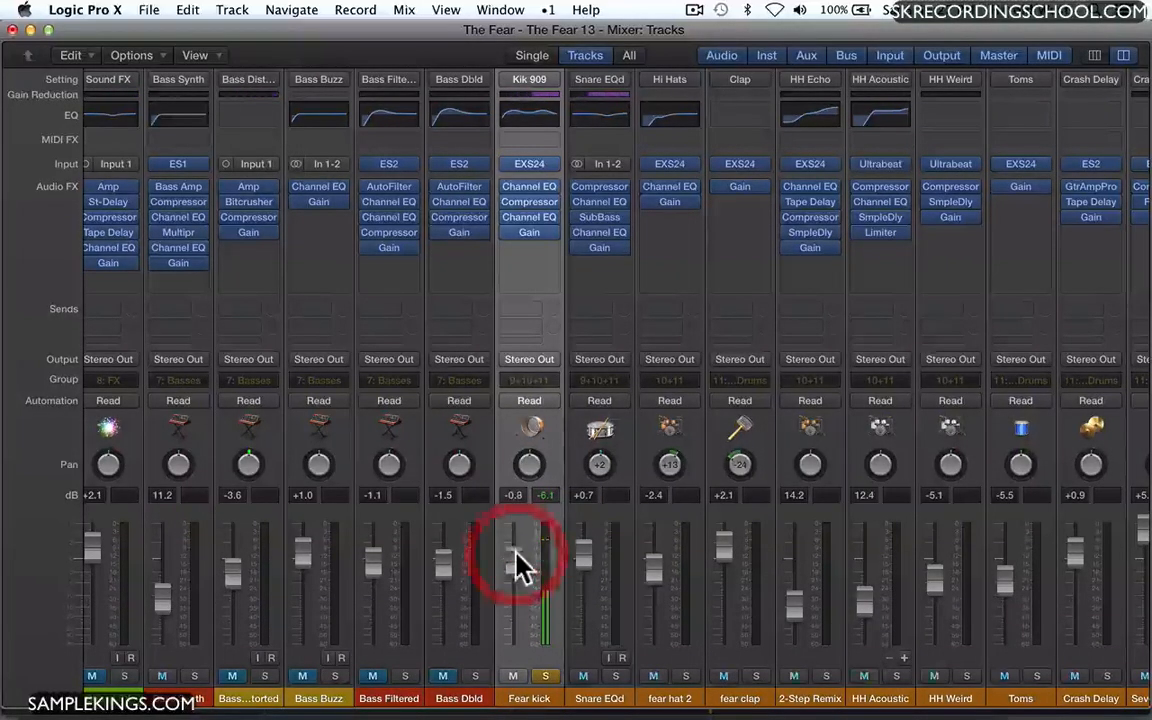
{"action": "key", "text": "space"}
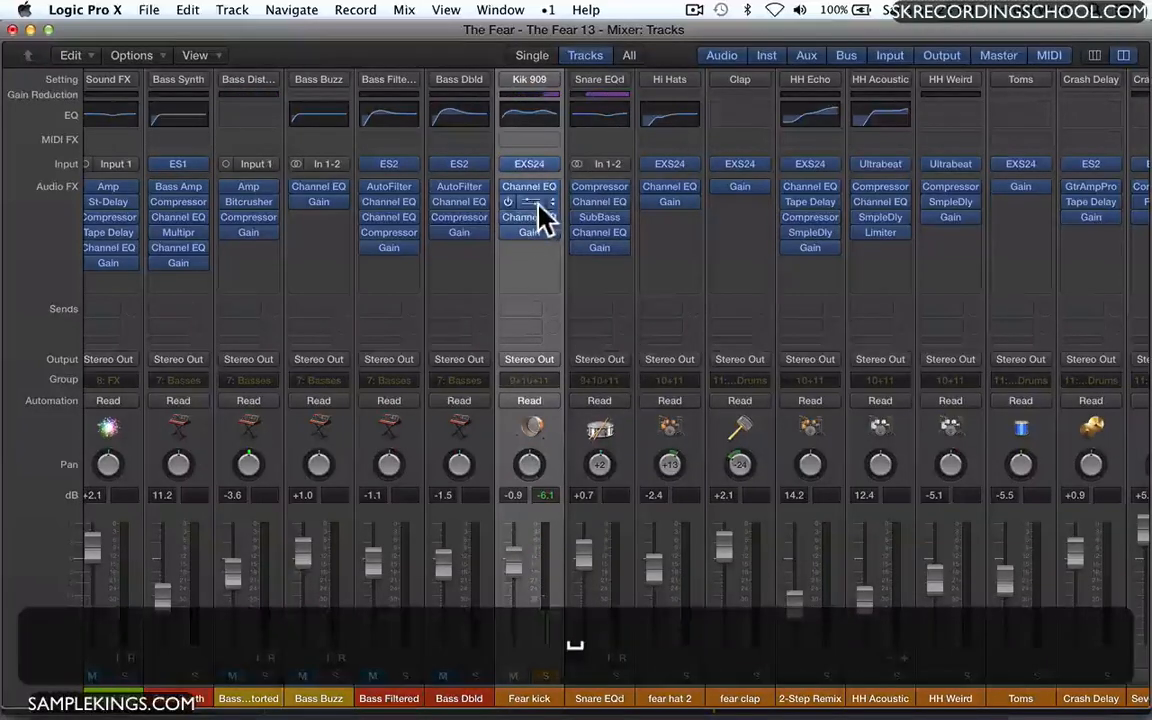
Examine the first Channel EQ's curve on the Fear kick channel, closing the plug-in without editing its bands.
{"action": "mouse_move", "coordinate": [537, 206]}
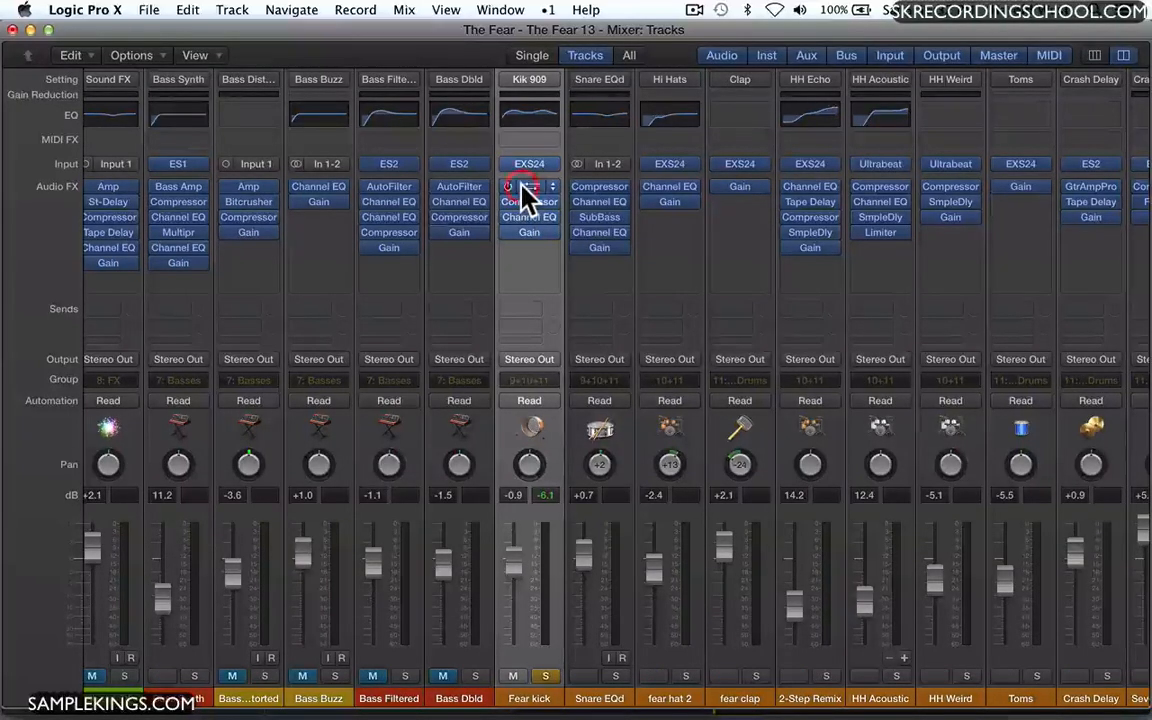
{"action": "left_click", "coordinate": [522, 187]}
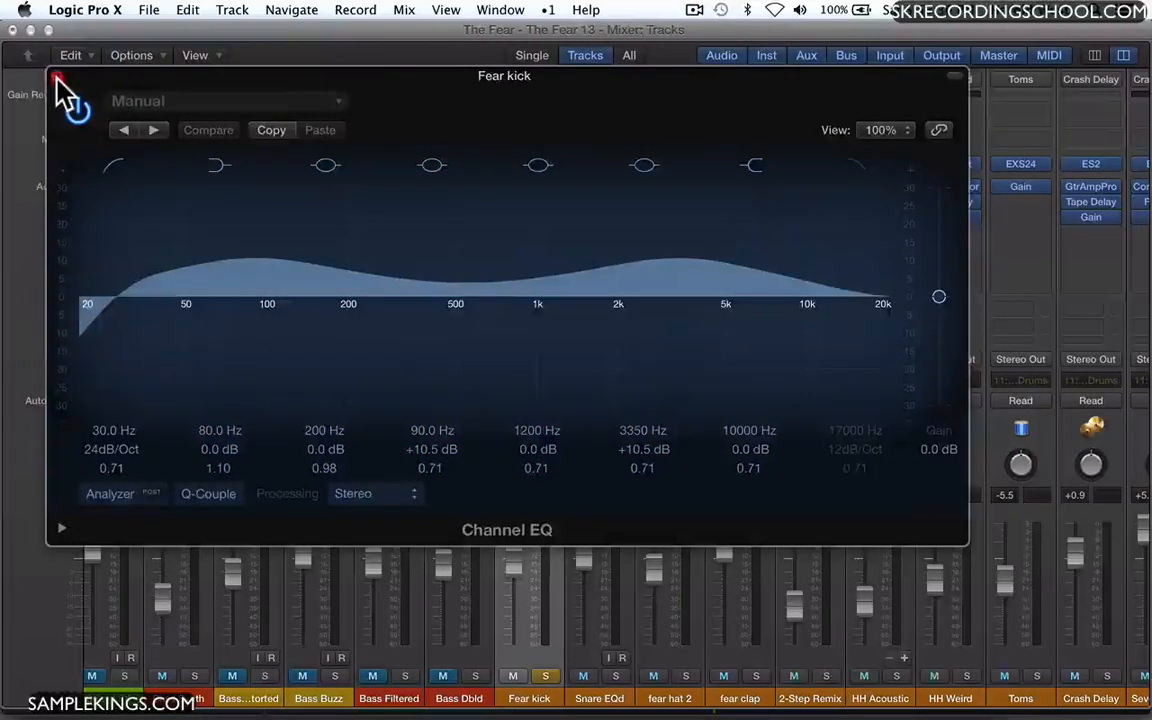
{"action": "left_click", "coordinate": [57, 76]}
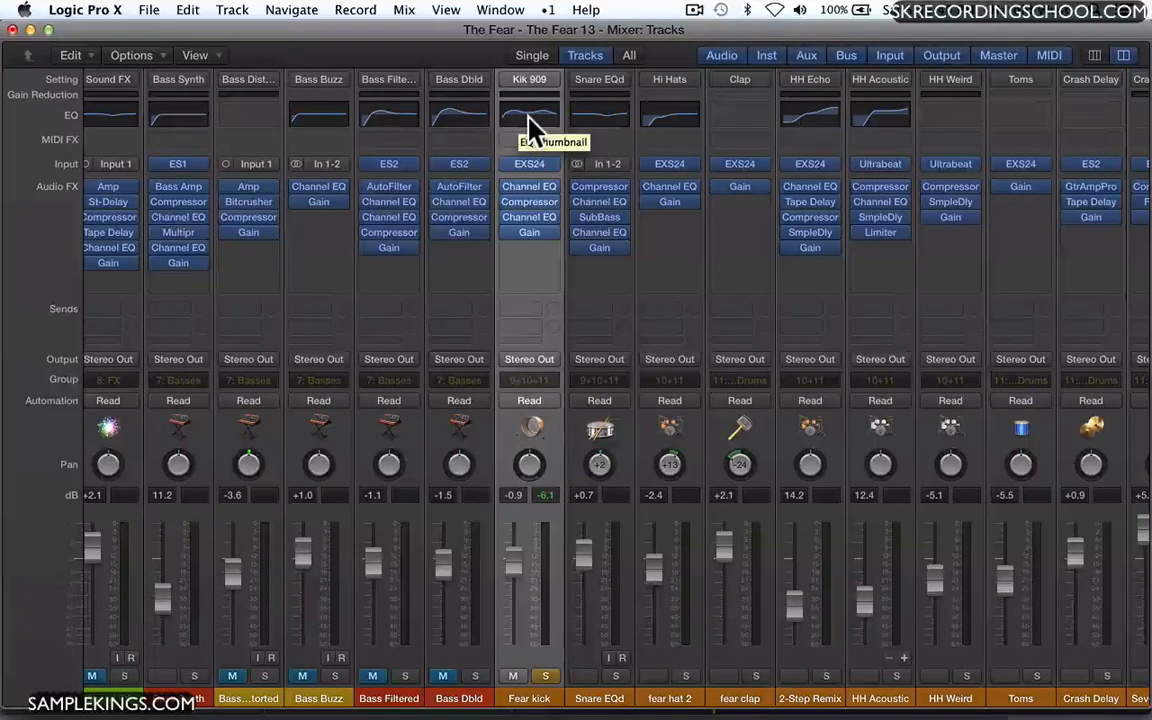
{"action": "left_click", "coordinate": [532, 190]}
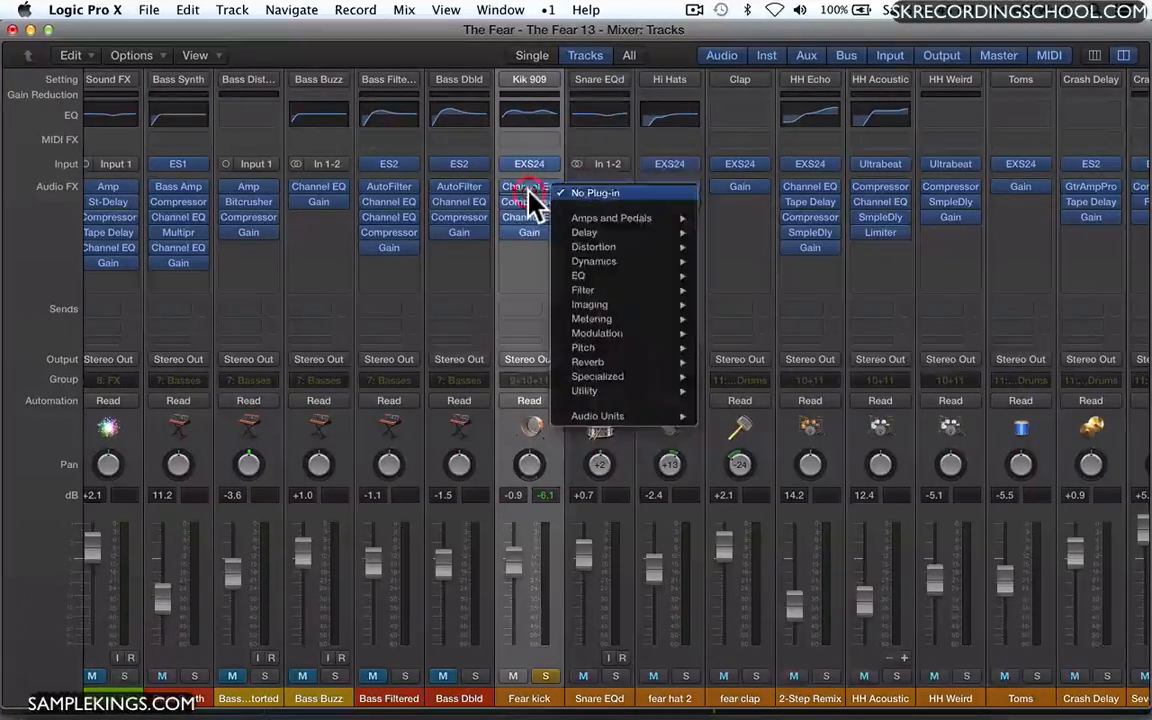
{"action": "left_click", "coordinate": [528, 198]}
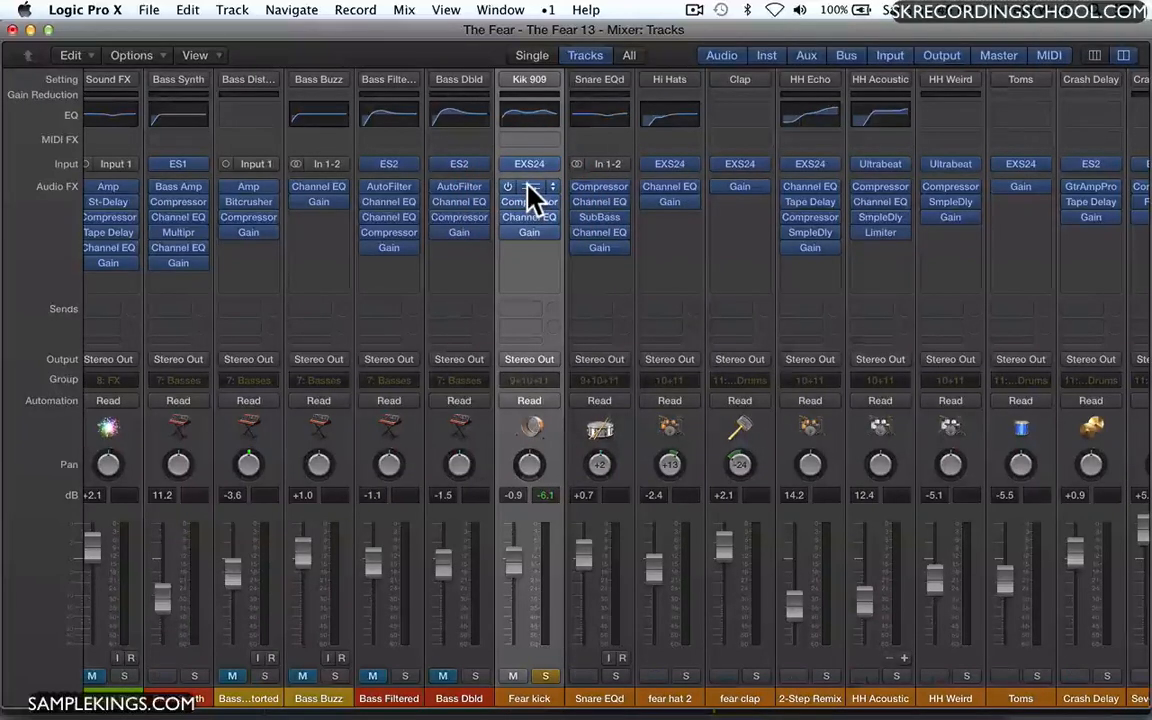
{"action": "left_click", "coordinate": [530, 192]}
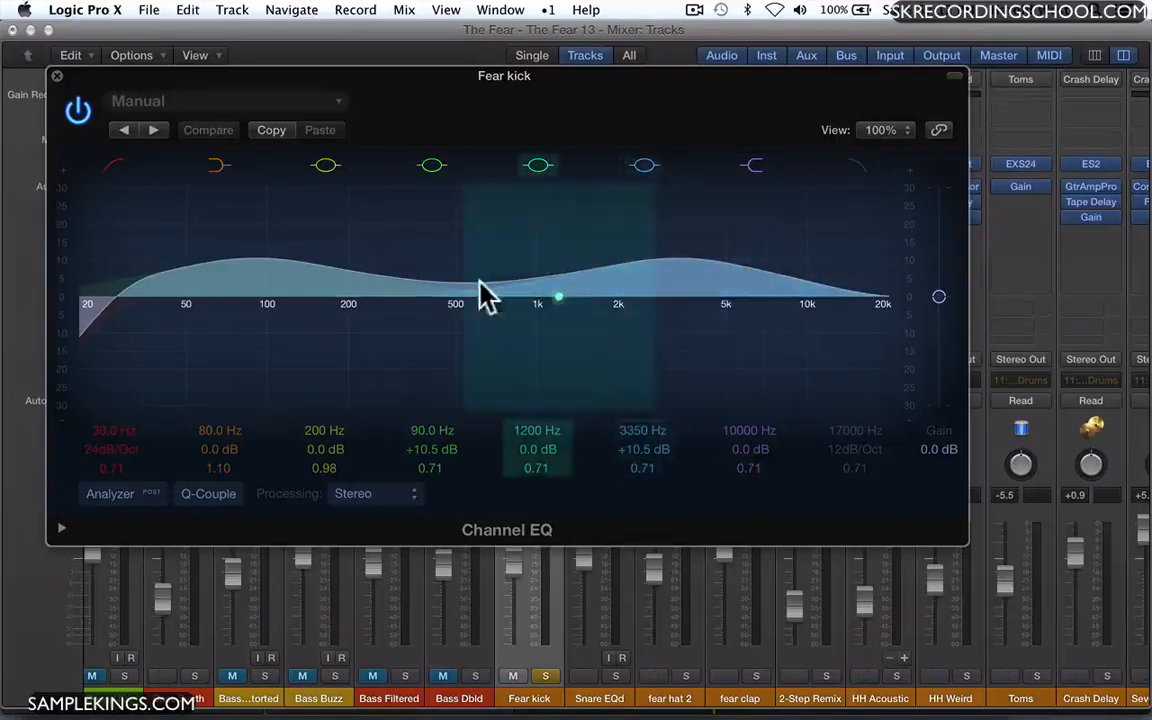
{"action": "left_click", "coordinate": [56, 77]}
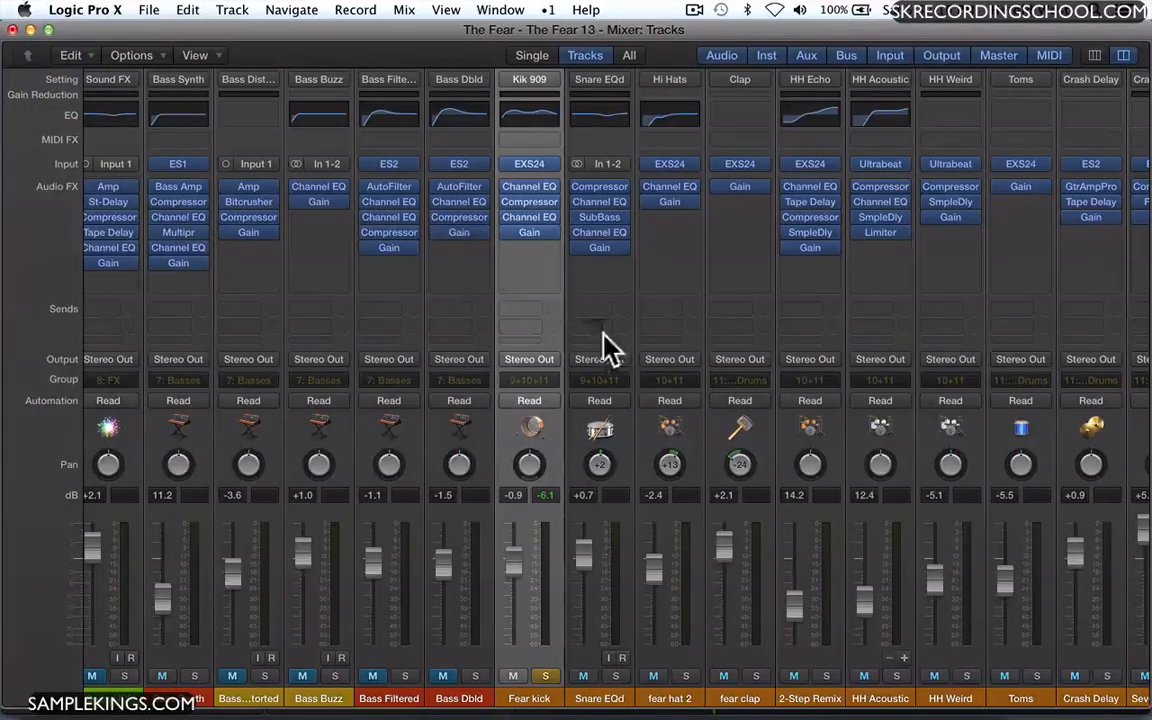
Open the Fear kick's Compressor during playback and look through its Drums presets without loading one.
{"action": "left_click", "coordinate": [531, 203]}
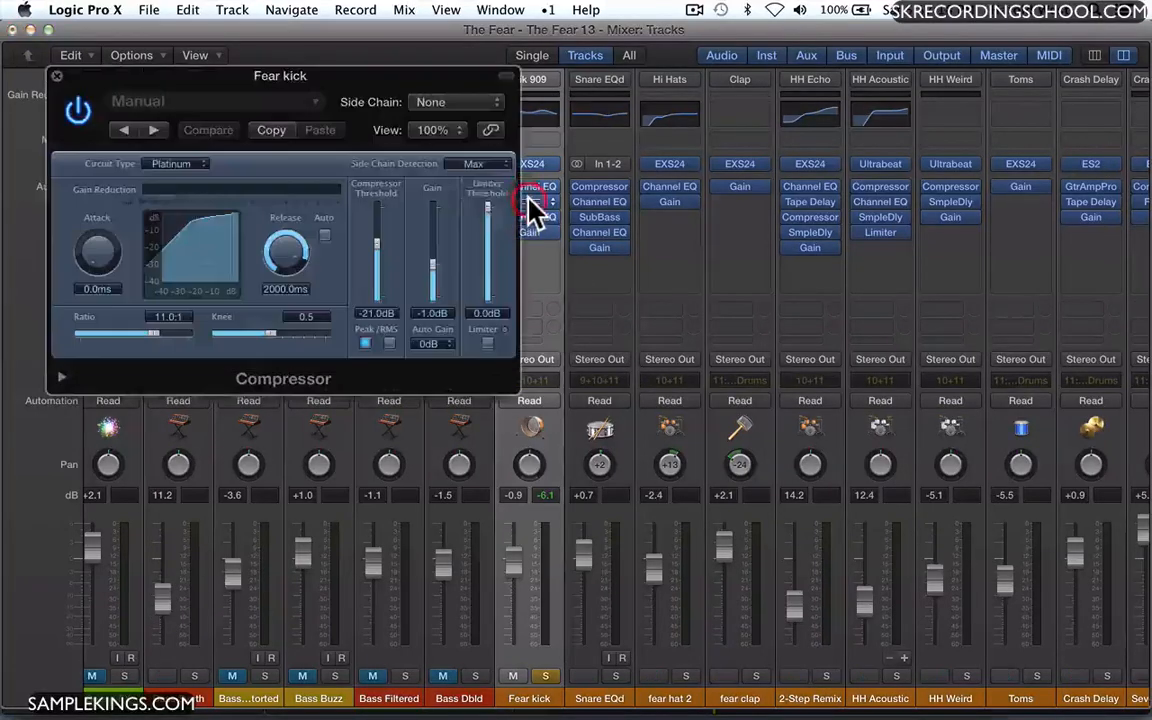
{"action": "key", "text": "space"}
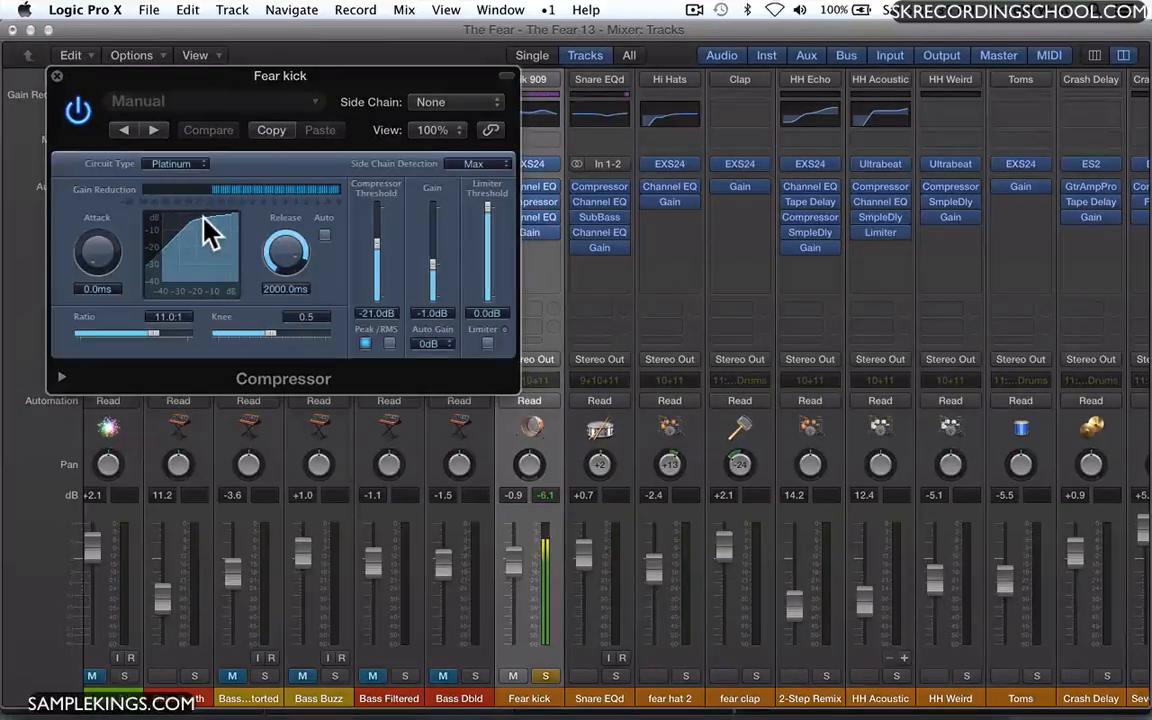
{"action": "left_click", "coordinate": [305, 102]}
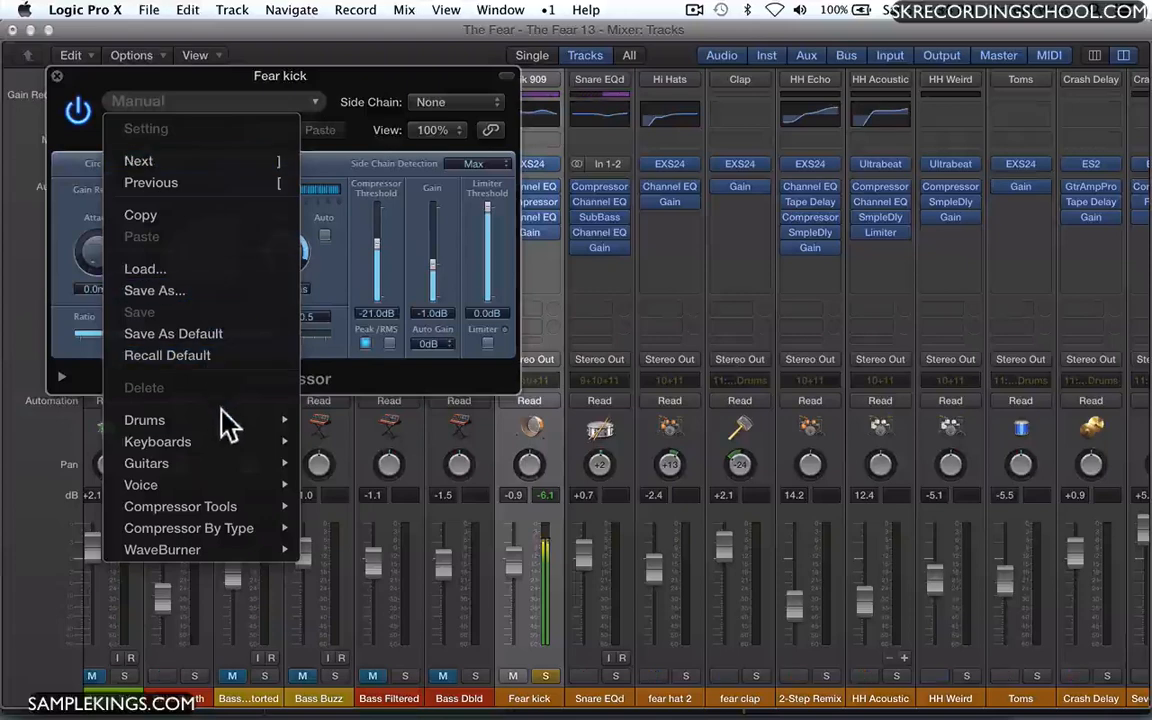
{"action": "mouse_move", "coordinate": [226, 422]}
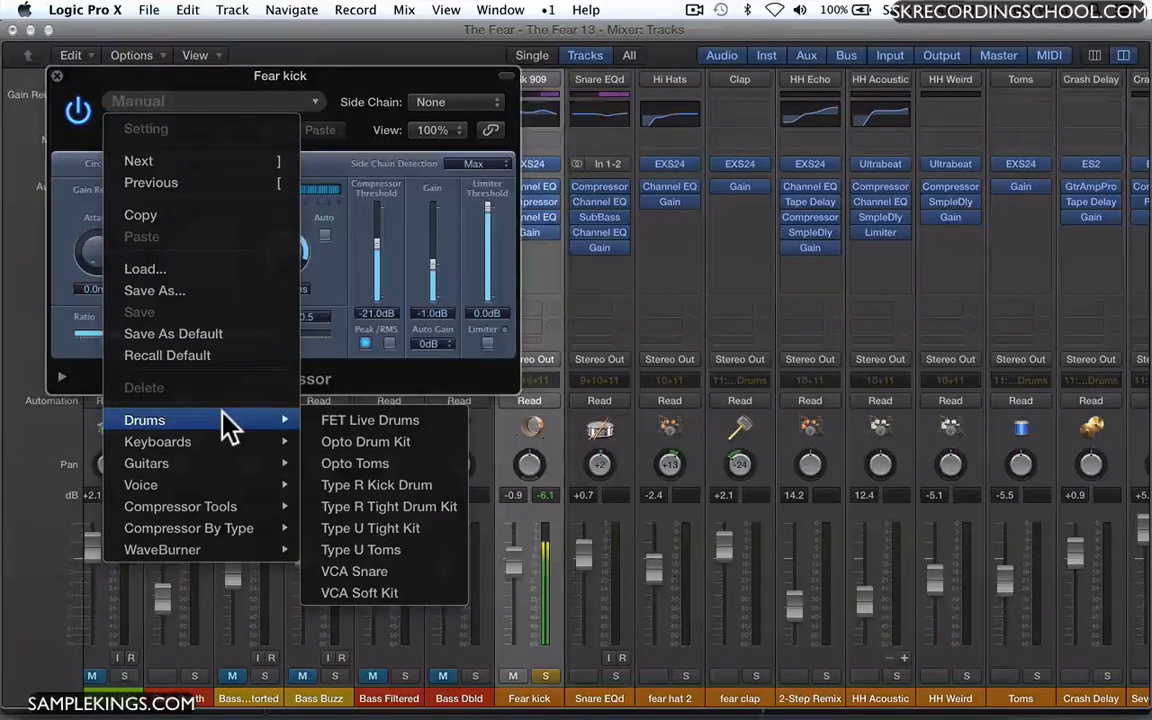
{"action": "left_click", "coordinate": [197, 85]}
Set the Fear kick Compressor's threshold to about -18 dB and its gain to -4 dB, then close it.
{"action": "left_click_drag", "start_coordinate": [376, 245], "coordinate": [429, 267]}
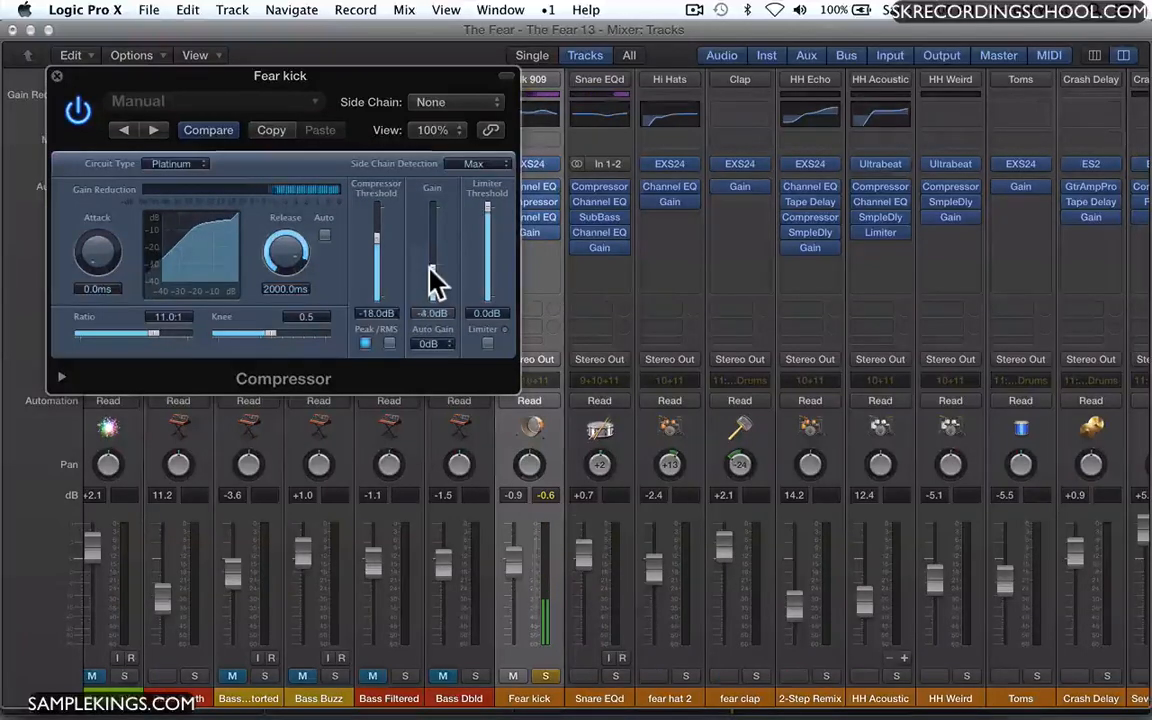
{"action": "left_click", "coordinate": [430, 268]}
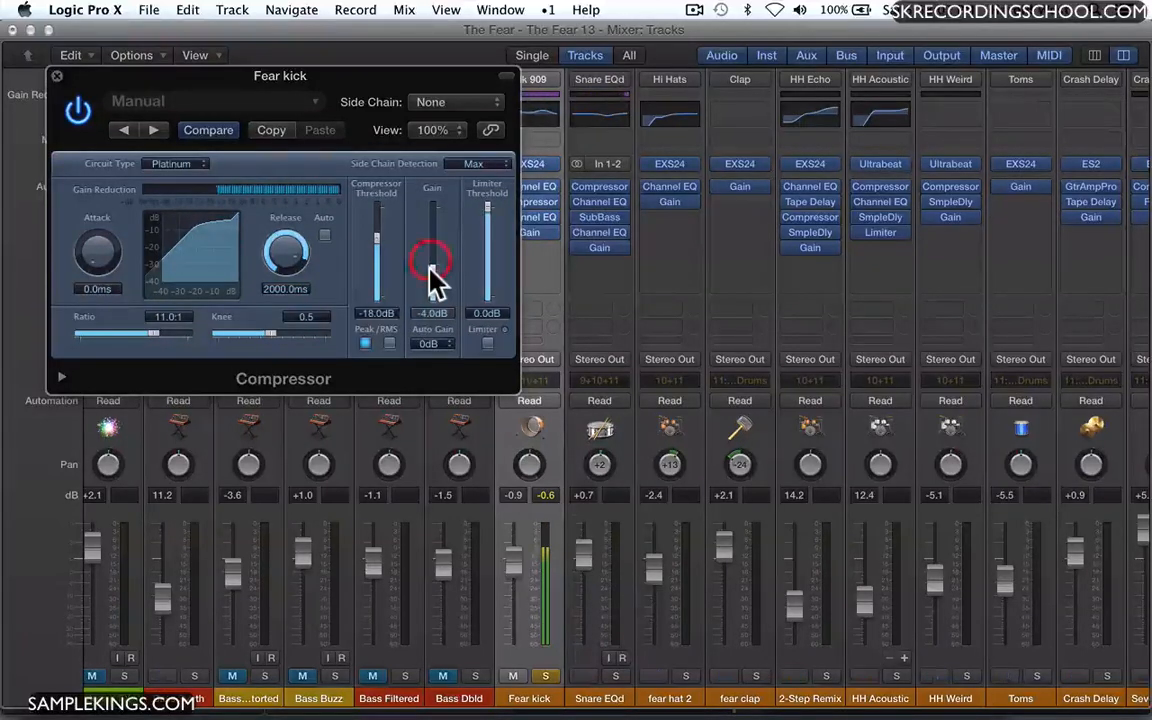
{"action": "left_click", "coordinate": [377, 240]}
{"action": "left_click_drag", "start_coordinate": [378, 240], "coordinate": [376, 236]}
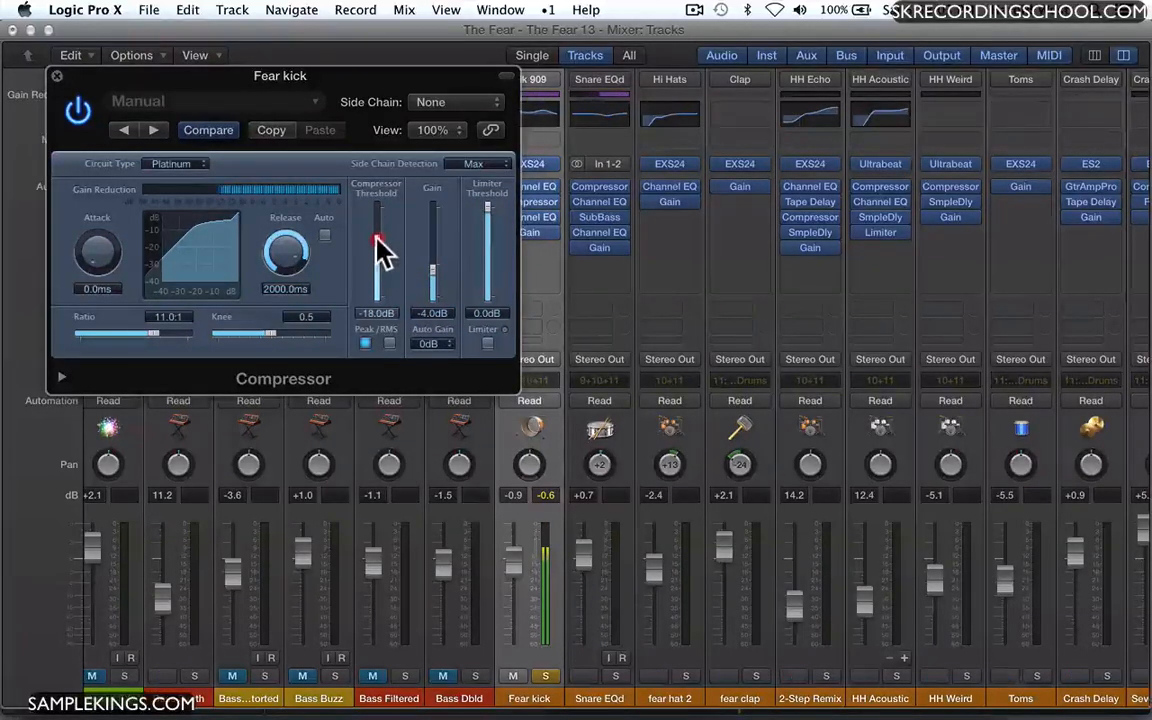
{"action": "left_click", "coordinate": [56, 75]}
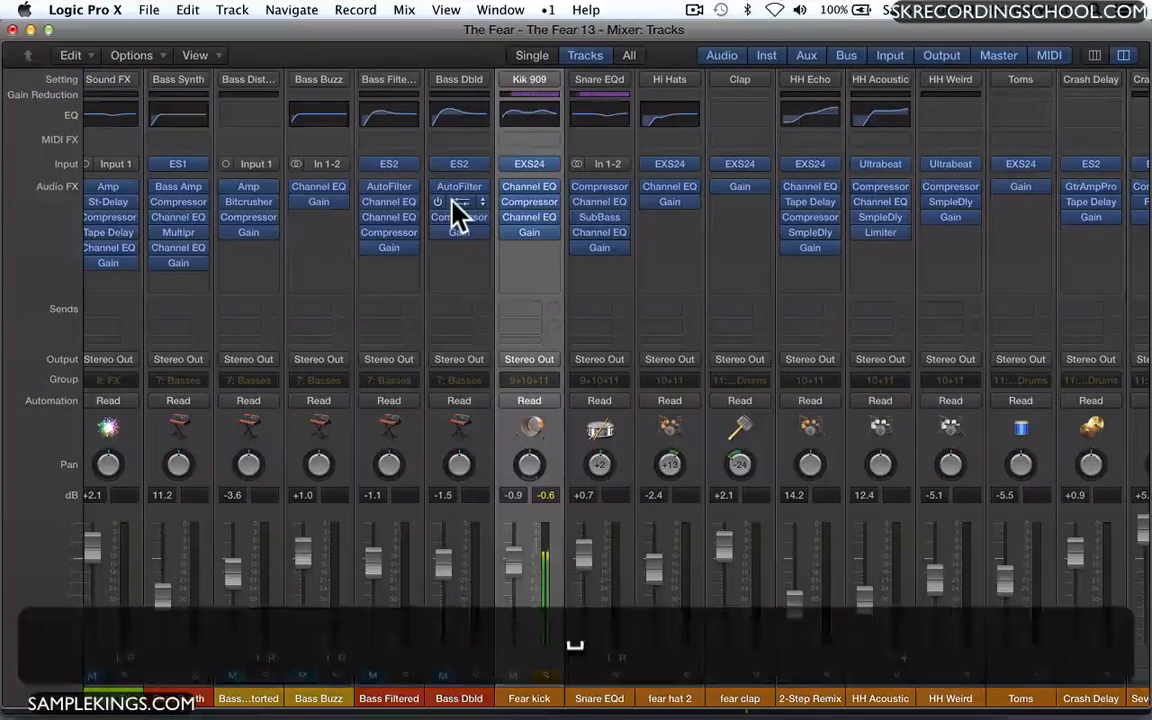
Move the Fear kick's Gain and second Channel EQ two slots lower in the effects chain and play the track.
{"action": "left_click", "coordinate": [530, 233]}
{"action": "left_click_drag", "start_coordinate": [529, 236], "coordinate": [529, 262]}
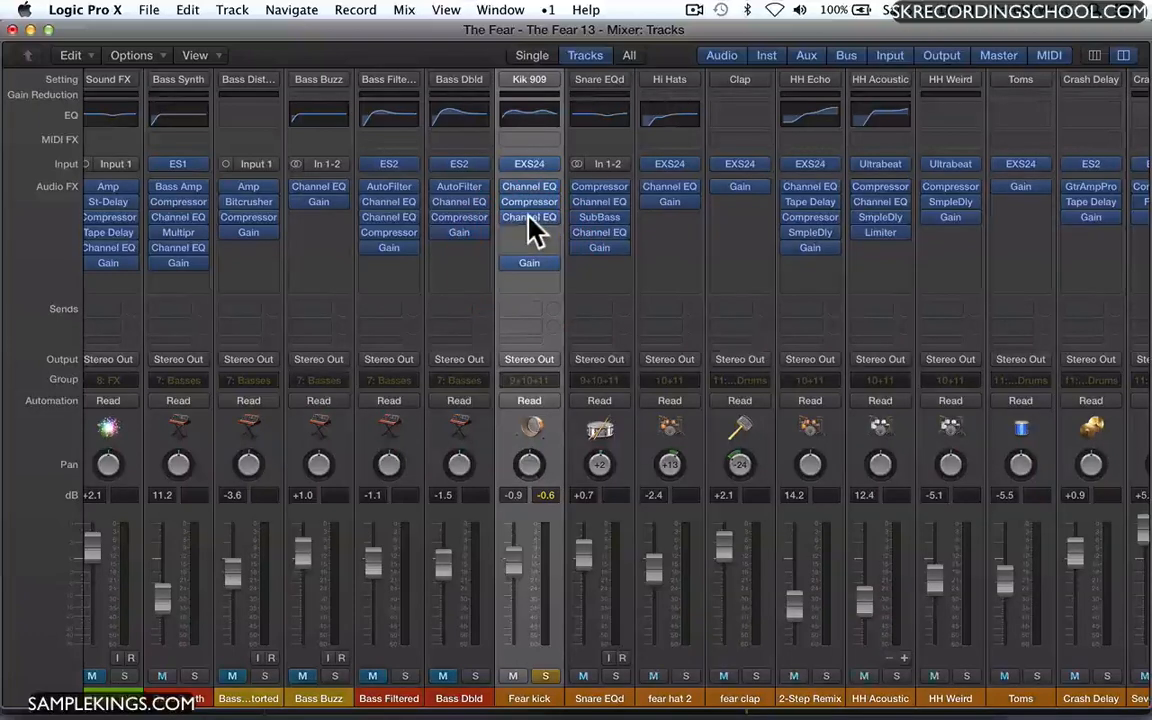
{"action": "left_click_drag", "start_coordinate": [528, 216], "coordinate": [529, 247]}
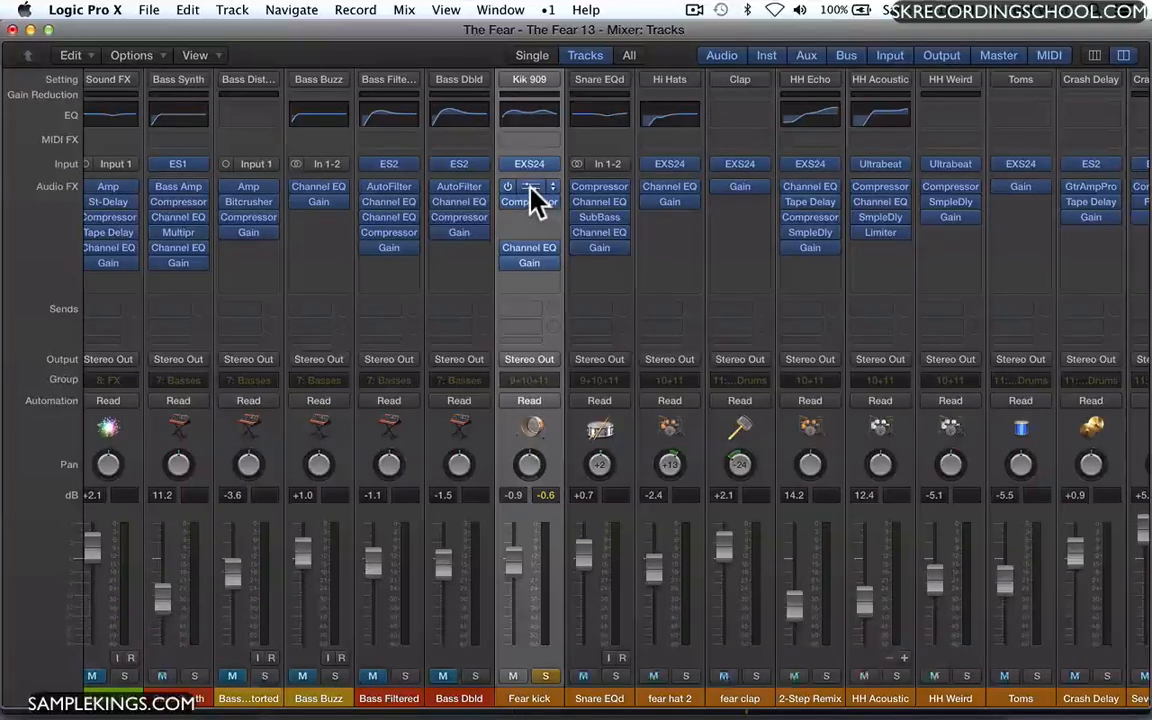
{"action": "key", "text": "space"}
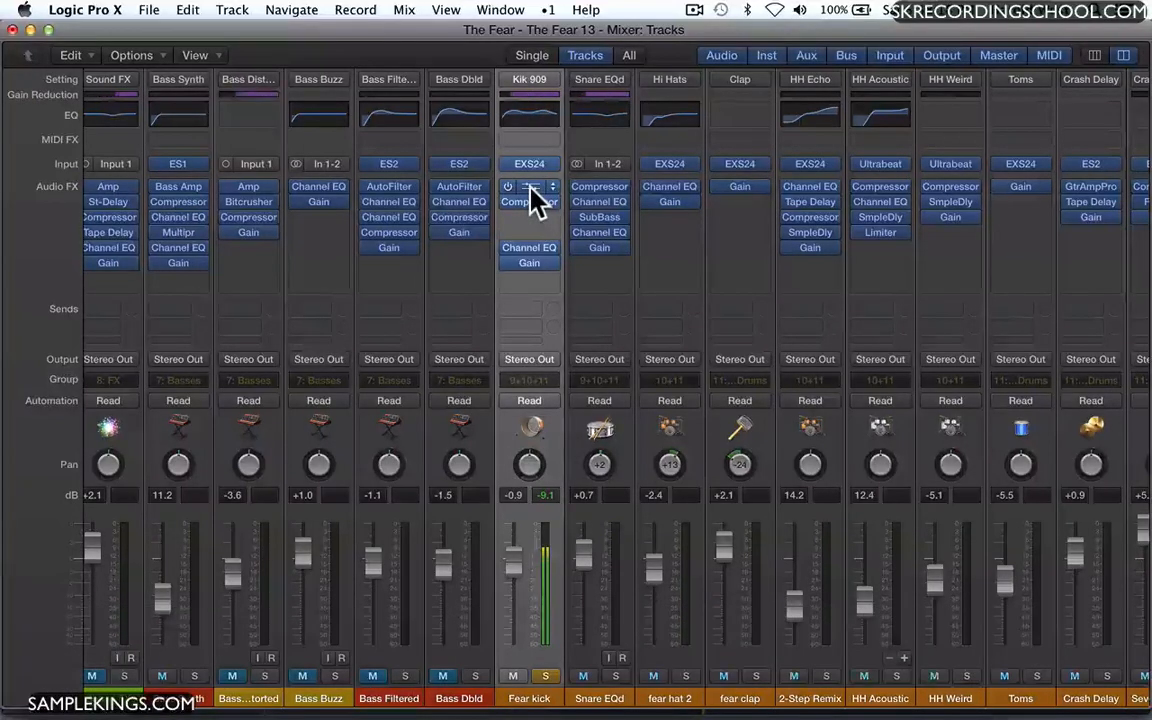
{"action": "key", "text": "space"}
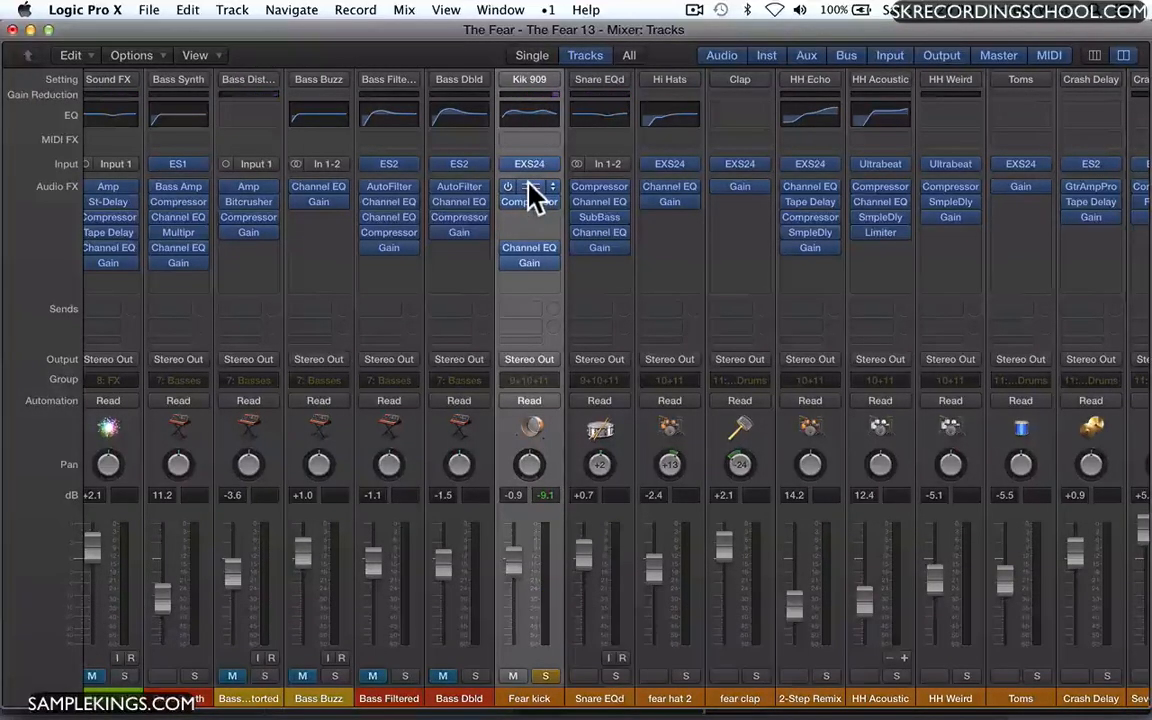
Move the Fear kick's first Channel EQ after the Compressor, play the track and try moving the EQ back up.
{"action": "left_click_drag", "start_coordinate": [528, 184], "coordinate": [528, 213]}
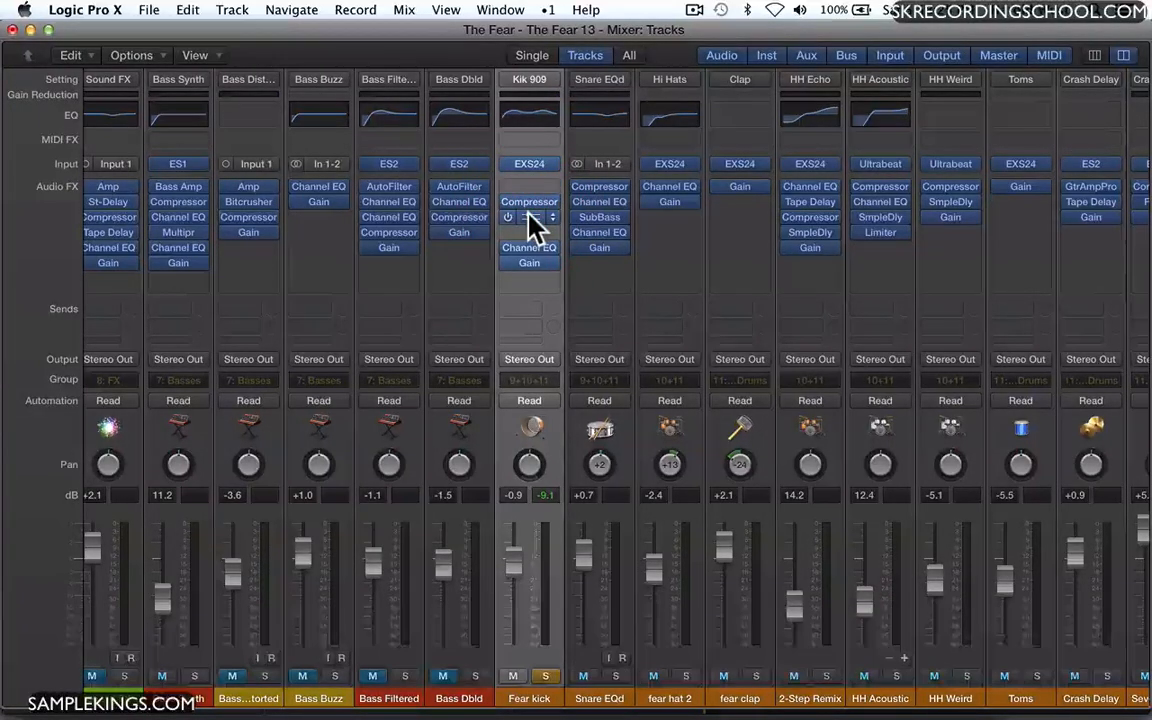
{"action": "key", "text": "space"}
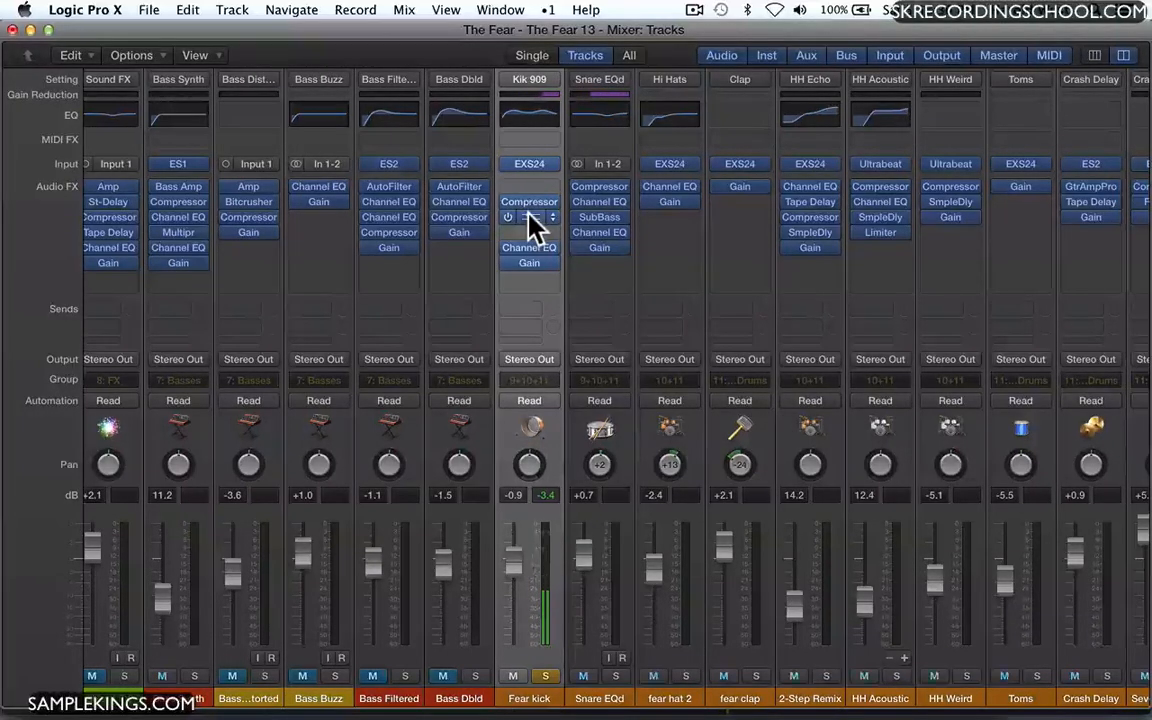
{"action": "left_click", "coordinate": [530, 217]}
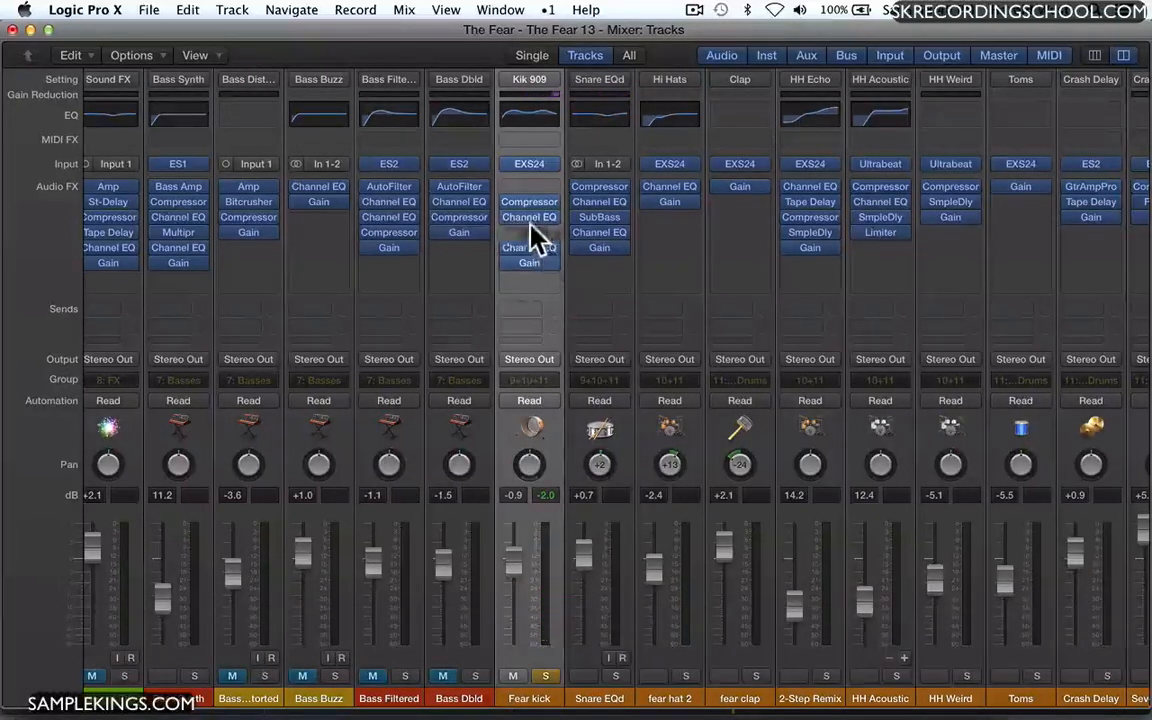
{"action": "left_click_drag", "start_coordinate": [530, 217], "coordinate": [531, 200]}
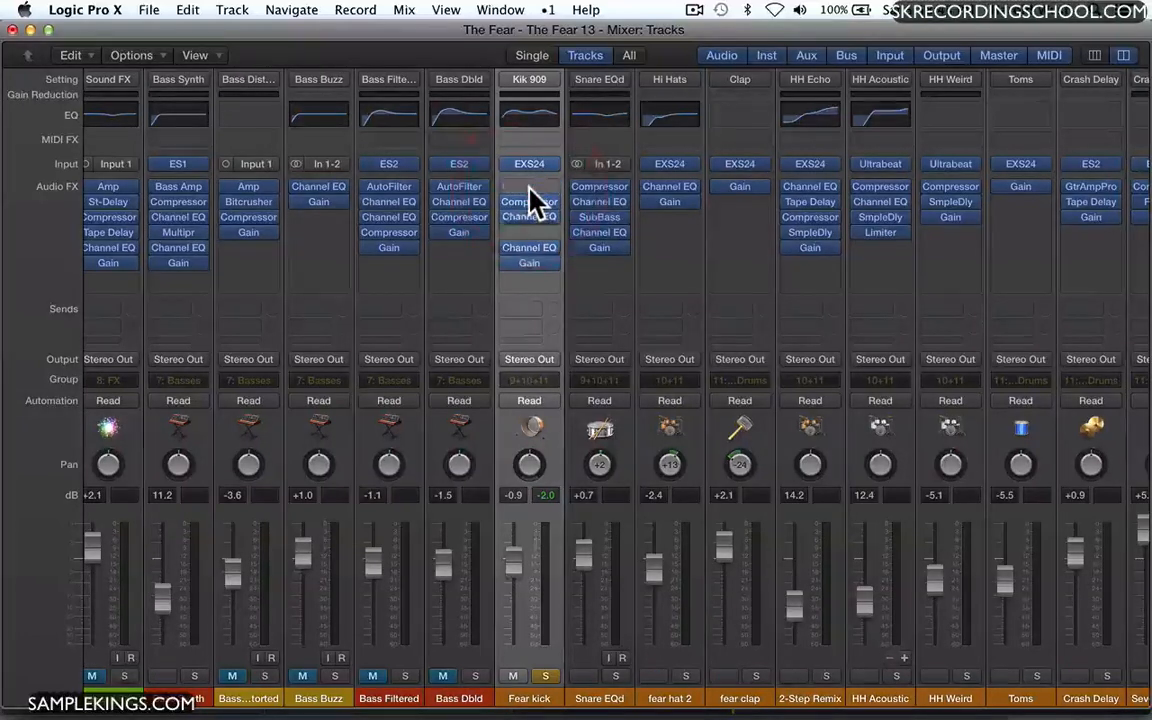
Move the Fear kick's second Channel EQ directly below the Compressor and compare it bypassed and active during playback.
{"action": "key", "text": "space"}
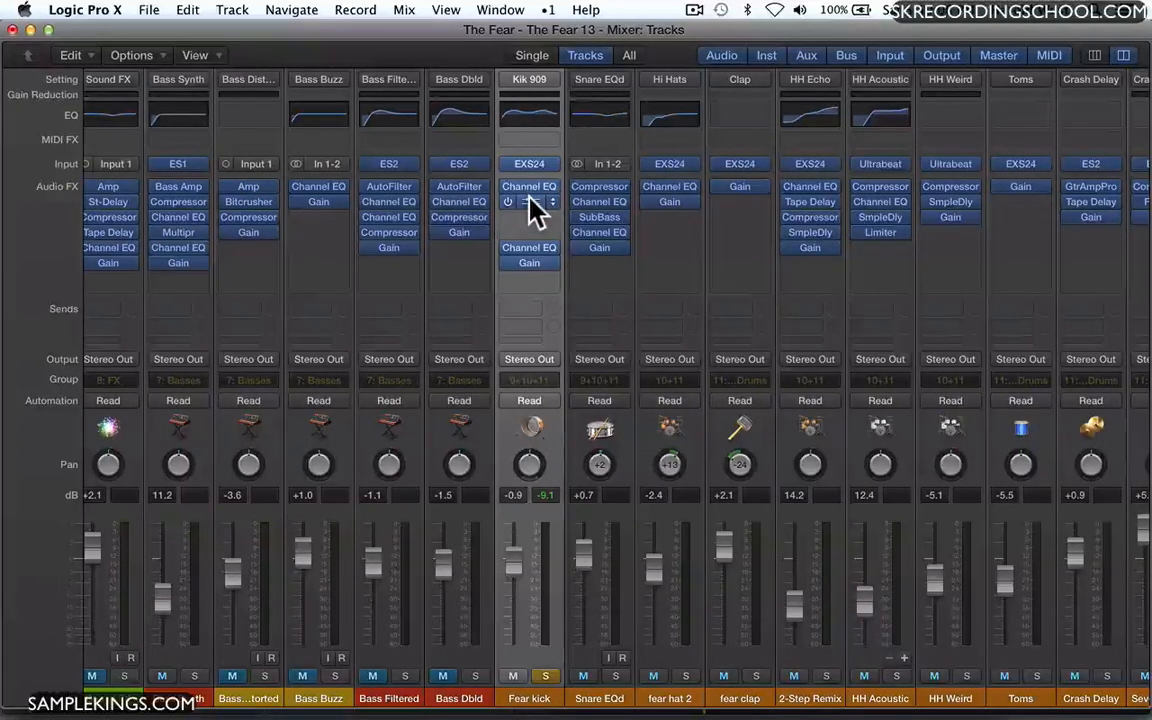
{"action": "left_click_drag", "start_coordinate": [522, 248], "coordinate": [524, 219]}
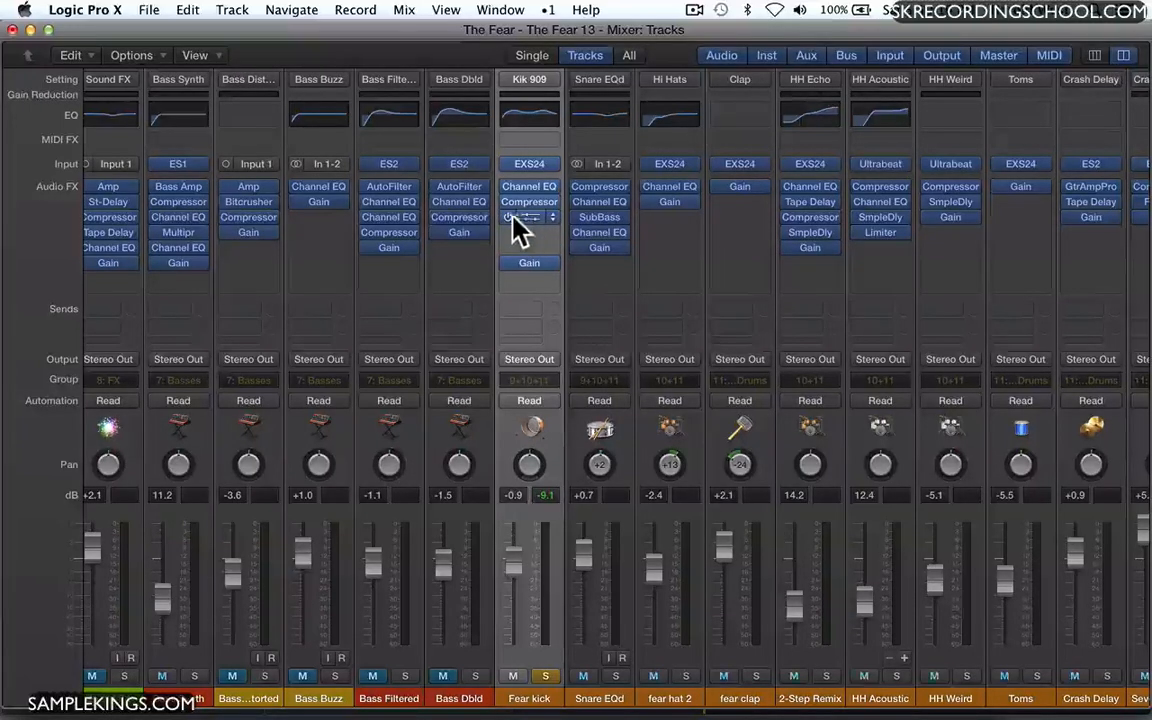
{"action": "mouse_move", "coordinate": [503, 213]}
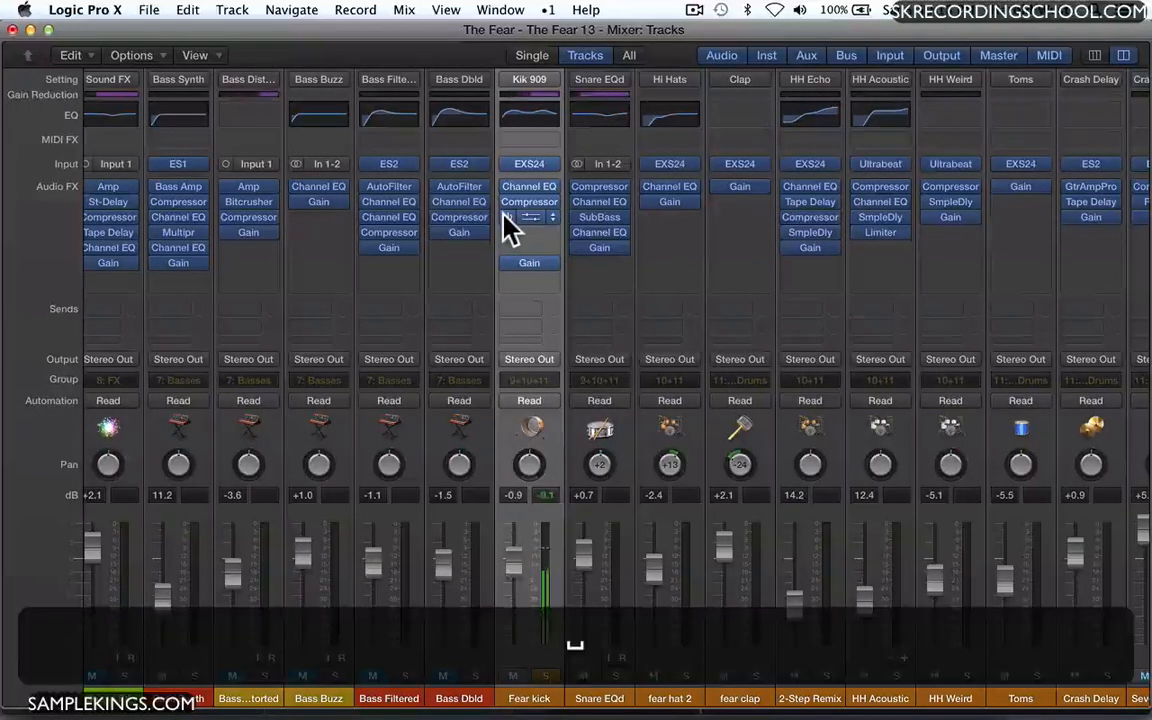
{"action": "left_click", "coordinate": [504, 215]}
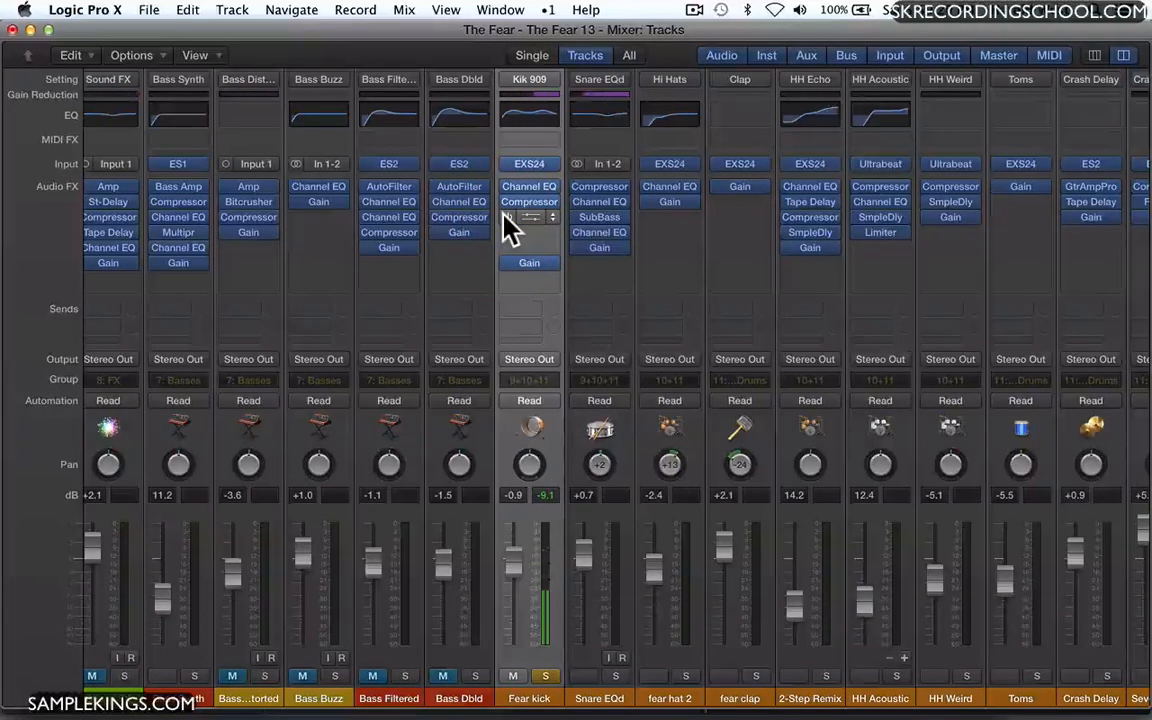
{"action": "left_click", "coordinate": [504, 215]}
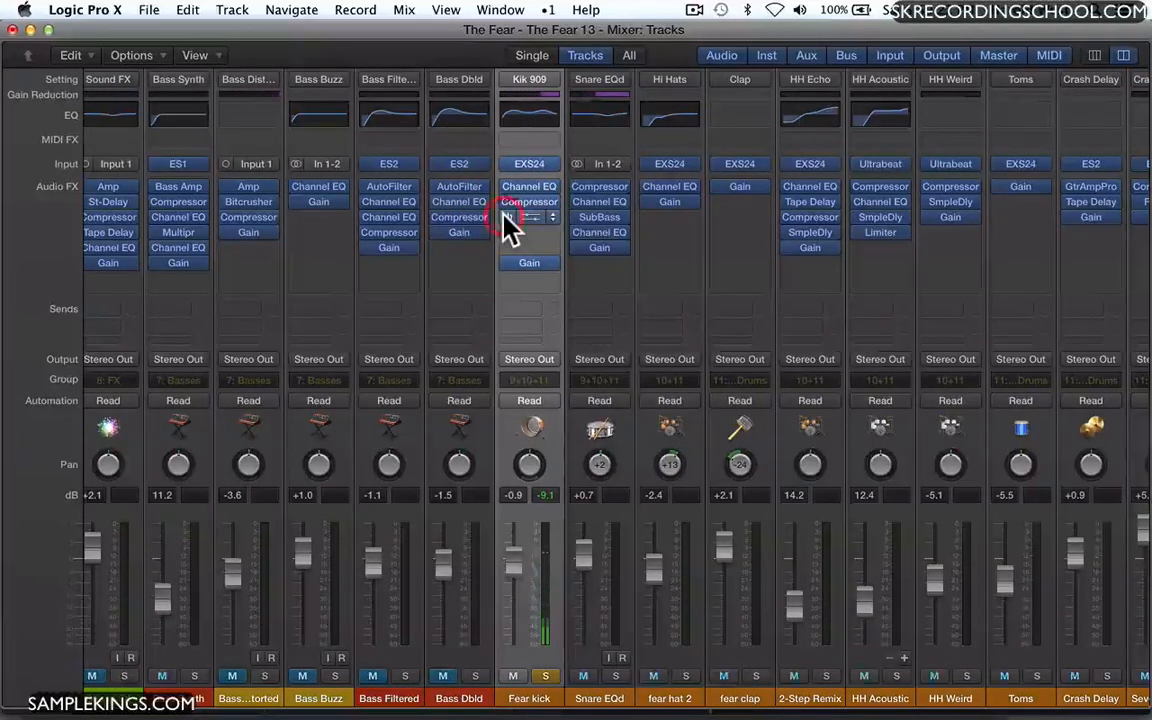
Inspect the Fear kick's second Channel EQ settings and compare its Gain plug-in bypassed and active during playback.
{"action": "left_click", "coordinate": [530, 219]}
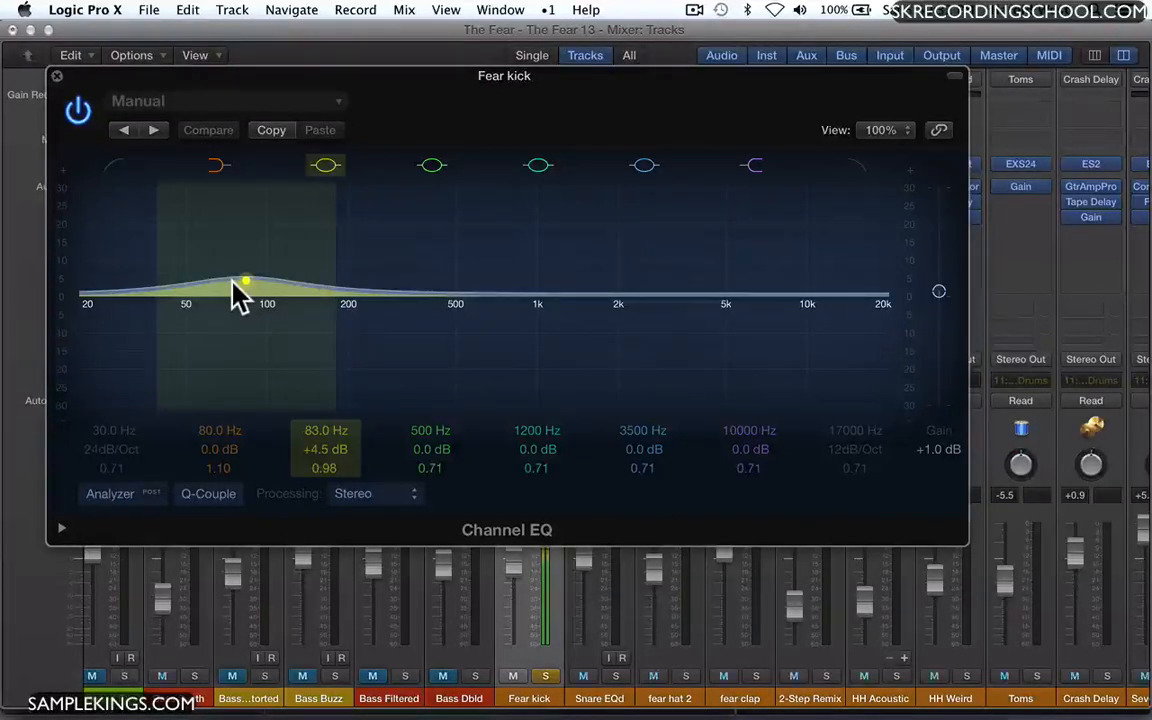
{"action": "left_click", "coordinate": [56, 75]}
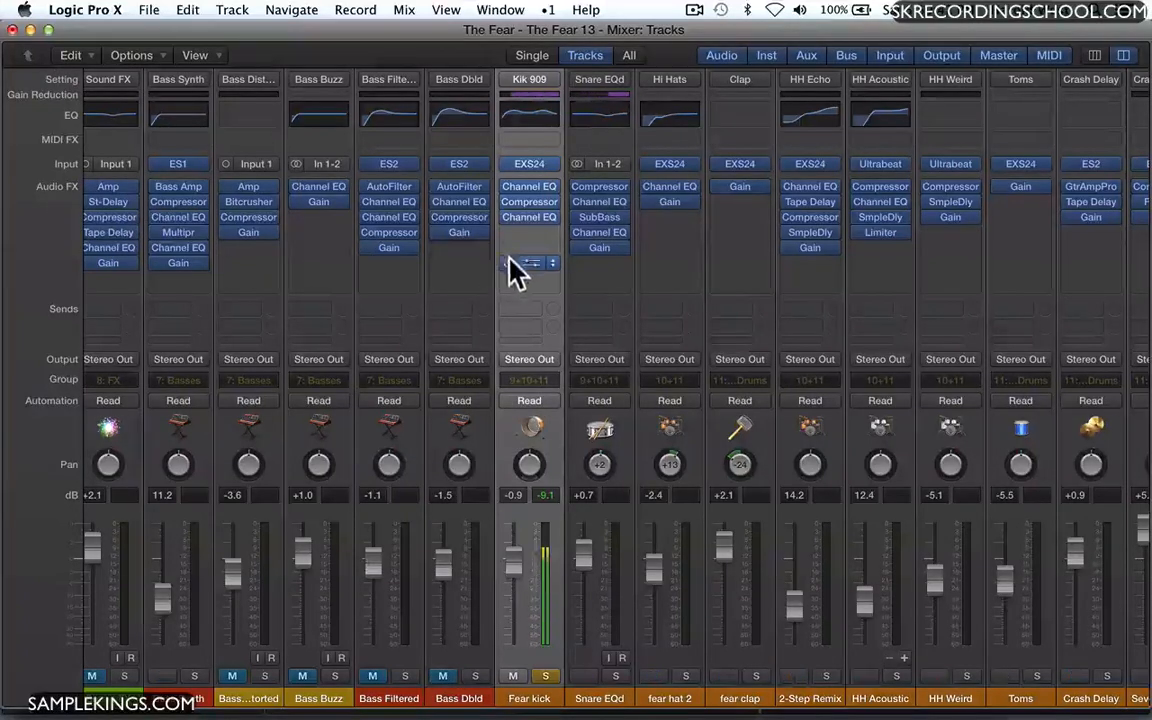
{"action": "left_click", "coordinate": [506, 263]}
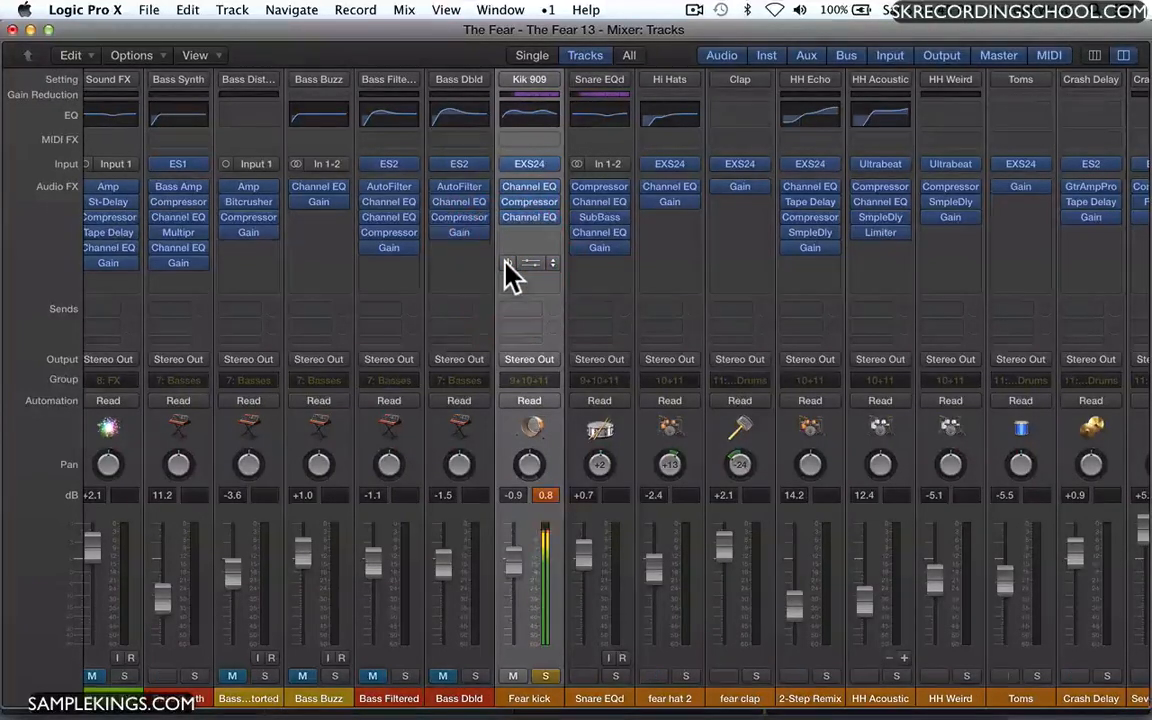
{"action": "left_click", "coordinate": [529, 268]}
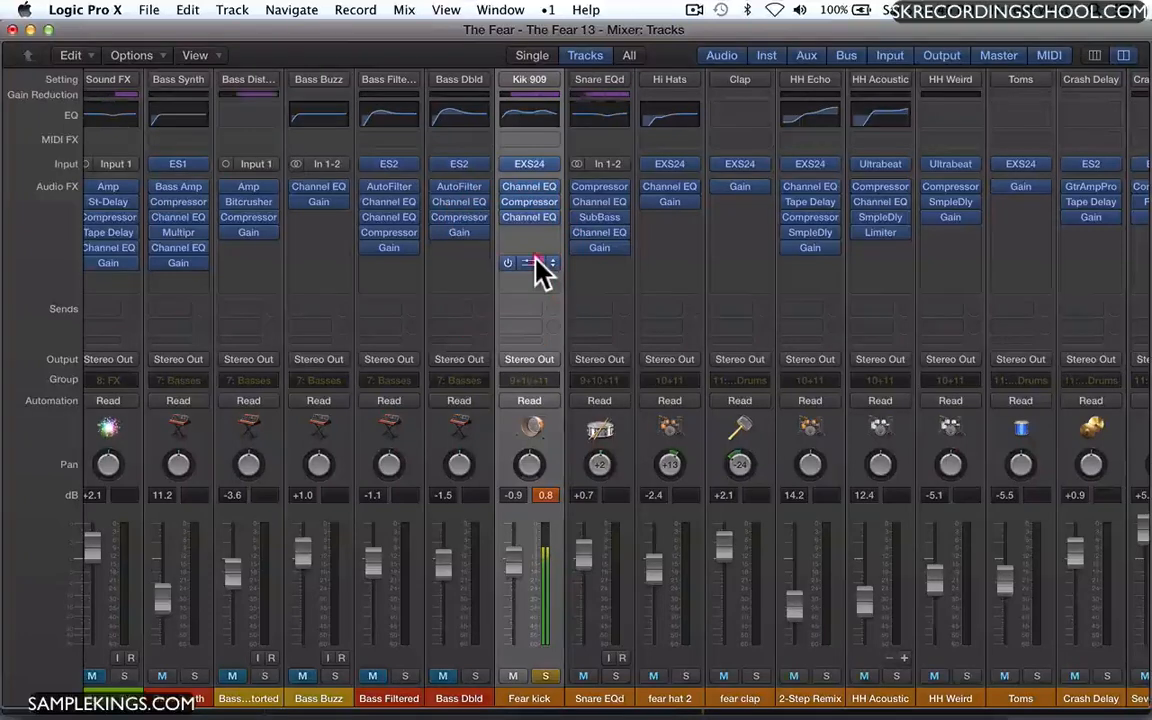
{"action": "left_click", "coordinate": [535, 262]}
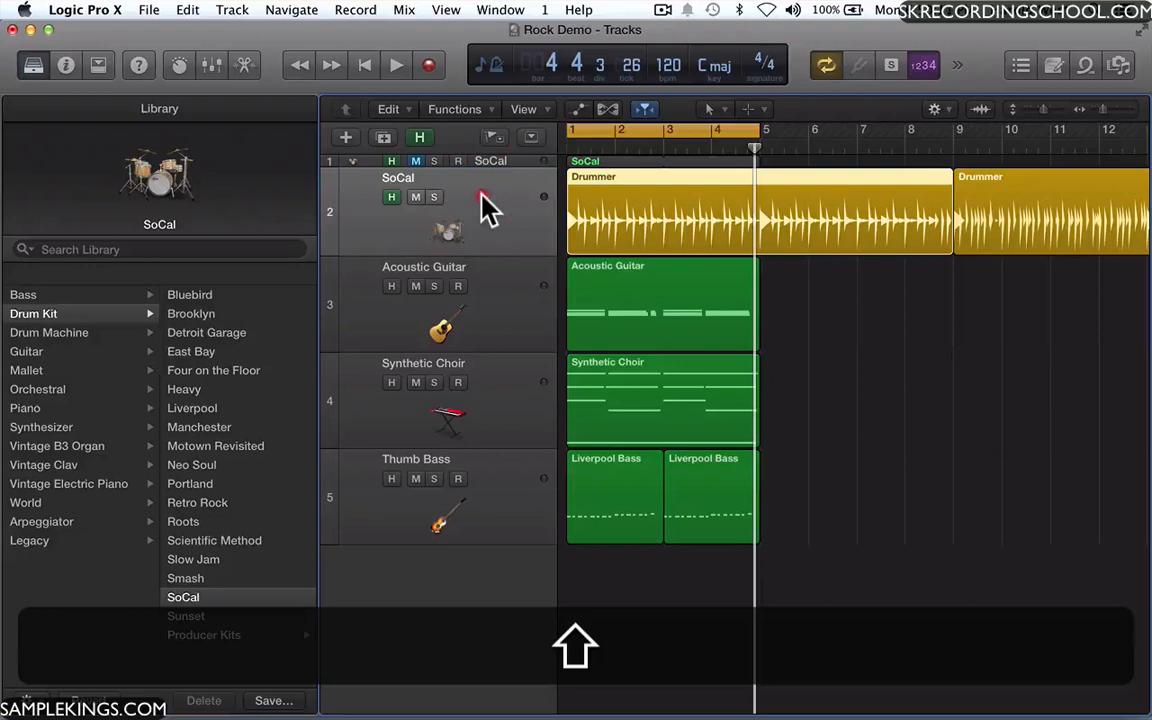
In the Rock Demo project, open the SoCal track's first Drummer region in the Drummer Editor, then solo and play the track.
{"action": "left_click", "coordinate": [480, 203]}
{"action": "left_click", "coordinate": [622, 212]}
{"action": "left_click", "coordinate": [622, 212]}
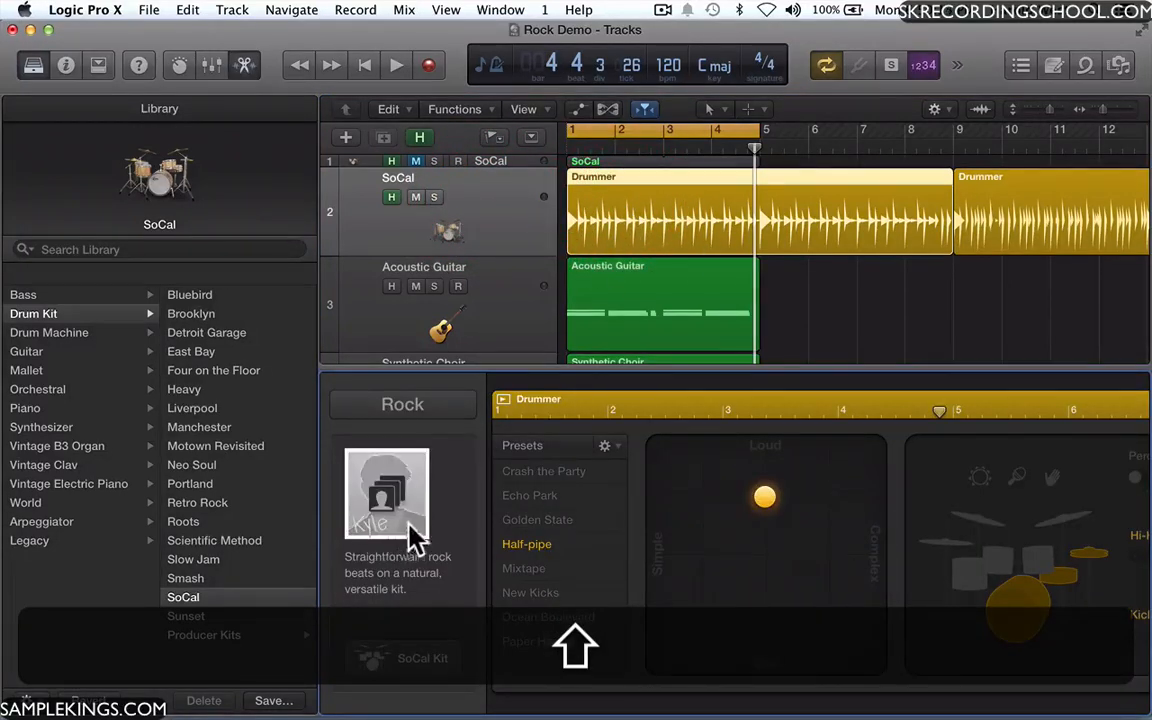
{"action": "key", "text": "shift+space"}
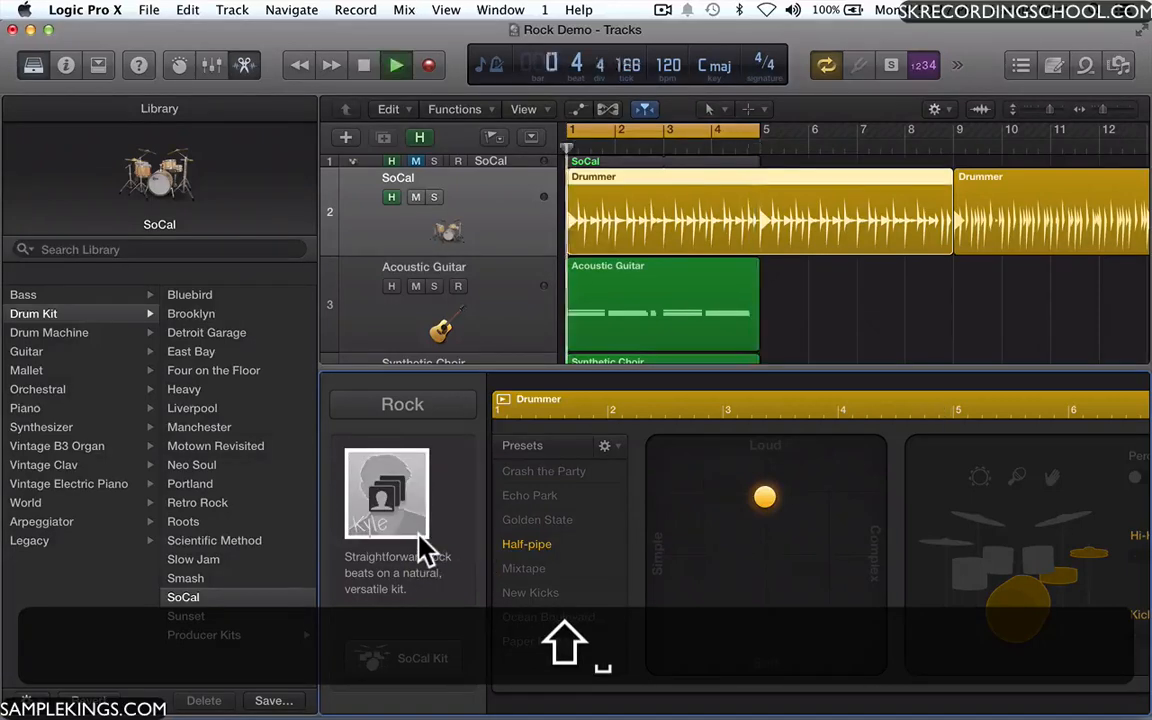
{"action": "left_click", "coordinate": [436, 197]}
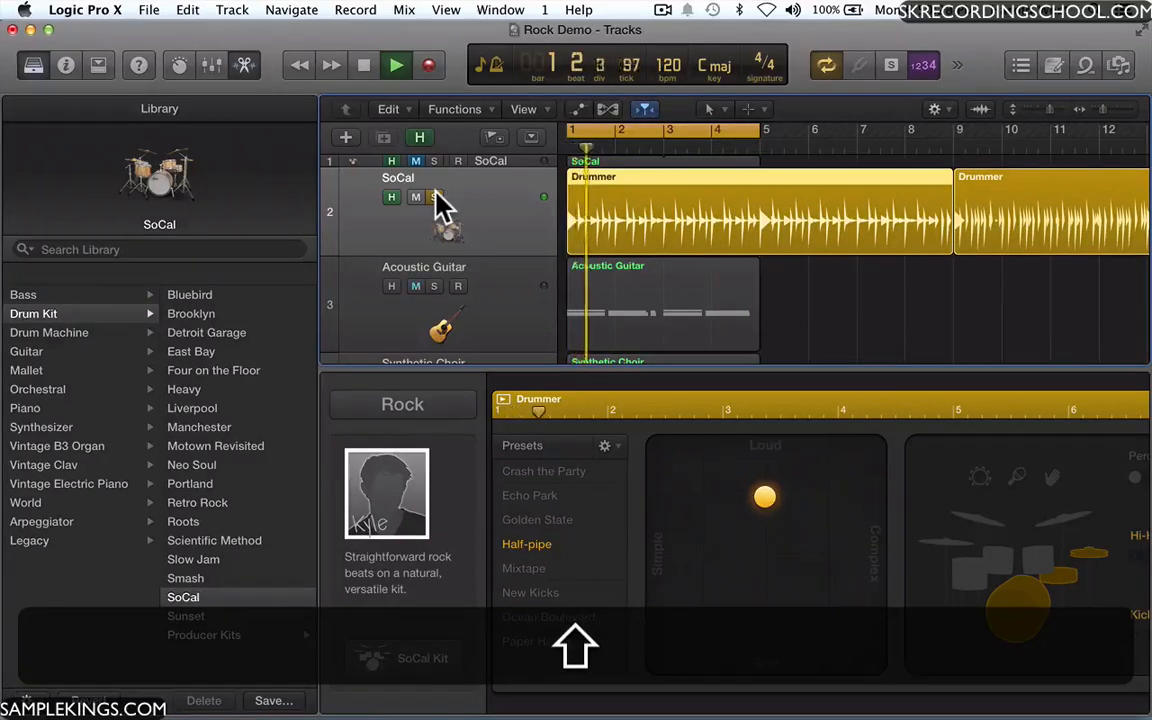
{"action": "key", "text": "space"}
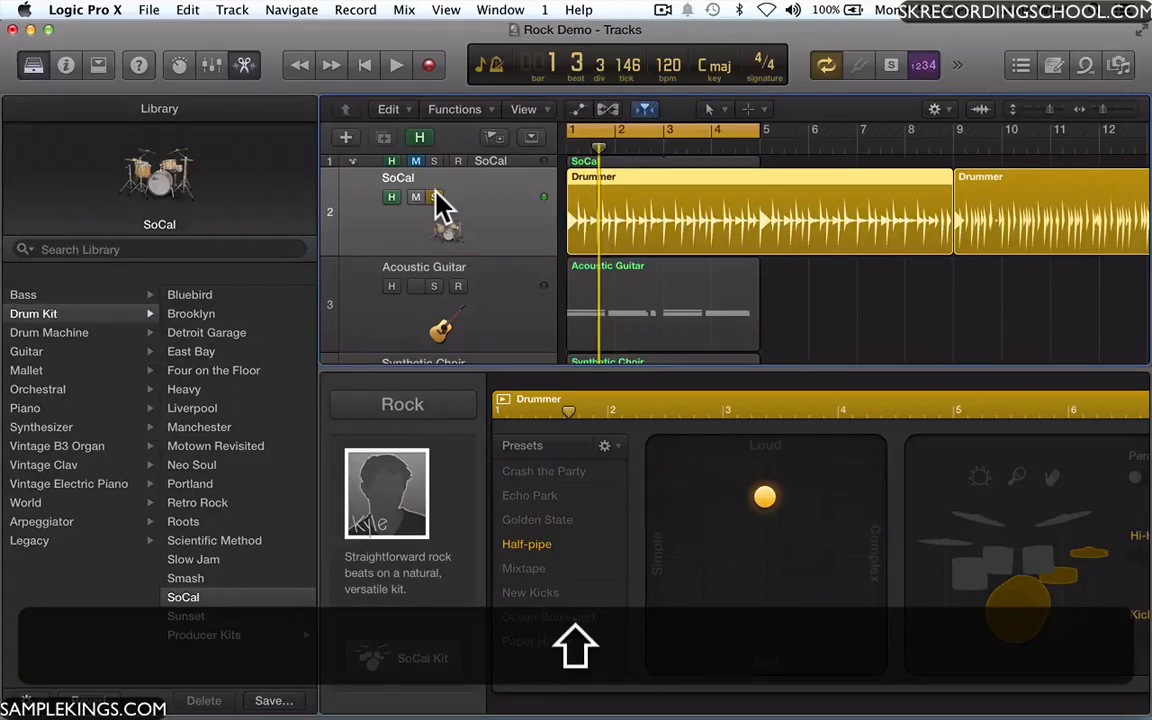
{"action": "left_click", "coordinate": [434, 197]}
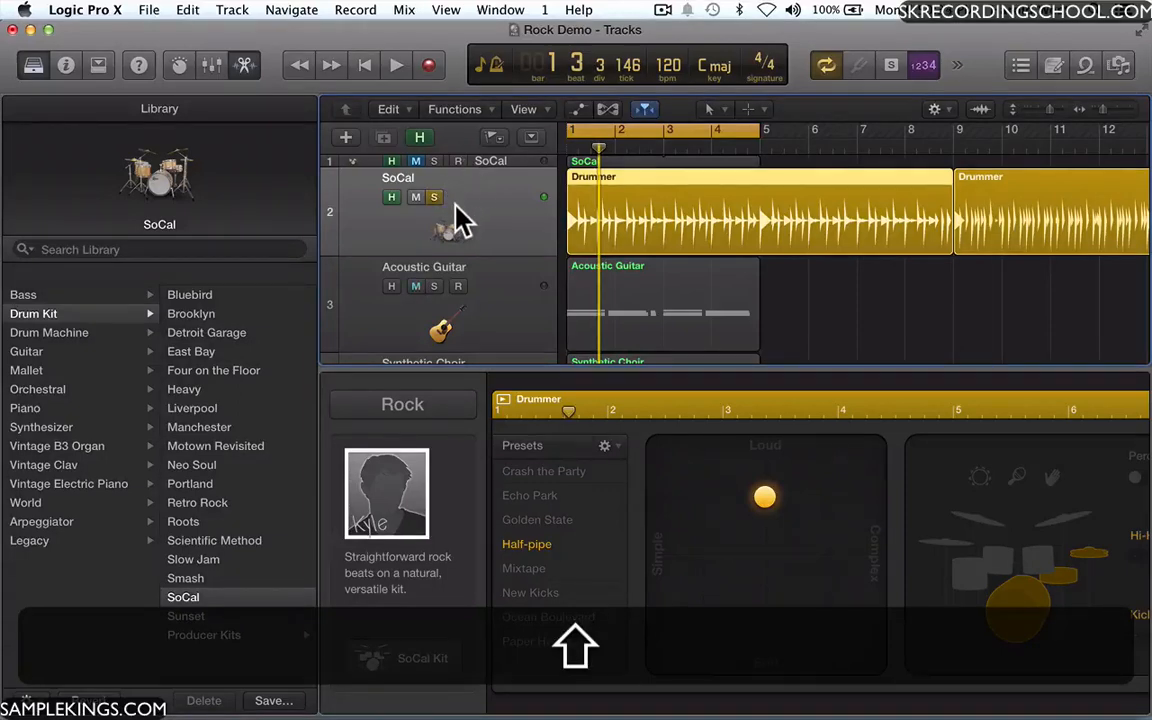
{"action": "left_click", "coordinate": [411, 190]}
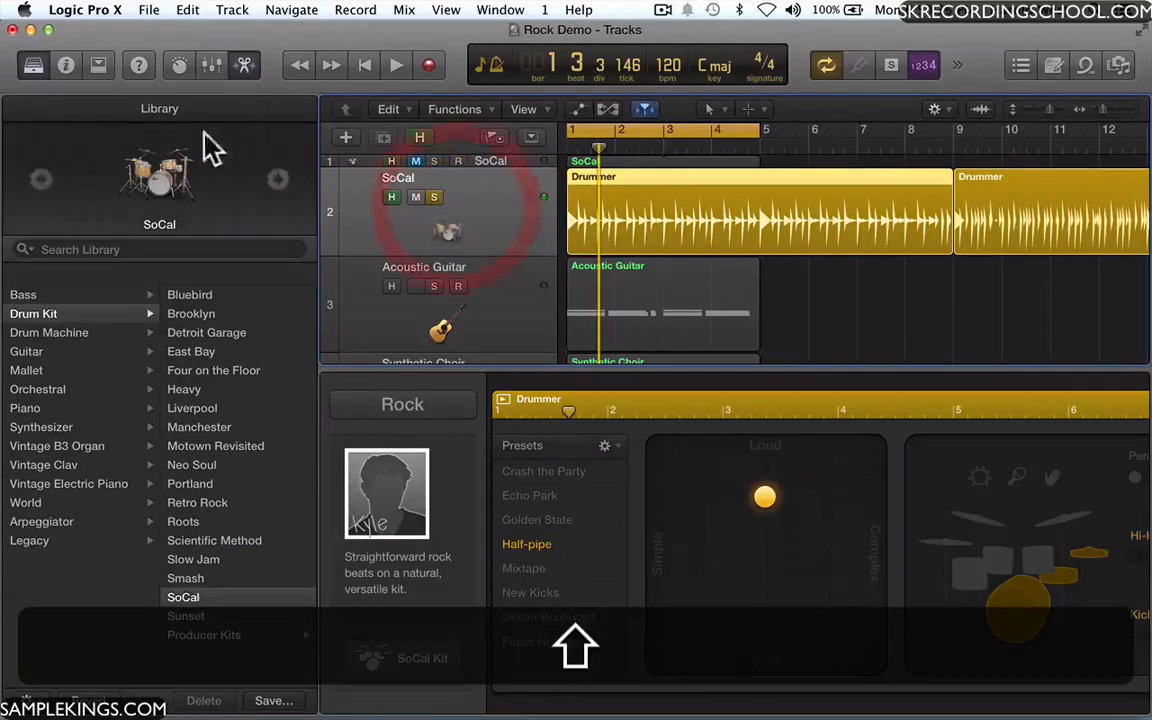
Replace the Library with the Inspector and lower the SoCal track's volume fader while it plays.
{"action": "left_click", "coordinate": [40, 64]}
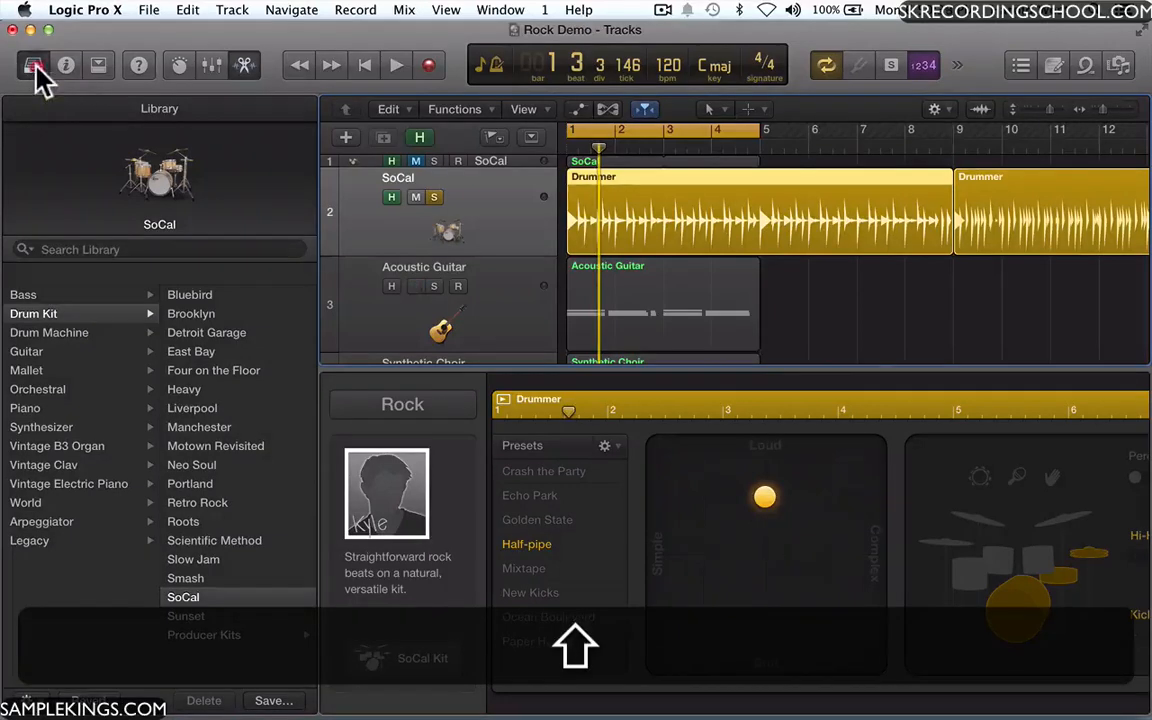
{"action": "left_click", "coordinate": [65, 64]}
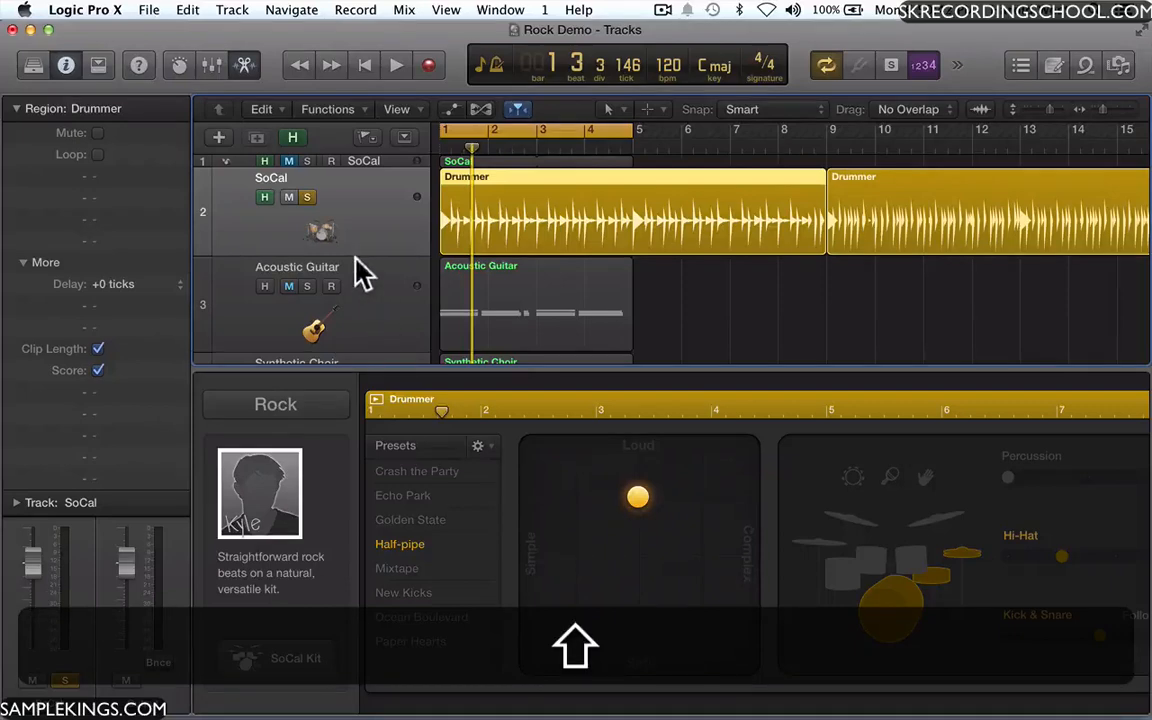
{"action": "key", "text": "space"}
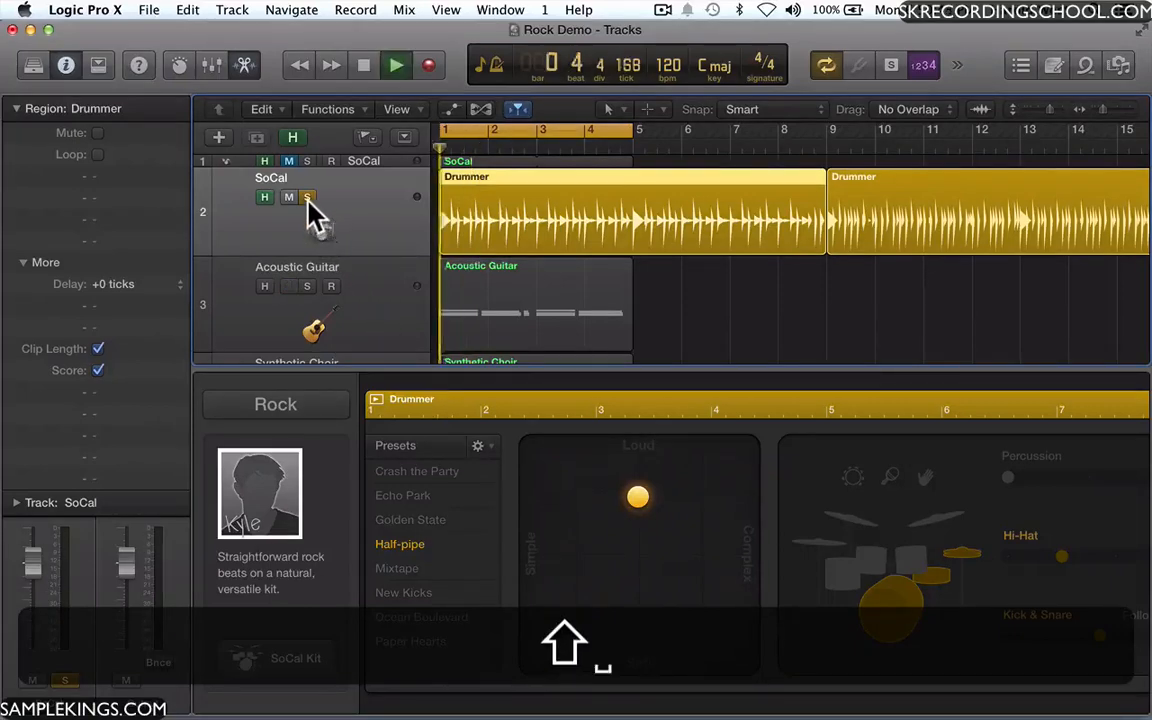
{"action": "left_click_drag", "start_coordinate": [38, 573], "coordinate": [38, 617]}
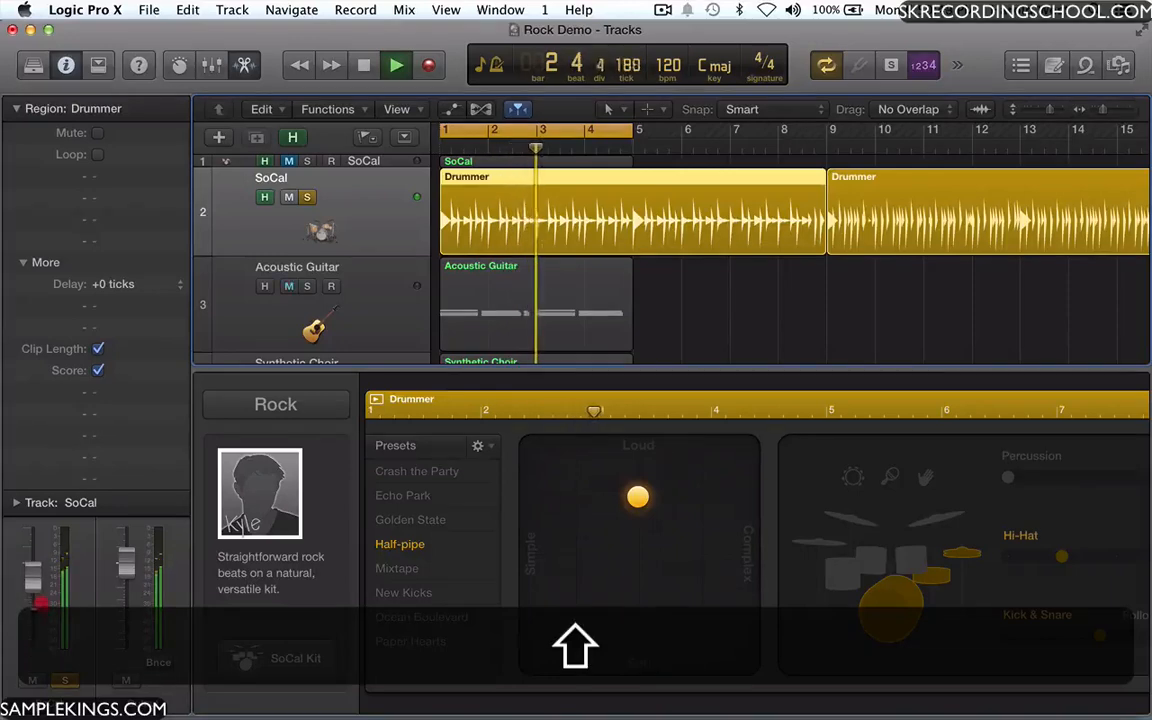
{"action": "key", "text": "space"}
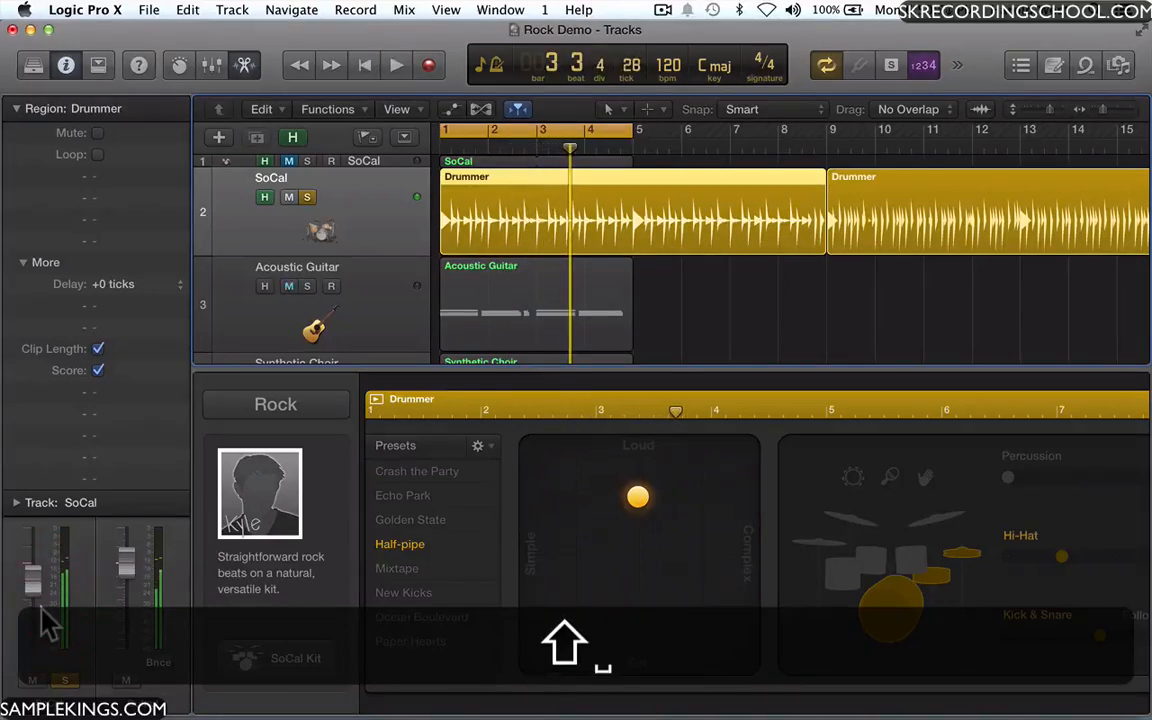
Load the SoCal+ kit from the Library's Producer Kits onto the SoCal drummer track.
{"action": "key", "text": "shift"}
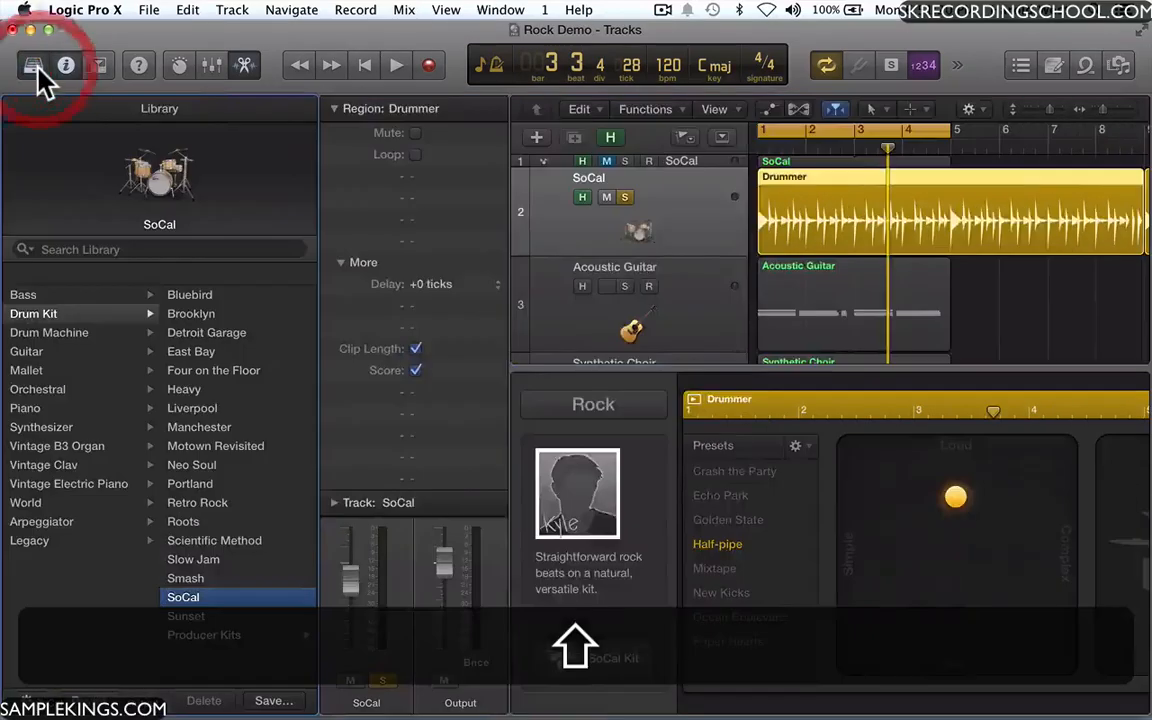
{"action": "left_click", "coordinate": [34, 64]}
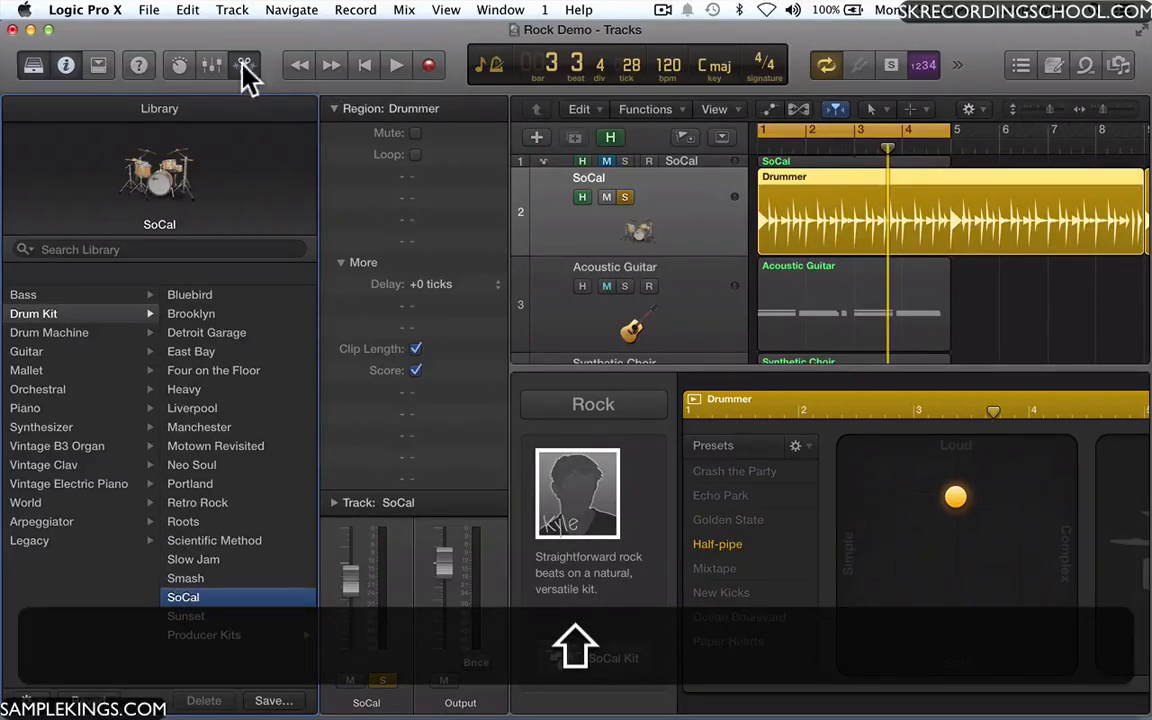
{"action": "left_click", "coordinate": [223, 638]}
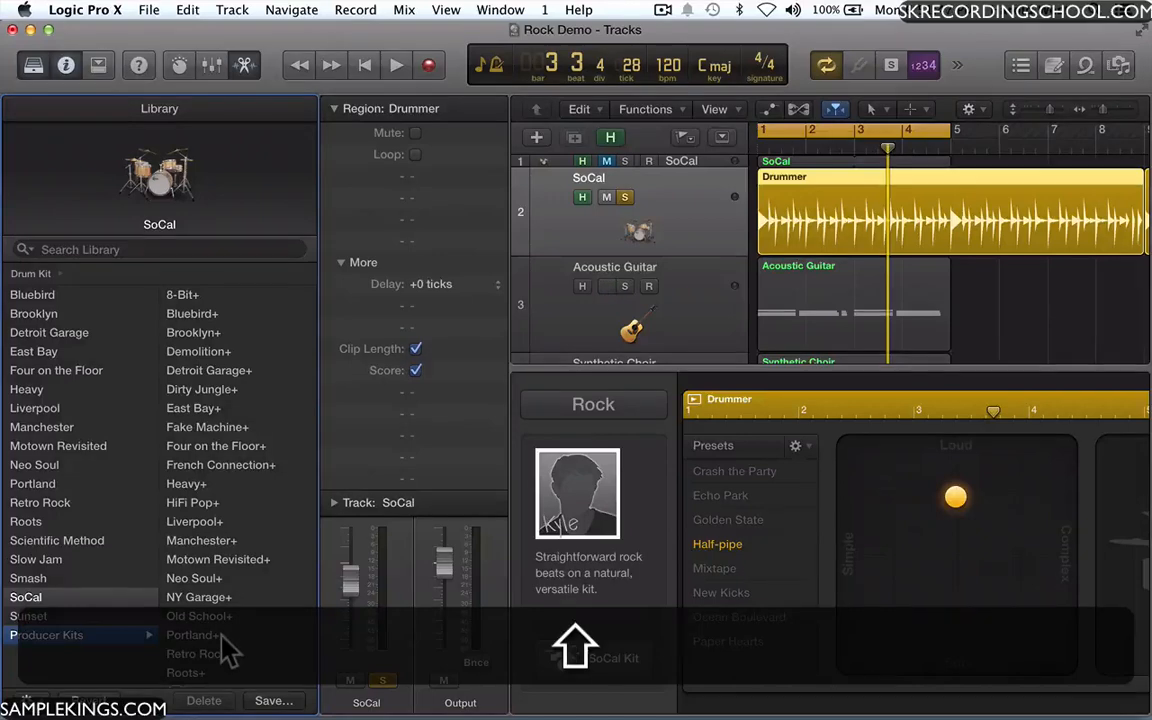
{"action": "scroll", "coordinate": [223, 641], "scroll_direction": "down", "scroll_amount": 3}
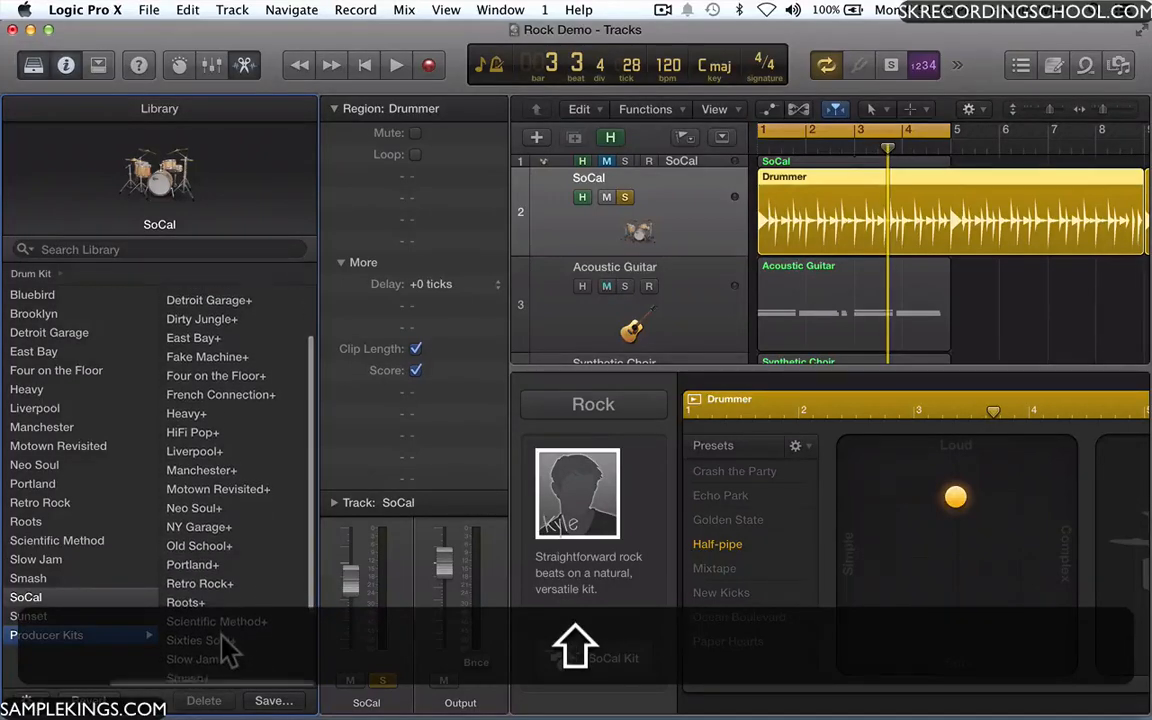
{"action": "scroll", "coordinate": [228, 648], "scroll_direction": "down", "scroll_amount": 1}
{"action": "scroll", "coordinate": [226, 643], "scroll_direction": "down", "scroll_amount": 2}
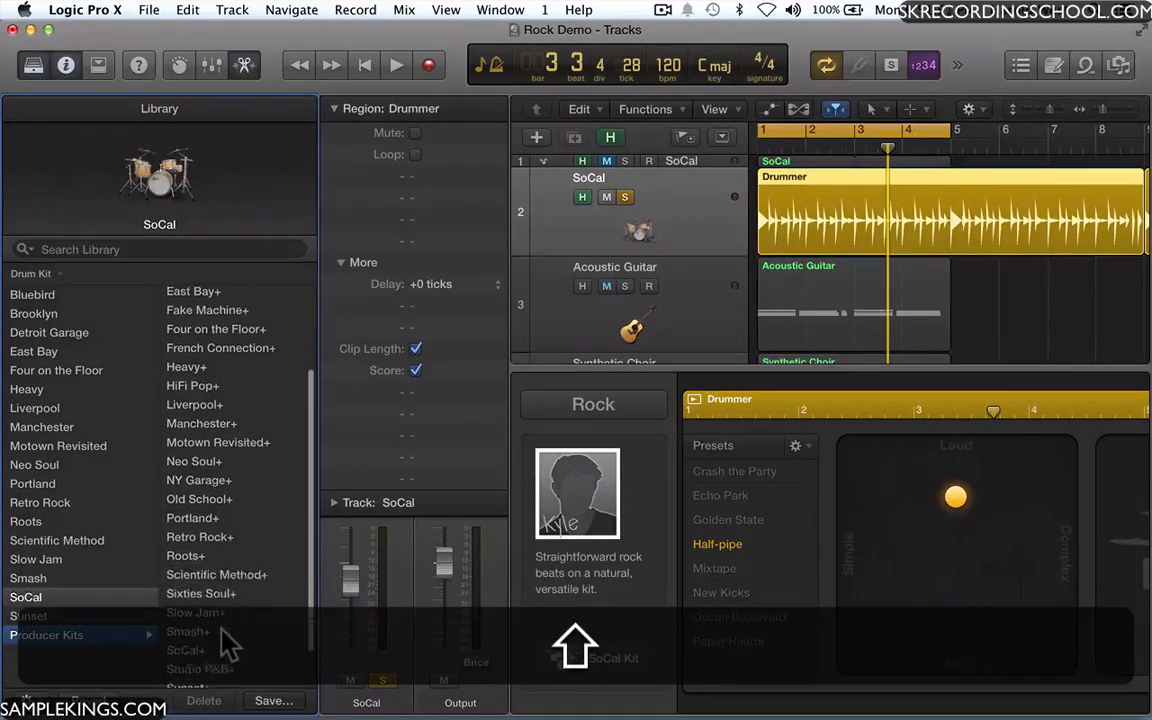
{"action": "scroll", "coordinate": [222, 630], "scroll_direction": "down", "scroll_amount": 1}
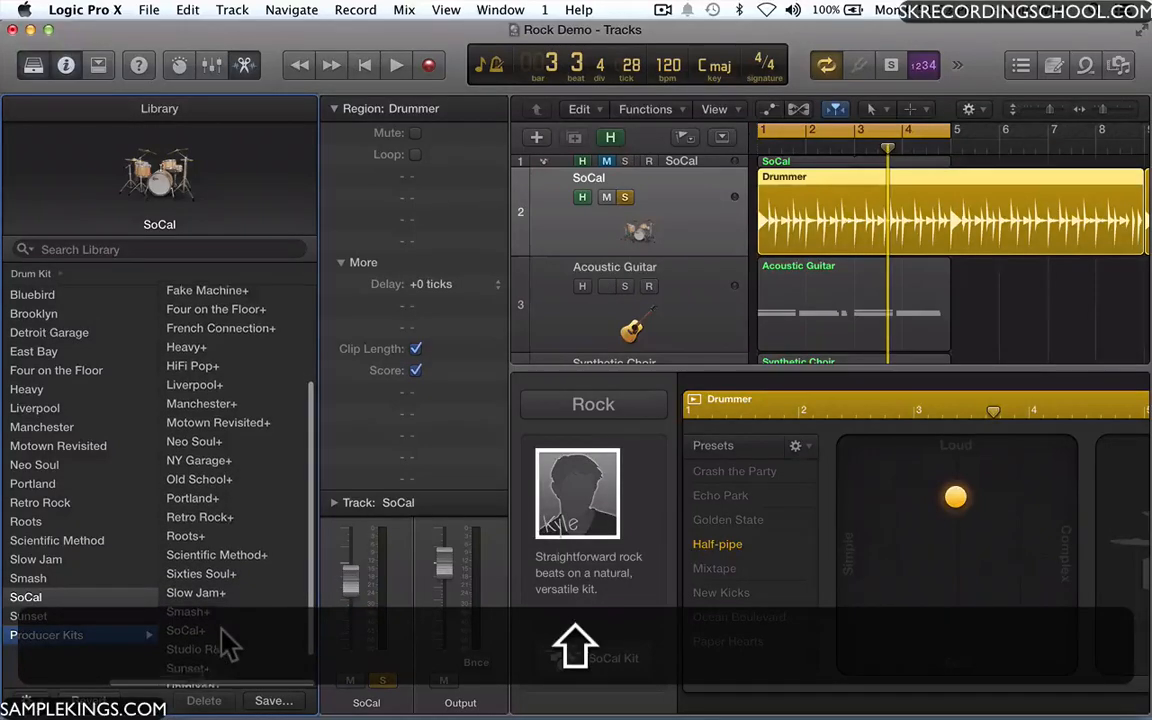
{"action": "left_click", "coordinate": [184, 619]}
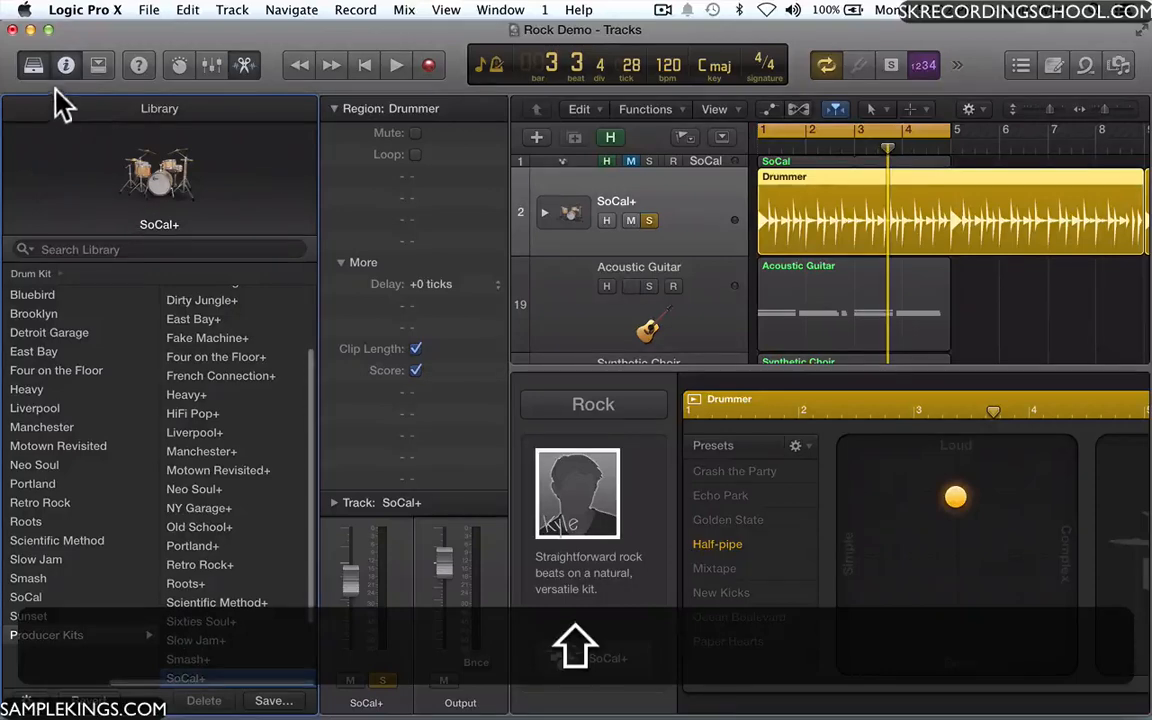
Hide the Library and Drummer Editor, then expand the SoCal+ track stack and look through its individual drum tracks.
{"action": "left_click", "coordinate": [34, 66]}
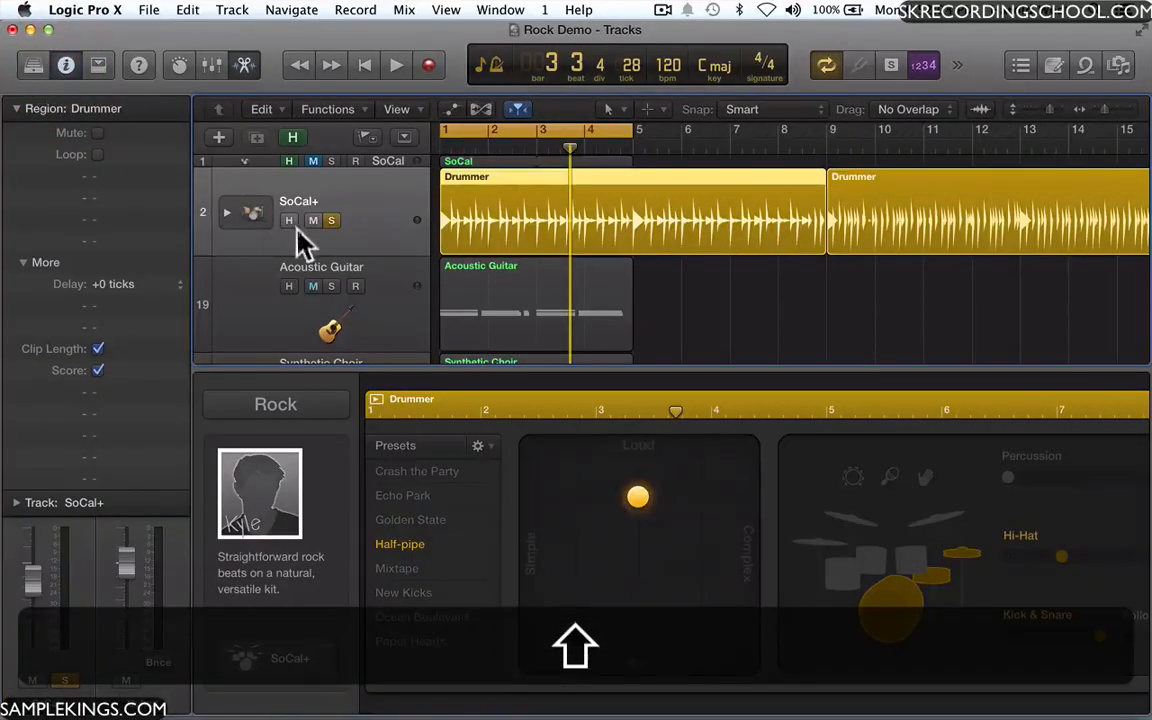
{"action": "left_click_drag", "start_coordinate": [355, 370], "coordinate": [386, 668]}
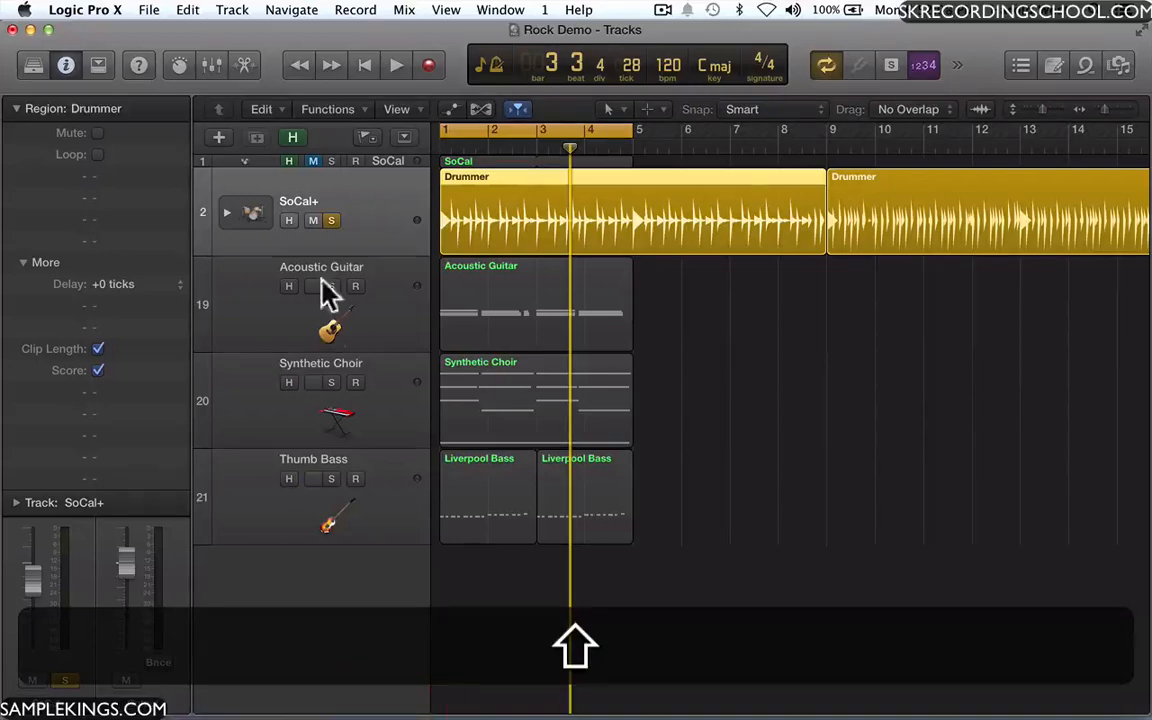
{"action": "left_click", "coordinate": [226, 214]}
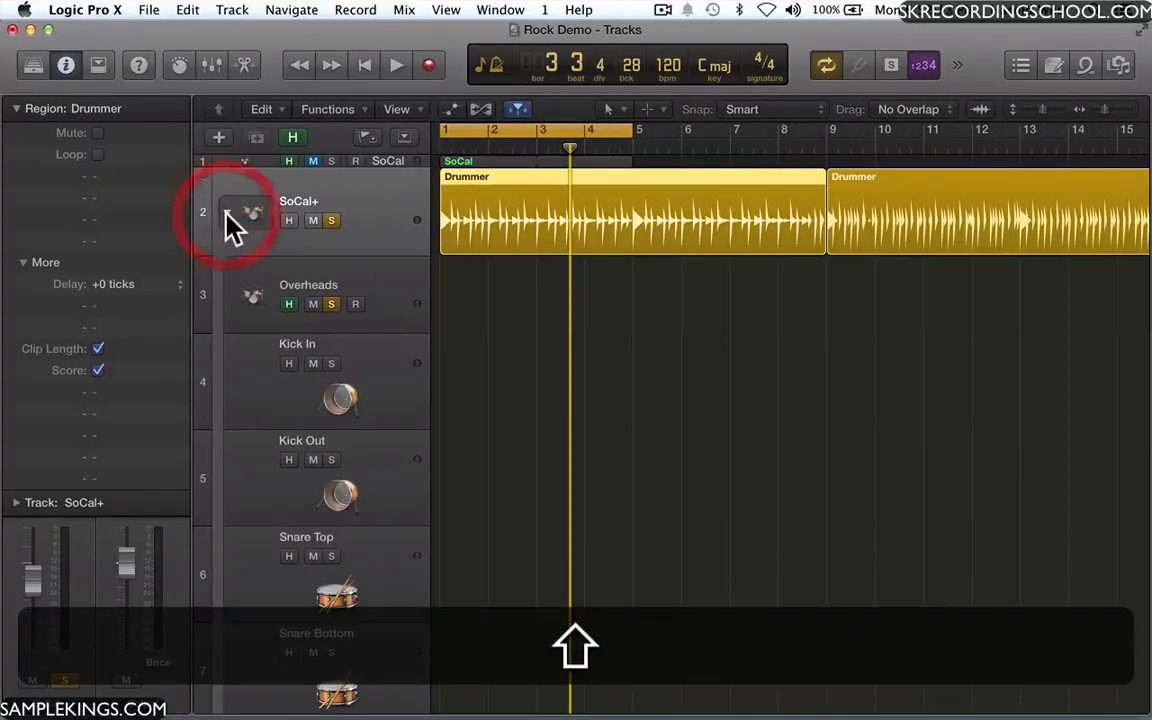
{"action": "scroll", "coordinate": [329, 364], "scroll_direction": "down", "scroll_amount": 3}
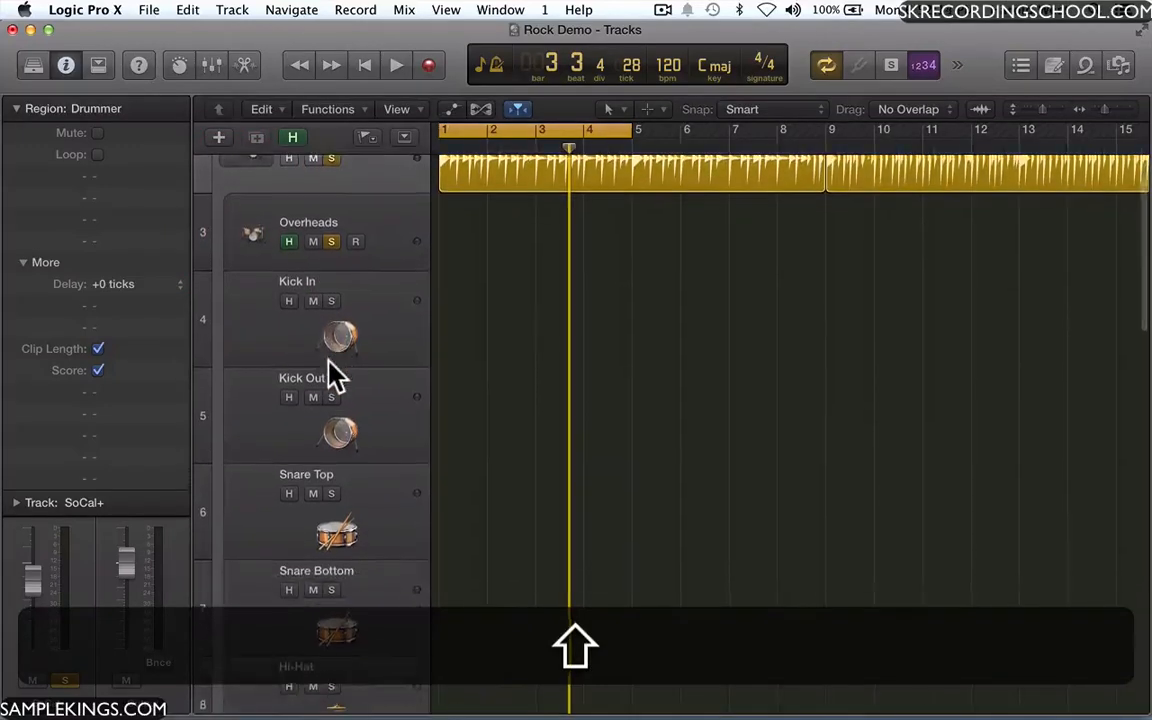
{"action": "scroll", "coordinate": [335, 378], "scroll_direction": "up", "scroll_amount": 3}
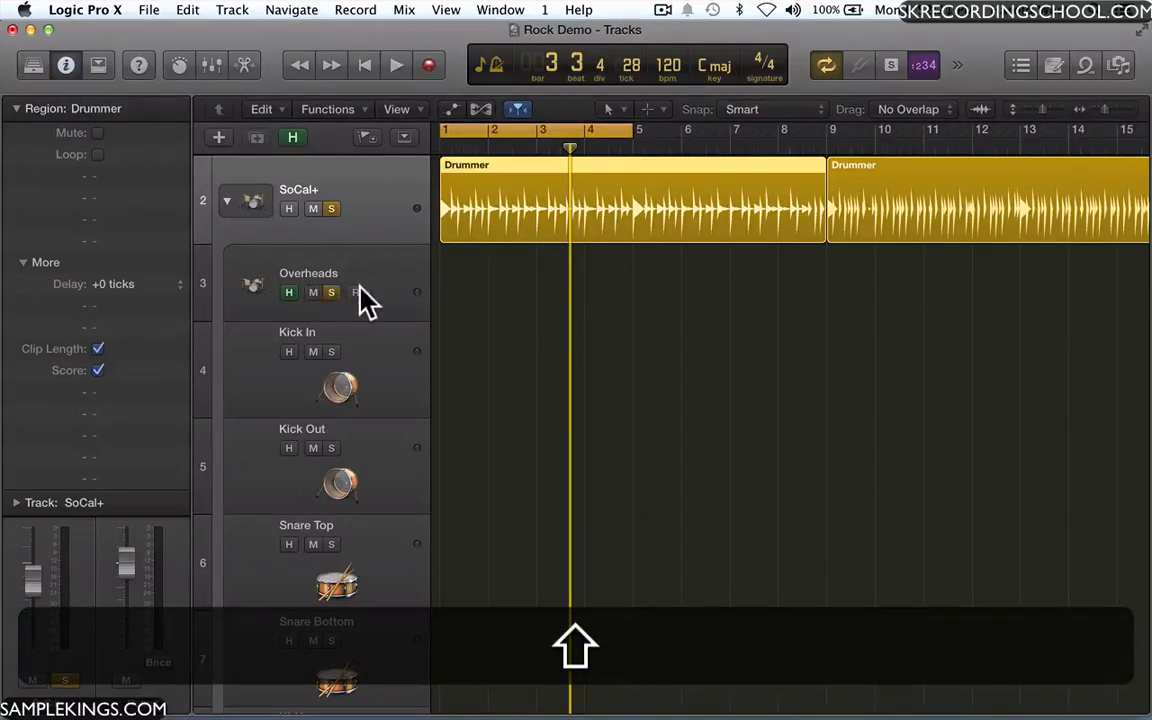
{"action": "scroll", "coordinate": [372, 350], "scroll_direction": "down", "scroll_amount": 3}
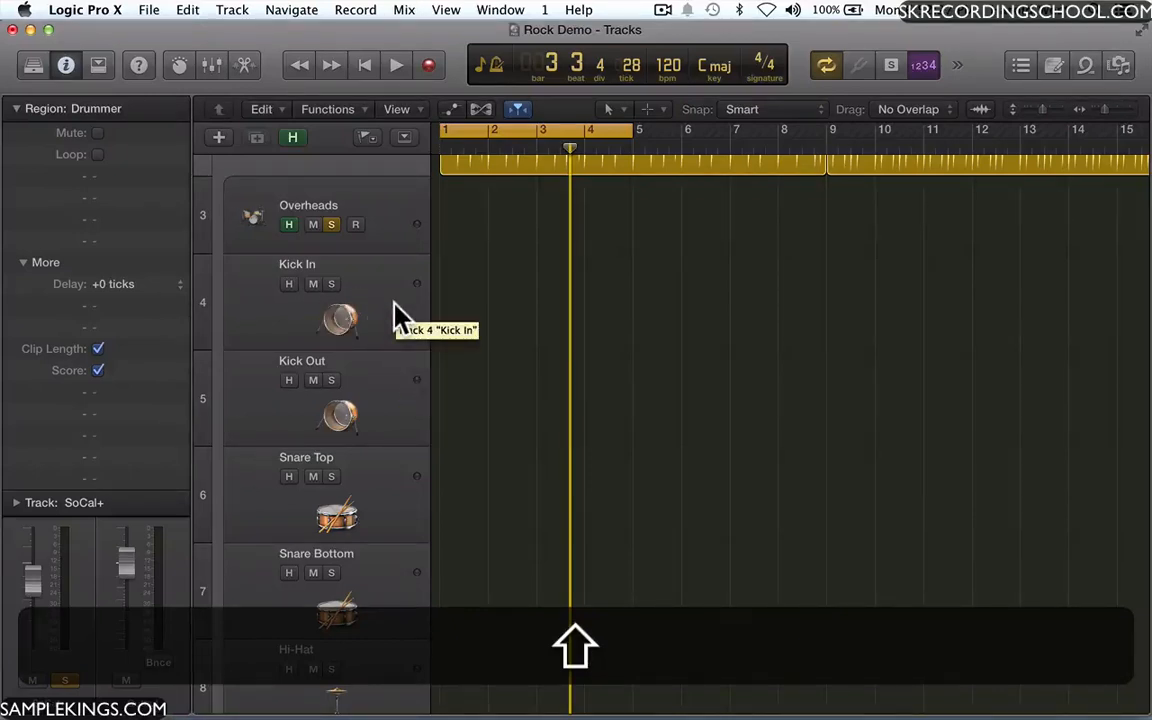
{"action": "scroll", "coordinate": [396, 318], "scroll_direction": "down", "scroll_amount": 3}
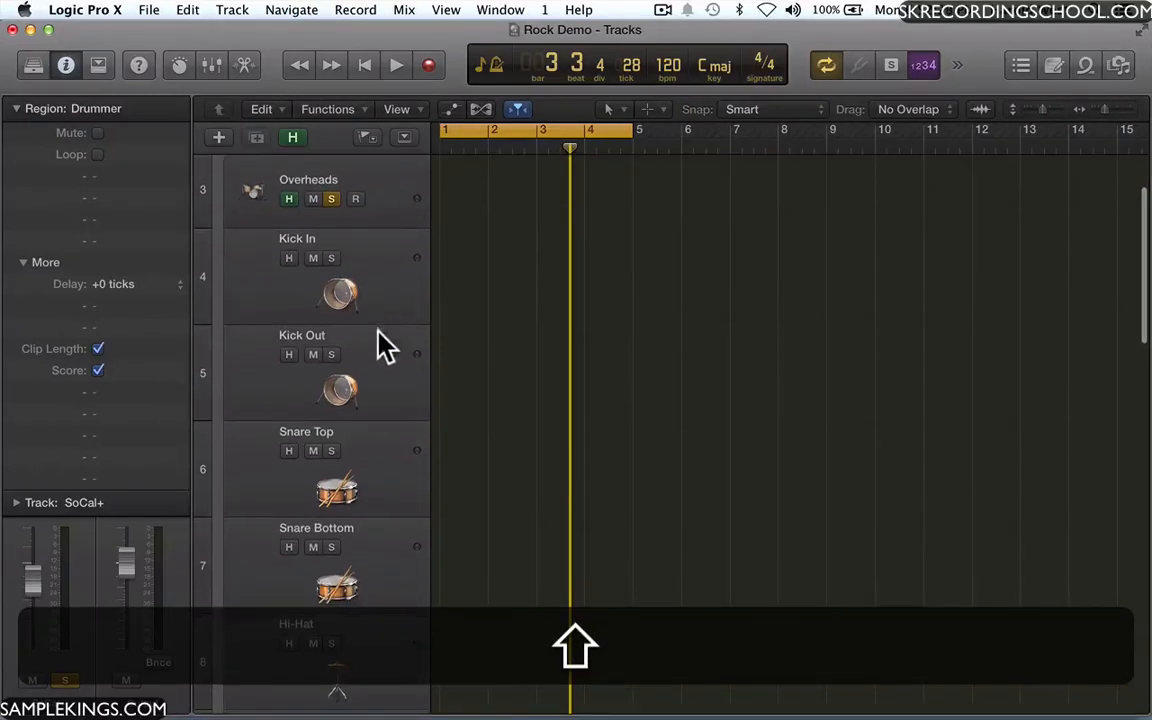
Look through the remaining drum tracks in the SoCal+ stack, then open the Mixer for the project.
{"action": "scroll", "coordinate": [380, 355], "scroll_direction": "down", "scroll_amount": 1}
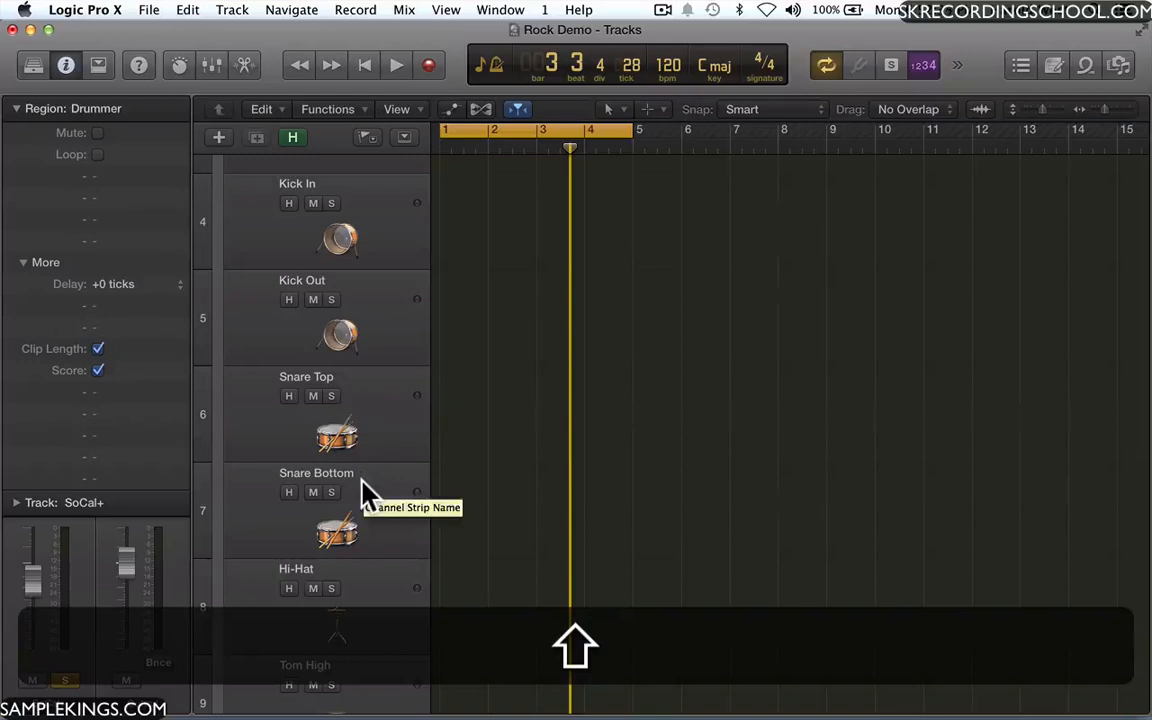
{"action": "scroll", "coordinate": [362, 490], "scroll_direction": "down", "scroll_amount": 3}
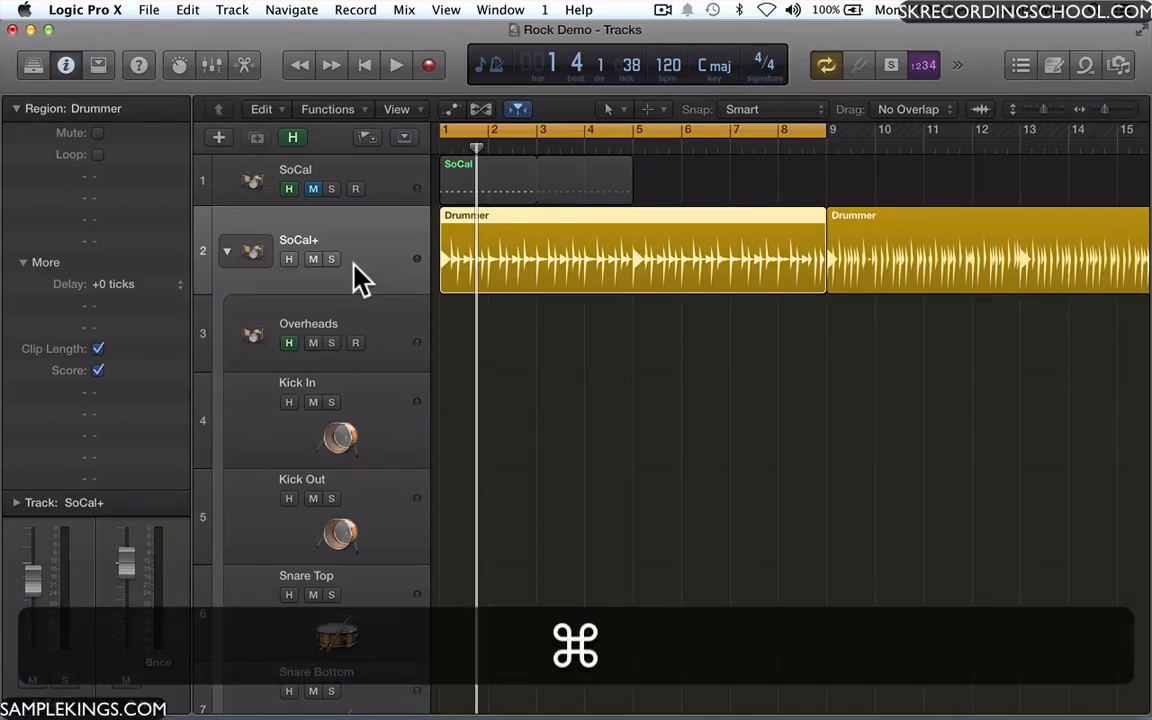
{"action": "key", "text": "super+2"}
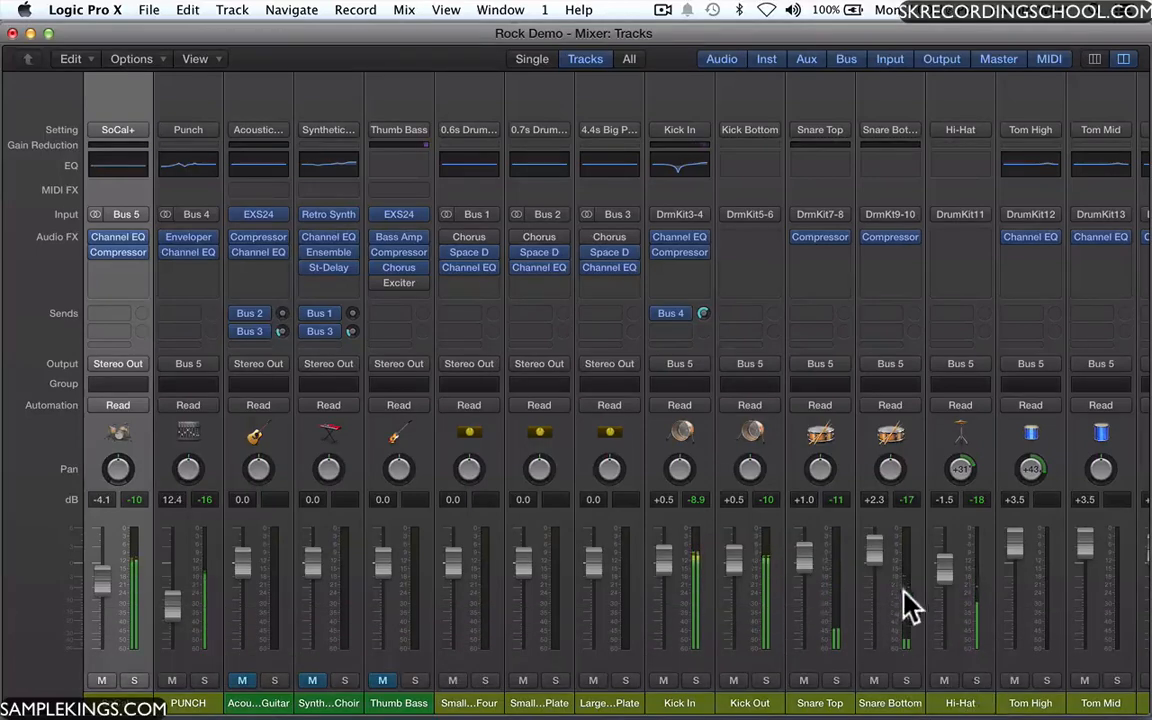
Try the Kick In channel's fader at about -20.5 dB during playback, then return it to +0.5 dB.
{"action": "left_click", "coordinate": [671, 566]}
{"action": "left_click_drag", "start_coordinate": [671, 566], "coordinate": [670, 681]}
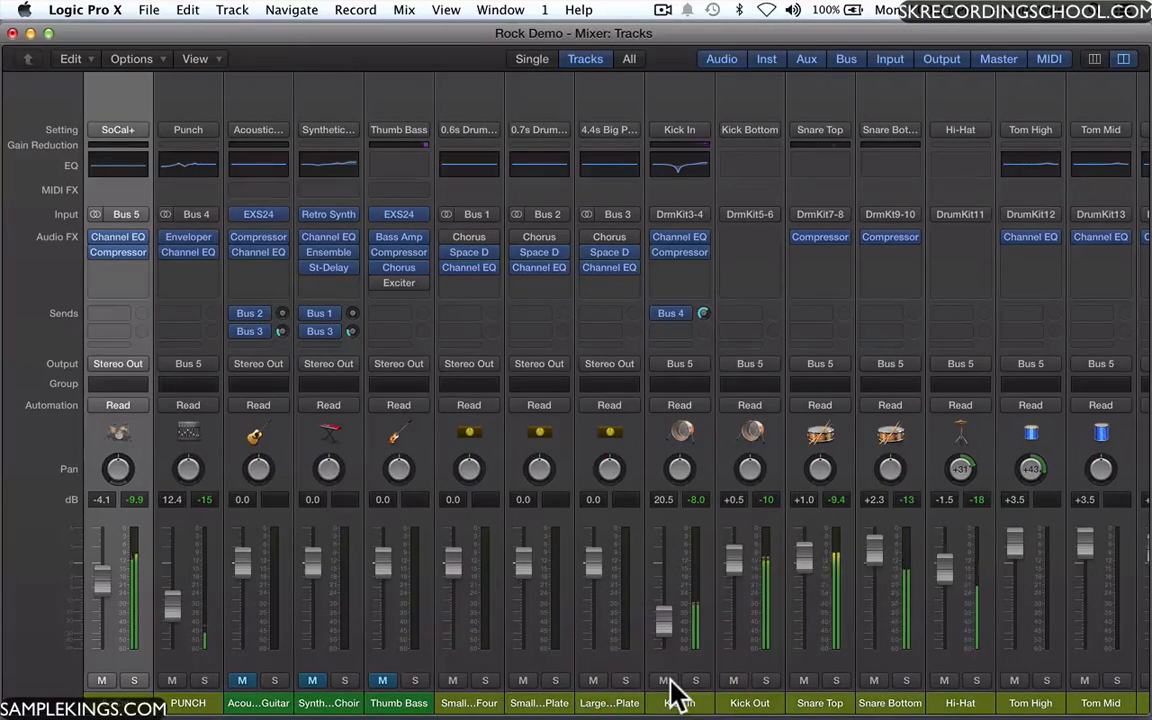
{"action": "left_click_drag", "start_coordinate": [670, 628], "coordinate": [670, 498]}
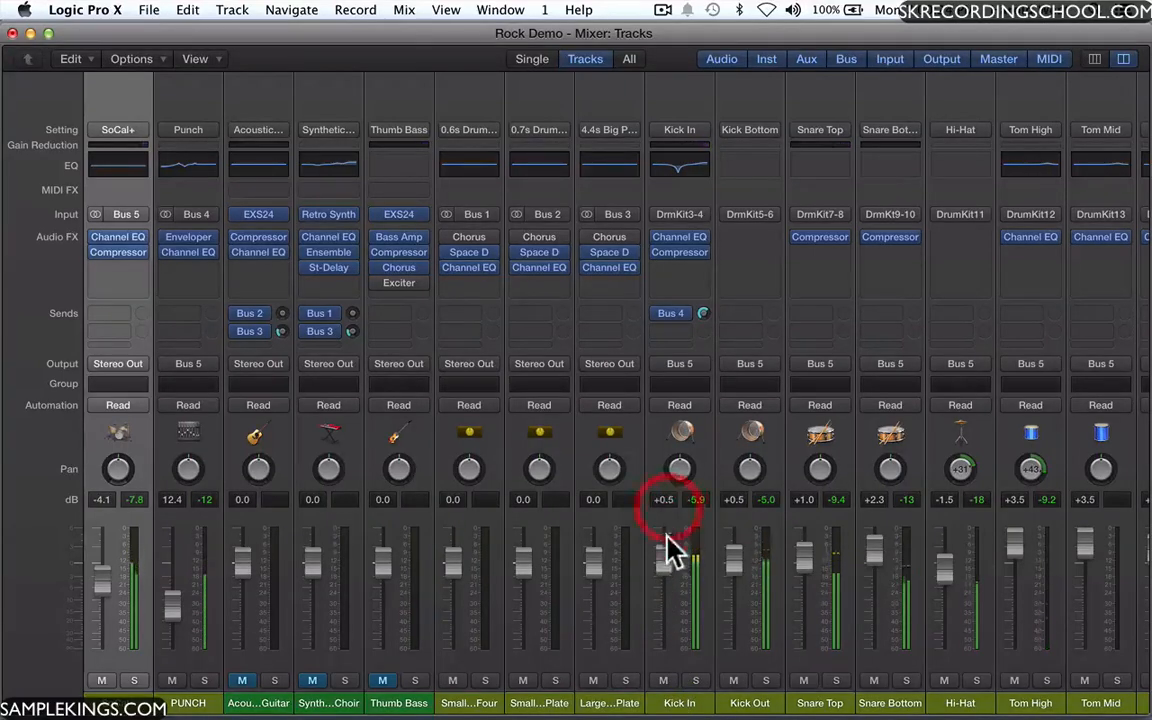
Solo Kick In and Kick Out, balance them at +1.5 dB and -4.5 dB respectively, then clear both solos.
{"action": "left_click", "coordinate": [697, 682]}
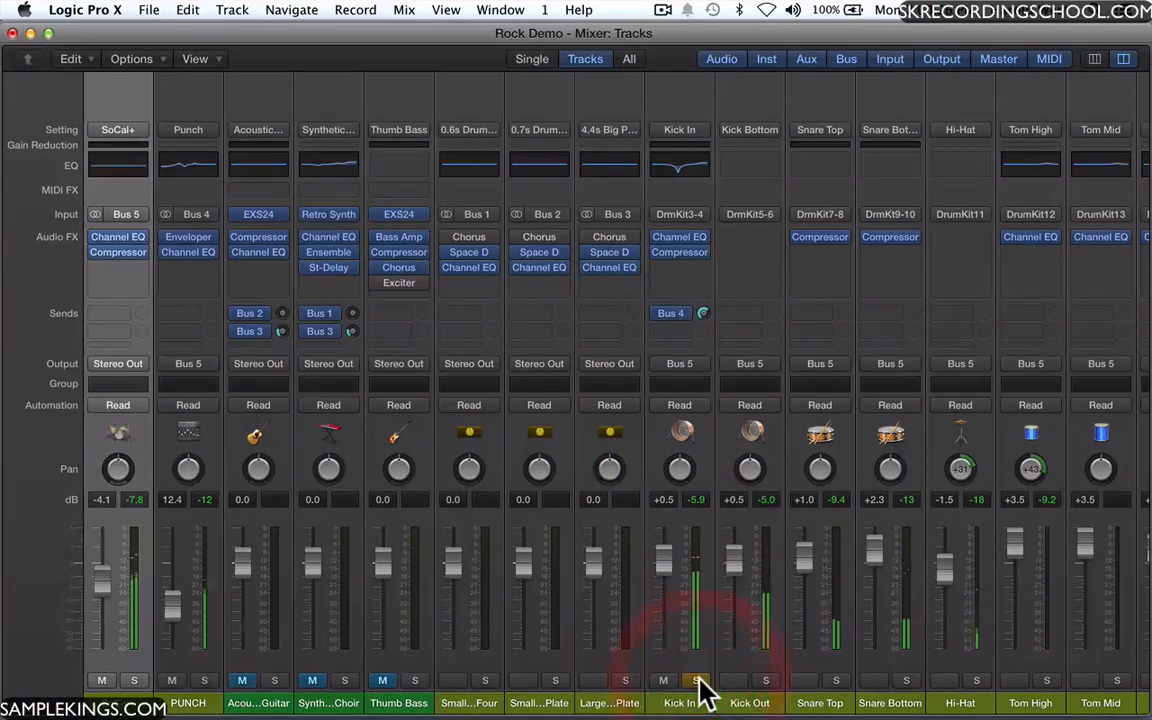
{"action": "left_click", "coordinate": [764, 682]}
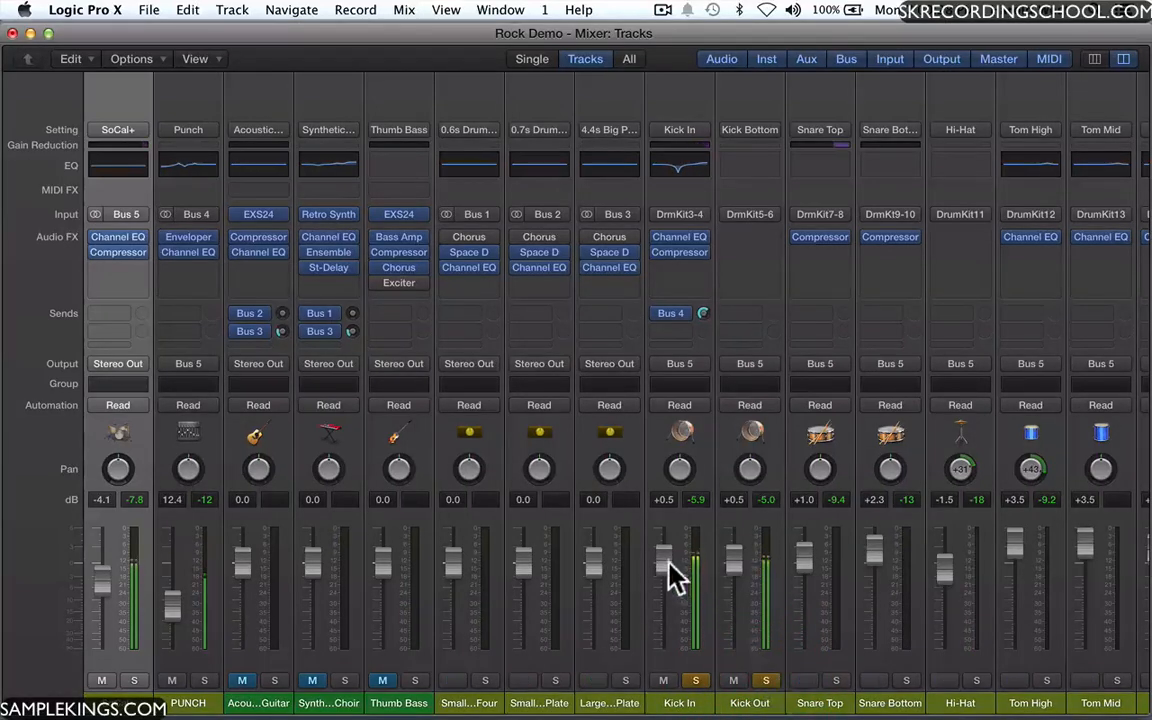
{"action": "left_click_drag", "start_coordinate": [672, 575], "coordinate": [674, 625]}
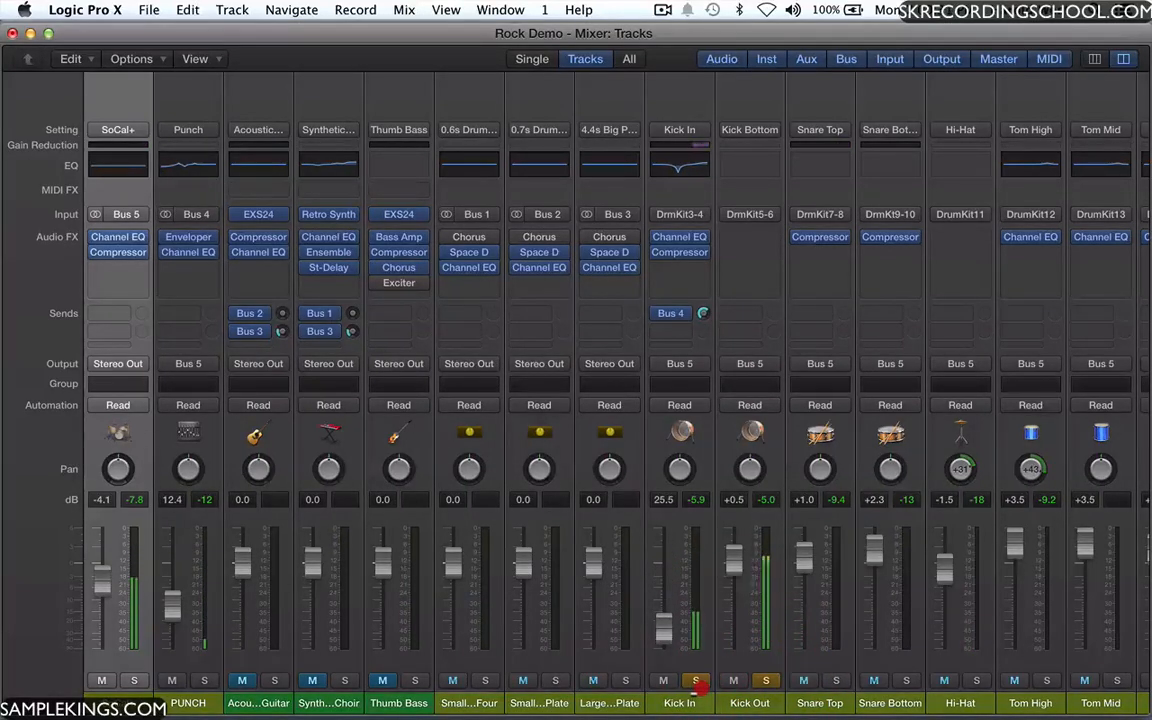
{"action": "left_click_drag", "start_coordinate": [669, 629], "coordinate": [674, 557]}
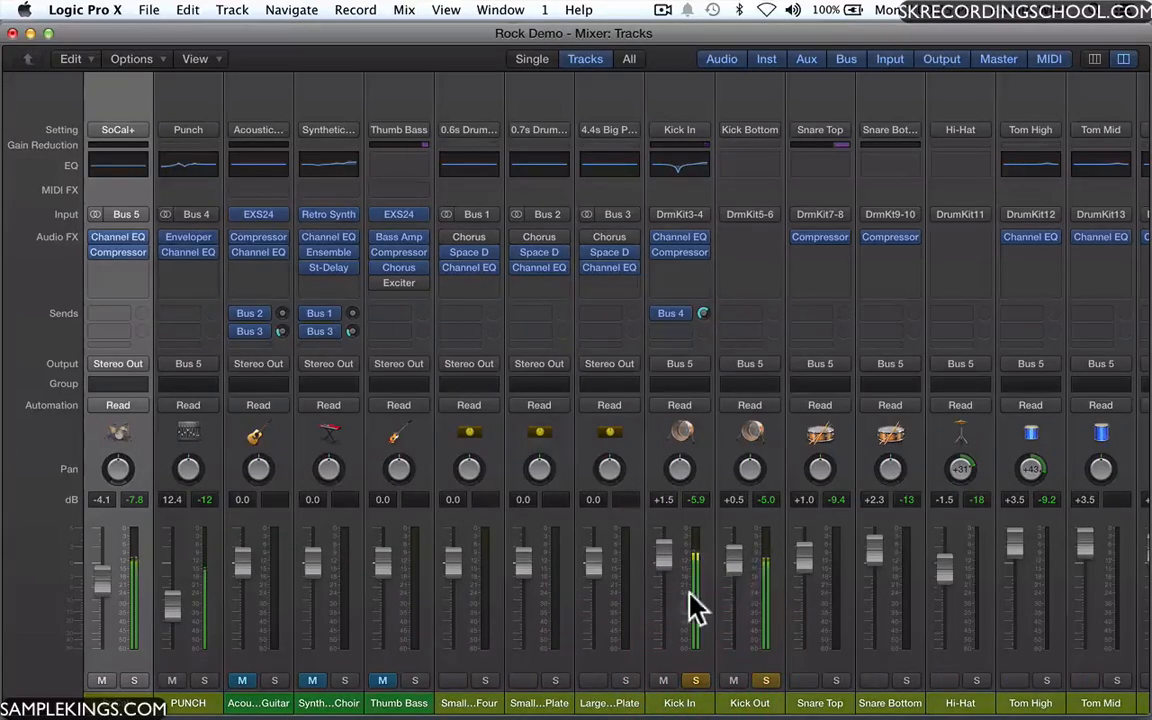
{"action": "left_click_drag", "start_coordinate": [743, 571], "coordinate": [745, 601]}
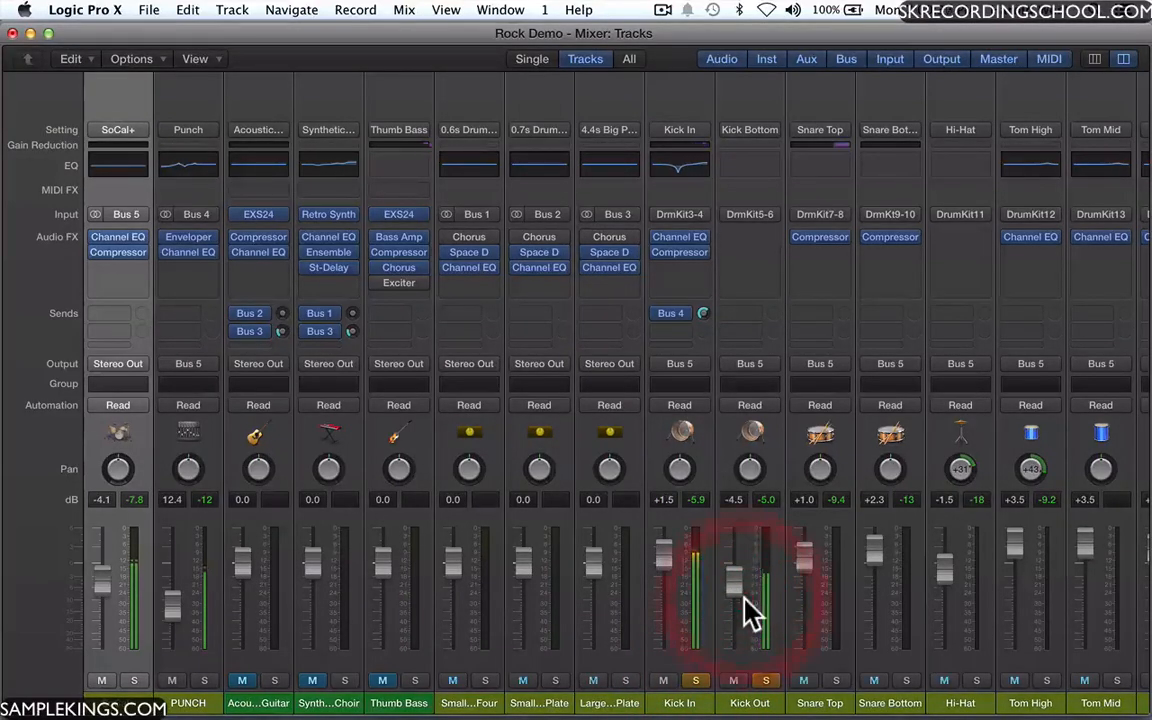
{"action": "left_click", "coordinate": [766, 680]}
{"action": "left_click", "coordinate": [695, 680]}
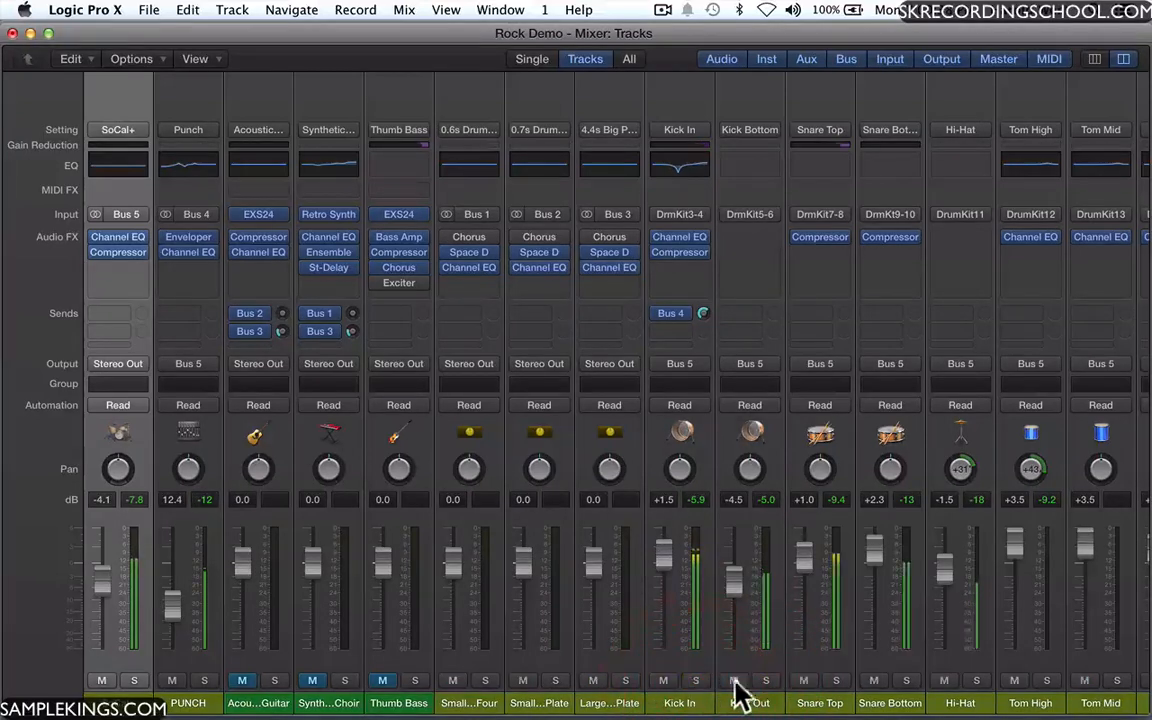
Audition Snare Top alone, with Snare Bottom, and Snare Bottom alone in solo, then clear the snare solos.
{"action": "left_click", "coordinate": [835, 681]}
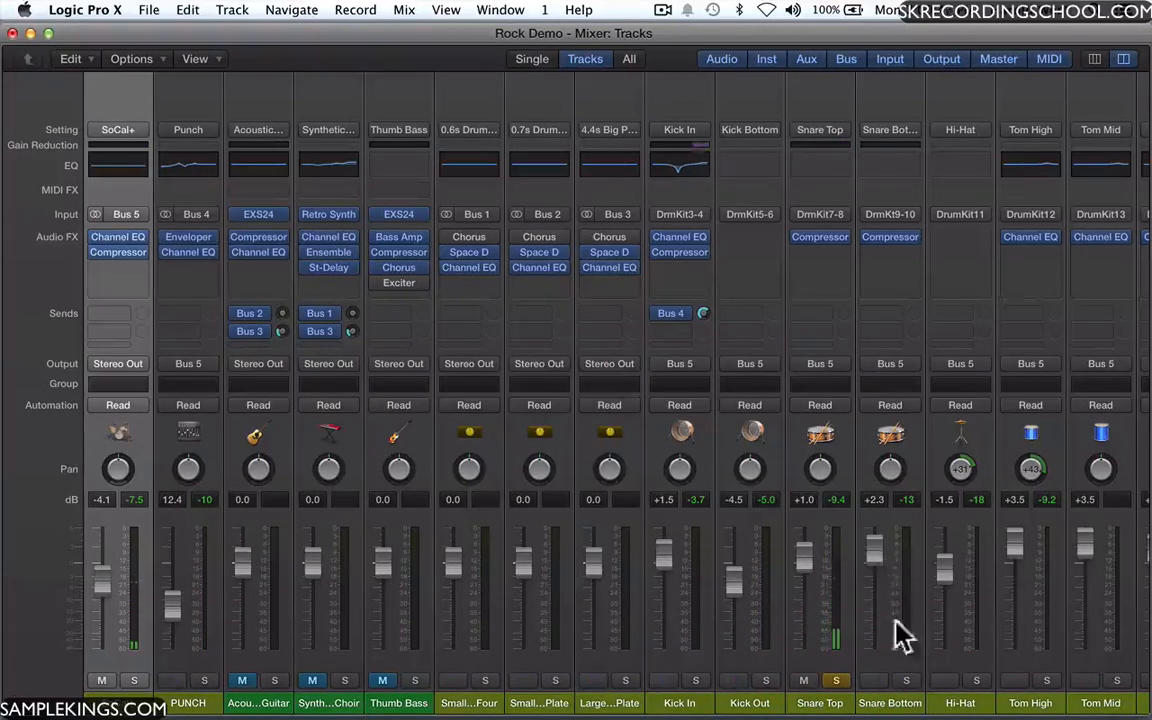
{"action": "left_click", "coordinate": [906, 681]}
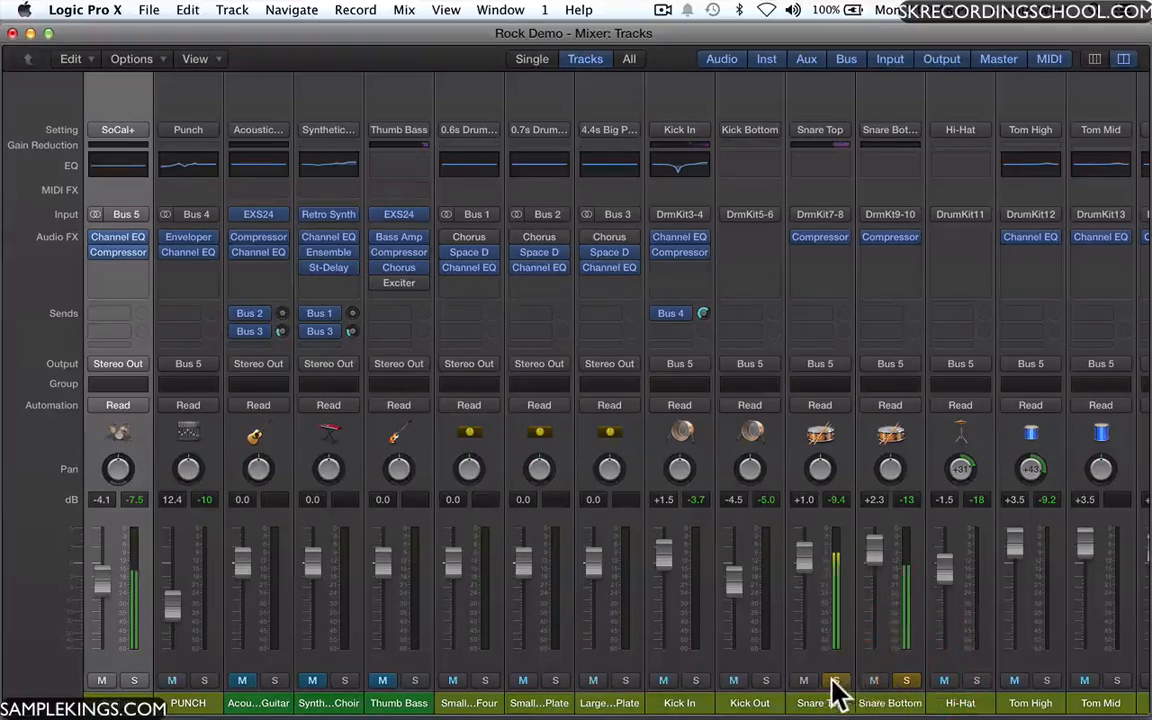
{"action": "left_click", "coordinate": [835, 681]}
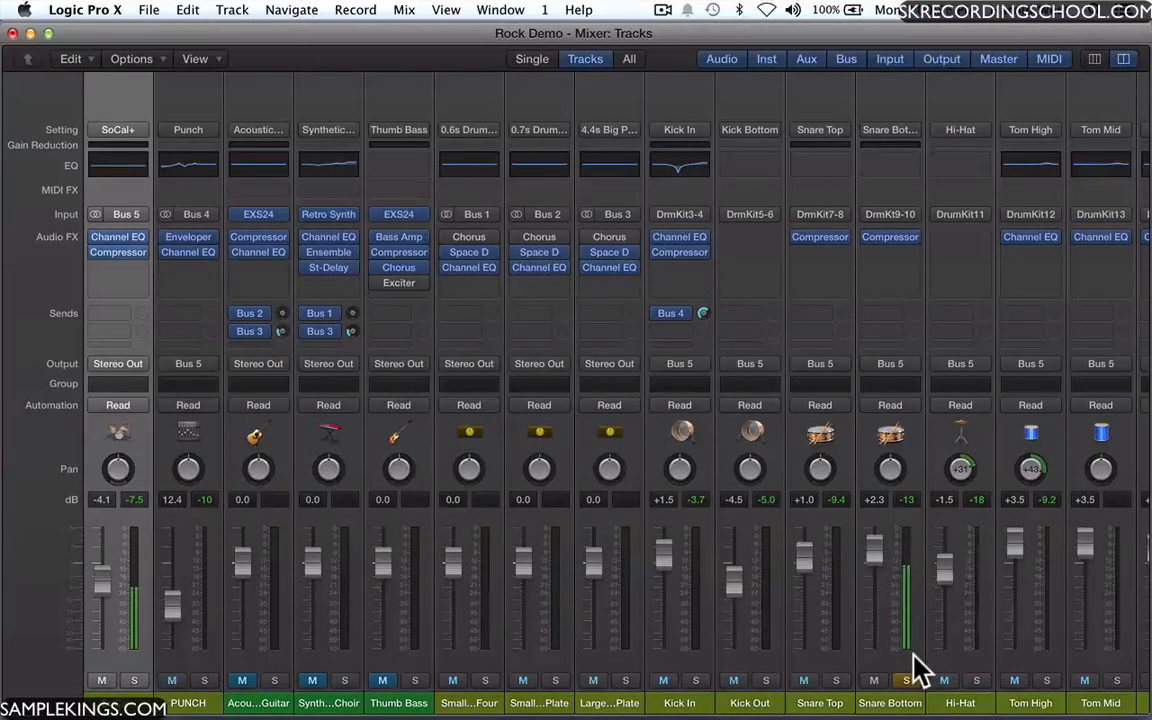
{"action": "left_click", "coordinate": [906, 680]}
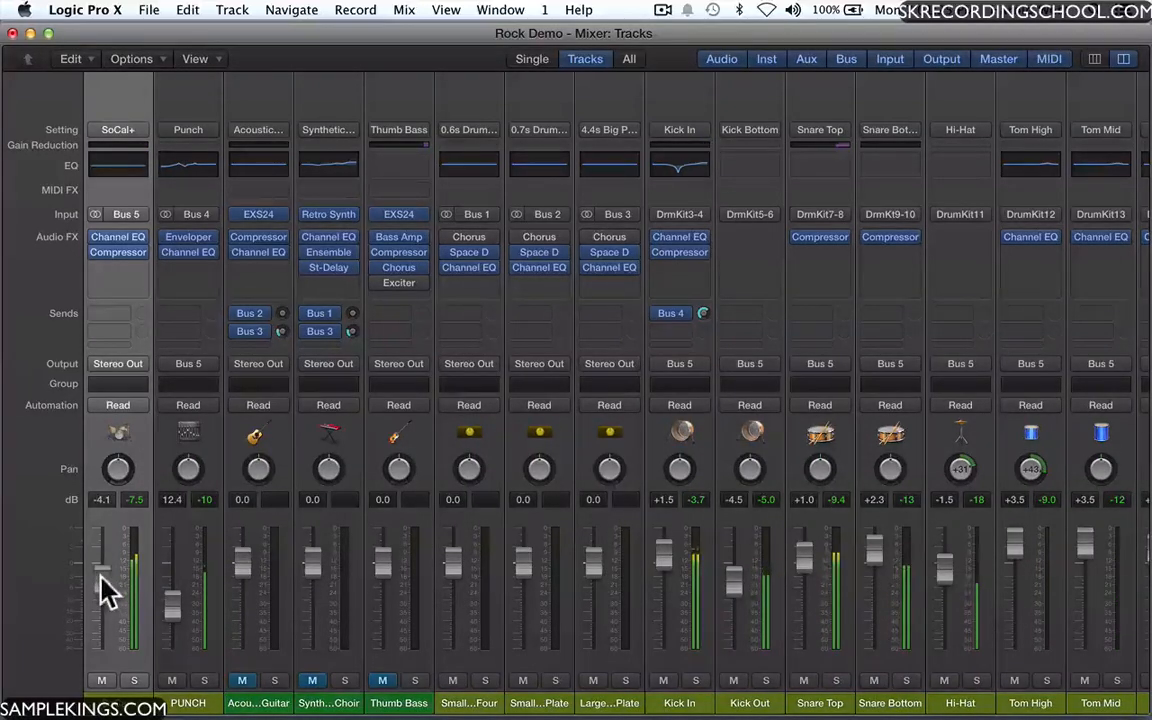
Raise the overall SoCal+ drum channel's volume to -3.7 dB in the Mixer.
{"action": "mouse_move", "coordinate": [106, 586]}
{"action": "left_mouse_down"}
{"action": "mouse_move", "coordinate": [98, 622]}
{"action": "mouse_move", "coordinate": [101, 574]}
{"action": "left_mouse_up"}
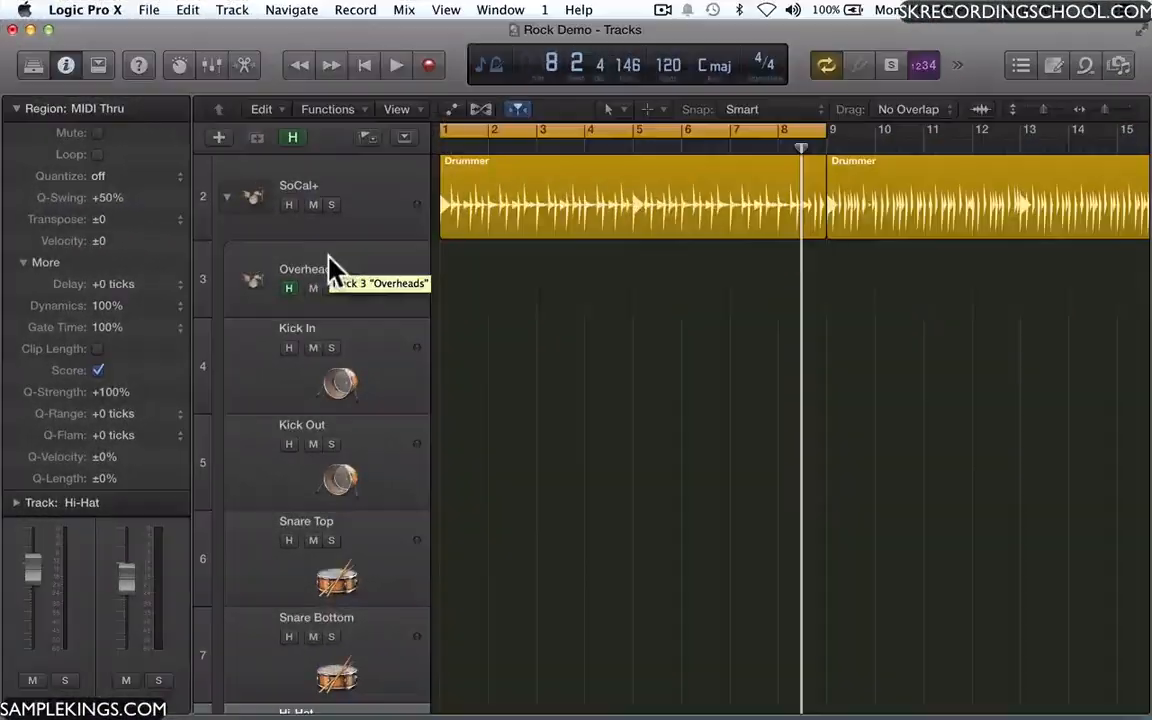
Select Overheads, Kick In and Kick Out in turn, reveal the full Inspector channel strips, and set the SoCal+ volume to -3.5 dB.
{"action": "left_click", "coordinate": [383, 268]}
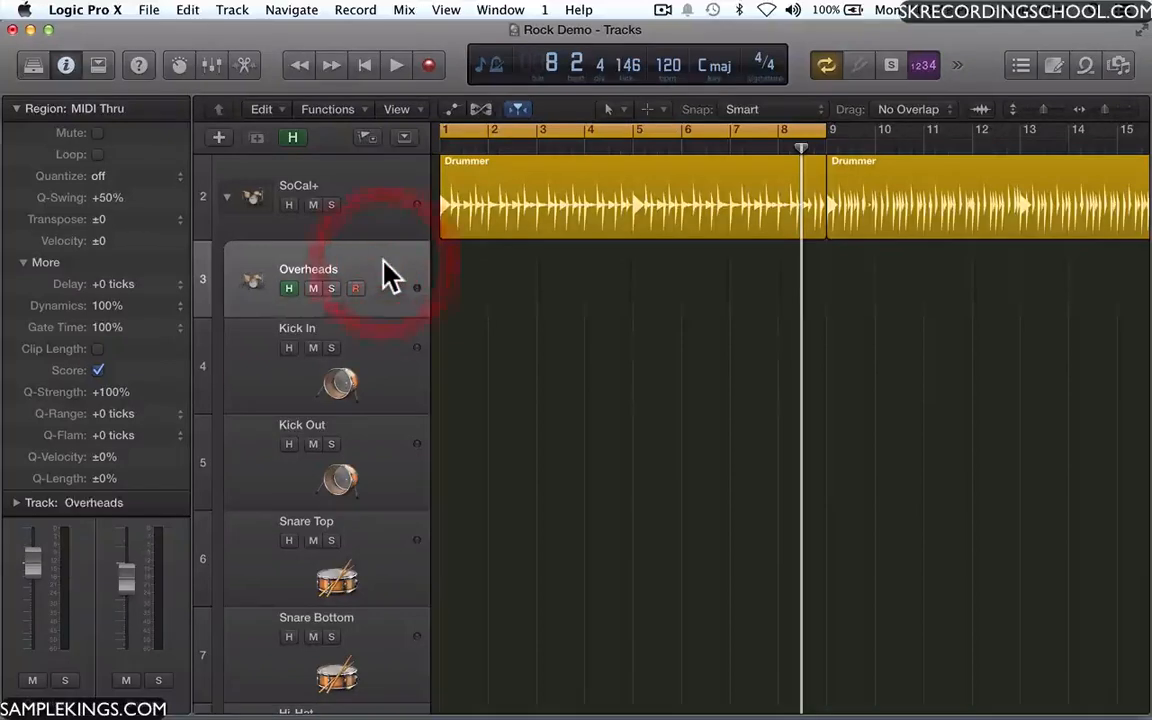
{"action": "left_click", "coordinate": [379, 346]}
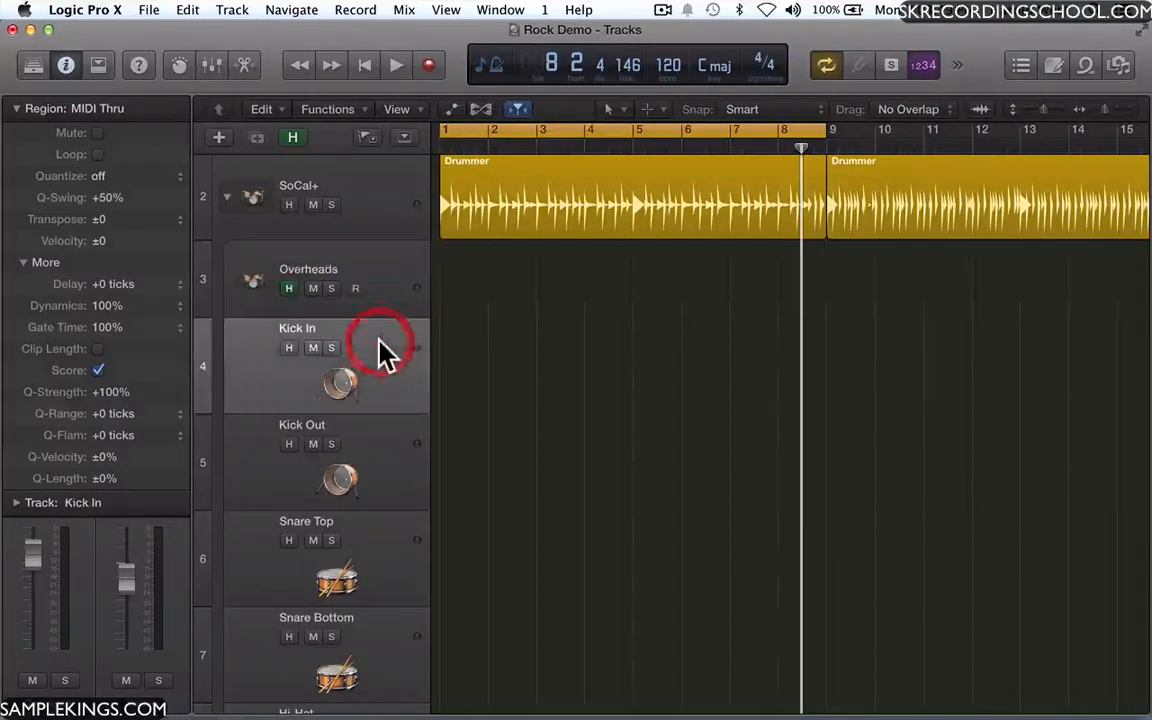
{"action": "left_click", "coordinate": [381, 450]}
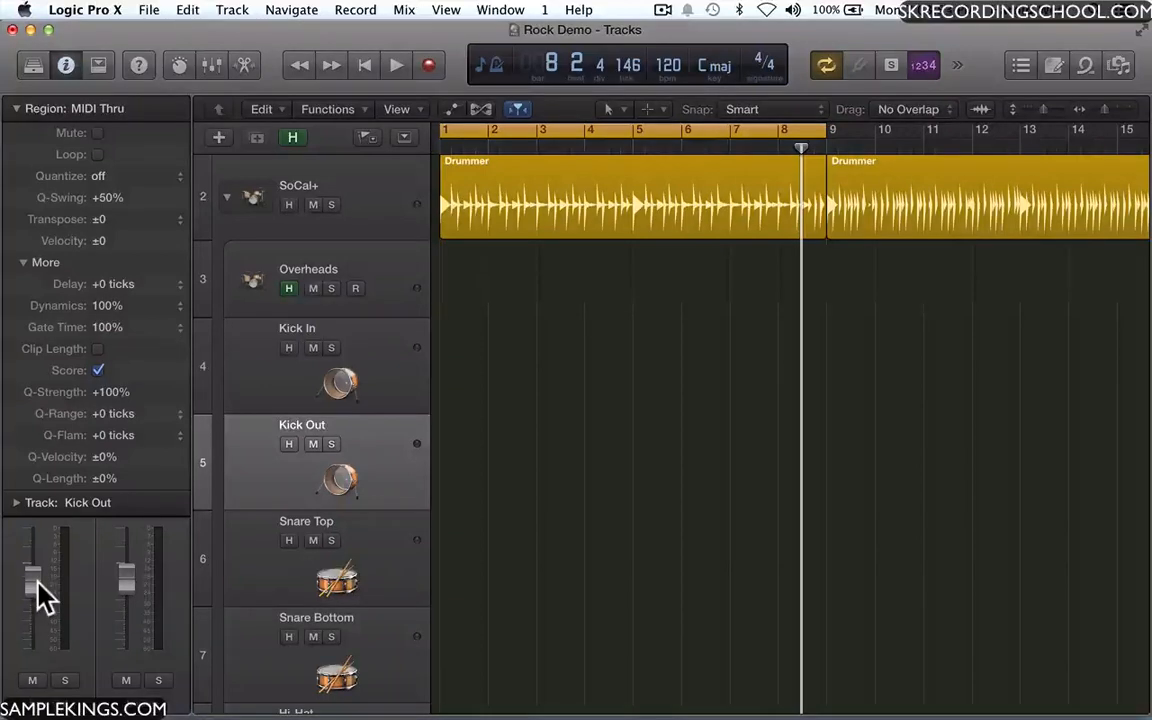
{"action": "left_click", "coordinate": [16, 108]}
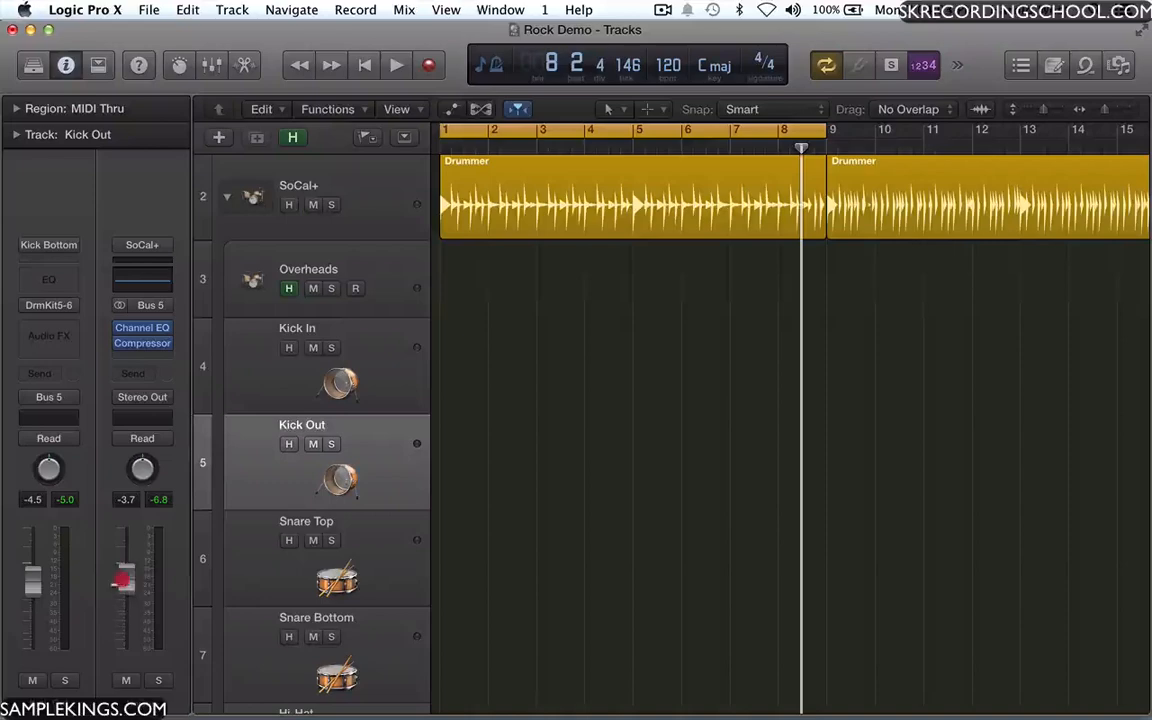
{"action": "left_click_drag", "start_coordinate": [123, 578], "coordinate": [123, 575]}
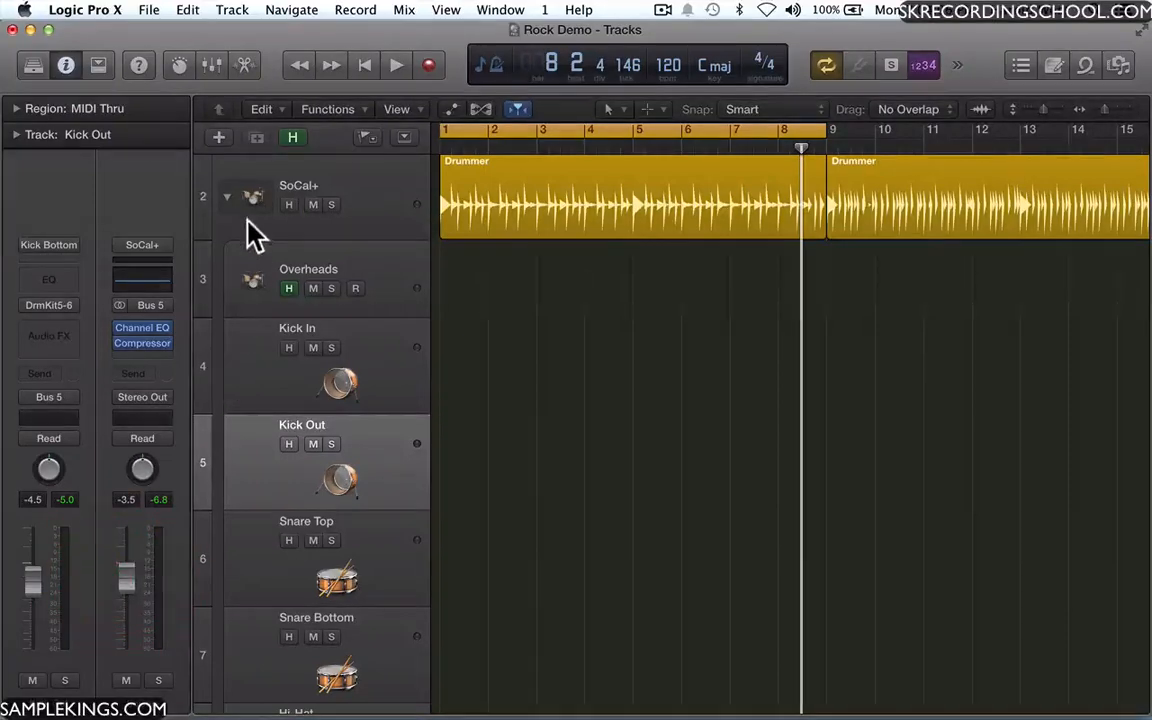
Collapse and re-expand the SoCal+ track stack, then select its Kick In track.
{"action": "left_click", "coordinate": [227, 197]}
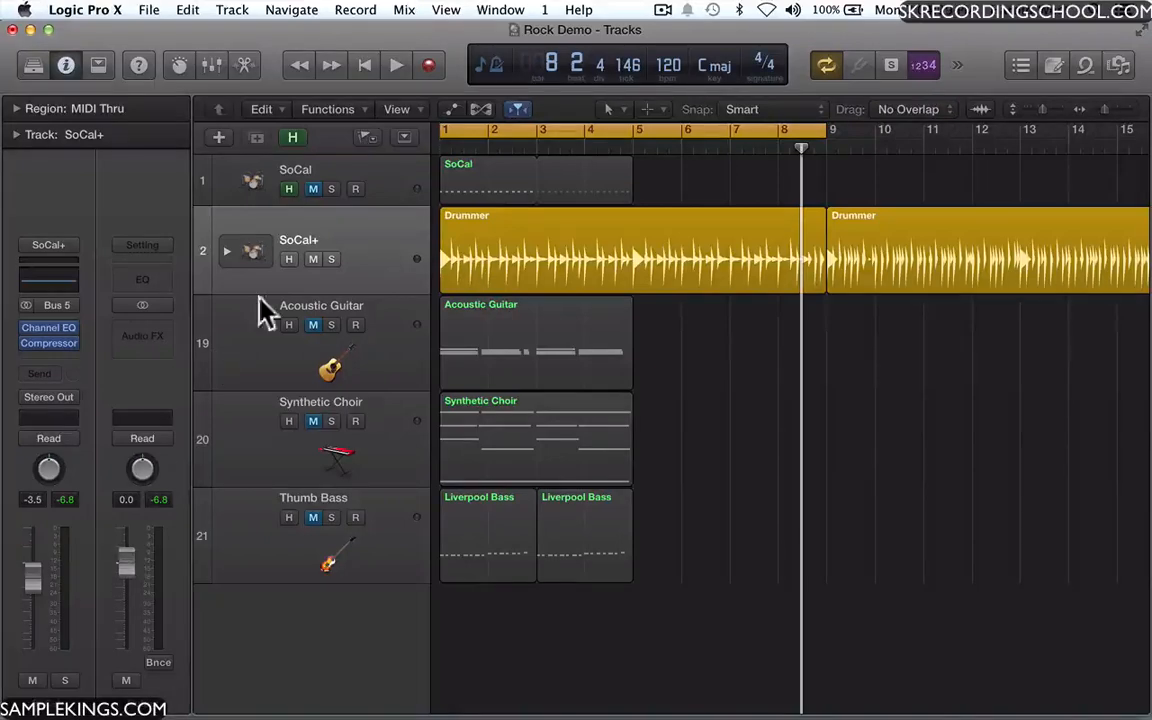
{"action": "left_click", "coordinate": [226, 252]}
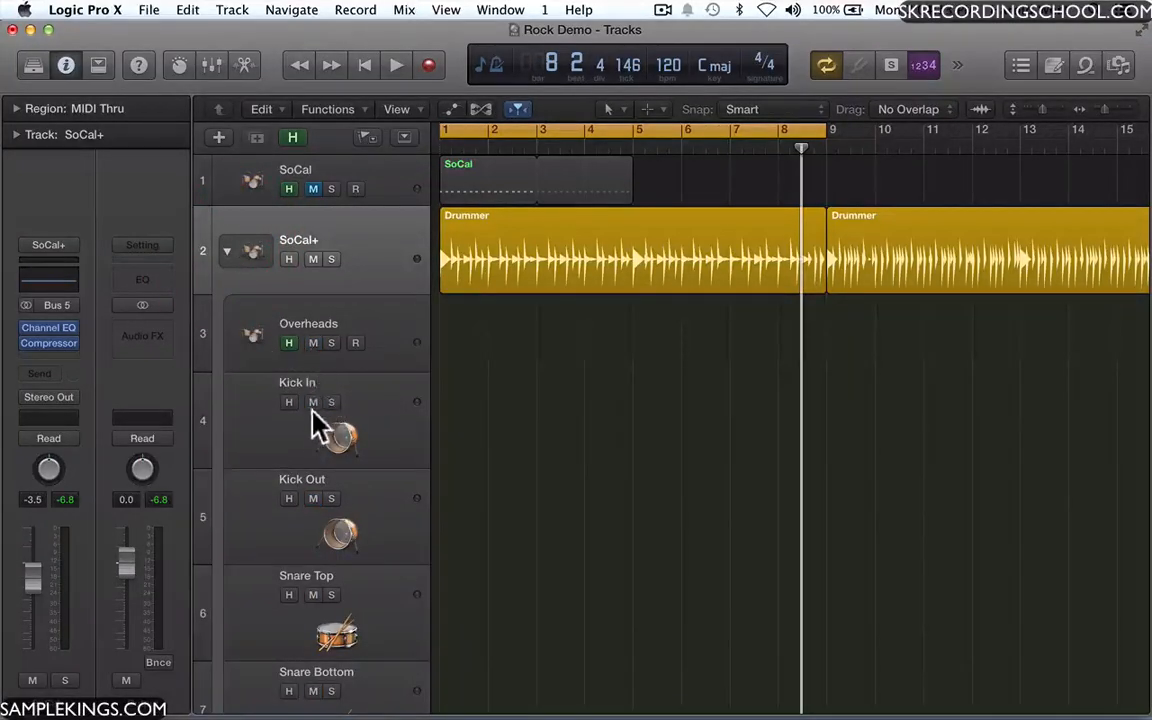
{"action": "left_click", "coordinate": [270, 432]}
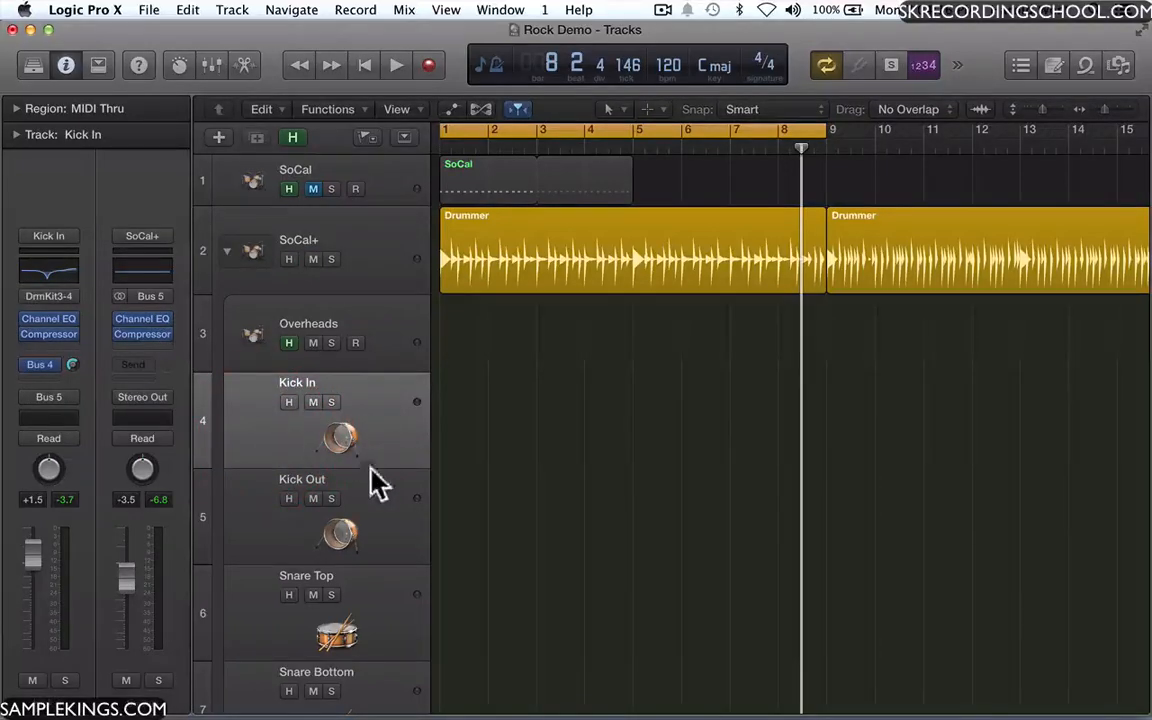
Look through the drum subtracks in the SoCal+ stack, open the mixer and start playback.
{"action": "scroll", "coordinate": [365, 525], "scroll_direction": "down", "scroll_amount": 5}
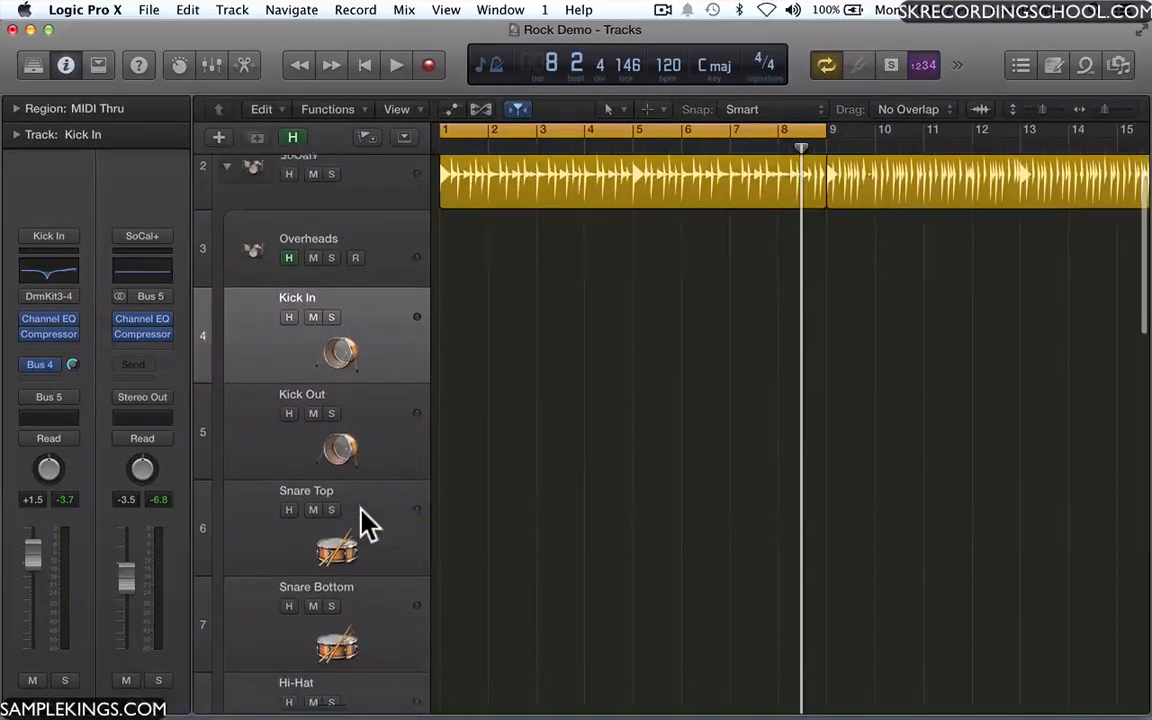
{"action": "scroll", "coordinate": [362, 502], "scroll_direction": "down", "scroll_amount": 3}
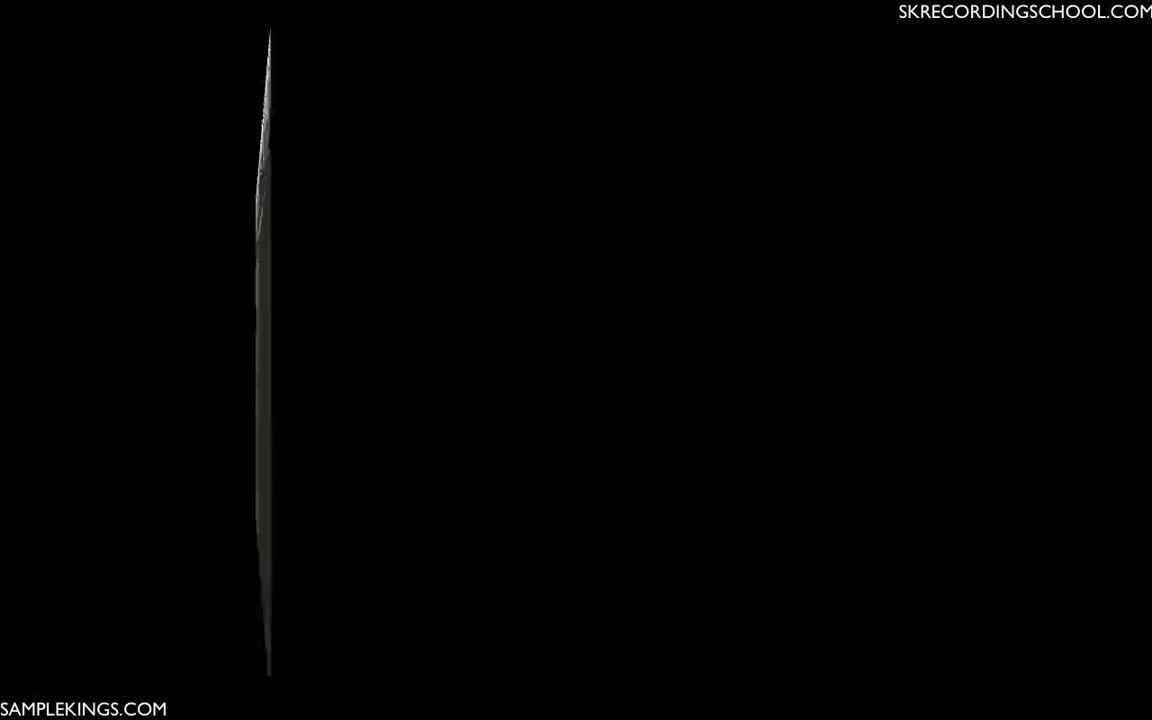
{"action": "key", "text": "super+2"}
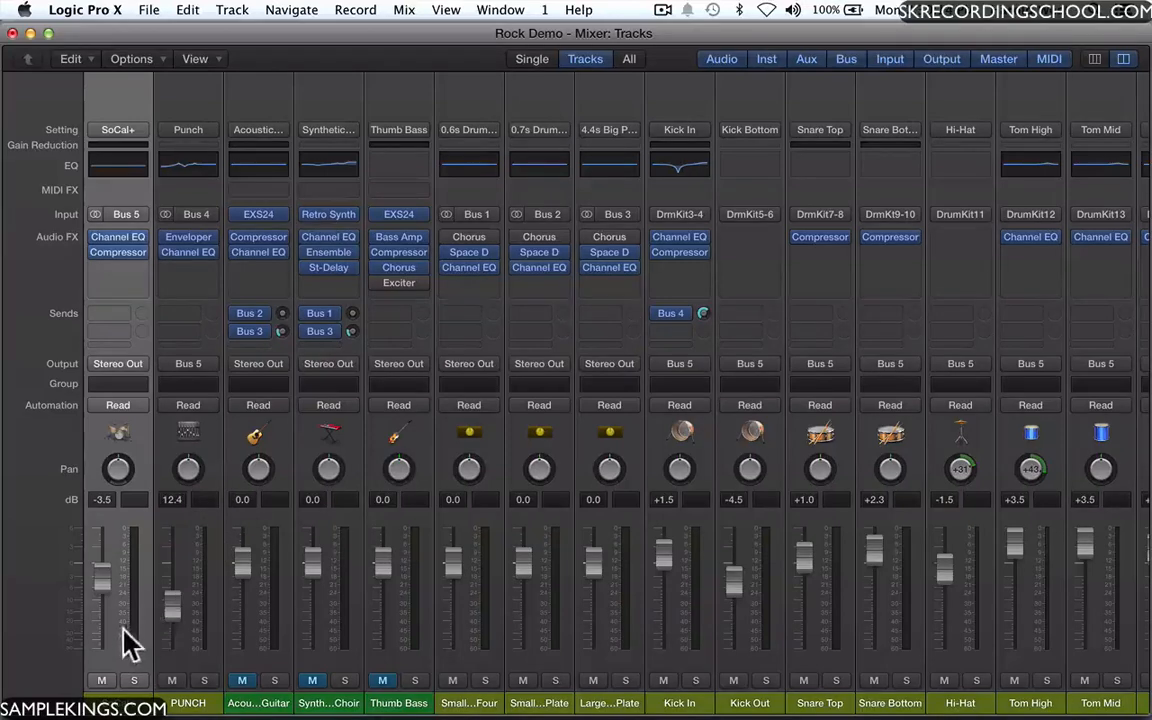
{"action": "key", "text": "space"}
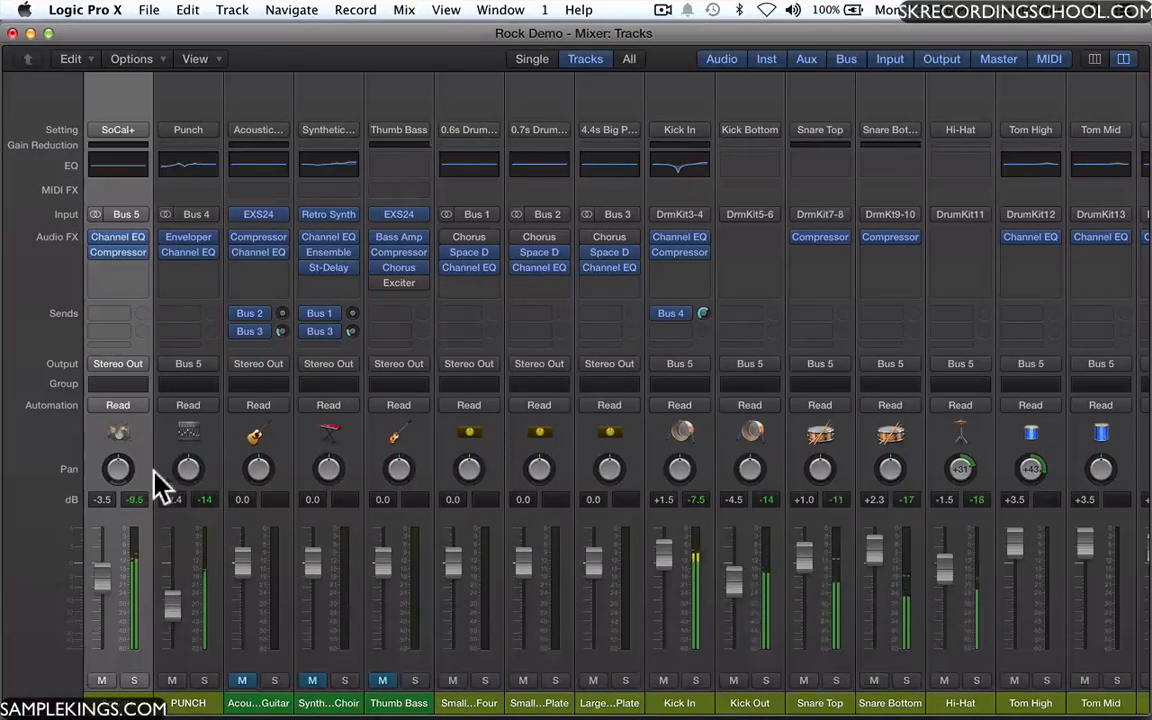
Insert the stereo EnVerb reverb after the Compressor on the SoCal+ stack channel.
{"action": "mouse_move", "coordinate": [122, 256]}
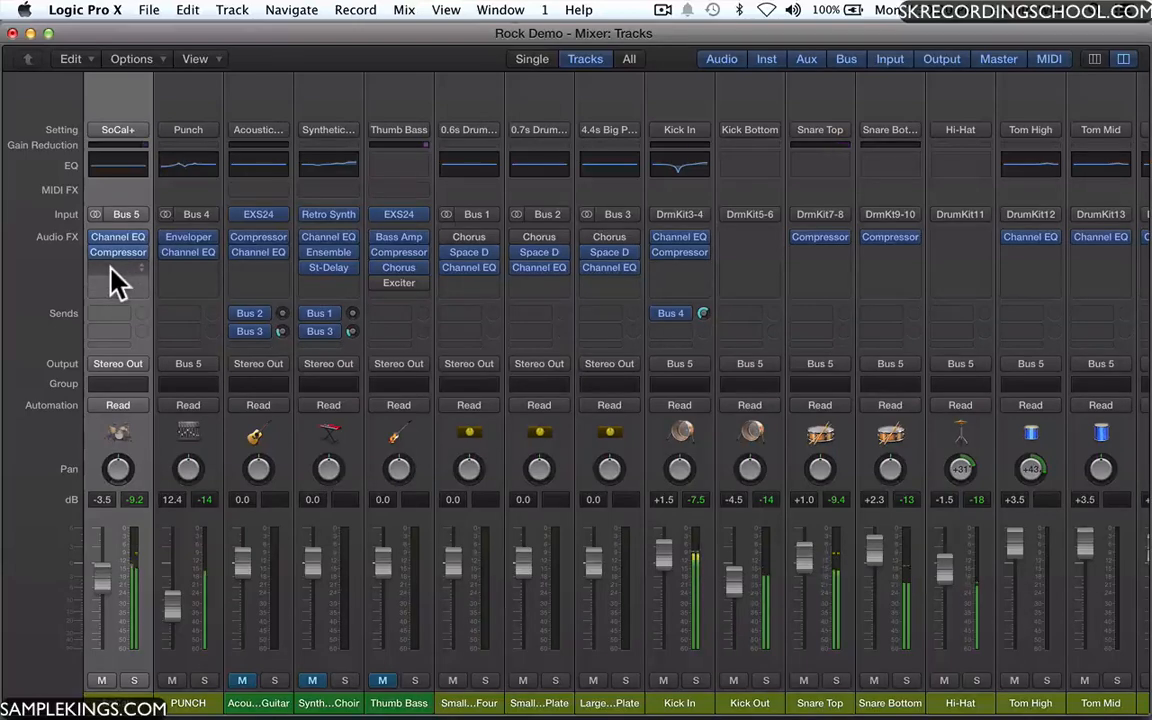
{"action": "left_click", "coordinate": [133, 270]}
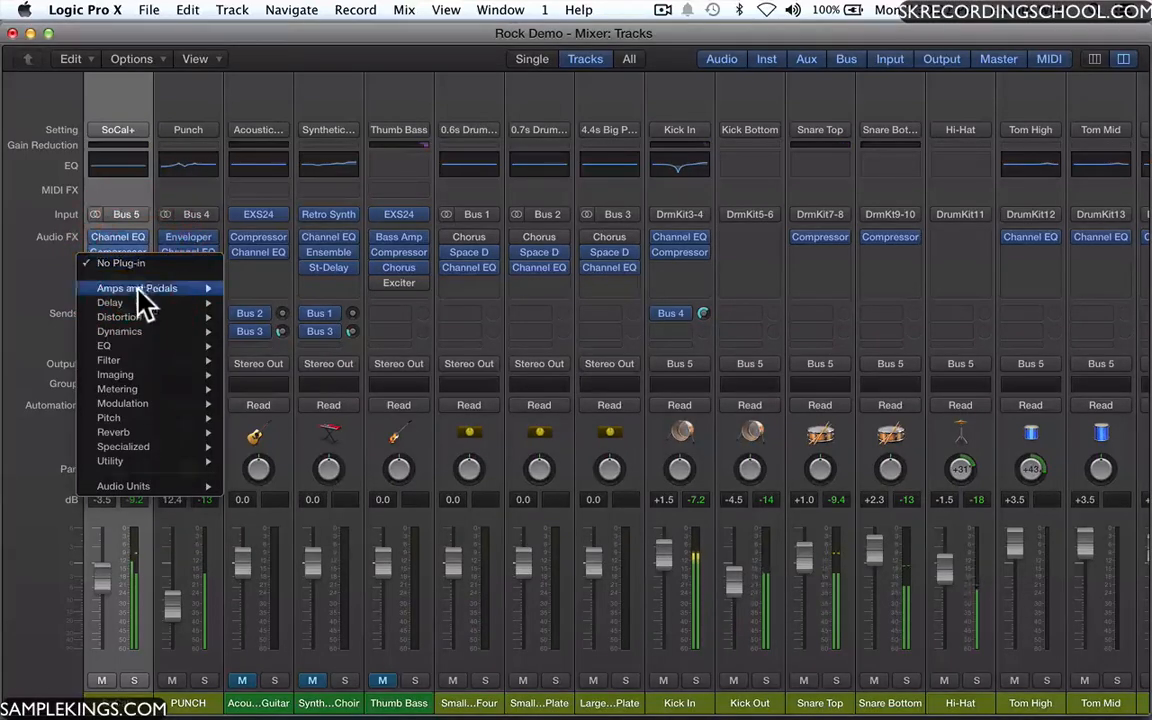
{"action": "mouse_move", "coordinate": [137, 302]}
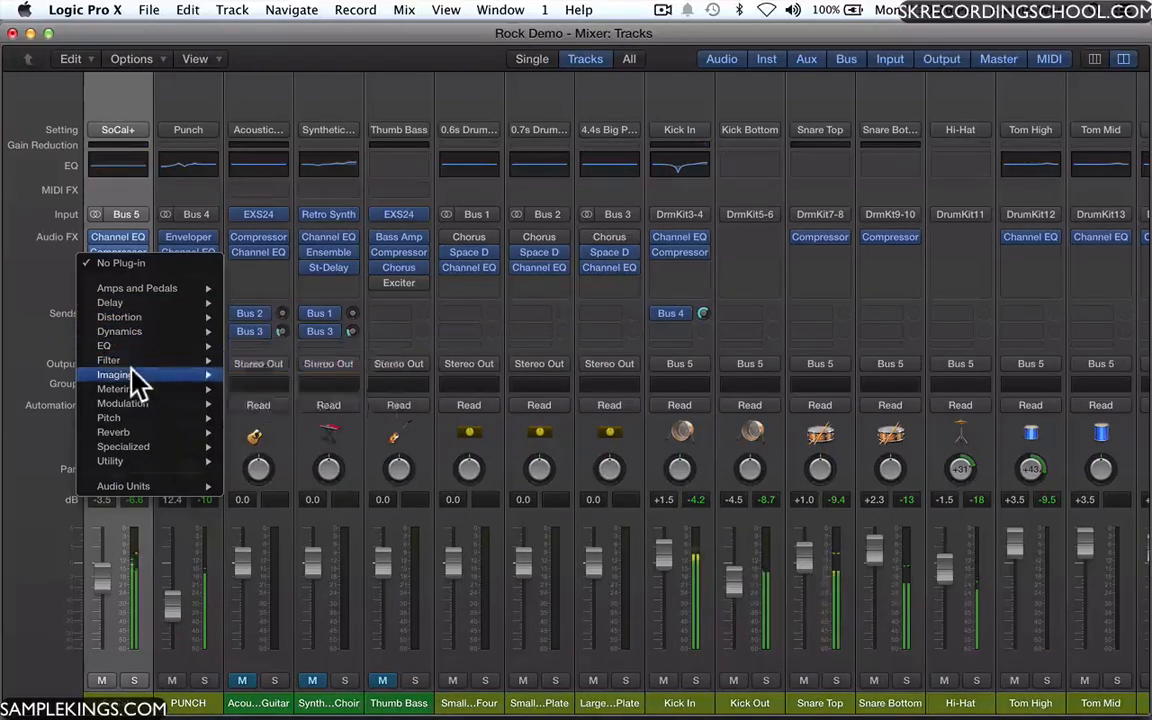
{"action": "mouse_move", "coordinate": [130, 388]}
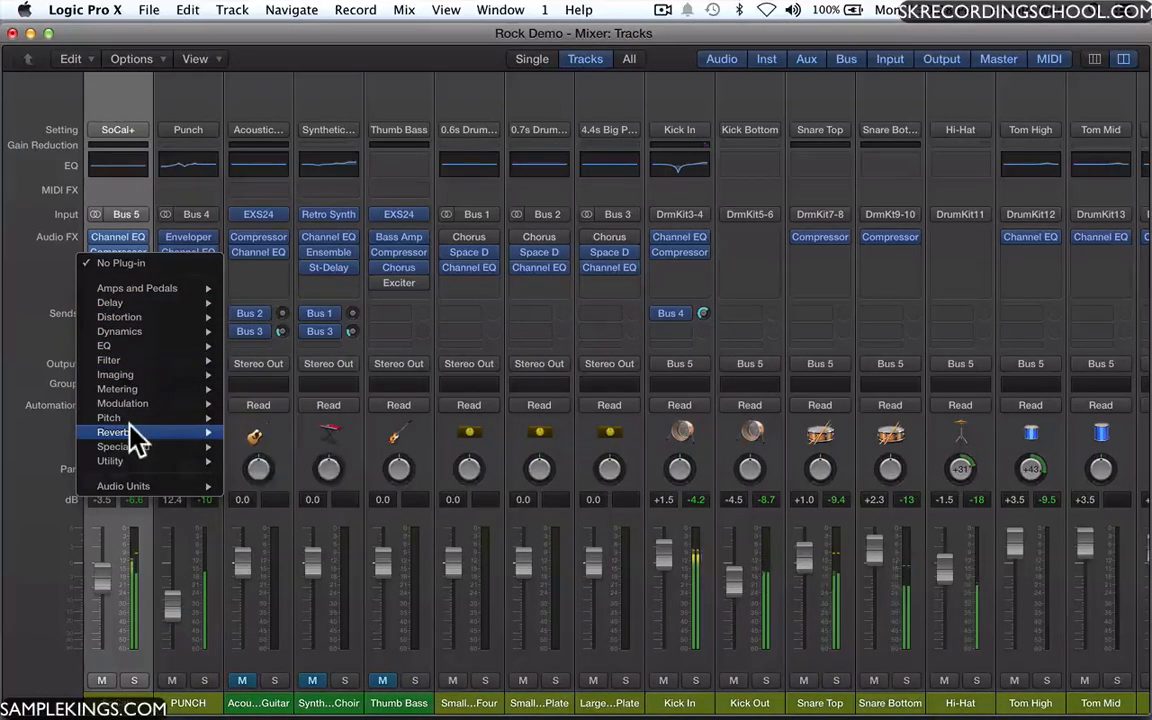
{"action": "mouse_move", "coordinate": [130, 432]}
{"action": "mouse_move", "coordinate": [251, 433]}
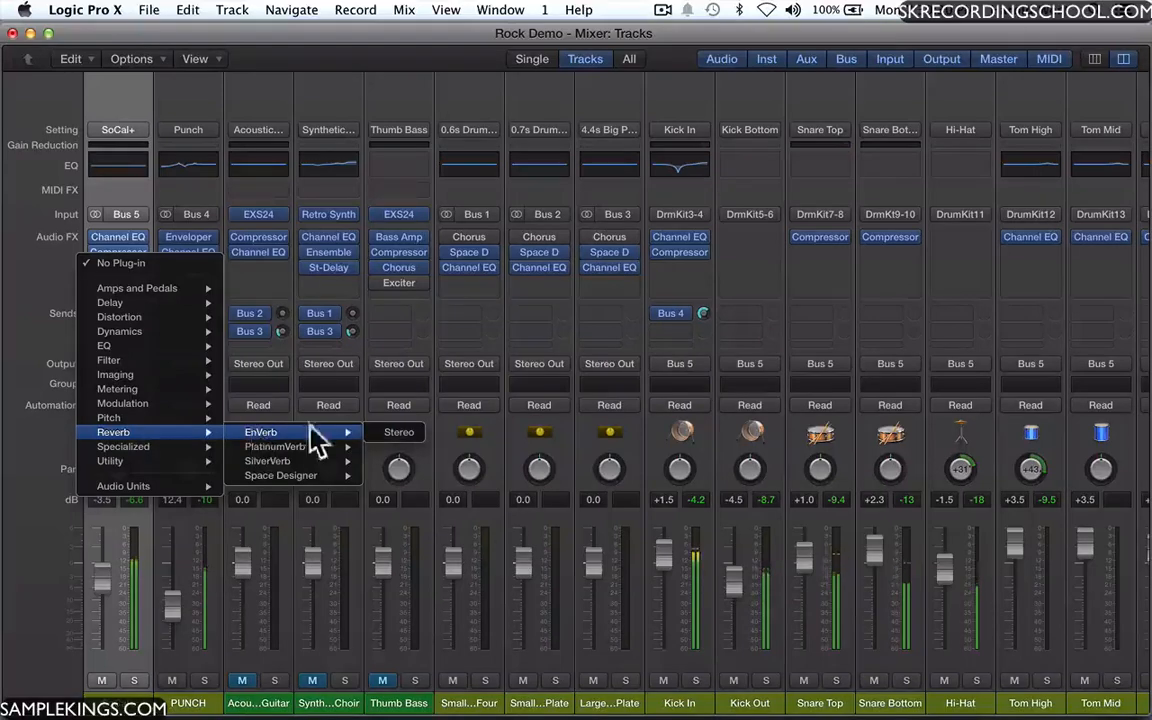
{"action": "left_click", "coordinate": [398, 432]}
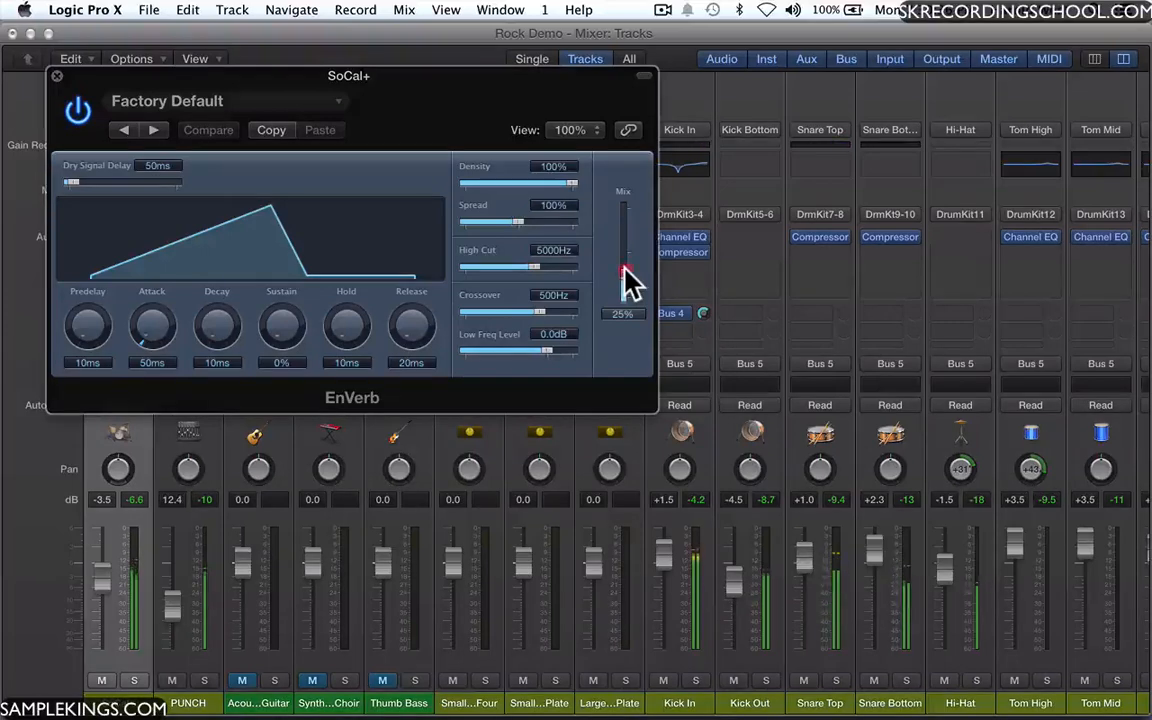
Lower EnVerb's Mix to about 6%, close the plug-in window and stop playback.
{"action": "left_click_drag", "start_coordinate": [623, 268], "coordinate": [630, 301]}
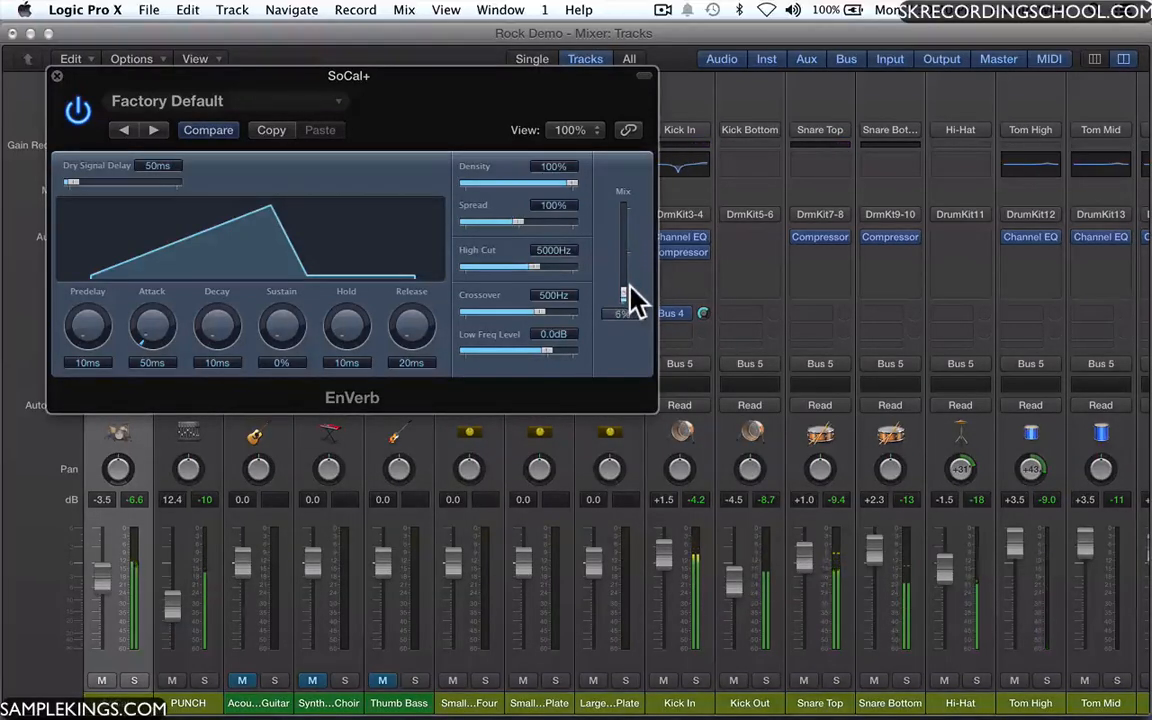
{"action": "left_click", "coordinate": [50, 70]}
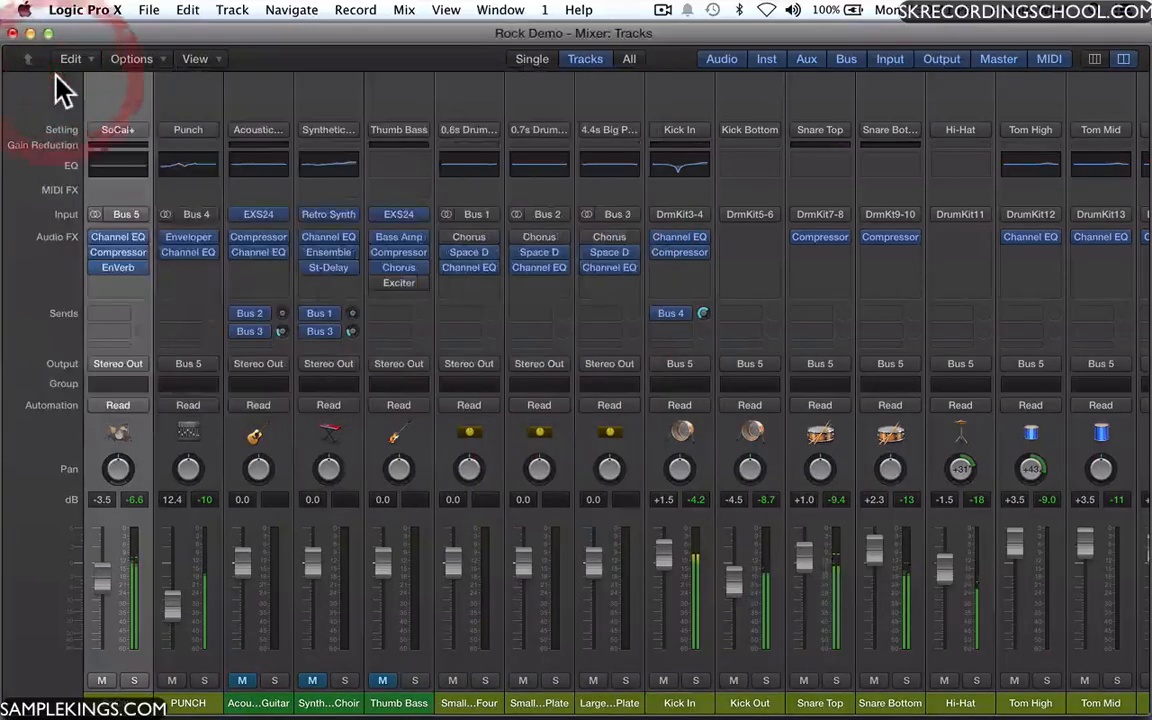
{"action": "key", "text": "space"}
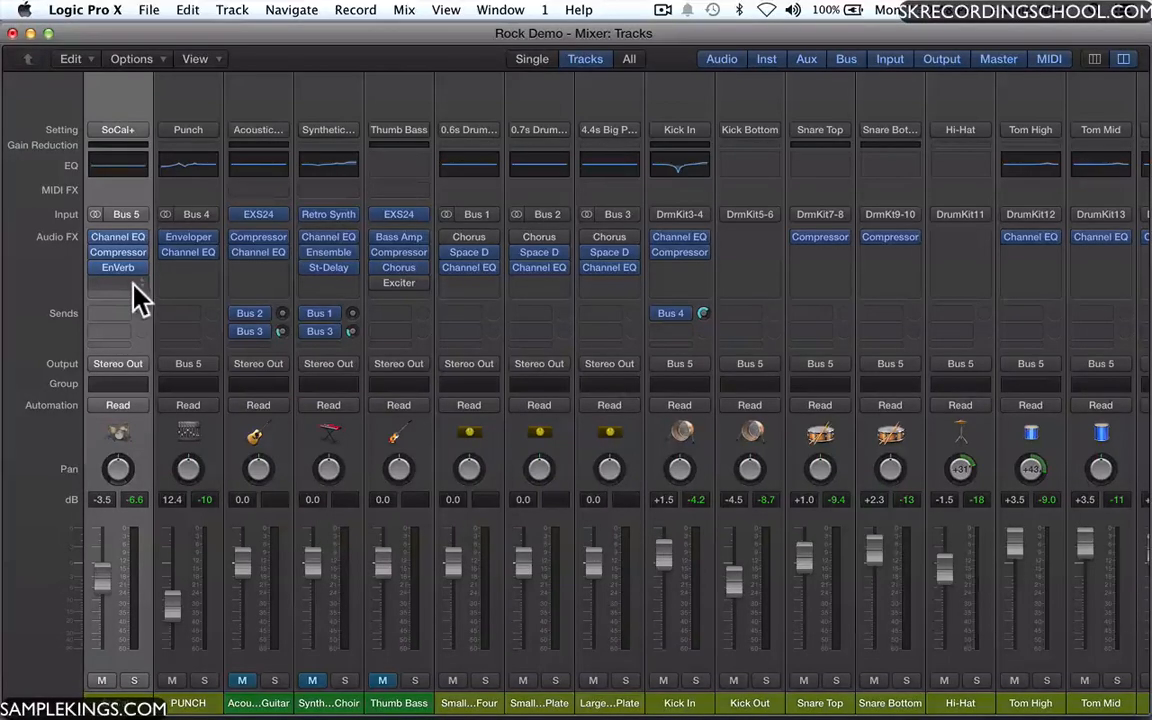
{"action": "mouse_move", "coordinate": [133, 254]}
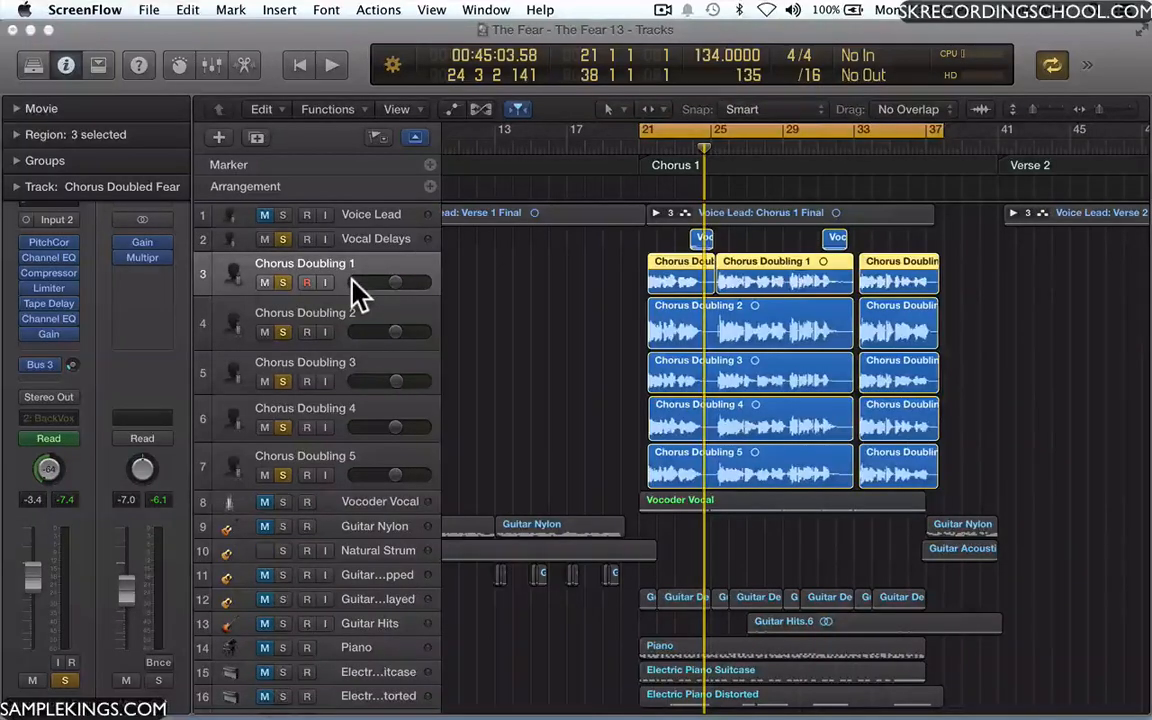
Select the Chorus Doubling 1 to 5 tracks and begin creating a track stack from them.
{"action": "left_click", "coordinate": [318, 322], "text": "shift"}
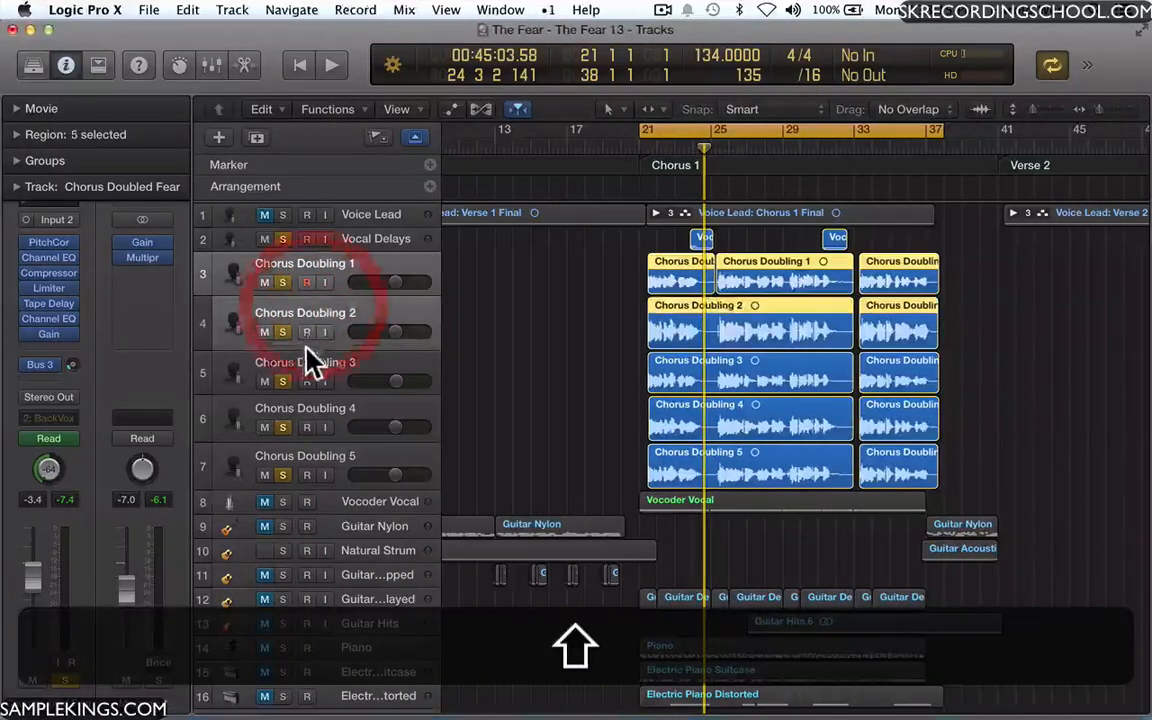
{"action": "left_click", "coordinate": [305, 368], "text": "shift"}
{"action": "left_click", "coordinate": [308, 415], "text": "shift"}
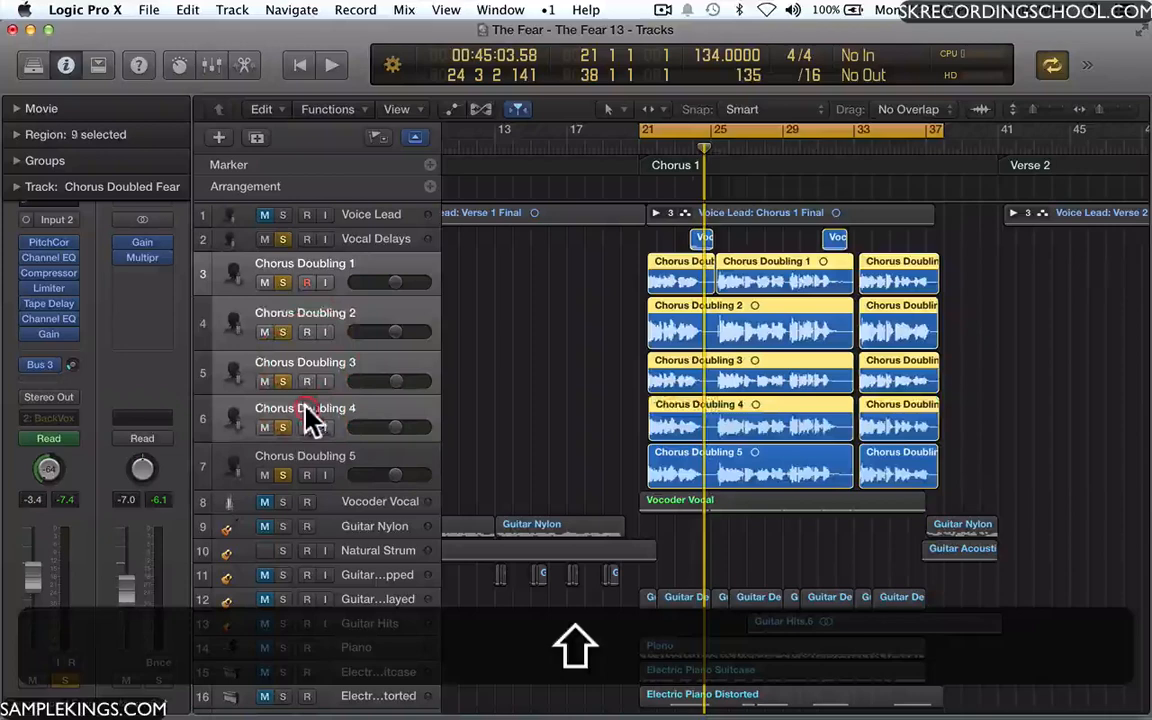
{"action": "left_click", "coordinate": [312, 470], "text": "shift"}
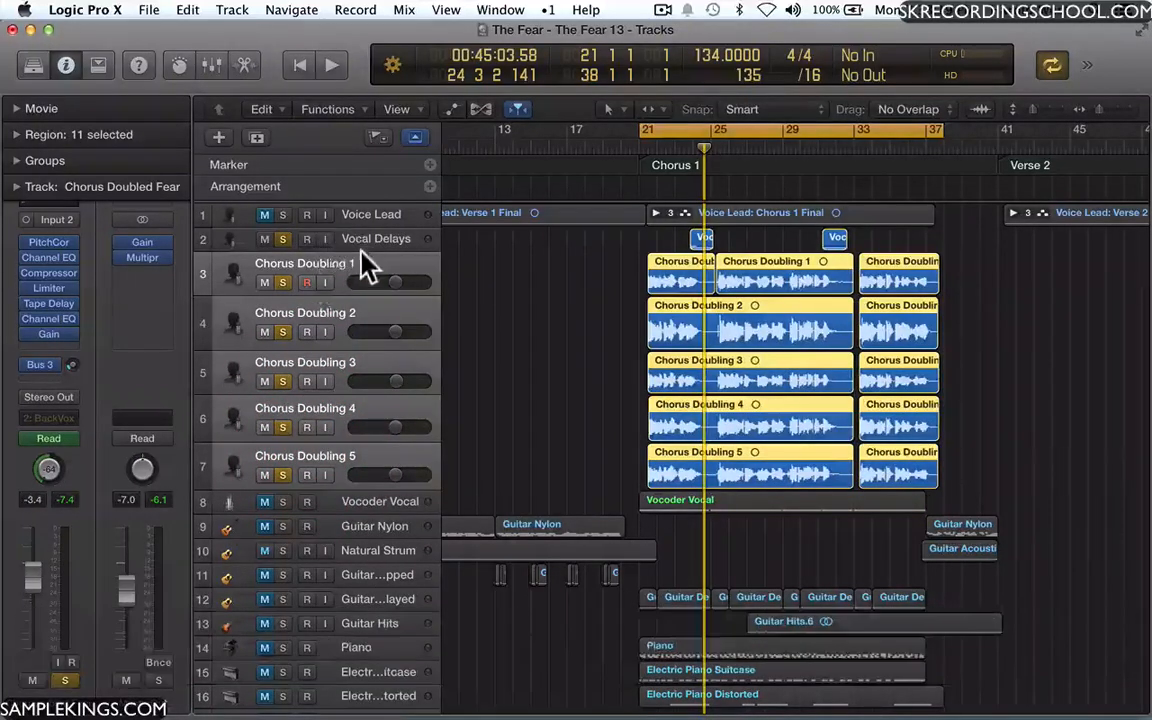
{"action": "right_click", "coordinate": [340, 272]}
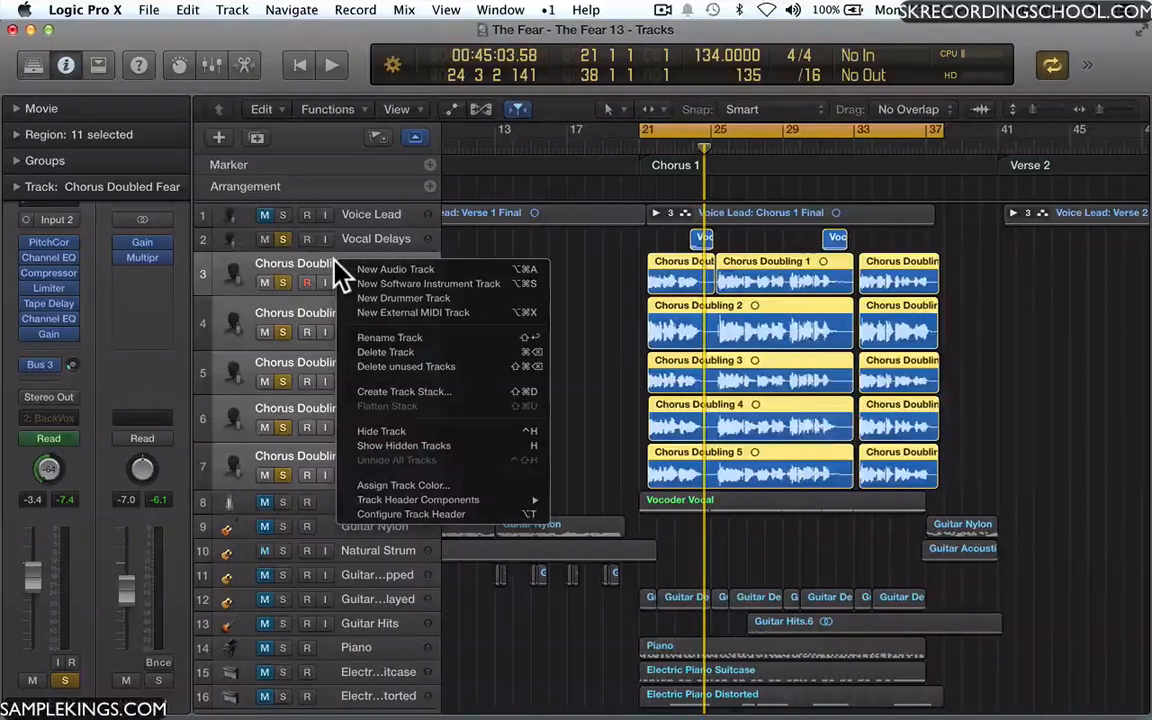
{"action": "left_click", "coordinate": [378, 391]}
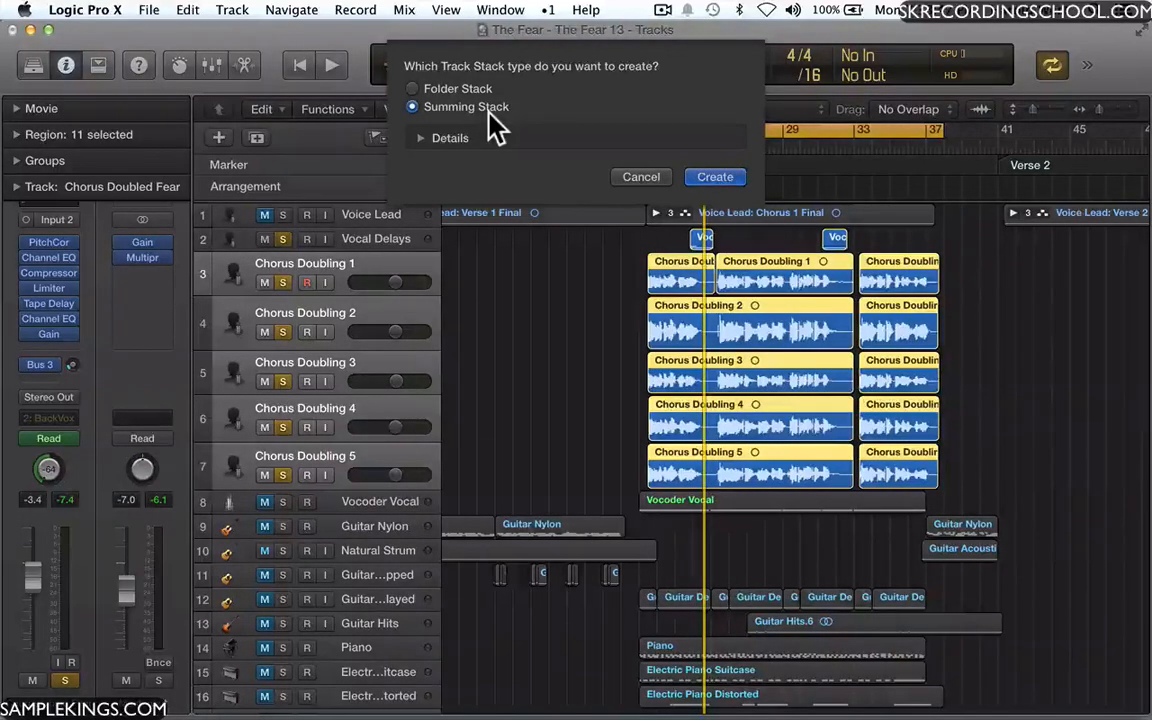
Review the details of the Summing Stack and Folder Stack types, and create the stack as a Summing Stack.
{"action": "left_click", "coordinate": [714, 176]}
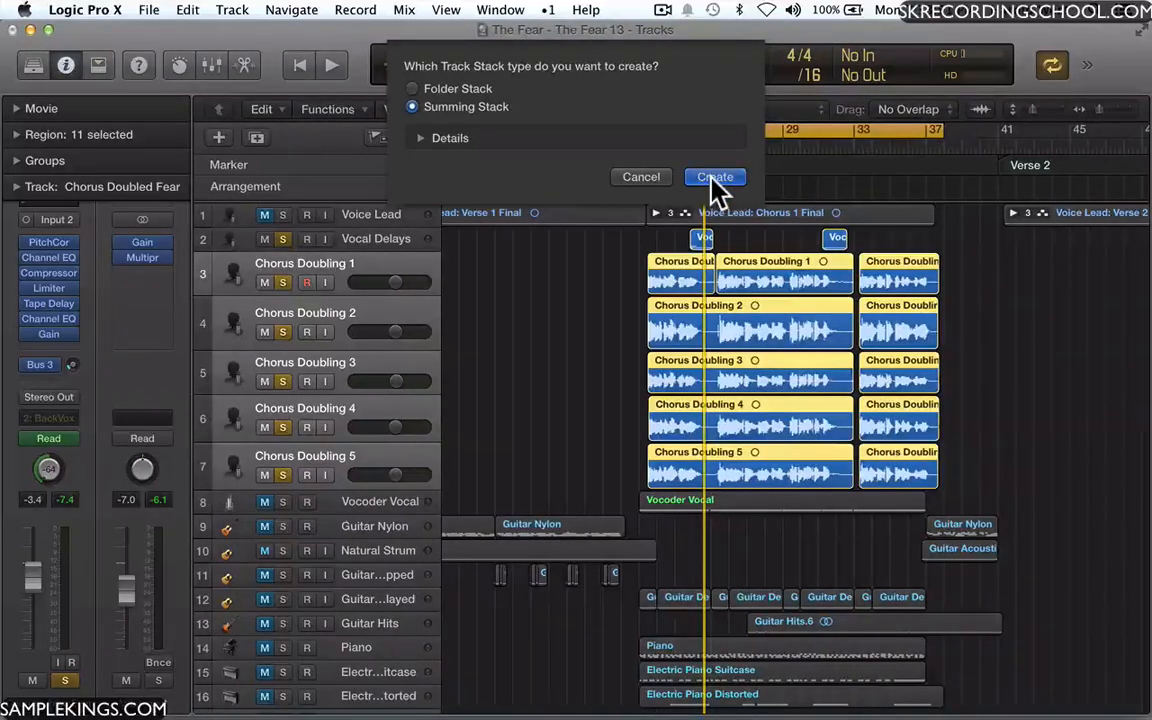
{"action": "left_click", "coordinate": [421, 140]}
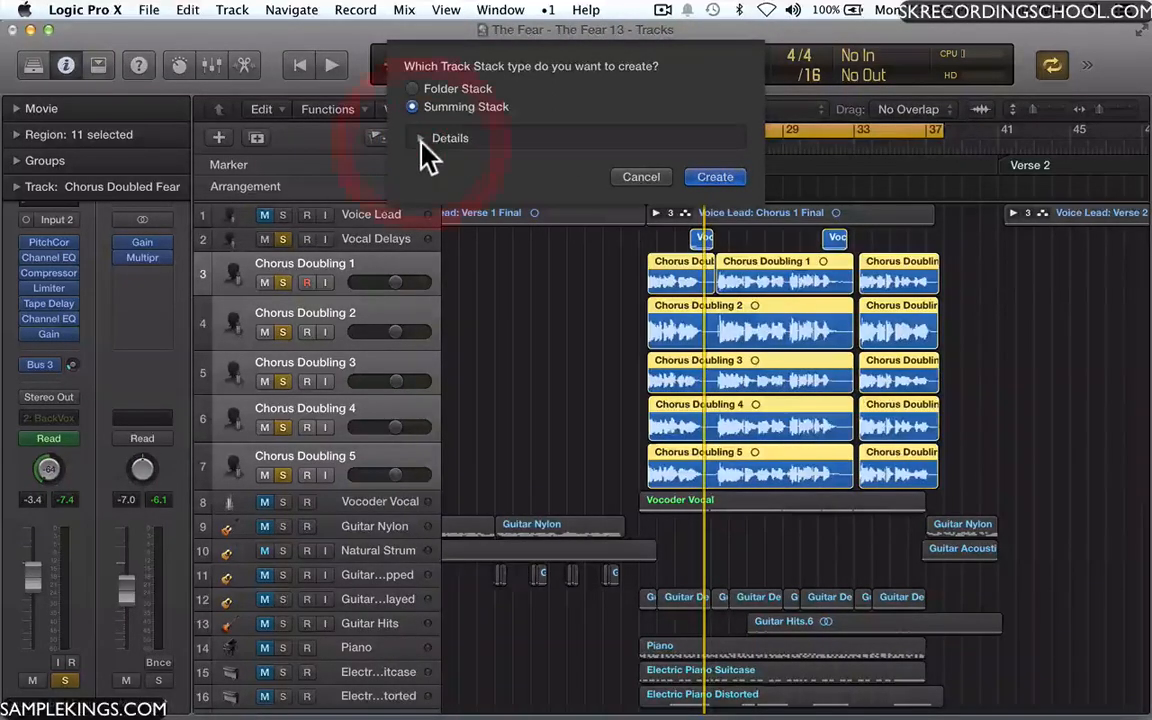
{"action": "left_click", "coordinate": [420, 140]}
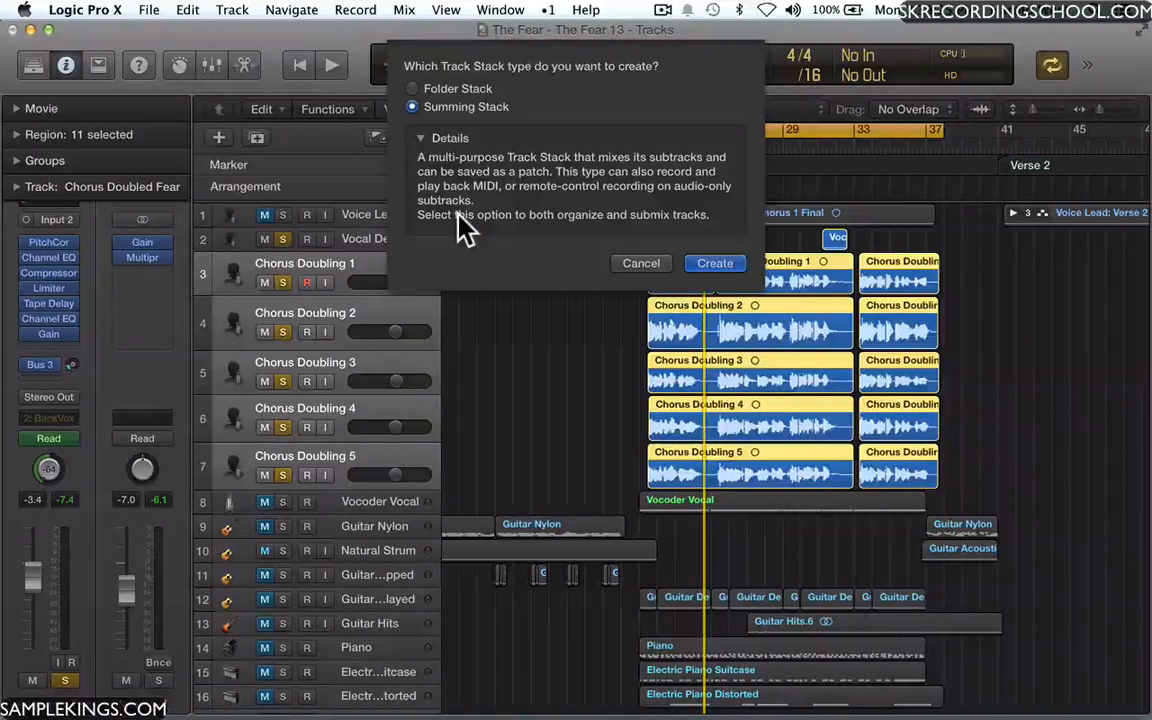
{"action": "left_click", "coordinate": [412, 89]}
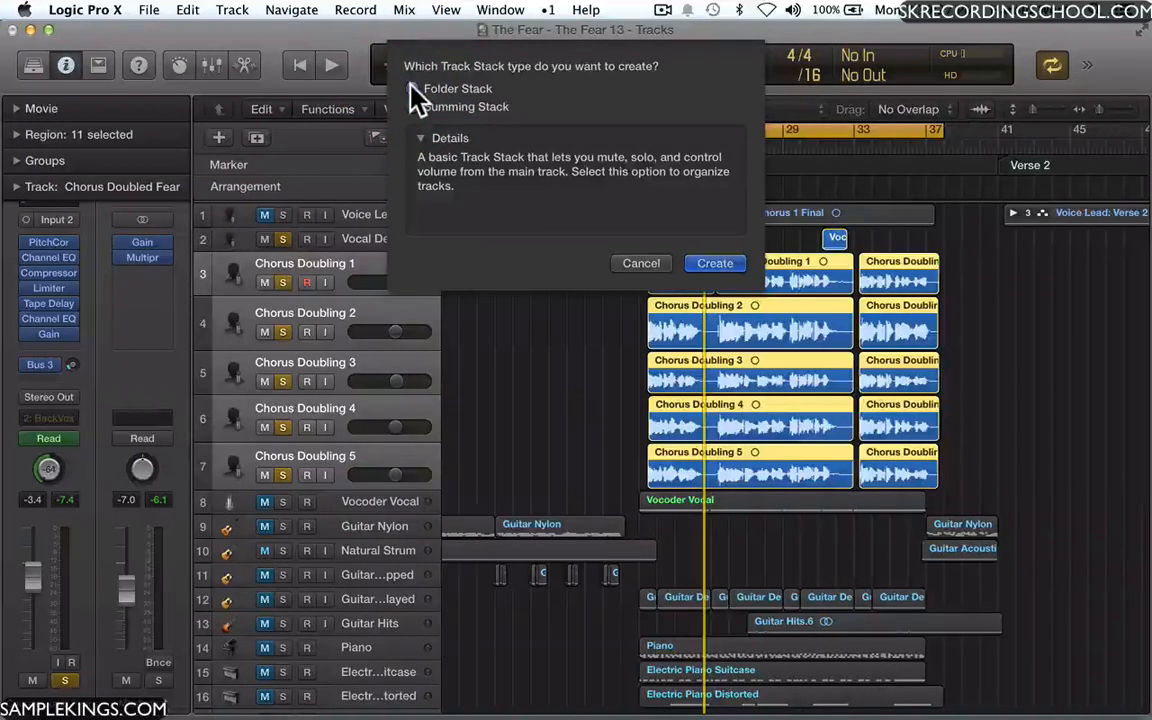
{"action": "left_click", "coordinate": [413, 106]}
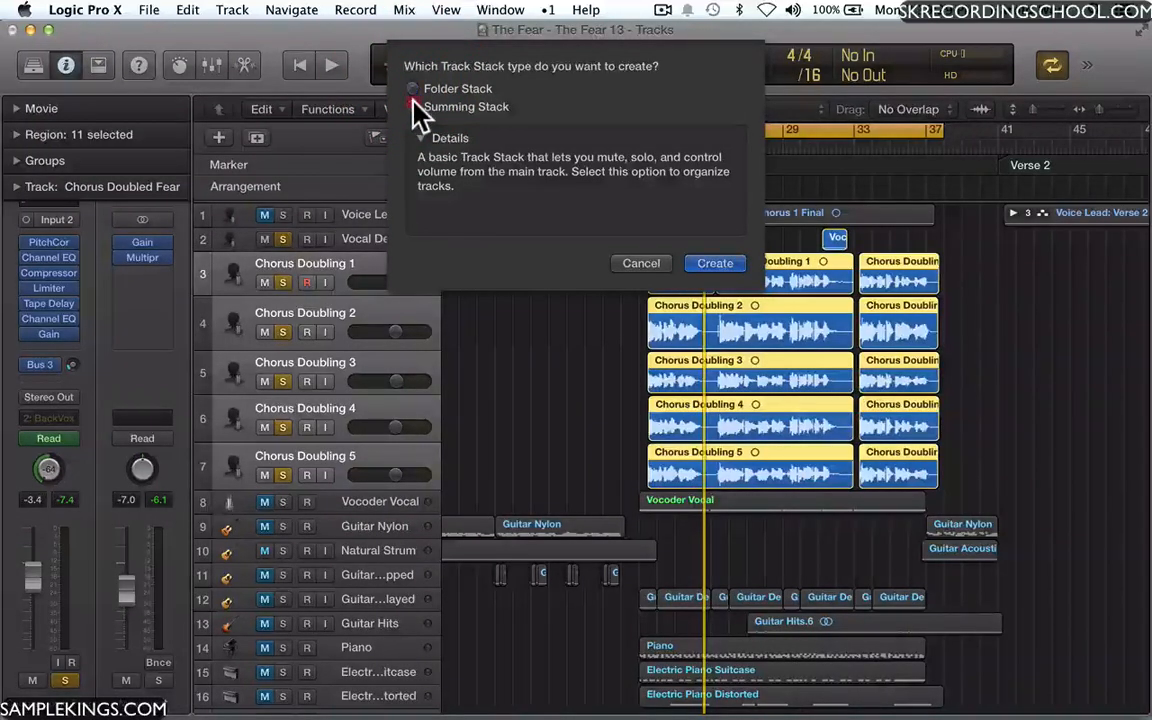
{"action": "left_click", "coordinate": [716, 265]}
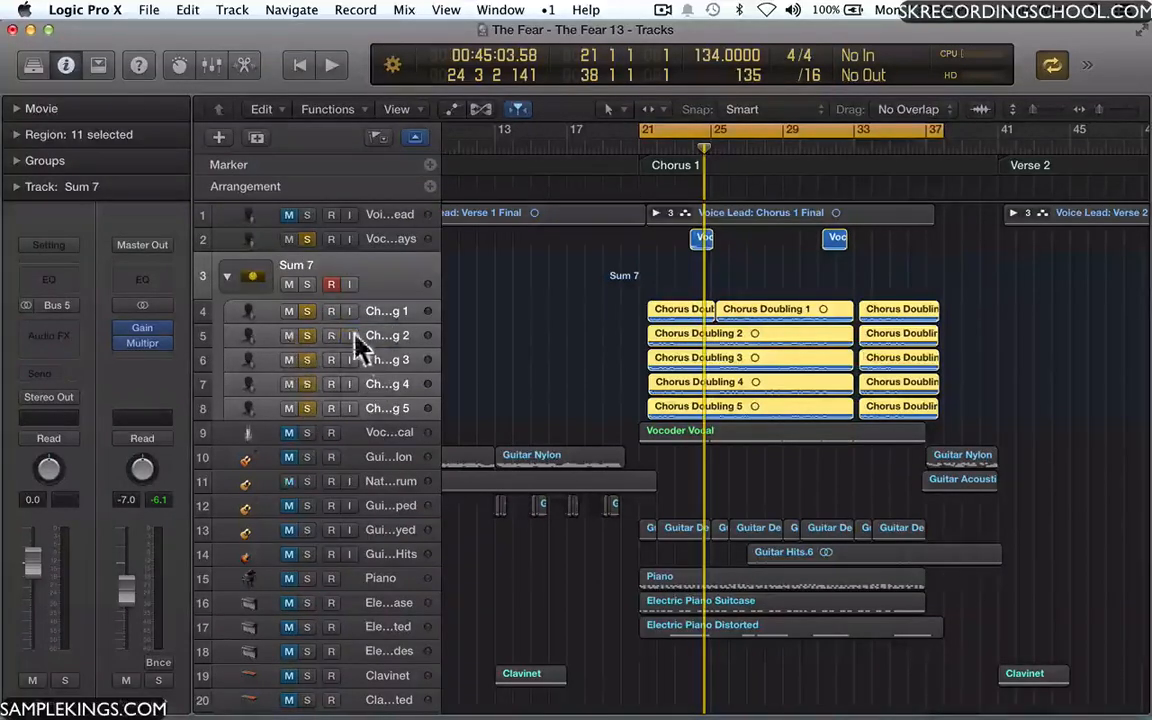
Rename the new summing stack's main track to "BVG Stack".
{"action": "left_click", "coordinate": [294, 263]}
{"action": "double_click", "coordinate": [296, 266]}
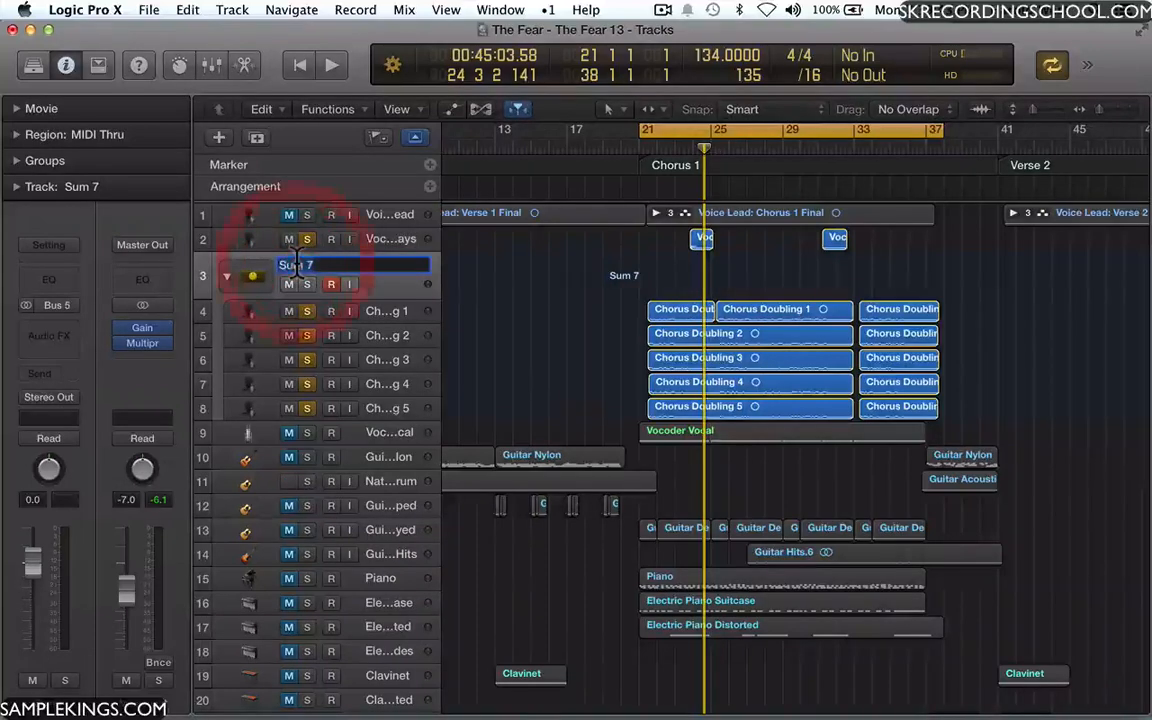
{"action": "key", "text": "BackSpace"}
{"action": "type", "text": "BVG"}
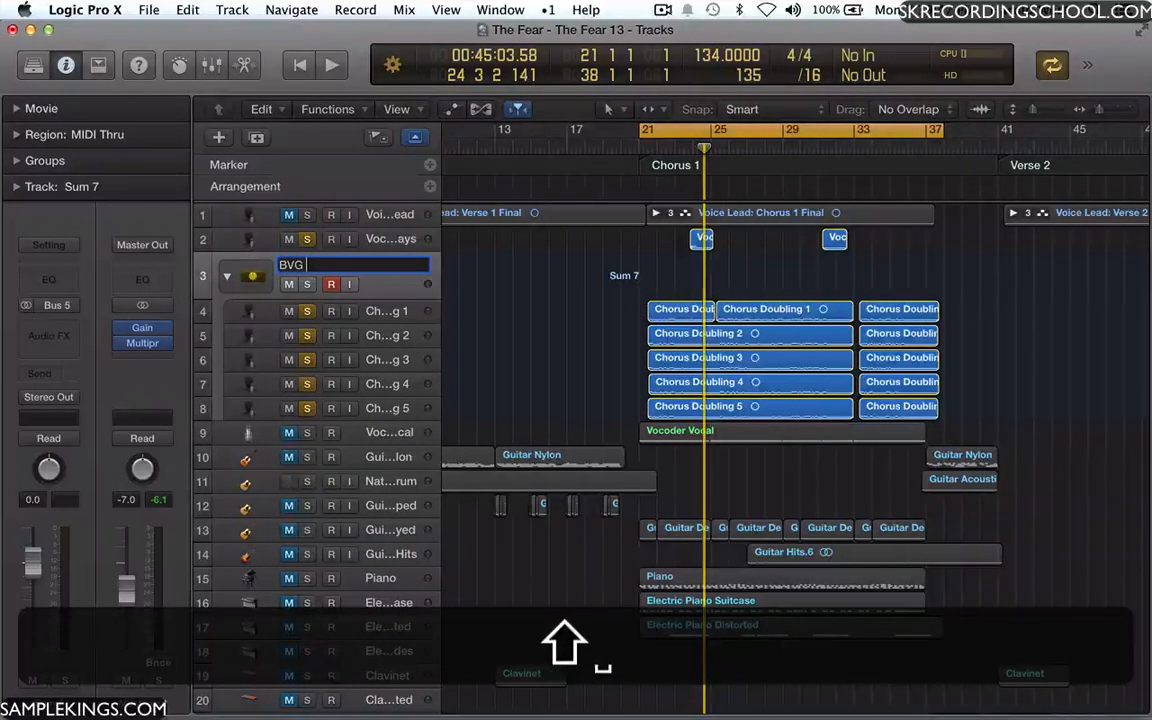
{"action": "type", "text": " Stack"}
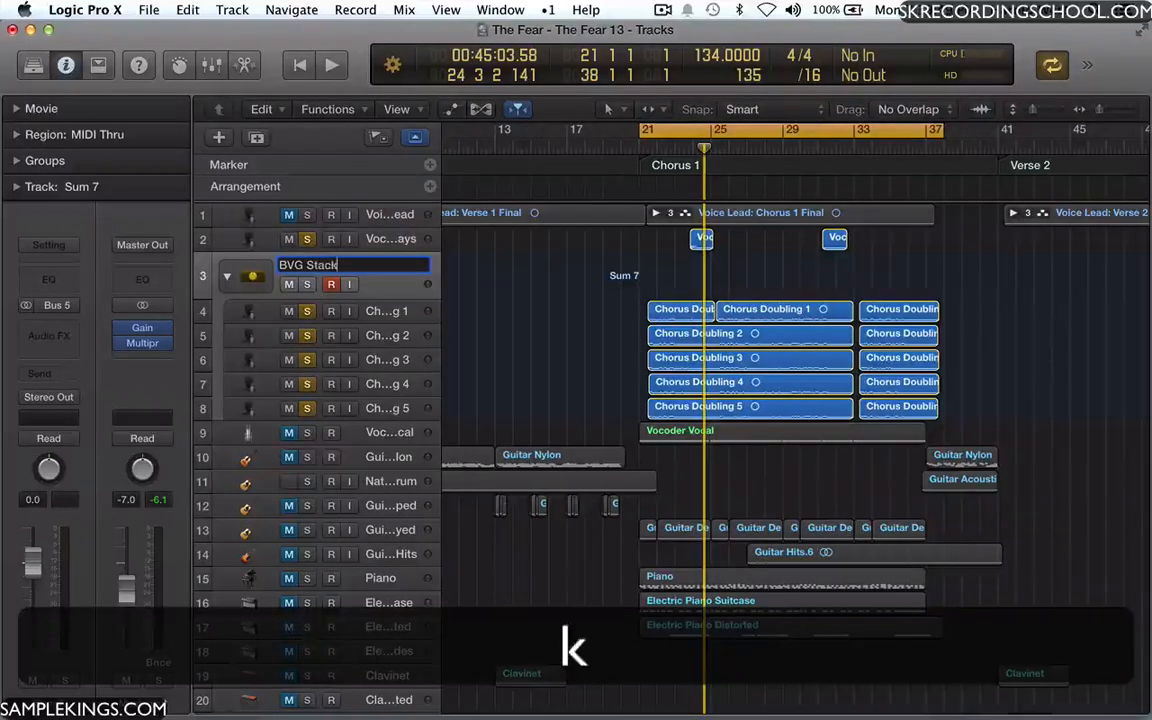
{"action": "key", "text": "Return"}
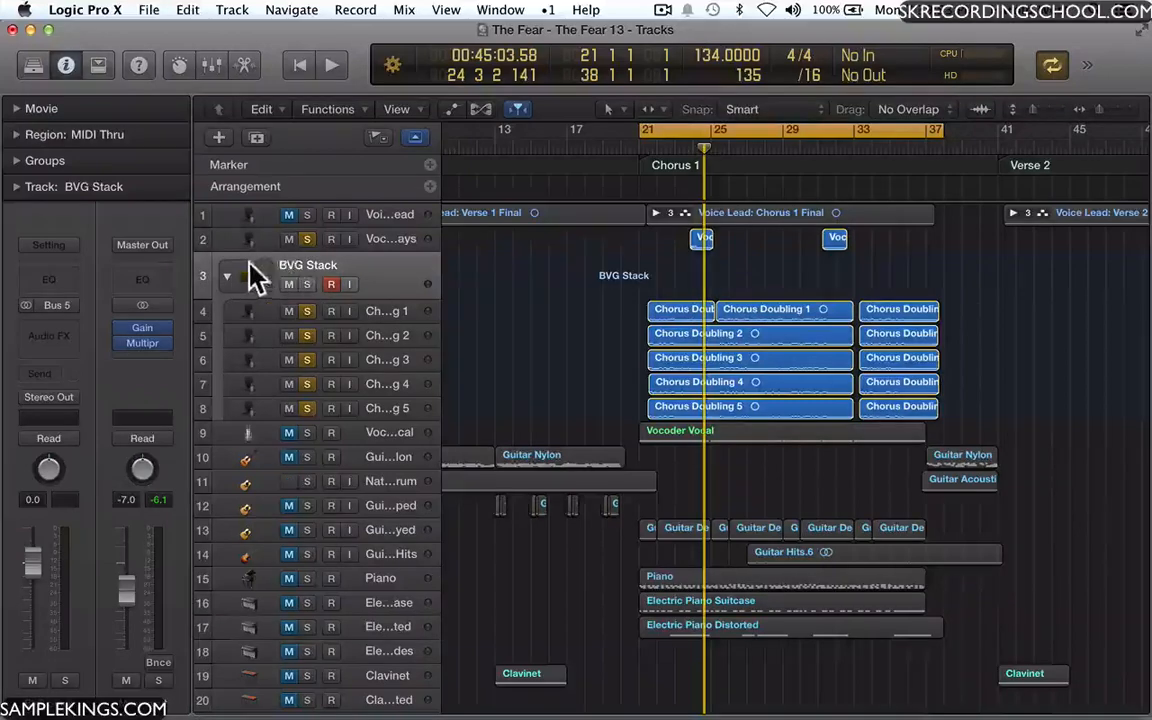
Collapse and expand BVG Stack repeatedly to view it with and without its subtracks, leaving it expanded.
{"action": "left_click", "coordinate": [226, 277]}
{"action": "left_click", "coordinate": [226, 277]}
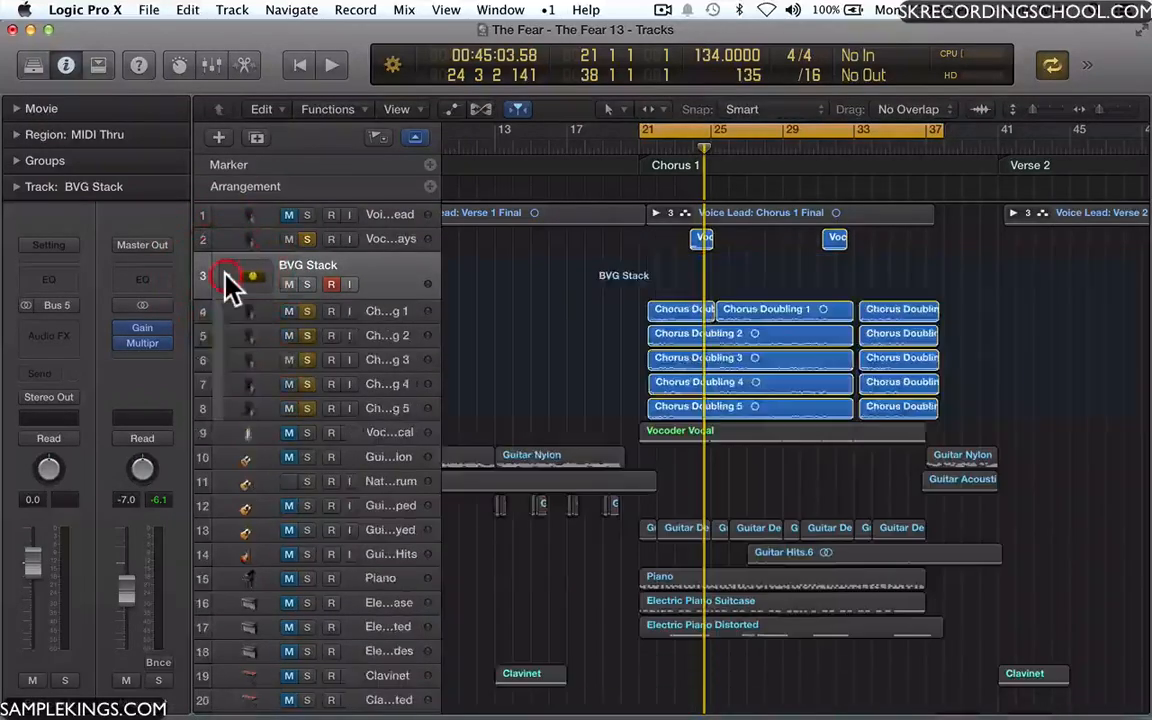
{"action": "left_click", "coordinate": [226, 277]}
{"action": "left_click", "coordinate": [226, 277]}
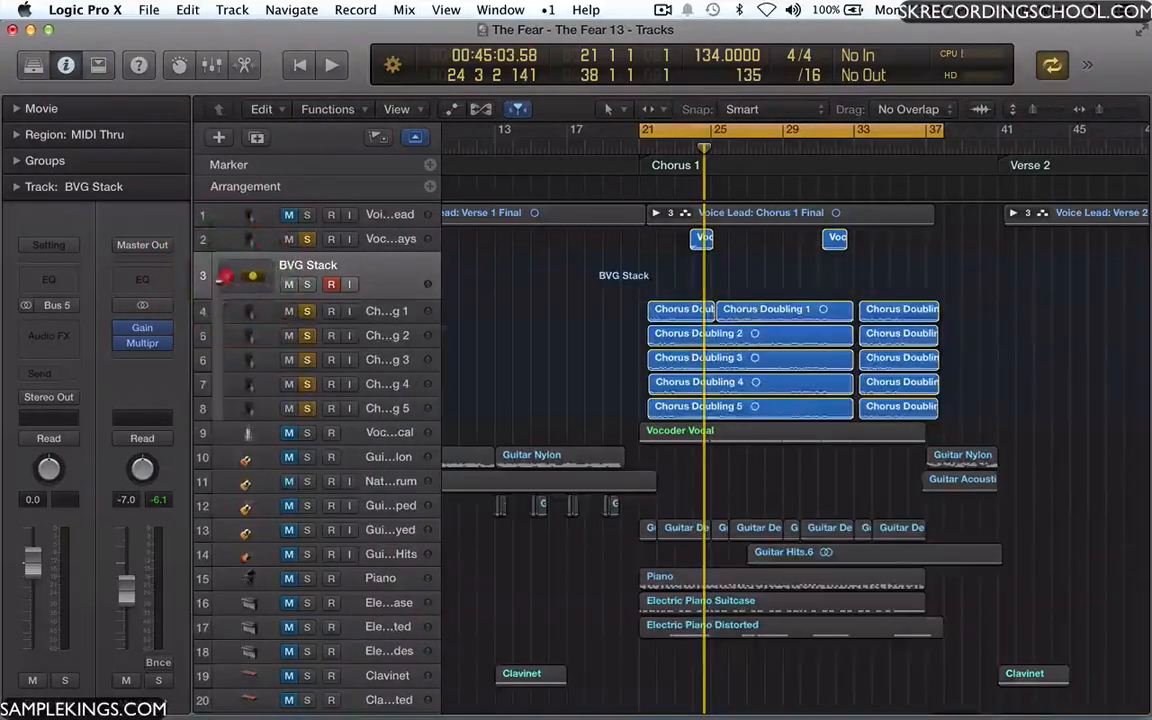
{"action": "left_click", "coordinate": [226, 277]}
{"action": "left_click", "coordinate": [226, 277]}
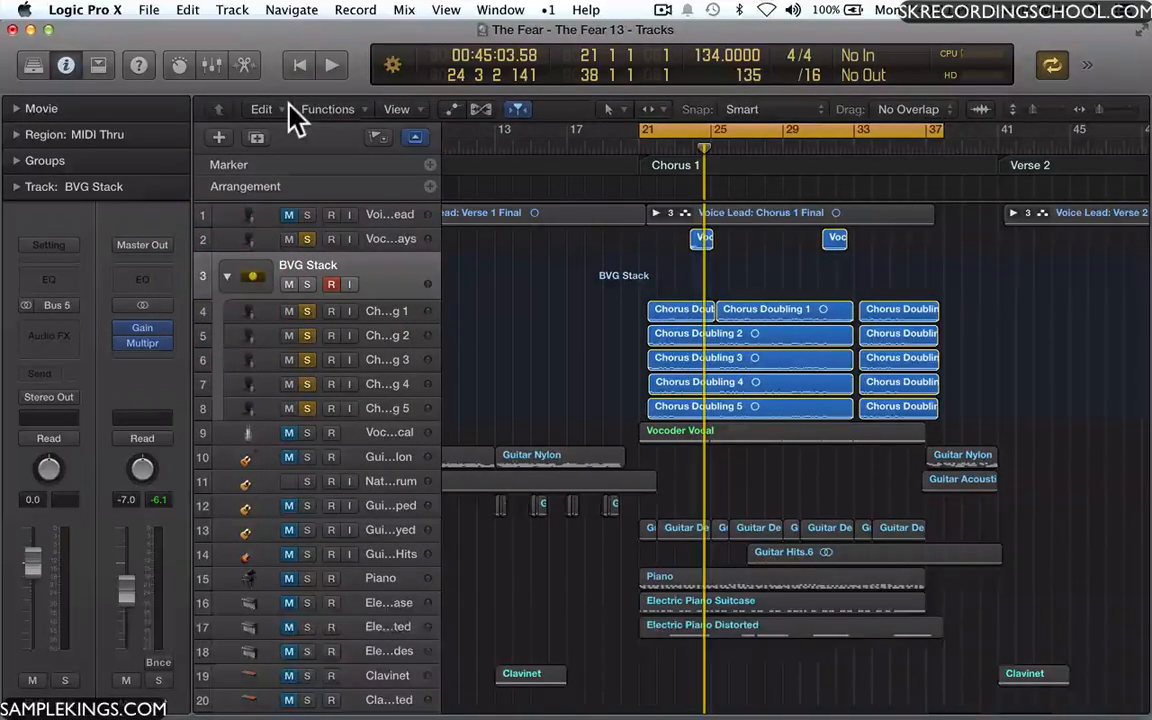
Open the mixer, set the BVG Stack fader to -0.5 dB, and start playback.
{"action": "key", "text": "super+2"}
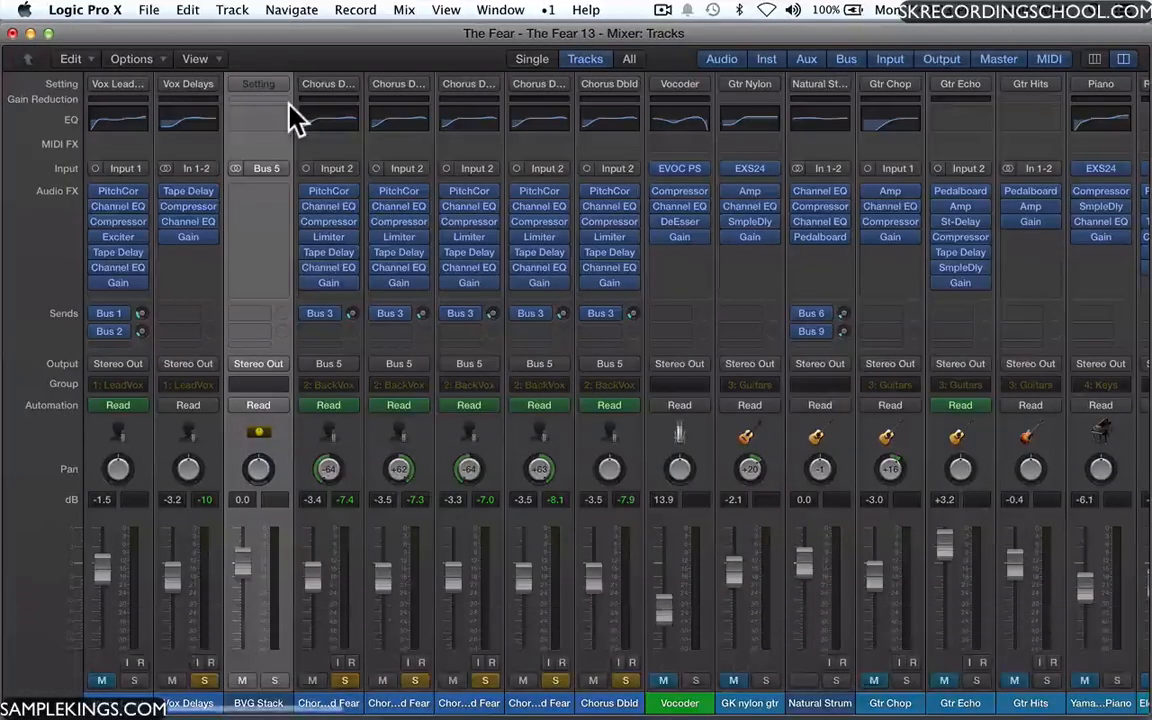
{"action": "key", "text": "space"}
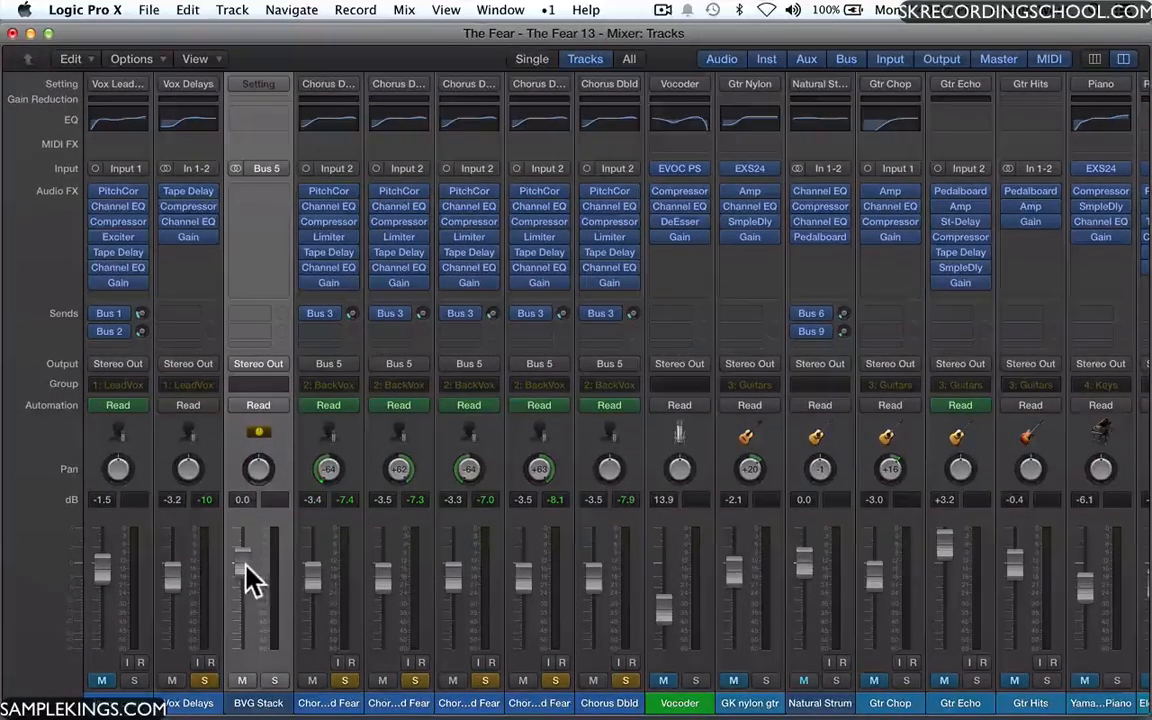
{"action": "mouse_move", "coordinate": [246, 570]}
{"action": "left_mouse_down"}
{"action": "mouse_move", "coordinate": [245, 586]}
{"action": "mouse_move", "coordinate": [247, 571]}
{"action": "left_mouse_up"}
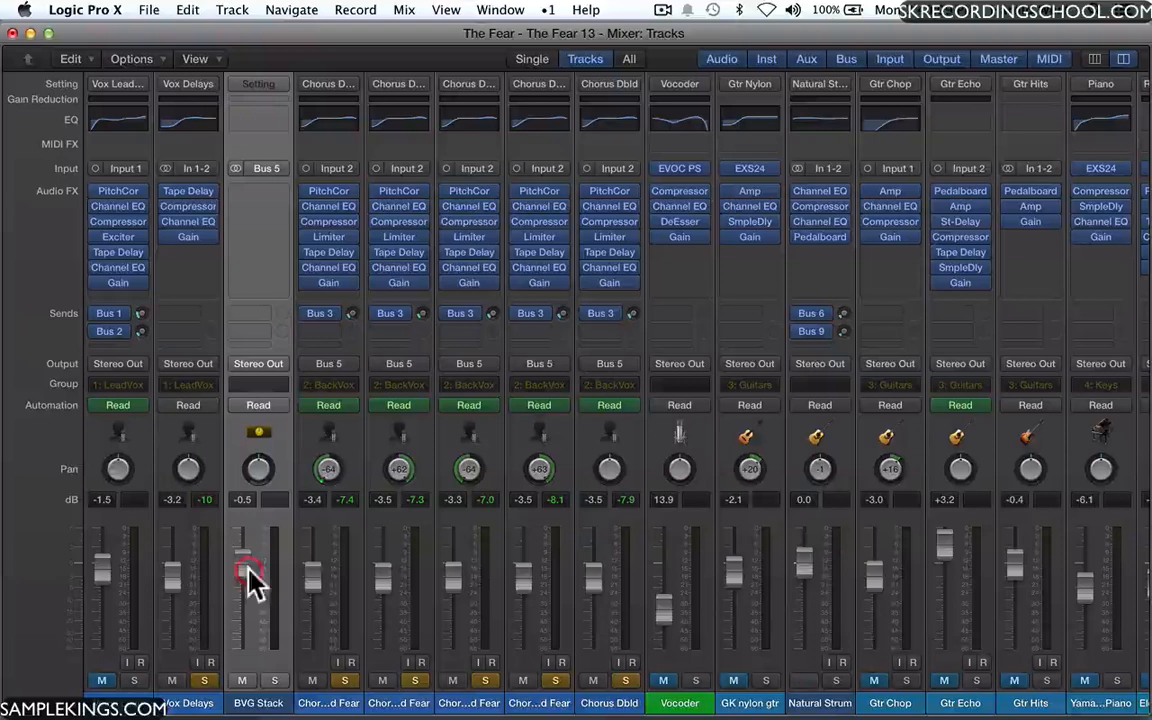
{"action": "key", "text": "space"}
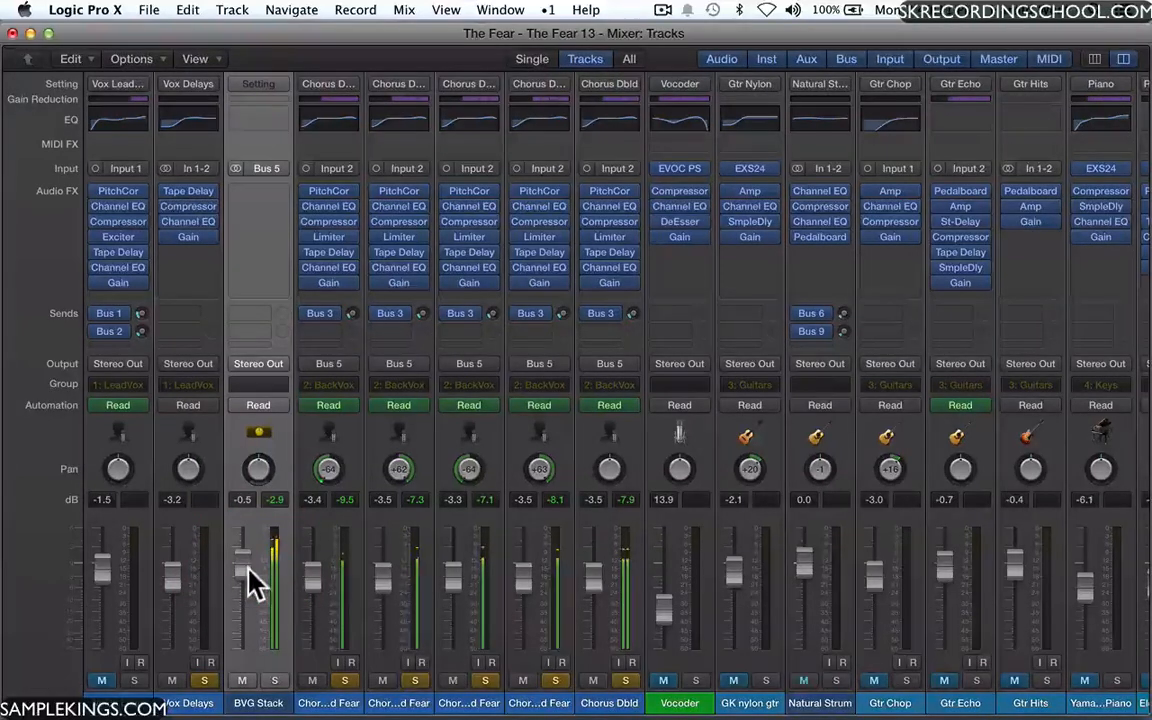
Lower the five Chorus Doubling faders individually during playback to -7.8, -11.0, -12.2, -10.8 and -13.2 dB.
{"action": "left_click_drag", "start_coordinate": [319, 597], "coordinate": [382, 612]}
{"action": "left_click_drag", "start_coordinate": [446, 586], "coordinate": [455, 612]}
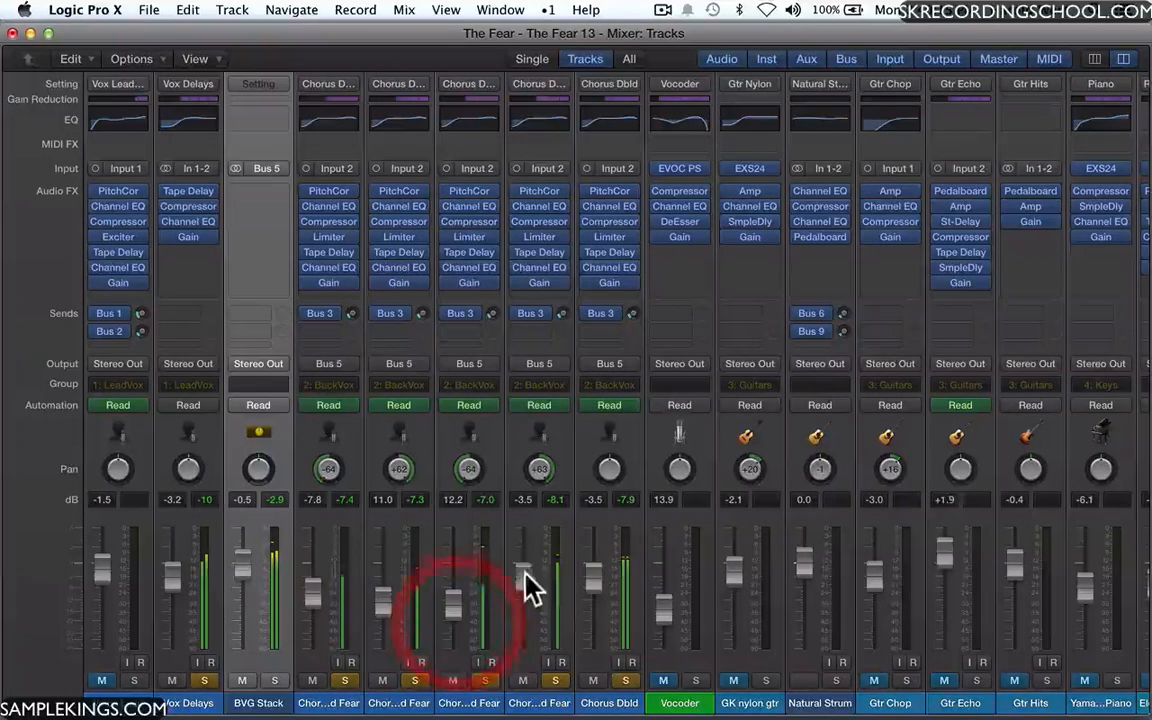
{"action": "left_click_drag", "start_coordinate": [530, 588], "coordinate": [527, 617]}
{"action": "mouse_move", "coordinate": [597, 598]}
{"action": "left_mouse_down"}
{"action": "mouse_move", "coordinate": [596, 622]}
{"action": "mouse_move", "coordinate": [594, 605]}
{"action": "left_mouse_up"}
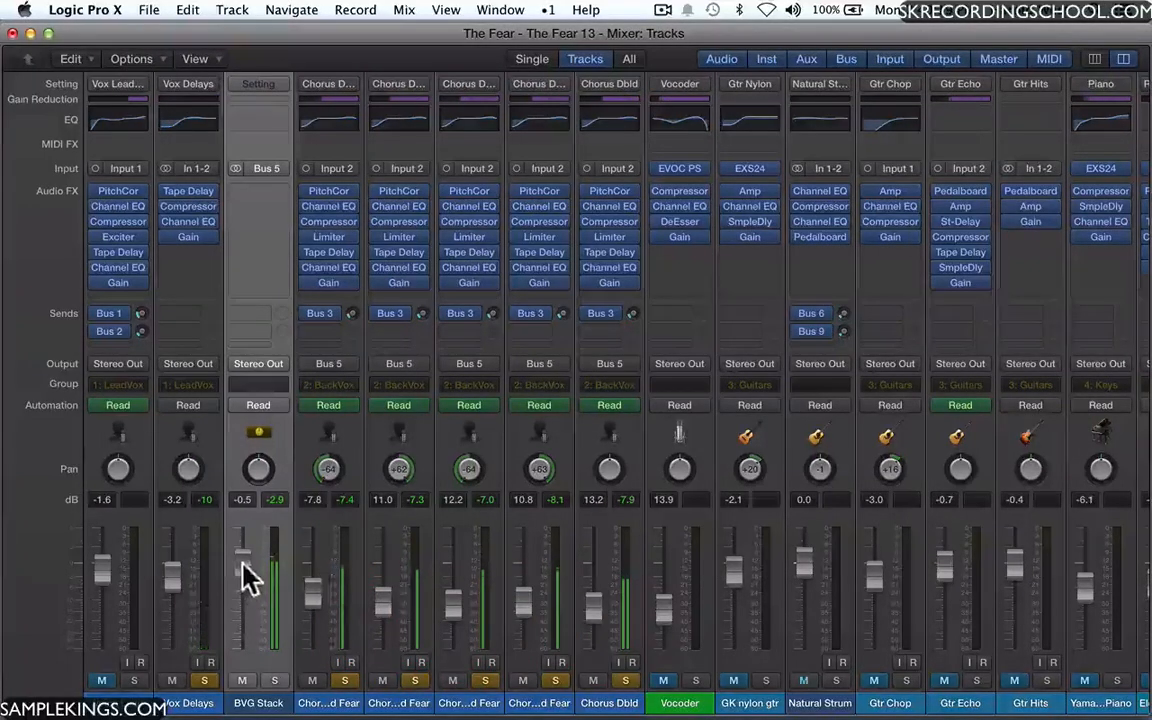
Compare stack and subtrack fader moves, with the first Chorus Doubling channel at -11.4 dB and BVG Stack ending at +0.8 dB.
{"action": "mouse_move", "coordinate": [243, 568]}
{"action": "left_mouse_down"}
{"action": "mouse_move", "coordinate": [249, 630]}
{"action": "mouse_move", "coordinate": [245, 556]}
{"action": "mouse_move", "coordinate": [249, 591]}
{"action": "left_mouse_up"}
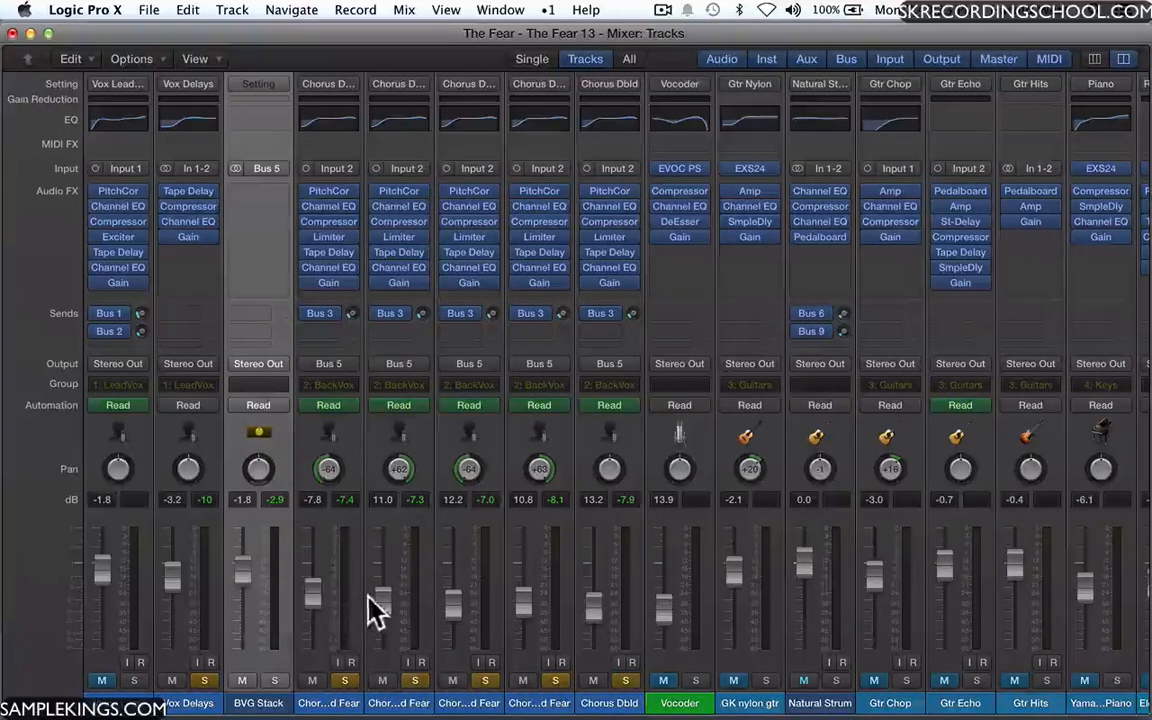
{"action": "mouse_move", "coordinate": [315, 604]}
{"action": "left_mouse_down"}
{"action": "mouse_move", "coordinate": [311, 591]}
{"action": "mouse_move", "coordinate": [318, 622]}
{"action": "left_mouse_up"}
{"action": "left_click_drag", "start_coordinate": [250, 582], "coordinate": [243, 552]}
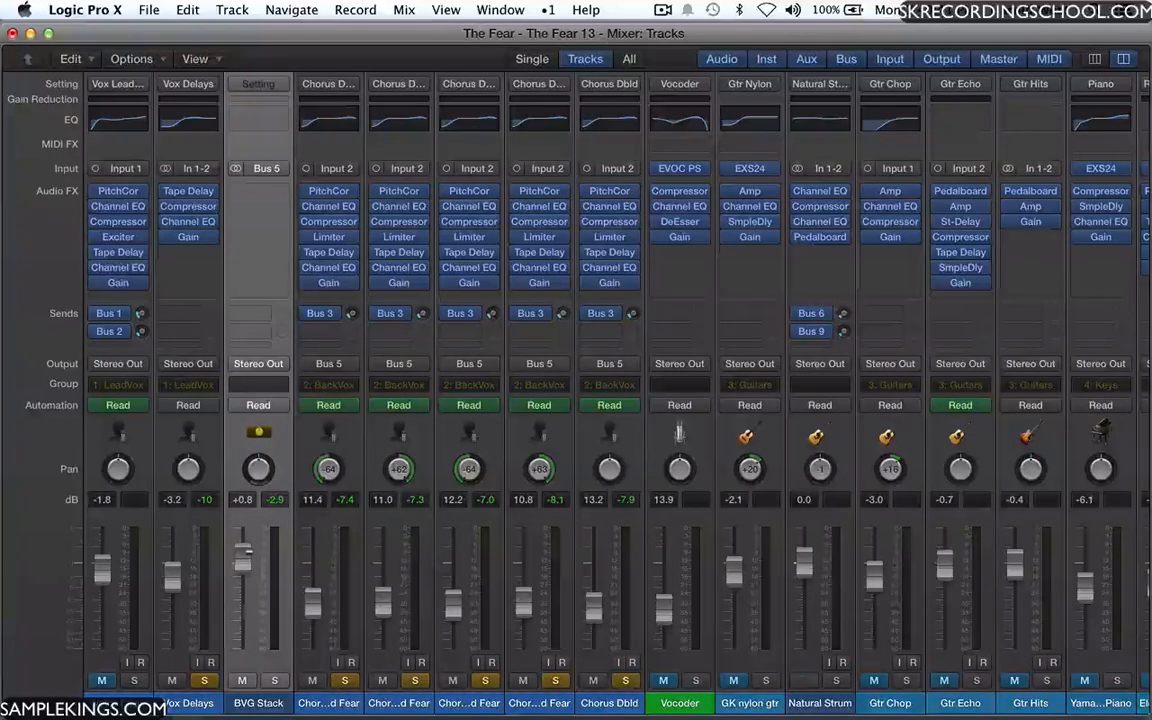
Insert a stereo Channel EQ as the first audio effect on the BVG Stack channel.
{"action": "left_click", "coordinate": [258, 202]}
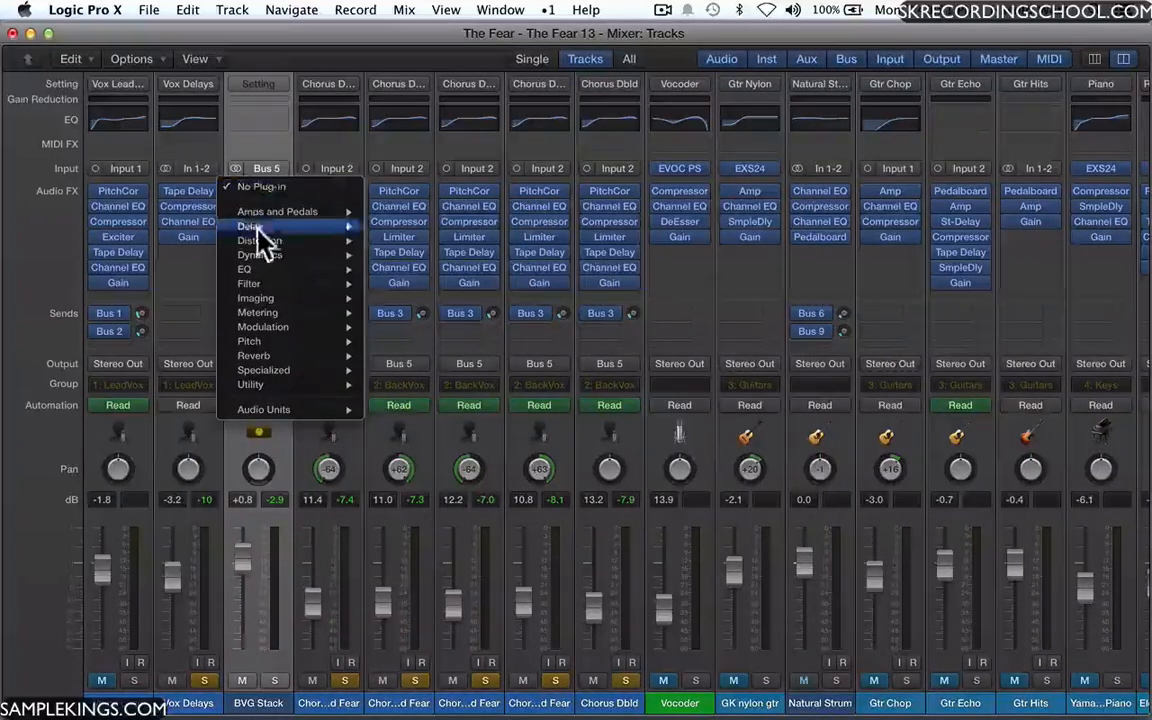
{"action": "mouse_move", "coordinate": [270, 266]}
{"action": "mouse_move", "coordinate": [395, 268]}
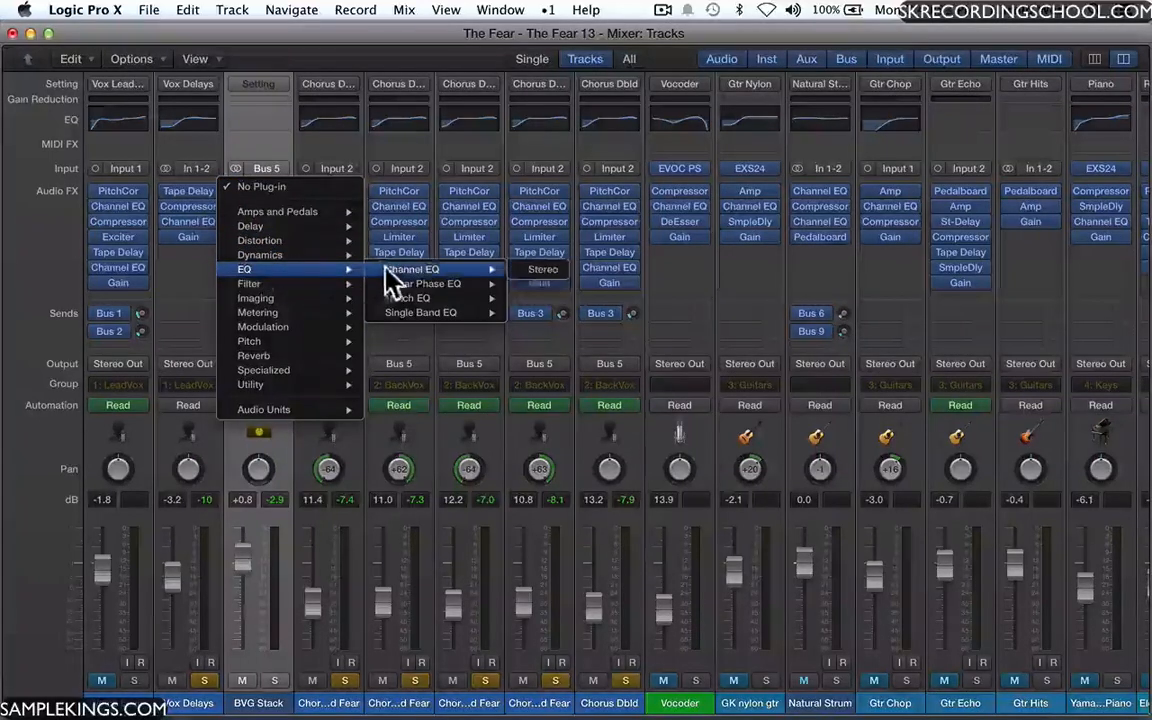
{"action": "left_click", "coordinate": [533, 272]}
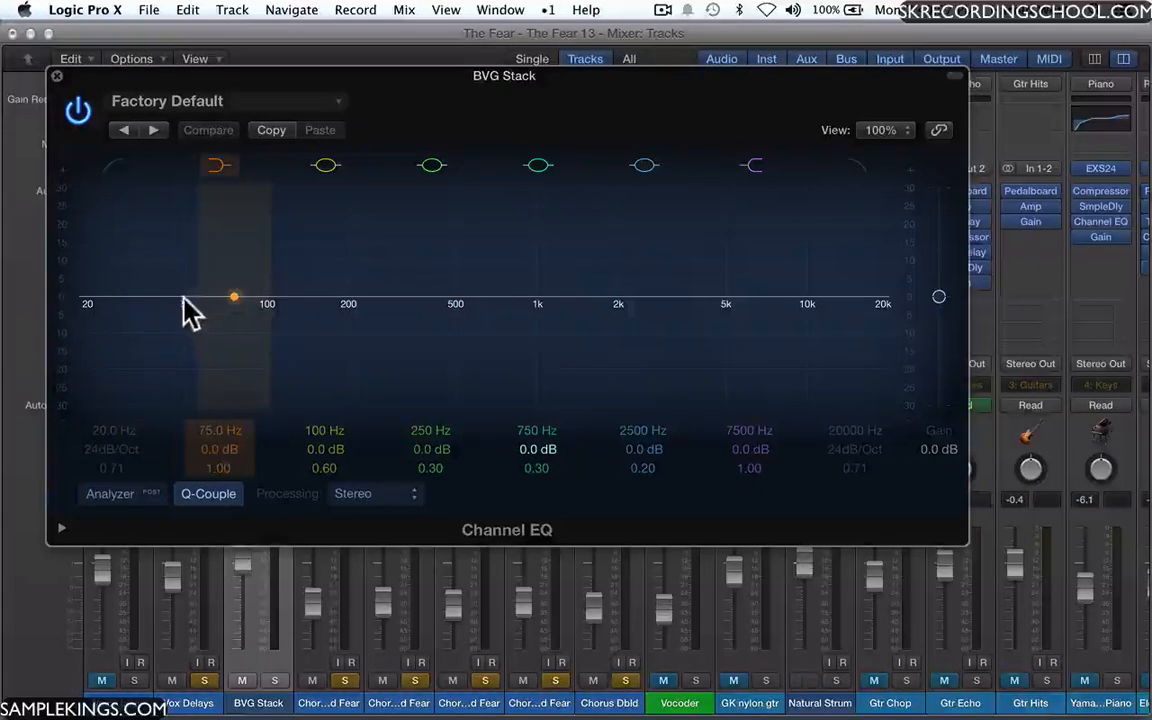
Cut the BVG Stack's low shelf by 24 dB at about 158 Hz while auditioning it, and close the Channel EQ.
{"action": "left_click_drag", "start_coordinate": [185, 311], "coordinate": [267, 447]}
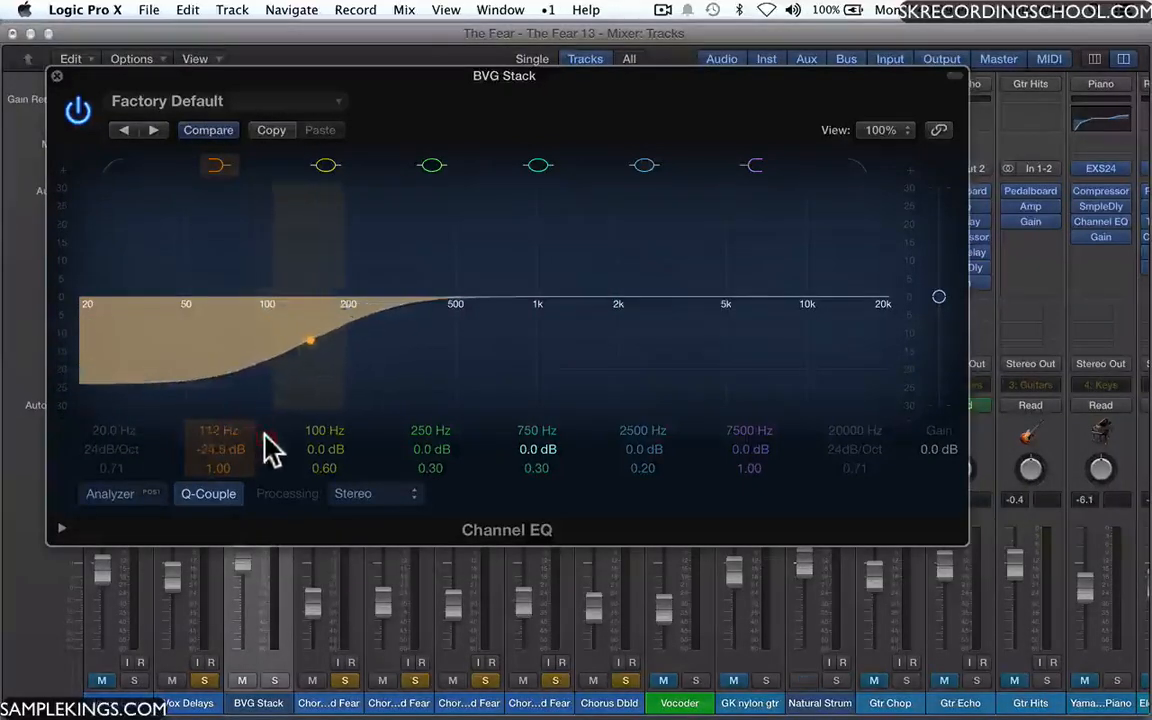
{"action": "key", "text": "space"}
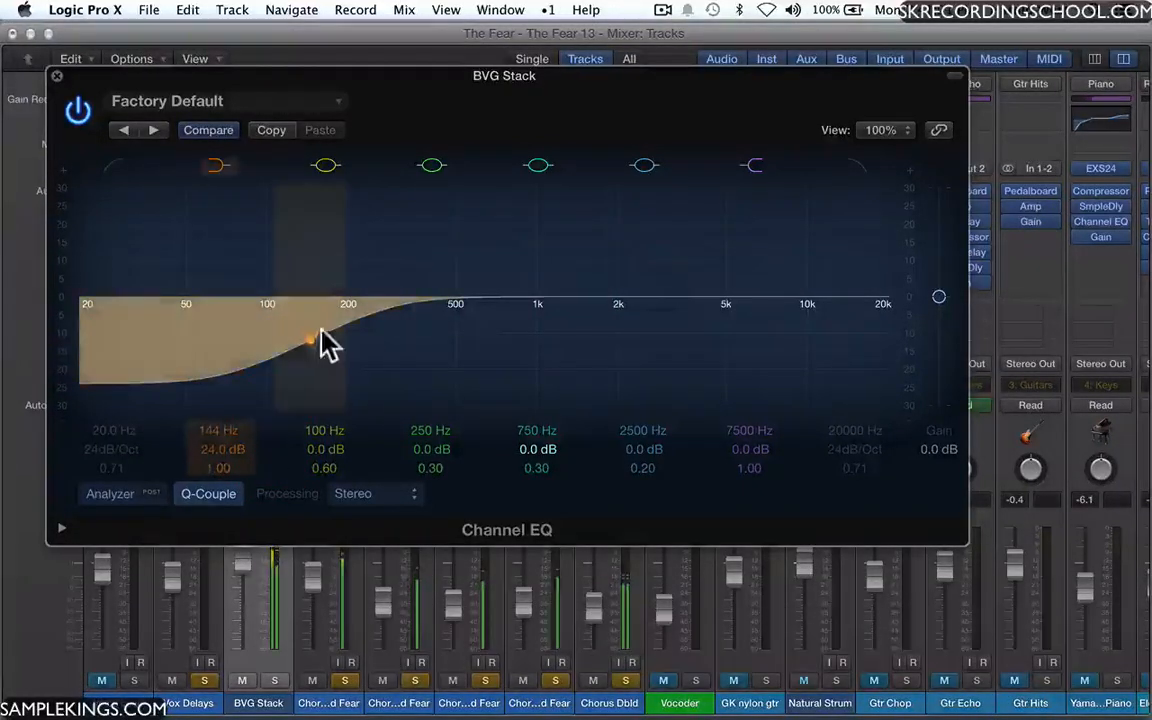
{"action": "mouse_move", "coordinate": [310, 342]}
{"action": "left_mouse_down"}
{"action": "mouse_move", "coordinate": [486, 386]}
{"action": "mouse_move", "coordinate": [317, 353]}
{"action": "left_mouse_up"}
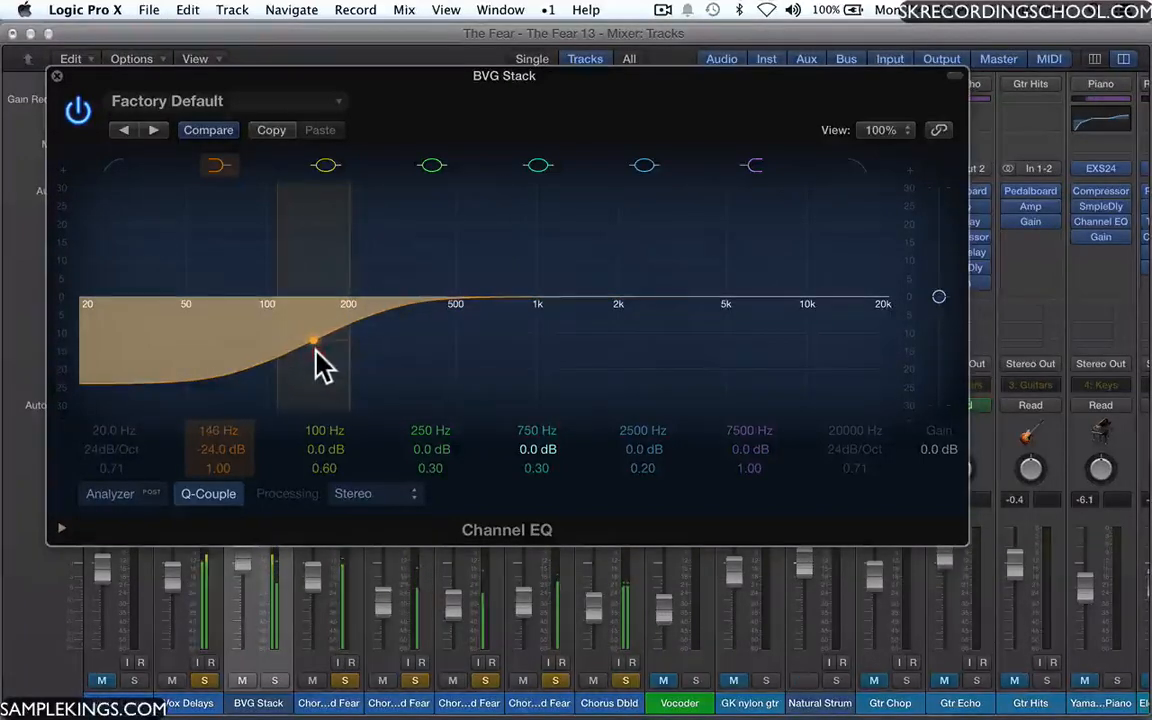
{"action": "key", "text": "space"}
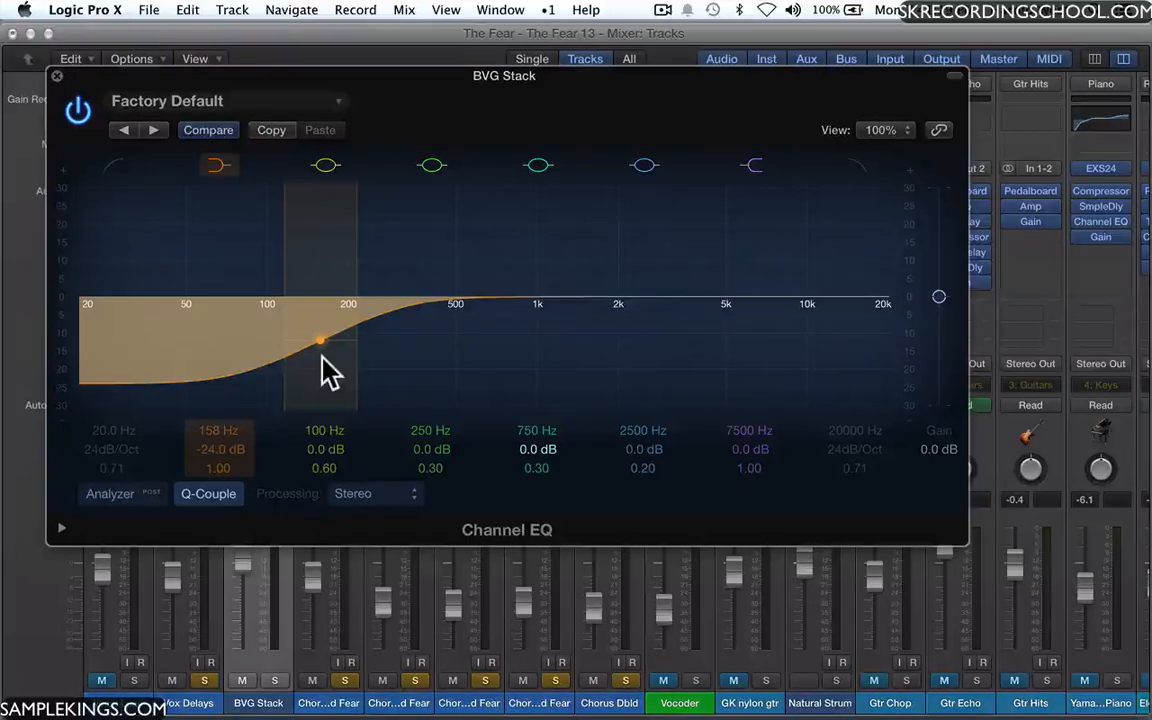
{"action": "left_click", "coordinate": [57, 76]}
Rebalance the five Chorus Doubling faders to -5.9, -7.6, -9.2, -8.4 and -8.6 dB, auditioning the first two during playback.
{"action": "key", "text": "space"}
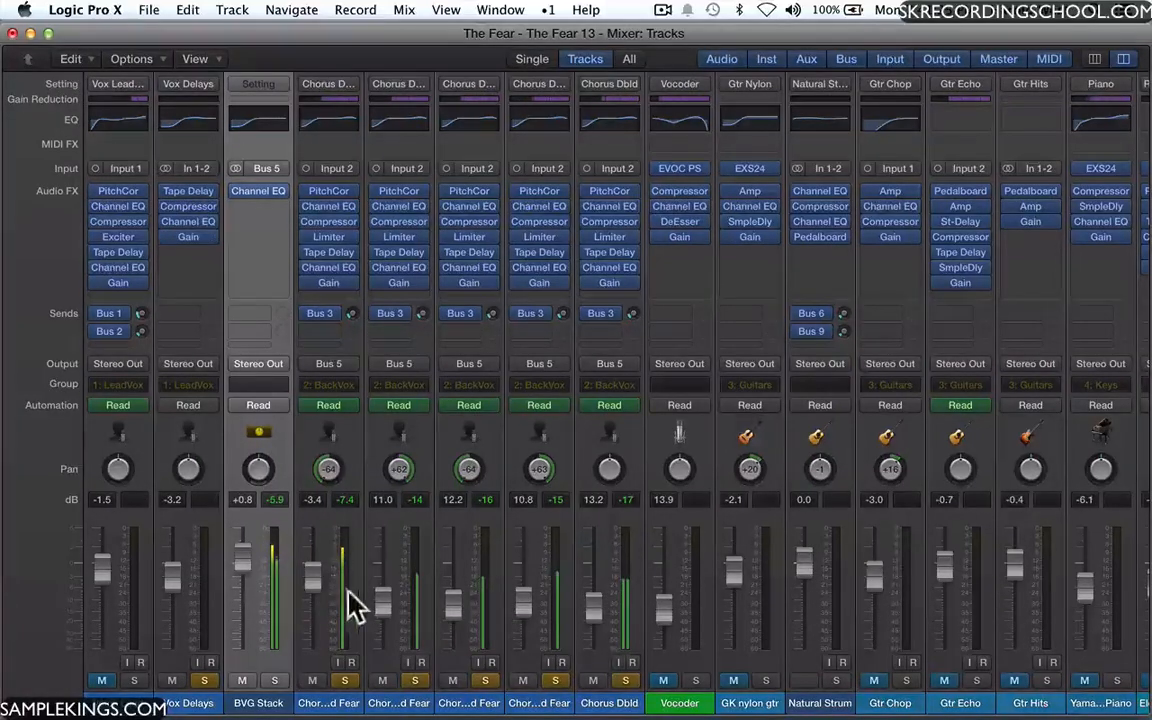
{"action": "left_click_drag", "start_coordinate": [332, 591], "coordinate": [314, 599]}
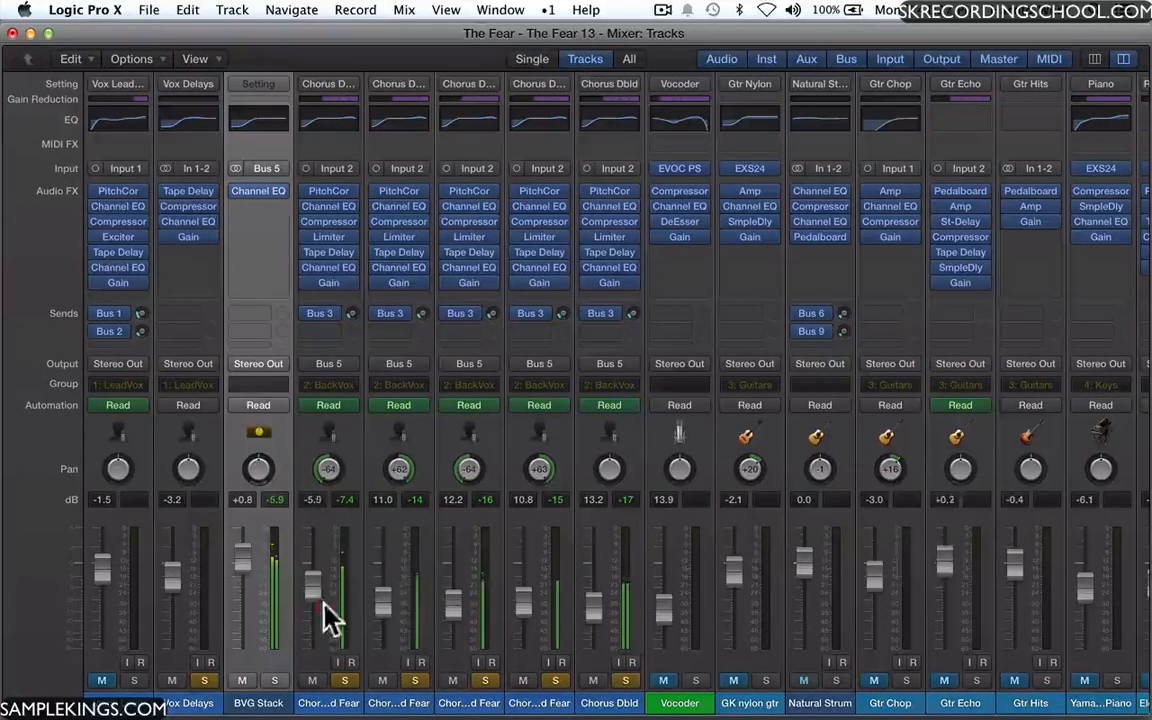
{"action": "left_click_drag", "start_coordinate": [384, 604], "coordinate": [384, 591]}
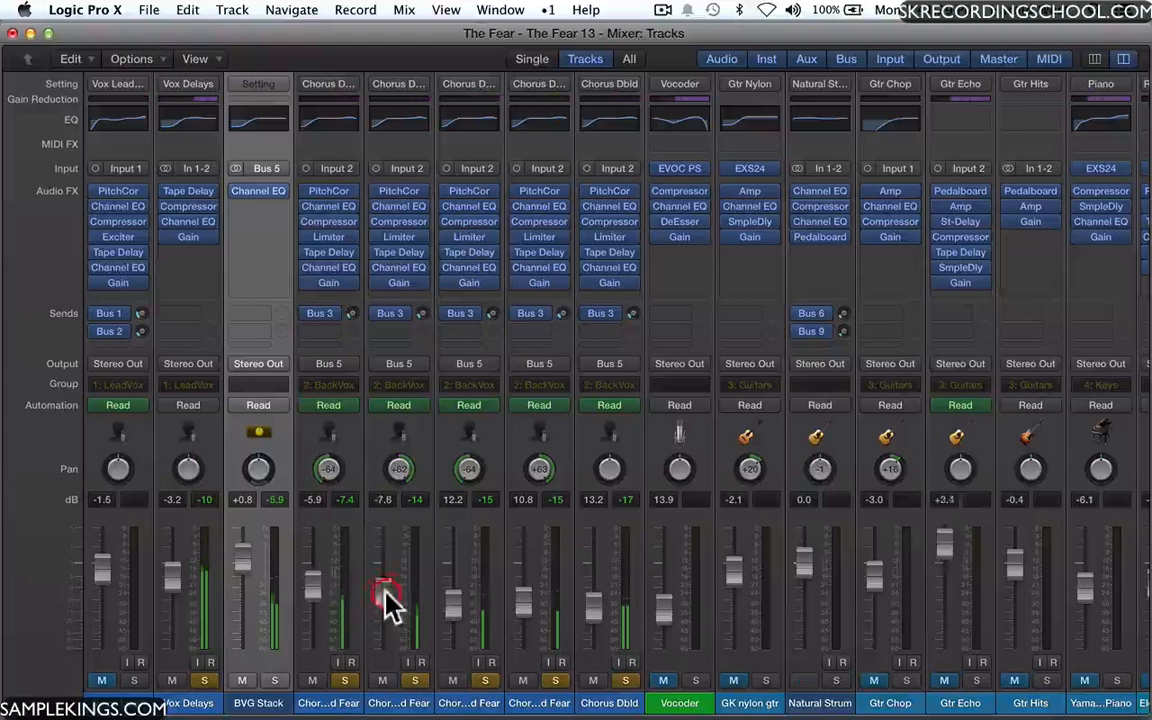
{"action": "key", "text": "space"}
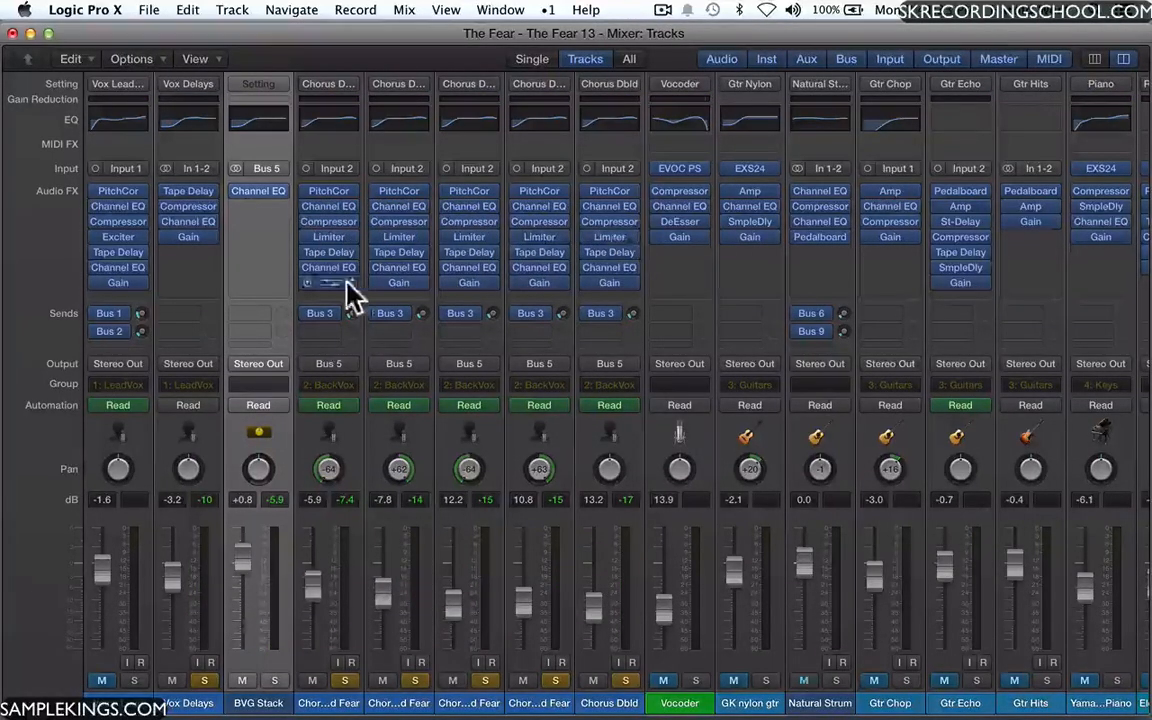
{"action": "left_click_drag", "start_coordinate": [384, 593], "coordinate": [384, 593]}
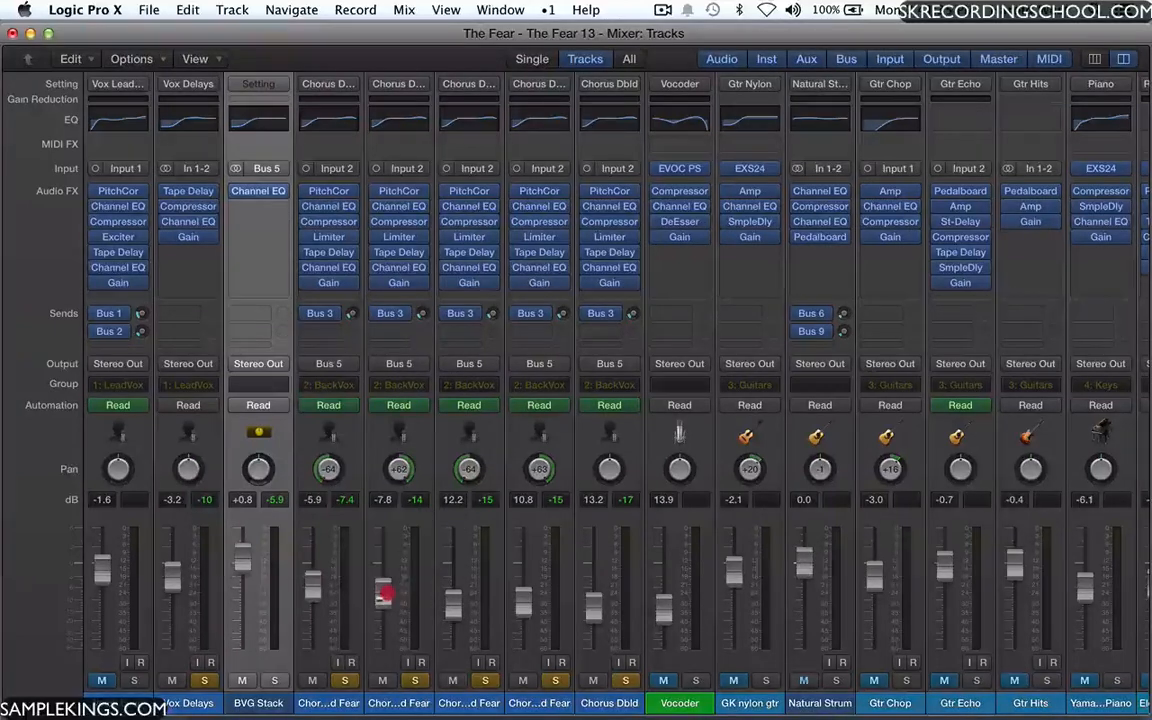
{"action": "left_click_drag", "start_coordinate": [456, 603], "coordinate": [455, 593]}
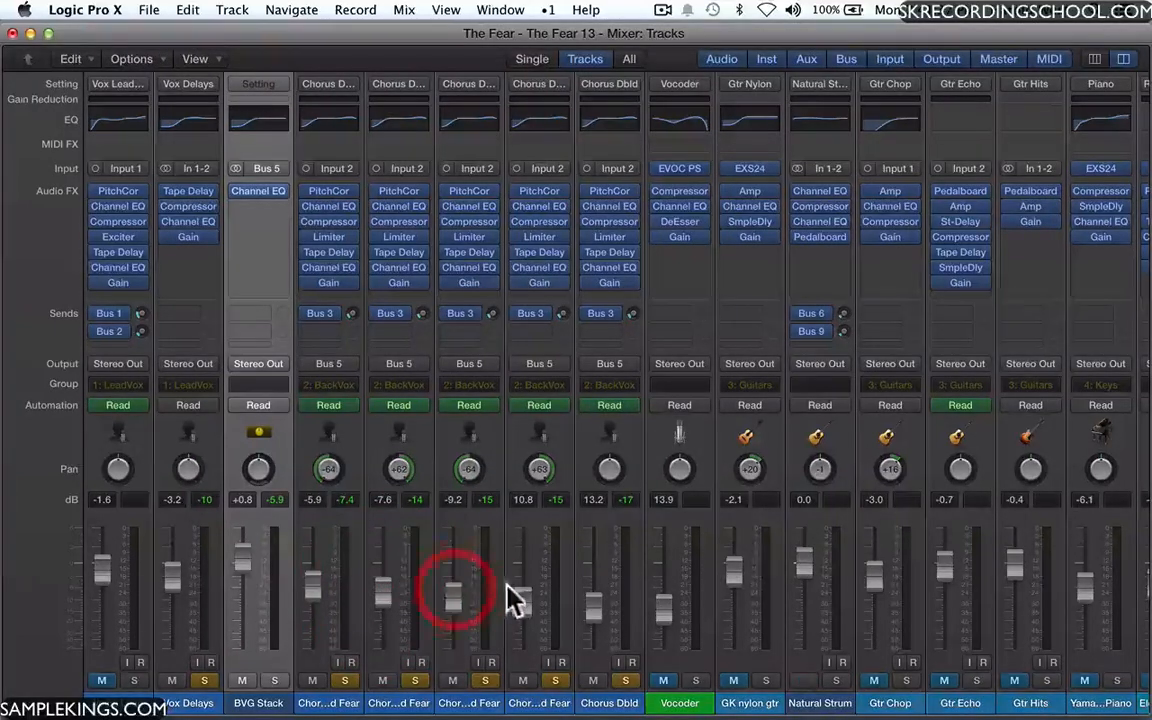
{"action": "left_click_drag", "start_coordinate": [524, 598], "coordinate": [526, 592]}
{"action": "mouse_move", "coordinate": [594, 600]}
{"action": "left_mouse_down"}
{"action": "mouse_move", "coordinate": [594, 582]}
{"action": "mouse_move", "coordinate": [597, 592]}
{"action": "left_mouse_up"}
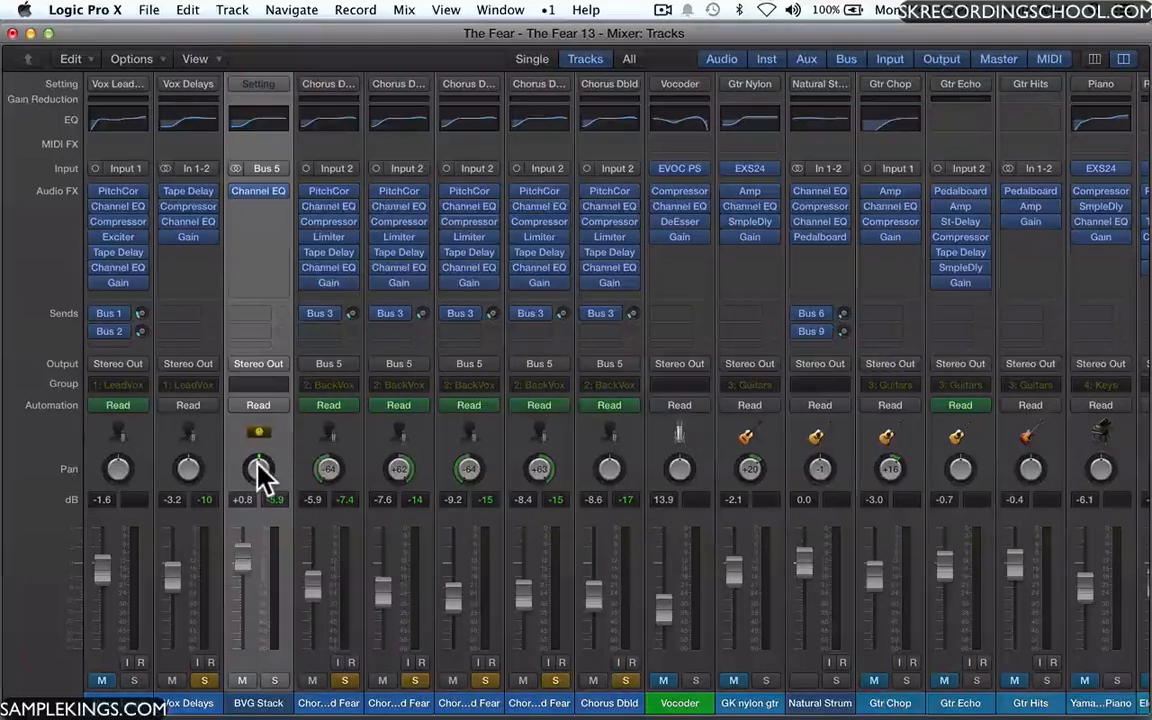
Set BVG Stack's pan to -1 and raise the first two Chorus Doubling faders, with the second at -5.3 dB, auditioning the result.
{"action": "left_click_drag", "start_coordinate": [257, 466], "coordinate": [257, 476]}
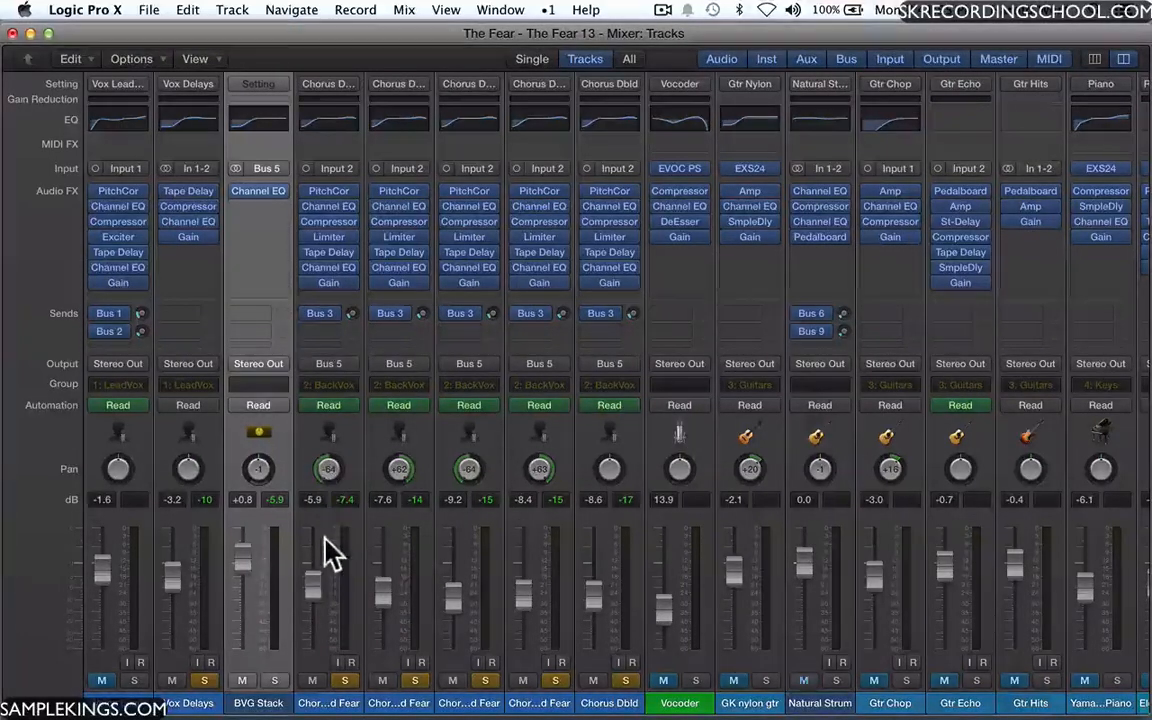
{"action": "left_click_drag", "start_coordinate": [320, 580], "coordinate": [325, 556]}
{"action": "key", "text": "space"}
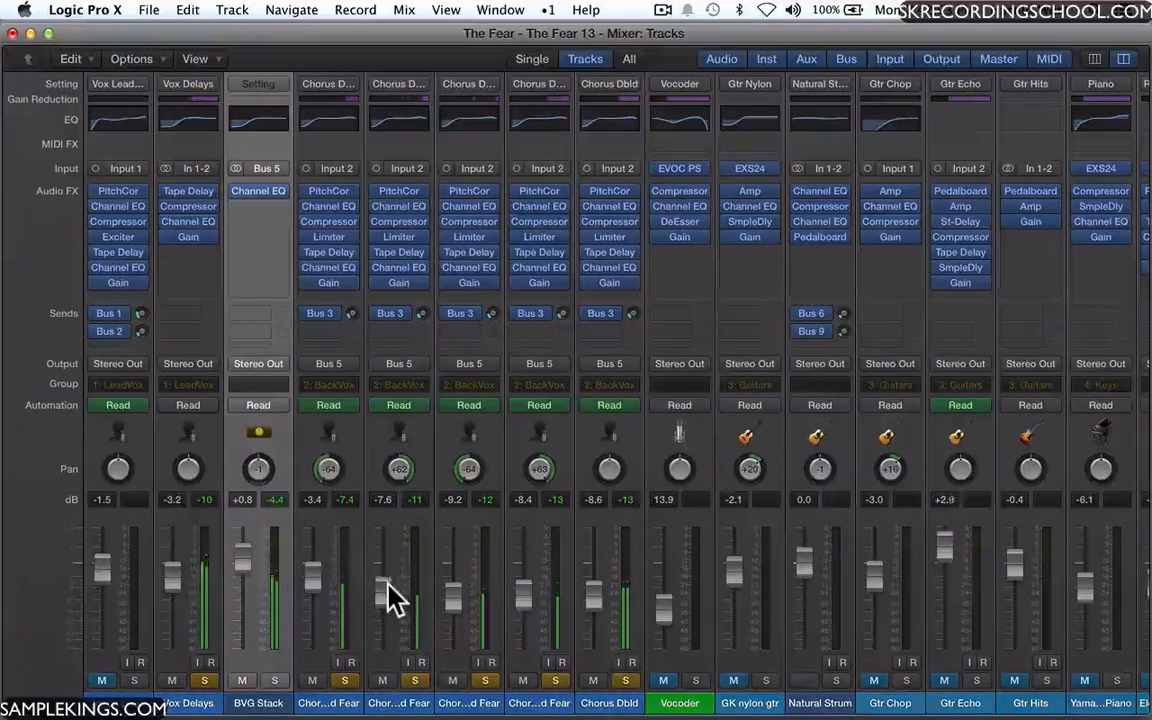
{"action": "mouse_move", "coordinate": [380, 590]}
{"action": "left_mouse_down"}
{"action": "mouse_move", "coordinate": [378, 527]}
{"action": "mouse_move", "coordinate": [376, 586]}
{"action": "left_mouse_up"}
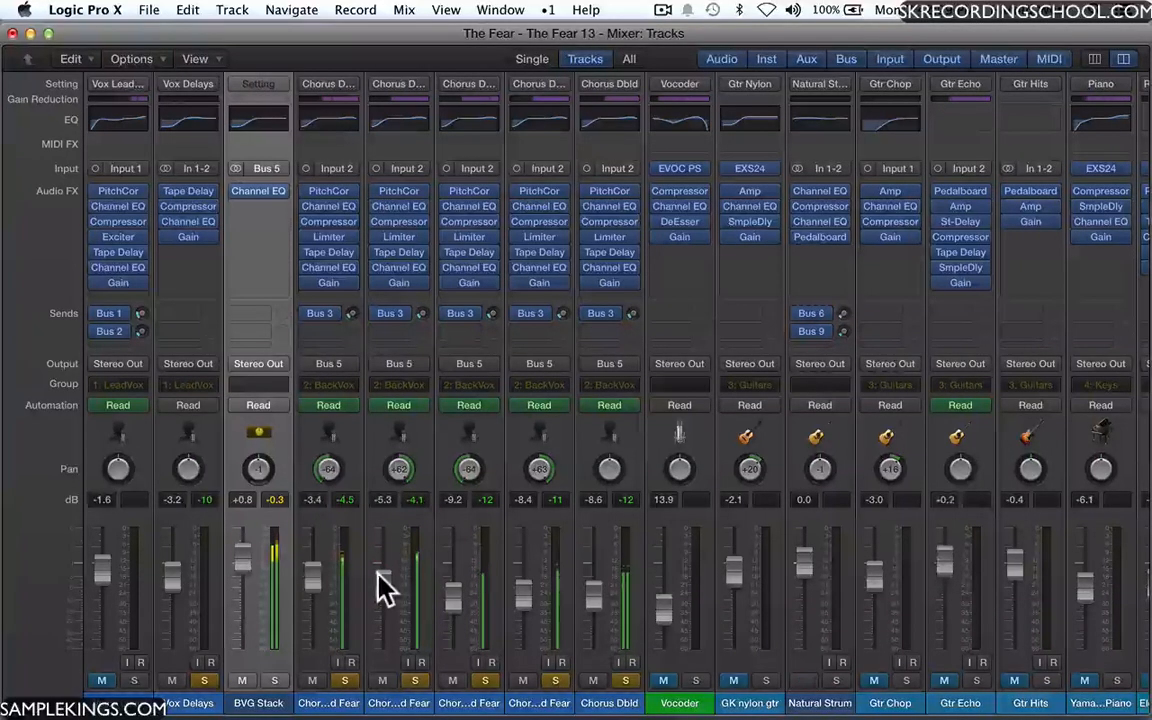
{"action": "key", "text": "space"}
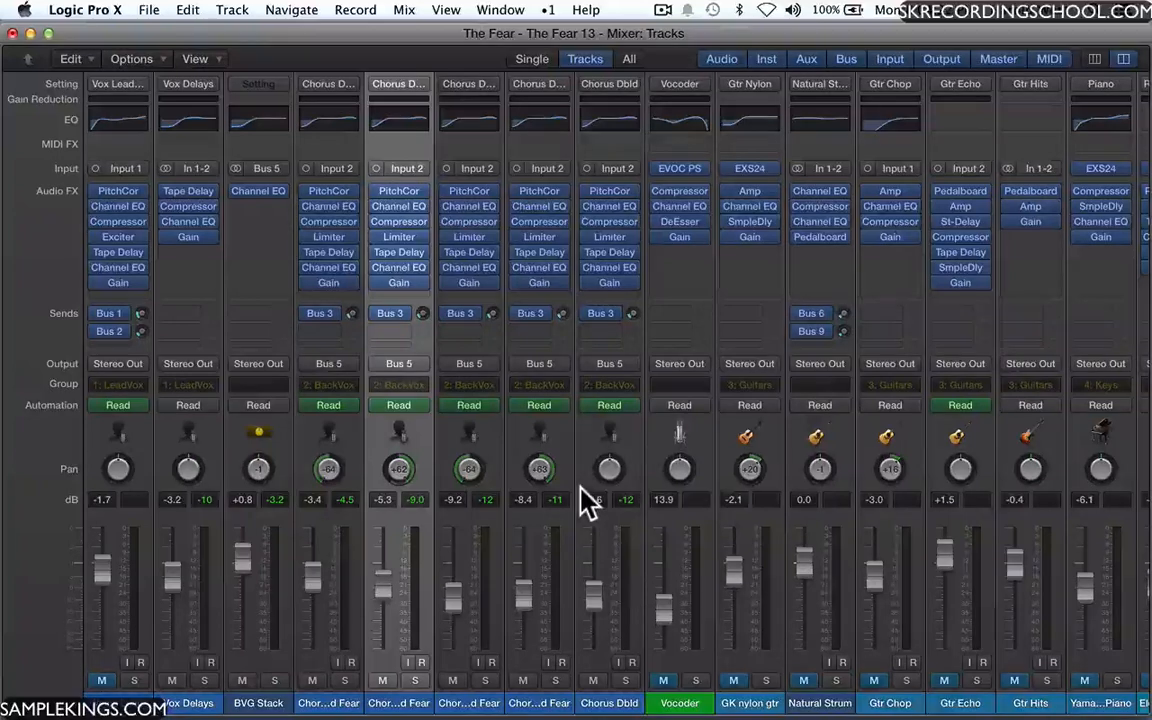
Play the chorus vocals briefly and examine the individual Tape Delay inserts across the Chorus Doubling channels.
{"action": "key", "text": "space"}
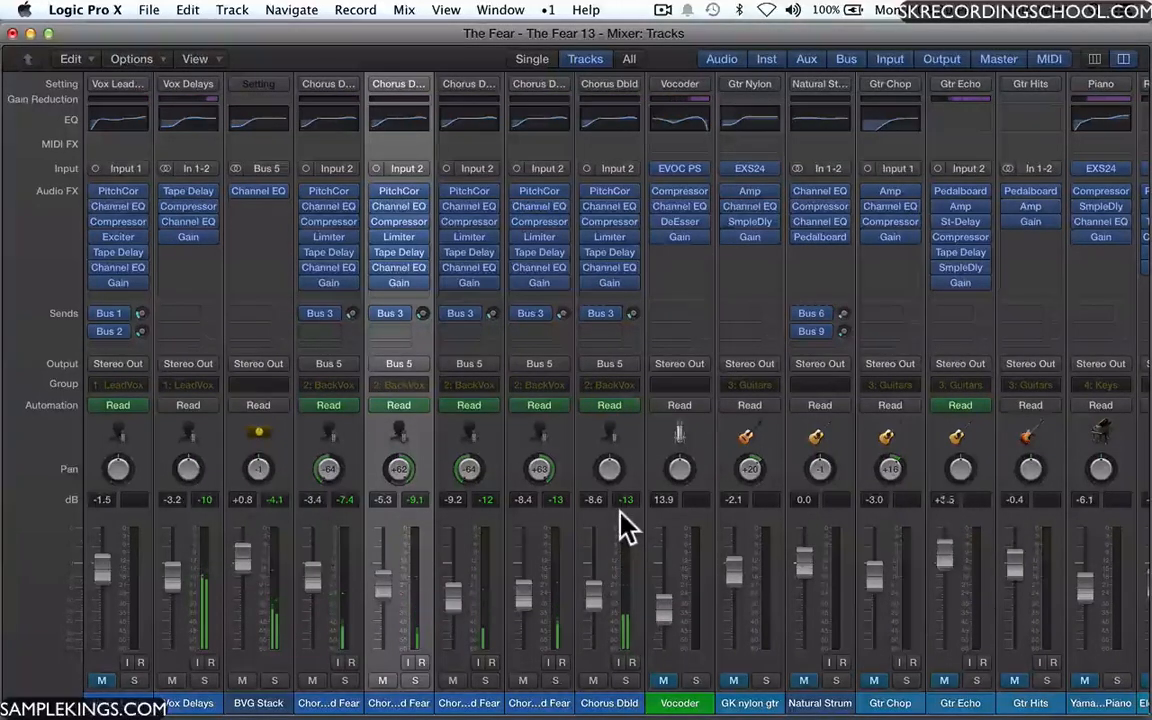
{"action": "key", "text": "space"}
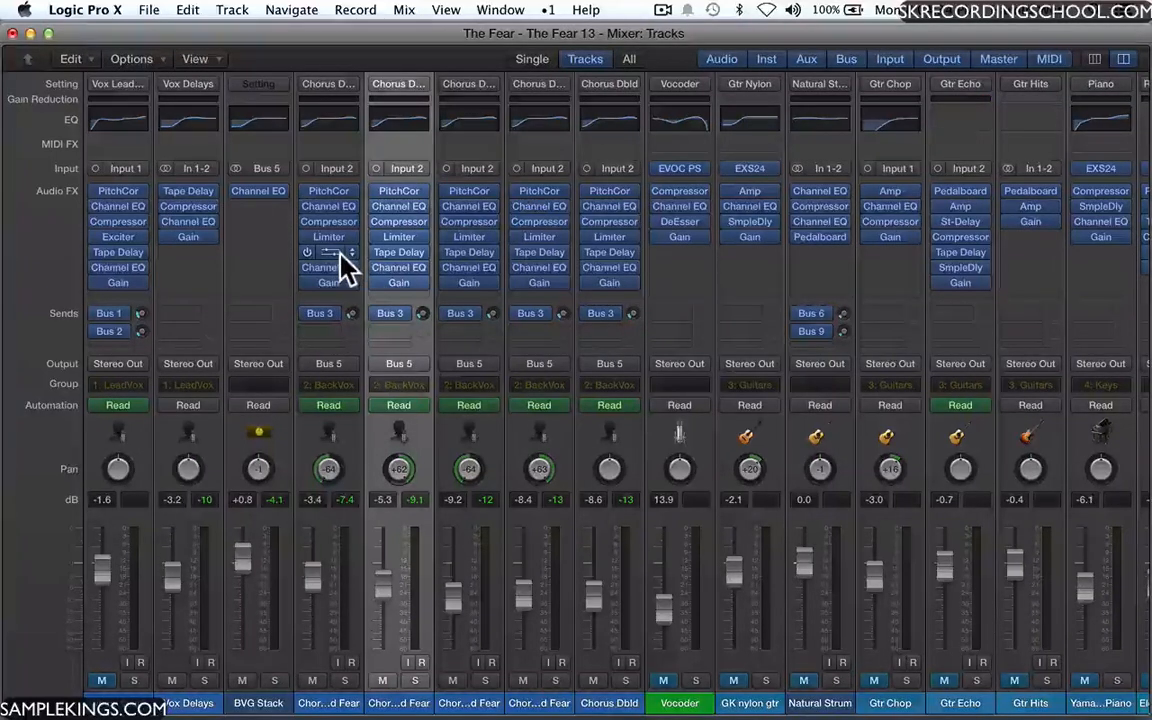
{"action": "mouse_move", "coordinate": [395, 250]}
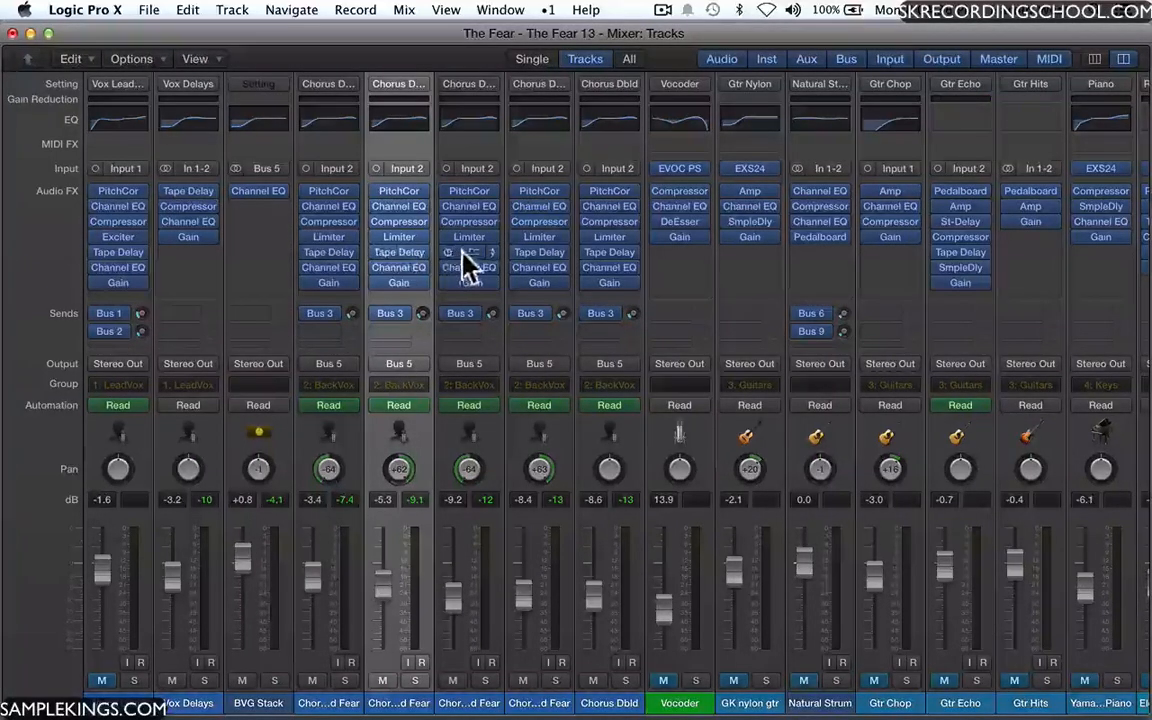
{"action": "mouse_move", "coordinate": [630, 262]}
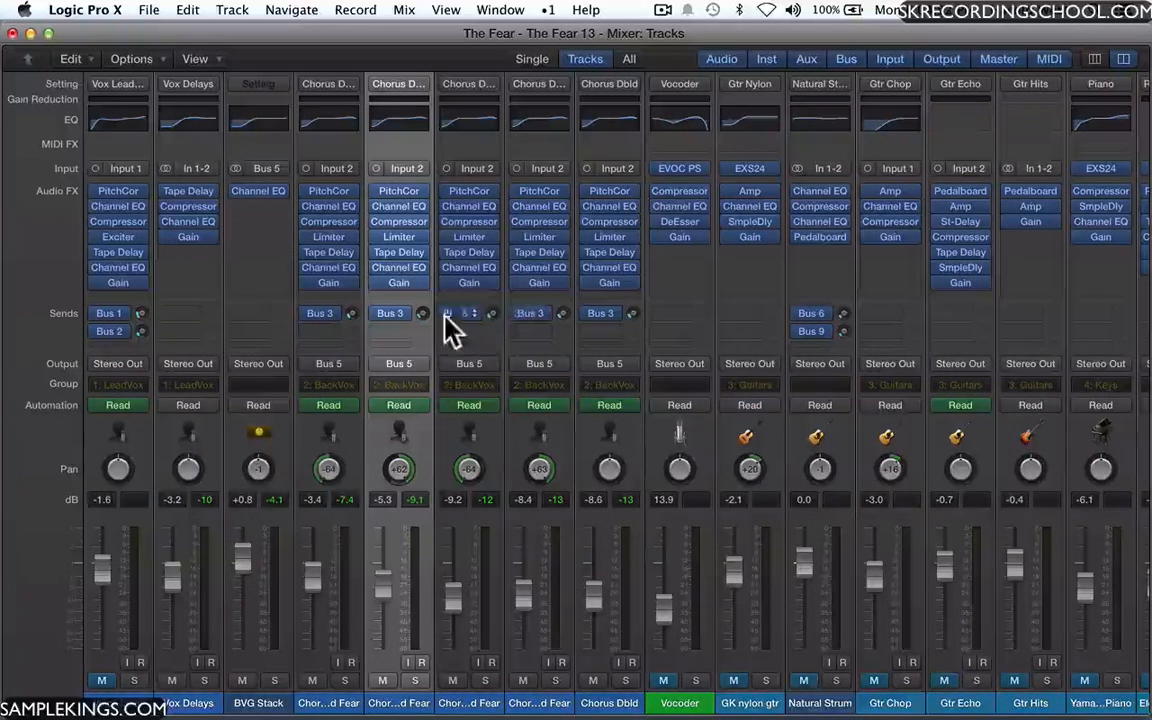
Review the options for the empty second send on the first Chorus Doubling channel without assigning a bus.
{"action": "right_click", "coordinate": [355, 340]}
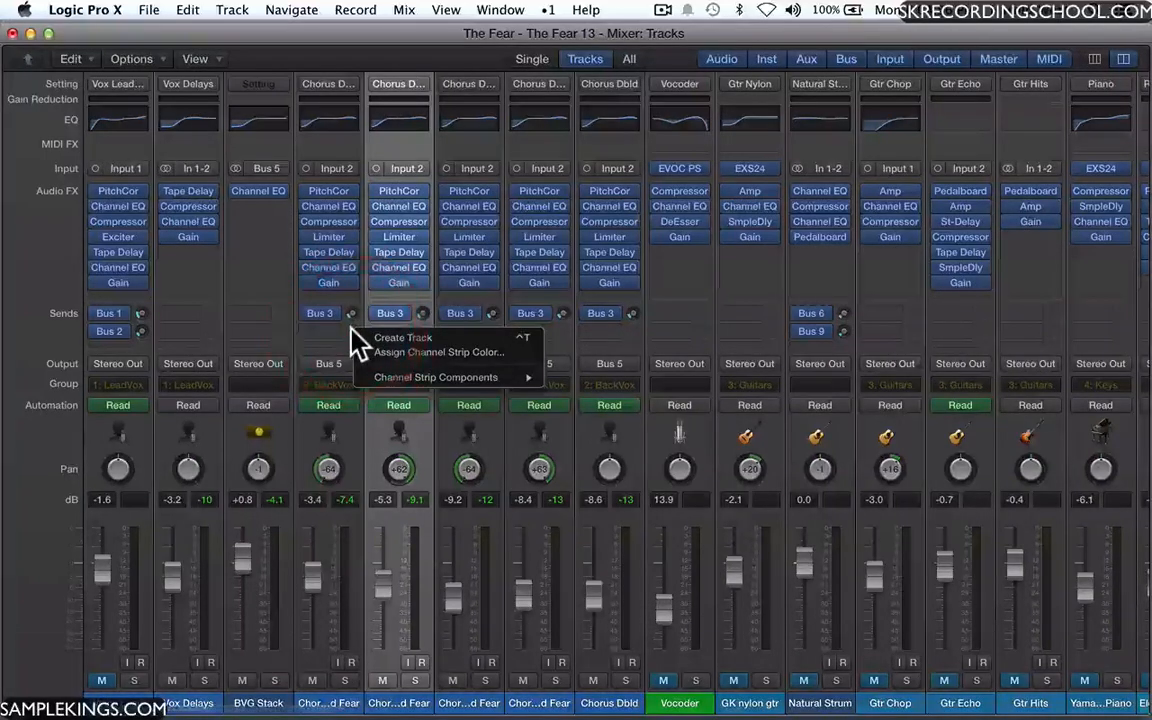
{"action": "left_click", "coordinate": [355, 340]}
{"action": "left_click", "coordinate": [356, 341]}
{"action": "left_click", "coordinate": [352, 327]}
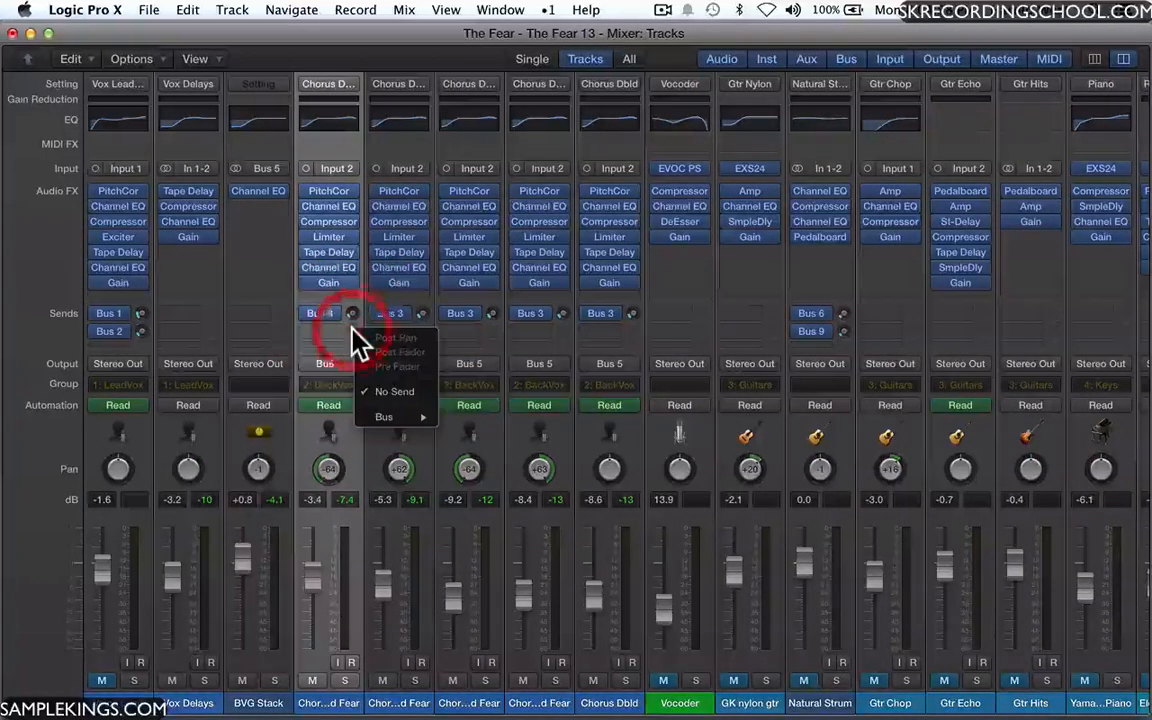
{"action": "mouse_move", "coordinate": [392, 417]}
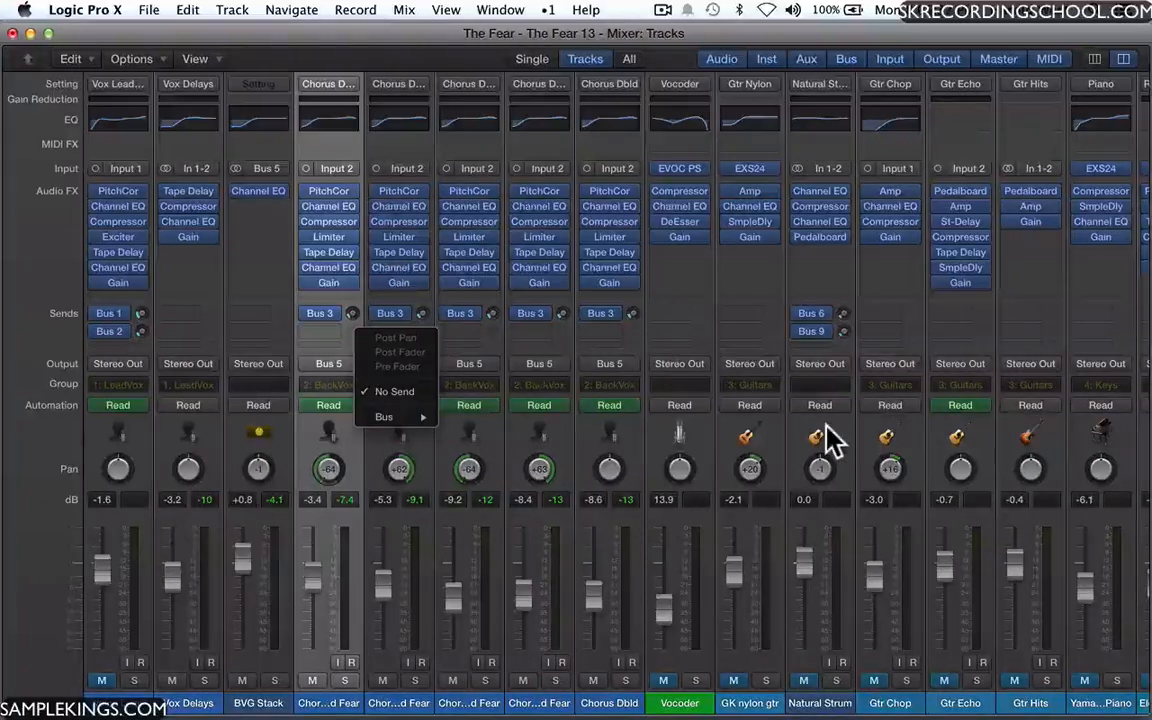
{"action": "left_click", "coordinate": [708, 300]}
Sweep the ChorVerb return fader down and up during playback to audition the shared reverb, and set it to -2.0 dB.
{"action": "scroll", "coordinate": [710, 310], "scroll_direction": "right", "scroll_amount": 15}
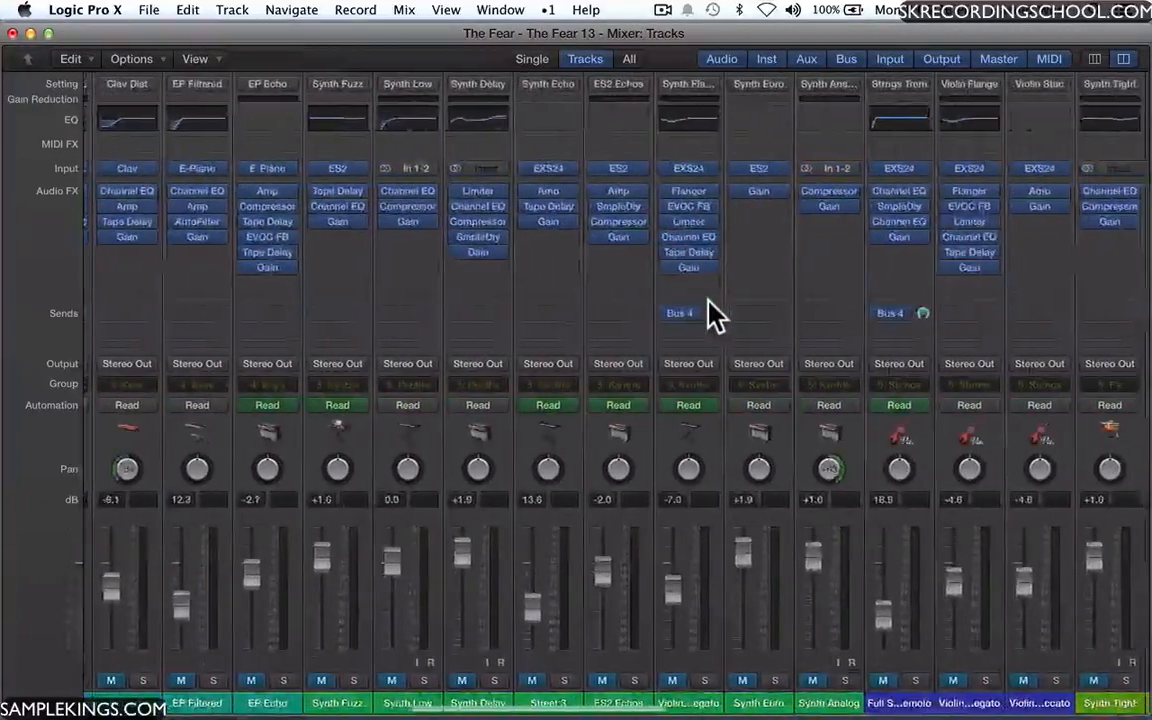
{"action": "key", "text": "space"}
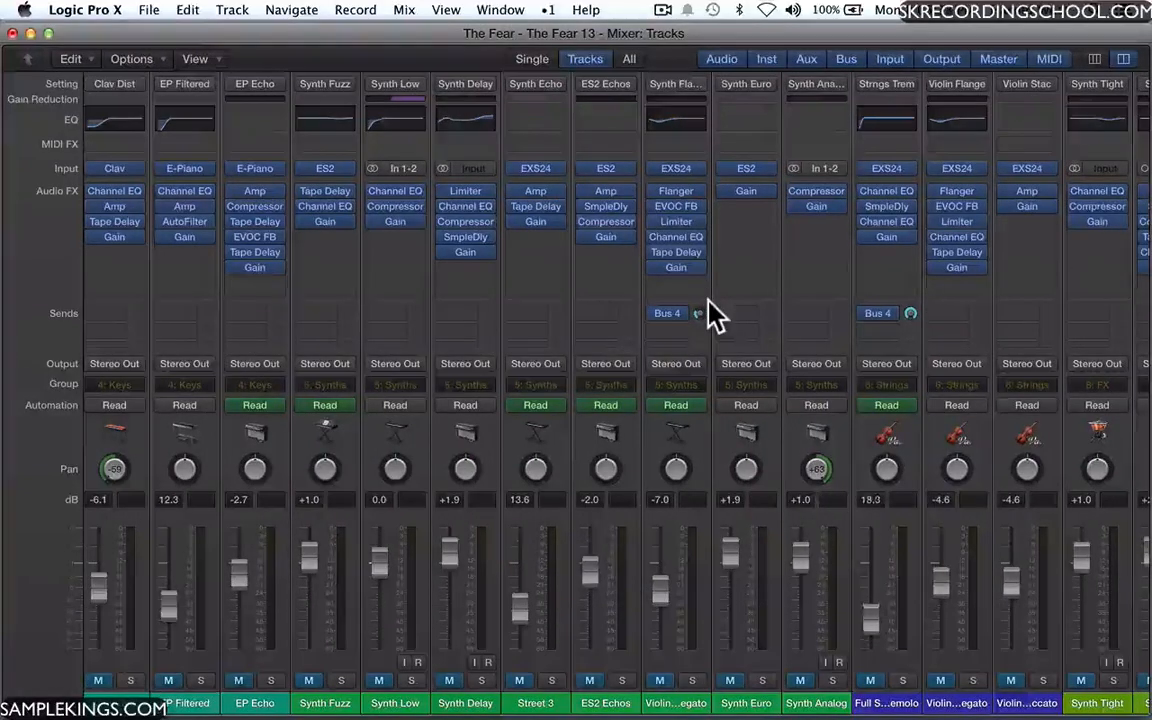
{"action": "scroll", "coordinate": [682, 350], "scroll_direction": "left", "scroll_amount": 8}
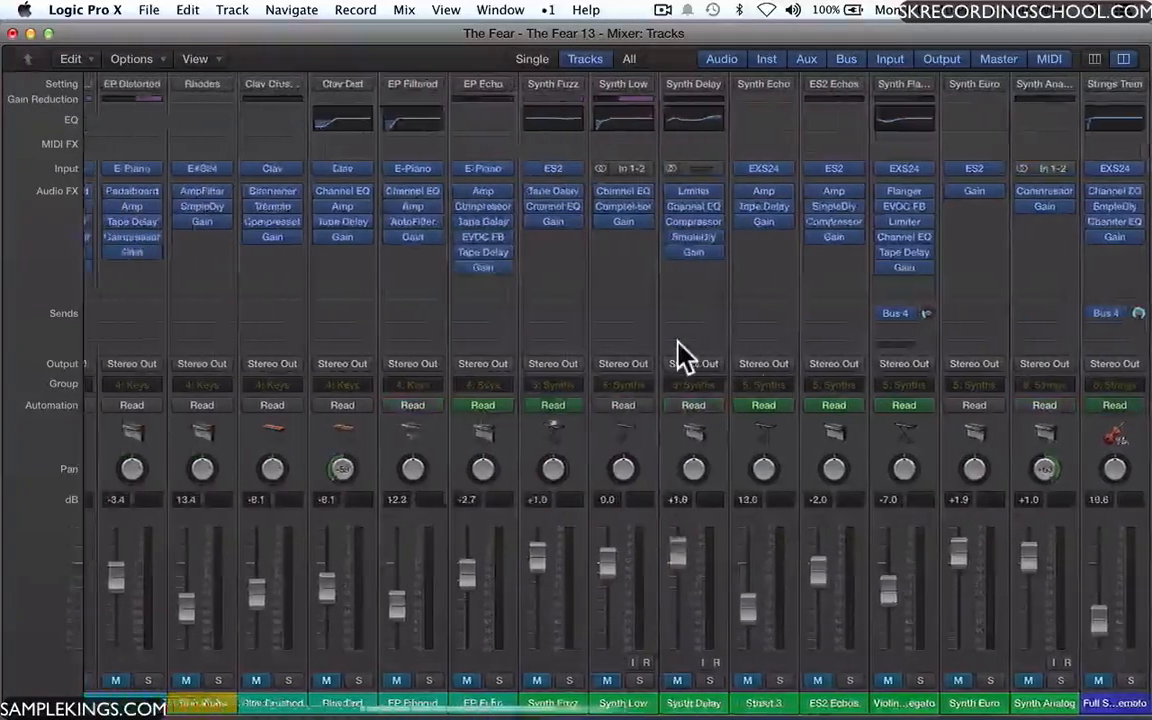
{"action": "scroll", "coordinate": [682, 355], "scroll_direction": "left", "scroll_amount": 2}
{"action": "scroll", "coordinate": [682, 355], "scroll_direction": "right", "scroll_amount": 12}
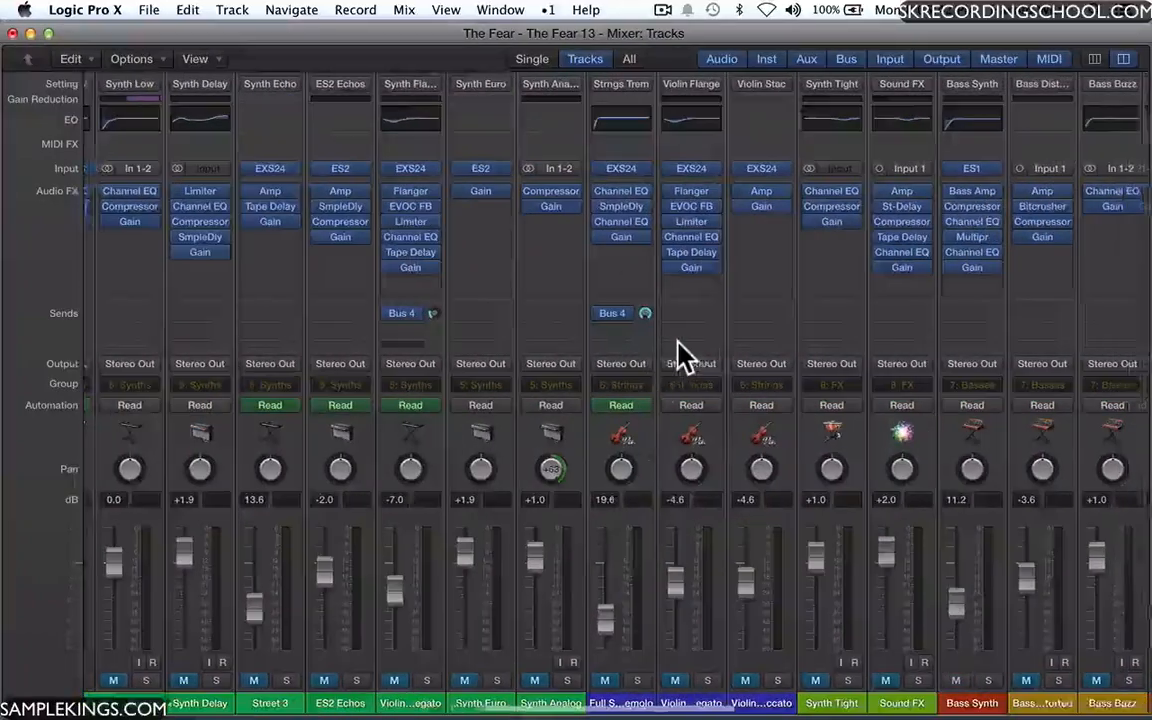
{"action": "scroll", "coordinate": [680, 350], "scroll_direction": "right", "scroll_amount": 15}
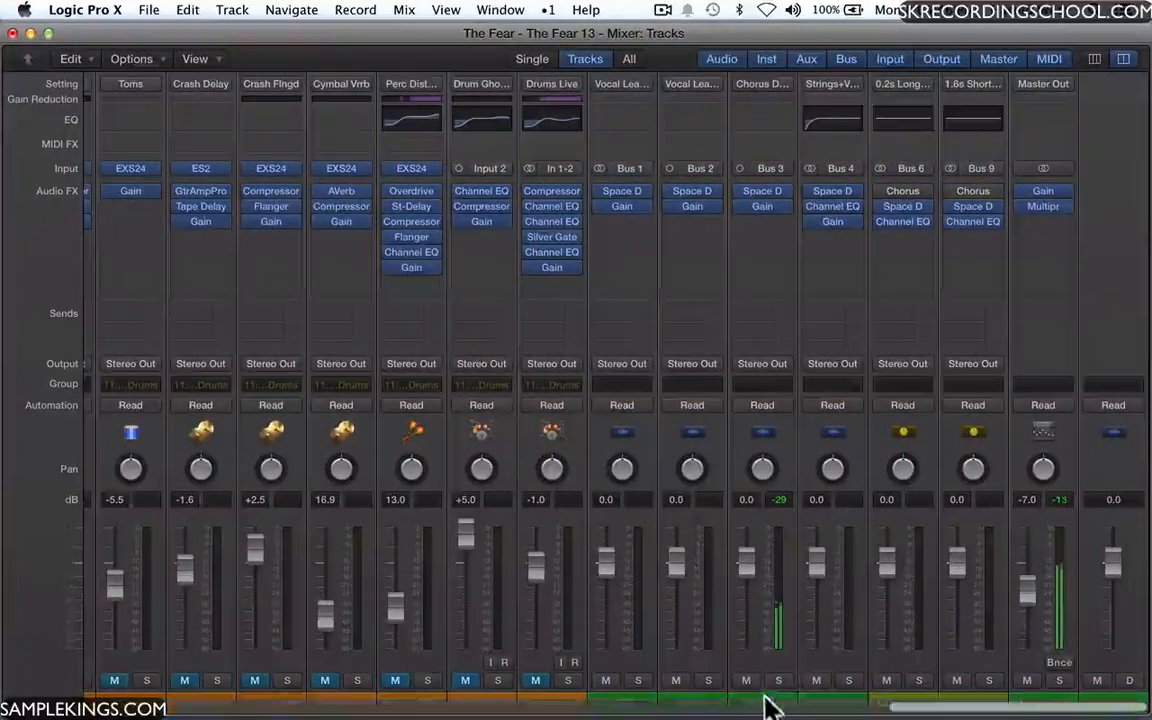
{"action": "left_click_drag", "start_coordinate": [747, 566], "coordinate": [775, 706]}
{"action": "left_click_drag", "start_coordinate": [746, 642], "coordinate": [735, 490]}
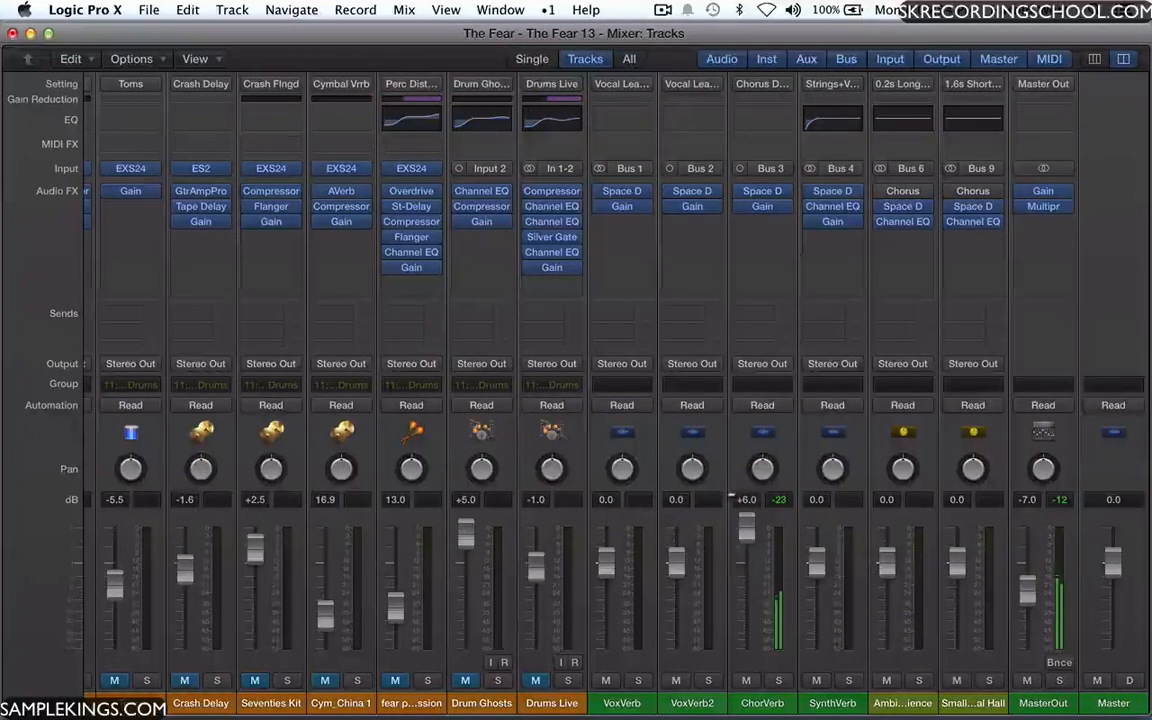
{"action": "left_click_drag", "start_coordinate": [731, 494], "coordinate": [743, 583]}
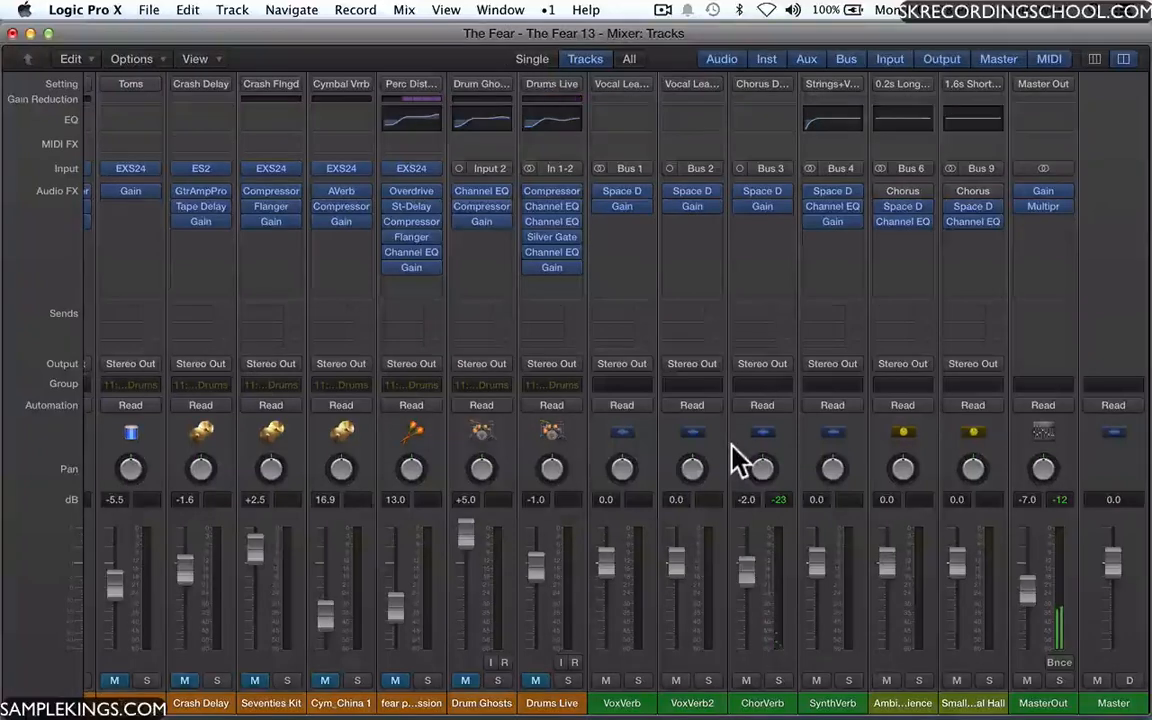
Inspect the Space Designer reverb settings on the ChorVerb channel and stop playback.
{"action": "left_click", "coordinate": [764, 193]}
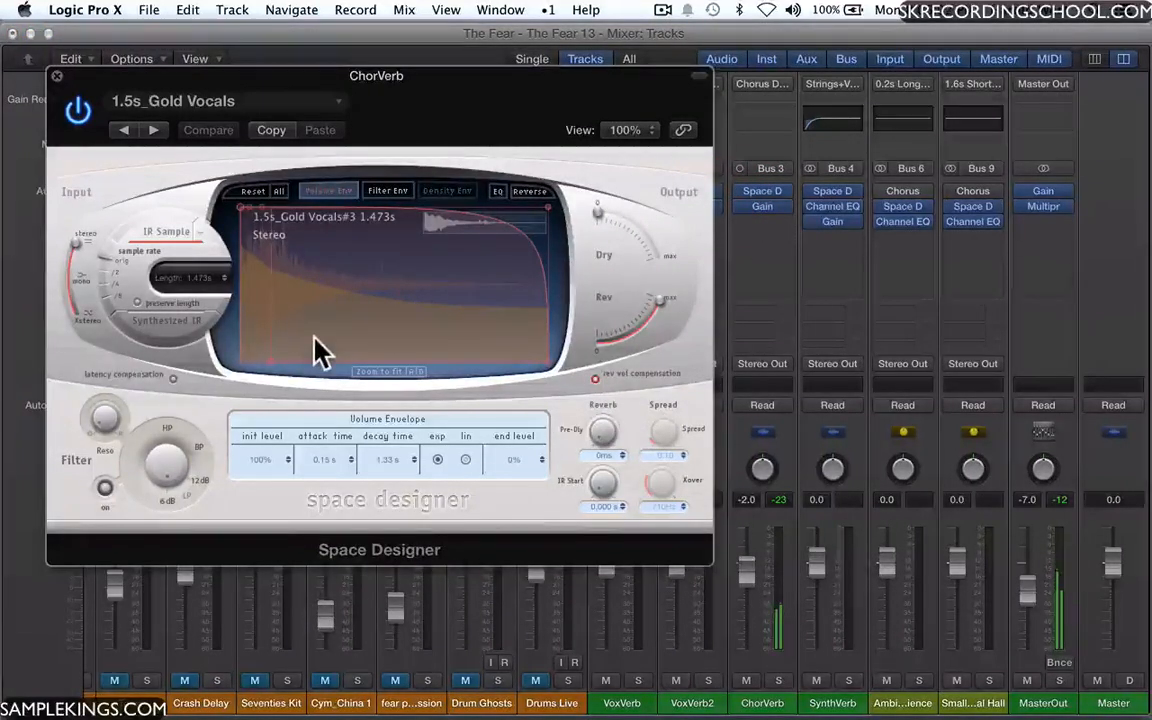
{"action": "left_click", "coordinate": [57, 76]}
{"action": "key", "text": "space"}
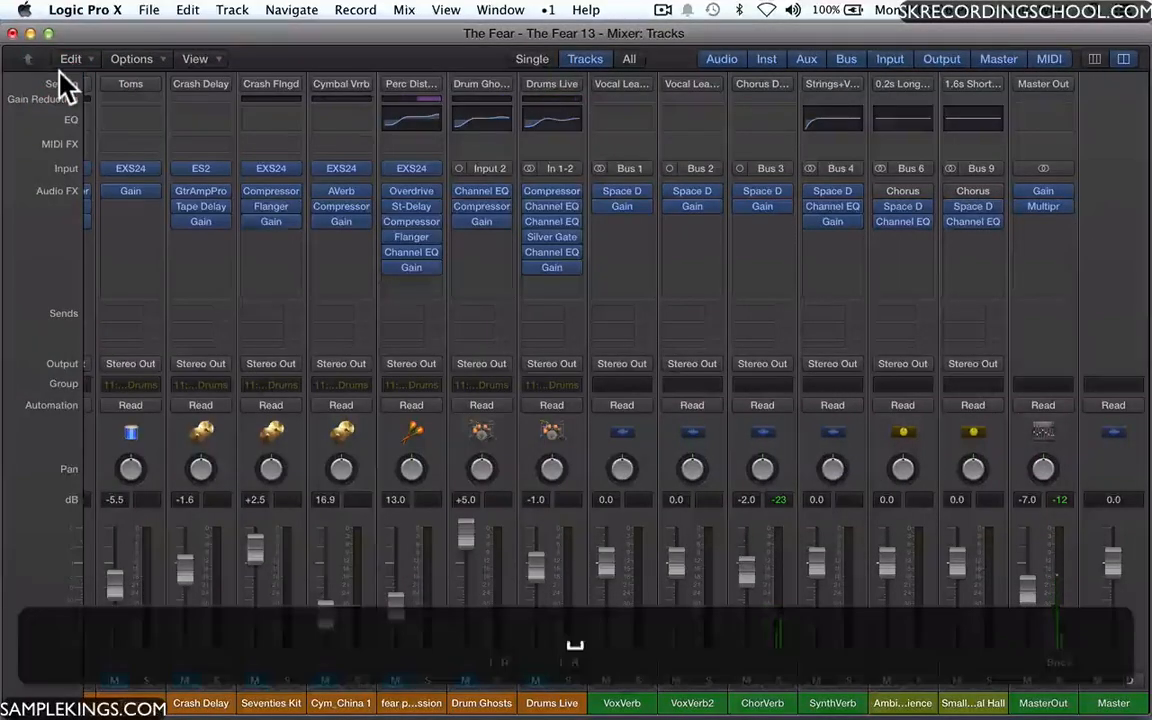
Play the chorus vocals and lower the BVG Stack fader to -2.0 dB.
{"action": "scroll", "coordinate": [512, 325], "scroll_direction": "left", "scroll_amount": 10}
{"action": "scroll", "coordinate": [520, 330], "scroll_direction": "left", "scroll_amount": 12}
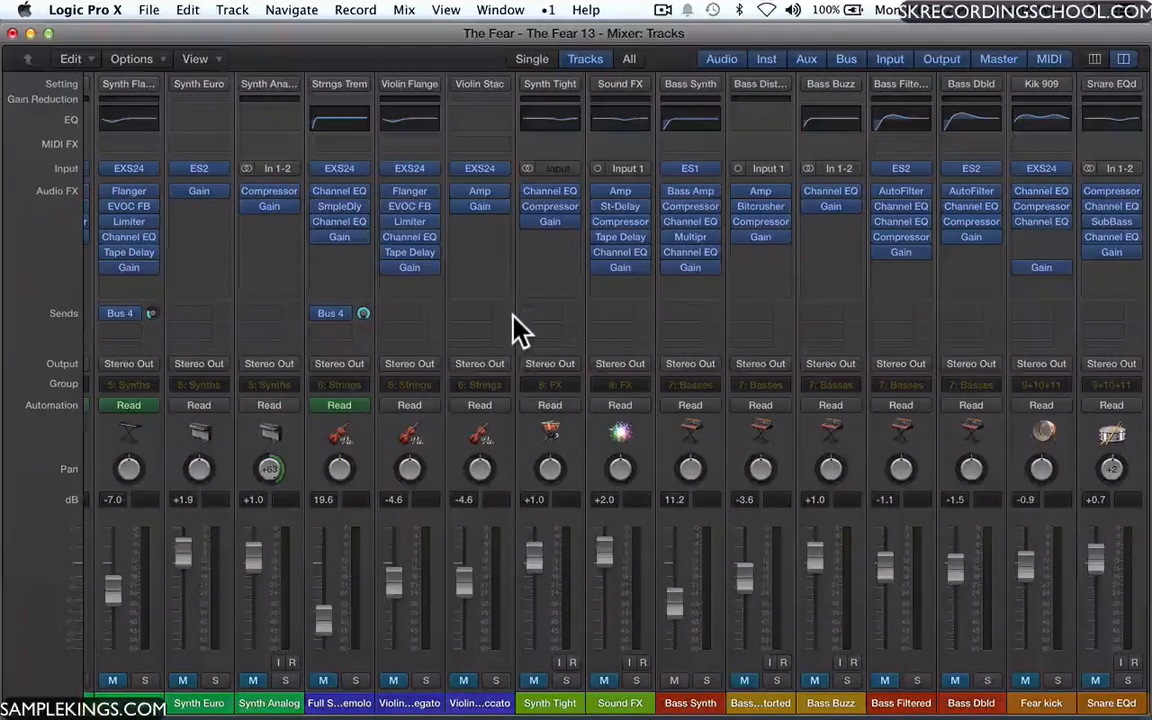
{"action": "scroll", "coordinate": [520, 330], "scroll_direction": "right", "scroll_amount": 15}
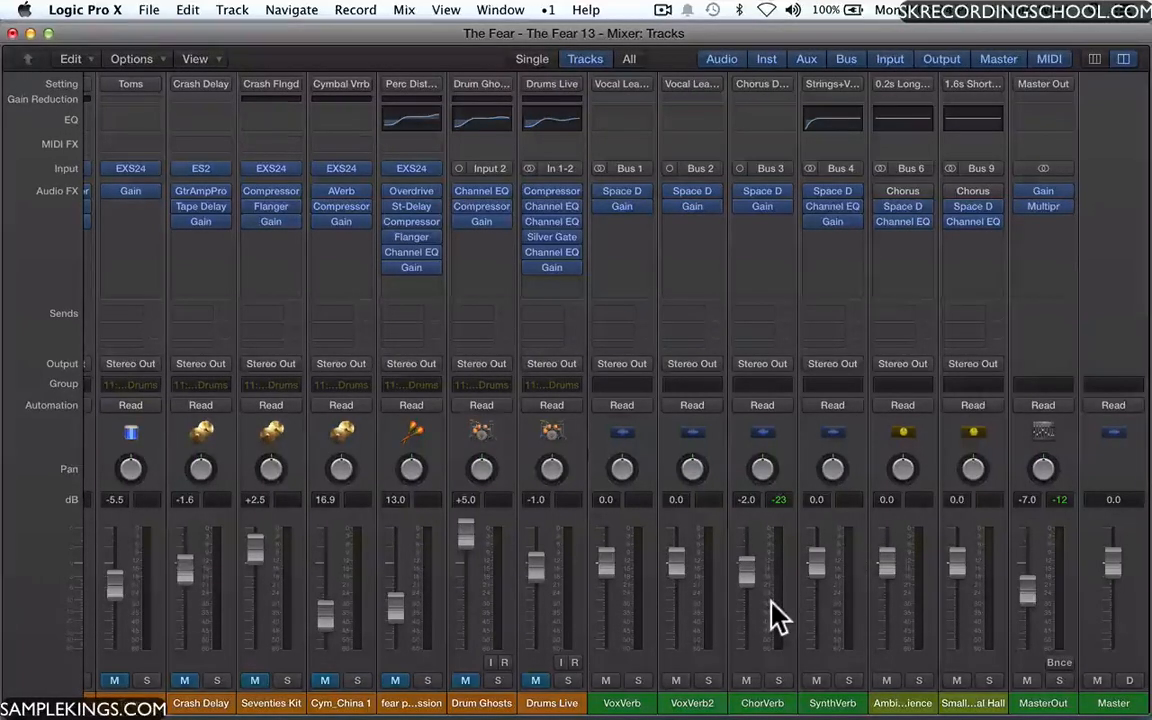
{"action": "scroll", "coordinate": [778, 618], "scroll_direction": "left", "scroll_amount": 15}
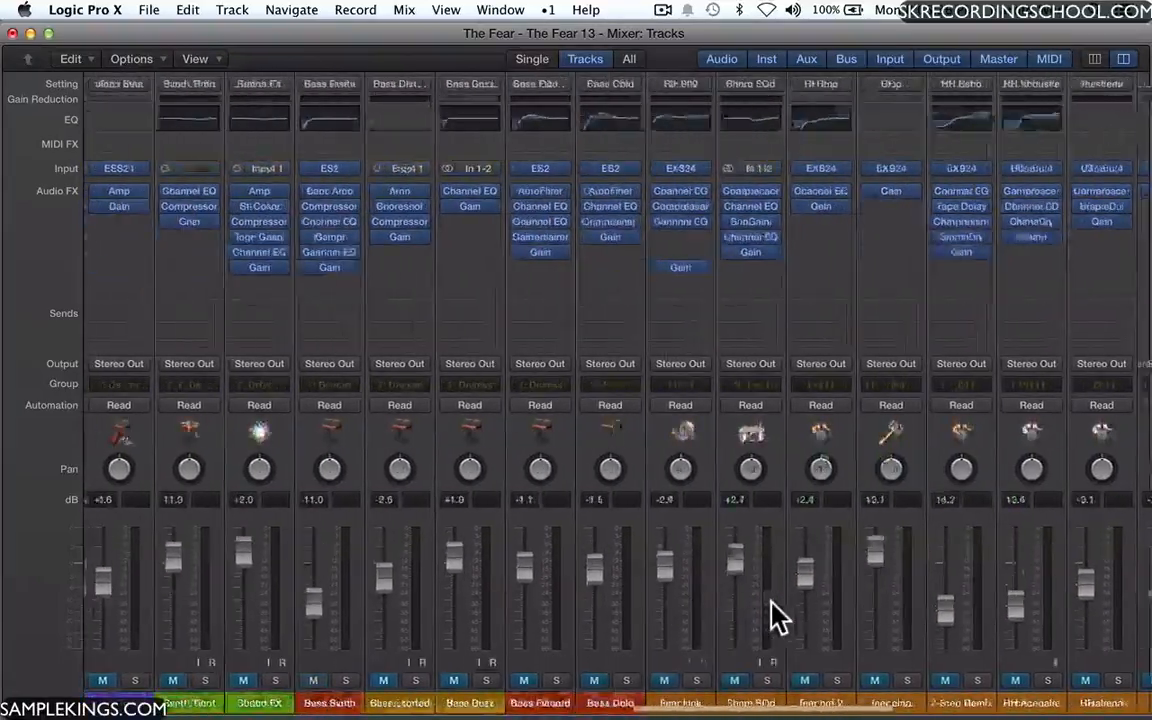
{"action": "scroll", "coordinate": [778, 618], "scroll_direction": "left", "scroll_amount": 20}
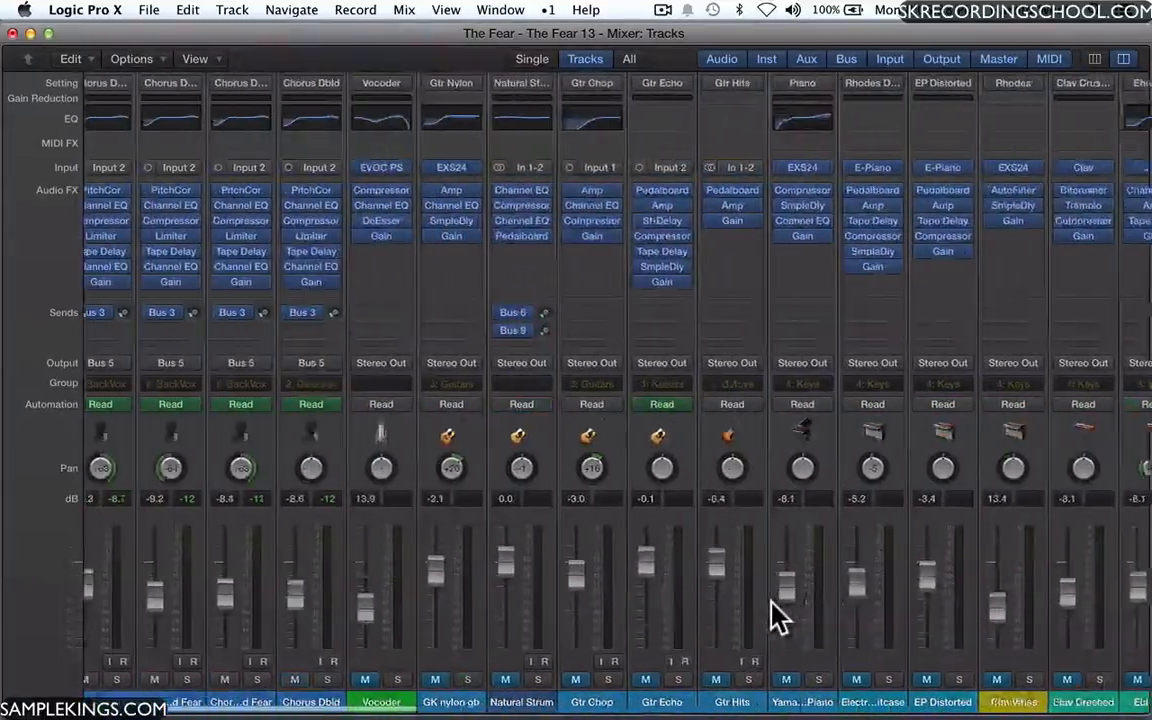
{"action": "key", "text": "space"}
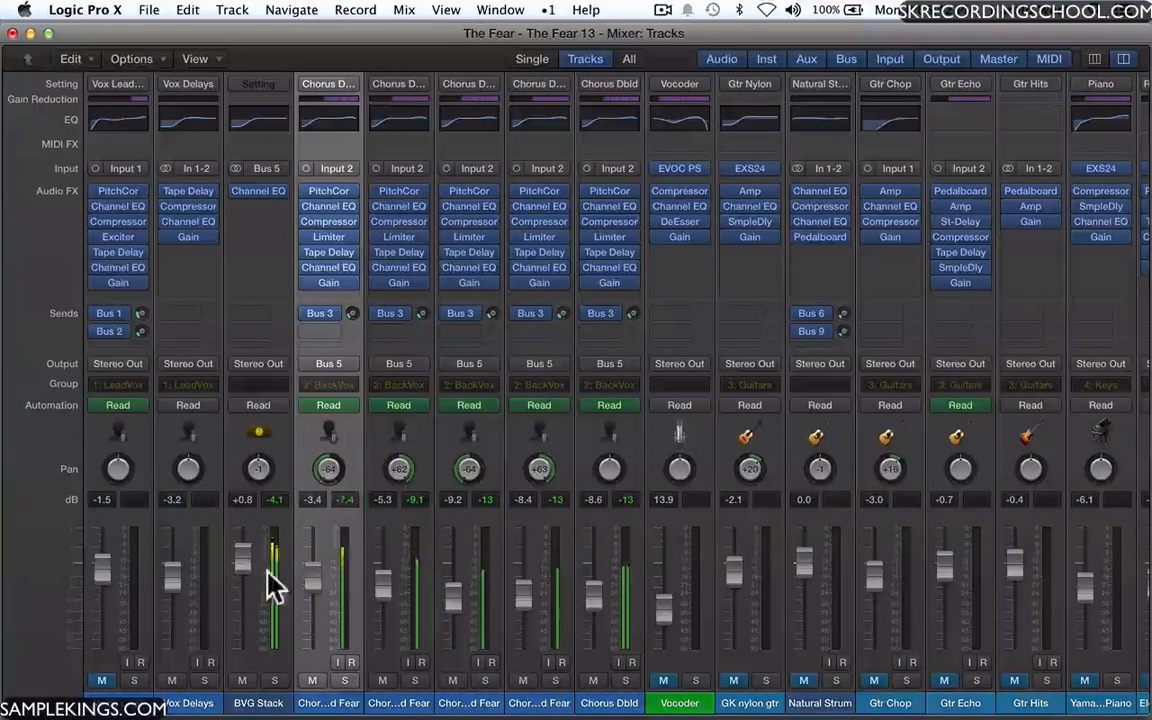
{"action": "left_click_drag", "start_coordinate": [248, 563], "coordinate": [242, 588]}
{"action": "left_click_drag", "start_coordinate": [243, 585], "coordinate": [240, 590]}
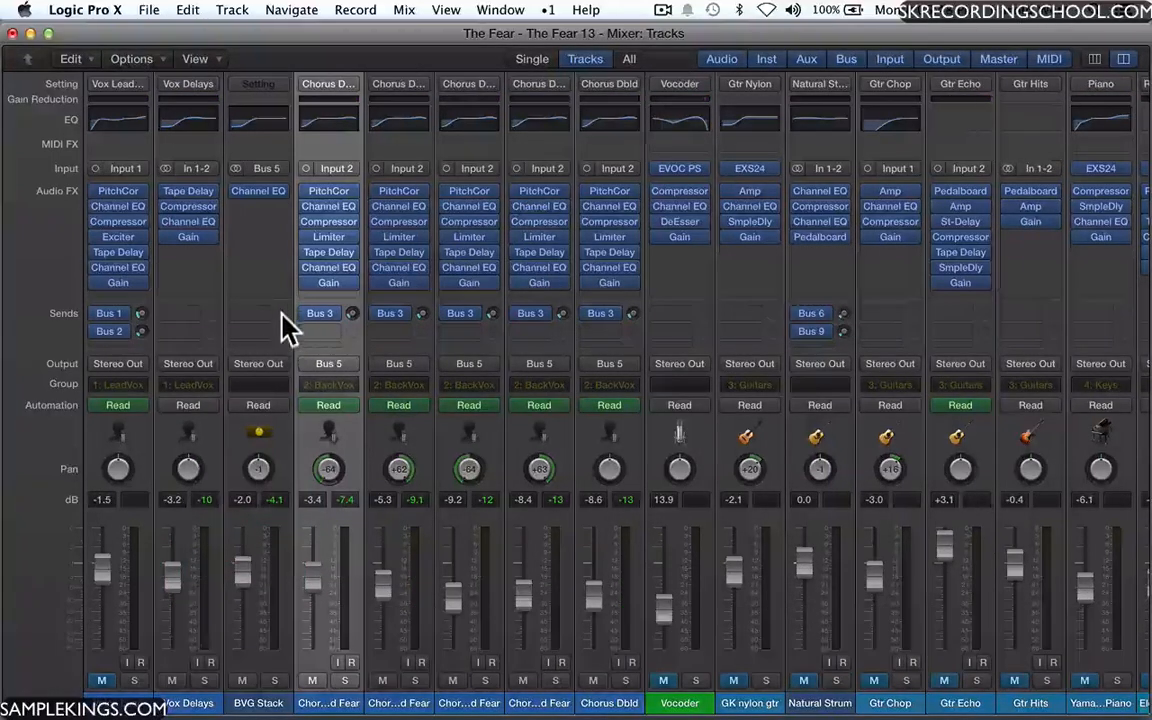
Add a send to Bus 7 on the BVG Stack channel.
{"action": "left_click", "coordinate": [282, 315]}
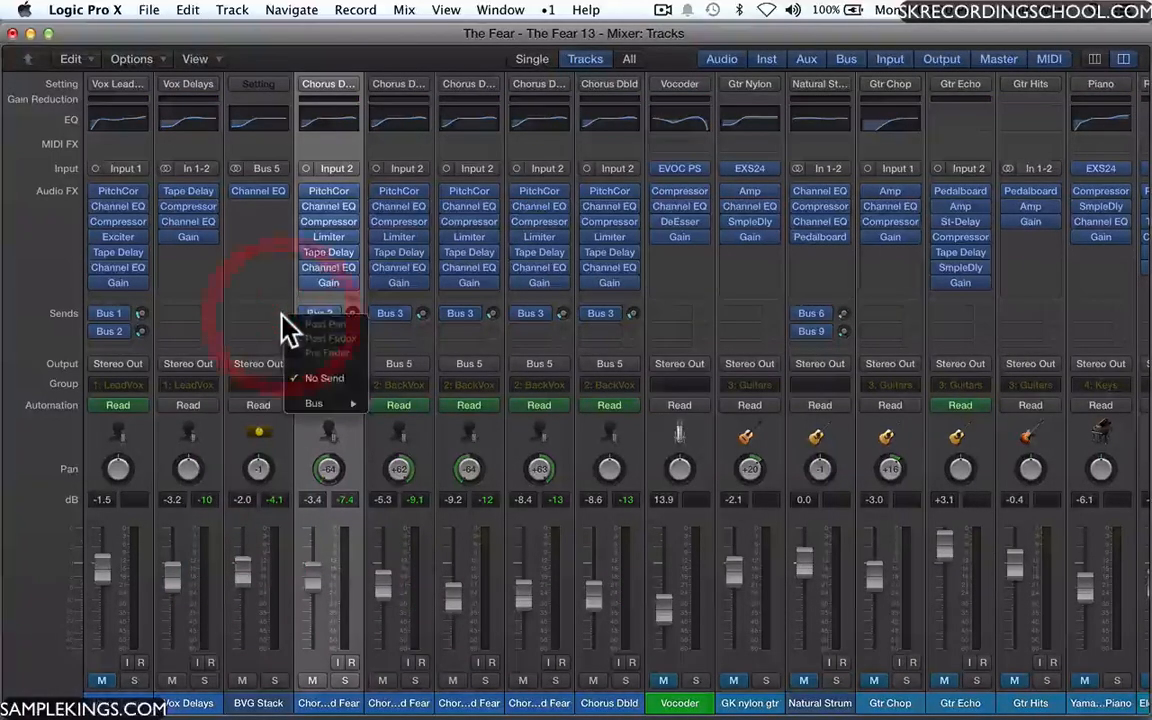
{"action": "mouse_move", "coordinate": [314, 404]}
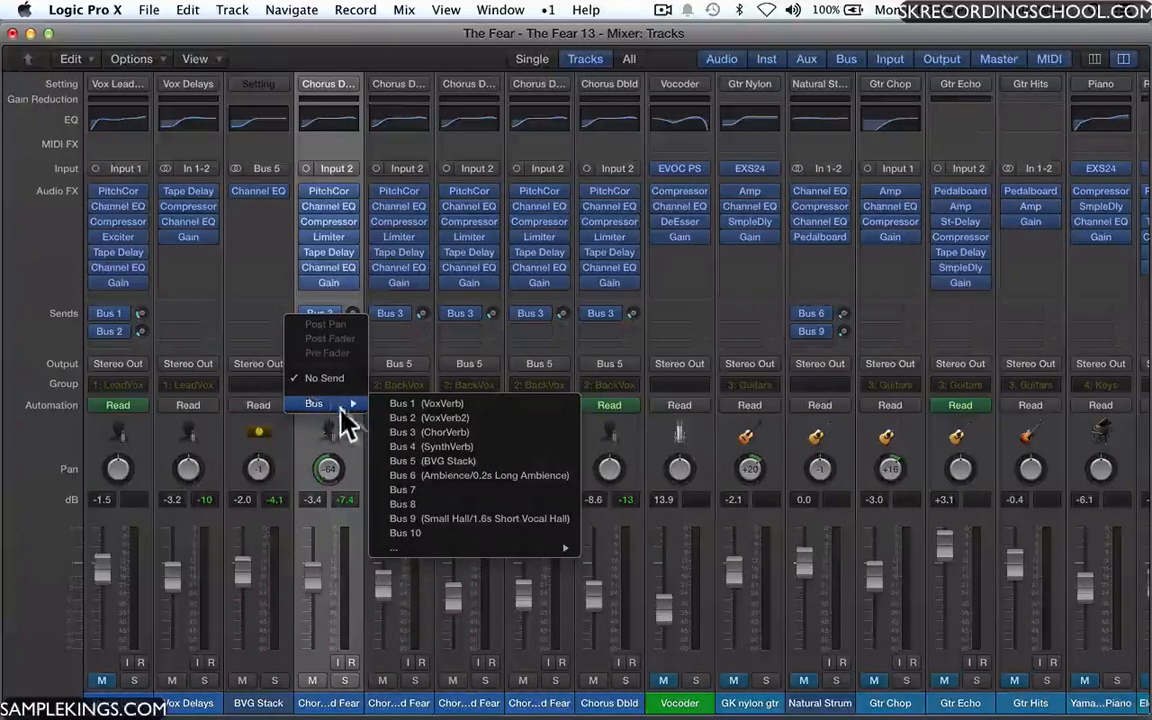
{"action": "left_click", "coordinate": [412, 491]}
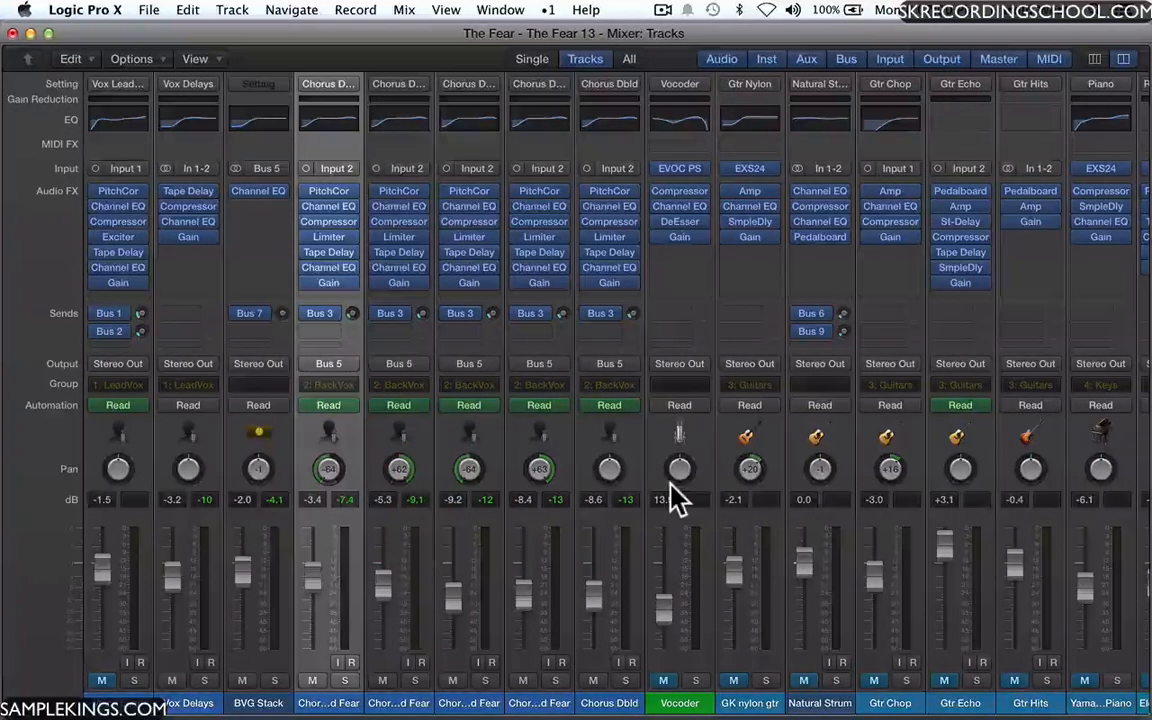
Insert an Echo plug-in on the new Bus 7 aux channel, keeping its Factory Default settings.
{"action": "scroll", "coordinate": [671, 488], "scroll_direction": "right", "scroll_amount": 2}
{"action": "scroll", "coordinate": [671, 497], "scroll_direction": "right", "scroll_amount": 15}
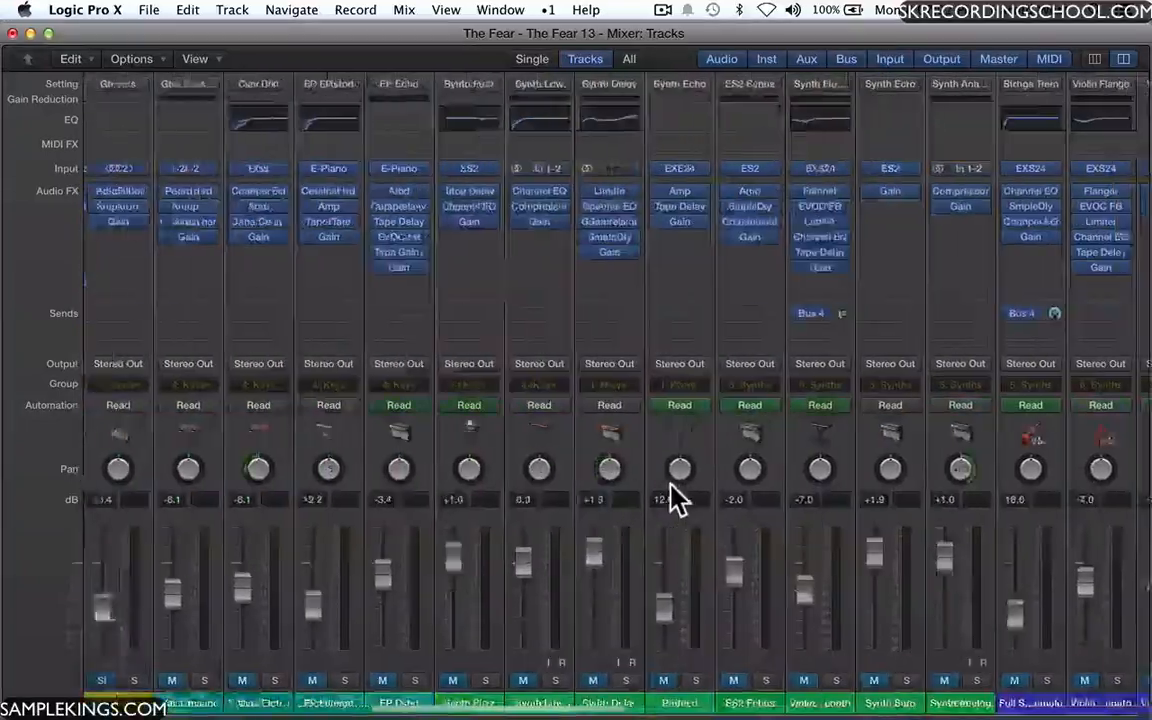
{"action": "scroll", "coordinate": [671, 497], "scroll_direction": "right", "scroll_amount": 15}
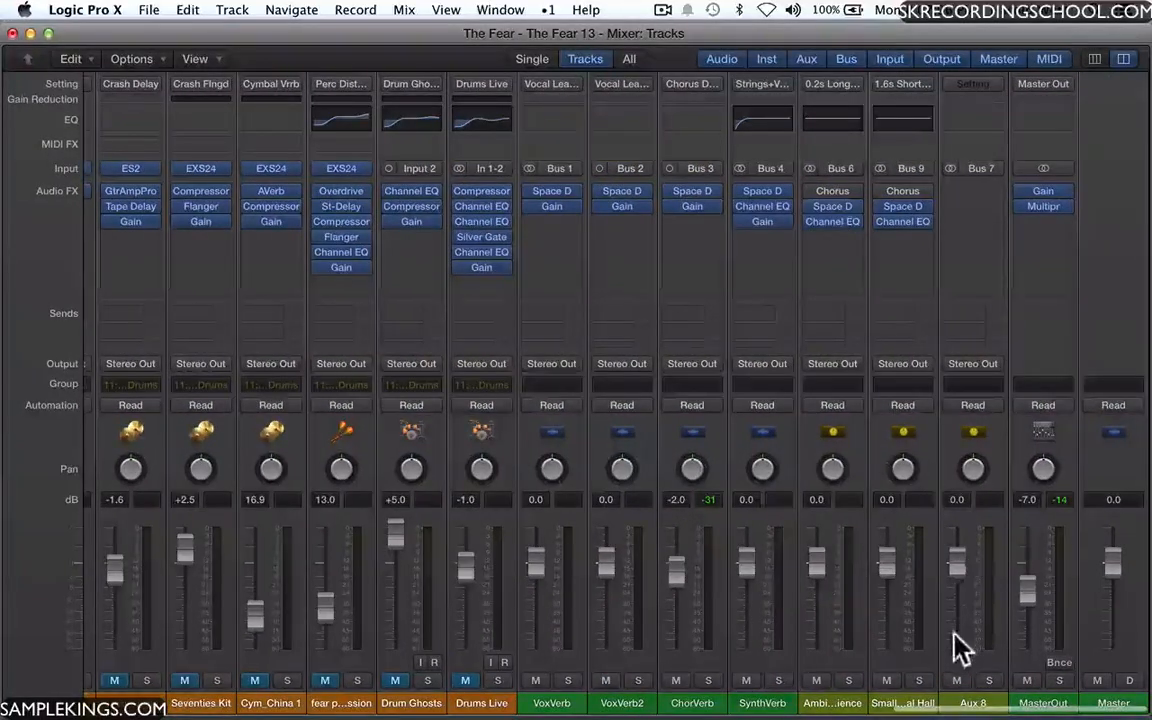
{"action": "mouse_move", "coordinate": [975, 708]}
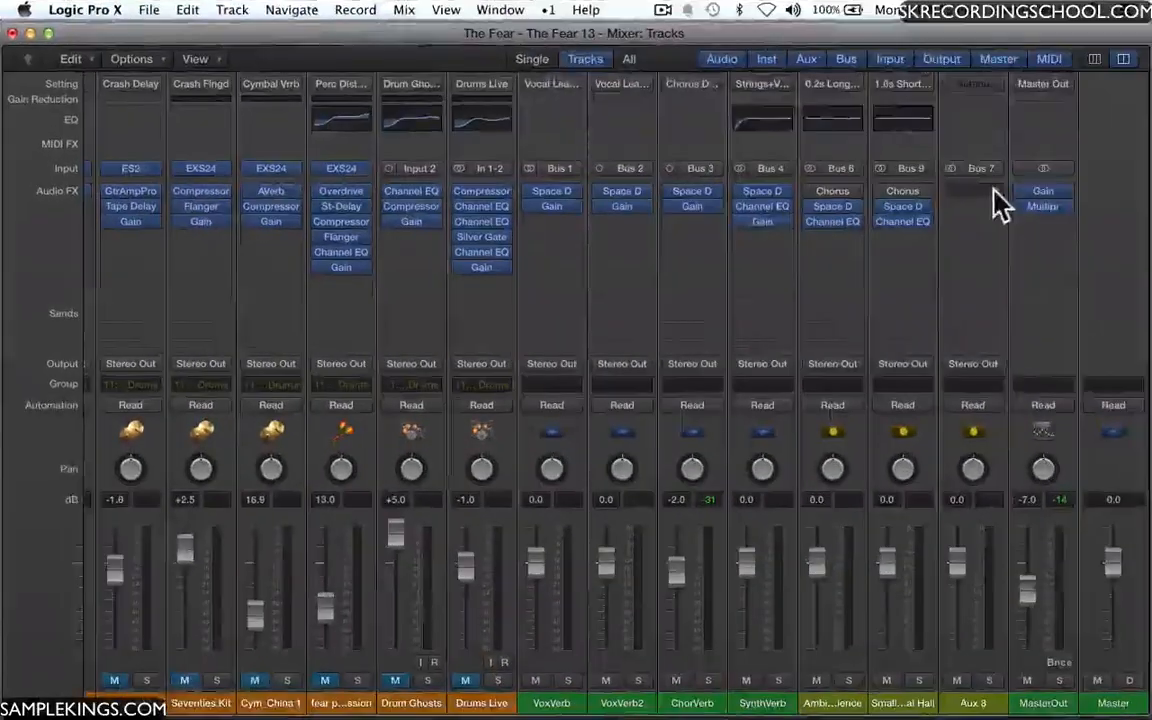
{"action": "left_click", "coordinate": [994, 202]}
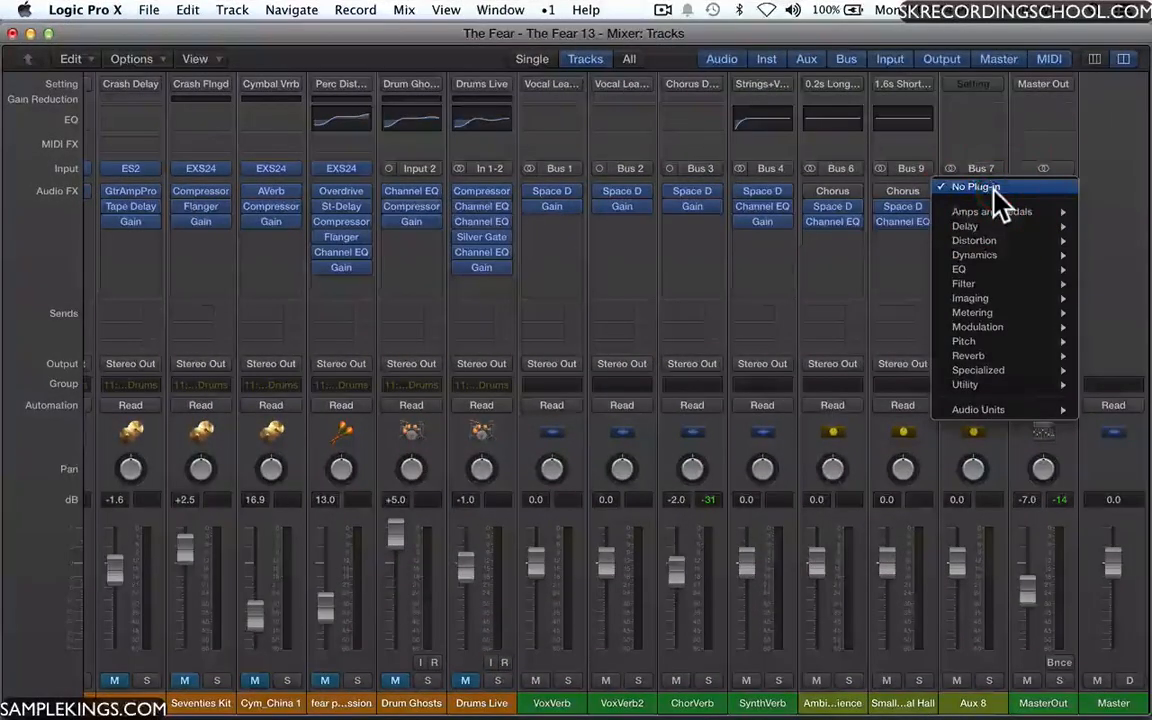
{"action": "mouse_move", "coordinate": [990, 224]}
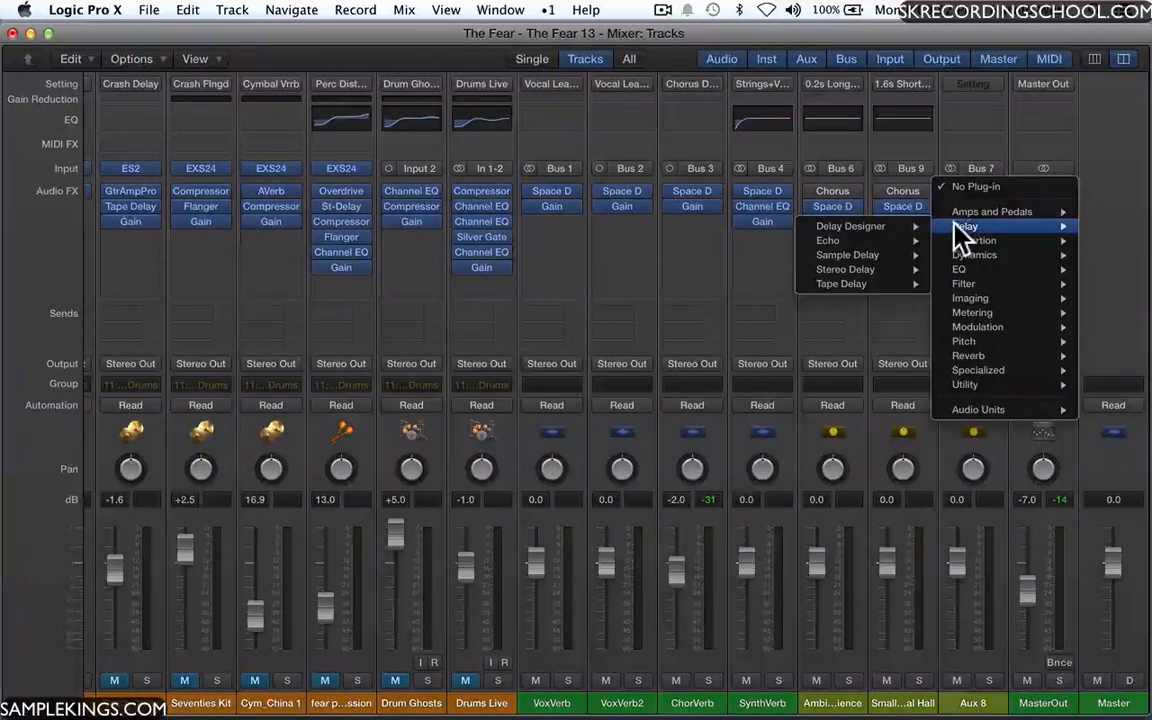
{"action": "left_click", "coordinate": [905, 245]}
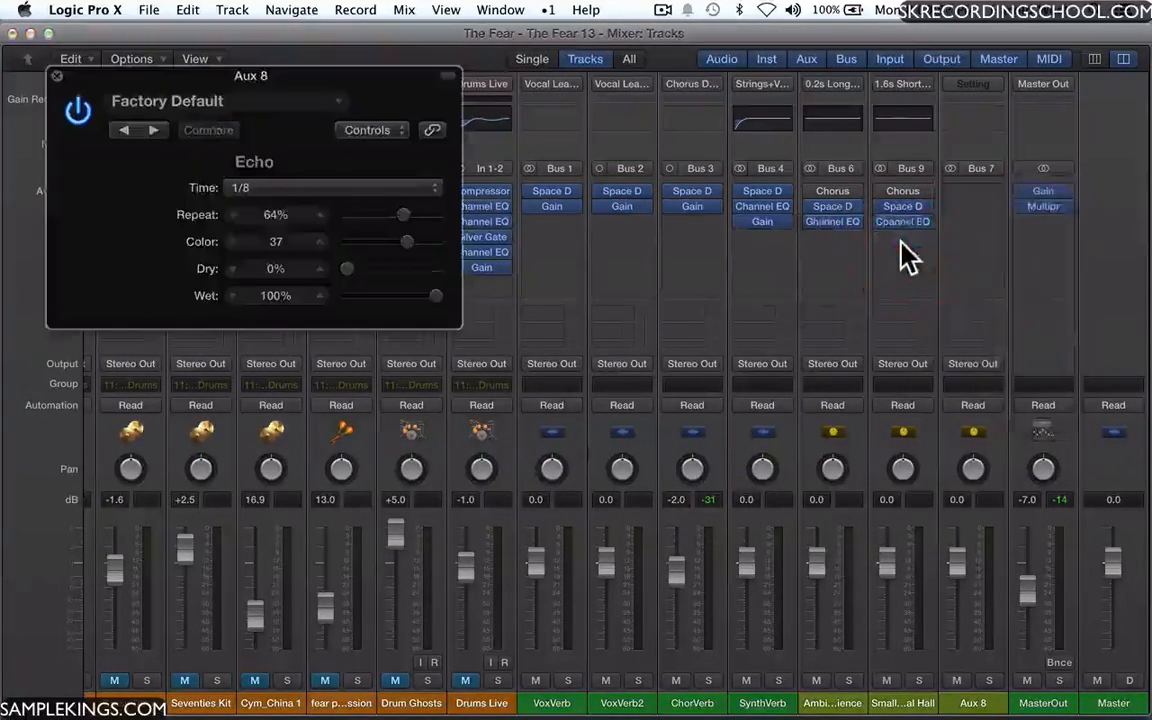
{"action": "scroll", "coordinate": [698, 220], "scroll_direction": "left", "scroll_amount": 10}
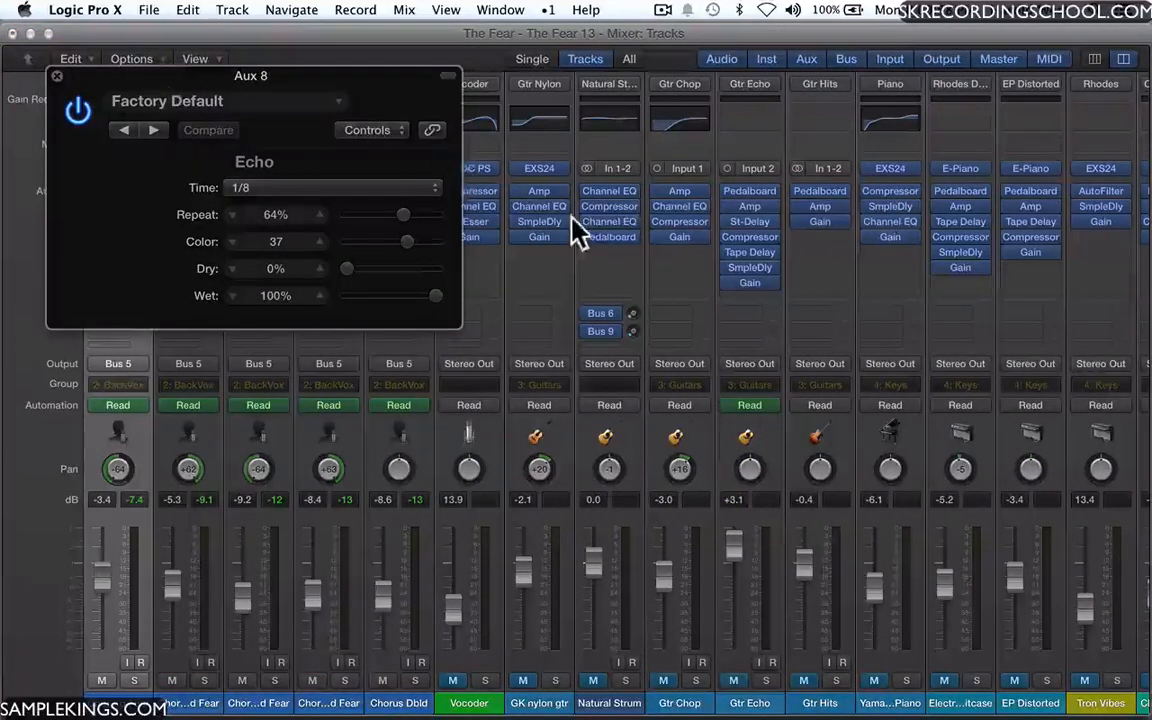
{"action": "scroll", "coordinate": [772, 335], "scroll_direction": "right", "scroll_amount": 10}
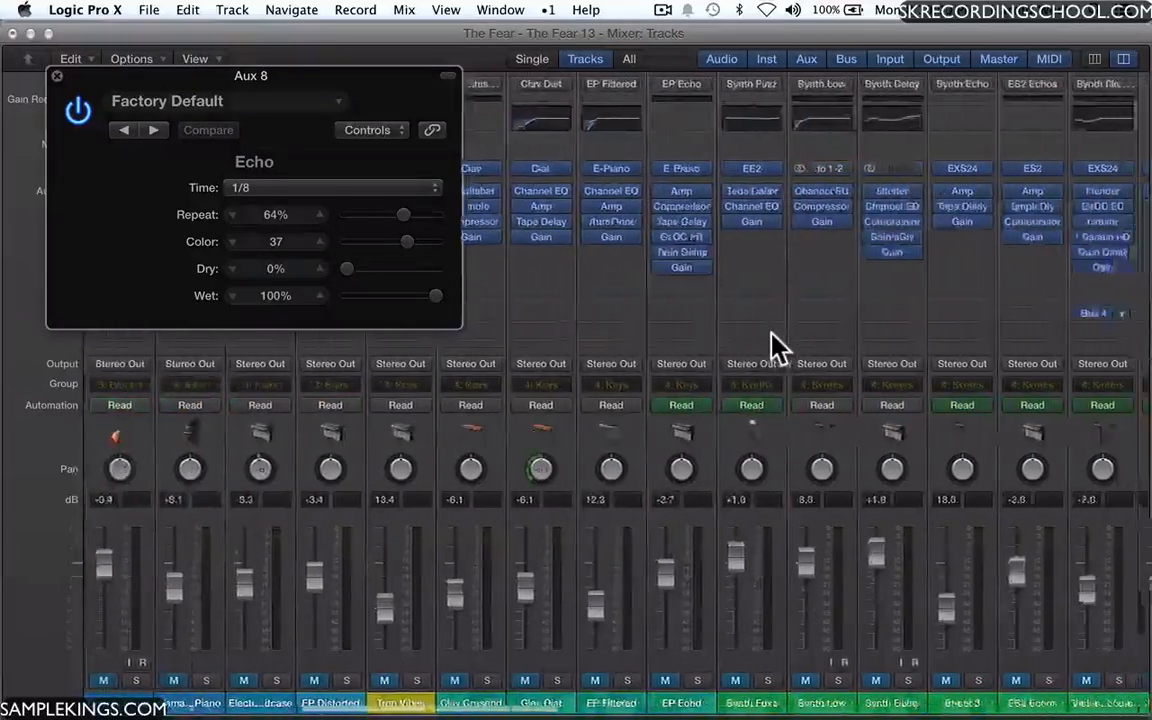
{"action": "scroll", "coordinate": [778, 348], "scroll_direction": "right", "scroll_amount": 15}
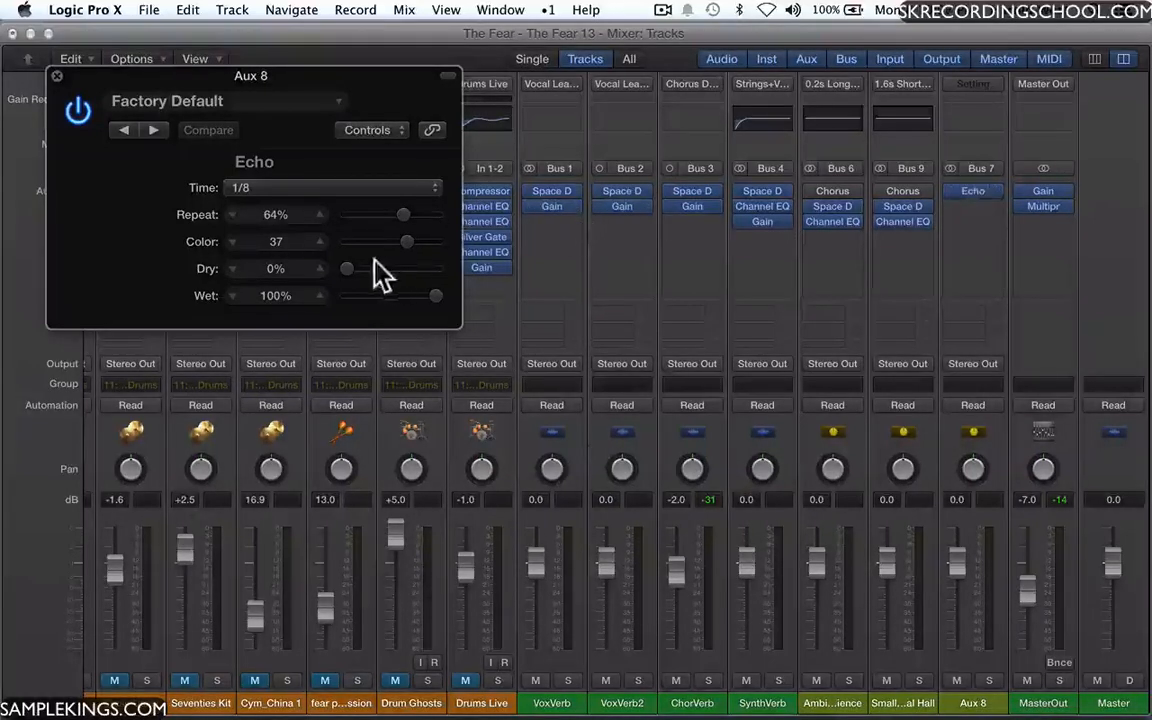
{"action": "left_click", "coordinate": [55, 75]}
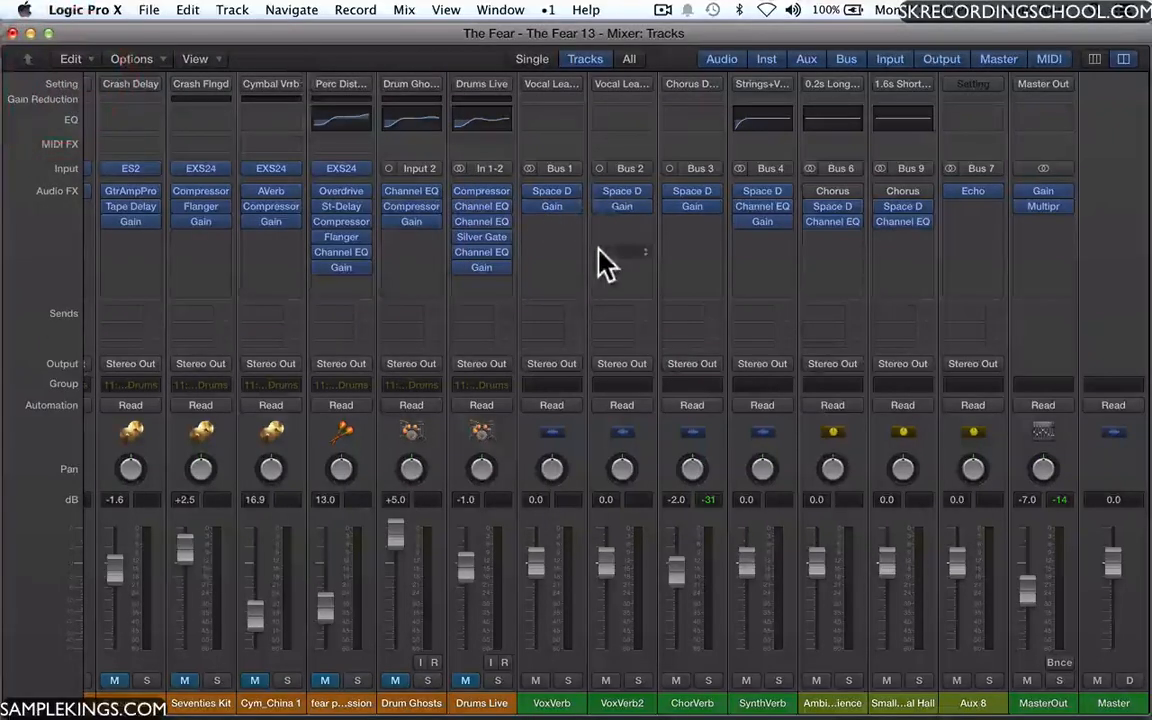
Rename the Bus 7 aux channel as Echo.
{"action": "left_click", "coordinate": [969, 703]}
{"action": "double_click", "coordinate": [969, 703]}
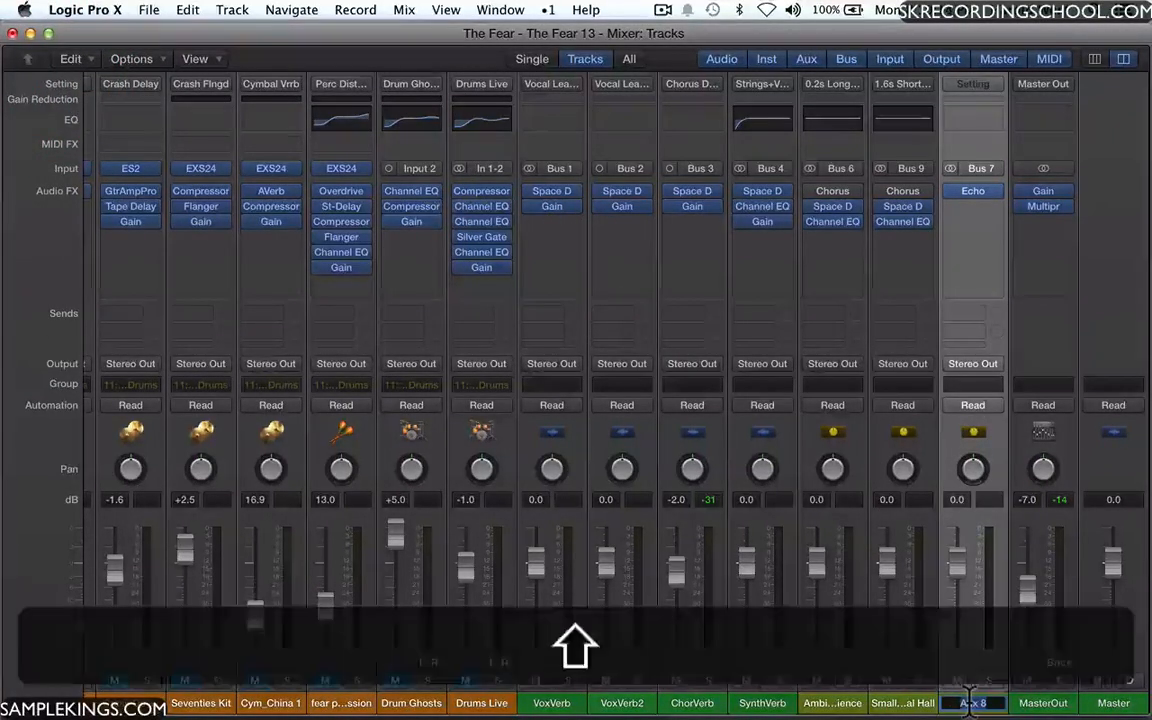
{"action": "type", "text": "Echo"}
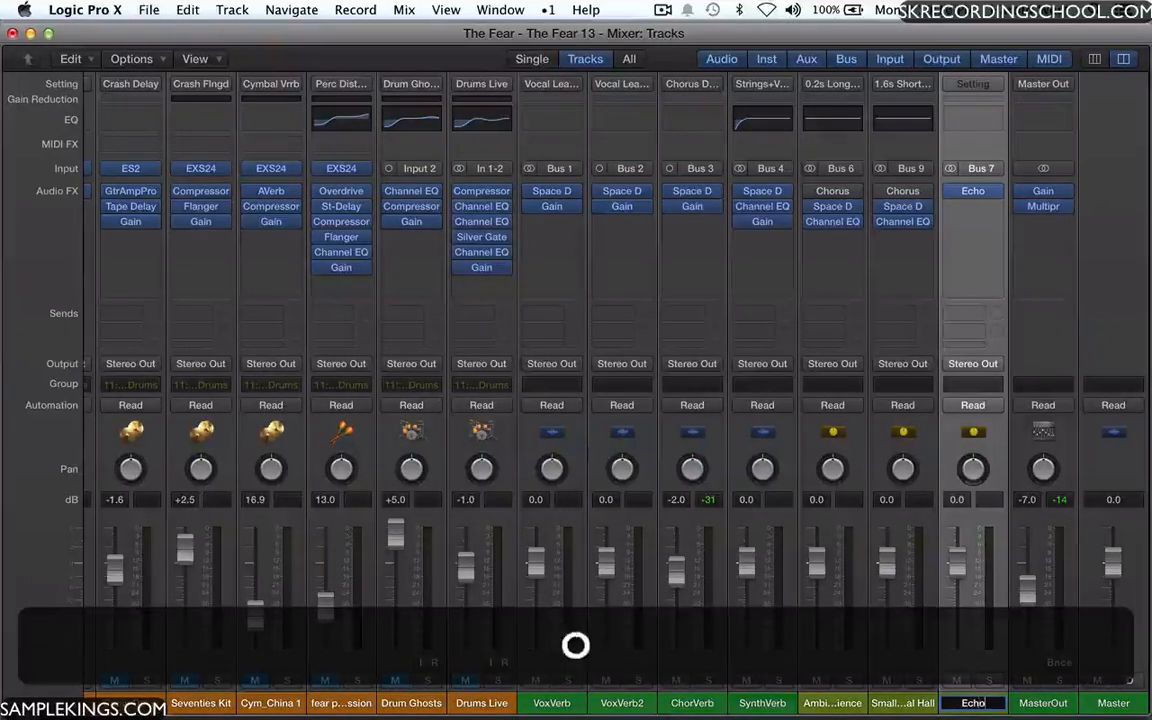
{"action": "key", "text": "Return"}
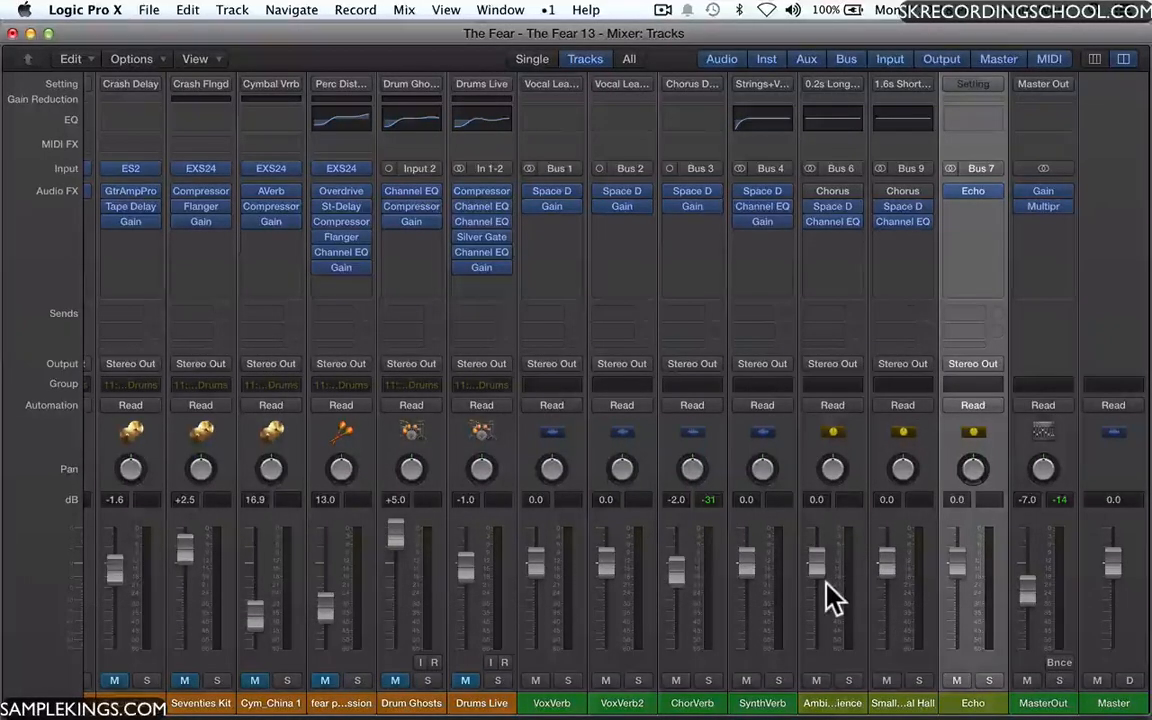
Play the chorus vocals and raise the BVG Stack's Bus 7 send level to audition the echo.
{"action": "scroll", "coordinate": [795, 429], "scroll_direction": "left", "scroll_amount": 10}
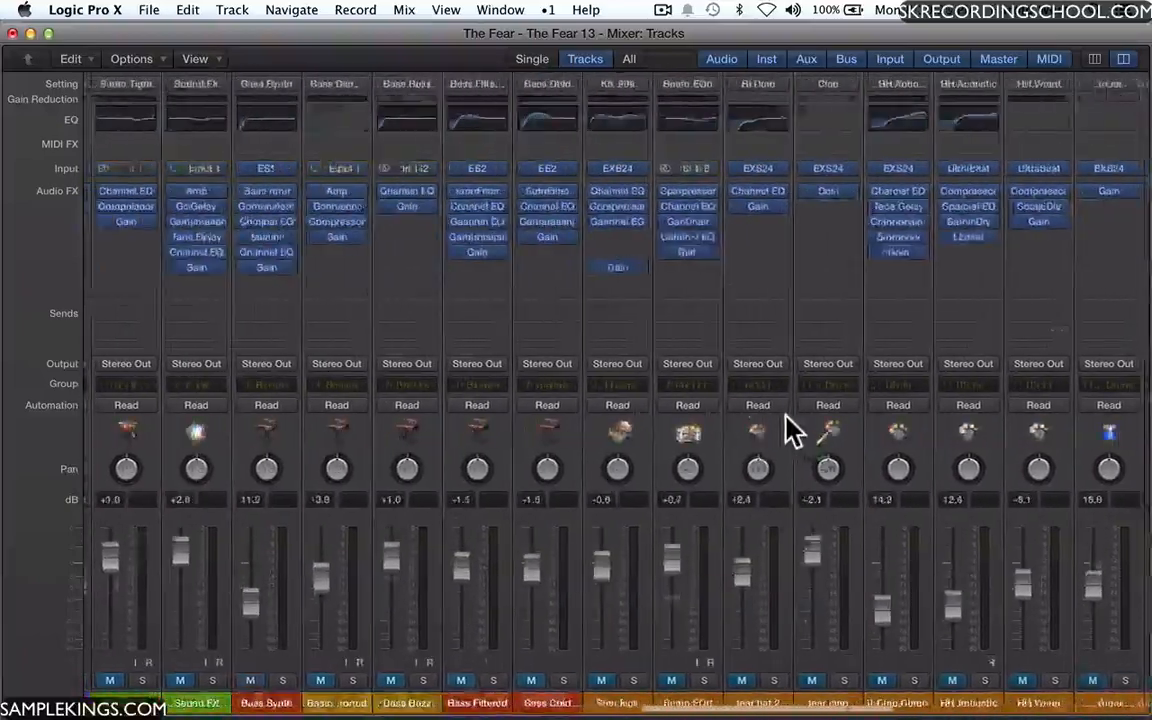
{"action": "scroll", "coordinate": [795, 429], "scroll_direction": "left", "scroll_amount": 15}
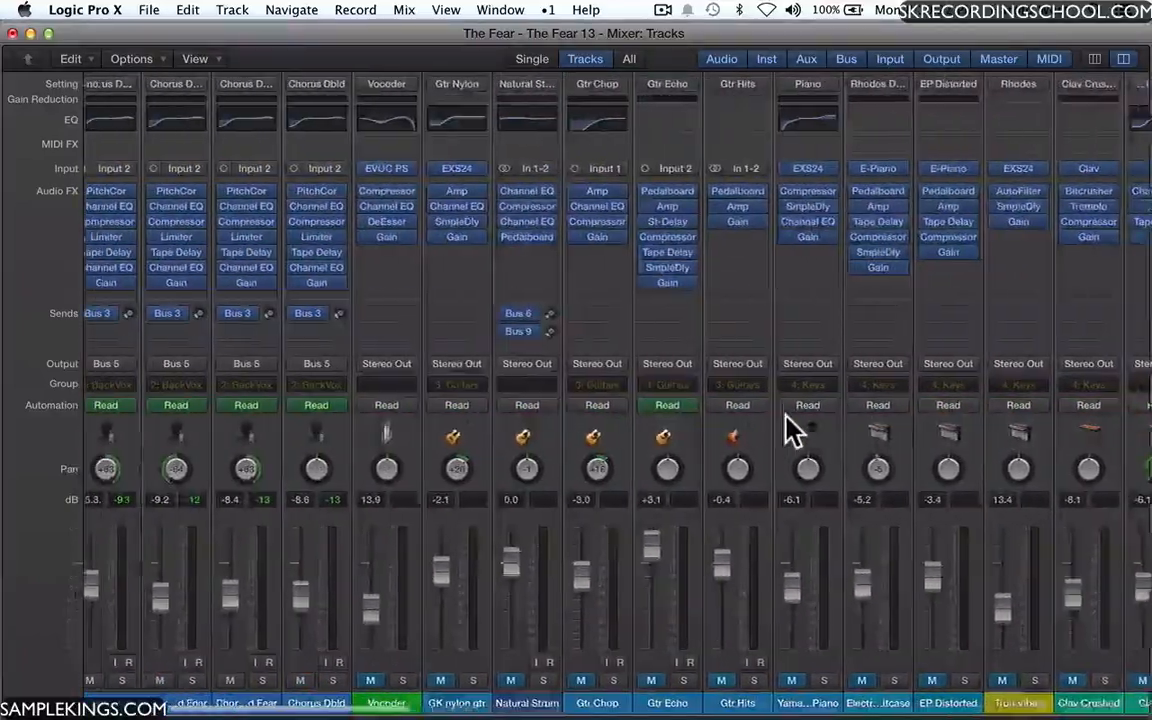
{"action": "scroll", "coordinate": [795, 429], "scroll_direction": "left", "scroll_amount": 8}
{"action": "key", "text": "space"}
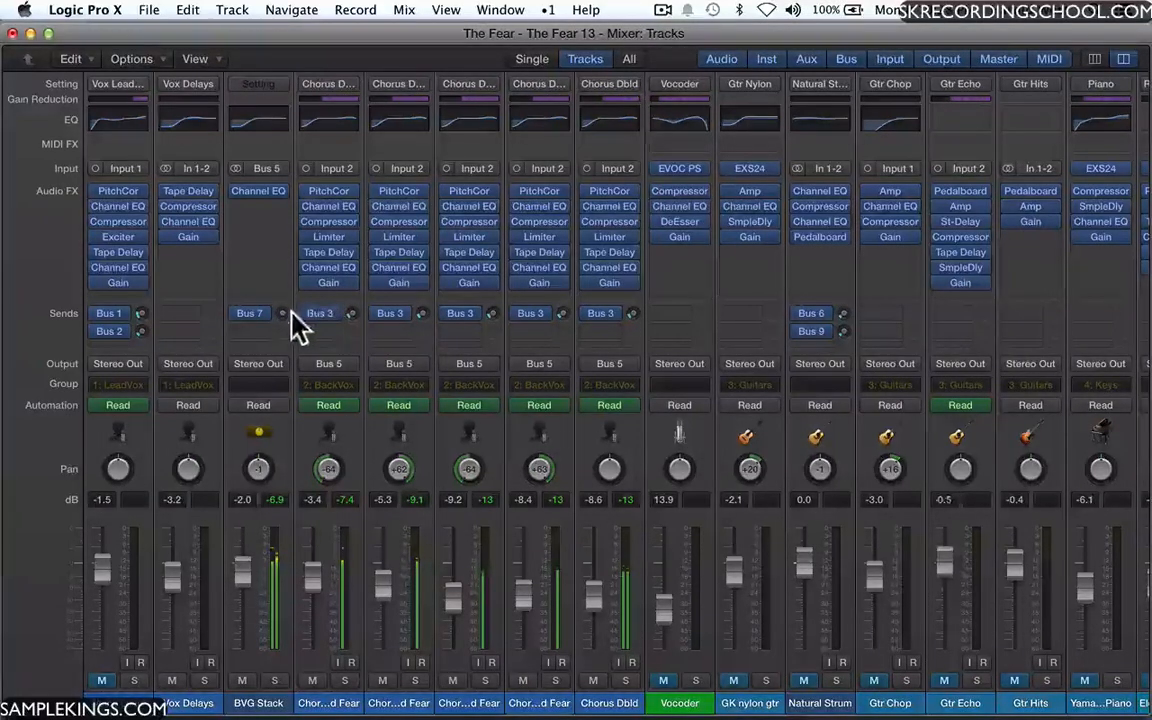
{"action": "left_click_drag", "start_coordinate": [282, 316], "coordinate": [234, 190]}
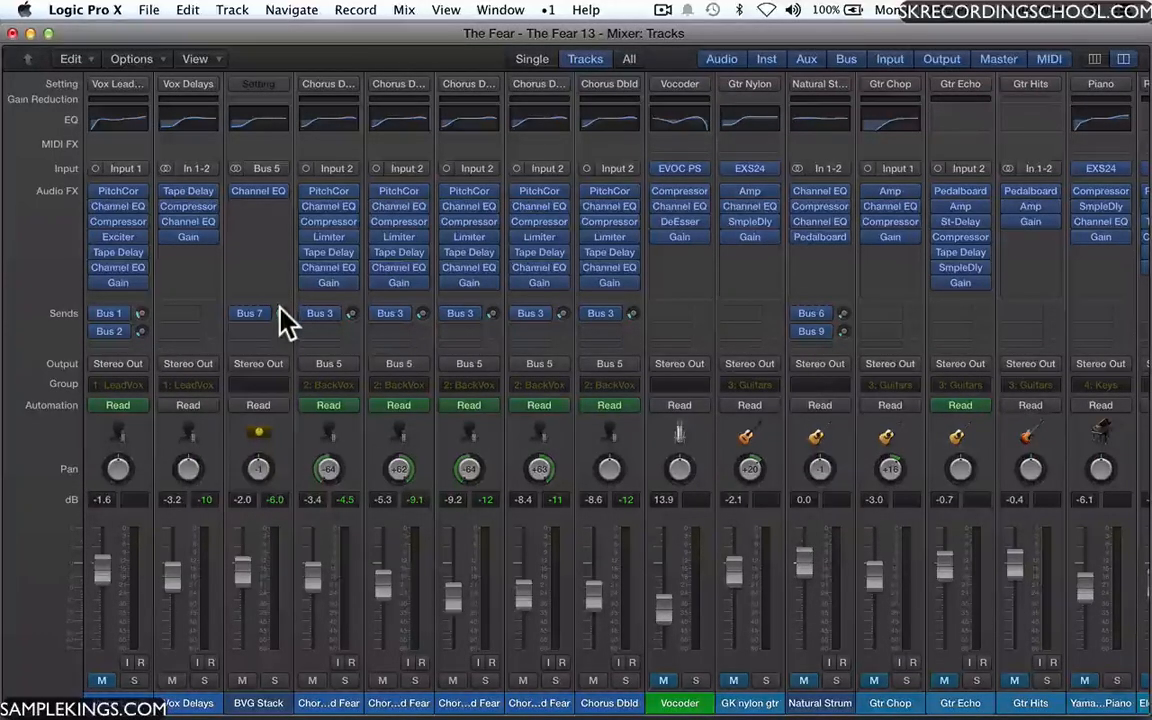
Play the chorus vocals while riding the BVG Stack fader down and back up, settling it at -1.5 dB.
{"action": "key", "text": "space"}
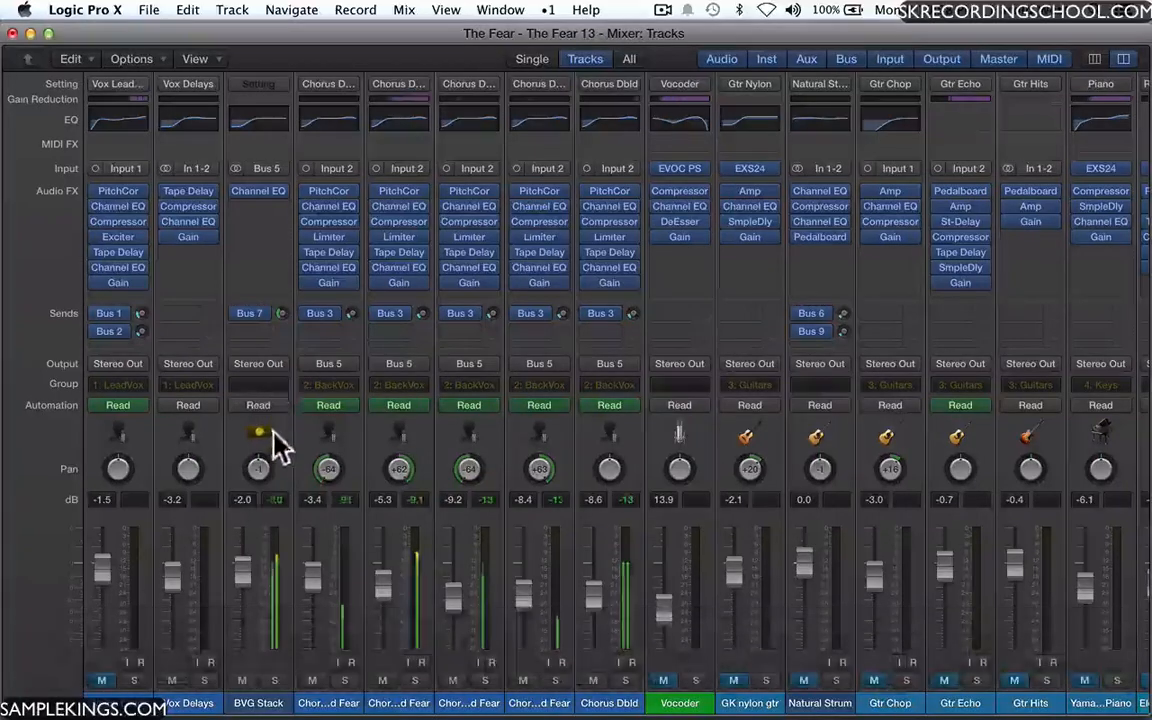
{"action": "mouse_move", "coordinate": [244, 572]}
{"action": "left_mouse_down"}
{"action": "mouse_move", "coordinate": [242, 642]}
{"action": "mouse_move", "coordinate": [242, 592]}
{"action": "left_mouse_up"}
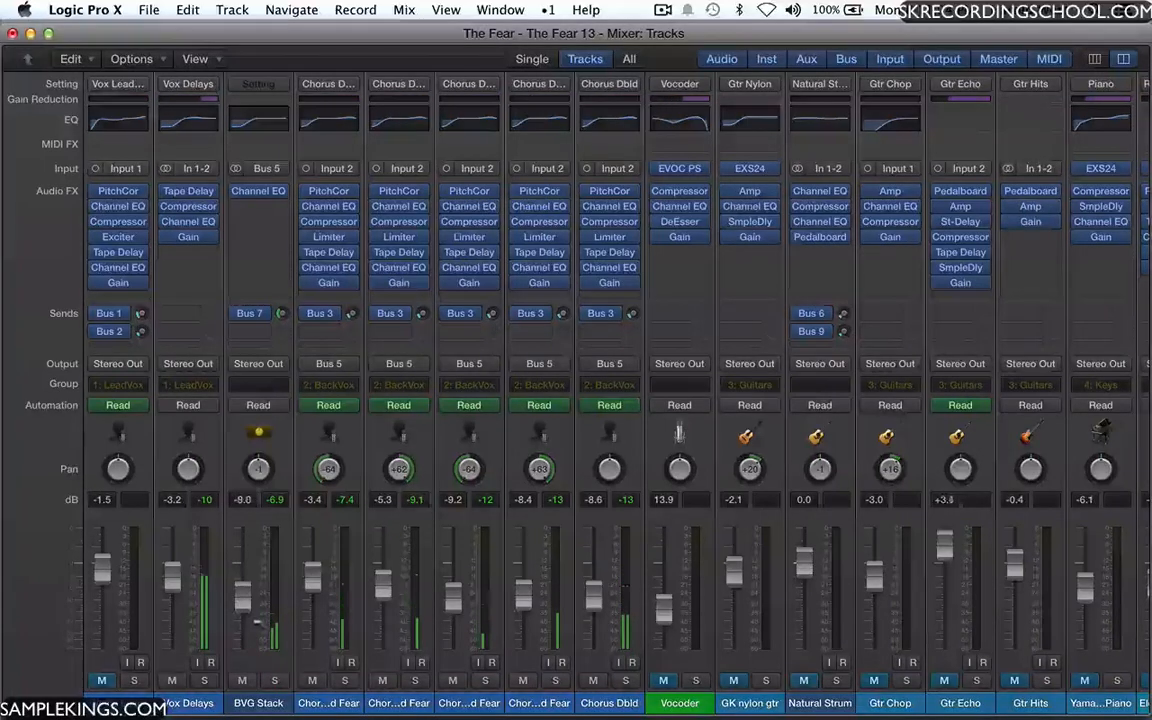
{"action": "left_click_drag", "start_coordinate": [242, 592], "coordinate": [242, 601]}
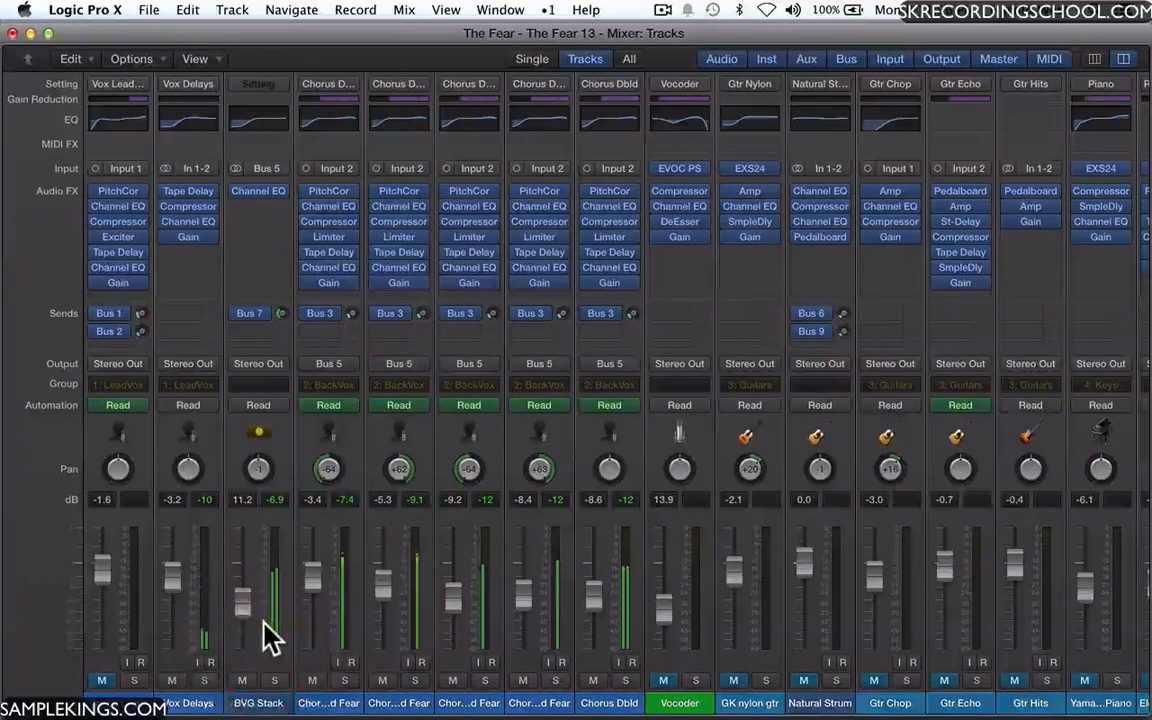
{"action": "left_click", "coordinate": [257, 612]}
{"action": "left_click", "coordinate": [255, 607]}
{"action": "left_click_drag", "start_coordinate": [255, 607], "coordinate": [252, 565]}
{"action": "key", "text": "space"}
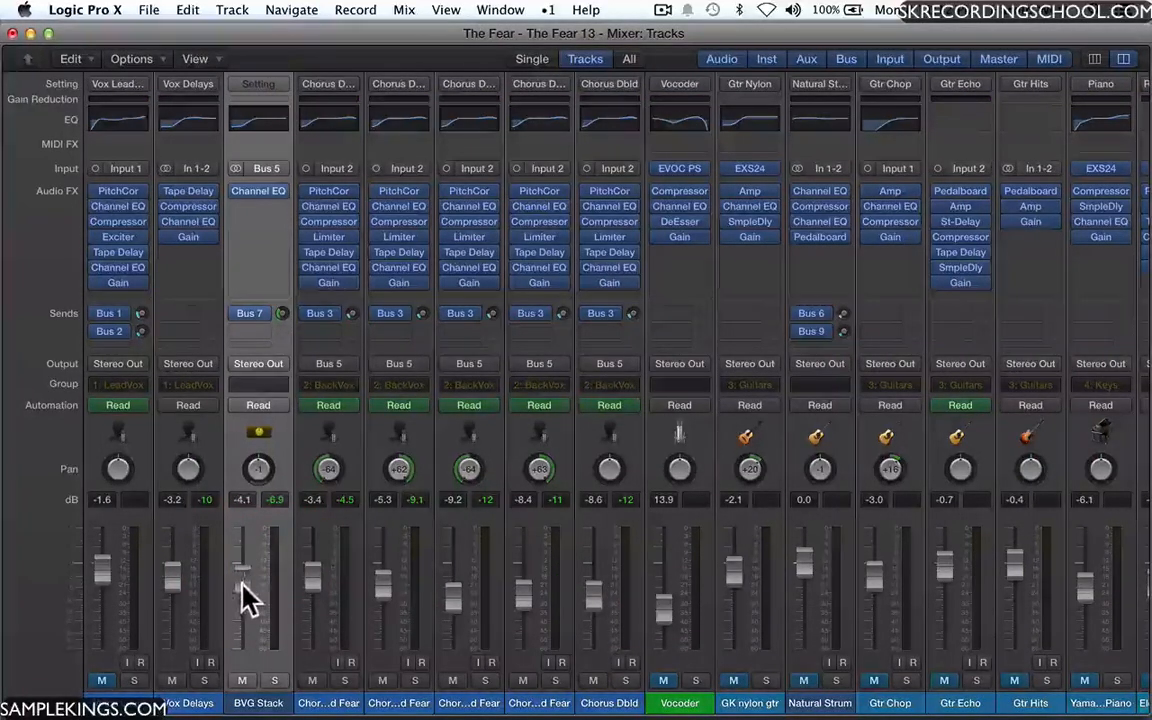
{"action": "left_click_drag", "start_coordinate": [244, 584], "coordinate": [245, 552]}
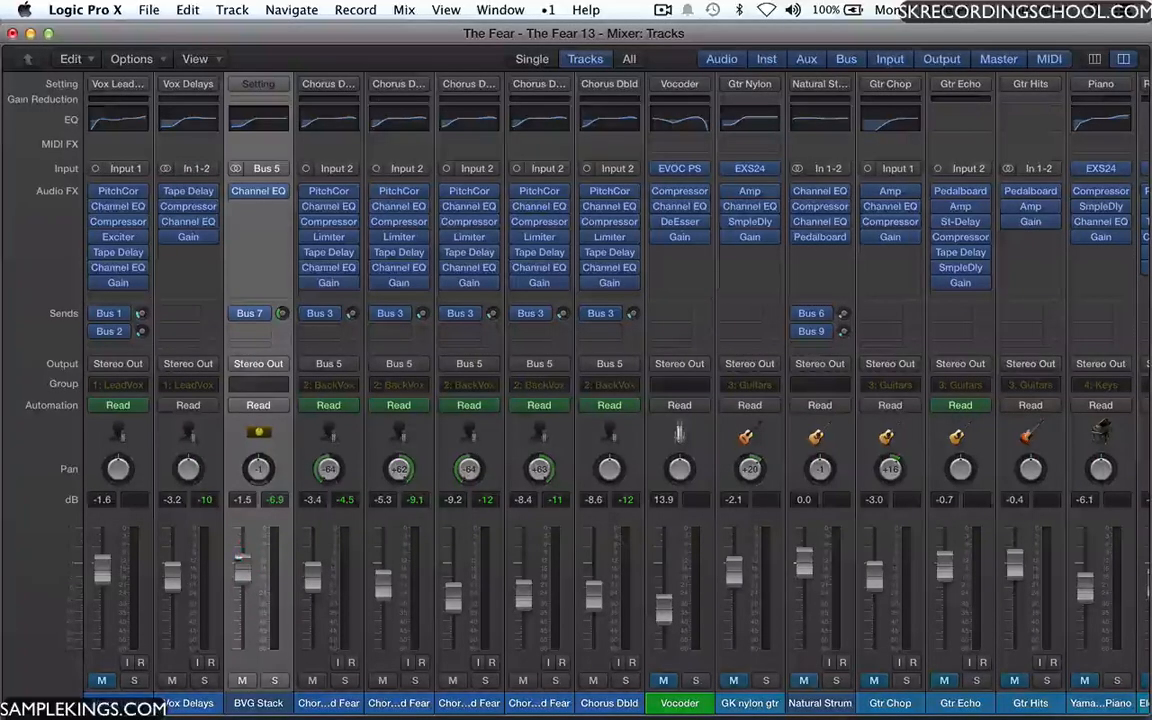
{"action": "left_click", "coordinate": [244, 553]}
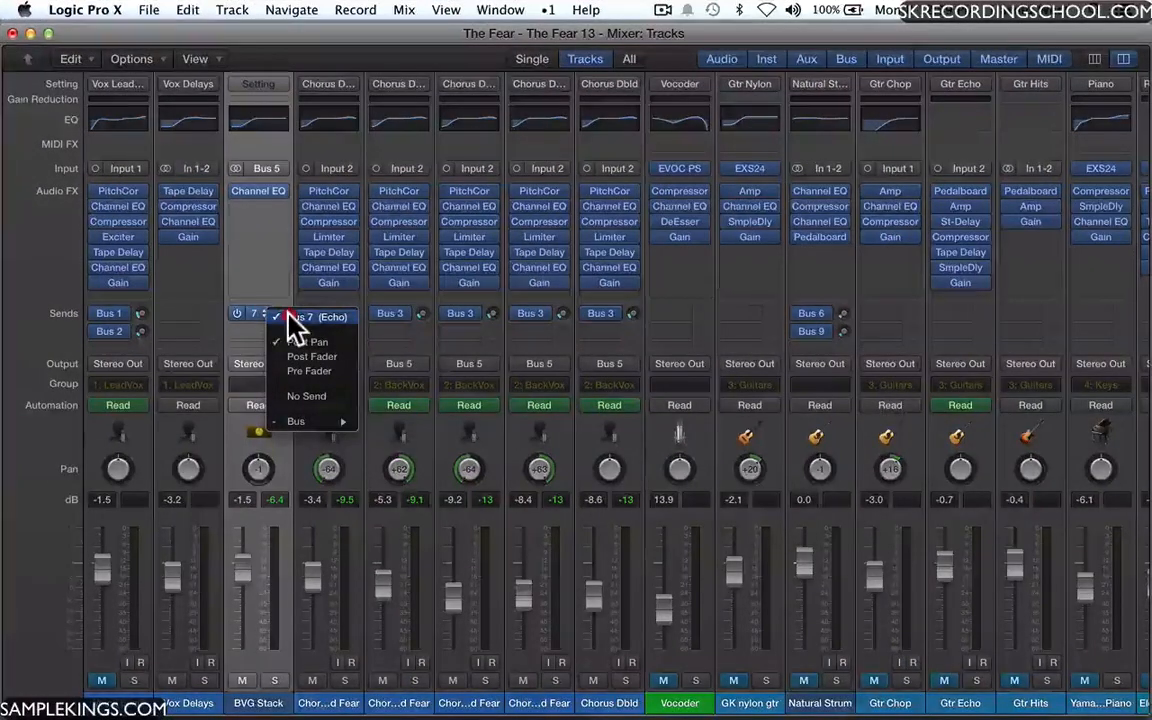
Set the BVG Stack's Bus 7 send to Pre Fader and pull its channel fader fully down during playback.
{"action": "left_click", "coordinate": [298, 371]}
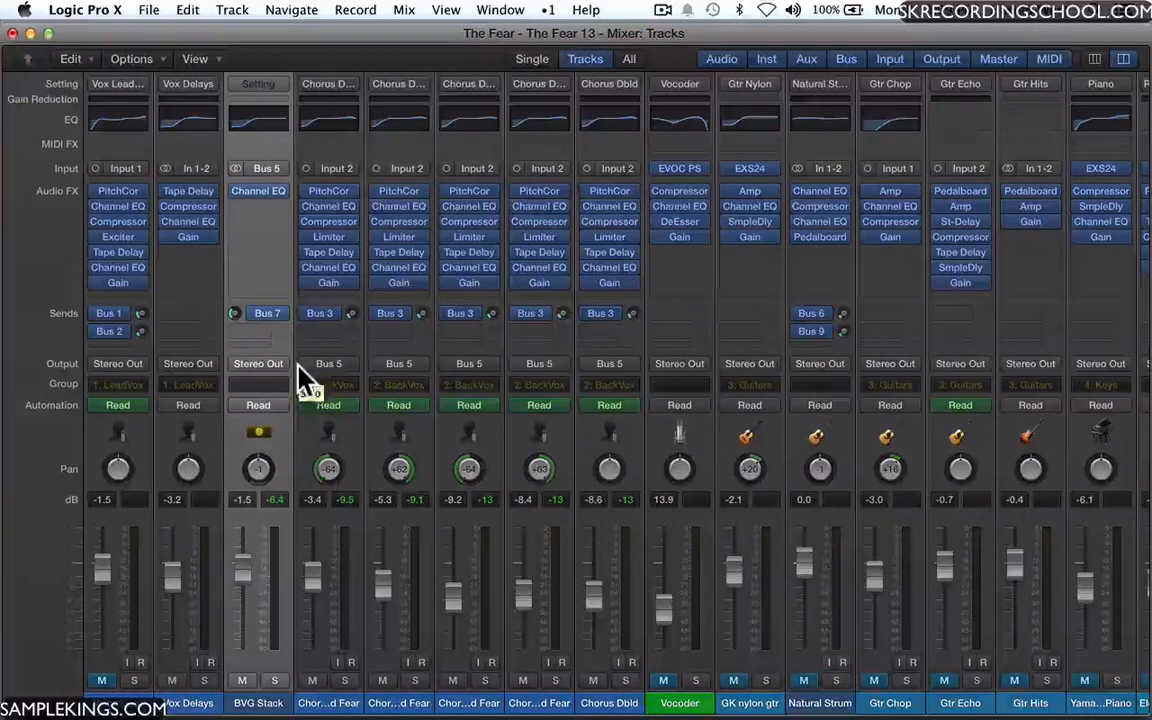
{"action": "key", "text": "space"}
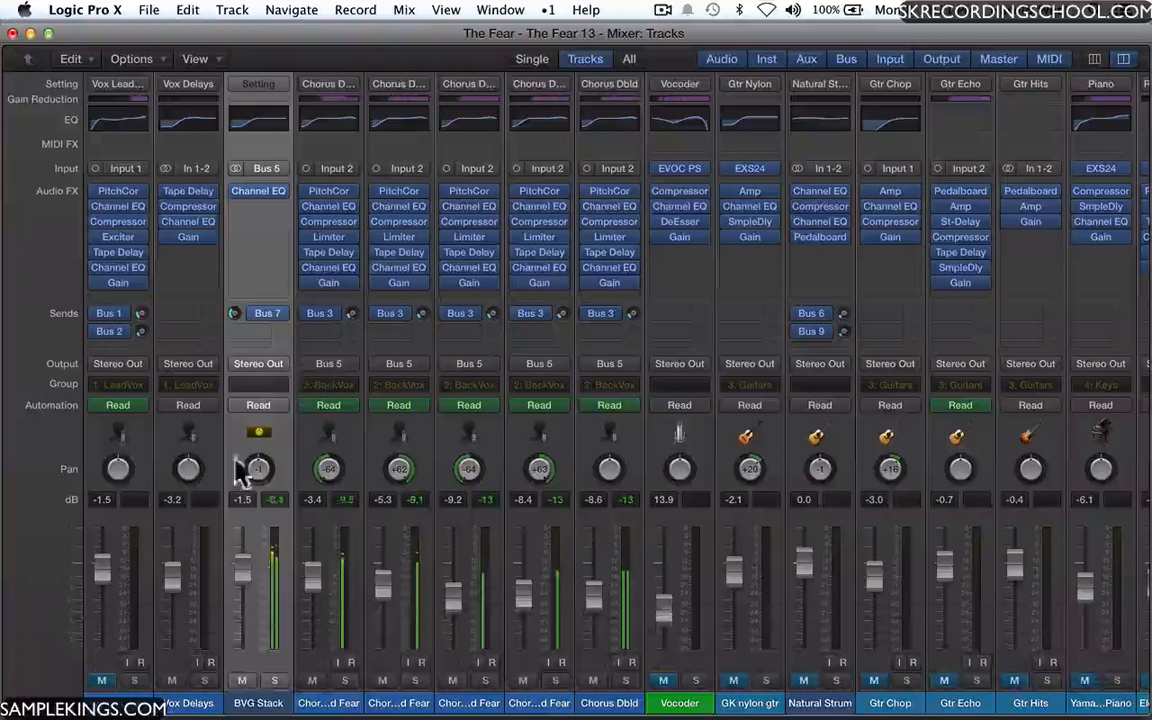
{"action": "left_click_drag", "start_coordinate": [241, 572], "coordinate": [255, 712]}
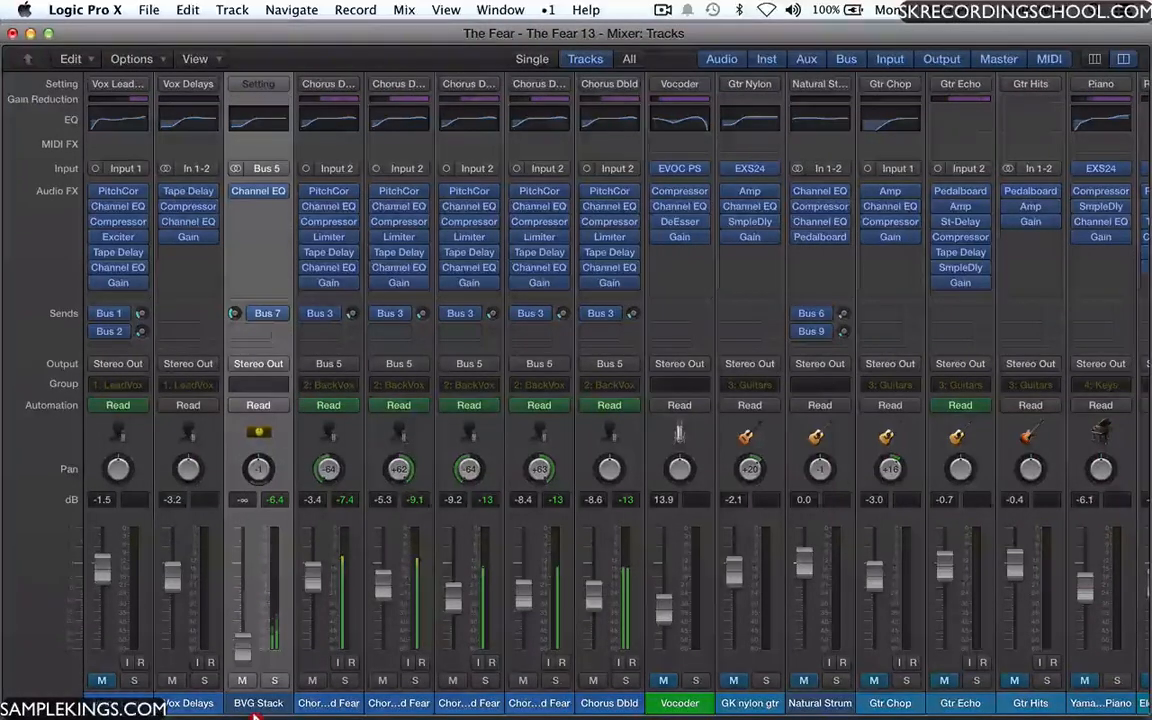
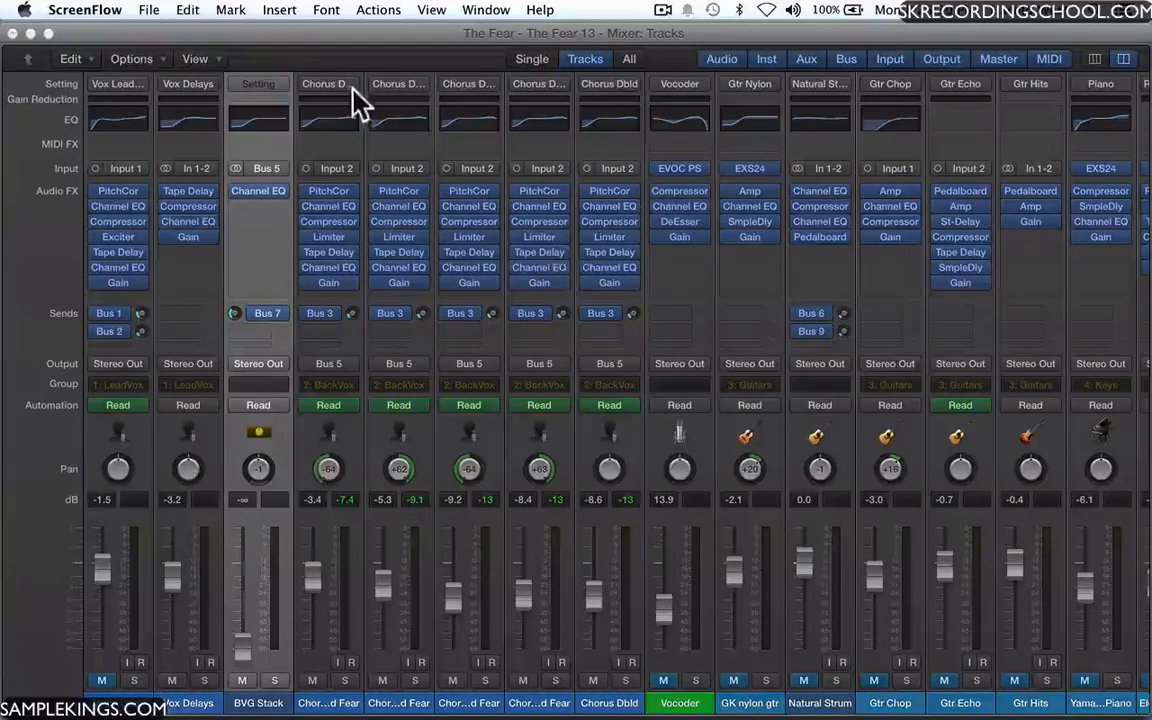
Check this Mac's processor and memory specifications, and close the system information.
{"action": "left_click", "coordinate": [25, 12]}
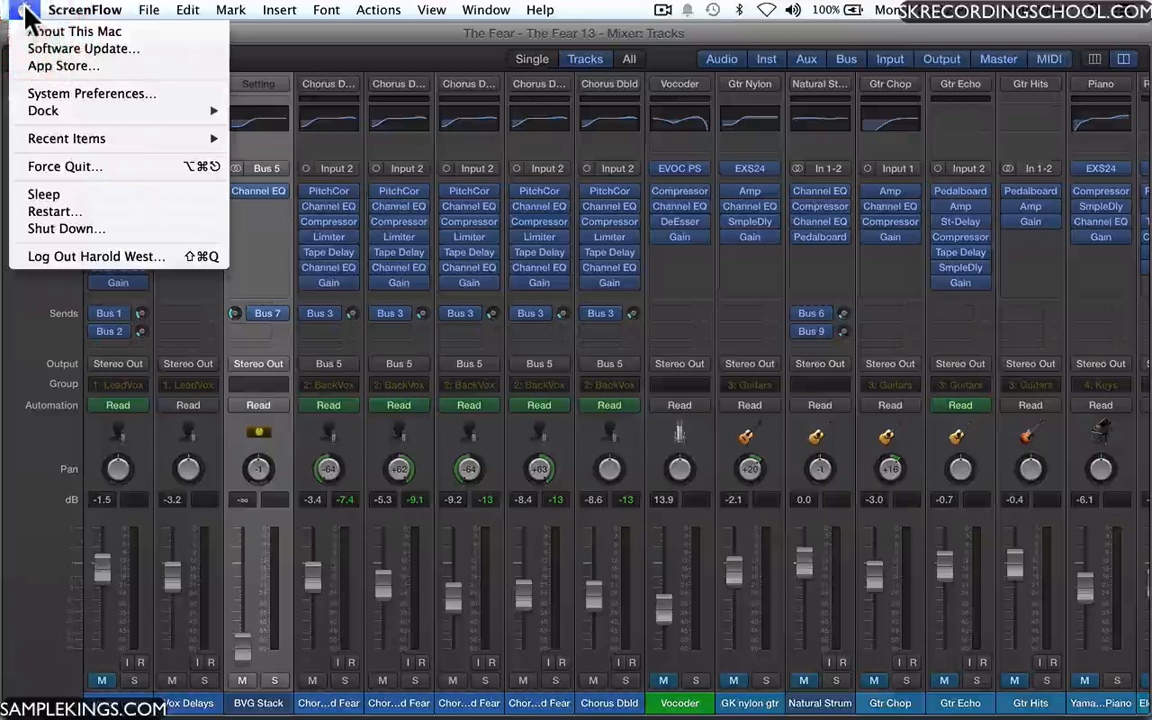
{"action": "left_click", "coordinate": [40, 36]}
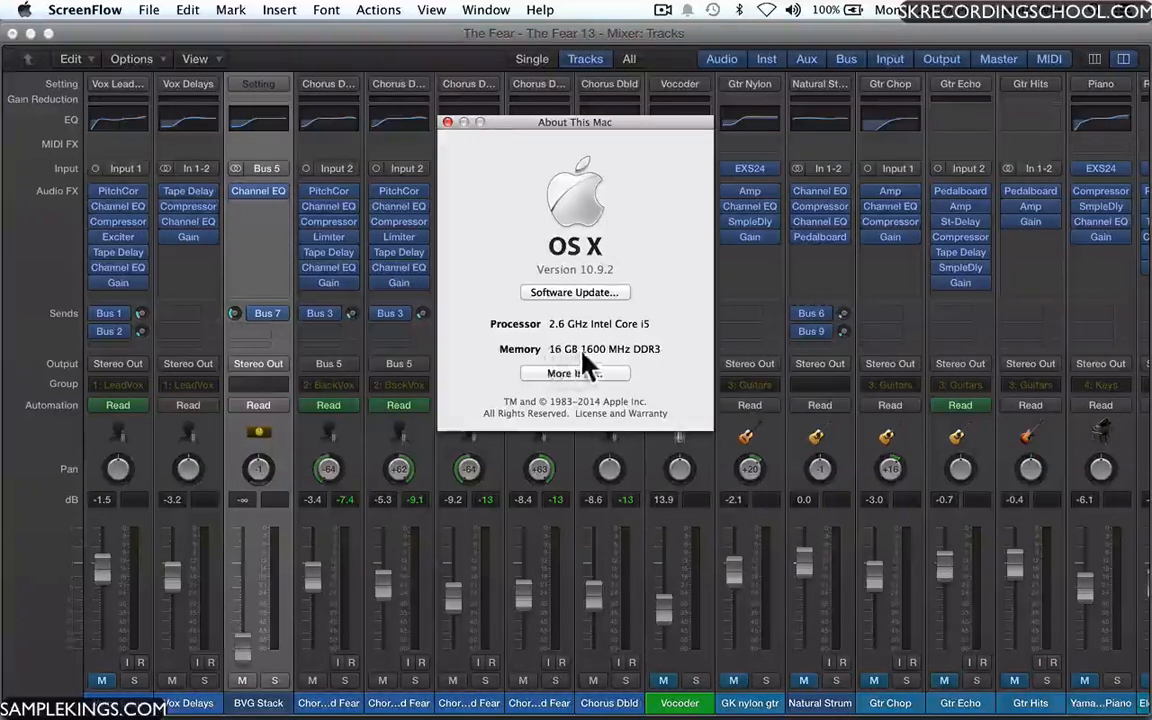
{"action": "left_click", "coordinate": [447, 122]}
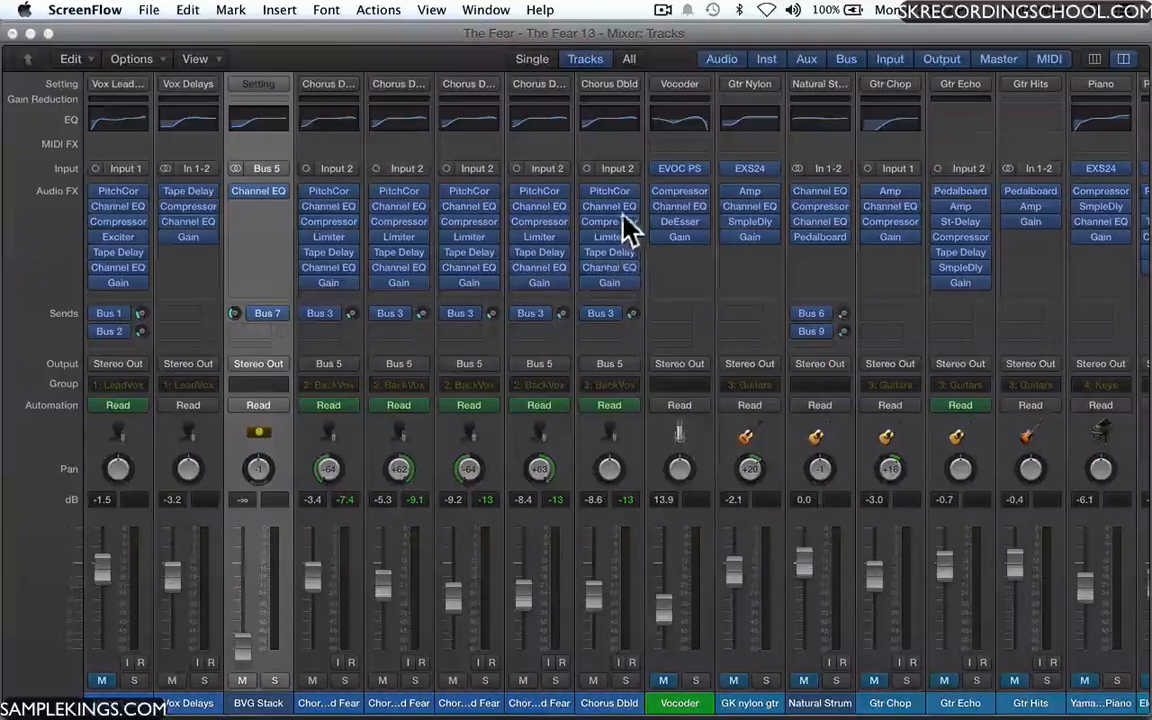
Inspect the Gain plug-in's settings on the Chorus Dbld channel and close the plug-in.
{"action": "left_click", "coordinate": [612, 283]}
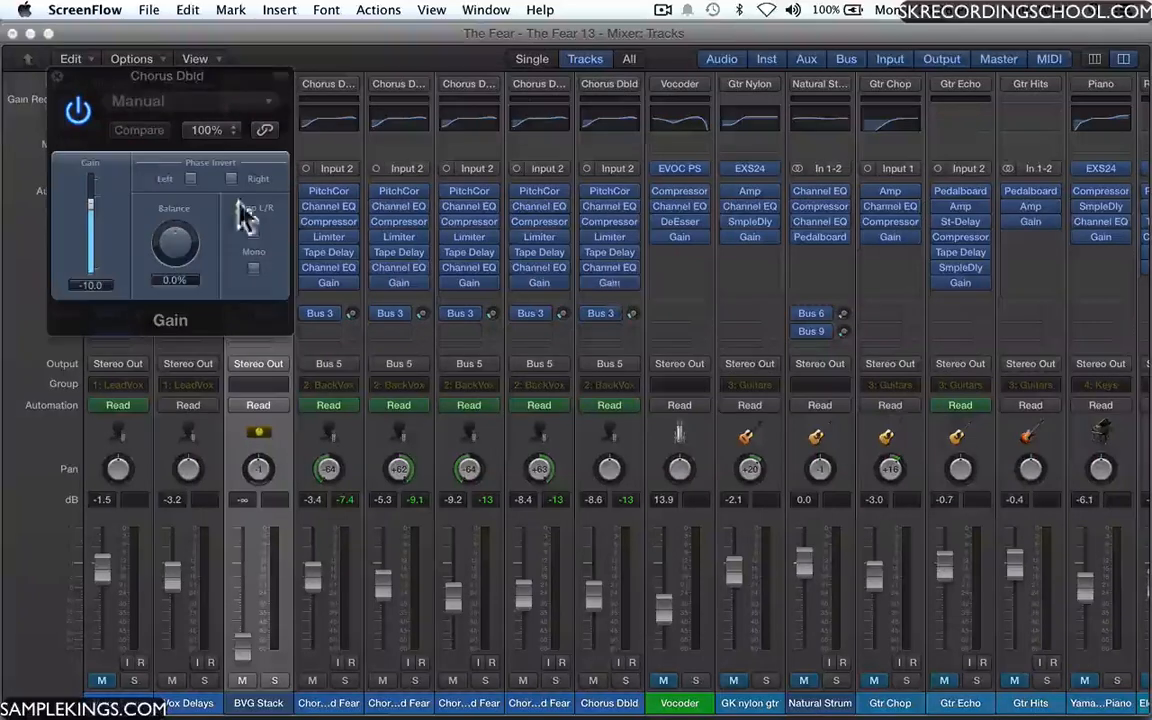
{"action": "left_click", "coordinate": [57, 76]}
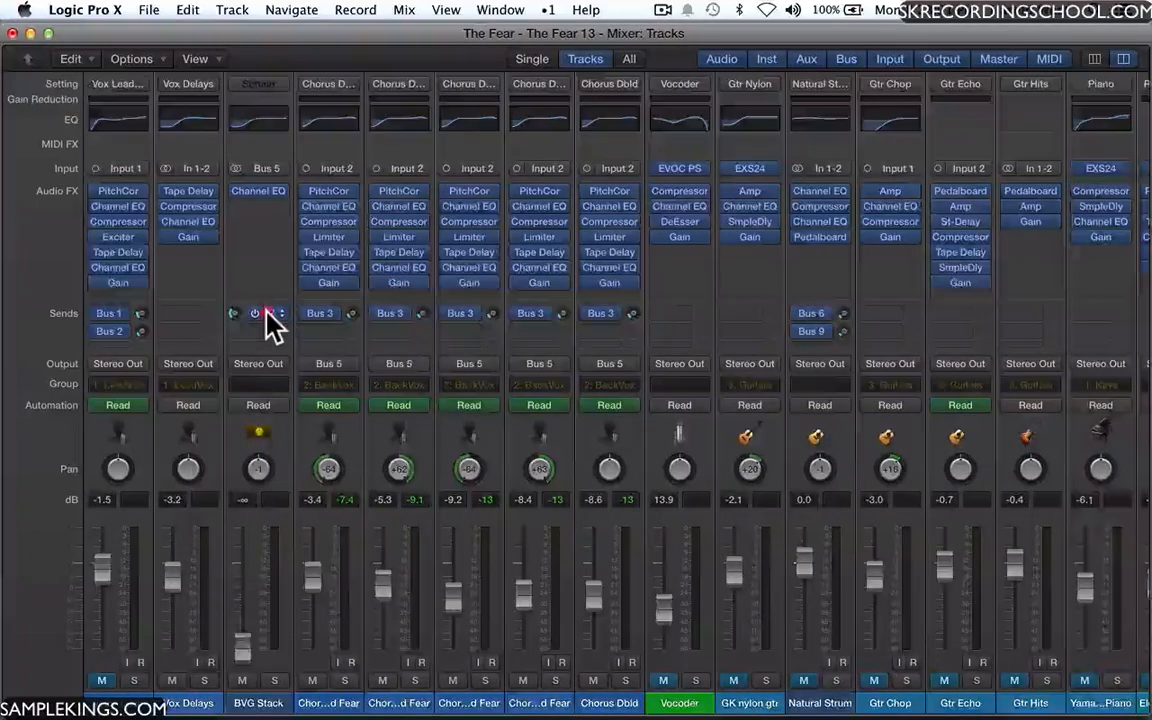
Examine the Echo aux channel and the chorus subtracks' Bus 5 outputs, playing the vocals with the BVG Stack fader down.
{"action": "scroll", "coordinate": [272, 325], "scroll_direction": "right", "scroll_amount": 10}
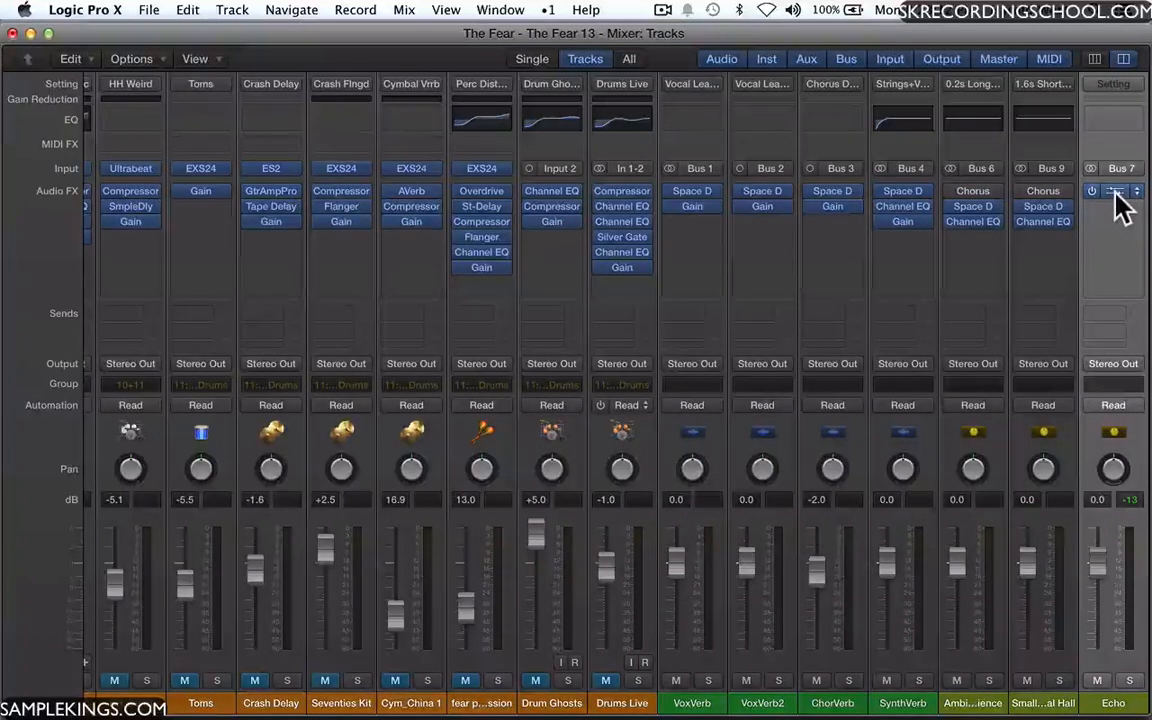
{"action": "scroll", "coordinate": [936, 288], "scroll_direction": "right", "scroll_amount": 10}
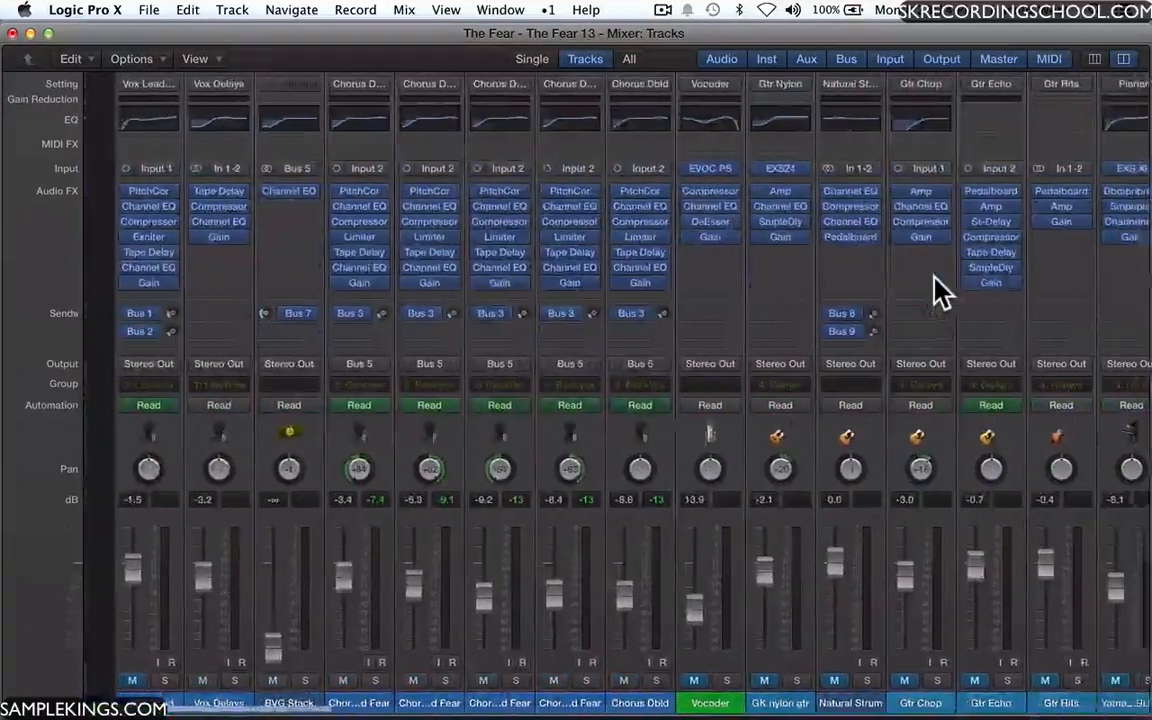
{"action": "scroll", "coordinate": [600, 452], "scroll_direction": "right", "scroll_amount": 5}
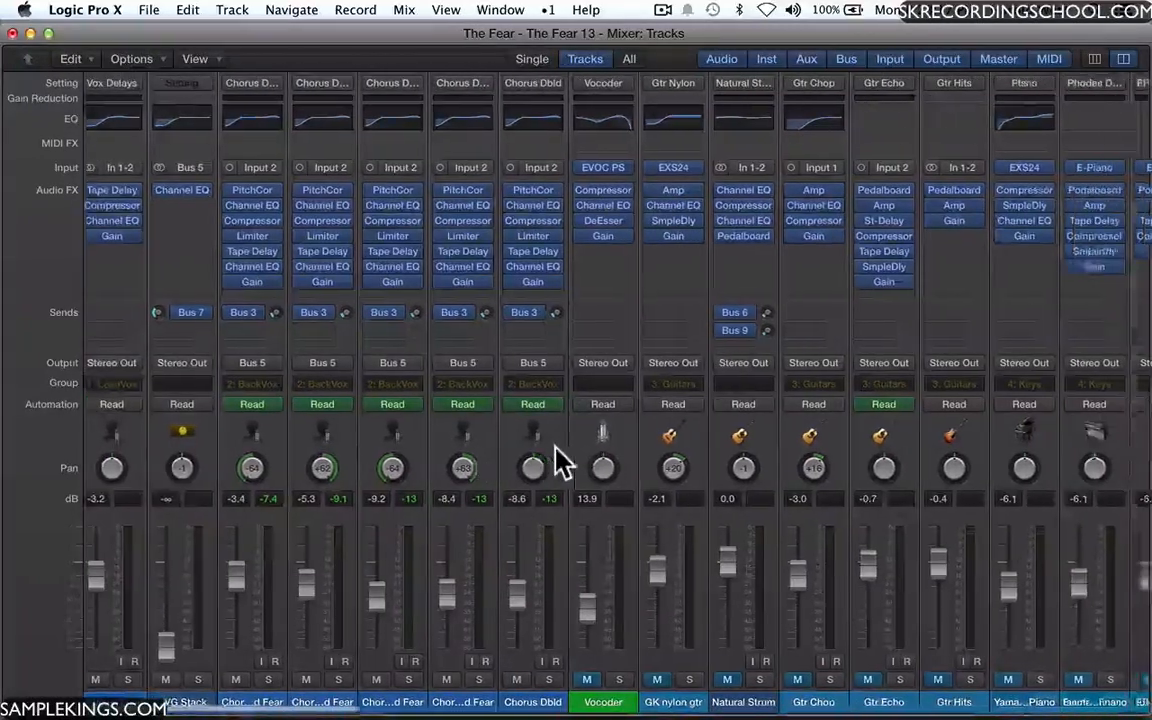
{"action": "key", "text": "space"}
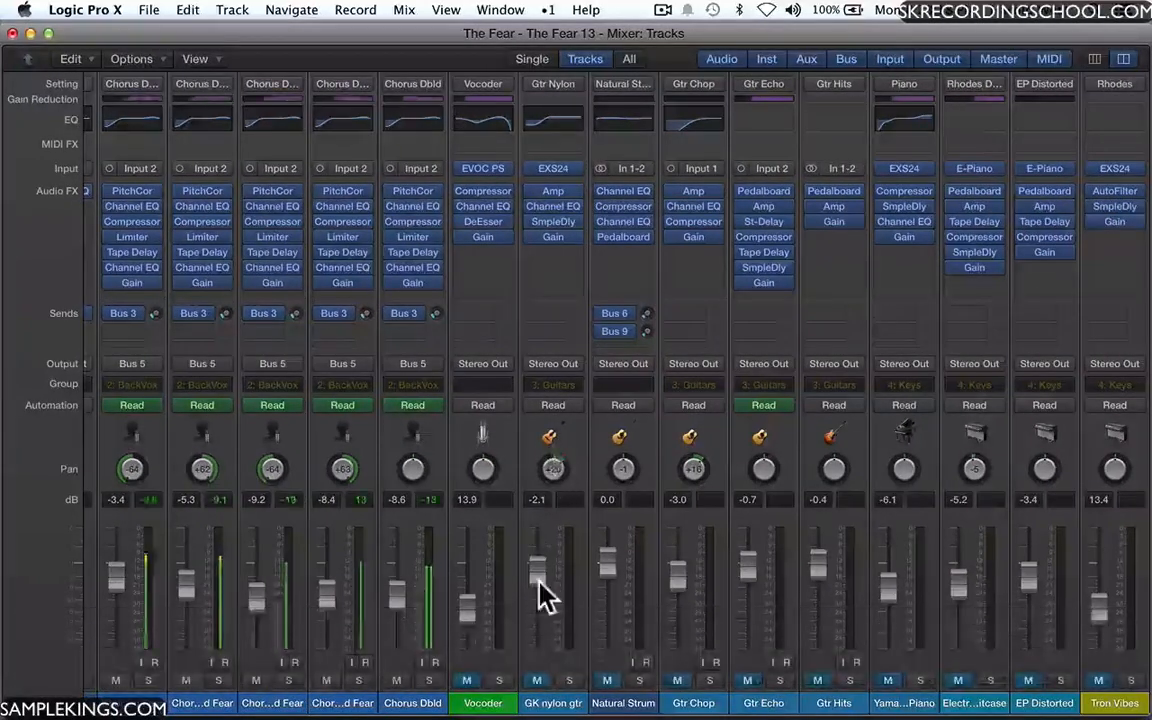
{"action": "scroll", "coordinate": [537, 596], "scroll_direction": "left", "scroll_amount": 4}
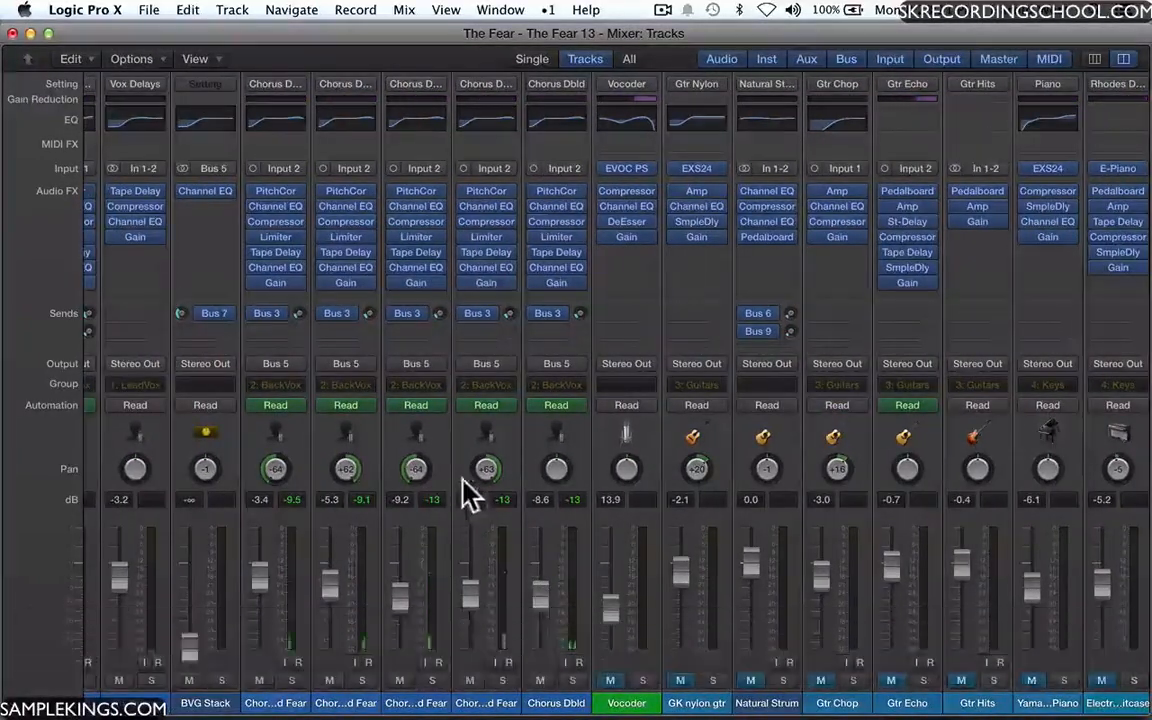
{"action": "left_click", "coordinate": [416, 367]}
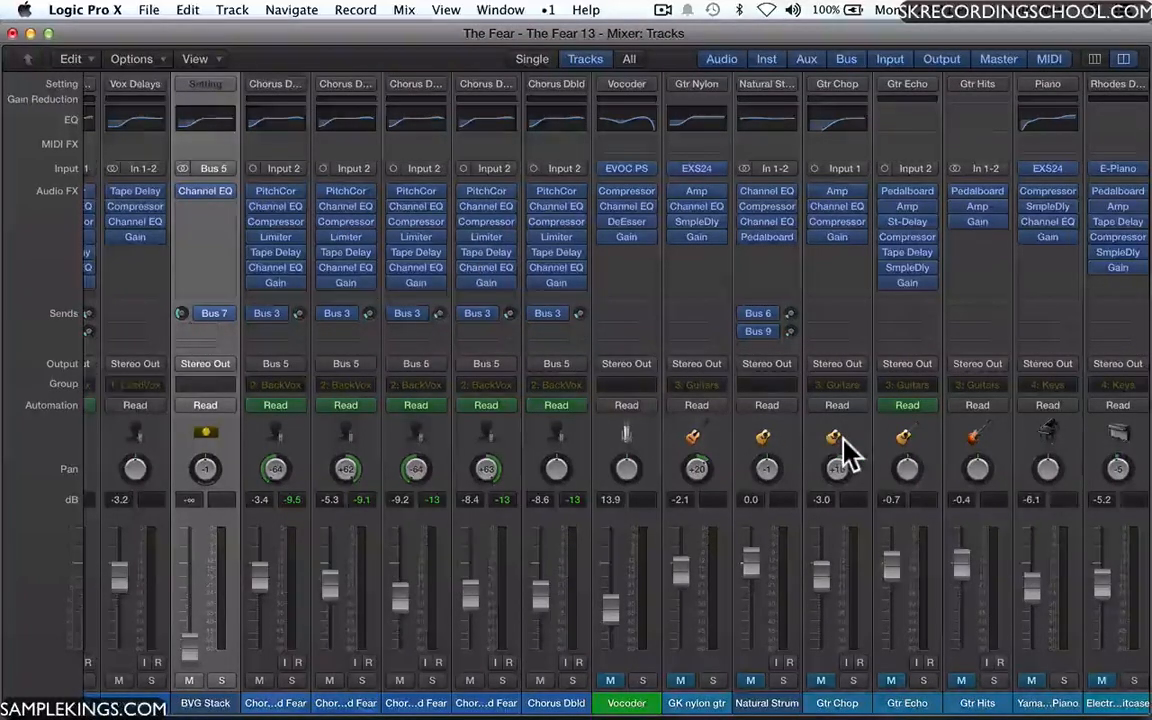
Review the channels' output routing across the mixer up to the Master channel and lower the Master fader slightly.
{"action": "scroll", "coordinate": [840, 440], "scroll_direction": "right", "scroll_amount": 5}
{"action": "scroll", "coordinate": [845, 455], "scroll_direction": "right", "scroll_amount": 2}
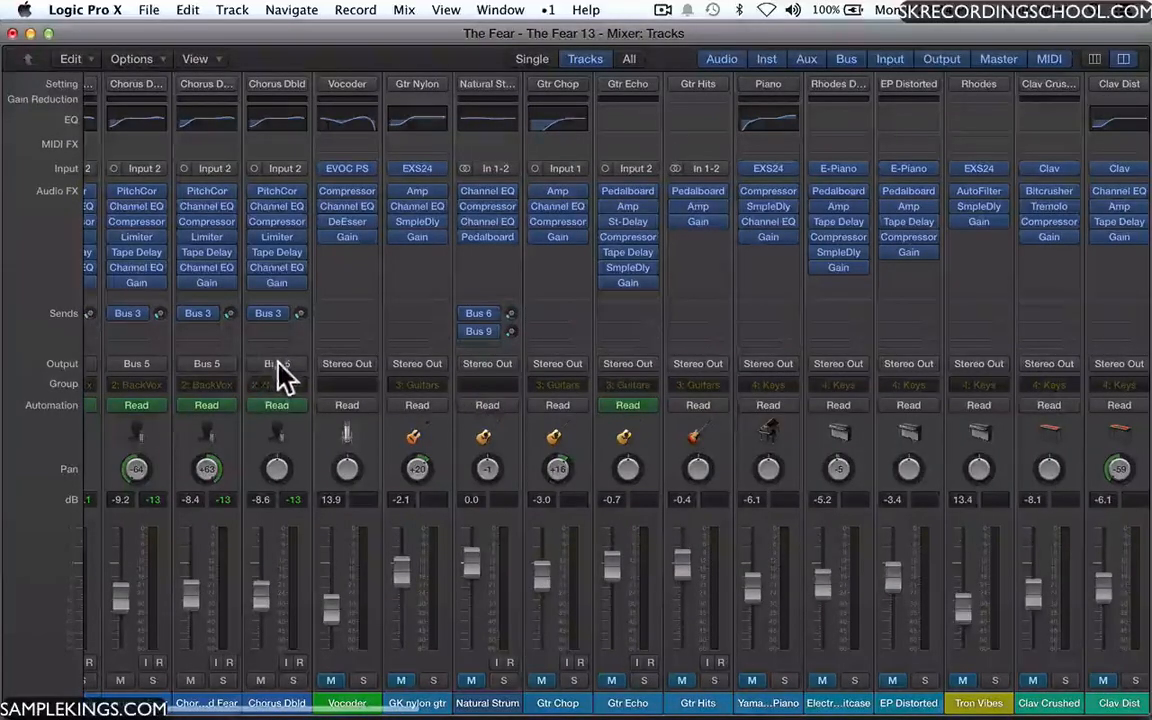
{"action": "scroll", "coordinate": [280, 374], "scroll_direction": "left", "scroll_amount": 5}
{"action": "scroll", "coordinate": [282, 374], "scroll_direction": "right", "scroll_amount": 12}
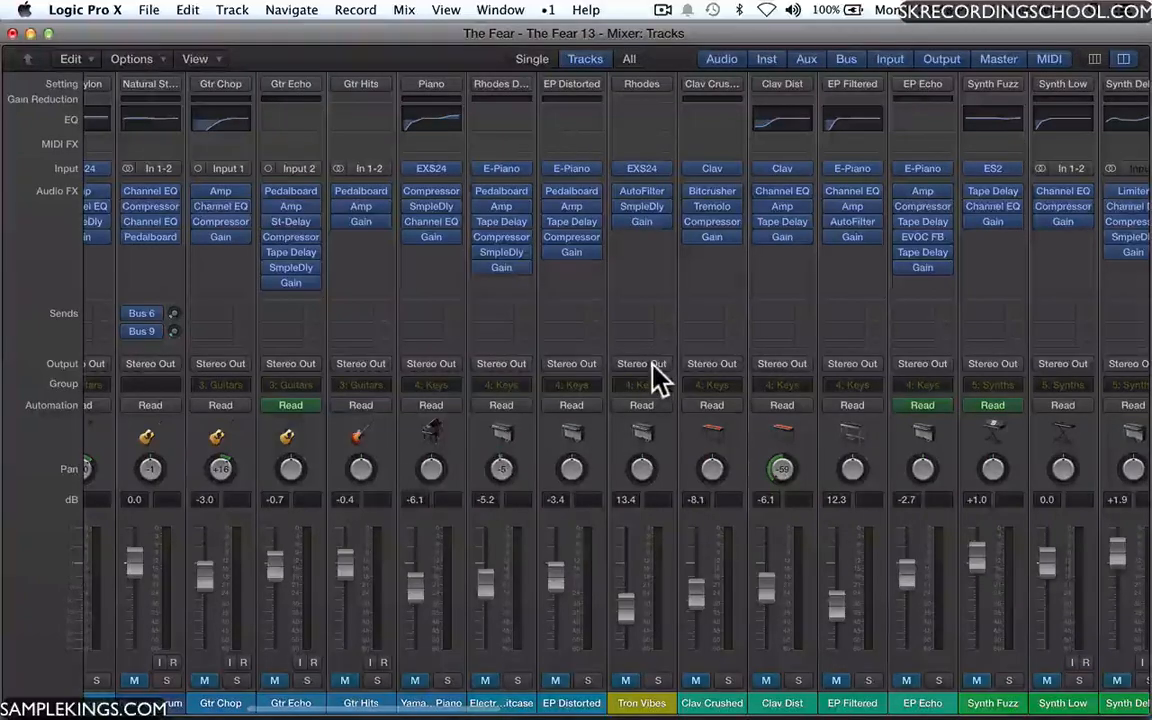
{"action": "scroll", "coordinate": [655, 378], "scroll_direction": "right", "scroll_amount": 9}
{"action": "scroll", "coordinate": [655, 378], "scroll_direction": "right", "scroll_amount": 20}
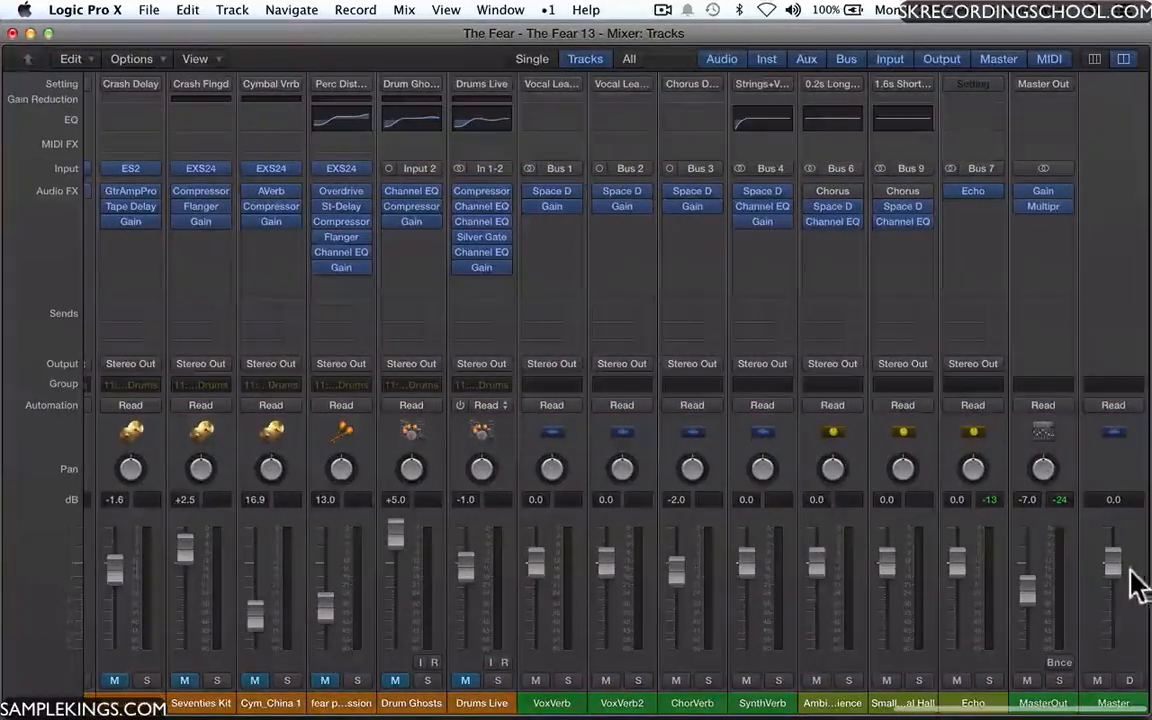
{"action": "left_click", "coordinate": [1112, 563]}
{"action": "left_click_drag", "start_coordinate": [1112, 563], "coordinate": [1118, 575]}
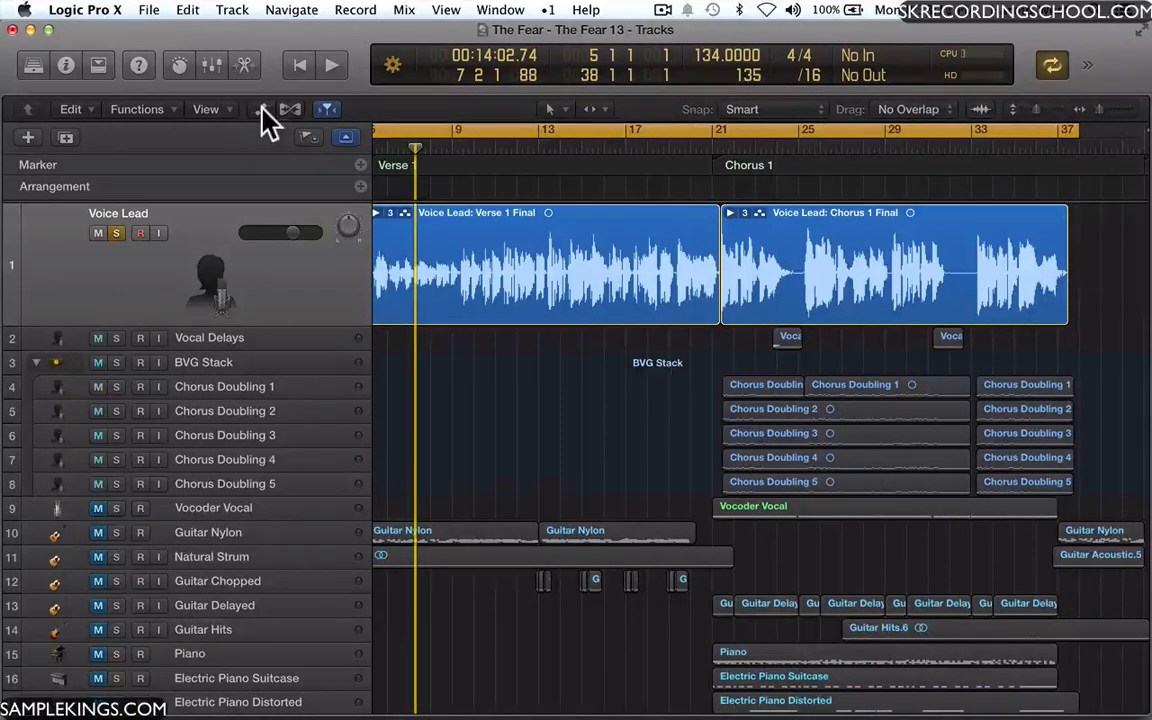
Show track automation in the Tracks area and place the playhead at bar 5, the start of Voice Lead's Verse 1 region.
{"action": "key", "text": "a"}
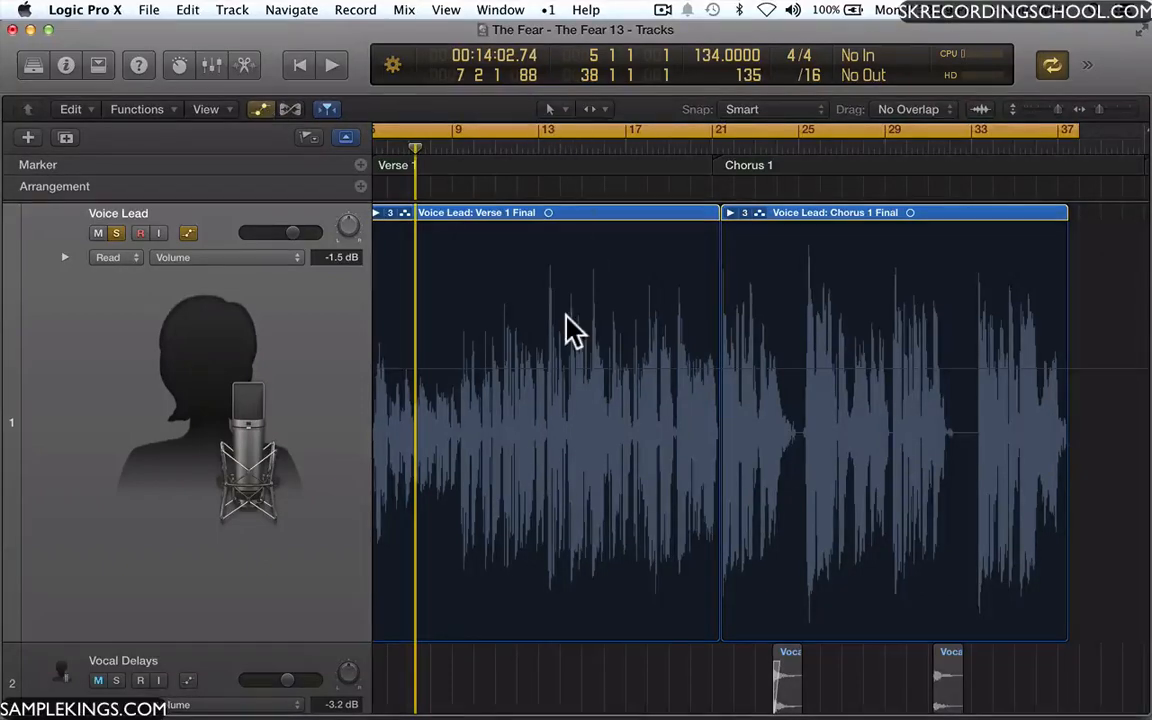
{"action": "scroll", "coordinate": [566, 327], "scroll_direction": "left", "scroll_amount": 3}
{"action": "scroll", "coordinate": [566, 327], "scroll_direction": "right", "scroll_amount": 3}
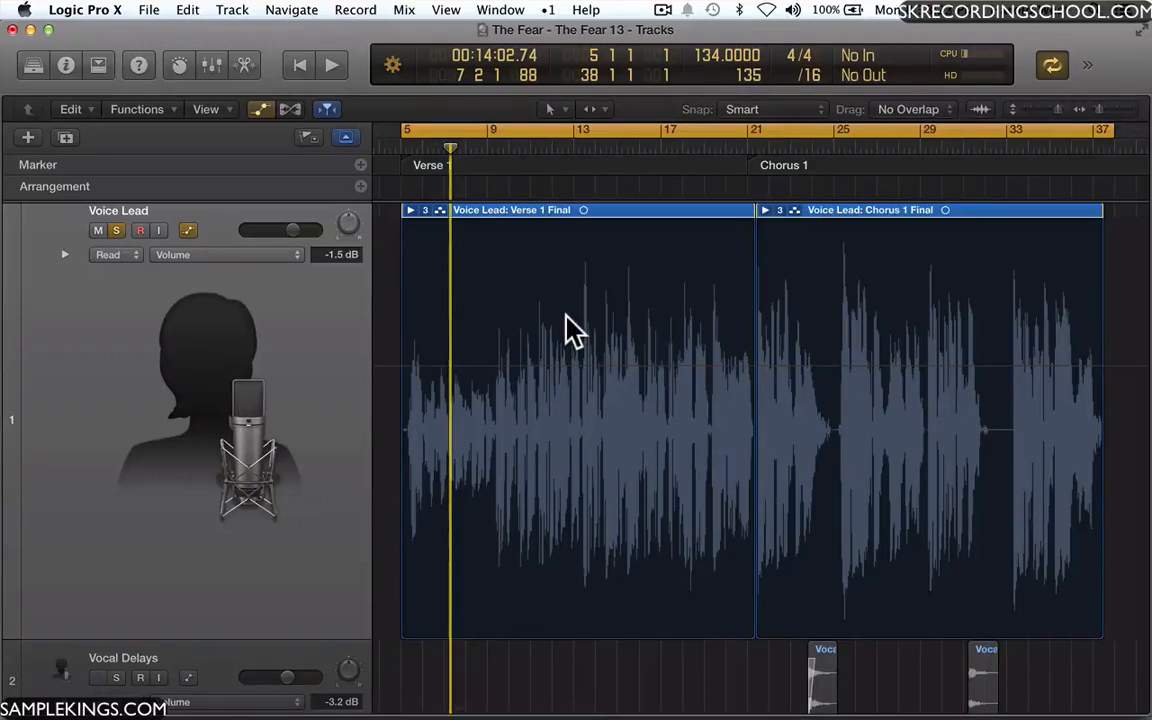
{"action": "key", "text": "super+Right"}
{"action": "key", "text": "super+Right"}
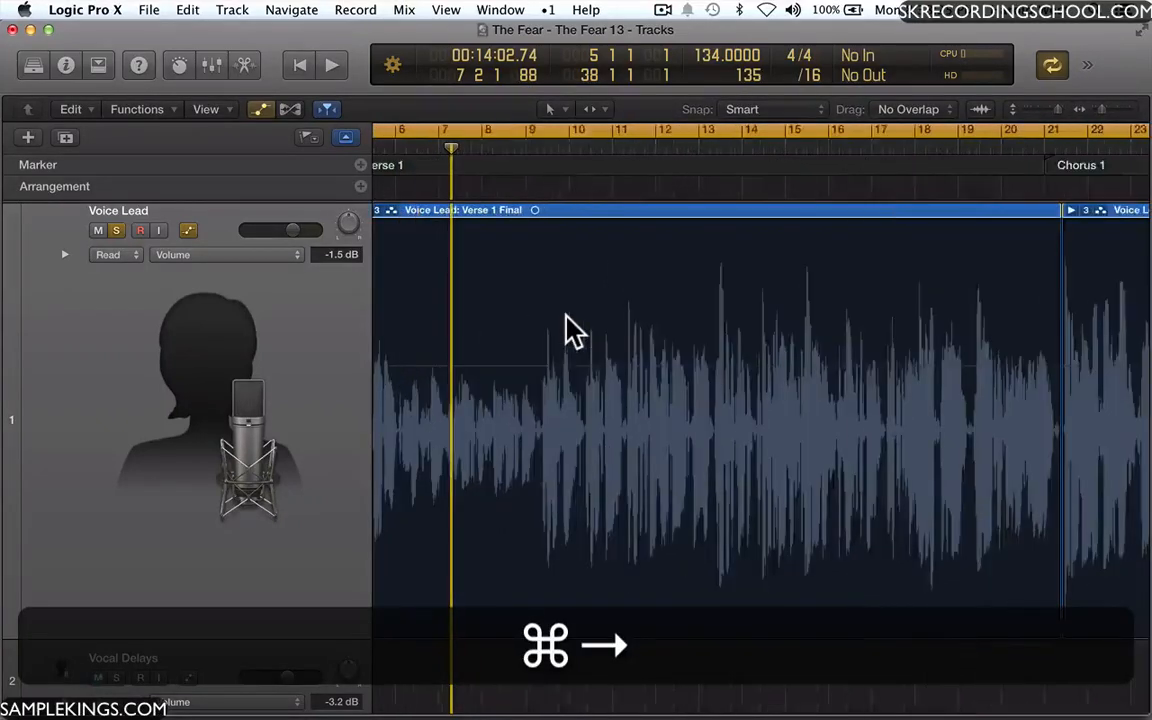
{"action": "key", "text": "super+Right"}
{"action": "key", "text": "super+Right"}
{"action": "key", "text": "super+Right"}
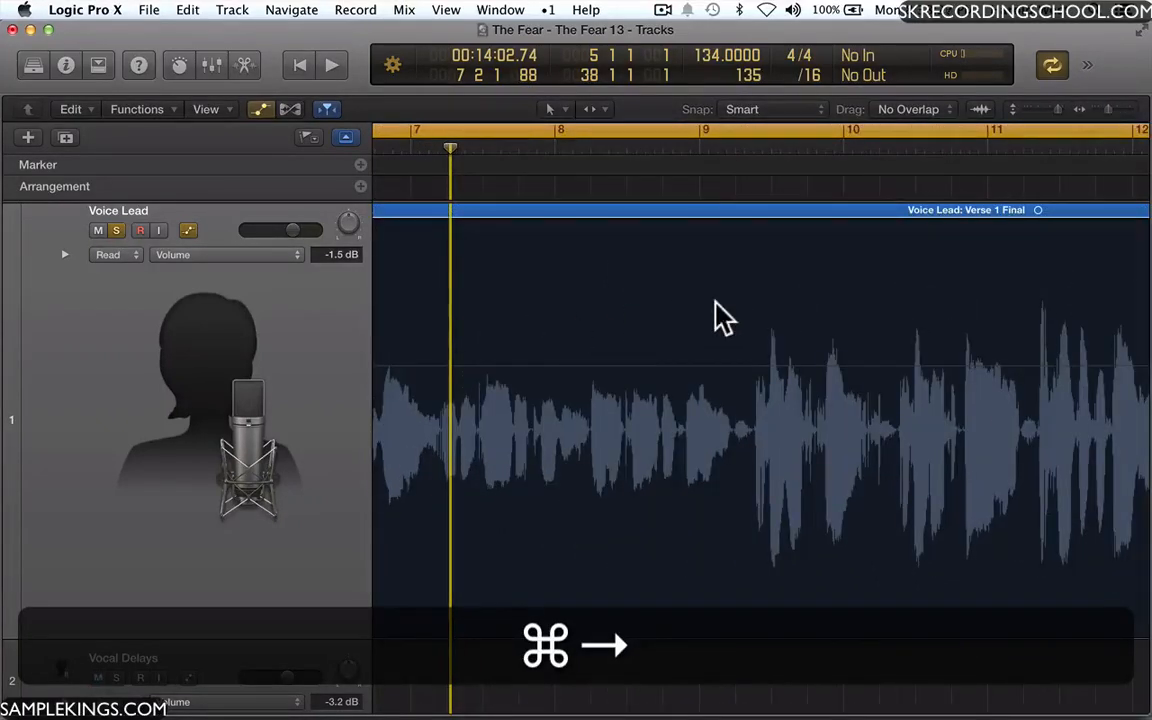
{"action": "scroll", "coordinate": [712, 316], "scroll_direction": "left", "scroll_amount": 10}
{"action": "scroll", "coordinate": [733, 316], "scroll_direction": "right", "scroll_amount": 8}
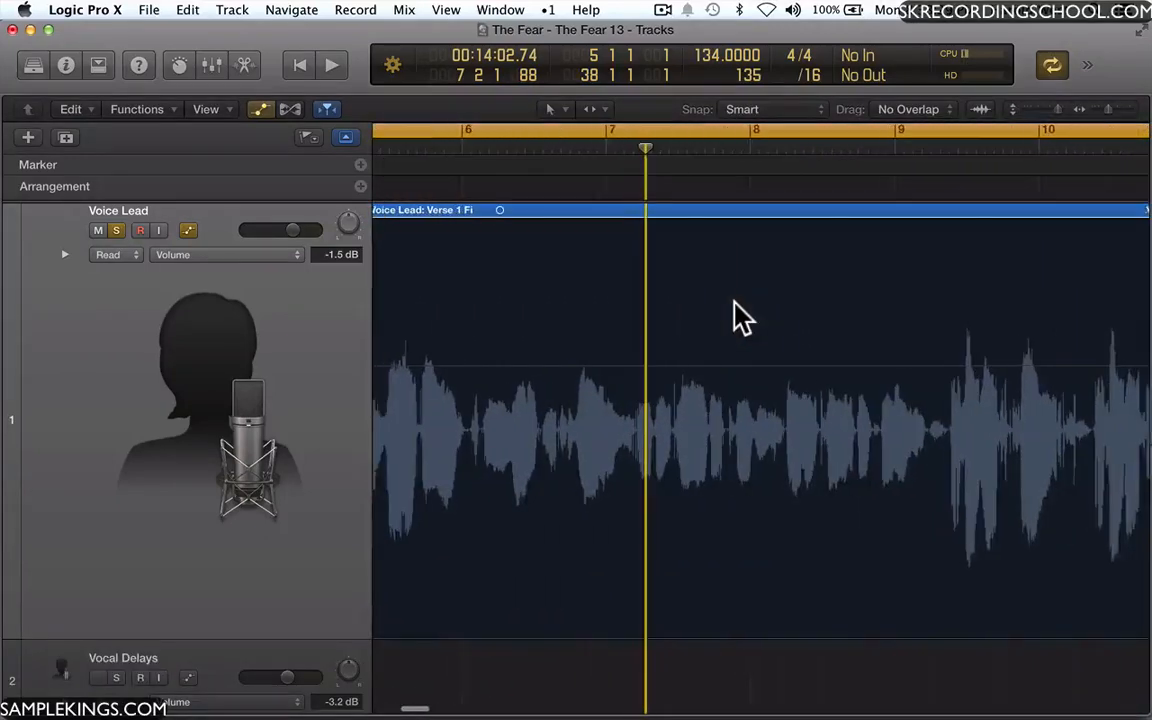
{"action": "scroll", "coordinate": [733, 316], "scroll_direction": "left", "scroll_amount": 3}
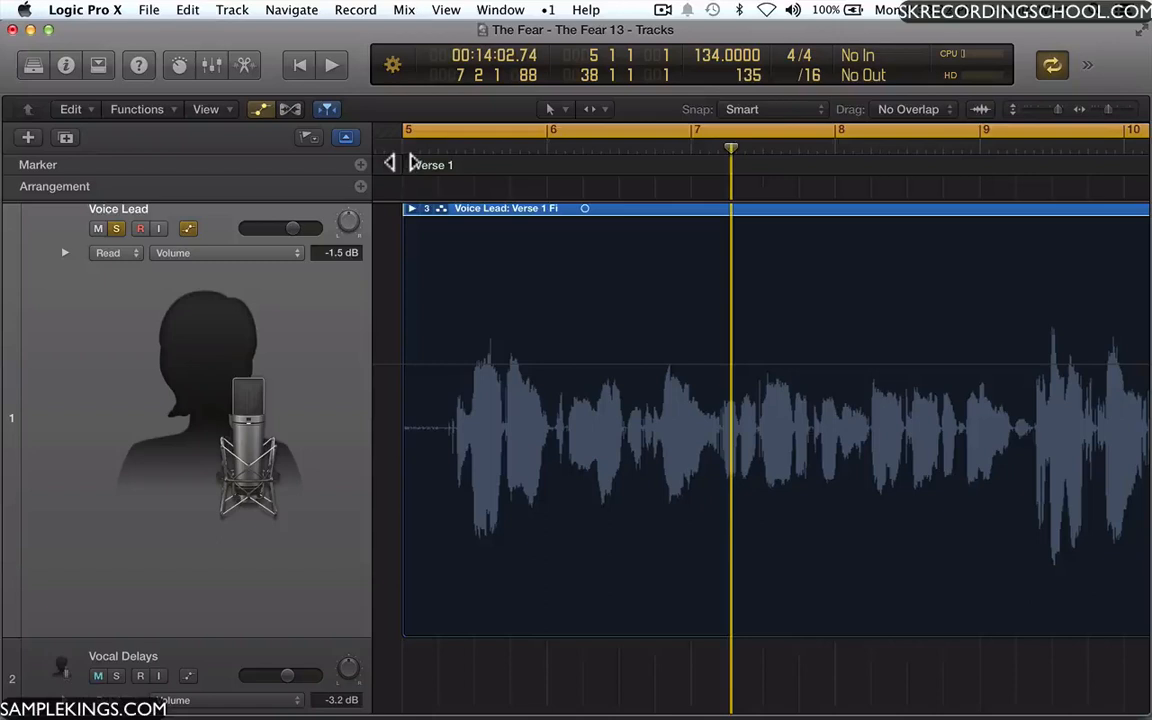
{"action": "left_click", "coordinate": [406, 145]}
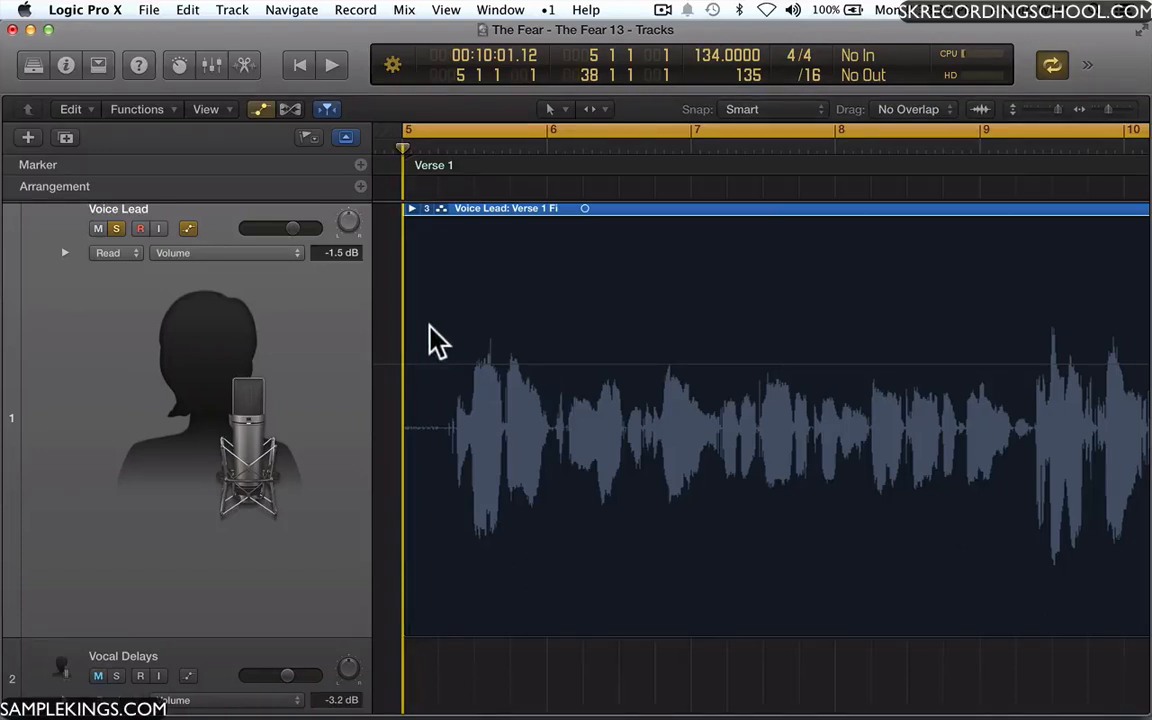
Toggle the Voice Lead track's automation off and on, leaving it enabled.
{"action": "left_click", "coordinate": [189, 230]}
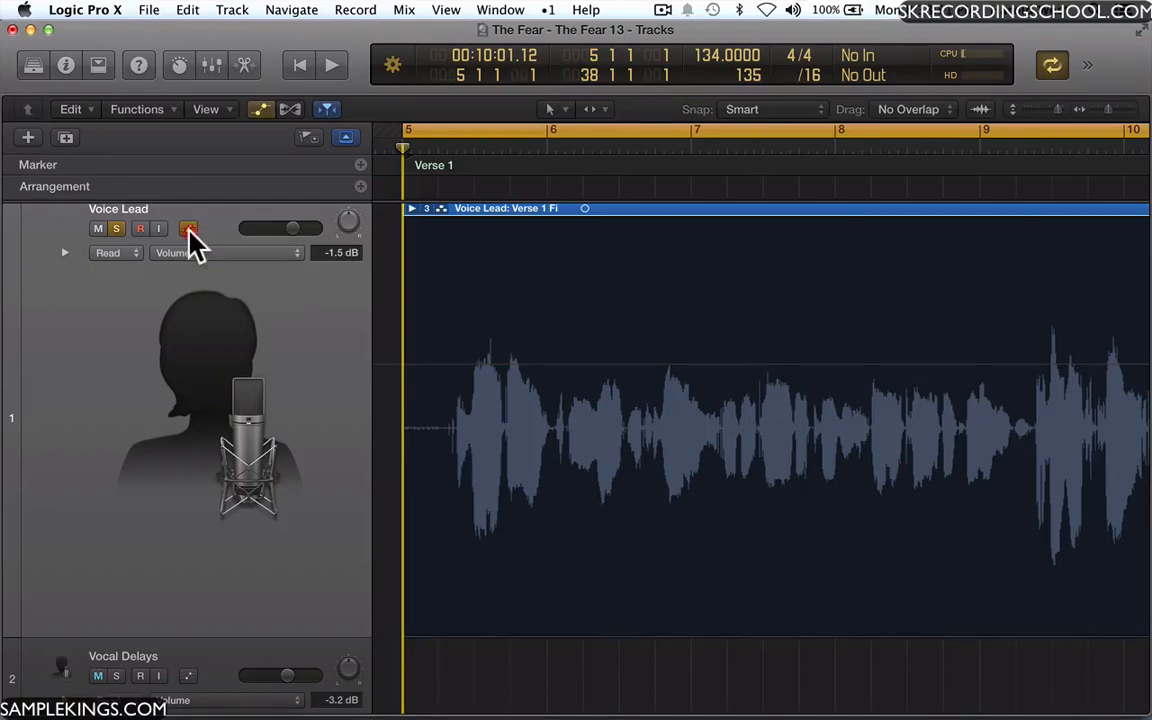
{"action": "left_click", "coordinate": [189, 230]}
{"action": "left_click", "coordinate": [189, 230]}
{"action": "left_click", "coordinate": [189, 230]}
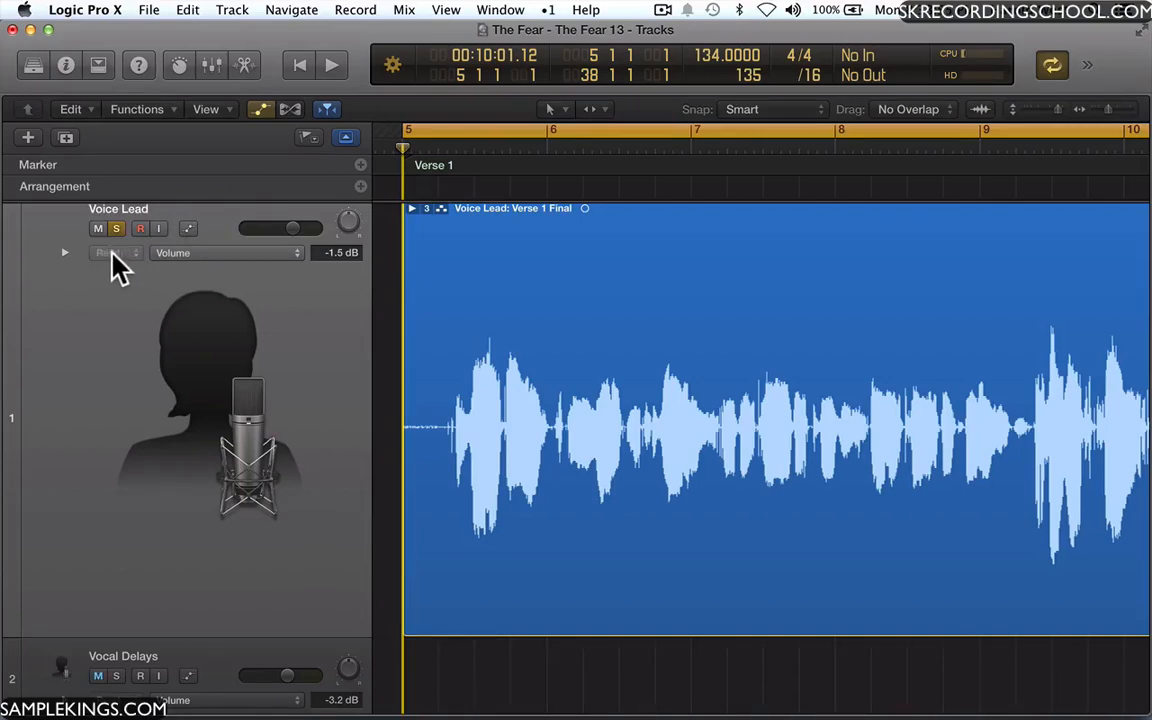
{"action": "left_click", "coordinate": [189, 230]}
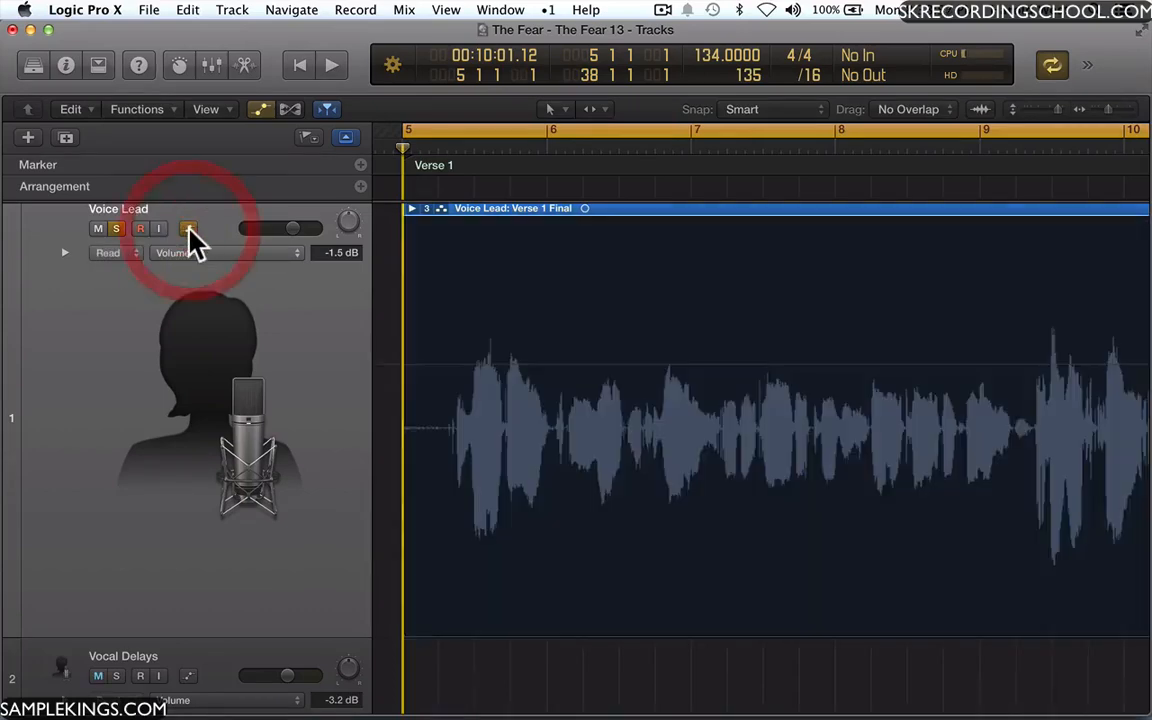
Review the automation modes and the automatable plug-in parameters available for the Voice Lead track, leaving Read mode and Volume selected.
{"action": "left_click", "coordinate": [133, 252]}
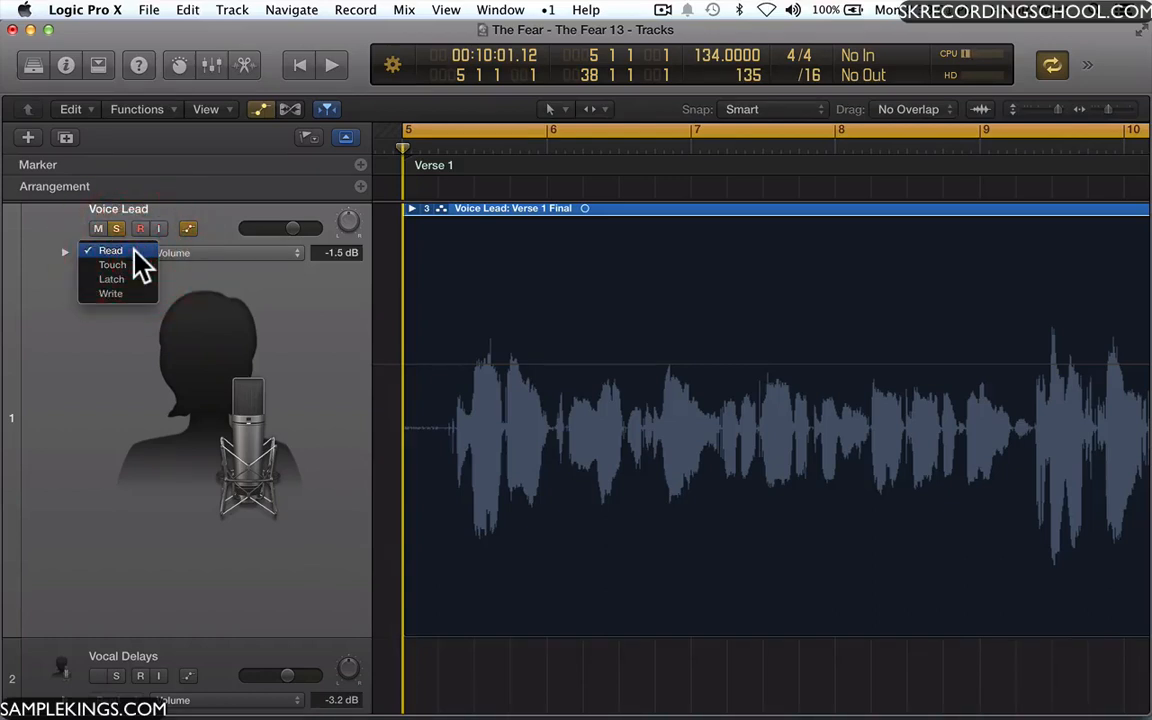
{"action": "left_click", "coordinate": [226, 231]}
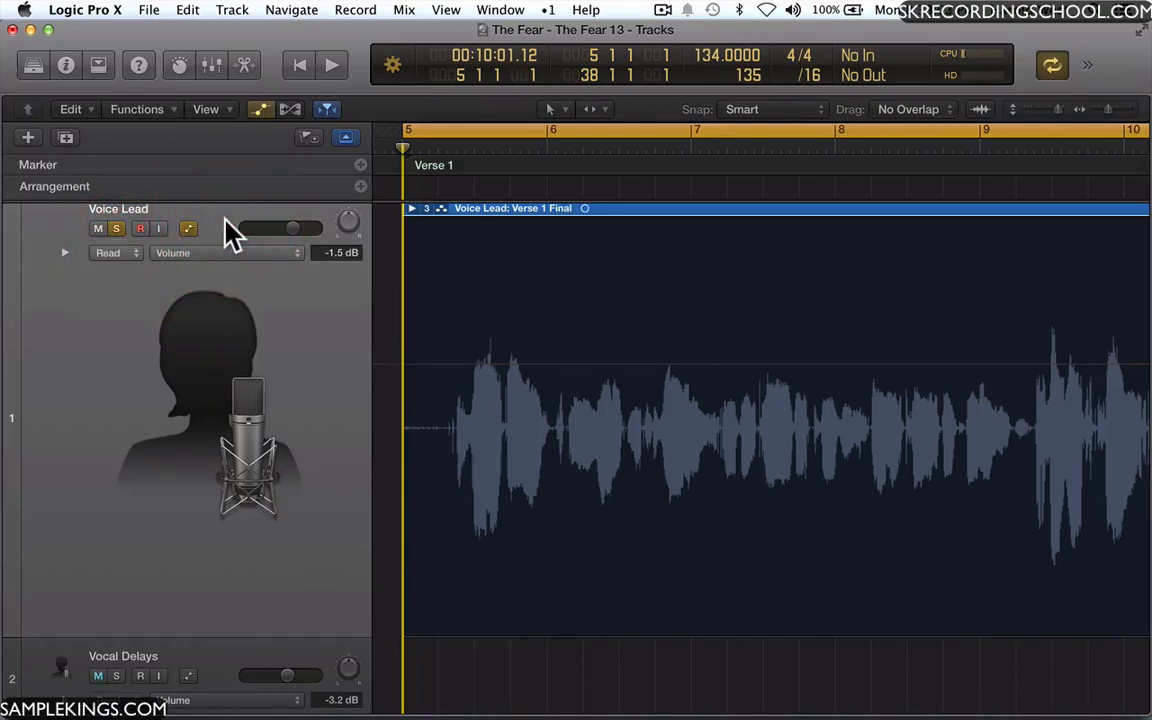
{"action": "left_click", "coordinate": [297, 254]}
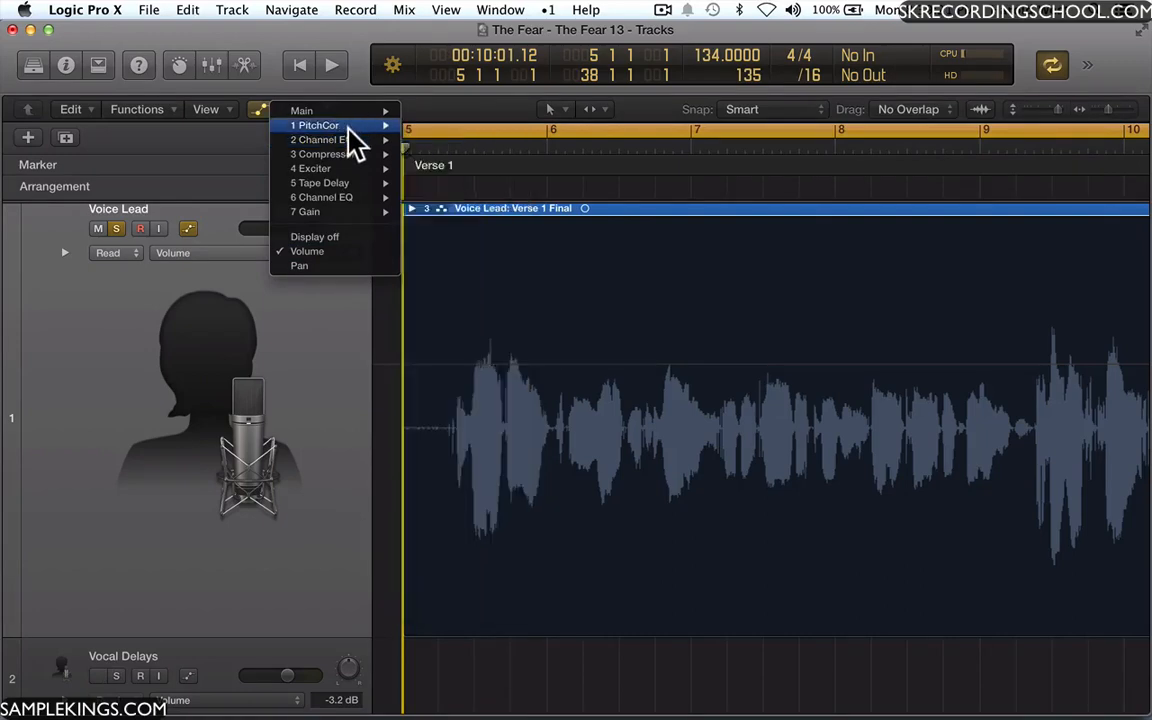
{"action": "mouse_move", "coordinate": [347, 126]}
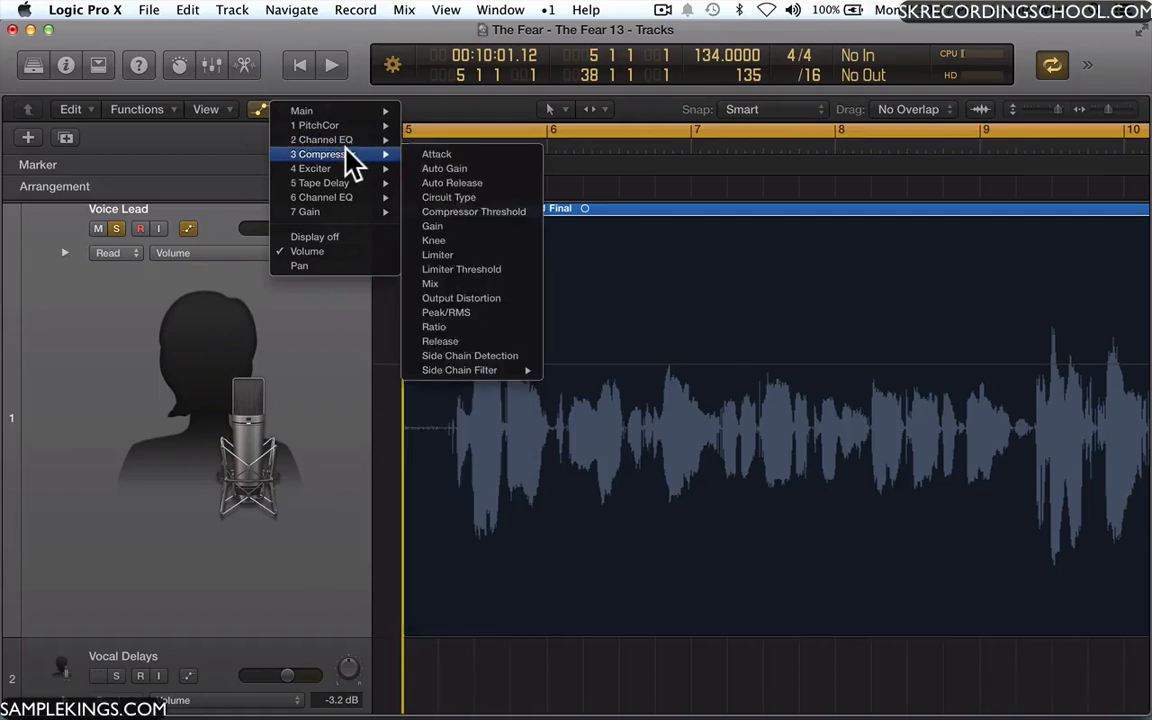
{"action": "mouse_move", "coordinate": [342, 190]}
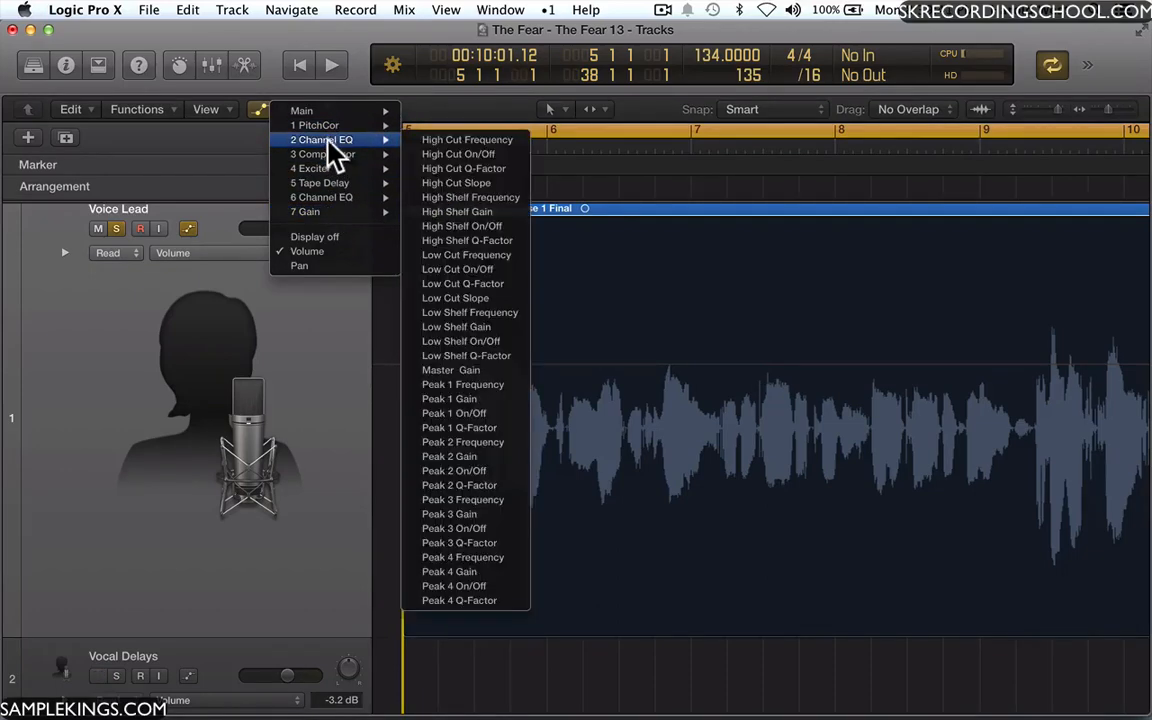
{"action": "left_click", "coordinate": [304, 350]}
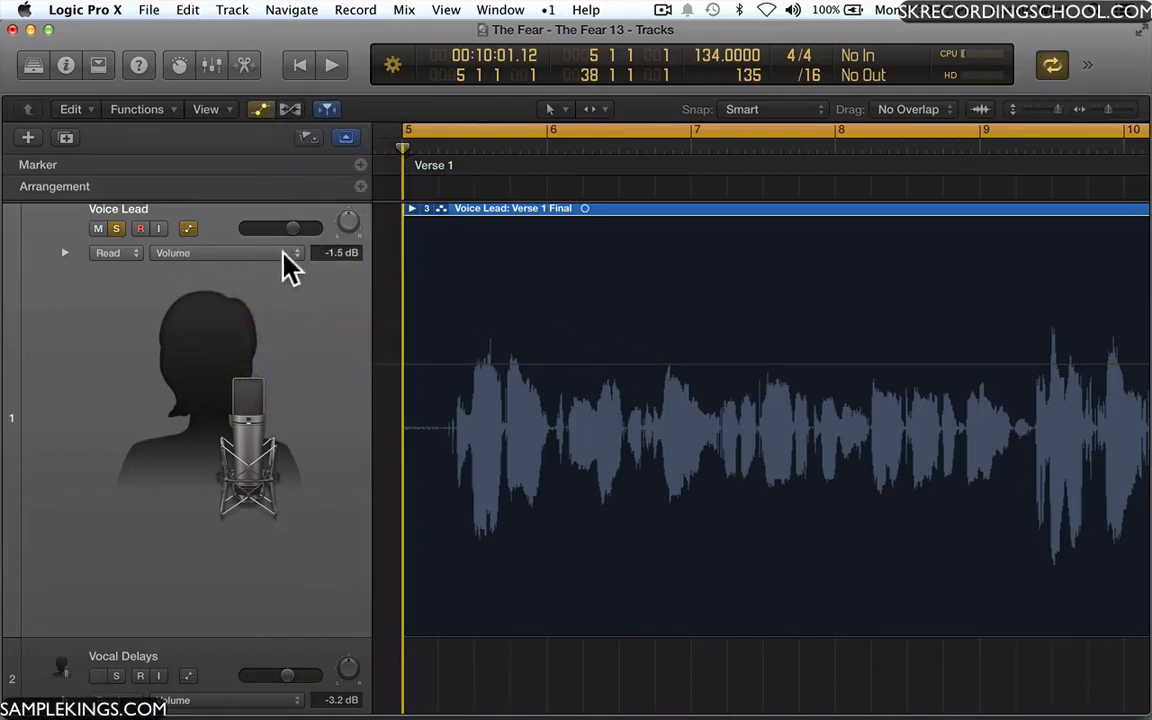
Add volume points on Voice Lead at bar 1 and between bars 5 and 6, pull the middle one down into a dip, and play it.
{"action": "left_click", "coordinate": [421, 404]}
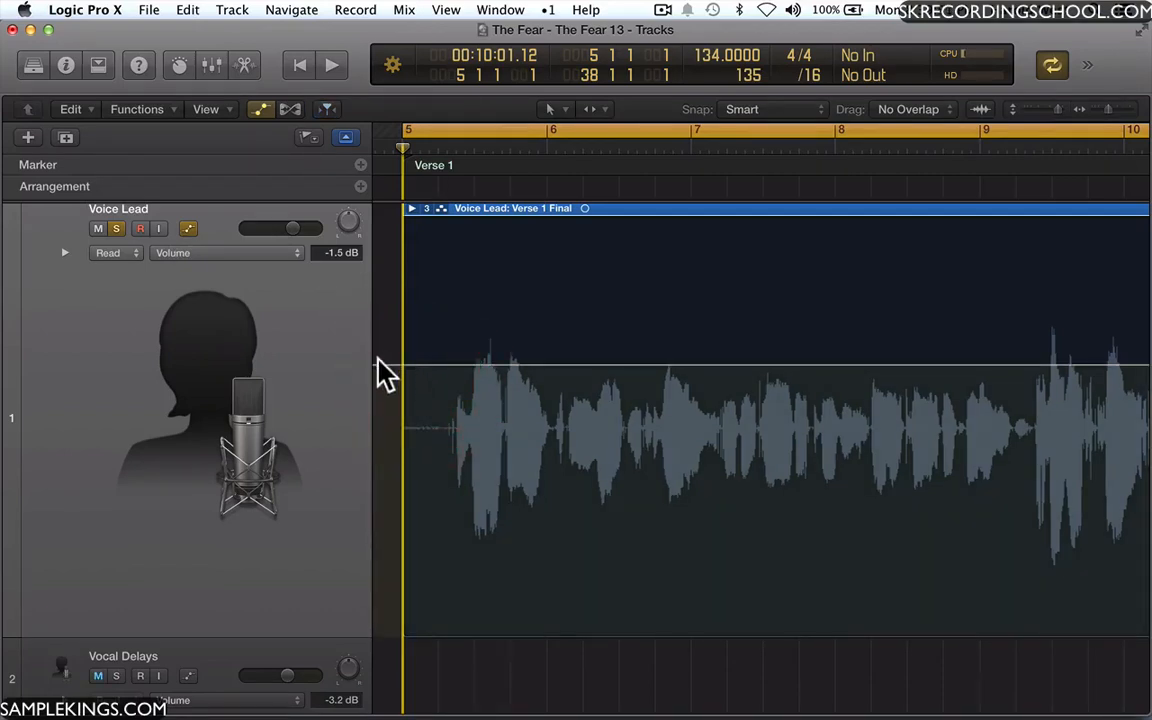
{"action": "scroll", "coordinate": [473, 391], "scroll_direction": "left", "scroll_amount": 5}
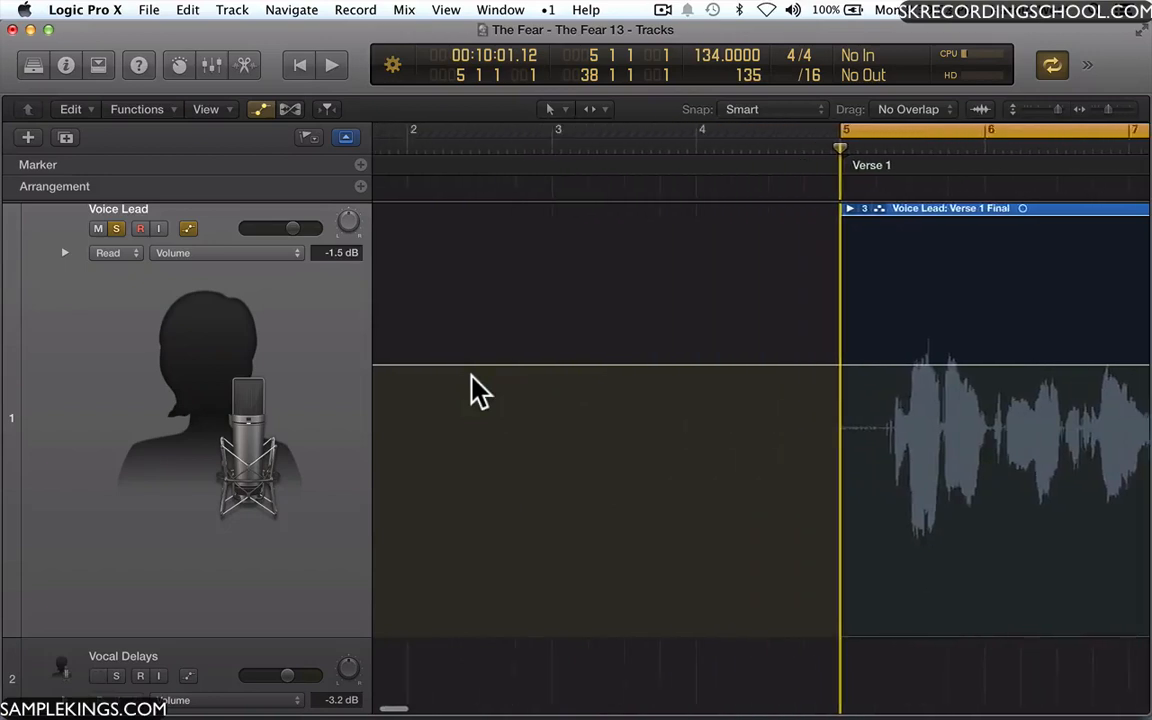
{"action": "scroll", "coordinate": [473, 391], "scroll_direction": "left", "scroll_amount": 1}
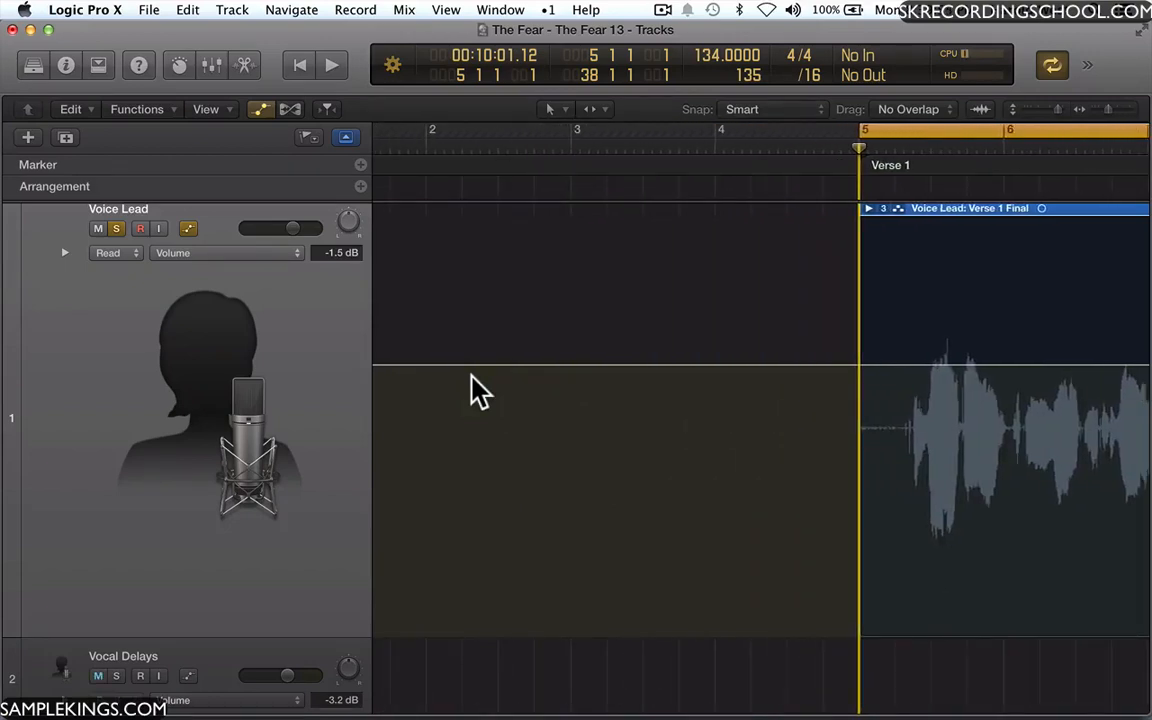
{"action": "key", "text": "super+Left"}
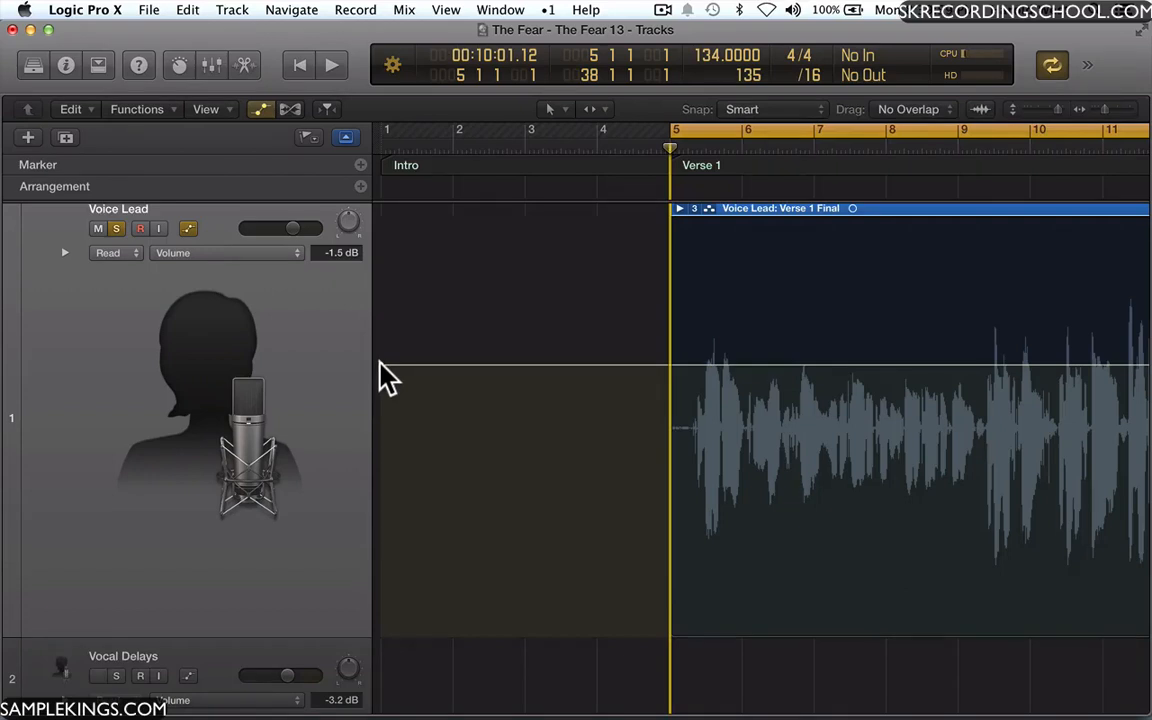
{"action": "left_click", "coordinate": [381, 365]}
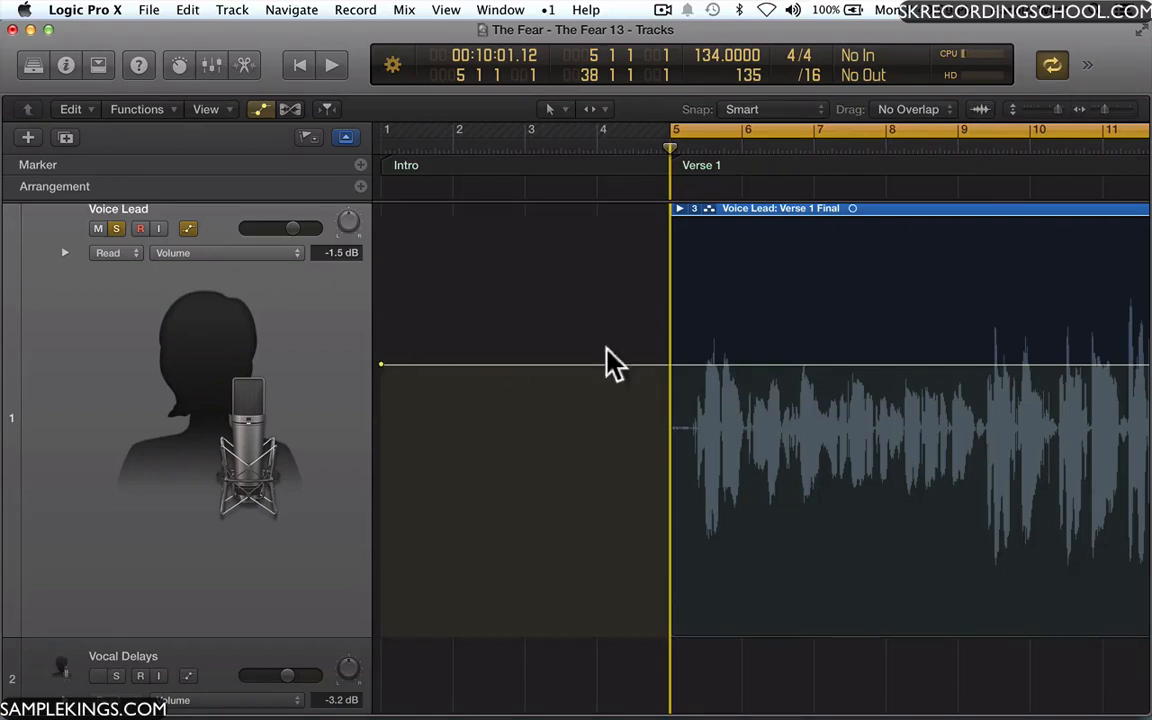
{"action": "left_click", "coordinate": [681, 365]}
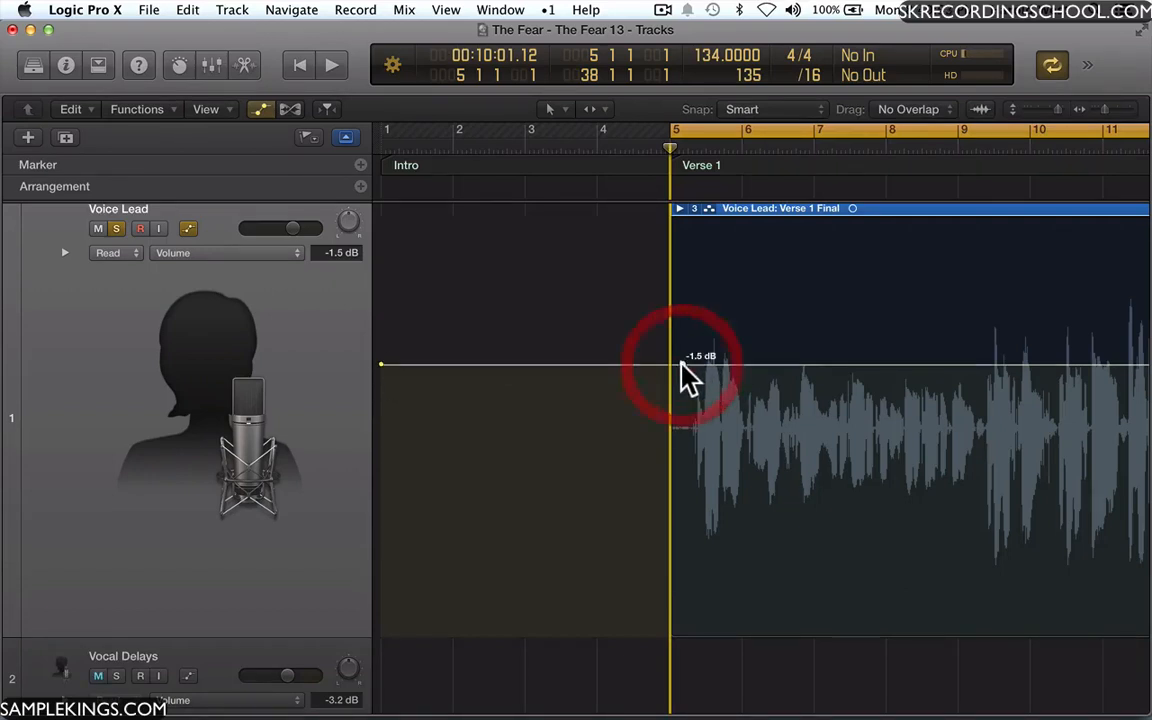
{"action": "left_click", "coordinate": [714, 363]}
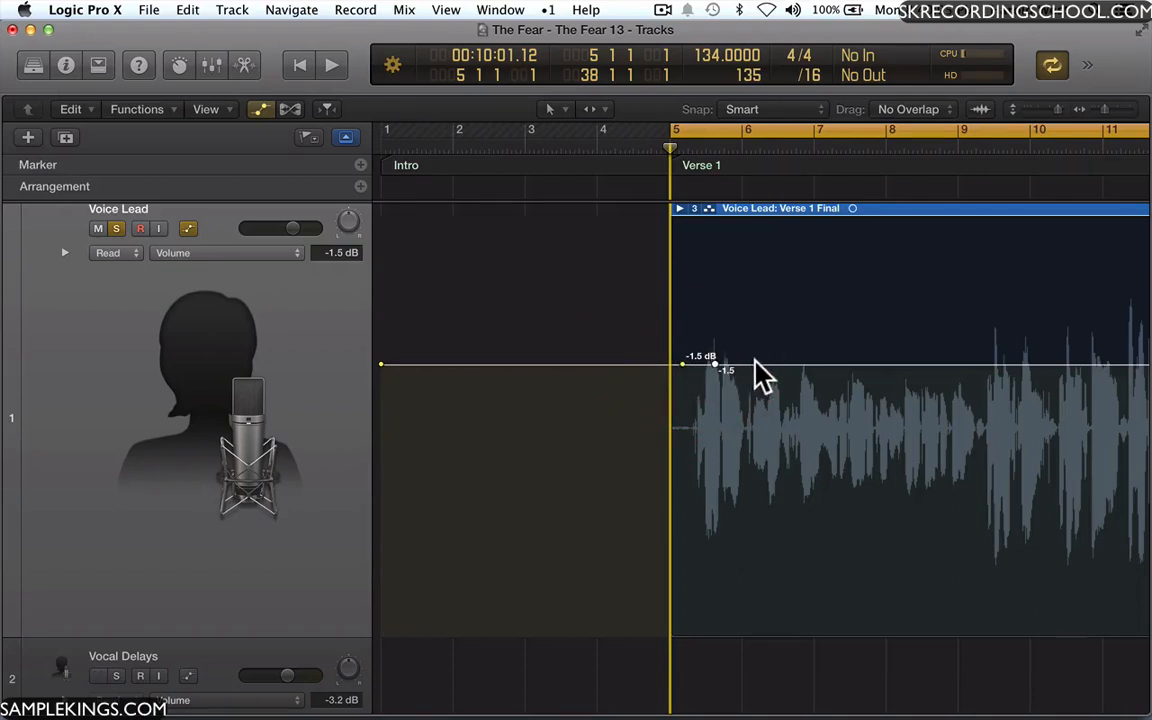
{"action": "left_click_drag", "start_coordinate": [715, 366], "coordinate": [727, 478]}
{"action": "key", "text": "space"}
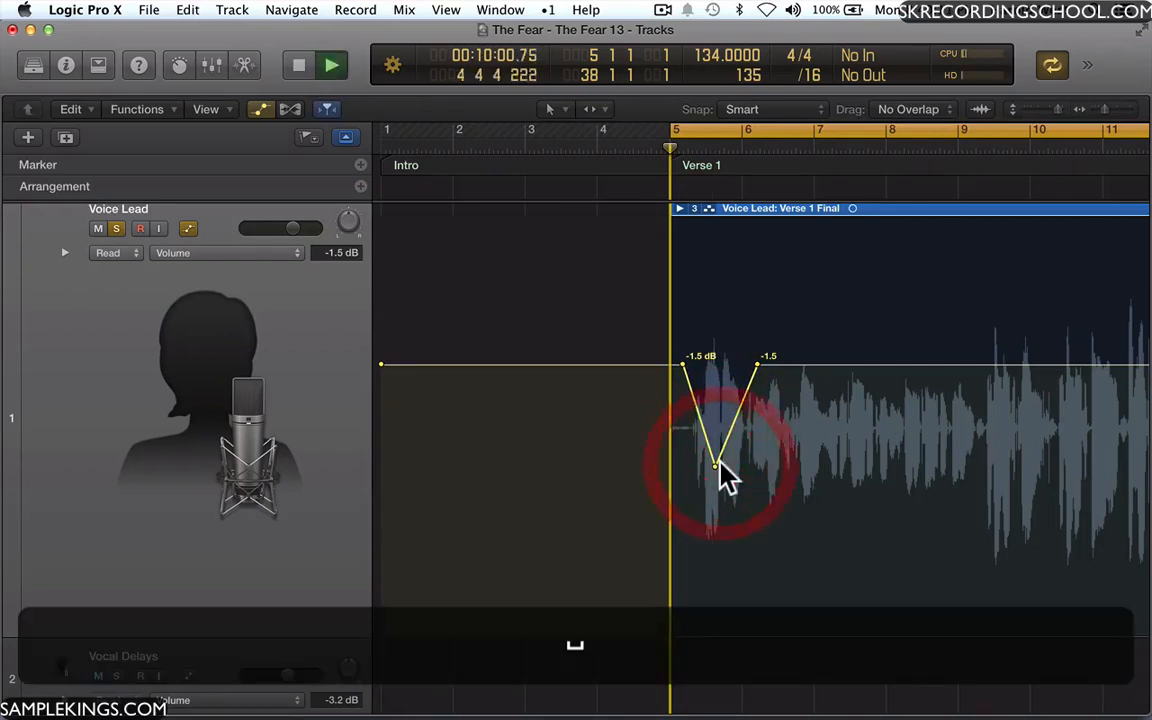
{"action": "key", "text": "space"}
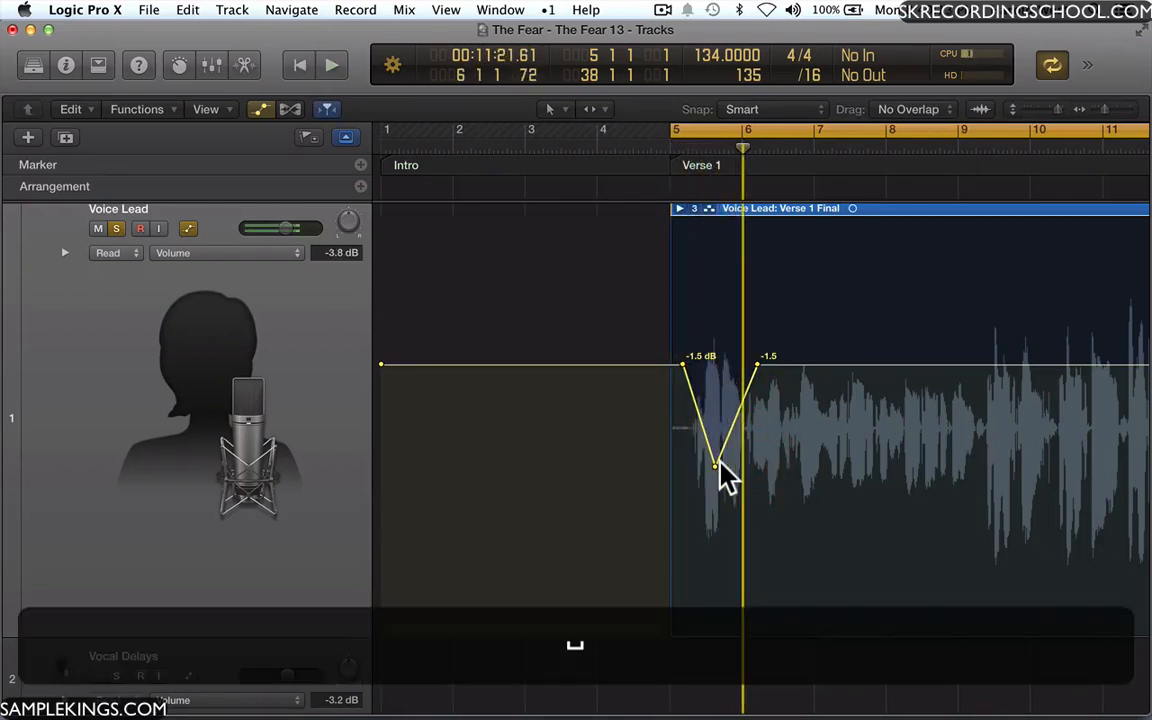
Reshape Voice Lead's volume dip before bar 6 to -13.7 dB and raise the level after it to -1.8 dB.
{"action": "left_click_drag", "start_coordinate": [719, 467], "coordinate": [766, 586]}
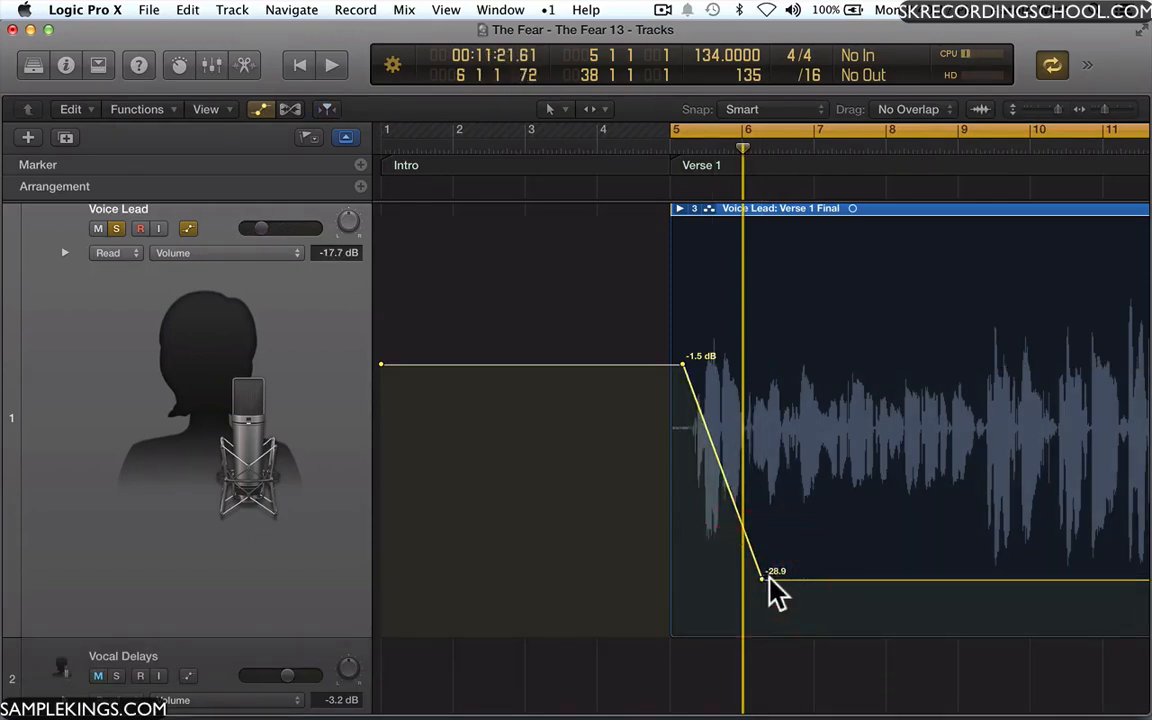
{"action": "left_click", "coordinate": [813, 578]}
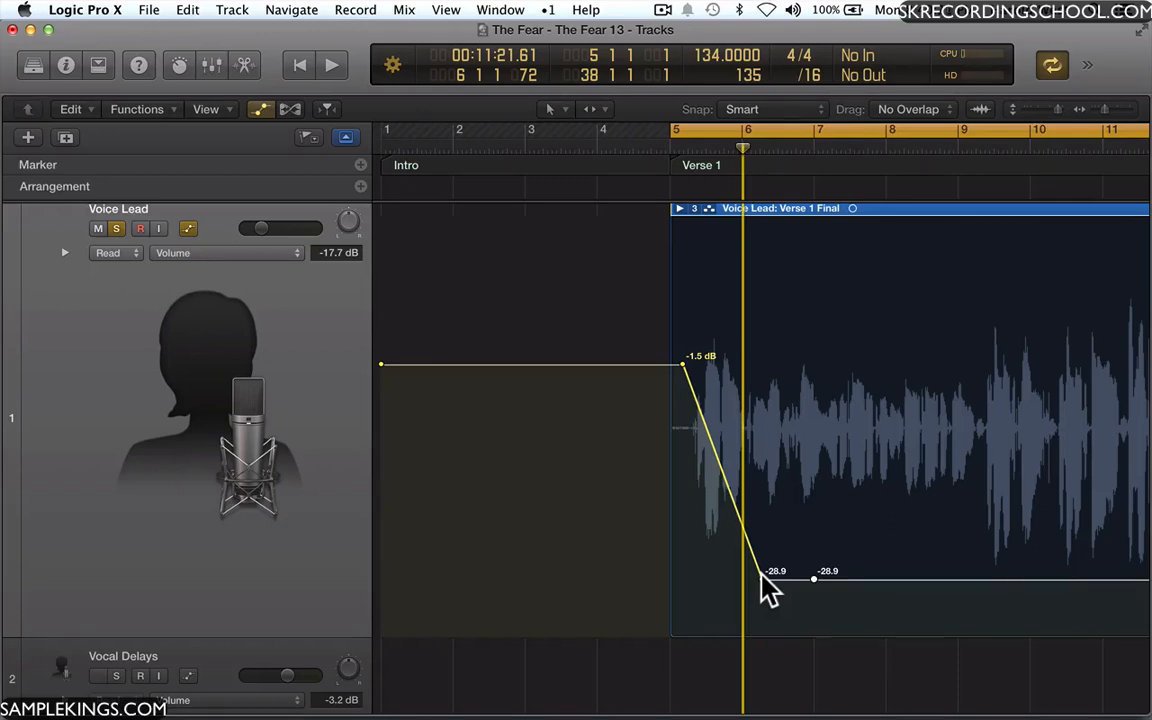
{"action": "left_click_drag", "start_coordinate": [762, 576], "coordinate": [723, 497]}
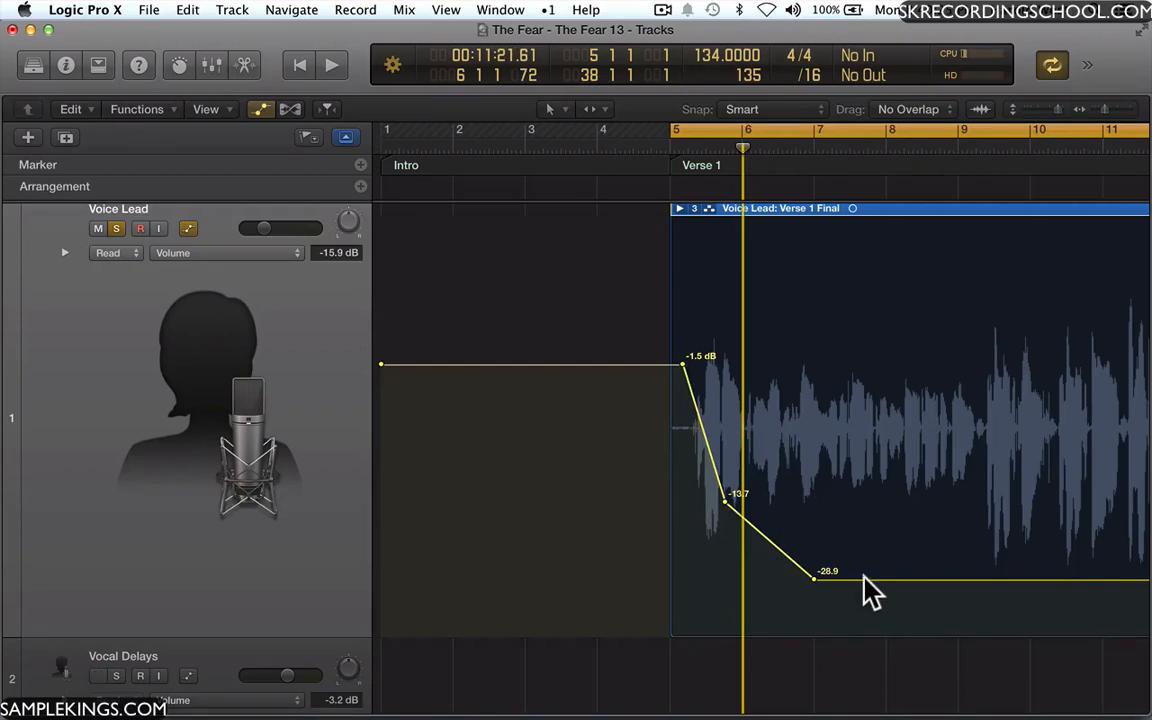
{"action": "left_click_drag", "start_coordinate": [862, 579], "coordinate": [829, 372]}
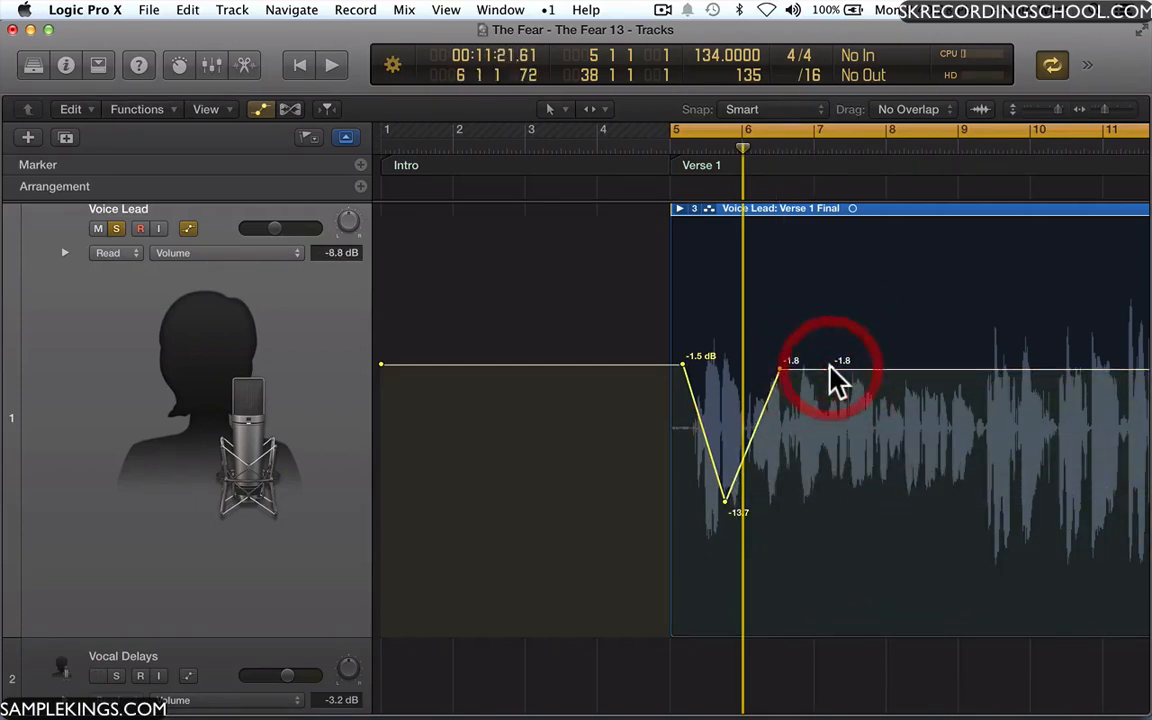
Extend the volume automation with points at -3.6 dB just before bar 7 and -8.5 dB between bars 8 and 9.5.
{"action": "left_click", "coordinate": [852, 450]}
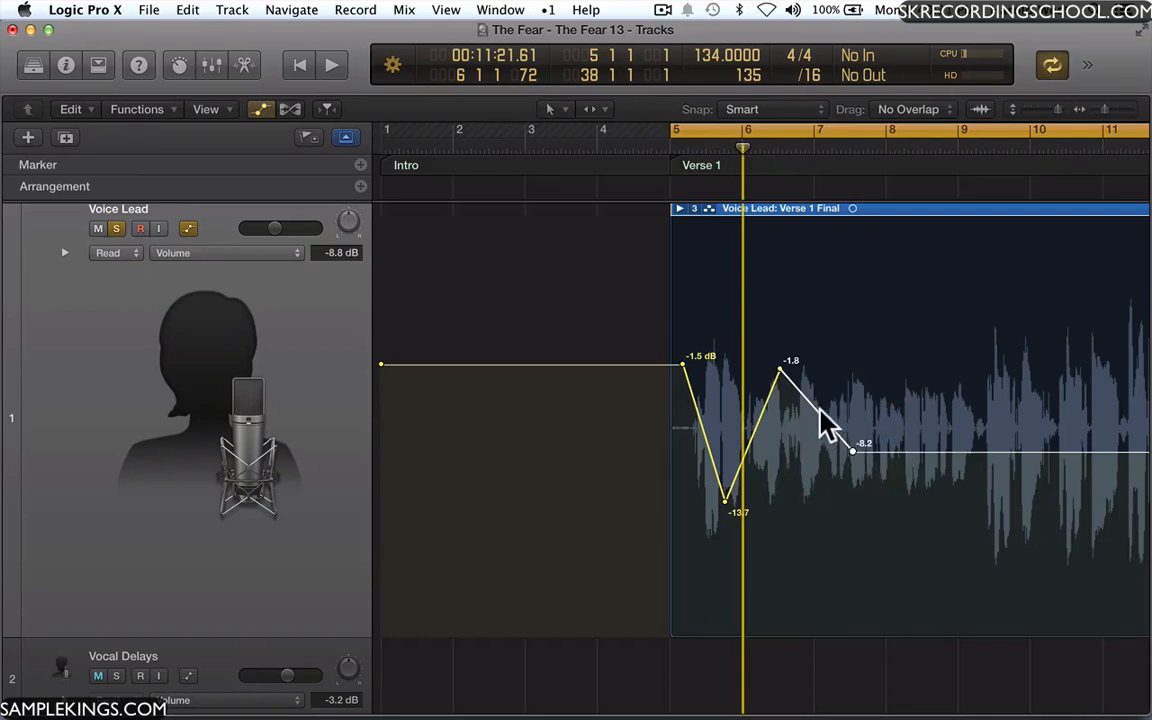
{"action": "left_click", "coordinate": [810, 402]}
{"action": "left_click_drag", "start_coordinate": [812, 403], "coordinate": [868, 381]}
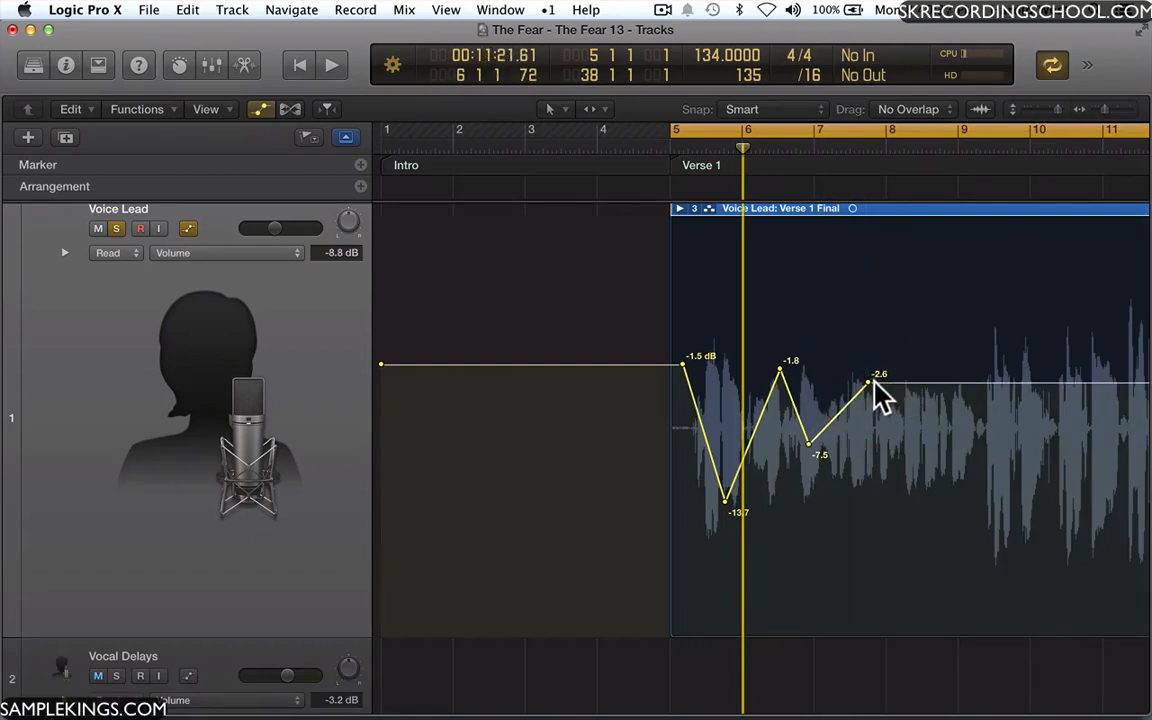
{"action": "left_click_drag", "start_coordinate": [868, 381], "coordinate": [913, 457]}
{"action": "left_click", "coordinate": [954, 456]}
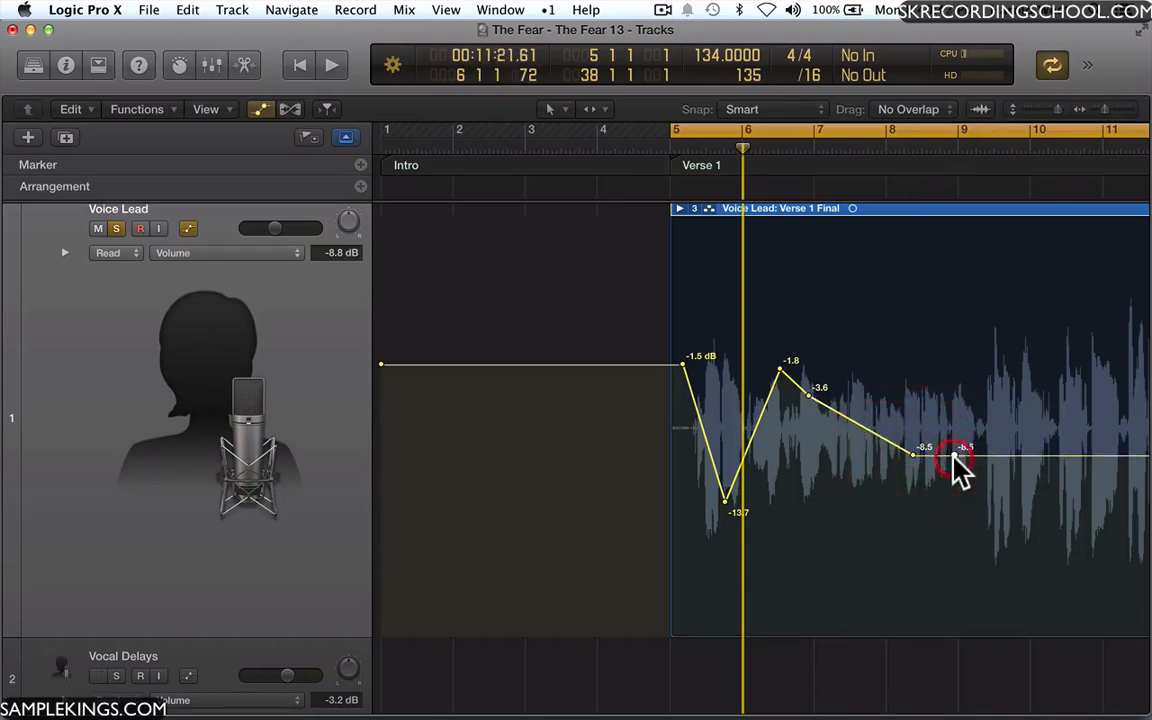
{"action": "left_click", "coordinate": [980, 456]}
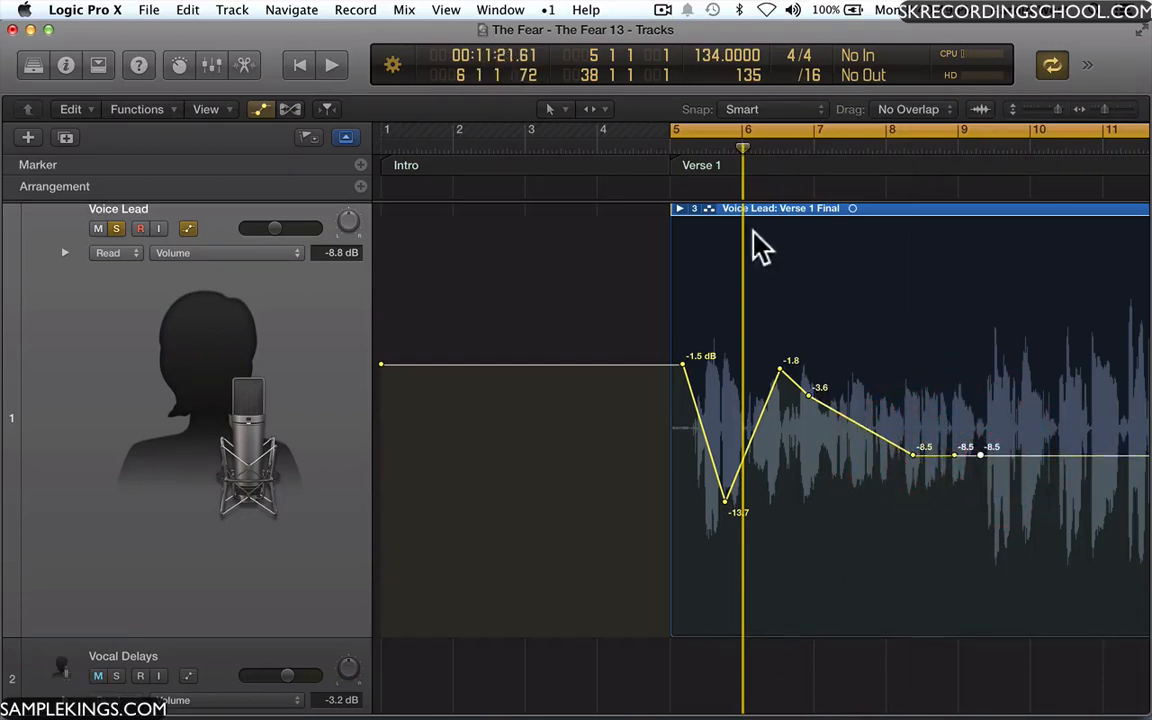
Draw a freehand volume automation curve over Voice Lead's Verse 1 region from about bar 5 to bar 11 with the Pencil tool.
{"action": "left_click", "coordinate": [553, 110]}
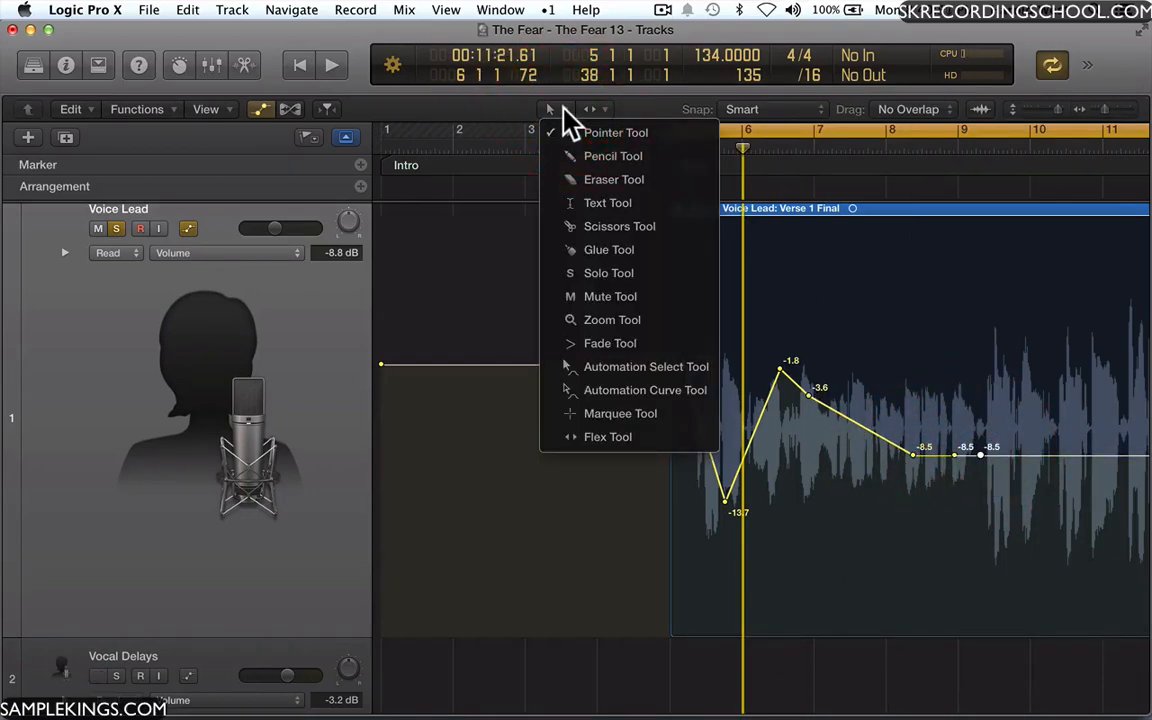
{"action": "left_click", "coordinate": [592, 158]}
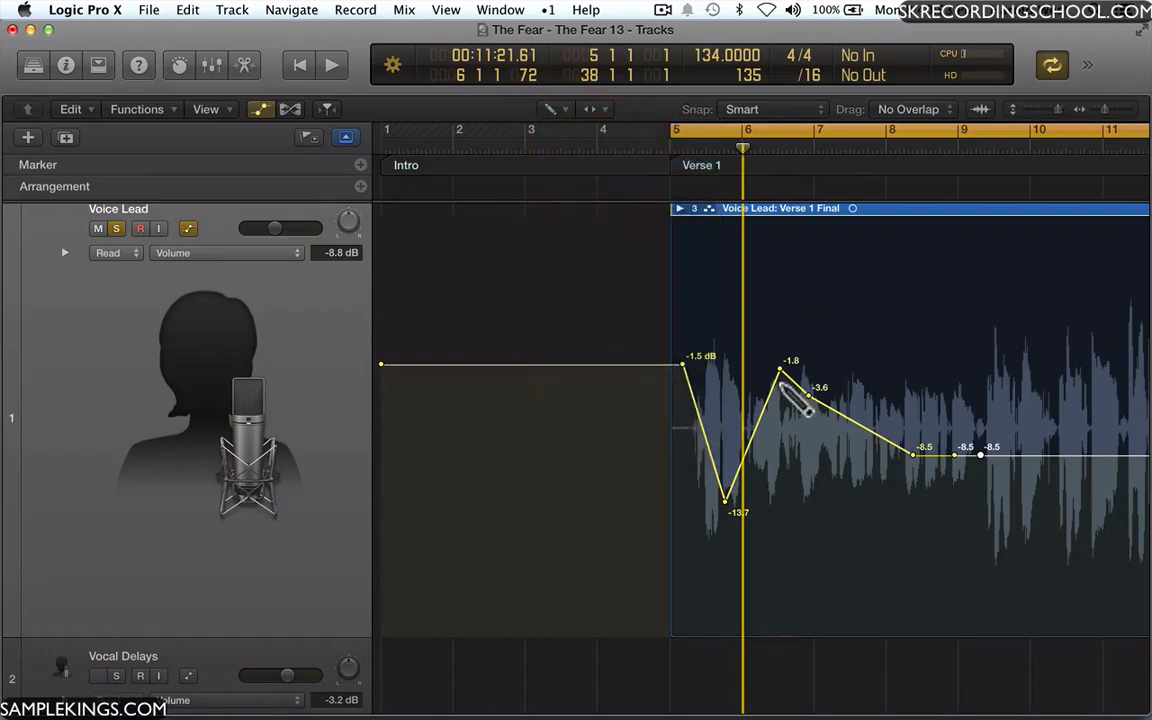
{"action": "mouse_move", "coordinate": [785, 390]}
{"action": "left_mouse_down"}
{"action": "mouse_move", "coordinate": [812, 397]}
{"action": "mouse_move", "coordinate": [856, 440]}
{"action": "mouse_move", "coordinate": [918, 409]}
{"action": "mouse_move", "coordinate": [972, 420]}
{"action": "mouse_move", "coordinate": [1005, 399]}
{"action": "mouse_move", "coordinate": [1036, 404]}
{"action": "mouse_move", "coordinate": [1054, 450]}
{"action": "mouse_move", "coordinate": [1100, 352]}
{"action": "left_mouse_up"}
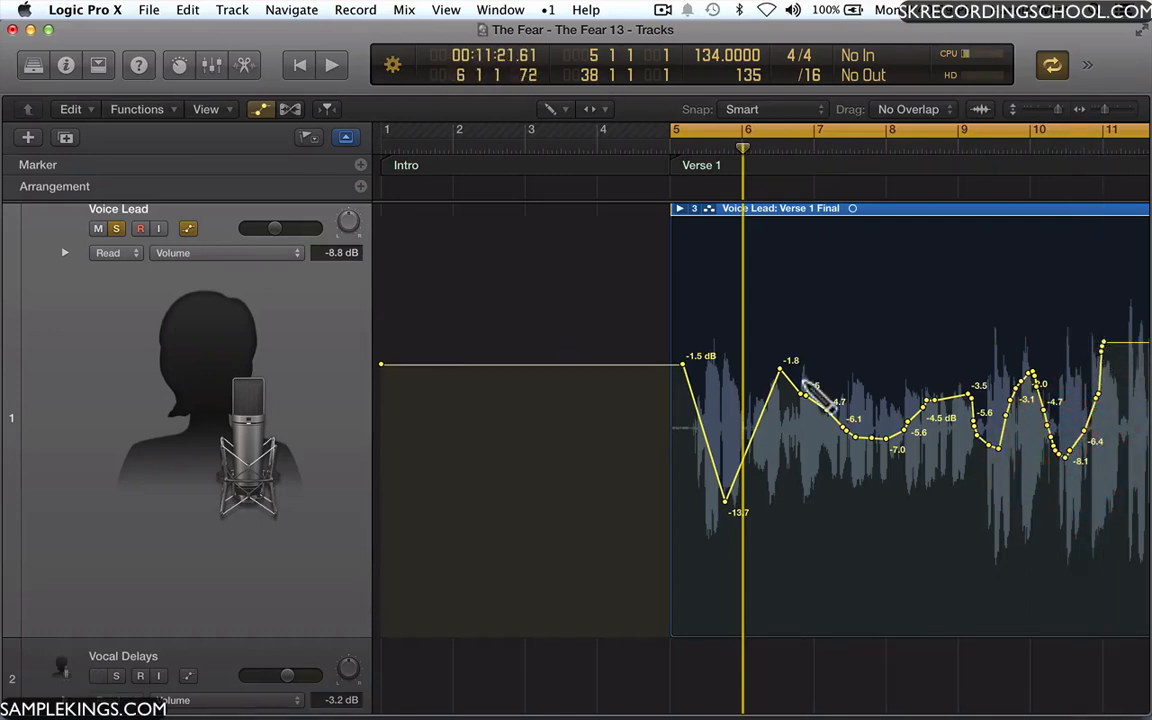
{"action": "mouse_move", "coordinate": [687, 416]}
{"action": "left_mouse_down"}
{"action": "mouse_move", "coordinate": [700, 404]}
{"action": "mouse_move", "coordinate": [695, 472]}
{"action": "left_mouse_up"}
{"action": "right_click", "coordinate": [686, 440]}
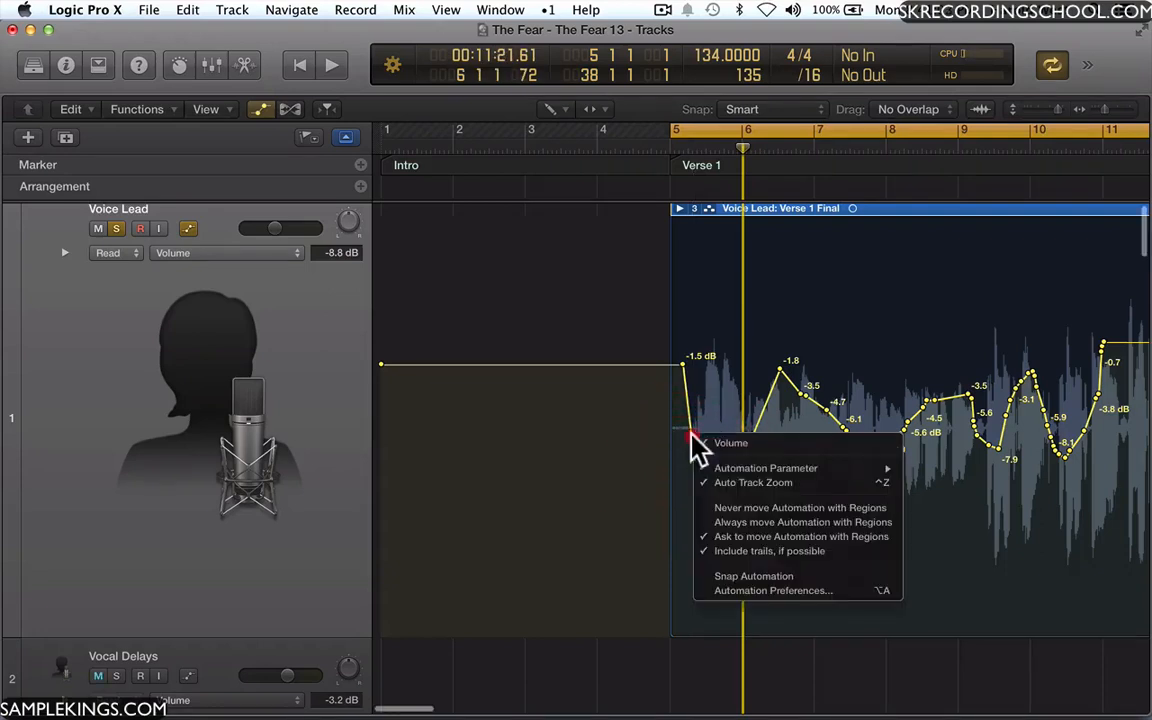
{"action": "left_click", "coordinate": [685, 410]}
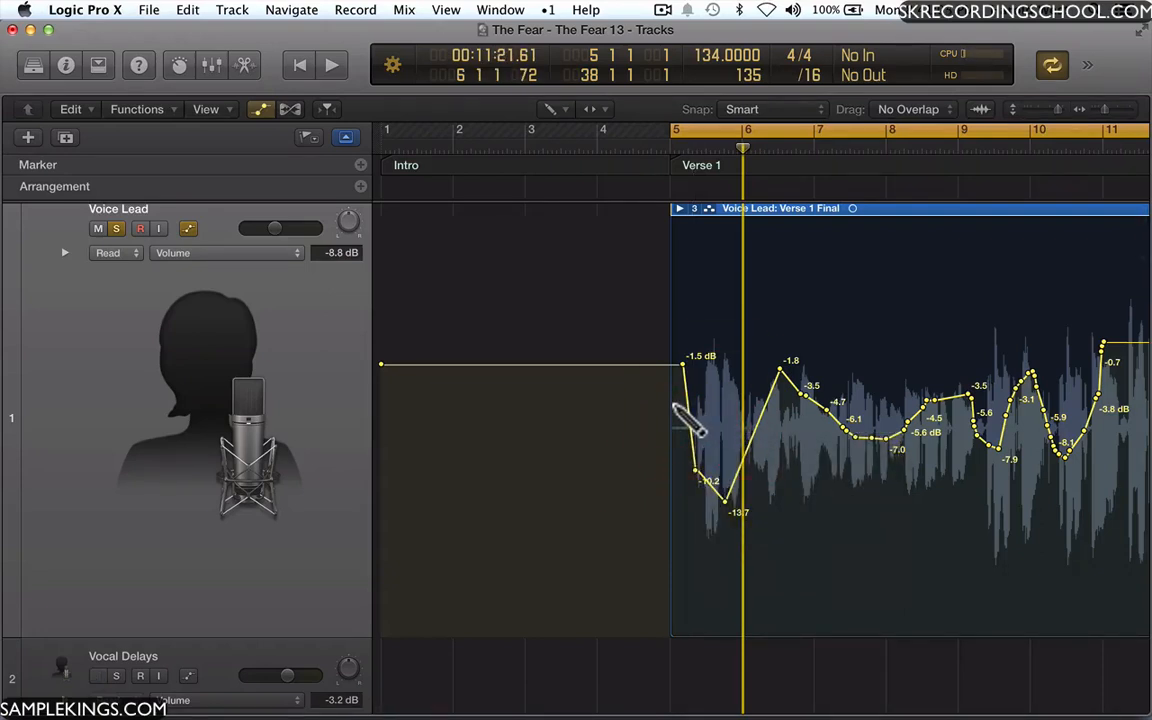
{"action": "mouse_move", "coordinate": [686, 410]}
{"action": "left_mouse_down"}
{"action": "mouse_move", "coordinate": [715, 419]}
{"action": "mouse_move", "coordinate": [717, 438]}
{"action": "mouse_move", "coordinate": [700, 451]}
{"action": "mouse_move", "coordinate": [742, 421]}
{"action": "mouse_move", "coordinate": [733, 462]}
{"action": "mouse_move", "coordinate": [762, 460]}
{"action": "mouse_move", "coordinate": [776, 386]}
{"action": "mouse_move", "coordinate": [818, 378]}
{"action": "mouse_move", "coordinate": [826, 390]}
{"action": "left_mouse_up"}
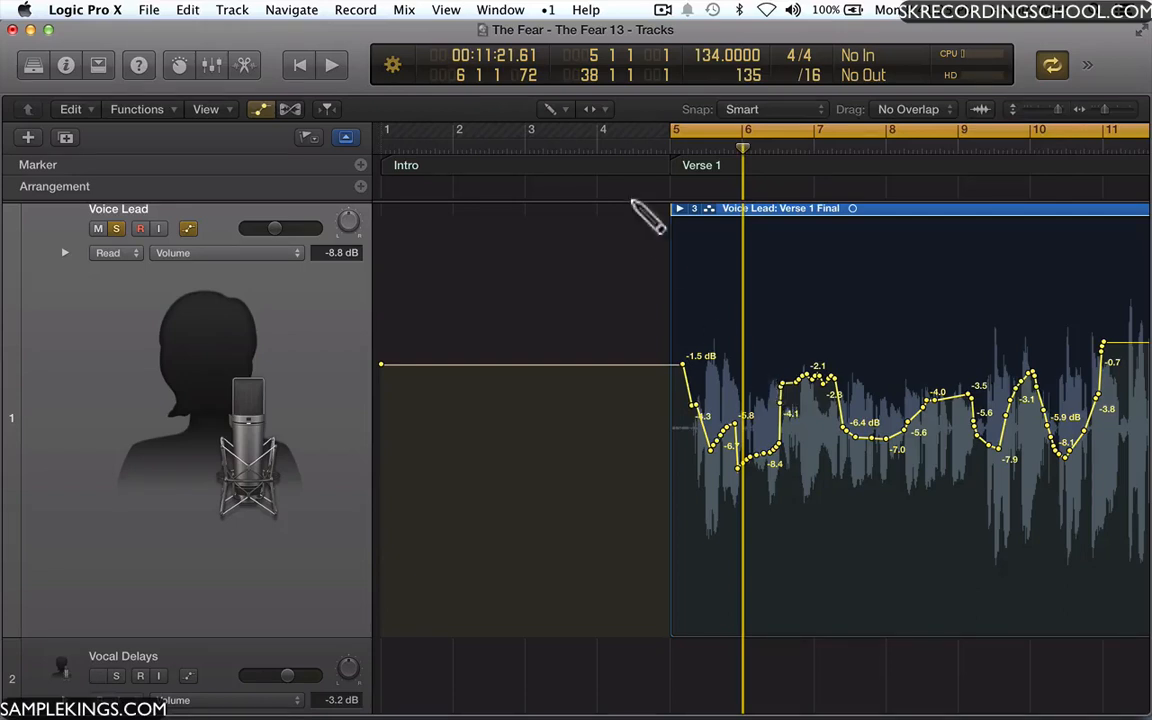
Choose the Eraser tool and play the opening bars of Verse 1 to hear the drawn volume automation.
{"action": "left_click", "coordinate": [565, 107]}
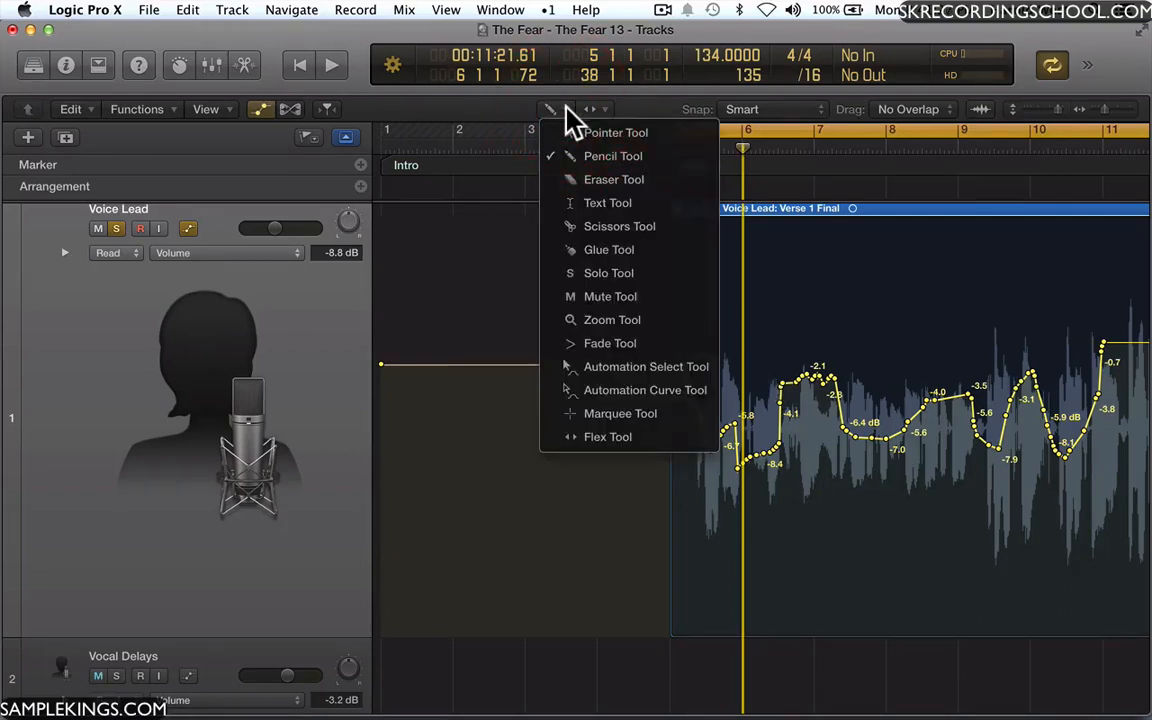
{"action": "left_click", "coordinate": [610, 180]}
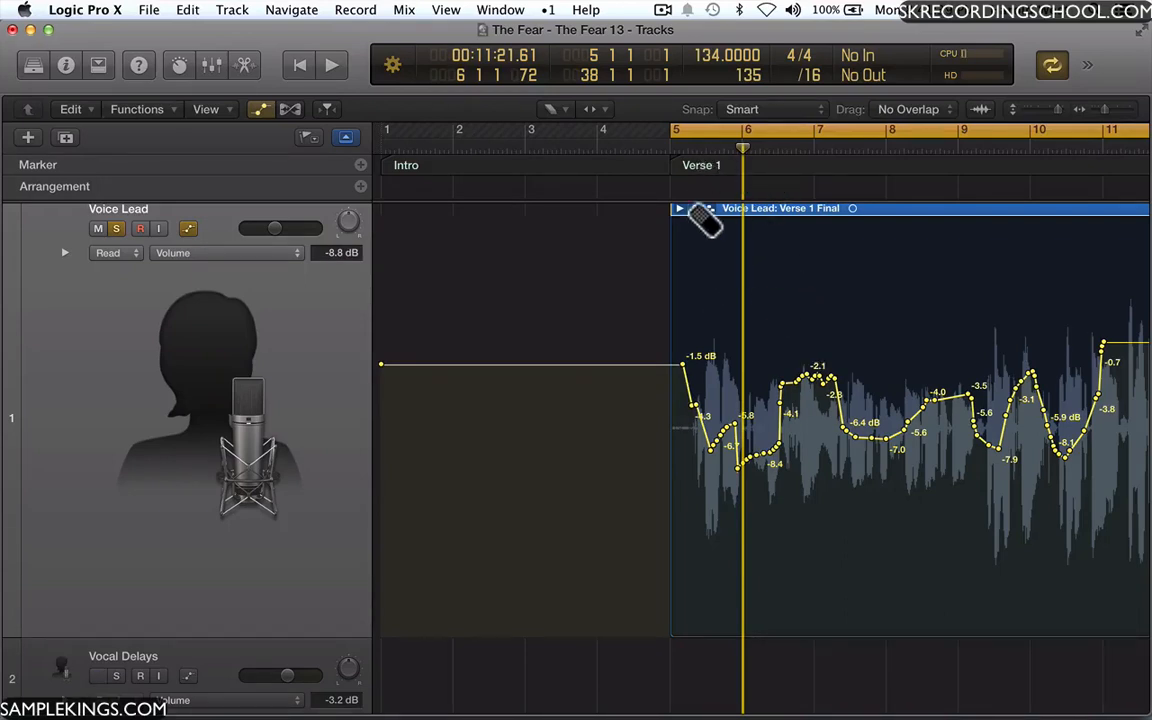
{"action": "key", "text": "space"}
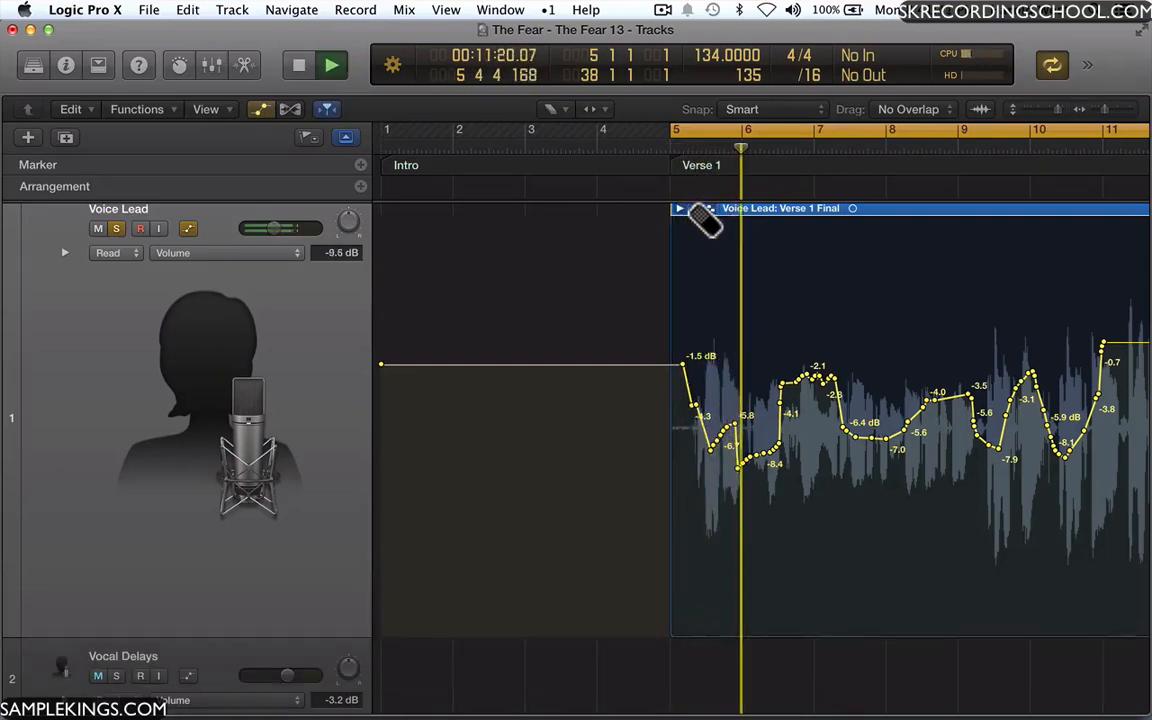
{"action": "key", "text": "space"}
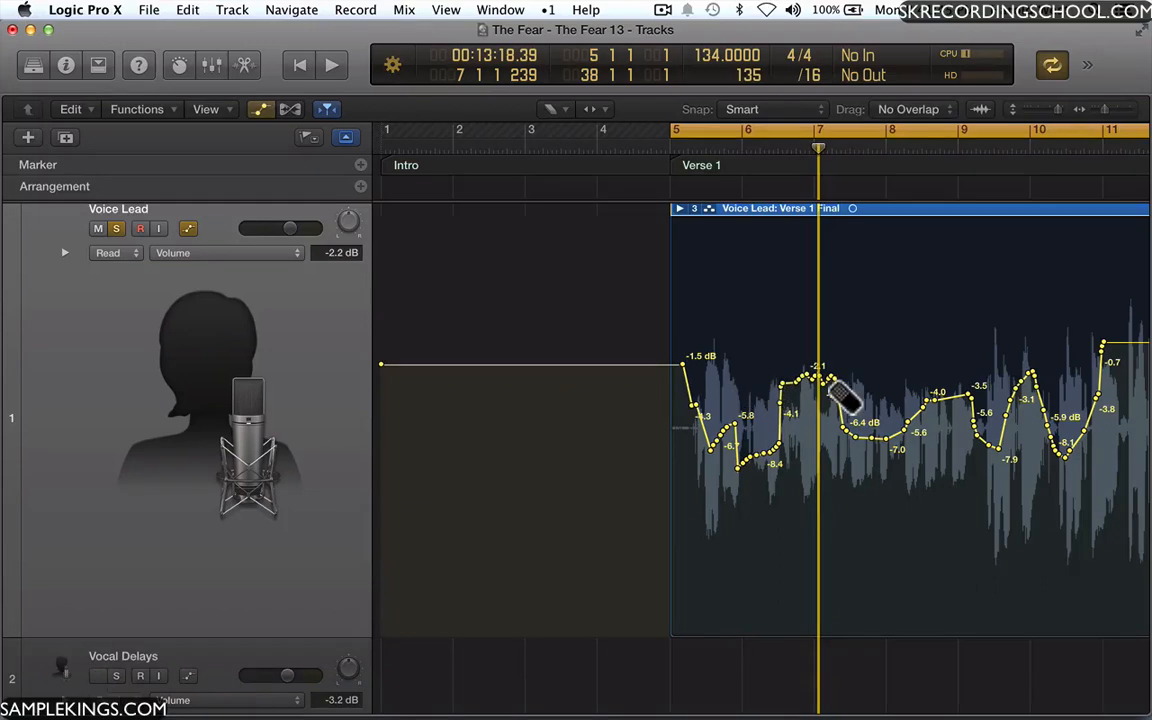
Bend segments of Voice Lead's volume automation around bars 7, 9.5 and 10.5 with the Automation Curve tool.
{"action": "left_click", "coordinate": [560, 109]}
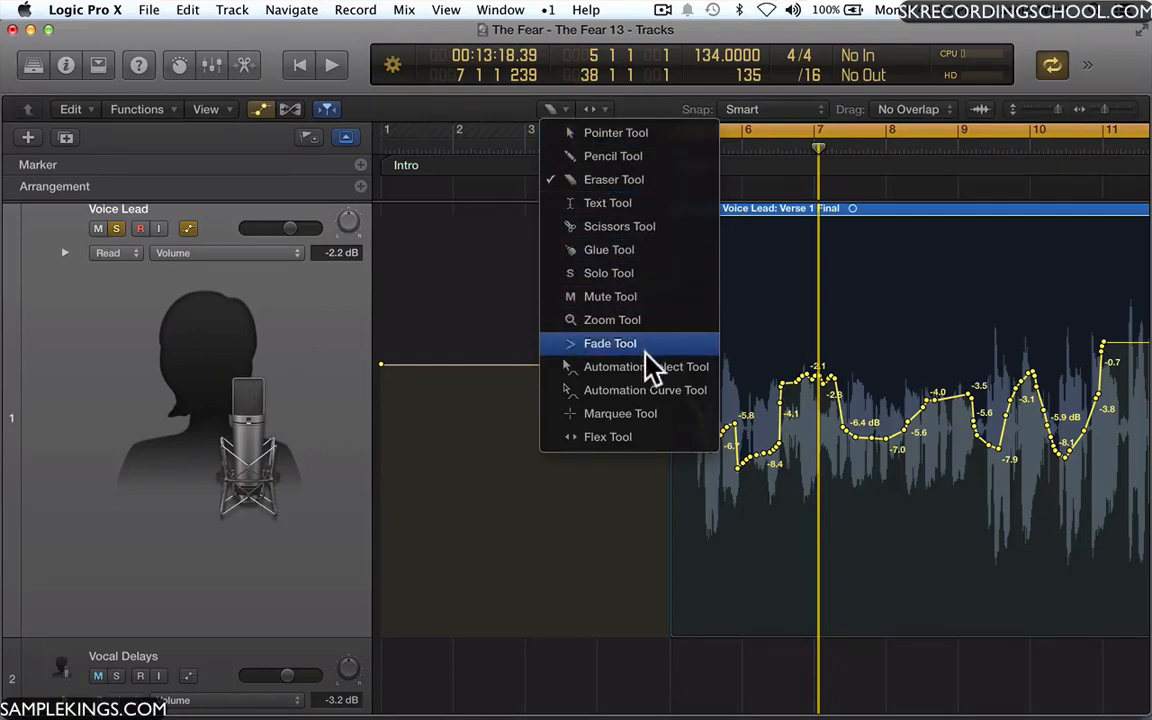
{"action": "left_click", "coordinate": [650, 390]}
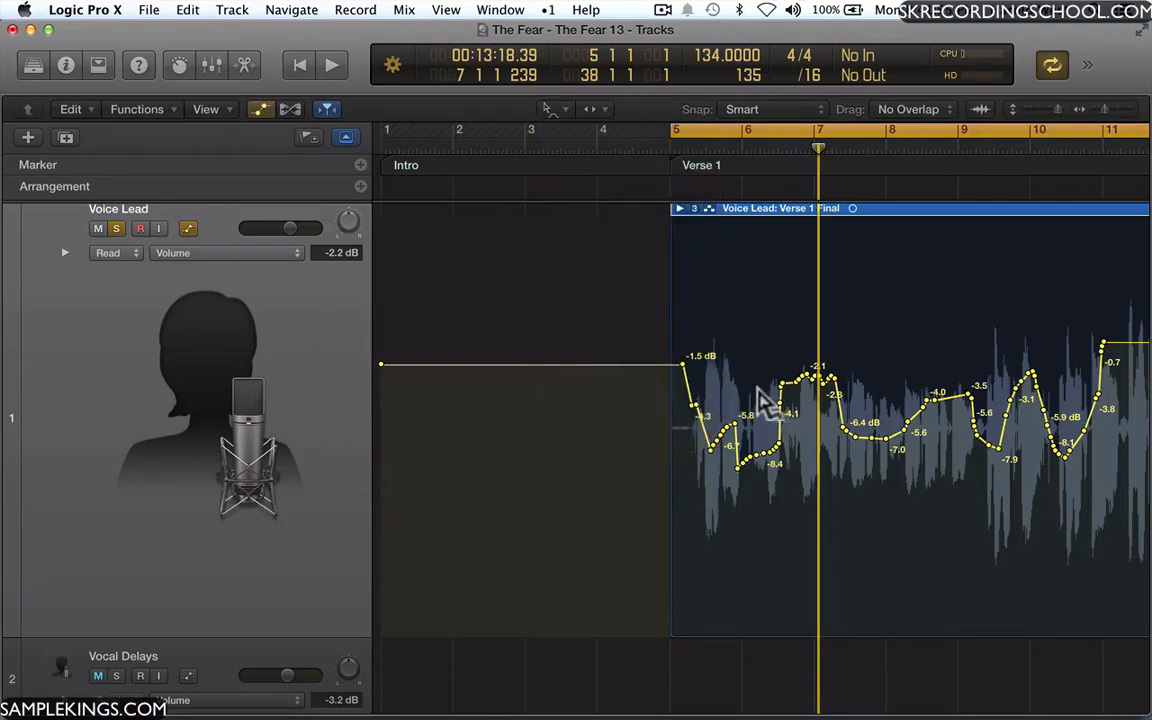
{"action": "left_click", "coordinate": [763, 424]}
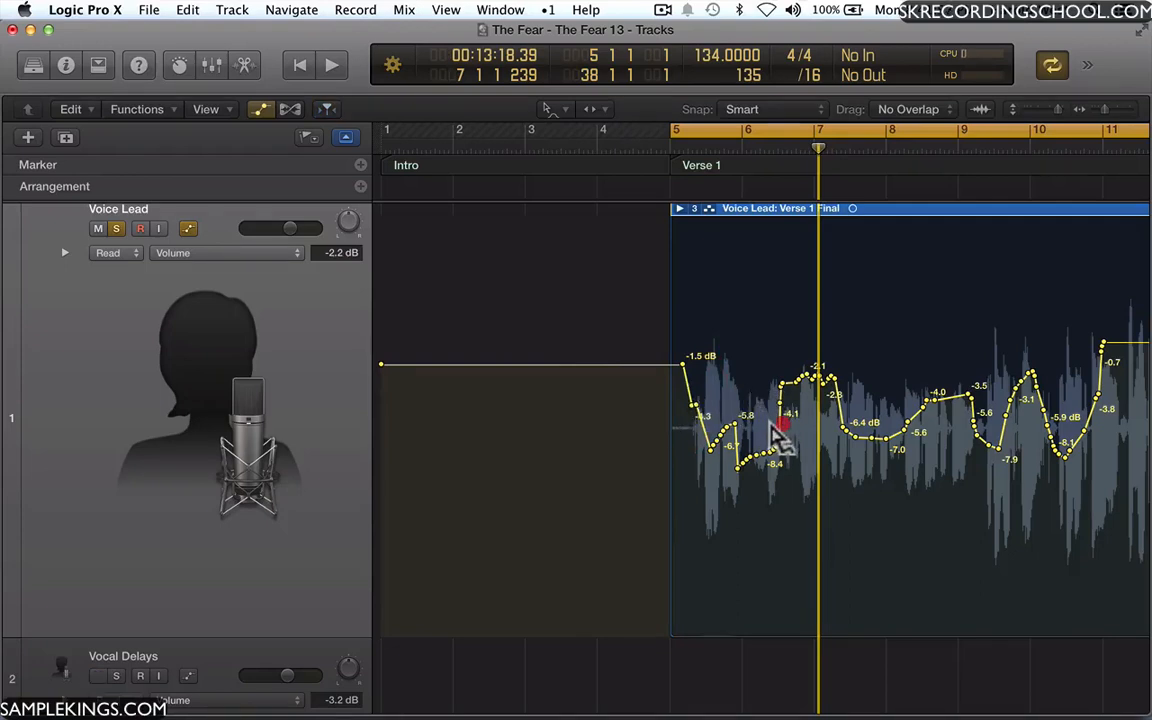
{"action": "left_click_drag", "start_coordinate": [776, 424], "coordinate": [801, 419]}
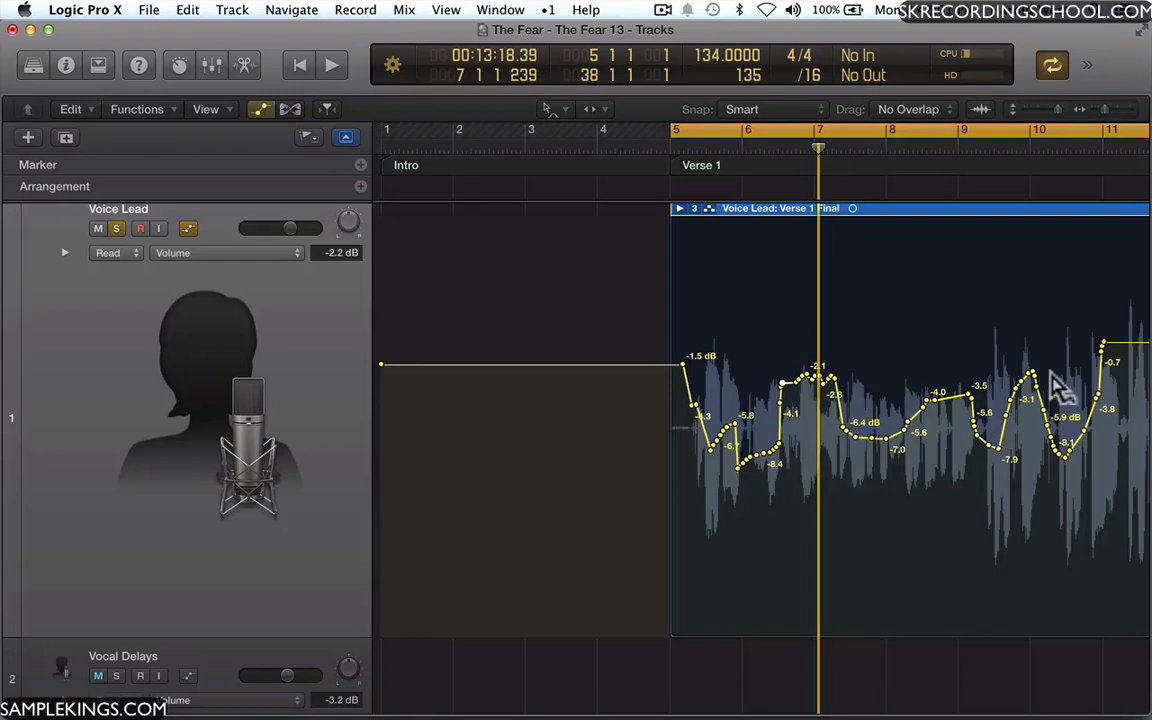
{"action": "mouse_move", "coordinate": [984, 418]}
{"action": "left_mouse_down"}
{"action": "mouse_move", "coordinate": [1022, 460]}
{"action": "mouse_move", "coordinate": [970, 420]}
{"action": "left_mouse_up"}
{"action": "scroll", "coordinate": [964, 419], "scroll_direction": "right", "scroll_amount": 6}
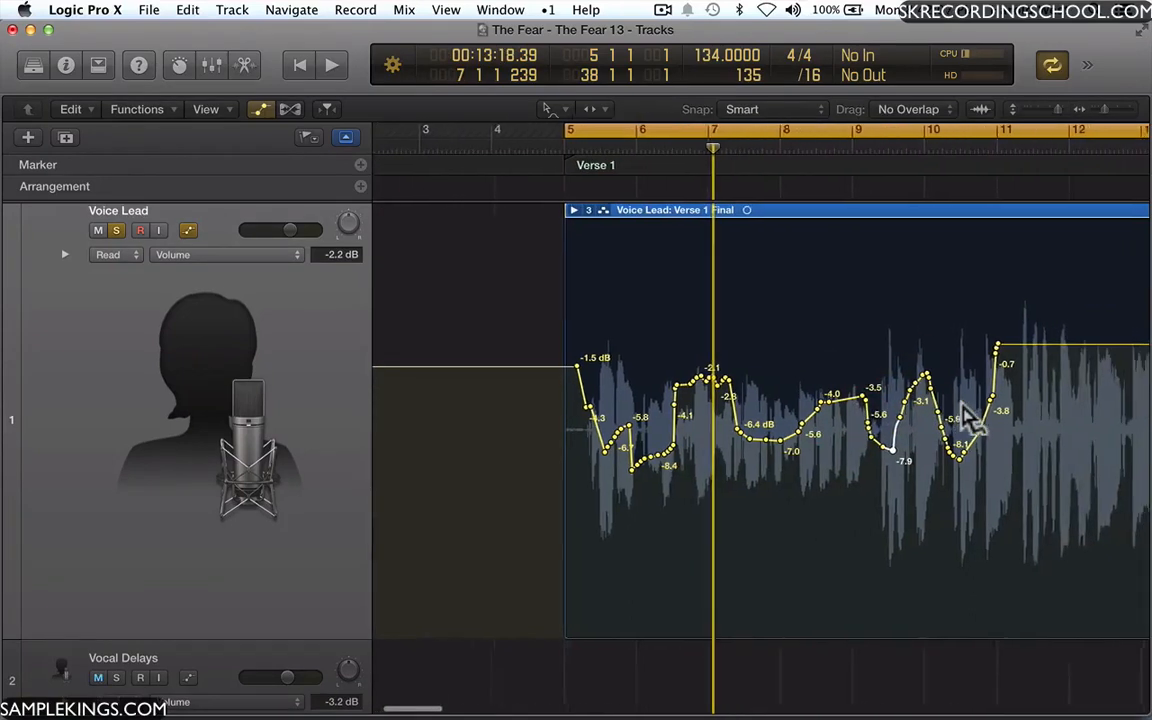
{"action": "left_click", "coordinate": [858, 350]}
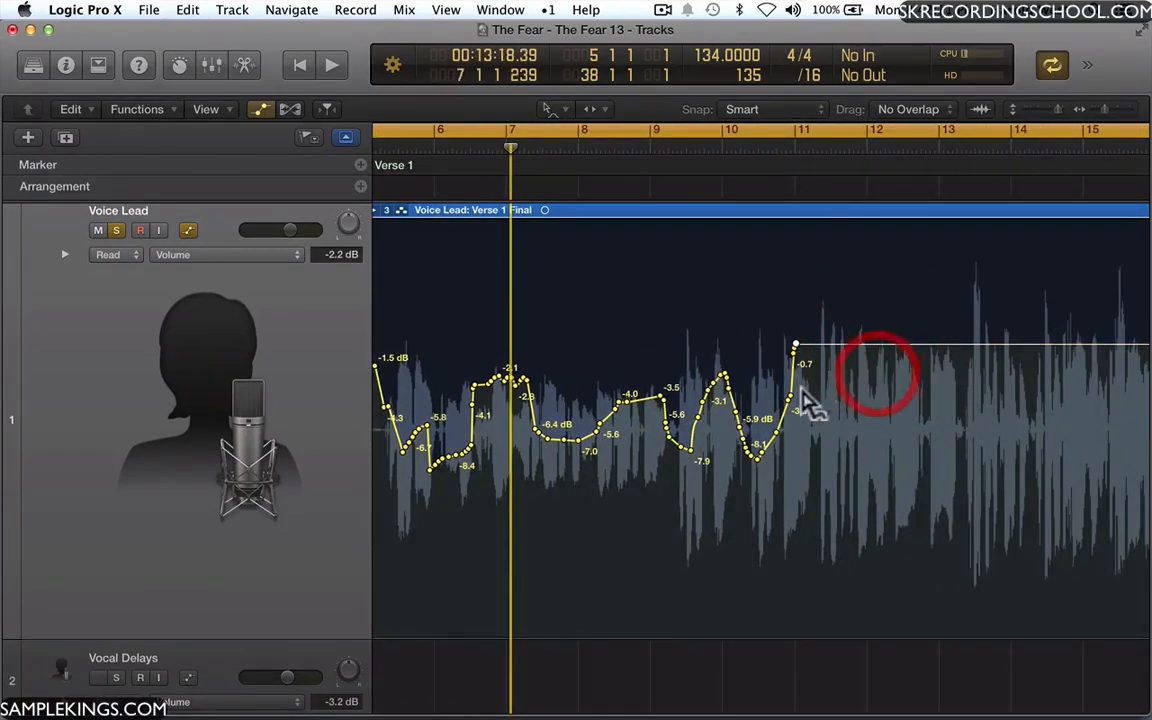
{"action": "left_click", "coordinate": [778, 420]}
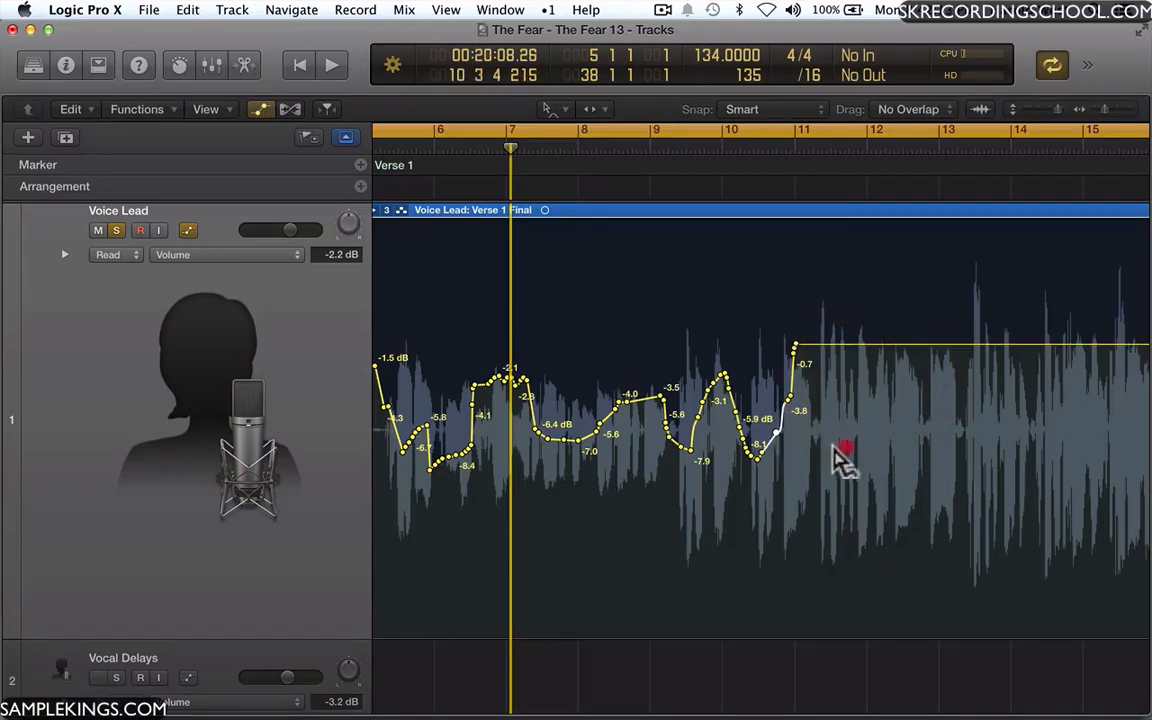
{"action": "left_click", "coordinate": [852, 465]}
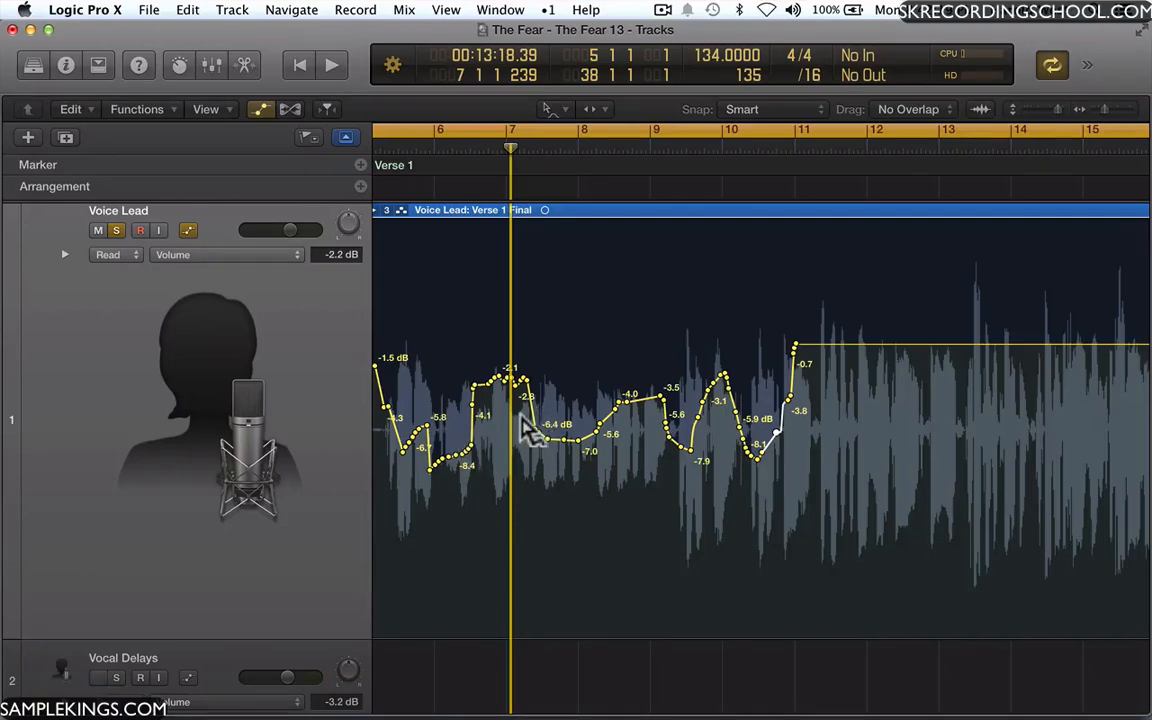
{"action": "left_click", "coordinate": [540, 402]}
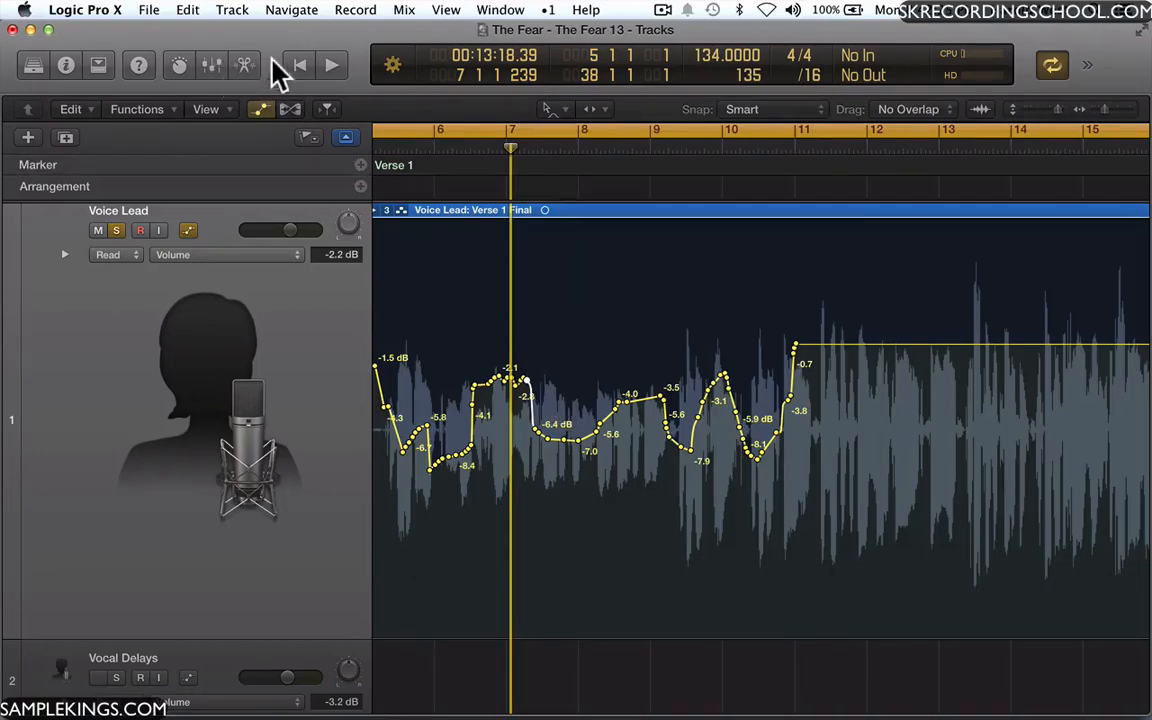
Erase the volume automation points between about bar 5.3 and just before bar 7 with the Eraser tool.
{"action": "left_click", "coordinate": [558, 114]}
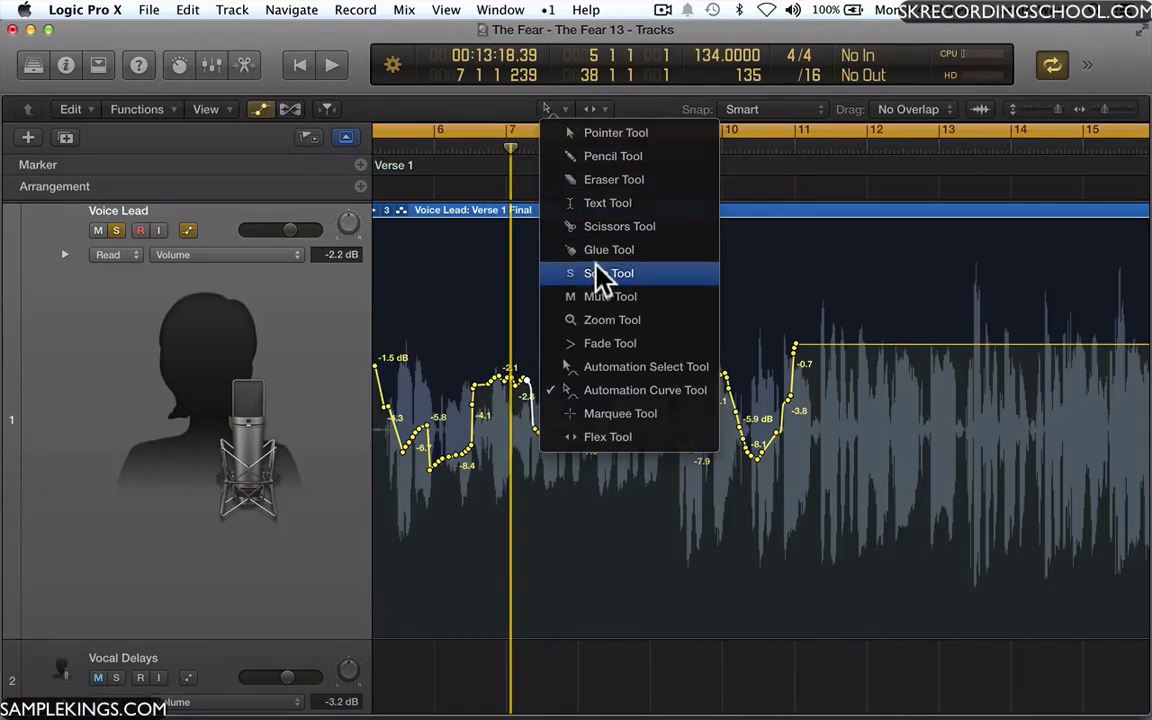
{"action": "left_click", "coordinate": [606, 180]}
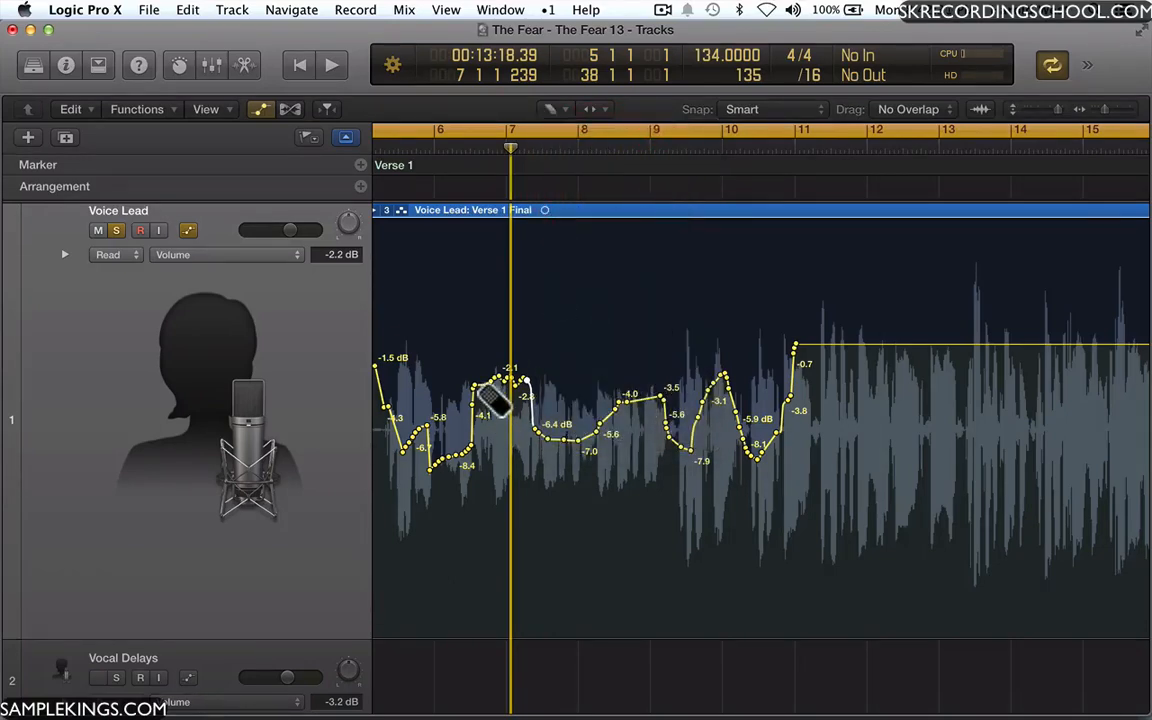
{"action": "mouse_move", "coordinate": [493, 388]}
{"action": "left_mouse_down"}
{"action": "mouse_move", "coordinate": [470, 399]}
{"action": "mouse_move", "coordinate": [457, 476]}
{"action": "mouse_move", "coordinate": [426, 476]}
{"action": "mouse_move", "coordinate": [409, 424]}
{"action": "mouse_move", "coordinate": [399, 458]}
{"action": "left_mouse_up"}
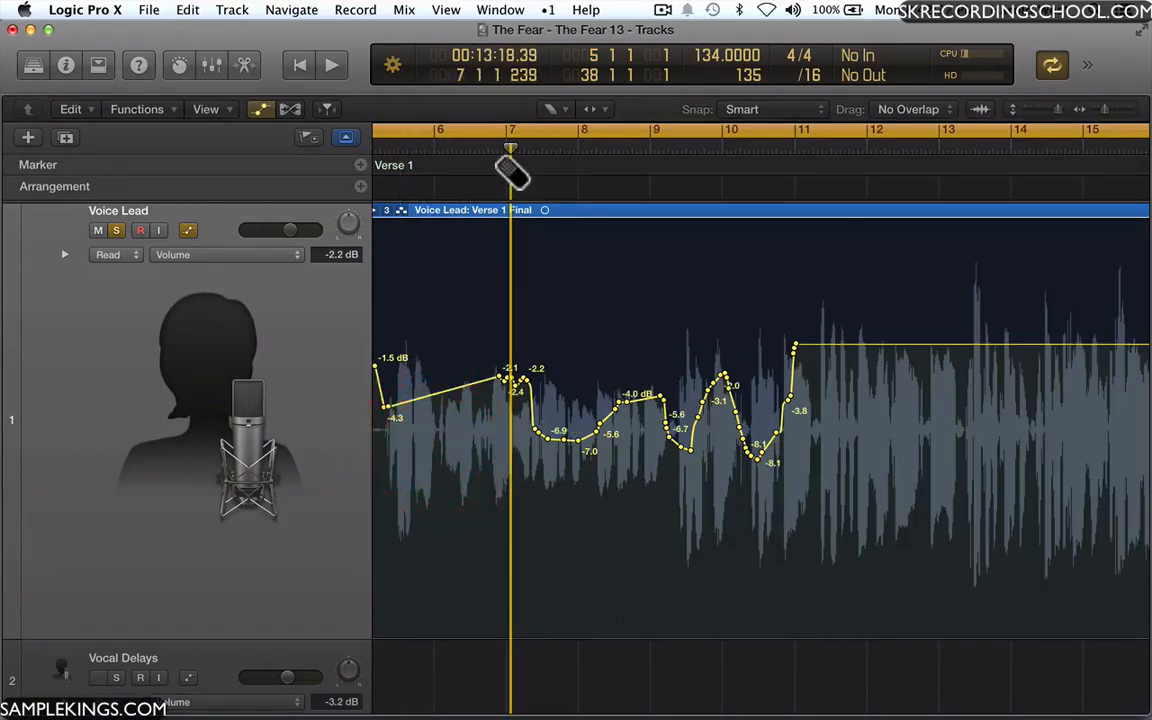
Bend the straight volume ramp from -4.3 dB up to bar 7 into a late-rising curve with the Automation Curve tool.
{"action": "left_click", "coordinate": [557, 110]}
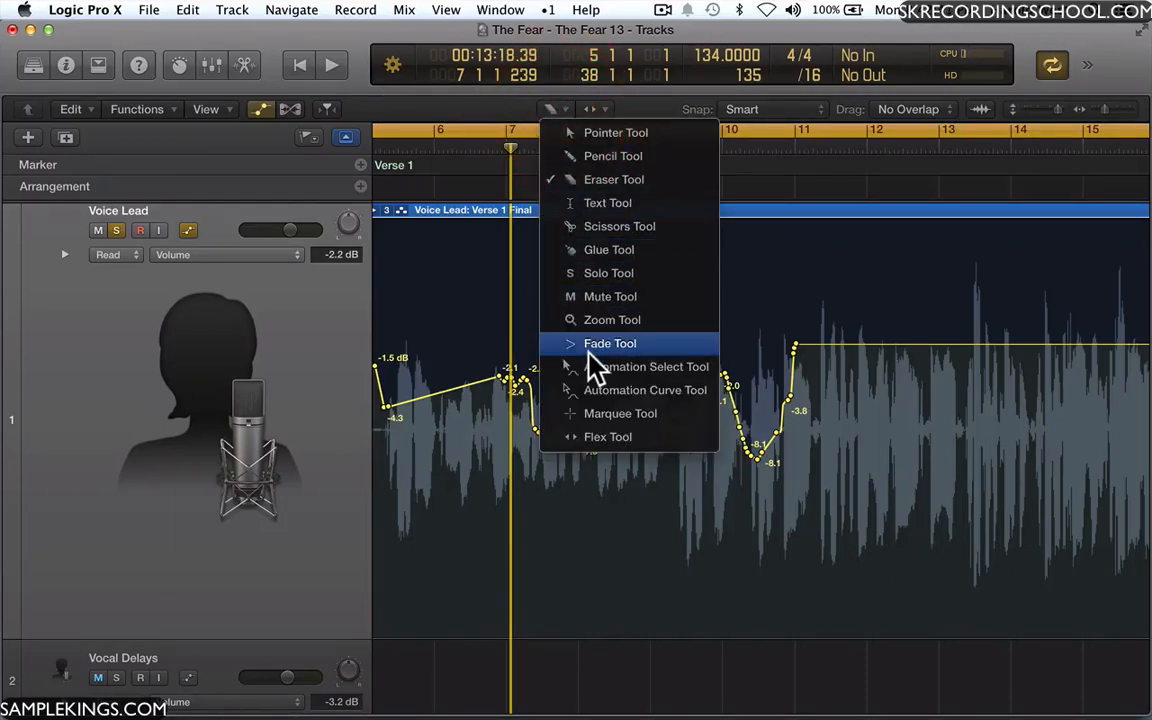
{"action": "left_click", "coordinate": [597, 391]}
{"action": "left_click_drag", "start_coordinate": [440, 400], "coordinate": [476, 476]}
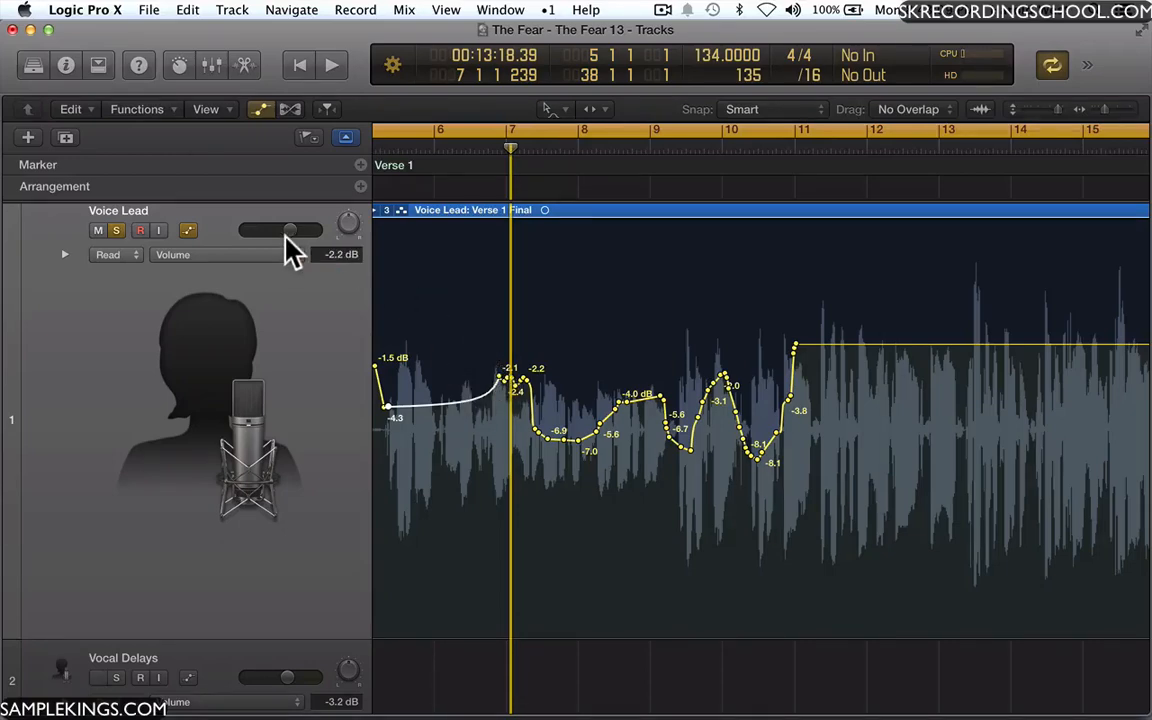
Play Verse 1 from its start to past bar 11 with the Inspector shown to watch Voice Lead's fader follow the automation.
{"action": "key", "text": "Return"}
{"action": "key", "text": "space"}
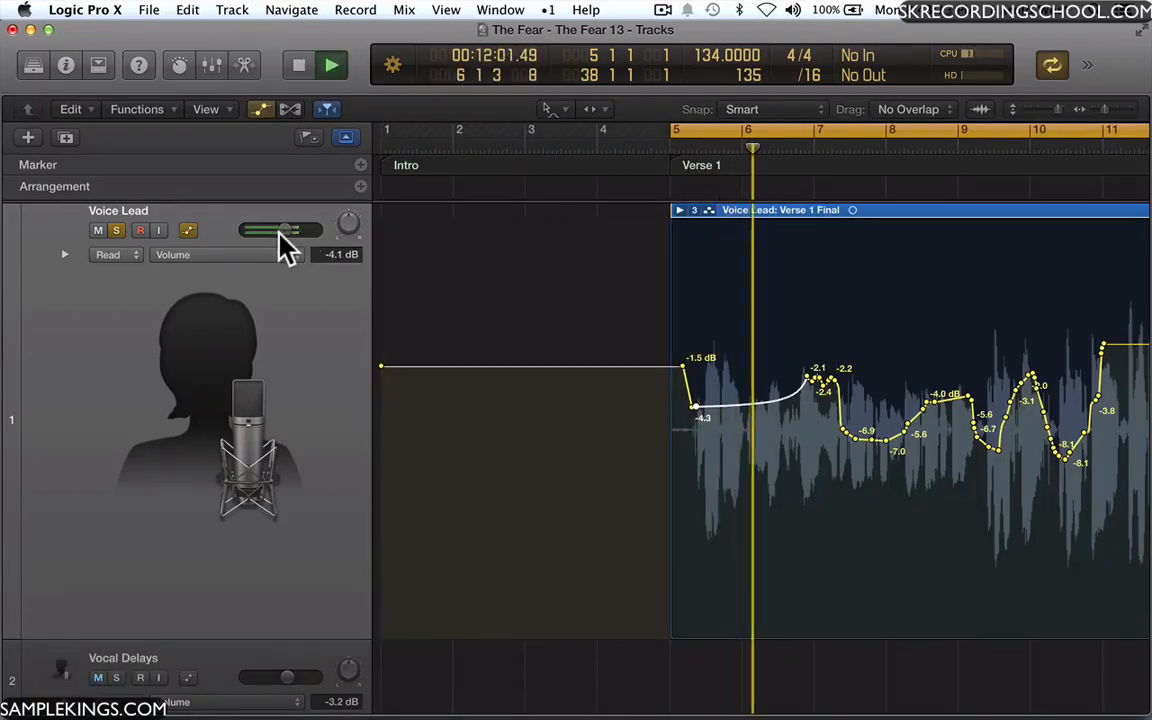
{"action": "left_click", "coordinate": [67, 68]}
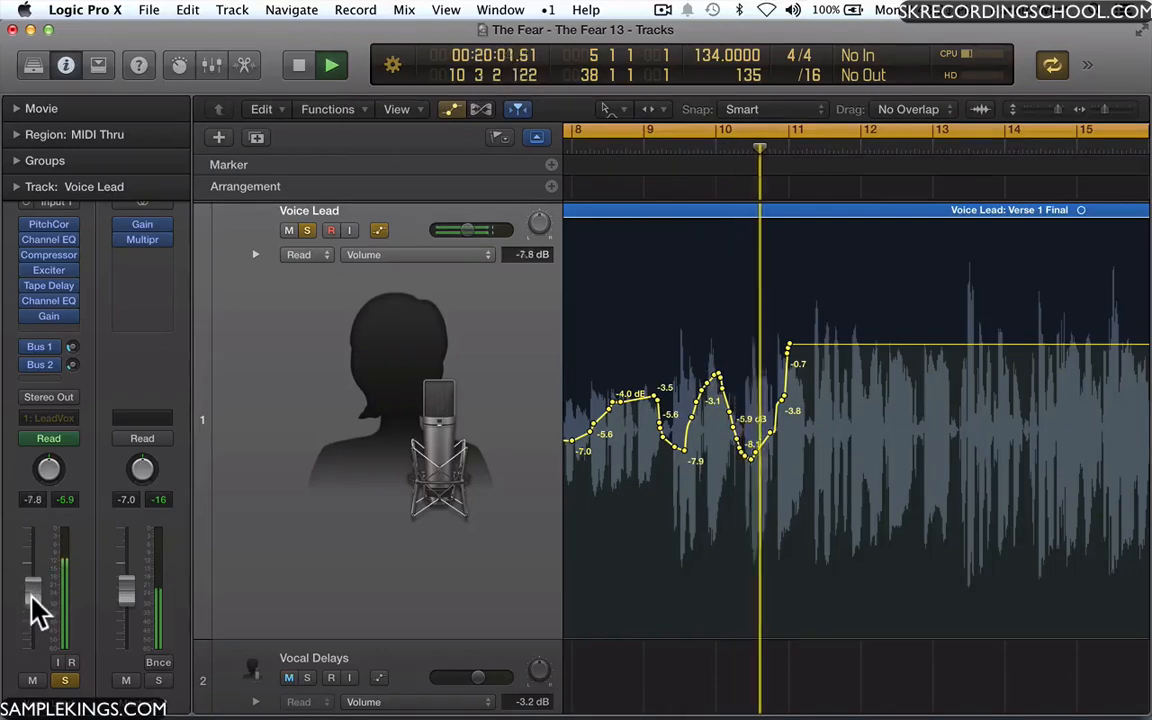
{"action": "key", "text": "space"}
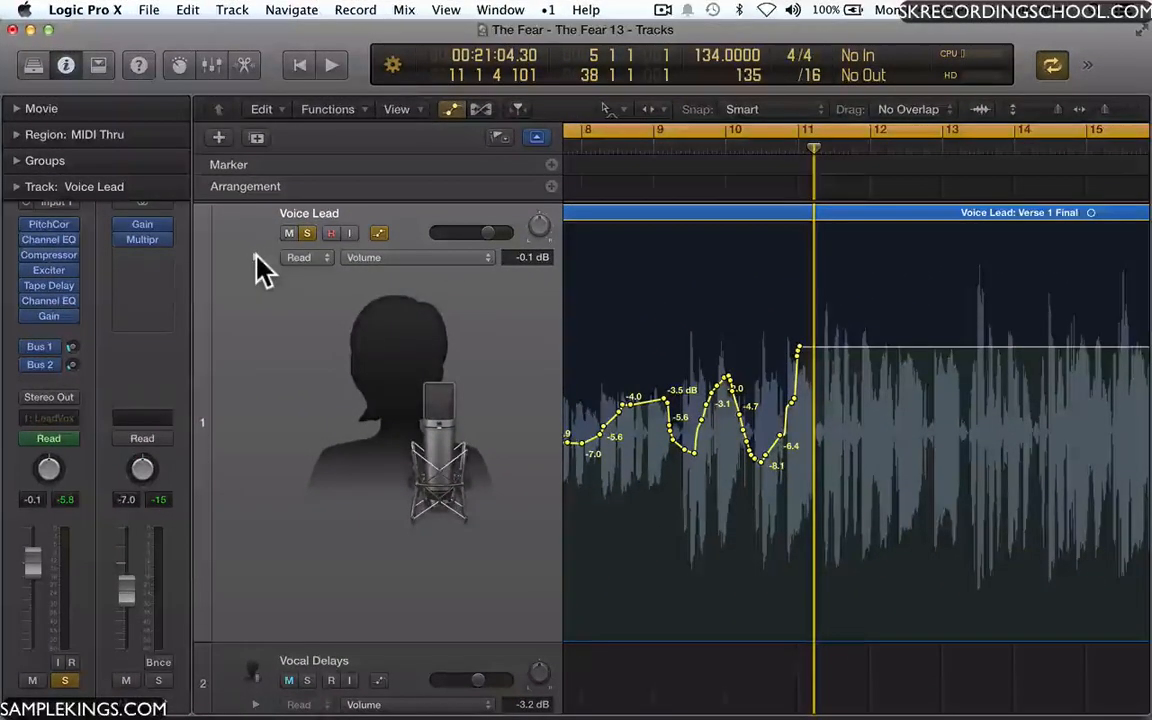
Expand Voice Lead's additional automation lanes and view the Pan lane beneath the volume automation.
{"action": "left_click", "coordinate": [257, 265]}
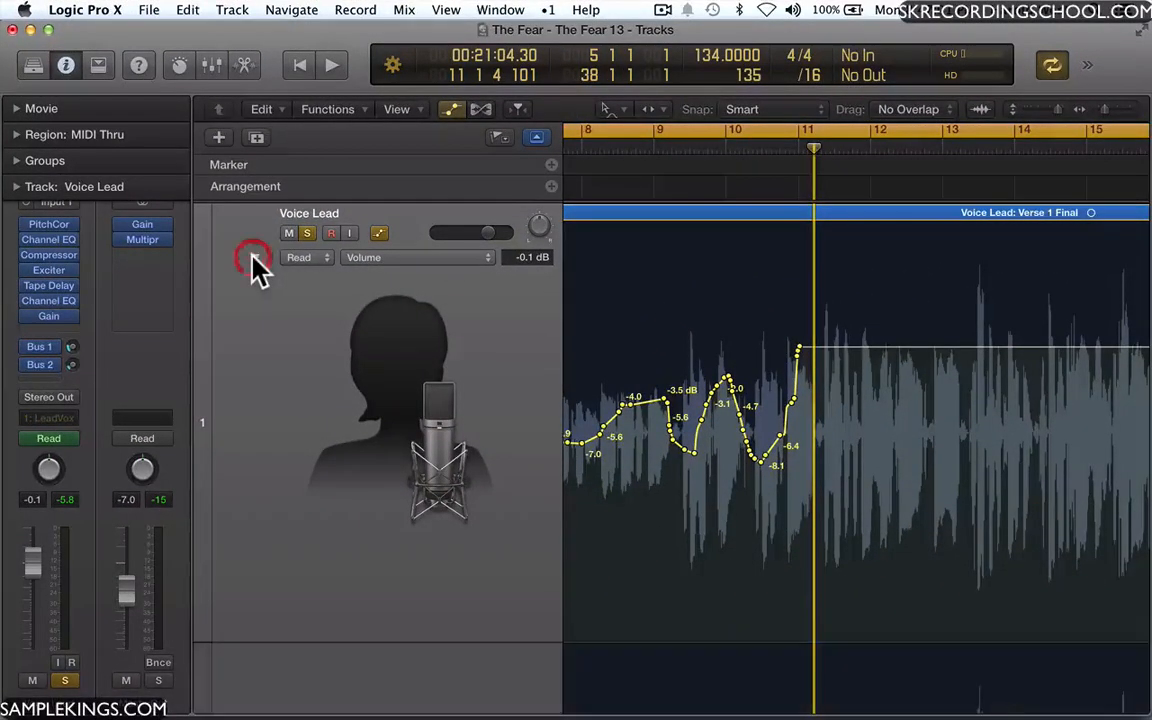
{"action": "scroll", "coordinate": [310, 347], "scroll_direction": "down", "scroll_amount": 3}
{"action": "scroll", "coordinate": [312, 347], "scroll_direction": "down", "scroll_amount": 4}
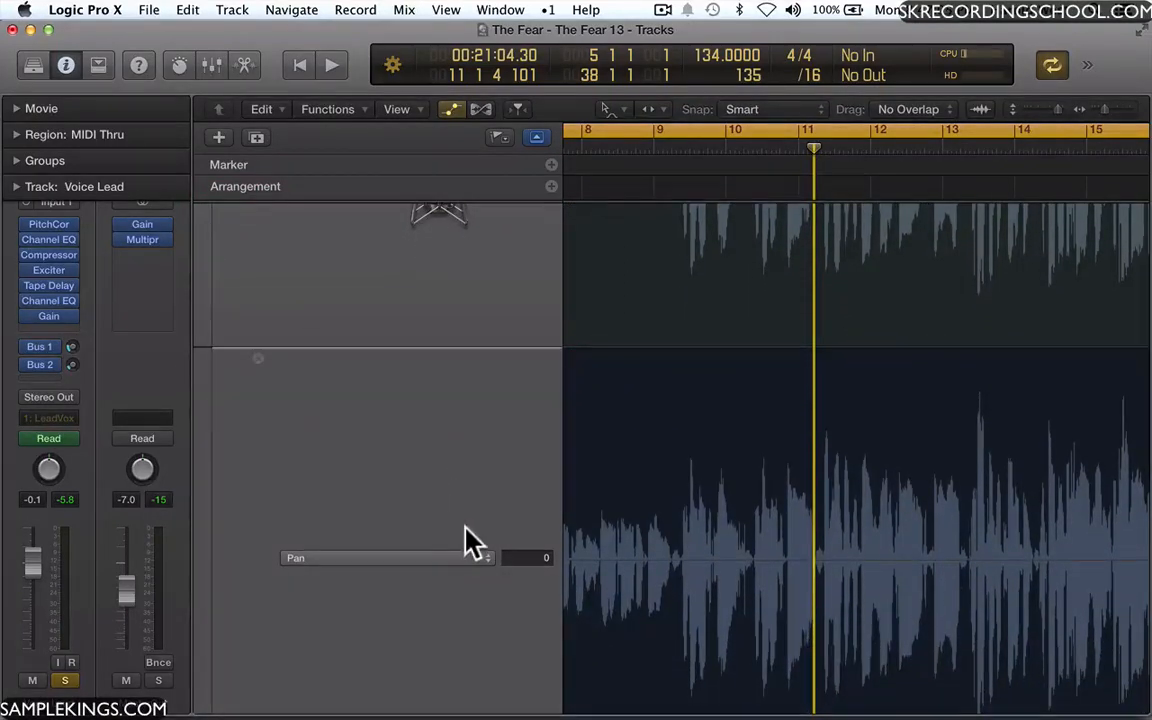
{"action": "scroll", "coordinate": [513, 440], "scroll_direction": "up", "scroll_amount": 6}
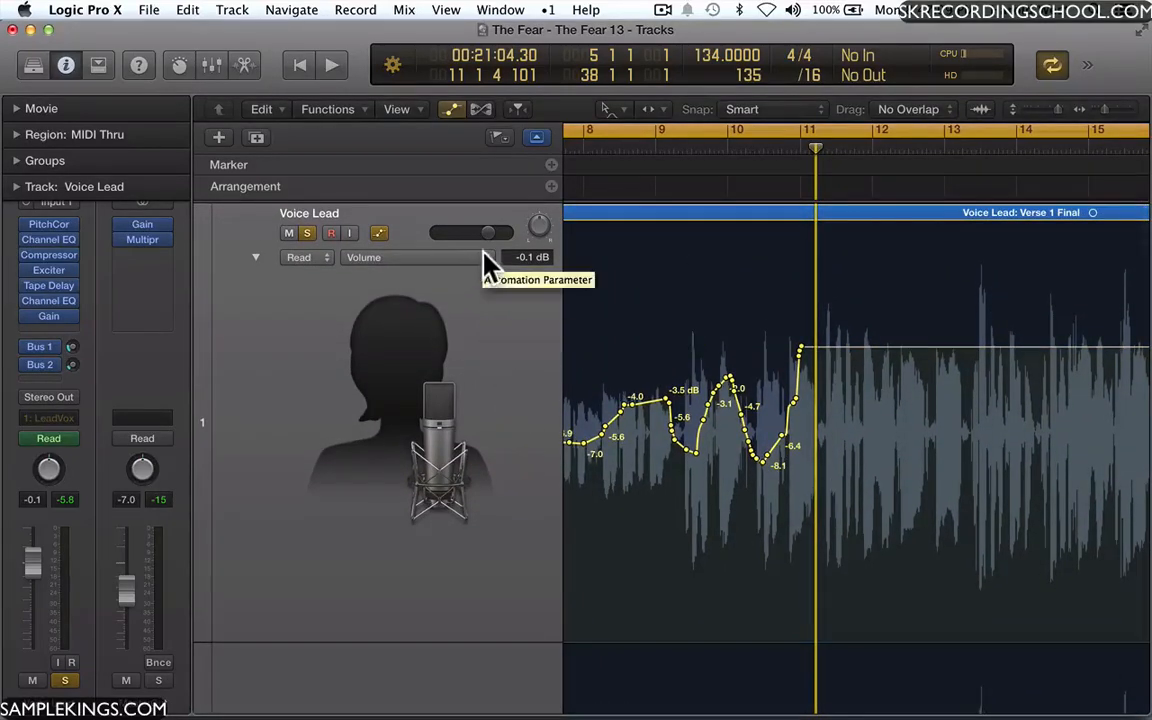
Review the automation parameters available for Voice Lead, including its plug-ins, and leave the lane set to Volume.
{"action": "left_click", "coordinate": [478, 257]}
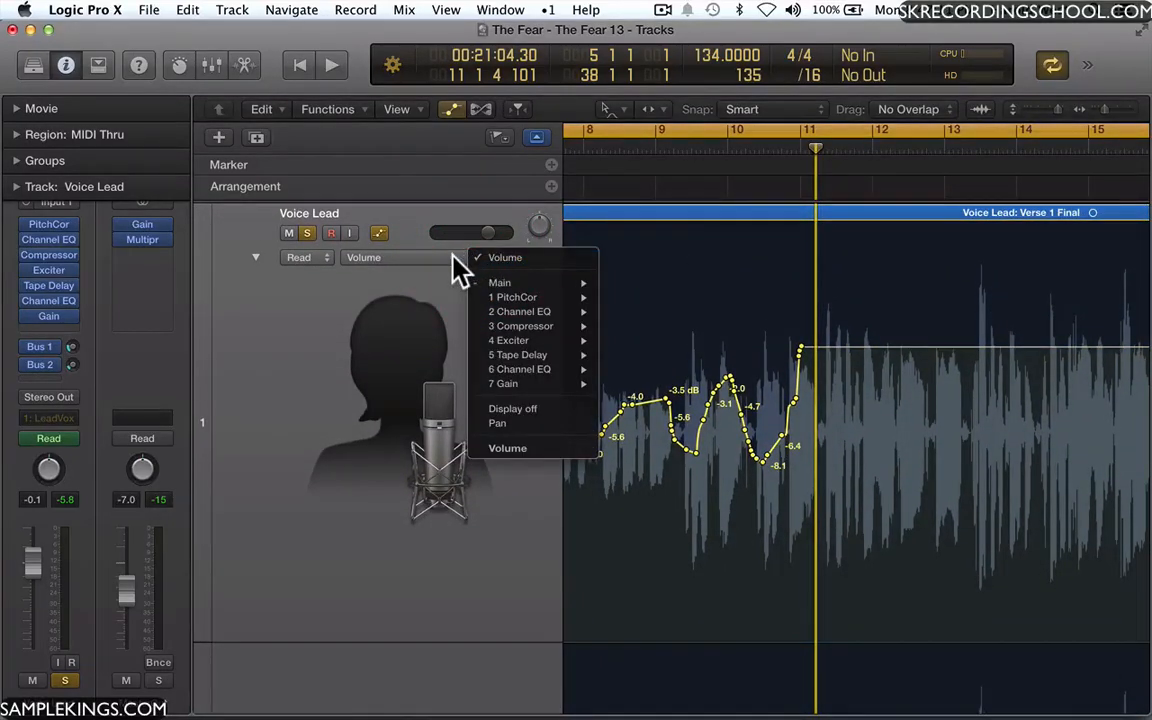
{"action": "left_click", "coordinate": [470, 251]}
{"action": "left_click", "coordinate": [487, 258]}
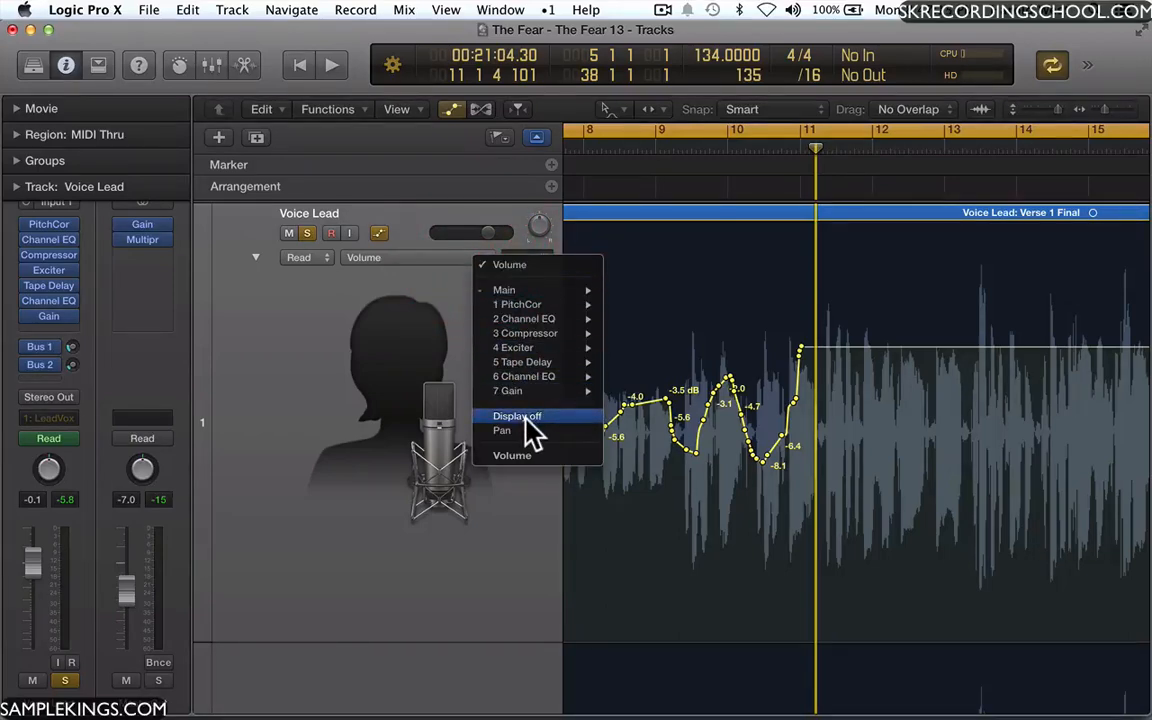
{"action": "left_click", "coordinate": [285, 322]}
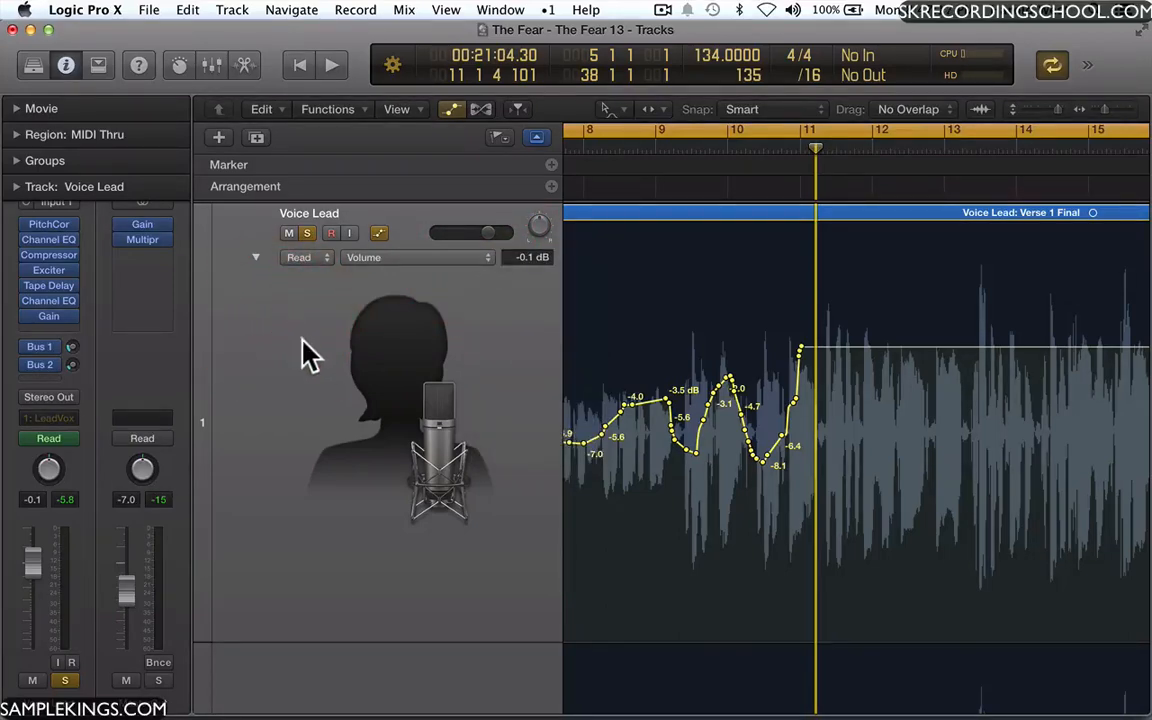
Add pan automation points with the Pointer tool near bars 5 and 6.7, with a peak at -64 just before bar 6.
{"action": "scroll", "coordinate": [399, 463], "scroll_direction": "down", "scroll_amount": 3}
{"action": "scroll", "coordinate": [399, 463], "scroll_direction": "down", "scroll_amount": 1}
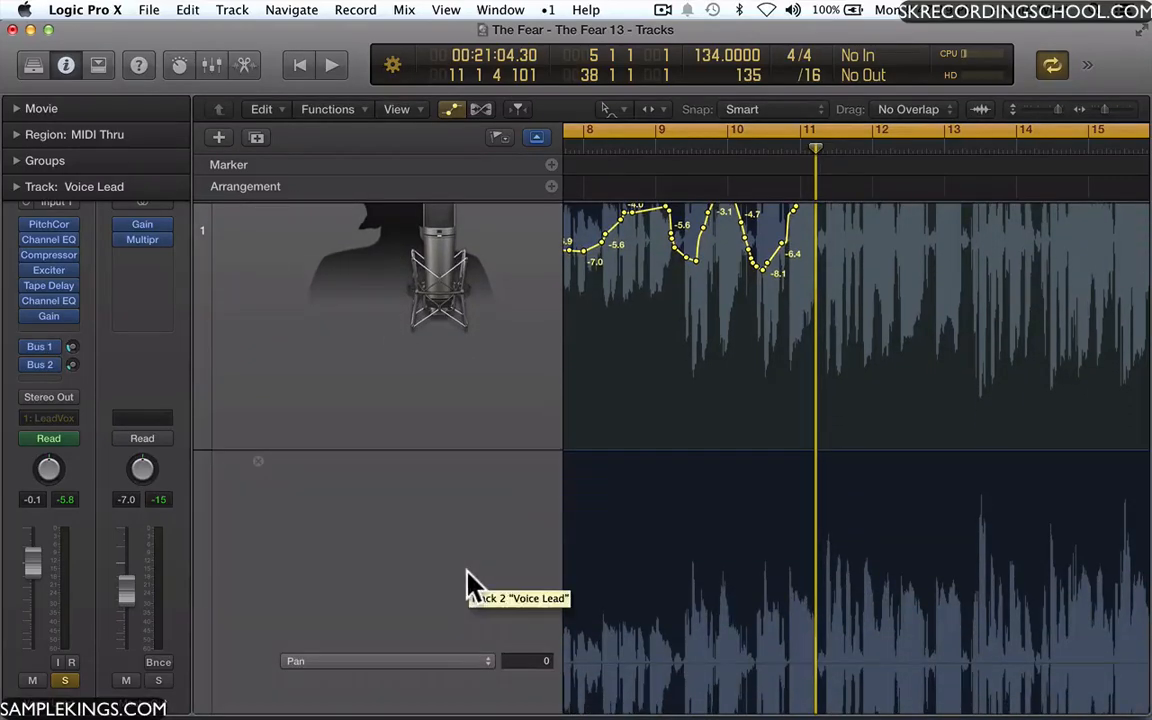
{"action": "scroll", "coordinate": [630, 672], "scroll_direction": "down", "scroll_amount": 3}
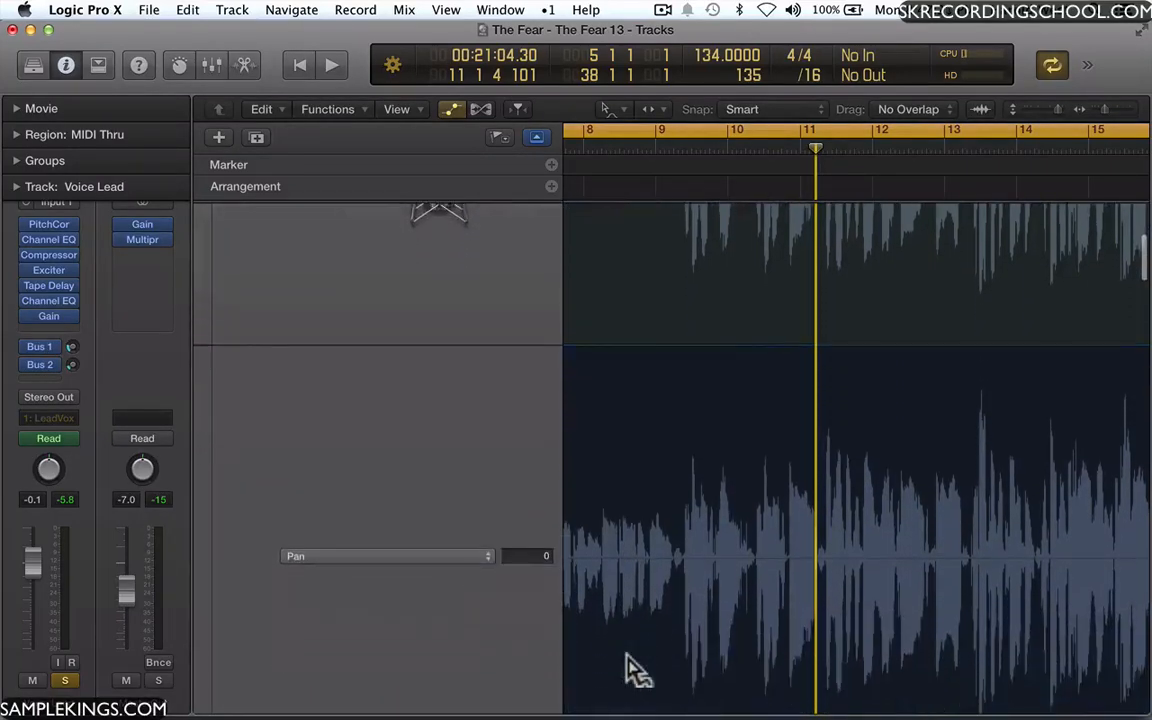
{"action": "left_click", "coordinate": [570, 562]}
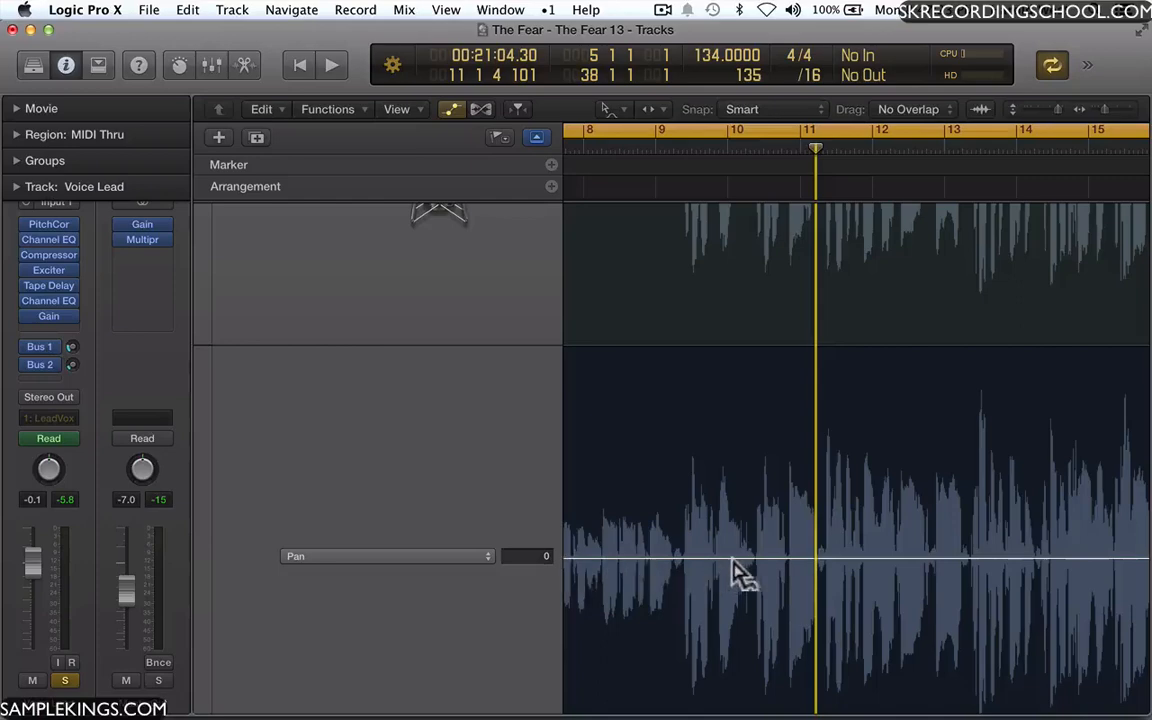
{"action": "scroll", "coordinate": [737, 573], "scroll_direction": "left", "scroll_amount": 10}
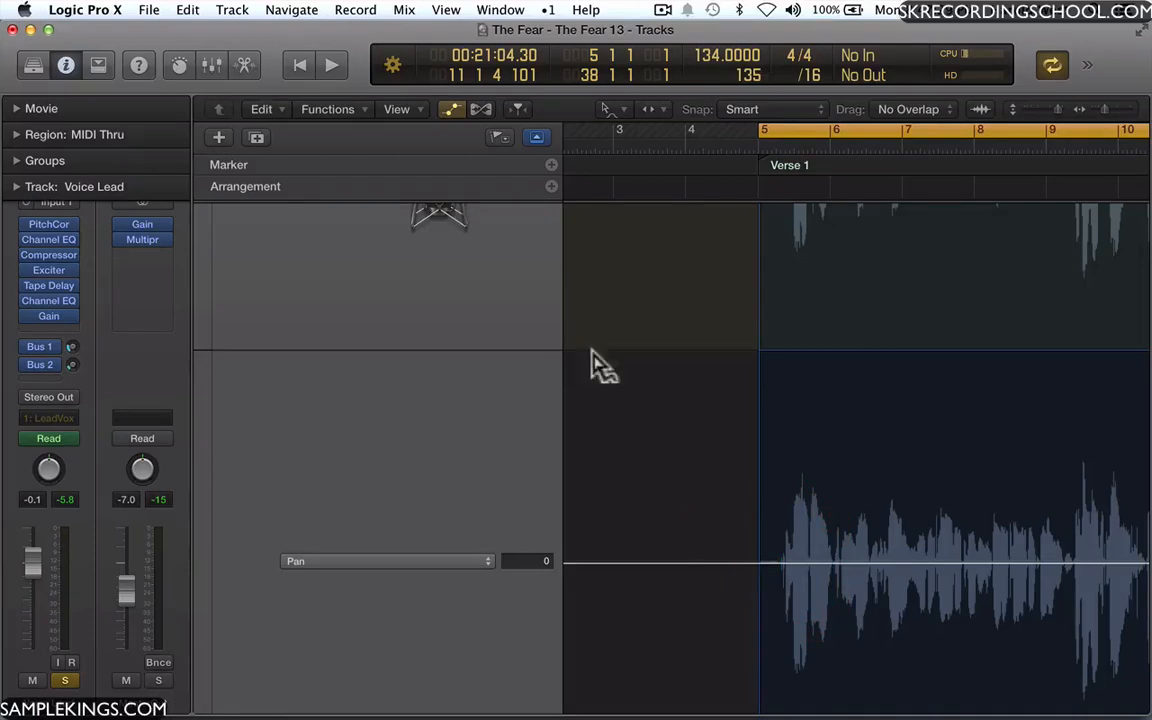
{"action": "left_click", "coordinate": [608, 108]}
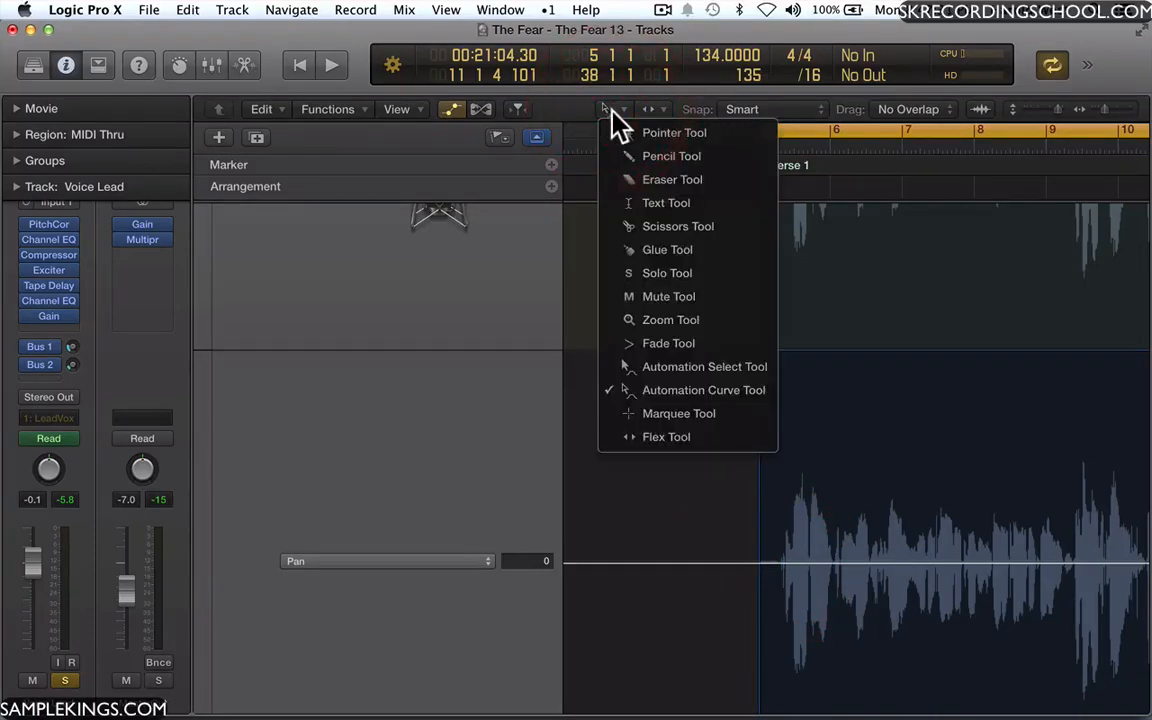
{"action": "left_click", "coordinate": [633, 138]}
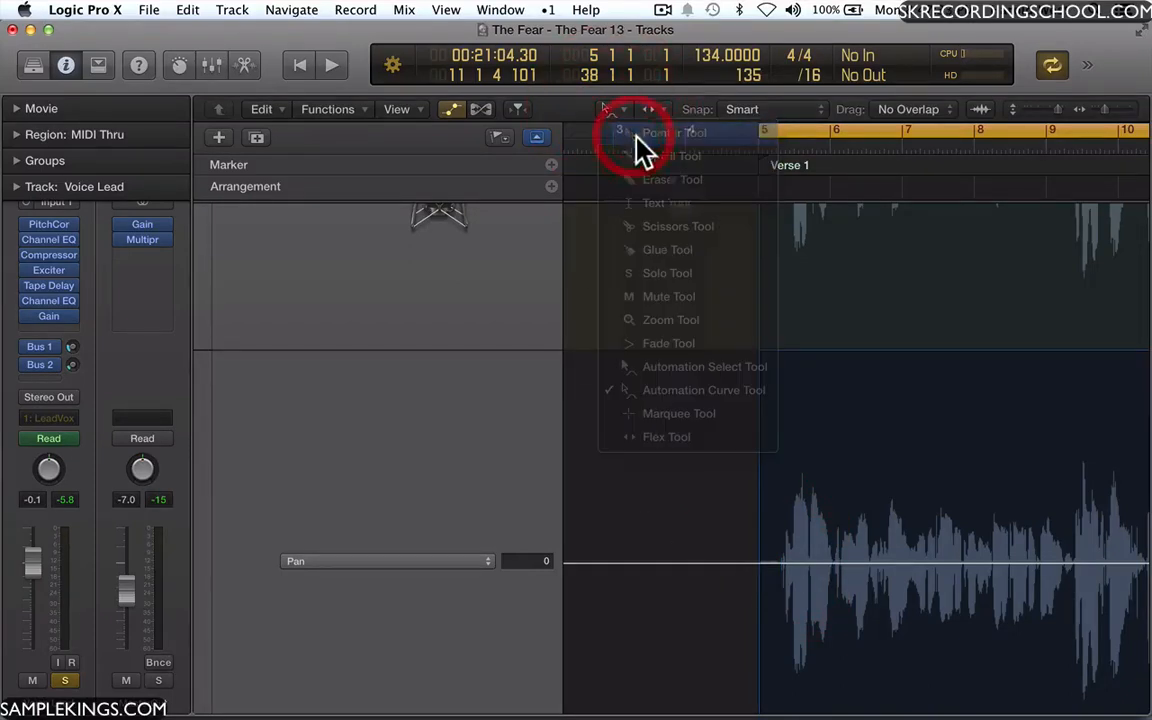
{"action": "left_click", "coordinate": [766, 564]}
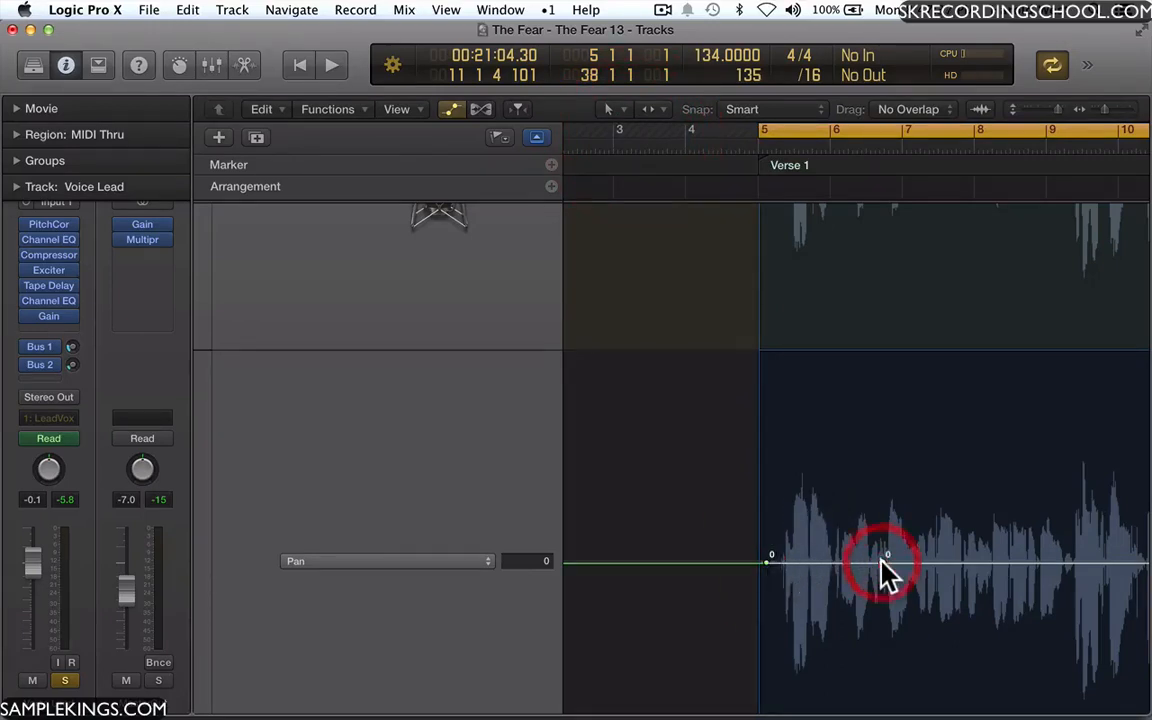
{"action": "left_click_drag", "start_coordinate": [818, 561], "coordinate": [817, 354]}
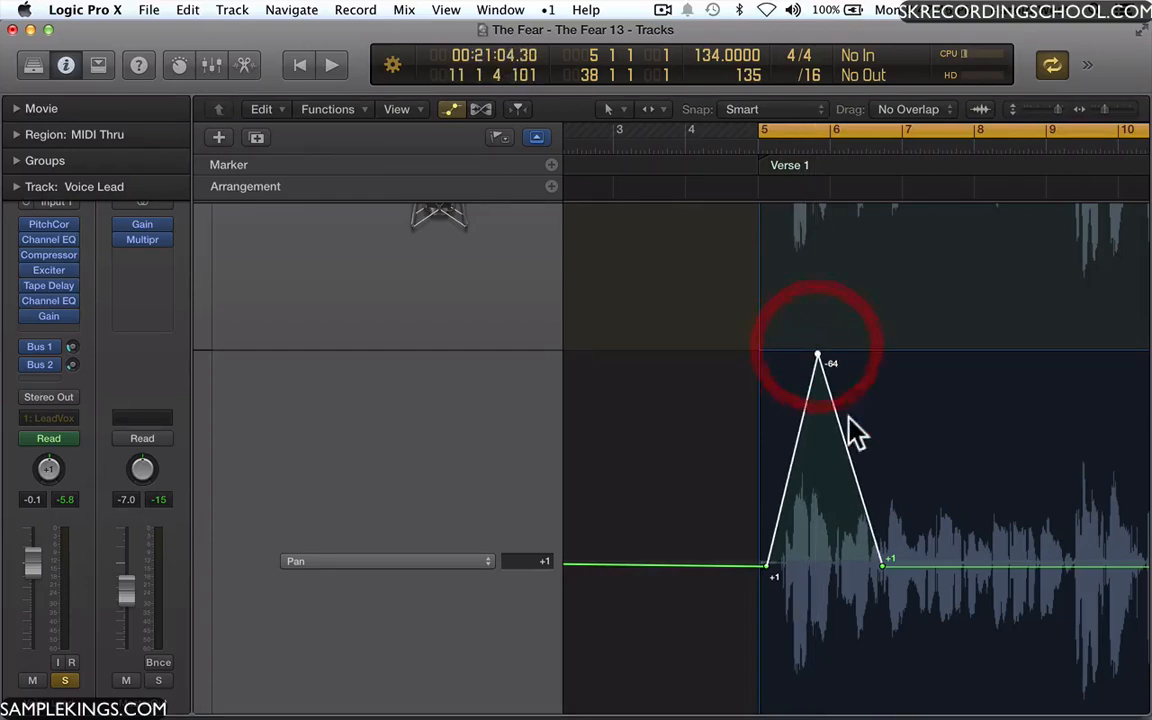
Add pan points near bars 7.3 and 8.1 on Voice Lead, with a point between them pulled to +62.
{"action": "left_click", "coordinate": [963, 566]}
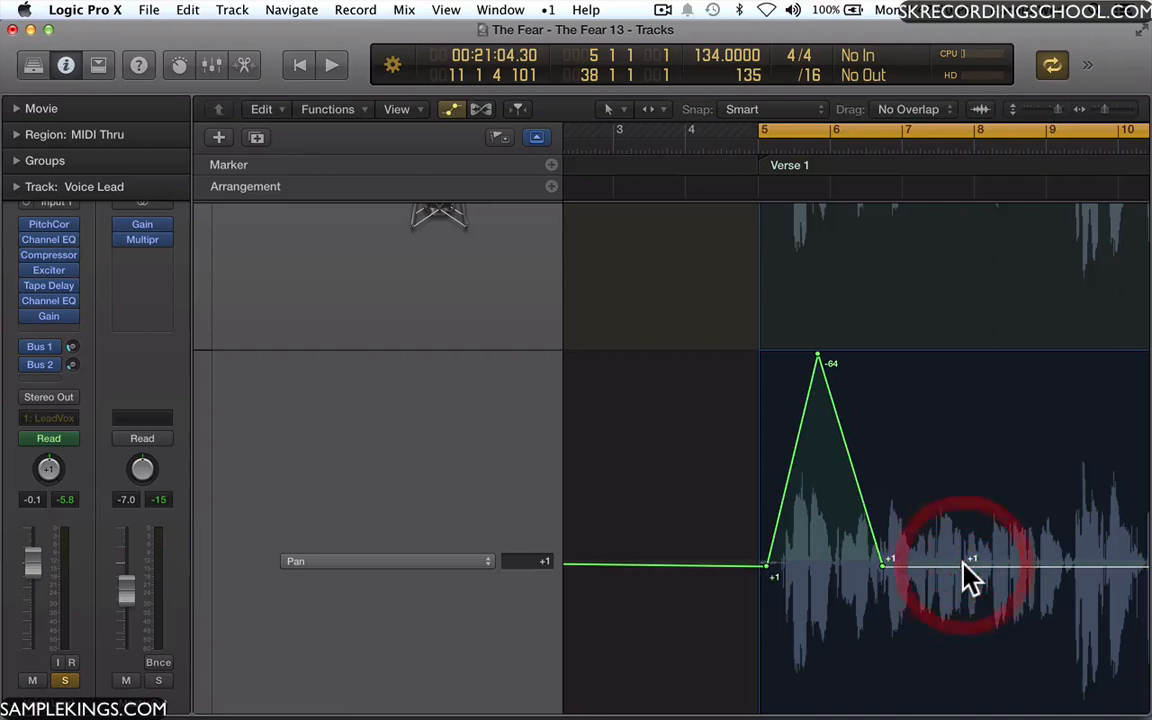
{"action": "left_click", "coordinate": [905, 567]}
{"action": "mouse_move", "coordinate": [936, 580]}
{"action": "left_mouse_down"}
{"action": "mouse_move", "coordinate": [950, 642]}
{"action": "mouse_move", "coordinate": [948, 567]}
{"action": "left_mouse_up"}
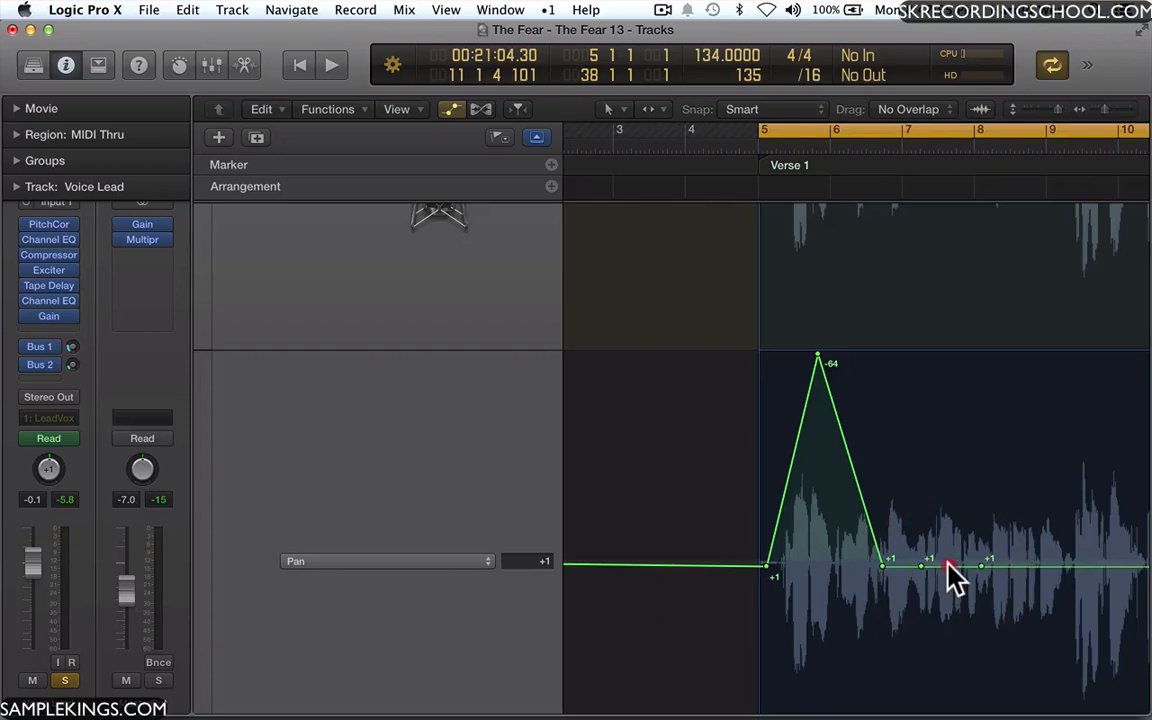
{"action": "left_click", "coordinate": [948, 567]}
{"action": "left_click", "coordinate": [948, 567]}
{"action": "left_click_drag", "start_coordinate": [948, 567], "coordinate": [955, 713]}
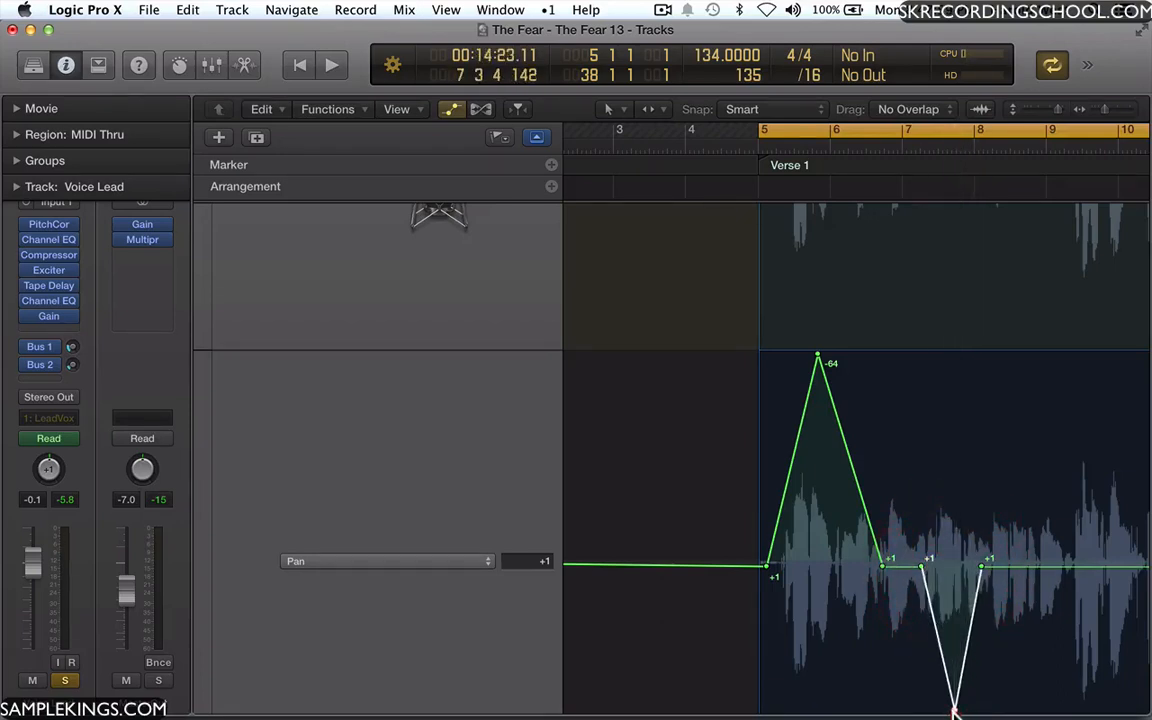
{"action": "scroll", "coordinate": [892, 694], "scroll_direction": "down", "scroll_amount": 3}
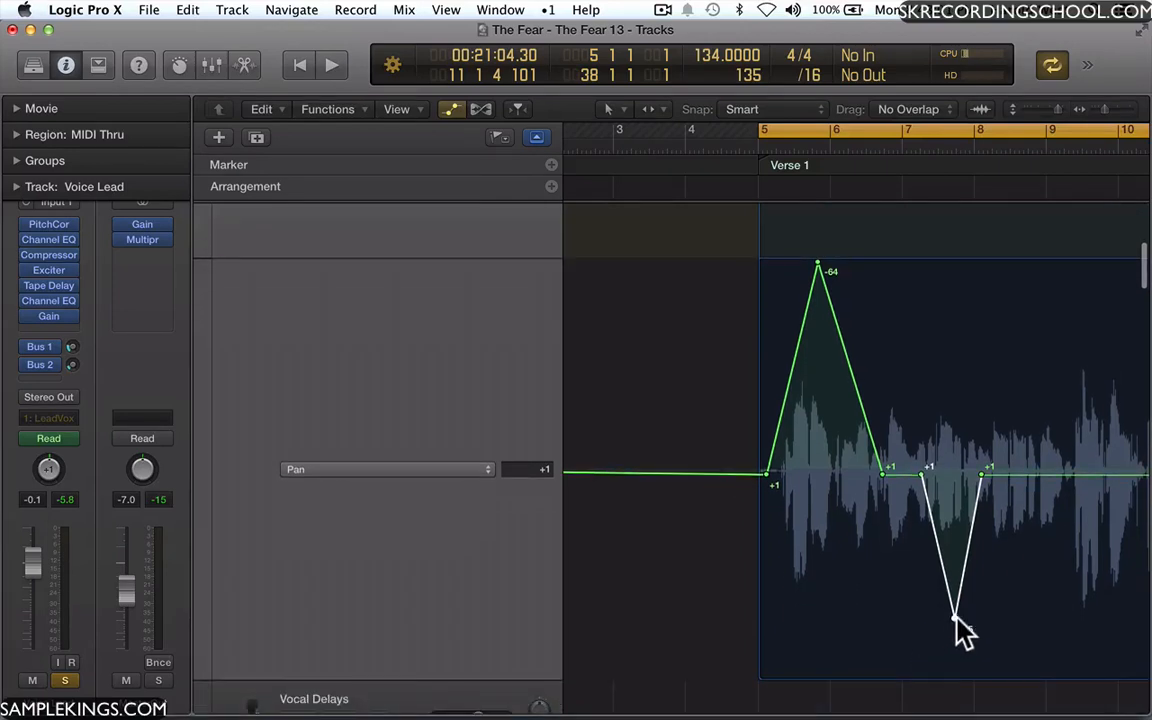
{"action": "left_click_drag", "start_coordinate": [951, 624], "coordinate": [954, 674]}
Play Verse 1 to hear the pan automation, and set the pan point just past bar 8 to -1.
{"action": "key", "text": "space"}
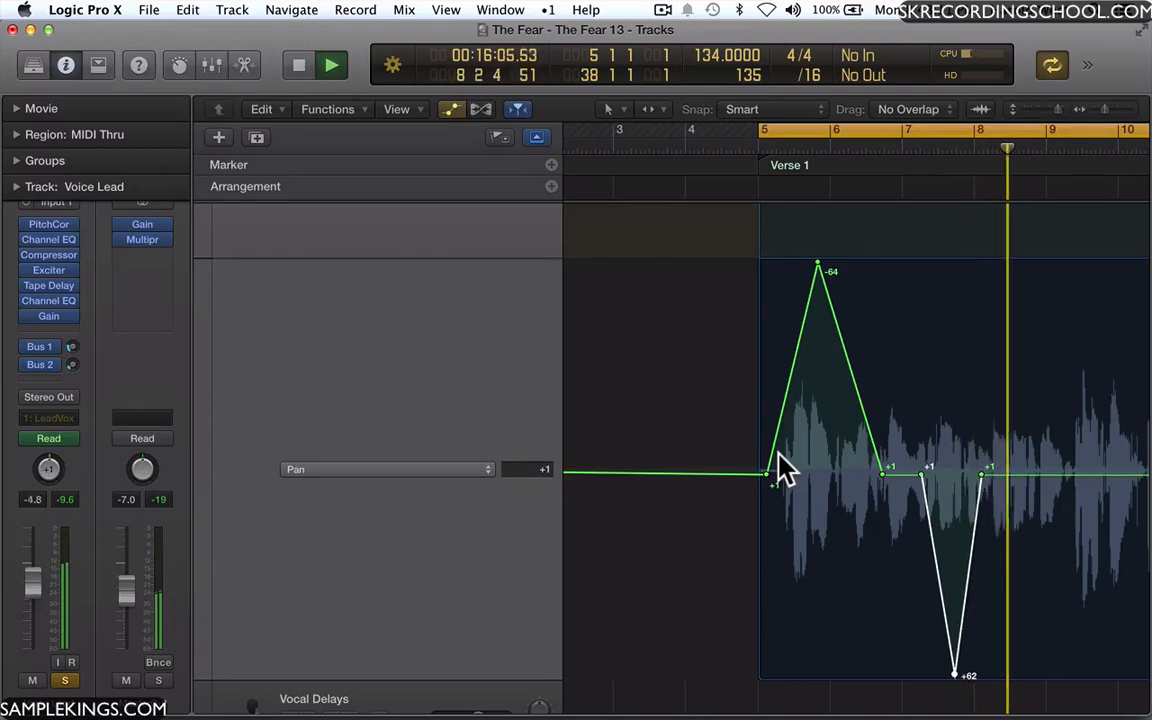
{"action": "key", "text": "space"}
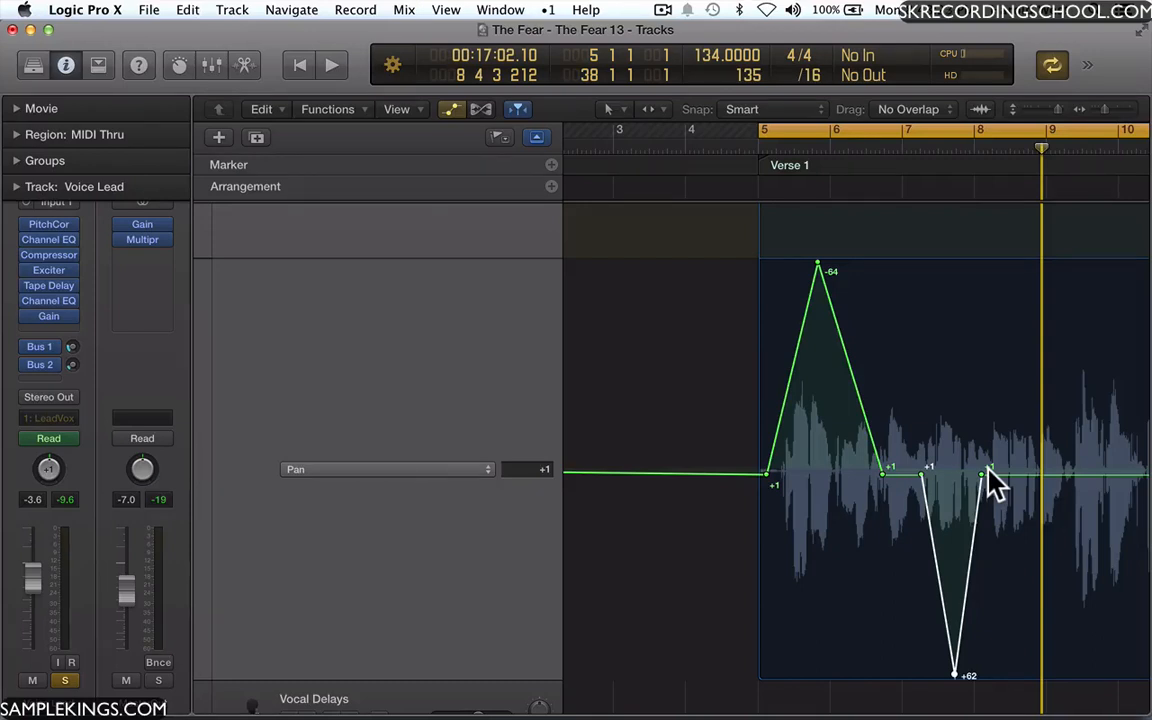
{"action": "left_click_drag", "start_coordinate": [983, 473], "coordinate": [981, 464]}
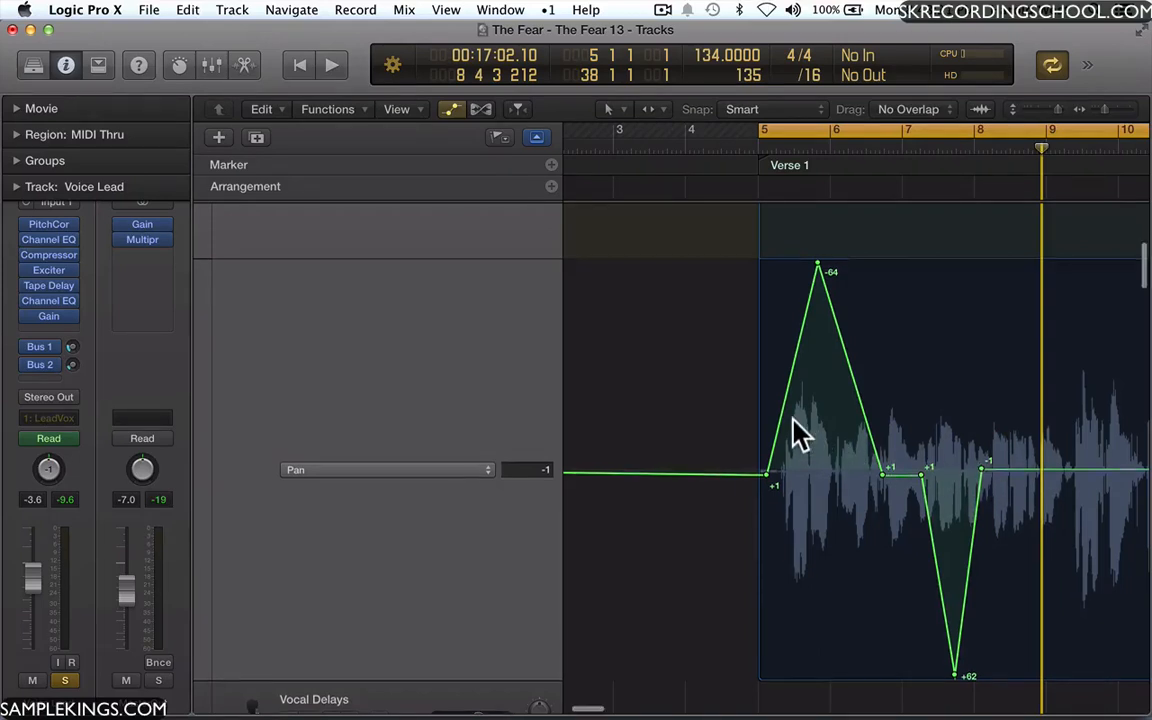
{"action": "scroll", "coordinate": [800, 437], "scroll_direction": "up", "scroll_amount": 4}
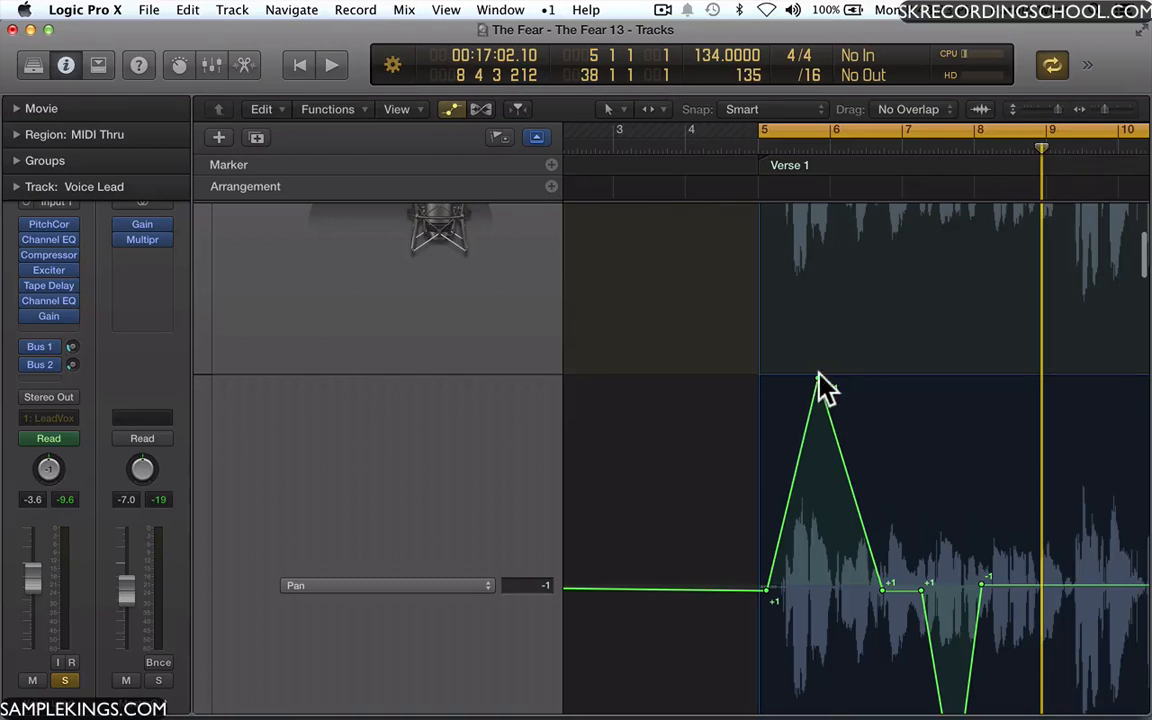
{"action": "left_click", "coordinate": [819, 383]}
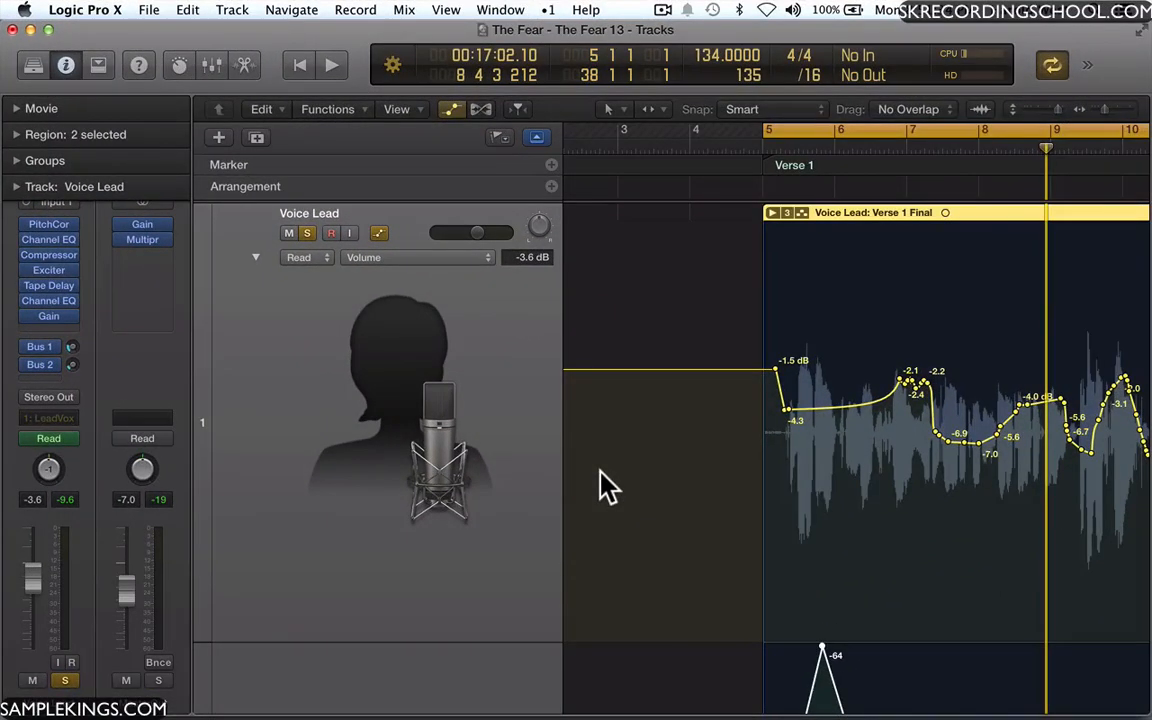
Switch Voice Lead's main automation lane to Tape Delay's Delay time, and set it back to Volume.
{"action": "left_click", "coordinate": [484, 256]}
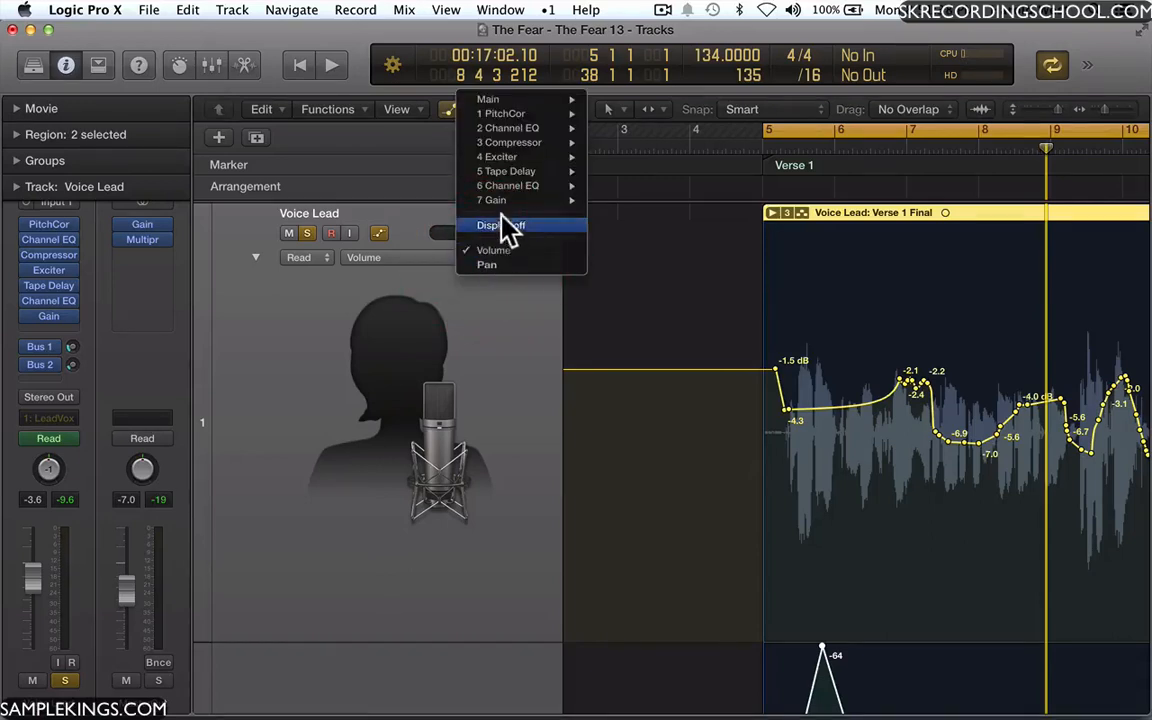
{"action": "mouse_move", "coordinate": [505, 208]}
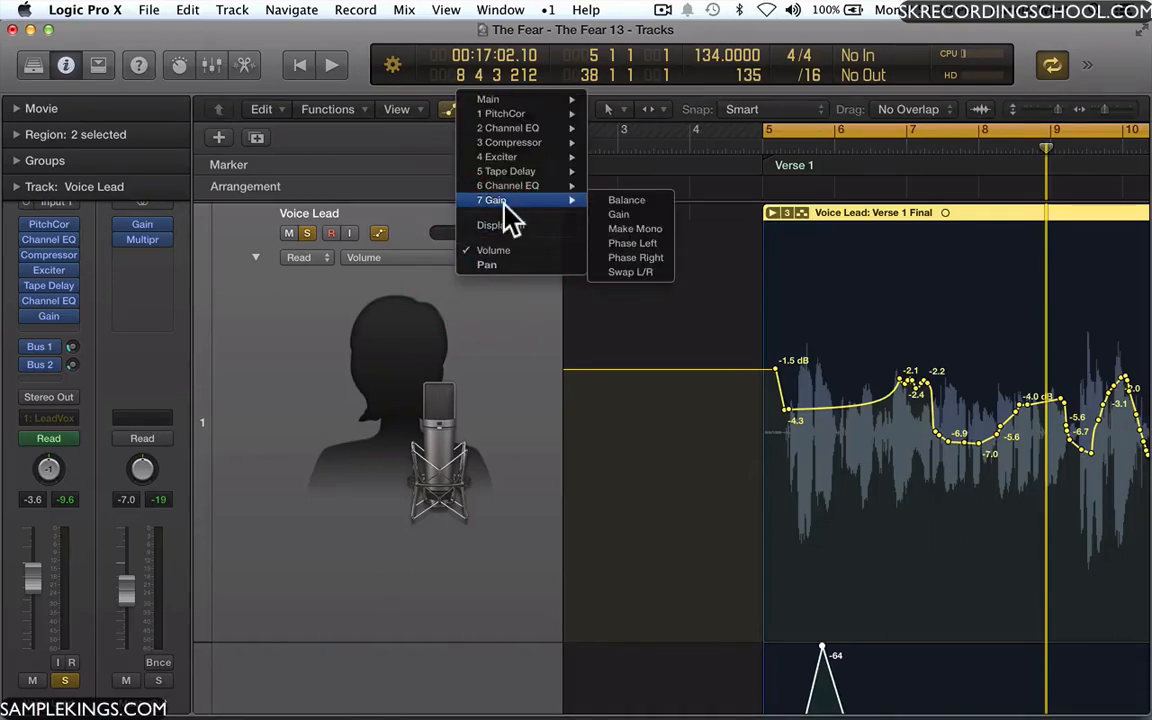
{"action": "mouse_move", "coordinate": [507, 177]}
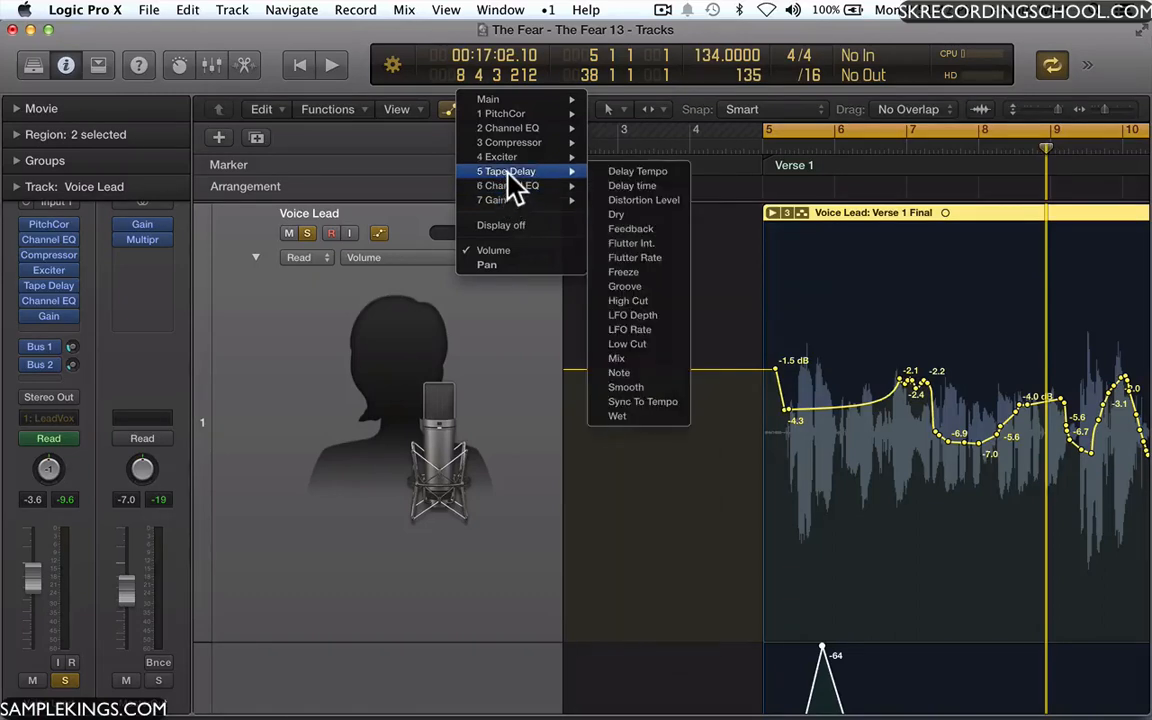
{"action": "left_click", "coordinate": [622, 192]}
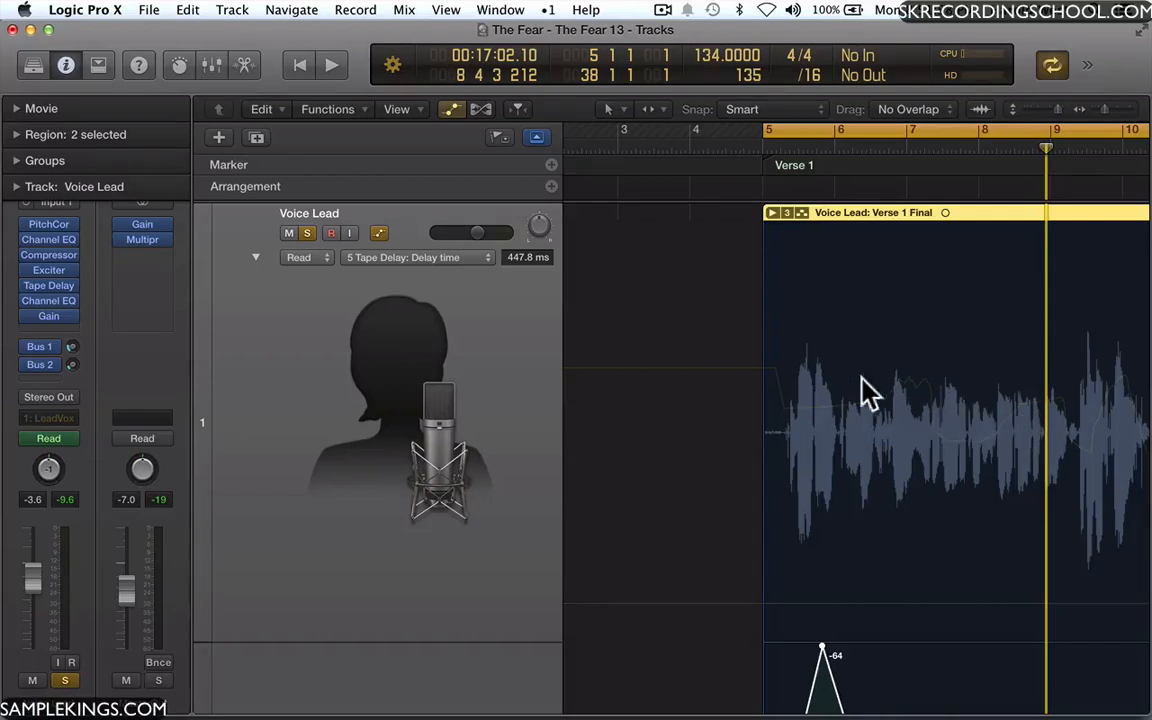
{"action": "left_click", "coordinate": [487, 258]}
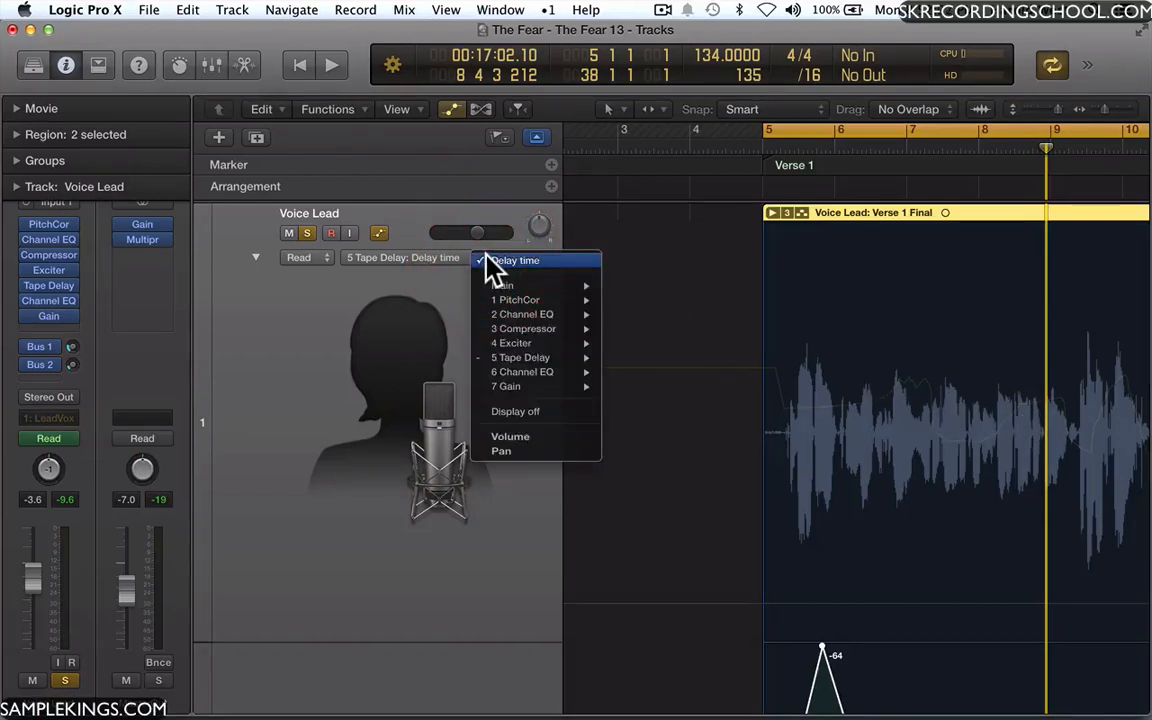
{"action": "left_click", "coordinate": [514, 438]}
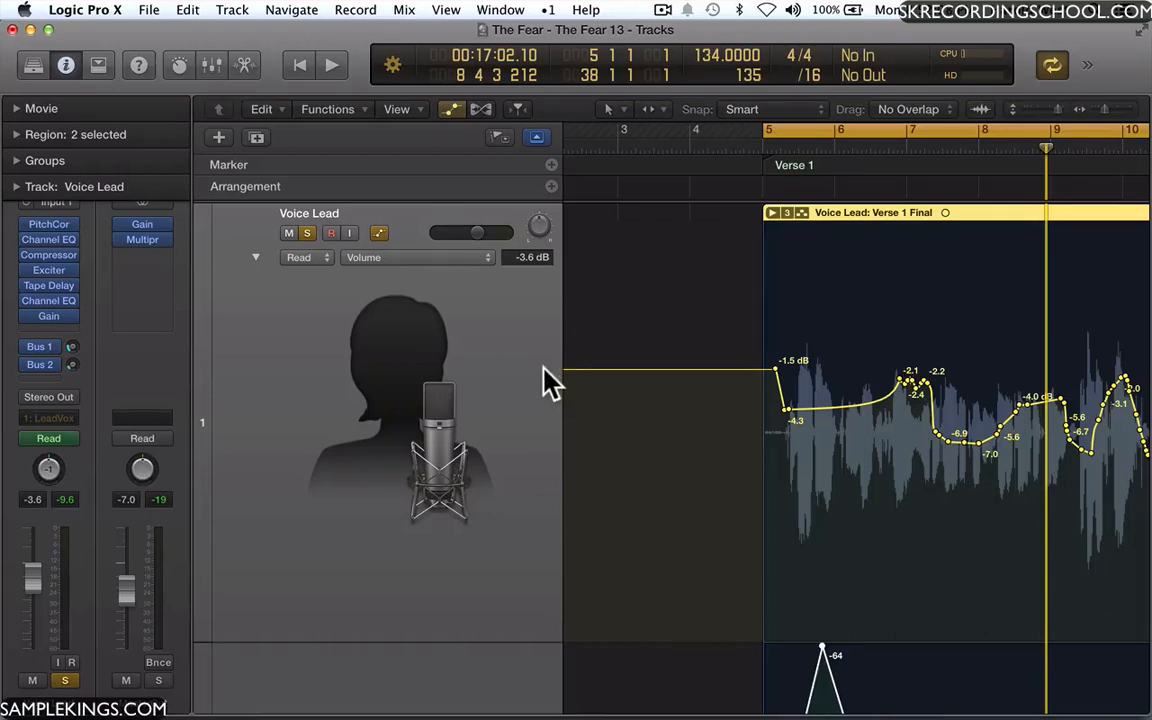
Add another automation lane beneath Voice Lead's Pan lane and assign it to Tape Delay's Delay time.
{"action": "scroll", "coordinate": [549, 383], "scroll_direction": "down", "scroll_amount": 5}
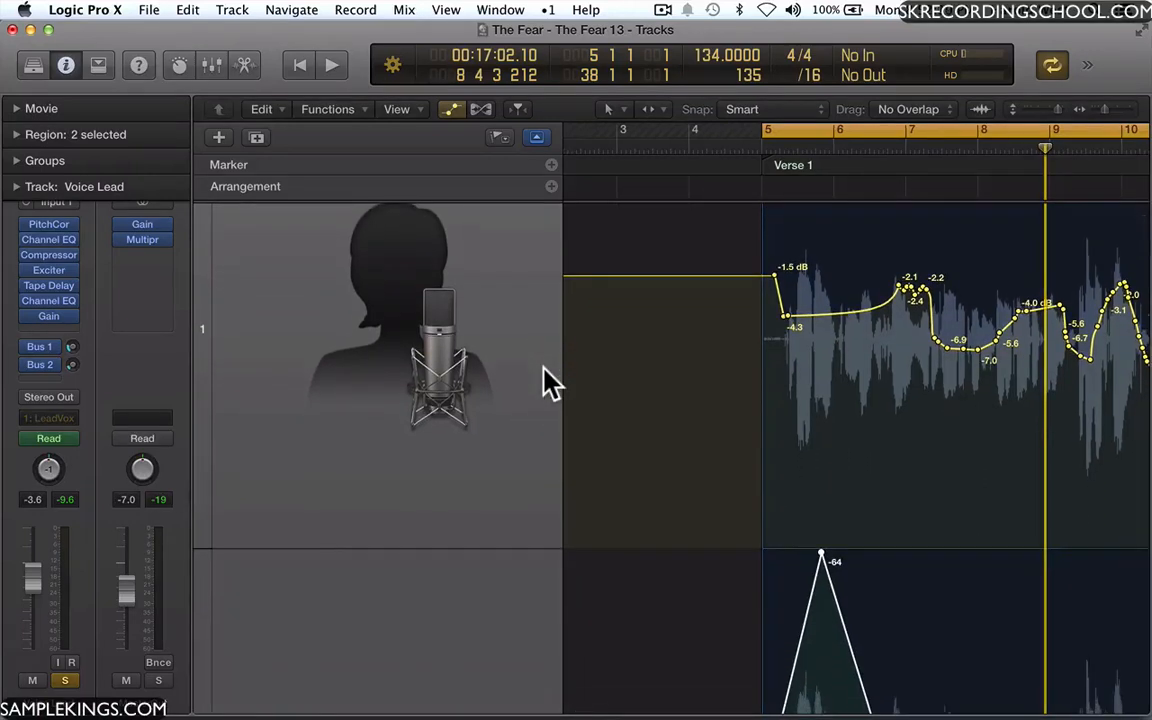
{"action": "scroll", "coordinate": [549, 383], "scroll_direction": "down", "scroll_amount": 10}
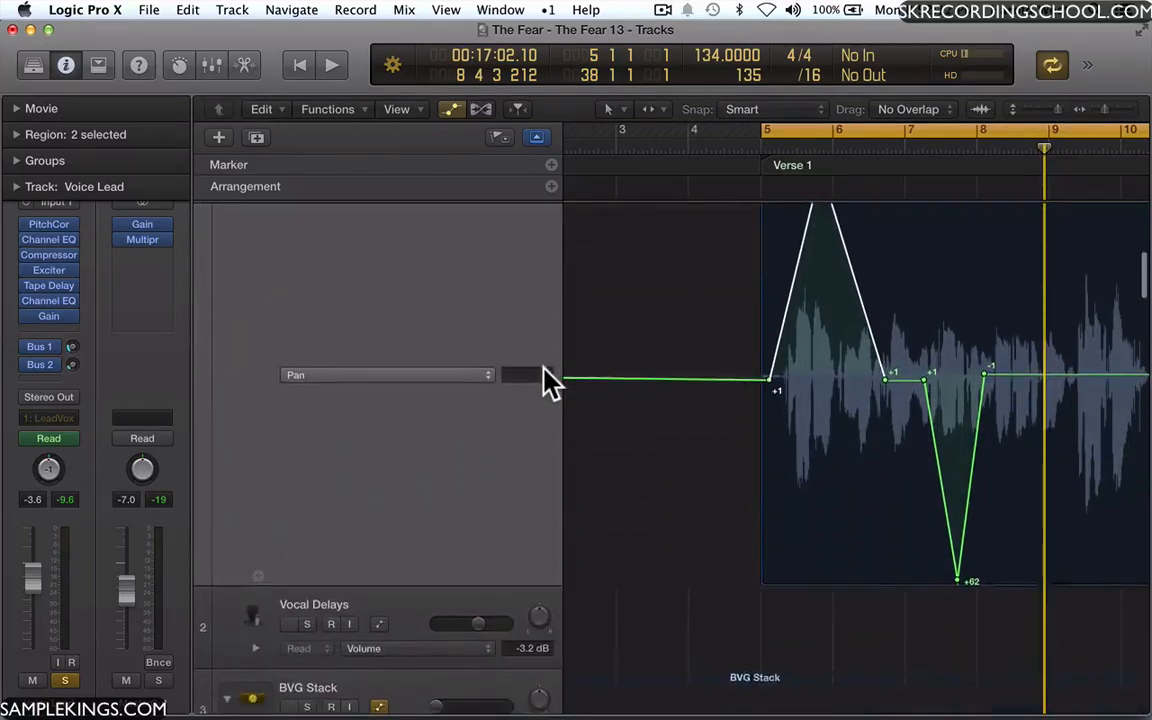
{"action": "scroll", "coordinate": [549, 383], "scroll_direction": "down", "scroll_amount": 3}
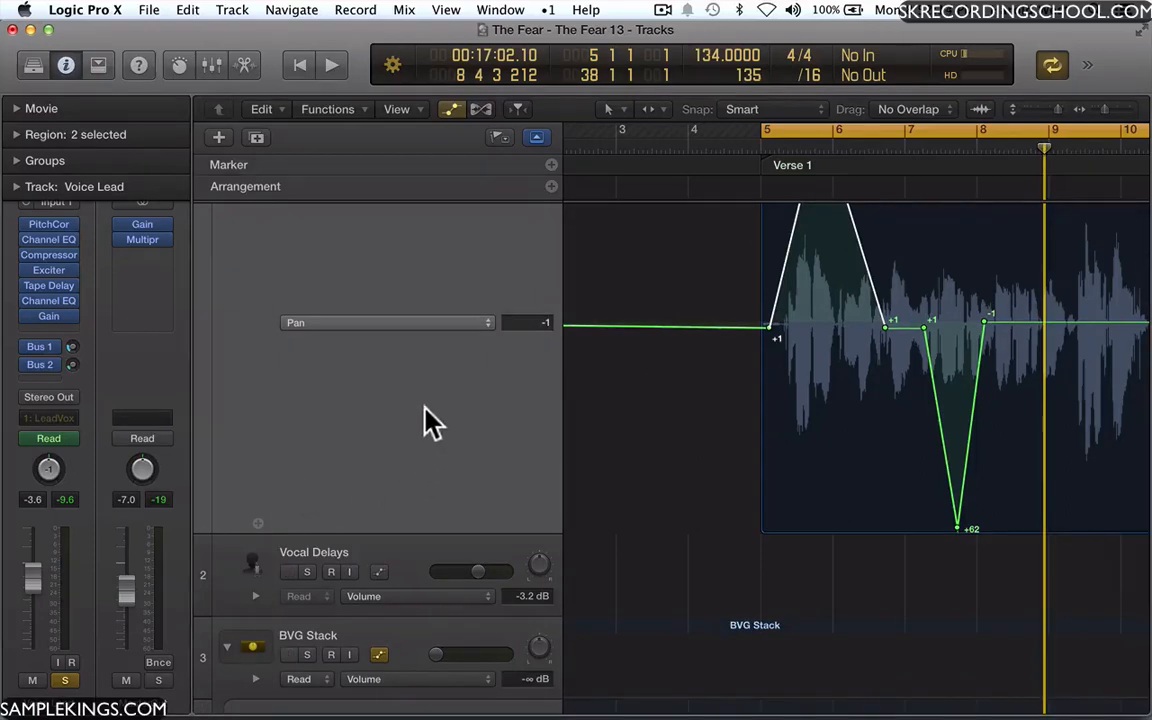
{"action": "left_click", "coordinate": [257, 530]}
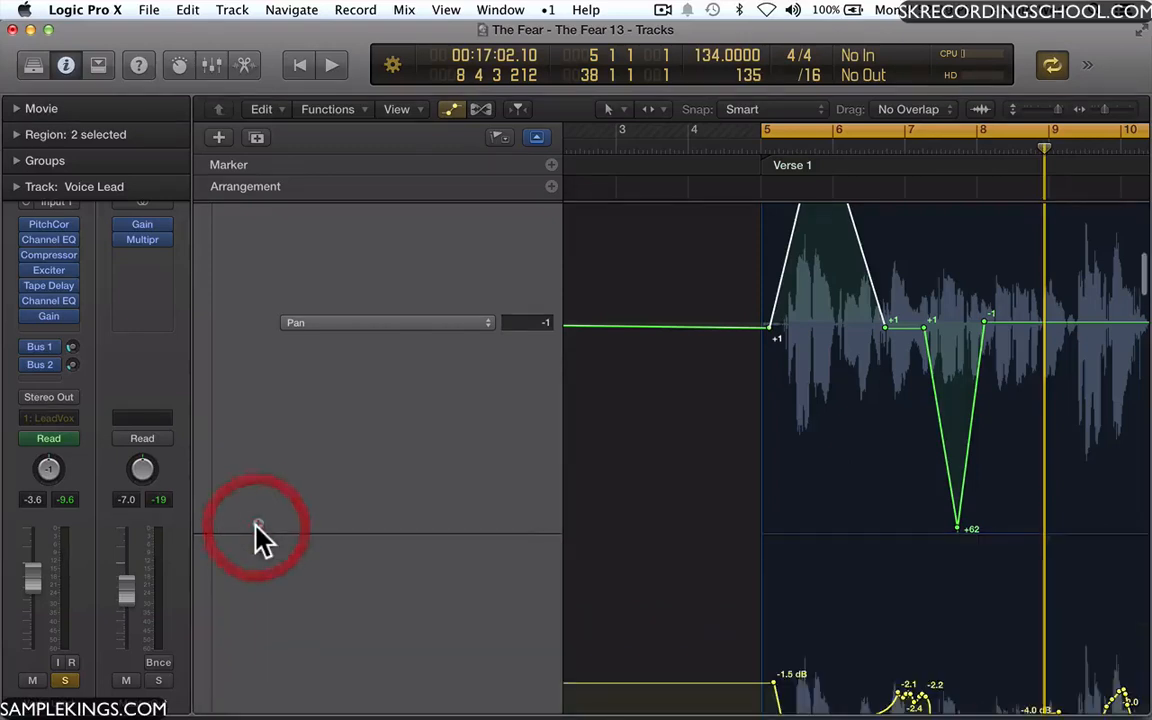
{"action": "scroll", "coordinate": [386, 566], "scroll_direction": "down", "scroll_amount": 5}
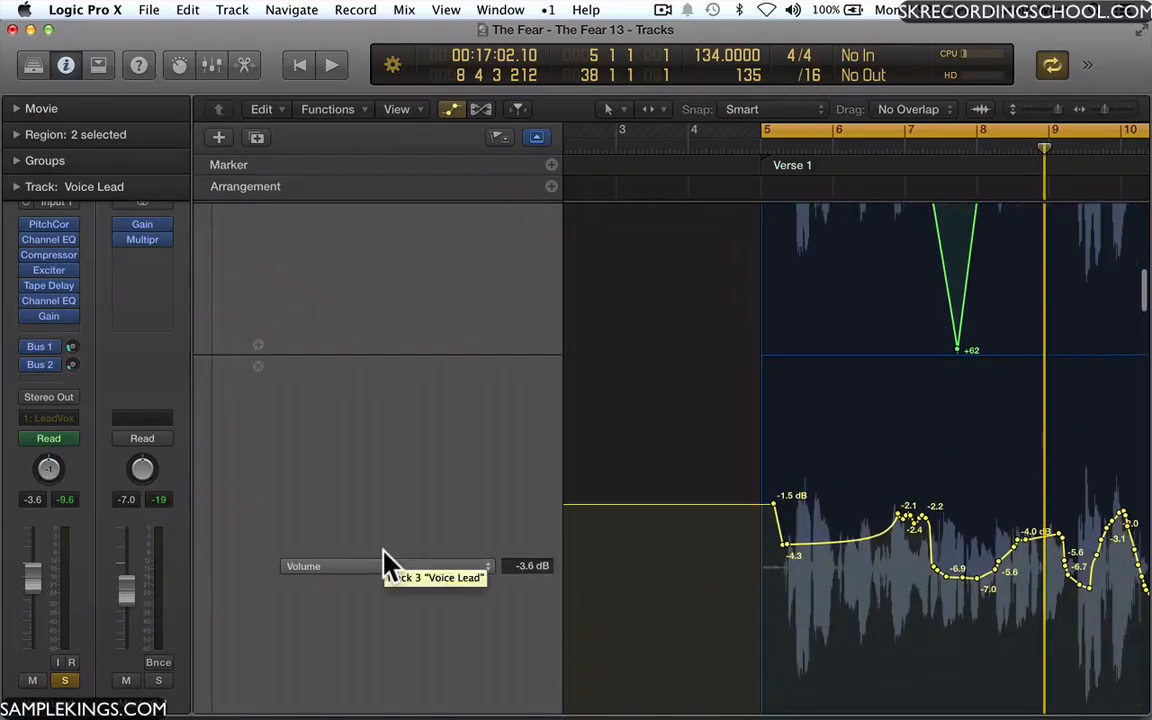
{"action": "left_click", "coordinate": [490, 578]}
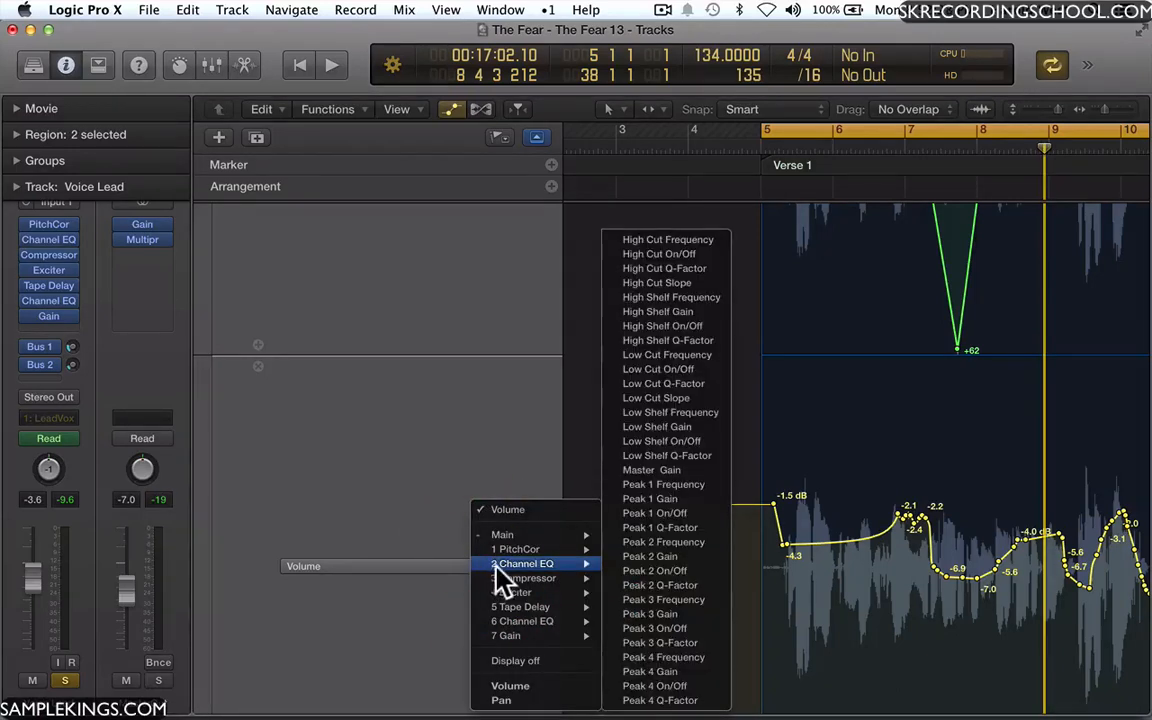
{"action": "mouse_move", "coordinate": [511, 584]}
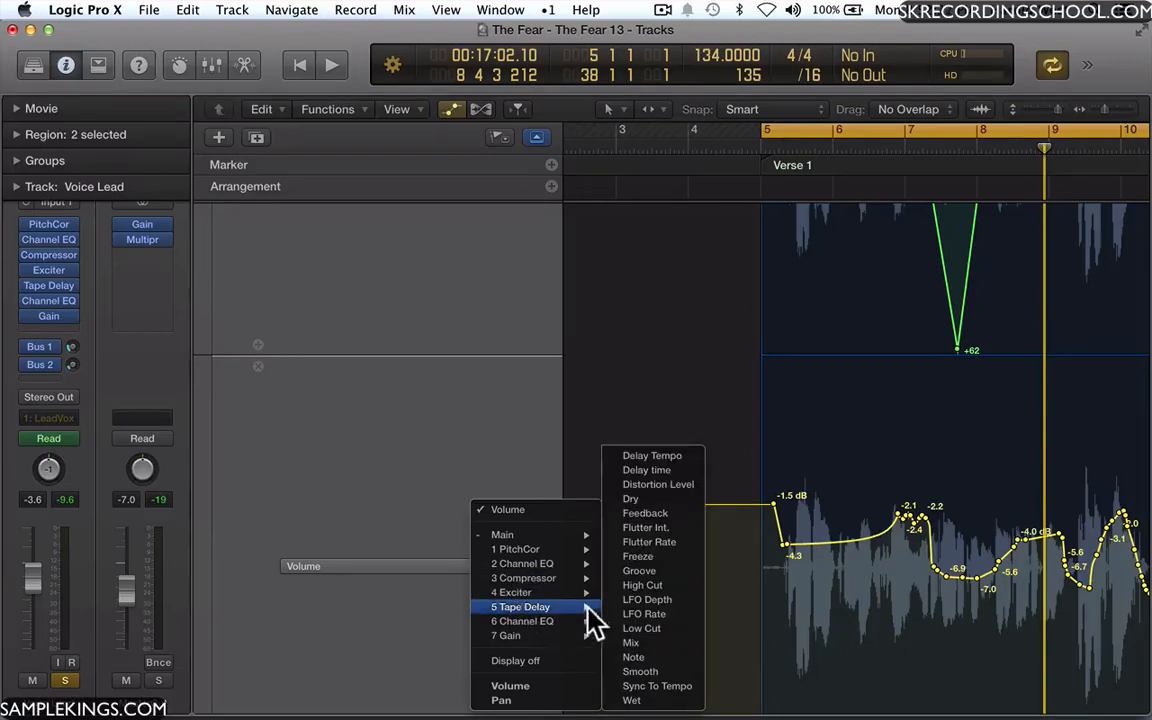
{"action": "left_click", "coordinate": [666, 470]}
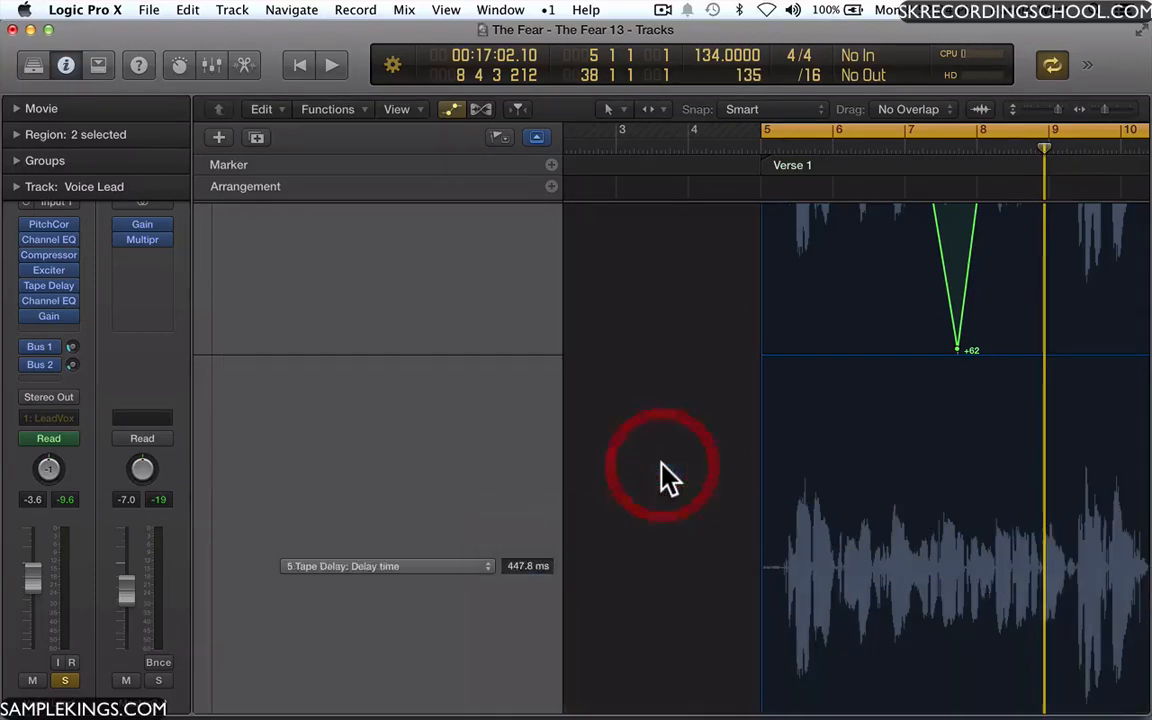
Try to edit the Delay time lane with the Pointer tool and trim its automation value.
{"action": "scroll", "coordinate": [695, 458], "scroll_direction": "right", "scroll_amount": 3}
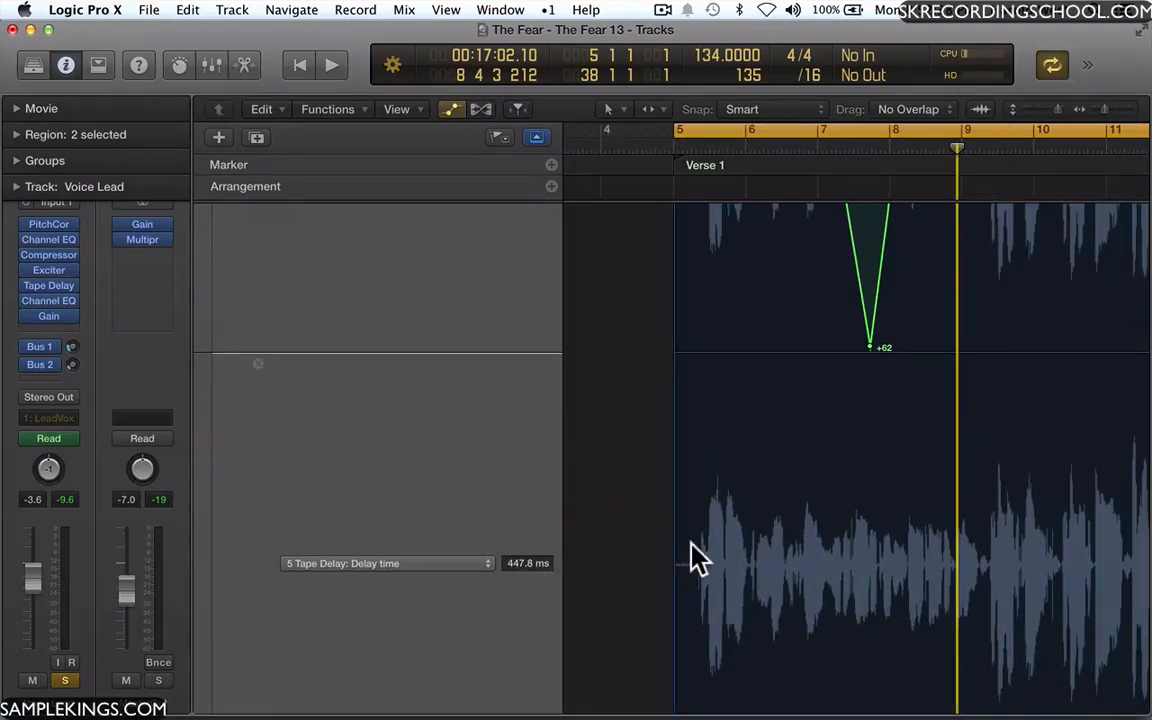
{"action": "left_click", "coordinate": [690, 551]}
{"action": "left_click", "coordinate": [688, 560]}
{"action": "left_click", "coordinate": [643, 563]}
{"action": "scroll", "coordinate": [836, 514], "scroll_direction": "down", "scroll_amount": 3}
{"action": "left_click", "coordinate": [513, 550]}
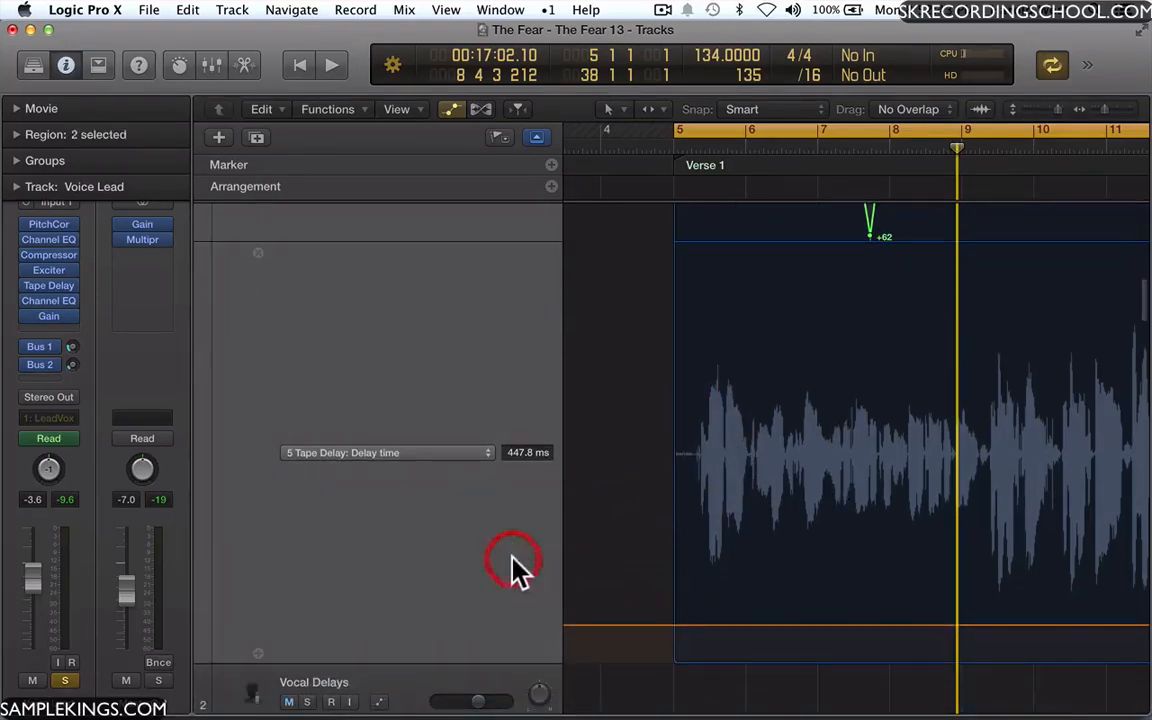
{"action": "left_click", "coordinate": [826, 462]}
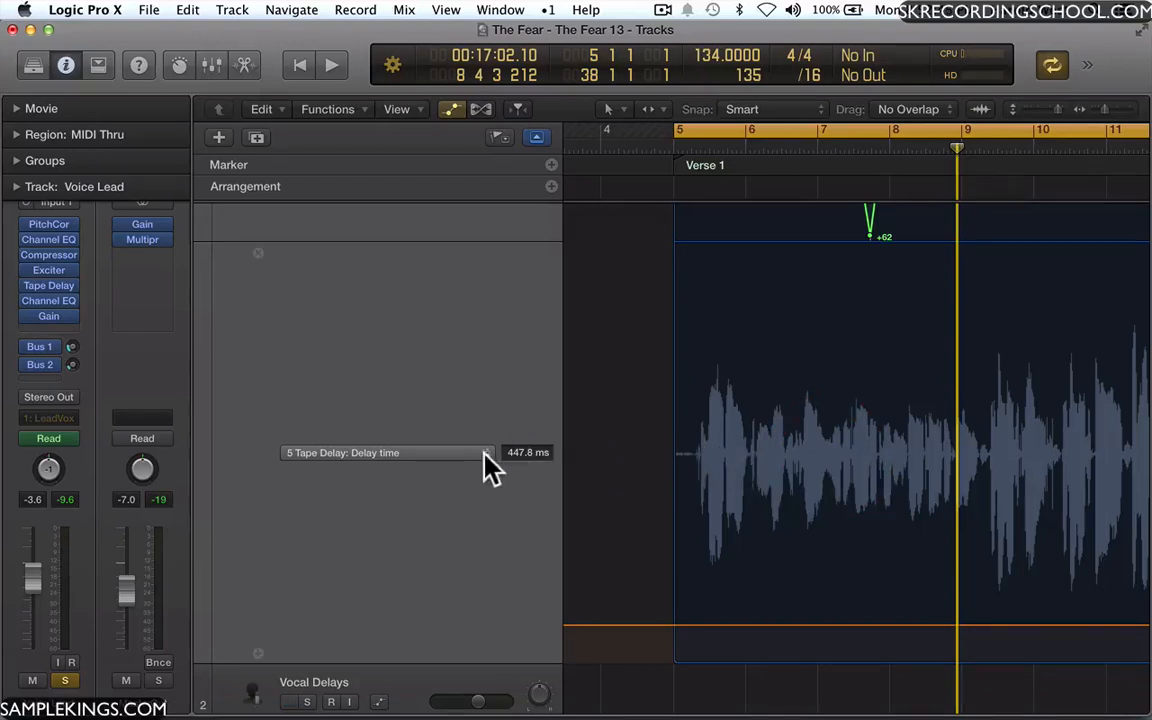
{"action": "scroll", "coordinate": [532, 455], "scroll_direction": "down", "scroll_amount": 1}
{"action": "left_click", "coordinate": [524, 414]}
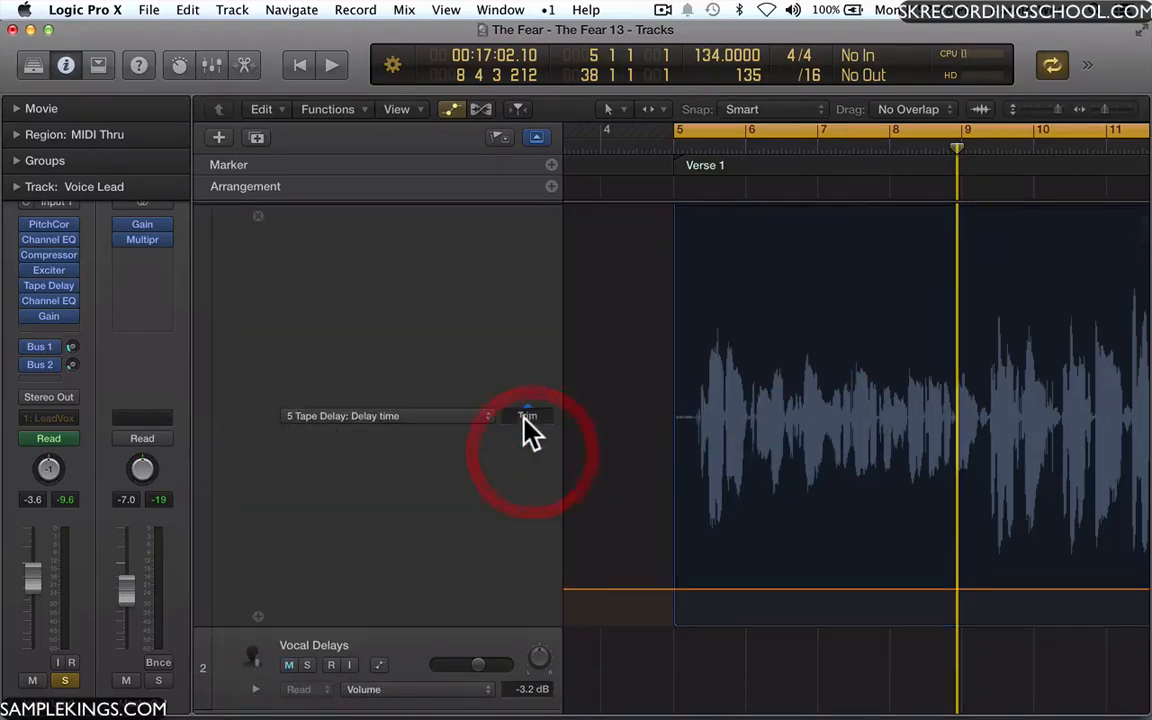
{"action": "mouse_move", "coordinate": [524, 414]}
{"action": "left_mouse_down"}
{"action": "mouse_move", "coordinate": [517, 402]}
{"action": "mouse_move", "coordinate": [514, 434]}
{"action": "left_mouse_up"}
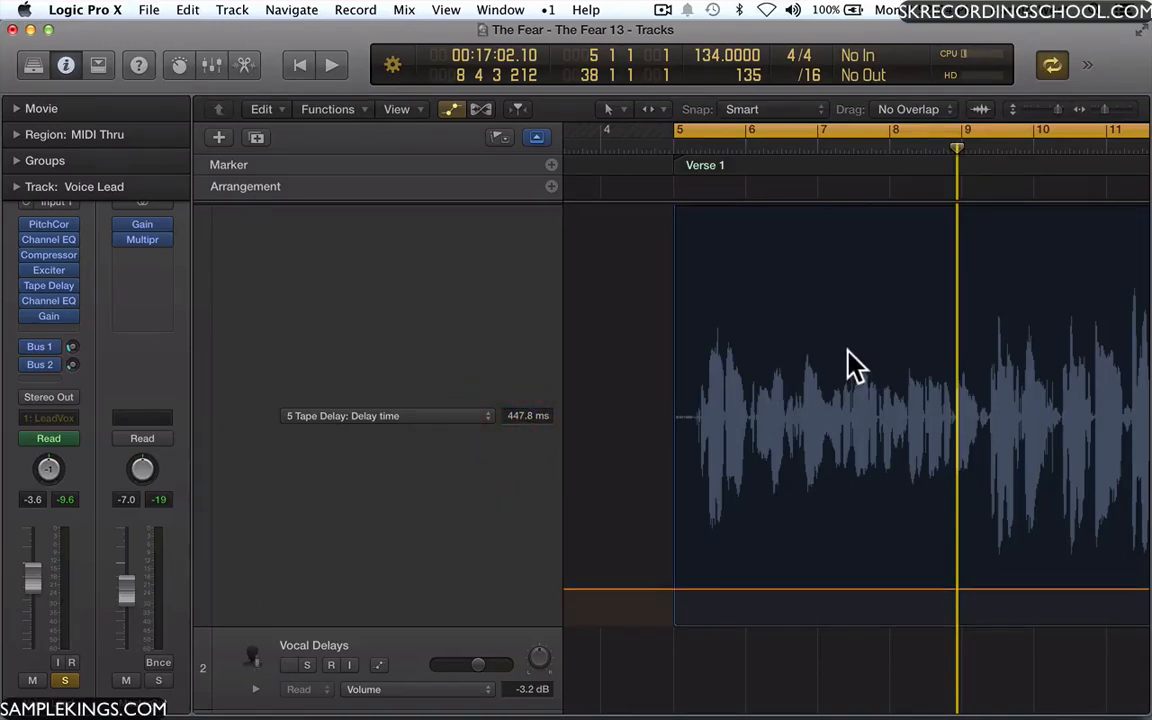
Draw freehand Delay time automation with the Pencil tool from about bar 5.4 to 8.7, peaking at about 4050 ms, and play it back.
{"action": "left_click", "coordinate": [612, 110]}
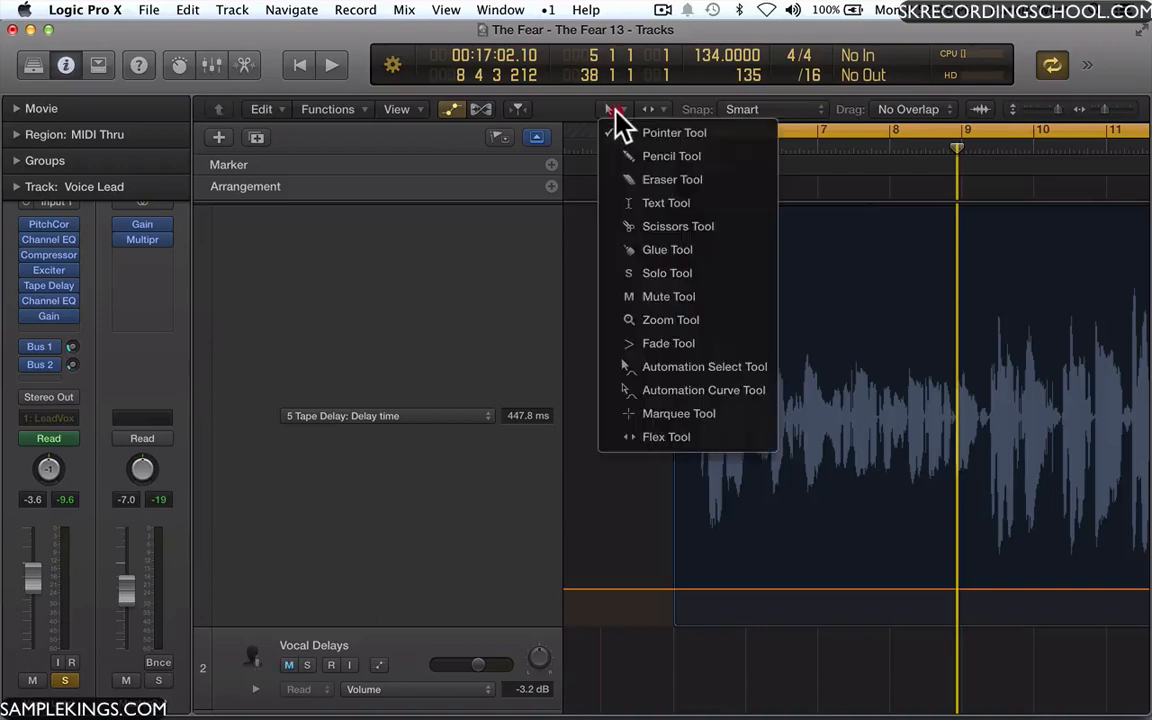
{"action": "left_click", "coordinate": [645, 157]}
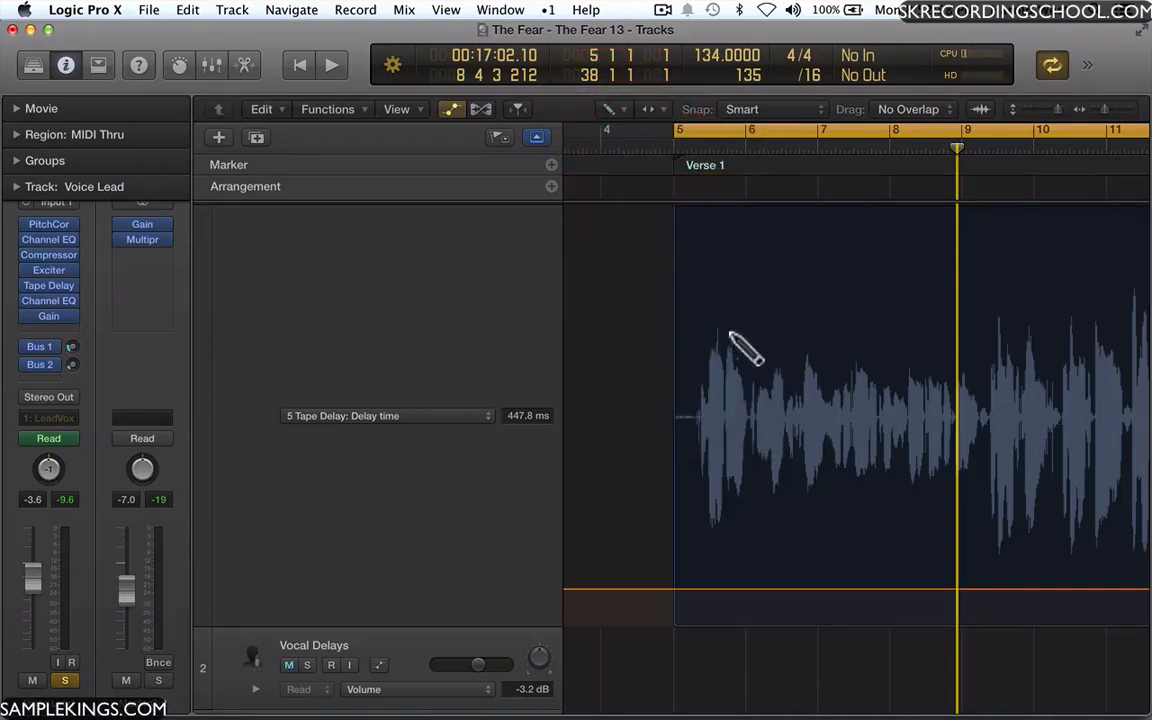
{"action": "mouse_move", "coordinate": [856, 380]}
{"action": "left_mouse_down"}
{"action": "mouse_move", "coordinate": [911, 433]}
{"action": "mouse_move", "coordinate": [956, 433]}
{"action": "left_mouse_up"}
{"action": "left_click_drag", "start_coordinate": [771, 417], "coordinate": [730, 396]}
{"action": "mouse_move", "coordinate": [852, 392]}
{"action": "left_mouse_down"}
{"action": "mouse_move", "coordinate": [851, 433]}
{"action": "mouse_move", "coordinate": [890, 532]}
{"action": "left_mouse_up"}
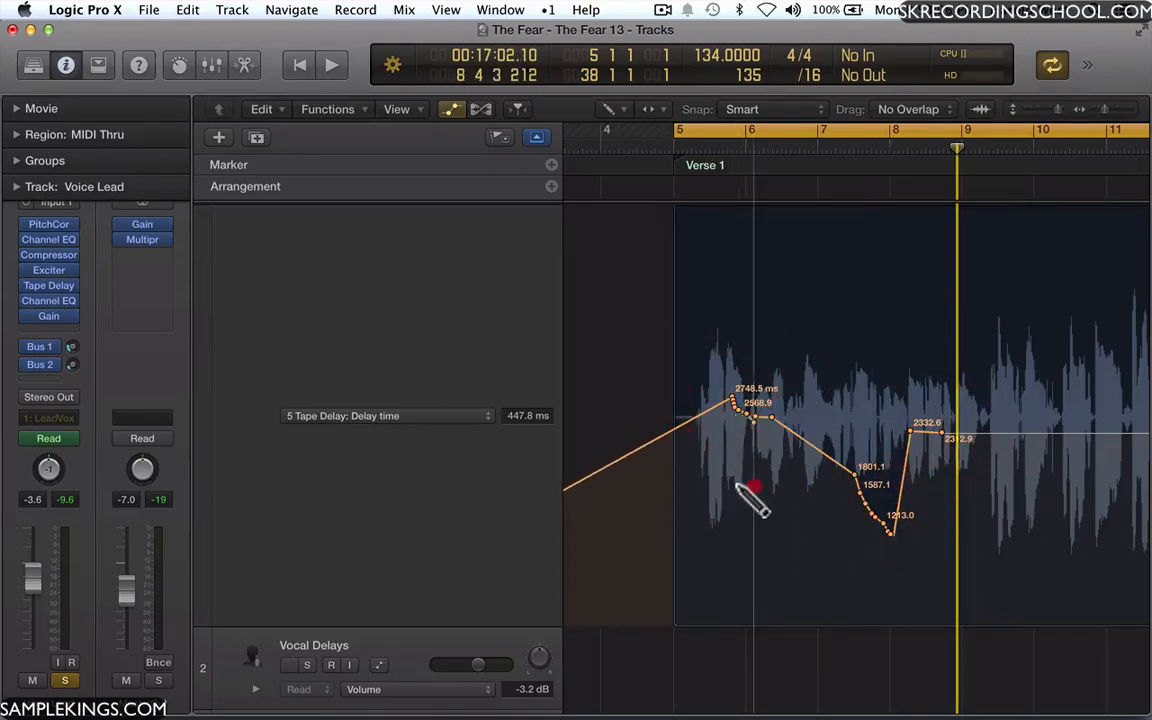
{"action": "mouse_move", "coordinate": [738, 484]}
{"action": "left_mouse_down"}
{"action": "mouse_move", "coordinate": [751, 452]}
{"action": "mouse_move", "coordinate": [755, 525]}
{"action": "left_mouse_up"}
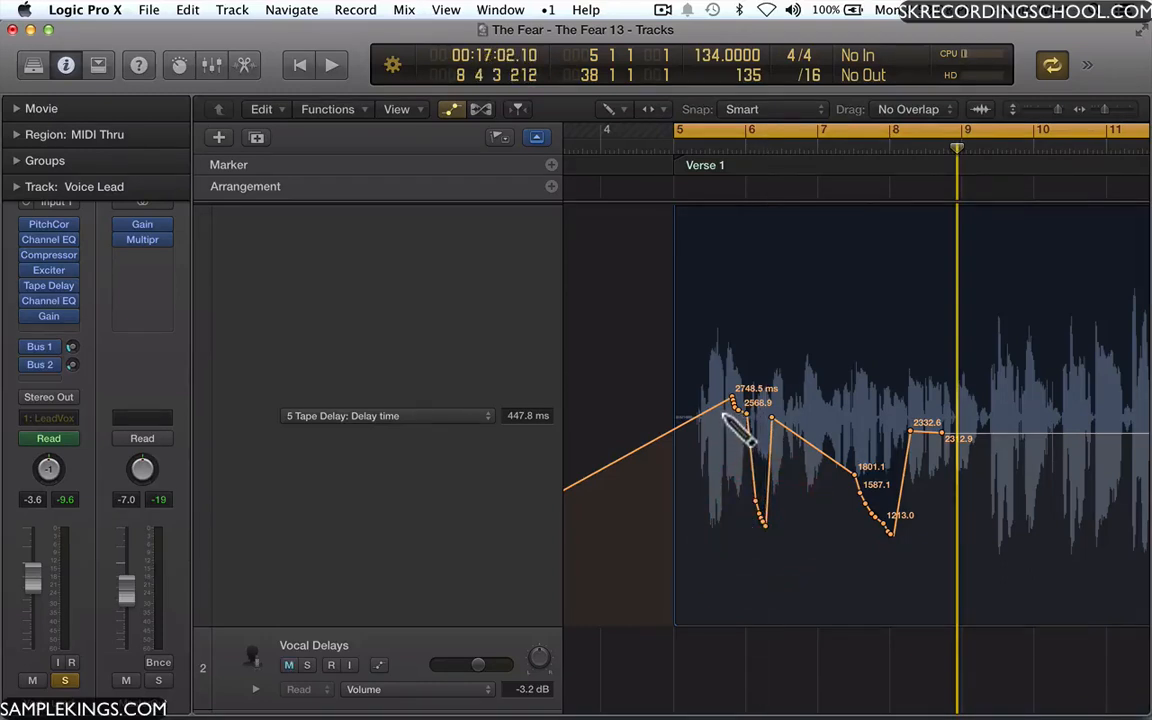
{"action": "mouse_move", "coordinate": [737, 427]}
{"action": "left_mouse_down"}
{"action": "mouse_move", "coordinate": [730, 290]}
{"action": "mouse_move", "coordinate": [716, 302]}
{"action": "mouse_move", "coordinate": [719, 524]}
{"action": "mouse_move", "coordinate": [730, 546]}
{"action": "left_mouse_up"}
{"action": "key", "text": "space"}
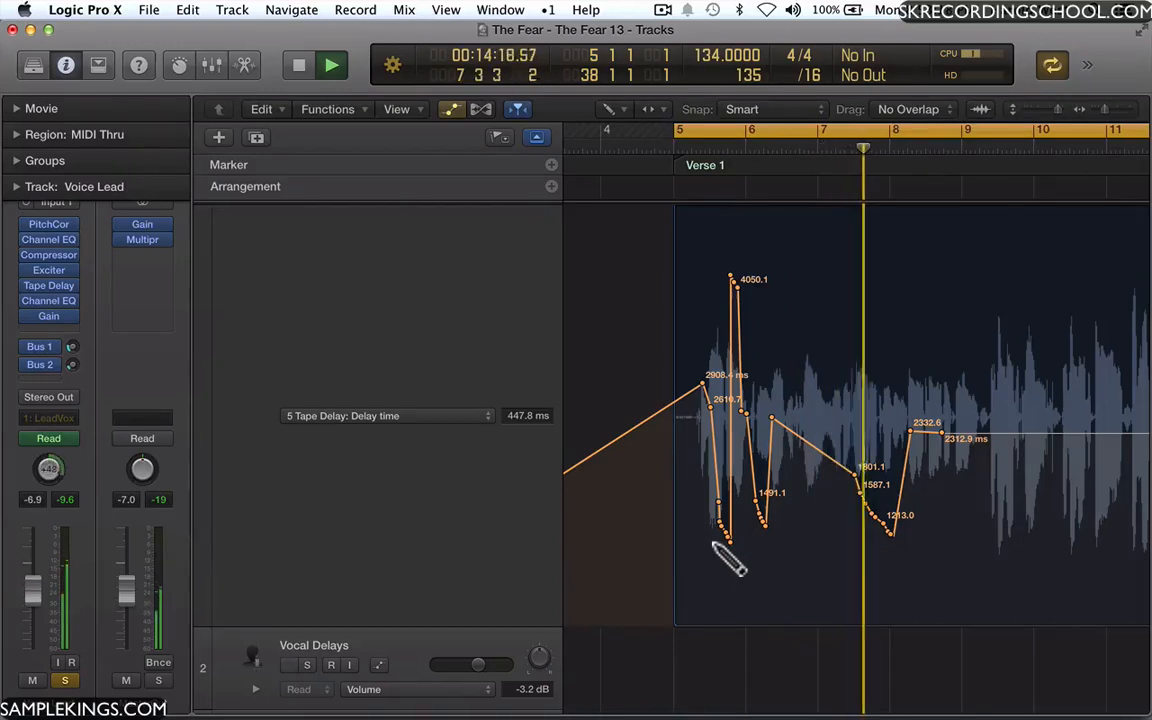
{"action": "key", "text": "space"}
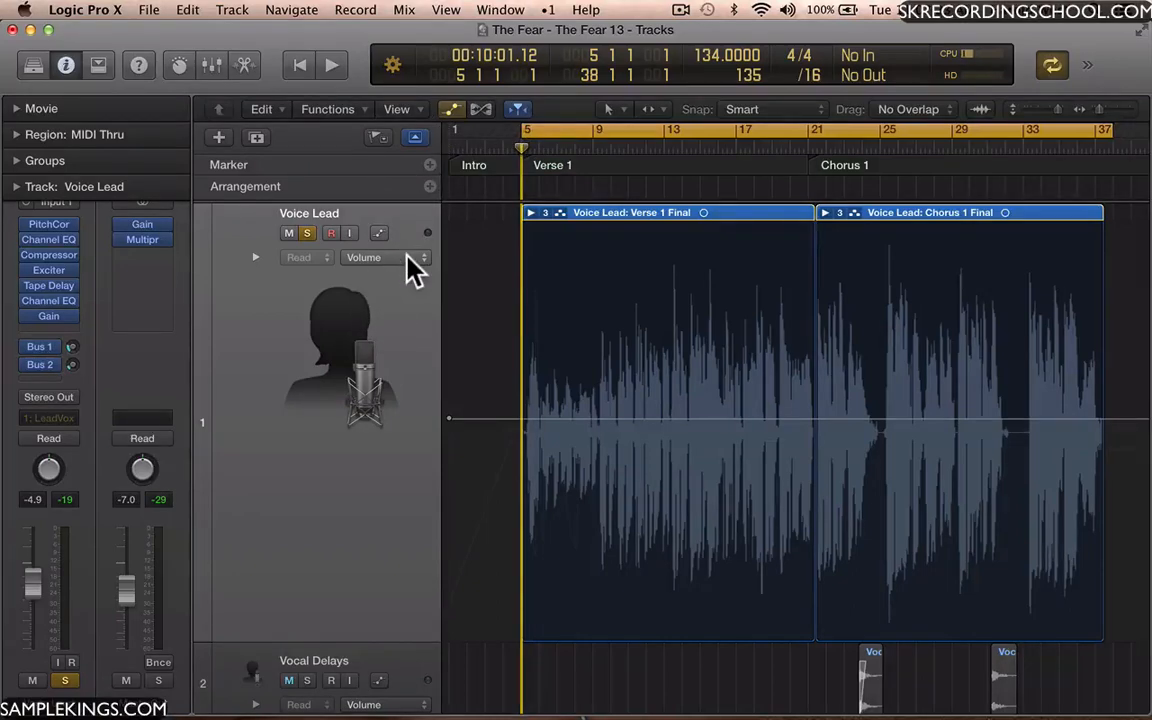
Enable automation on the Voice Lead track in Read mode.
{"action": "left_click", "coordinate": [379, 234]}
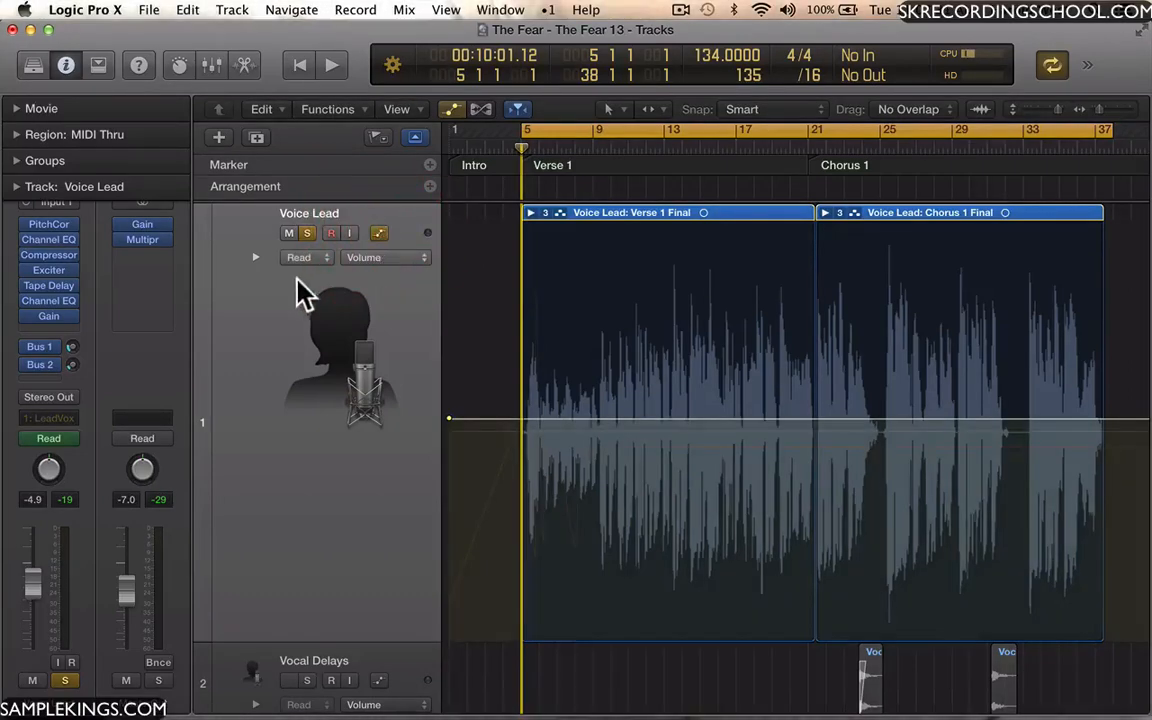
Switch Voice Lead's automation off and back on, keeping its mode at Read.
{"action": "left_click", "coordinate": [27, 438]}
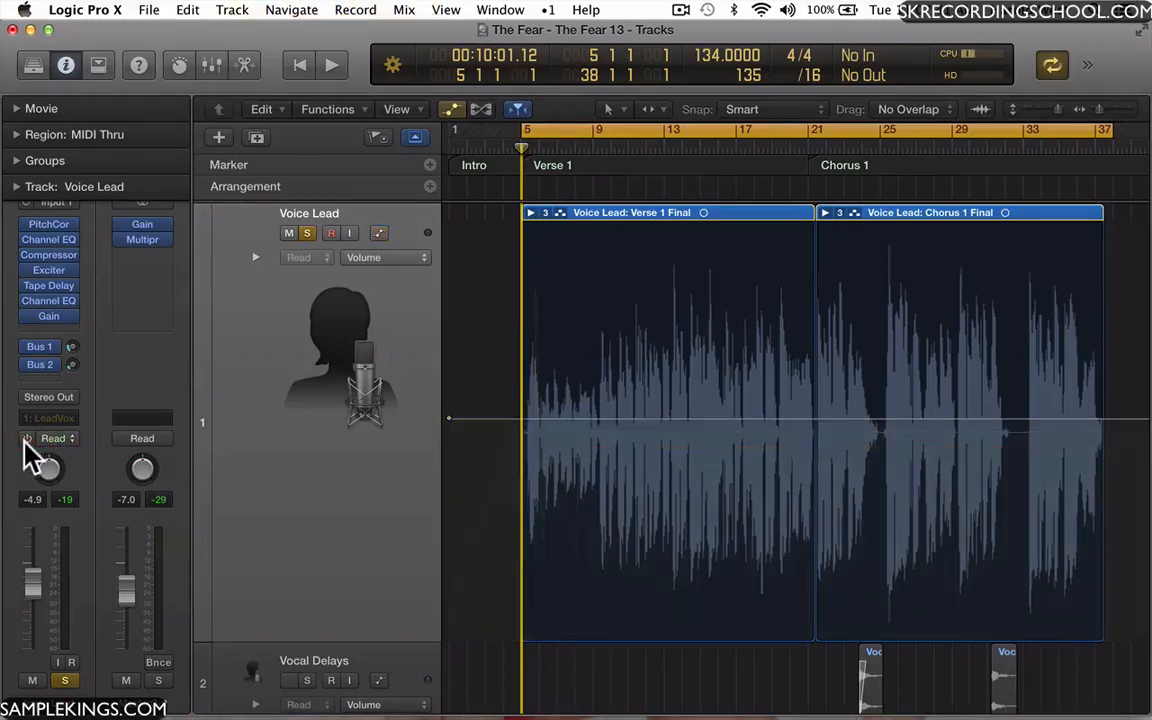
{"action": "left_click", "coordinate": [27, 438]}
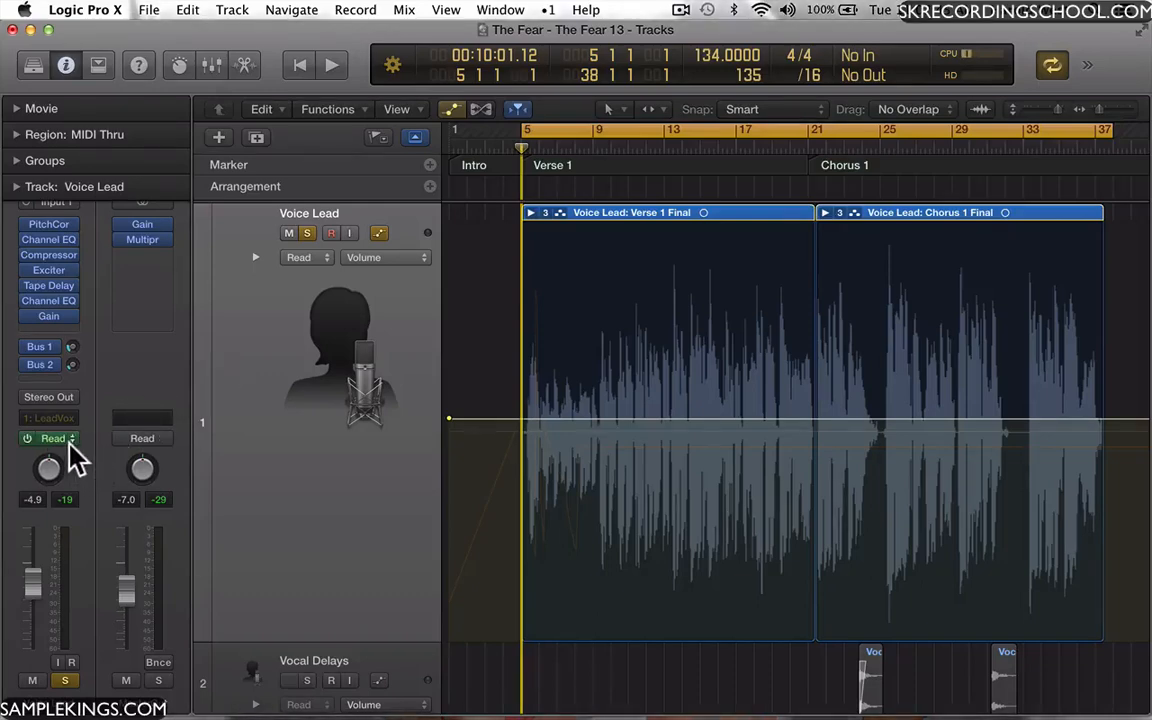
{"action": "left_click", "coordinate": [72, 440]}
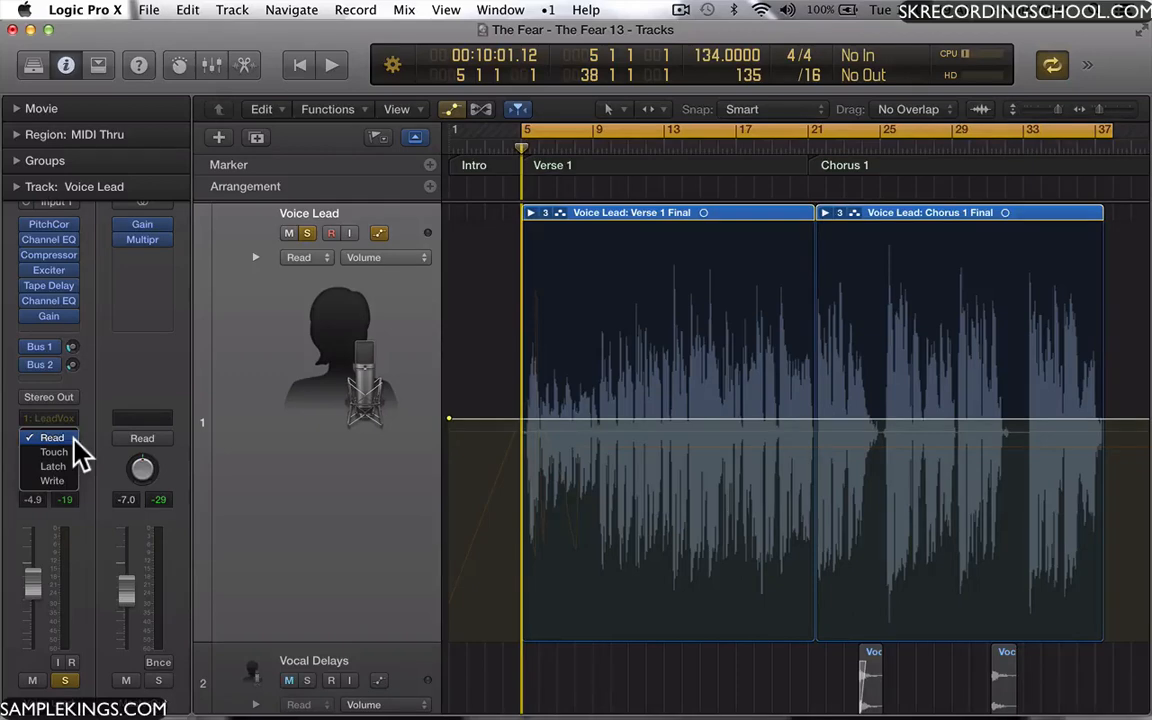
{"action": "left_click", "coordinate": [75, 438]}
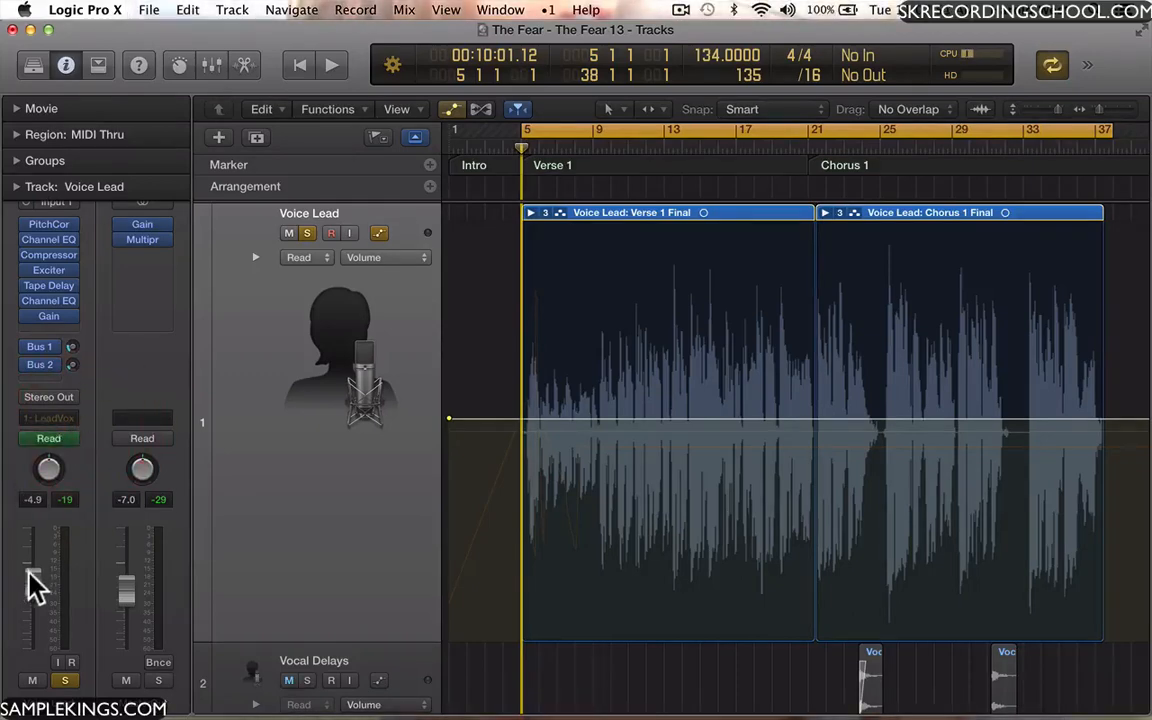
Raise Voice Lead's volume fader to -3.8 dB and switch the track's automation mode to Touch.
{"action": "left_click", "coordinate": [31, 578]}
{"action": "mouse_move", "coordinate": [31, 578]}
{"action": "left_mouse_down"}
{"action": "mouse_move", "coordinate": [20, 613]}
{"action": "mouse_move", "coordinate": [27, 505]}
{"action": "mouse_move", "coordinate": [26, 590]}
{"action": "mouse_move", "coordinate": [26, 522]}
{"action": "mouse_move", "coordinate": [26, 588]}
{"action": "mouse_move", "coordinate": [31, 576]}
{"action": "left_mouse_up"}
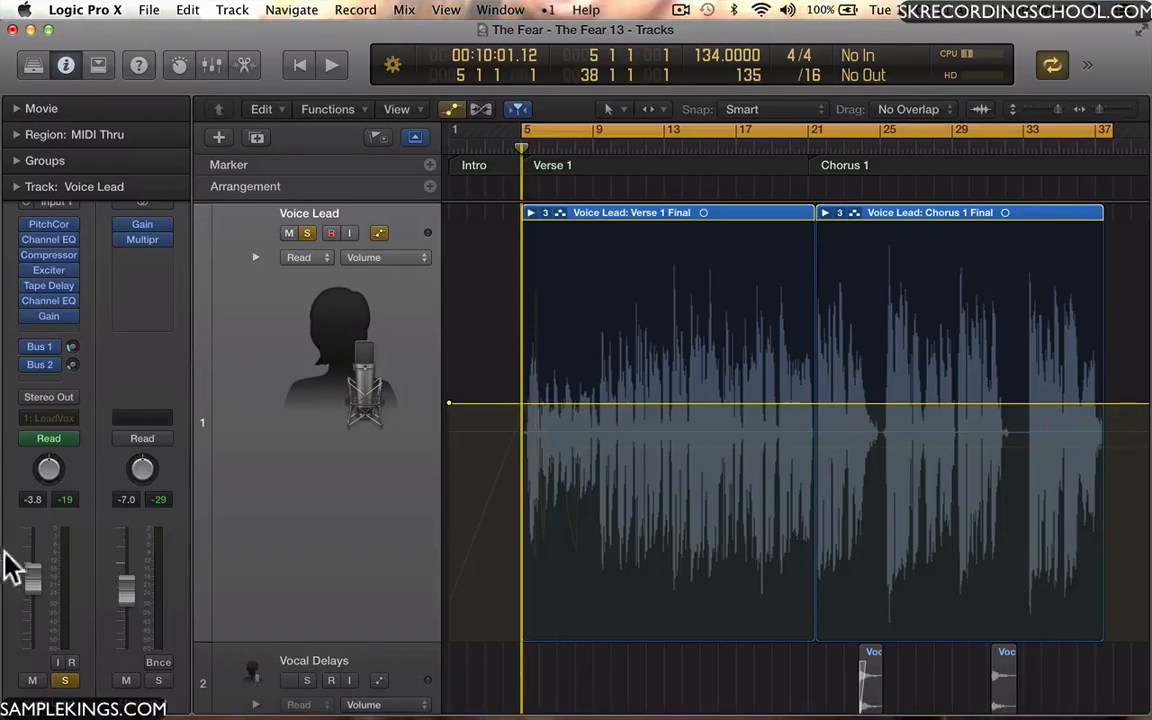
{"action": "left_click", "coordinate": [68, 440]}
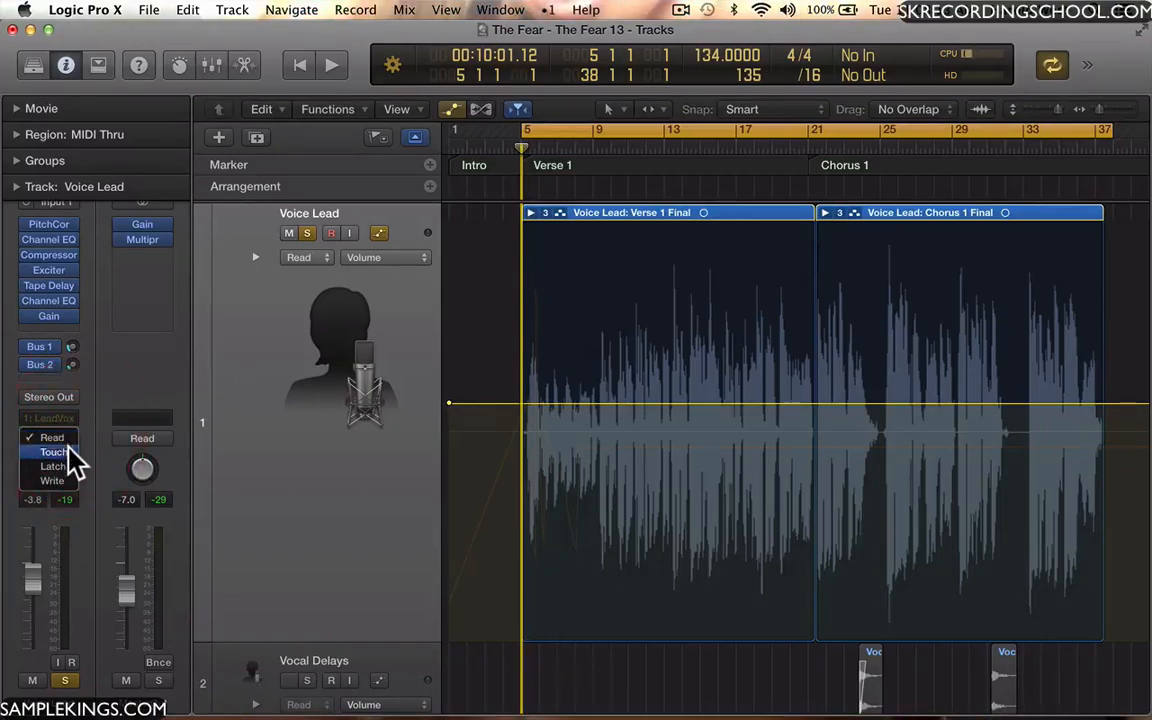
{"action": "left_click", "coordinate": [68, 452]}
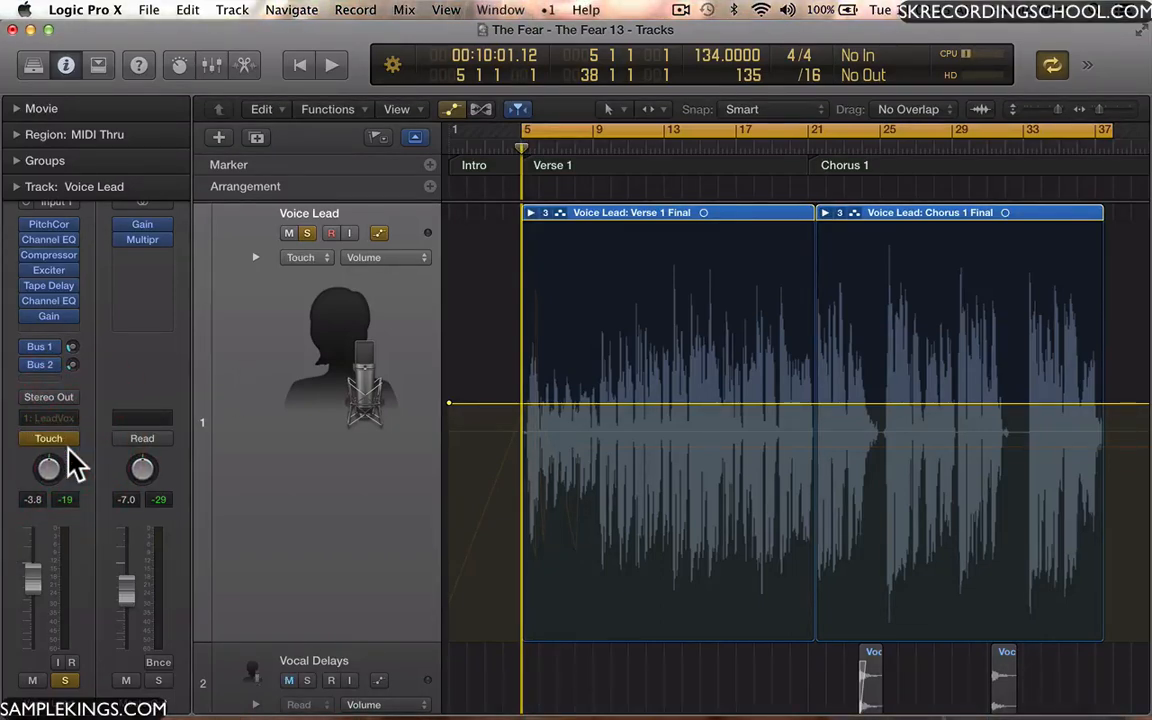
Record a Touch-mode volume pass on Voice Lead from bar 5 to about bar 11, riding the fader down to about -12 dB.
{"action": "key", "text": "space"}
{"action": "left_click_drag", "start_coordinate": [36, 572], "coordinate": [41, 598]}
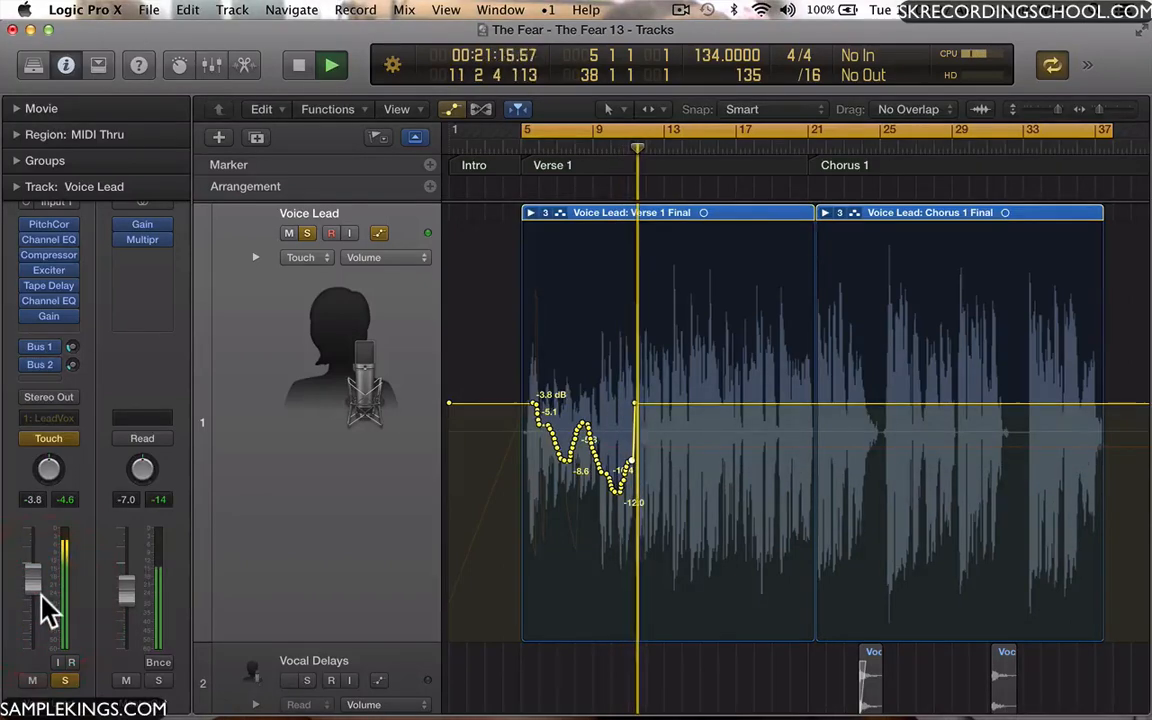
{"action": "key", "text": "space"}
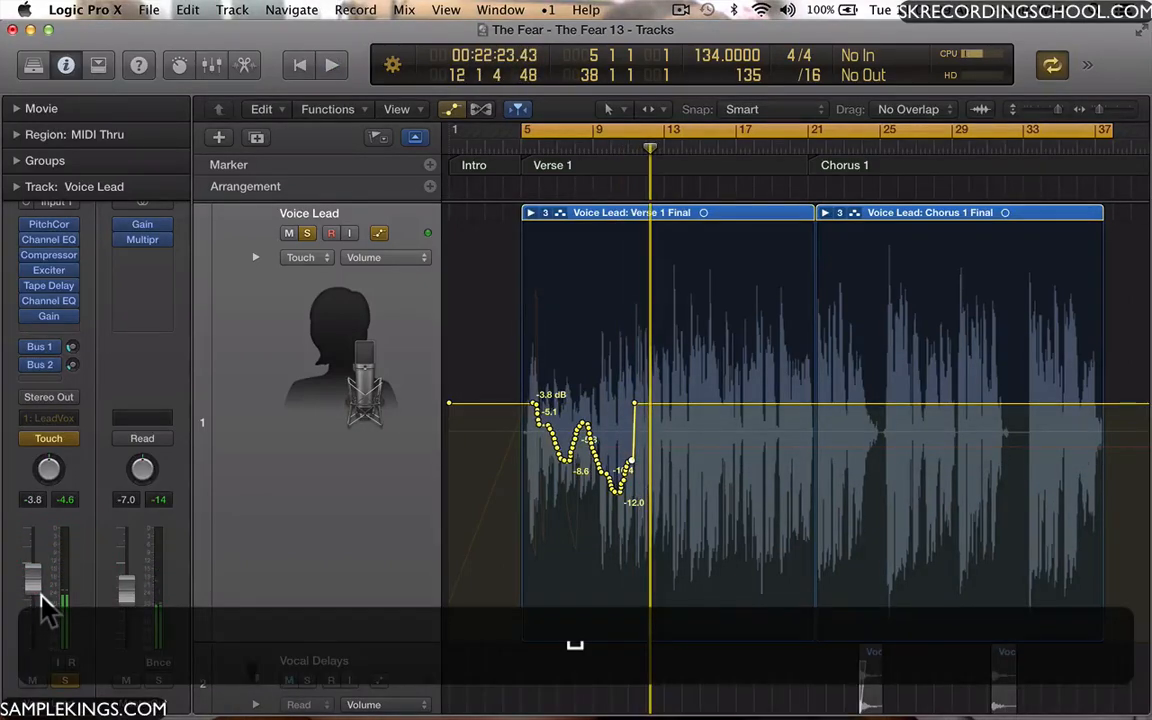
{"action": "key", "text": "ctrl+m"}
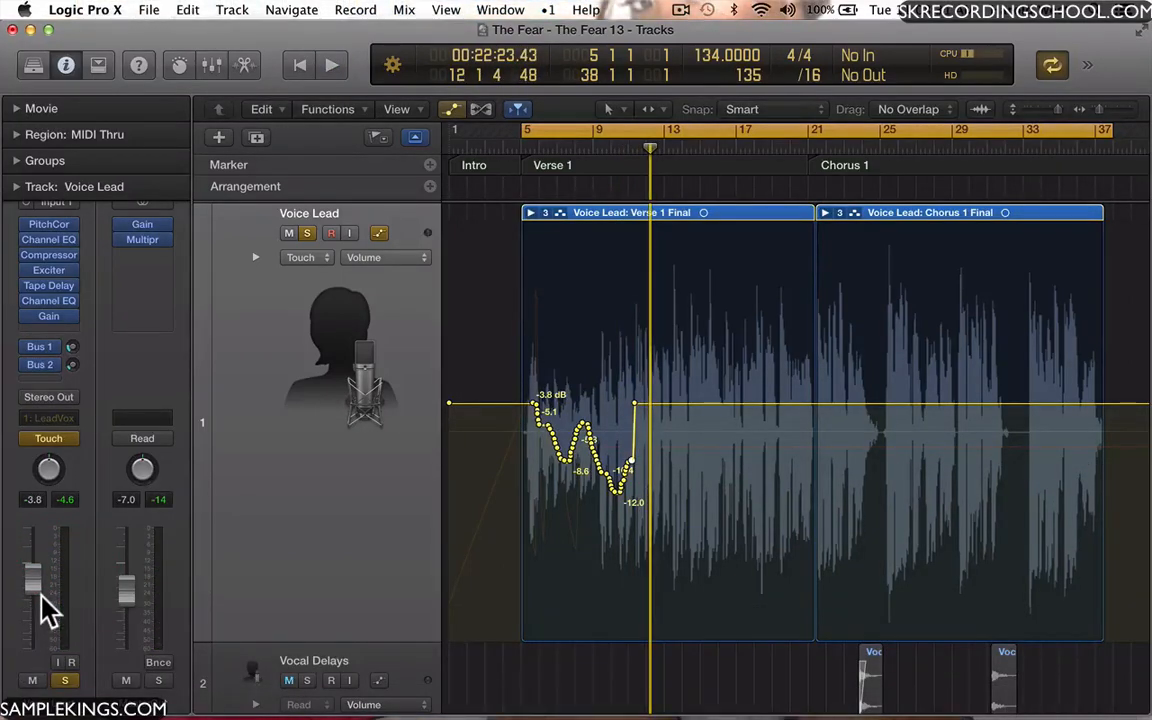
{"action": "key", "text": "ctrl+m"}
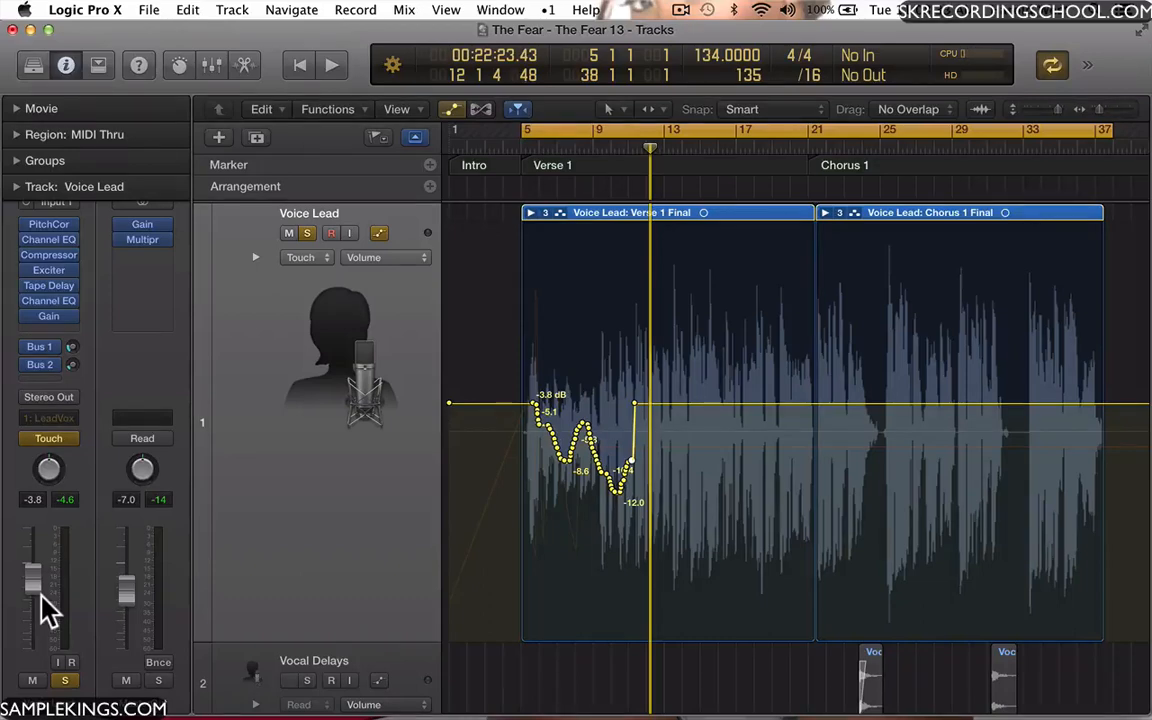
{"action": "key", "text": "ctrl+m"}
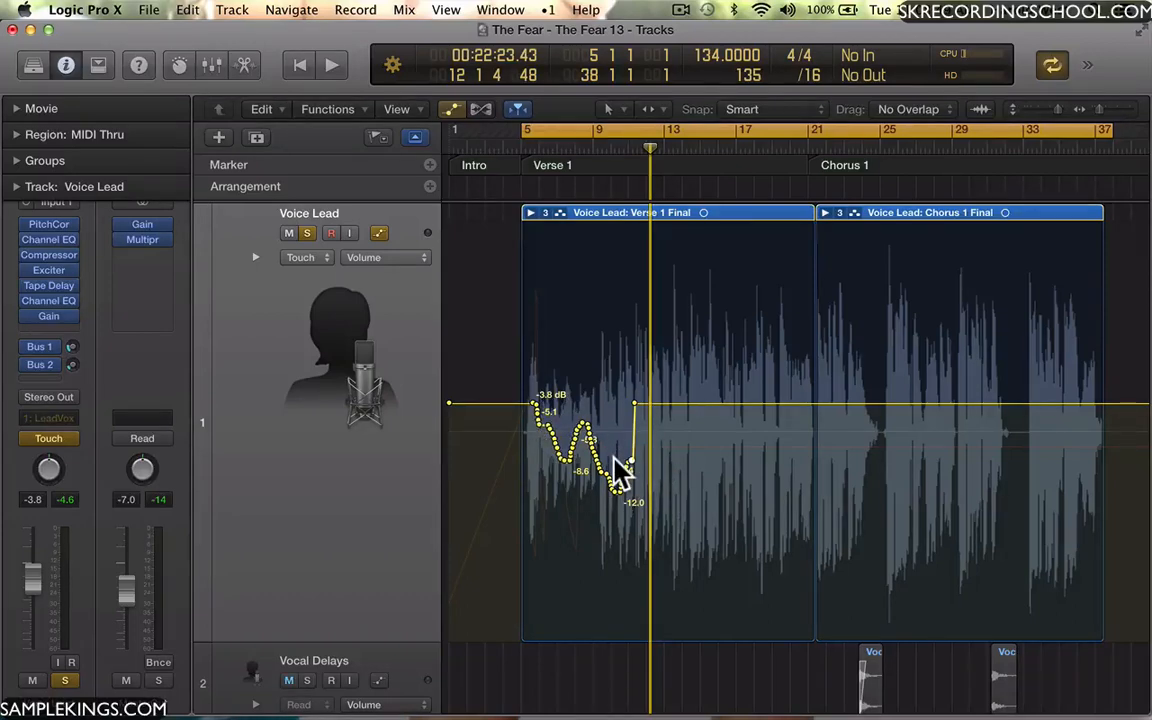
Record a second Touch-mode volume pass from bar 5 to about bar 12, dipping to about -10.8 dB and -8.0 dB before releasing the fader.
{"action": "key", "text": "shift+space"}
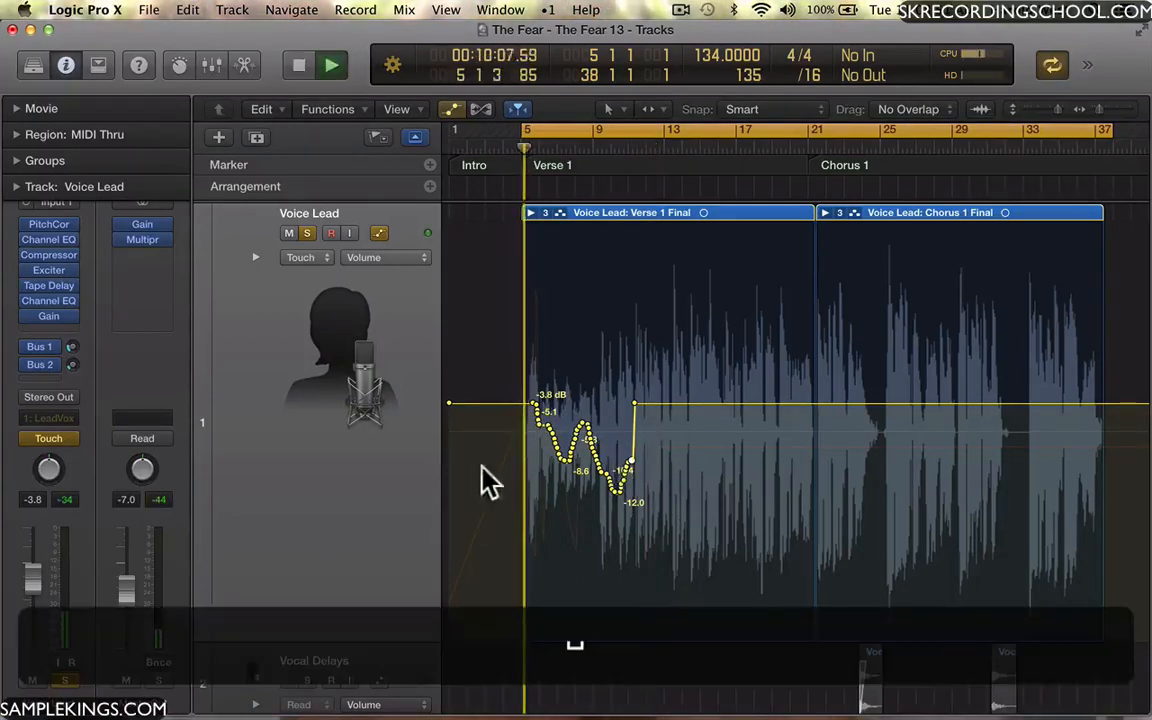
{"action": "left_click_drag", "start_coordinate": [32, 578], "coordinate": [37, 632]}
{"action": "key", "text": "space"}
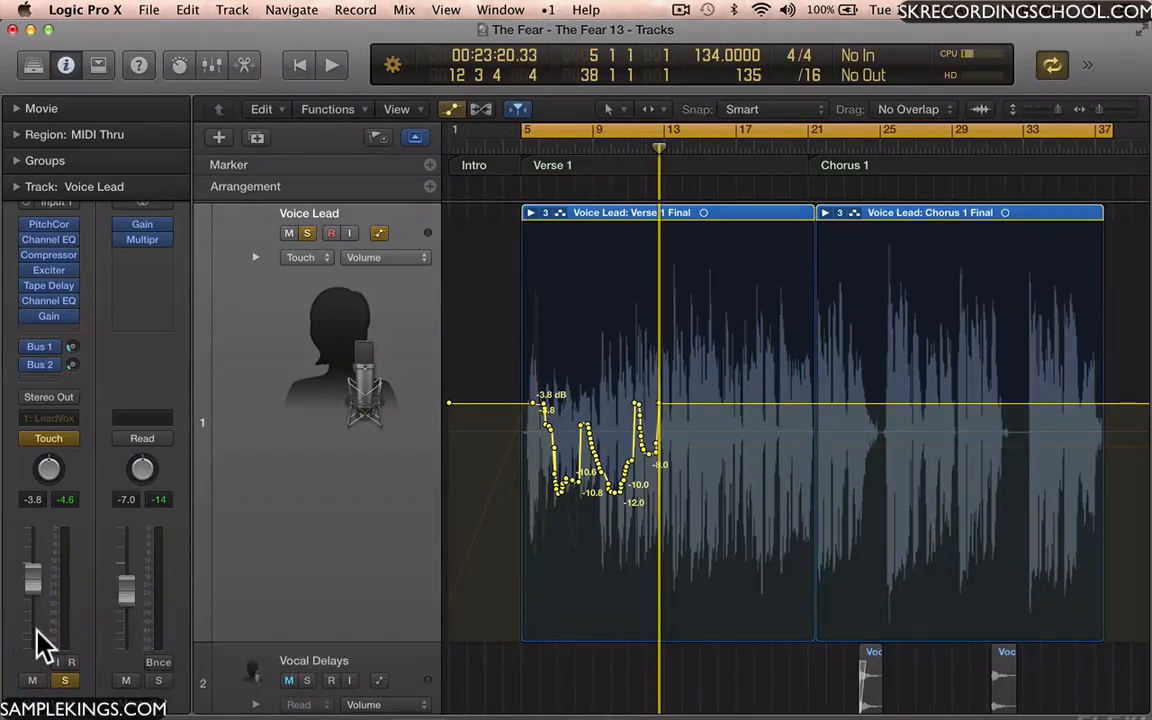
{"action": "key", "text": "shift+super"}
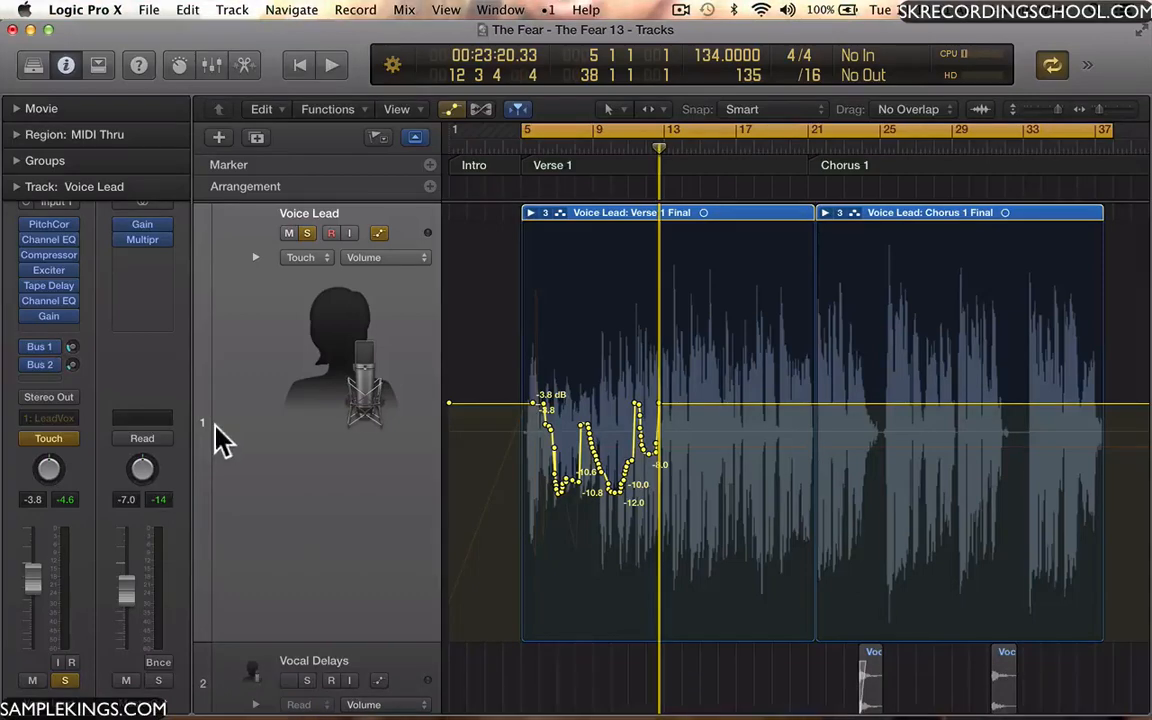
Set Voice Lead to Latch mode and record a volume pass from bar 5 to about bar 13, stepping the fader down to about -16.4 dB.
{"action": "left_click", "coordinate": [66, 441]}
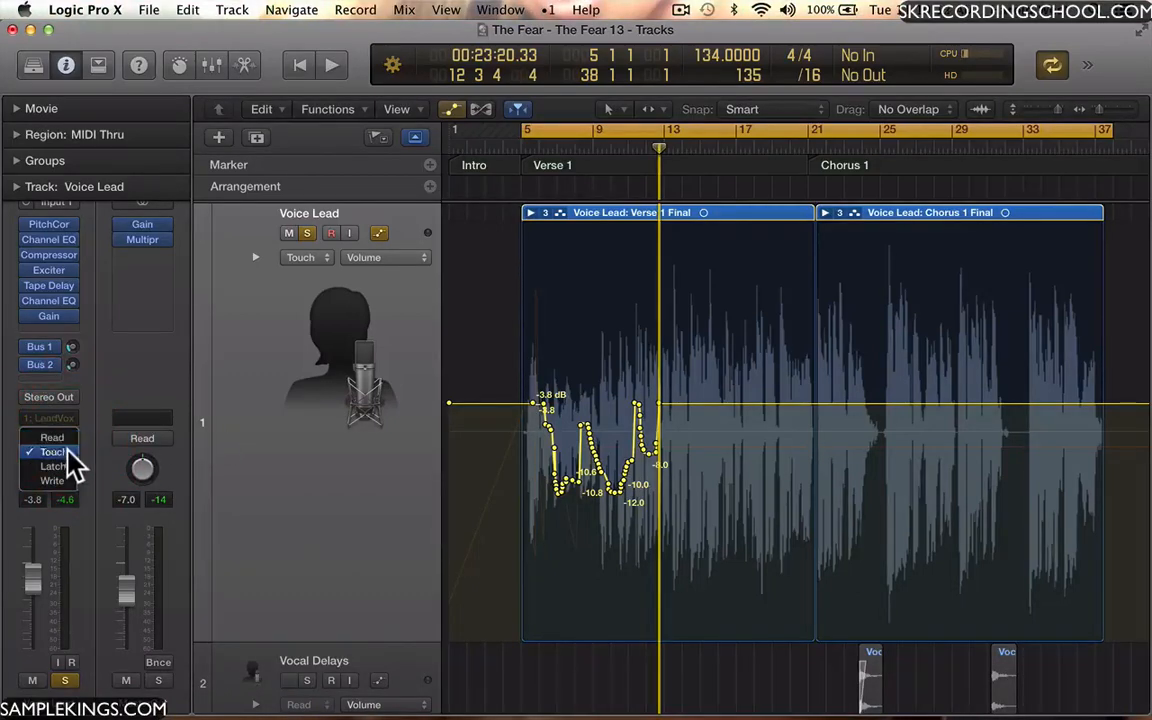
{"action": "left_click", "coordinate": [64, 467]}
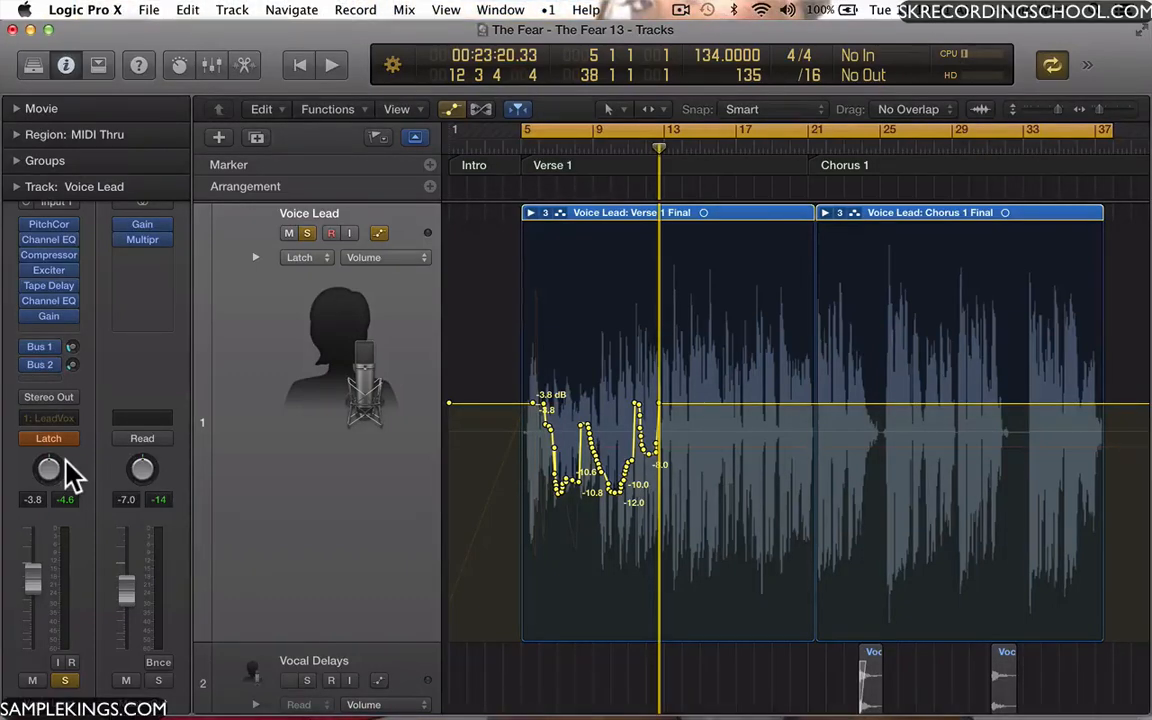
{"action": "key", "text": "space"}
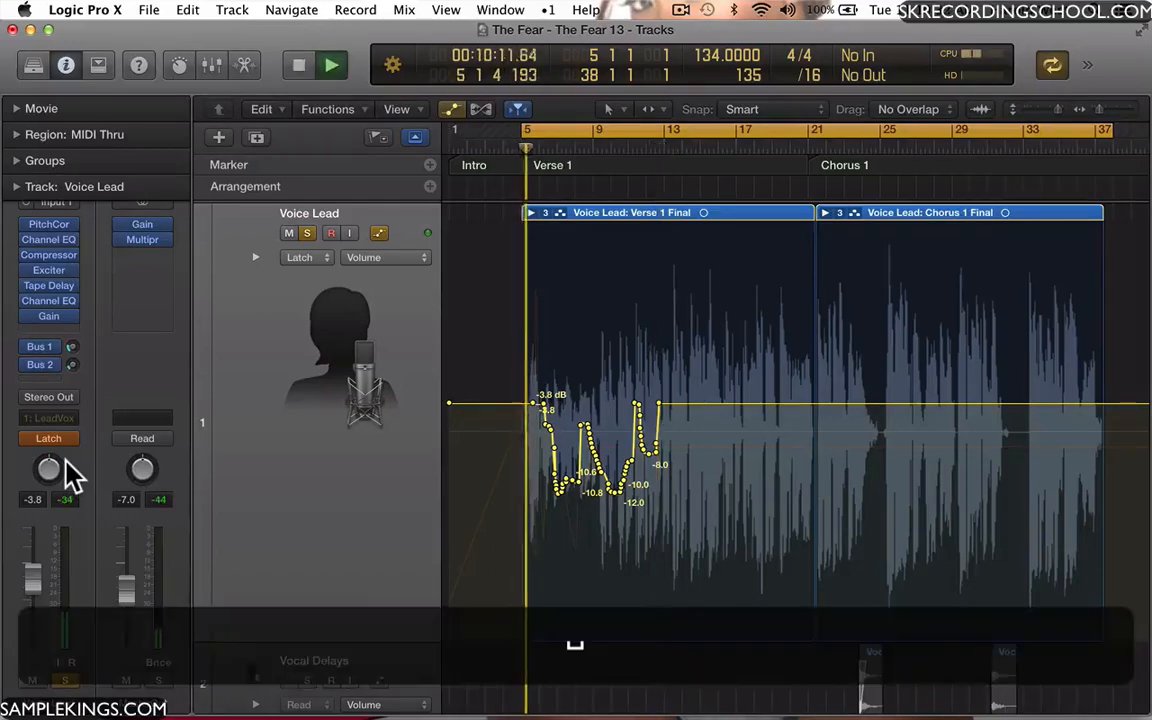
{"action": "mouse_move", "coordinate": [33, 571]}
{"action": "left_mouse_down"}
{"action": "mouse_move", "coordinate": [35, 590]}
{"action": "mouse_move", "coordinate": [36, 574]}
{"action": "left_mouse_up"}
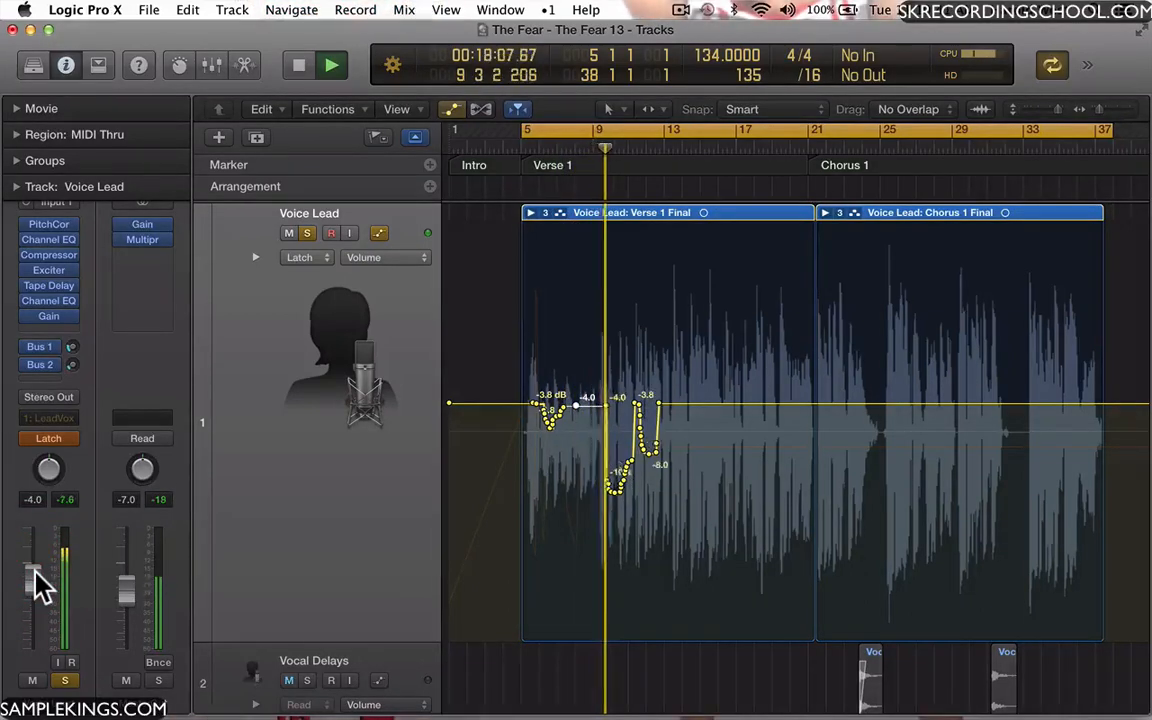
{"action": "left_click_drag", "start_coordinate": [34, 570], "coordinate": [38, 638]}
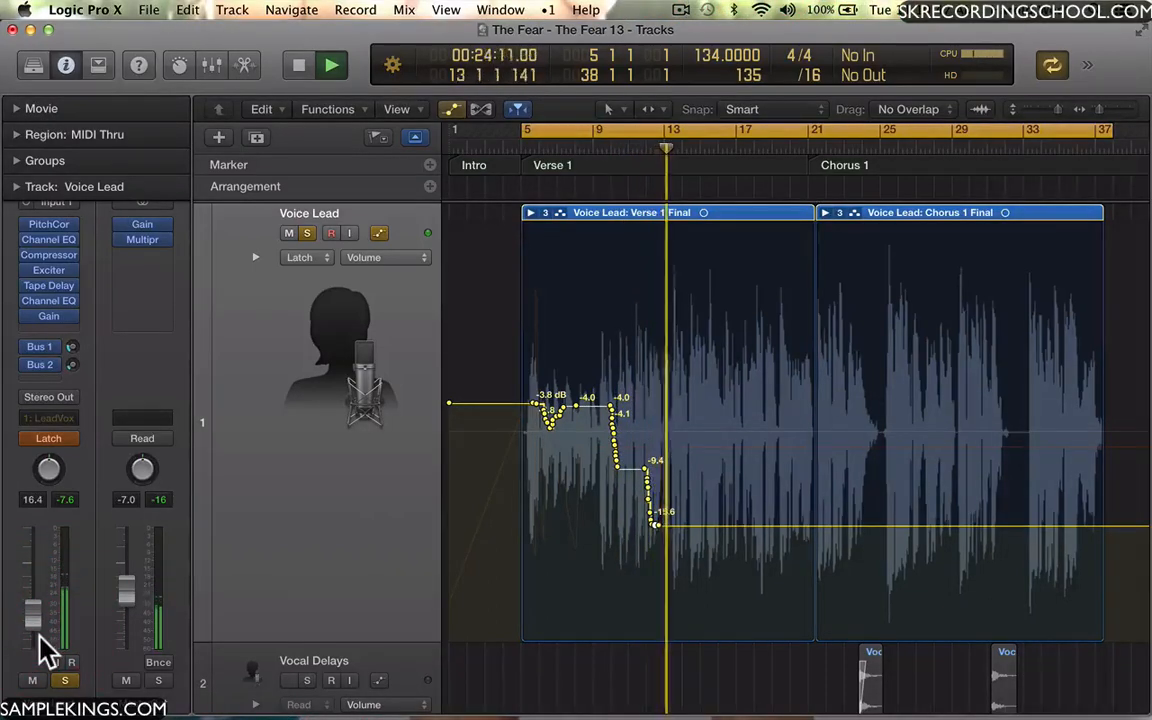
{"action": "key", "text": "space"}
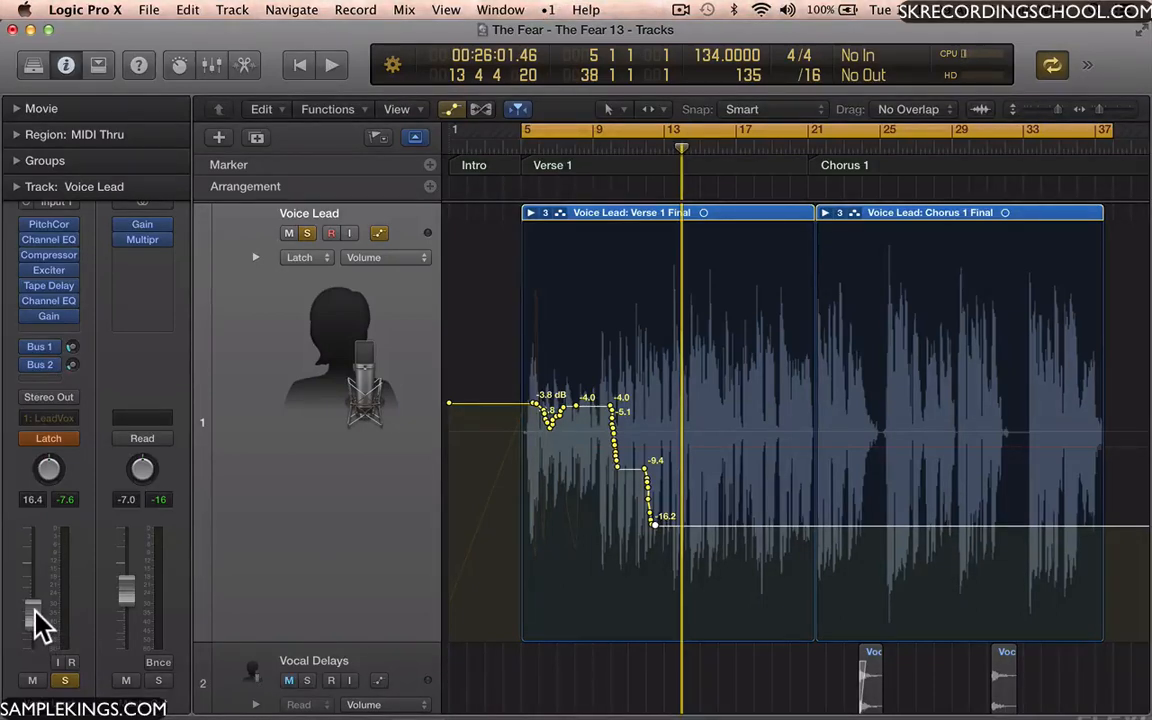
Record a Latch-mode pan pass on Voice Lead up to about bar 13, swinging the pan both ways and finishing at about +2.
{"action": "key", "text": "space"}
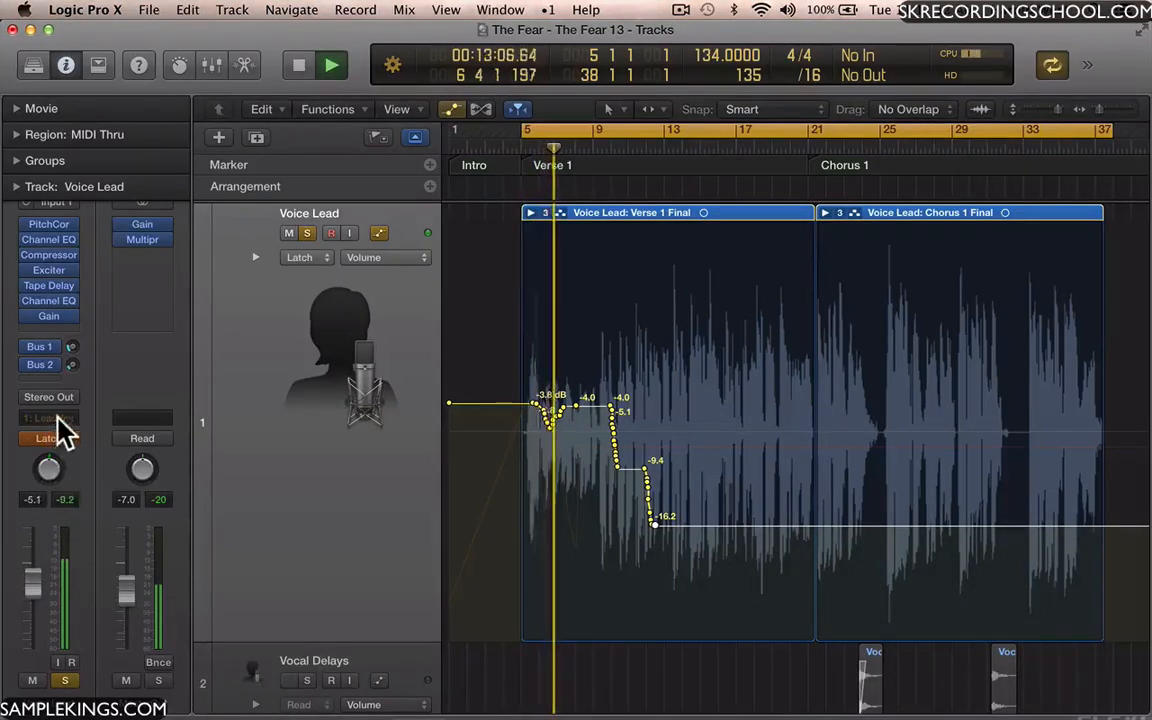
{"action": "mouse_move", "coordinate": [50, 462]}
{"action": "left_mouse_down"}
{"action": "mouse_move", "coordinate": [50, 474]}
{"action": "mouse_move", "coordinate": [30, 397]}
{"action": "mouse_move", "coordinate": [47, 428]}
{"action": "mouse_move", "coordinate": [30, 500]}
{"action": "mouse_move", "coordinate": [25, 464]}
{"action": "mouse_move", "coordinate": [40, 470]}
{"action": "left_mouse_up"}
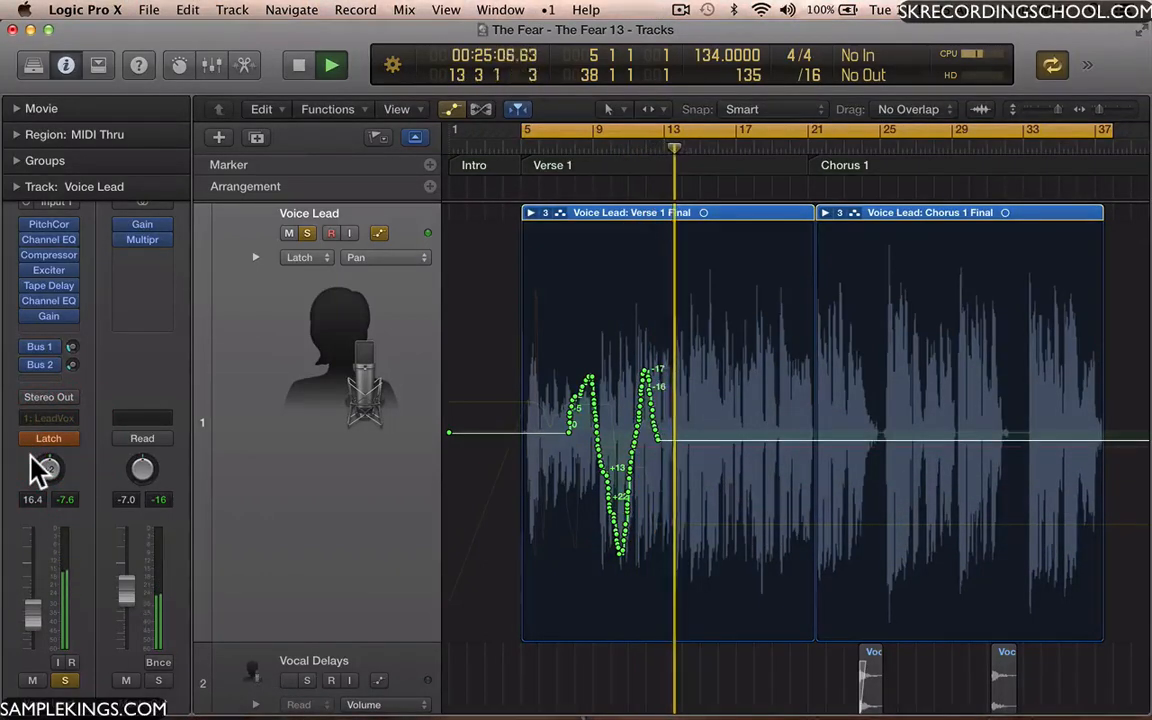
{"action": "key", "text": "space"}
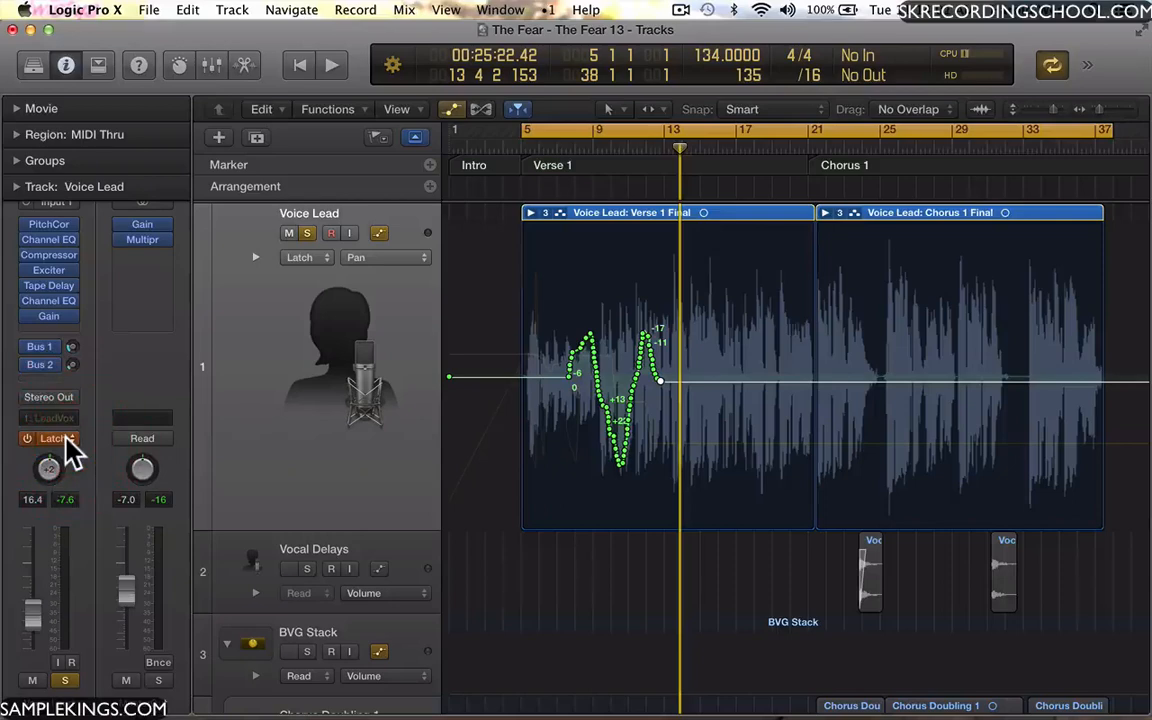
Switch Voice Lead's automation mode from Latch to Write and confirm the change.
{"action": "left_click", "coordinate": [66, 444]}
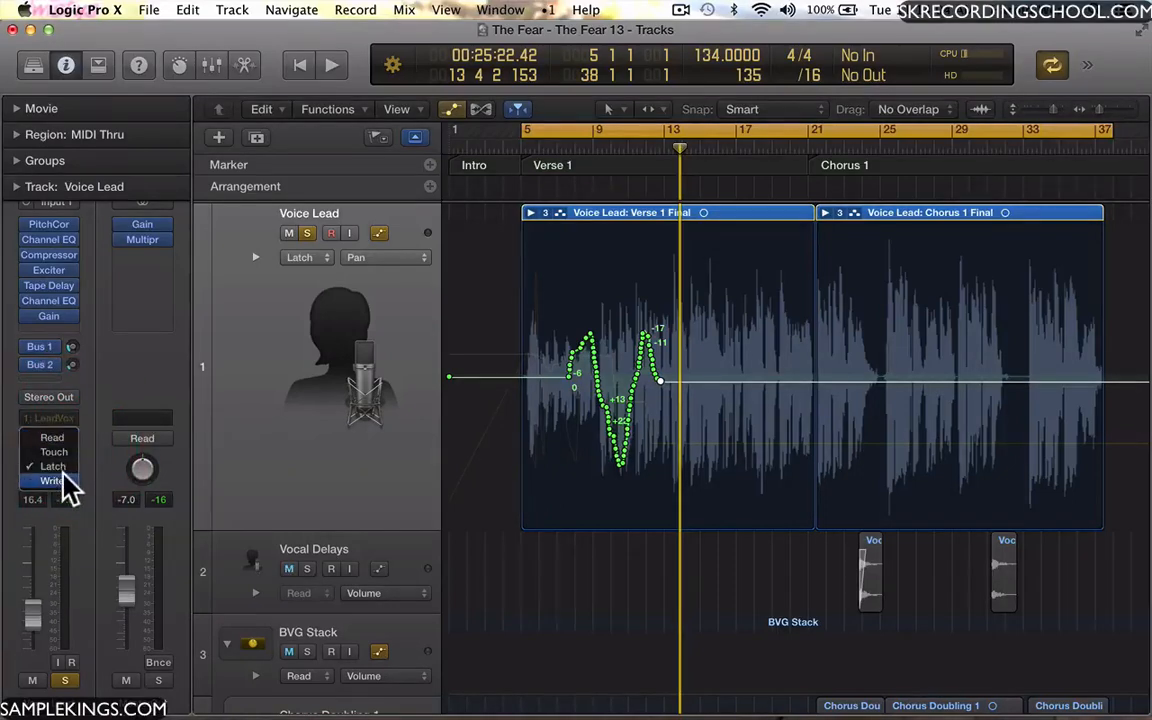
{"action": "left_click", "coordinate": [52, 481]}
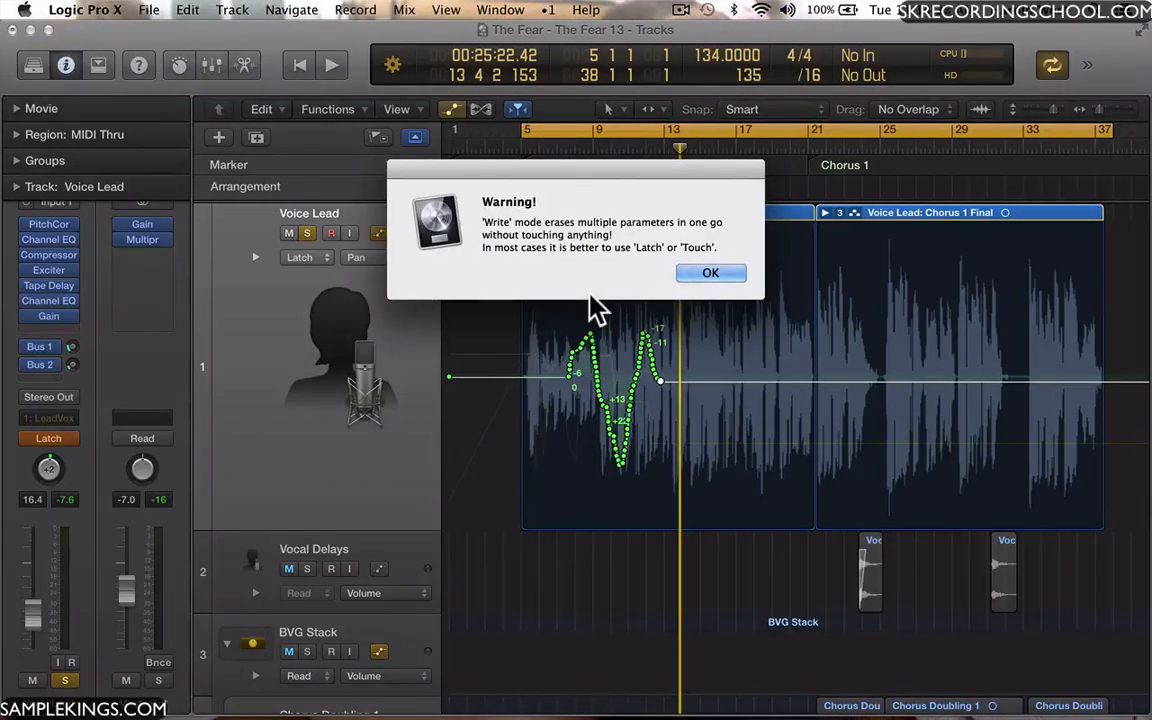
{"action": "key", "text": "Return"}
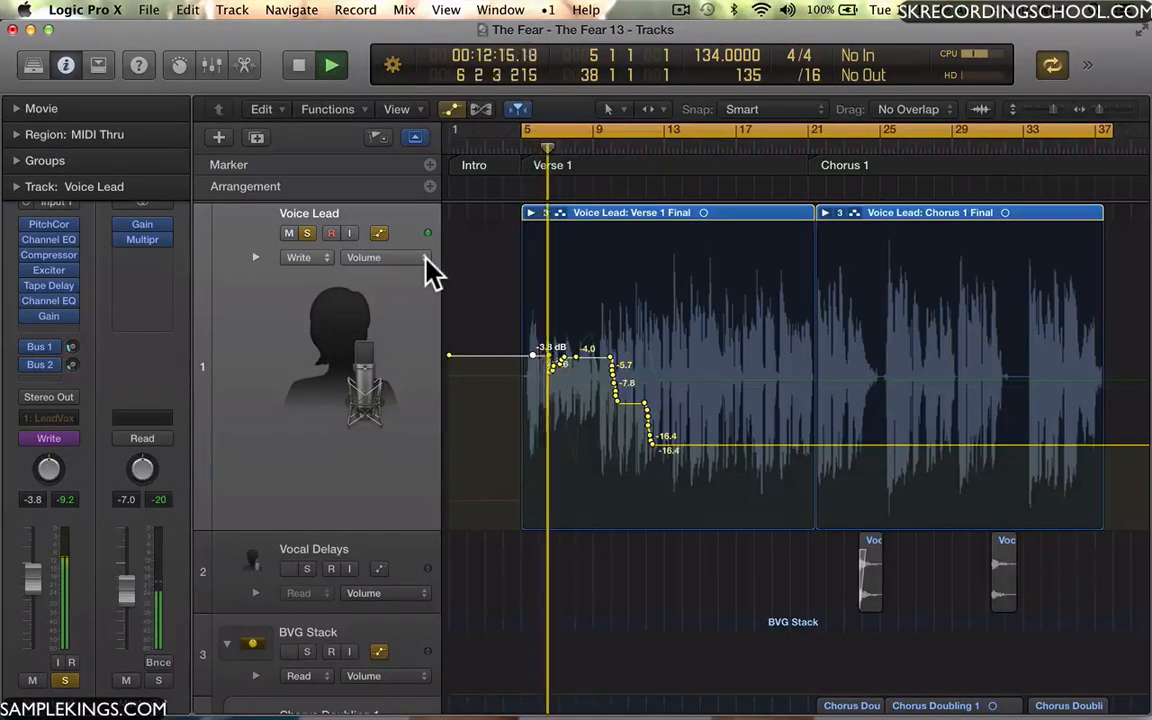
Display Voice Lead's Pan automation during the Write-mode playback and overwrite its curve up to about bar 13.
{"action": "left_click", "coordinate": [425, 259]}
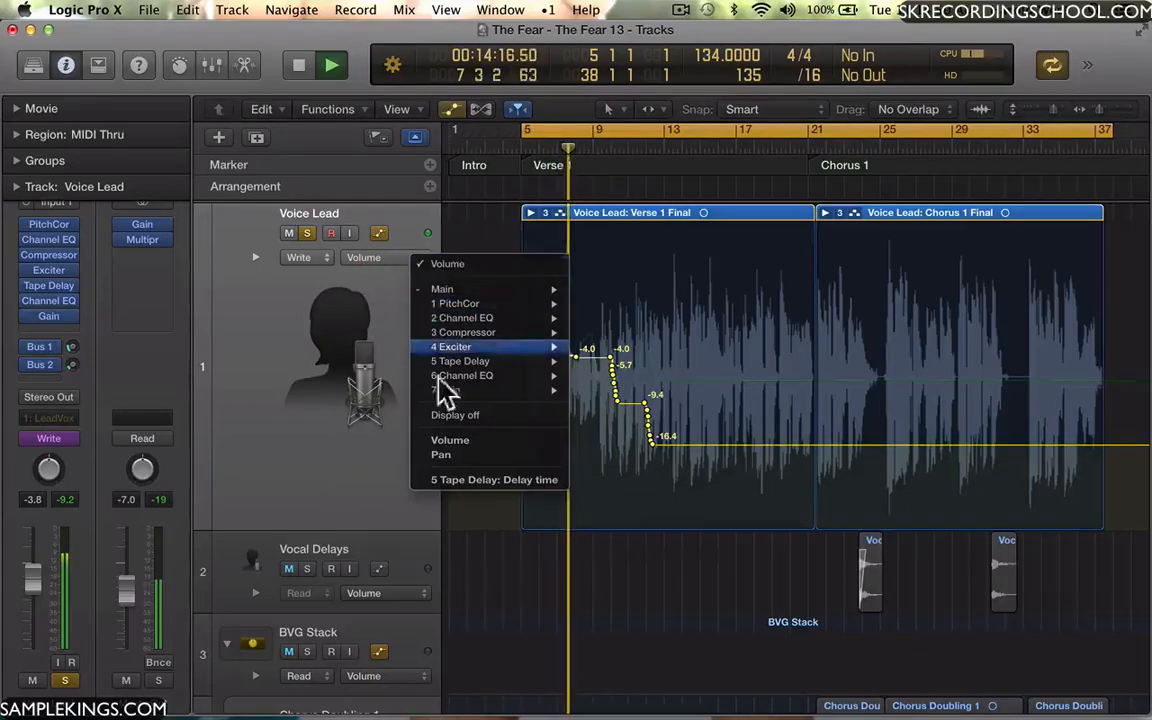
{"action": "left_click", "coordinate": [446, 455]}
{"action": "left_click", "coordinate": [447, 455]}
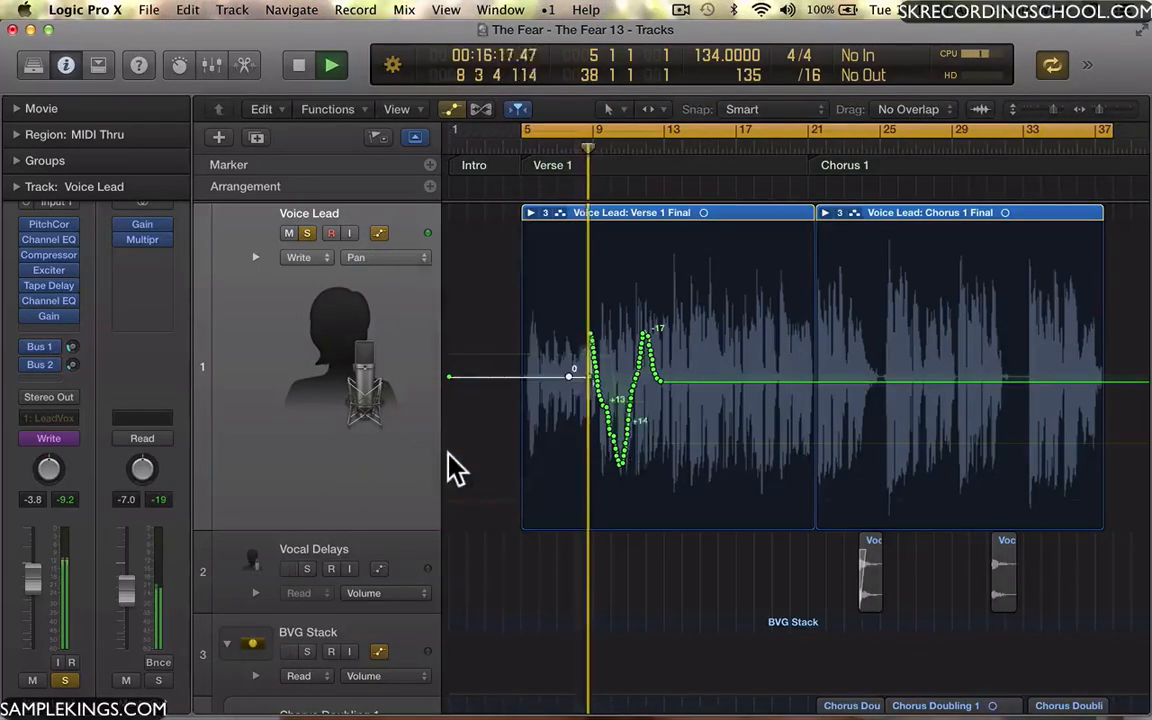
{"action": "left_click", "coordinate": [420, 259]}
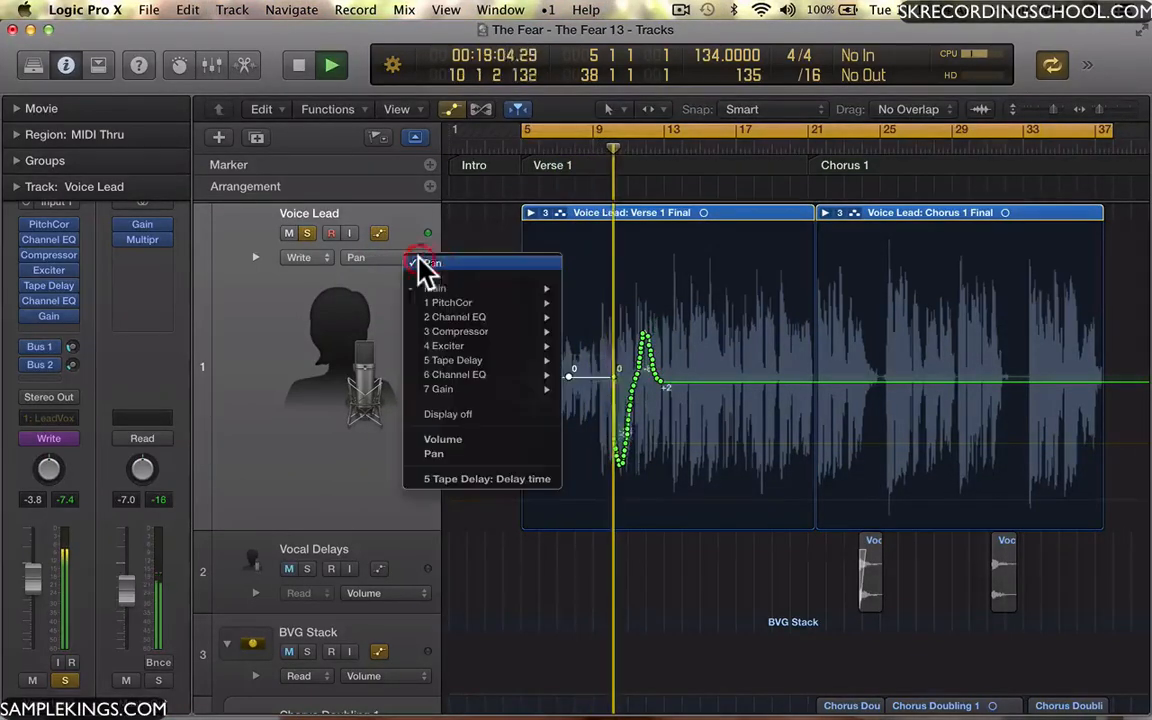
{"action": "left_click", "coordinate": [445, 455]}
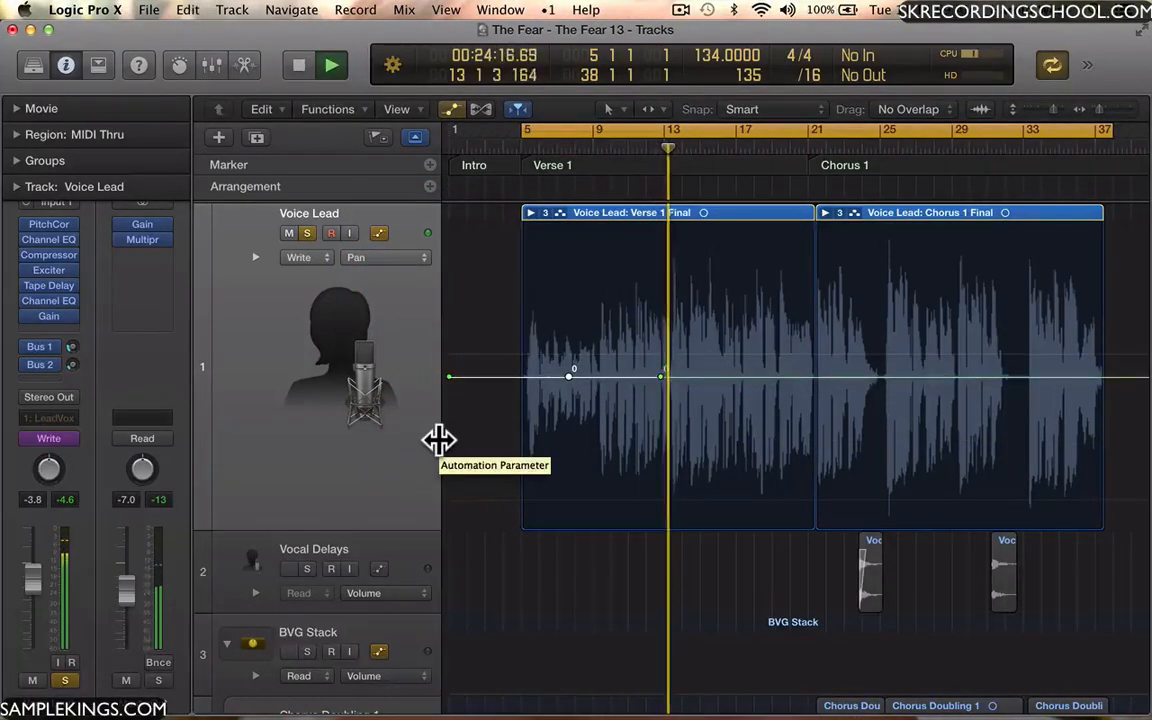
{"action": "key", "text": "space"}
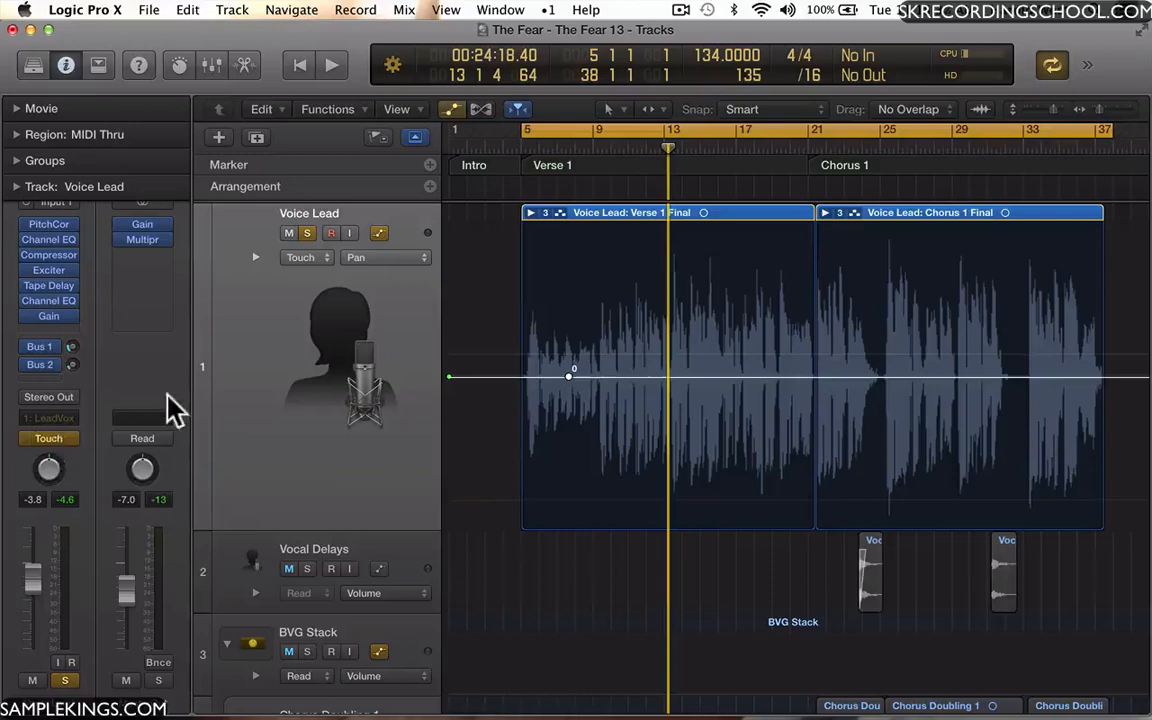
Display Voice Lead's Volume automation and record a Touch-mode pass from bar 5 to about bar 10, dipping the fader to about -14.2 dB.
{"action": "left_click", "coordinate": [420, 261]}
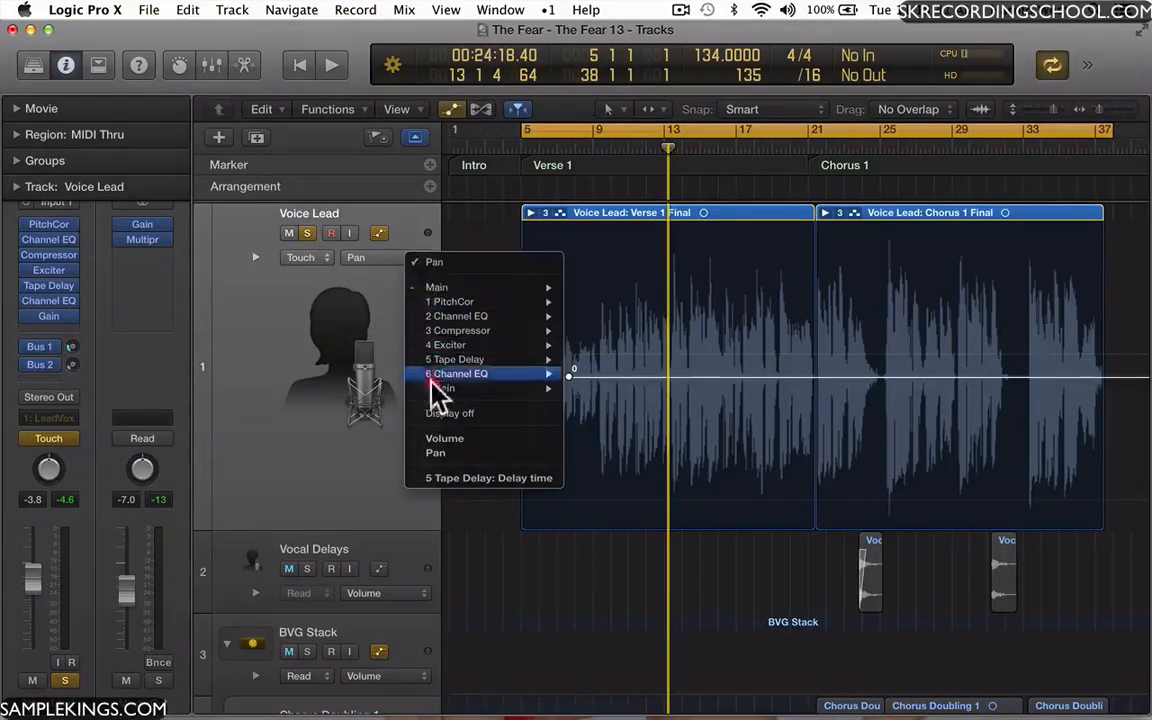
{"action": "left_click", "coordinate": [450, 440]}
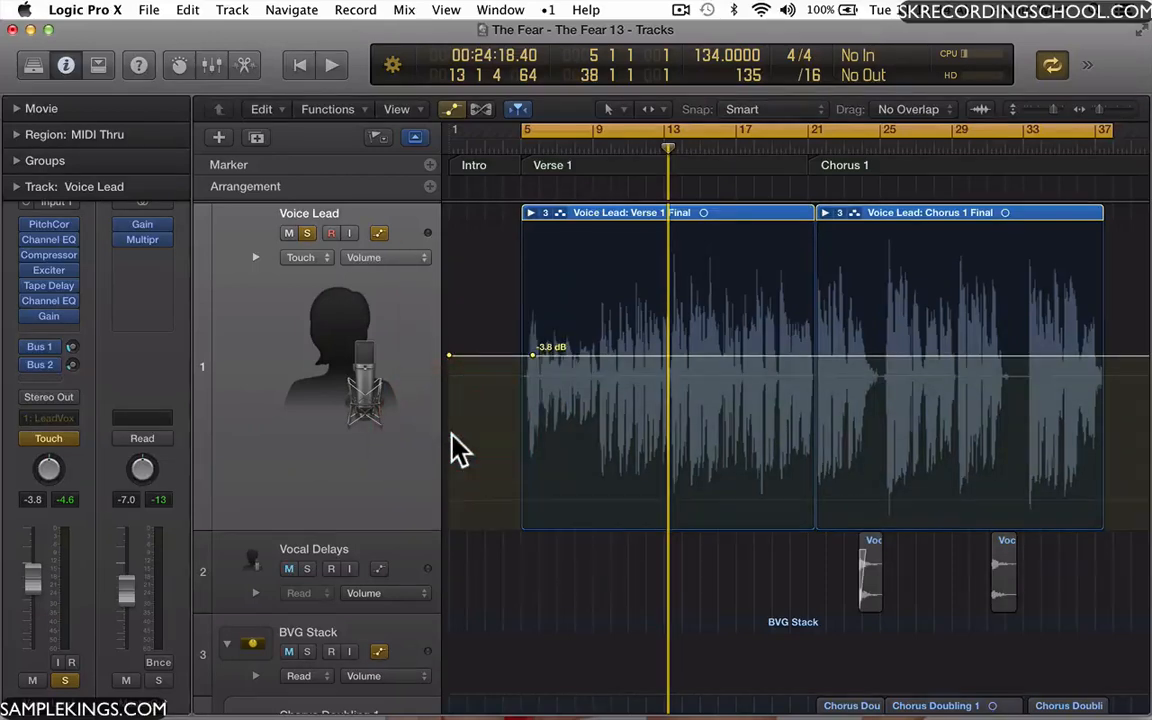
{"action": "key", "text": "space"}
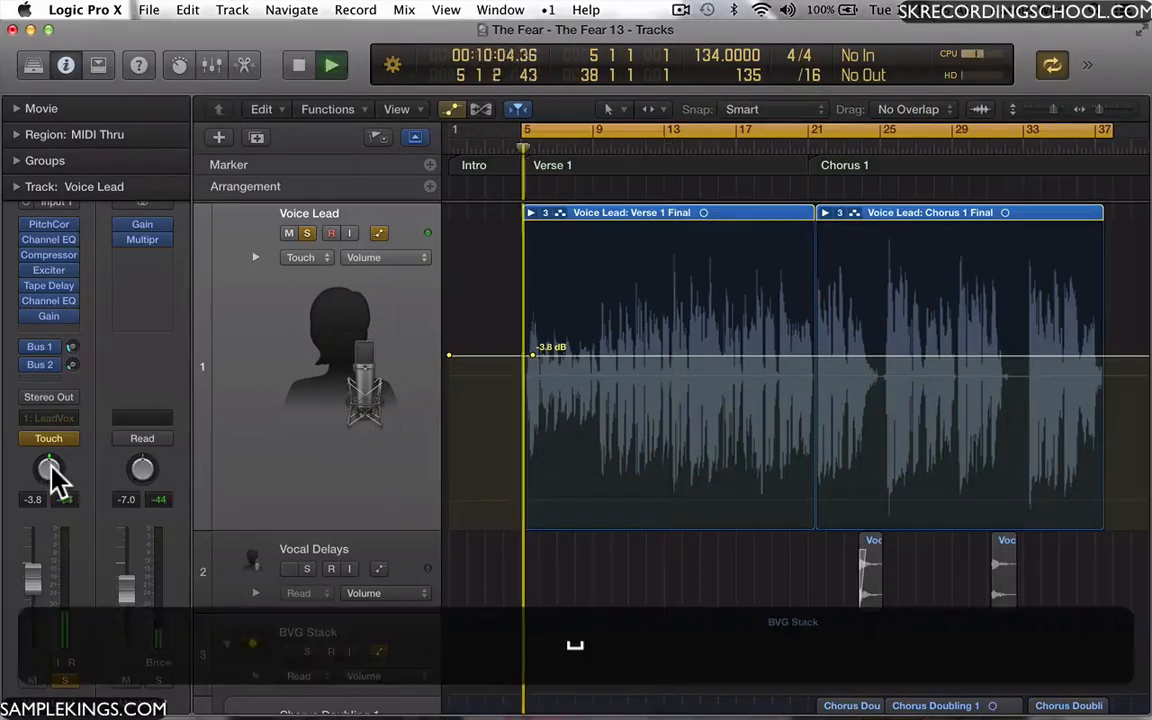
{"action": "left_click_drag", "start_coordinate": [34, 578], "coordinate": [100, 640]}
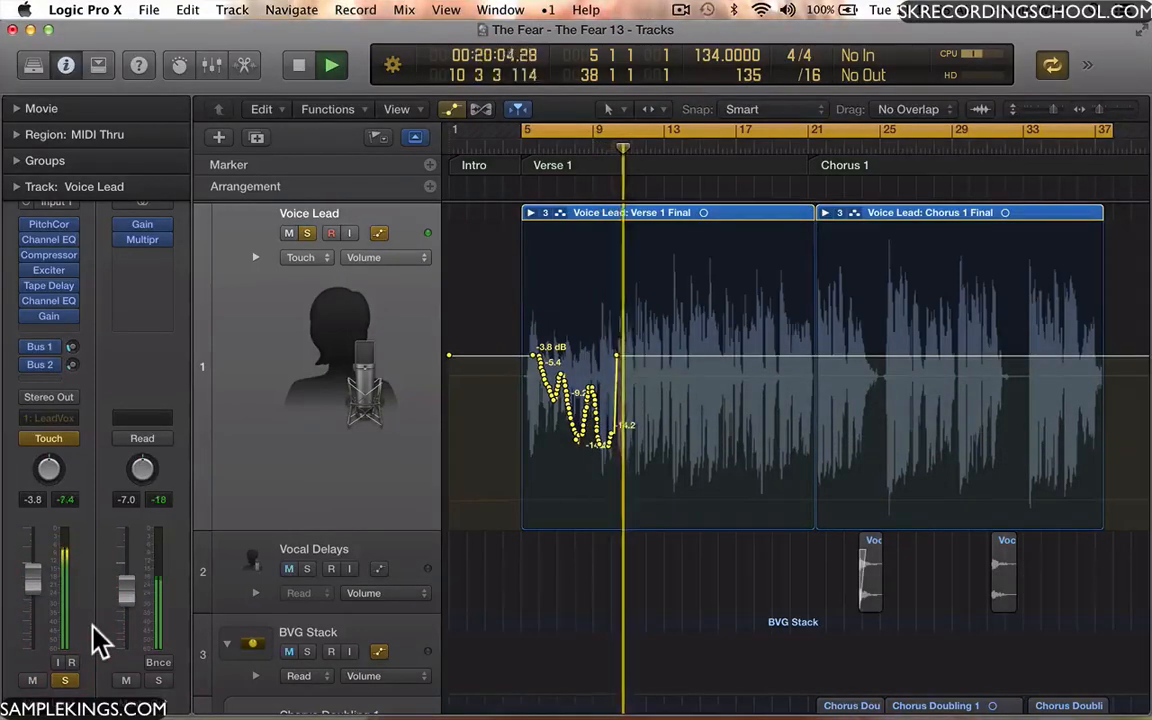
{"action": "key", "text": "space"}
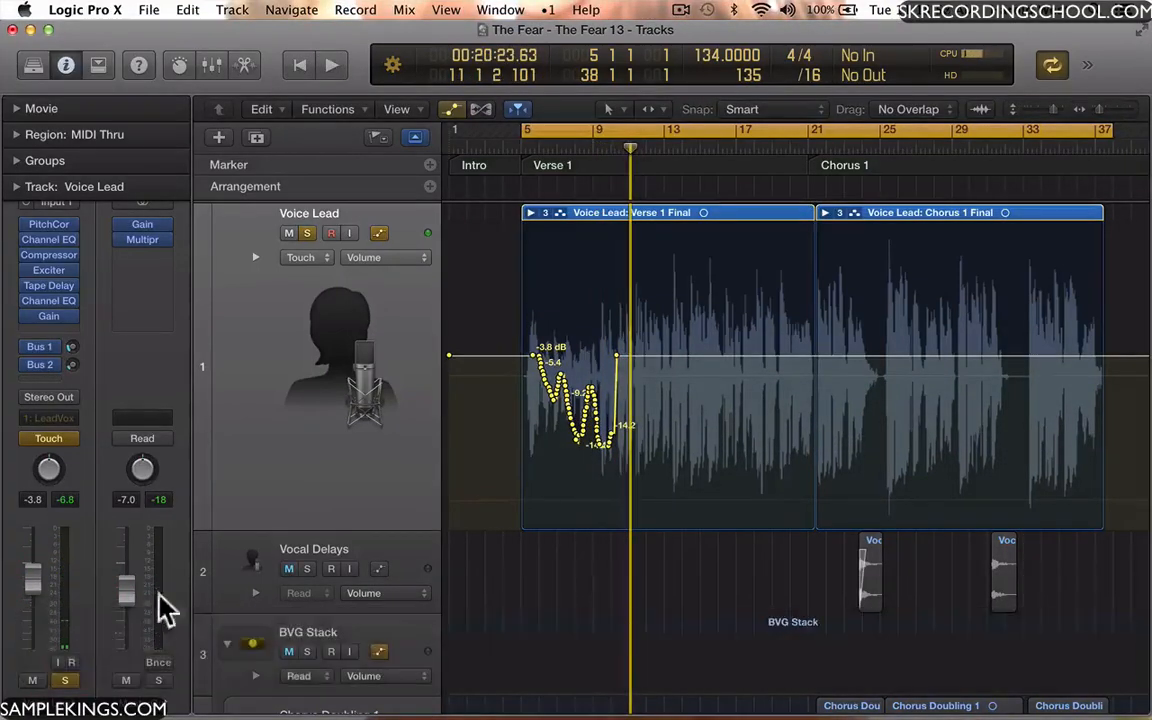
Record another Touch-mode volume pass on Voice Lead from bar 5 to bar 7, leaving the fader at about -7.3 dB.
{"action": "key", "text": "space"}
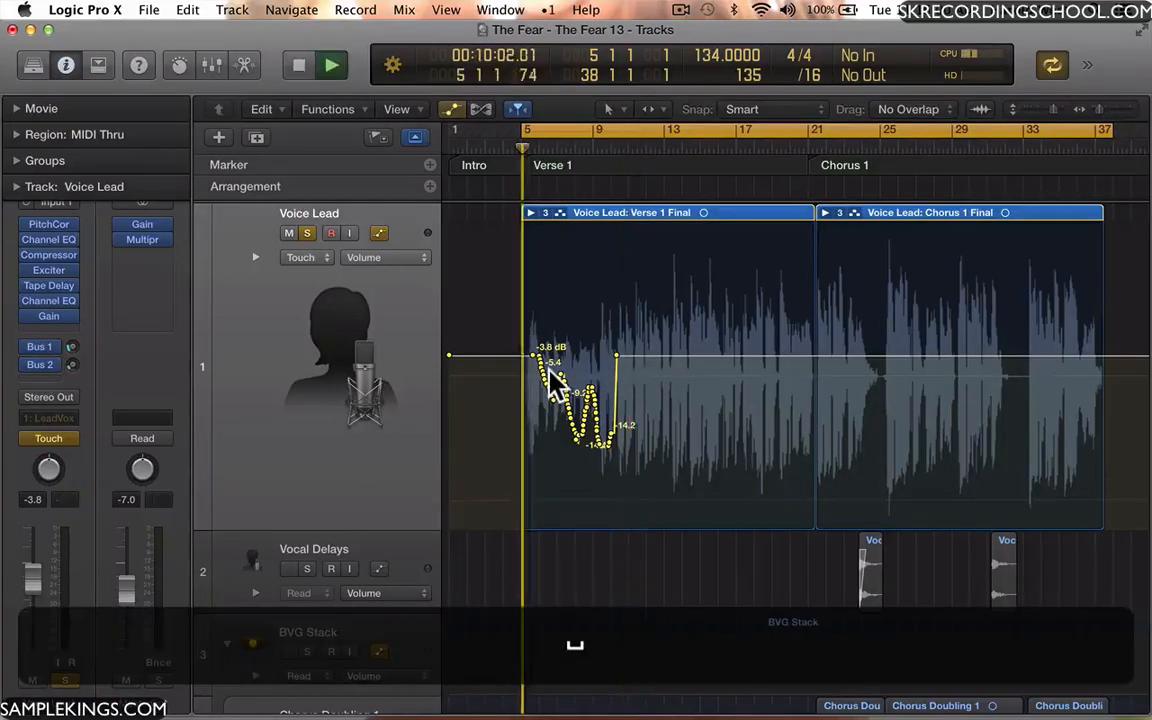
{"action": "mouse_move", "coordinate": [45, 577]}
{"action": "left_mouse_down"}
{"action": "mouse_move", "coordinate": [33, 576]}
{"action": "mouse_move", "coordinate": [34, 590]}
{"action": "mouse_move", "coordinate": [55, 598]}
{"action": "left_mouse_up"}
{"action": "key", "text": "space"}
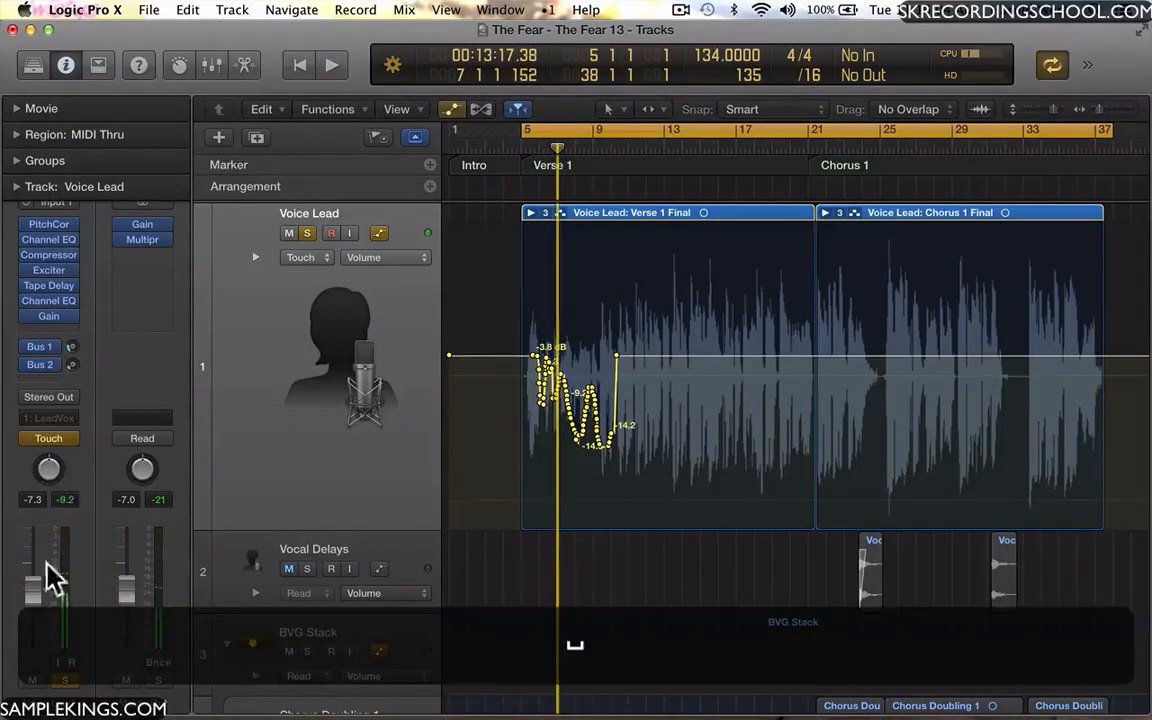
Set Voice Lead to Write mode and record a stepped volume pass from bar 5 to about bar 13, ending at about -11.8 dB.
{"action": "left_click", "coordinate": [50, 440]}
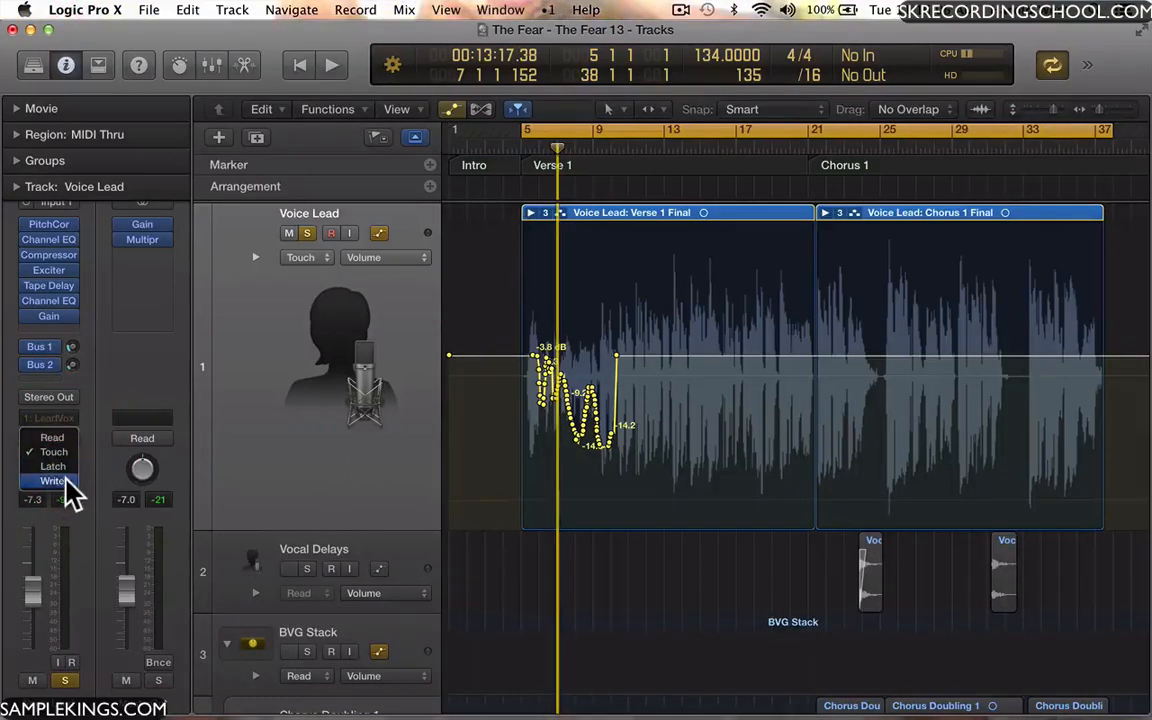
{"action": "left_click", "coordinate": [63, 482]}
{"action": "key", "text": "space"}
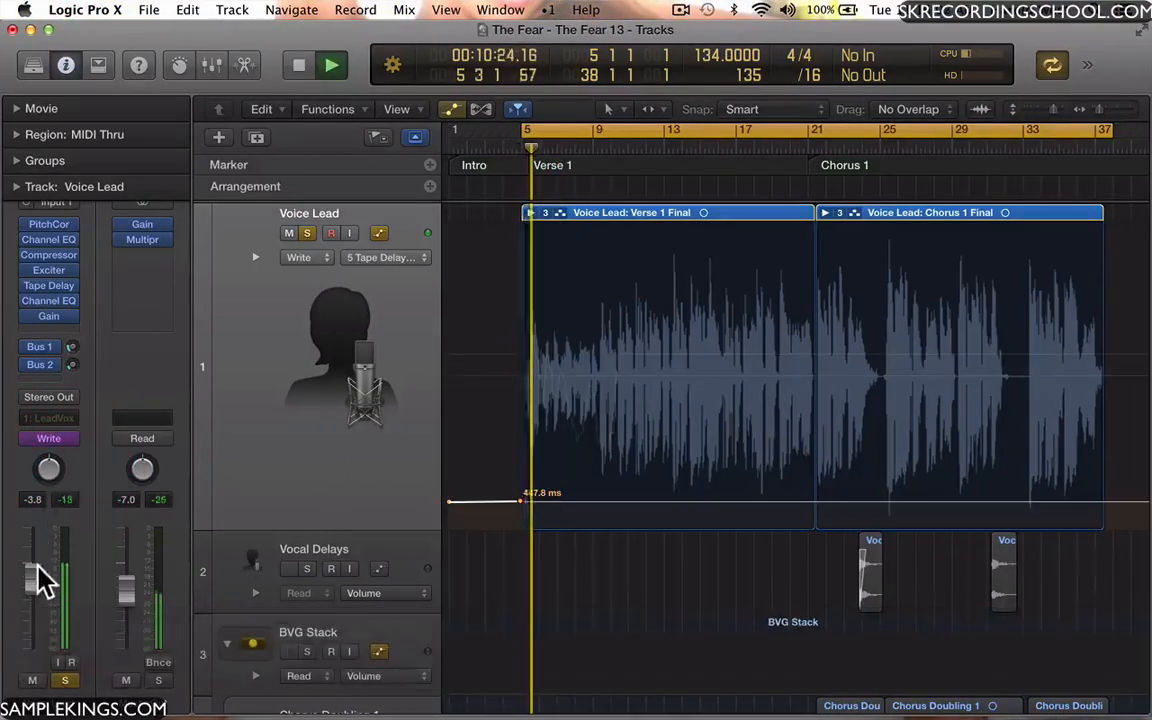
{"action": "left_click_drag", "start_coordinate": [36, 576], "coordinate": [43, 610]}
{"action": "left_click", "coordinate": [46, 615]}
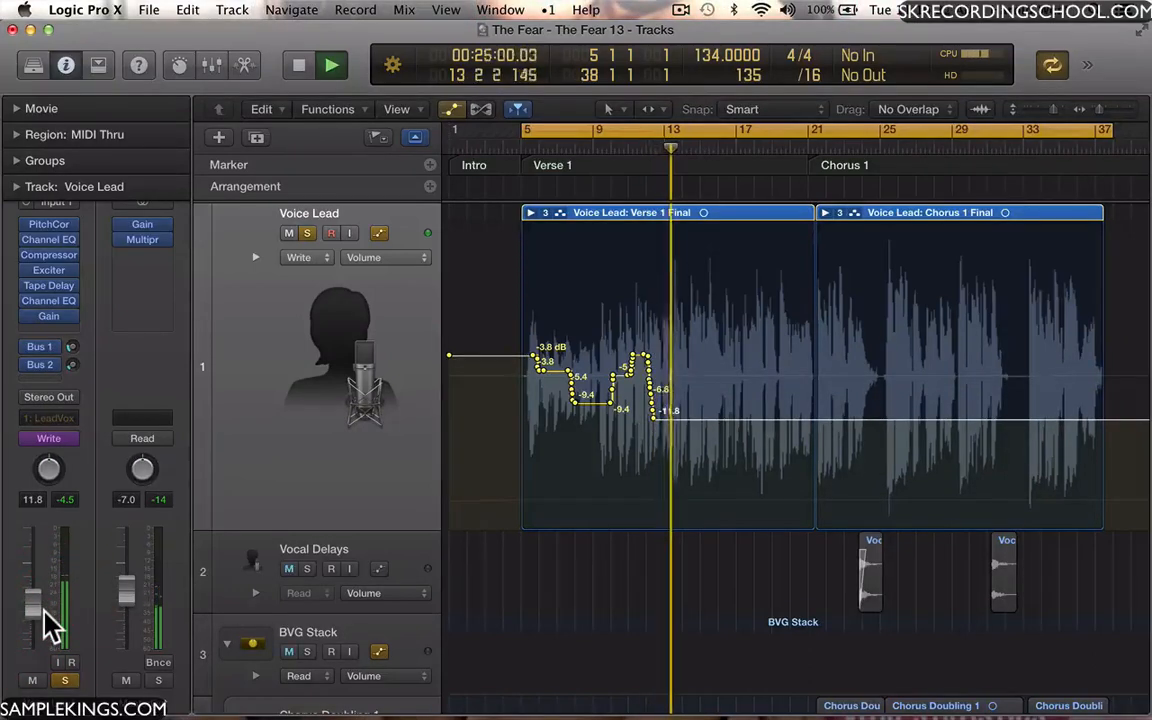
{"action": "key", "text": "space"}
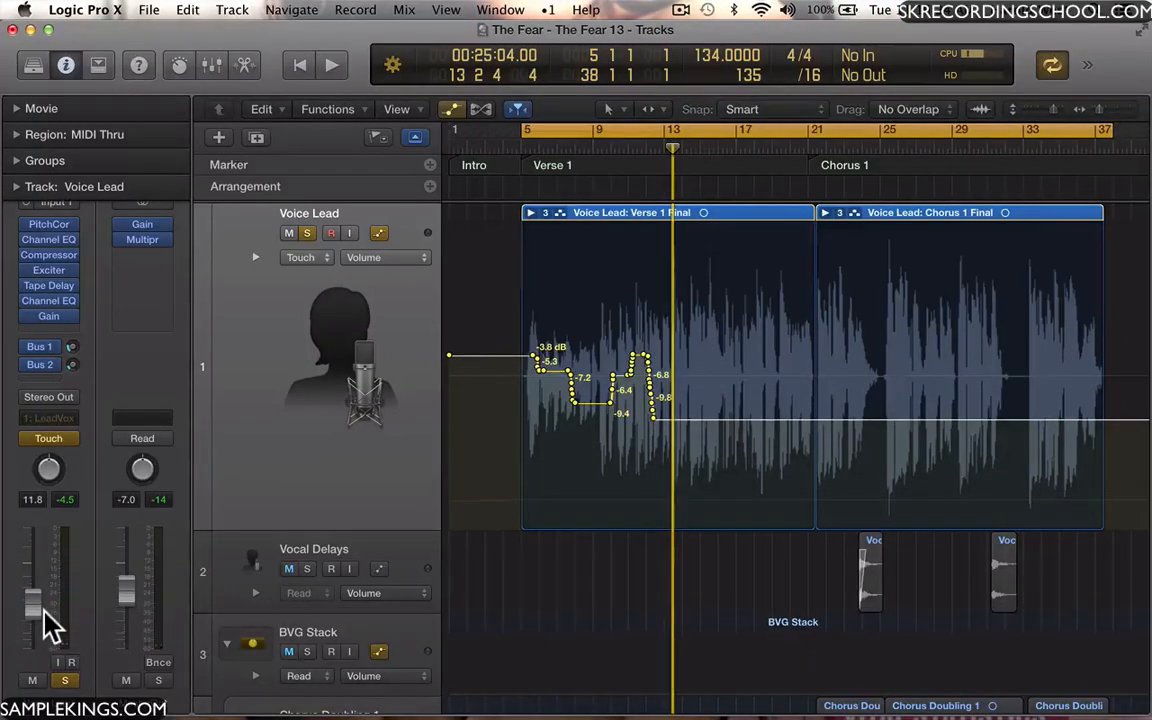
Play the start of the verse briefly, then set Voice Lead back to Write mode with cycling turned off.
{"action": "key", "text": "space"}
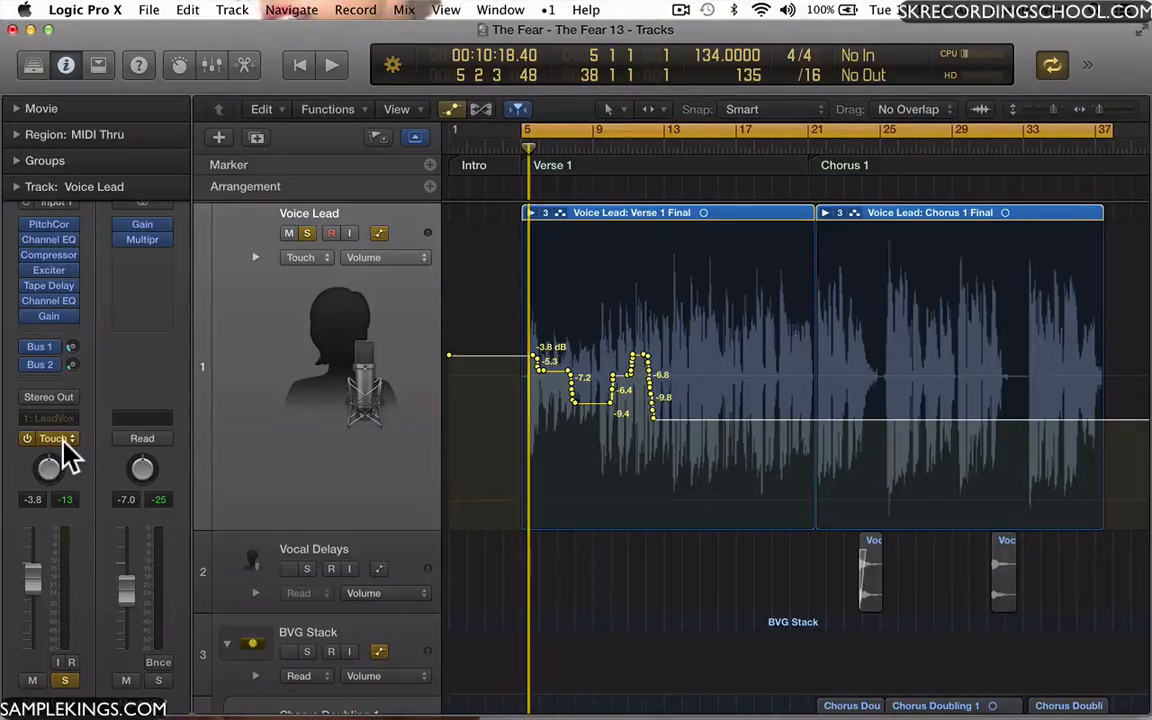
{"action": "left_click", "coordinate": [63, 440]}
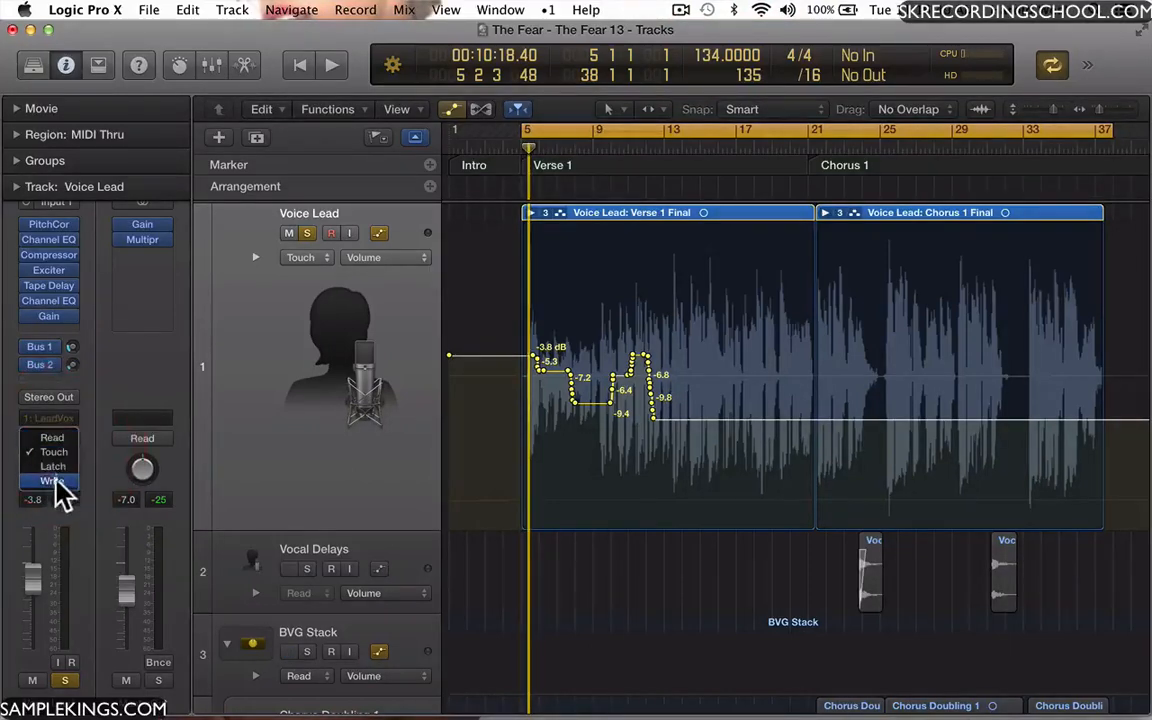
{"action": "left_click", "coordinate": [55, 482]}
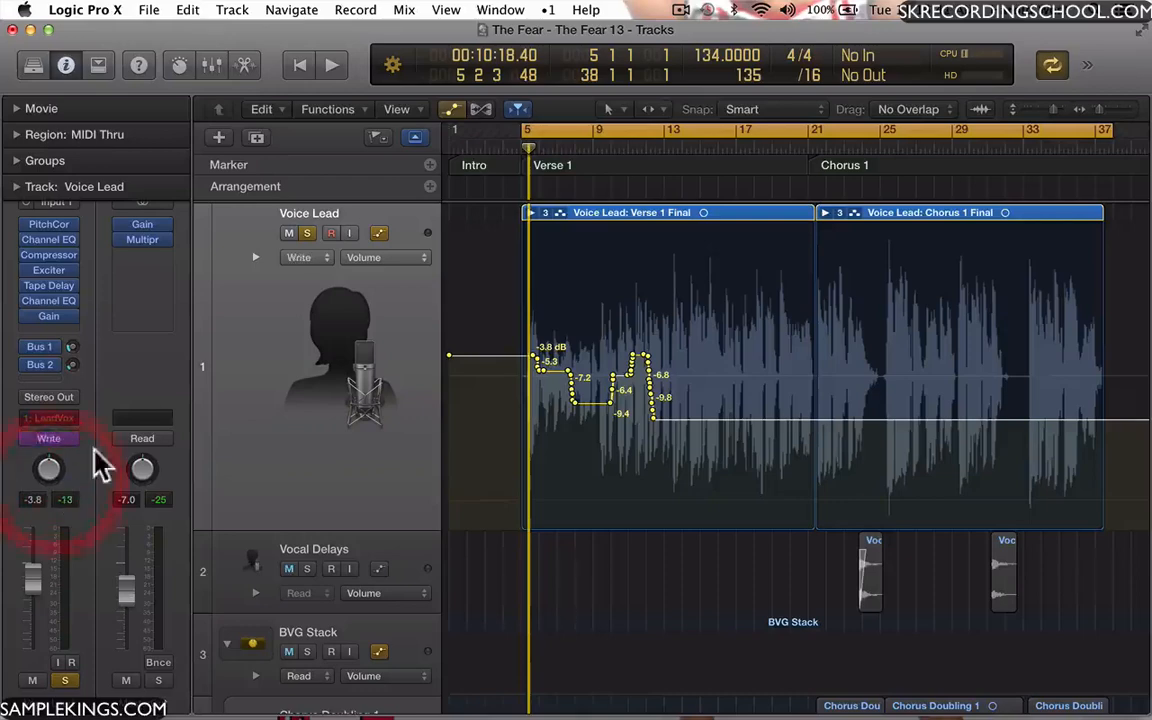
{"action": "left_click", "coordinate": [628, 122]}
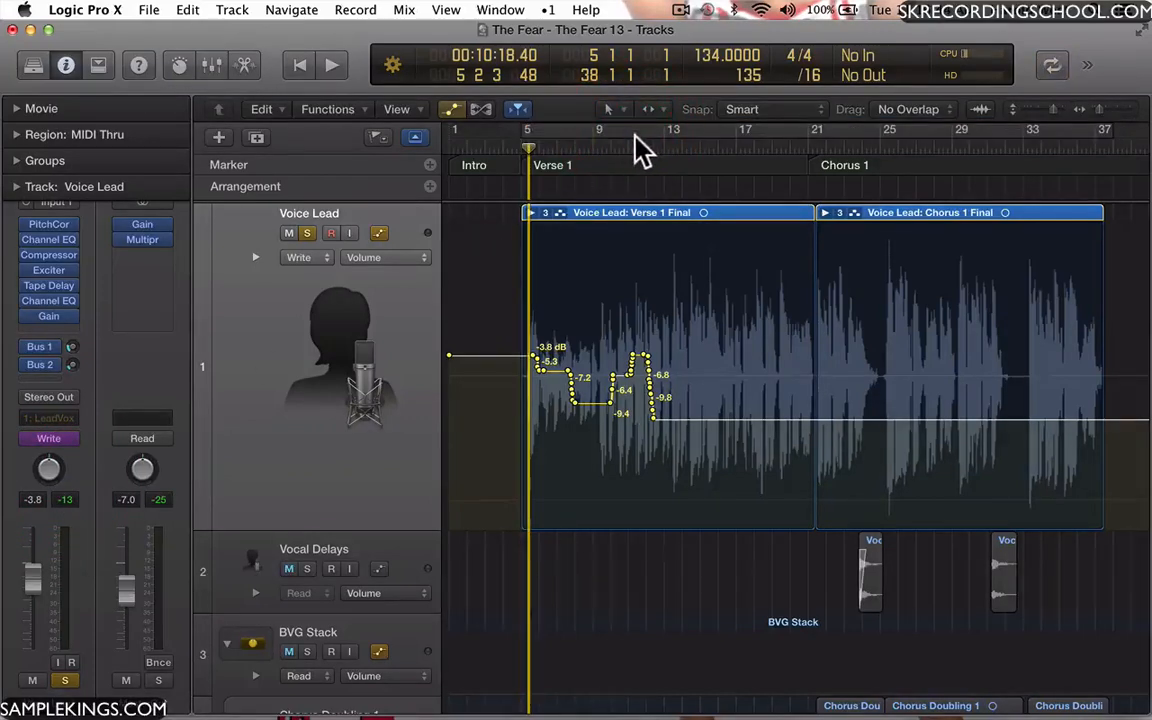
Record a Write-mode volume pass on Voice Lead from about bar 12 to bar 17, ending at about -14.6 dB, and play on past it.
{"action": "left_click", "coordinate": [652, 134]}
{"action": "left_click", "coordinate": [648, 124]}
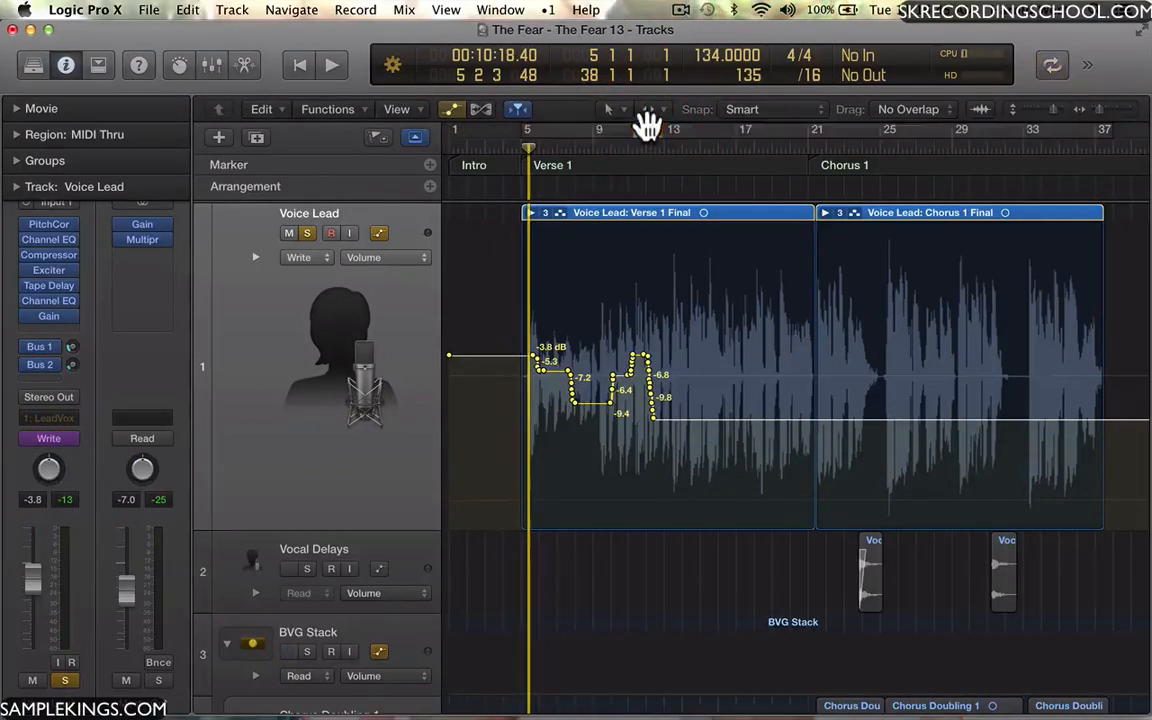
{"action": "left_click", "coordinate": [645, 150]}
{"action": "key", "text": "space"}
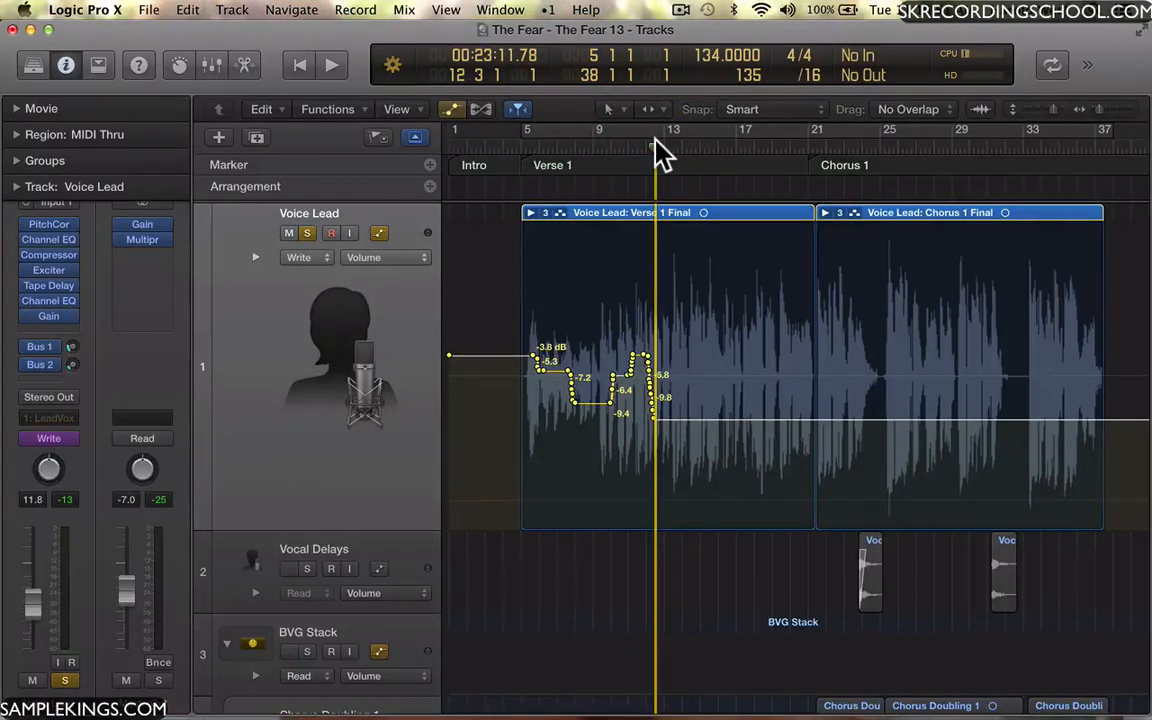
{"action": "key", "text": "space"}
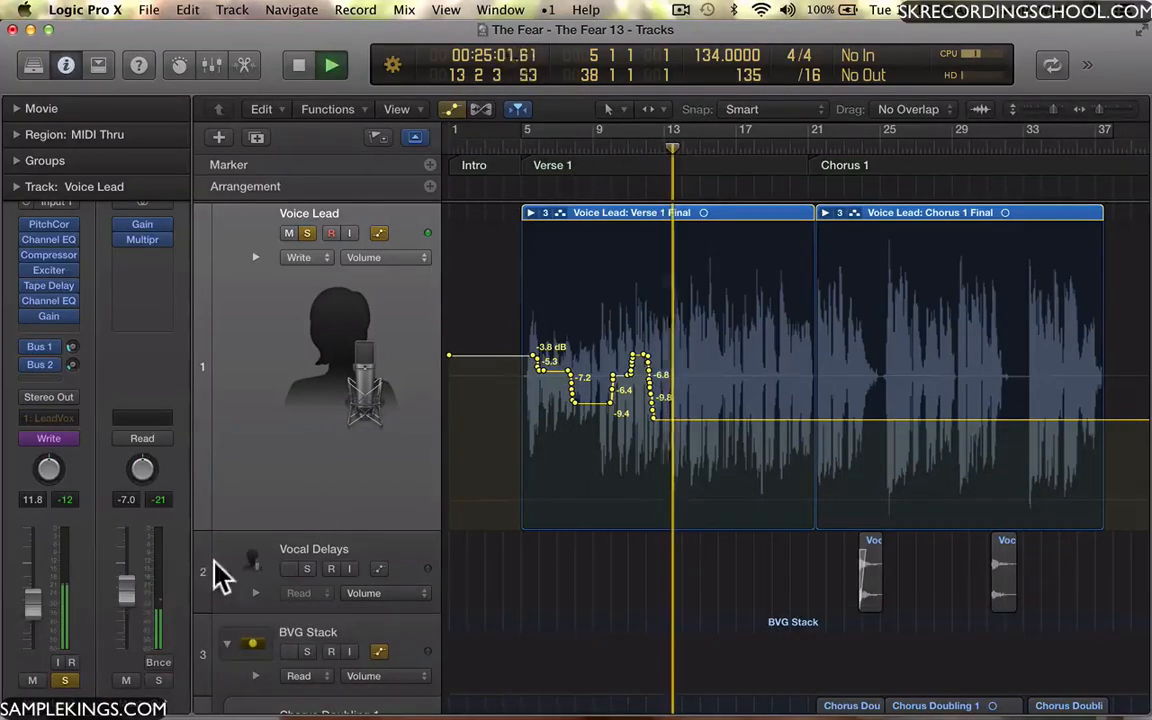
{"action": "left_click_drag", "start_coordinate": [31, 598], "coordinate": [31, 614]}
{"action": "key", "text": "space"}
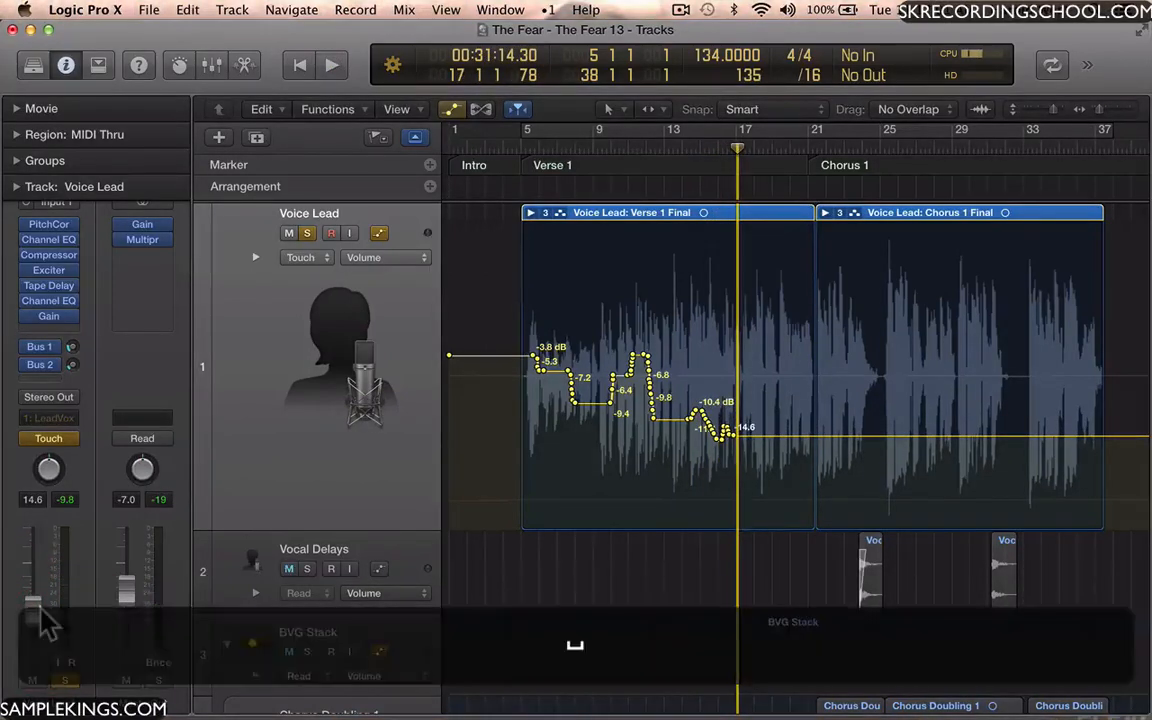
{"action": "key", "text": "space"}
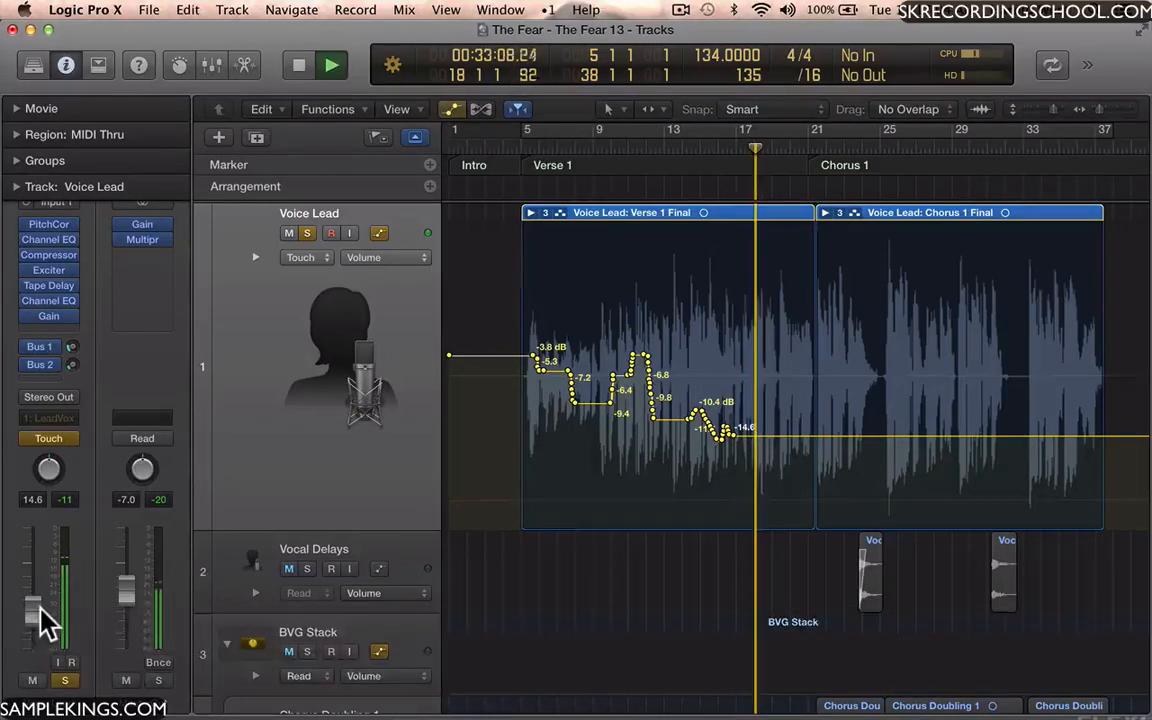
{"action": "key", "text": "space"}
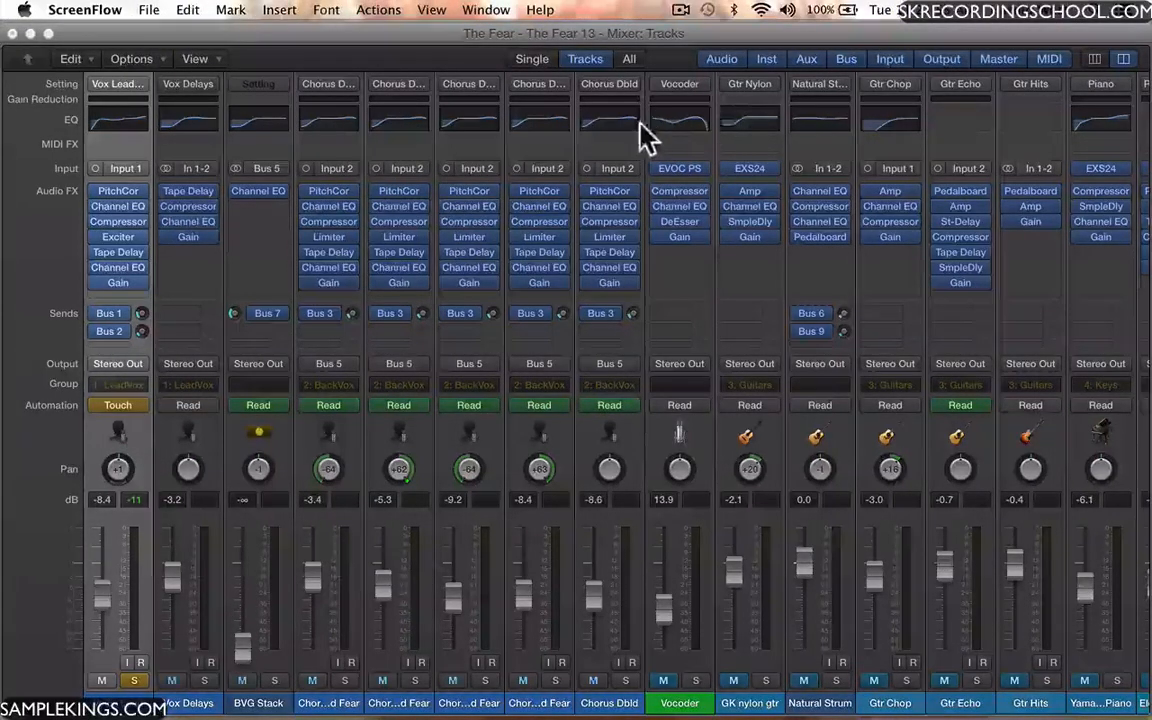
Open the GK nylon gtr channel's Channel EQ, examine its 148 Hz low-shelf settings, and close it.
{"action": "double_click", "coordinate": [750, 124]}
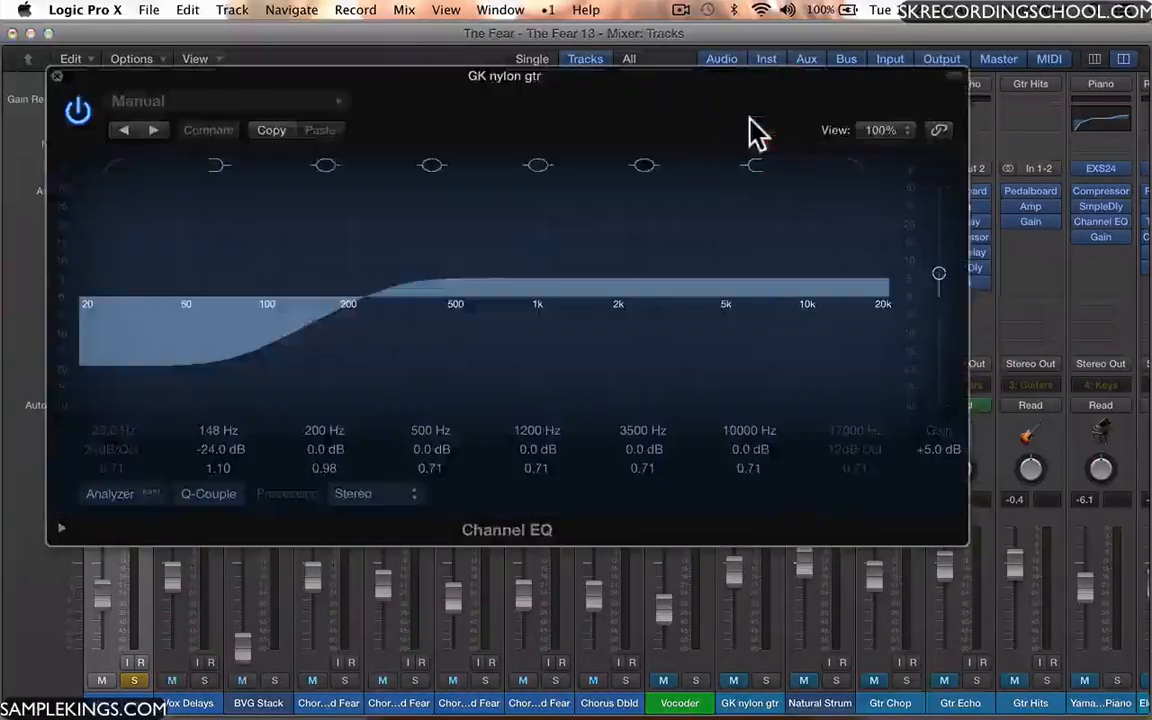
{"action": "left_click_drag", "start_coordinate": [718, 74], "coordinate": [740, 120]}
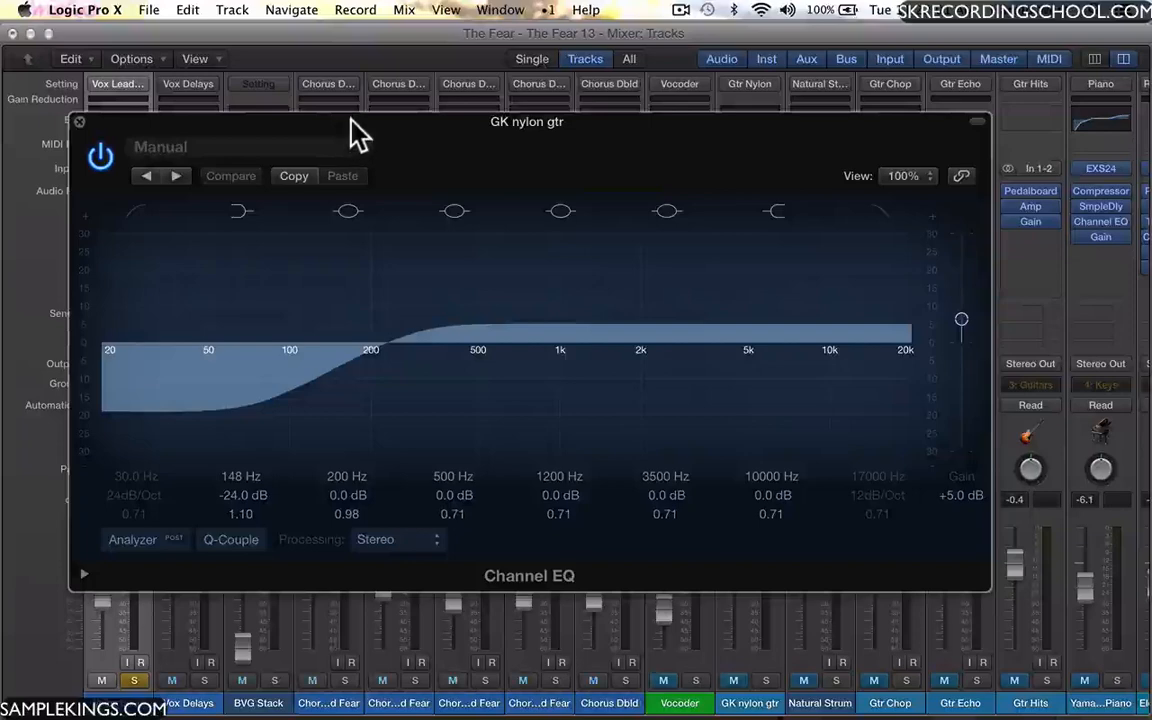
{"action": "left_click_drag", "start_coordinate": [360, 129], "coordinate": [366, 158]}
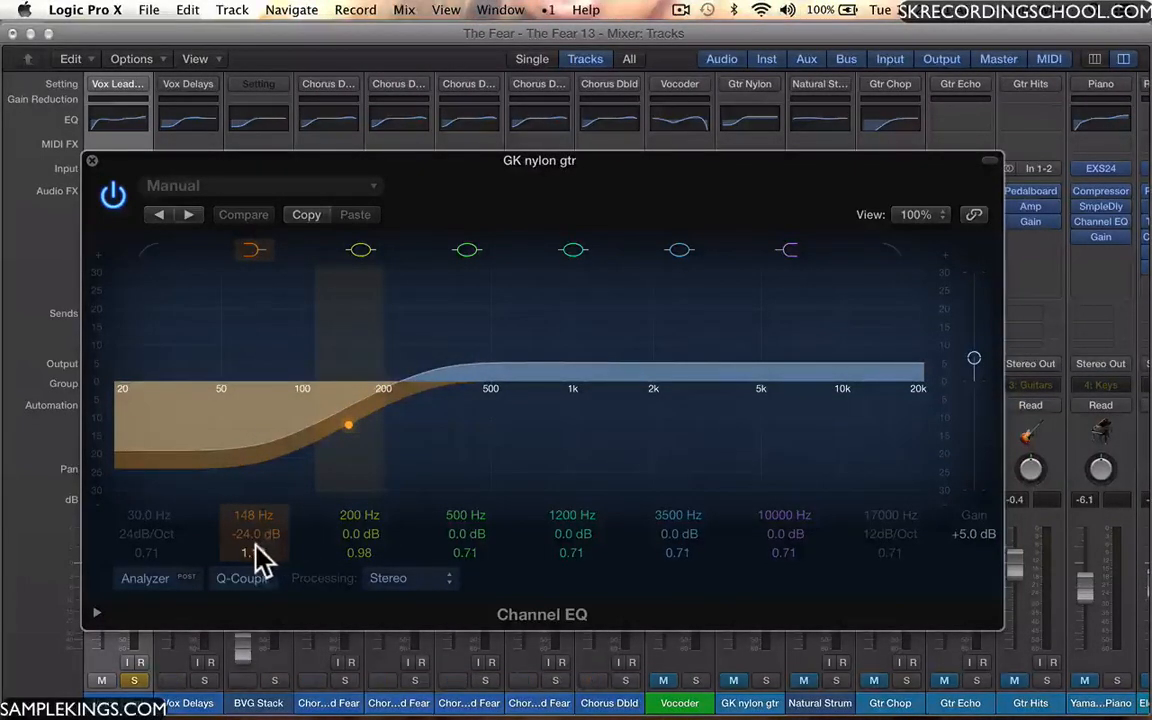
{"action": "left_click_drag", "start_coordinate": [262, 551], "coordinate": [283, 548]}
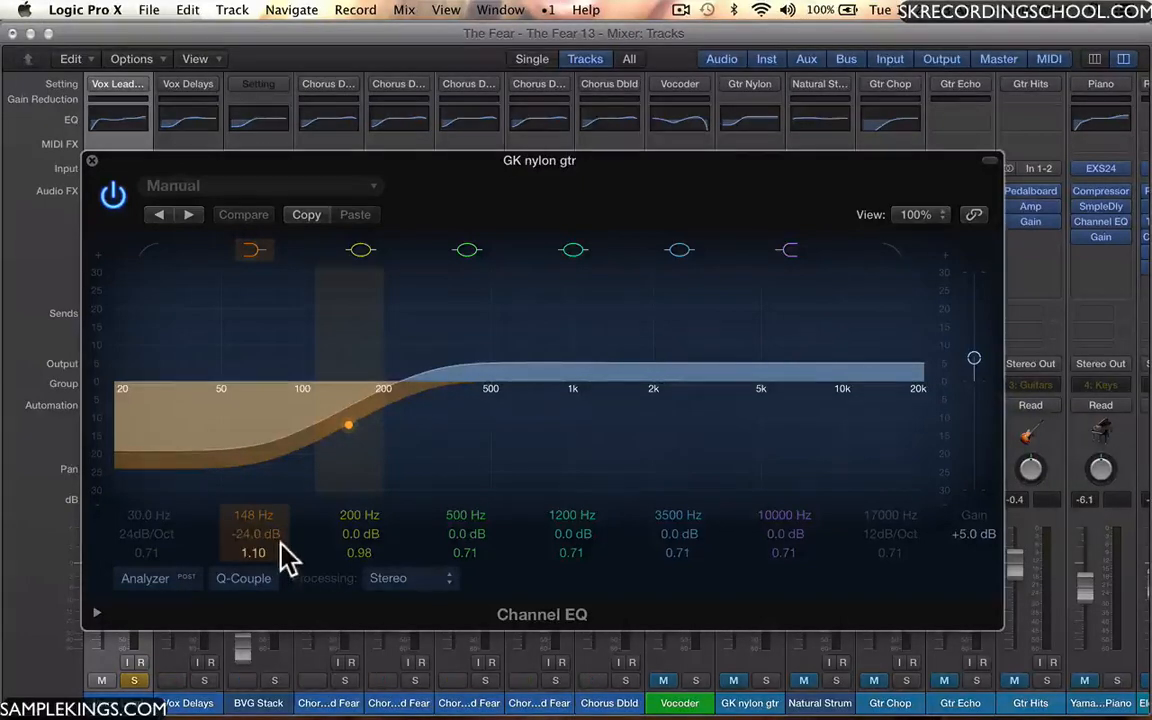
{"action": "left_click", "coordinate": [93, 162]}
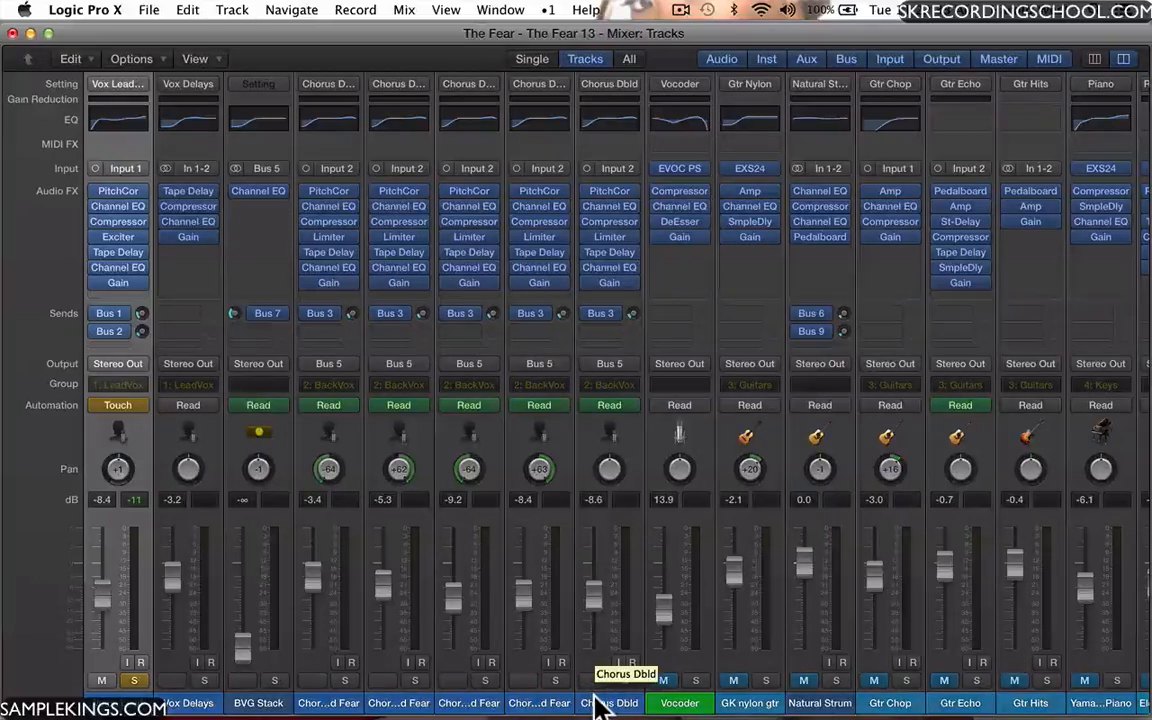
Open the Vocoder channel's Channel EQ in the mixer, examine its 290 Hz band, and close it.
{"action": "scroll", "coordinate": [600, 705], "scroll_direction": "right", "scroll_amount": 1}
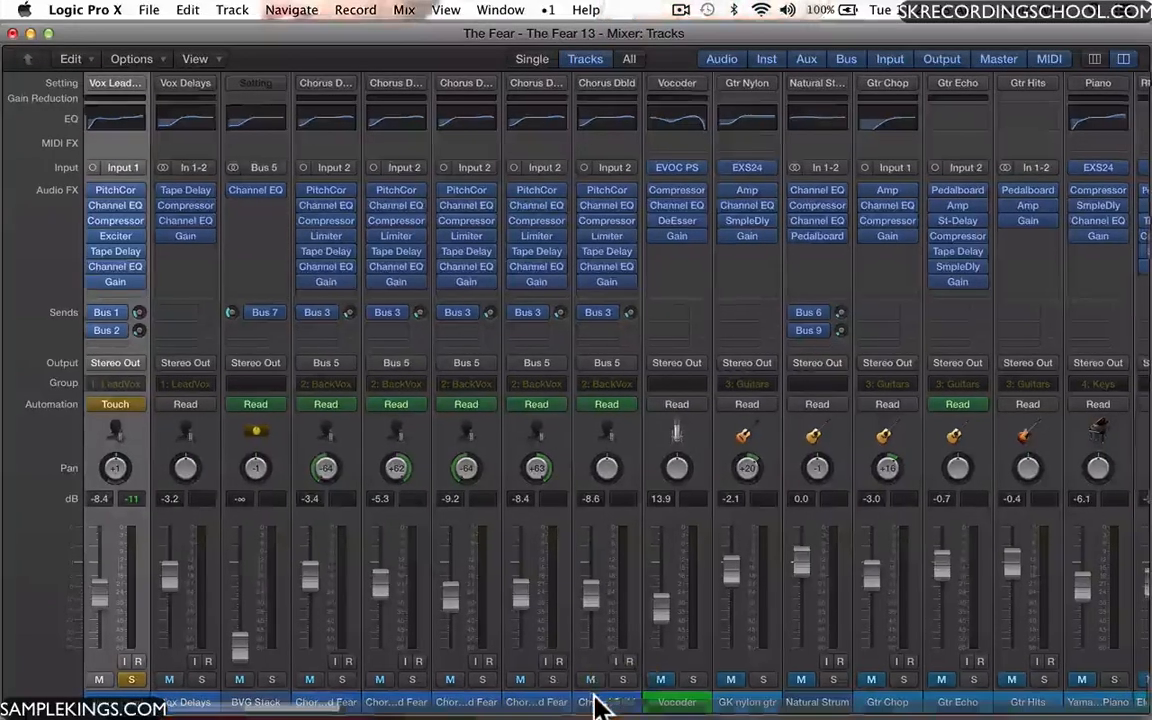
{"action": "scroll", "coordinate": [600, 705], "scroll_direction": "right", "scroll_amount": 4}
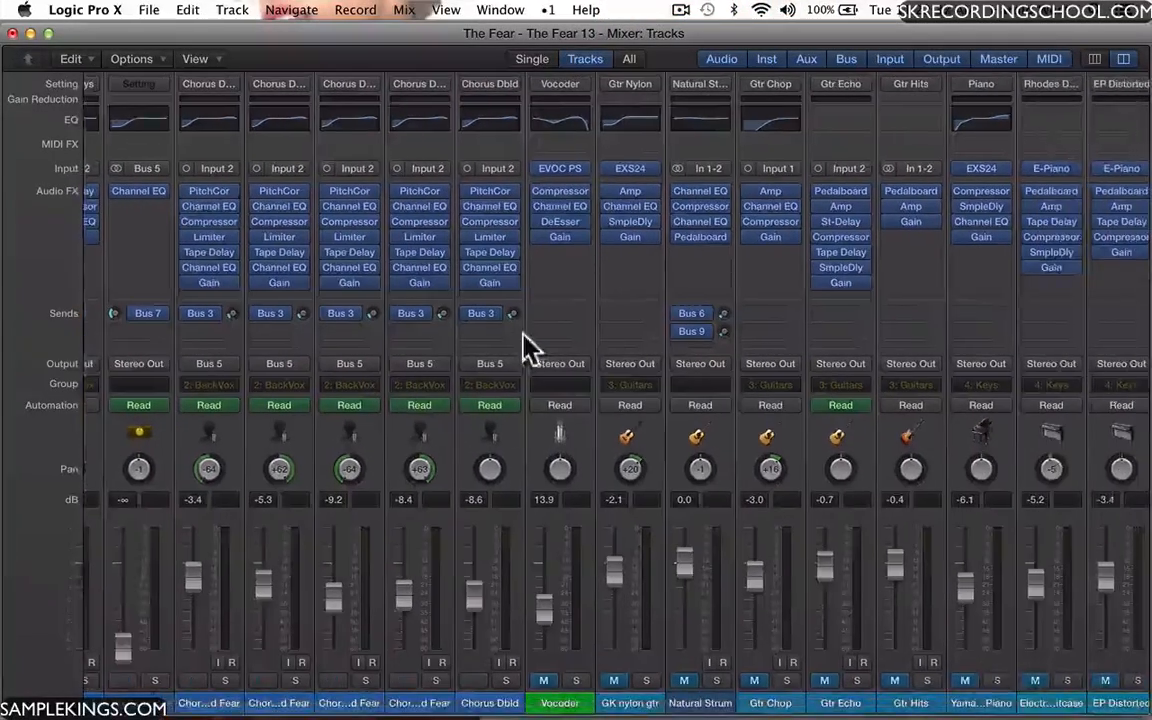
{"action": "left_click", "coordinate": [583, 125]}
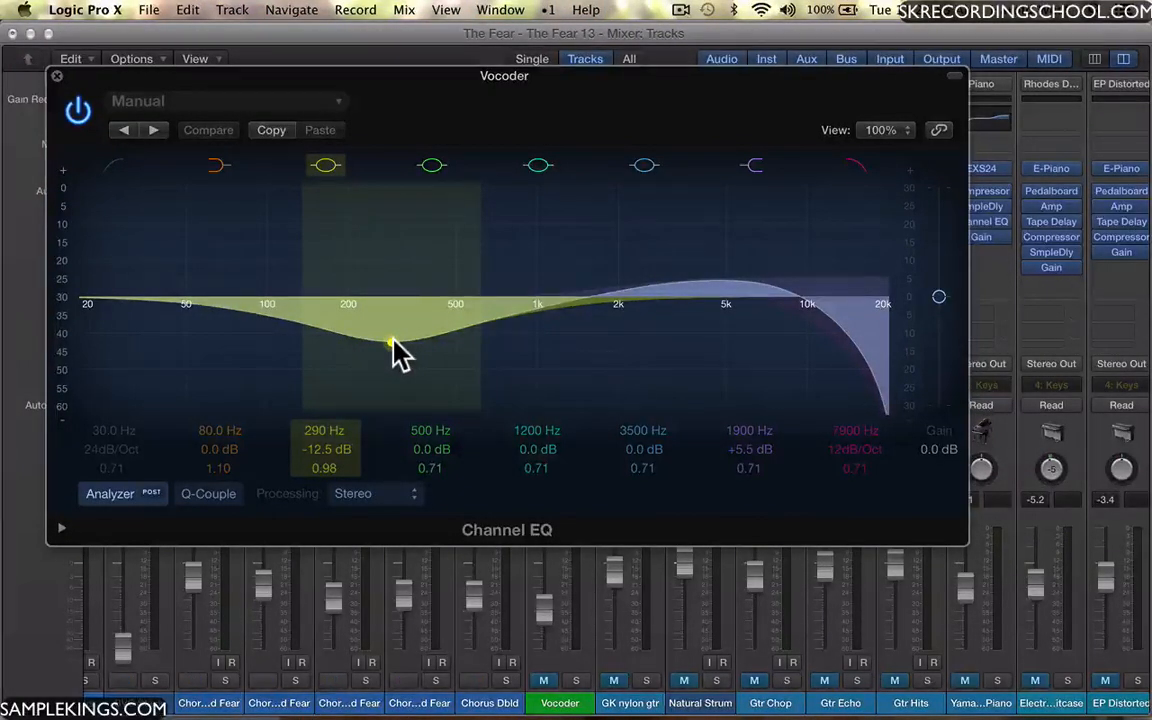
{"action": "left_click", "coordinate": [57, 76]}
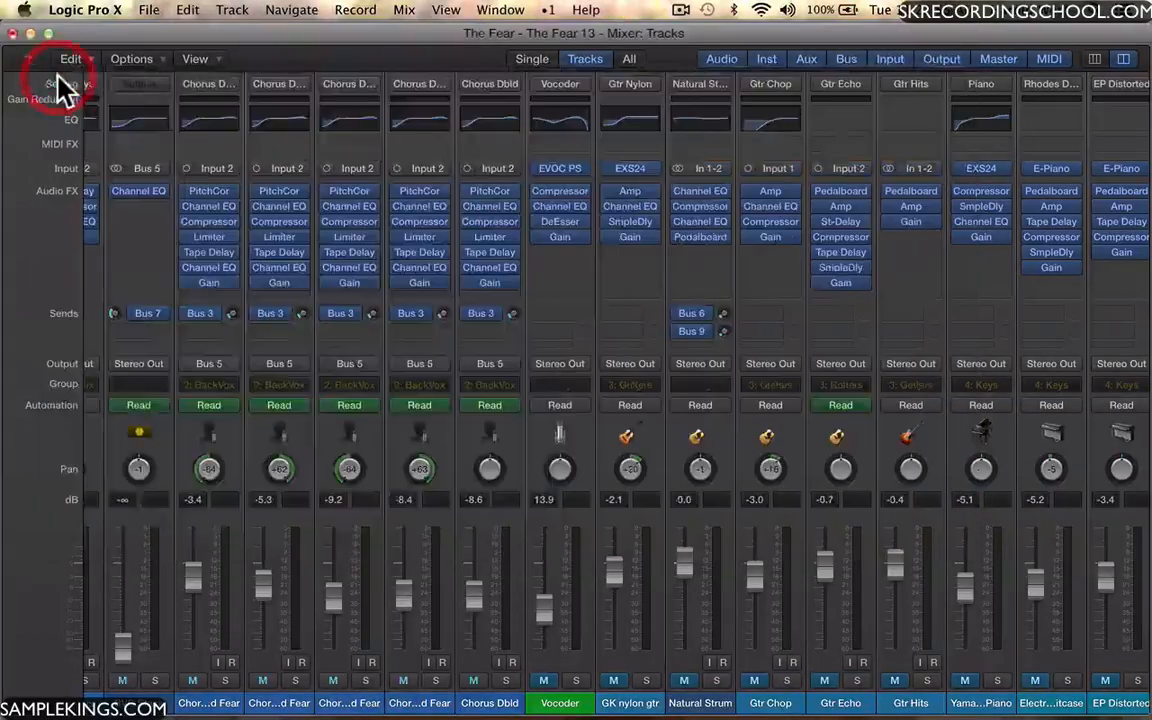
Examine the EQ curves and plug-in chains of the keys, synth, strings and bass channels in the mixer.
{"action": "scroll", "coordinate": [838, 215], "scroll_direction": "right", "scroll_amount": 3}
{"action": "scroll", "coordinate": [838, 214], "scroll_direction": "right", "scroll_amount": 15}
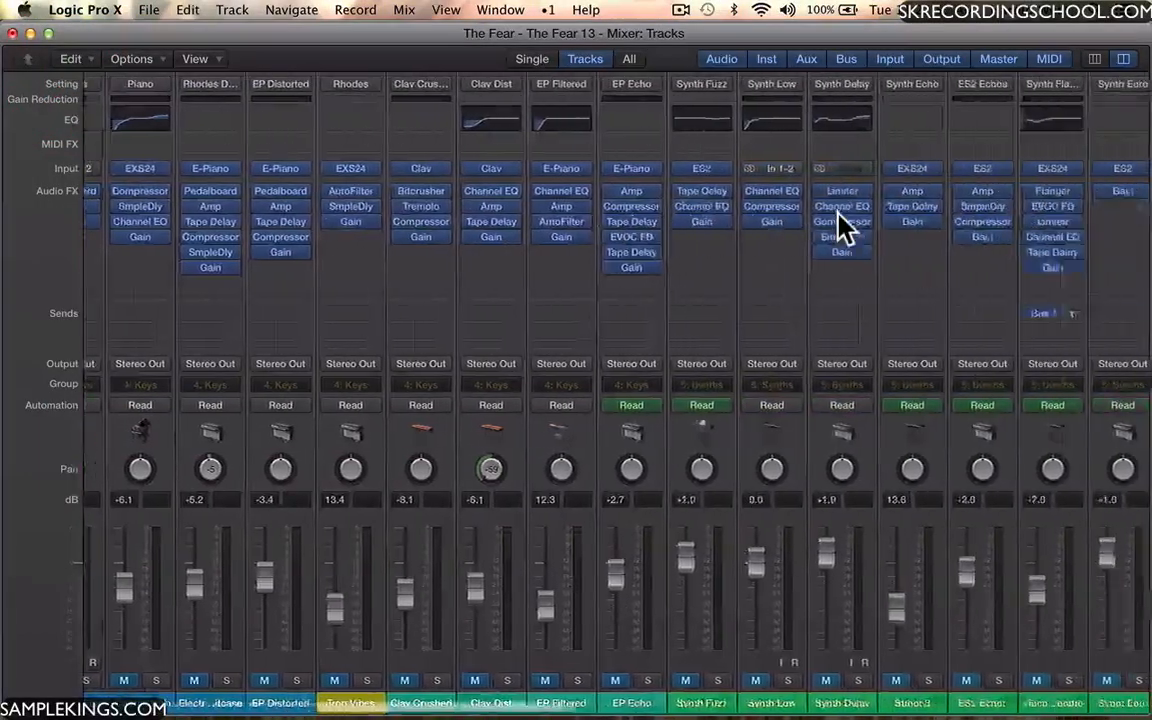
{"action": "scroll", "coordinate": [838, 226], "scroll_direction": "right", "scroll_amount": 3}
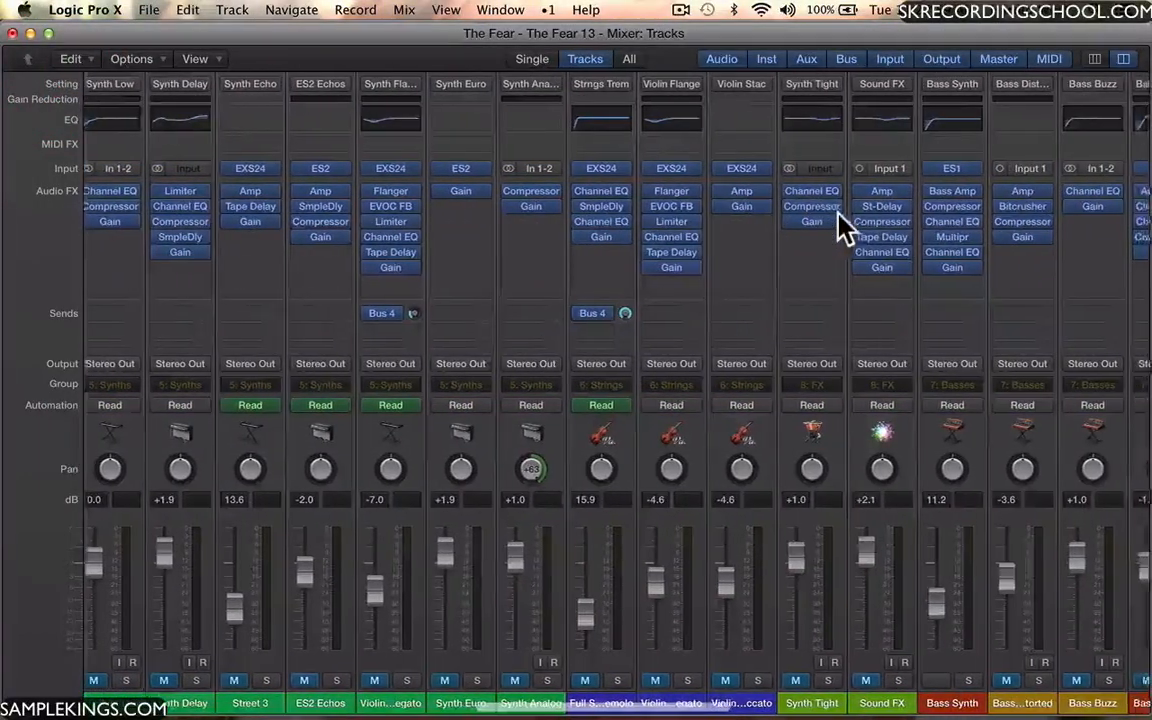
{"action": "scroll", "coordinate": [838, 226], "scroll_direction": "left", "scroll_amount": 3}
{"action": "scroll", "coordinate": [845, 228], "scroll_direction": "left", "scroll_amount": 3}
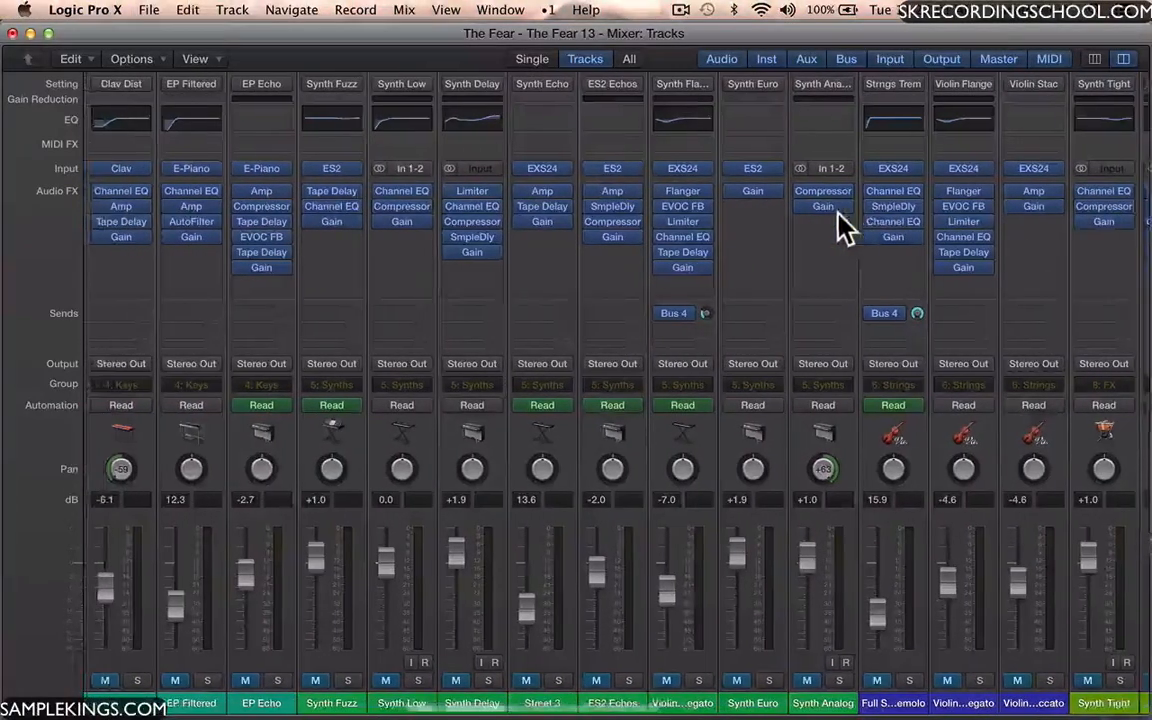
{"action": "scroll", "coordinate": [840, 216], "scroll_direction": "up", "scroll_amount": 1}
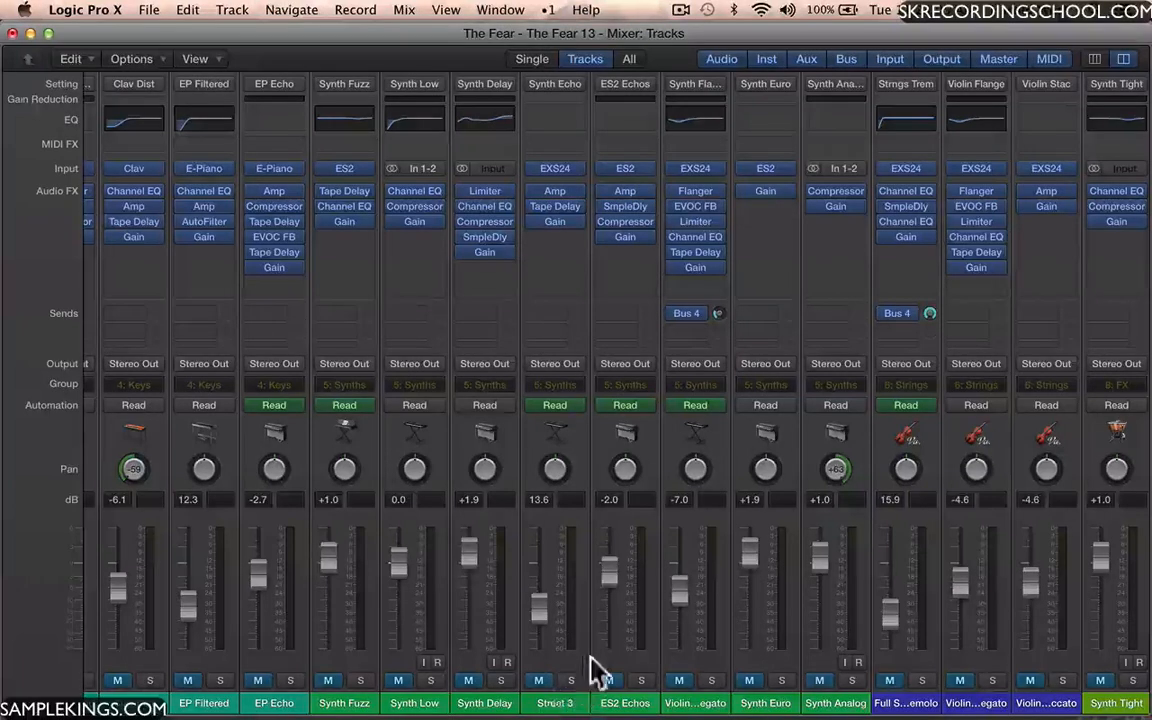
{"action": "scroll", "coordinate": [609, 643], "scroll_direction": "left", "scroll_amount": 1}
{"action": "scroll", "coordinate": [605, 643], "scroll_direction": "down", "scroll_amount": 1}
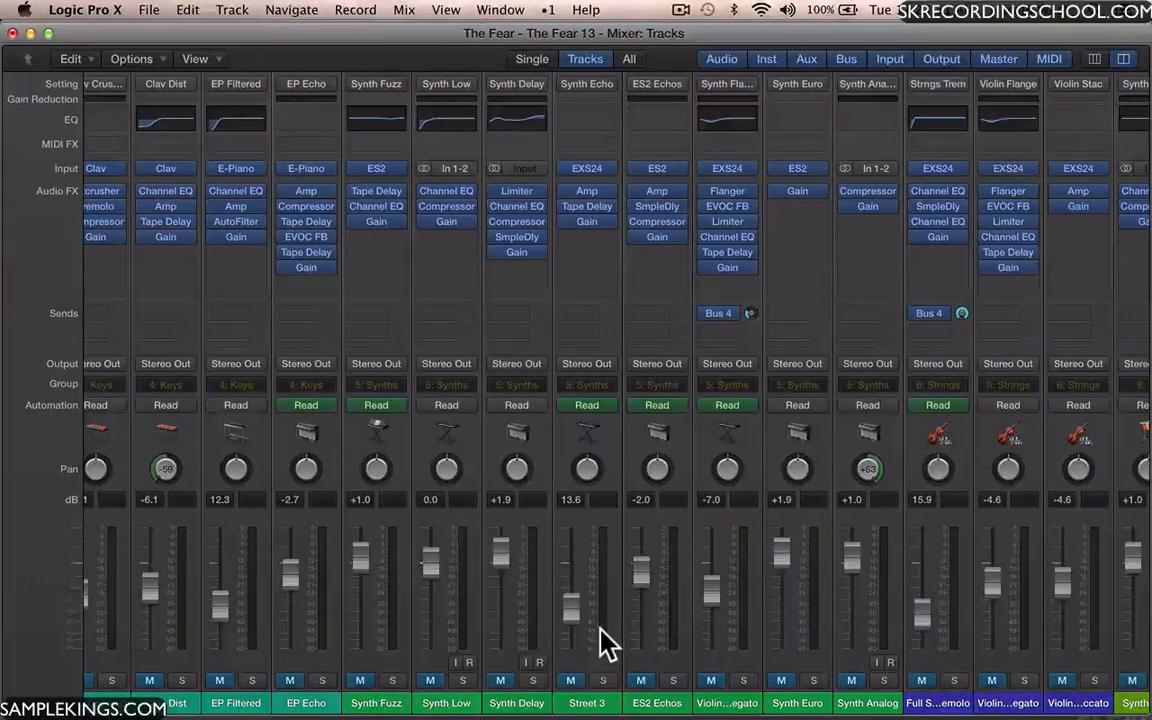
Open the Fear kick channel's Channel EQ in the mixer and load the Punchy Kick drum preset.
{"action": "scroll", "coordinate": [607, 643], "scroll_direction": "left", "scroll_amount": 3}
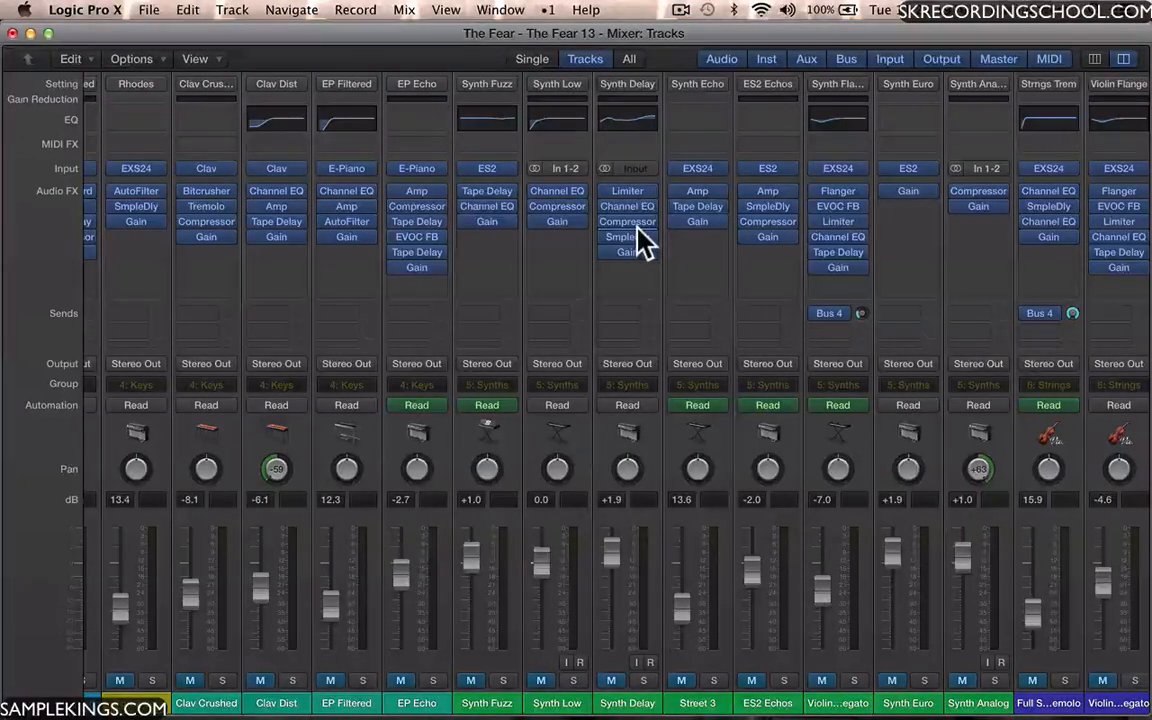
{"action": "scroll", "coordinate": [638, 232], "scroll_direction": "right", "scroll_amount": 3}
{"action": "scroll", "coordinate": [638, 228], "scroll_direction": "right", "scroll_amount": 15}
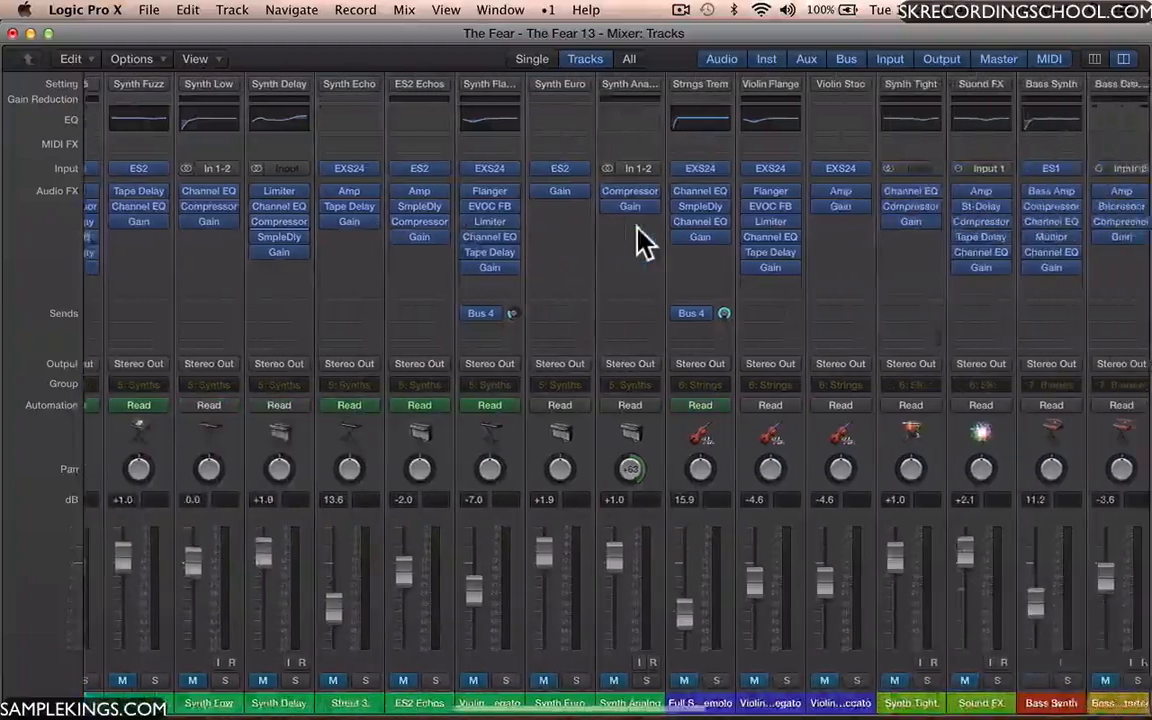
{"action": "scroll", "coordinate": [645, 242], "scroll_direction": "right", "scroll_amount": 6}
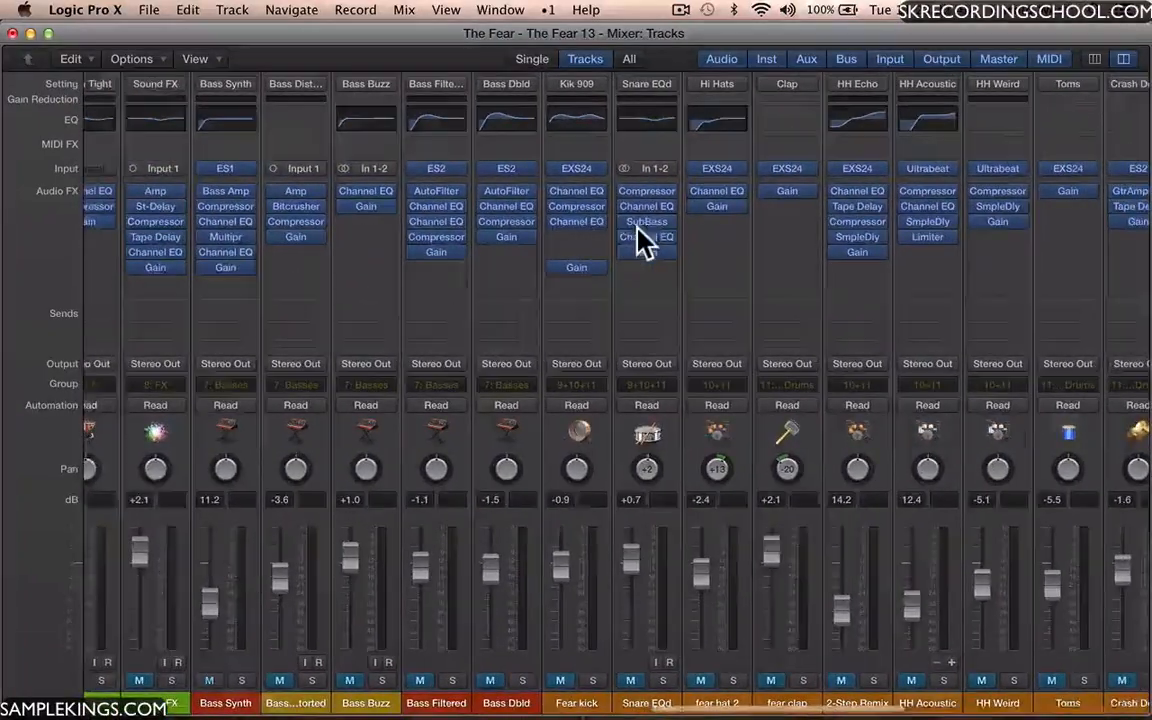
{"action": "scroll", "coordinate": [640, 236], "scroll_direction": "right", "scroll_amount": 1}
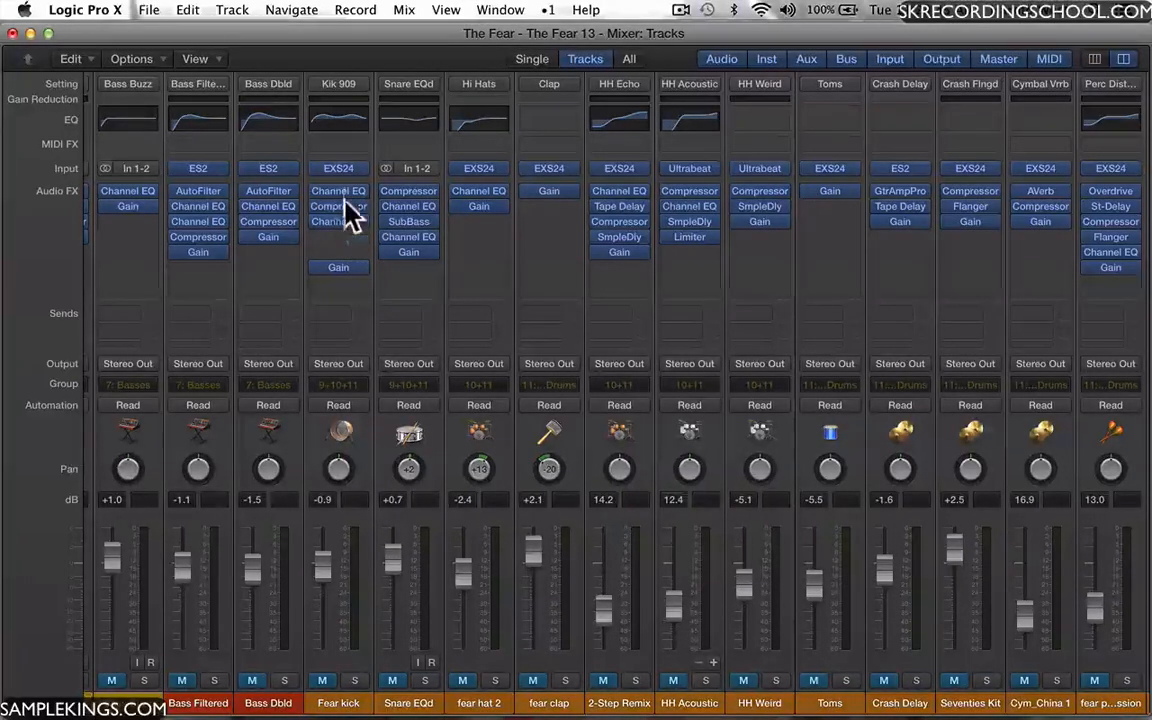
{"action": "left_click", "coordinate": [344, 120]}
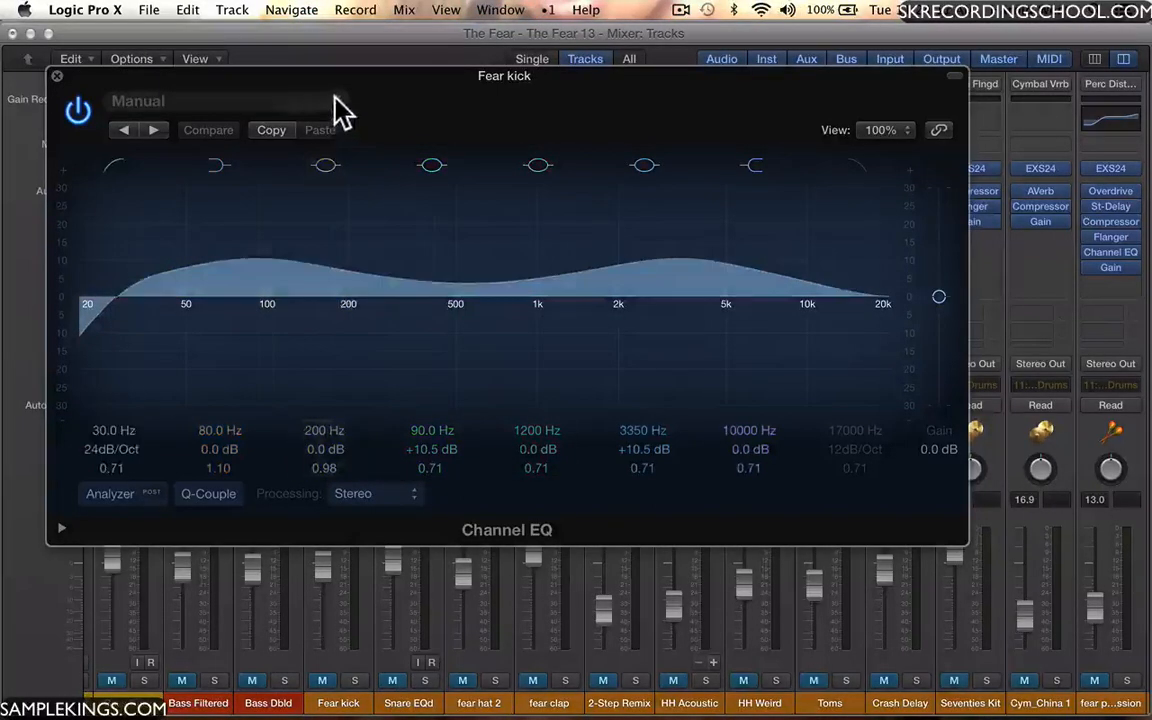
{"action": "left_click", "coordinate": [336, 104]}
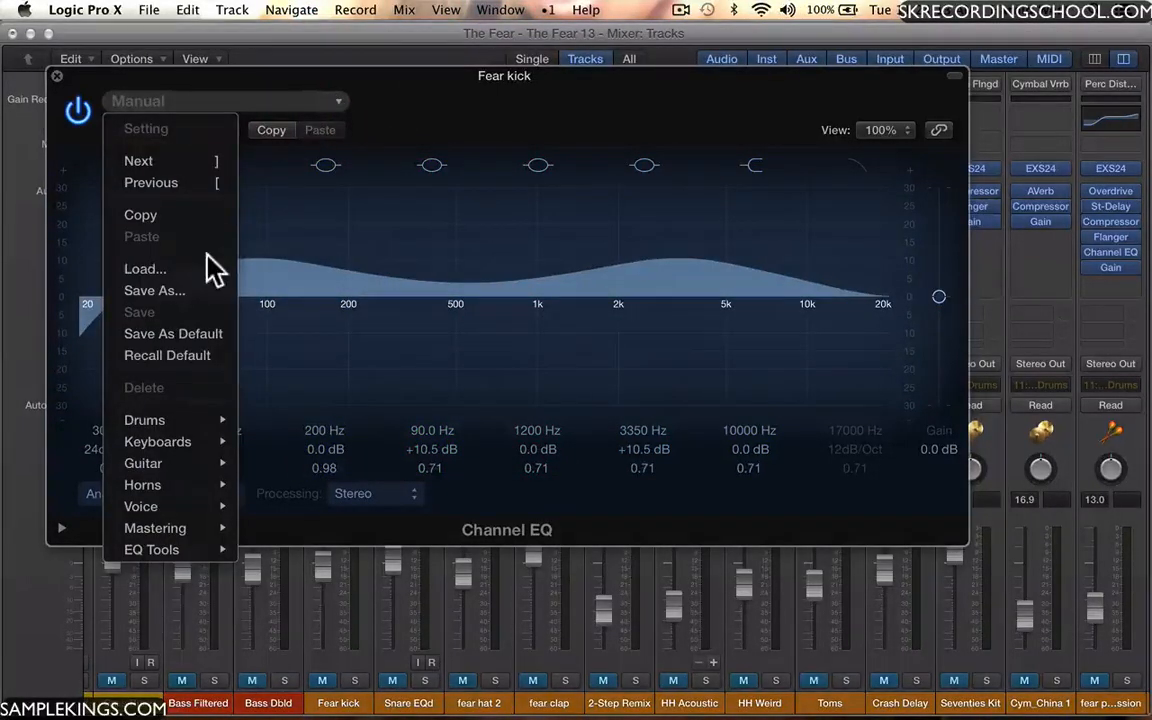
{"action": "mouse_move", "coordinate": [166, 418]}
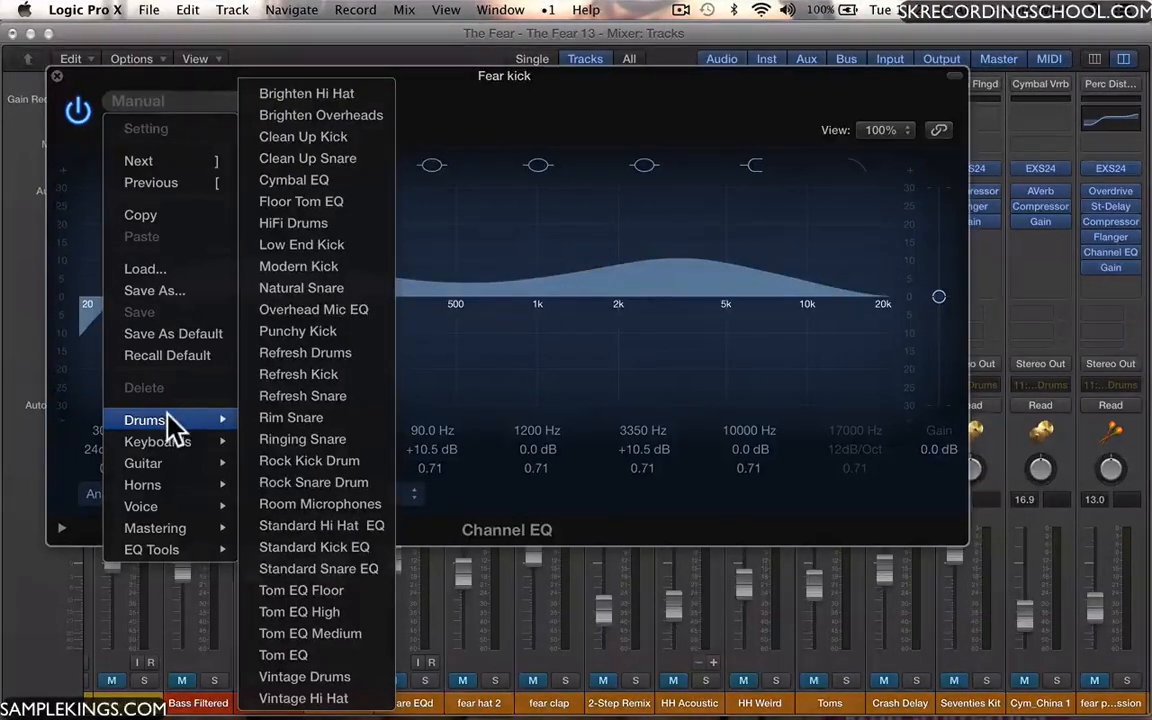
{"action": "left_click", "coordinate": [304, 330]}
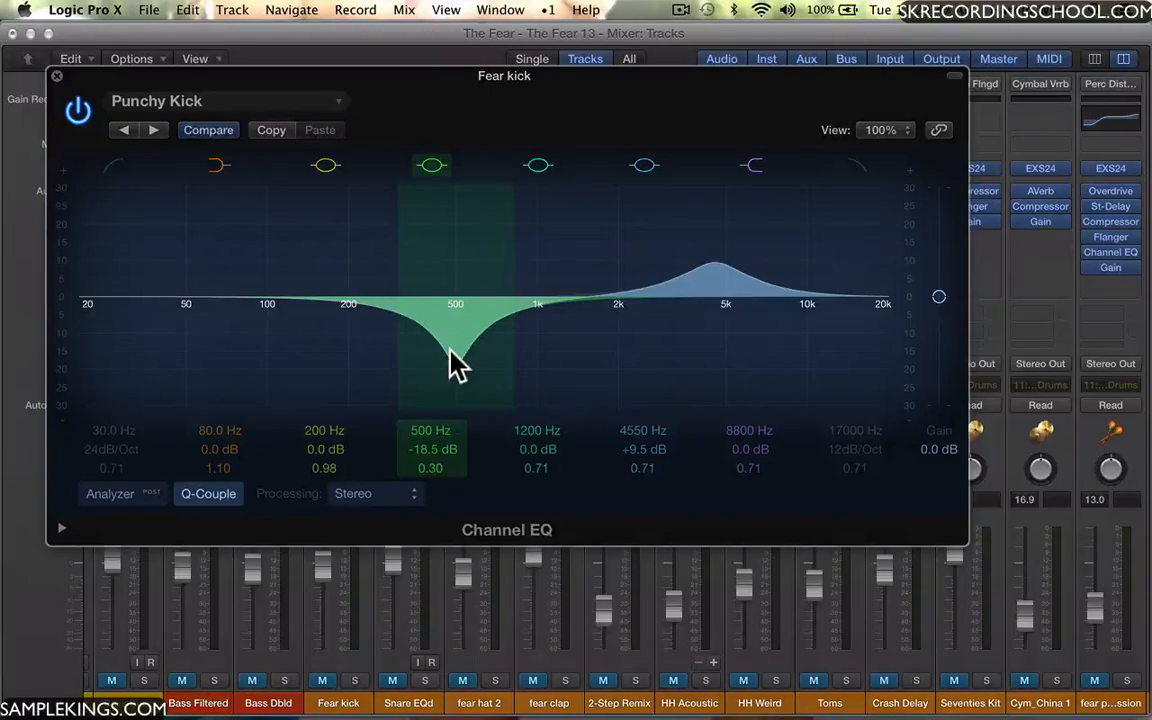
Play the kick with the Punchy Kick EQ preset loaded and raise the Fear kick channel's volume to +1.4 dB.
{"action": "left_click", "coordinate": [57, 77]}
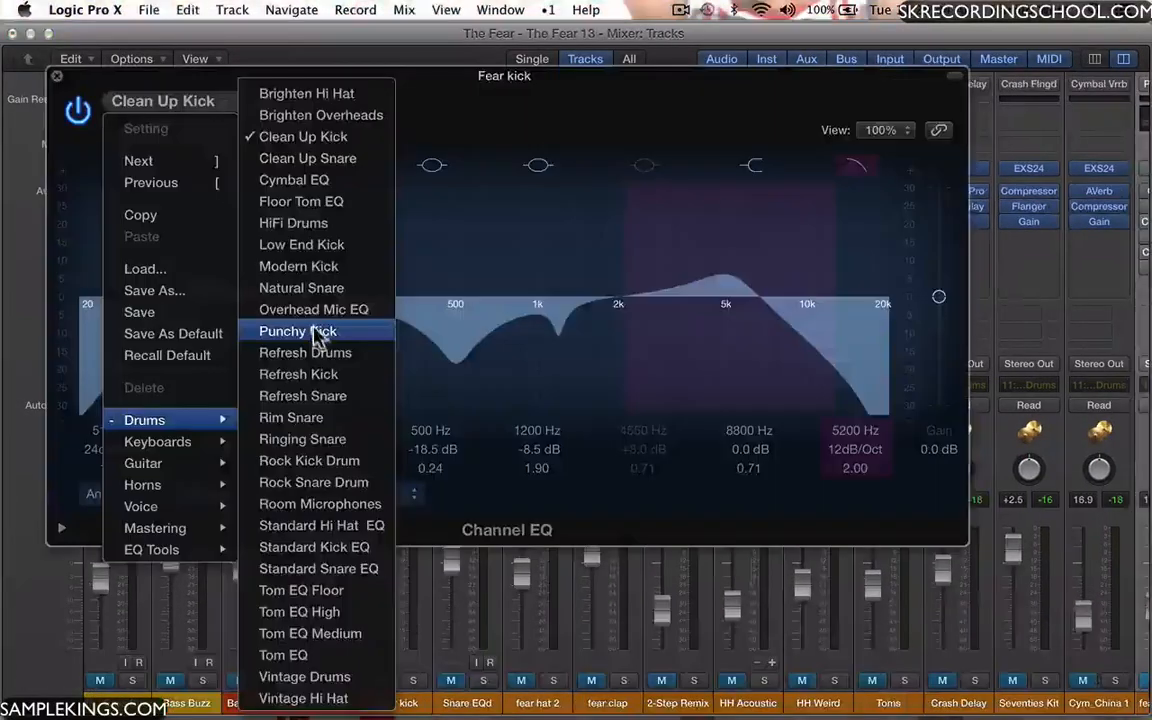
{"action": "left_click", "coordinate": [314, 332]}
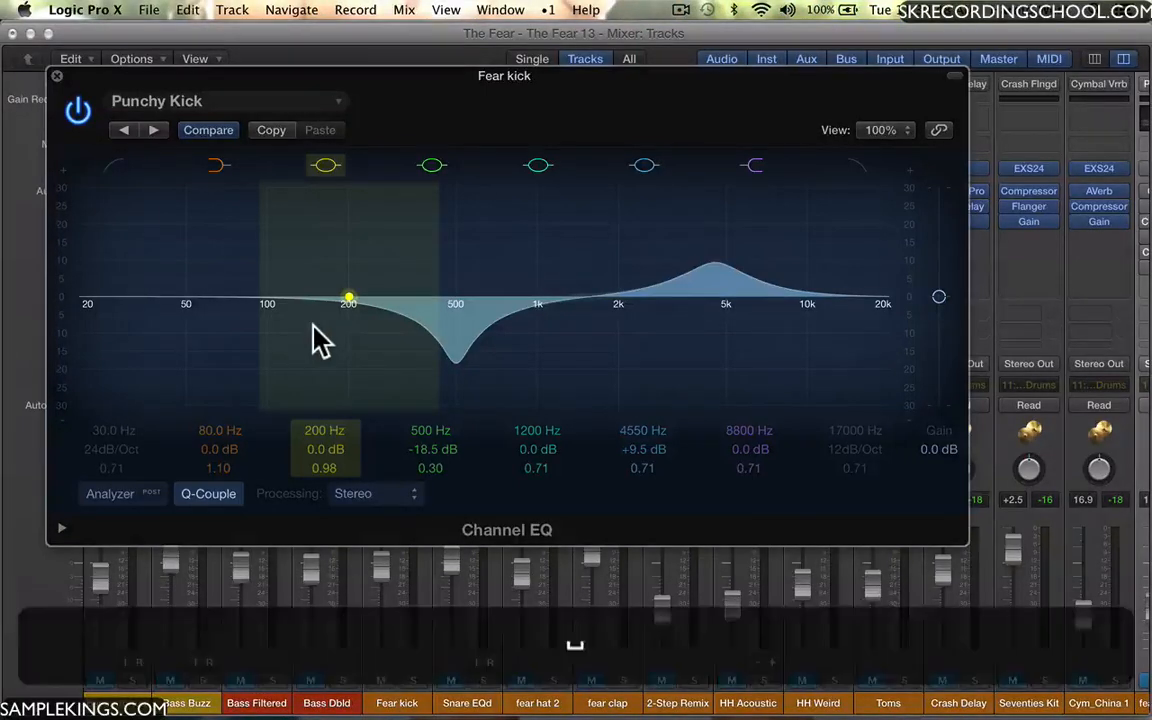
{"action": "key", "text": "space"}
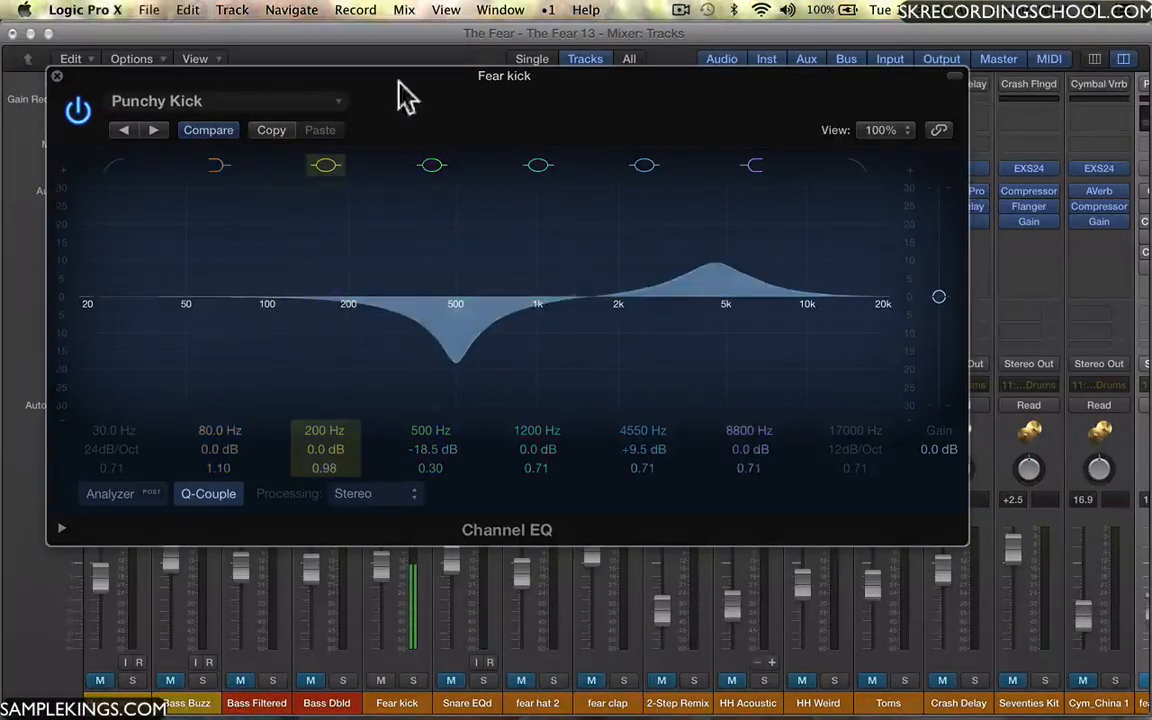
{"action": "left_click_drag", "start_coordinate": [371, 78], "coordinate": [428, 38]}
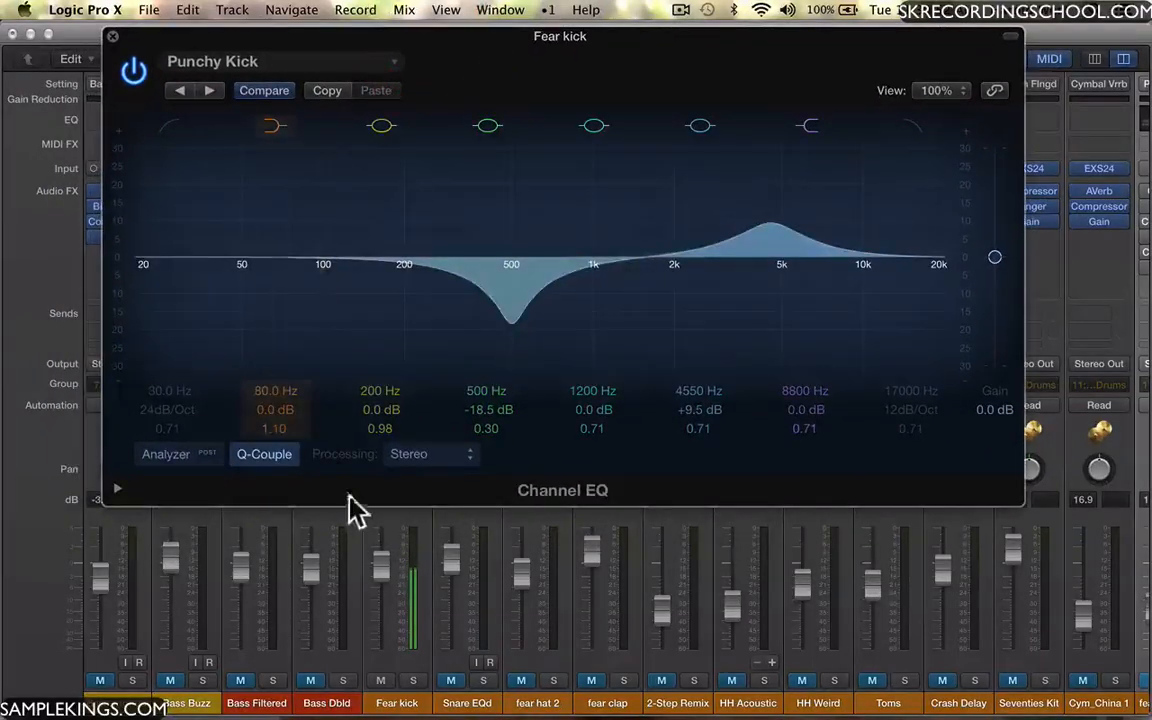
{"action": "left_click_drag", "start_coordinate": [381, 571], "coordinate": [380, 553]}
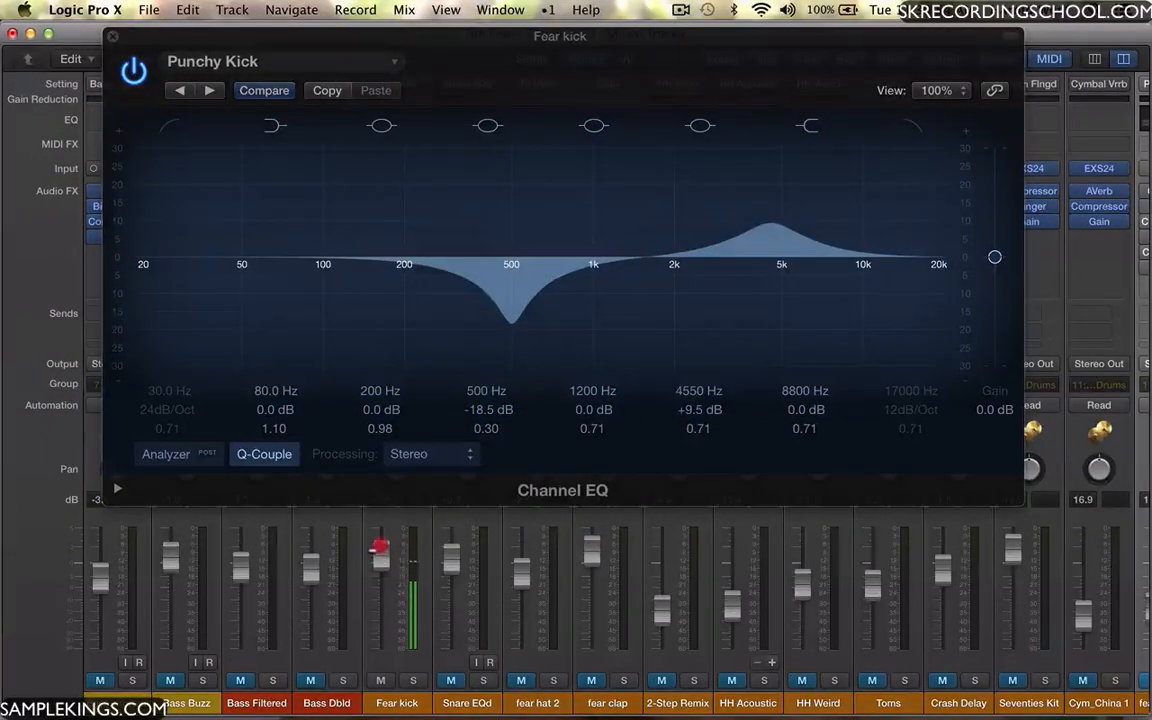
Set the 500 Hz cut in Fear kick's Channel EQ to 415 Hz and -16.5 dB.
{"action": "left_click", "coordinate": [491, 40]}
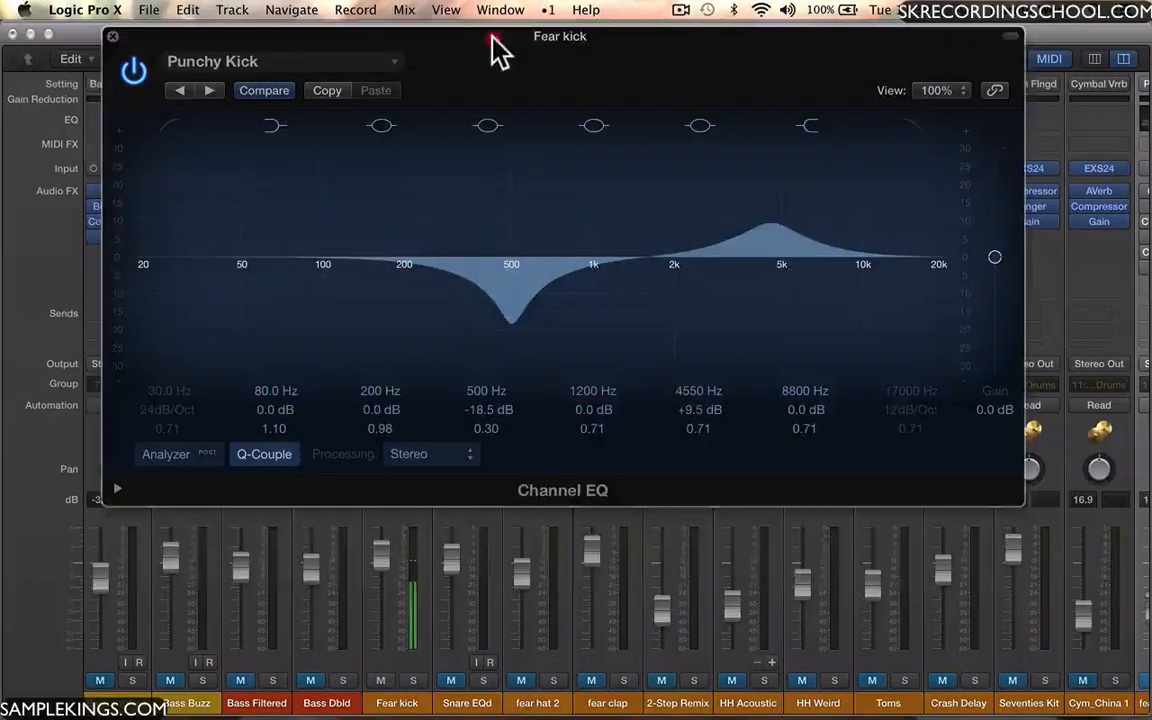
{"action": "left_click_drag", "start_coordinate": [492, 40], "coordinate": [478, 118]}
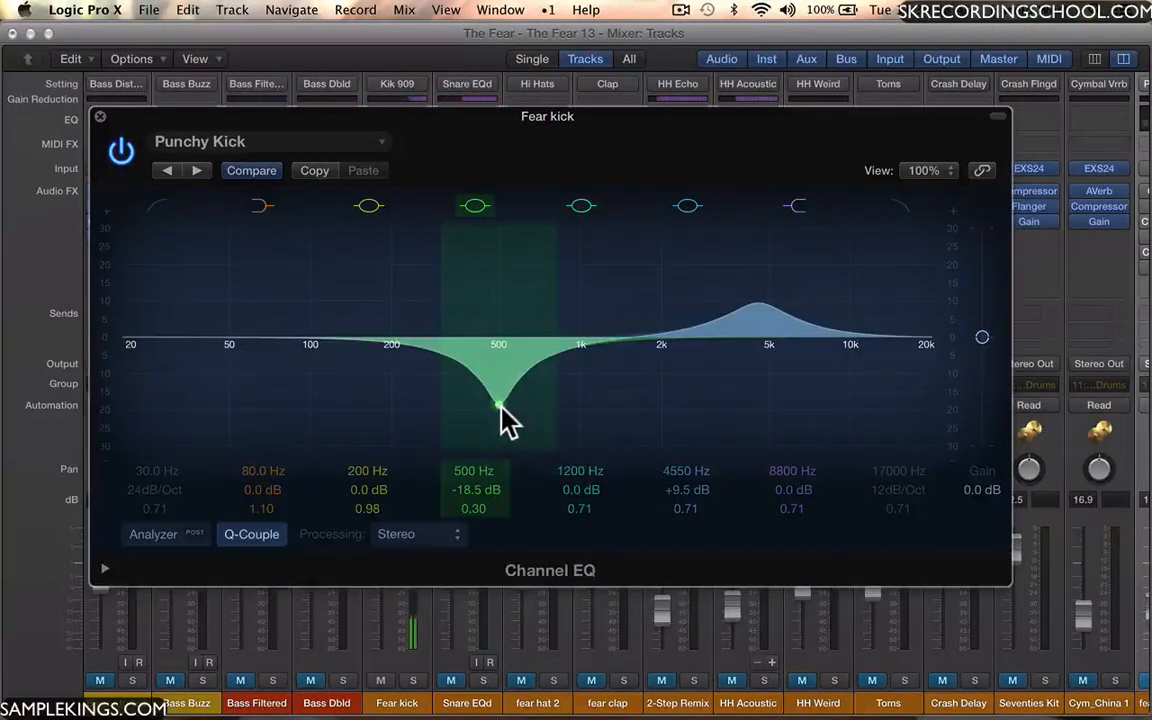
{"action": "mouse_move", "coordinate": [500, 408]}
{"action": "left_mouse_down"}
{"action": "mouse_move", "coordinate": [302, 410]}
{"action": "mouse_move", "coordinate": [468, 400]}
{"action": "mouse_move", "coordinate": [479, 452]}
{"action": "mouse_move", "coordinate": [446, 456]}
{"action": "mouse_move", "coordinate": [464, 458]}
{"action": "mouse_move", "coordinate": [478, 383]}
{"action": "mouse_move", "coordinate": [481, 406]}
{"action": "left_mouse_up"}
Unmute the Snare EQd channel and lower its volume to -1.5 dB.
{"action": "left_click_drag", "start_coordinate": [450, 129], "coordinate": [434, 46]}
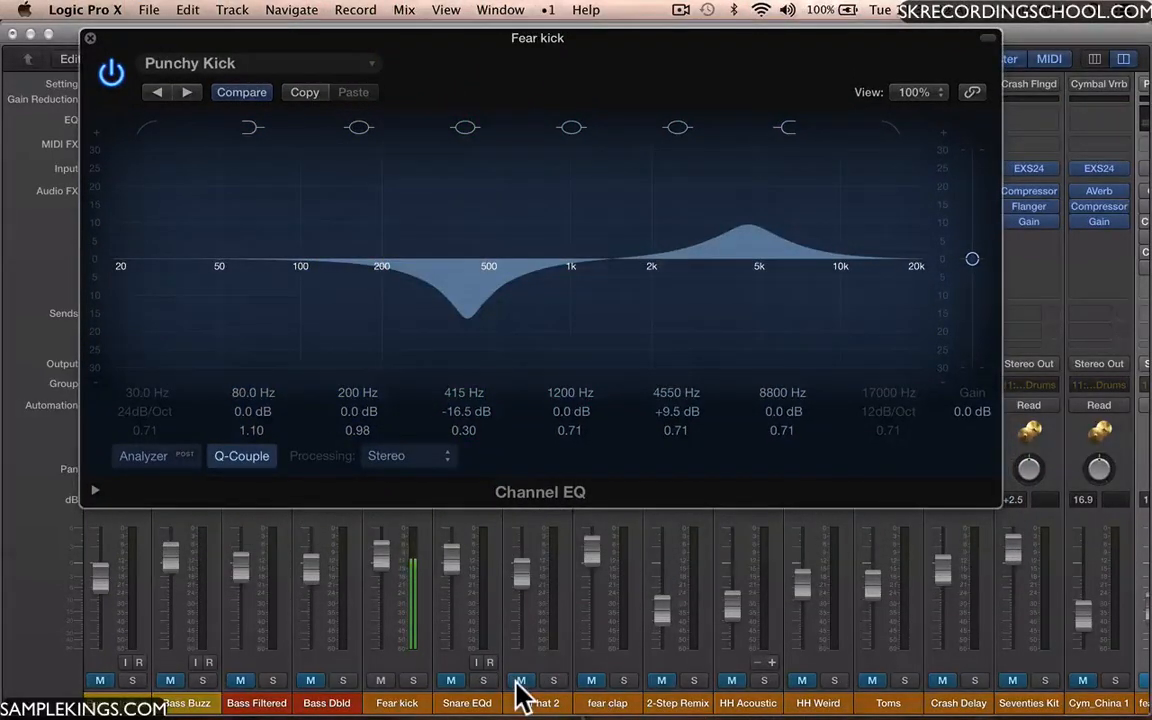
{"action": "left_click", "coordinate": [449, 685]}
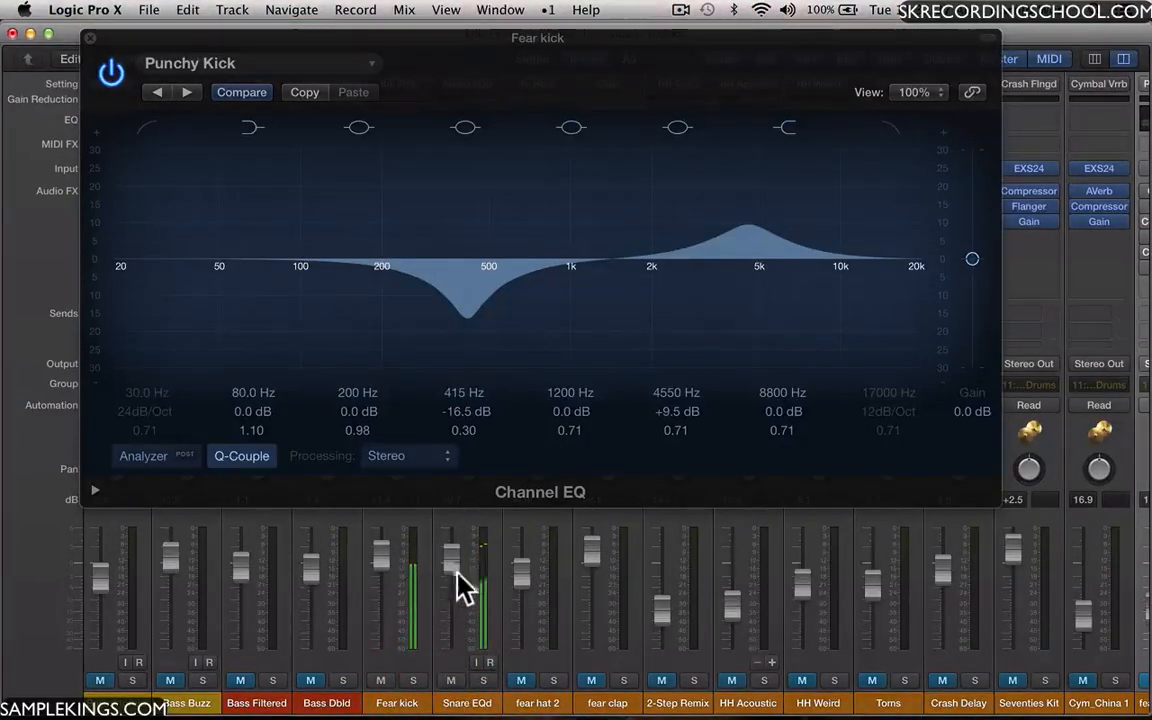
{"action": "left_click_drag", "start_coordinate": [457, 566], "coordinate": [455, 591]}
Load the Clean Up Kick drum preset in Fear kick's Channel EQ and listen to it with the snare.
{"action": "left_click_drag", "start_coordinate": [418, 40], "coordinate": [429, 106]}
{"action": "left_click", "coordinate": [381, 128]}
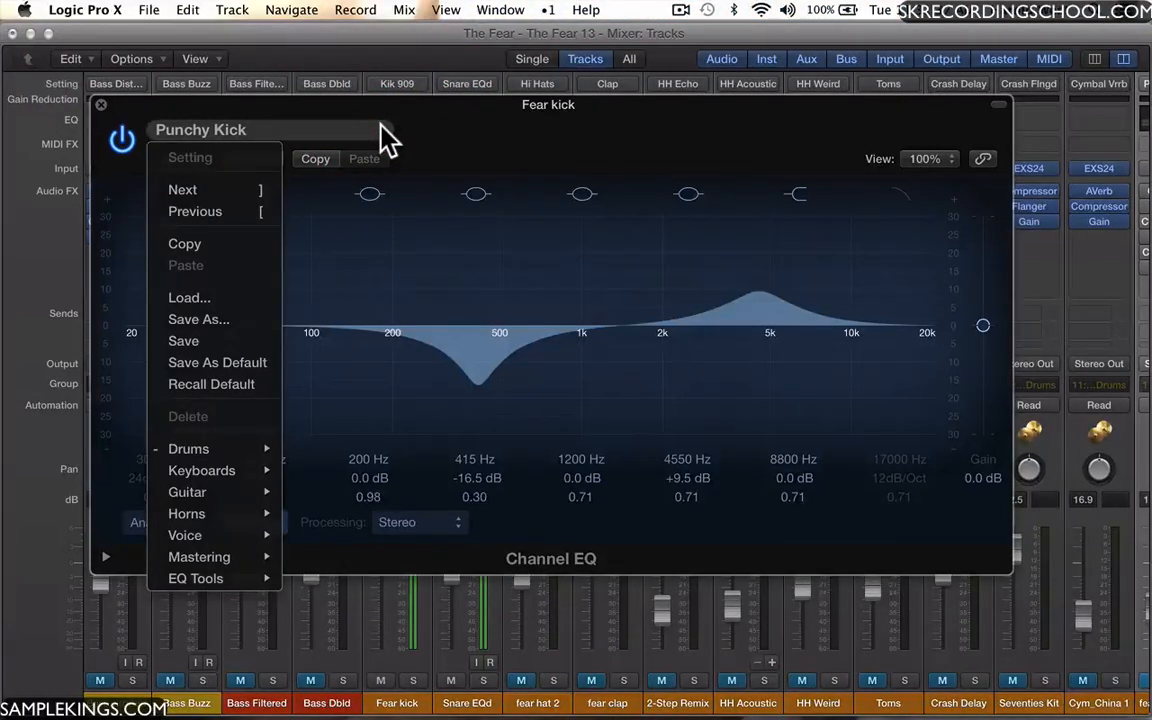
{"action": "mouse_move", "coordinate": [250, 450]}
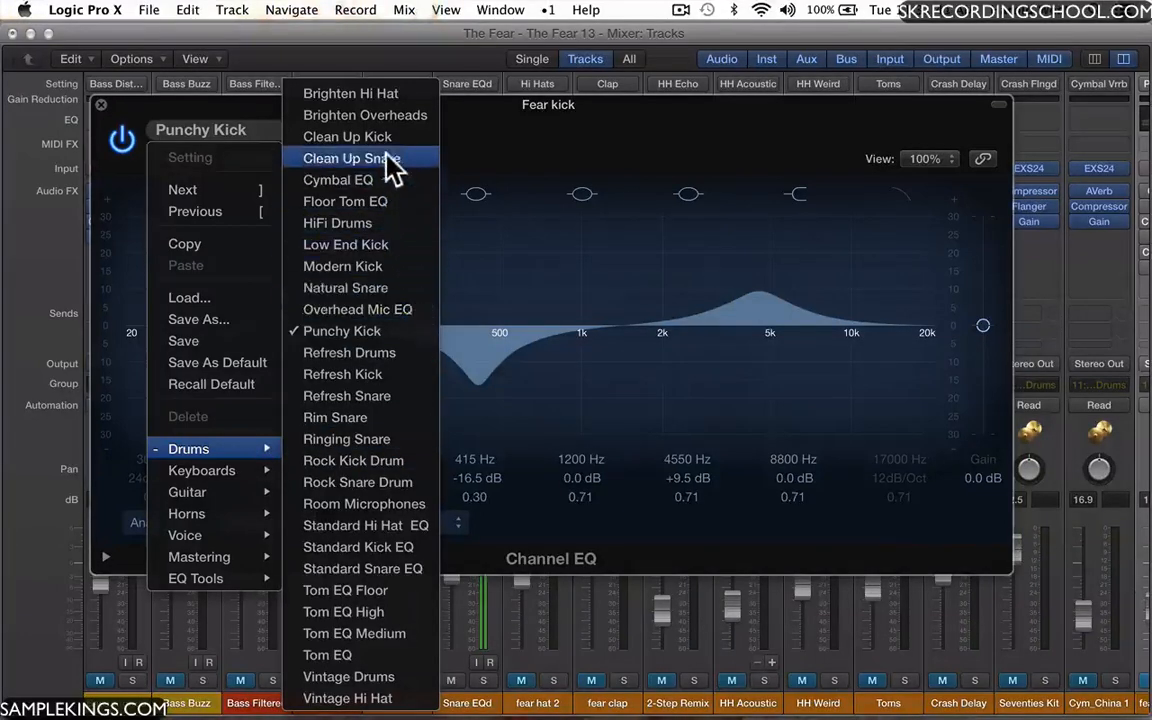
{"action": "left_click", "coordinate": [386, 137]}
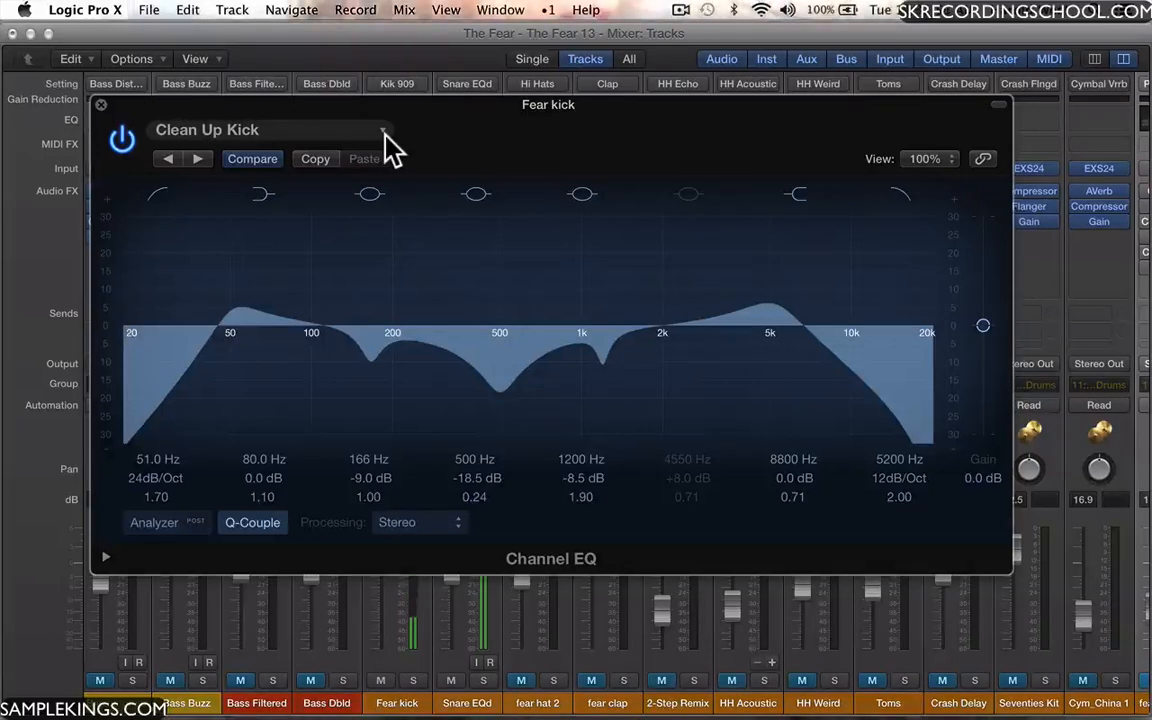
{"action": "key", "text": "space"}
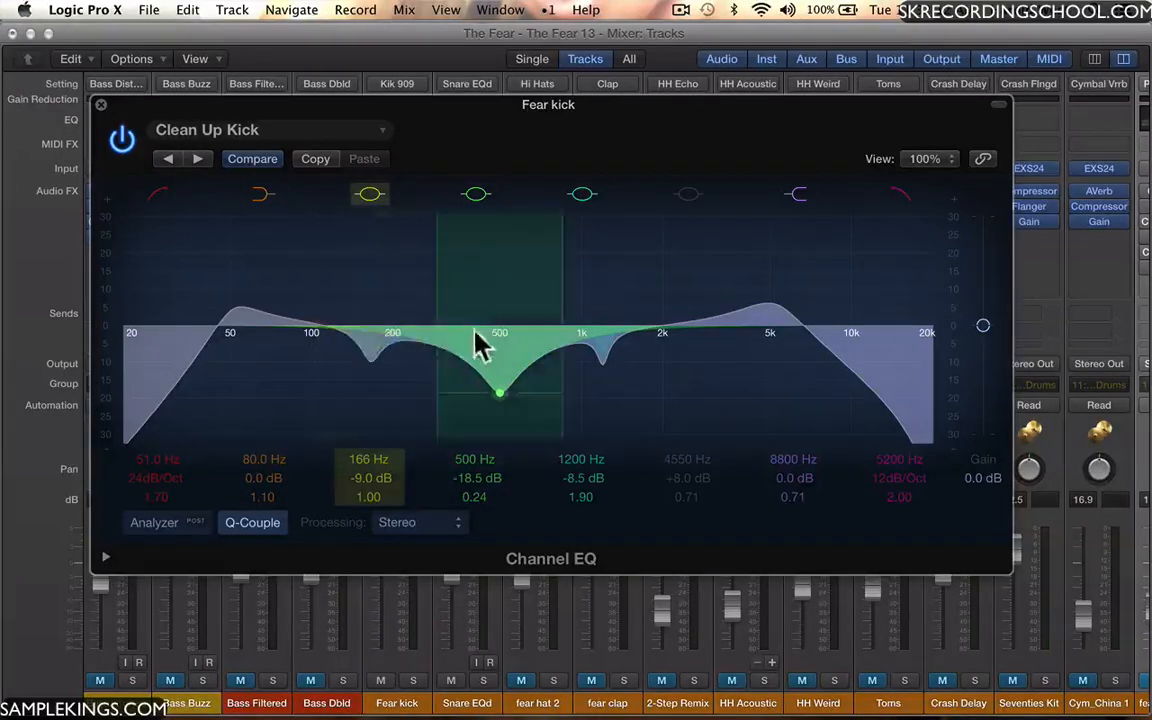
{"action": "key", "text": "space"}
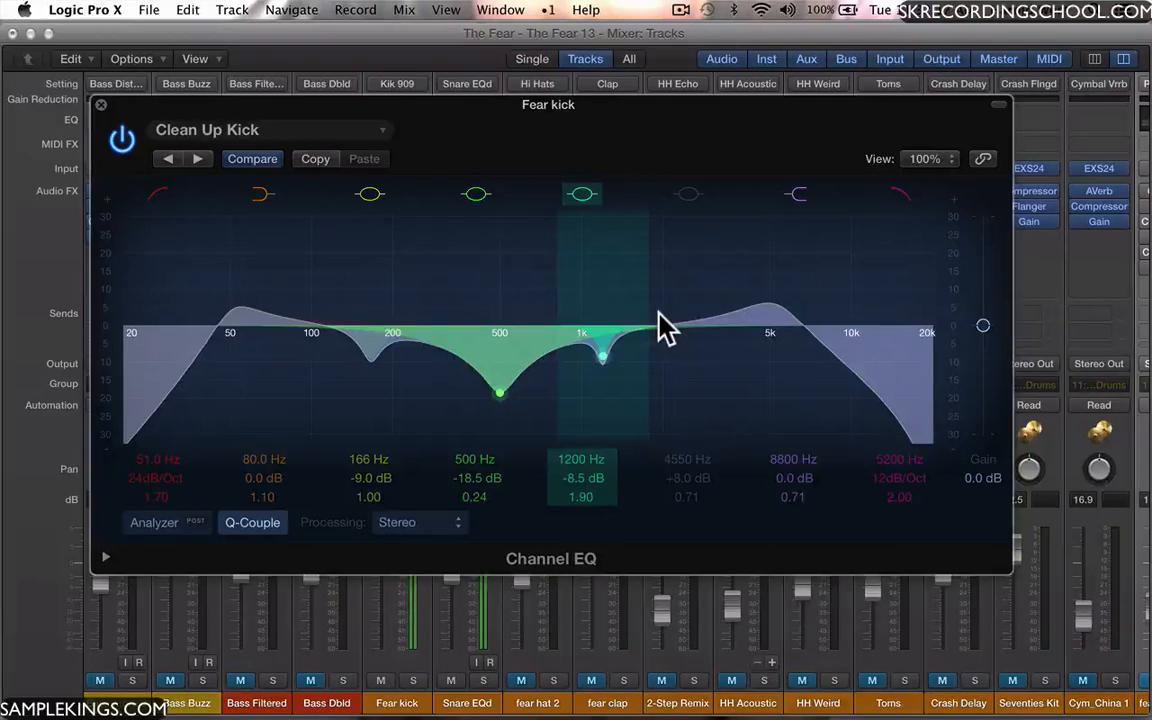
Load the Refresh Kick preset in Fear kick's Channel EQ and set its high shelf to 8500 Hz at -3.0 dB.
{"action": "left_click", "coordinate": [382, 133]}
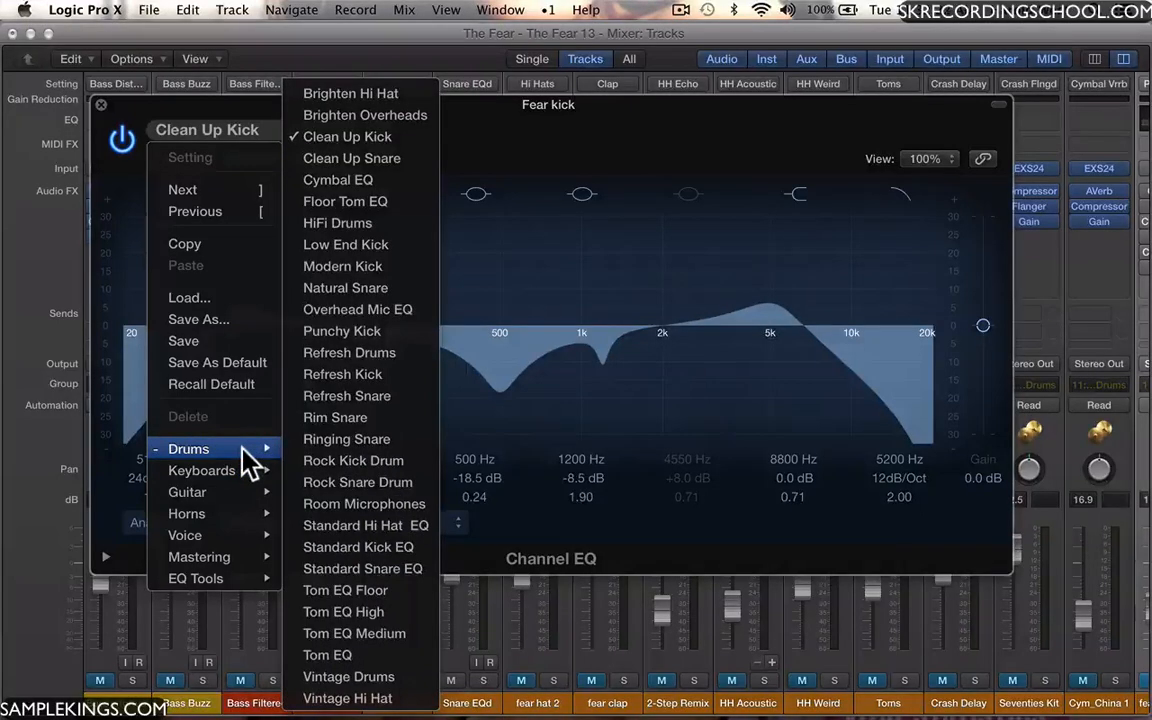
{"action": "left_click", "coordinate": [368, 378]}
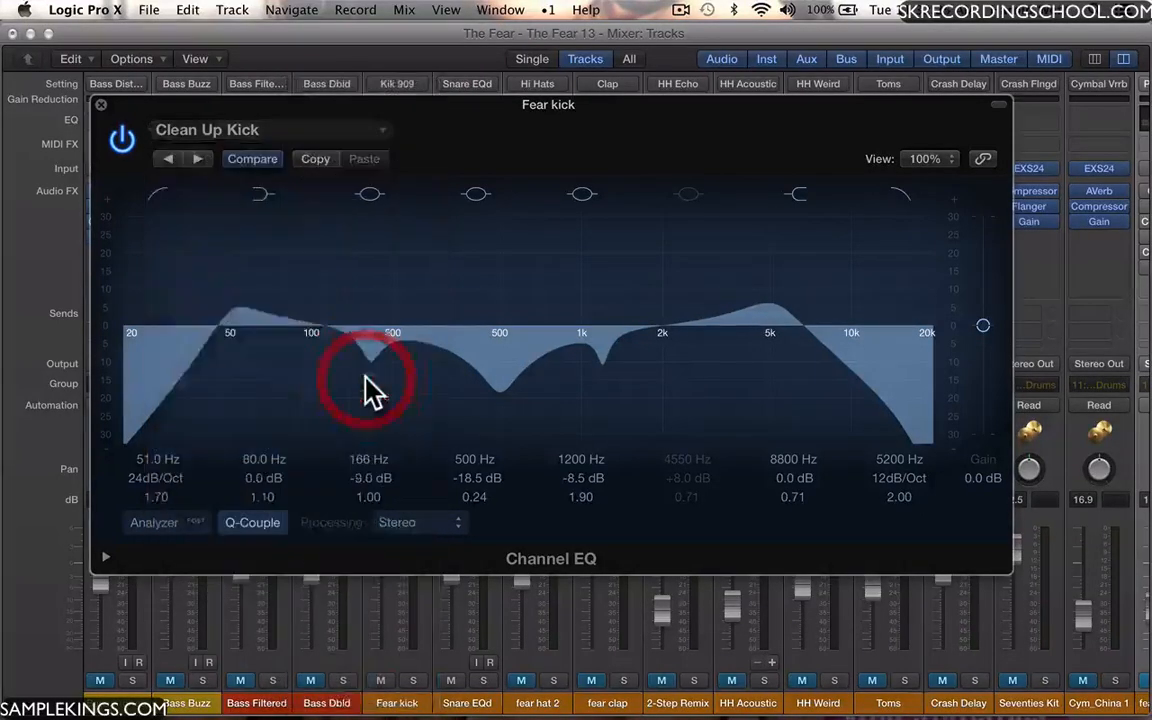
{"action": "key", "text": "space"}
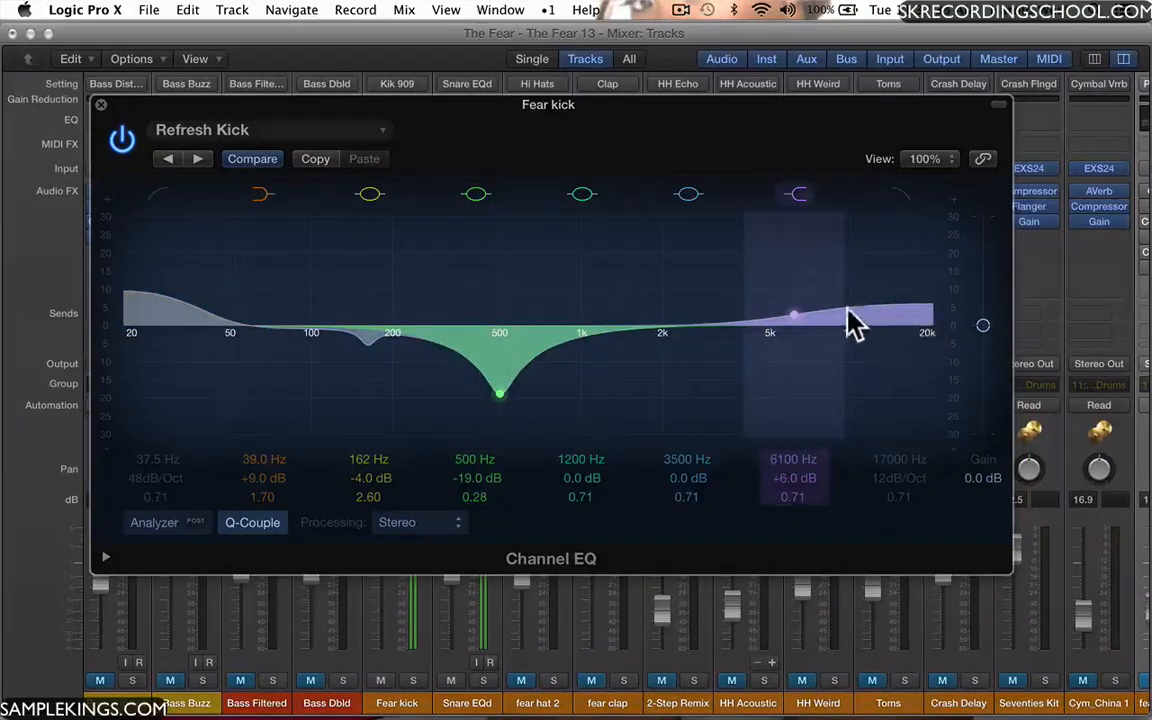
{"action": "left_click_drag", "start_coordinate": [795, 318], "coordinate": [914, 376]}
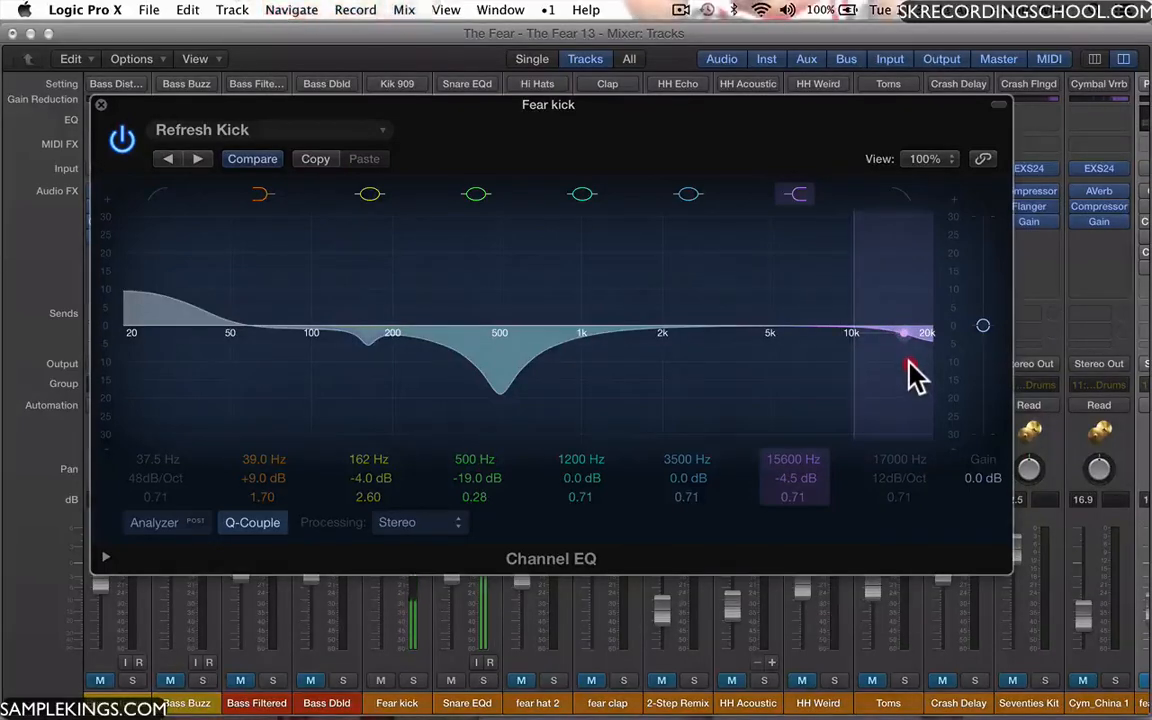
{"action": "left_click_drag", "start_coordinate": [909, 364], "coordinate": [833, 352]}
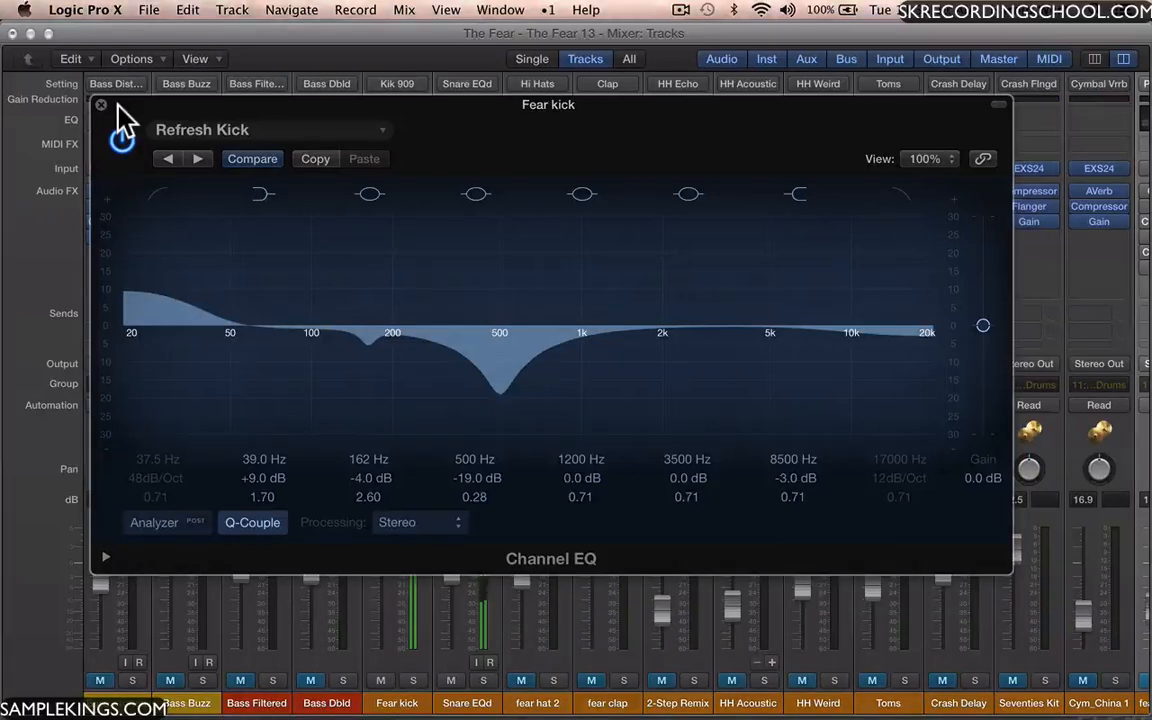
Close Fear kick's Channel EQ and mute the Fear kick channel so that the snare plays alone.
{"action": "key", "text": "shift+super"}
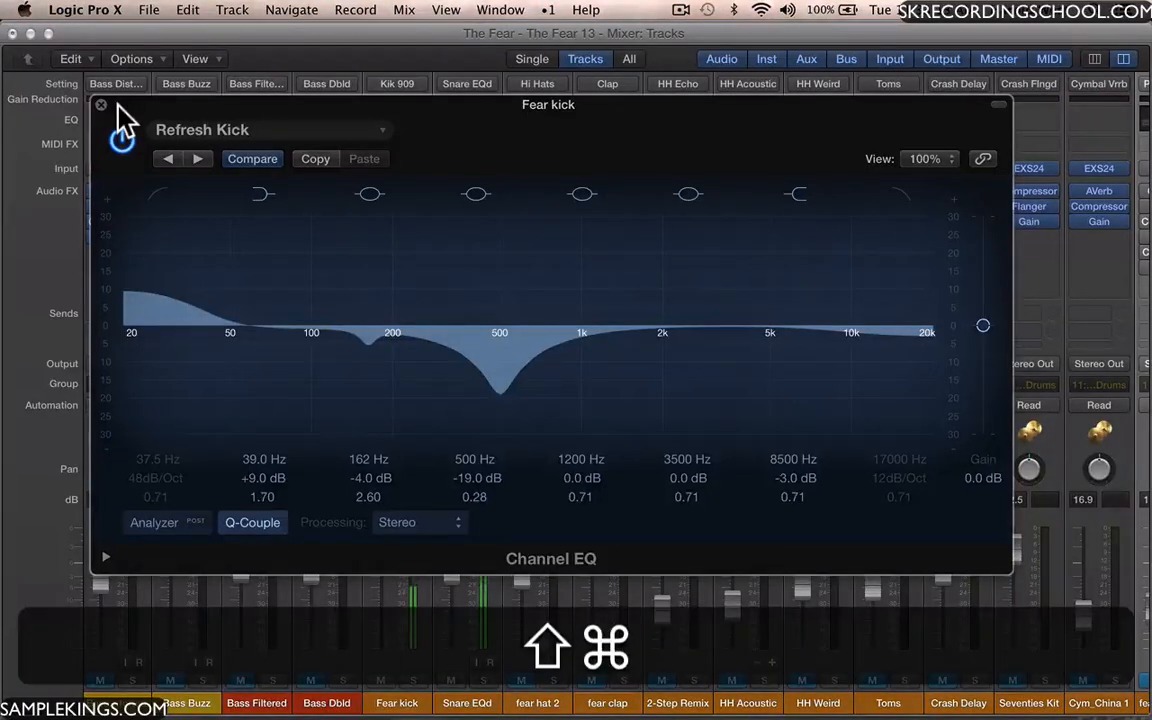
{"action": "key", "text": "shift+super+space"}
{"action": "left_click", "coordinate": [101, 104]}
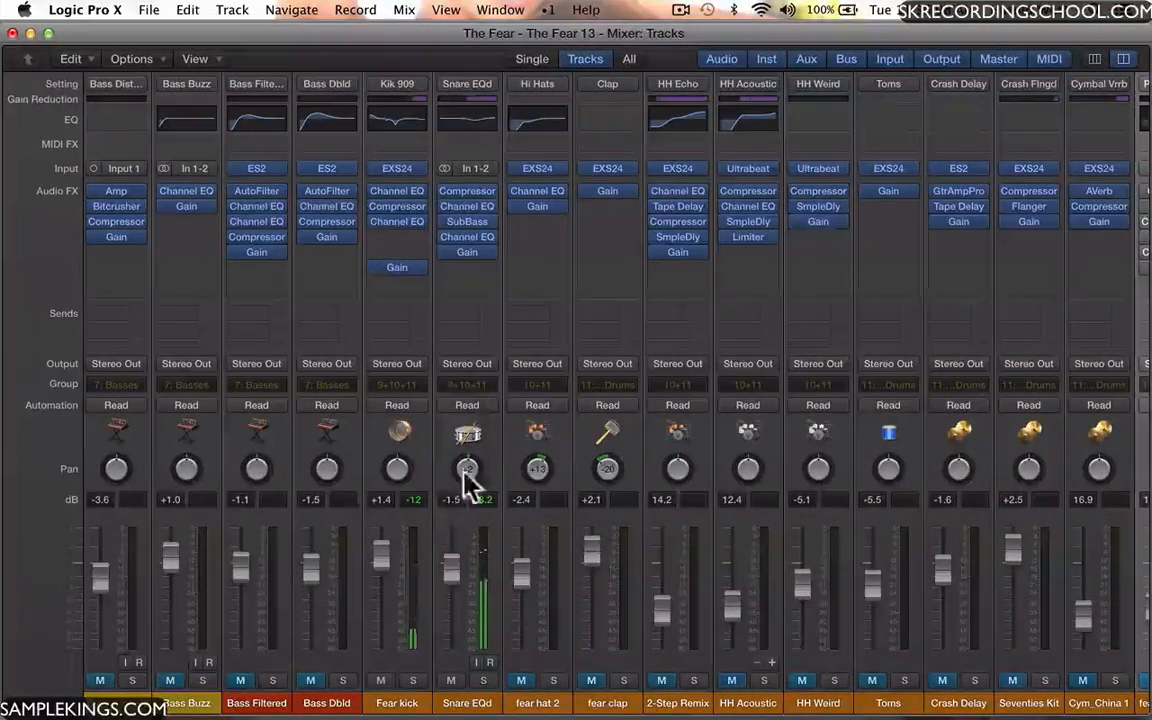
{"action": "left_click", "coordinate": [380, 684]}
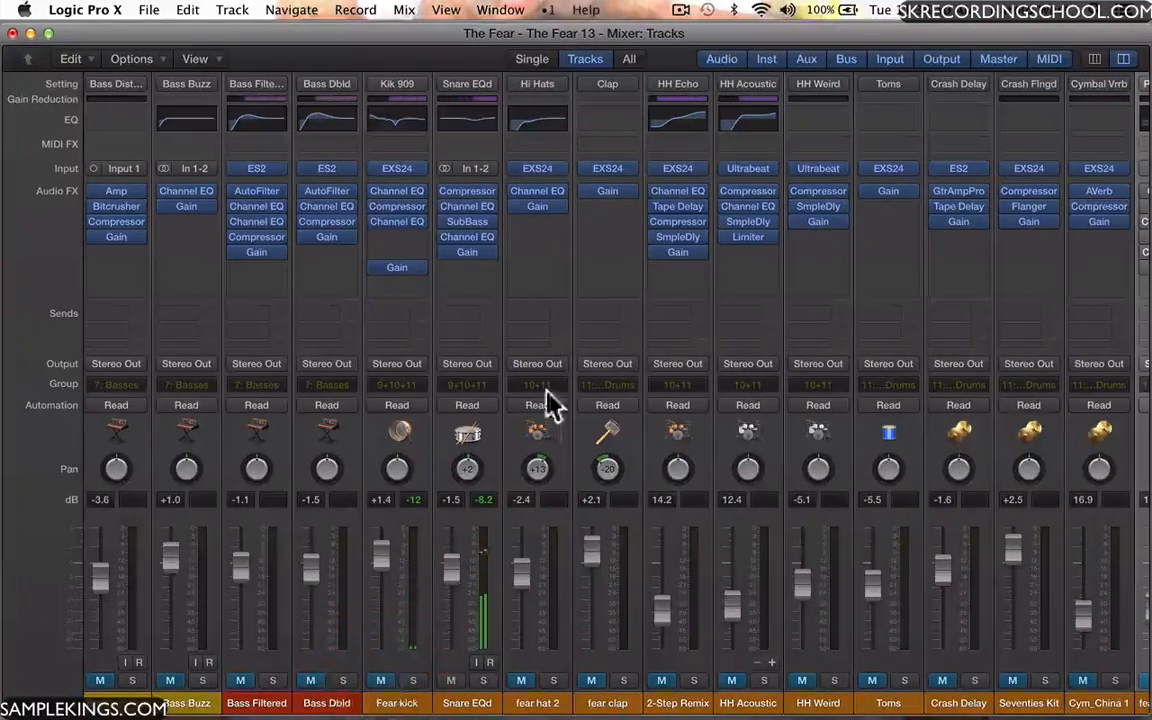
Bypass the Snare EQd channel's Compressor, both Channel EQs, SubBass and Gain plug-ins.
{"action": "left_click", "coordinate": [447, 190]}
{"action": "left_click", "coordinate": [446, 206]}
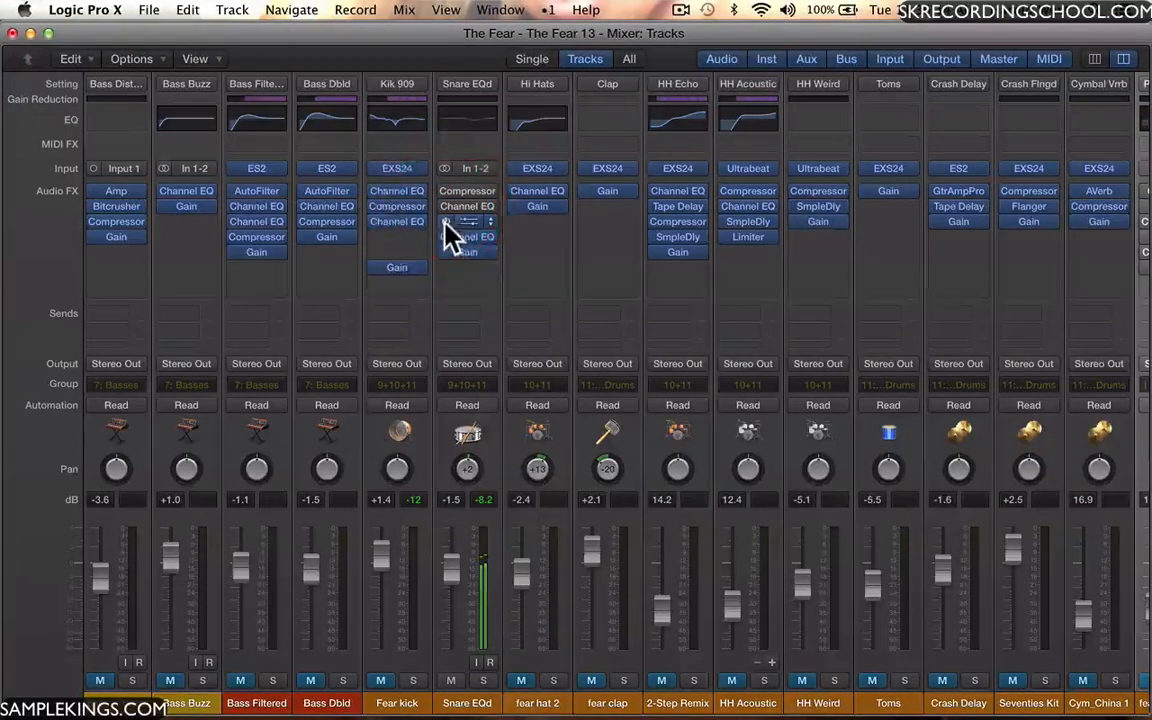
{"action": "left_click", "coordinate": [446, 222]}
{"action": "left_click", "coordinate": [445, 237]}
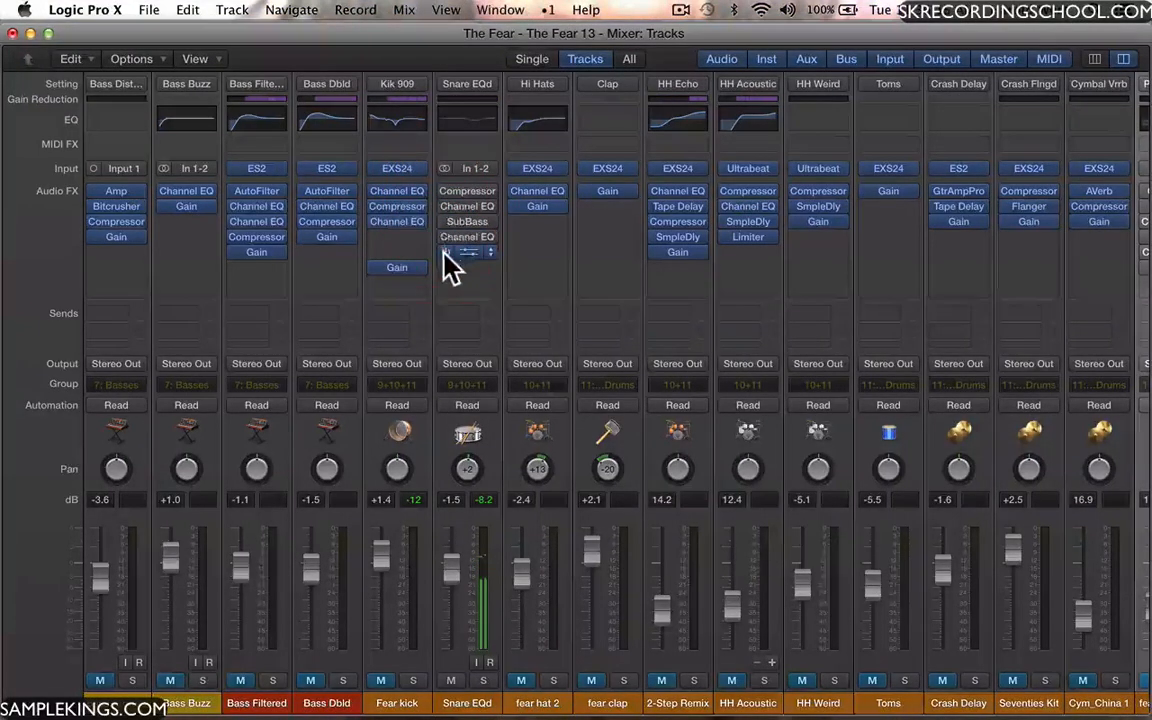
{"action": "left_click", "coordinate": [446, 252]}
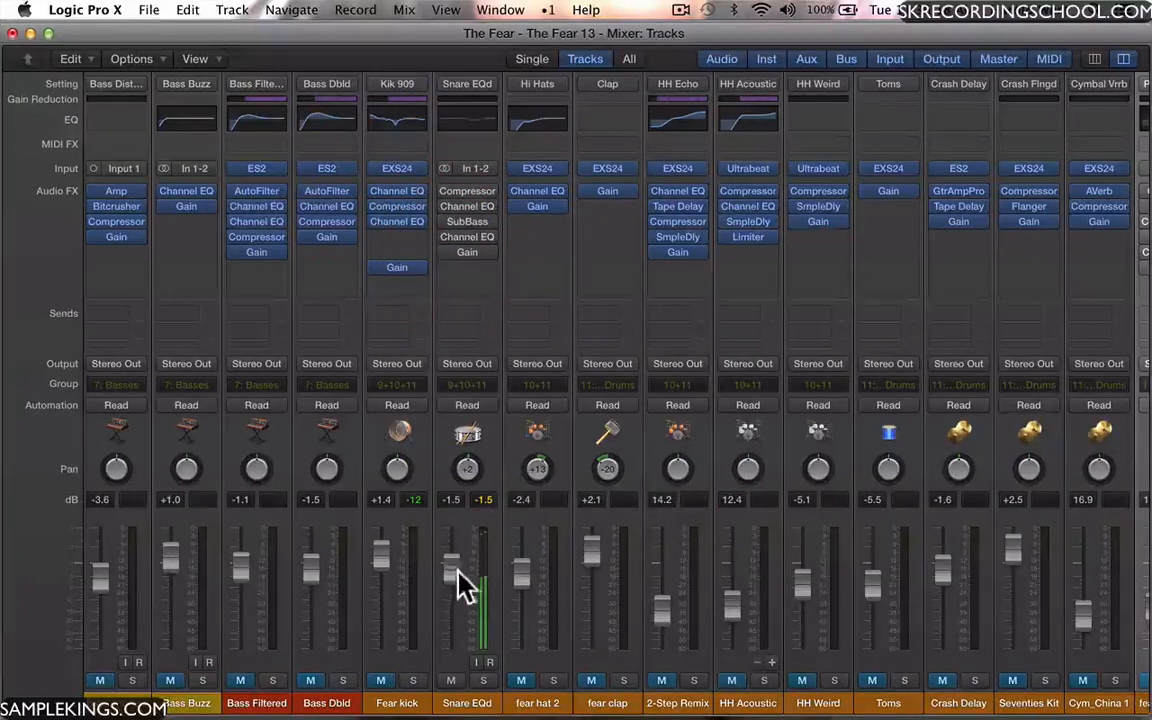
Lower the Snare EQd channel's volume to -6.8 dB.
{"action": "left_click_drag", "start_coordinate": [452, 567], "coordinate": [452, 592]}
{"action": "left_click_drag", "start_coordinate": [452, 619], "coordinate": [456, 619]}
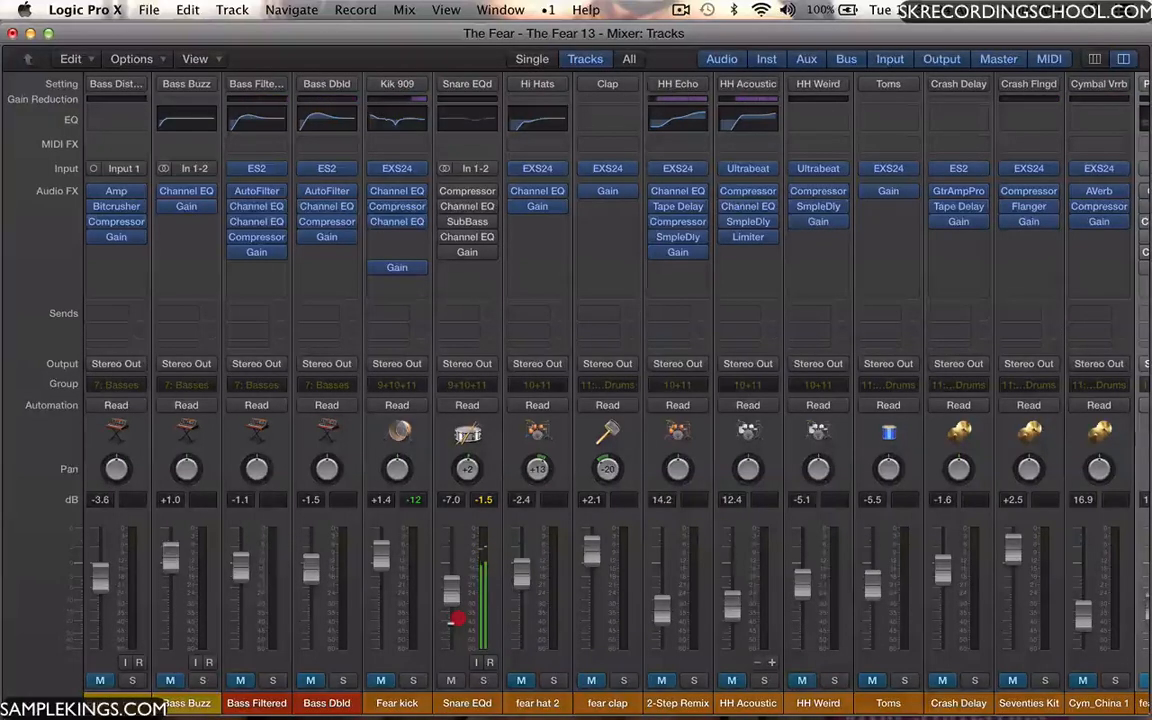
{"action": "left_click_drag", "start_coordinate": [455, 619], "coordinate": [450, 622]}
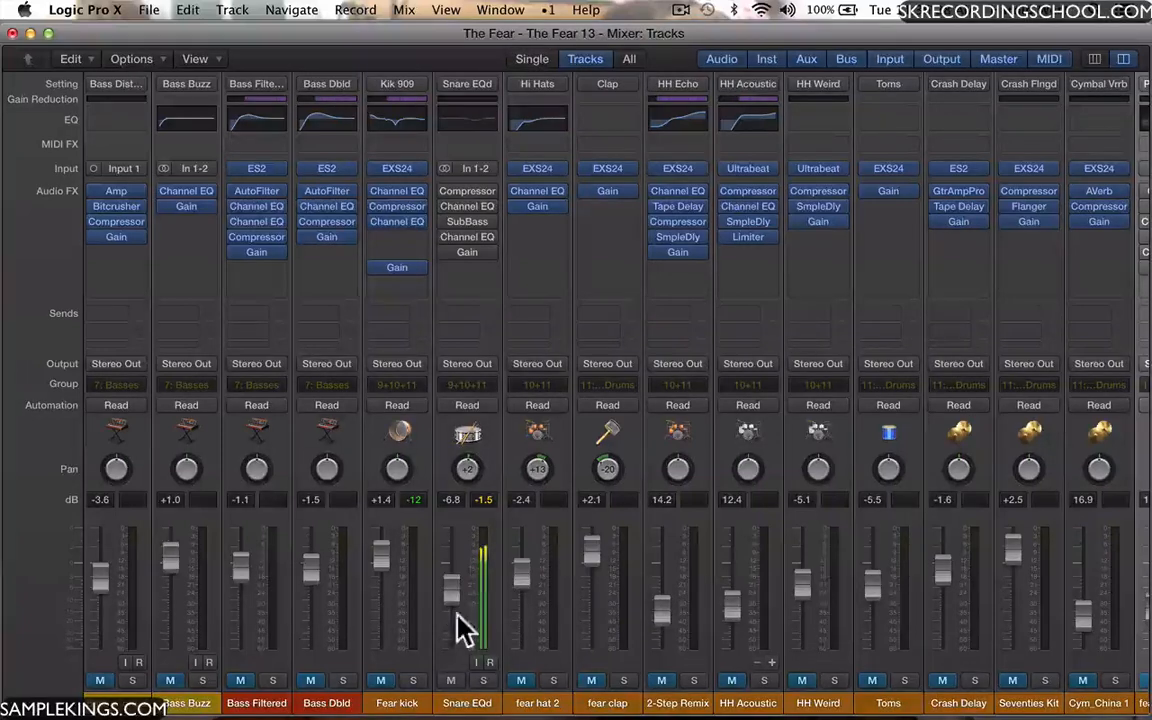
Open the Compressor on the Snare EQd channel.
{"action": "left_click", "coordinate": [462, 194]}
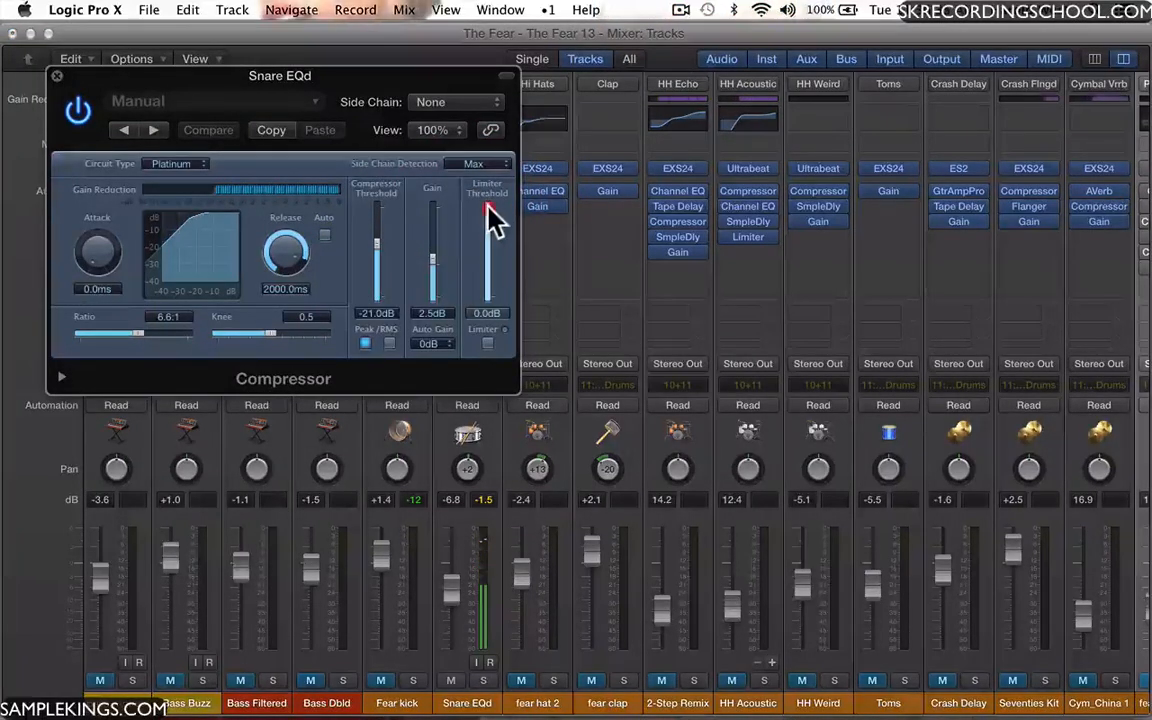
Load the VCA Snare drum preset in the Snare EQd channel's Compressor and audition it.
{"action": "left_click", "coordinate": [488, 210]}
{"action": "left_click", "coordinate": [224, 103]}
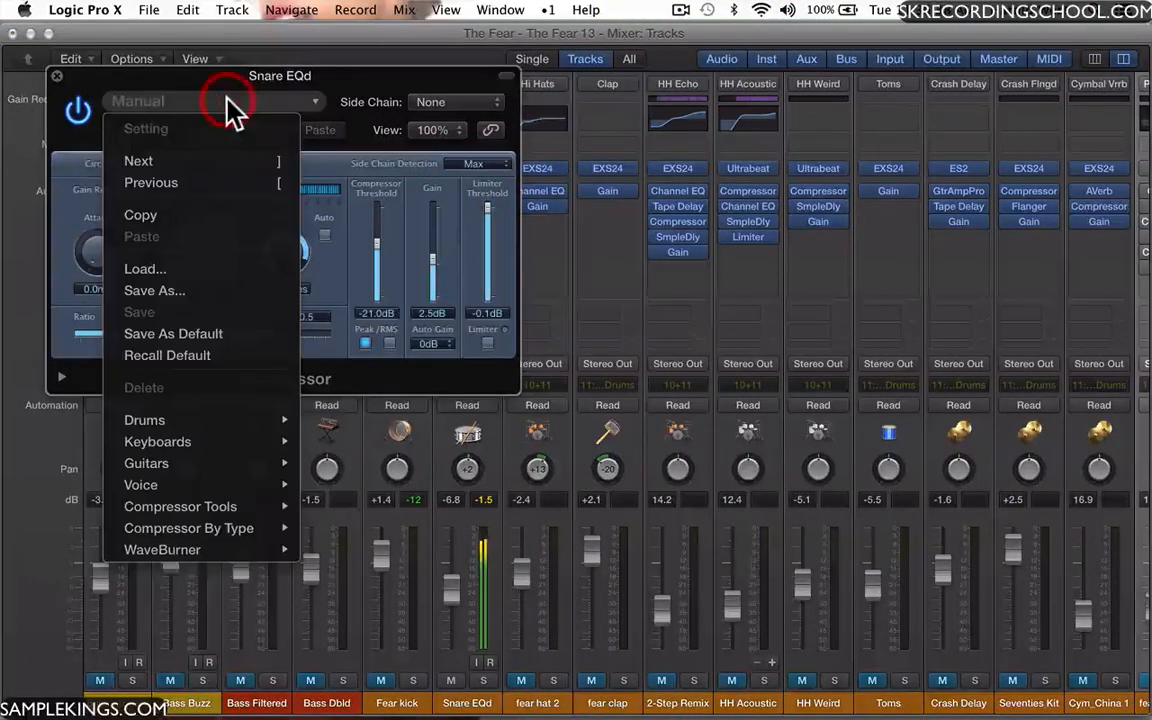
{"action": "mouse_move", "coordinate": [170, 425]}
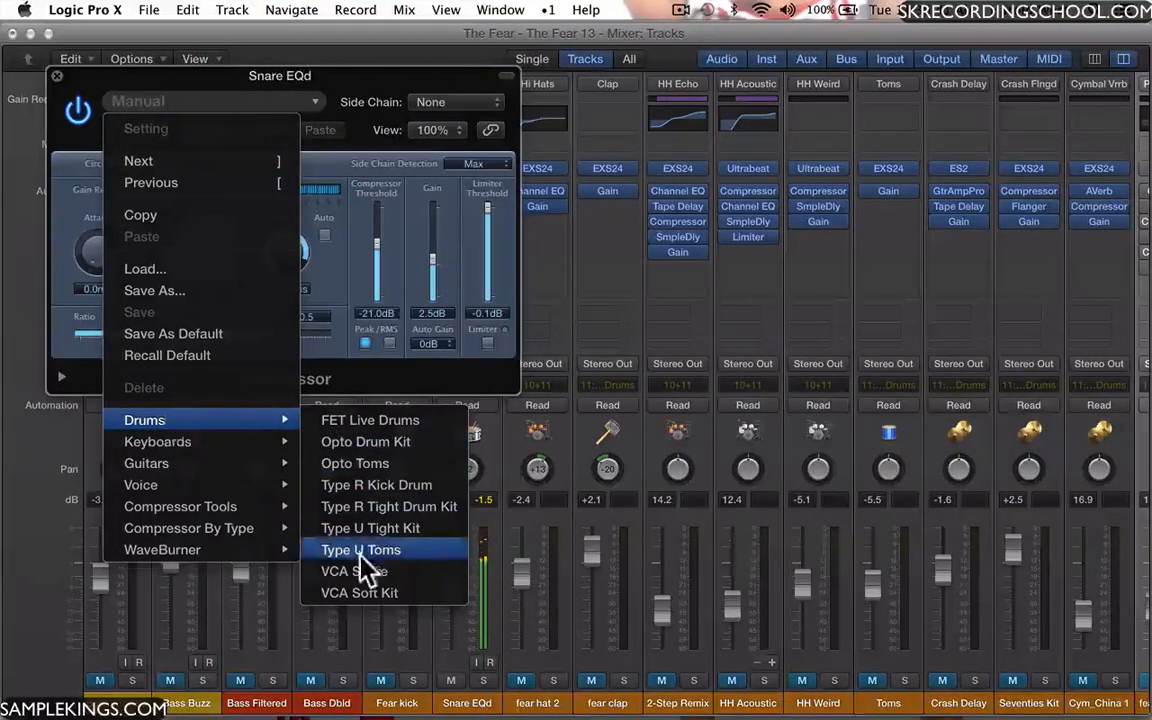
{"action": "left_click", "coordinate": [365, 573]}
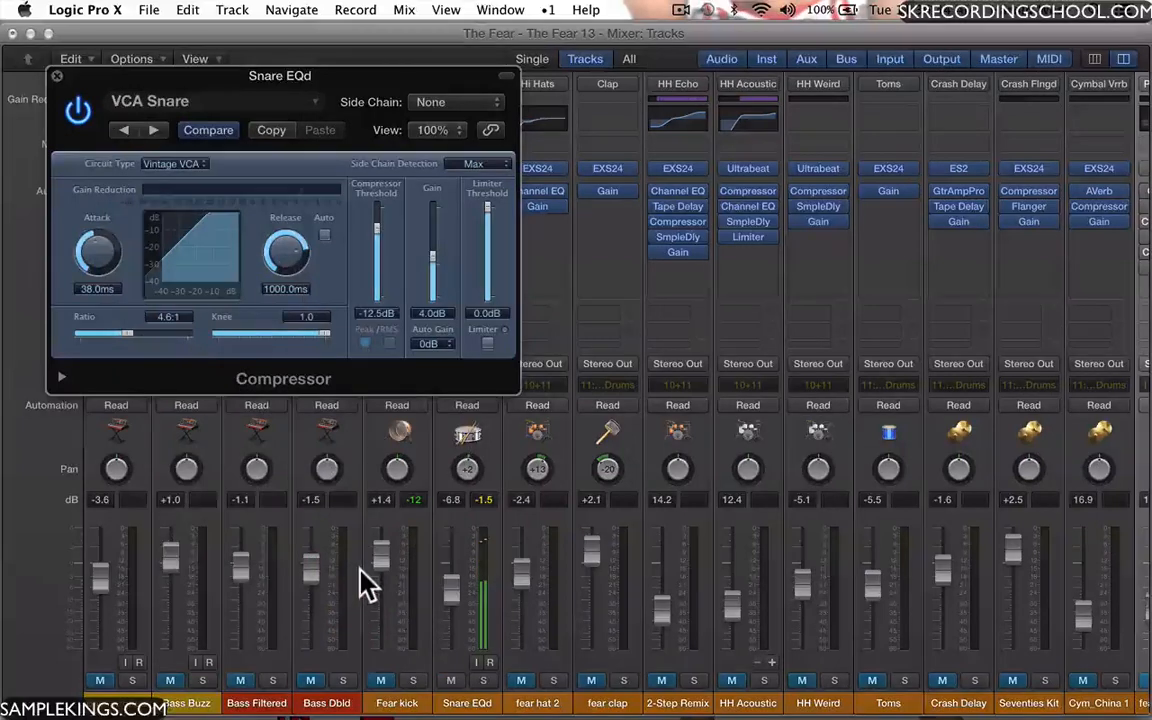
{"action": "key", "text": "space"}
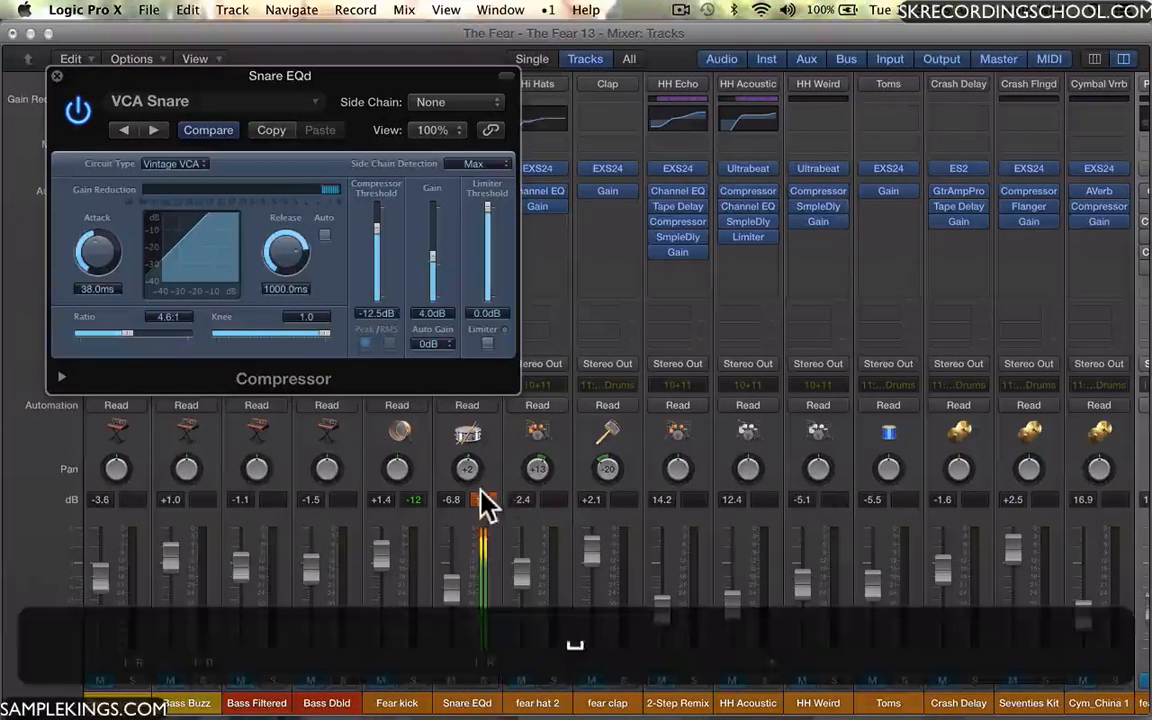
{"action": "left_click", "coordinate": [200, 140]}
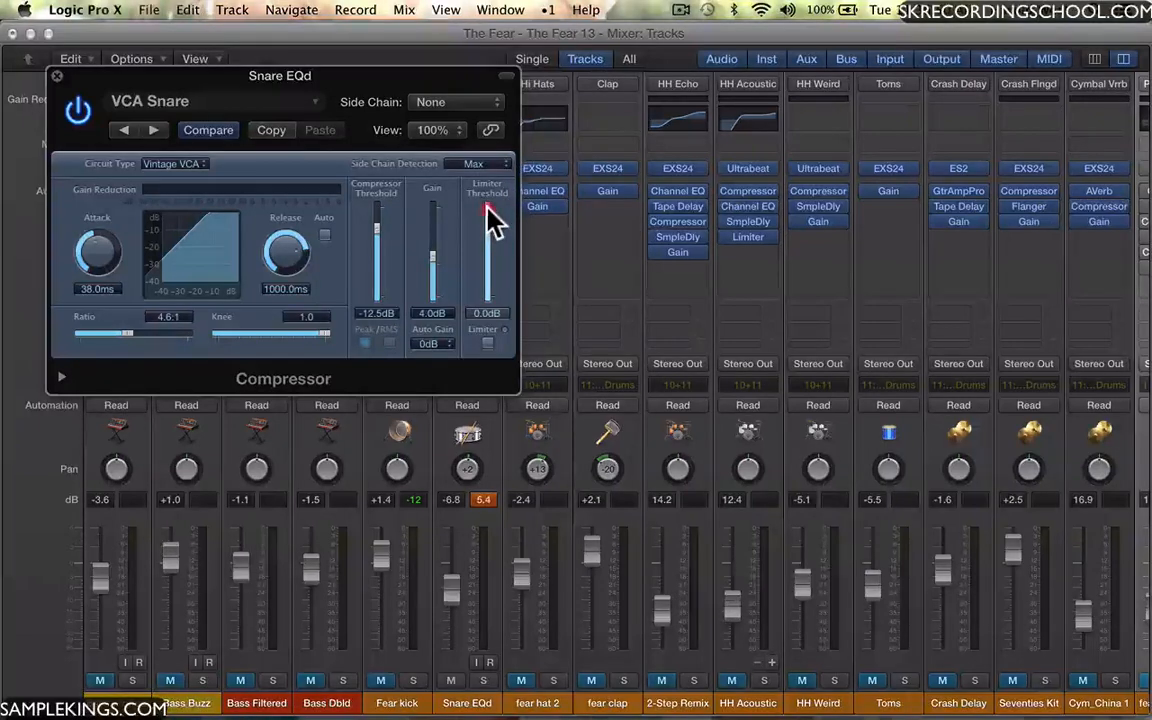
Set the compressor's limiter threshold to -2.5 dB, compressor threshold to -6.0 dB and gain to -7.5 dB, and raise the Snare EQd fader to -4.9 dB.
{"action": "left_click_drag", "start_coordinate": [490, 220], "coordinate": [494, 244]}
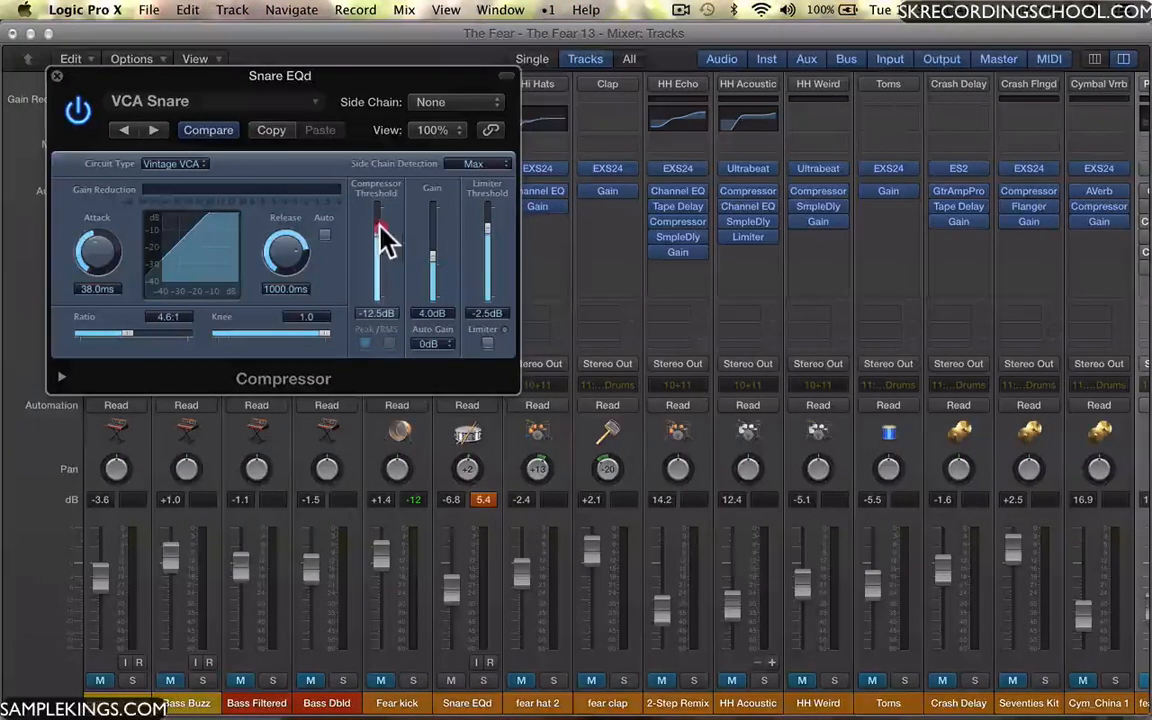
{"action": "mouse_move", "coordinate": [385, 238]}
{"action": "left_mouse_down"}
{"action": "mouse_move", "coordinate": [403, 250]}
{"action": "mouse_move", "coordinate": [378, 216]}
{"action": "left_mouse_up"}
{"action": "left_click_drag", "start_coordinate": [437, 265], "coordinate": [438, 283]}
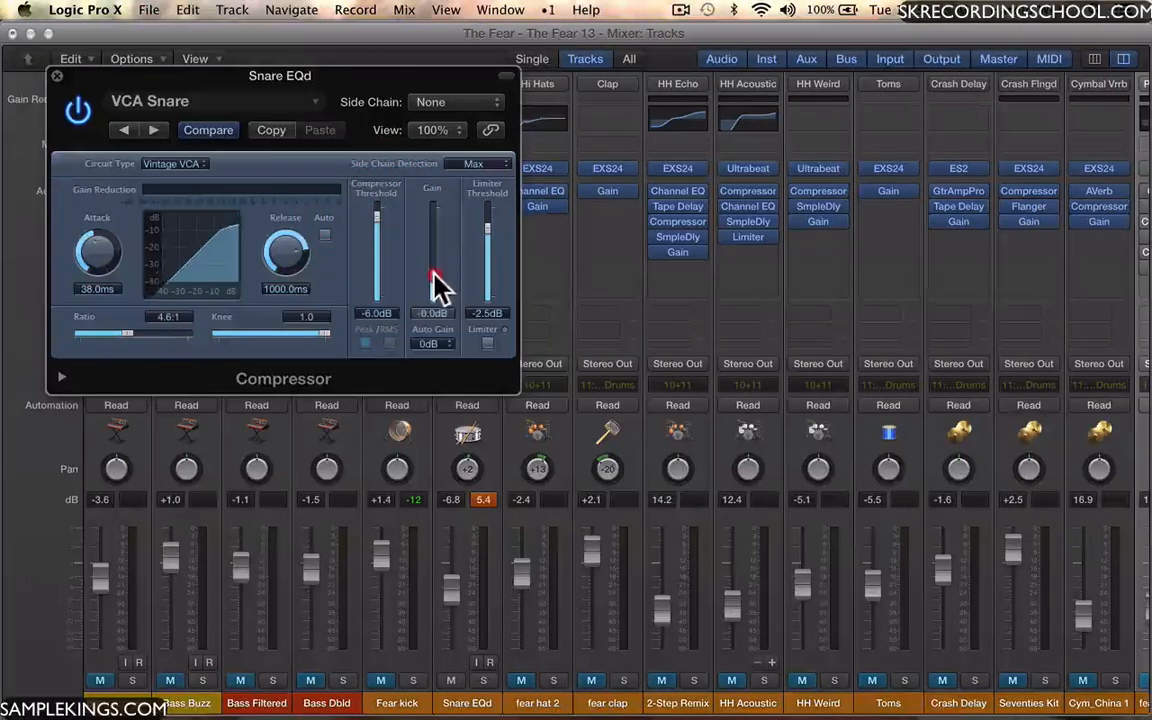
{"action": "key", "text": "space"}
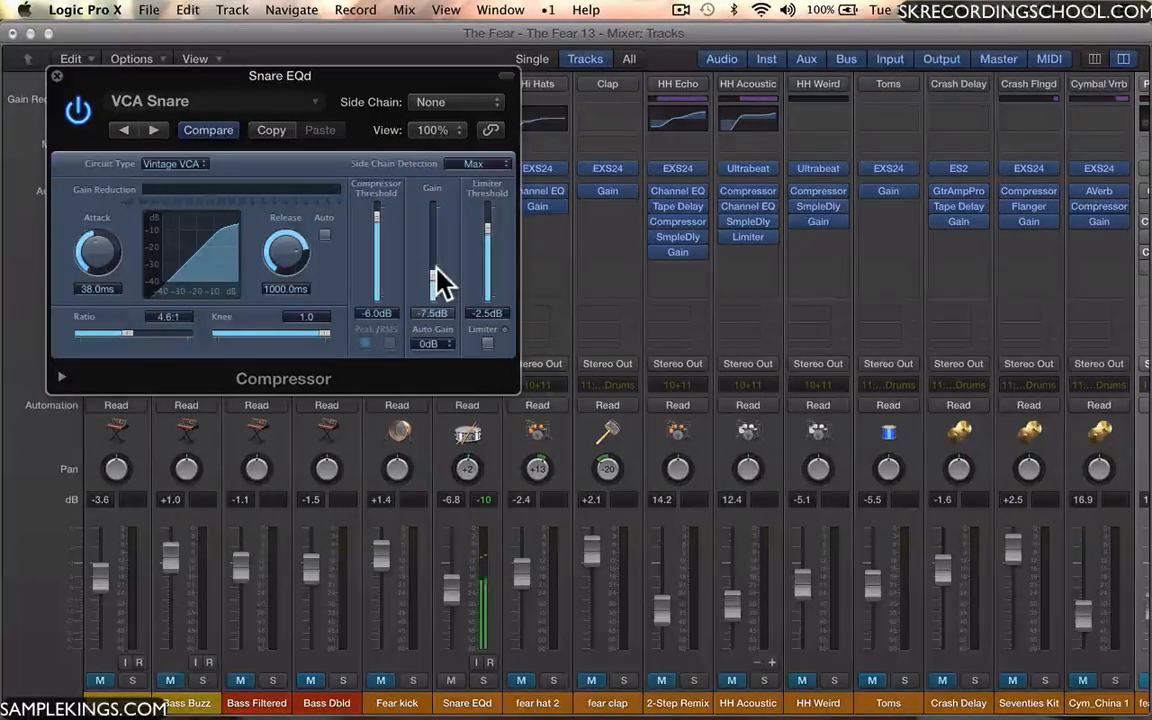
{"action": "mouse_move", "coordinate": [452, 590]}
{"action": "left_mouse_down"}
{"action": "mouse_move", "coordinate": [452, 562]}
{"action": "mouse_move", "coordinate": [452, 600]}
{"action": "mouse_move", "coordinate": [452, 580]}
{"action": "left_mouse_up"}
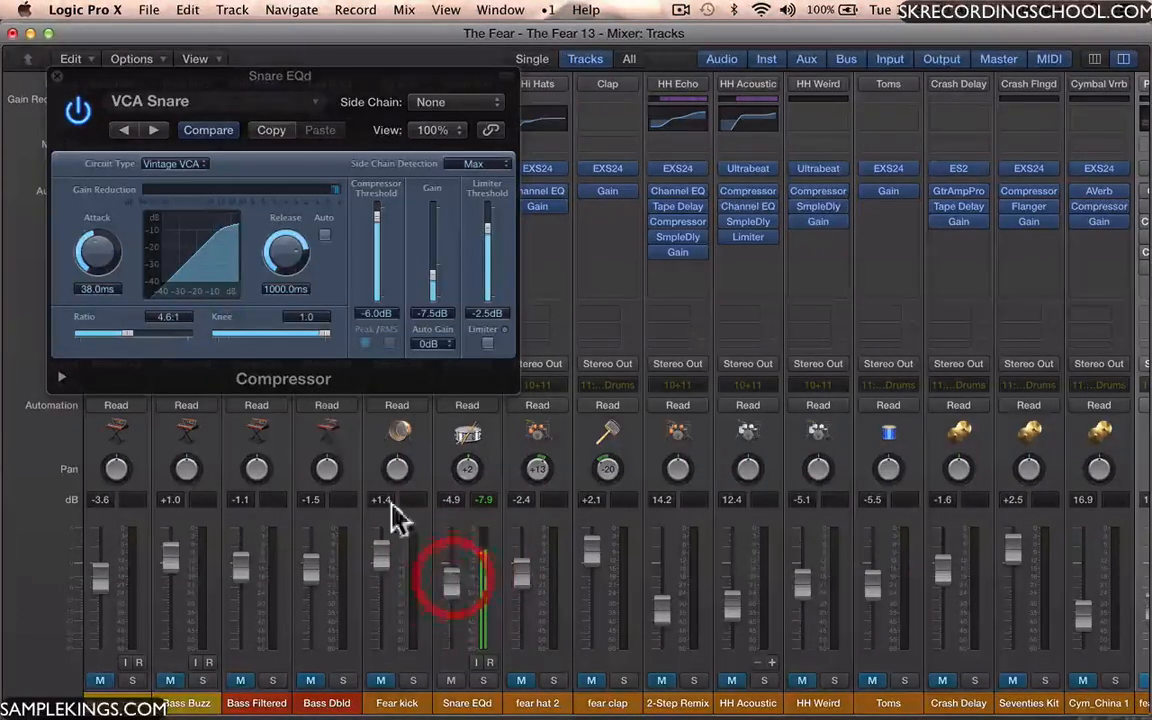
{"action": "left_click", "coordinate": [56, 77]}
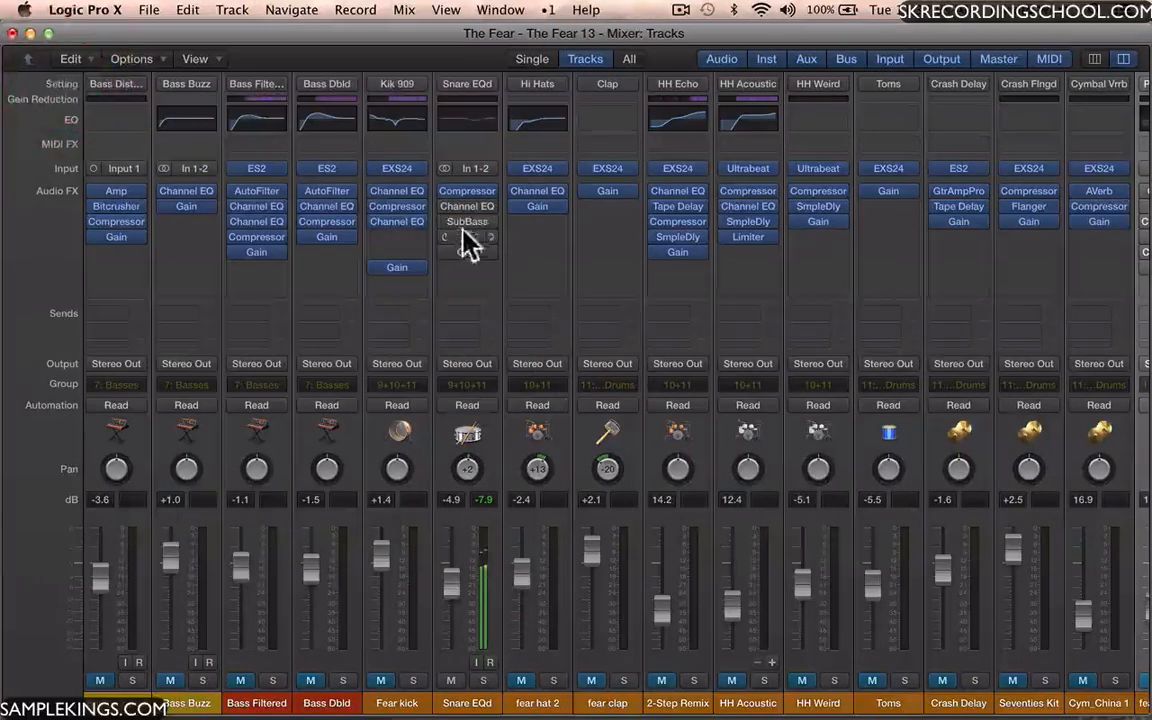
Enable the first Channel EQ on the Snare EQd channel and open its settings.
{"action": "mouse_move", "coordinate": [463, 231]}
{"action": "left_mouse_down"}
{"action": "mouse_move", "coordinate": [469, 210]}
{"action": "mouse_move", "coordinate": [450, 210]}
{"action": "left_mouse_up"}
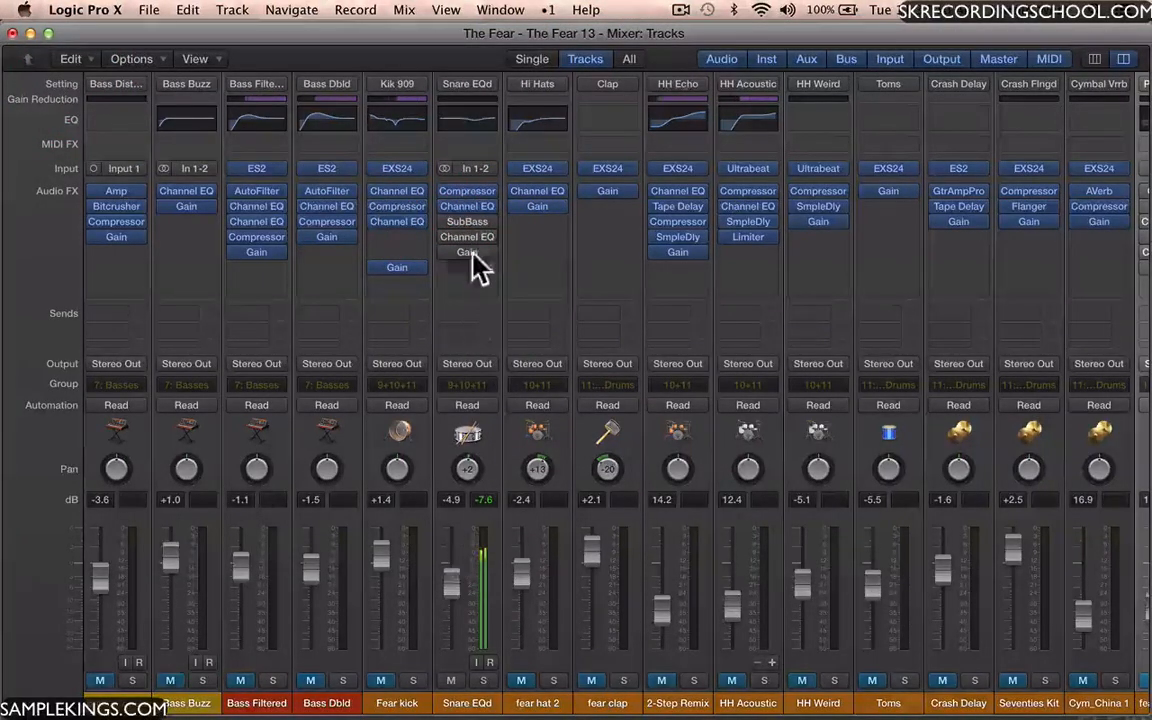
{"action": "left_click", "coordinate": [479, 210]}
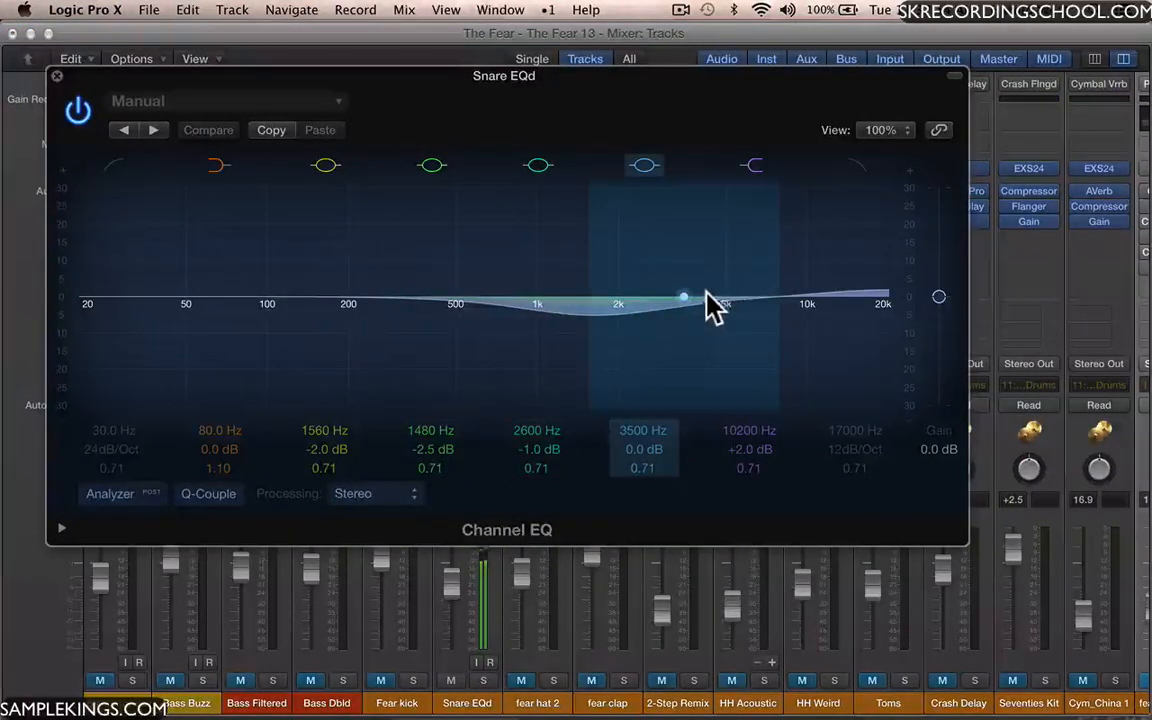
Try the Rim Snare and Rock Snare Drum presets in the snare's Channel EQ.
{"action": "left_click", "coordinate": [334, 100]}
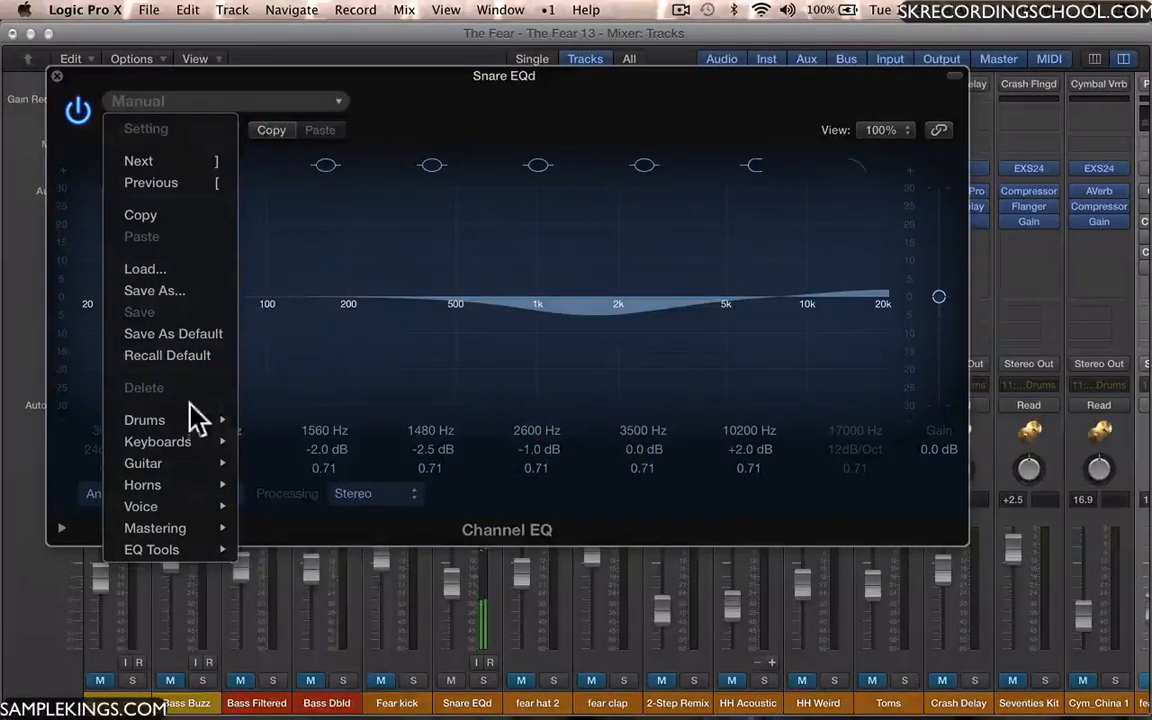
{"action": "mouse_move", "coordinate": [190, 420]}
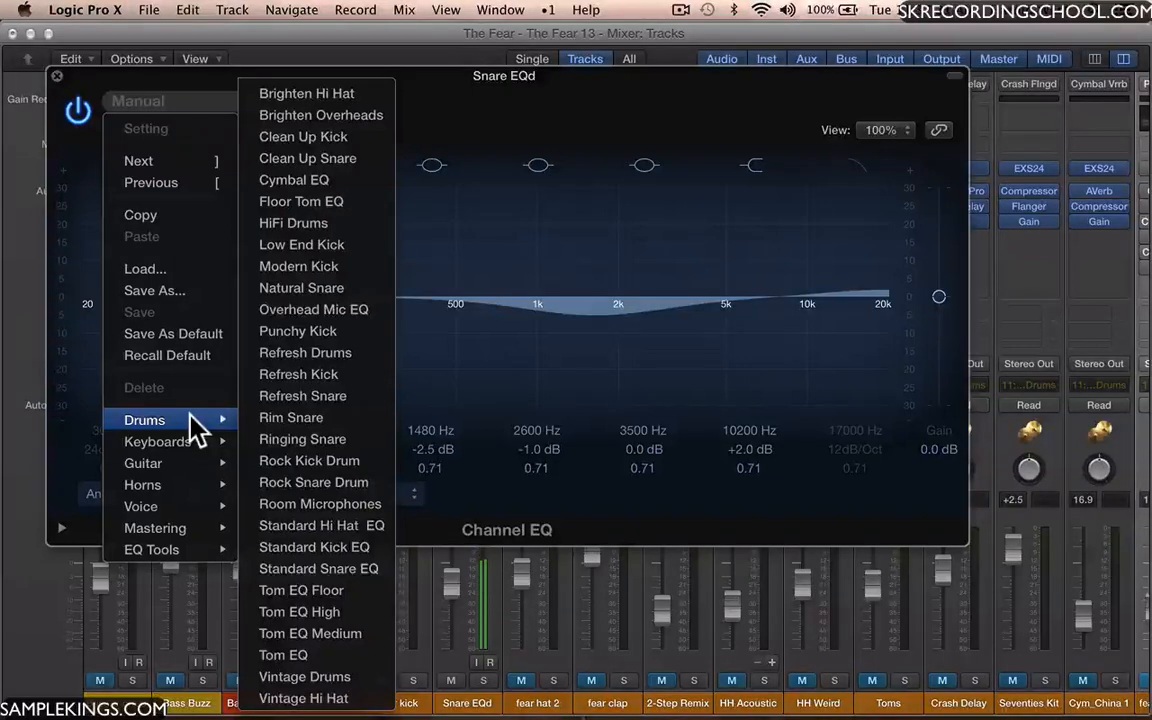
{"action": "left_click", "coordinate": [313, 420]}
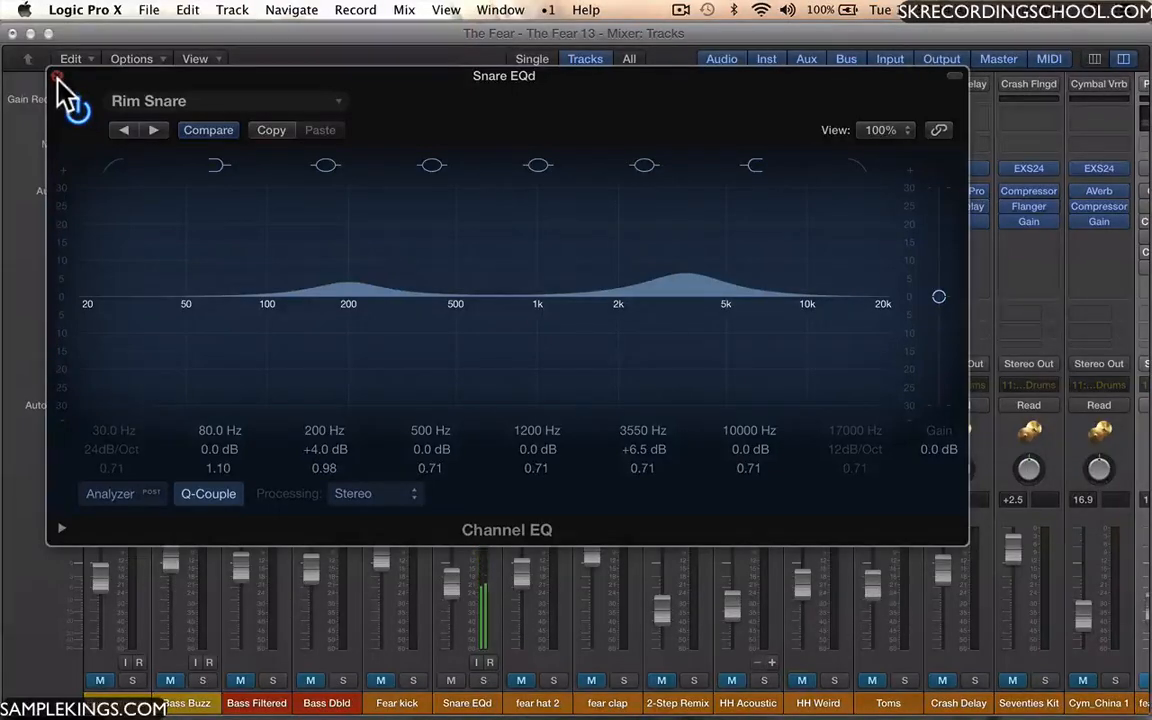
{"action": "left_click", "coordinate": [337, 108]}
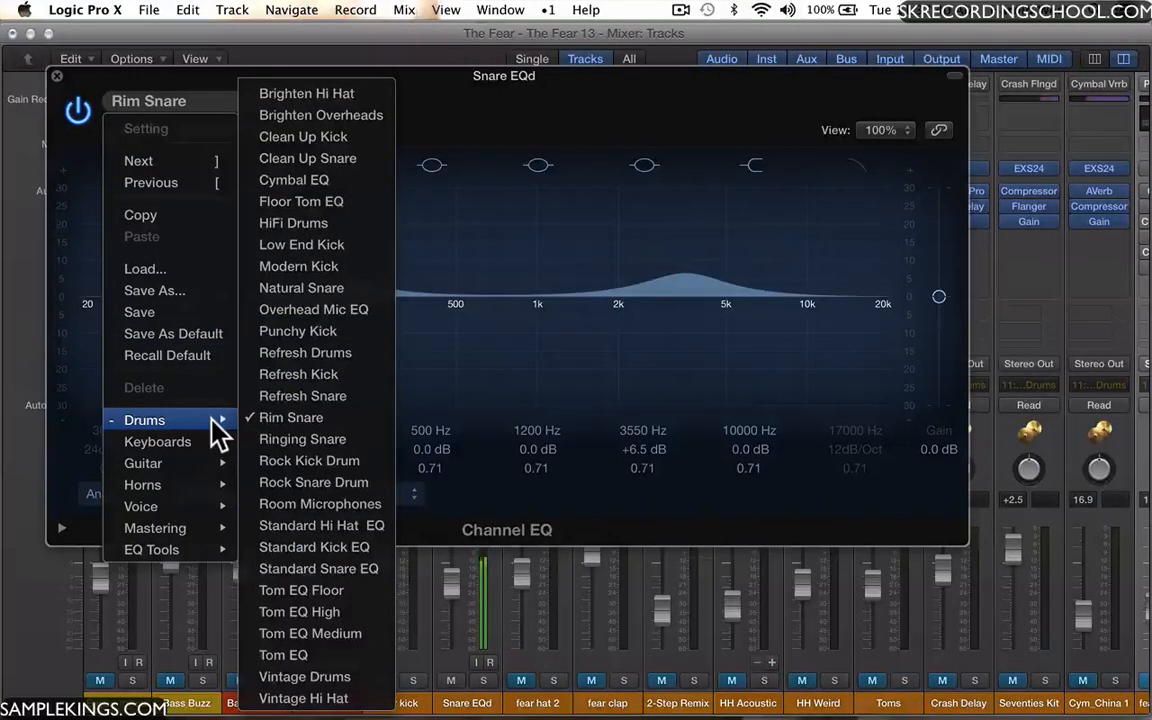
{"action": "left_click", "coordinate": [336, 485]}
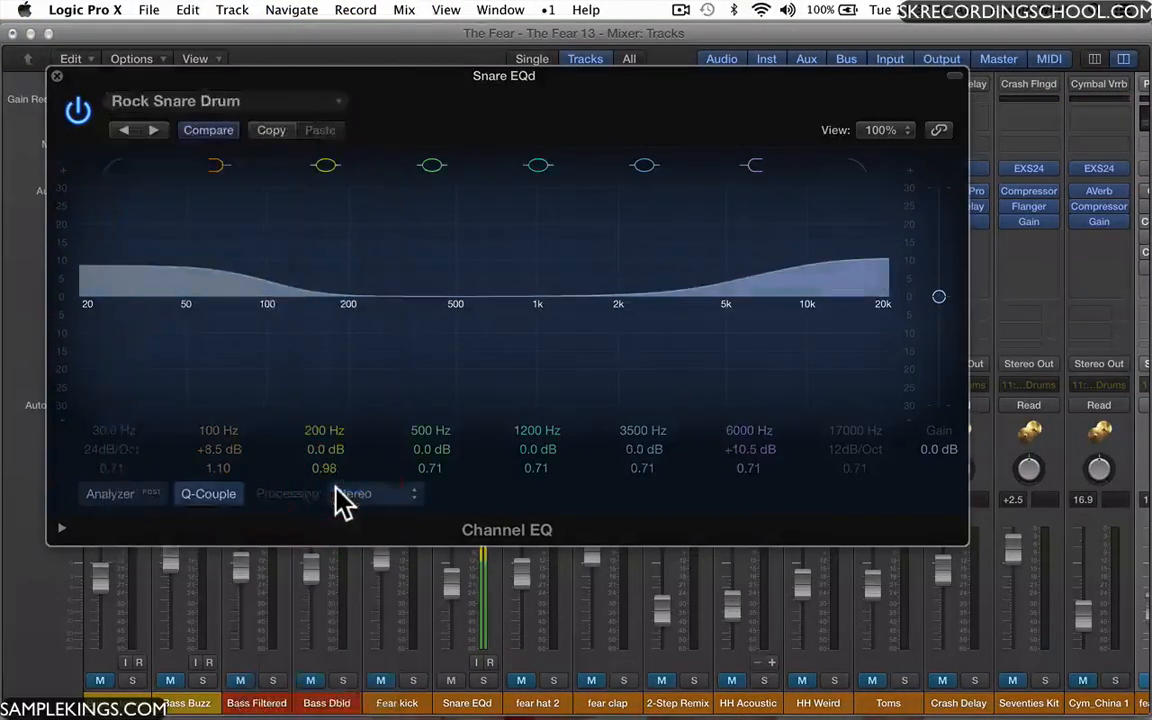
{"action": "left_click", "coordinate": [78, 112]}
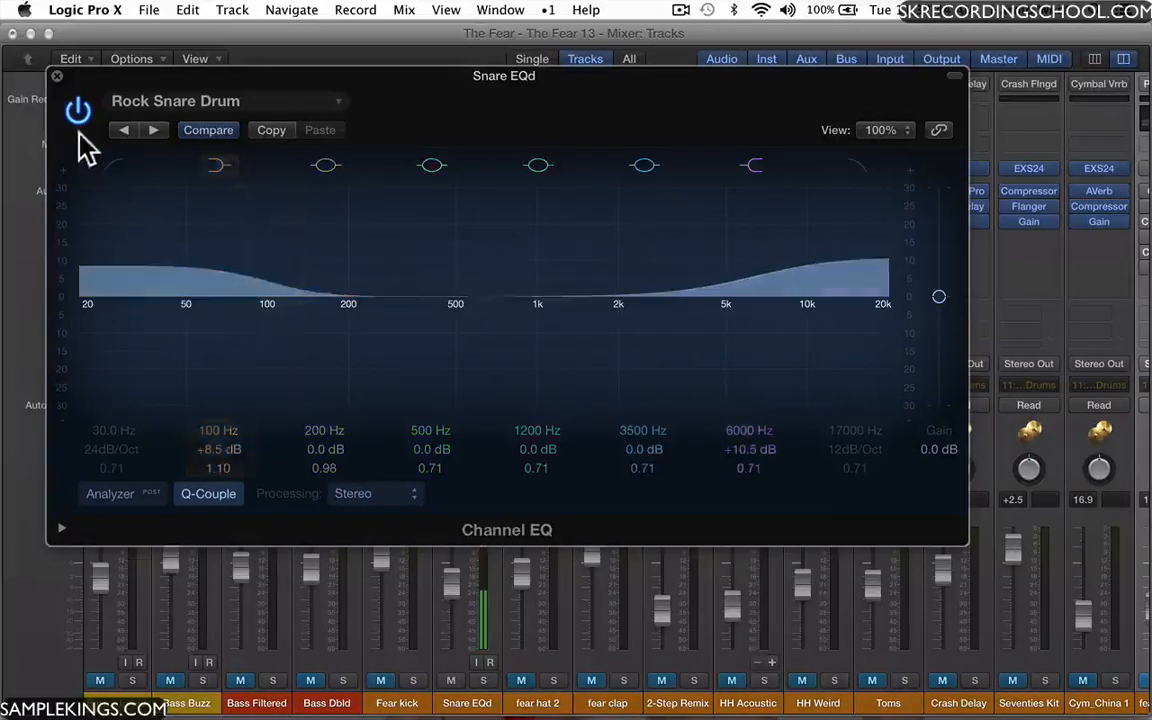
Load the Standard Snare EQ preset, set its 5500 Hz band to +5.0 dB and its low-mid band to -12.0 dB at 290 Hz.
{"action": "left_click", "coordinate": [336, 104]}
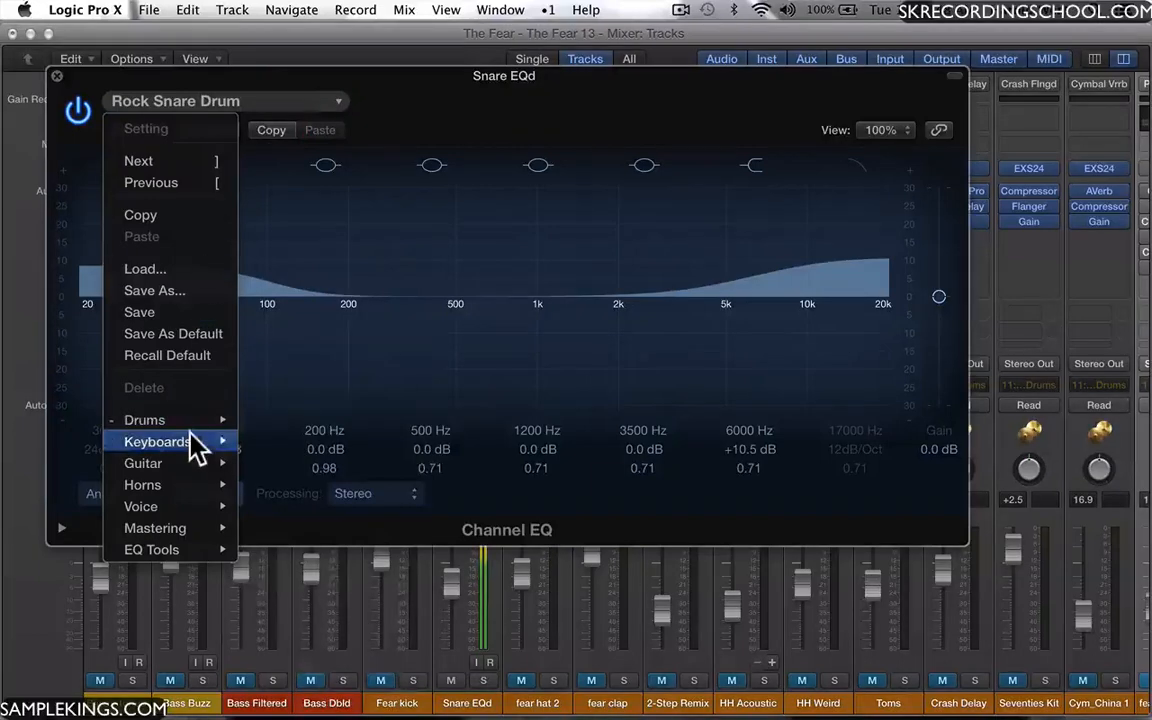
{"action": "mouse_move", "coordinate": [190, 420]}
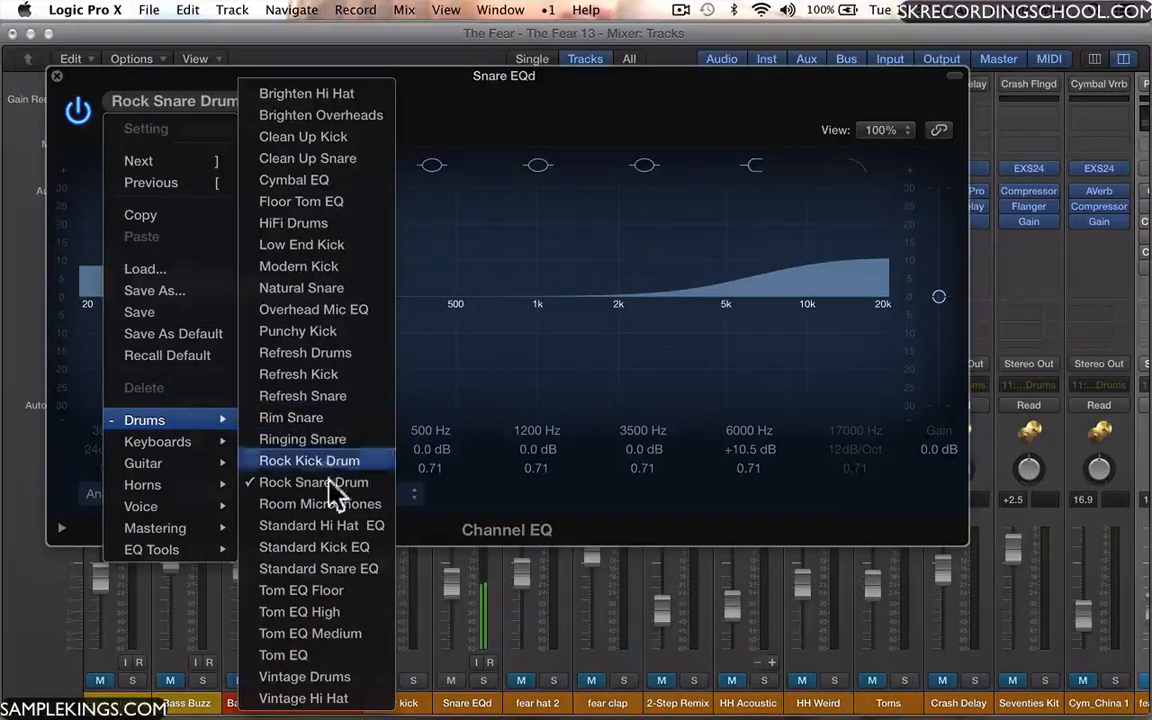
{"action": "left_click", "coordinate": [335, 570]}
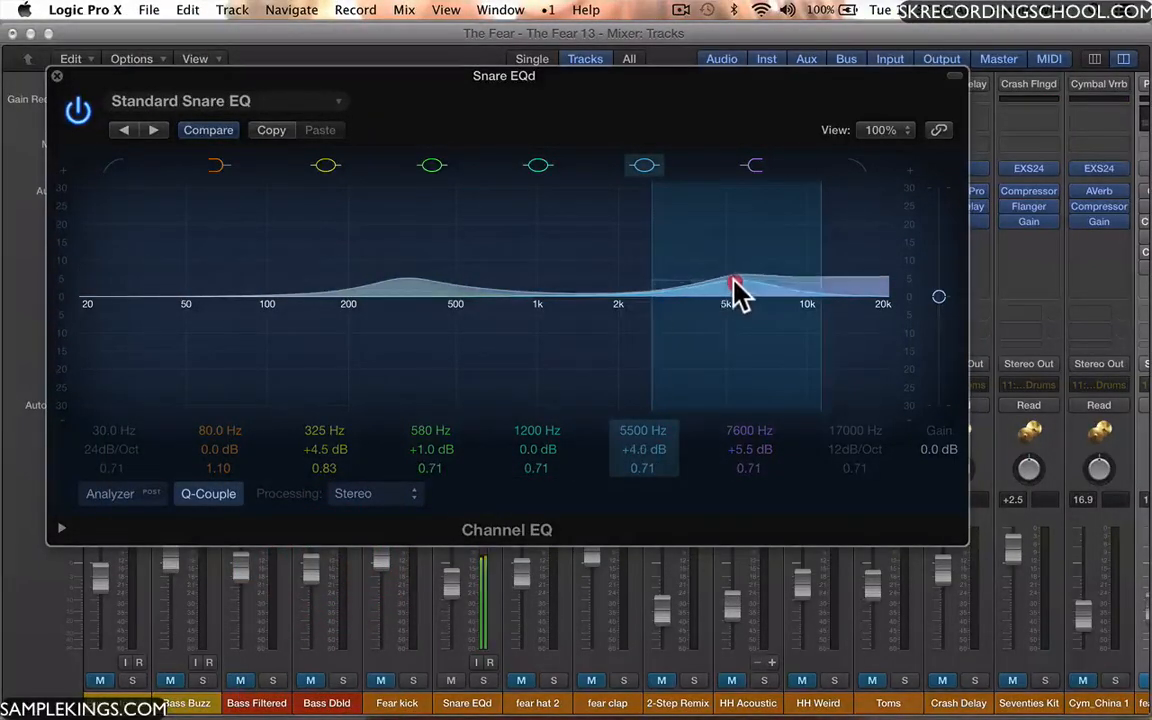
{"action": "left_click", "coordinate": [734, 280]}
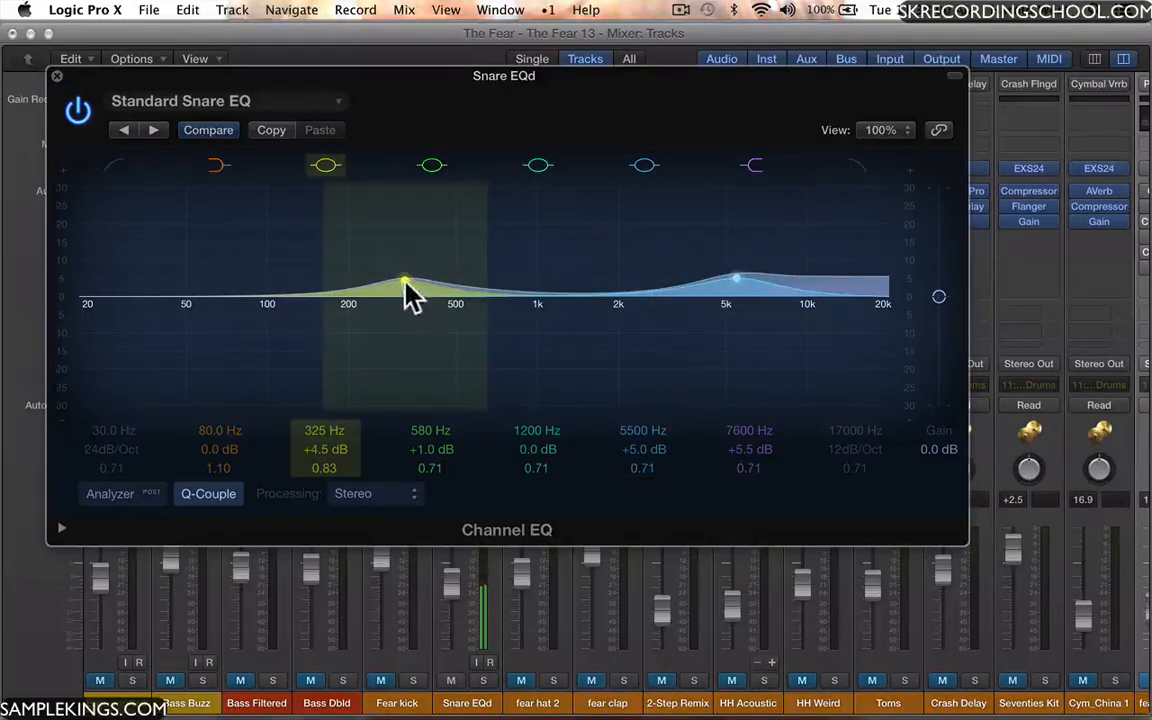
{"action": "left_click_drag", "start_coordinate": [404, 282], "coordinate": [391, 334]}
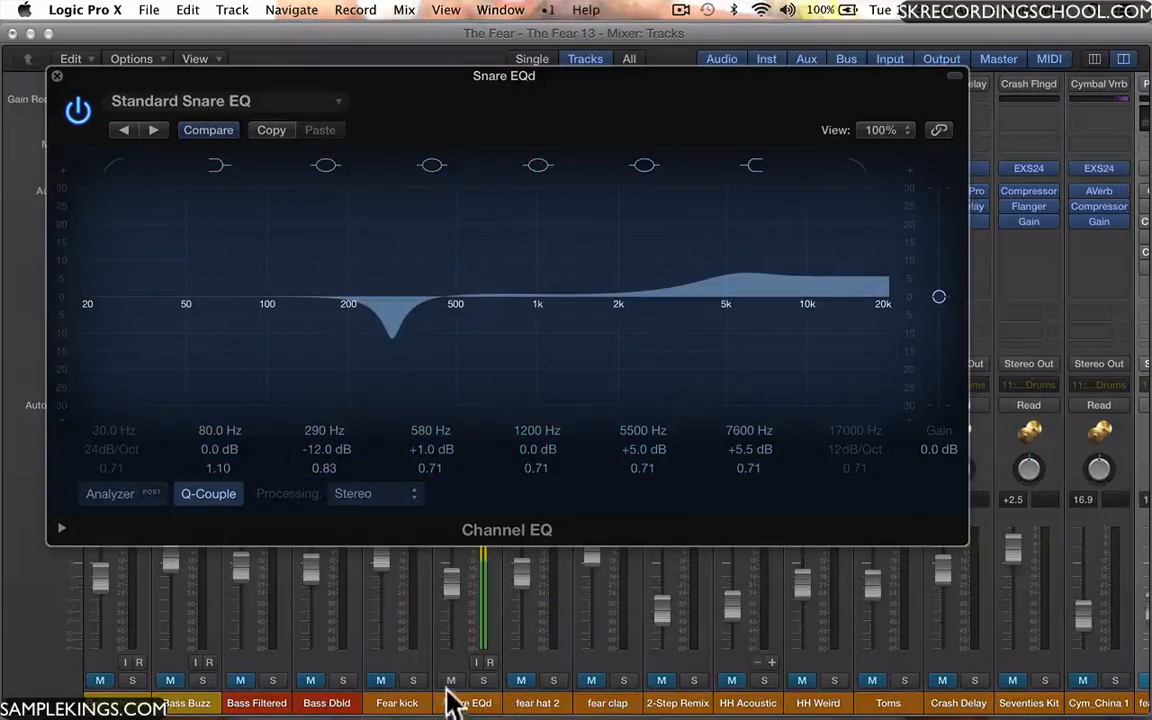
Unmute Fear kick and retune the snare EQ's low-mid cut to 275 Hz at -11.5 dB and its high-mid boost to 5100 Hz.
{"action": "left_click", "coordinate": [382, 680]}
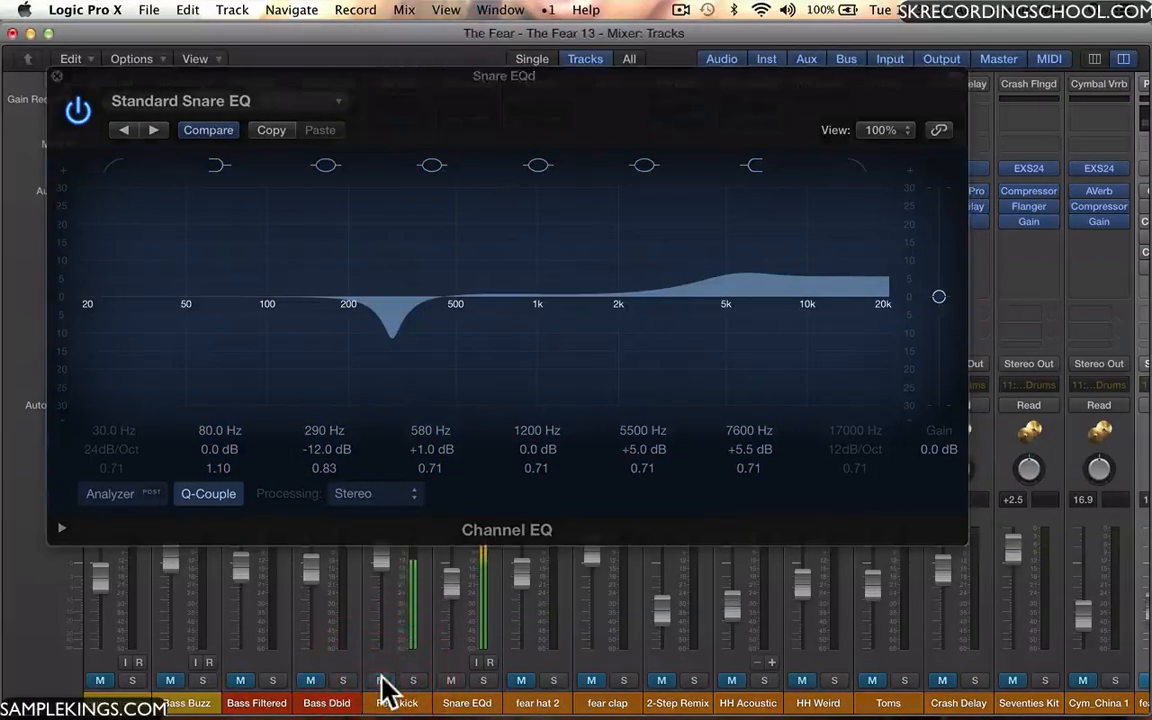
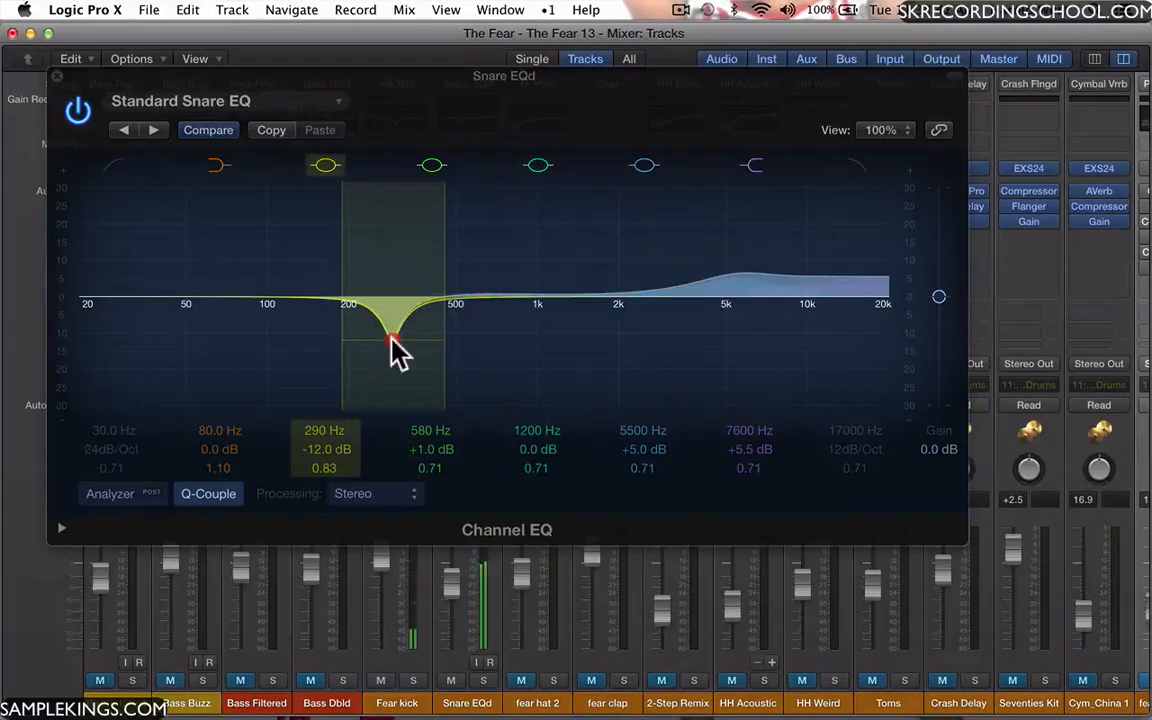
{"action": "left_click_drag", "start_coordinate": [392, 338], "coordinate": [382, 343]}
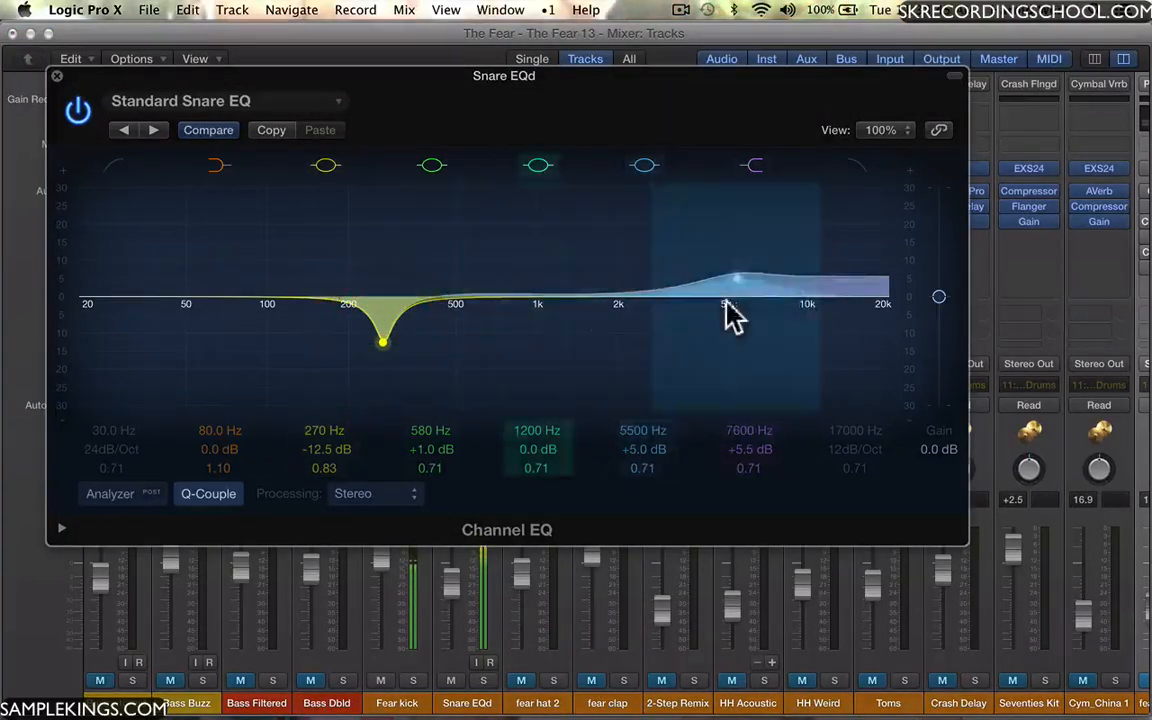
{"action": "left_click_drag", "start_coordinate": [739, 277], "coordinate": [728, 288]}
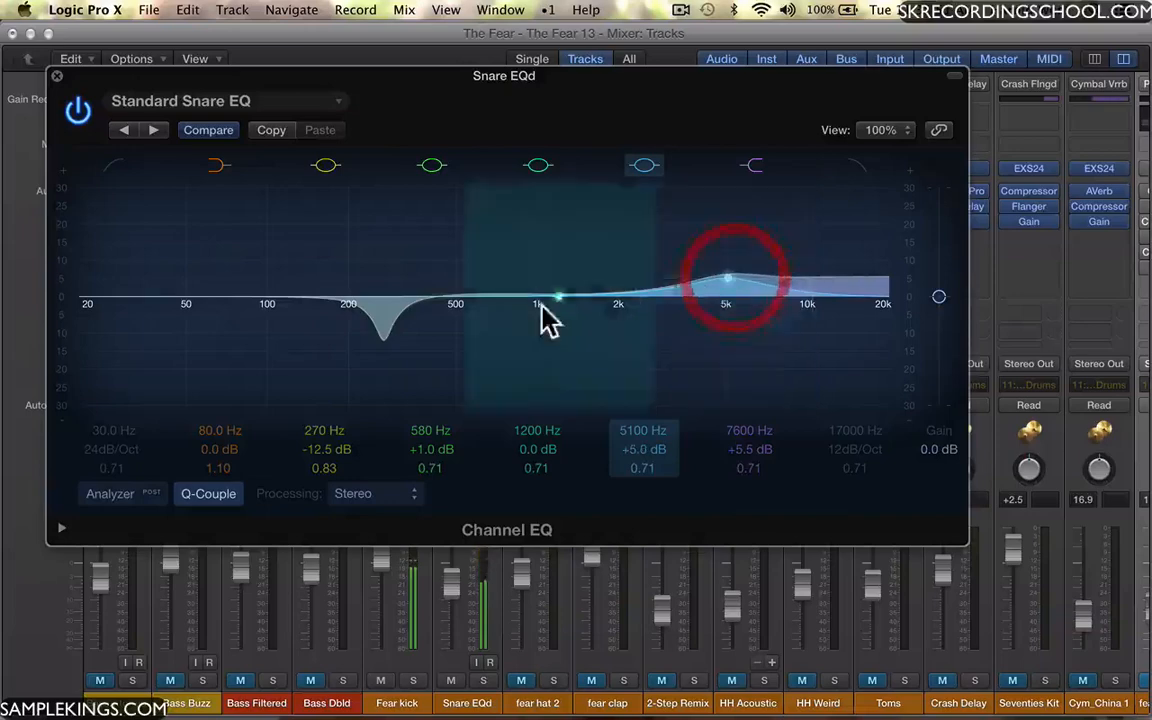
{"action": "mouse_move", "coordinate": [382, 341]}
{"action": "left_mouse_down"}
{"action": "mouse_move", "coordinate": [371, 352]}
{"action": "mouse_move", "coordinate": [386, 339]}
{"action": "left_mouse_up"}
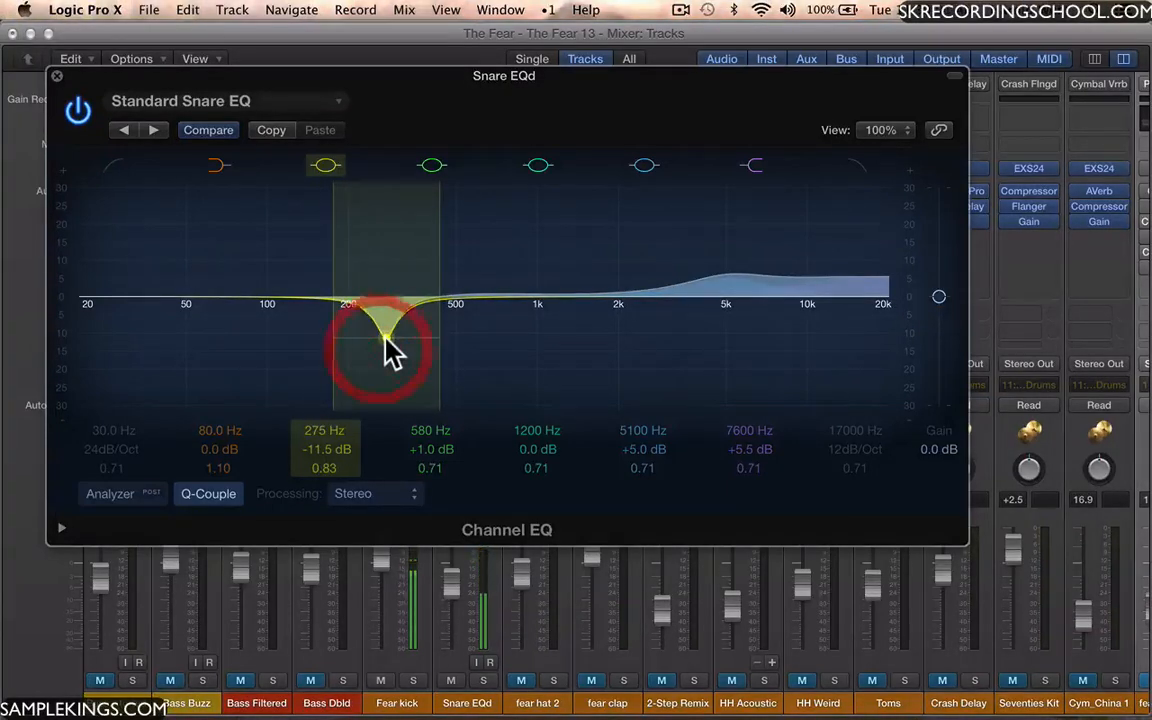
{"action": "left_click", "coordinate": [55, 75]}
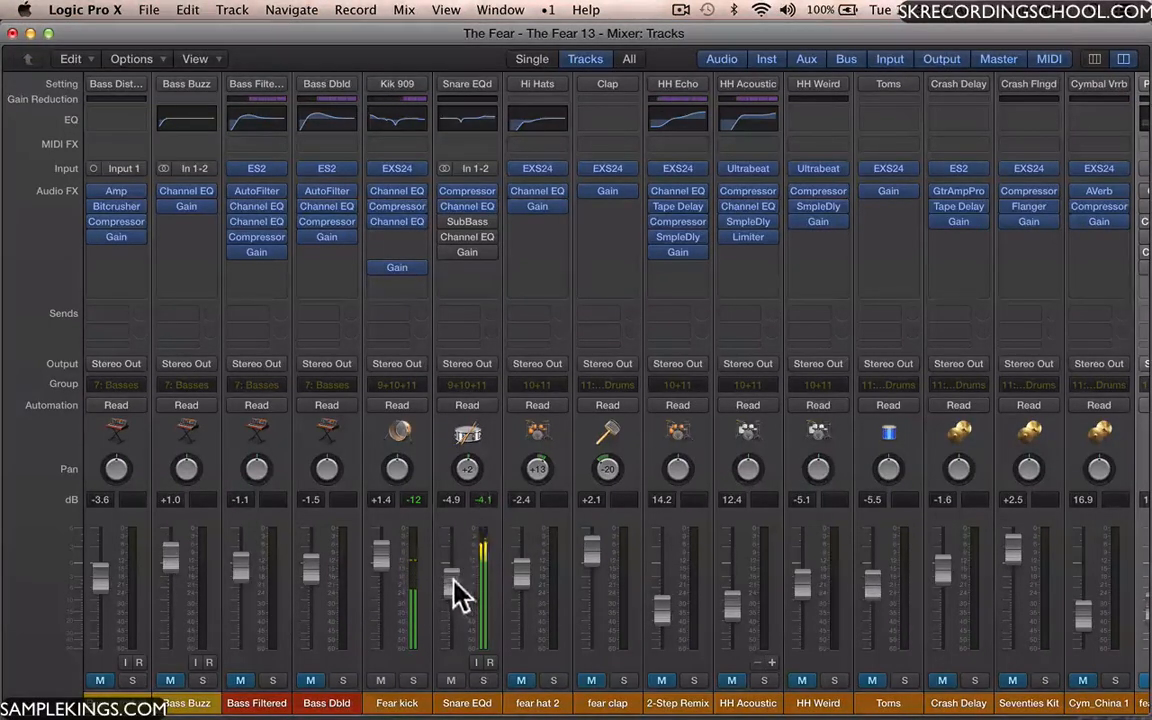
Lower the Snare EQd fader to -6.4 dB and unmute fear hat 2 with its fader at -1.8 dB.
{"action": "left_click_drag", "start_coordinate": [454, 580], "coordinate": [454, 589]}
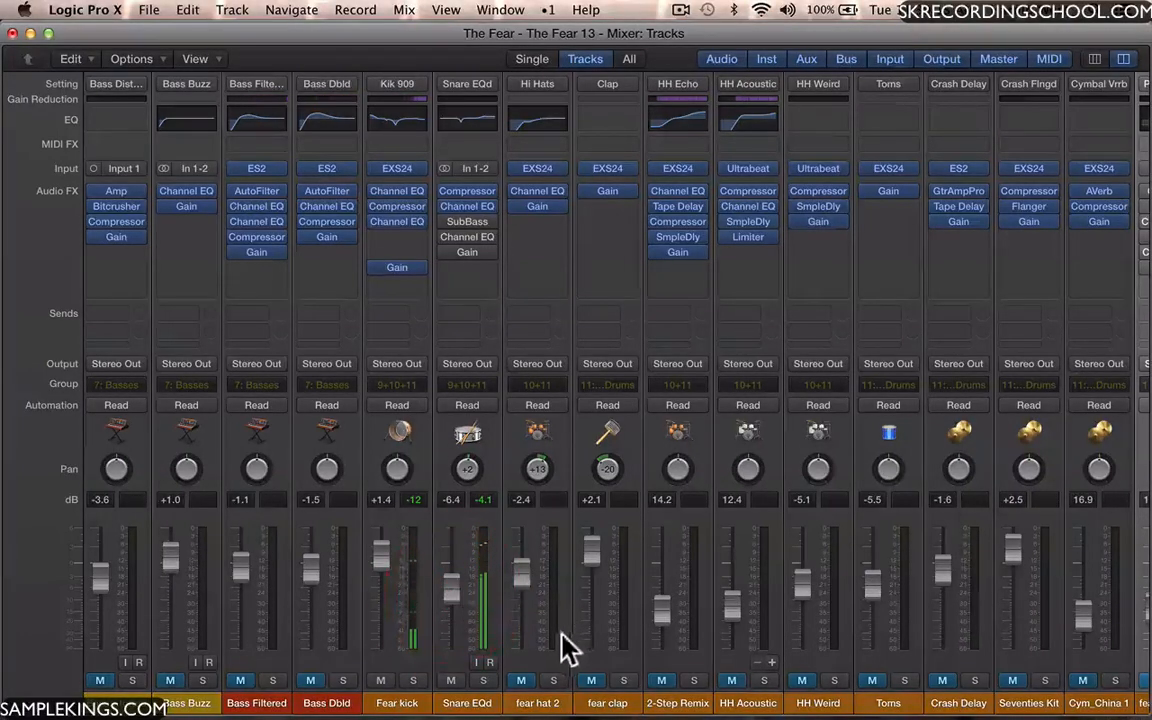
{"action": "left_click", "coordinate": [524, 682]}
{"action": "left_click_drag", "start_coordinate": [520, 577], "coordinate": [521, 574]}
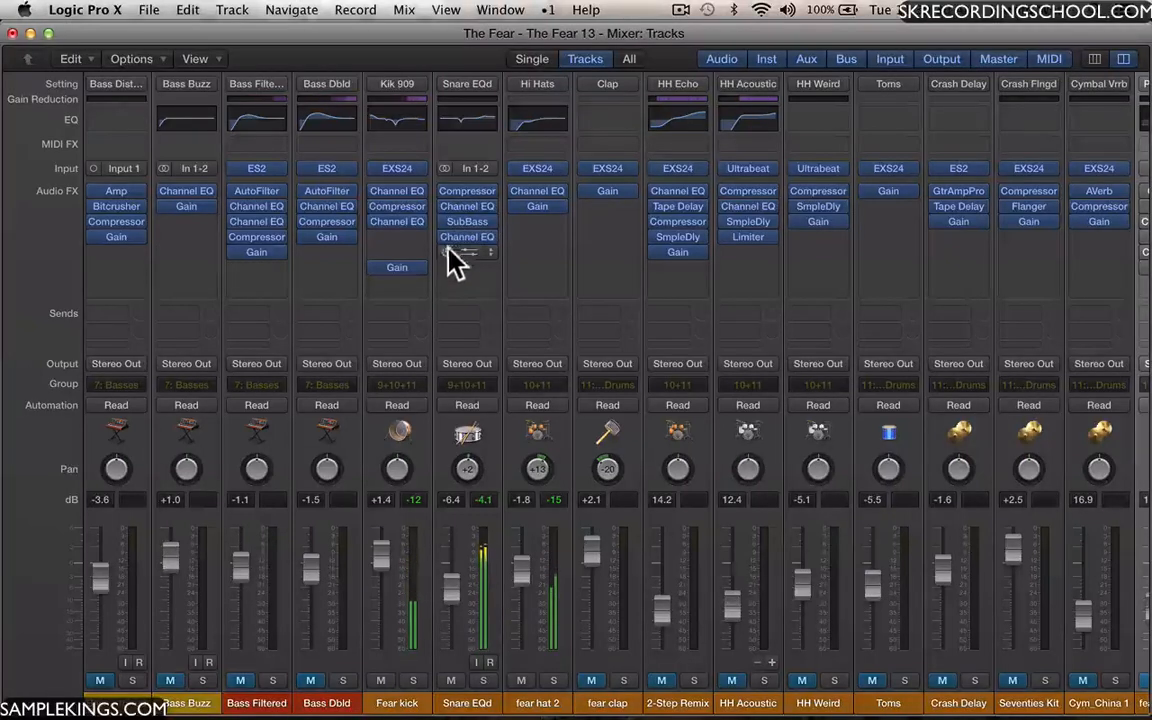
Compare the snare with its Gain plug-in on, bypass the plug-in again and lower the Snare EQd fader to -7.6 dB.
{"action": "left_click", "coordinate": [446, 250]}
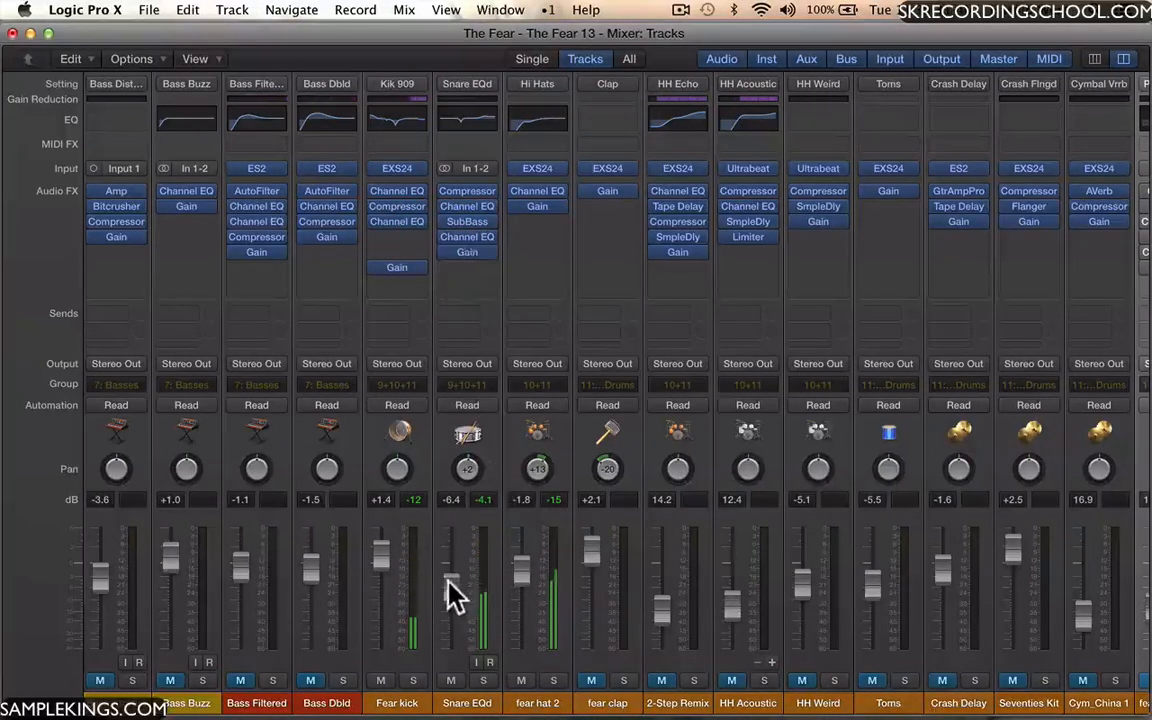
{"action": "left_click", "coordinate": [468, 252]}
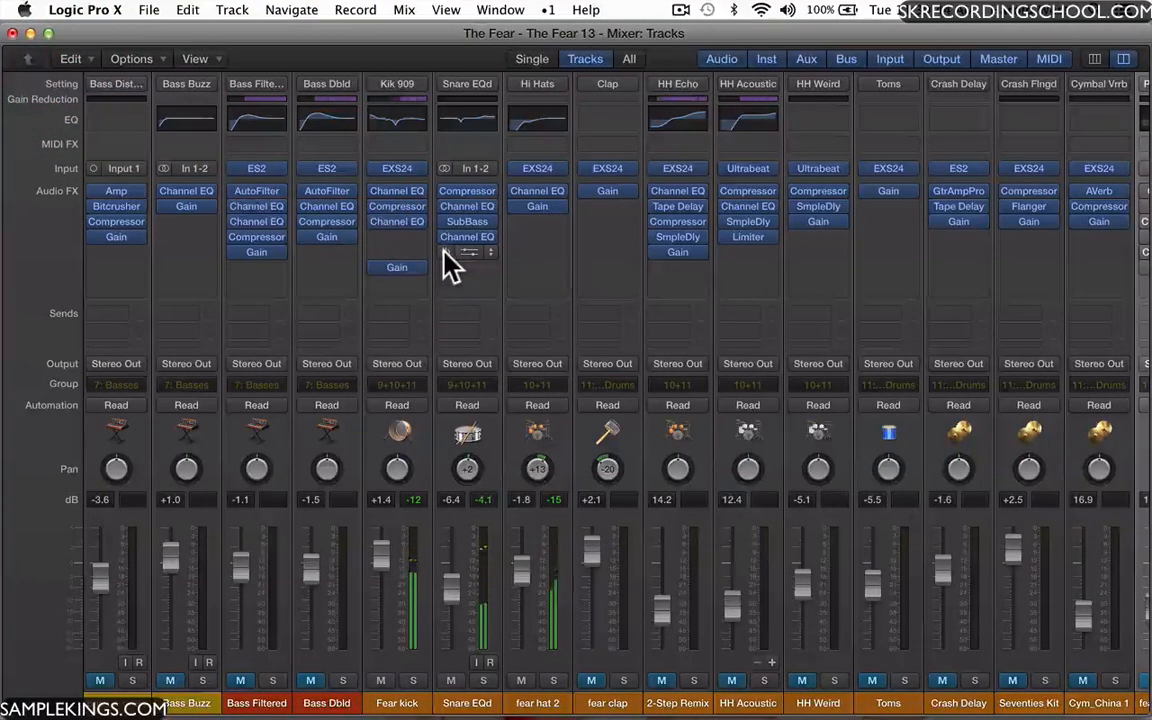
{"action": "left_click_drag", "start_coordinate": [450, 590], "coordinate": [450, 595]}
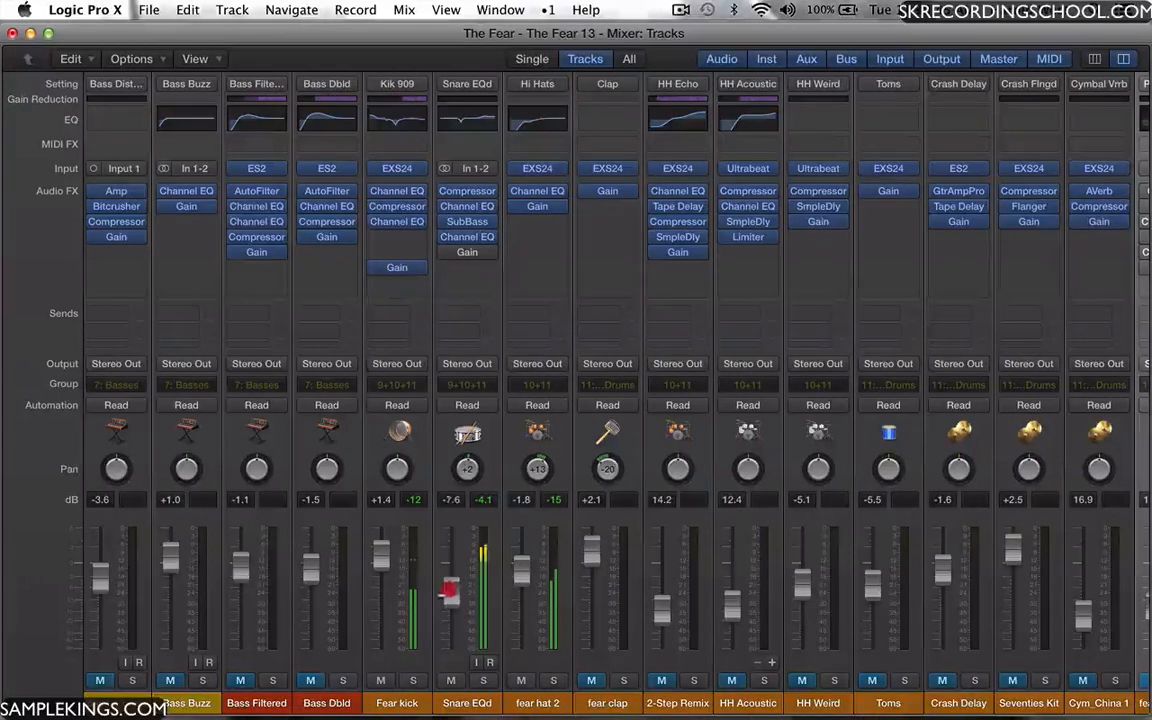
{"action": "left_click", "coordinate": [383, 558]}
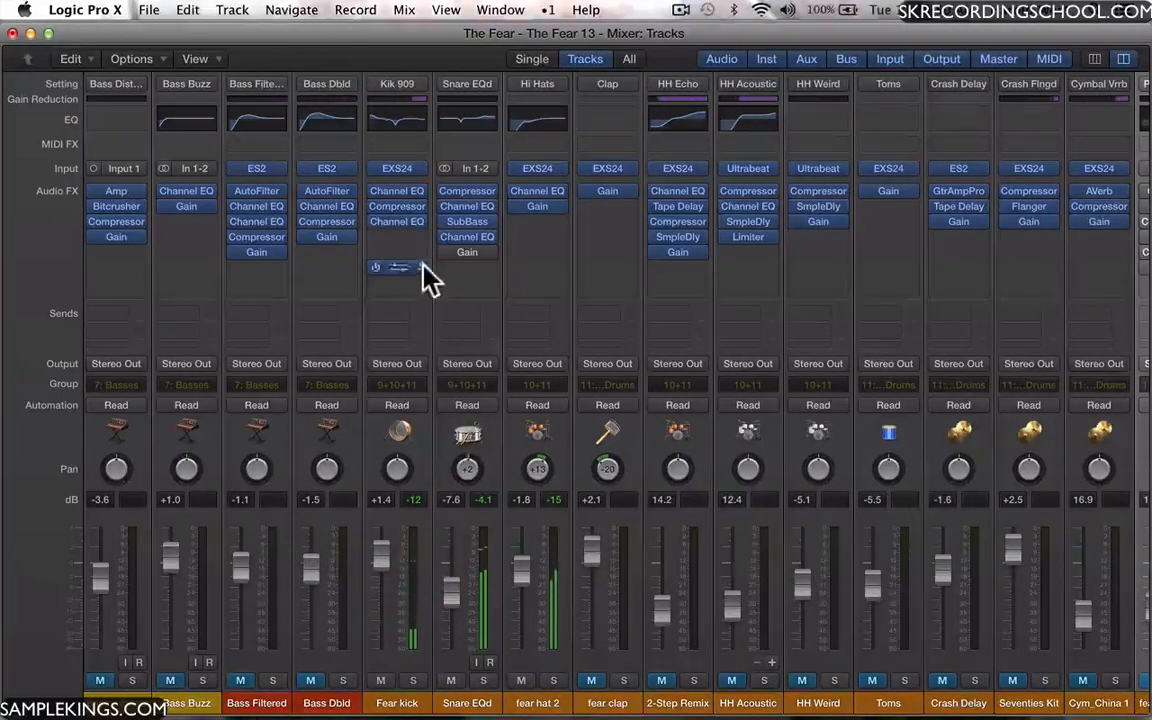
Unmute the fear clap track and set its pan to -19.
{"action": "left_click", "coordinate": [451, 592]}
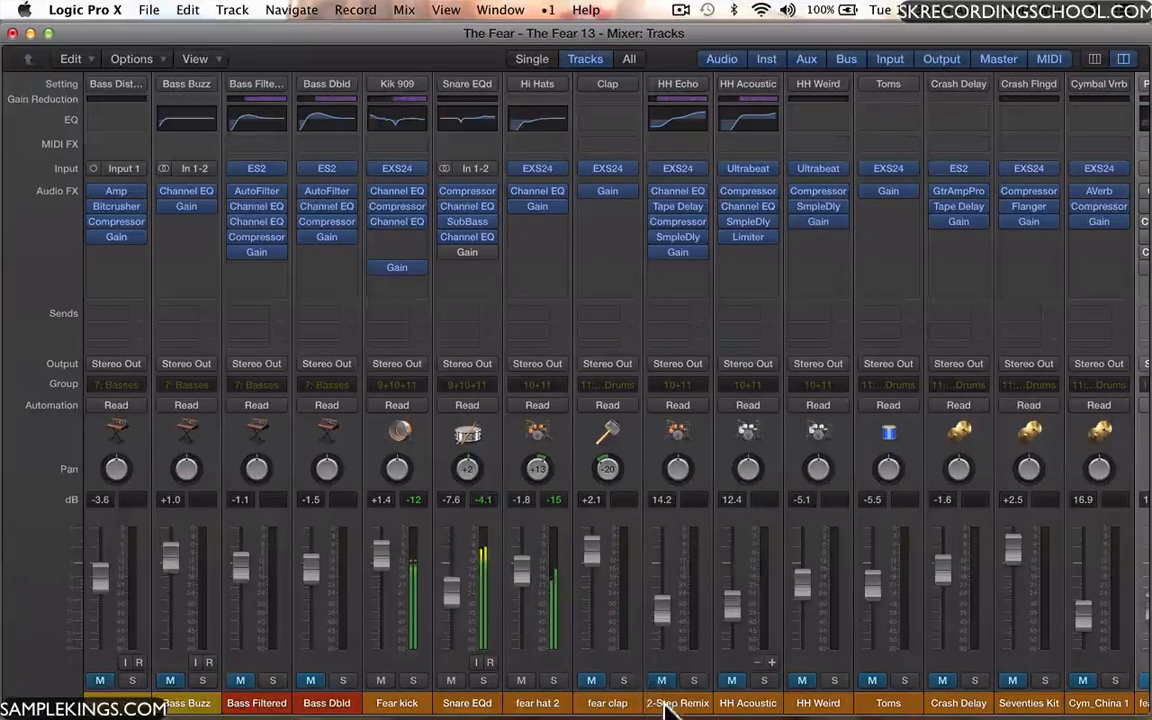
{"action": "left_click", "coordinate": [591, 681]}
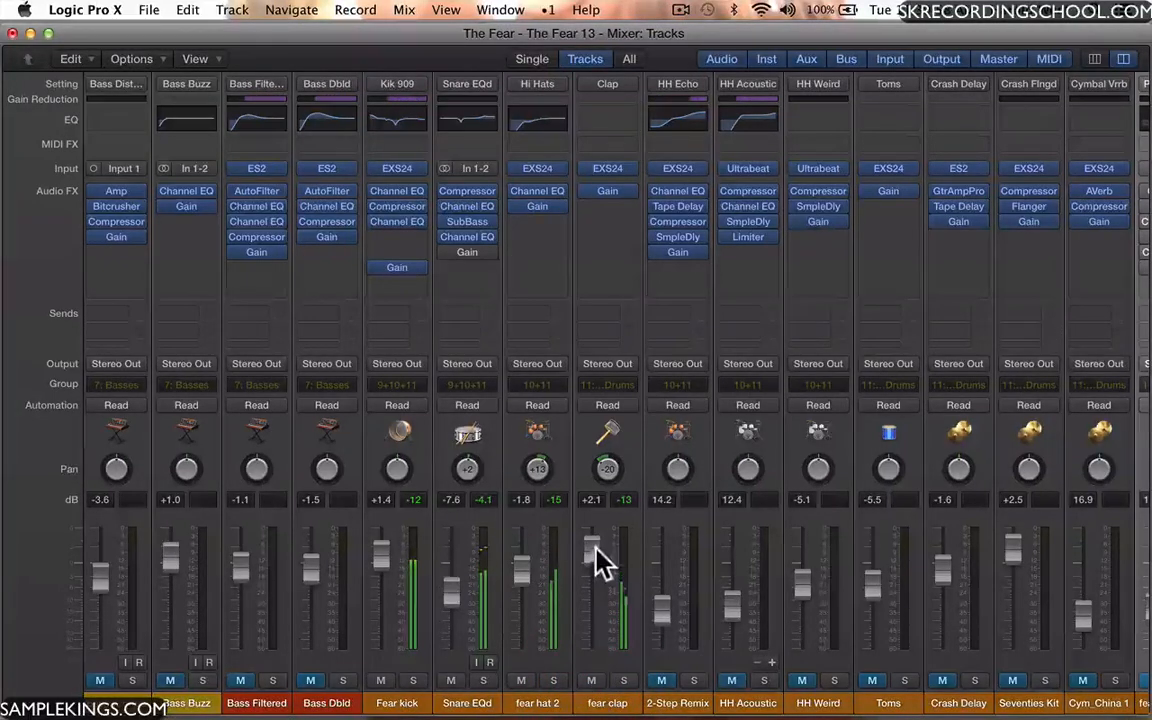
{"action": "left_click", "coordinate": [593, 549]}
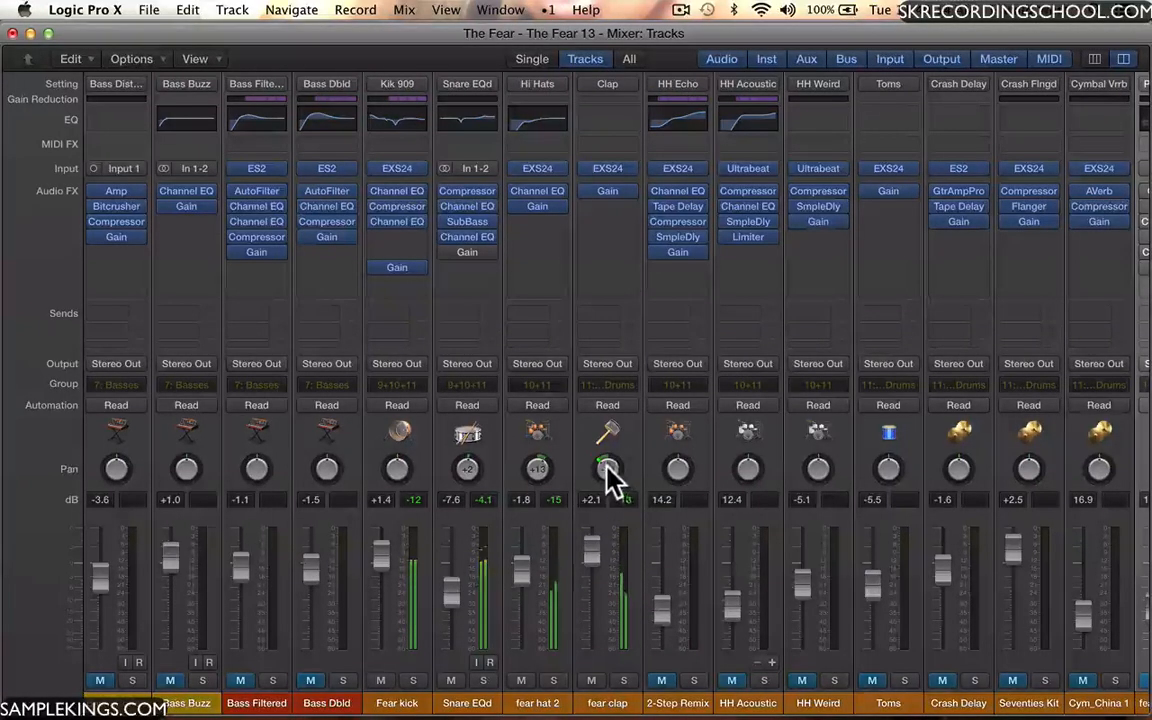
{"action": "left_click_drag", "start_coordinate": [607, 470], "coordinate": [548, 506]}
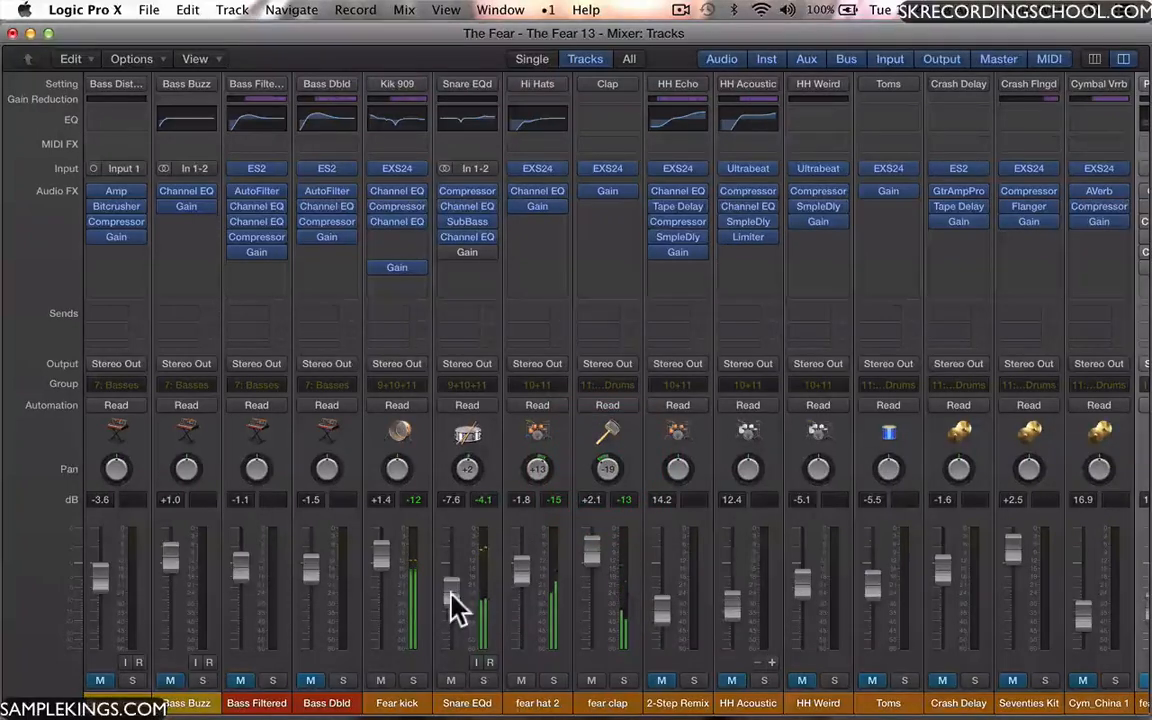
Raise the Snare EQd fader to -7.4 dB and the Fear kick fader to +1.5 dB.
{"action": "left_click", "coordinate": [452, 598]}
{"action": "left_click_drag", "start_coordinate": [452, 597], "coordinate": [450, 607]}
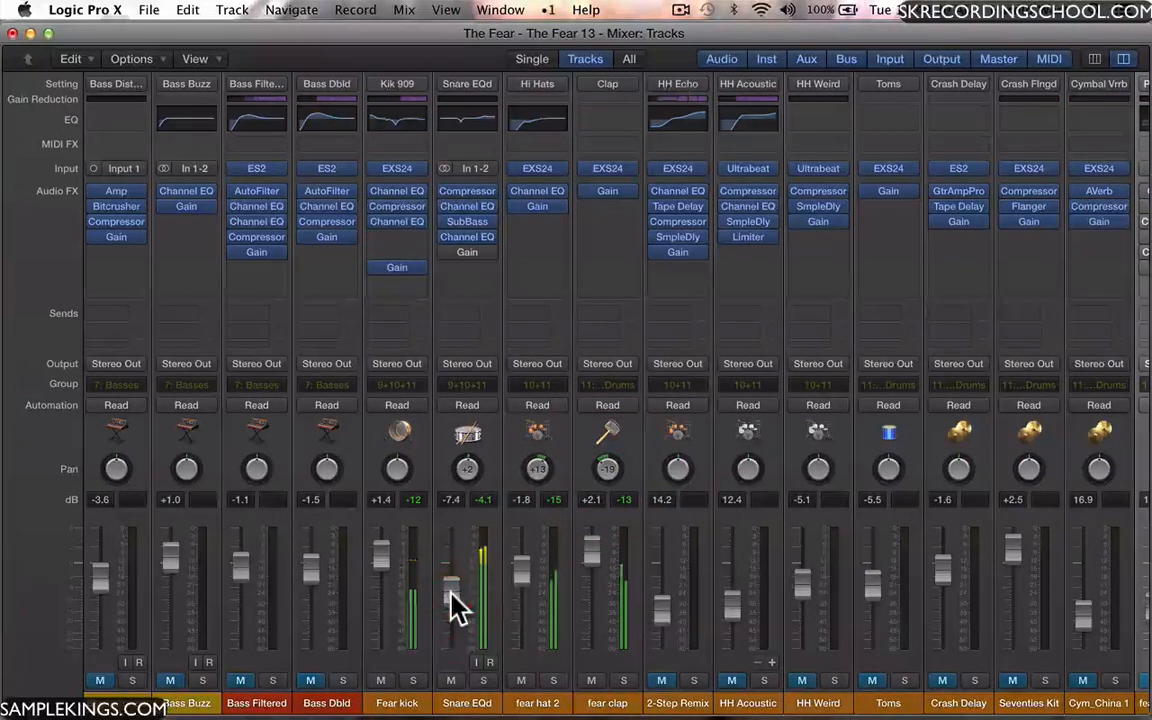
{"action": "left_click", "coordinate": [382, 560]}
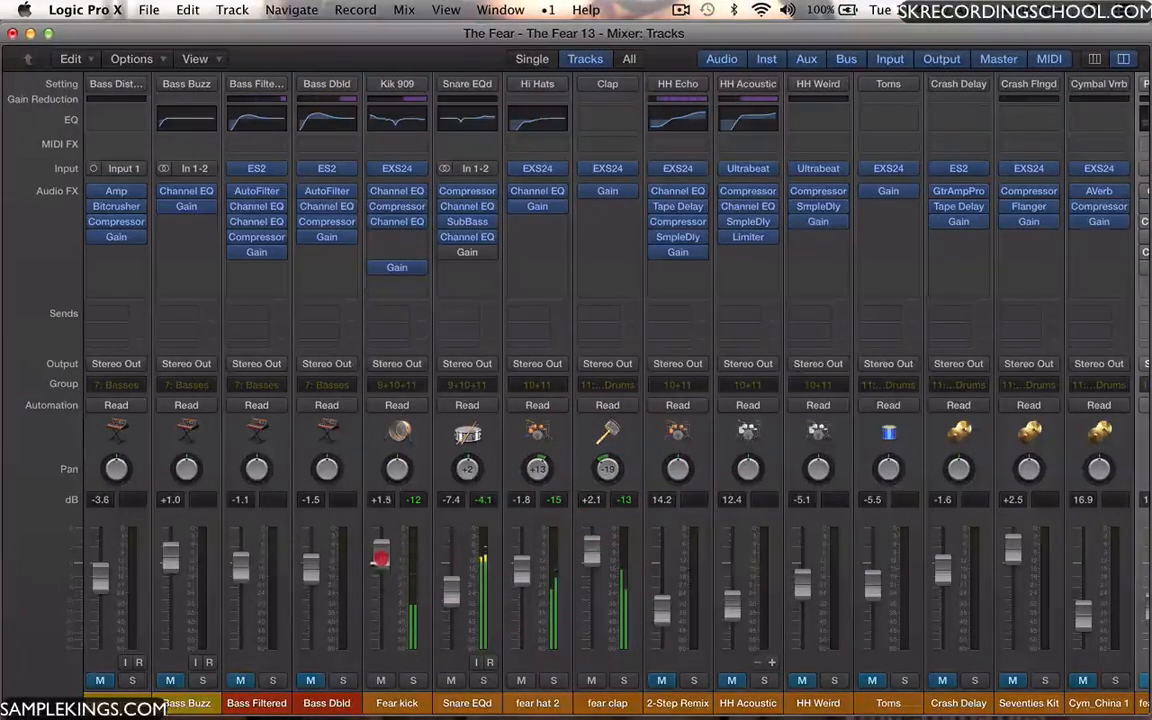
{"action": "left_click_drag", "start_coordinate": [382, 560], "coordinate": [382, 552]}
Raise the gain in Fear kick's Gain plug-in to -8.8 dB and reset the track's peak level display.
{"action": "left_click", "coordinate": [398, 221]}
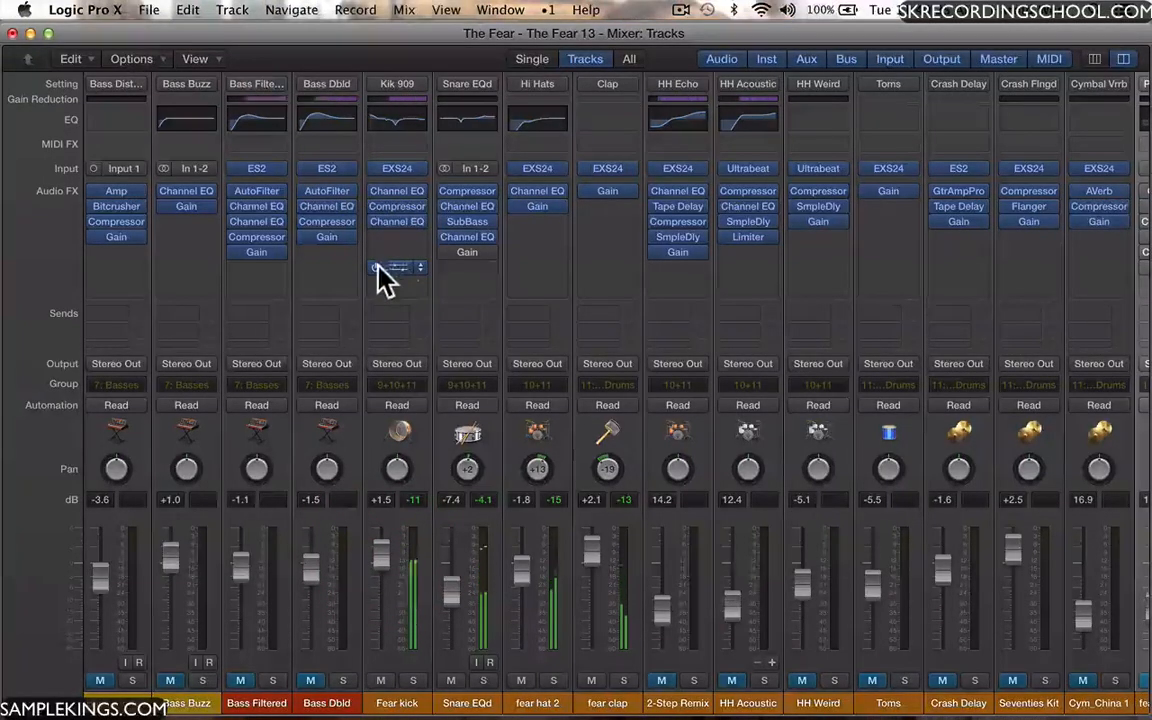
{"action": "left_click", "coordinate": [388, 275]}
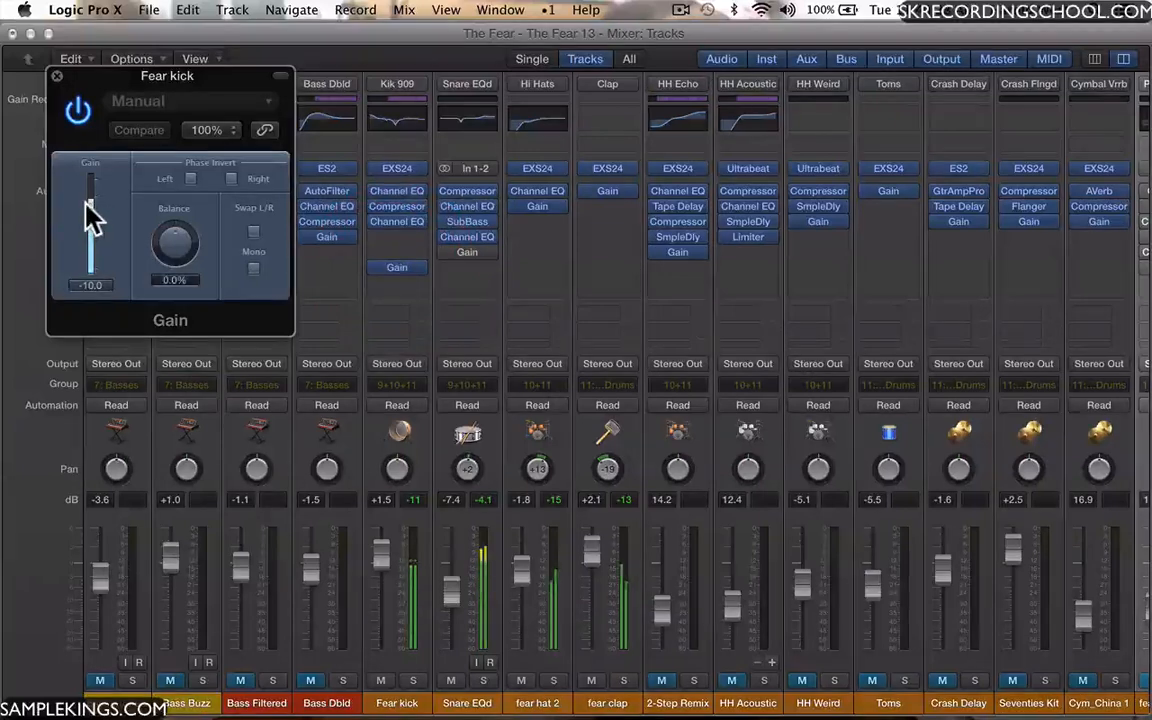
{"action": "mouse_move", "coordinate": [88, 215]}
{"action": "left_mouse_down"}
{"action": "mouse_move", "coordinate": [90, 232]}
{"action": "mouse_move", "coordinate": [86, 199]}
{"action": "mouse_move", "coordinate": [92, 215]}
{"action": "left_mouse_up"}
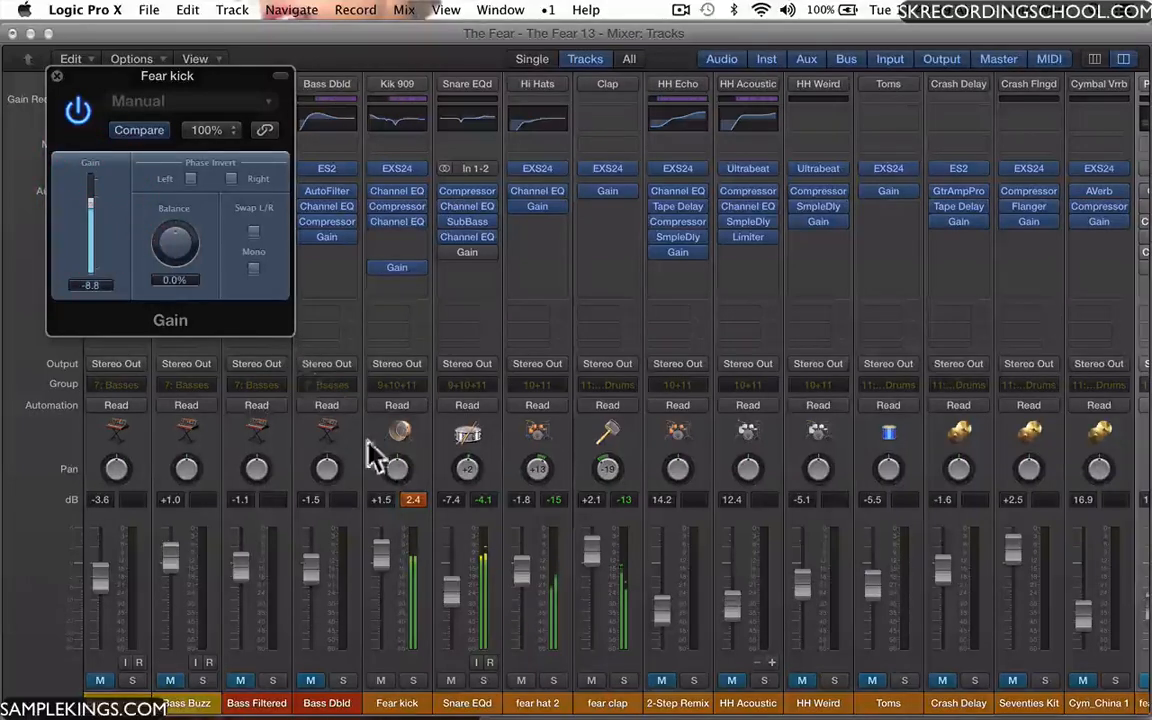
{"action": "left_click", "coordinate": [418, 503]}
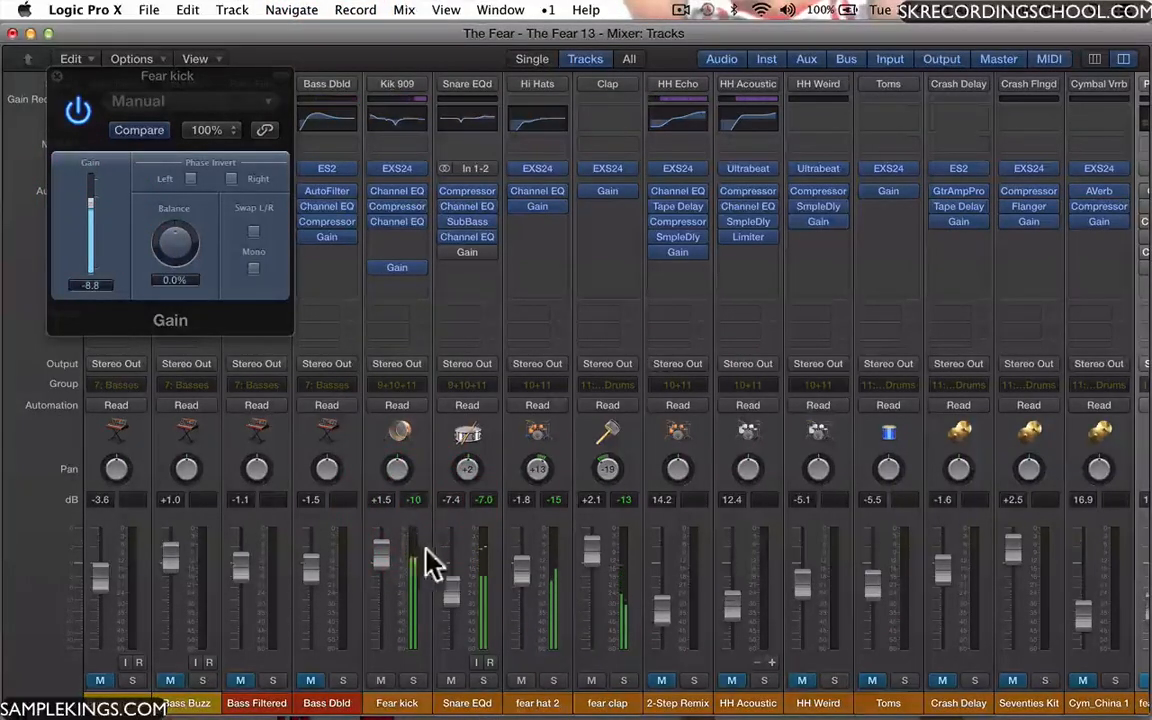
Raise the Fear kick fader to +2.2 dB to balance it against the snare.
{"action": "left_click", "coordinate": [451, 597]}
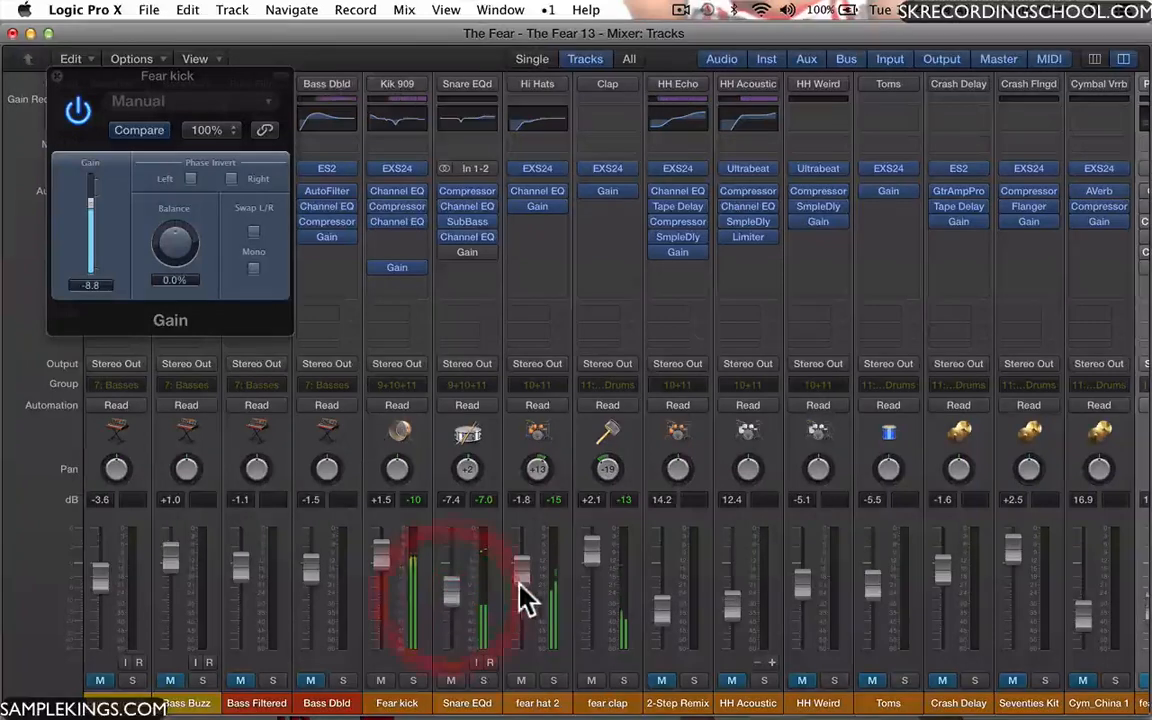
{"action": "left_click", "coordinate": [453, 590]}
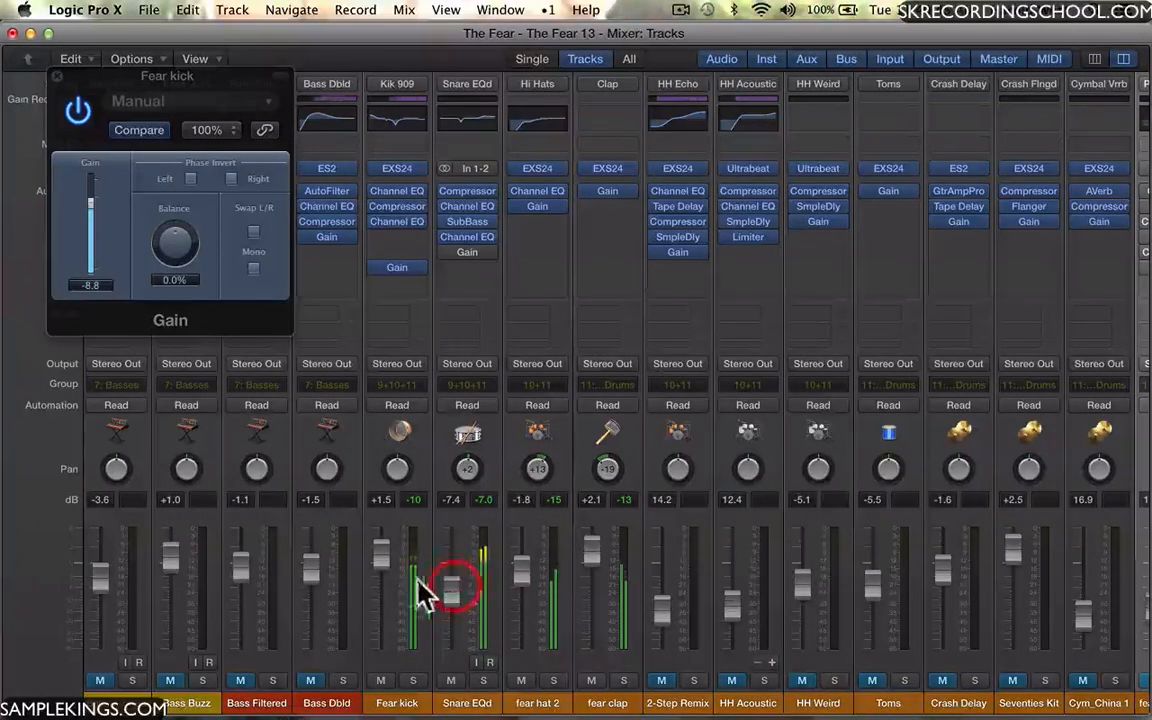
{"action": "left_click_drag", "start_coordinate": [381, 554], "coordinate": [381, 550]}
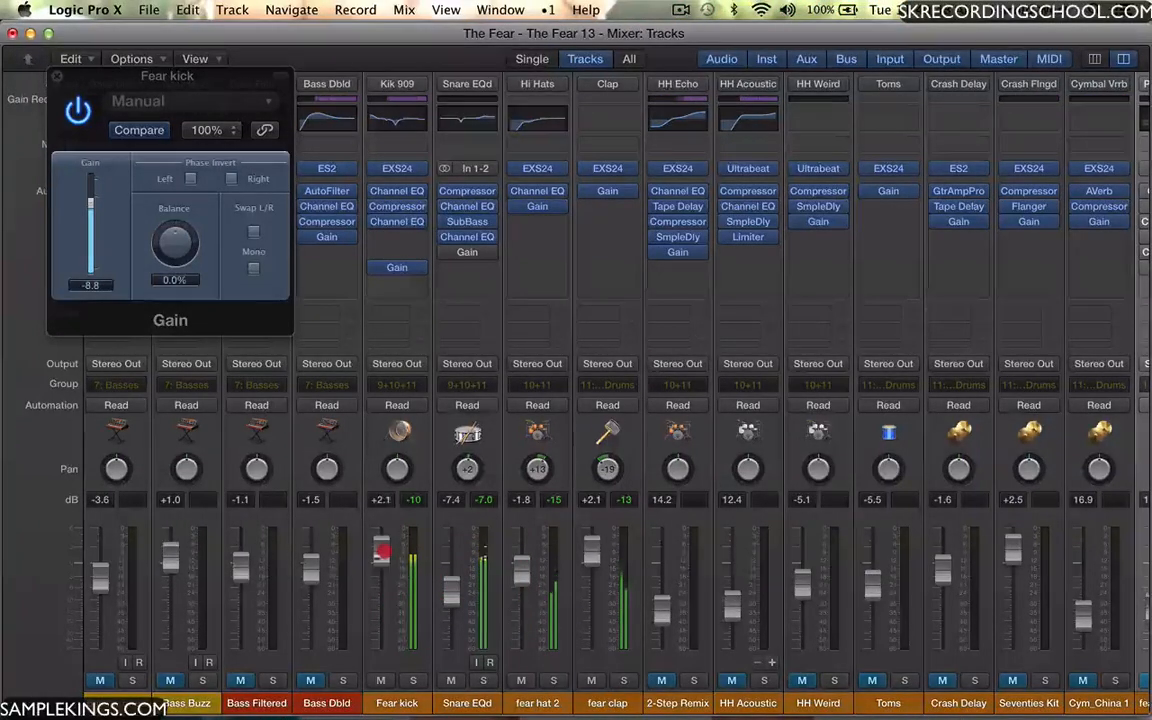
{"action": "left_click", "coordinate": [381, 554]}
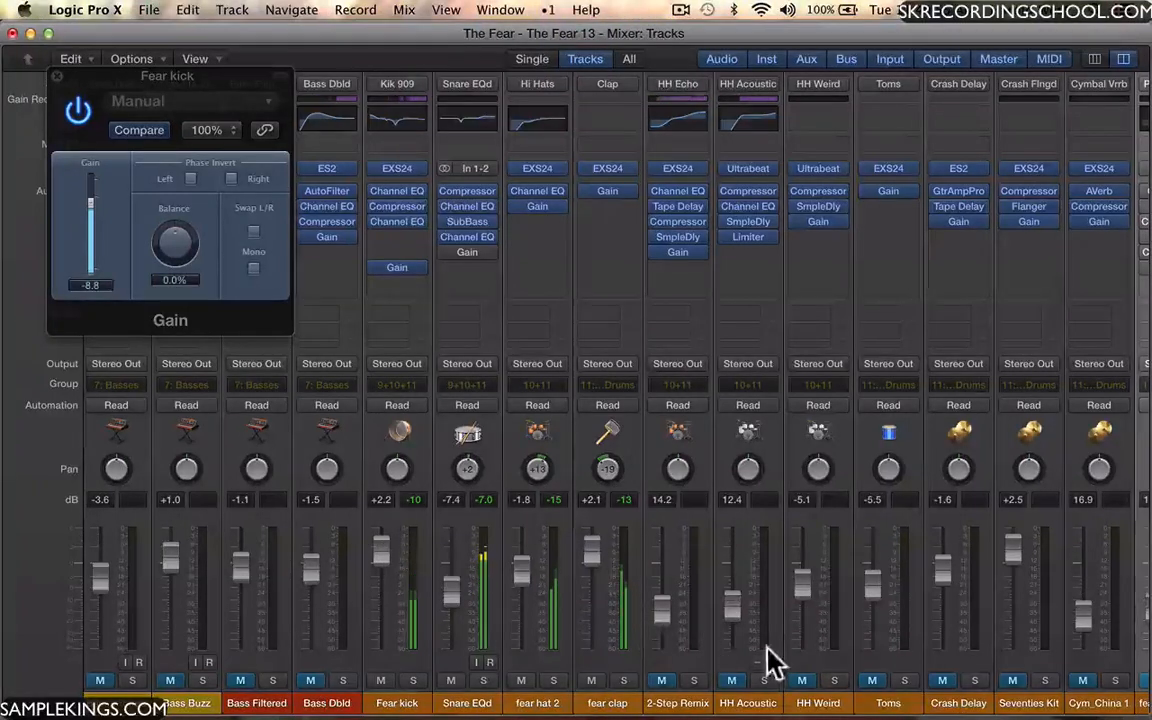
Unmute HH Acoustic with its fader at -12.6 dB and 2-Step Remix with its fader at -10.0 dB.
{"action": "left_click", "coordinate": [735, 681]}
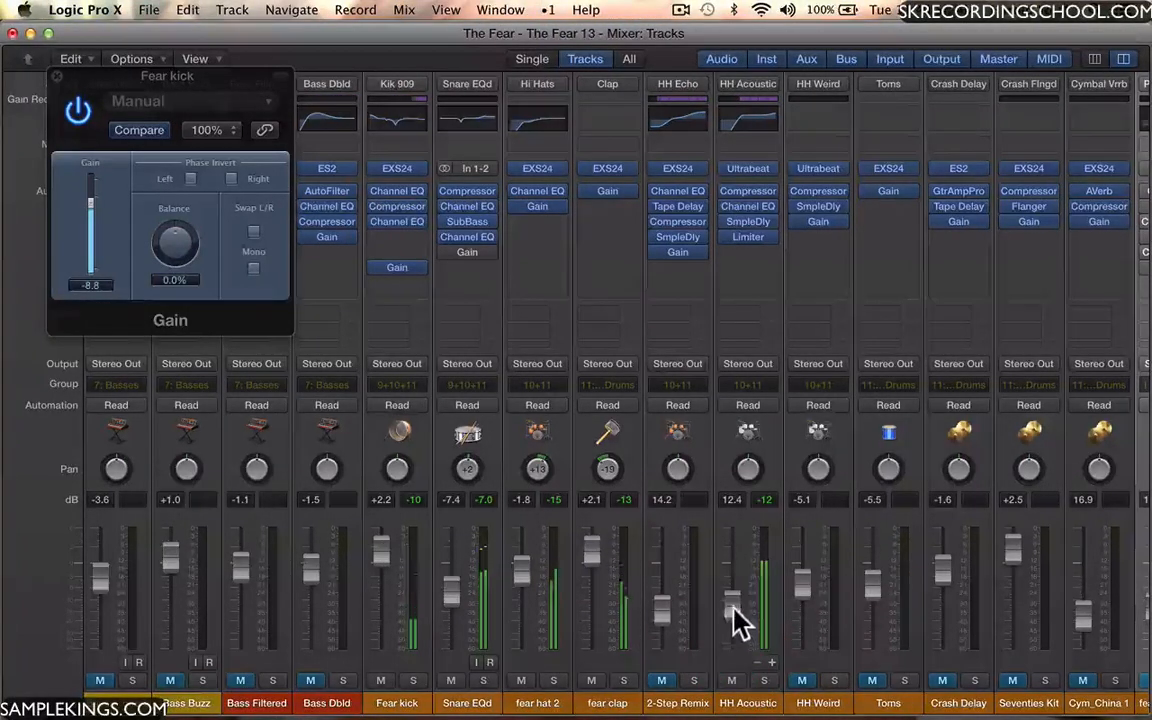
{"action": "left_click_drag", "start_coordinate": [736, 612], "coordinate": [737, 610]}
{"action": "left_click", "coordinate": [661, 681]}
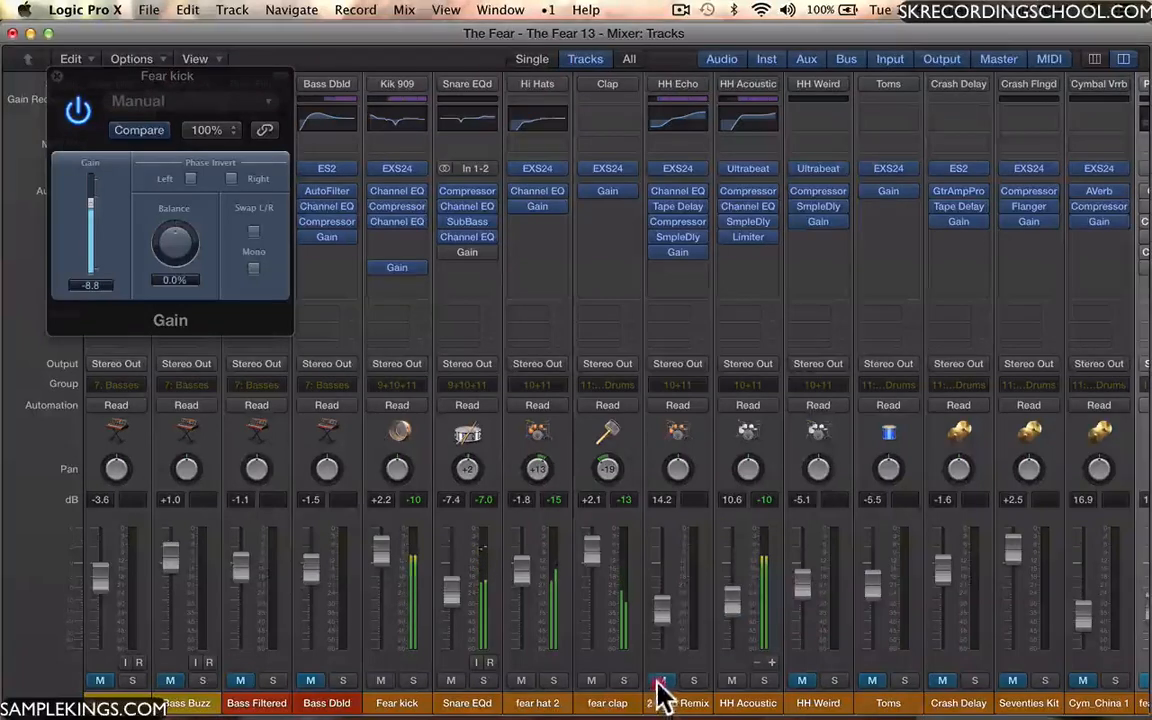
{"action": "mouse_move", "coordinate": [658, 611]}
{"action": "left_mouse_down"}
{"action": "mouse_move", "coordinate": [659, 589]}
{"action": "mouse_move", "coordinate": [661, 599]}
{"action": "left_mouse_up"}
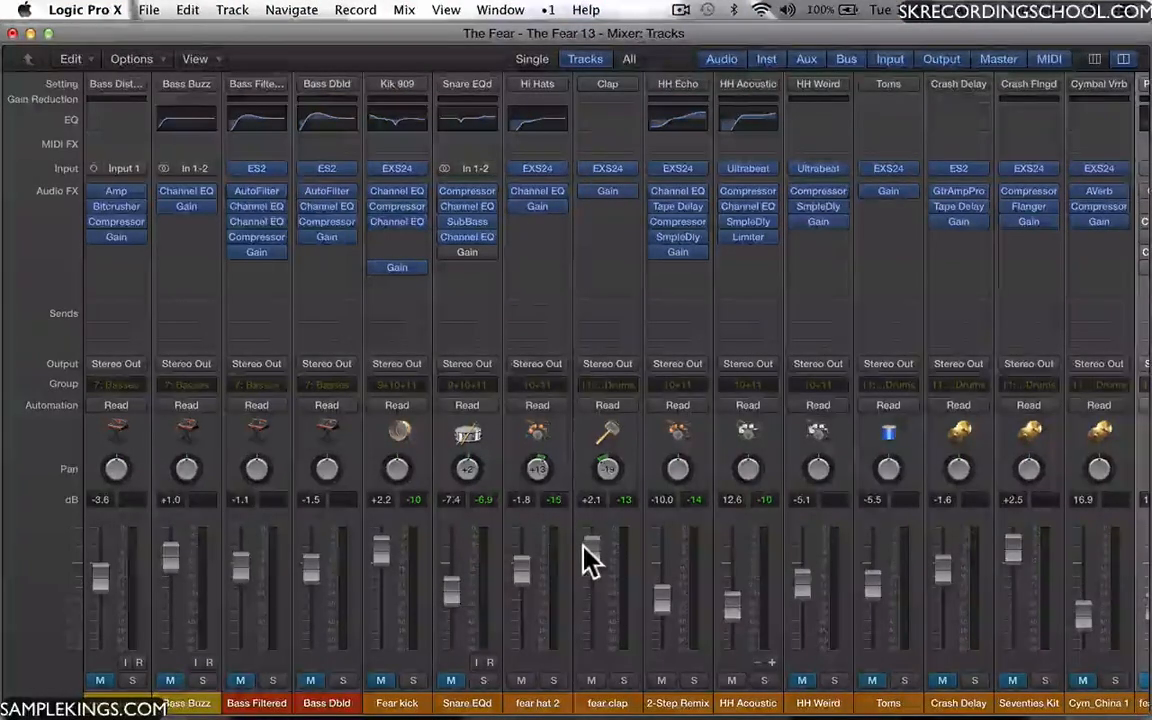
Start playback and mute fear clap and 2-Step Remix, keeping HH Acoustic audible with fear hat 2.
{"action": "key", "text": "space"}
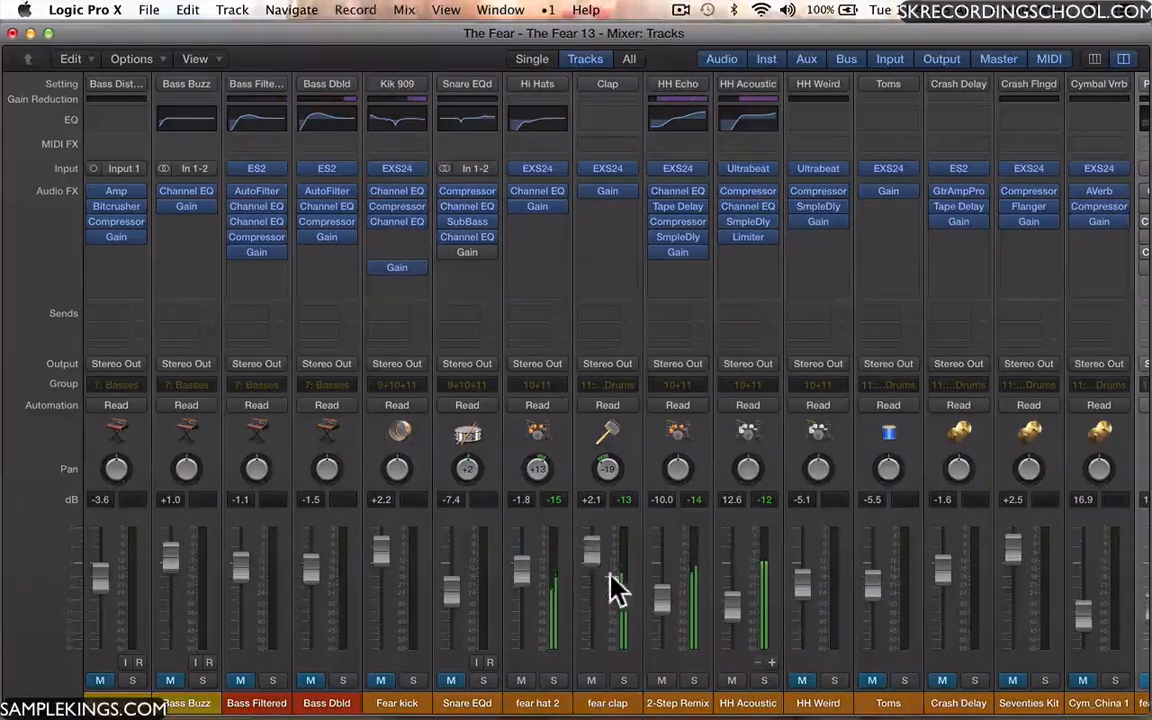
{"action": "left_click", "coordinate": [593, 681]}
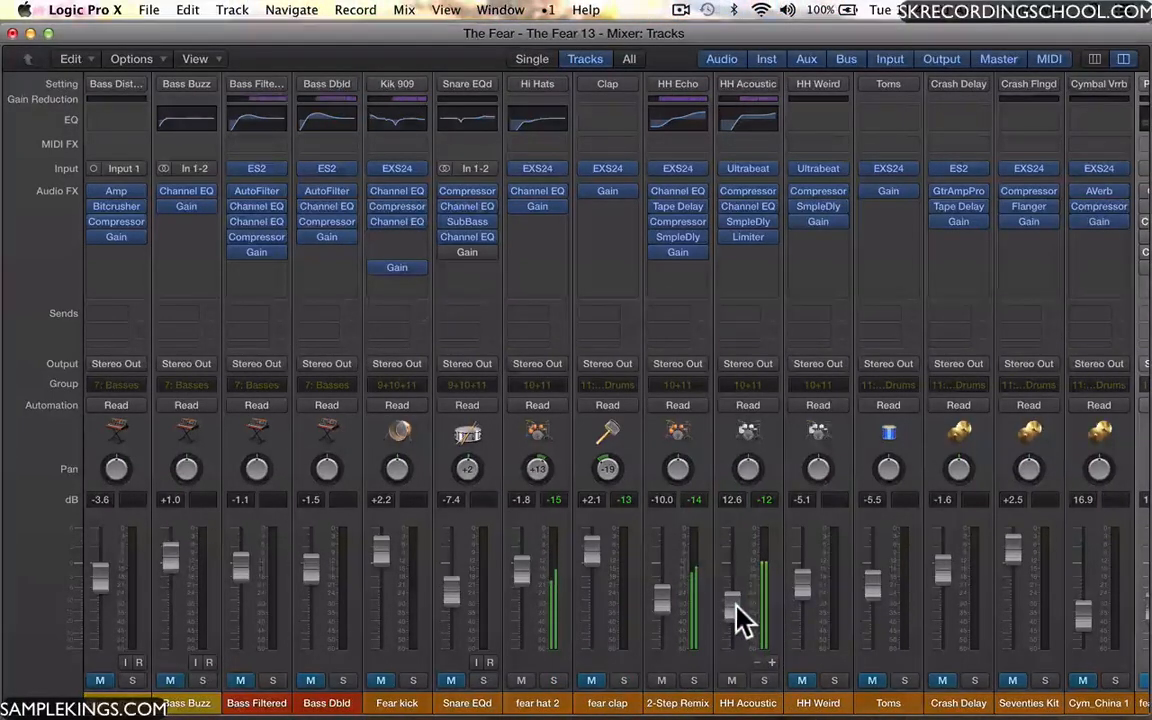
{"action": "left_click", "coordinate": [734, 681]}
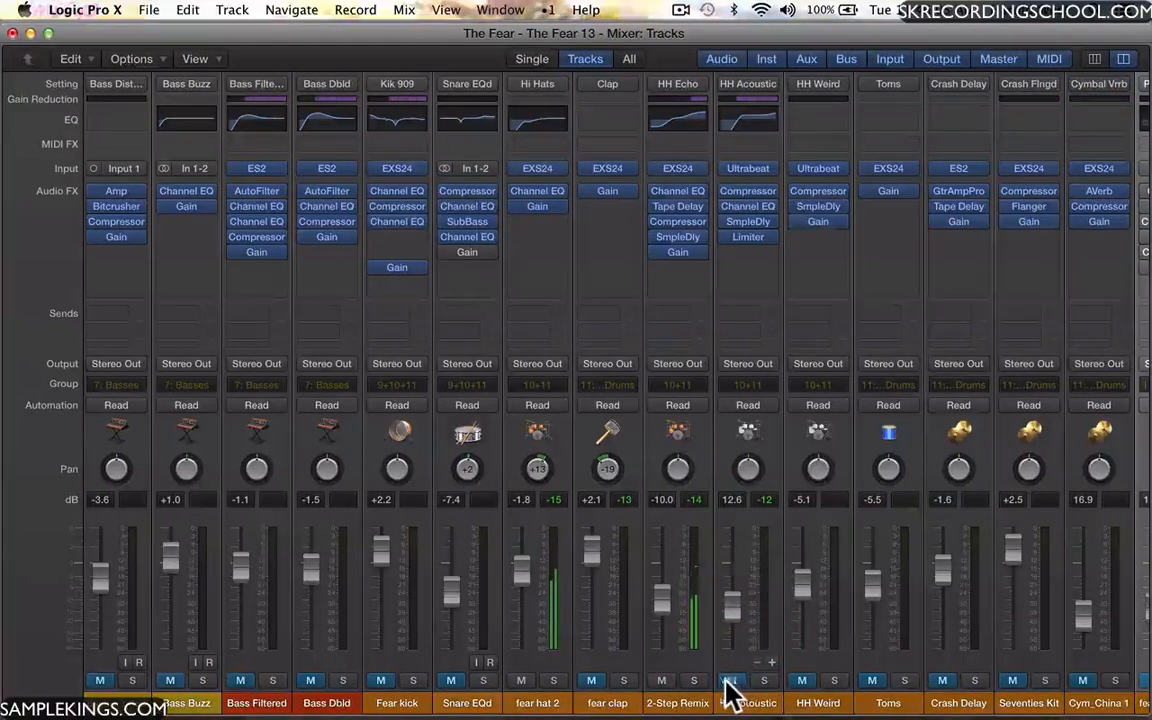
{"action": "left_click", "coordinate": [663, 681]}
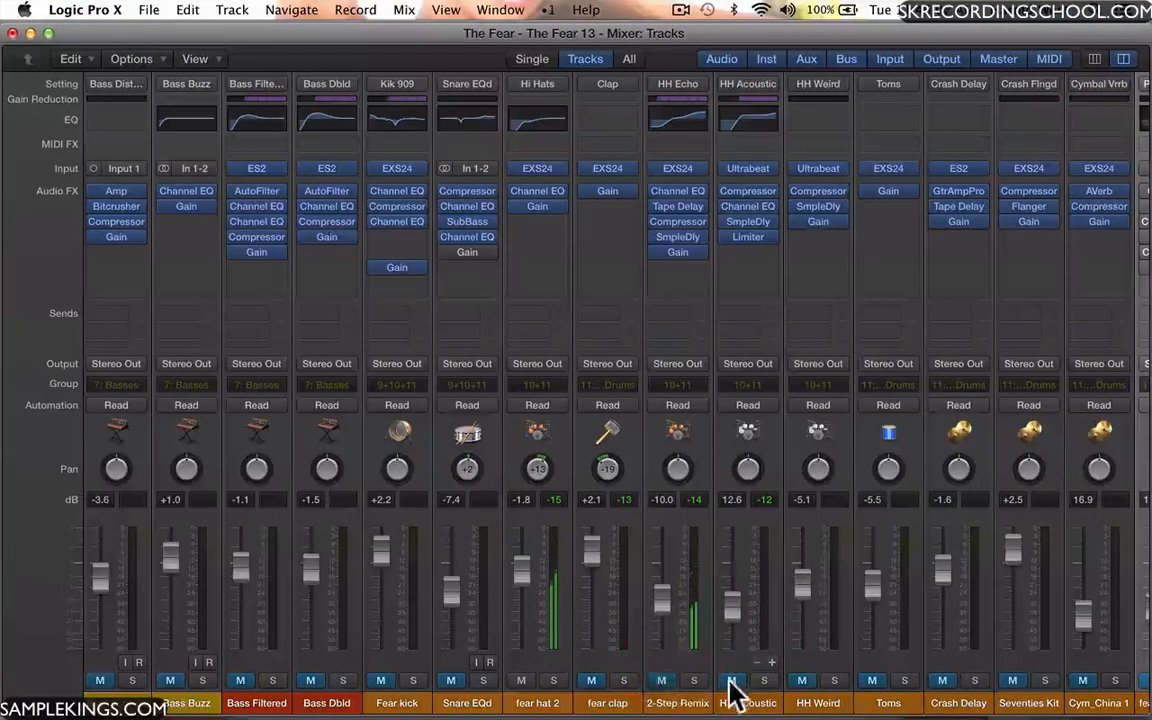
{"action": "left_click", "coordinate": [731, 681]}
Raise the HH Acoustic fader to -10.8 dB and pan fear hat 2 to -5.
{"action": "left_click", "coordinate": [741, 609]}
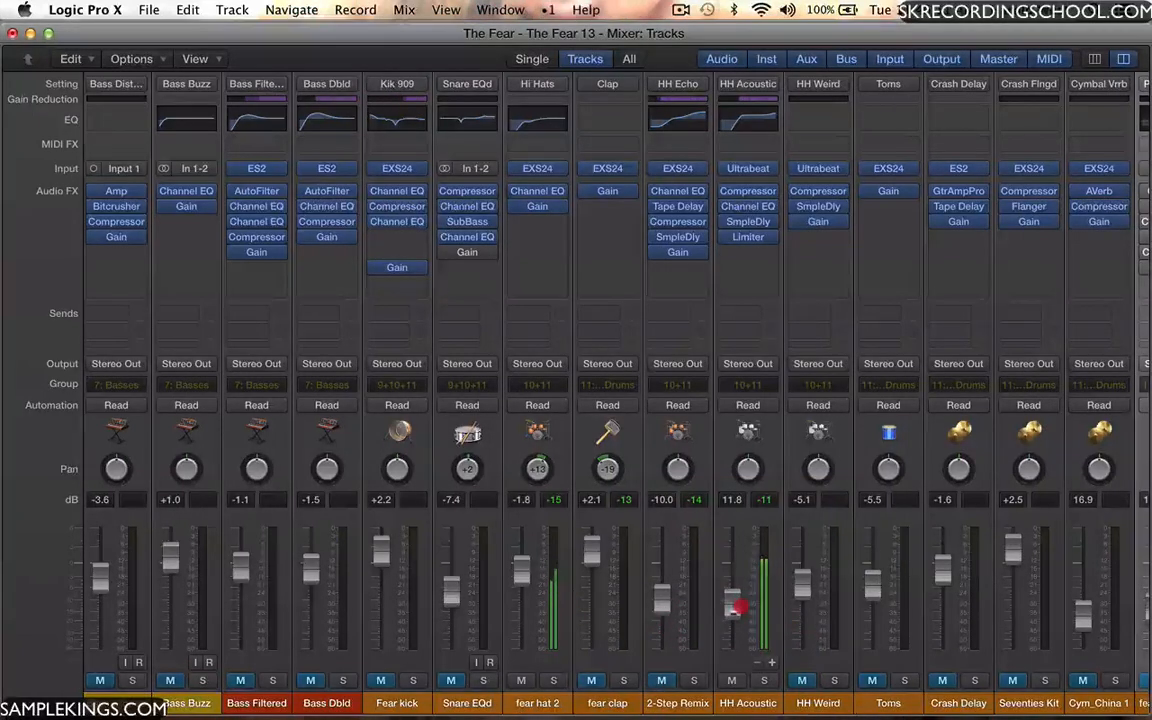
{"action": "left_click_drag", "start_coordinate": [735, 605], "coordinate": [745, 615]}
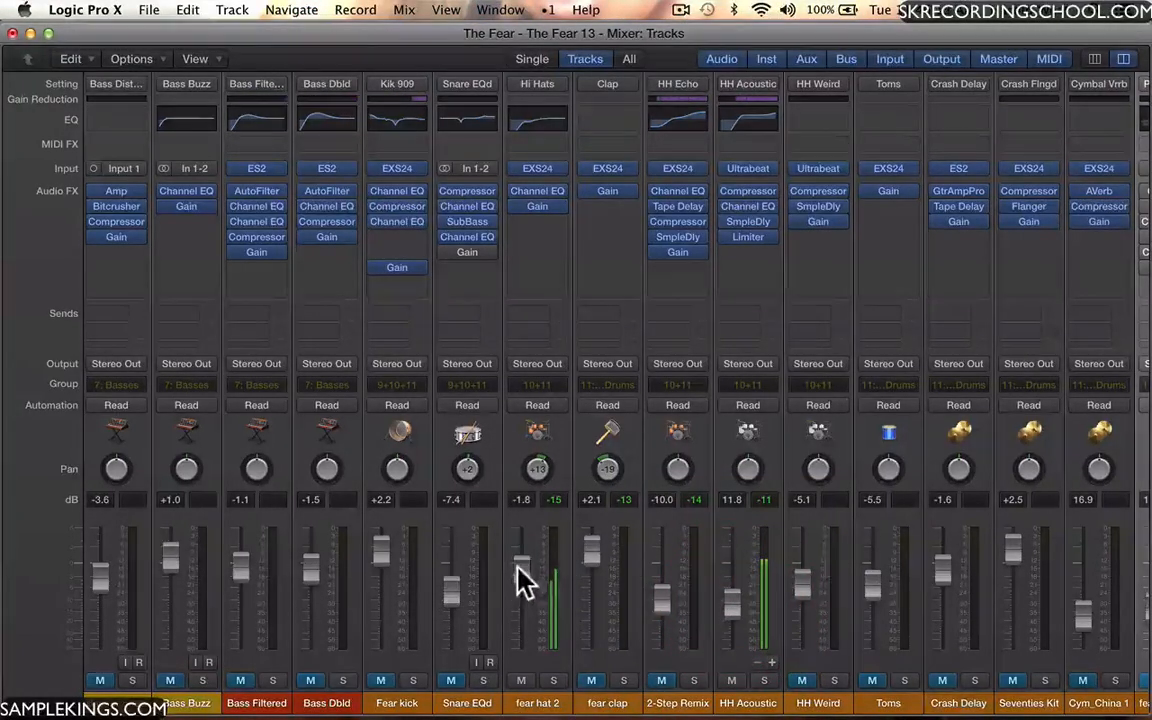
{"action": "mouse_move", "coordinate": [535, 478]}
{"action": "left_mouse_down"}
{"action": "mouse_move", "coordinate": [532, 463]}
{"action": "mouse_move", "coordinate": [541, 497]}
{"action": "left_mouse_up"}
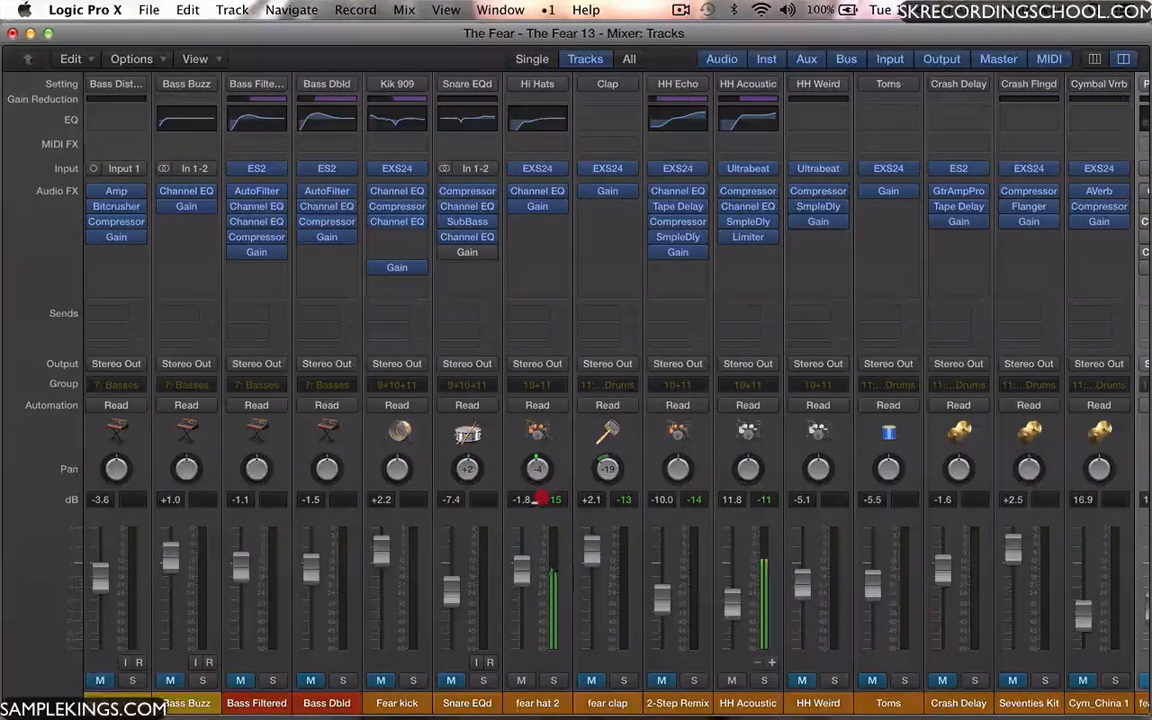
{"action": "left_click_drag", "start_coordinate": [540, 497], "coordinate": [534, 502]}
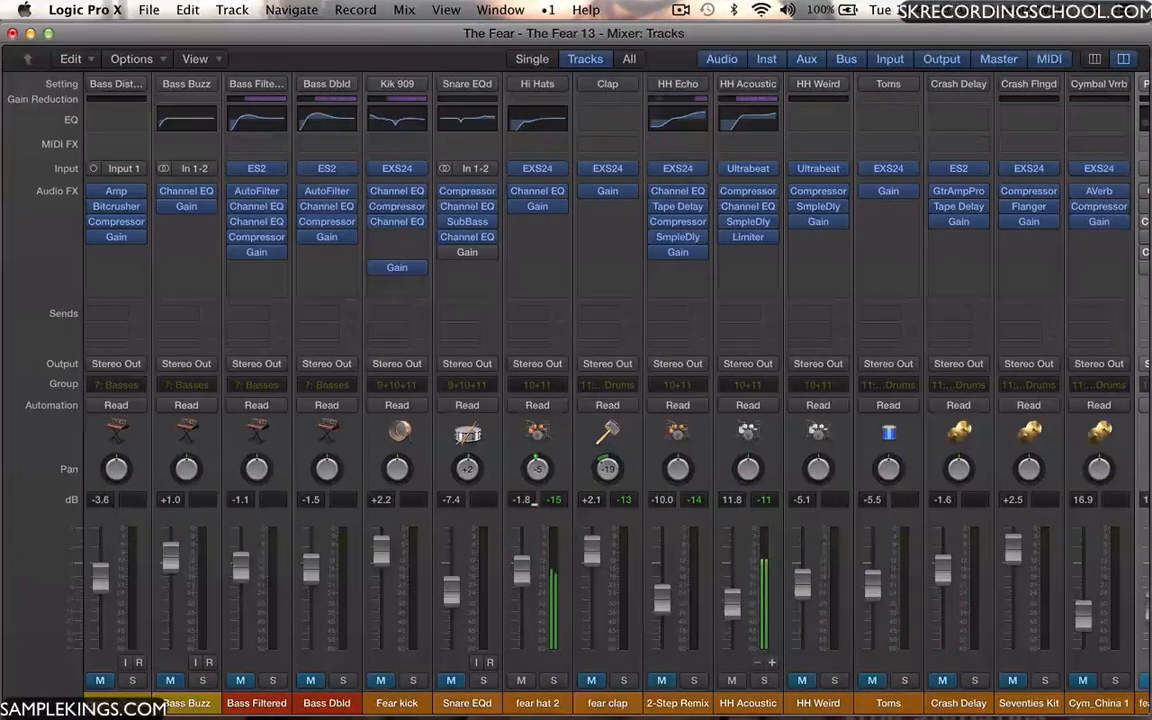
{"action": "left_click_drag", "start_coordinate": [732, 599], "coordinate": [733, 598]}
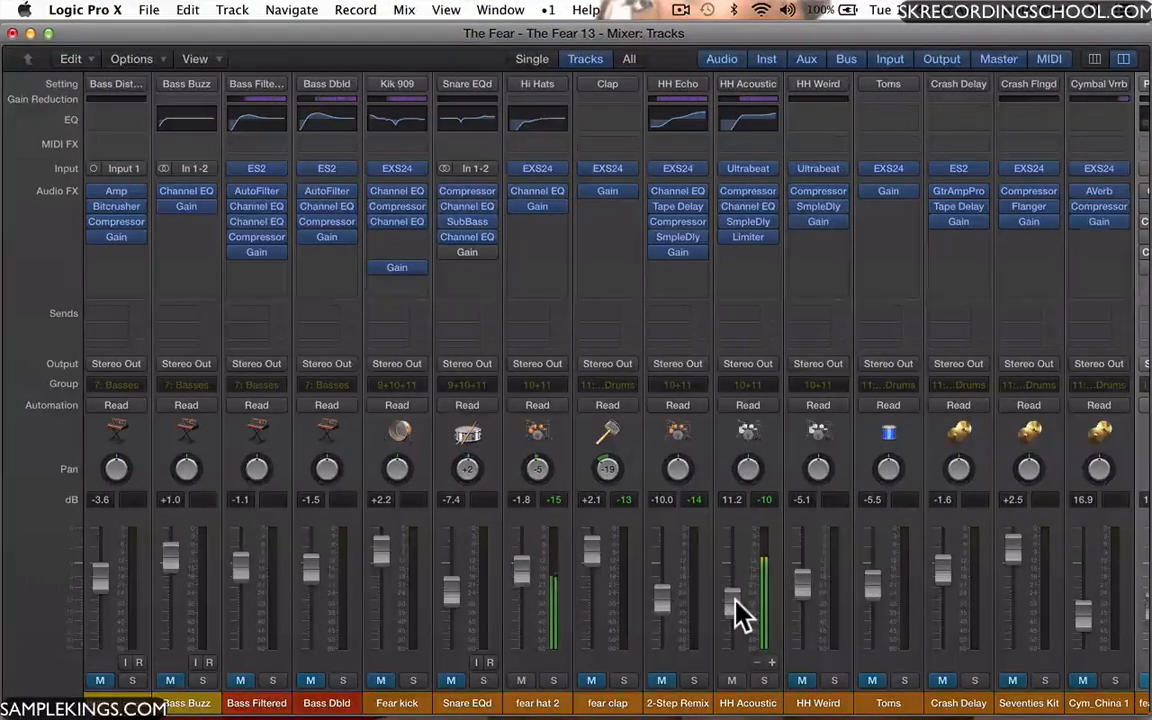
{"action": "left_click_drag", "start_coordinate": [735, 598], "coordinate": [735, 600]}
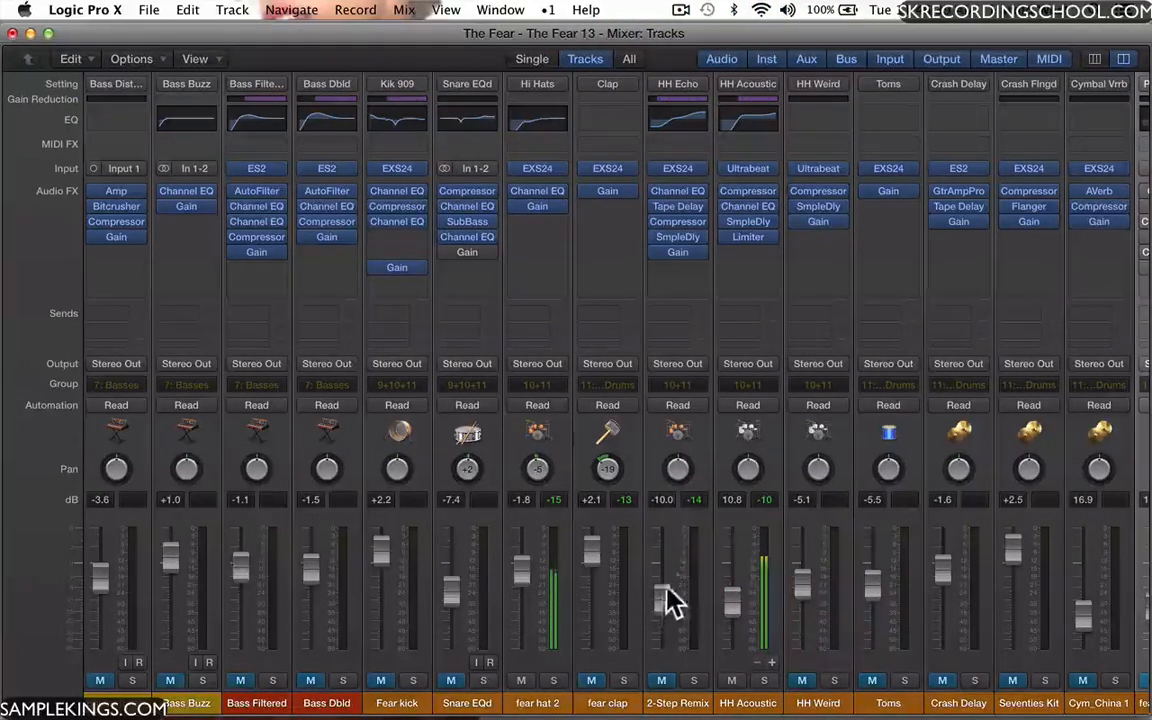
Unmute 2-Step Remix and raise its fader to -9.2 dB.
{"action": "left_click", "coordinate": [661, 681]}
{"action": "left_click_drag", "start_coordinate": [663, 606], "coordinate": [665, 600]}
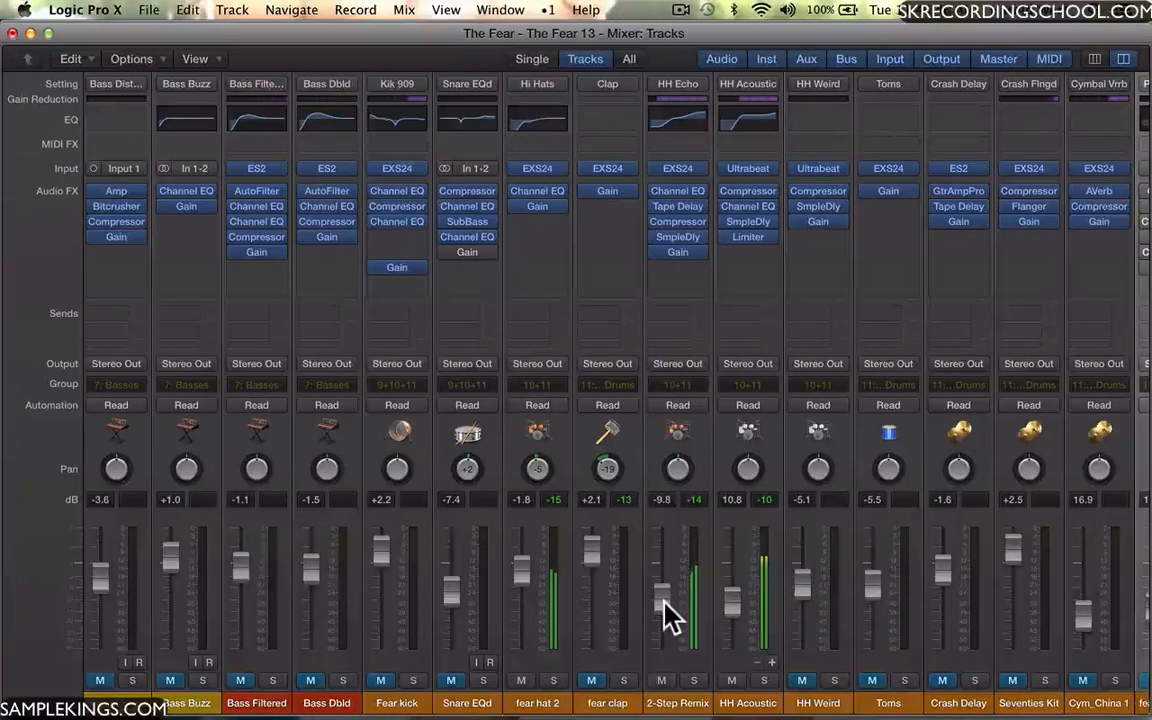
{"action": "left_click_drag", "start_coordinate": [663, 601], "coordinate": [663, 598]}
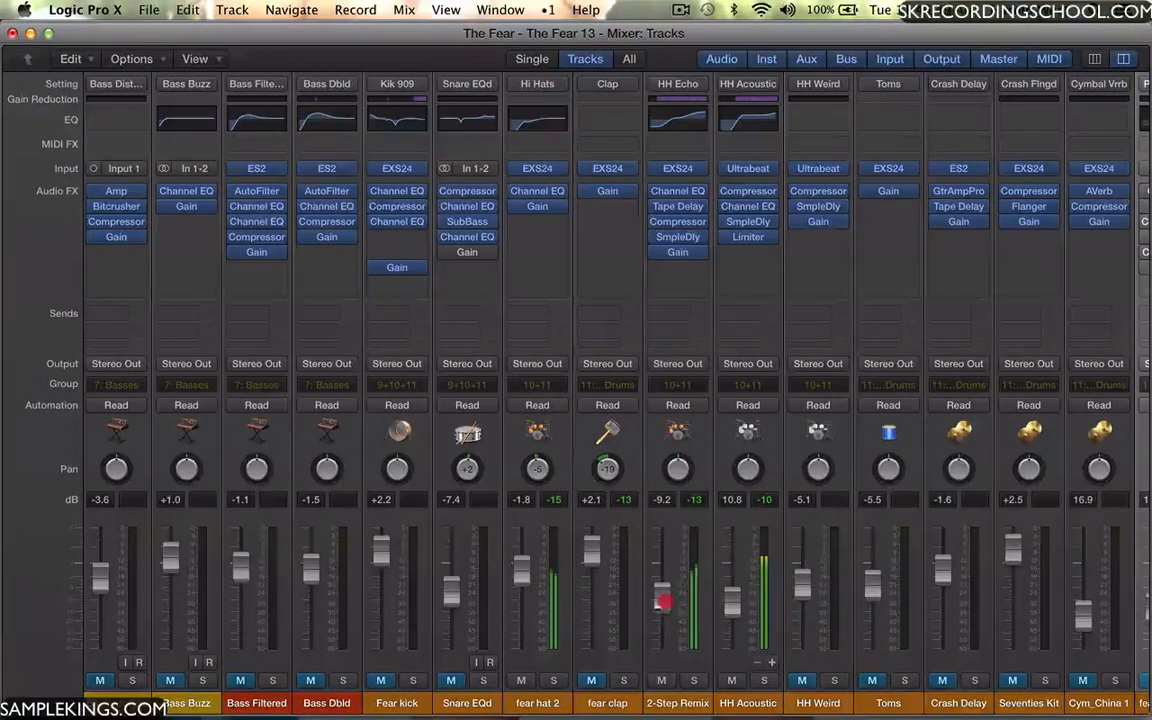
Pan 2-Step Remix to -6 with its fader at -8.4 dB, and pan HH Acoustic to +2.
{"action": "left_click", "coordinate": [677, 468]}
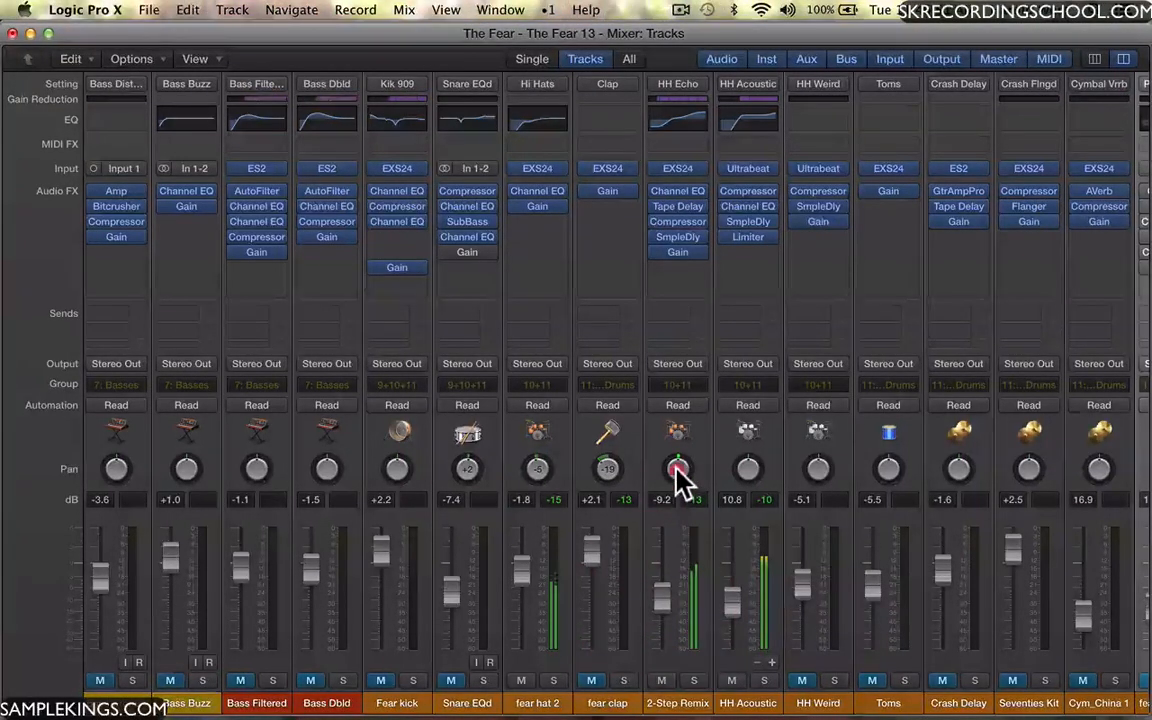
{"action": "left_click_drag", "start_coordinate": [677, 470], "coordinate": [673, 482]}
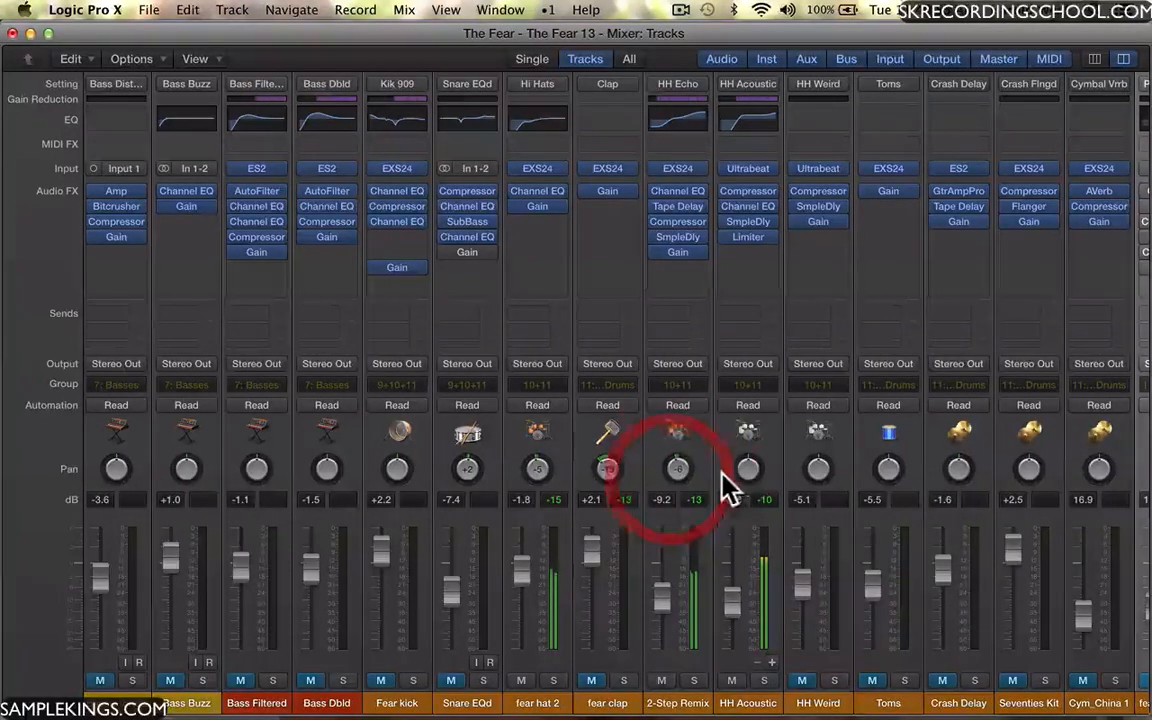
{"action": "left_click", "coordinate": [744, 468]}
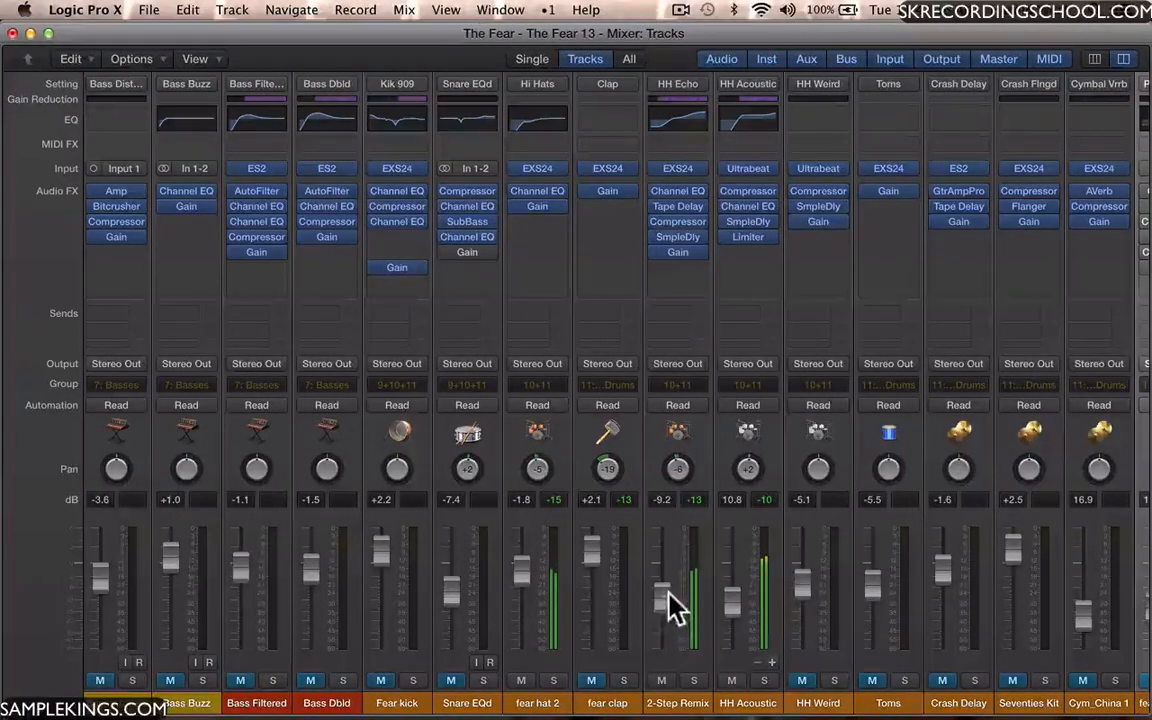
{"action": "left_click_drag", "start_coordinate": [663, 603], "coordinate": [671, 596]}
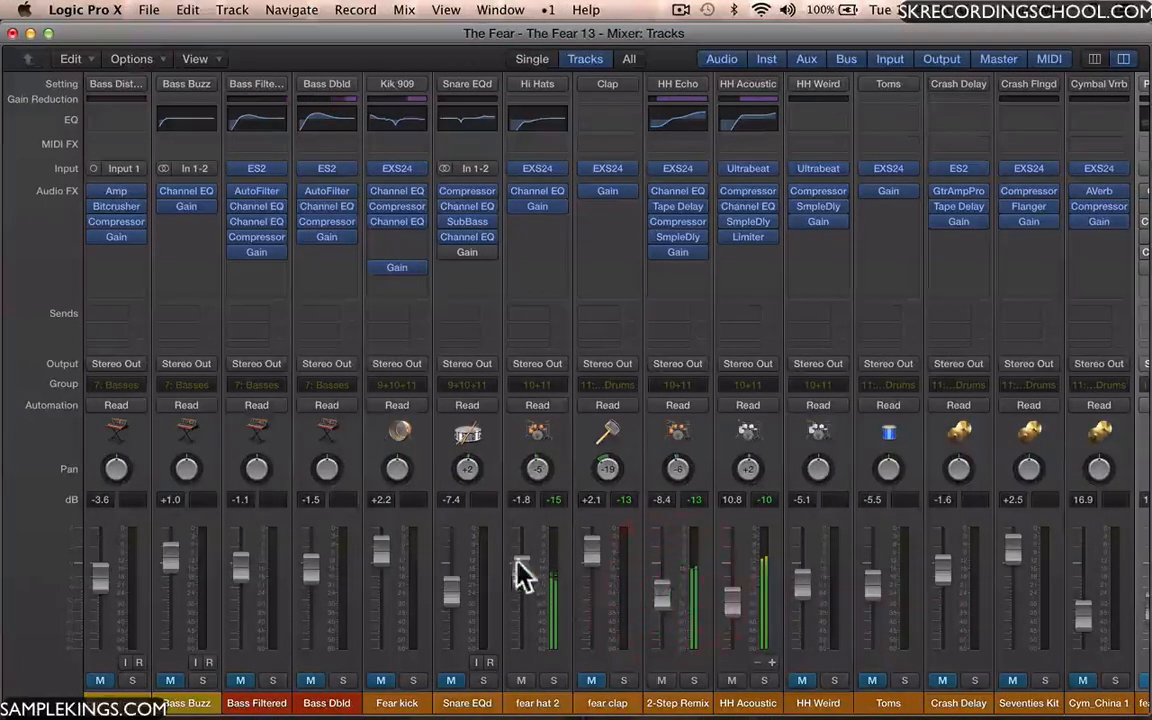
Unmute Snare EQd and Fear kick to hear them together with the hi-hat tracks.
{"action": "left_click", "coordinate": [451, 680]}
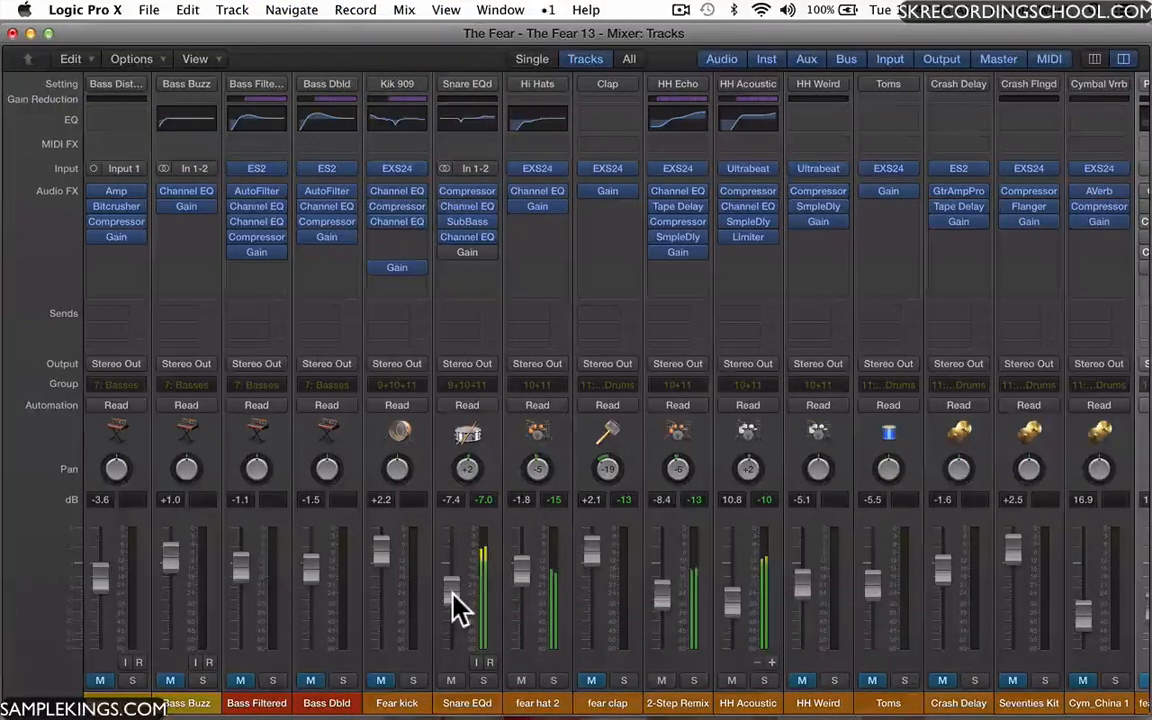
{"action": "left_click", "coordinate": [380, 680]}
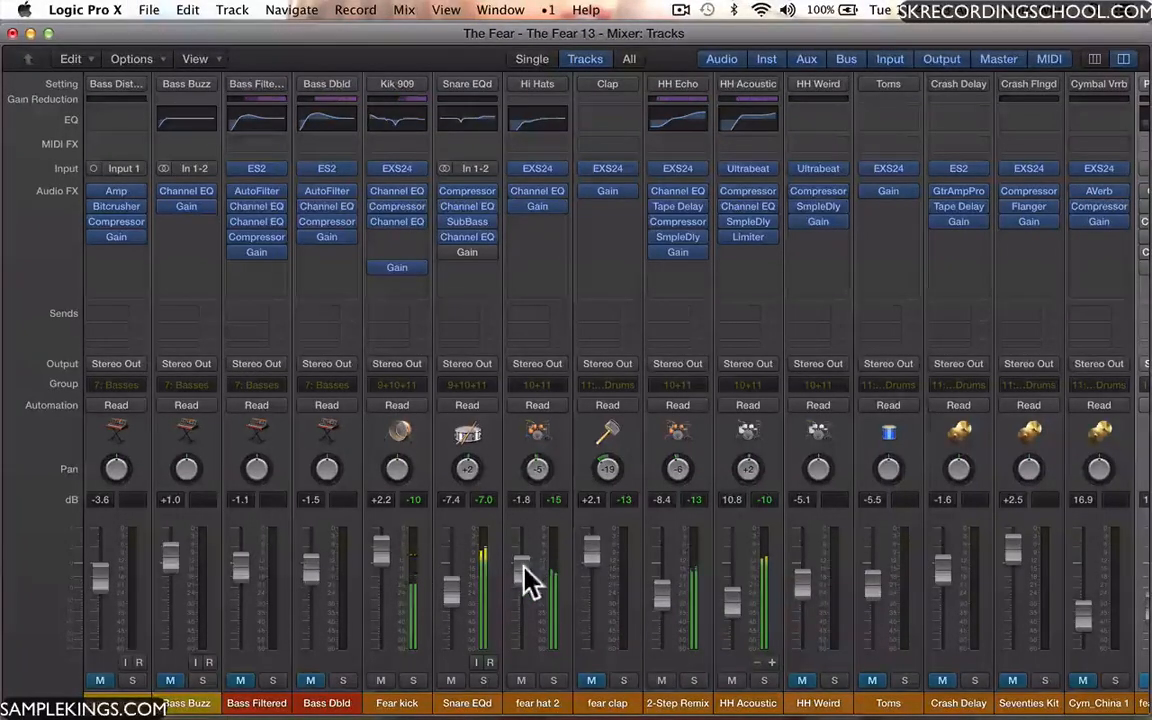
Lower fear hat 2 to -2.9 dB, 2-Step Remix to -10.0 dB and HH Acoustic to -11.6 dB, and unmute fear clap at +1.4 dB.
{"action": "left_click_drag", "start_coordinate": [528, 578], "coordinate": [528, 586]}
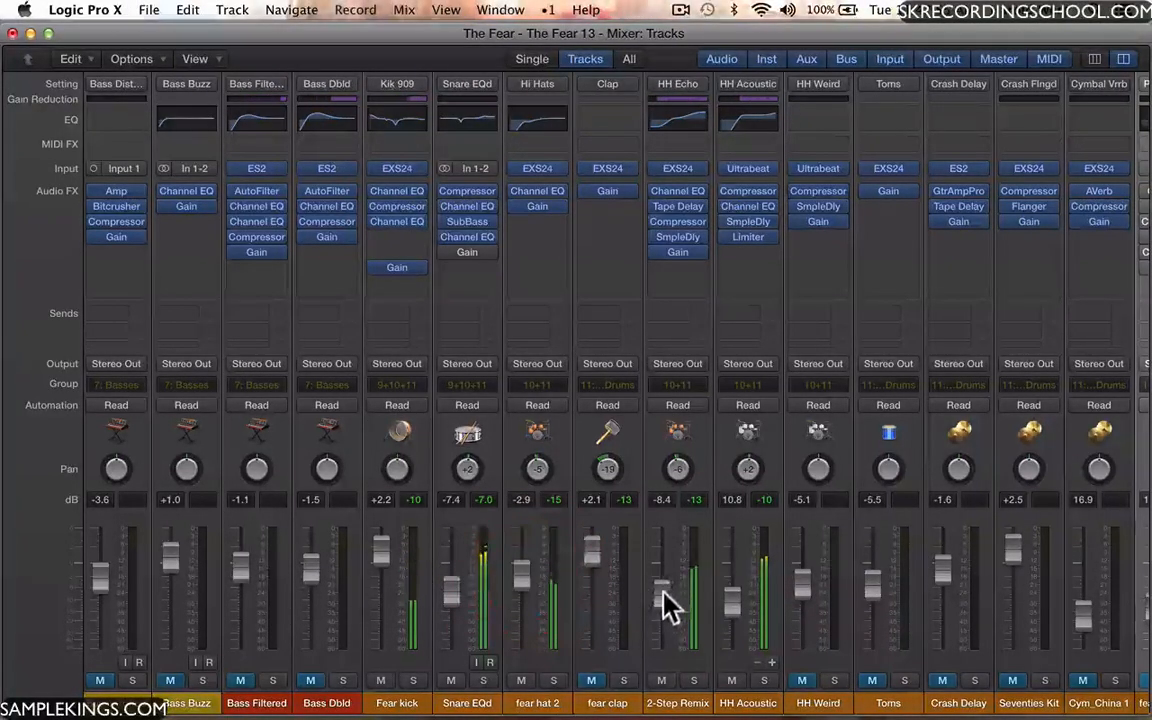
{"action": "left_click_drag", "start_coordinate": [663, 598], "coordinate": [731, 607]}
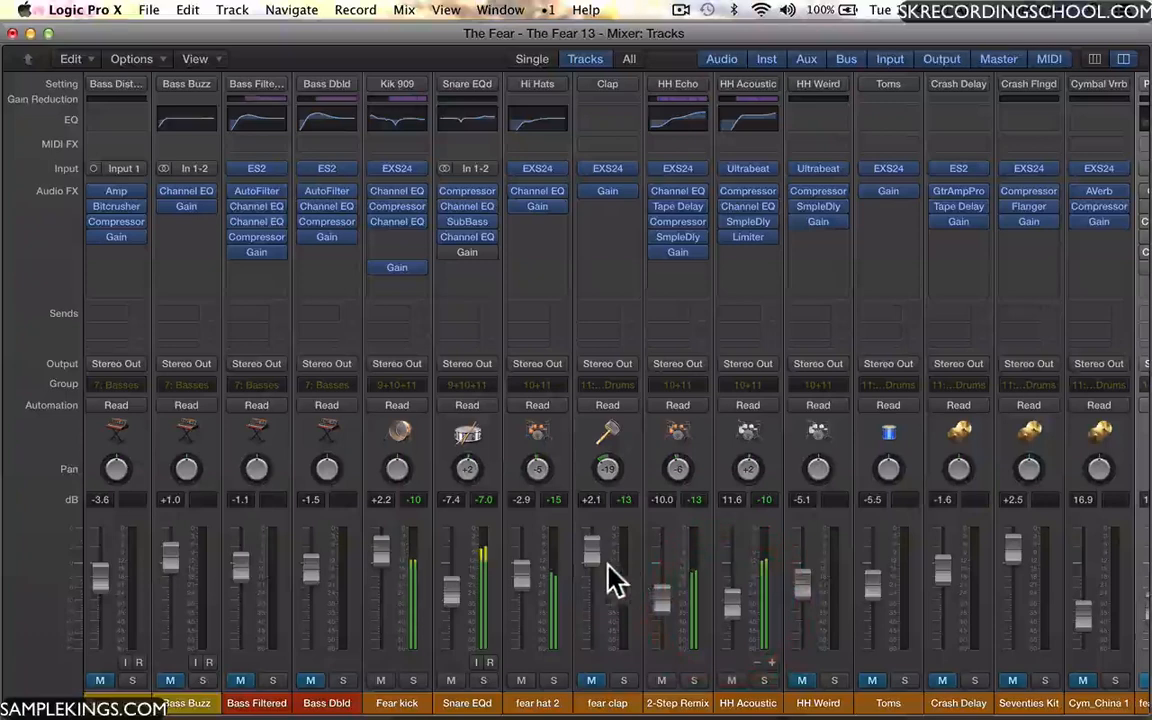
{"action": "left_click_drag", "start_coordinate": [591, 553], "coordinate": [600, 574]}
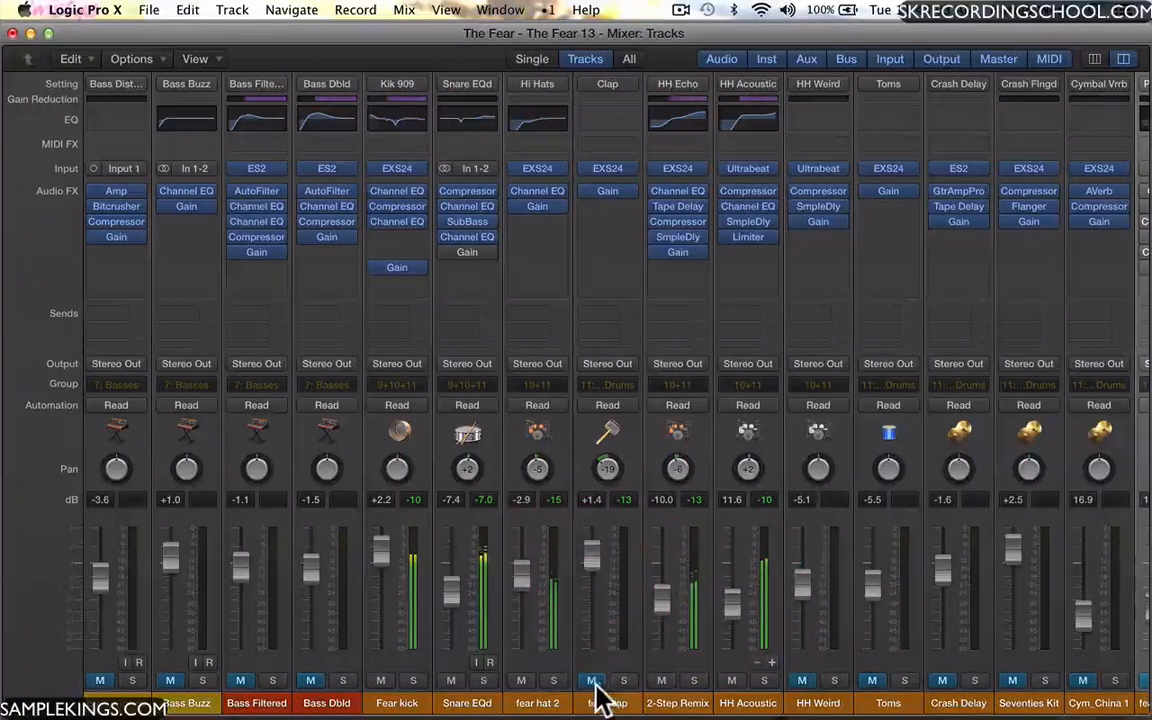
{"action": "left_click", "coordinate": [591, 680]}
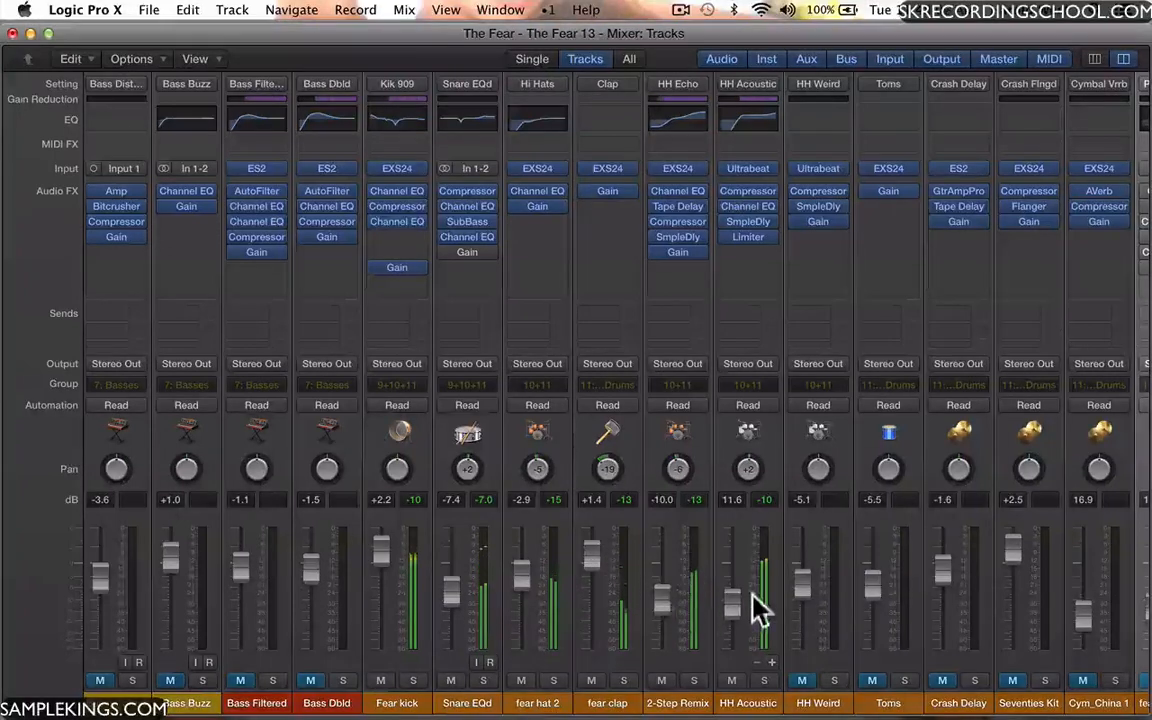
Lower HH Acoustic to -12.2 dB and 2-Step Remix to -11.0 dB, and unmute HH Weird, Toms and Crash Delay.
{"action": "left_click_drag", "start_coordinate": [733, 608], "coordinate": [734, 610]}
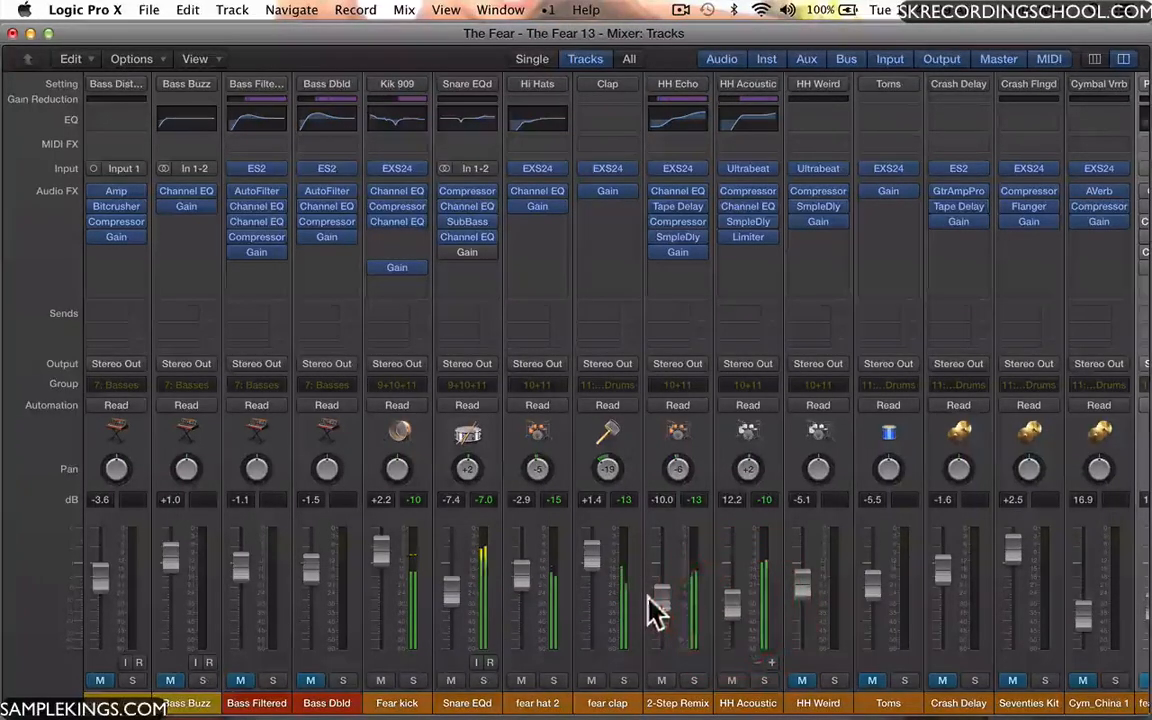
{"action": "left_click_drag", "start_coordinate": [660, 606], "coordinate": [659, 610]}
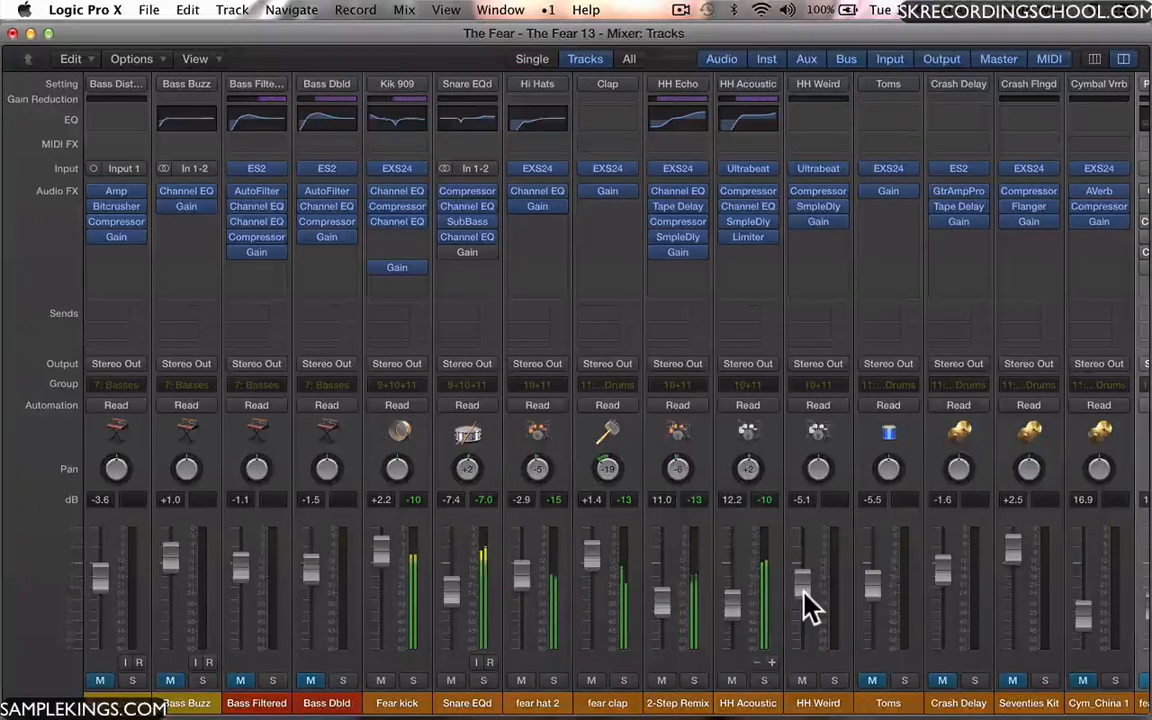
{"action": "left_click", "coordinate": [872, 681]}
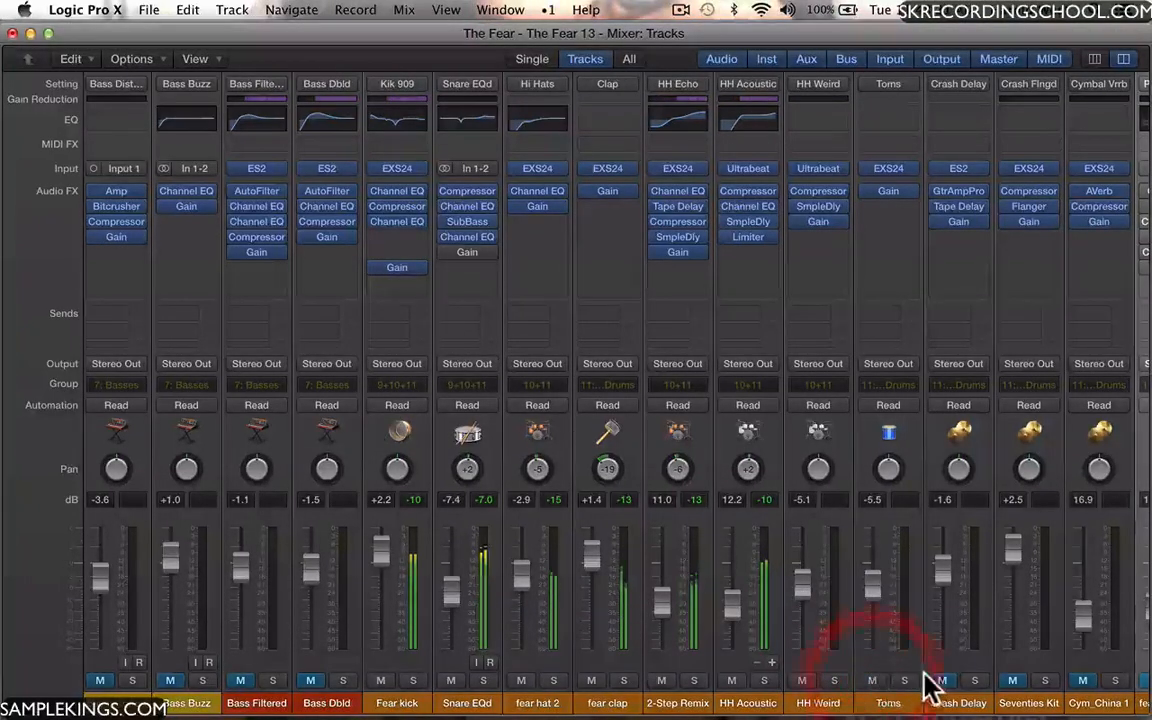
{"action": "left_click", "coordinate": [942, 681]}
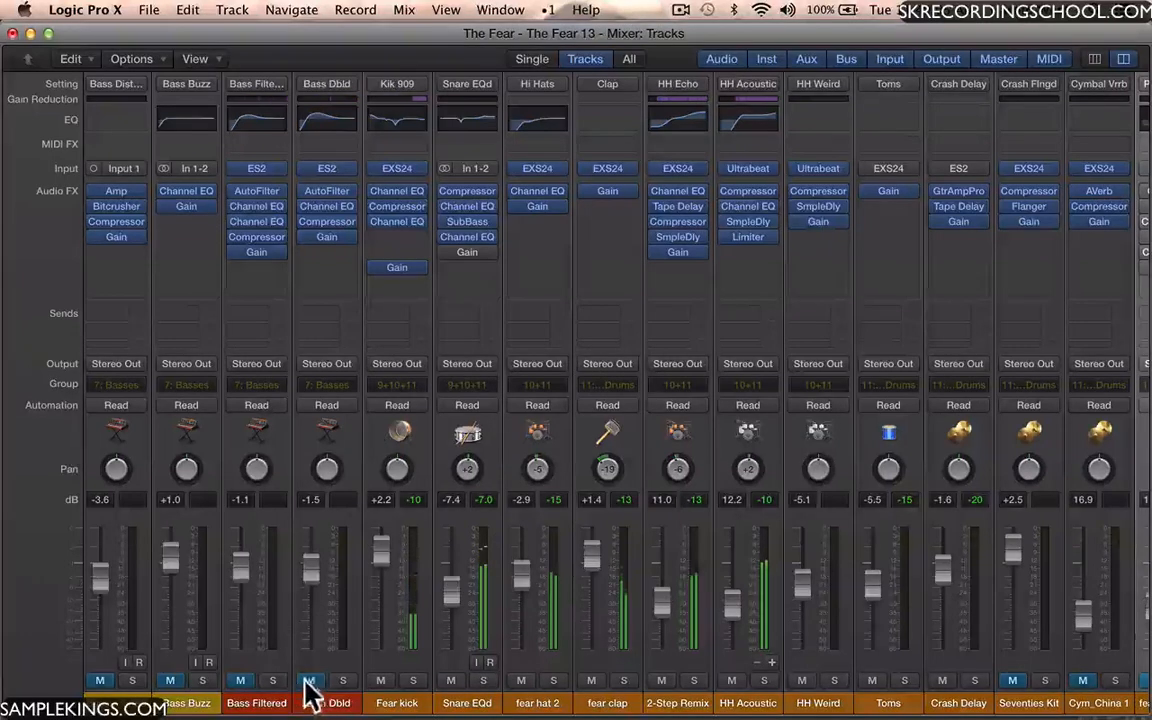
Unmute Bass Filtered and Bass Dbld, lowering Bass Filtered to -2.8 dB and Bass Dbld to -5.5 dB.
{"action": "left_click", "coordinate": [240, 682]}
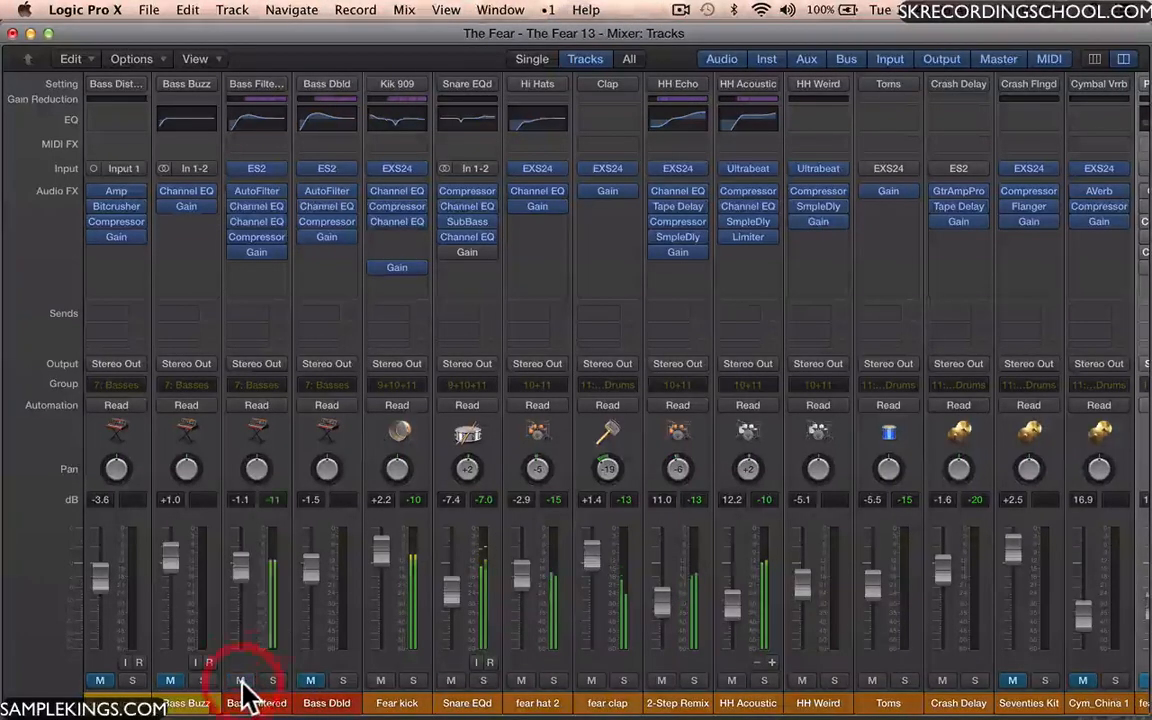
{"action": "left_click", "coordinate": [310, 682]}
{"action": "left_click", "coordinate": [311, 682]}
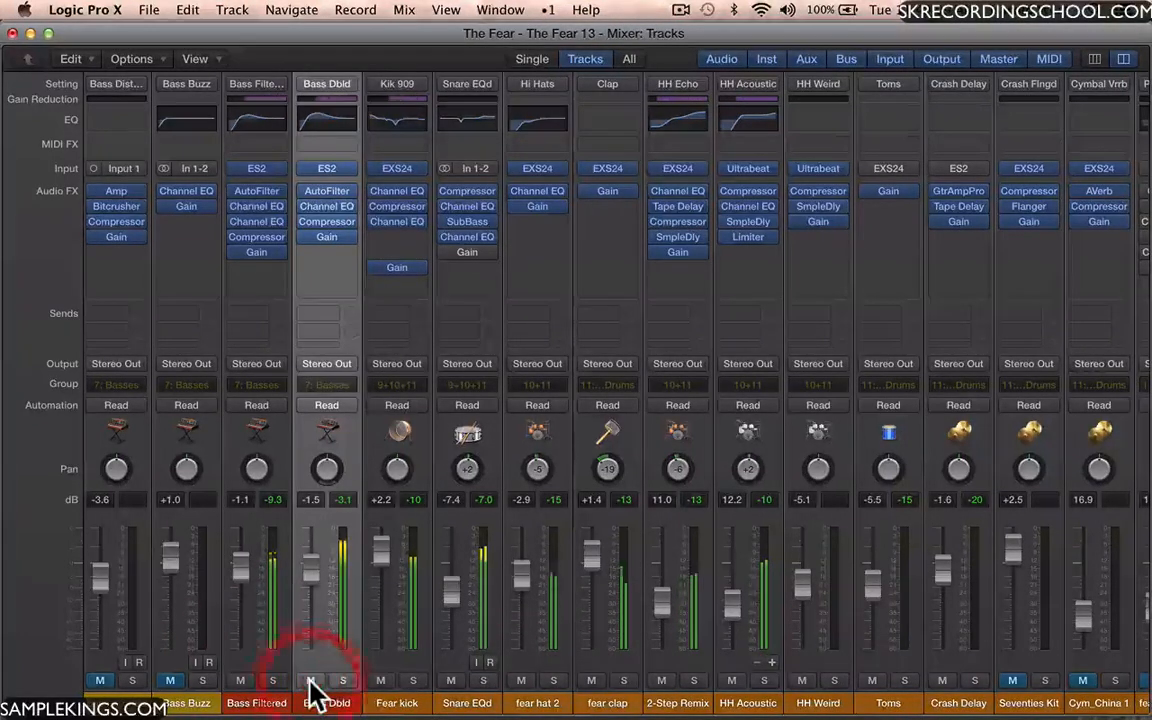
{"action": "left_click_drag", "start_coordinate": [309, 578], "coordinate": [310, 588]}
{"action": "left_click_drag", "start_coordinate": [239, 557], "coordinate": [244, 592]}
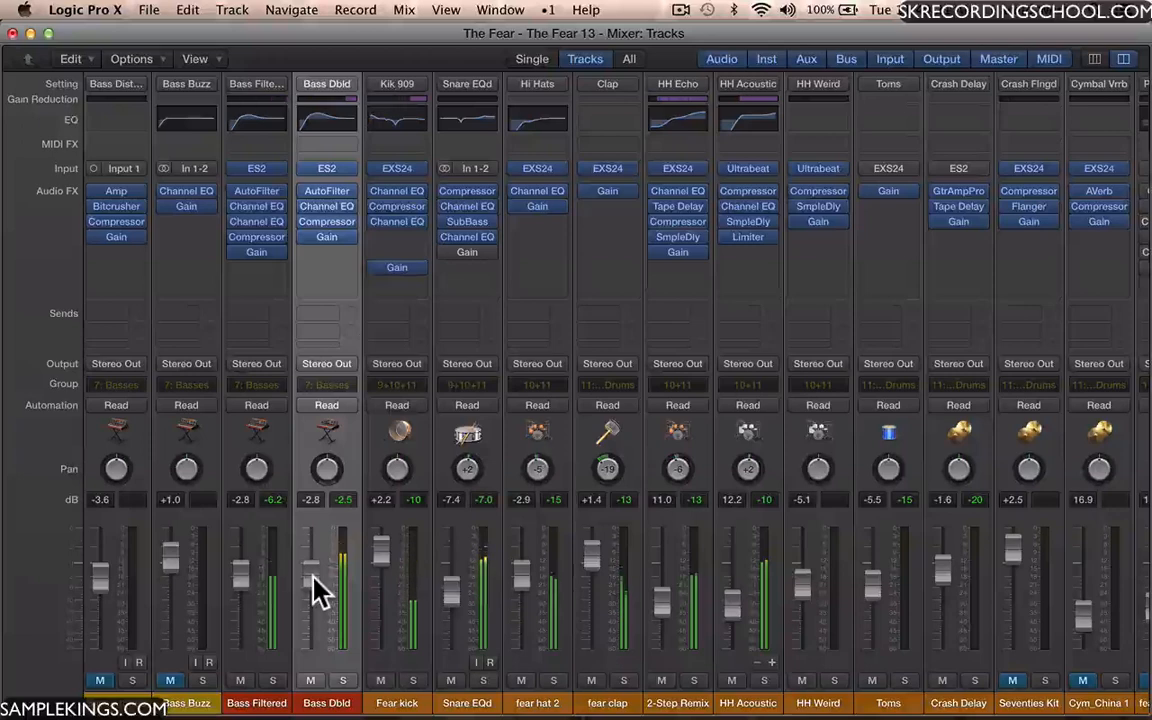
{"action": "left_click_drag", "start_coordinate": [313, 580], "coordinate": [309, 607]}
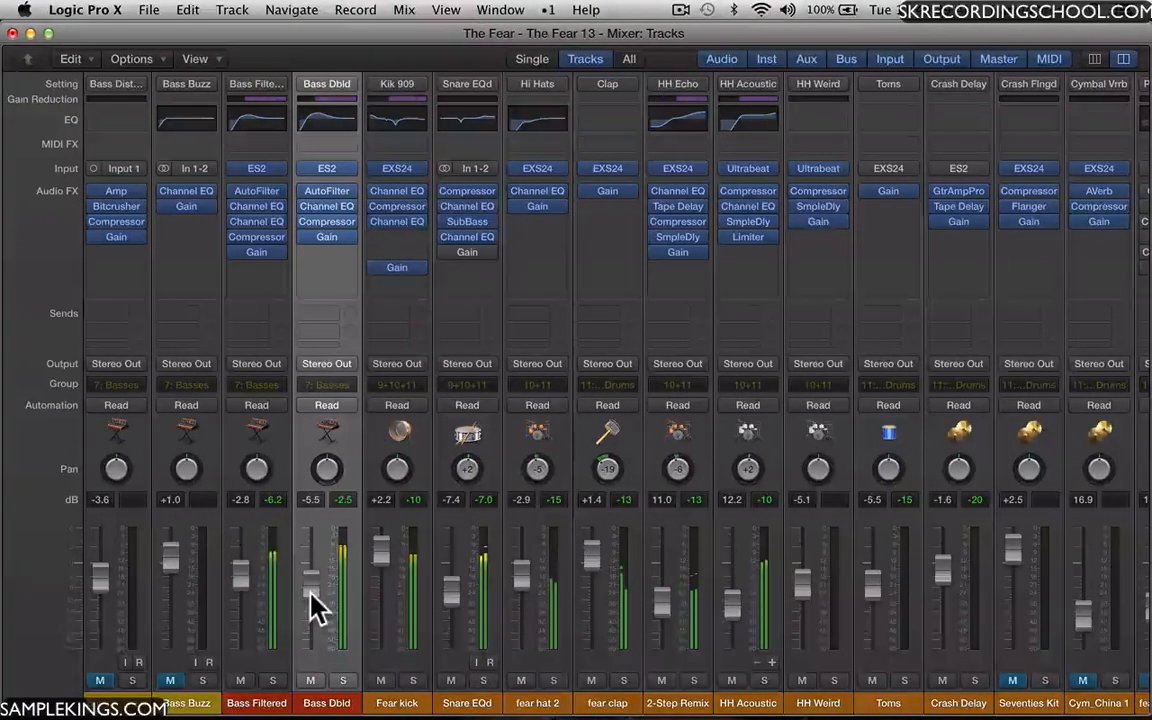
Stop playback and mute all drum tracks from Snare EQd through Crash Delay, keeping Fear kick and the two basses audible.
{"action": "key", "text": "space"}
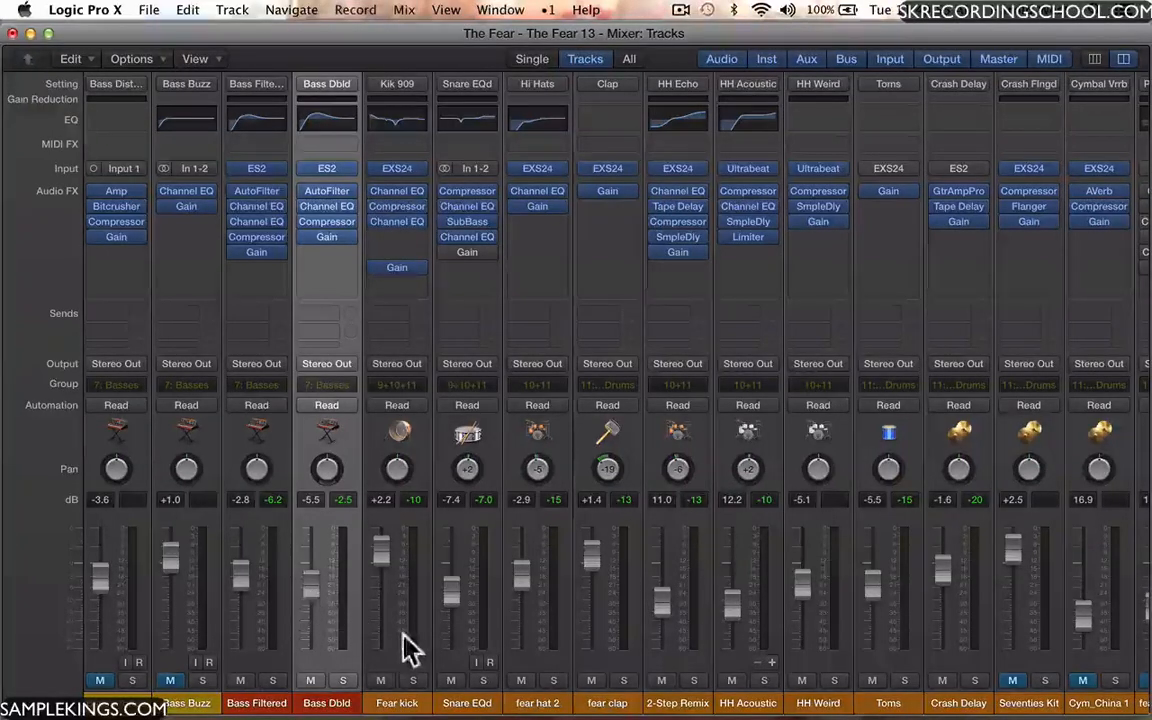
{"action": "left_click", "coordinate": [451, 680]}
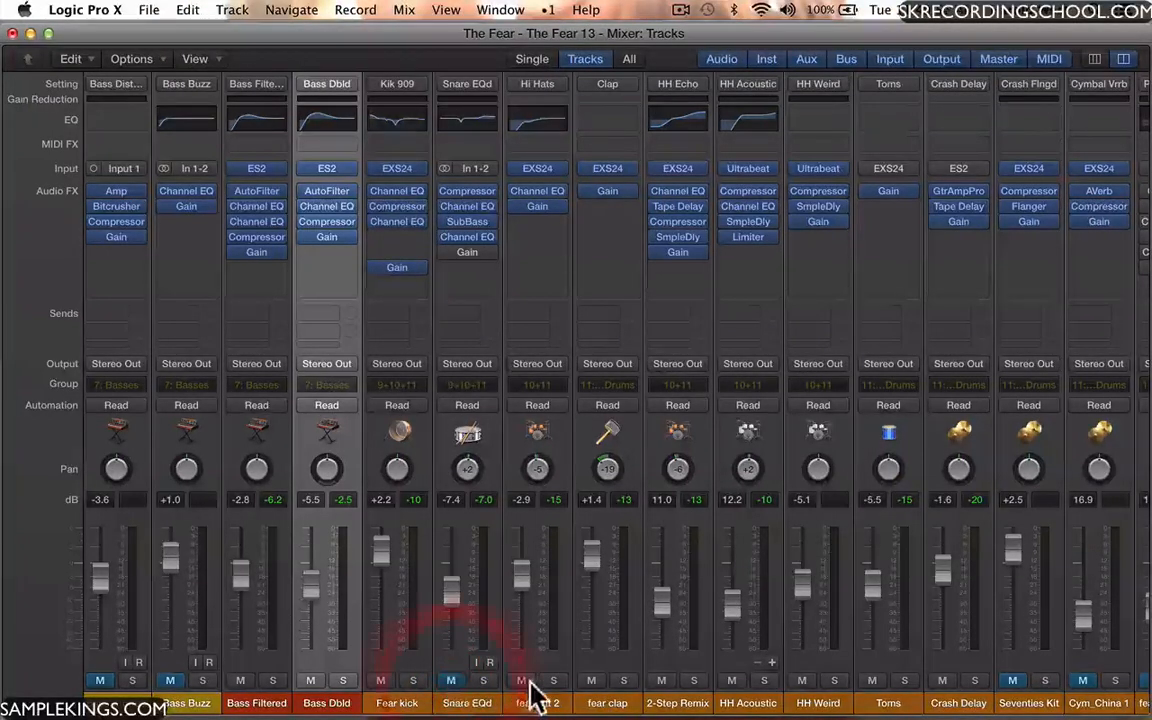
{"action": "left_click", "coordinate": [522, 680]}
{"action": "left_click", "coordinate": [591, 680]}
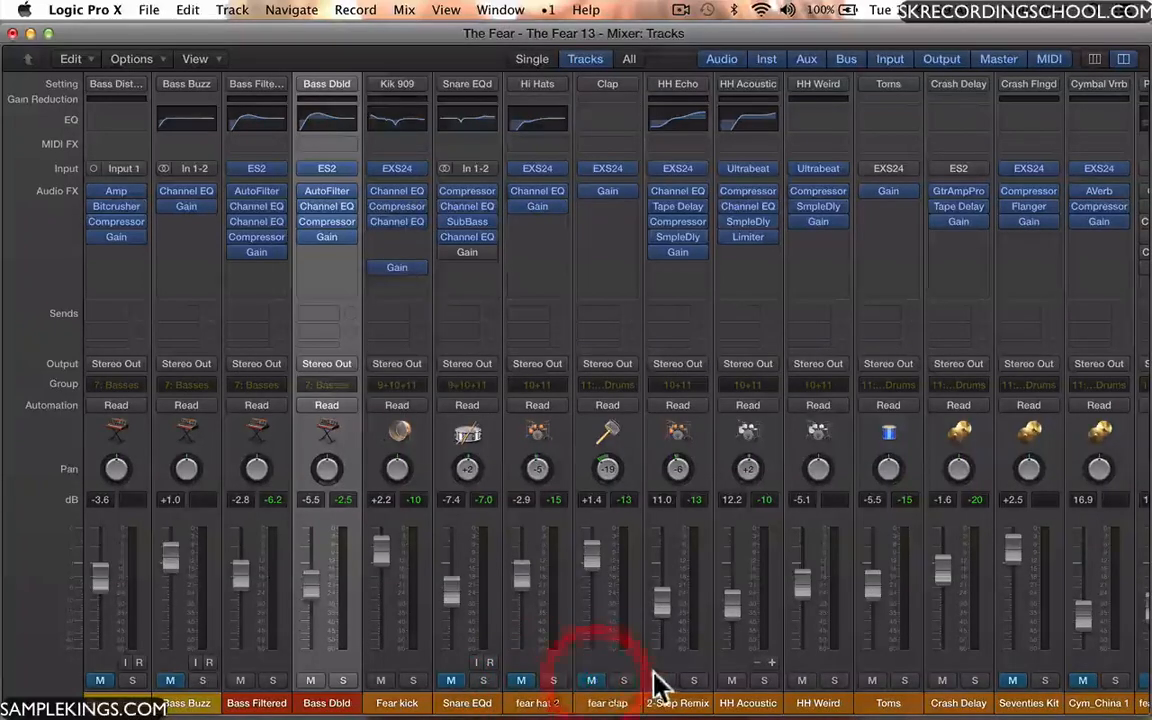
{"action": "left_click", "coordinate": [661, 680]}
{"action": "left_click", "coordinate": [731, 680]}
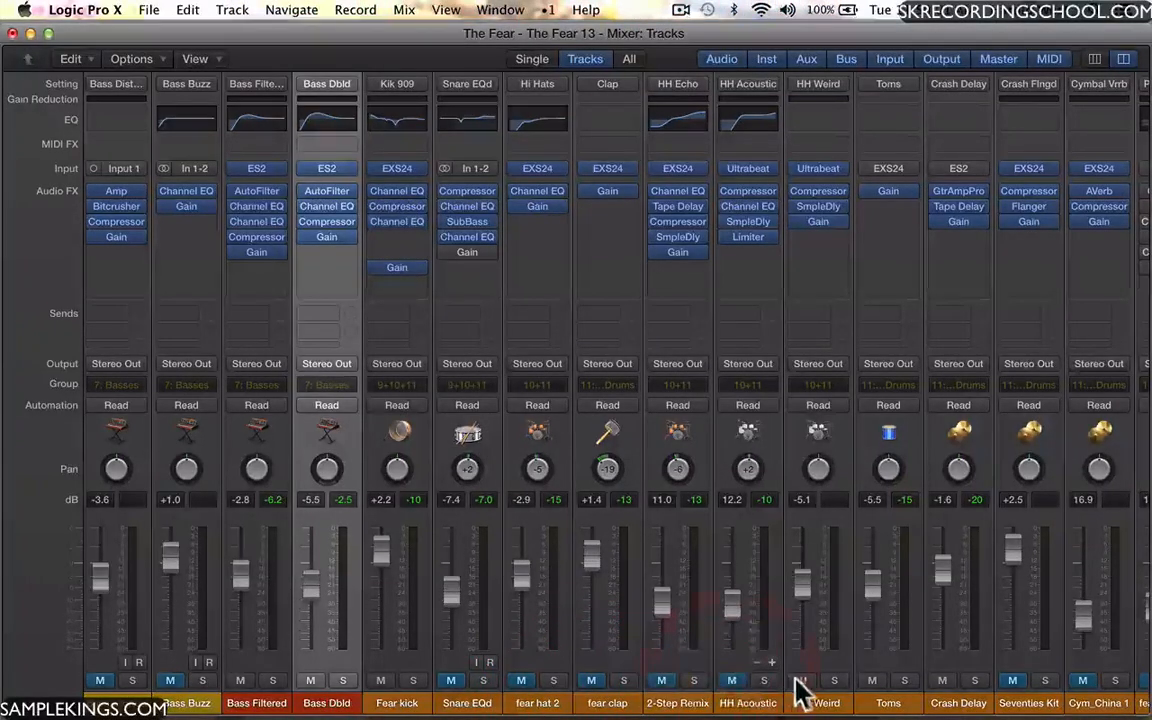
{"action": "left_click", "coordinate": [801, 680]}
{"action": "left_click", "coordinate": [872, 680]}
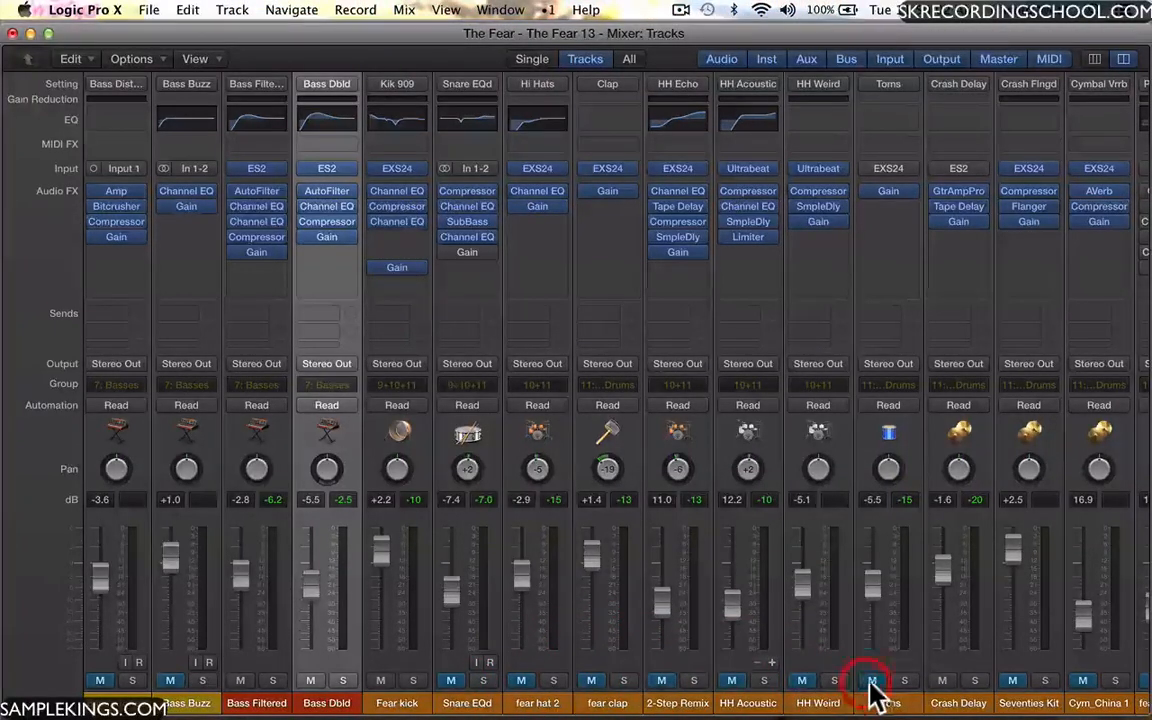
{"action": "left_click", "coordinate": [943, 680]}
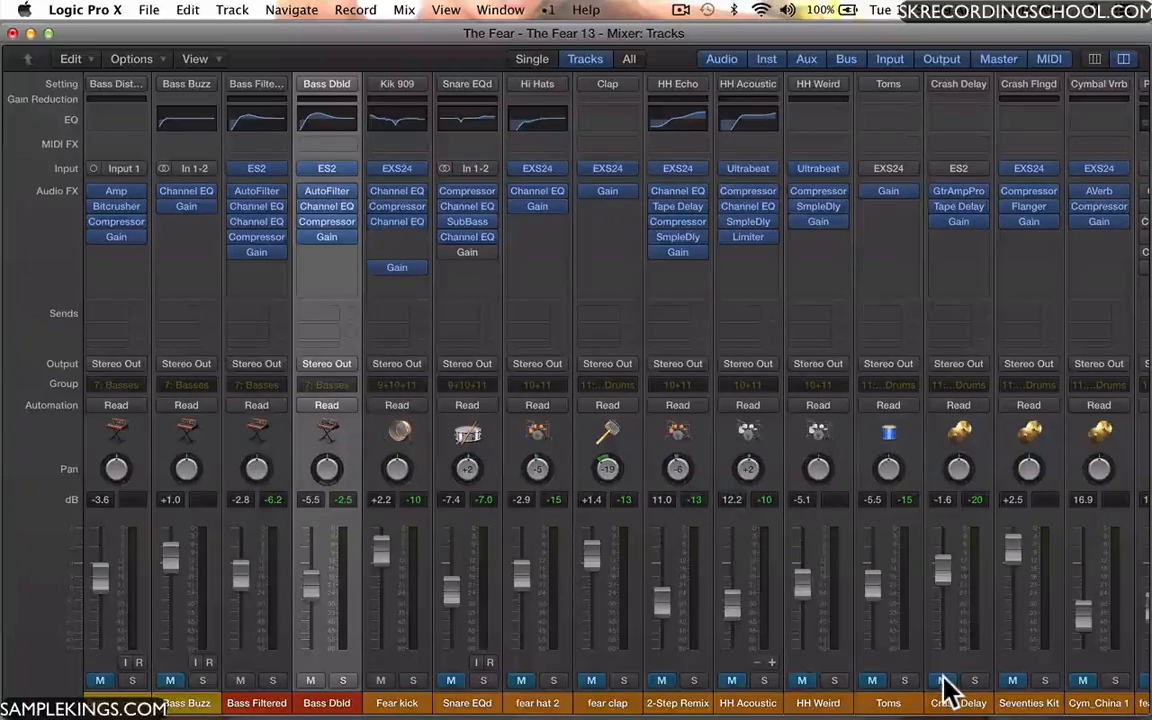
Play the kick with the basses and set the Fear kick fader to +2.3 dB.
{"action": "key", "text": "shift+super"}
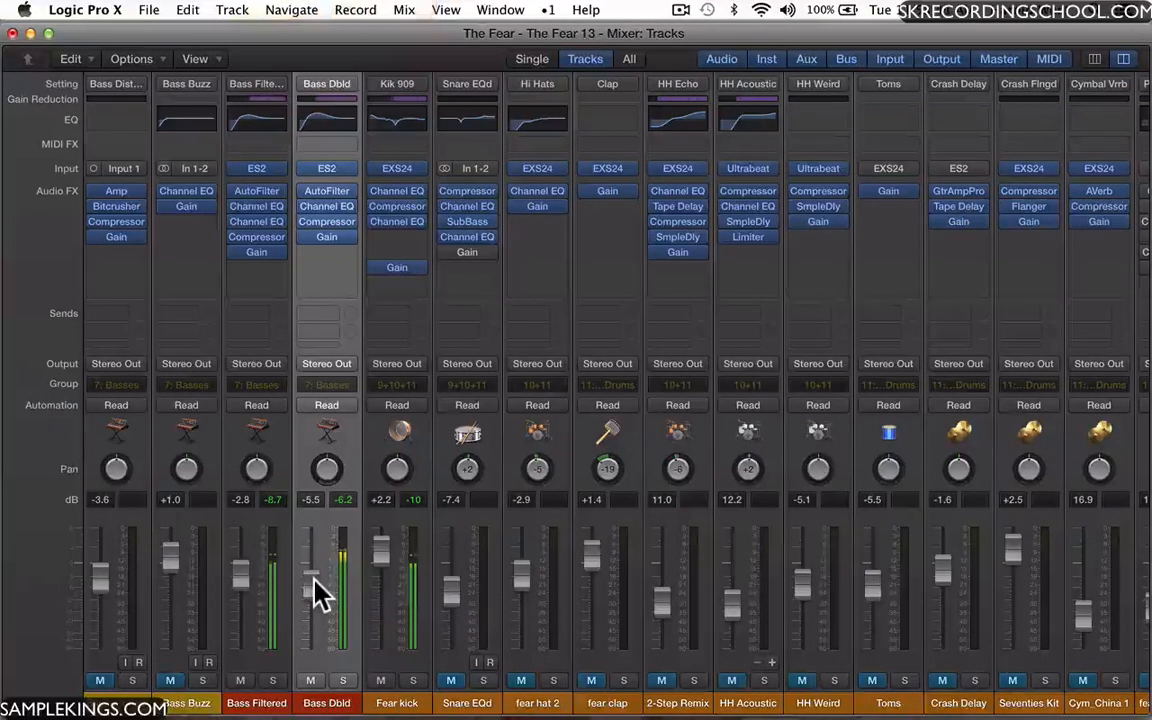
{"action": "left_click_drag", "start_coordinate": [380, 550], "coordinate": [381, 544]}
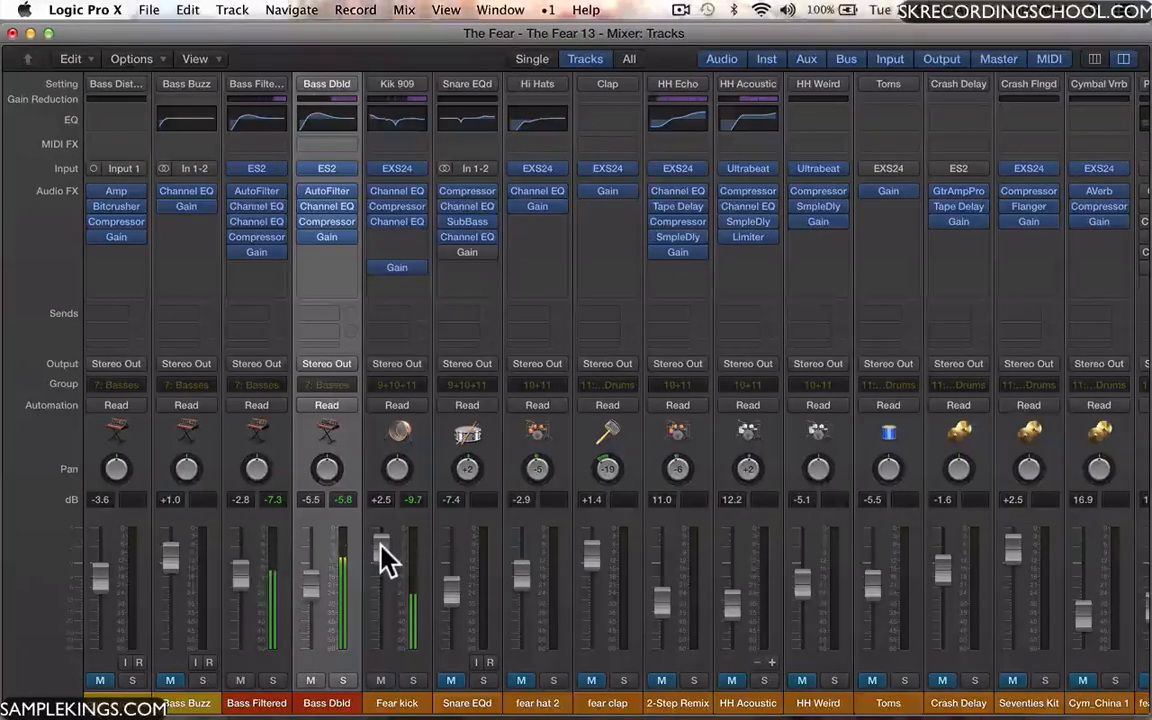
{"action": "left_click", "coordinate": [382, 548]}
{"action": "left_click_drag", "start_coordinate": [382, 548], "coordinate": [382, 550]}
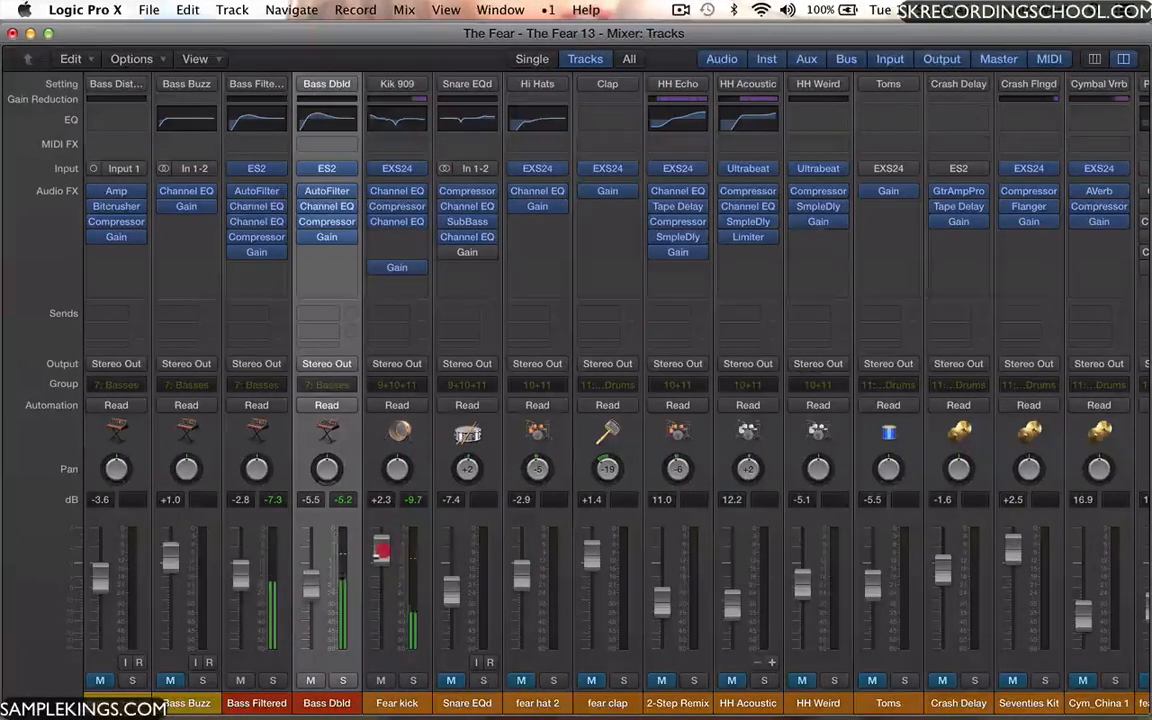
Lower the Bass Filtered fader to -5.1 dB and the Bass Dbld fader to -6.8 dB.
{"action": "left_click", "coordinate": [240, 576]}
{"action": "left_click_drag", "start_coordinate": [240, 576], "coordinate": [240, 590]}
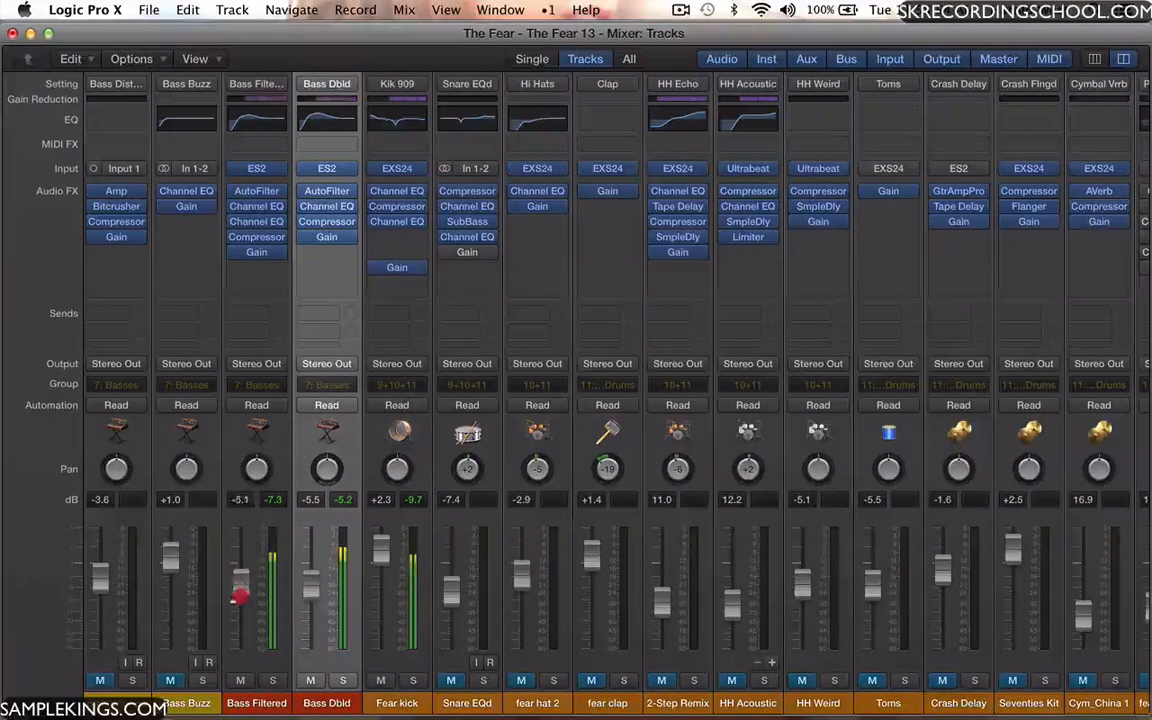
{"action": "left_click", "coordinate": [311, 596]}
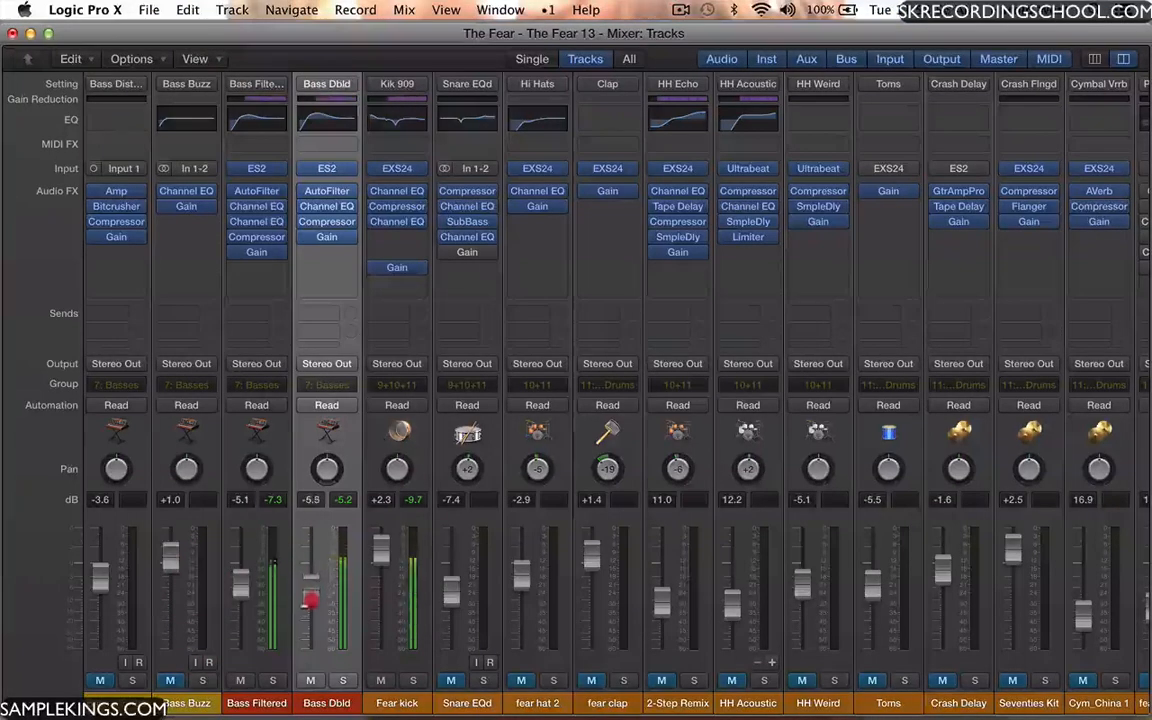
{"action": "left_click_drag", "start_coordinate": [311, 600], "coordinate": [311, 606]}
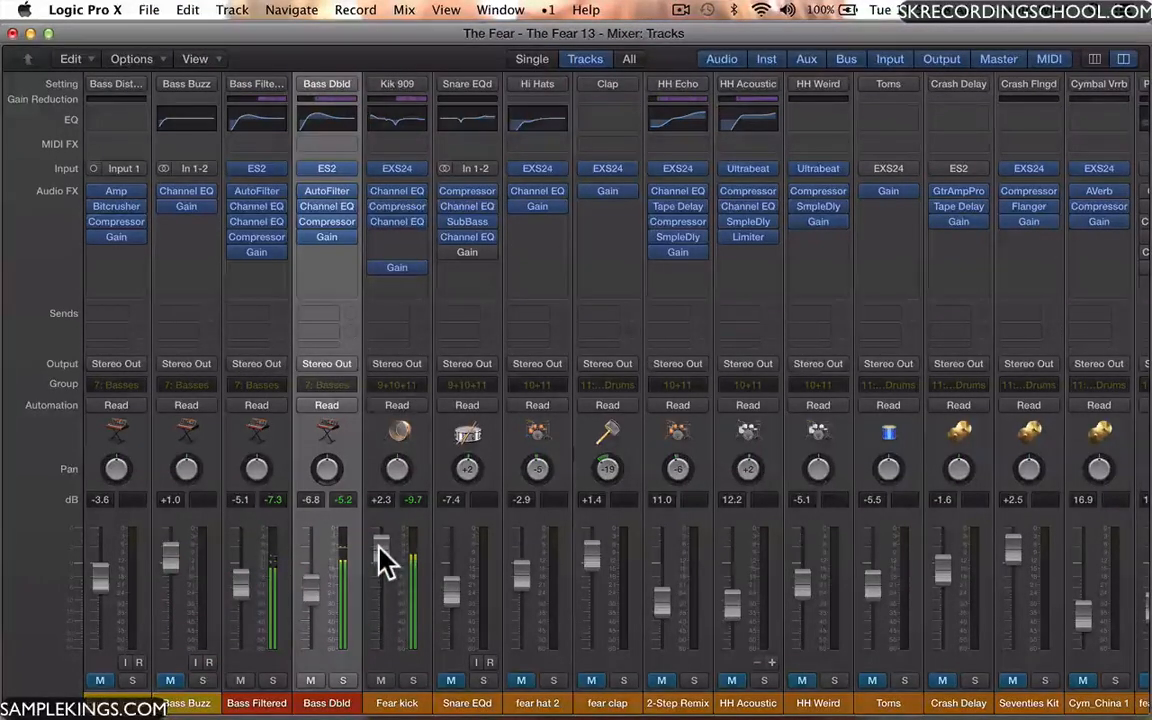
Fine-tune the Fear kick fader to +2.1 dB and stop playback.
{"action": "key", "text": "shift"}
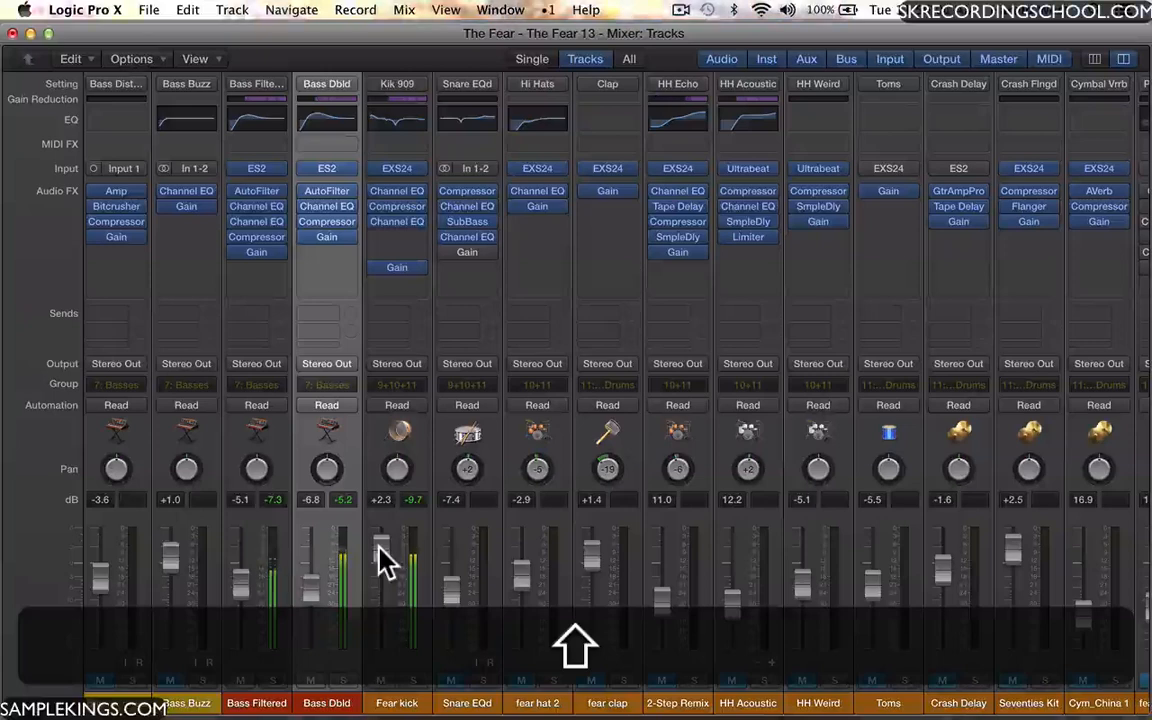
{"action": "left_click_drag", "start_coordinate": [378, 543], "coordinate": [378, 546]}
{"action": "key", "text": "shift+super+space"}
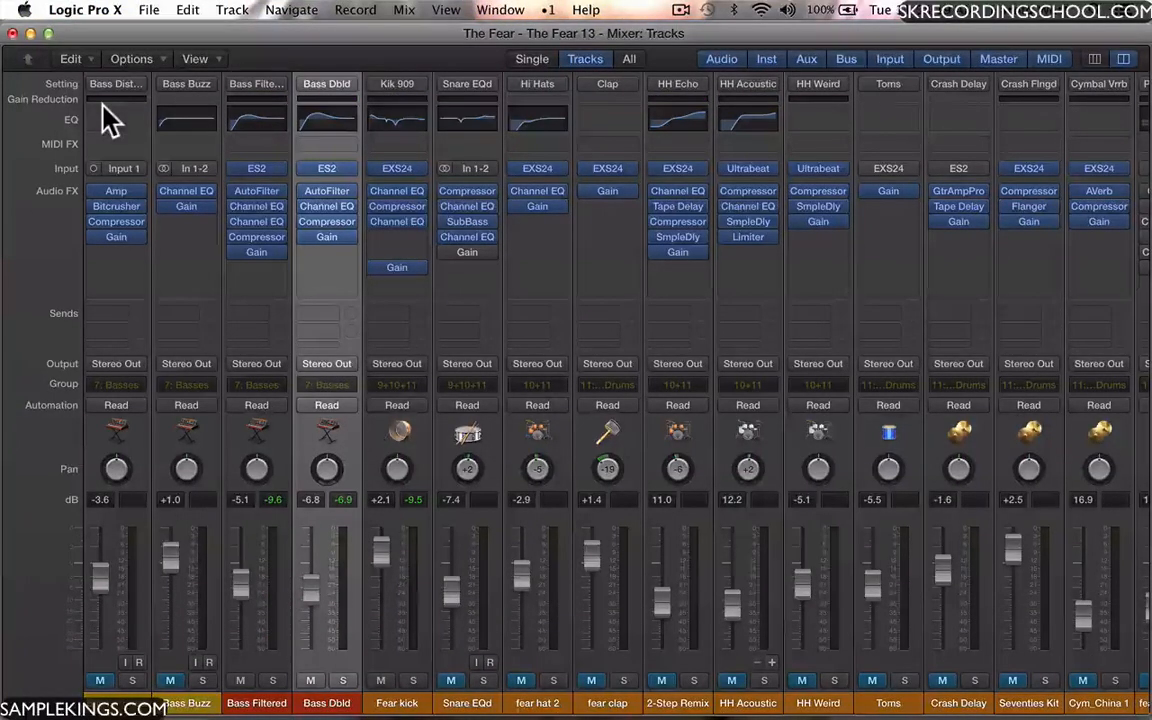
Resume playback, unmute Bass Buzz and lower its fader to -12.0 dB.
{"action": "key", "text": "space"}
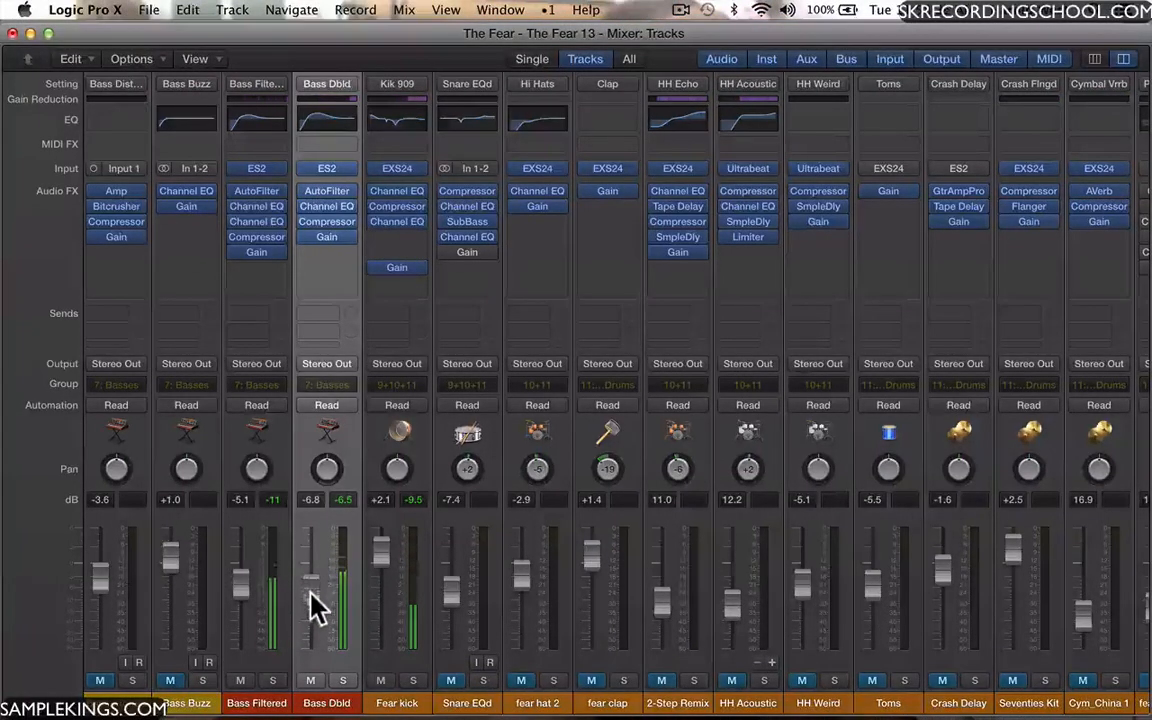
{"action": "left_click", "coordinate": [170, 682]}
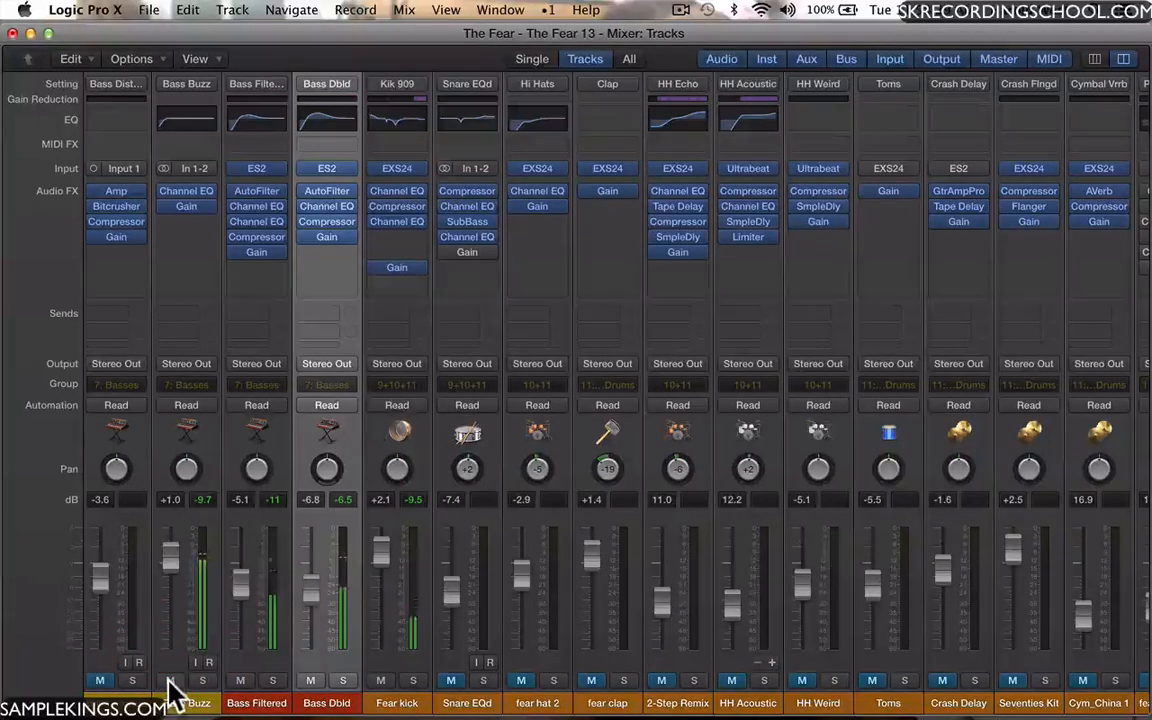
{"action": "left_click_drag", "start_coordinate": [170, 556], "coordinate": [170, 593]}
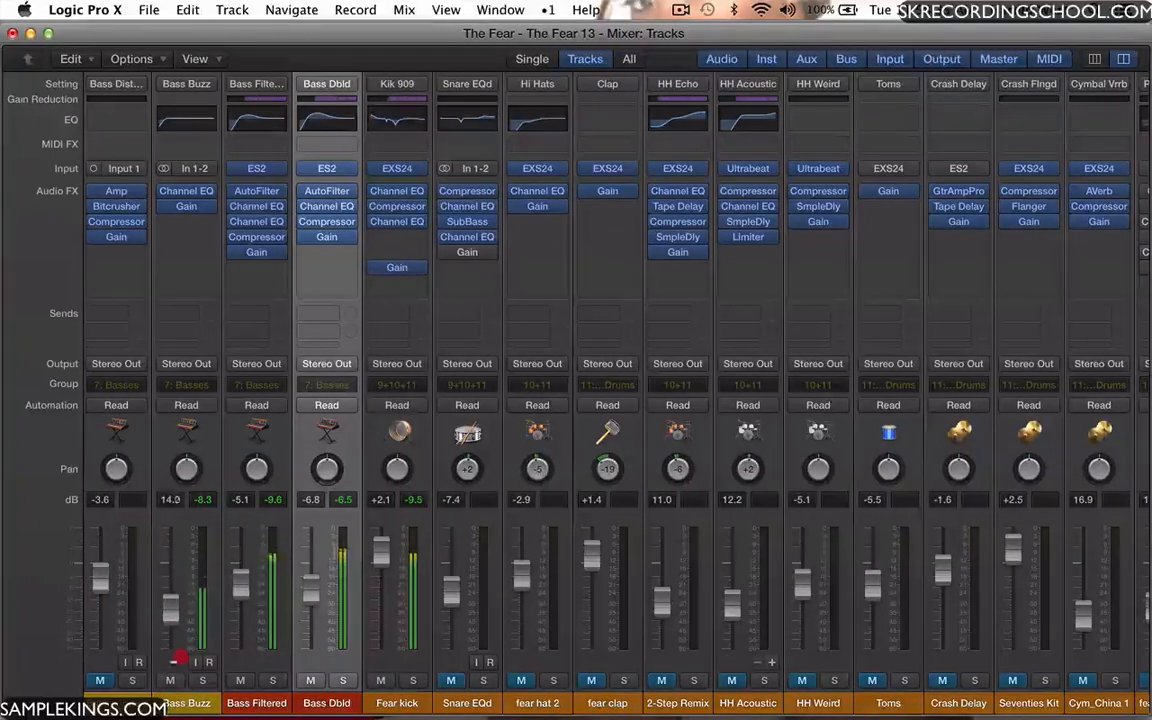
{"action": "left_click_drag", "start_coordinate": [175, 630], "coordinate": [178, 628]}
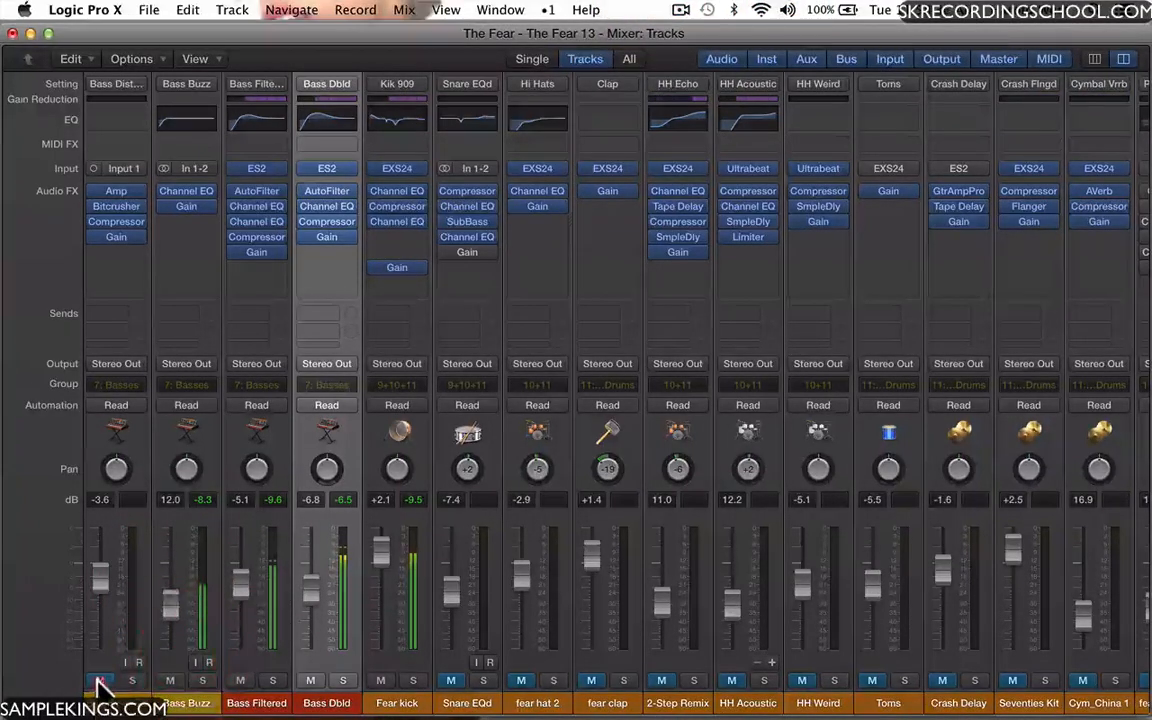
Briefly unmute the Bass Dist track, mute both it and Bass Buzz, and lower Bass Dbld to -11.8 dB.
{"action": "left_click", "coordinate": [100, 681]}
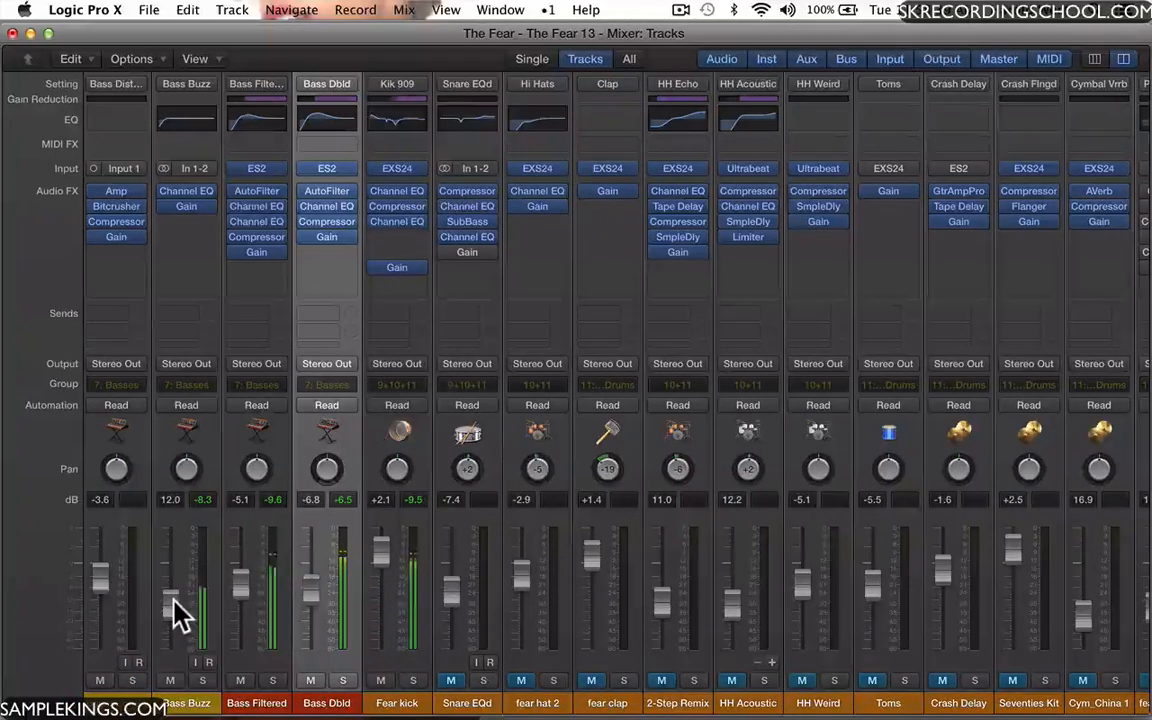
{"action": "left_click", "coordinate": [170, 681]}
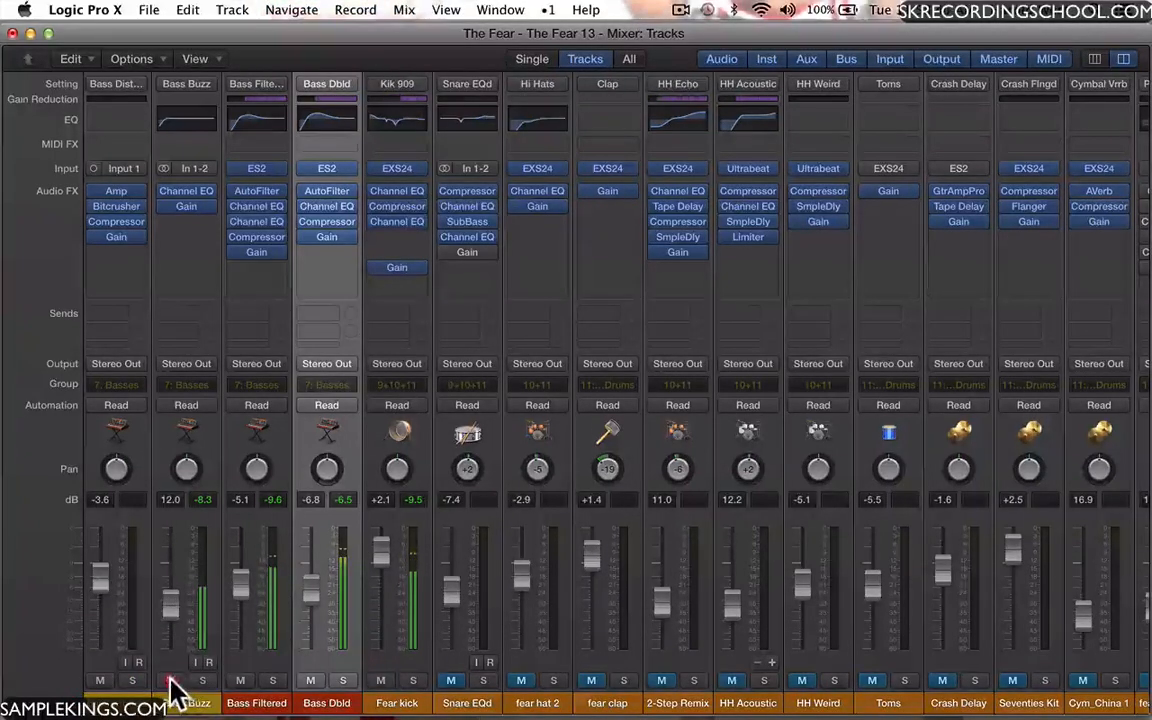
{"action": "left_click", "coordinate": [100, 681]}
{"action": "left_click", "coordinate": [100, 681]}
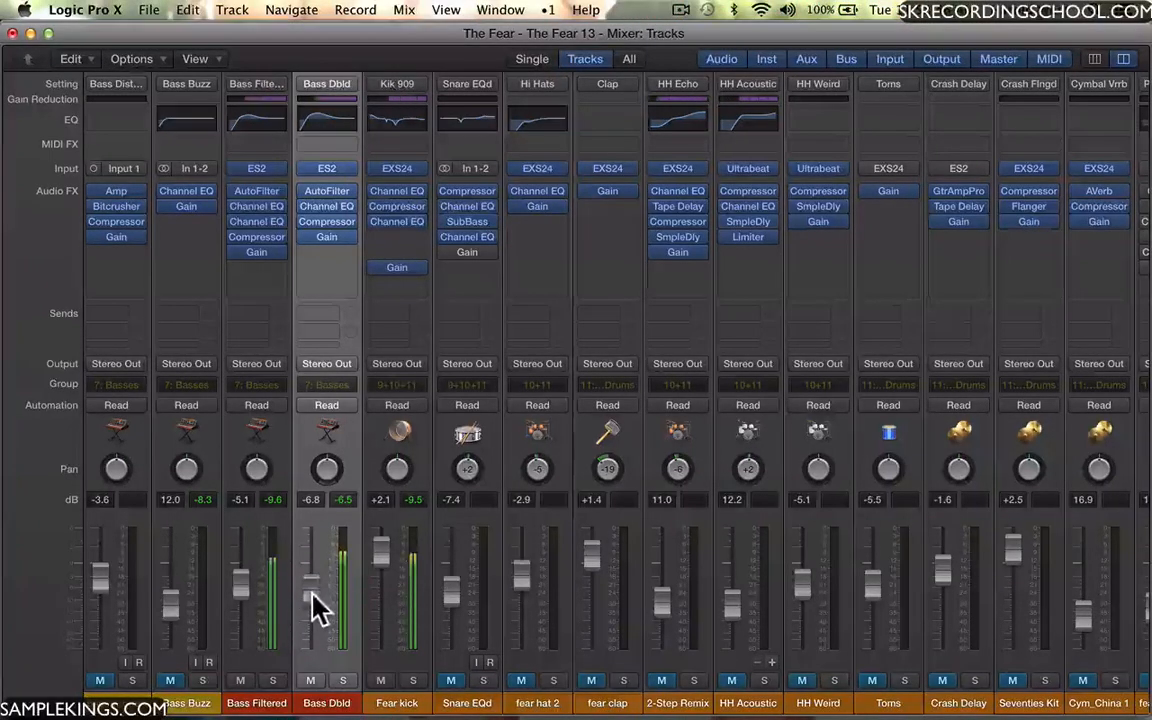
{"action": "left_click_drag", "start_coordinate": [312, 591], "coordinate": [312, 617]}
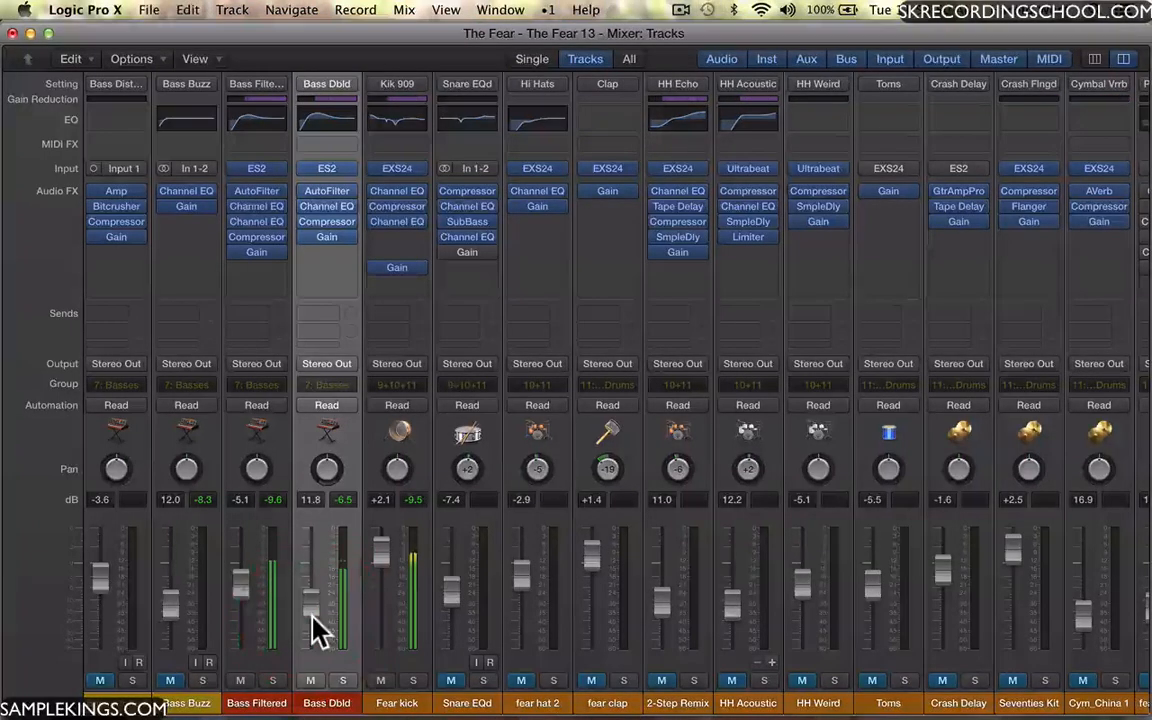
Open the Fear kick's first Channel EQ, set the third band to 86.0 Hz, +4.0 dB with a Q of 0.60, and close it.
{"action": "left_click", "coordinate": [388, 120]}
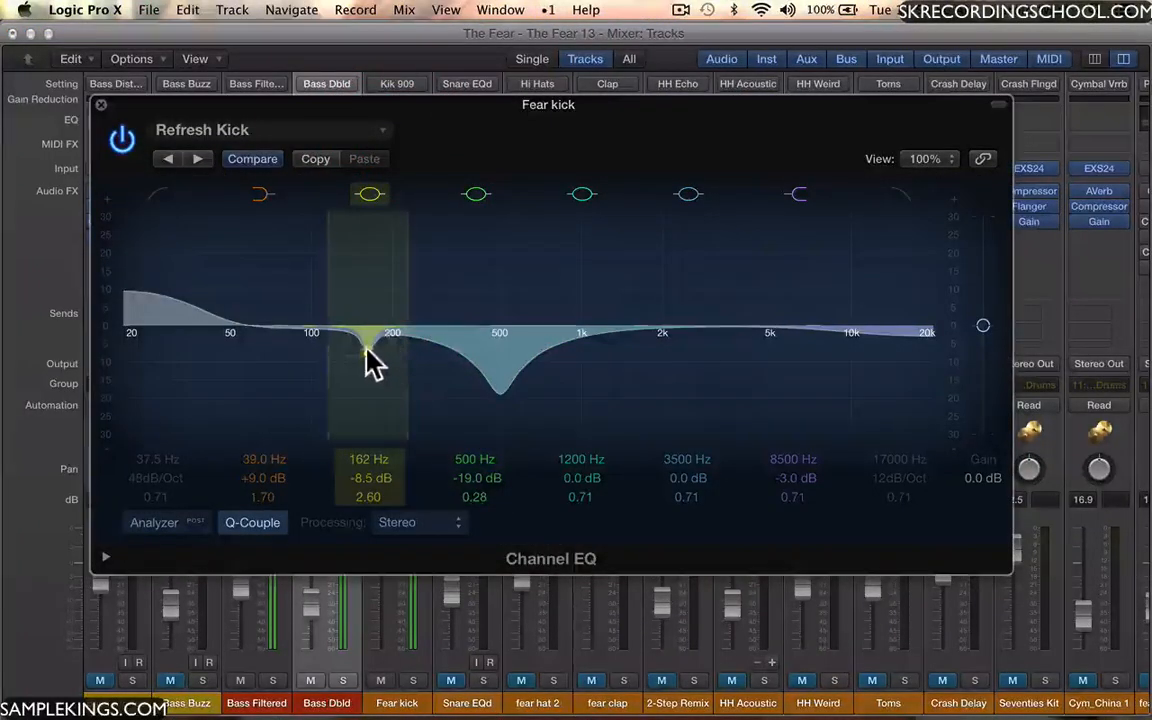
{"action": "left_click_drag", "start_coordinate": [365, 349], "coordinate": [238, 242]}
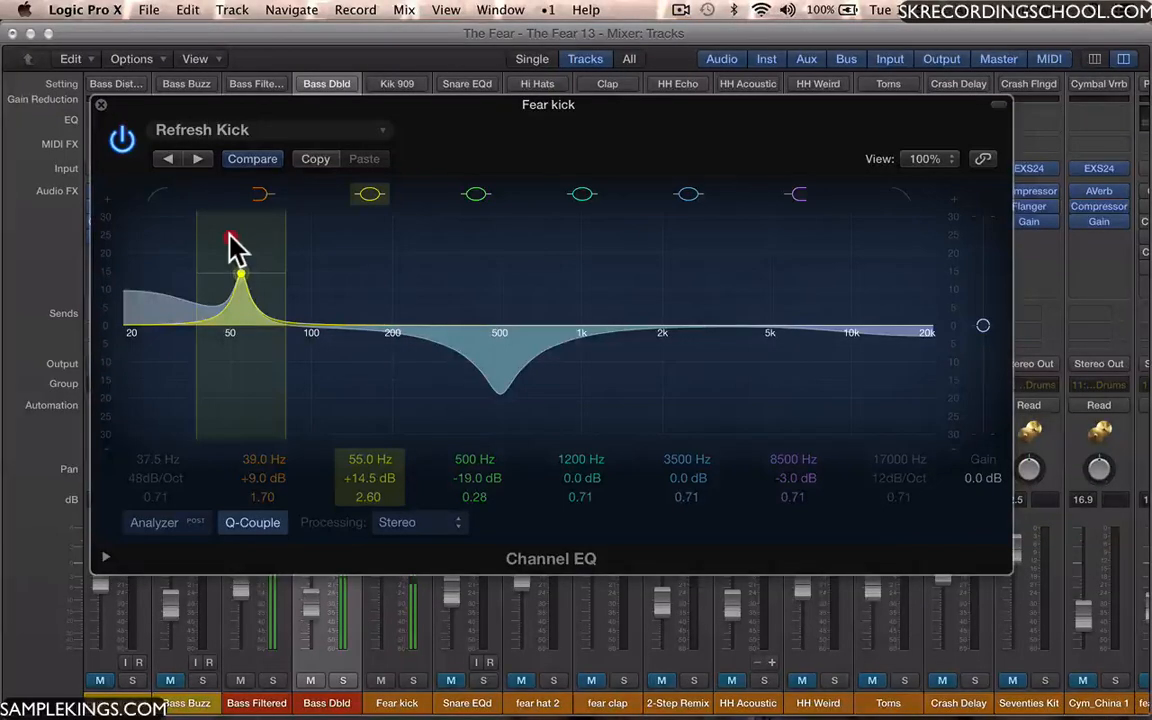
{"action": "left_click_drag", "start_coordinate": [229, 240], "coordinate": [228, 240]}
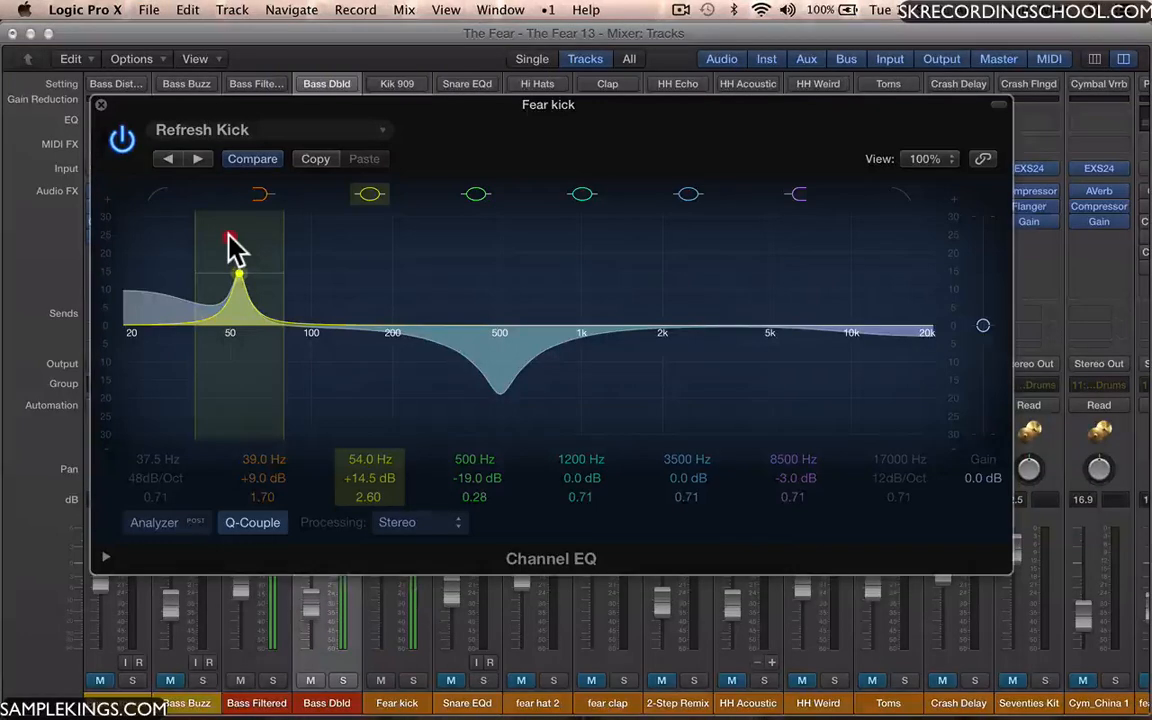
{"action": "left_click_drag", "start_coordinate": [229, 240], "coordinate": [220, 421]}
{"action": "left_click_drag", "start_coordinate": [370, 466], "coordinate": [368, 505]}
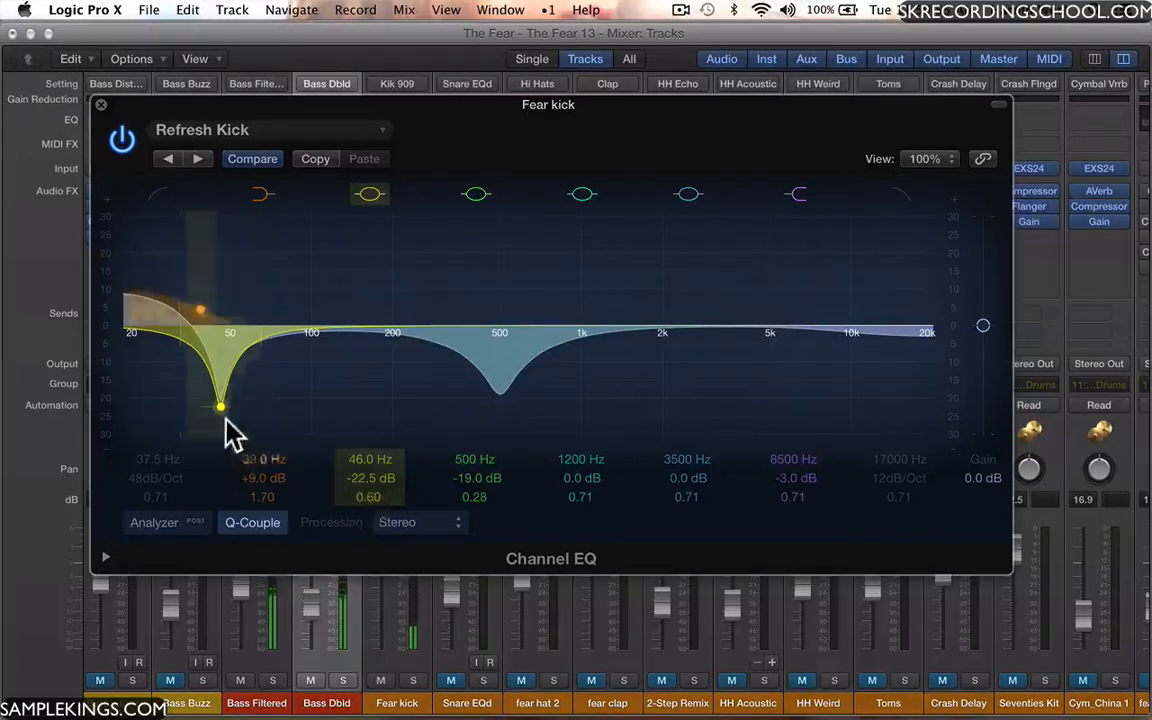
{"action": "left_click_drag", "start_coordinate": [226, 420], "coordinate": [300, 283]}
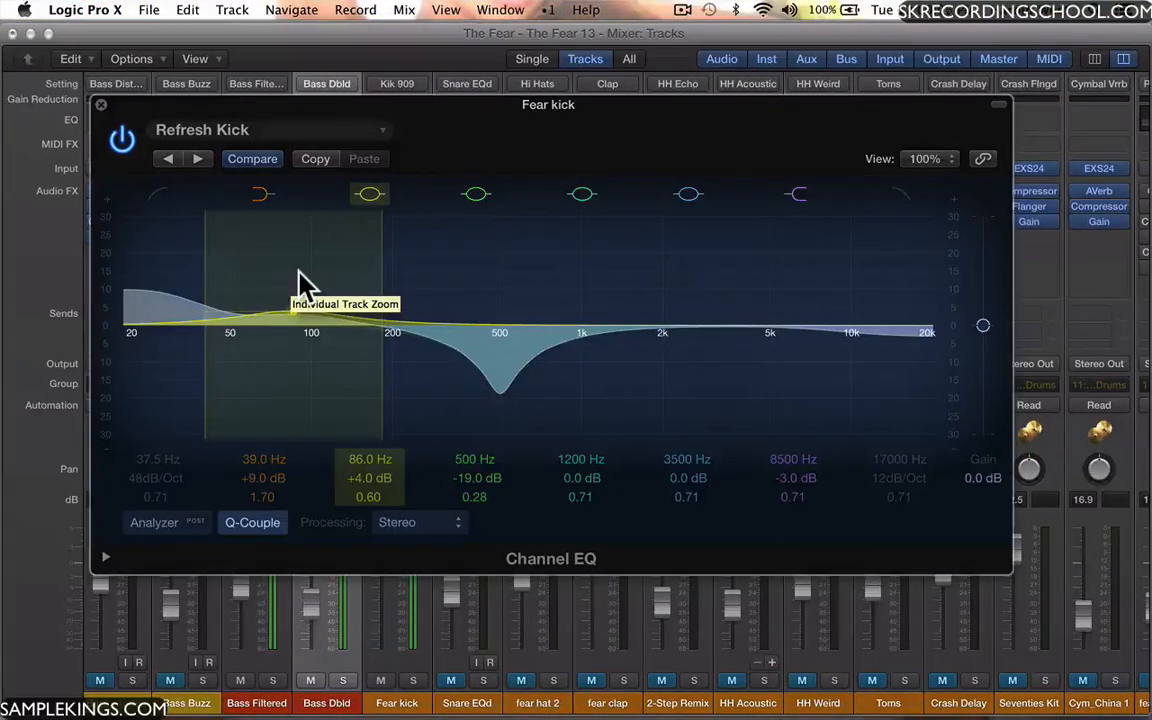
{"action": "left_click", "coordinate": [99, 103]}
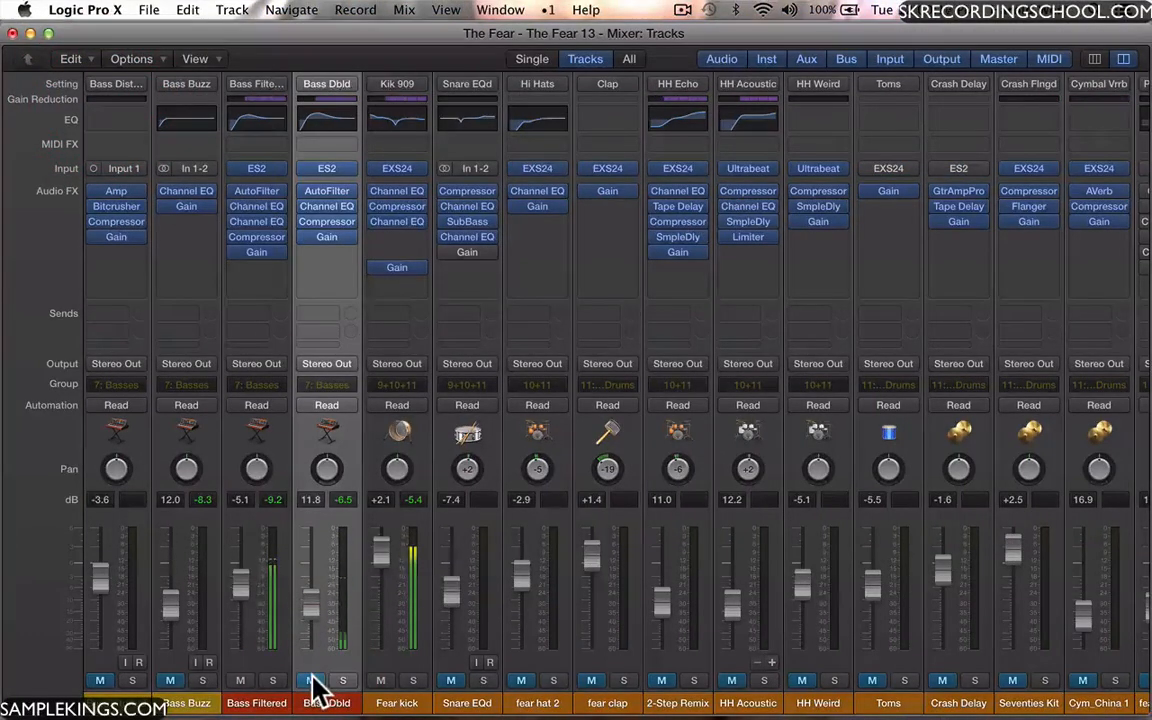
Mute the Bass Dbld and Bass Filtered tracks and unmute Snare EQd, fear hat 2, fear clap and 2-Step Remix.
{"action": "left_click", "coordinate": [241, 682]}
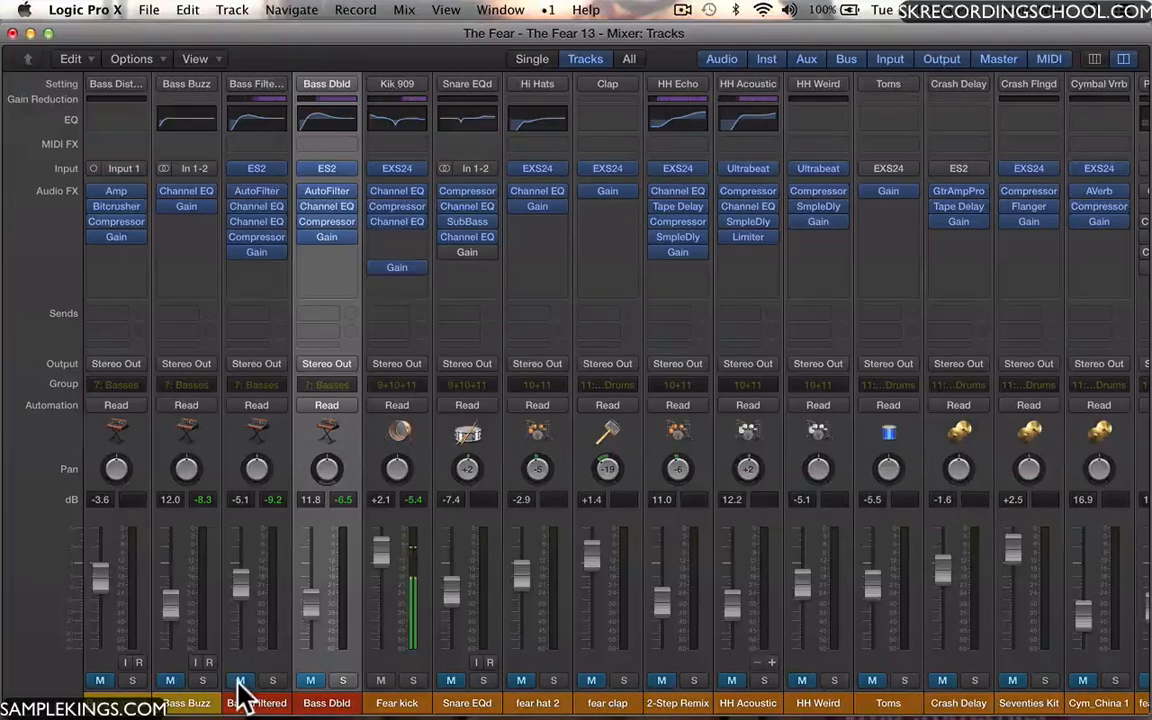
{"action": "left_click", "coordinate": [522, 681]}
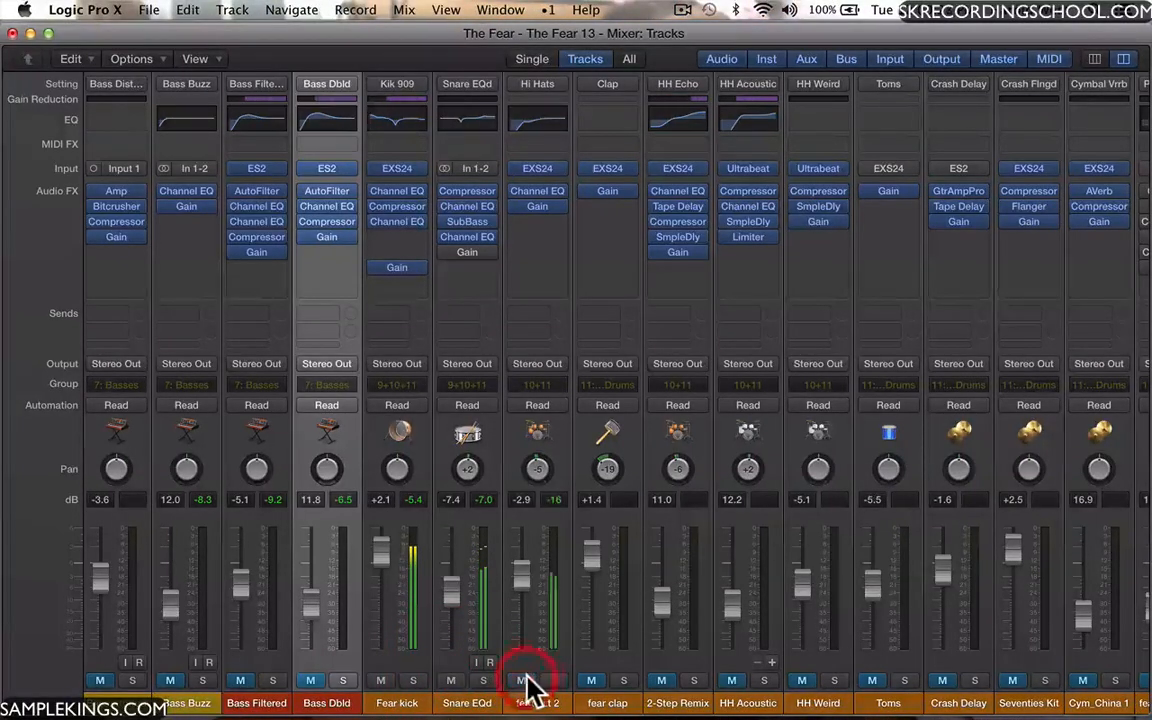
{"action": "left_click", "coordinate": [591, 681]}
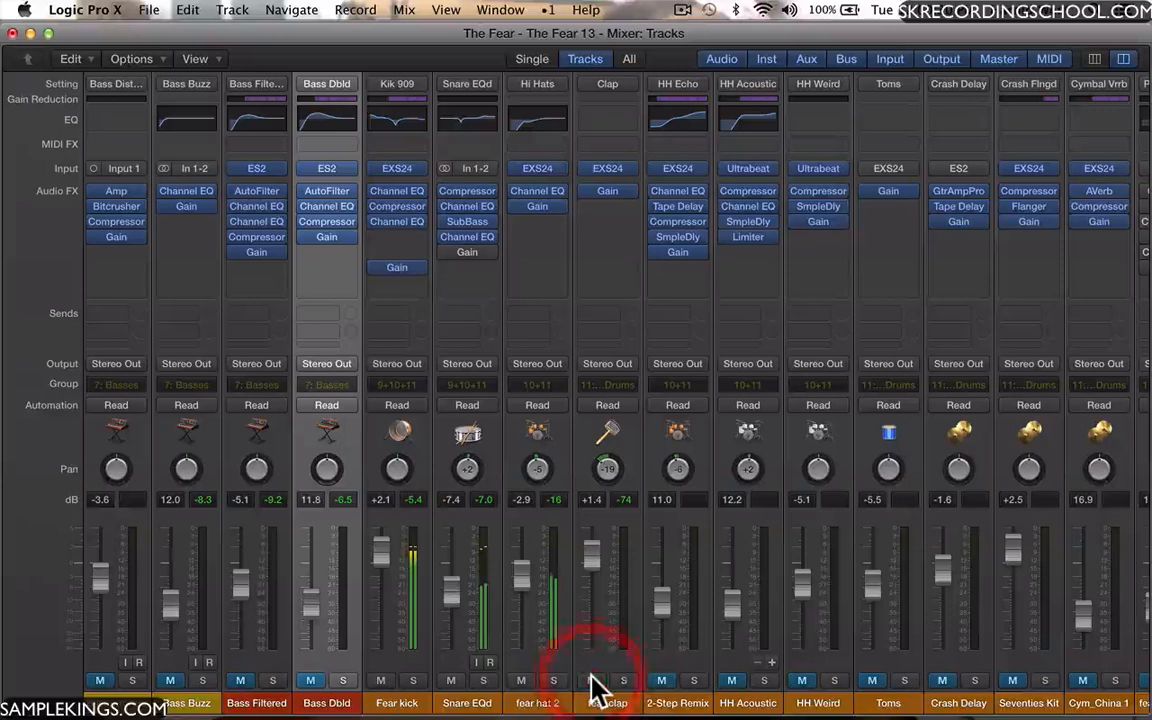
{"action": "left_click", "coordinate": [662, 681]}
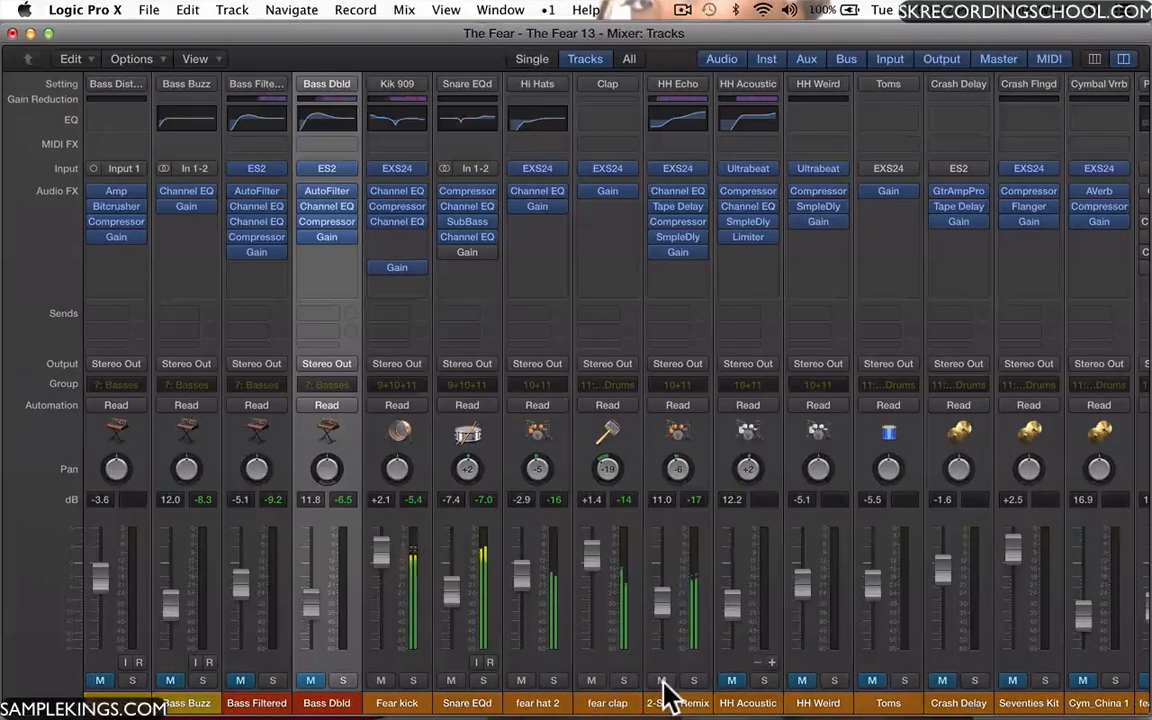
Unmute Bass Dbld and Bass Filtered, and set the Bass Dbld fader to -9.4 dB against the drums before stopping playback.
{"action": "left_click", "coordinate": [240, 681]}
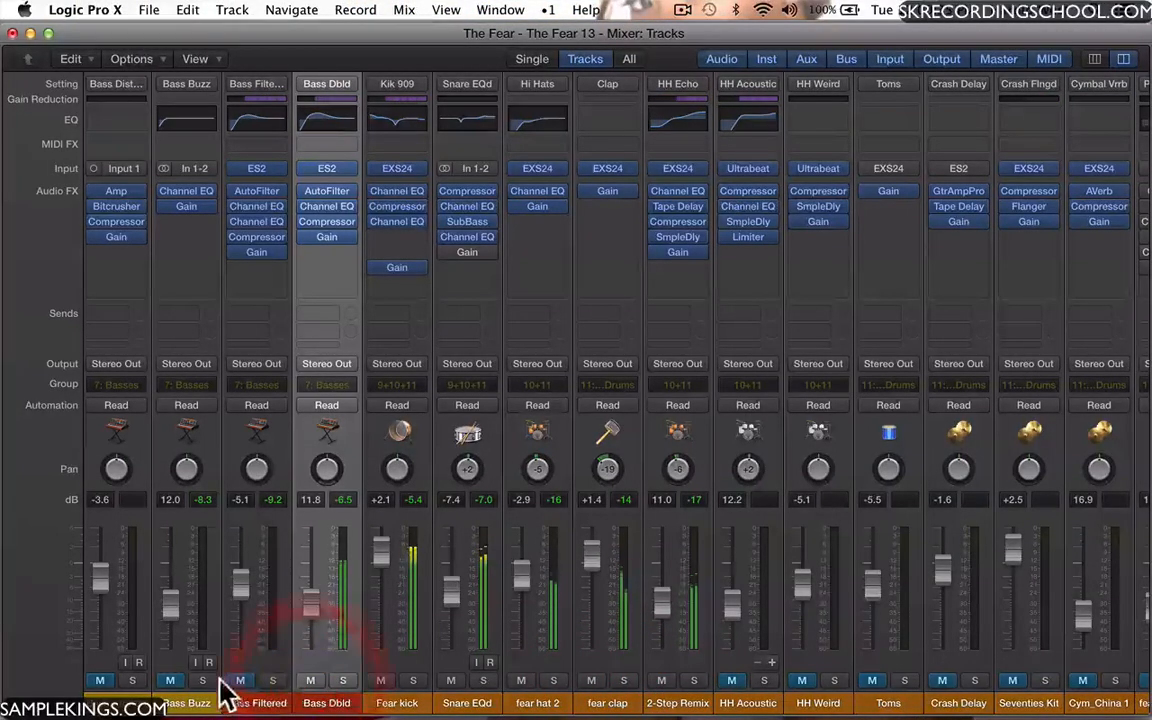
{"action": "left_click", "coordinate": [661, 600]}
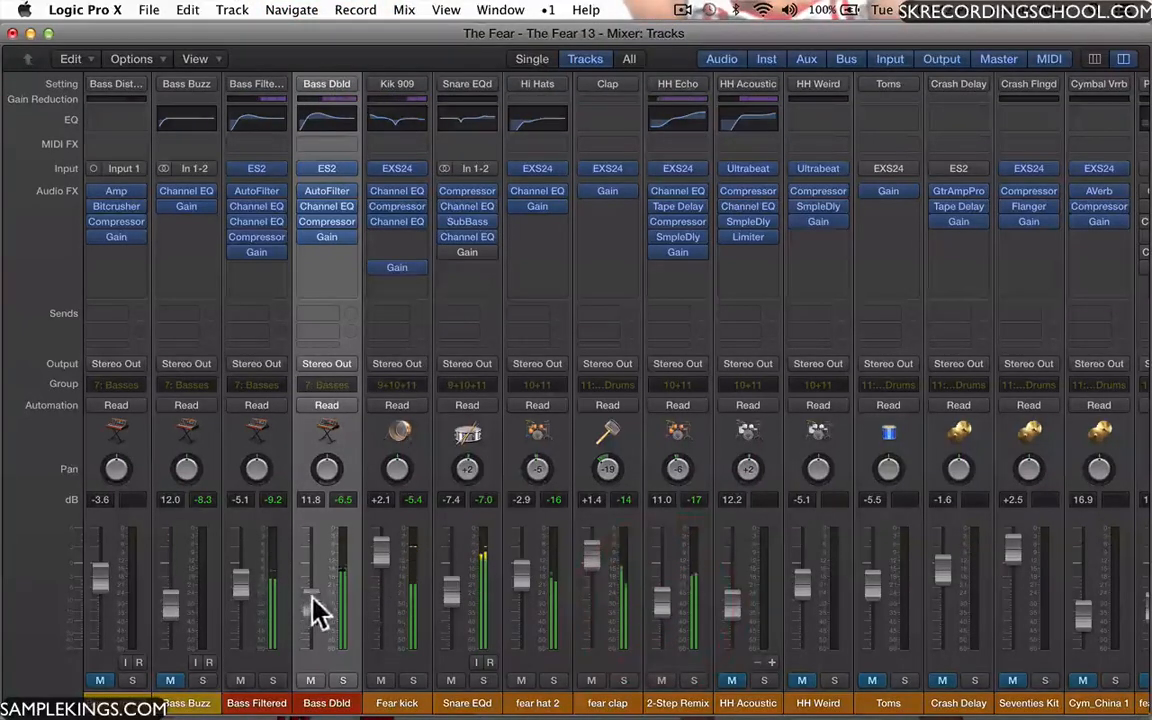
{"action": "mouse_move", "coordinate": [311, 598]}
{"action": "left_mouse_down"}
{"action": "mouse_move", "coordinate": [313, 587]}
{"action": "mouse_move", "coordinate": [309, 597]}
{"action": "left_mouse_up"}
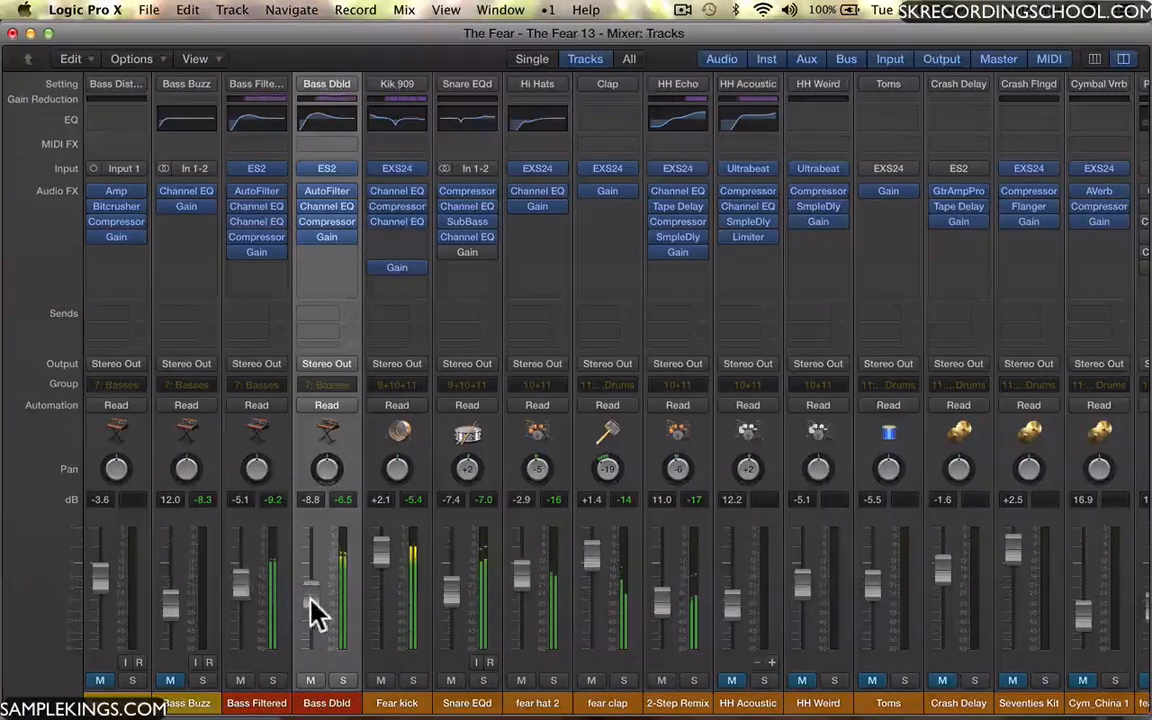
{"action": "left_click_drag", "start_coordinate": [309, 607], "coordinate": [311, 604]}
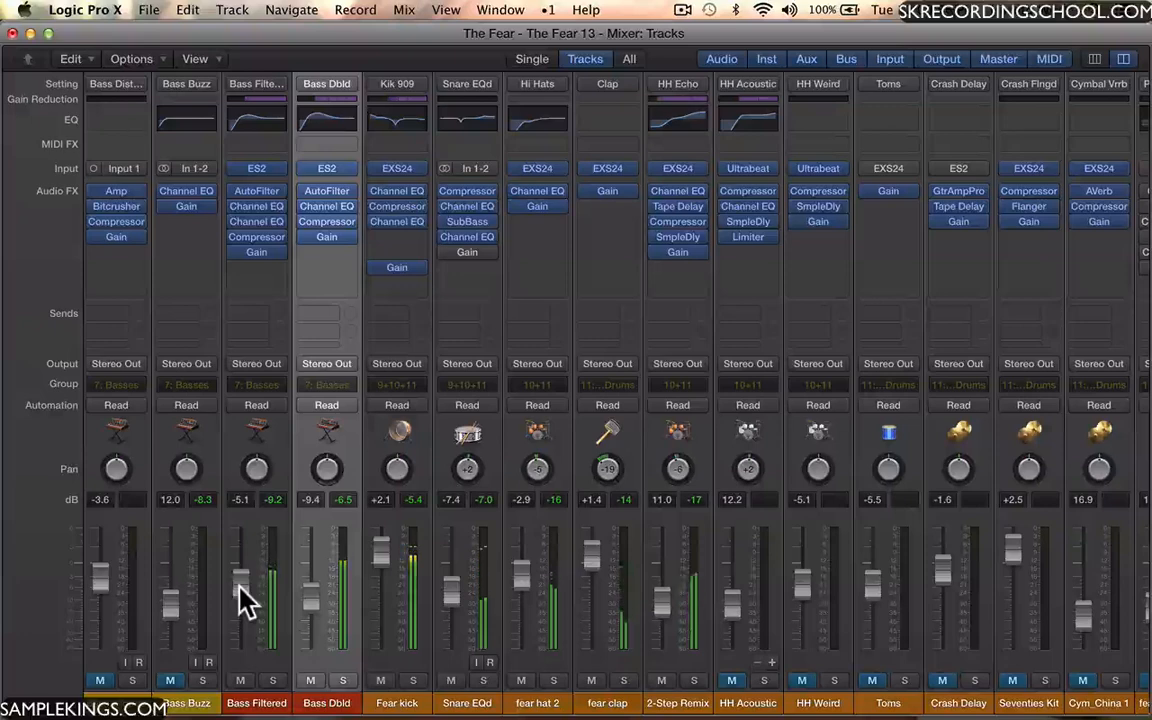
{"action": "key", "text": "space"}
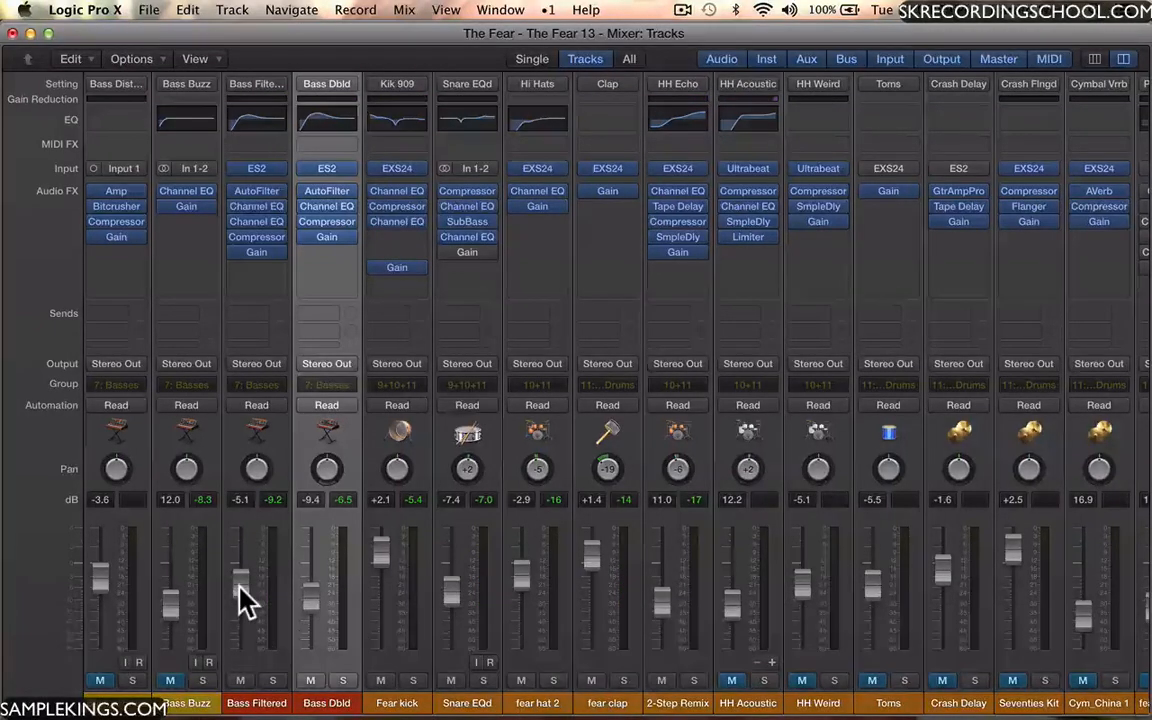
Resume playback, lower the 2-Step Remix fader to -20.5 dB and stop playback.
{"action": "key", "text": "space"}
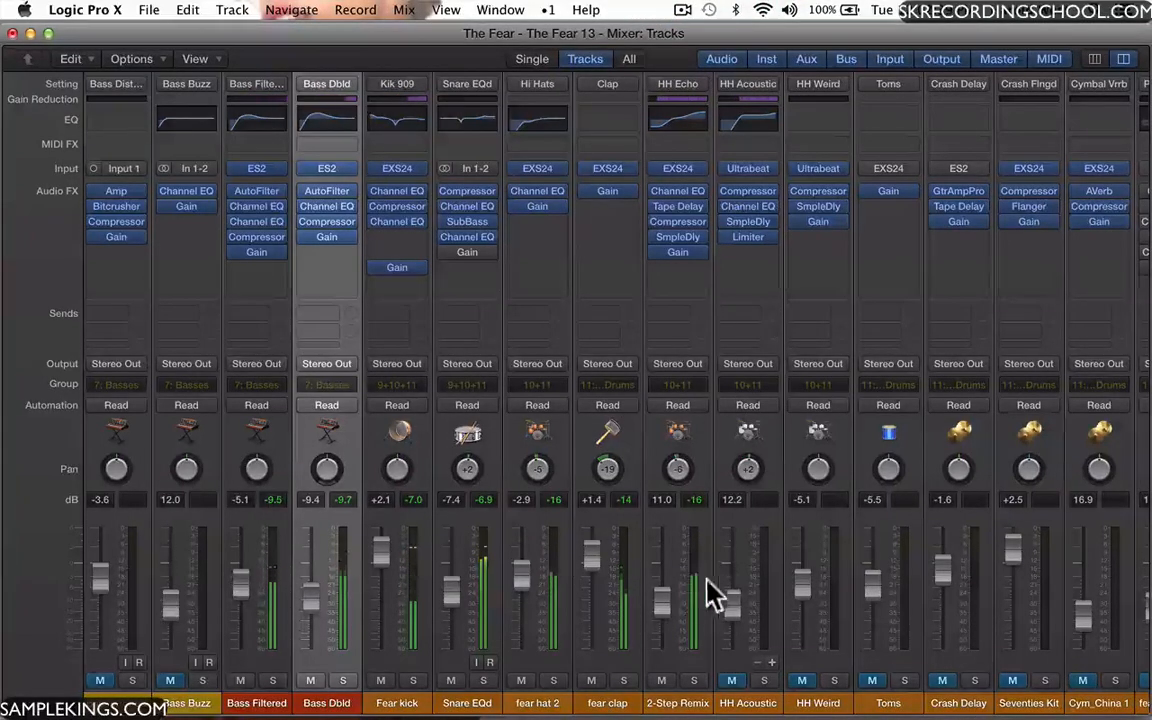
{"action": "left_click_drag", "start_coordinate": [666, 601], "coordinate": [661, 630]}
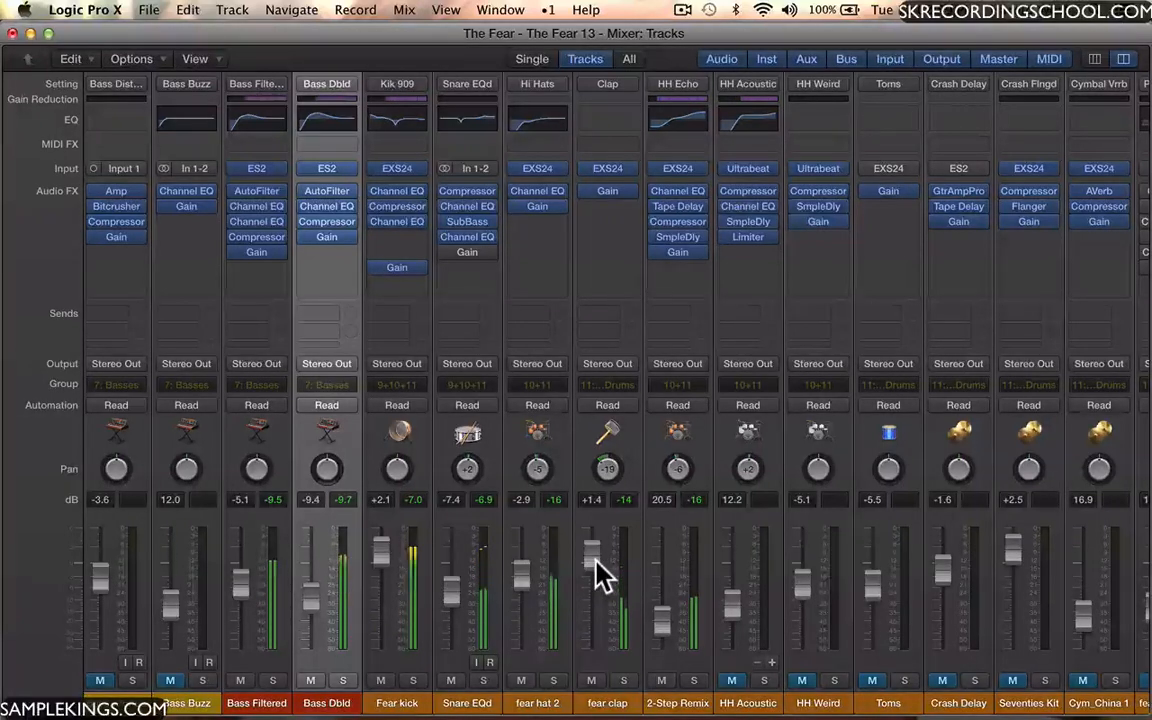
{"action": "key", "text": "space"}
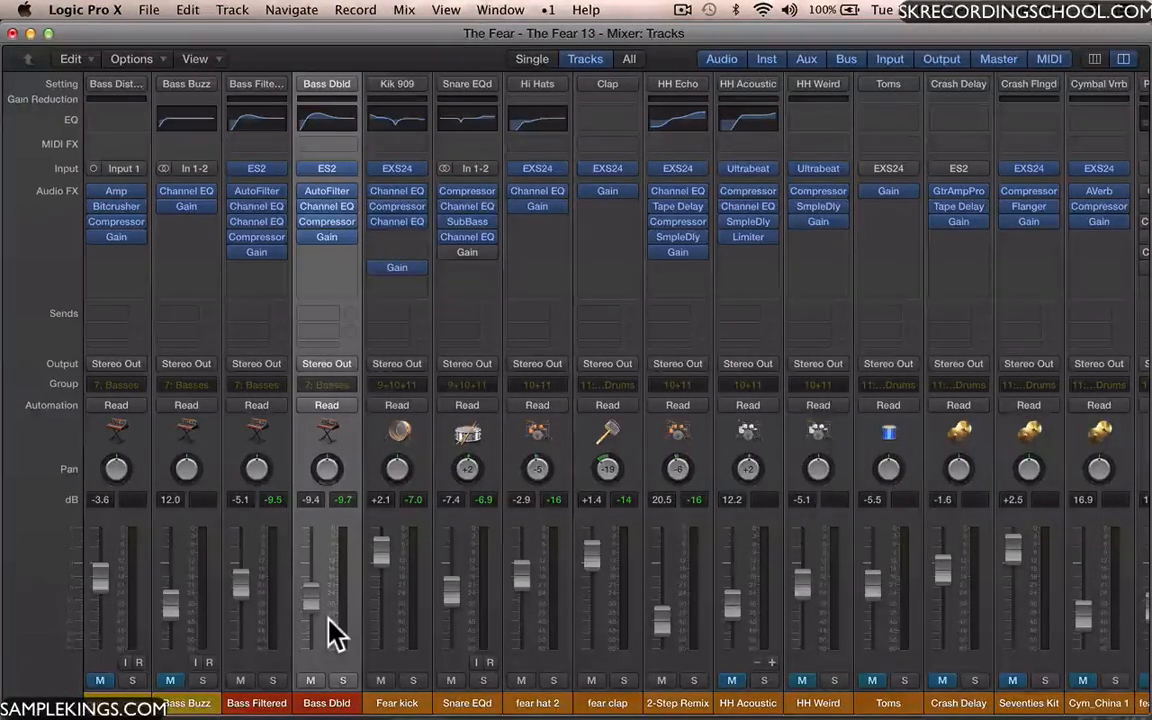
Play the mix and check the output level on the MasterOut channel's meter.
{"action": "scroll", "coordinate": [335, 632], "scroll_direction": "right", "scroll_amount": 6}
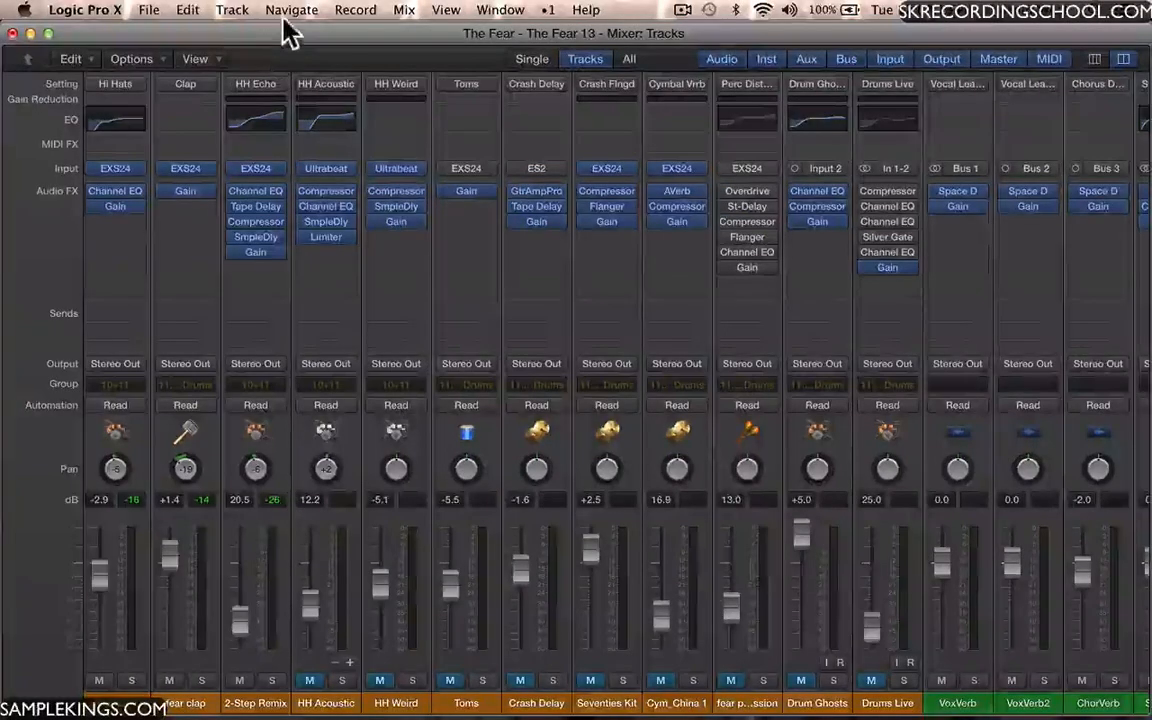
{"action": "key", "text": "space"}
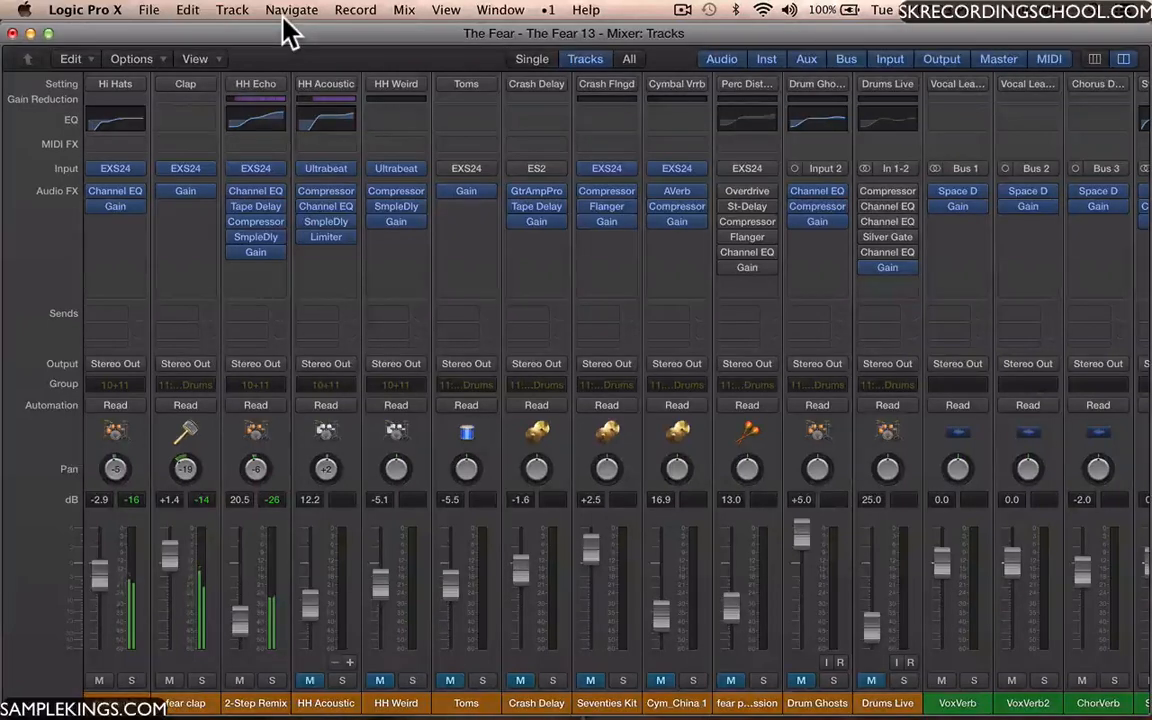
{"action": "key", "text": "space"}
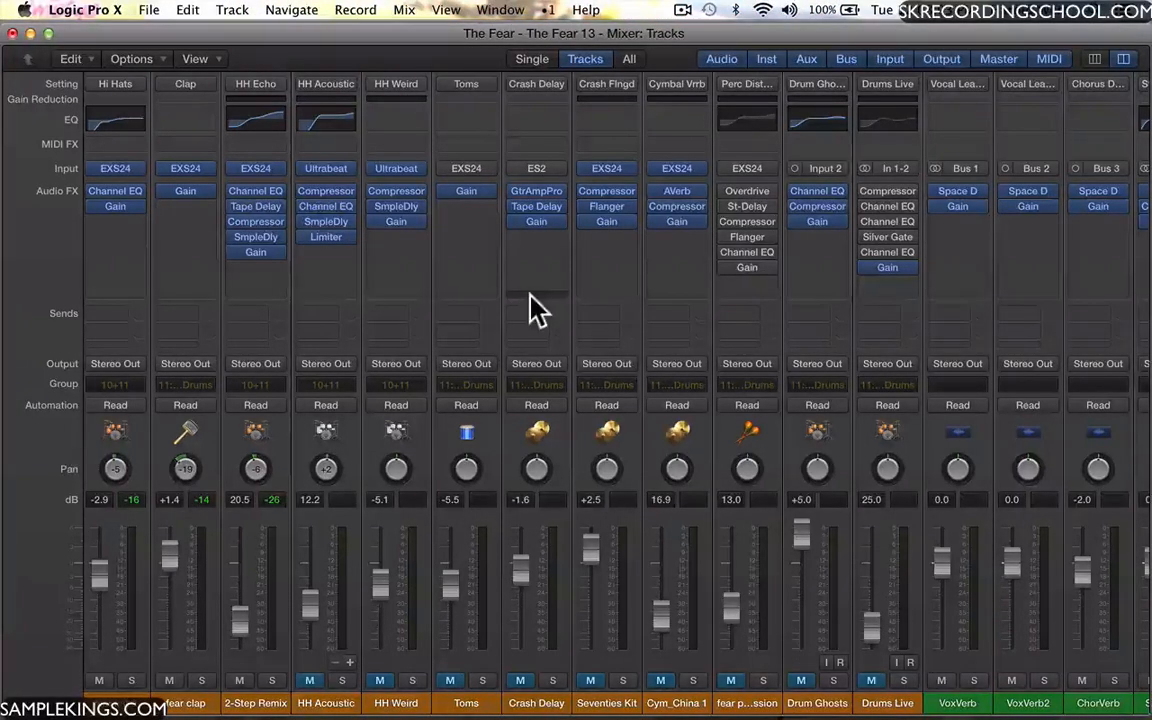
{"action": "scroll", "coordinate": [622, 362], "scroll_direction": "right", "scroll_amount": 8}
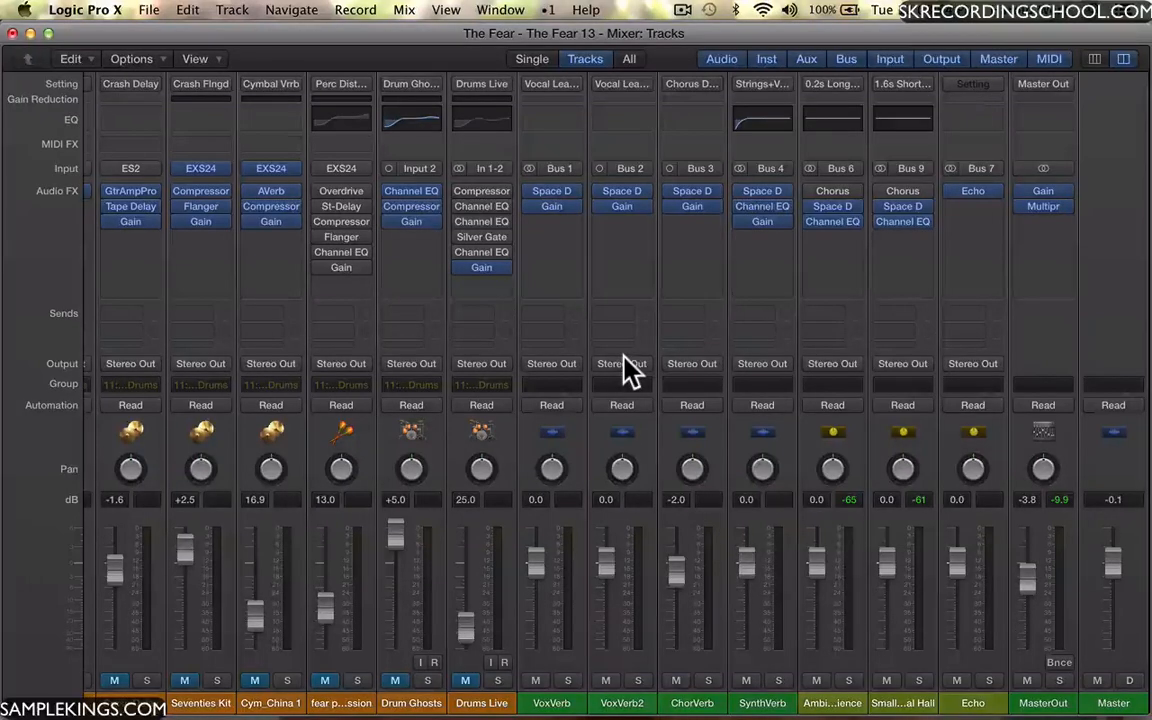
{"action": "key", "text": "space"}
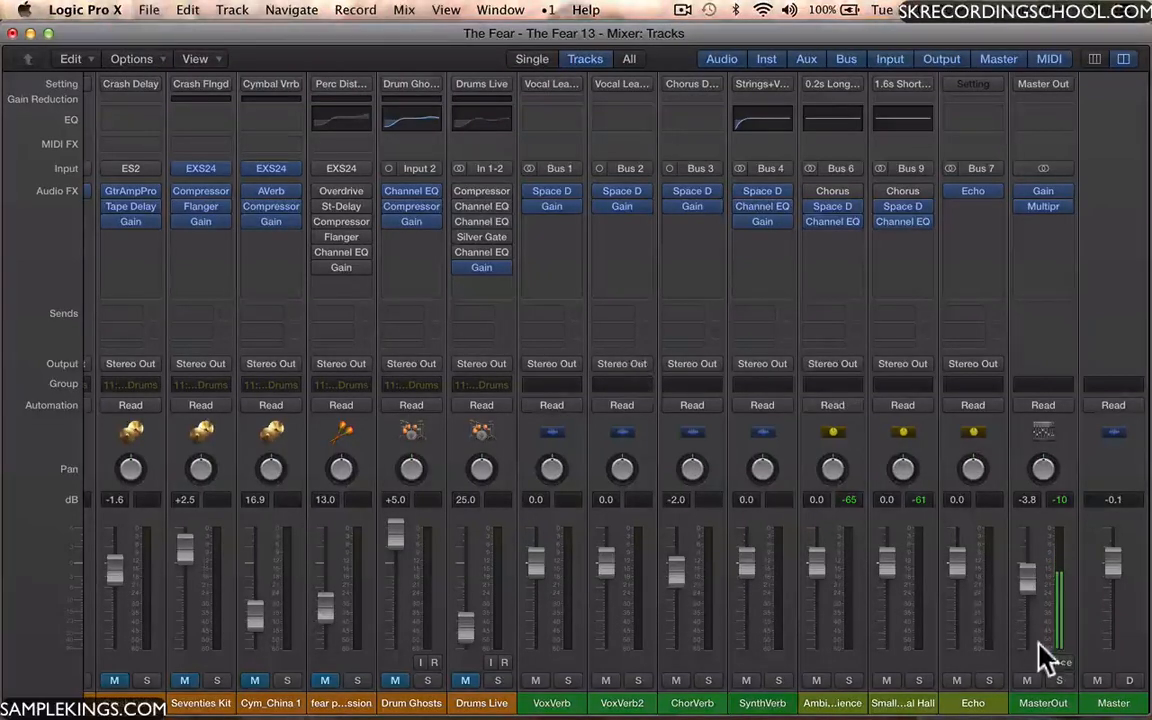
{"action": "scroll", "coordinate": [1005, 640], "scroll_direction": "right", "scroll_amount": 1}
{"action": "scroll", "coordinate": [1010, 640], "scroll_direction": "left", "scroll_amount": 1}
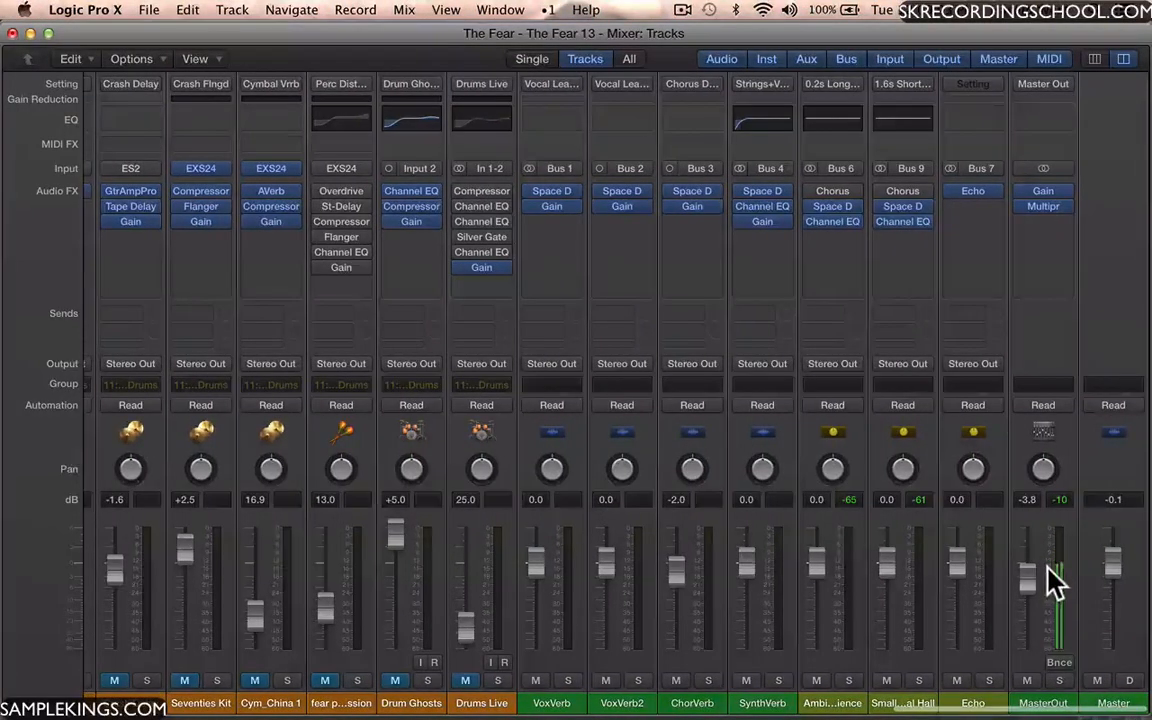
Filter the mixer to show only the Master channel.
{"action": "left_click", "coordinate": [998, 60]}
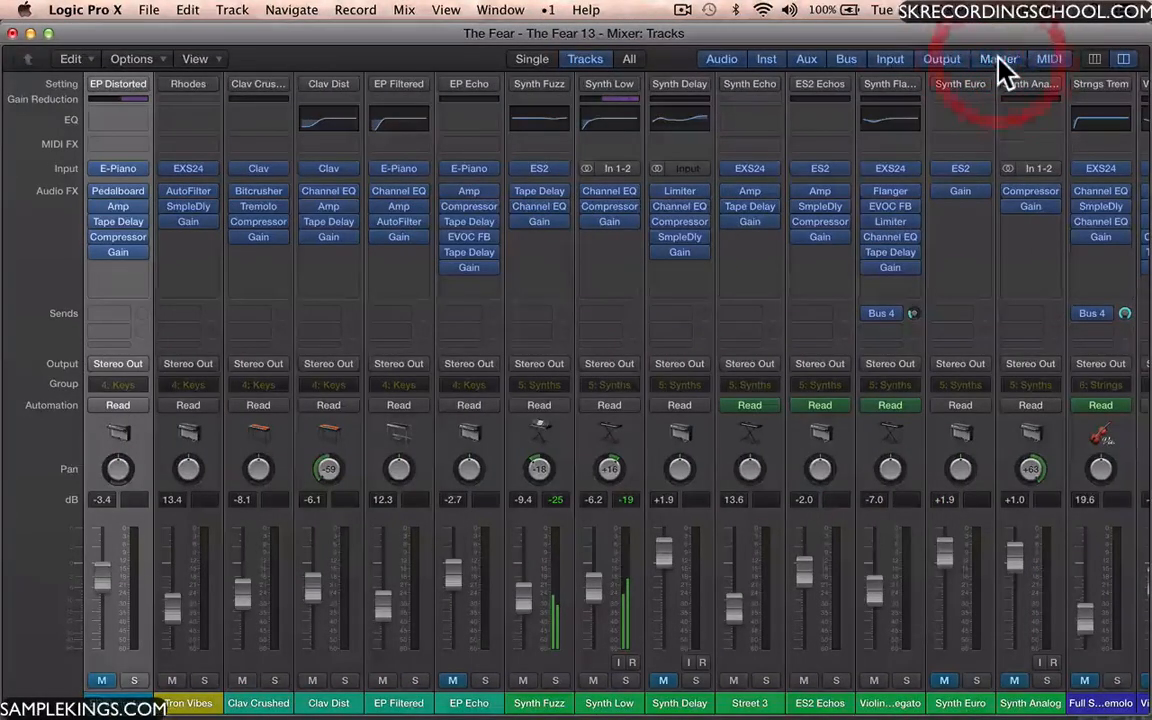
{"action": "left_click", "coordinate": [998, 60], "text": "alt"}
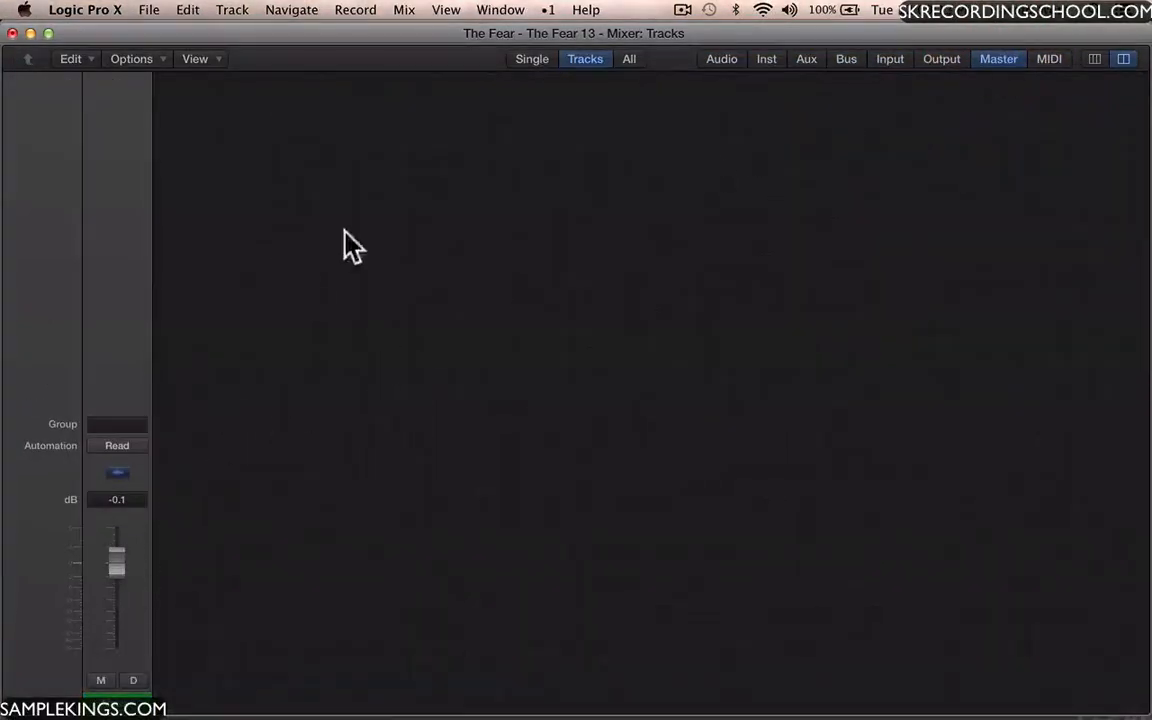
{"action": "left_click", "coordinate": [999, 60], "text": "alt"}
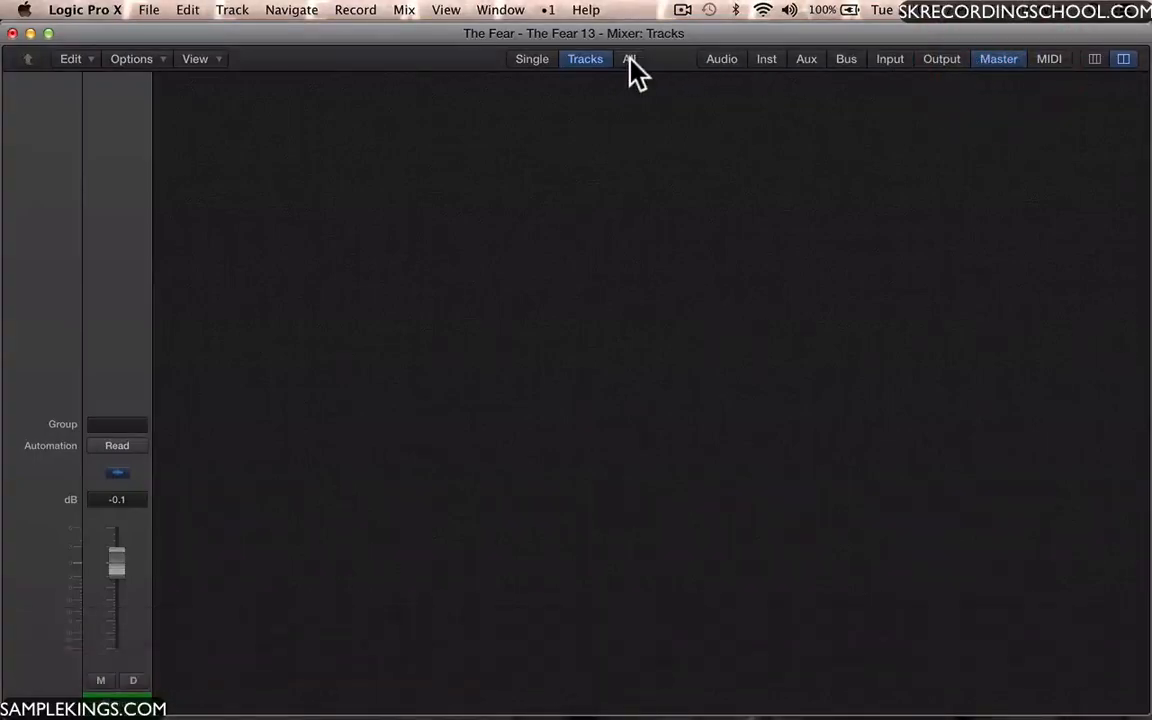
Show all channel strips in the mixer and locate the MasterOut strip beside the Master channel.
{"action": "left_click", "coordinate": [630, 62]}
{"action": "scroll", "coordinate": [1012, 362], "scroll_direction": "right", "scroll_amount": 5}
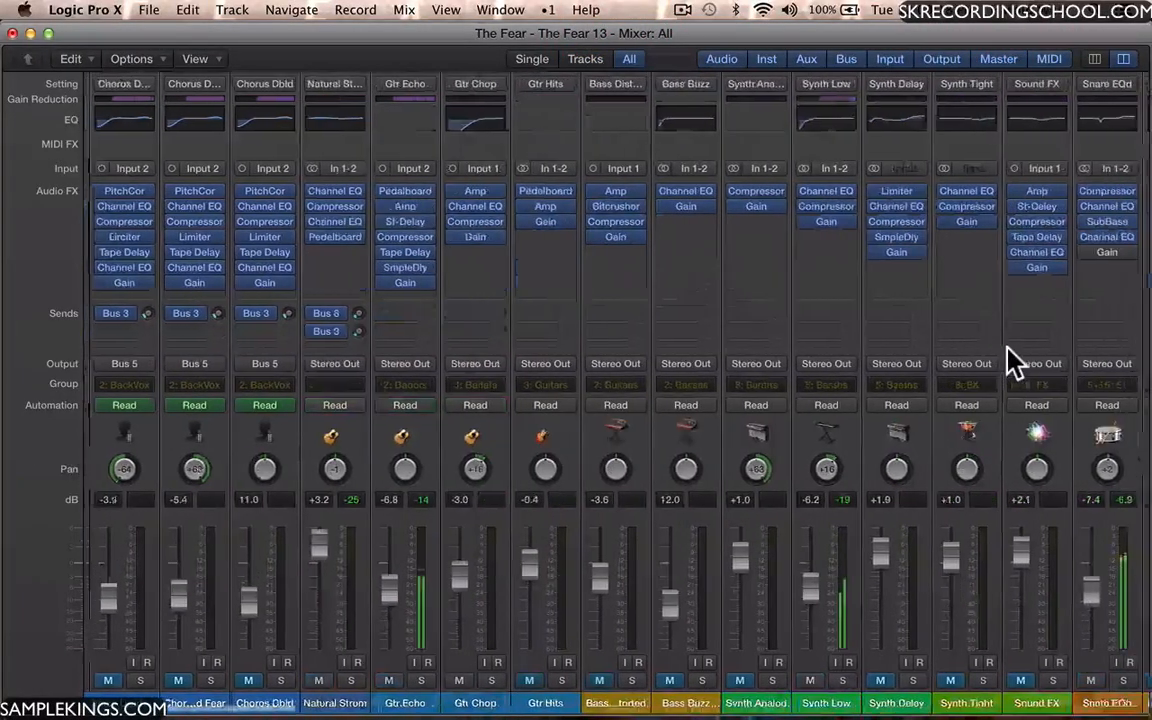
{"action": "scroll", "coordinate": [1012, 362], "scroll_direction": "right", "scroll_amount": 15}
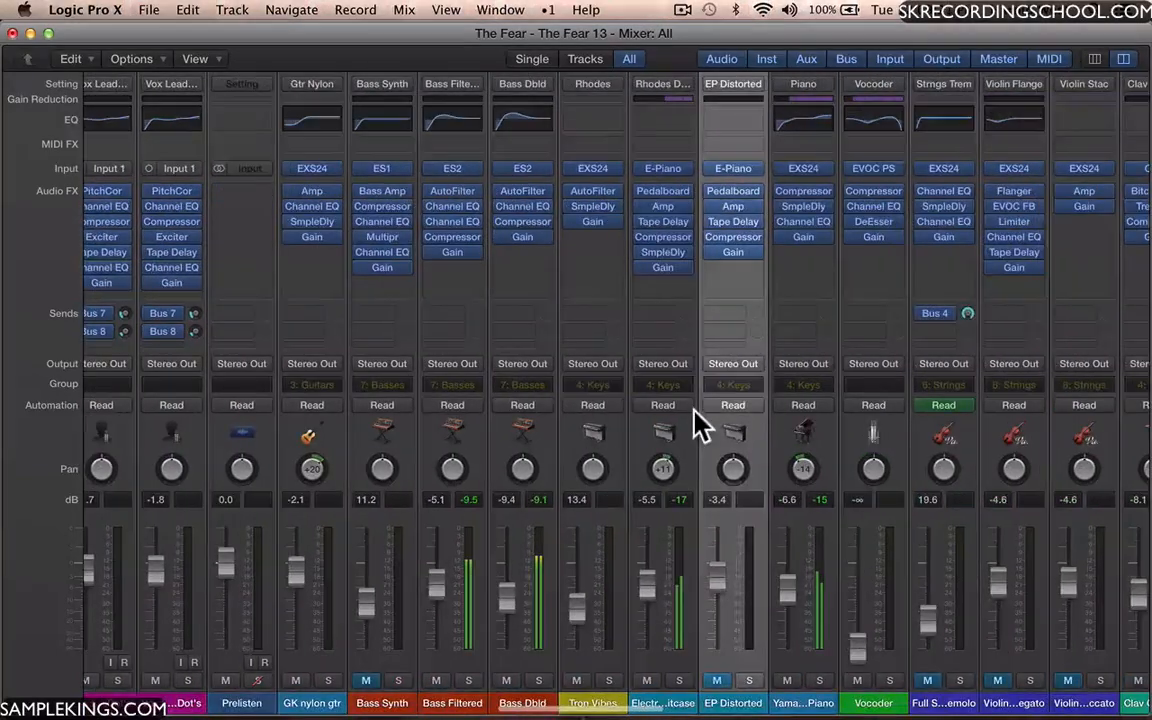
{"action": "scroll", "coordinate": [695, 410], "scroll_direction": "right", "scroll_amount": 20}
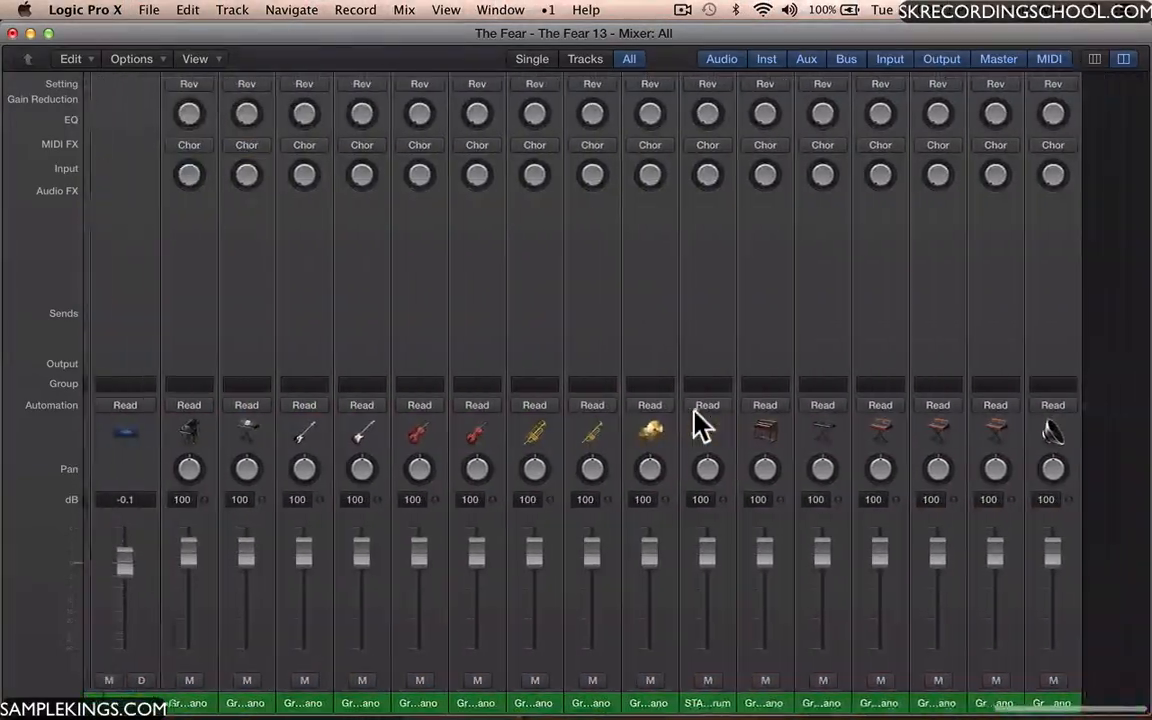
{"action": "scroll", "coordinate": [700, 425], "scroll_direction": "left", "scroll_amount": 6}
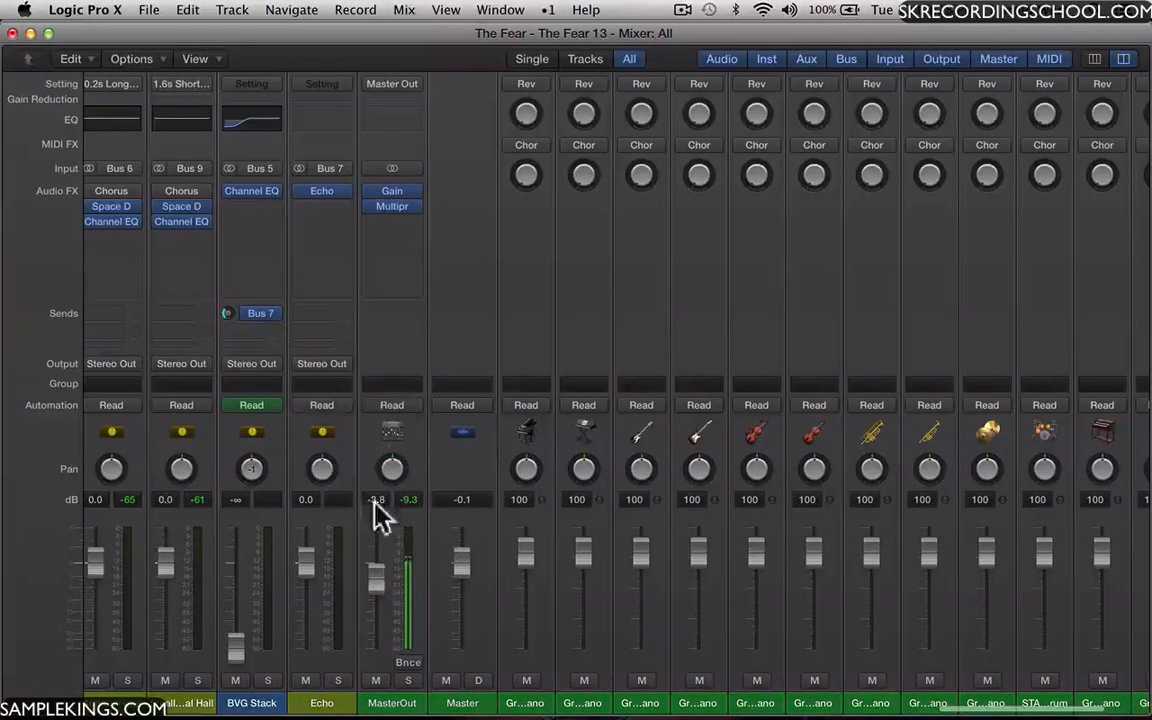
Restart playback and raise the MasterOut fader to +4.6 dB.
{"action": "left_click", "coordinate": [373, 571]}
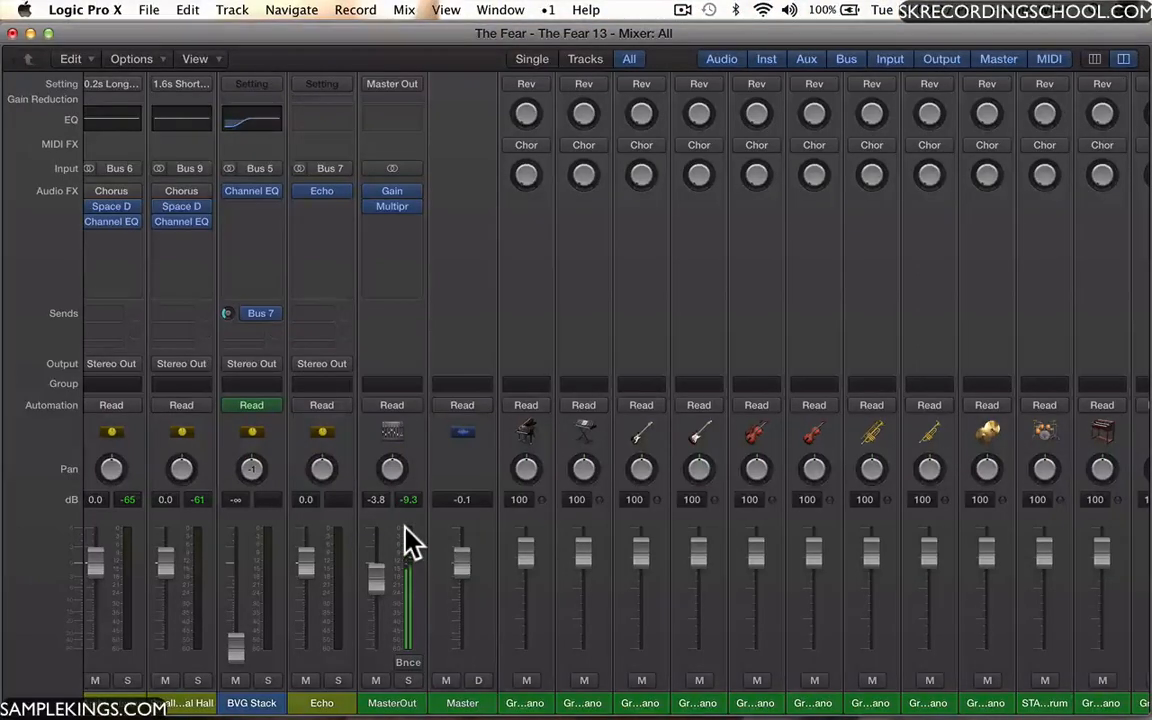
{"action": "key", "text": "space"}
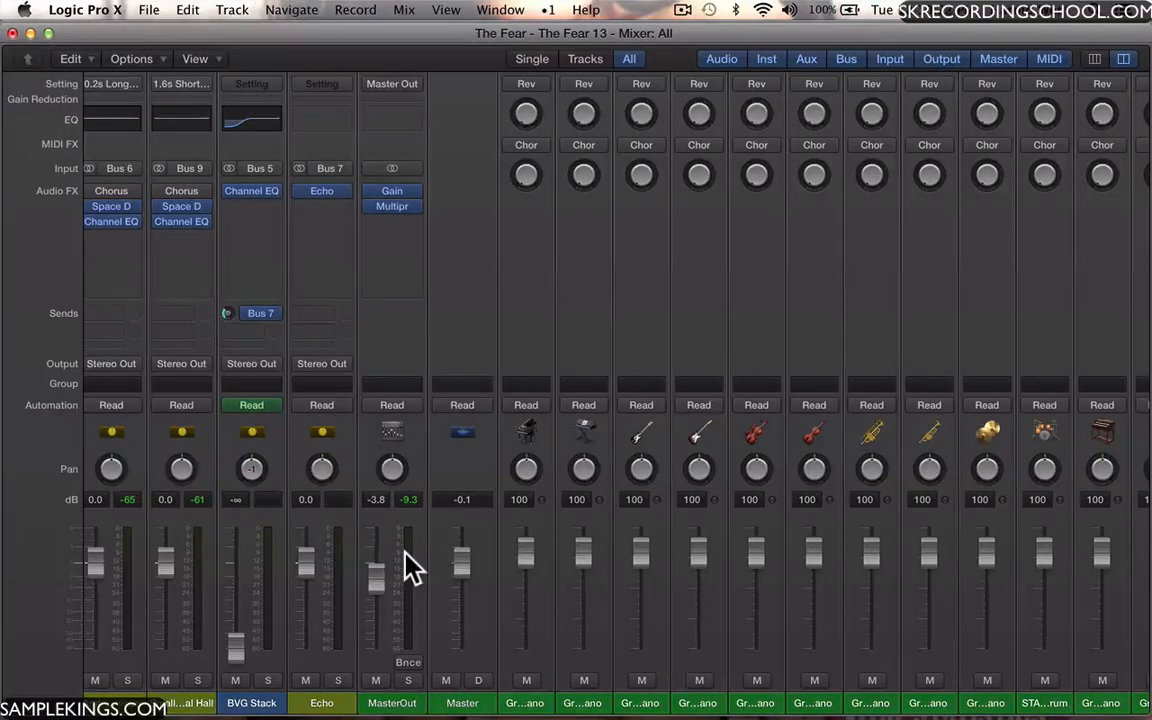
{"action": "key", "text": "shift+space"}
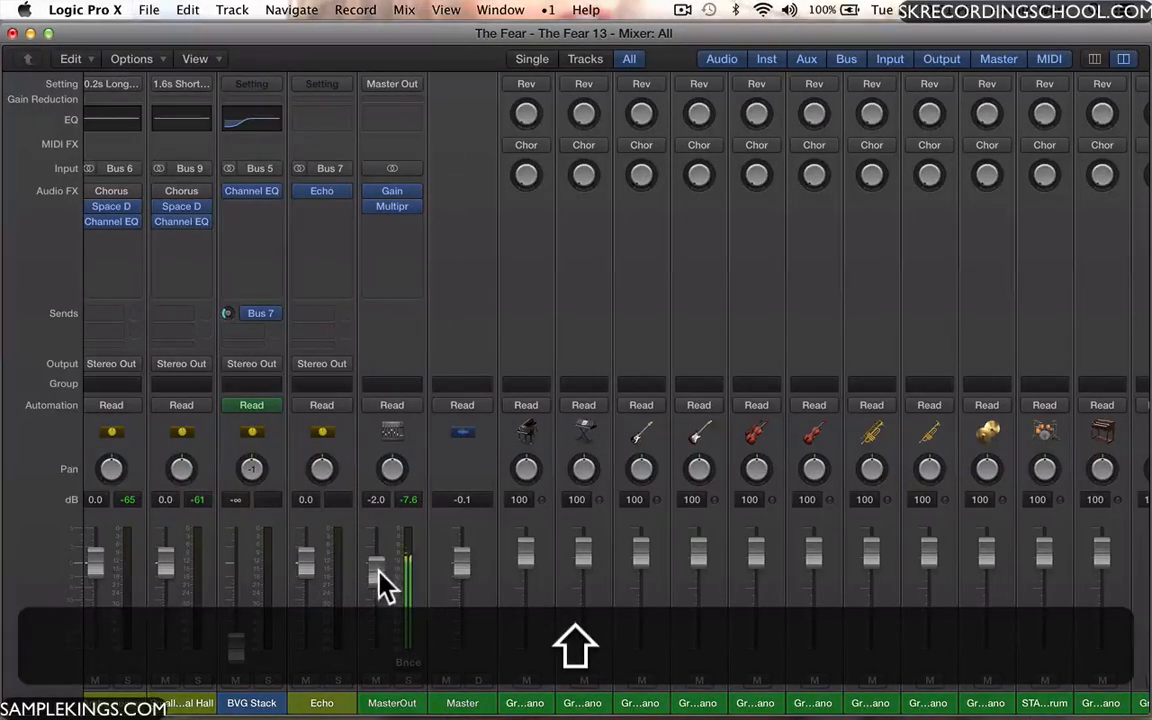
{"action": "left_click_drag", "start_coordinate": [375, 560], "coordinate": [385, 518]}
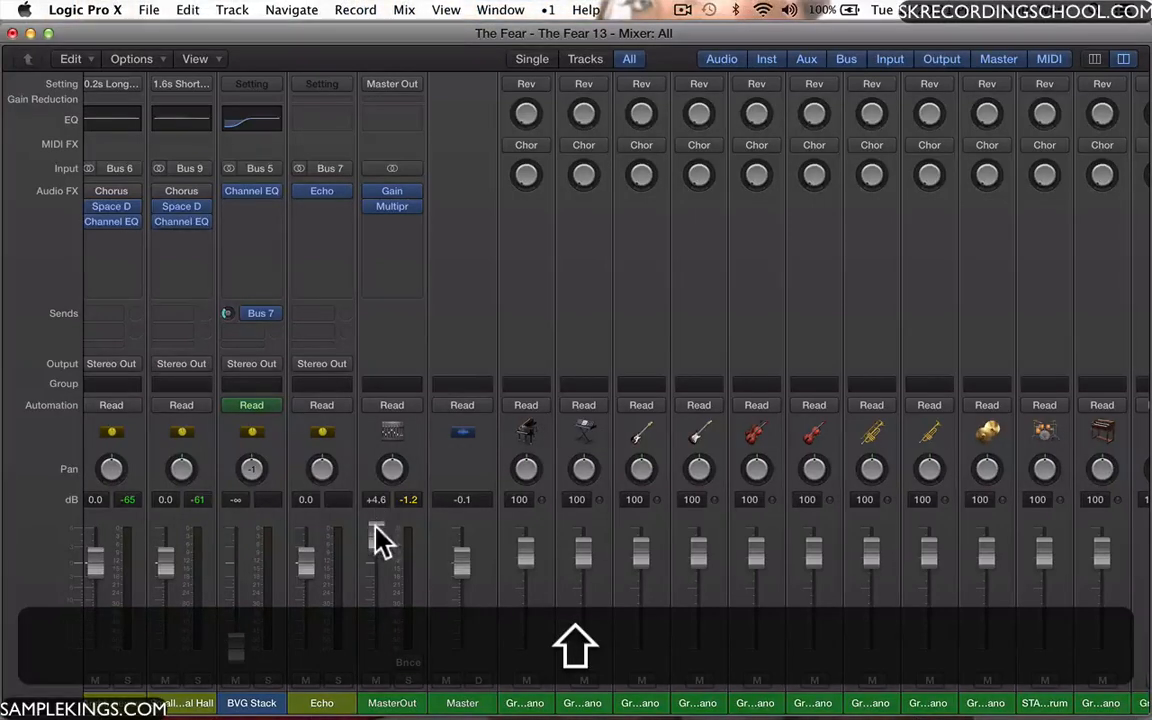
Lower the MasterOut fader to +0.7 dB and restart playback of the mix.
{"action": "key", "text": "shift+space"}
{"action": "left_click_drag", "start_coordinate": [380, 540], "coordinate": [385, 585]}
{"action": "key", "text": "space"}
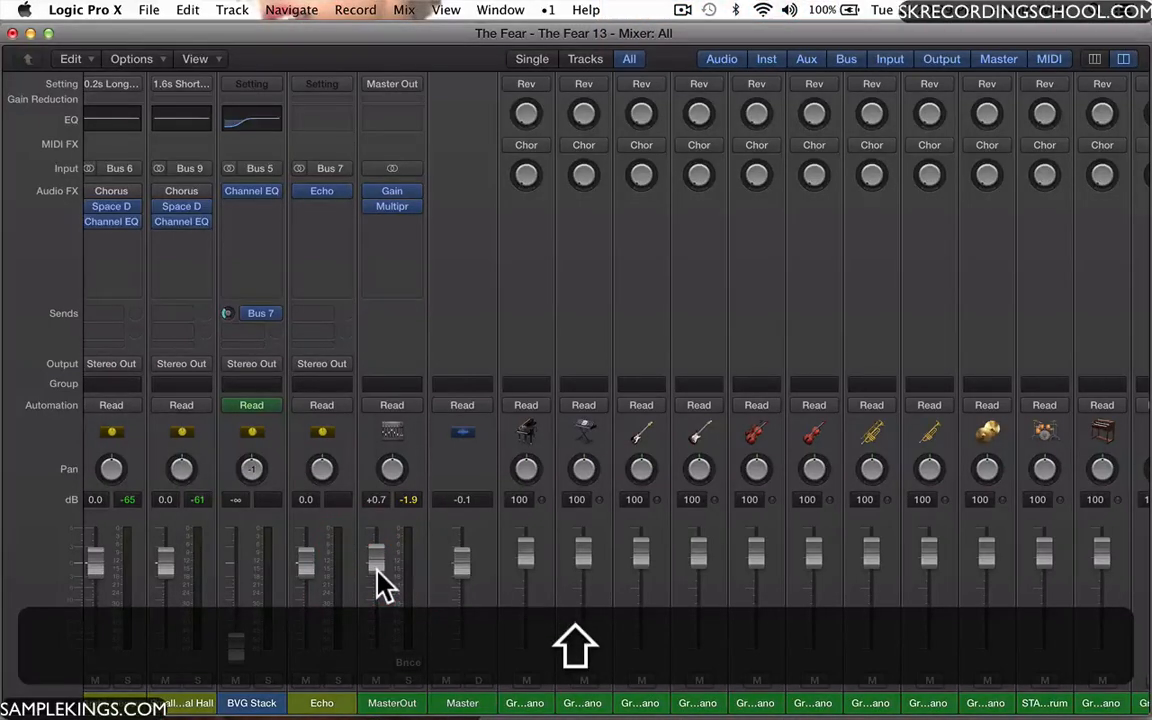
{"action": "key", "text": "space"}
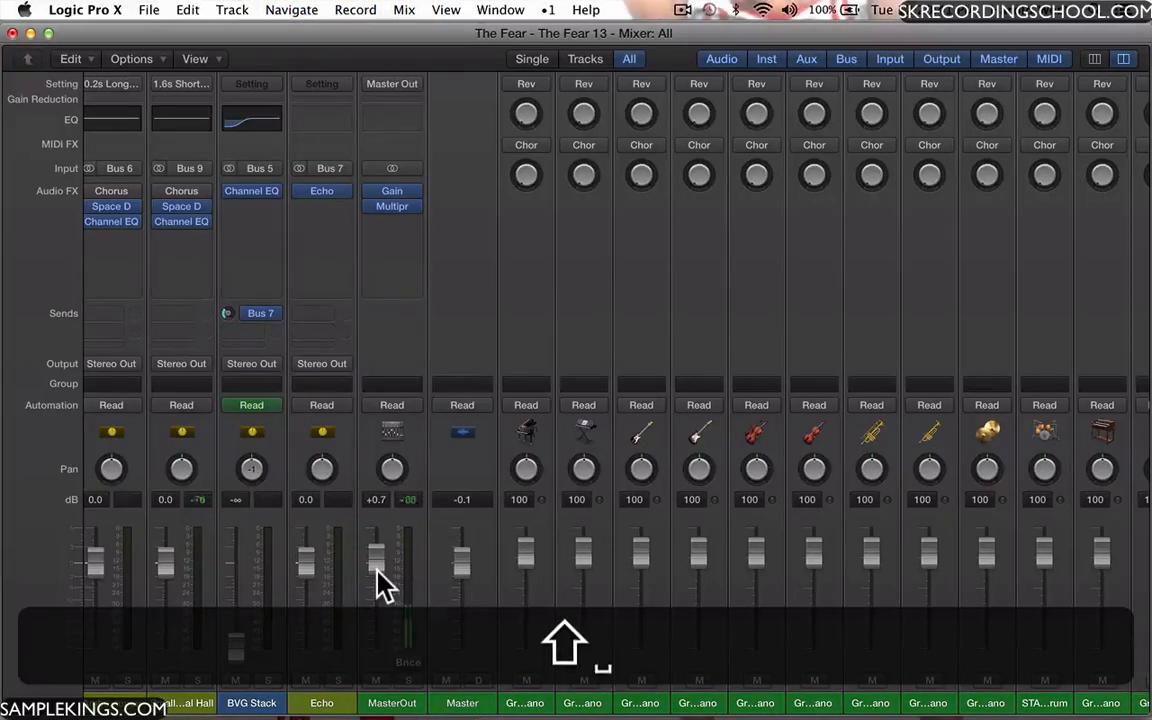
Reset MasterOut's peak reading and replay the mix to check its output level.
{"action": "left_click", "coordinate": [410, 500]}
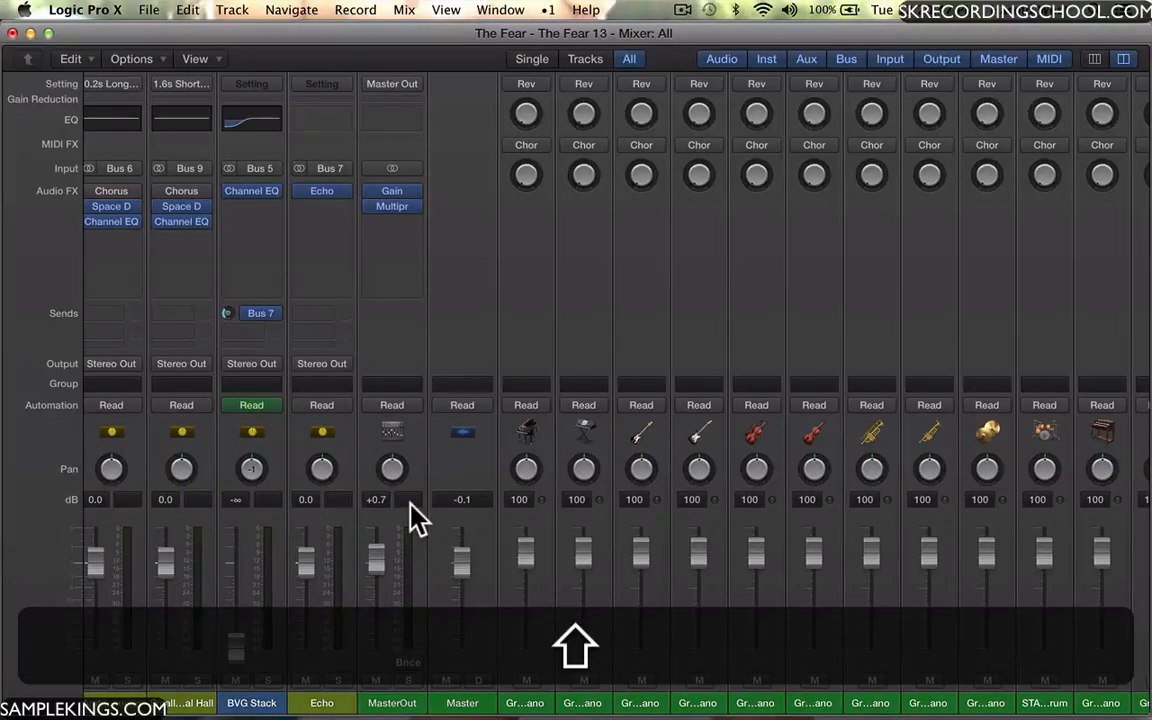
{"action": "key", "text": "shift+space"}
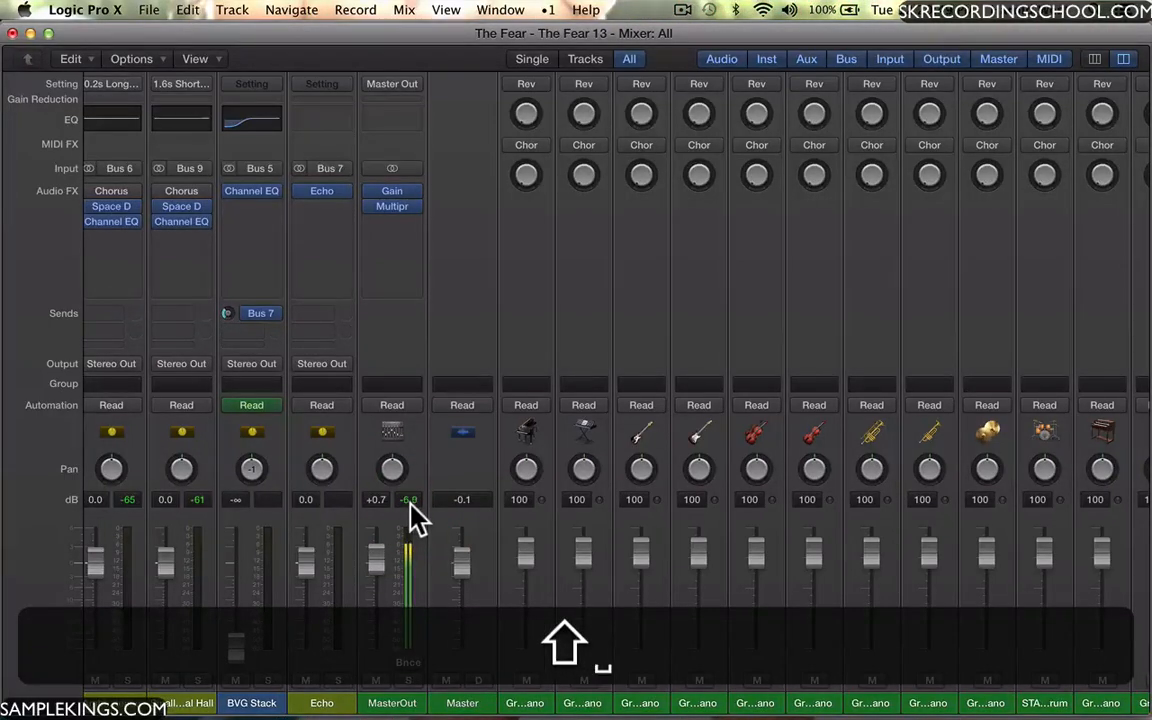
{"action": "key", "text": "shift+space"}
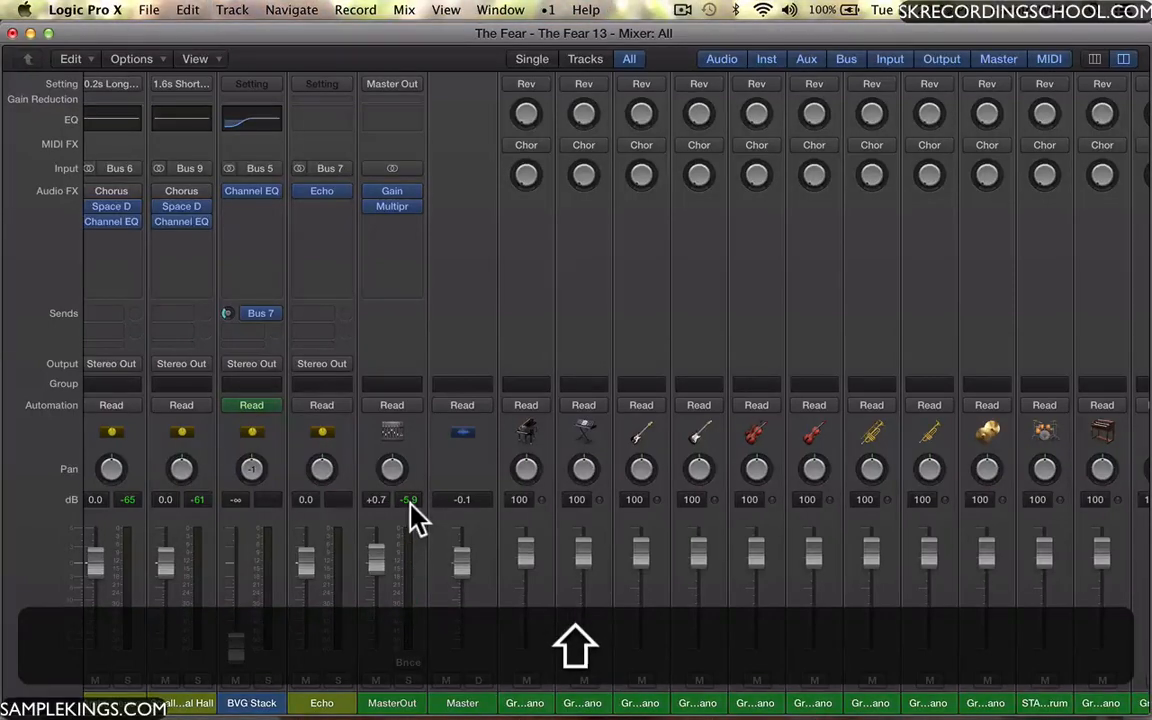
{"action": "key", "text": "shift+space"}
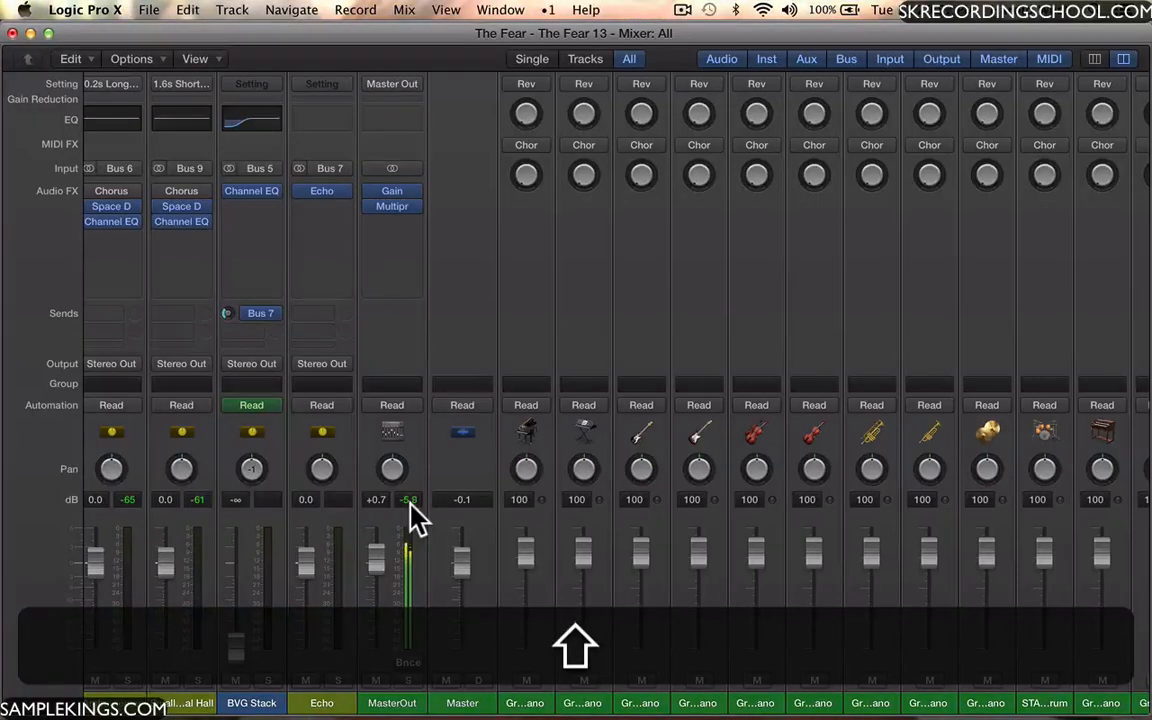
Raise the MasterOut fader to +1.7 dB and play the mix at that level.
{"action": "left_click_drag", "start_coordinate": [375, 558], "coordinate": [375, 555]}
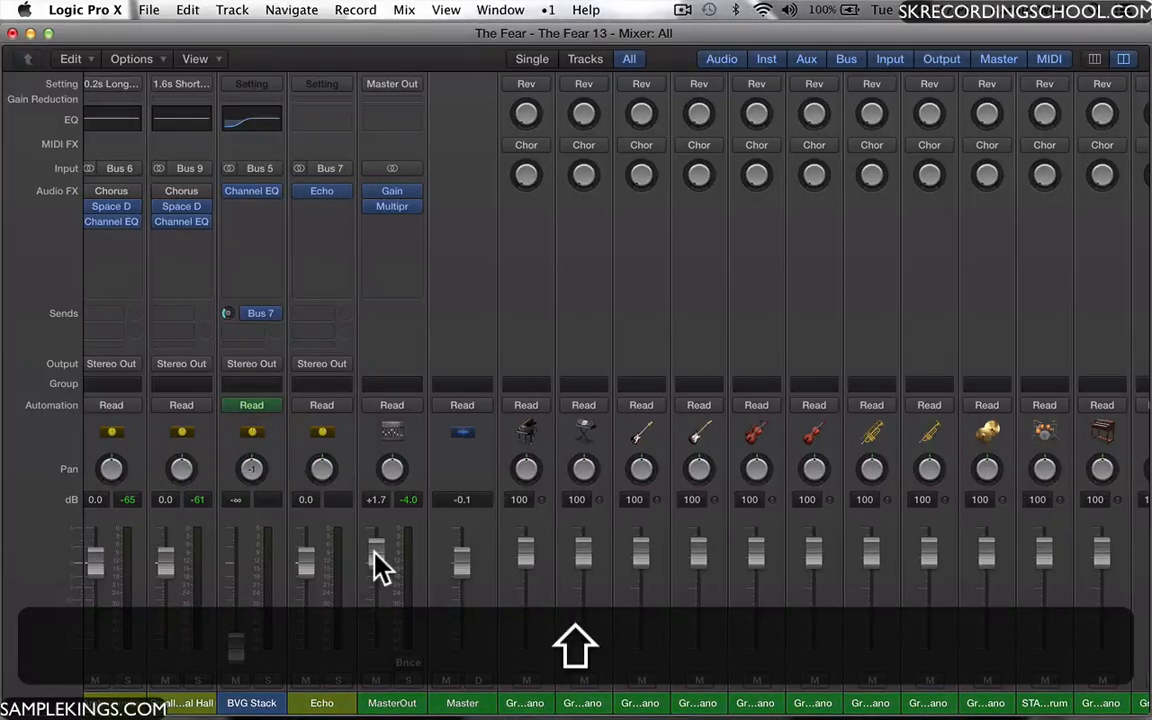
{"action": "key", "text": "shift+space"}
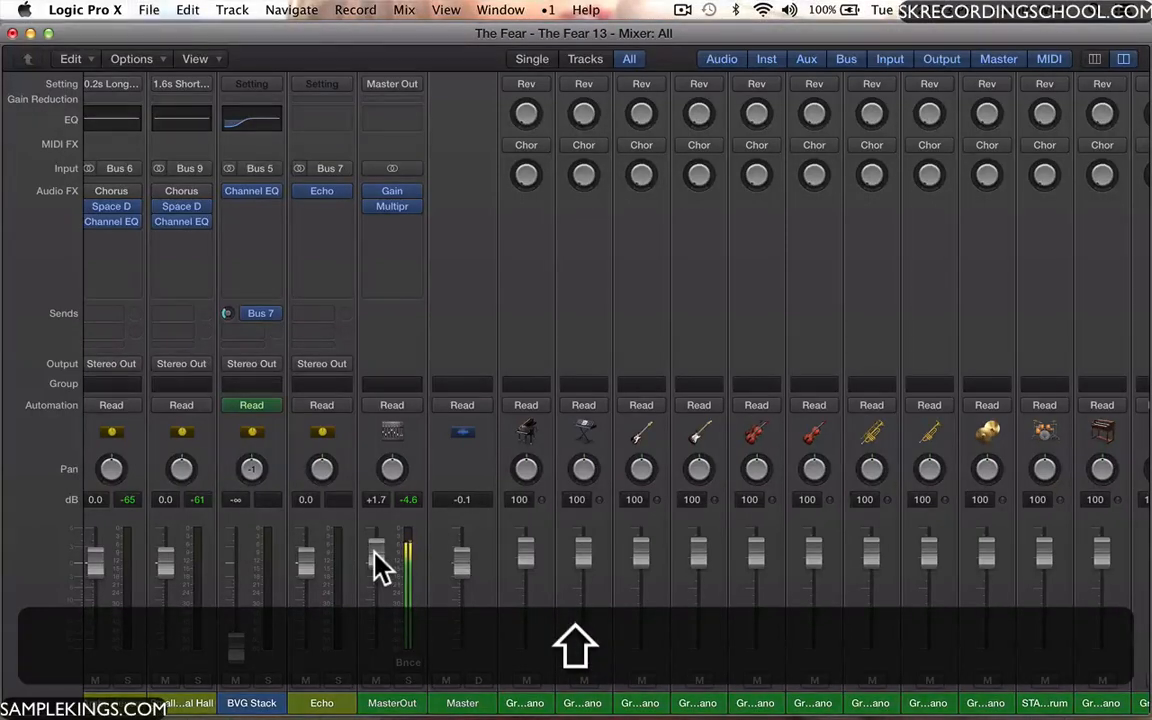
{"action": "key", "text": "shift+space"}
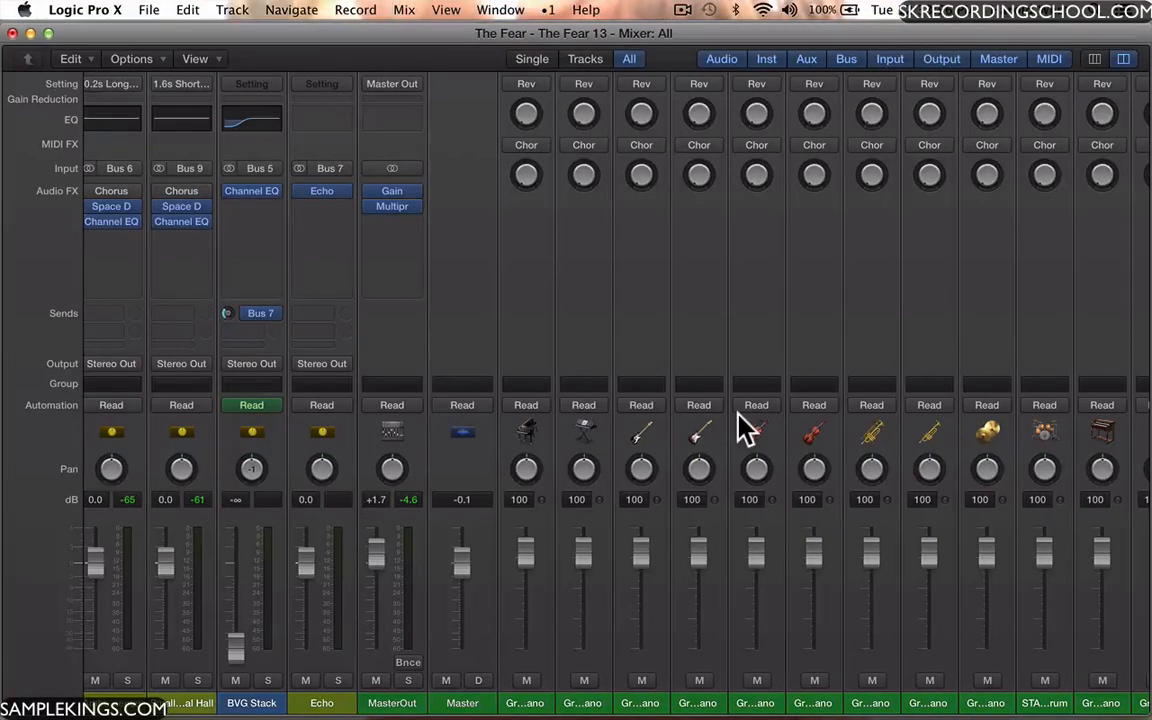
Close both mixer windows to return to the song's Tracks window.
{"action": "key", "text": "super+2"}
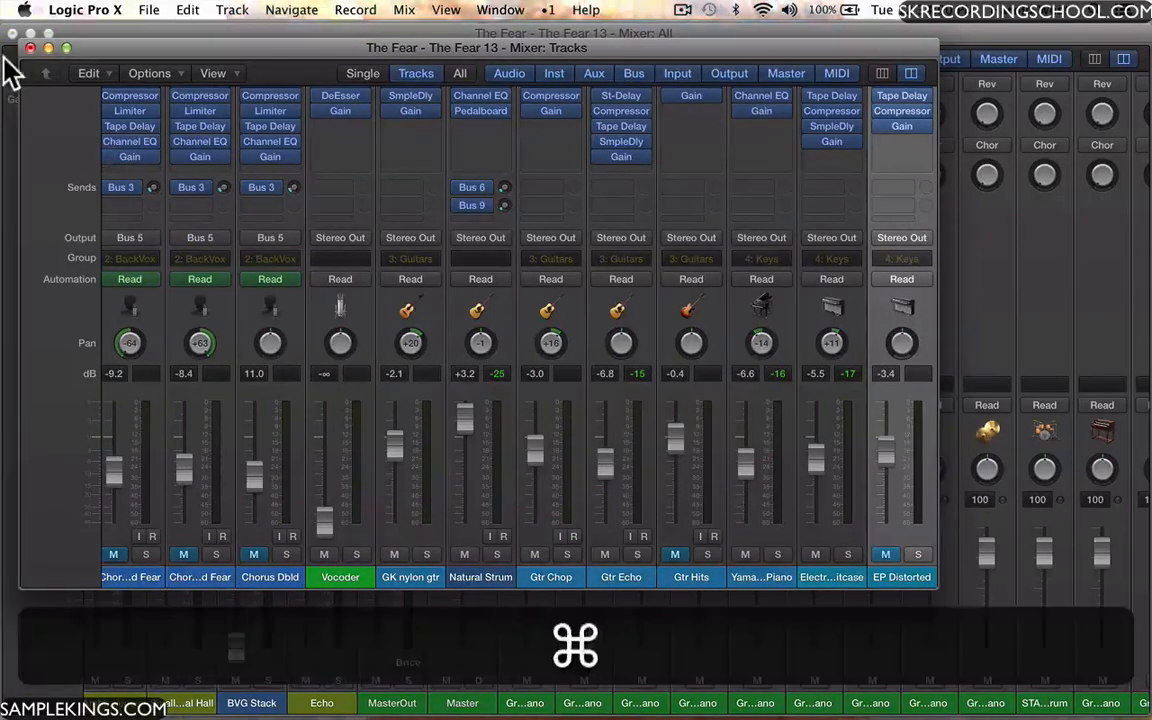
{"action": "key", "text": "super+w"}
{"action": "key", "text": "super+w"}
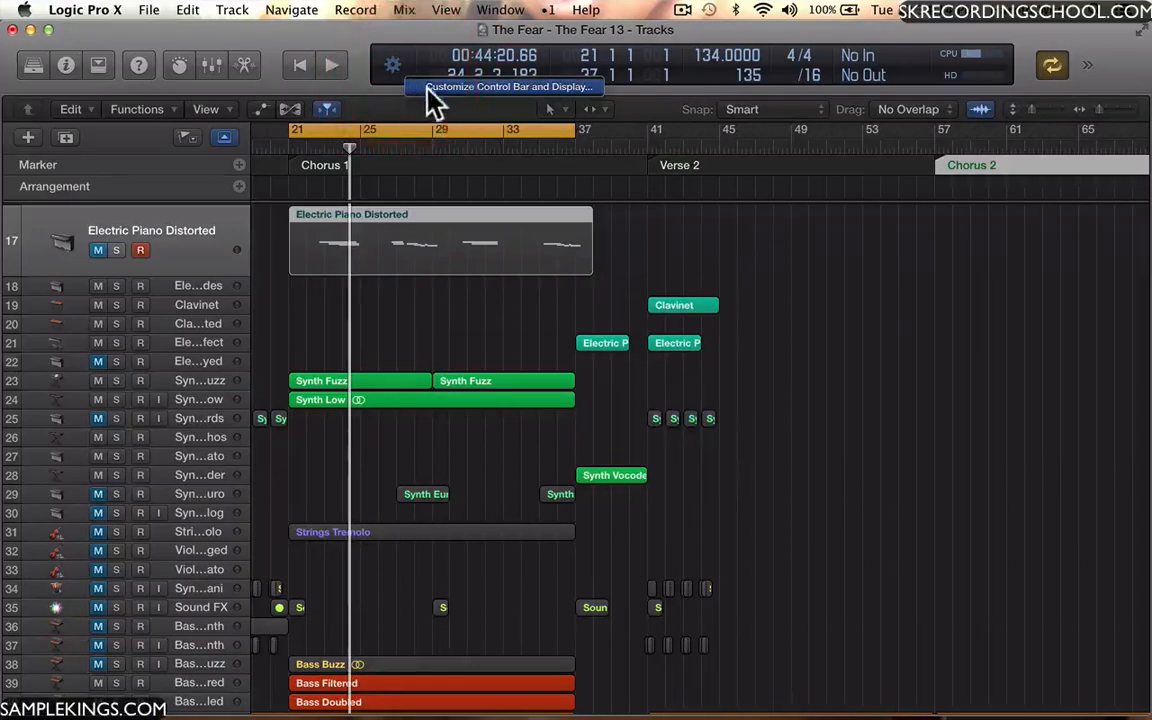
Keep the control bar display in Custom mode and play the song to examine the CPU meter.
{"action": "left_click", "coordinate": [391, 66]}
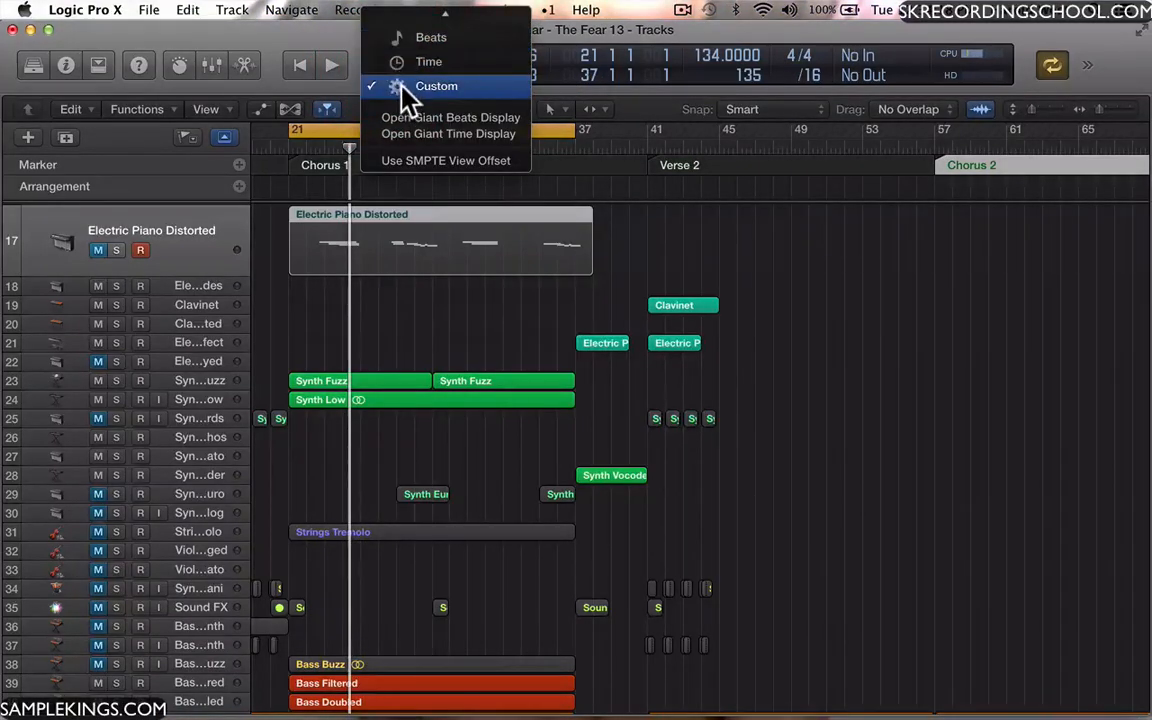
{"action": "left_click", "coordinate": [402, 86]}
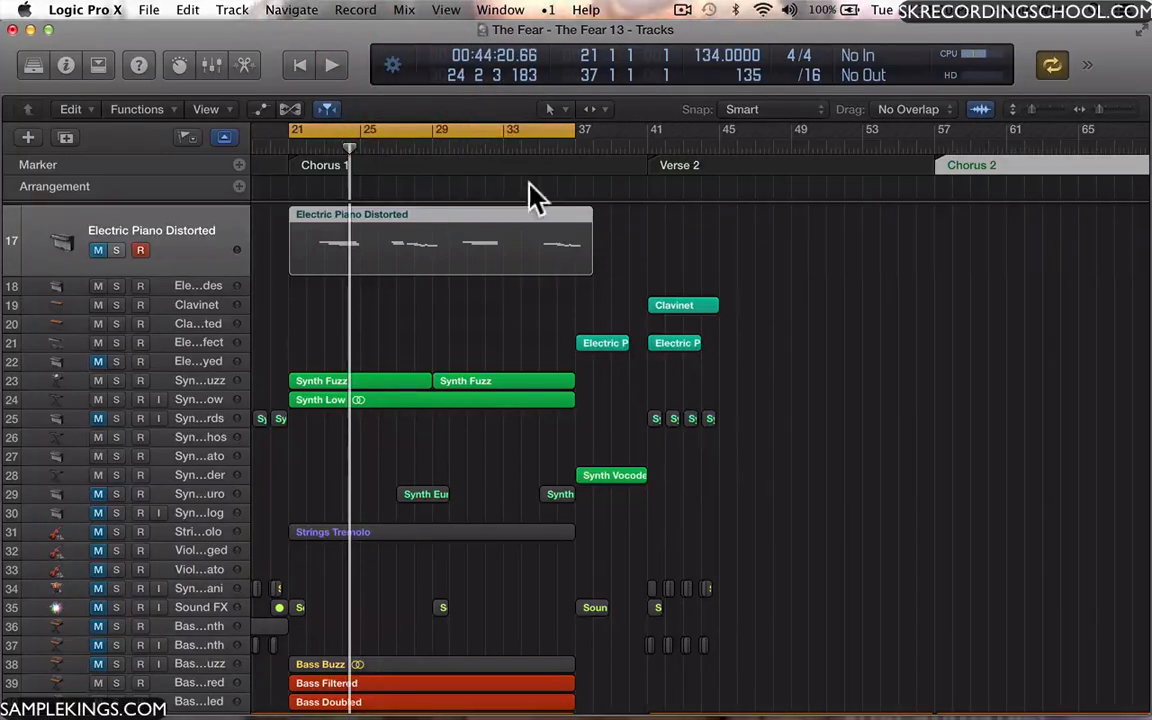
{"action": "key", "text": "space"}
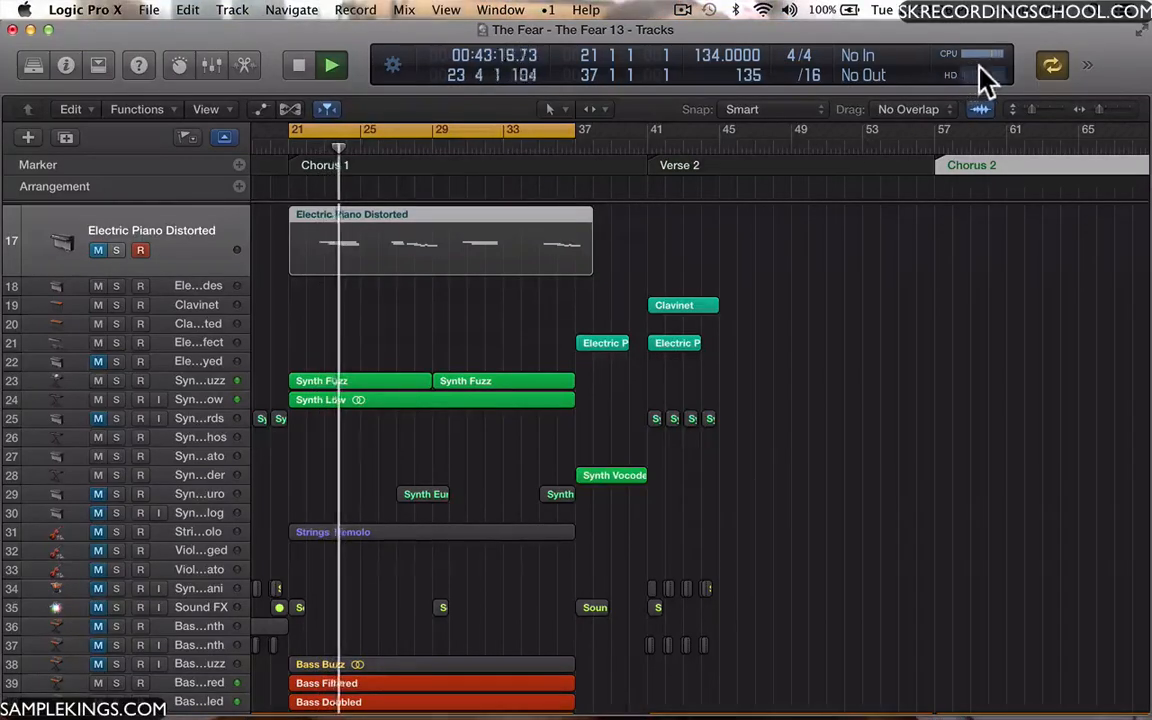
{"action": "key", "text": "space"}
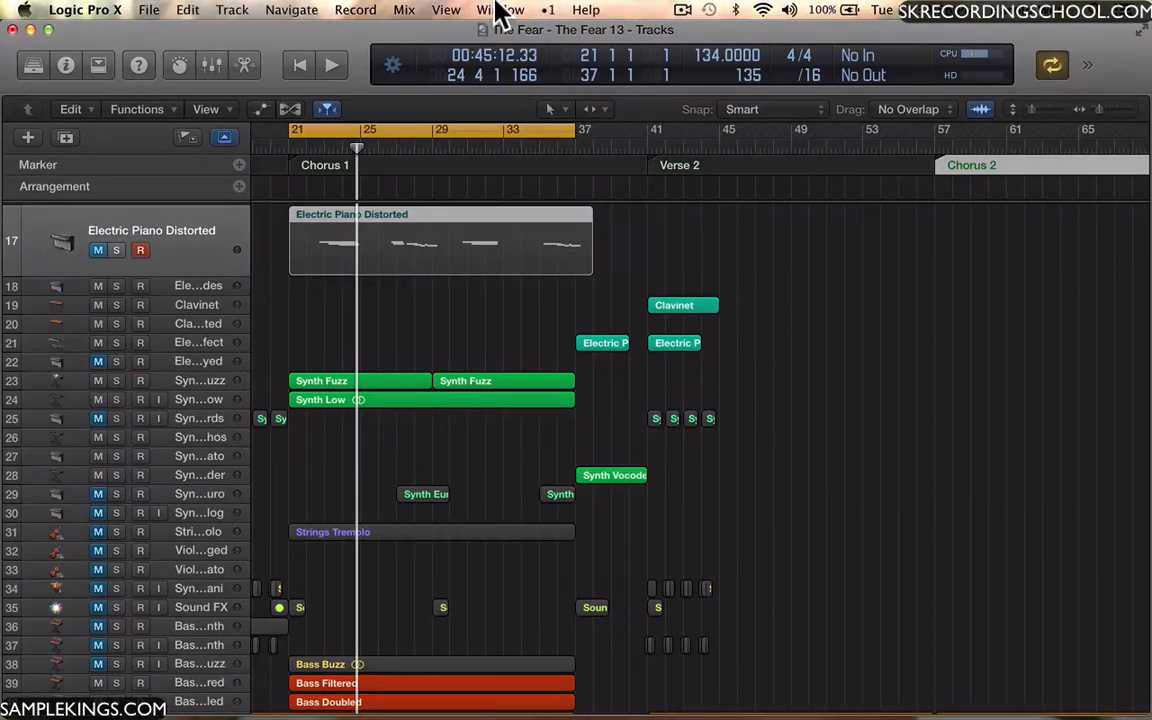
Set the I/O Buffer Size to 1024 samples in the Audio preferences.
{"action": "left_click", "coordinate": [64, 10]}
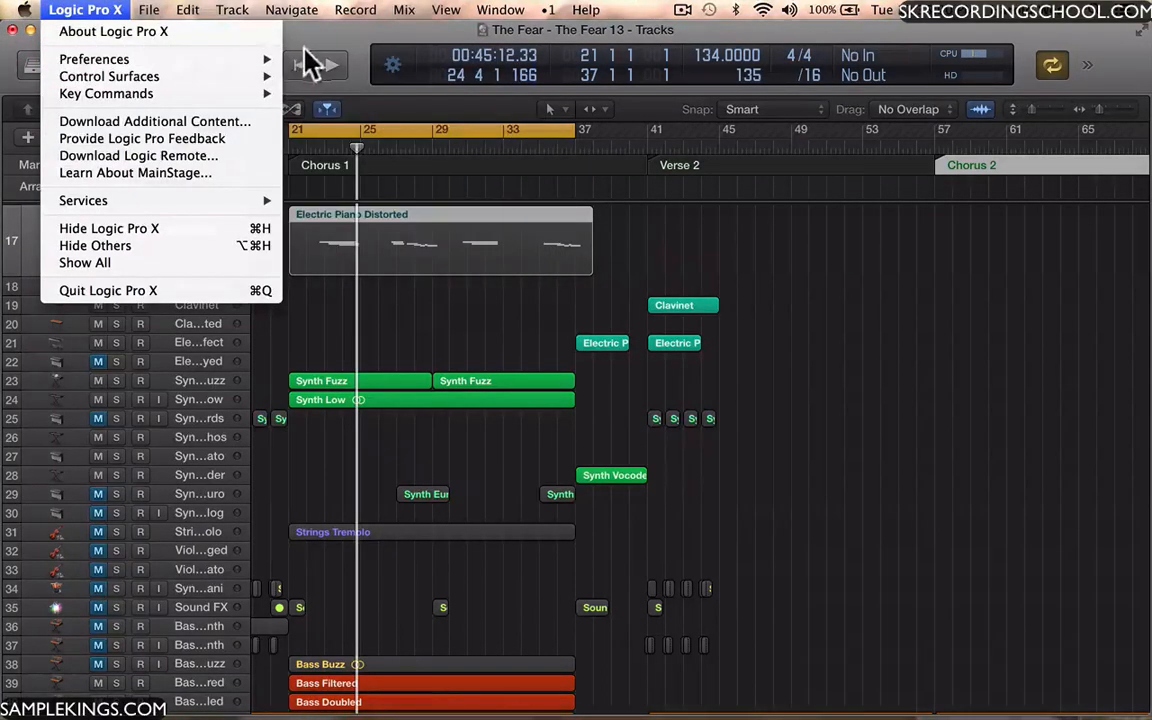
{"action": "mouse_move", "coordinate": [266, 74]}
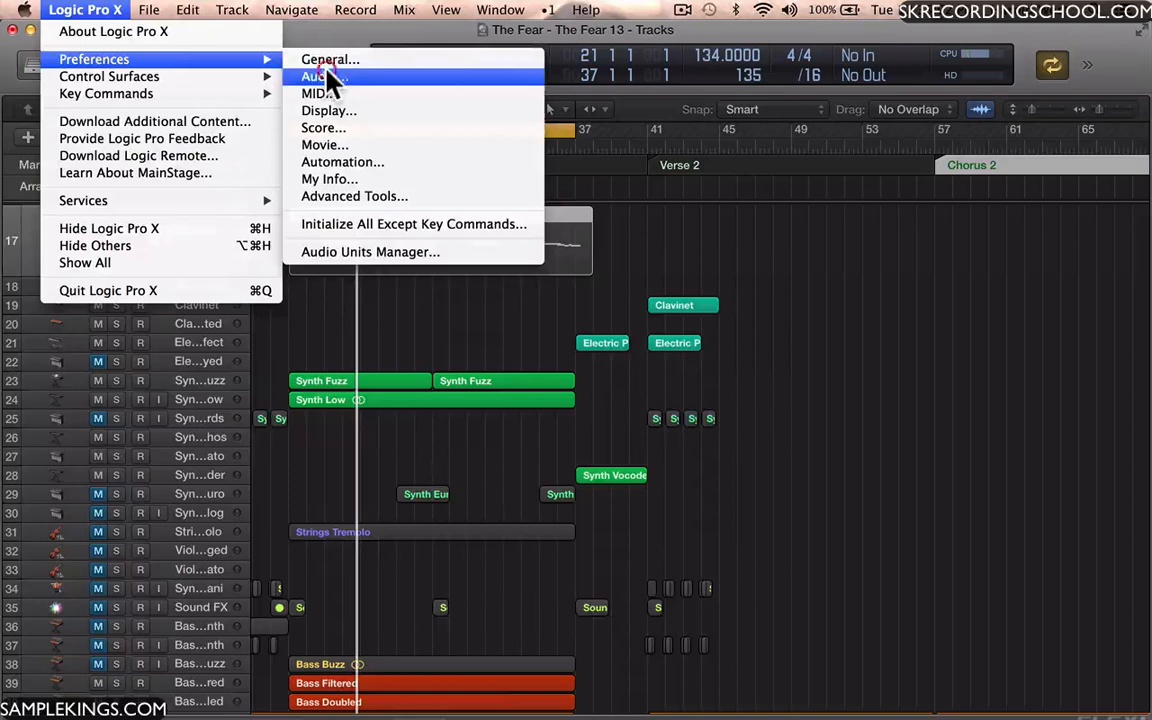
{"action": "left_click", "coordinate": [325, 77]}
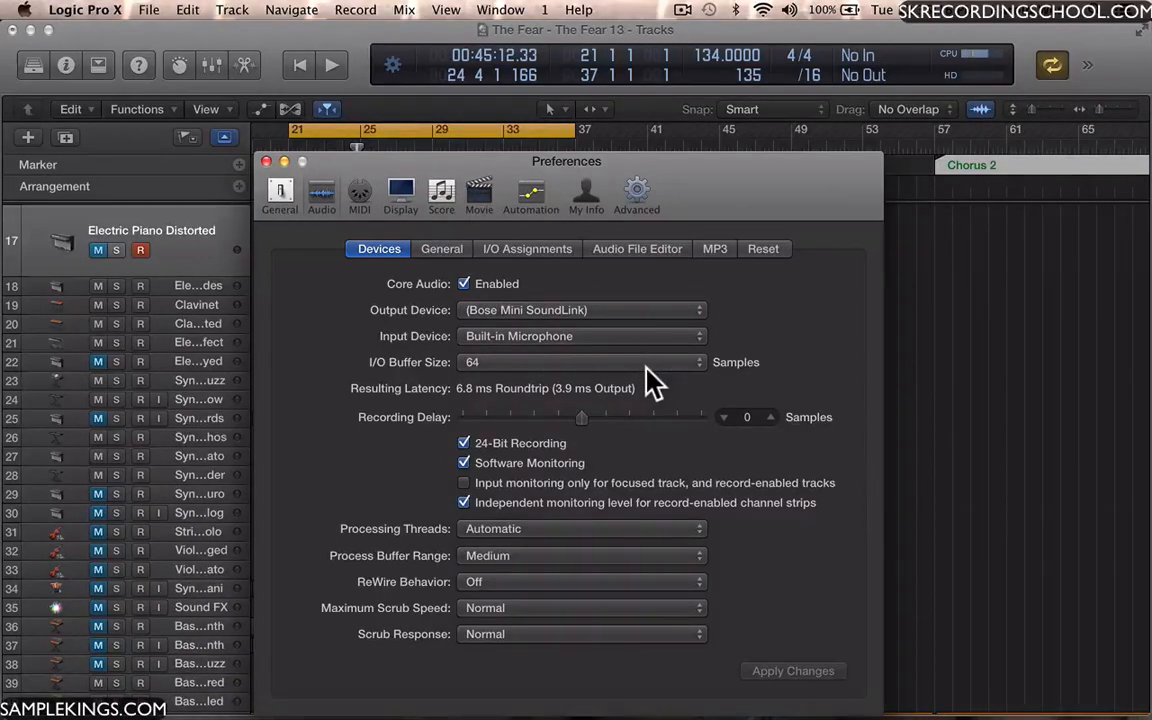
{"action": "left_click", "coordinate": [695, 363]}
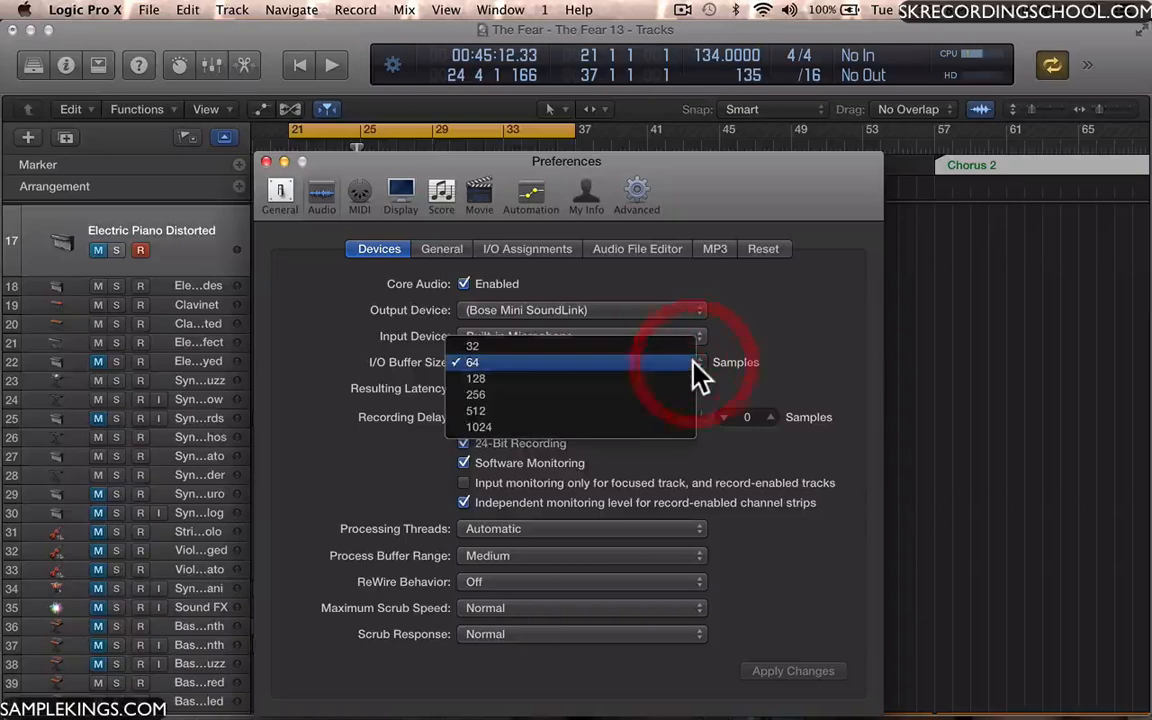
{"action": "left_click", "coordinate": [631, 424]}
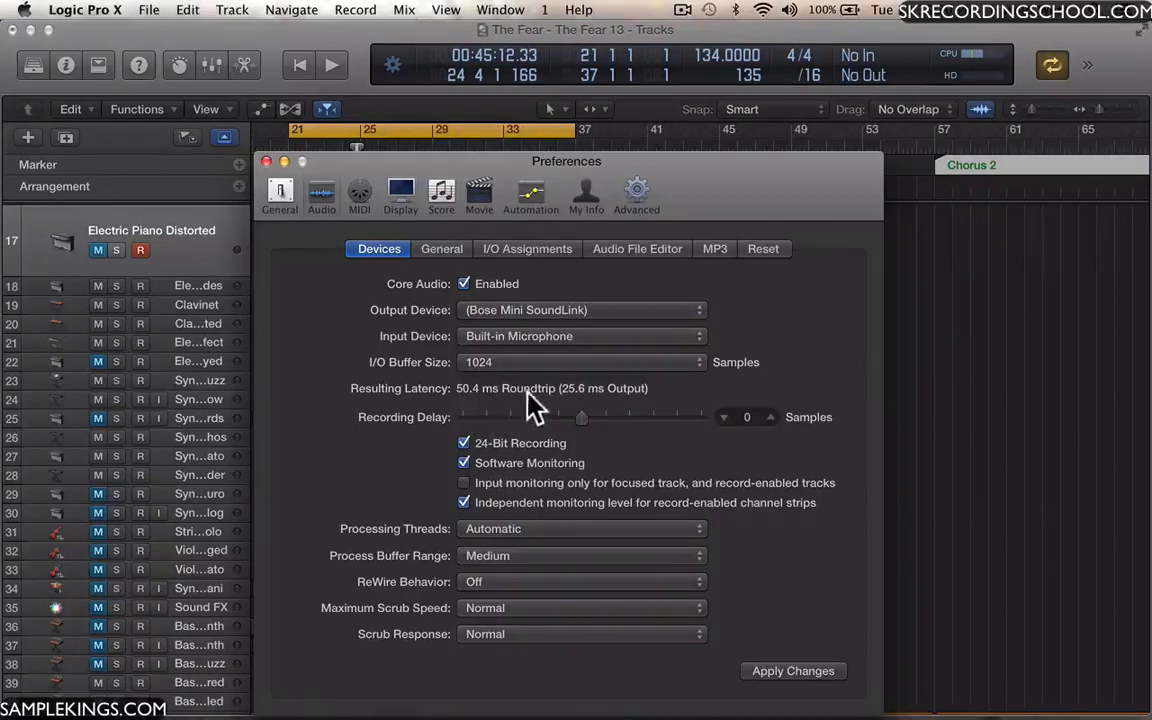
Switch the I/O Buffer Size to 128 samples and back to 1024 to compare the resulting latency.
{"action": "mouse_move", "coordinate": [524, 390]}
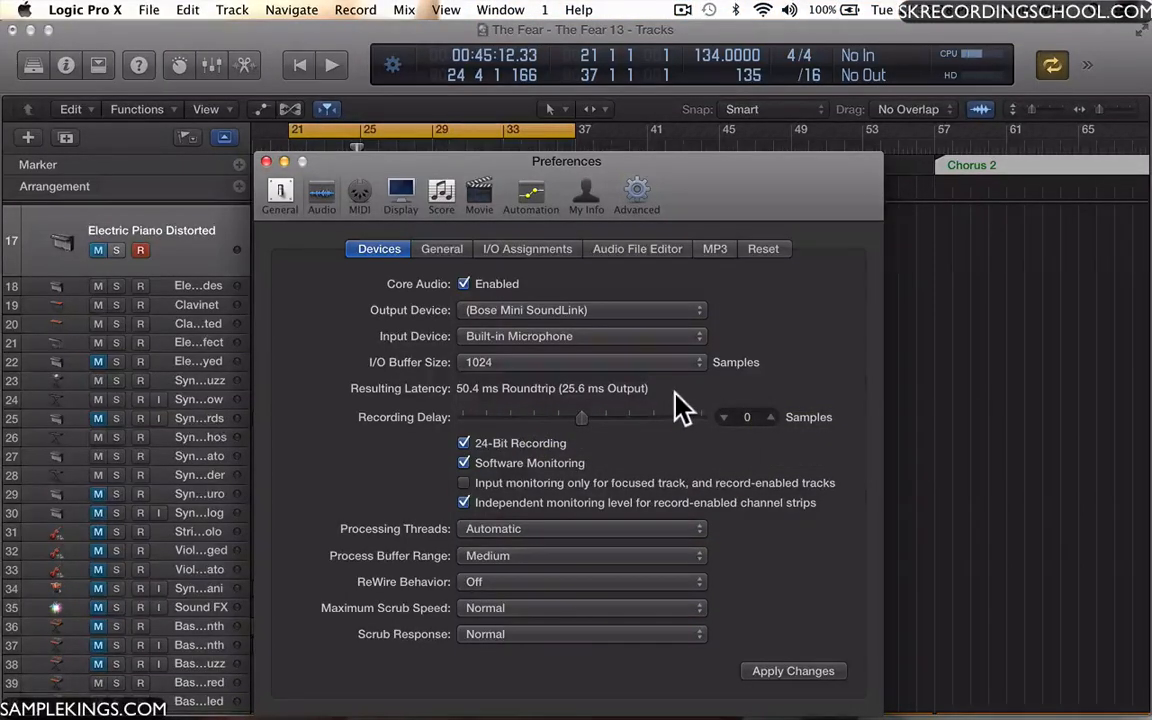
{"action": "mouse_move", "coordinate": [680, 408]}
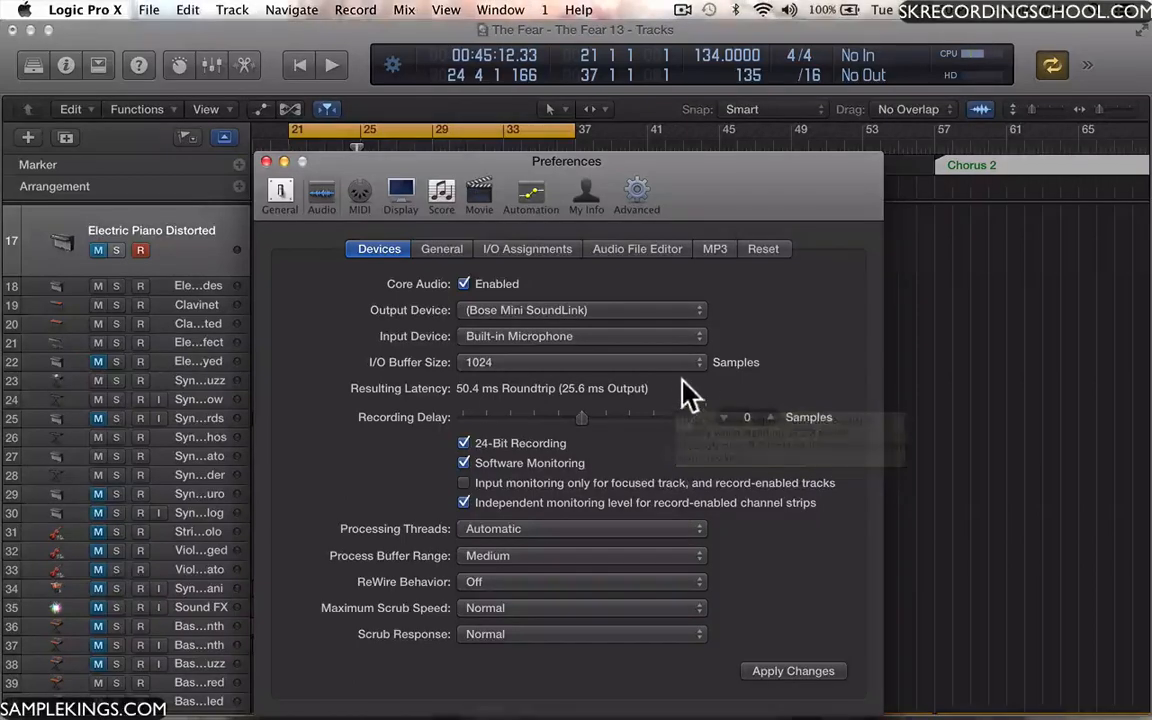
{"action": "left_click", "coordinate": [699, 362]}
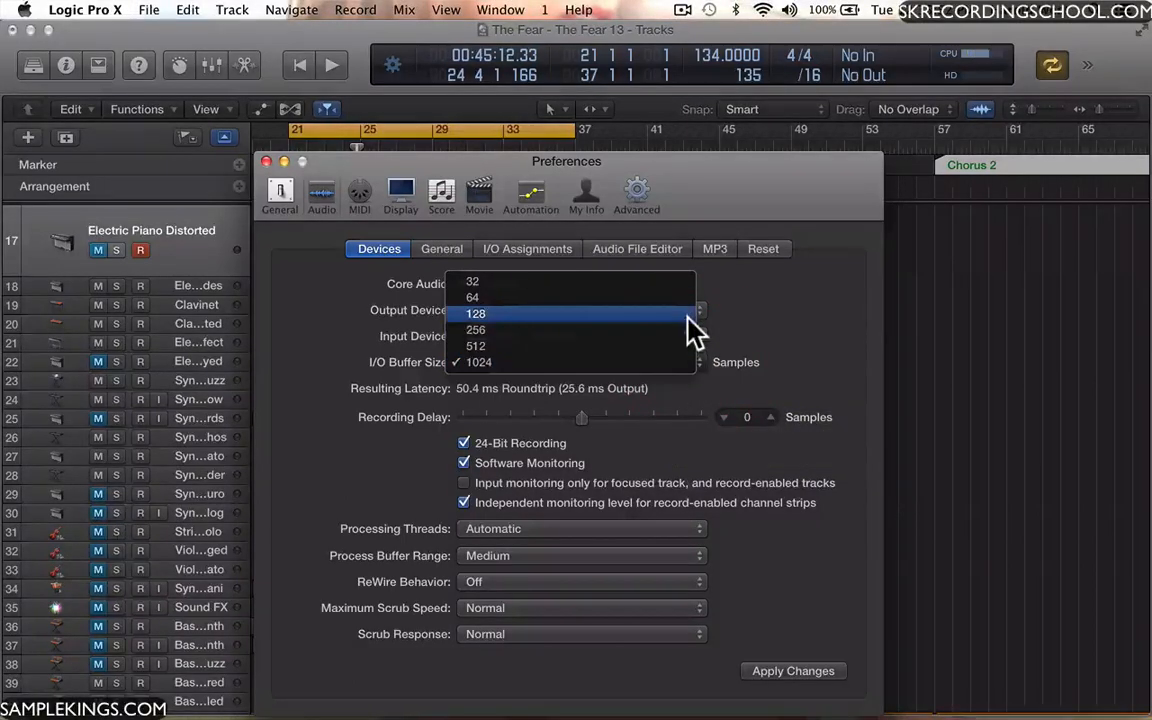
{"action": "left_click", "coordinate": [688, 316]}
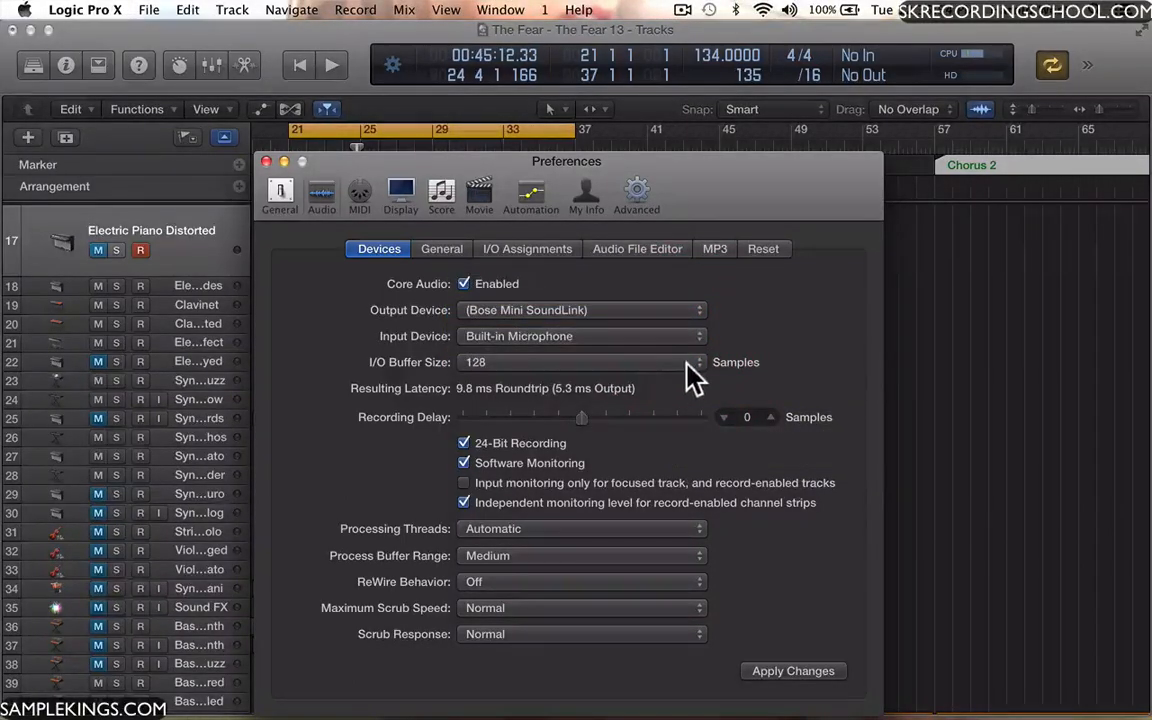
{"action": "left_click", "coordinate": [688, 366]}
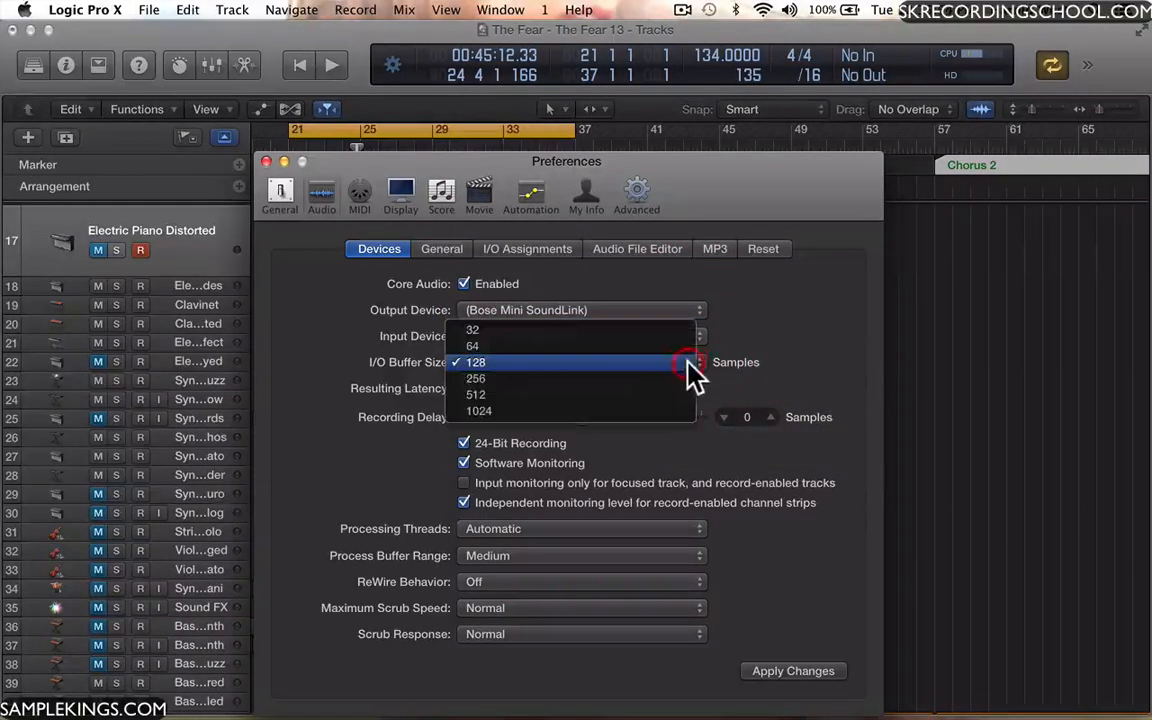
{"action": "left_click", "coordinate": [666, 412]}
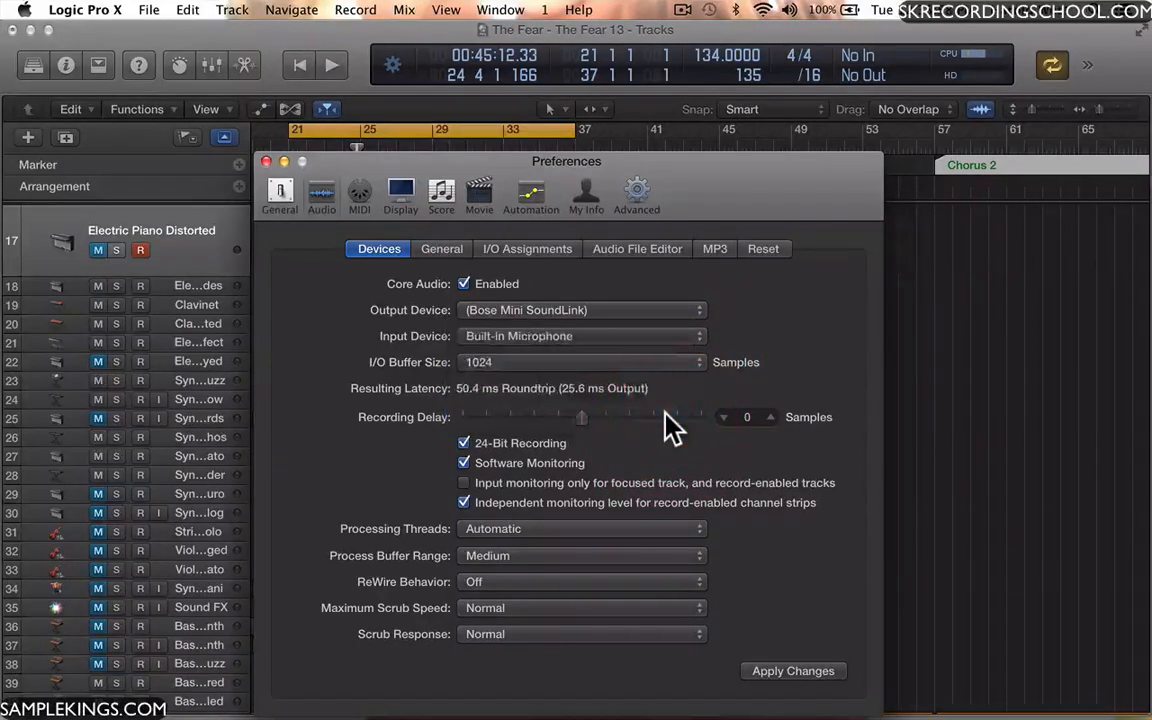
Keep plug-in latency Compensation at All in the general audio preferences, close Preferences and acknowledge the audio interface alert.
{"action": "left_click", "coordinate": [443, 250]}
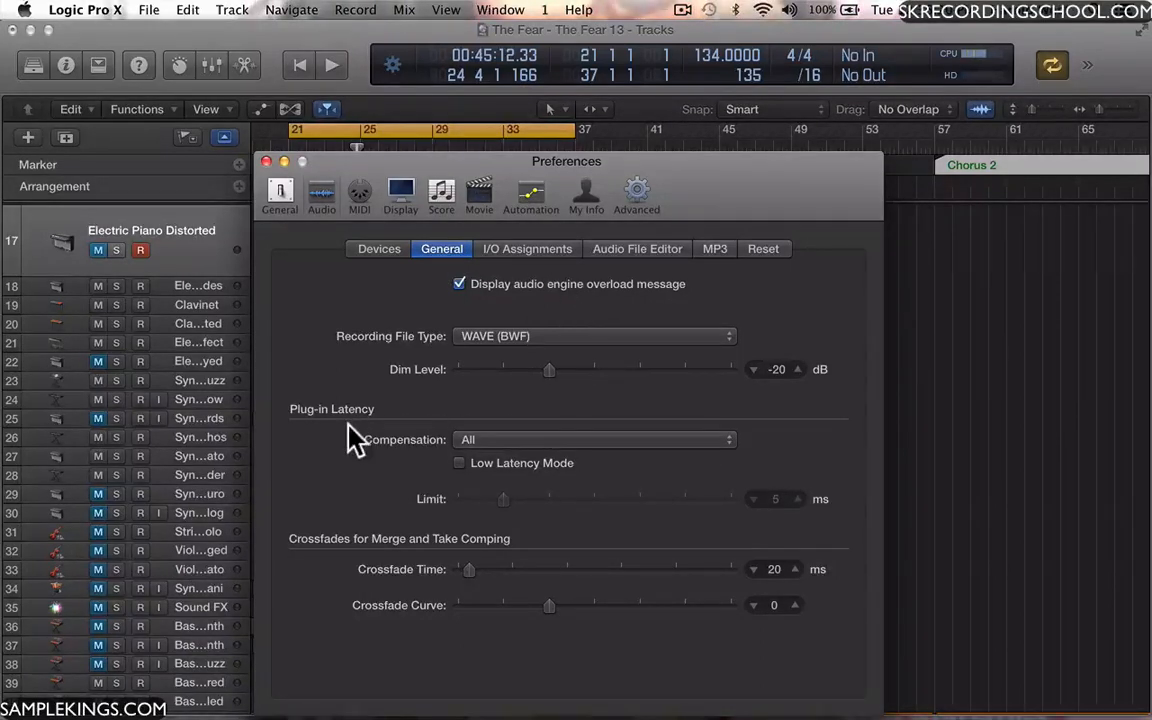
{"action": "left_click", "coordinate": [727, 437]}
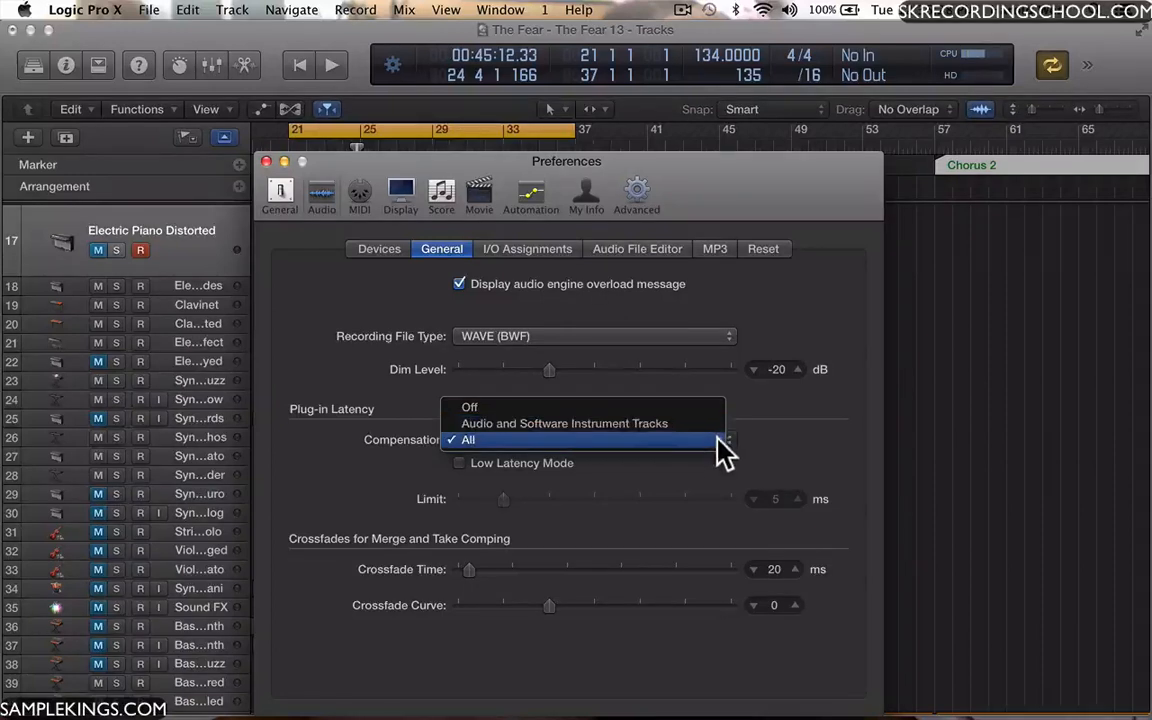
{"action": "left_click", "coordinate": [724, 453]}
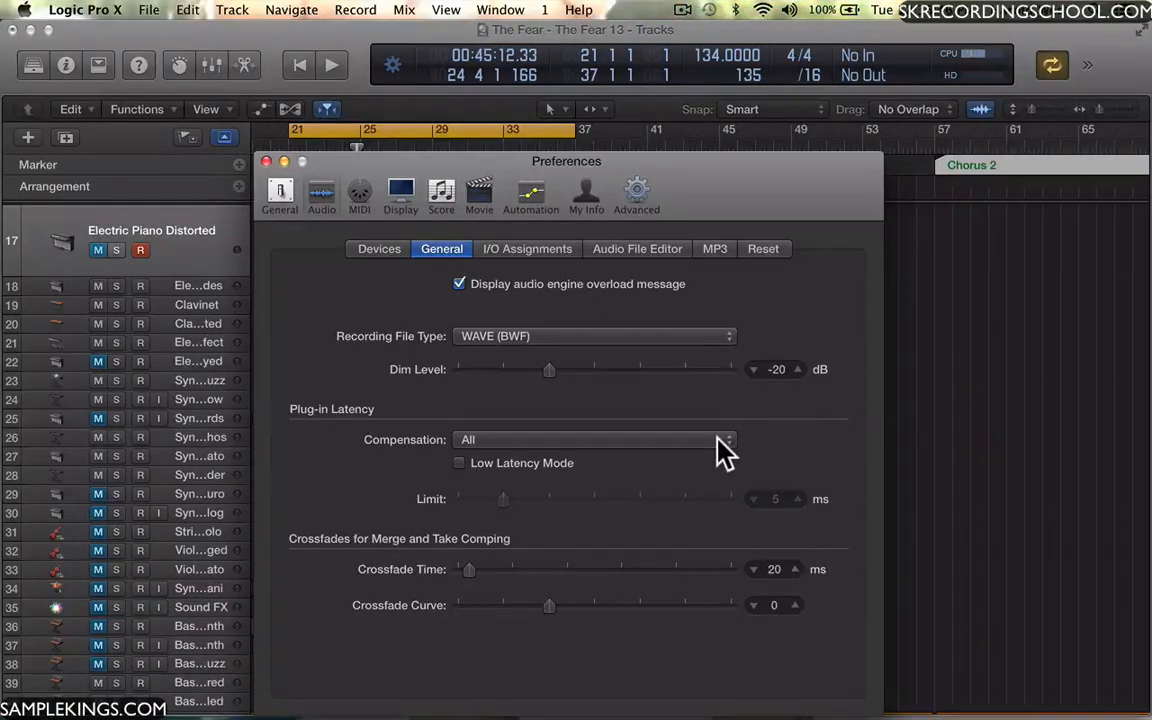
{"action": "left_click", "coordinate": [265, 162]}
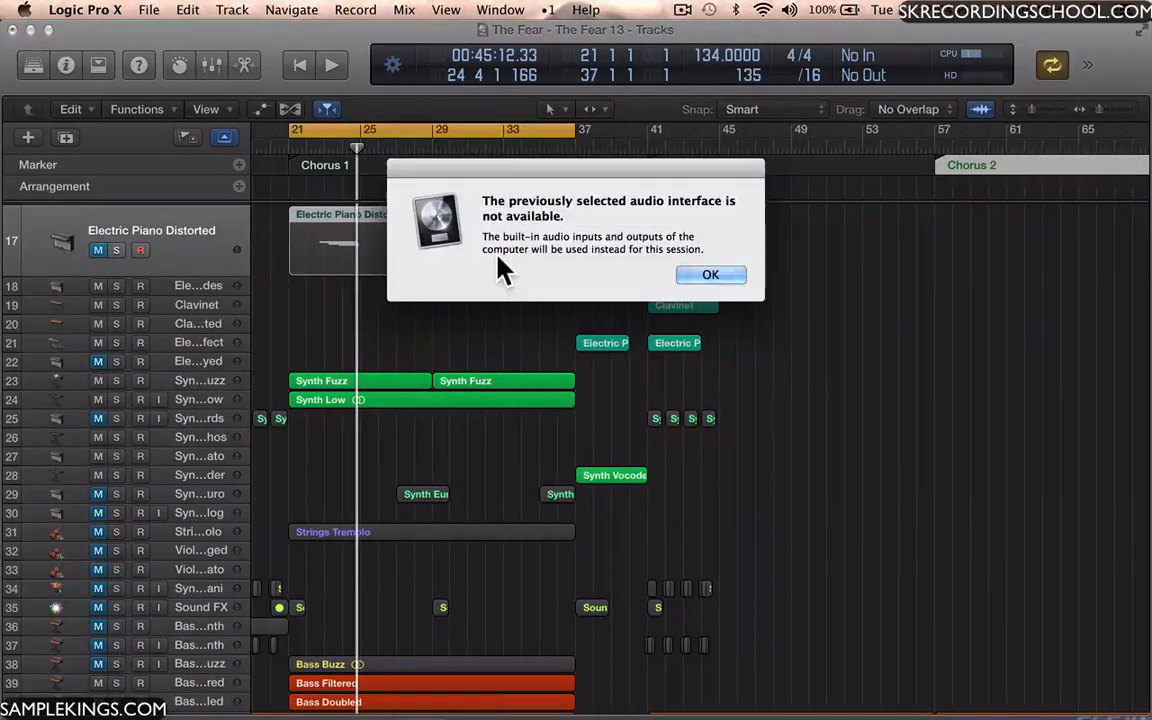
{"action": "left_click", "coordinate": [711, 275]}
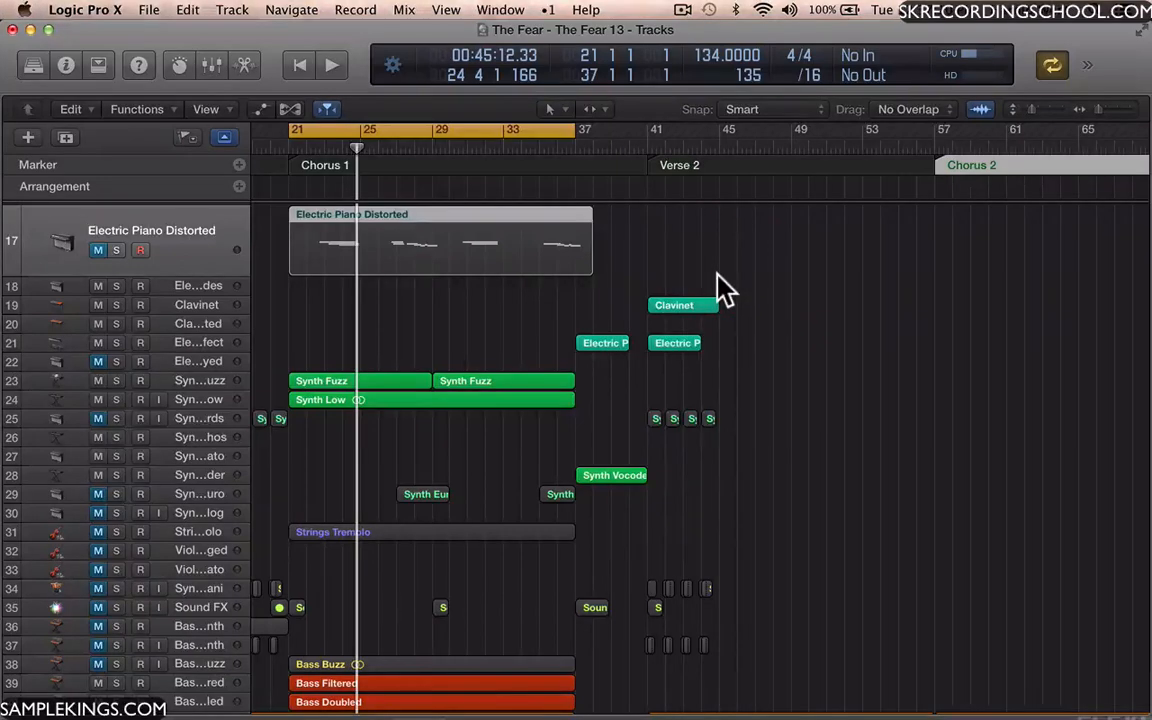
Play the song with the new buffer setting and check the CPU load.
{"action": "key", "text": "space"}
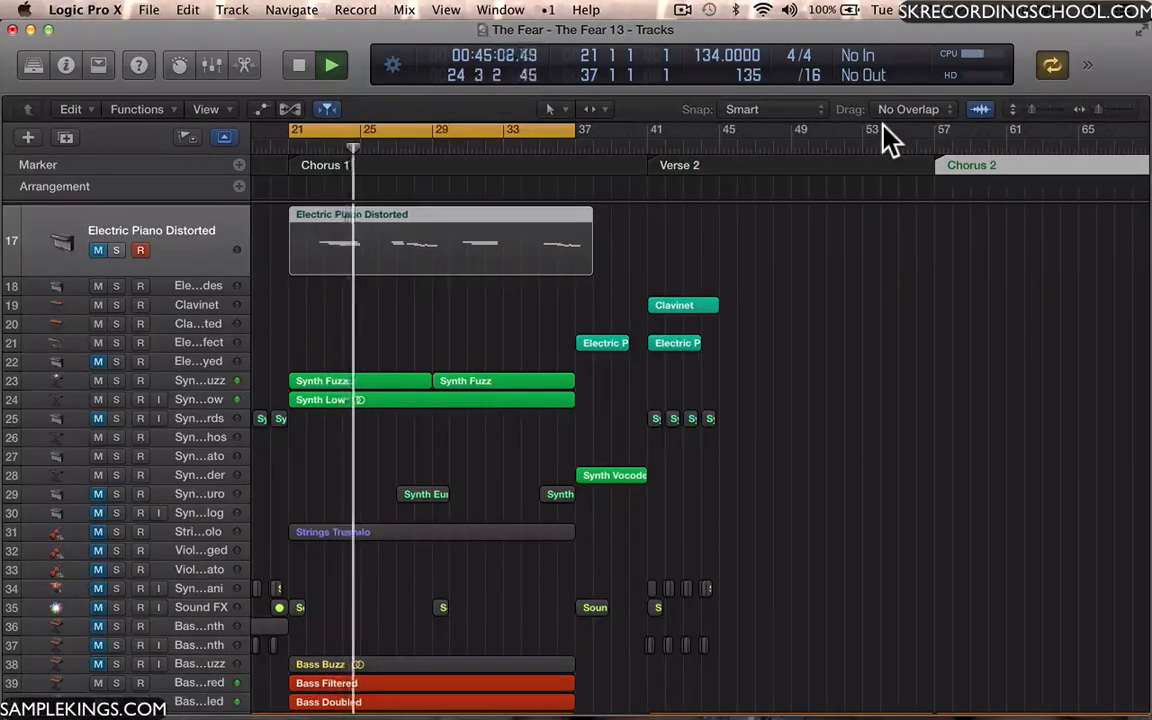
{"action": "key", "text": "space"}
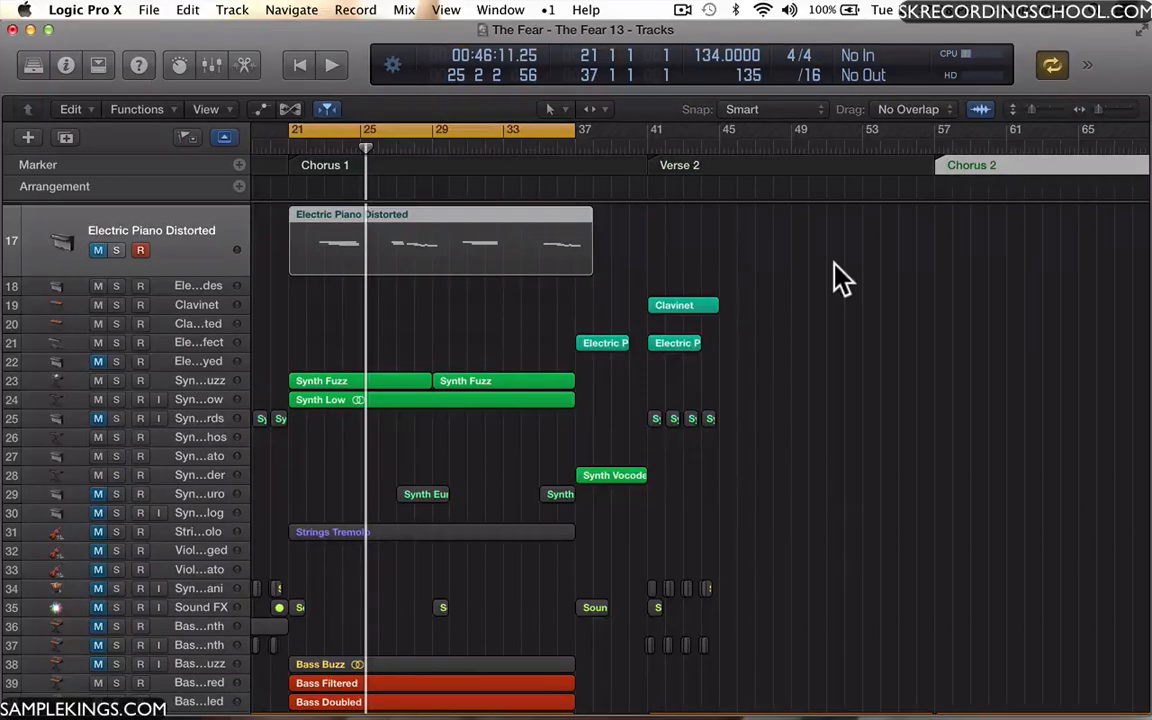
{"action": "key", "text": "shift+super+2"}
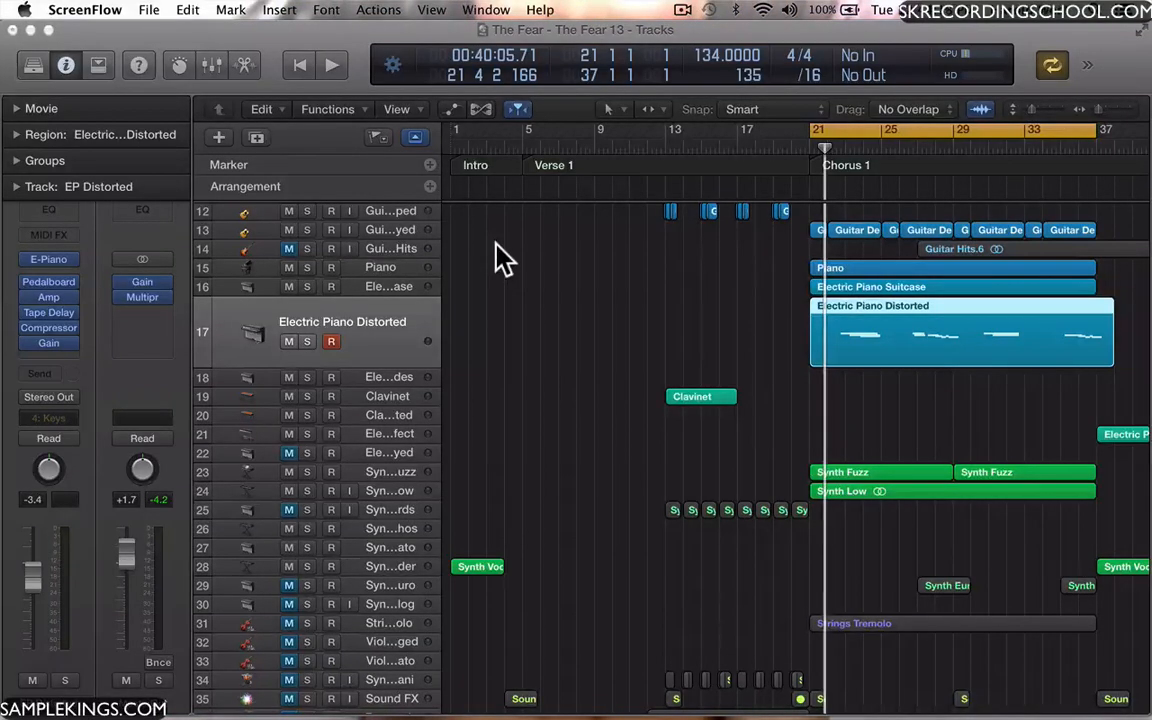
Play the chorus with the Electric Piano Suitcase track soloed, and bring the other tracks back in to hear it in context.
{"action": "left_click", "coordinate": [307, 286]}
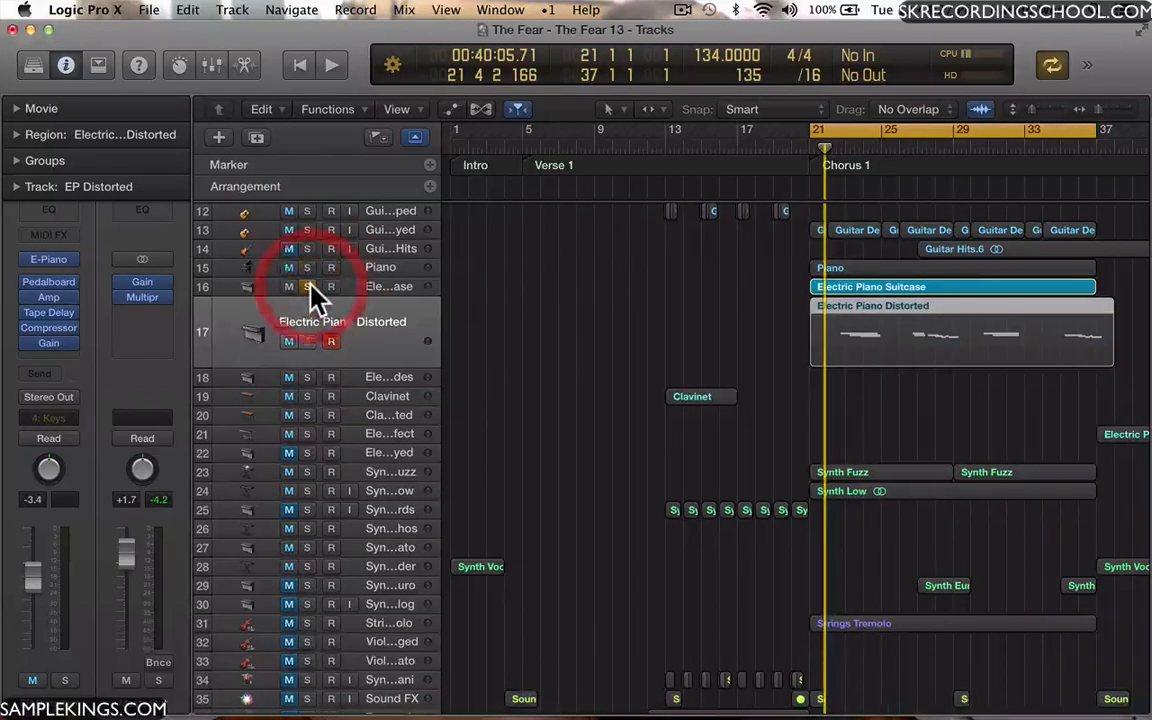
{"action": "key", "text": "space"}
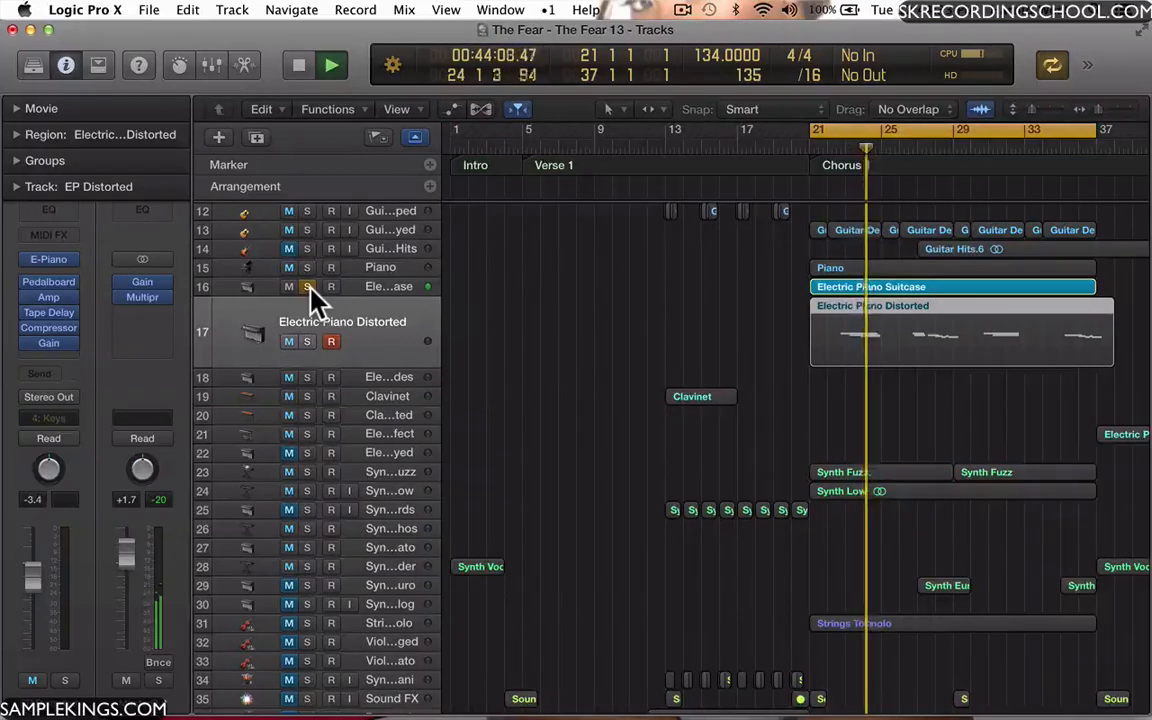
{"action": "left_click", "coordinate": [307, 286]}
{"action": "key", "text": "space"}
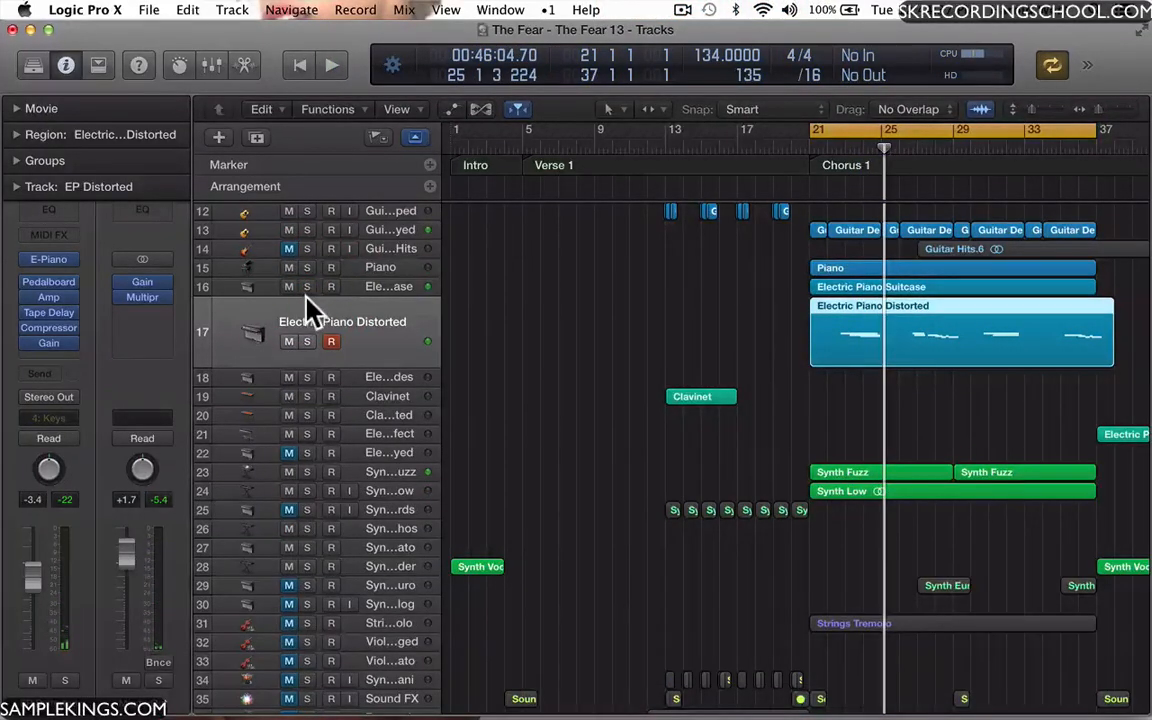
Enlarge the Electric Piano Suitcase track and add the Freeze control to the track headers.
{"action": "left_click_drag", "start_coordinate": [303, 296], "coordinate": [309, 383]}
{"action": "right_click", "coordinate": [254, 332]}
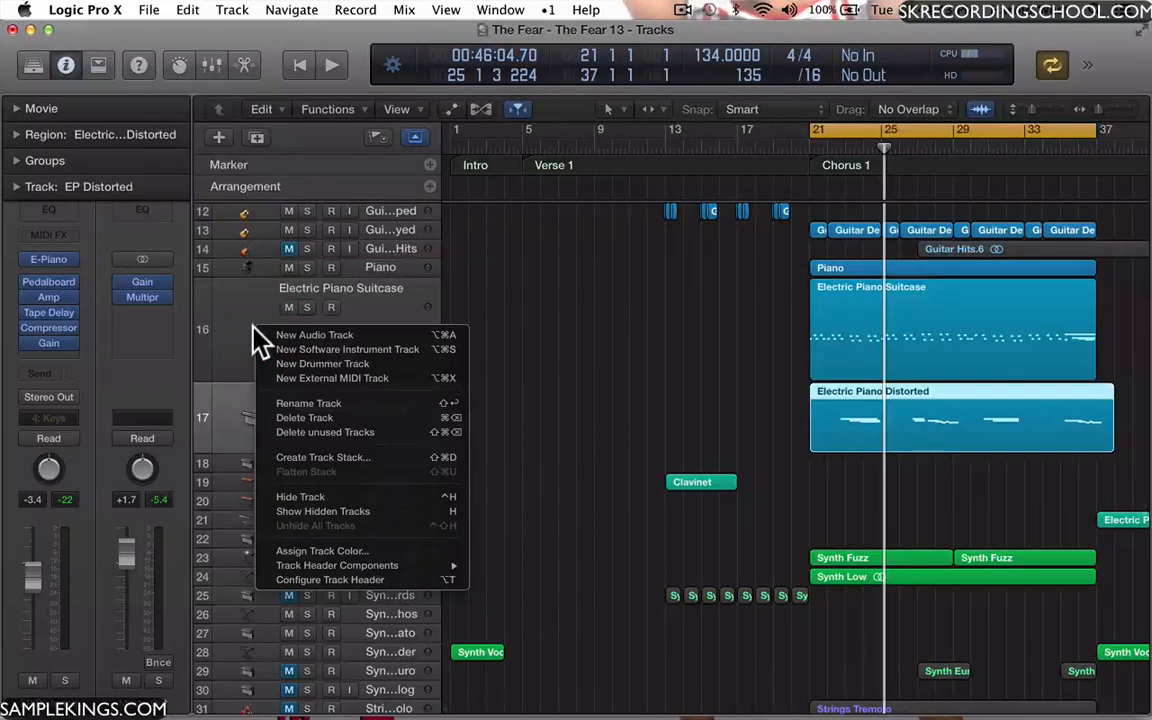
{"action": "left_click", "coordinate": [320, 578]}
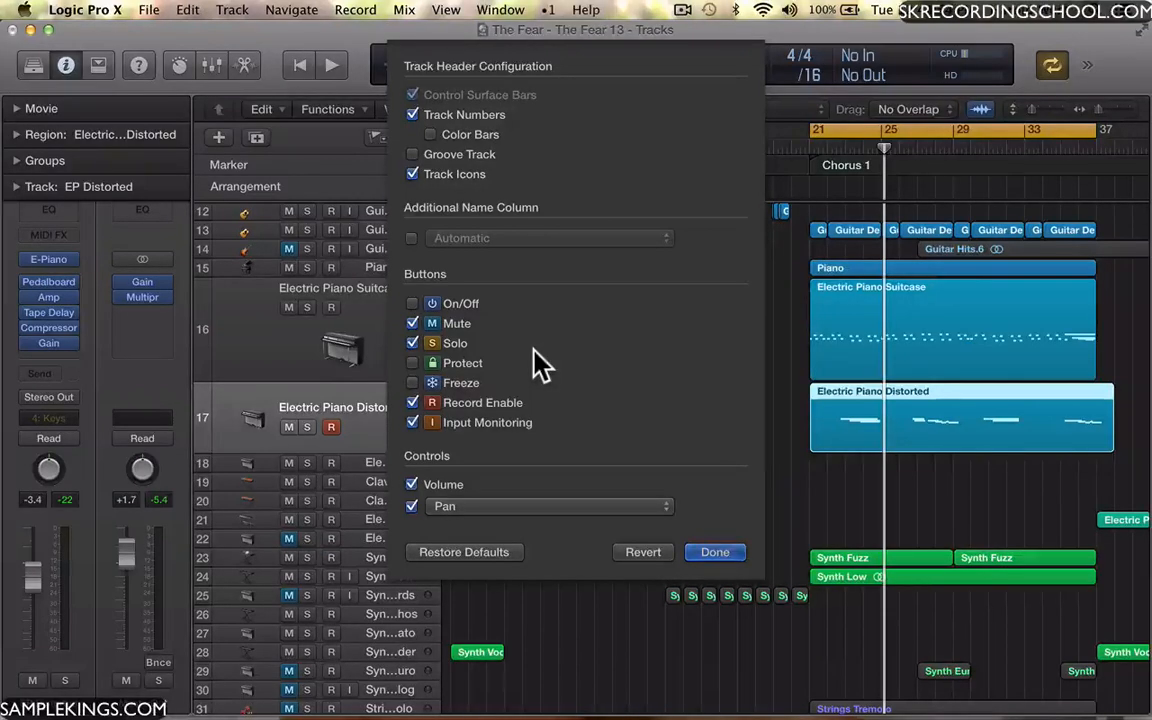
{"action": "left_click", "coordinate": [412, 383]}
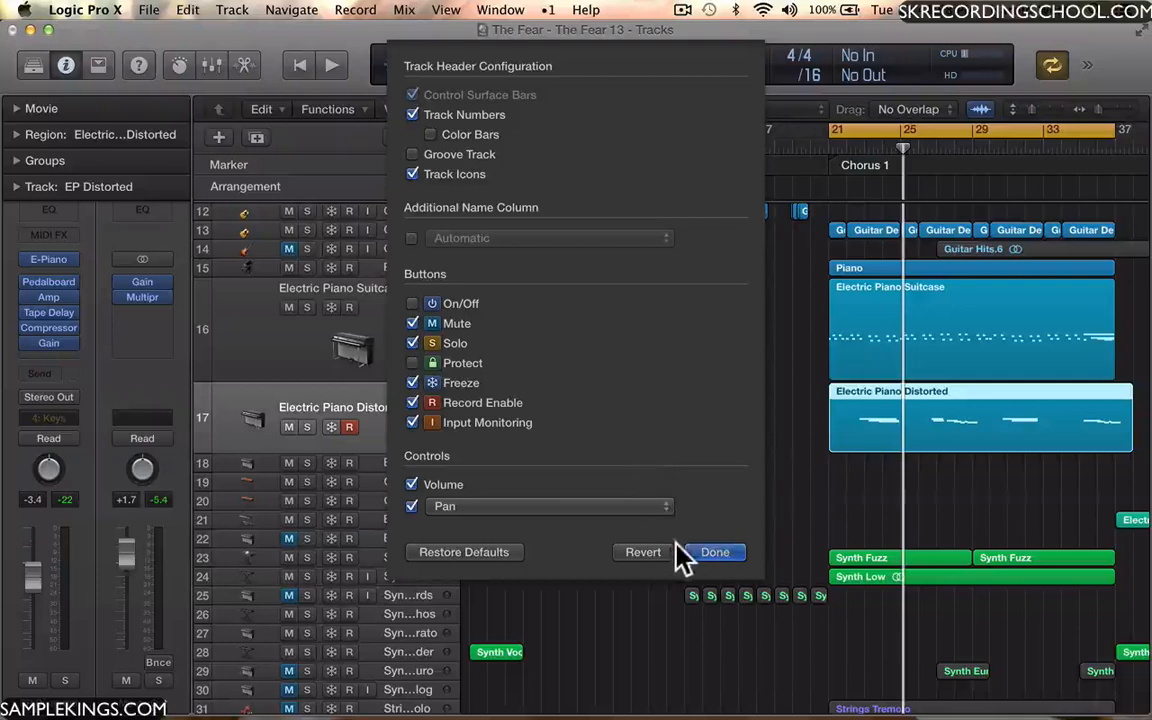
{"action": "left_click", "coordinate": [718, 556]}
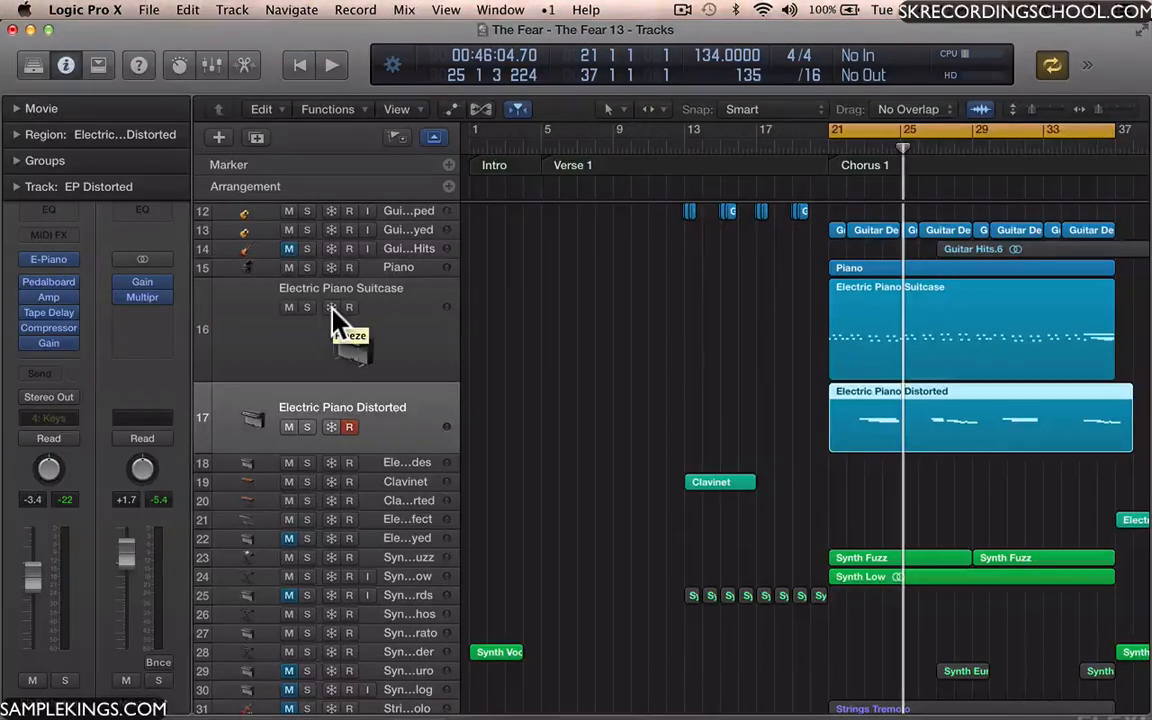
Freeze the Electric Piano Suitcase track and play the chorus with the frozen version.
{"action": "left_click", "coordinate": [281, 352]}
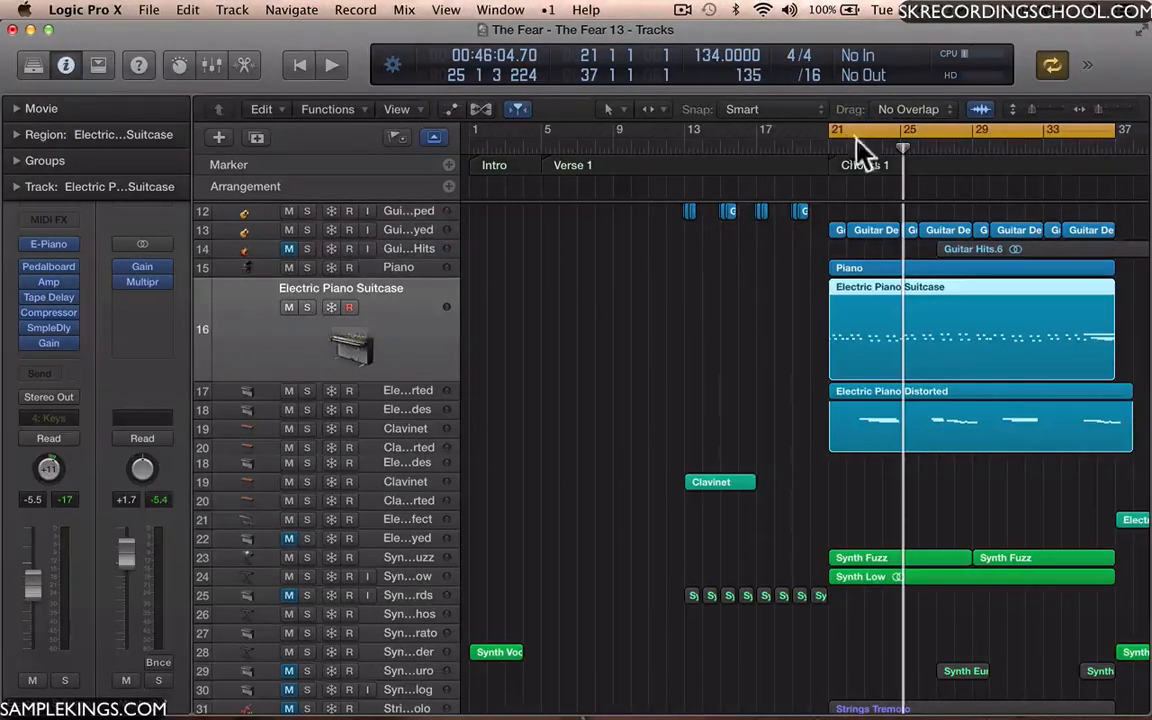
{"action": "left_click", "coordinate": [331, 307]}
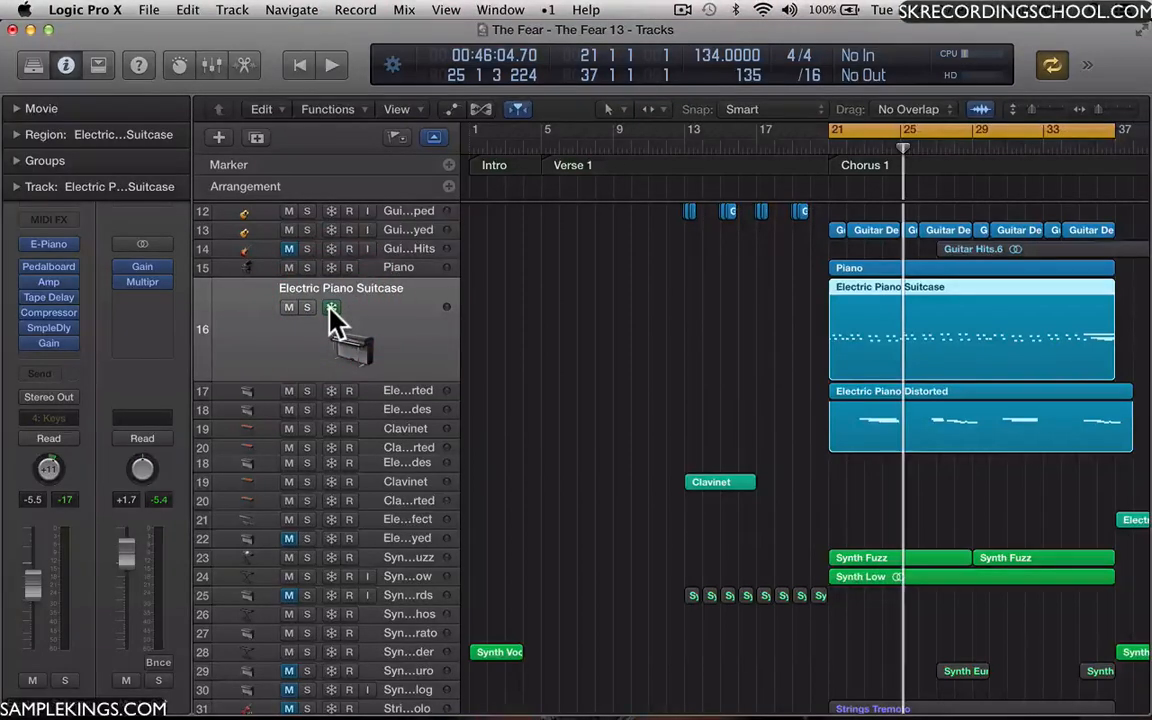
{"action": "key", "text": "space"}
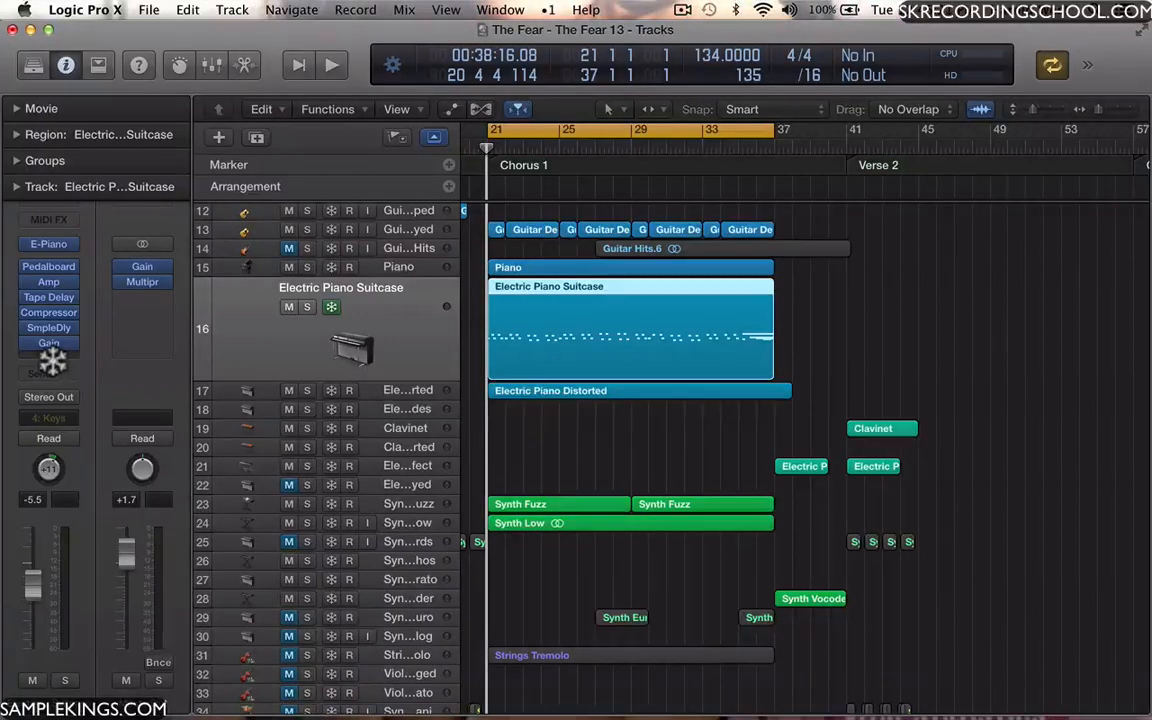
{"action": "key", "text": "space"}
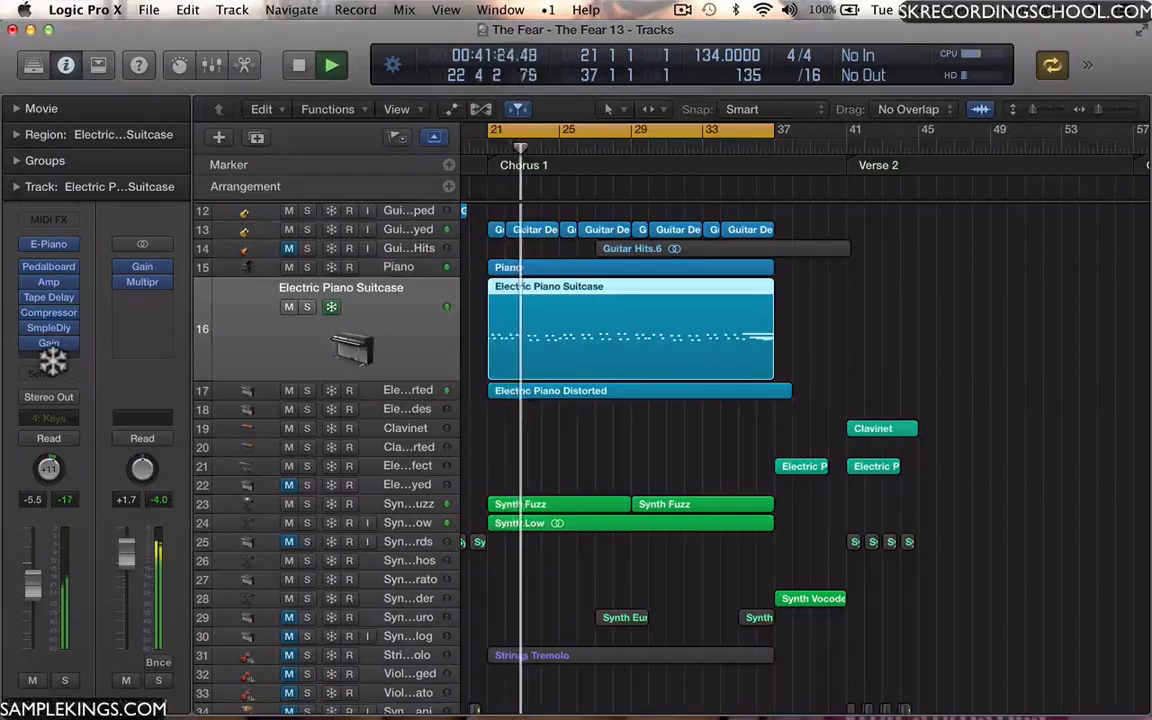
{"action": "key", "text": "space"}
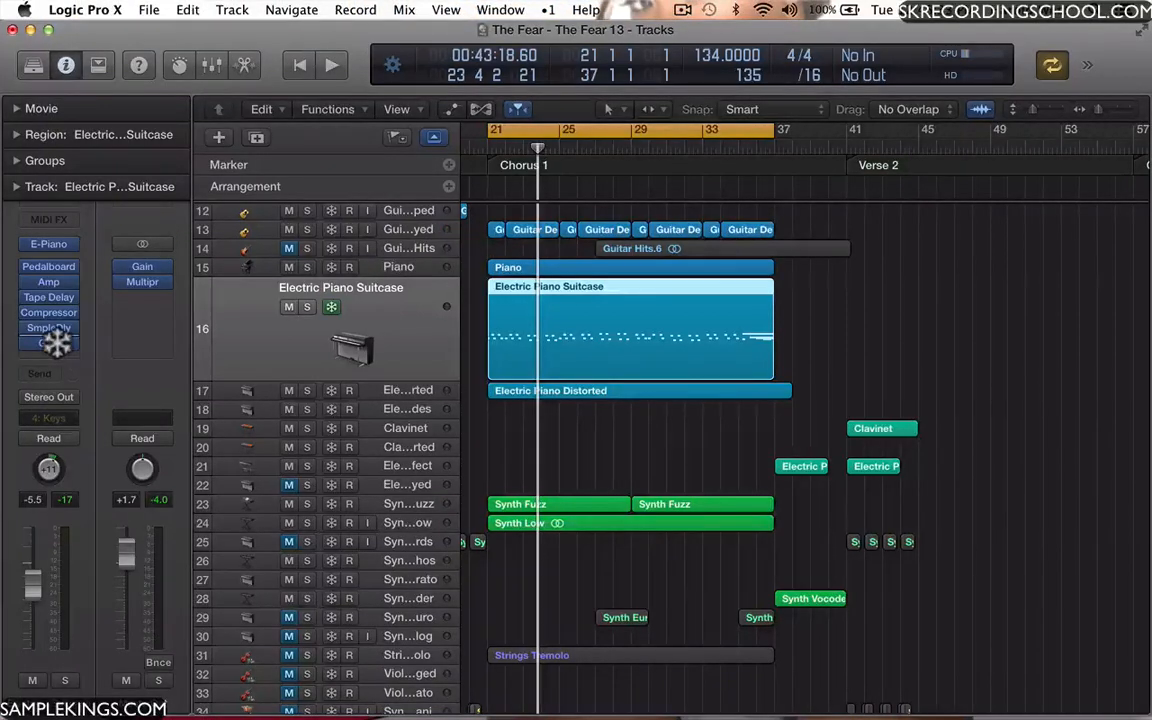
Unfreeze the Electric Piano Suitcase track and set its Sample Delay plug-in's left delay to 101 samples.
{"action": "left_click", "coordinate": [345, 307]}
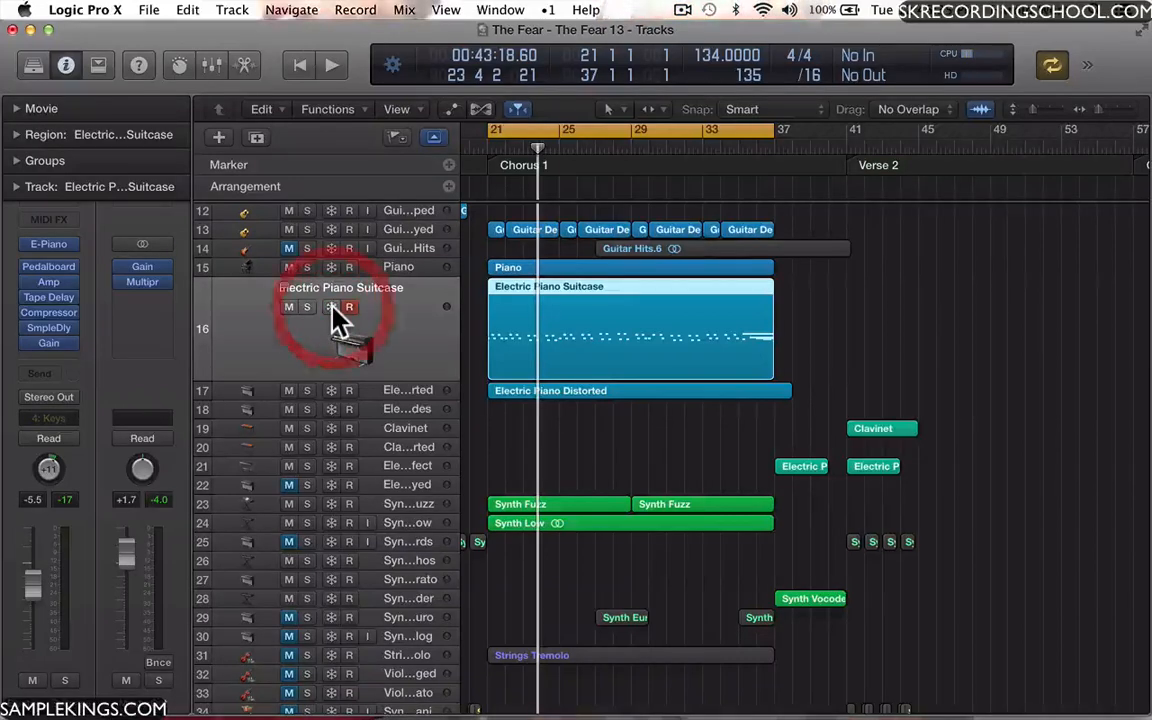
{"action": "left_click", "coordinate": [50, 327]}
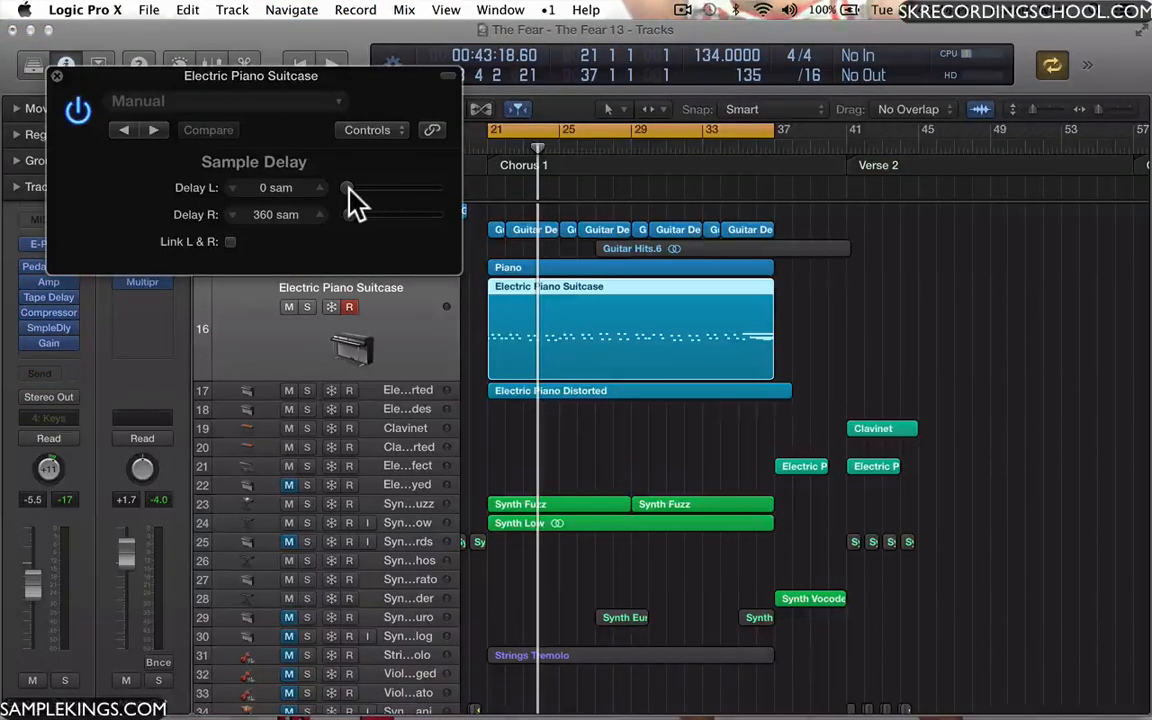
{"action": "left_click_drag", "start_coordinate": [355, 200], "coordinate": [355, 196]}
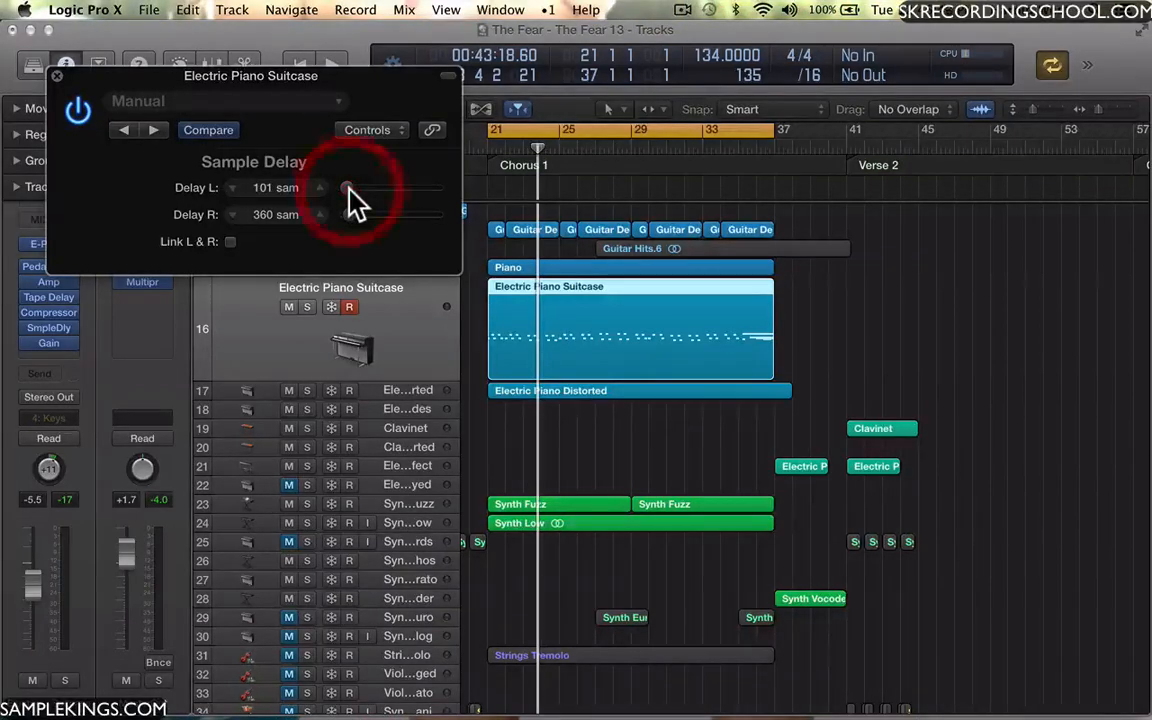
{"action": "left_click", "coordinate": [57, 76]}
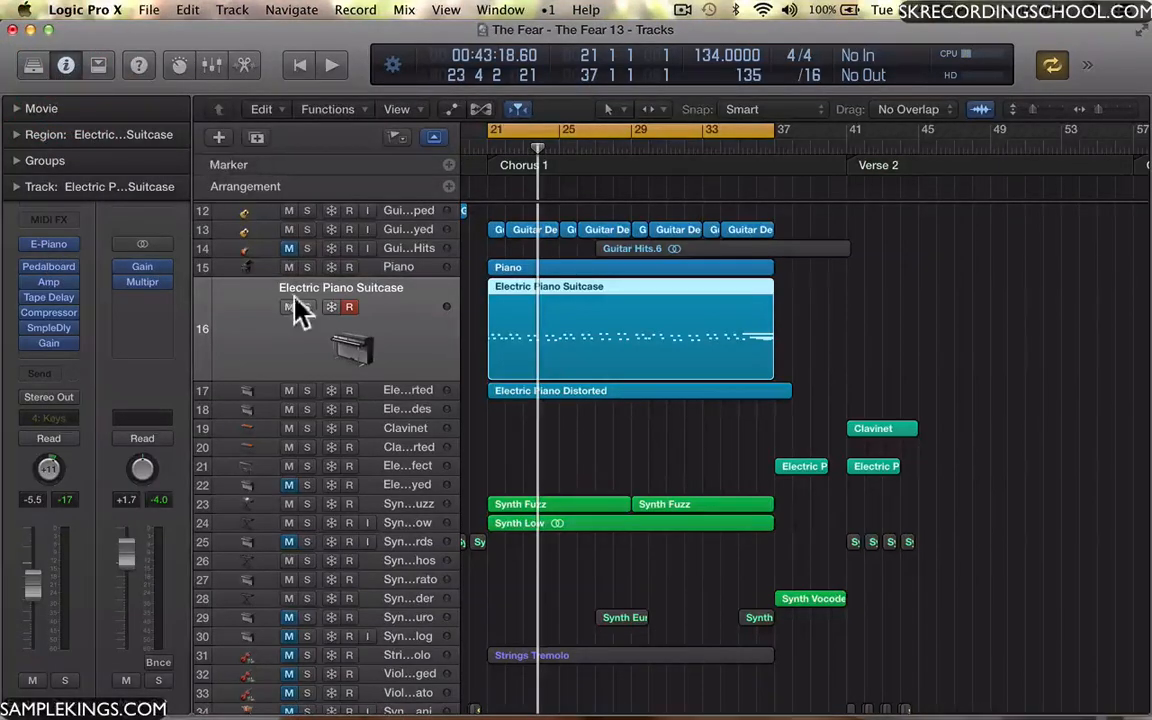
Freeze the edited Electric Piano Suitcase track again and play the chorus to check the MasterOut level.
{"action": "left_click", "coordinate": [326, 307]}
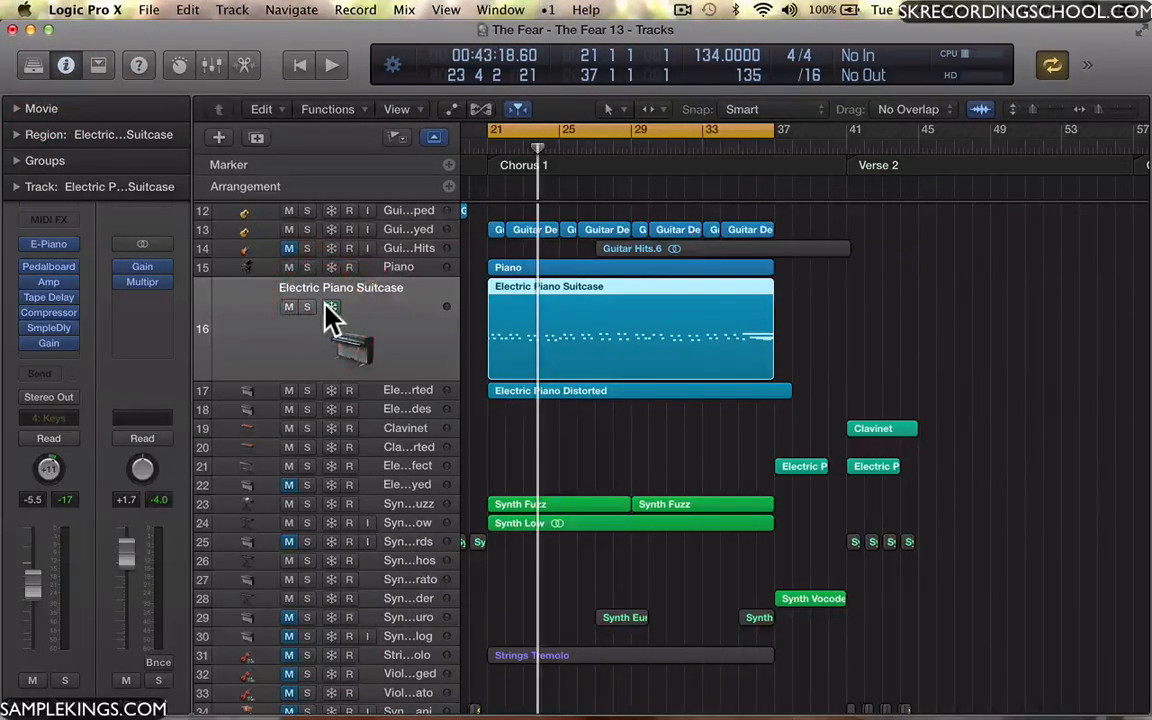
{"action": "key", "text": "space"}
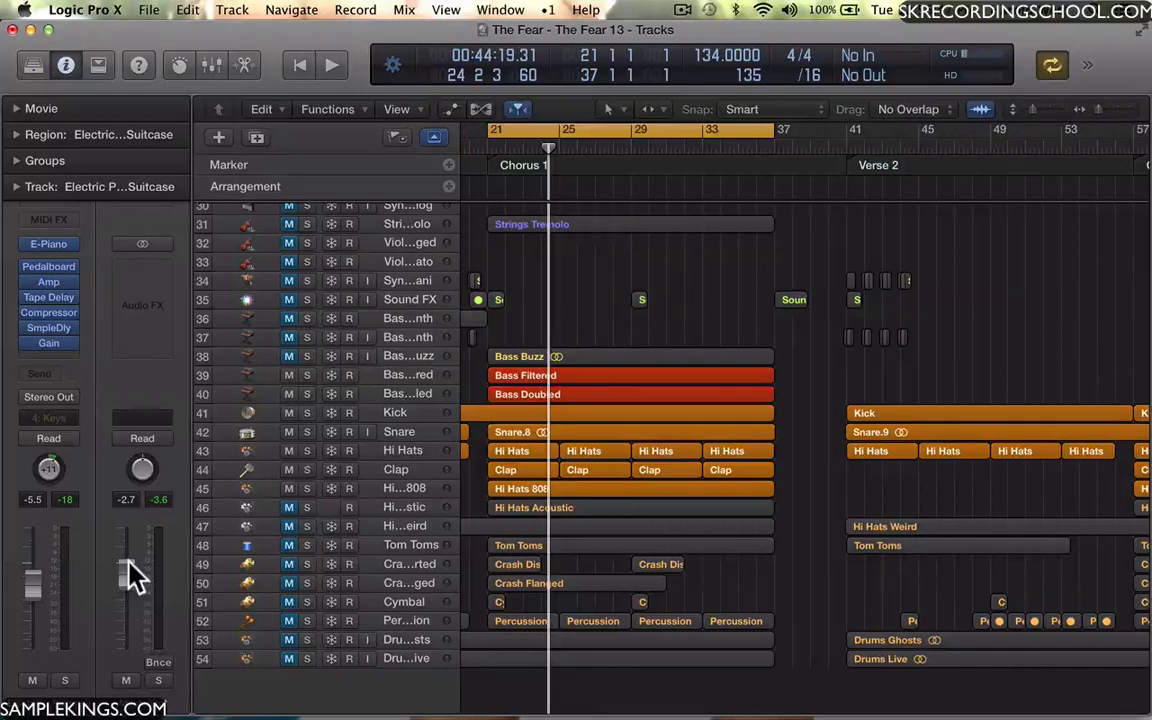
{"action": "key", "text": "space"}
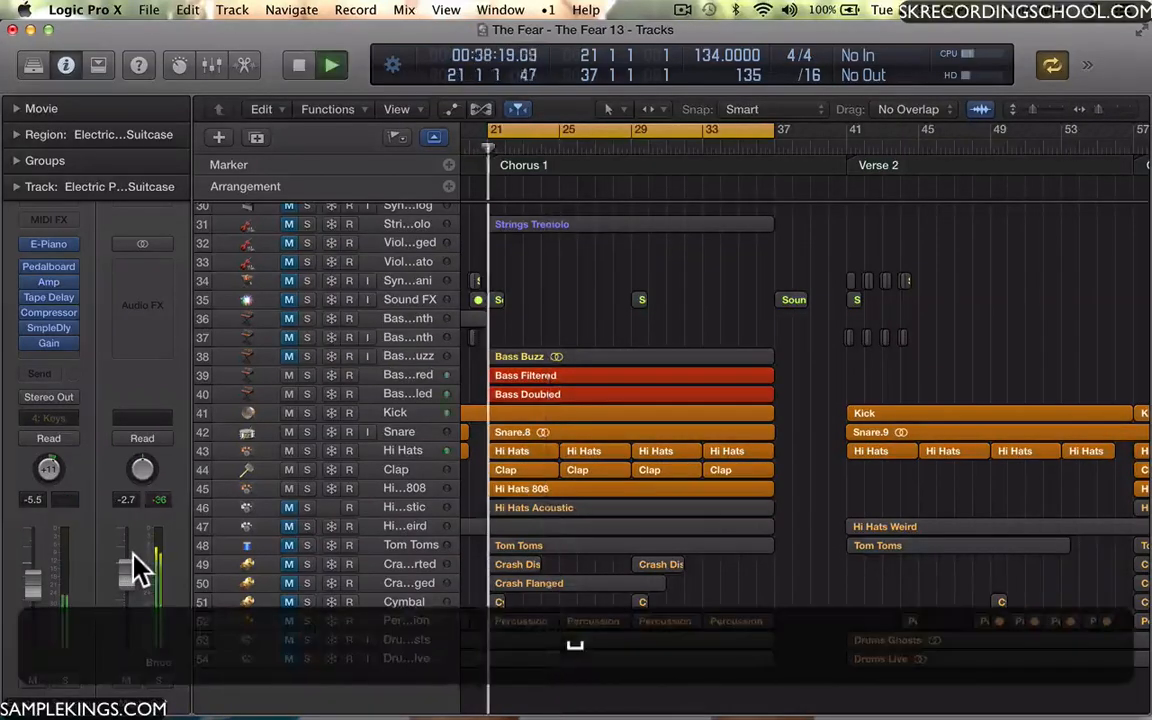
{"action": "key", "text": "space"}
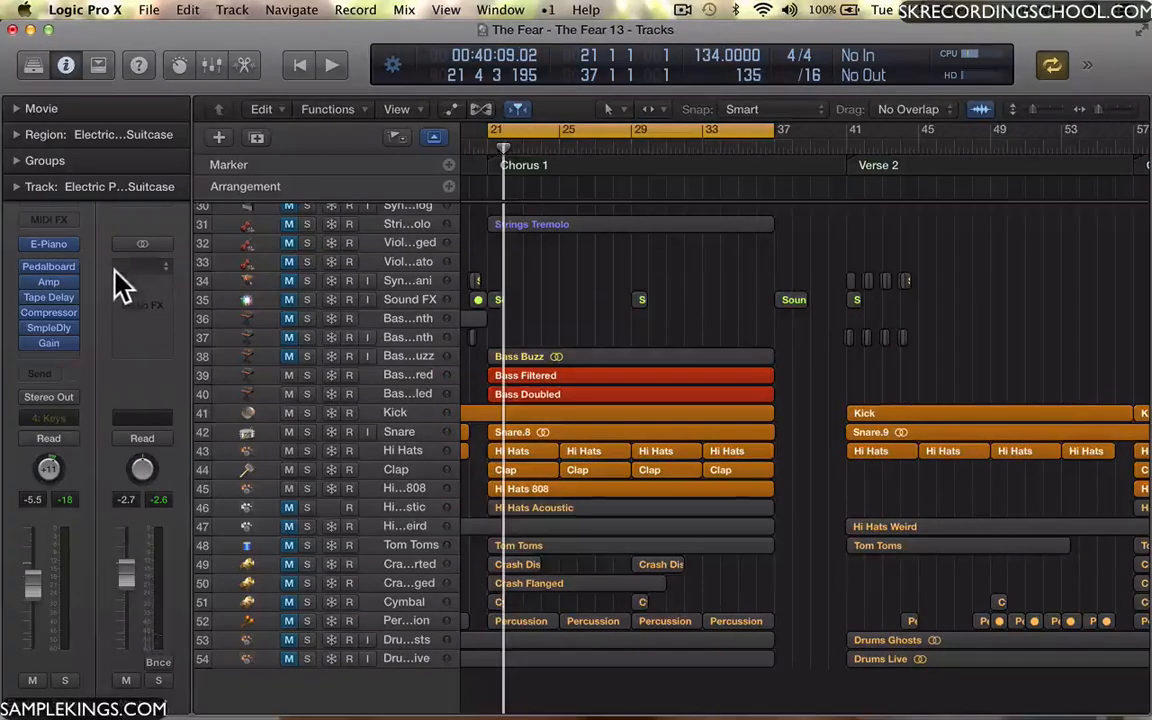
Insert a stereo Linear Phase EQ on MasterOut and load the Mastering preset Final Mix - Hip Hop.
{"action": "left_click", "coordinate": [166, 262]}
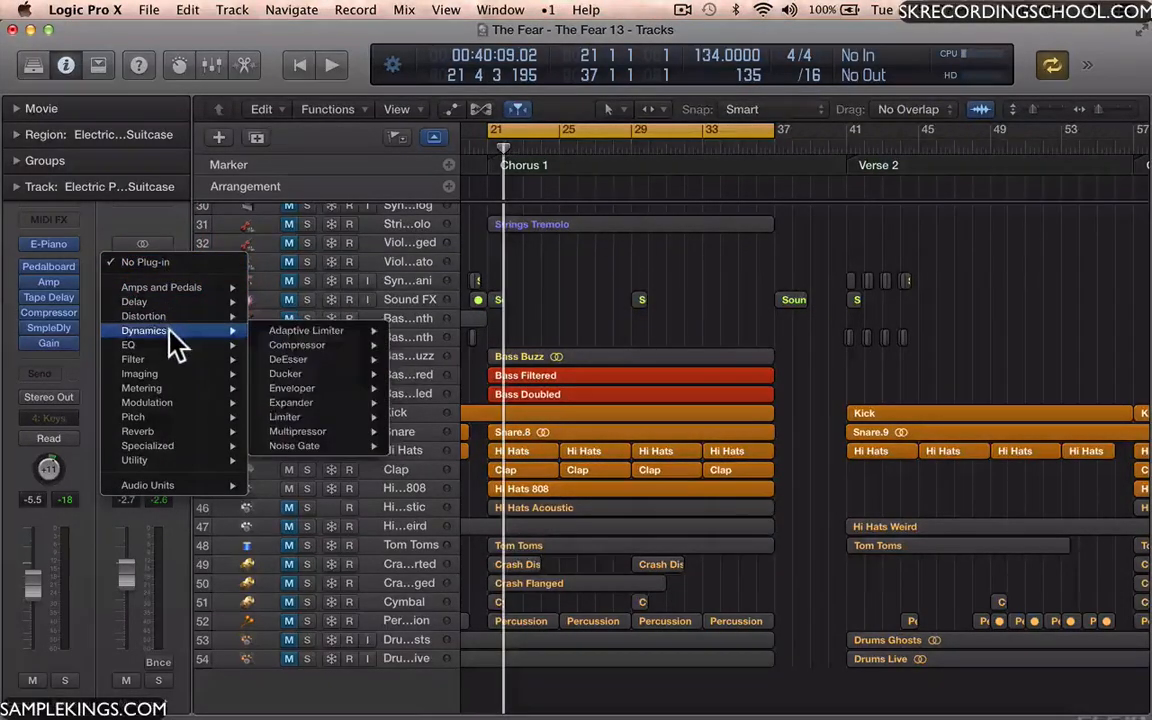
{"action": "mouse_move", "coordinate": [175, 344]}
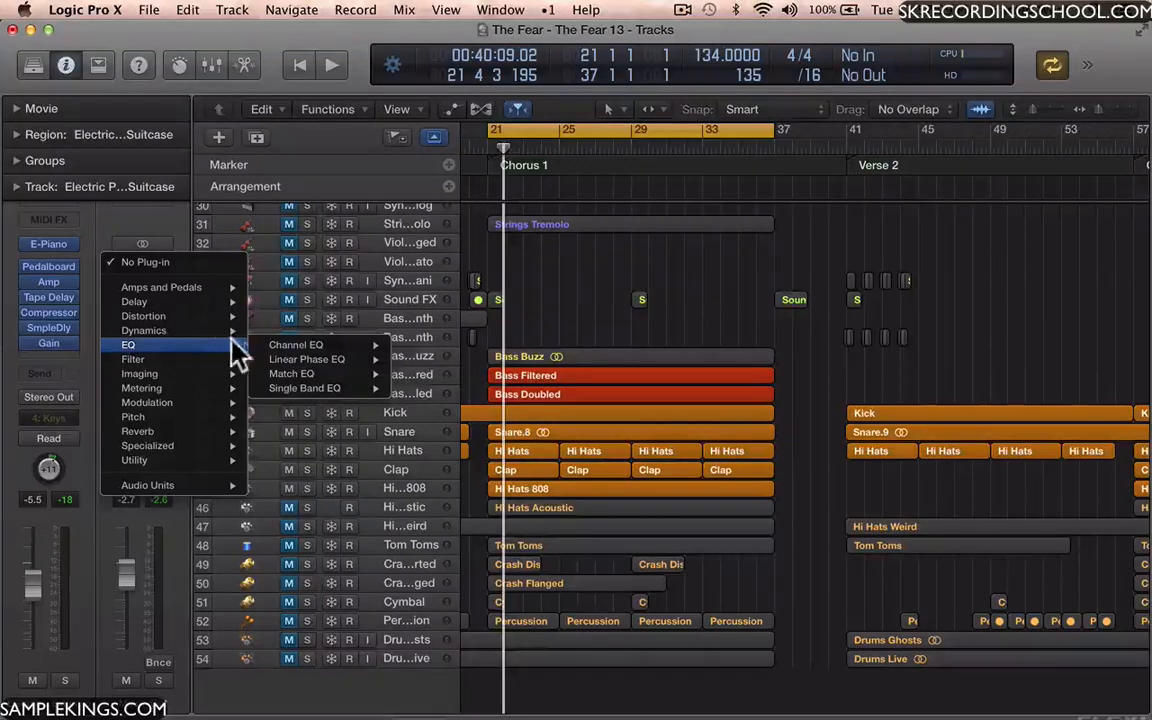
{"action": "mouse_move", "coordinate": [301, 360]}
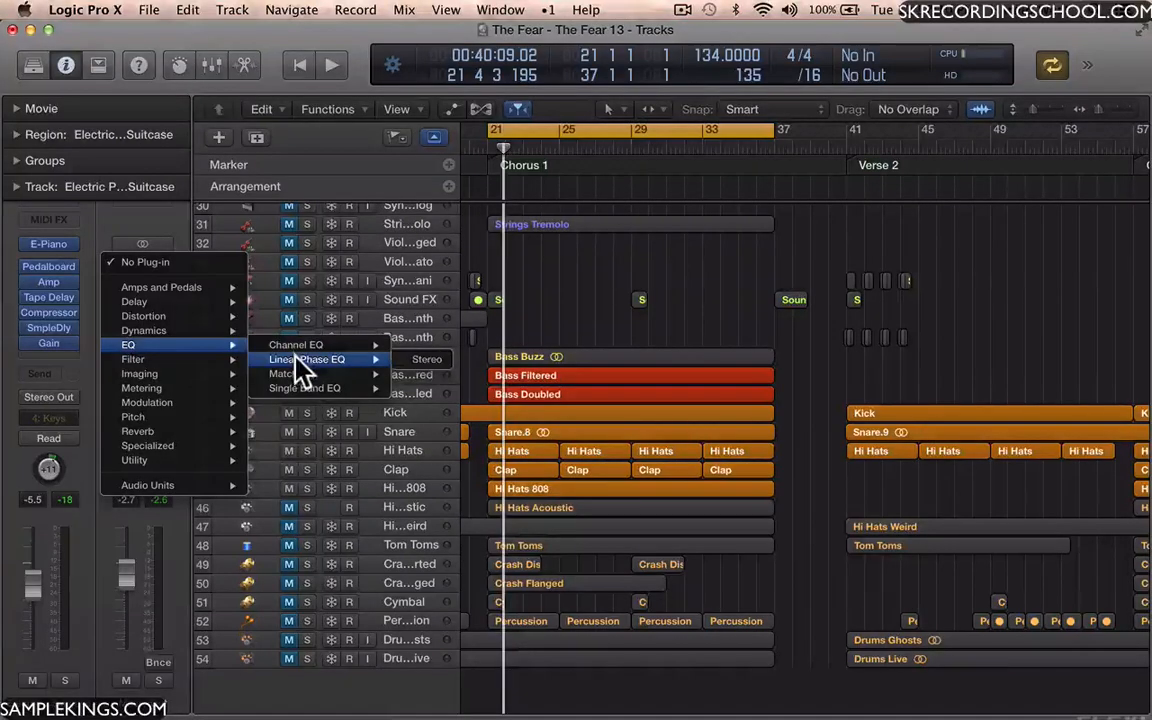
{"action": "left_click", "coordinate": [421, 363]}
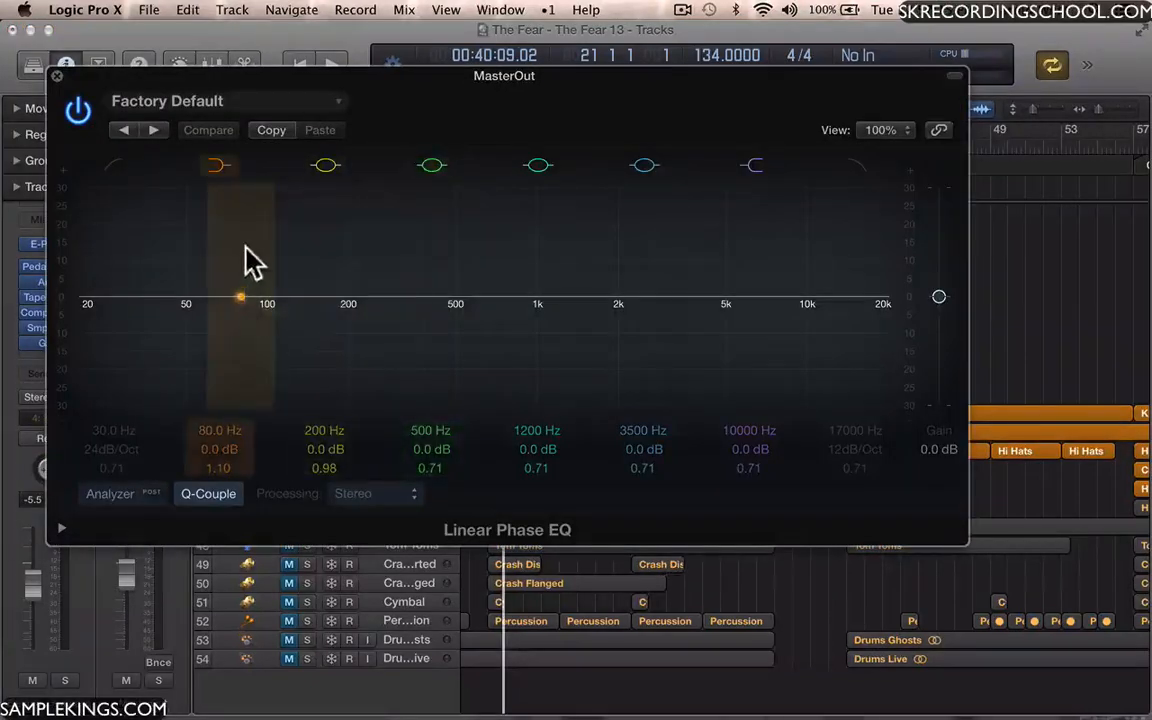
{"action": "left_click", "coordinate": [334, 104]}
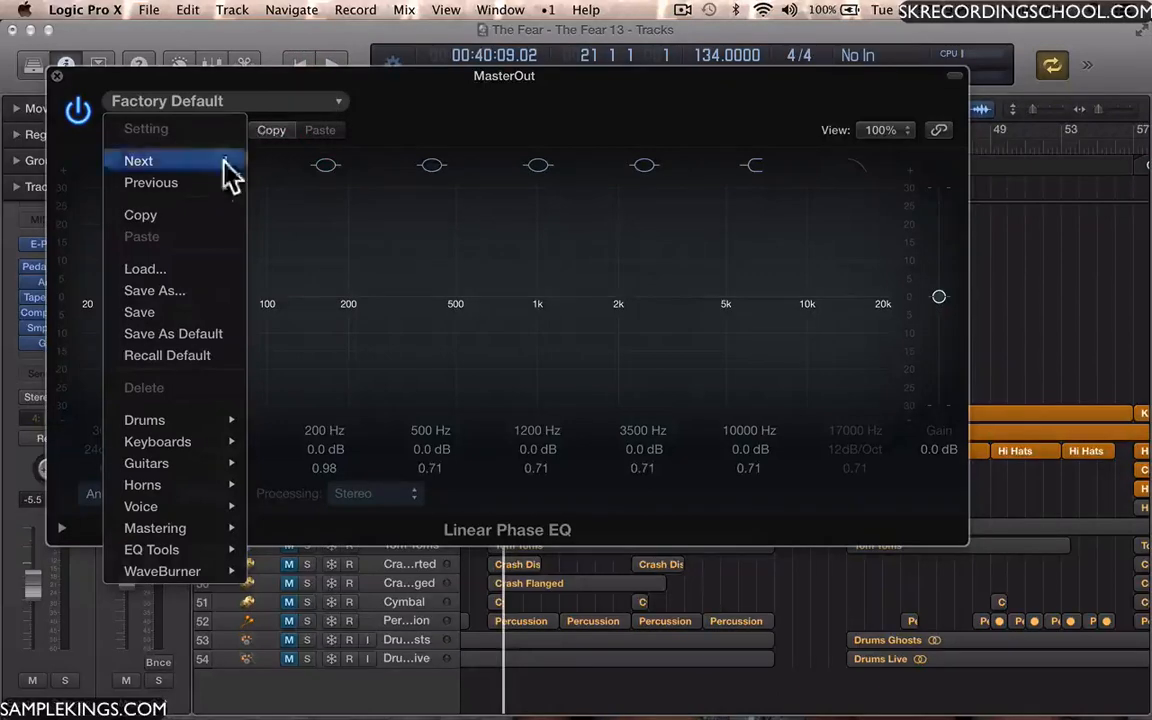
{"action": "mouse_move", "coordinate": [185, 514]}
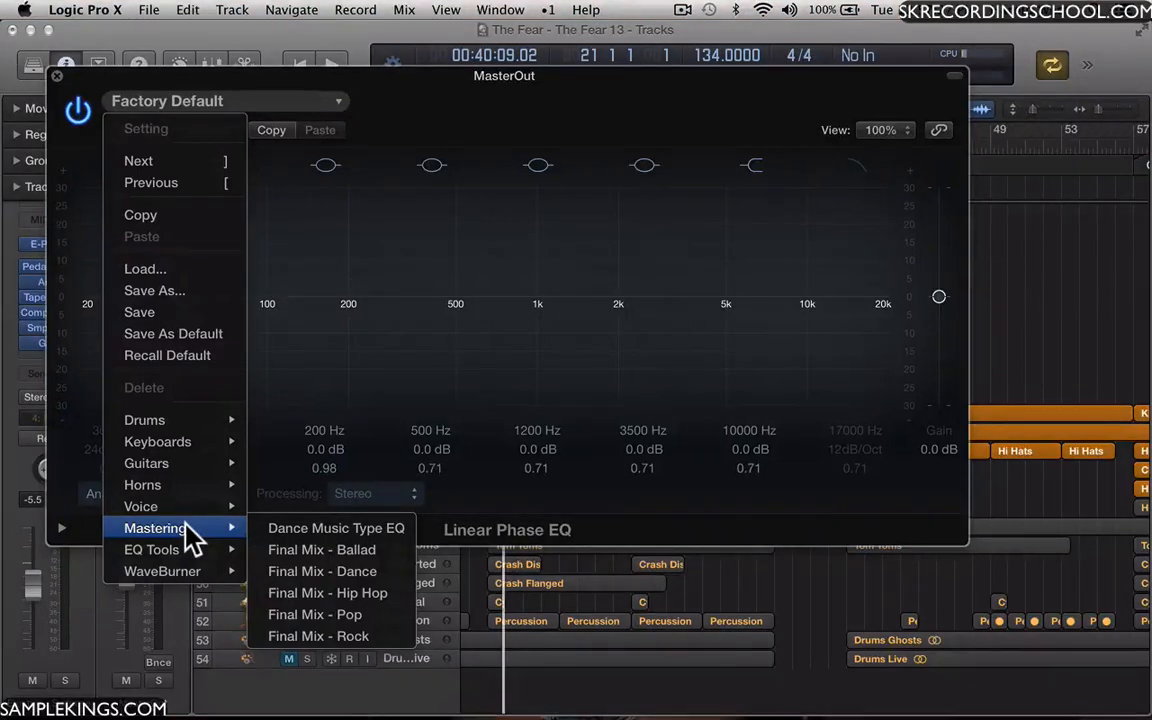
{"action": "left_click", "coordinate": [357, 600]}
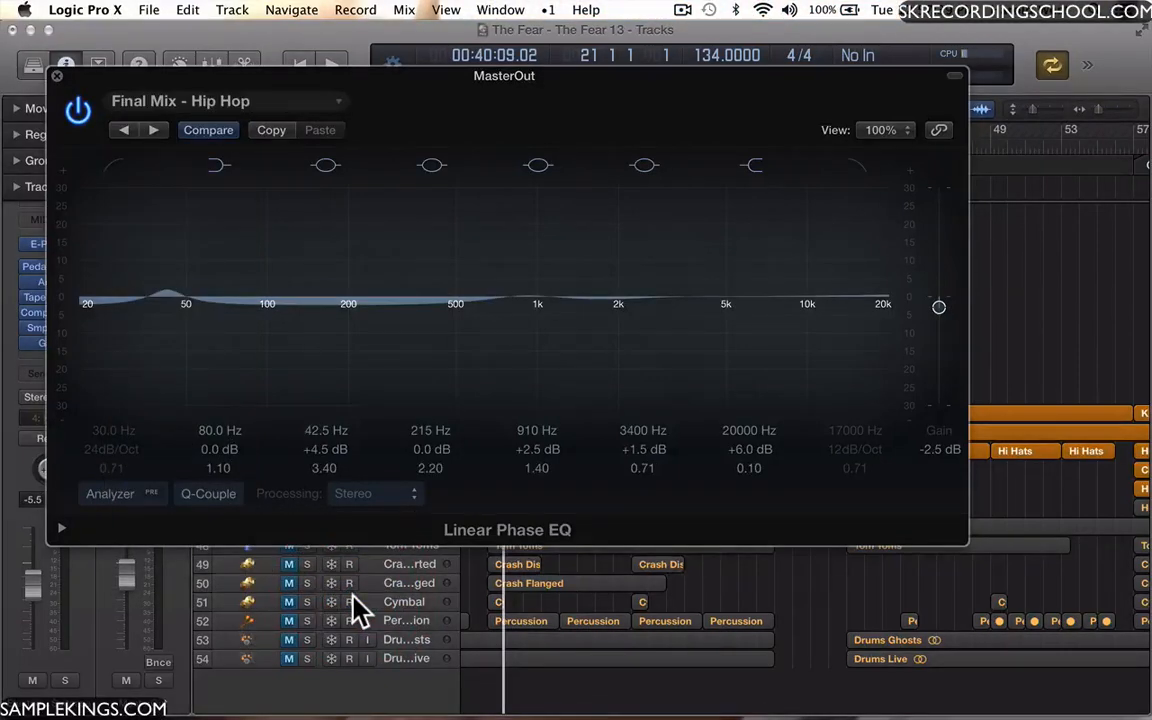
Play the chorus repeatedly while bypassing and re-enabling MasterOut's Linear Phase EQ to compare the mix with and without it.
{"action": "key", "text": "space"}
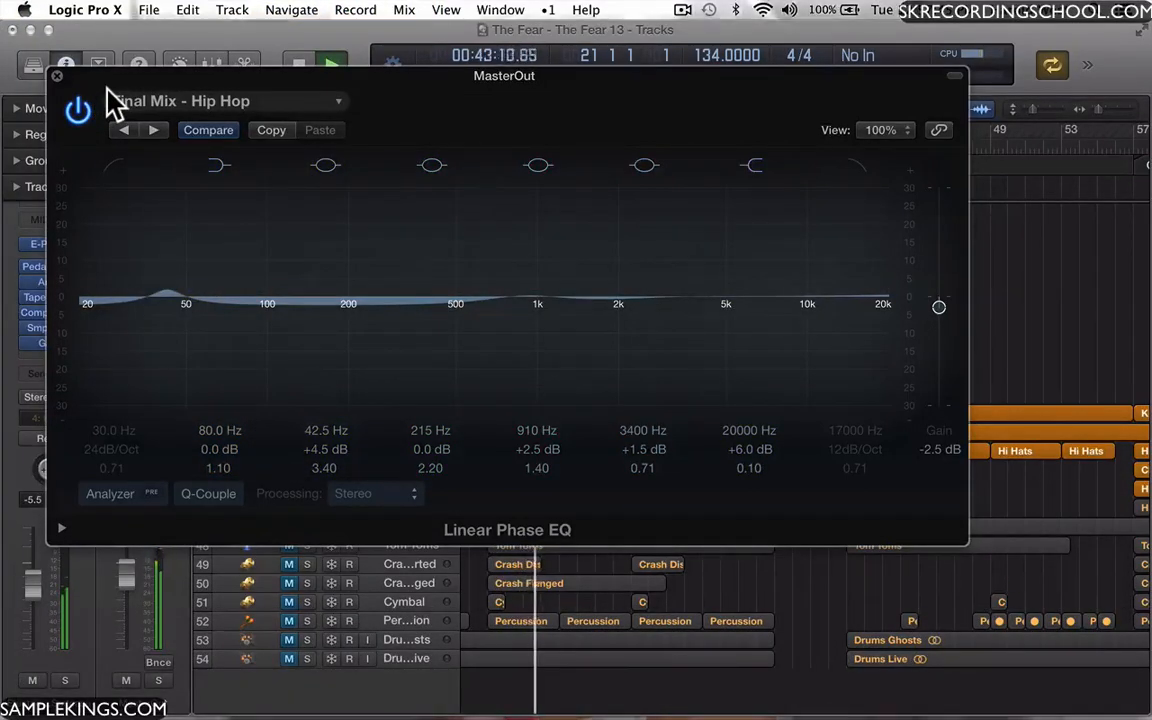
{"action": "key", "text": "space"}
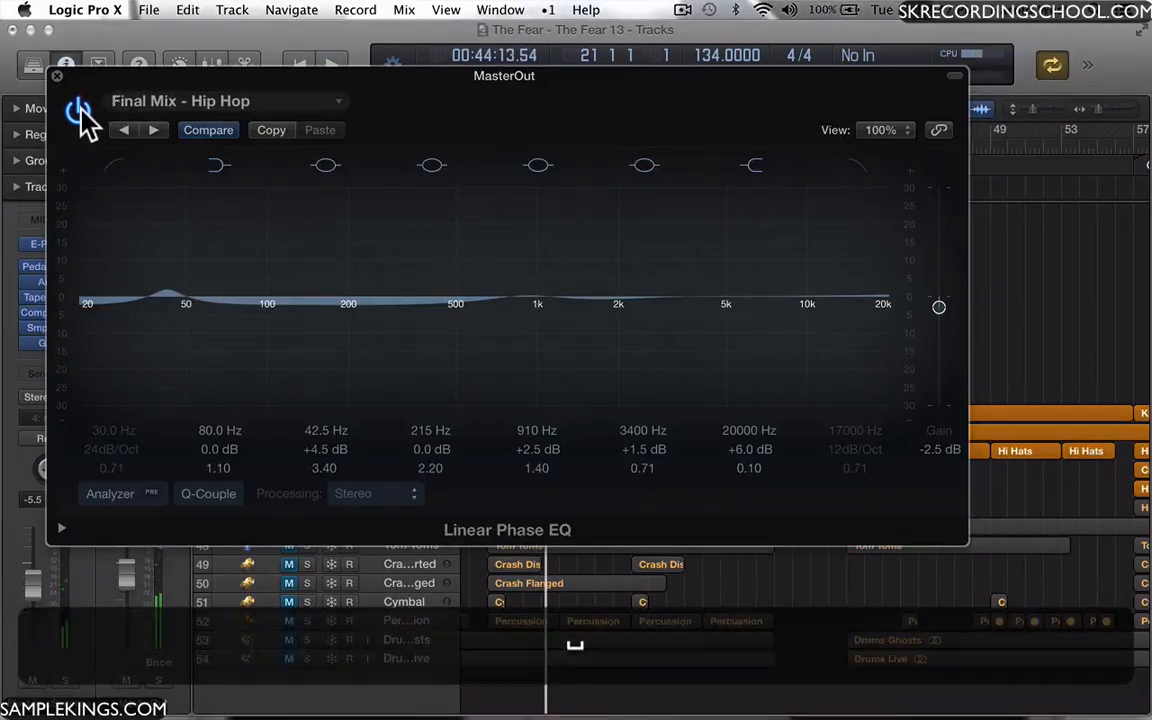
{"action": "left_click", "coordinate": [79, 108]}
{"action": "left_click", "coordinate": [79, 108]}
{"action": "key", "text": "space"}
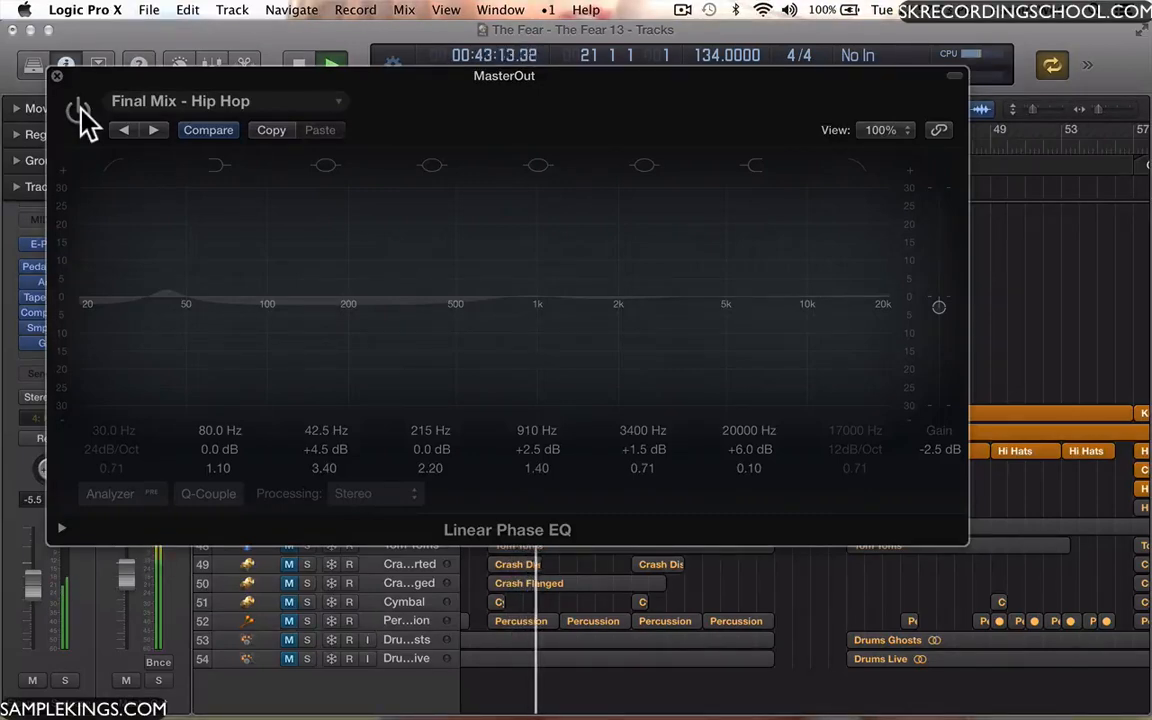
{"action": "key", "text": "space"}
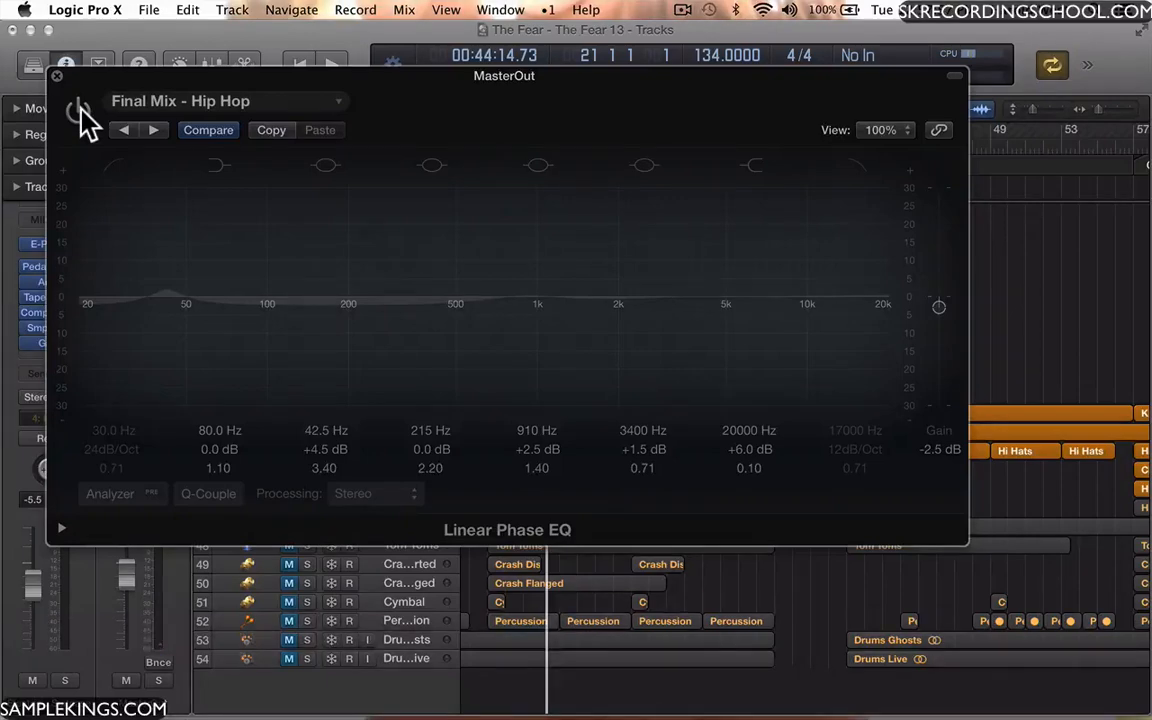
{"action": "key", "text": "space"}
{"action": "left_click", "coordinate": [80, 116]}
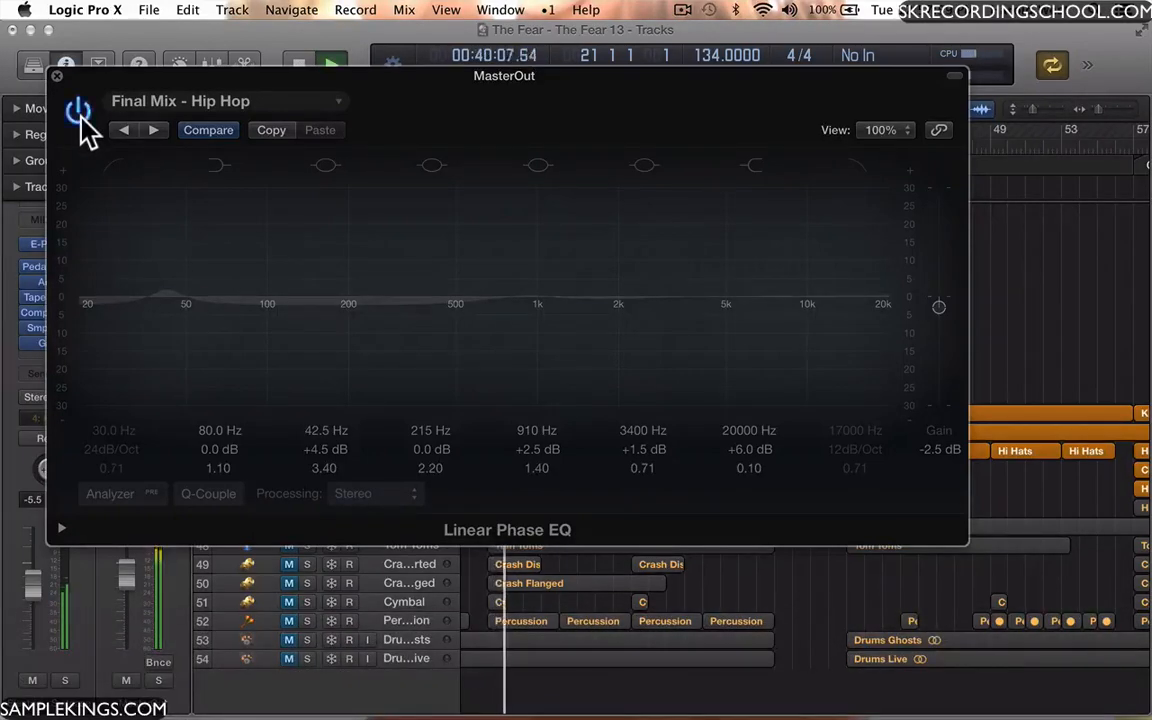
{"action": "left_click", "coordinate": [80, 116]}
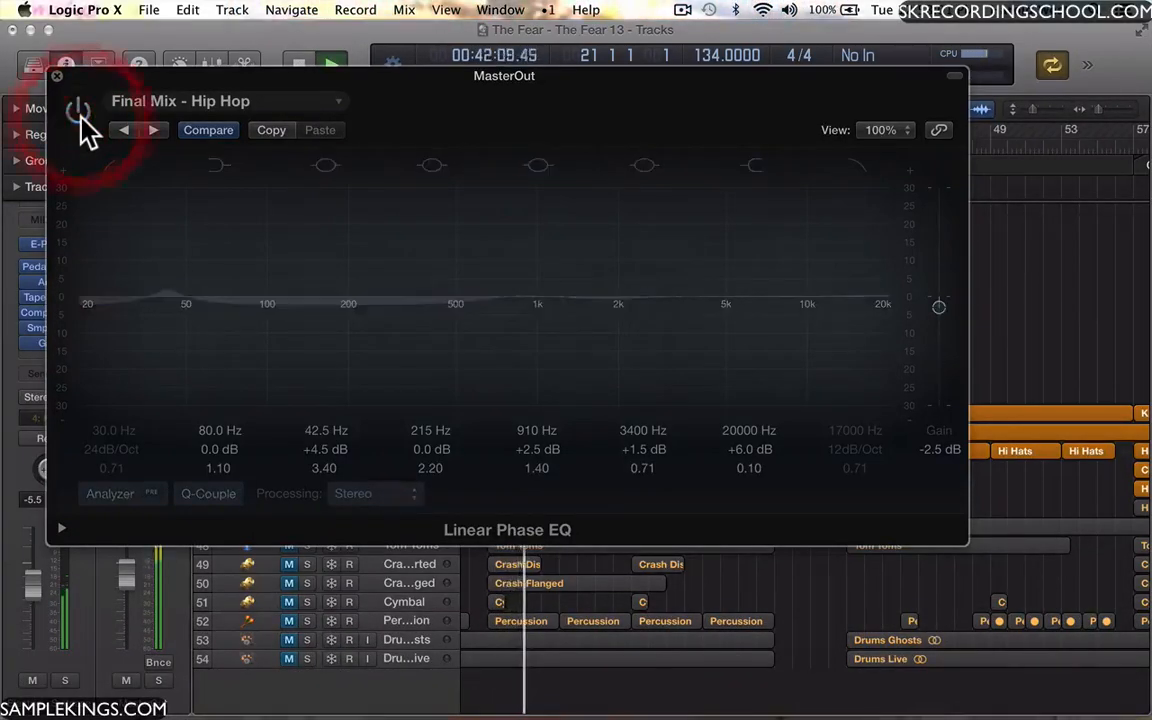
{"action": "left_click", "coordinate": [80, 116]}
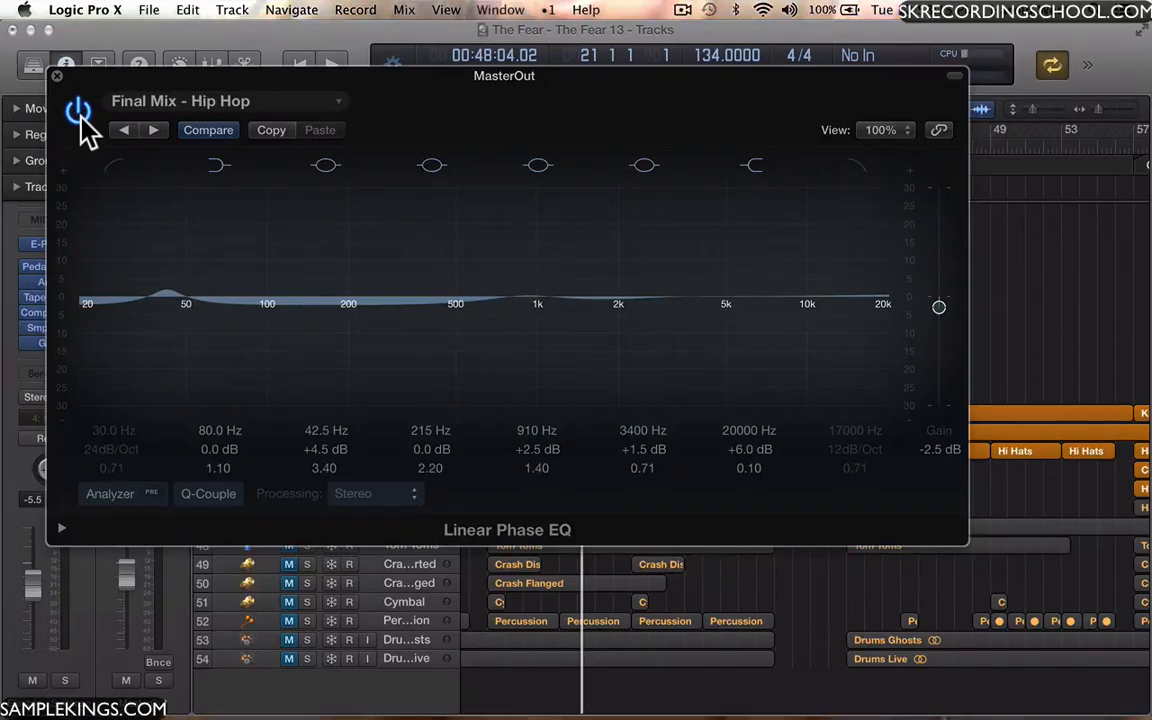
{"action": "left_click", "coordinate": [78, 110]}
{"action": "key", "text": "space"}
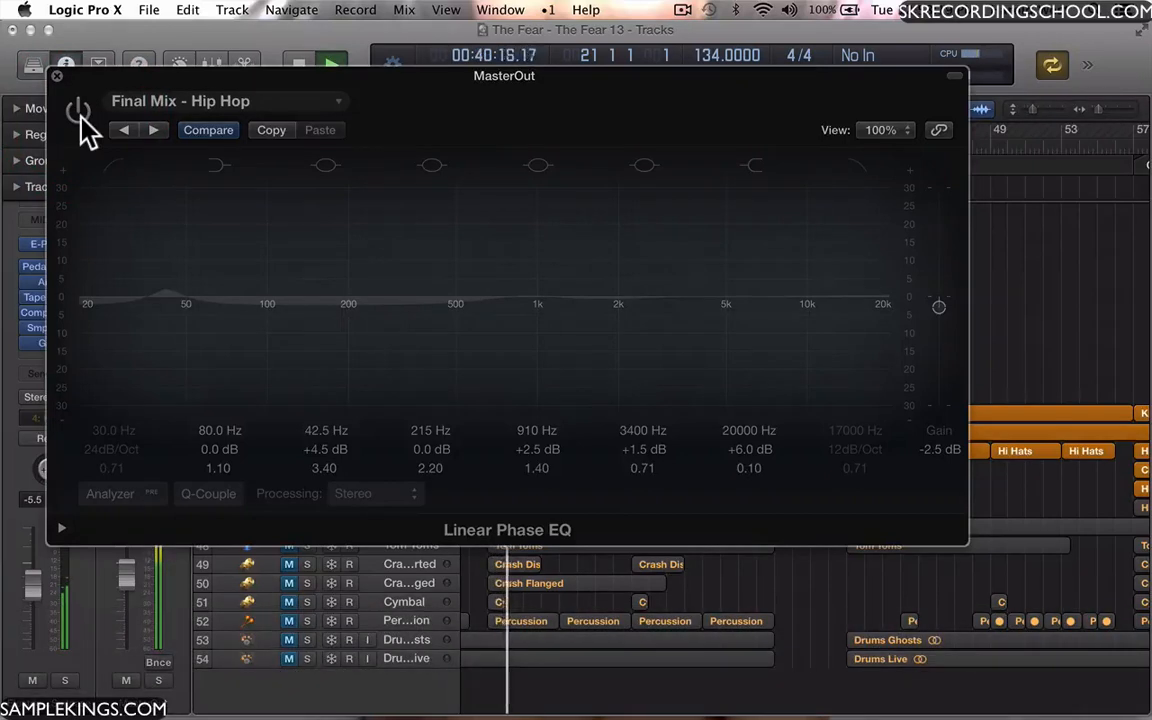
Re-enable MasterOut's Linear Phase EQ, stop the playback and close the plug-in window.
{"action": "left_click", "coordinate": [79, 112]}
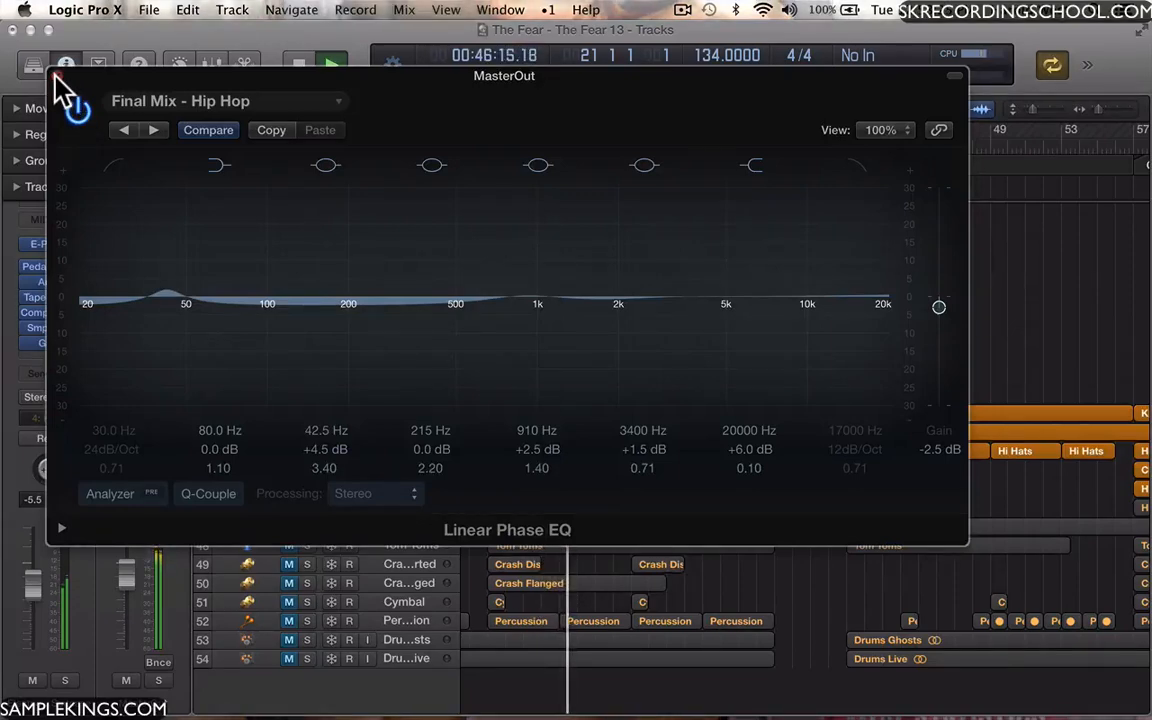
{"action": "key", "text": "space"}
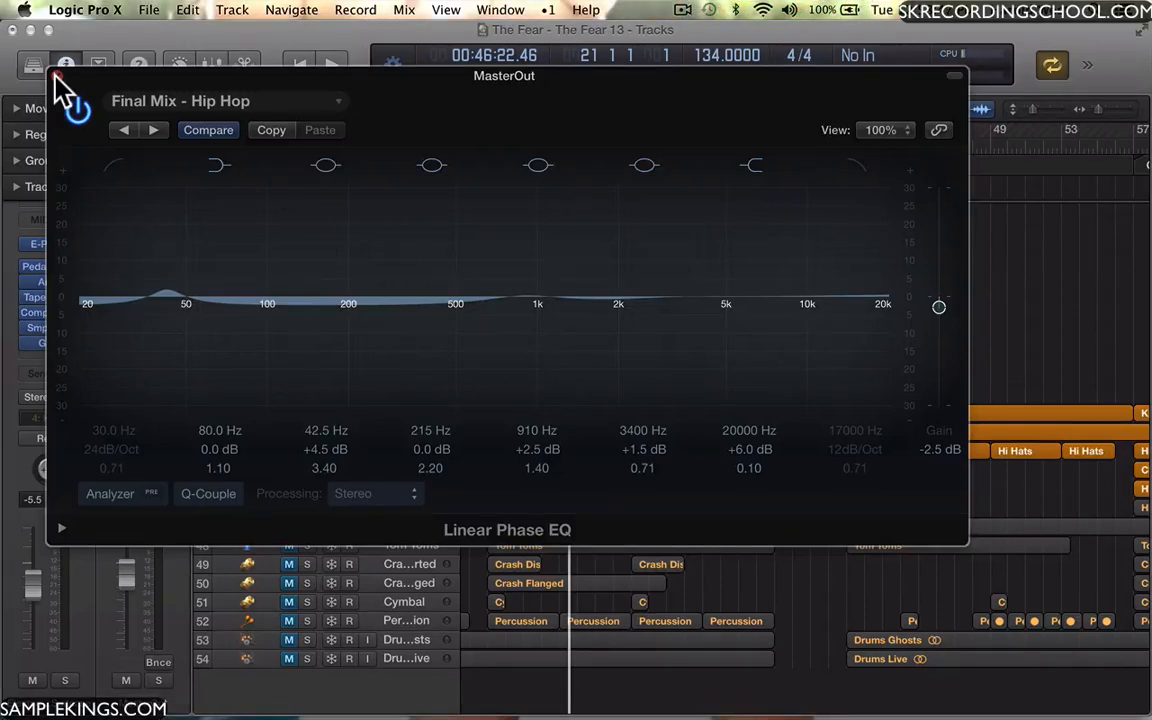
{"action": "left_click", "coordinate": [57, 75]}
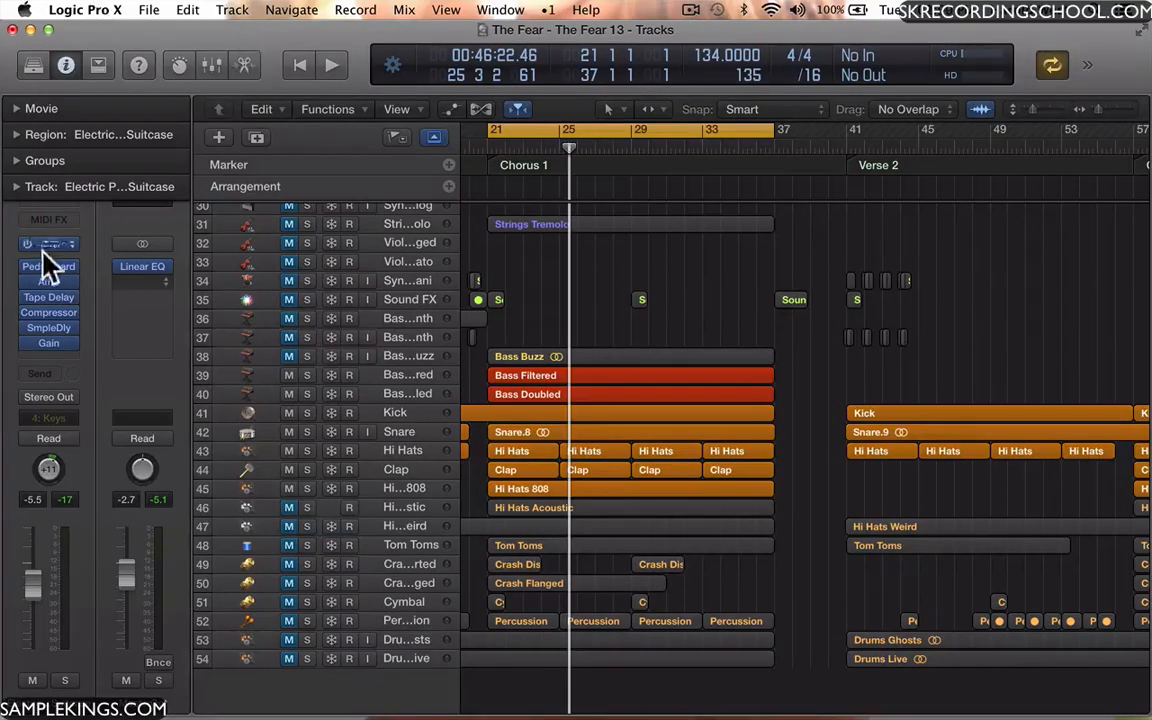
Insert a stereo Multipressor after the Linear Phase EQ on MasterOut and load the Final Hip Hop Compressor preset.
{"action": "left_click", "coordinate": [165, 283]}
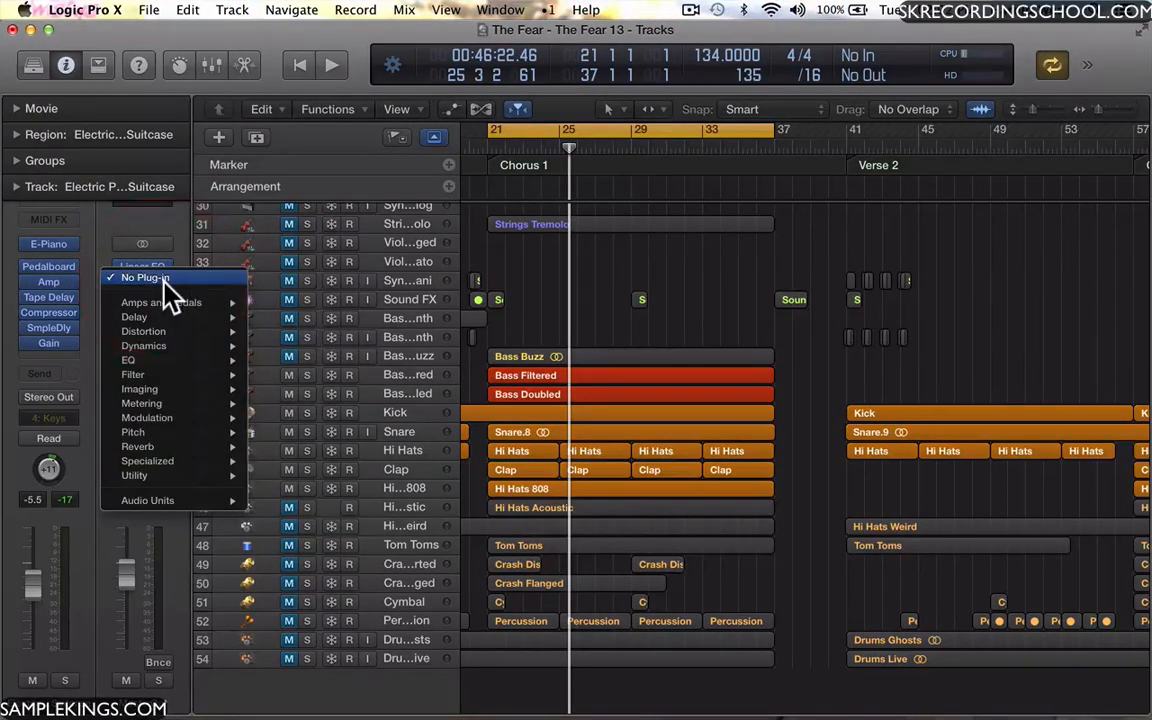
{"action": "mouse_move", "coordinate": [165, 345]}
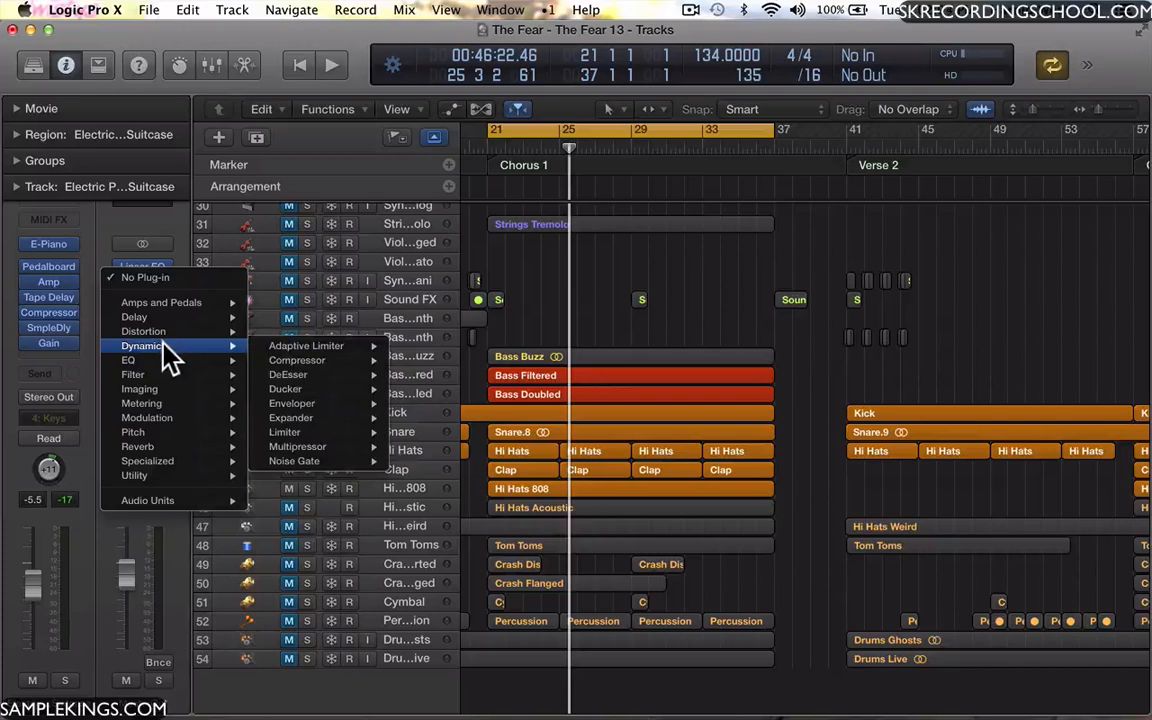
{"action": "mouse_move", "coordinate": [293, 345]}
{"action": "mouse_move", "coordinate": [298, 447]}
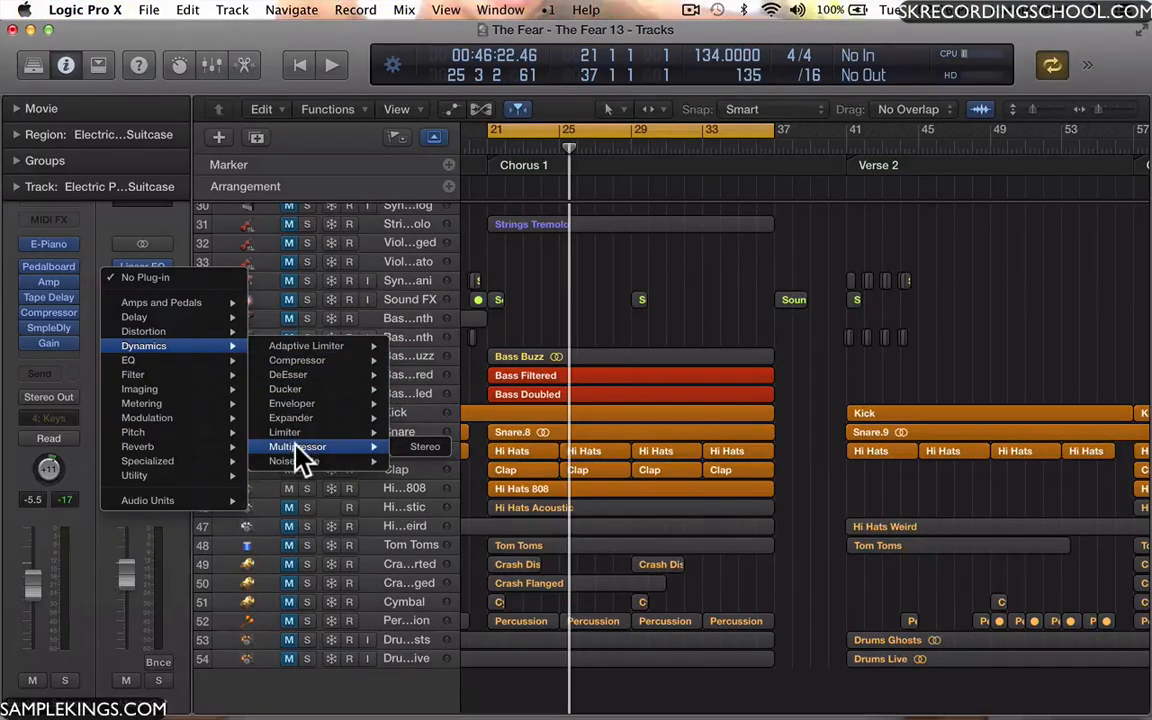
{"action": "left_click", "coordinate": [417, 447]}
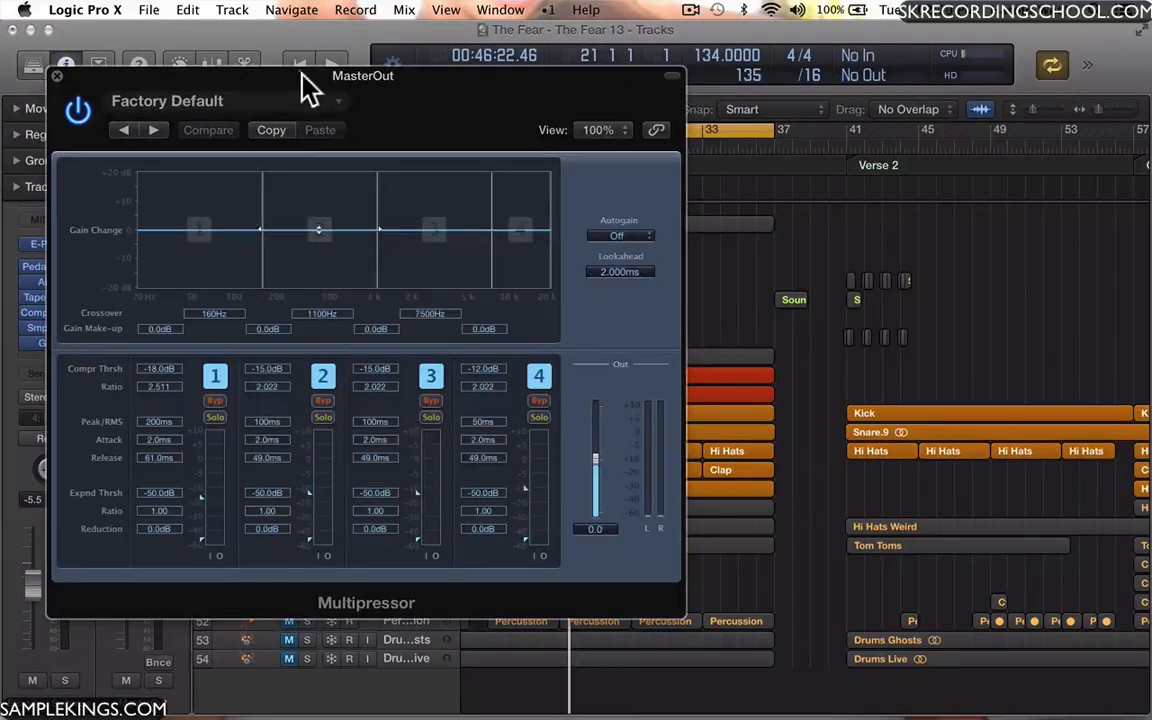
{"action": "left_click_drag", "start_coordinate": [291, 77], "coordinate": [550, 95]}
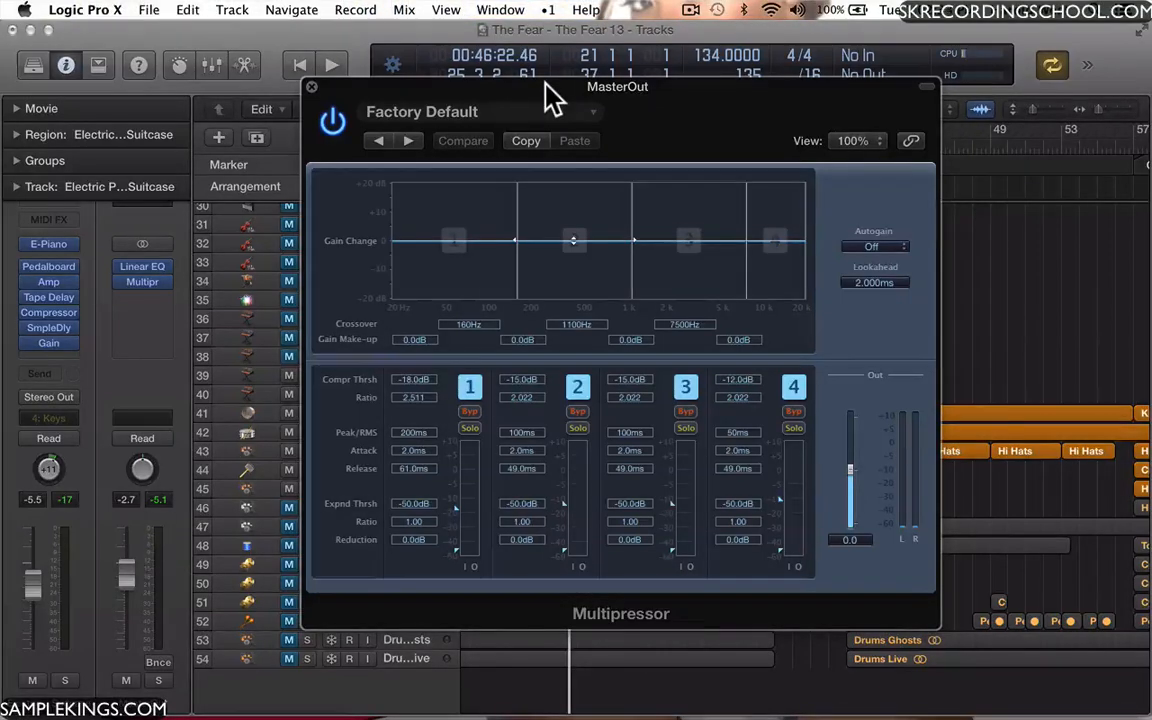
{"action": "left_click", "coordinate": [592, 108]}
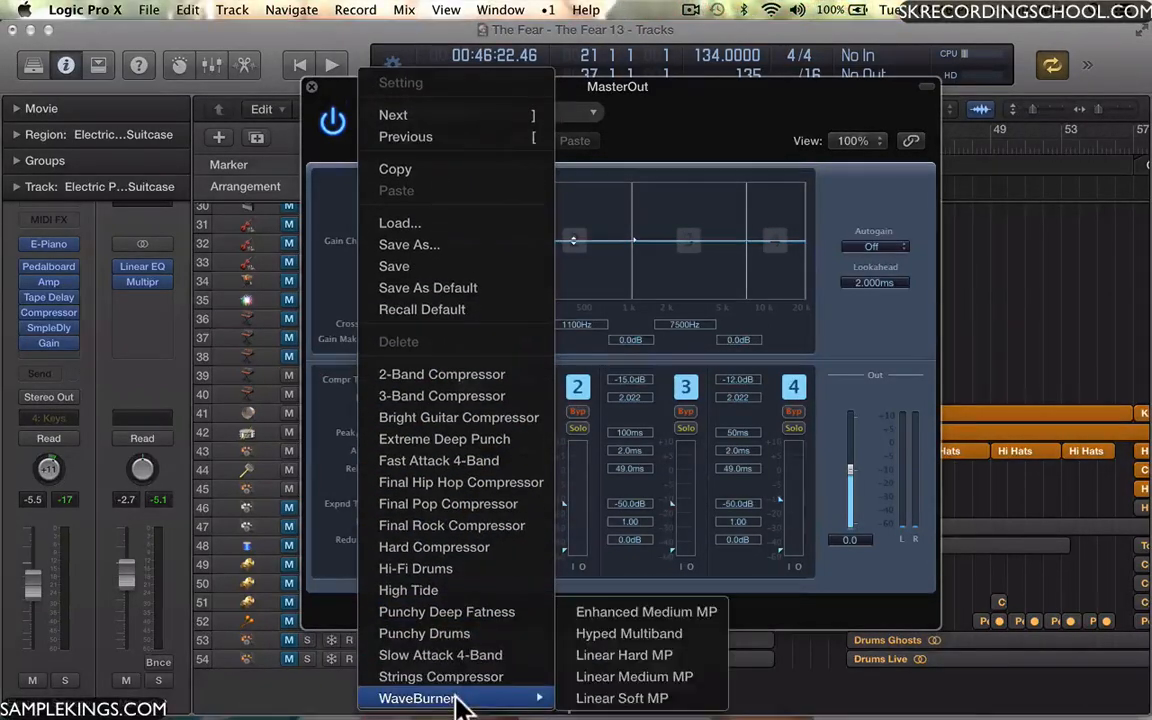
{"action": "mouse_move", "coordinate": [470, 698]}
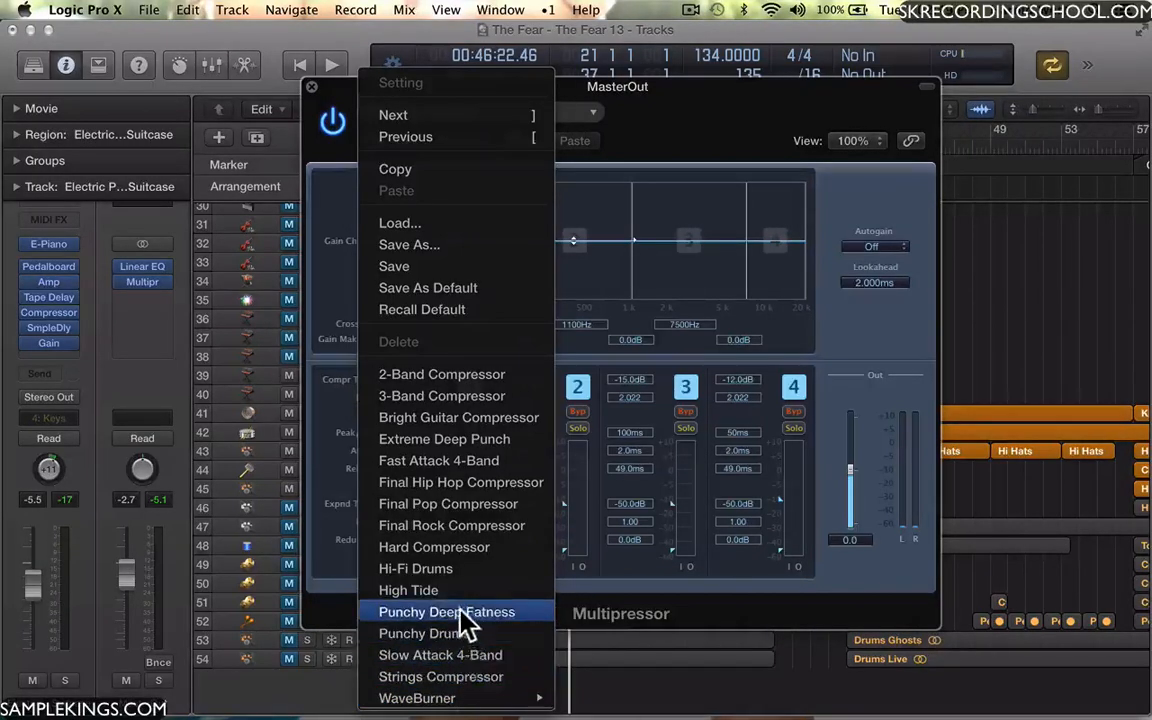
{"action": "left_click", "coordinate": [450, 484]}
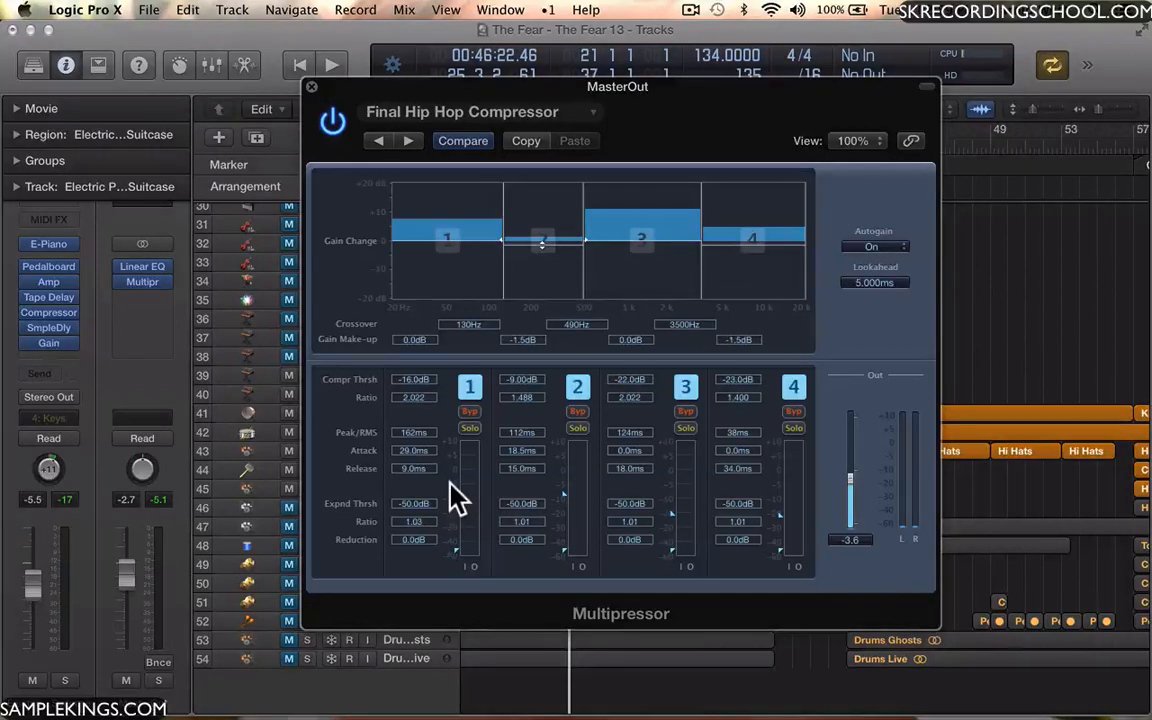
Play the chorus while bypassing and re-enabling the Multipressor to compare the sound, leaving it enabled and its window closed.
{"action": "key", "text": "space"}
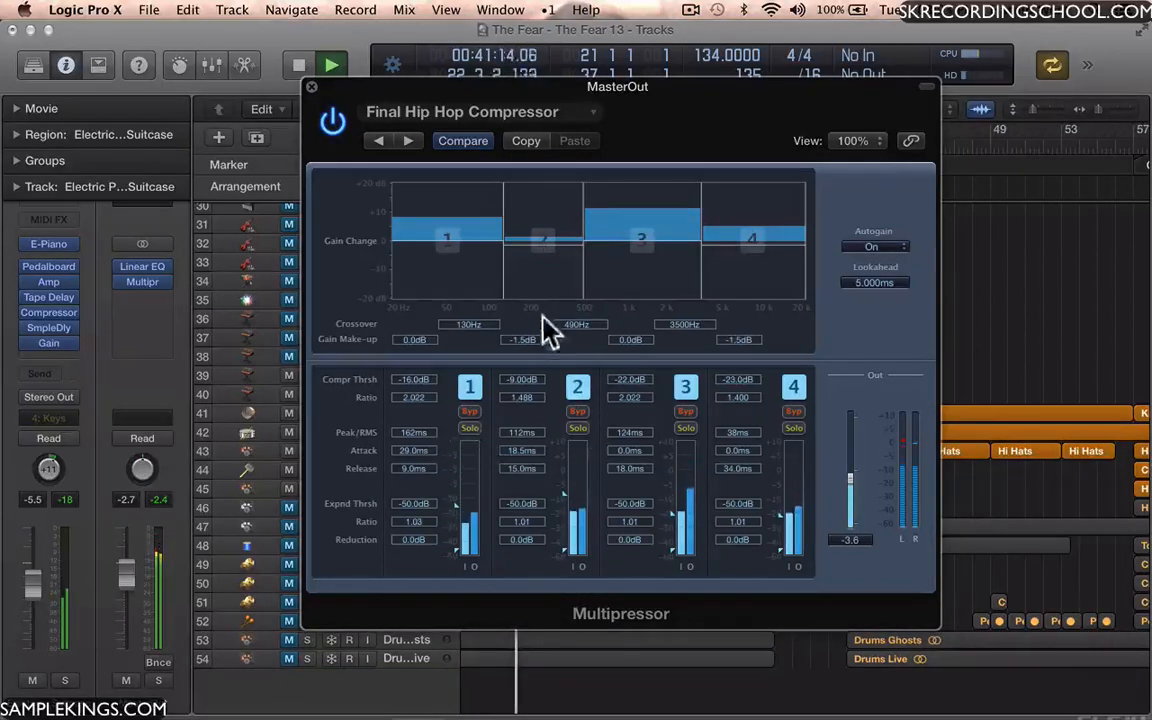
{"action": "left_click", "coordinate": [333, 120]}
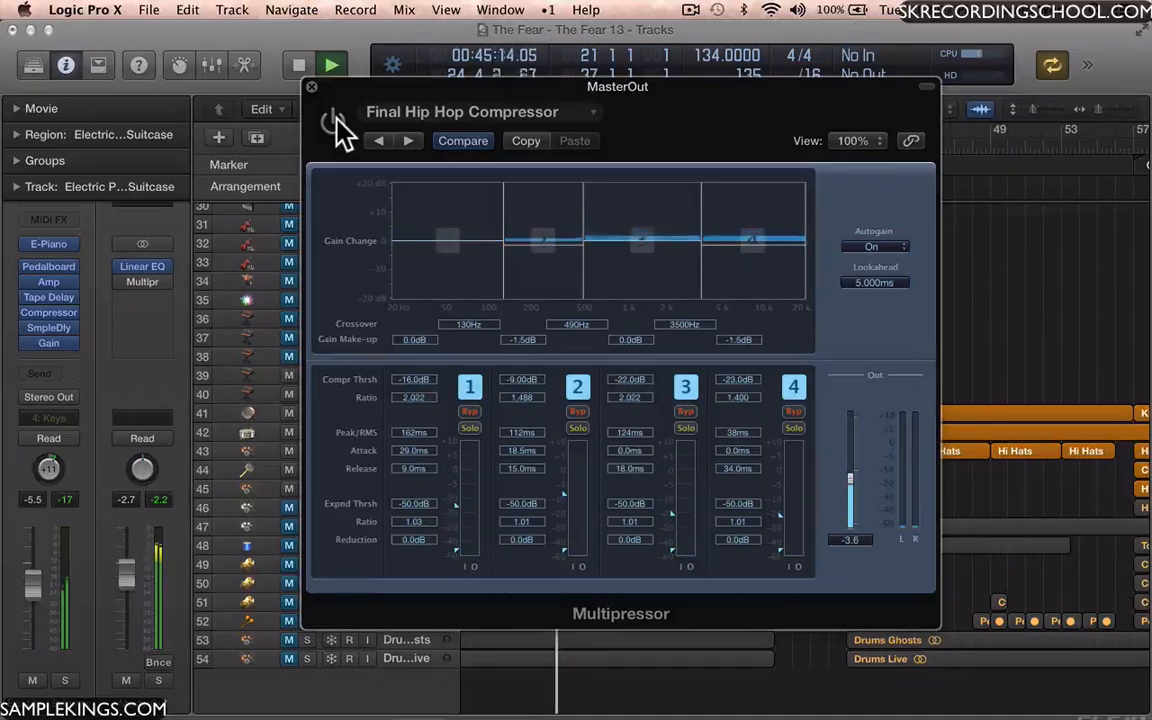
{"action": "left_click", "coordinate": [334, 121]}
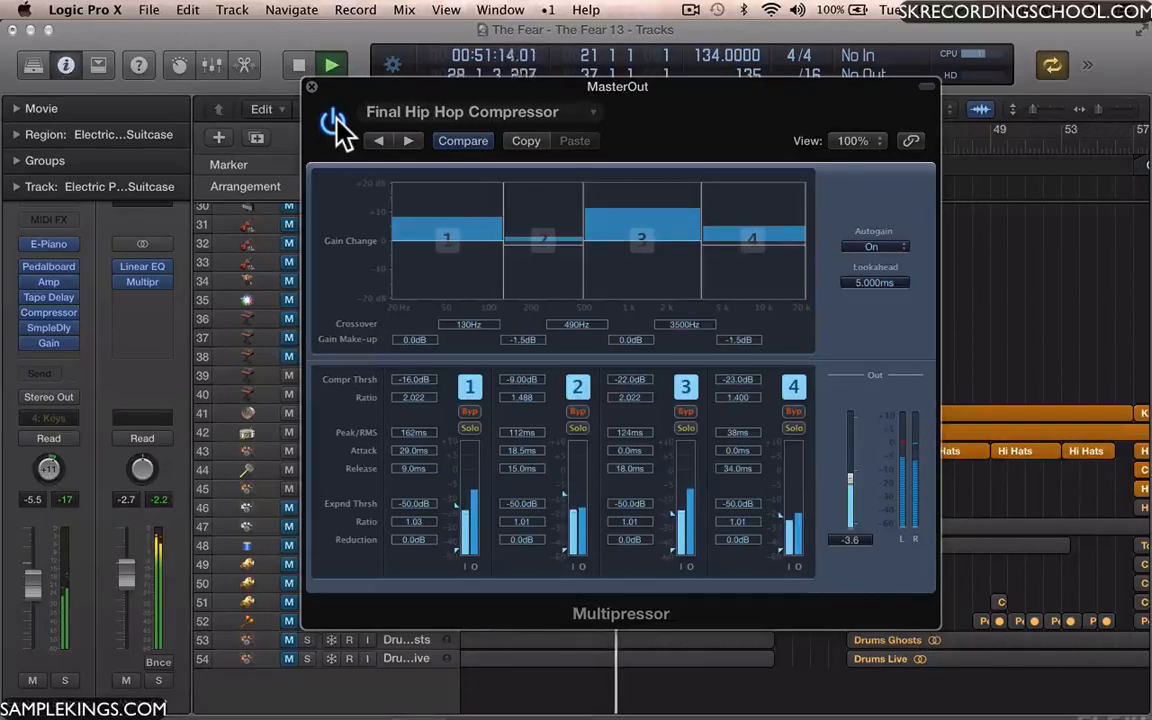
{"action": "left_click", "coordinate": [334, 121]}
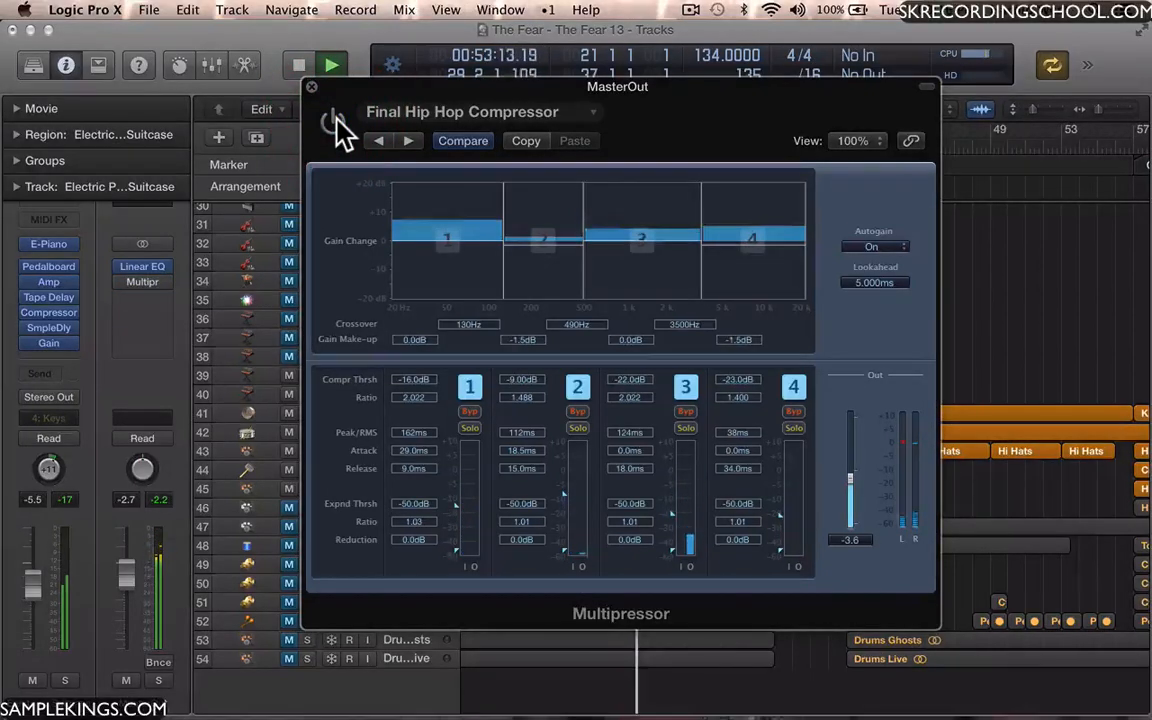
{"action": "left_click", "coordinate": [334, 121]}
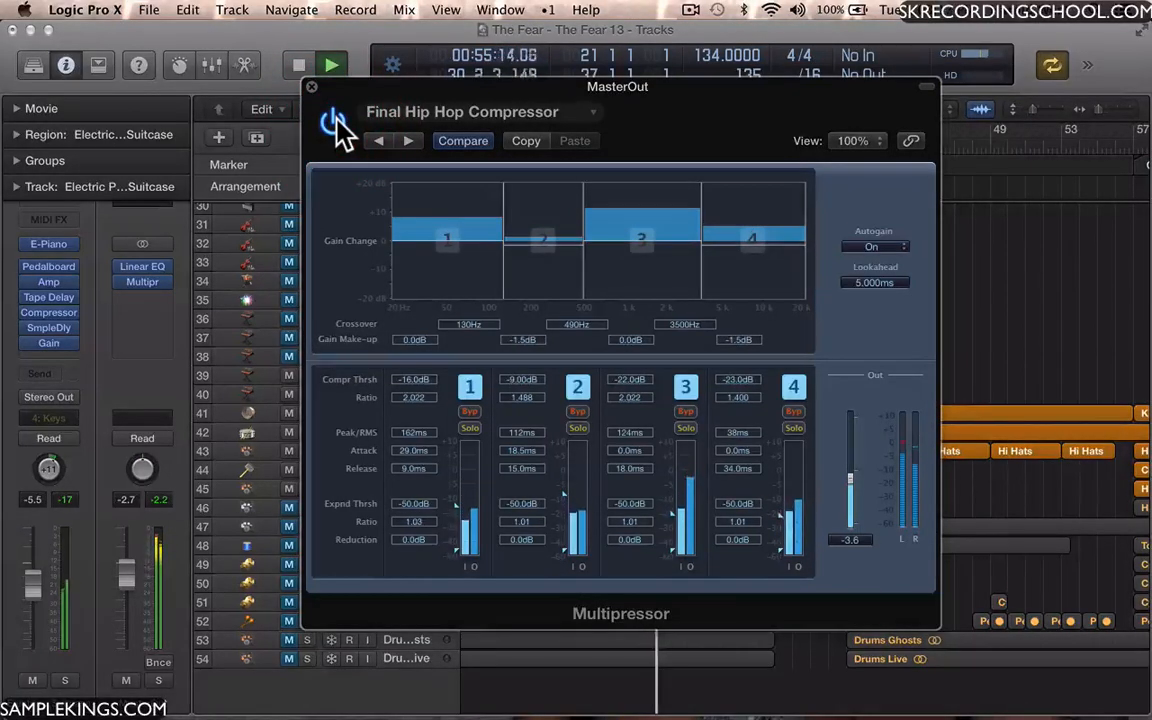
{"action": "key", "text": "space"}
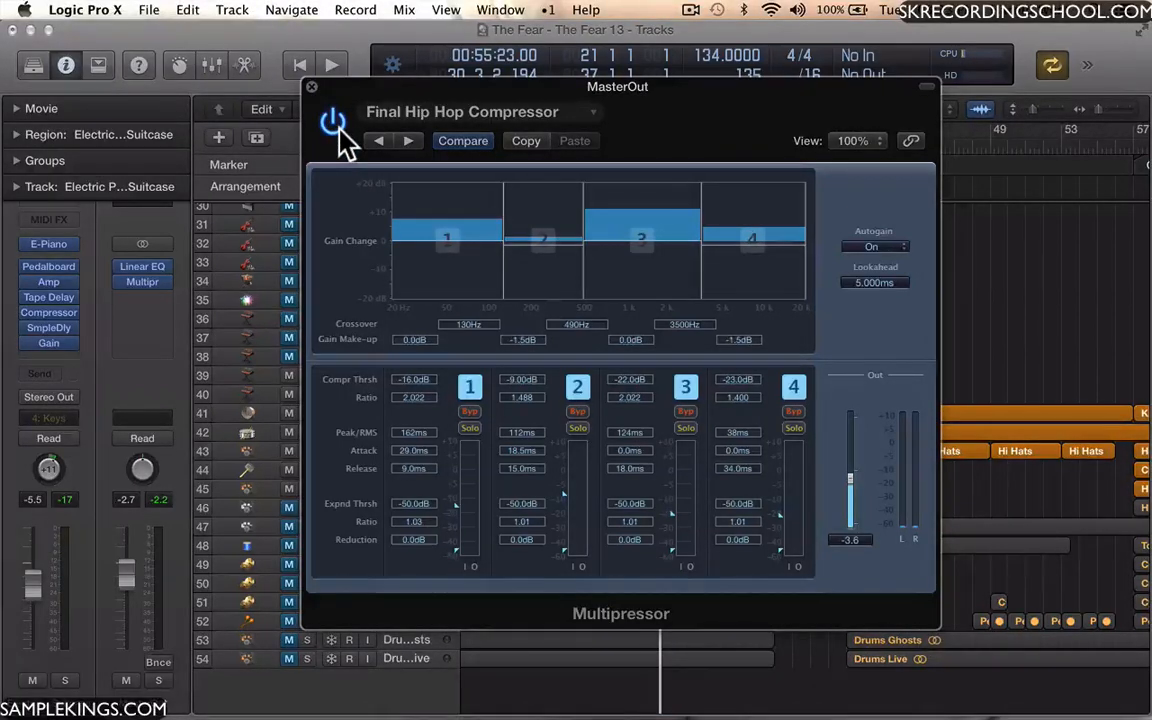
{"action": "key", "text": "space"}
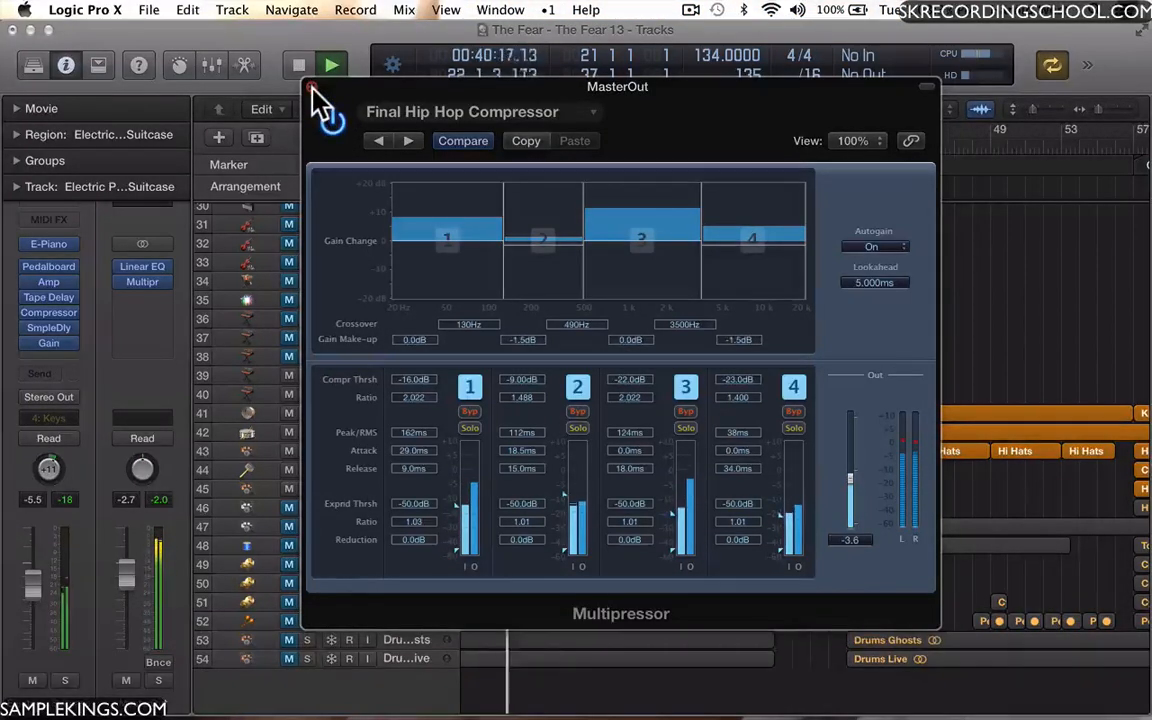
{"action": "left_click", "coordinate": [311, 88]}
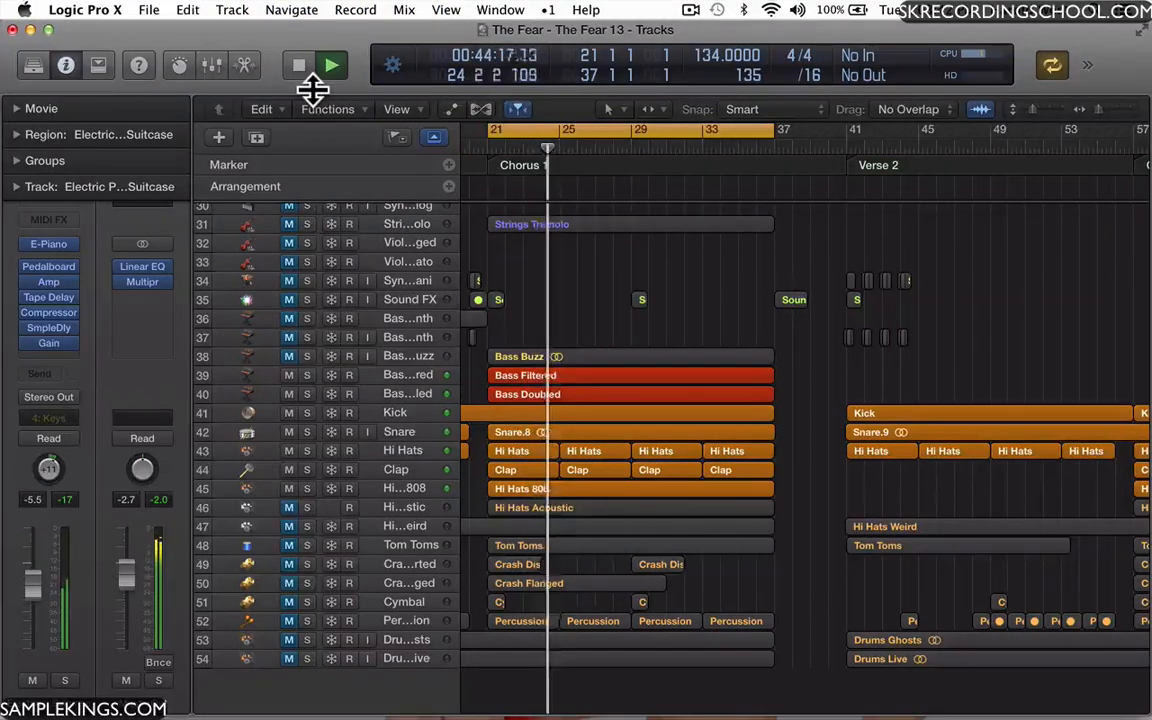
{"action": "key", "text": "space"}
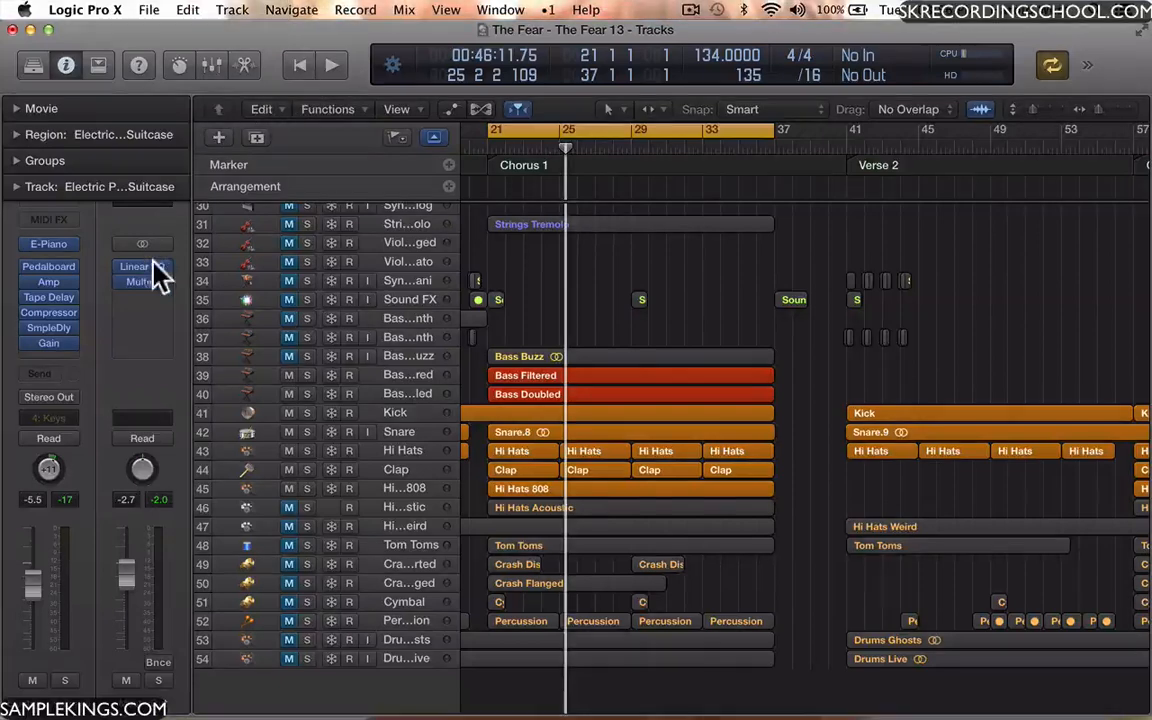
Show the mixer and insert a stereo Adaptive Limiter after the Multipressor on MasterOut.
{"action": "mouse_move", "coordinate": [148, 284]}
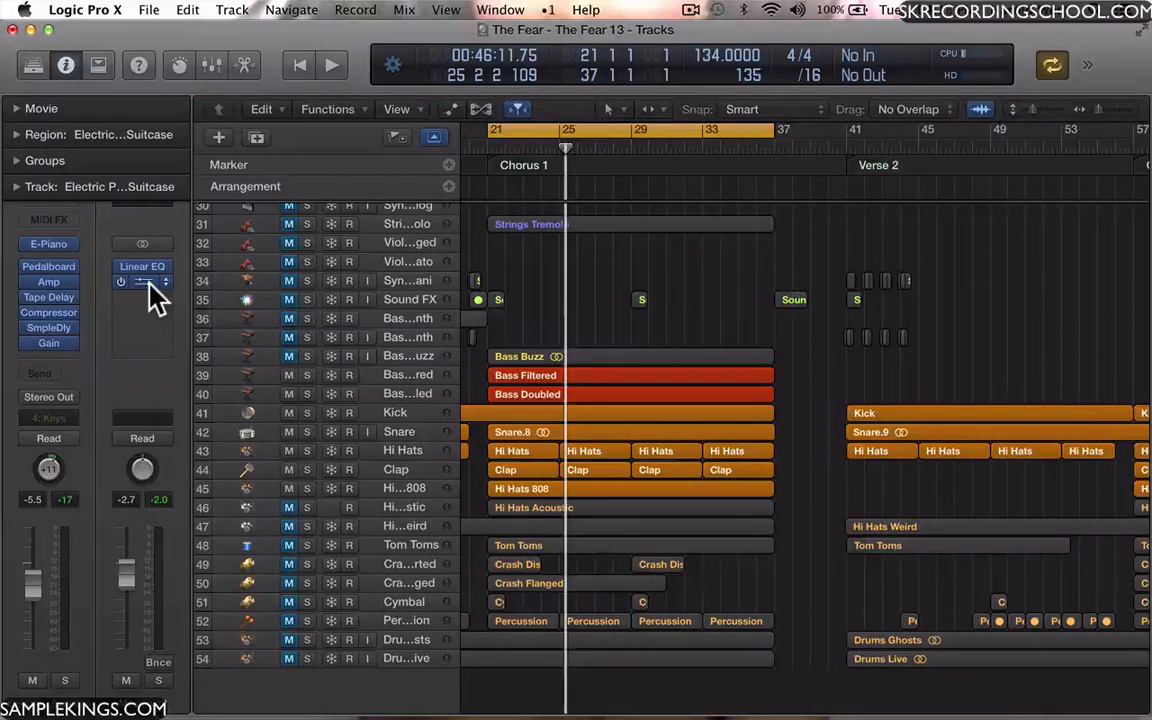
{"action": "key", "text": "super+2"}
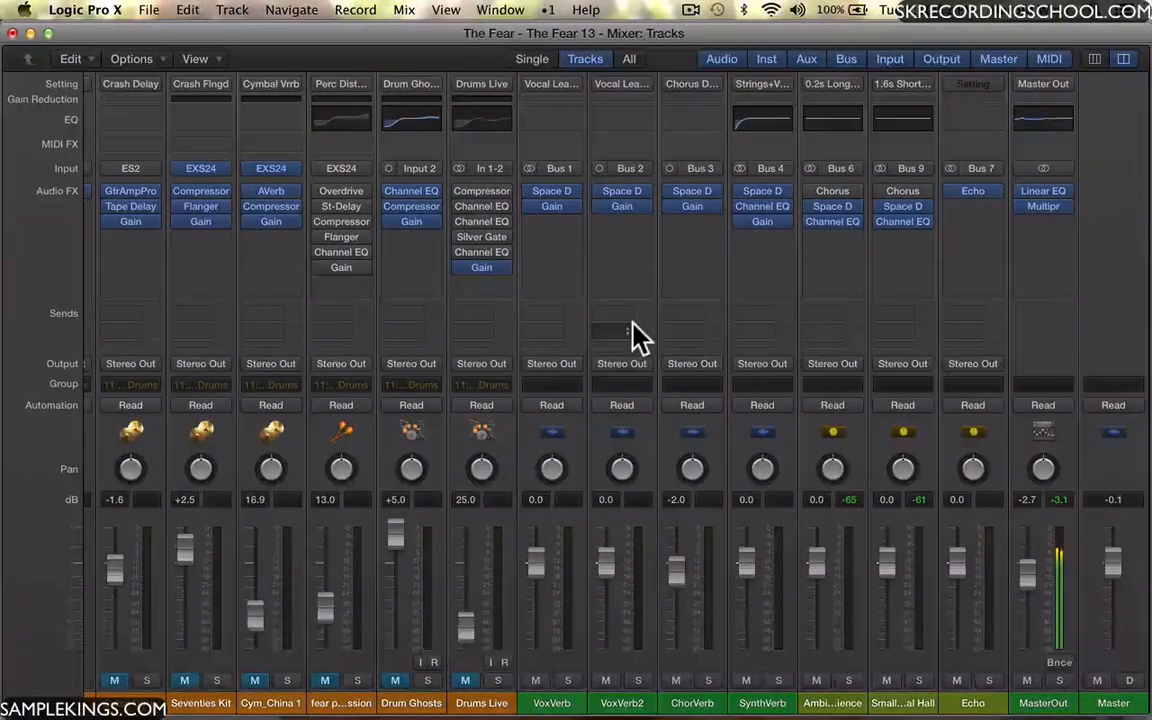
{"action": "key", "text": "space"}
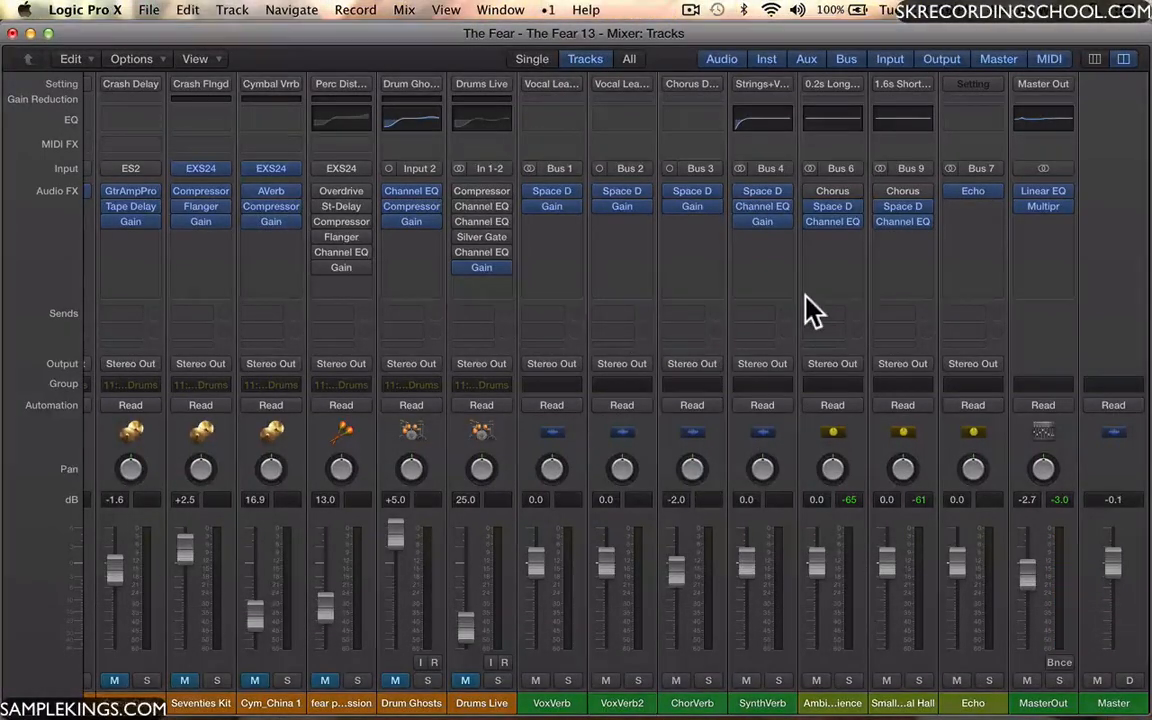
{"action": "left_click", "coordinate": [1063, 222]}
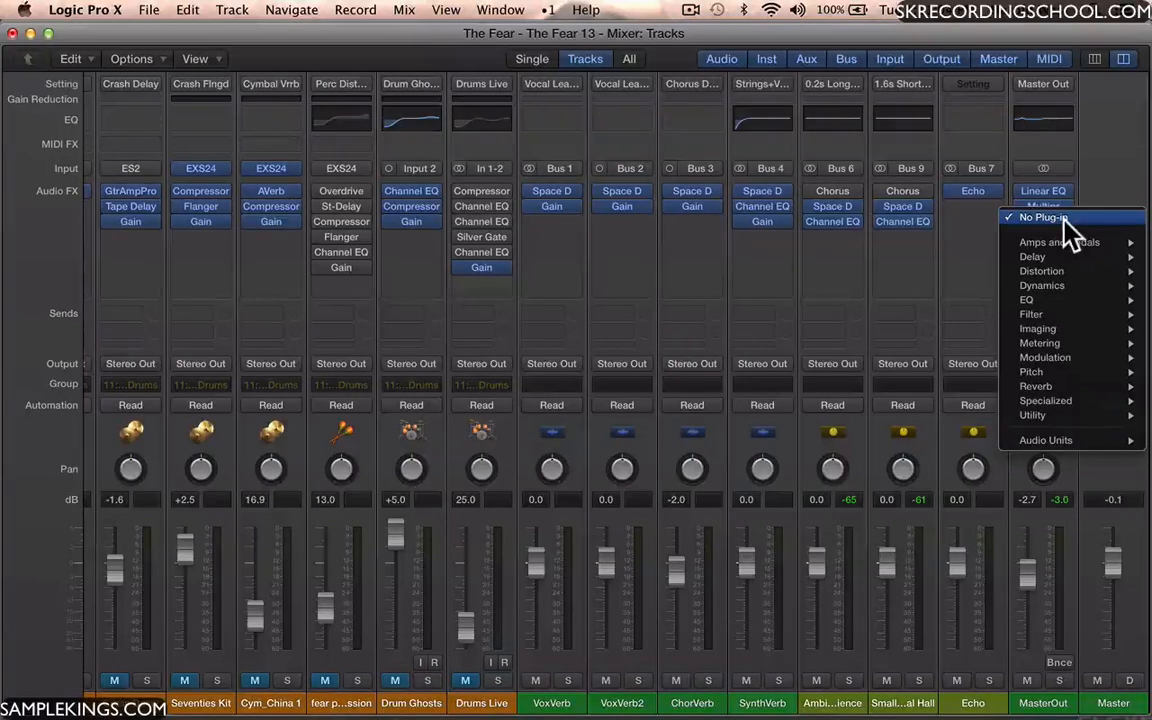
{"action": "mouse_move", "coordinate": [1063, 345]}
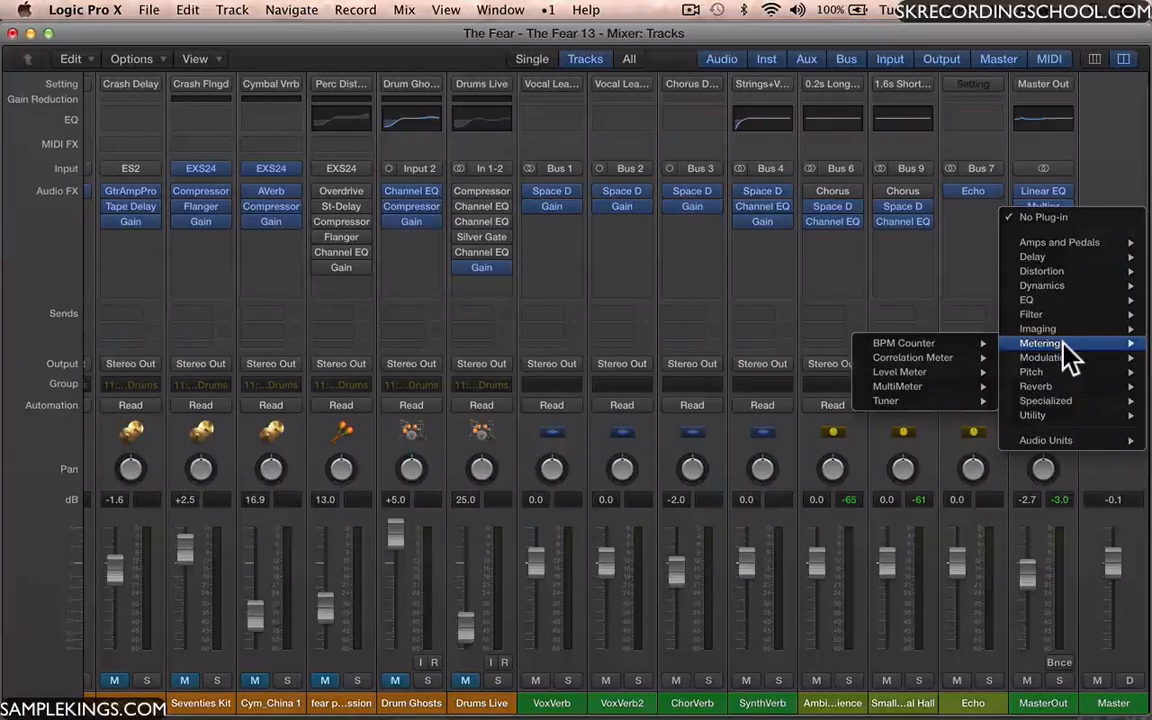
{"action": "mouse_move", "coordinate": [1062, 286]}
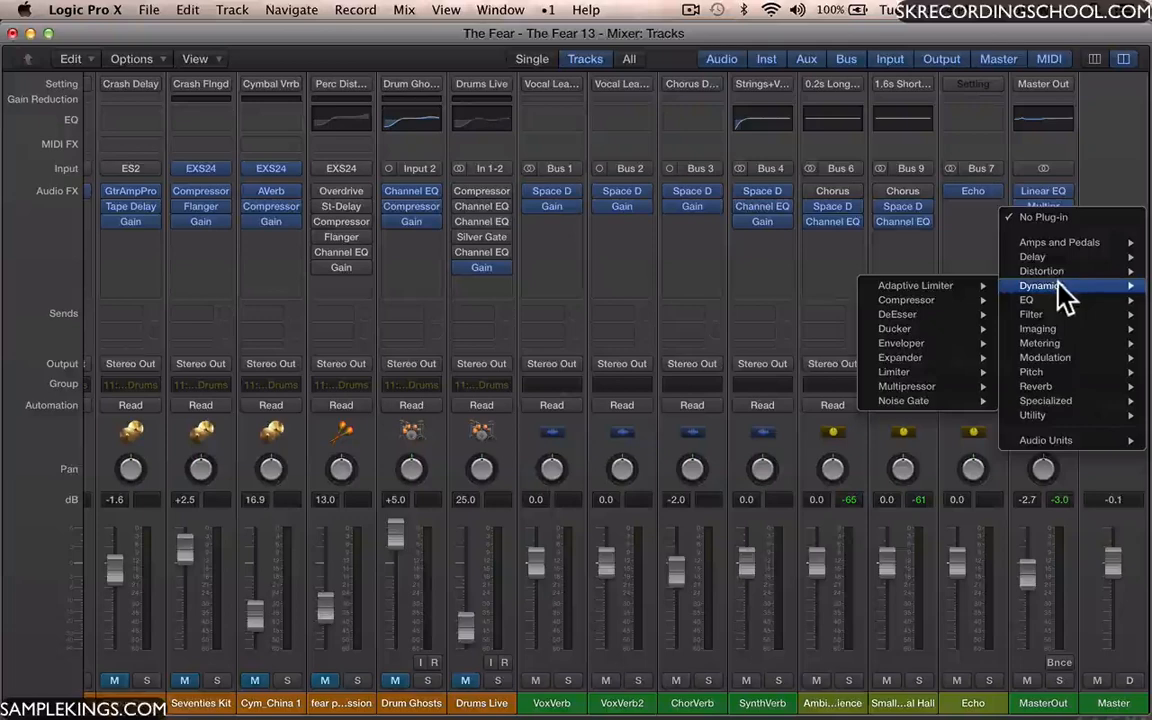
{"action": "mouse_move", "coordinate": [905, 286]}
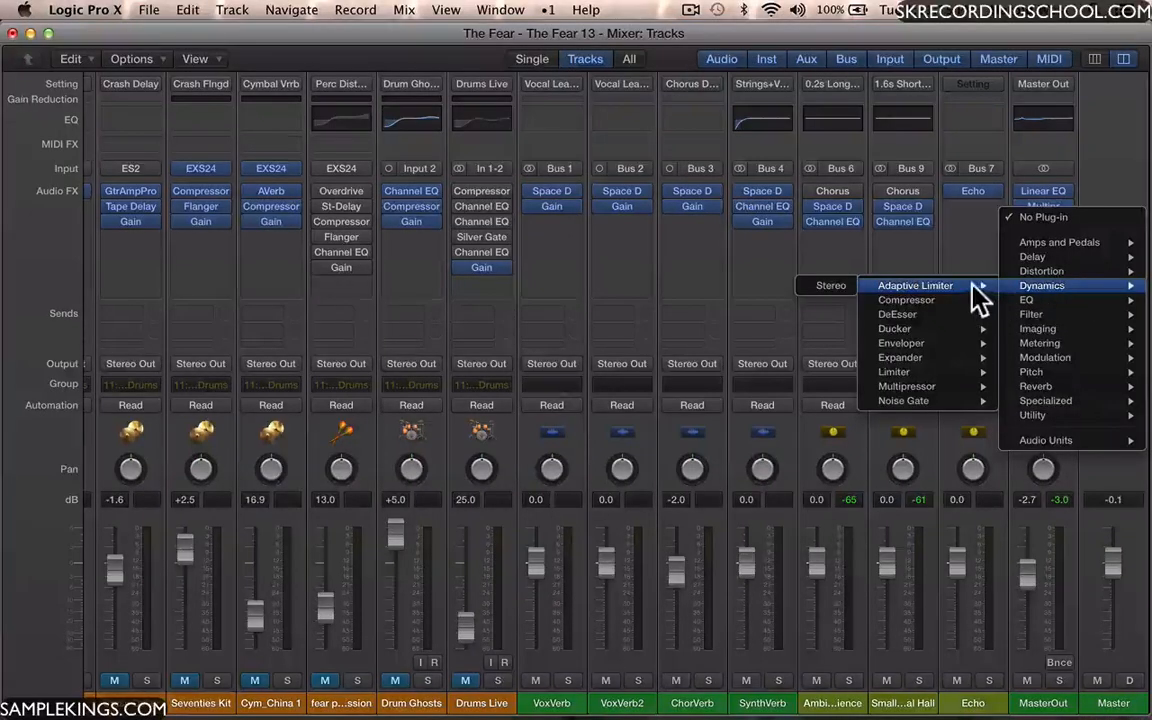
{"action": "left_click", "coordinate": [838, 287]}
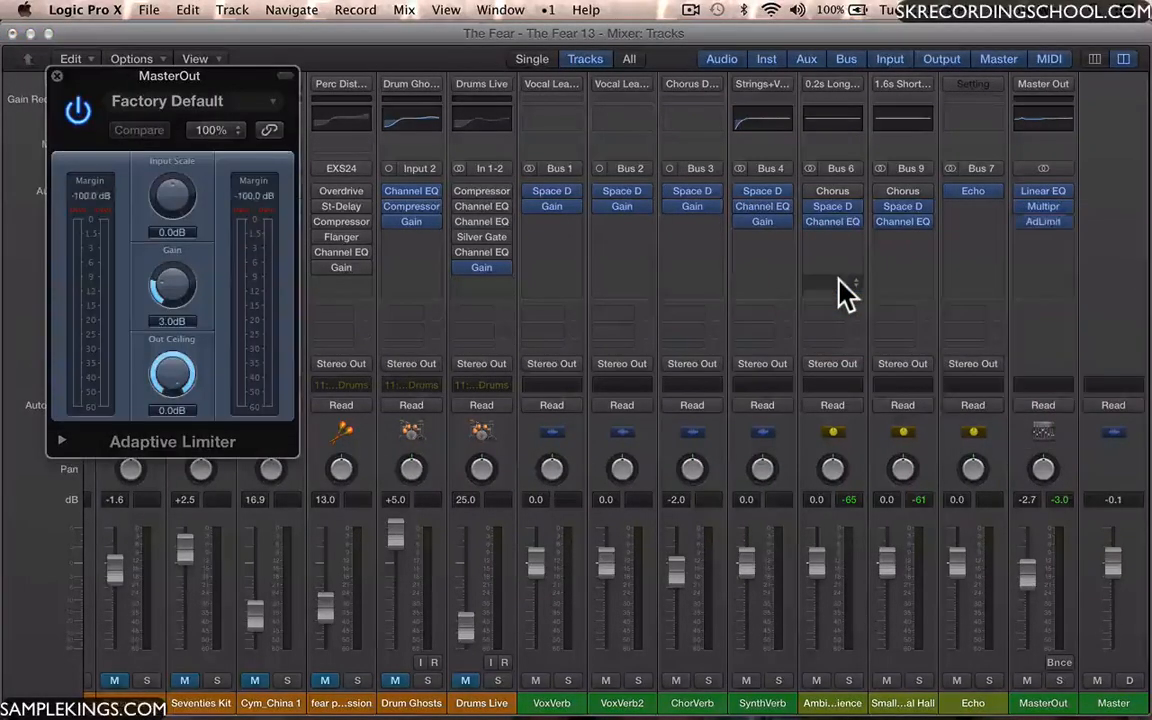
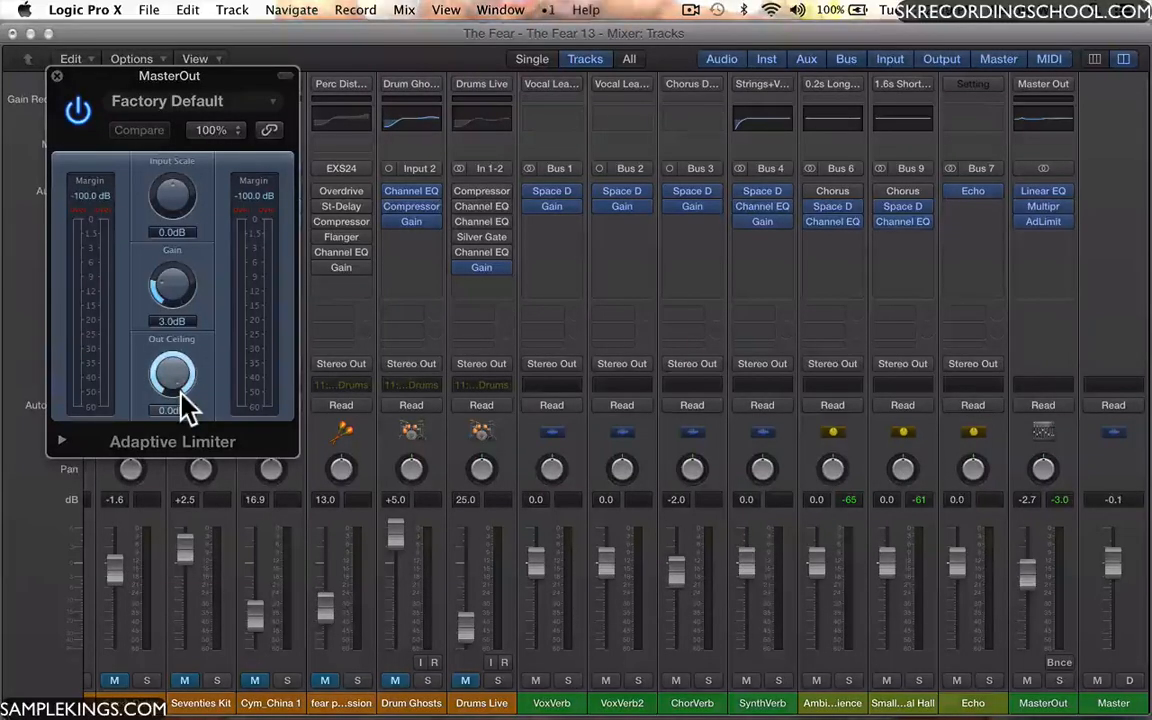
Lower the Adaptive Limiter's Out Ceiling to -0.1 dB and look over its presets and extended parameters.
{"action": "left_click_drag", "start_coordinate": [182, 389], "coordinate": [184, 385]}
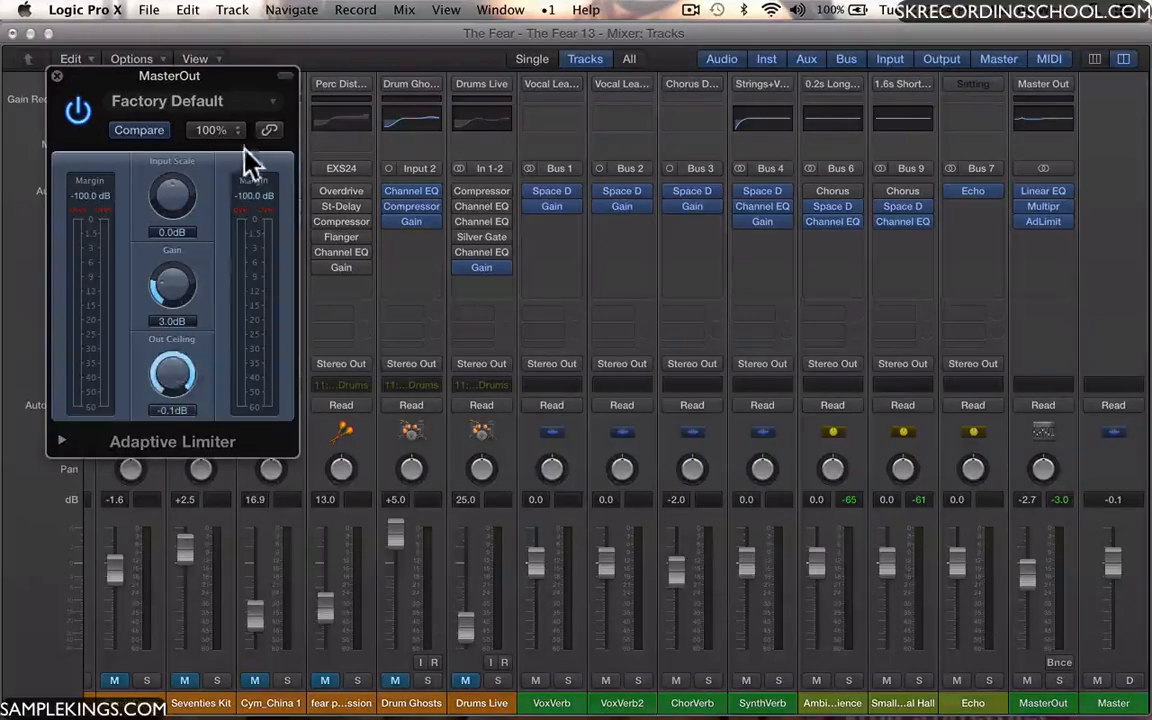
{"action": "left_click", "coordinate": [269, 100]}
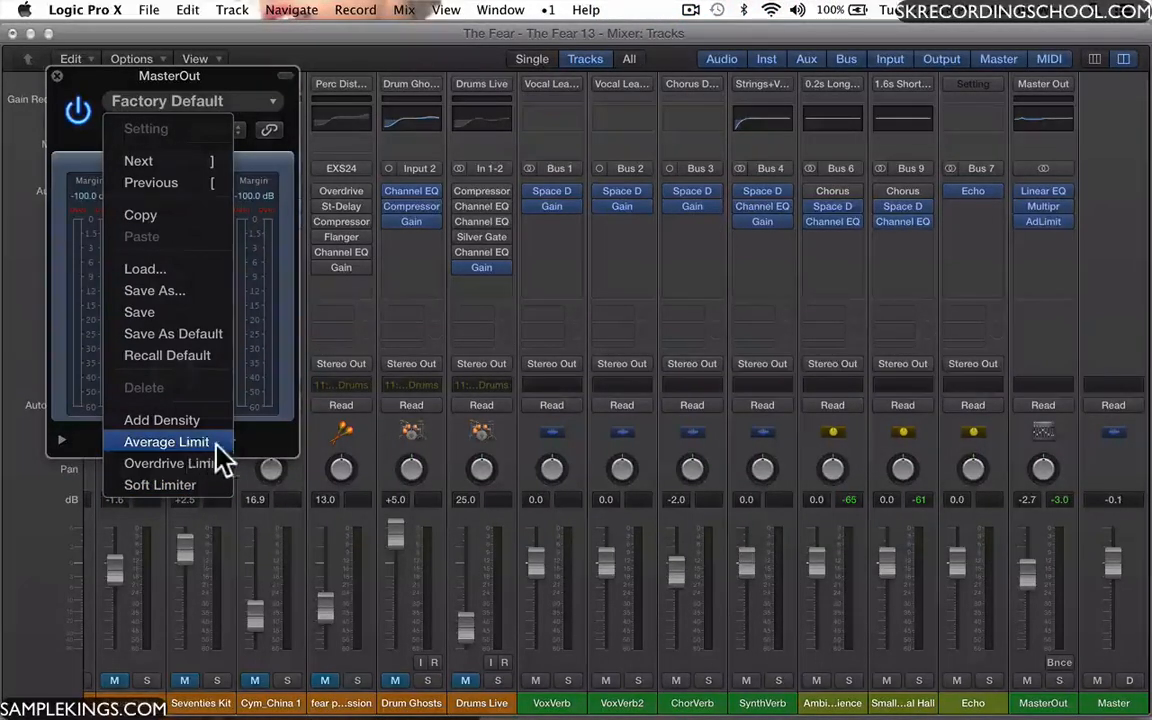
{"action": "left_click", "coordinate": [268, 442]}
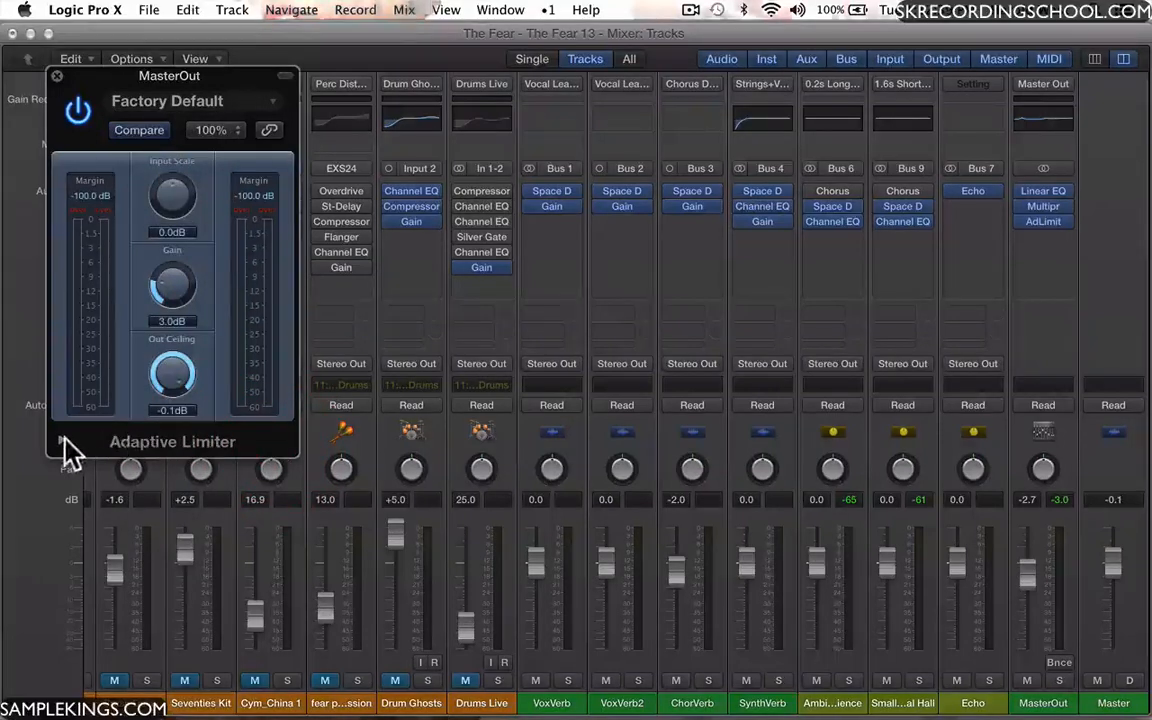
{"action": "left_click", "coordinate": [62, 438]}
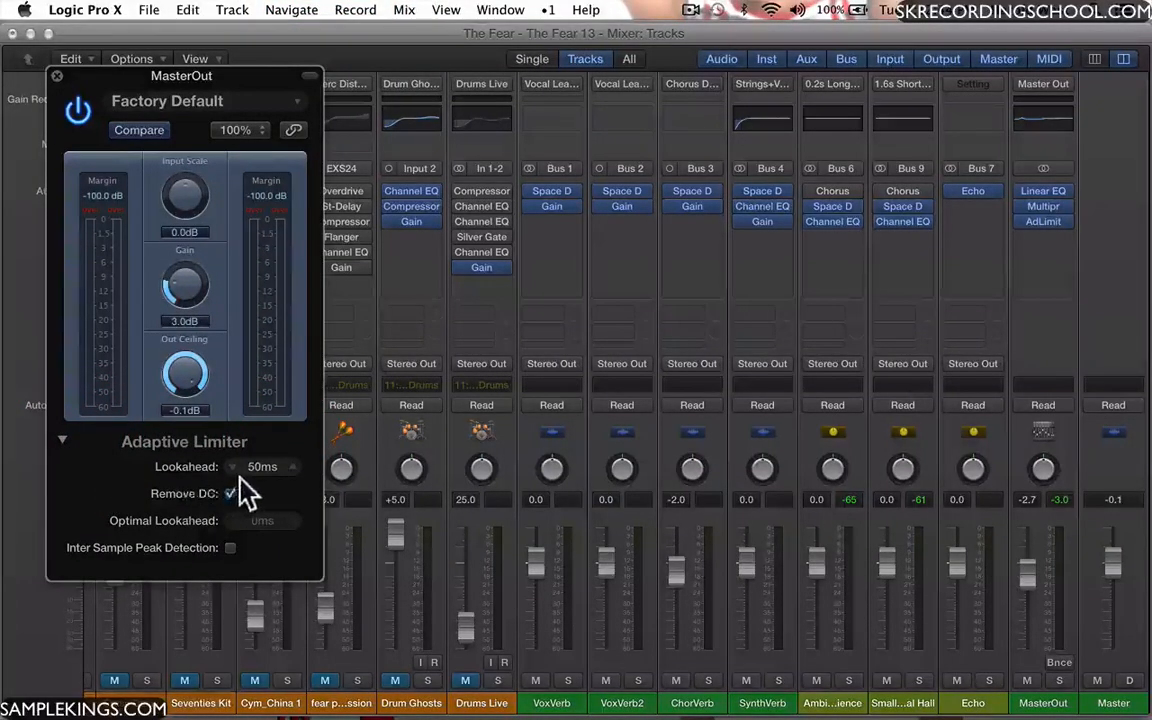
{"action": "left_click", "coordinate": [61, 439]}
Load the Average Limit preset in MasterOut's Adaptive Limiter.
{"action": "left_click", "coordinate": [267, 101]}
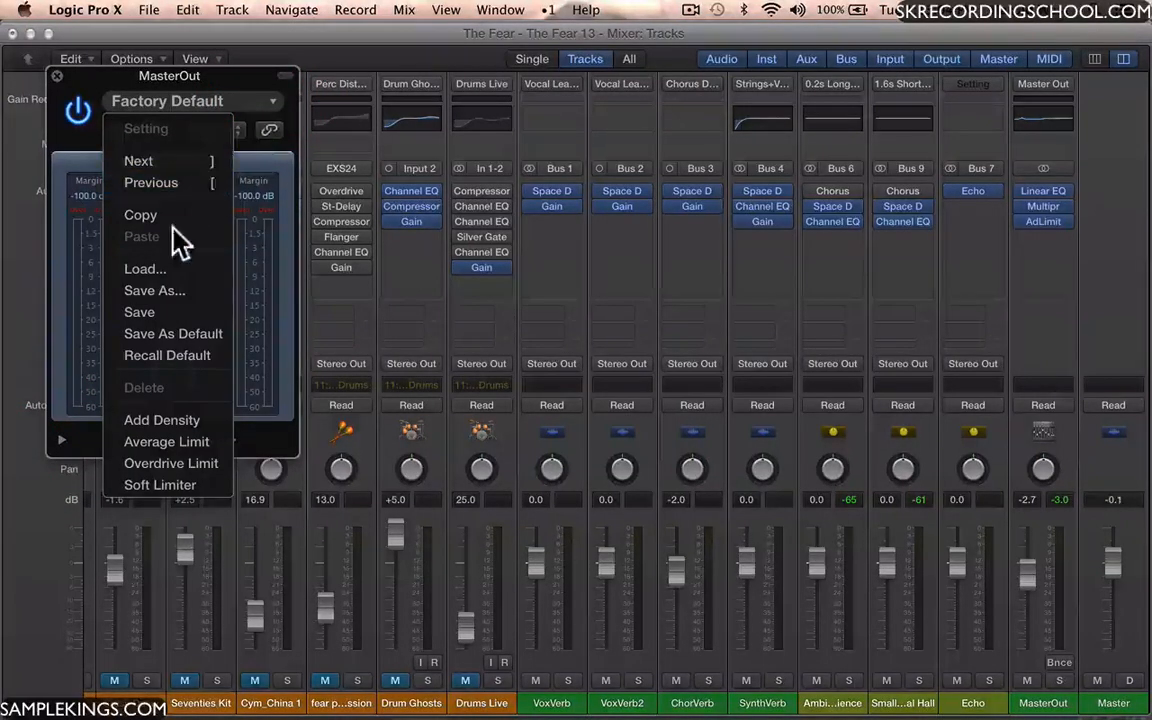
{"action": "left_click", "coordinate": [176, 443]}
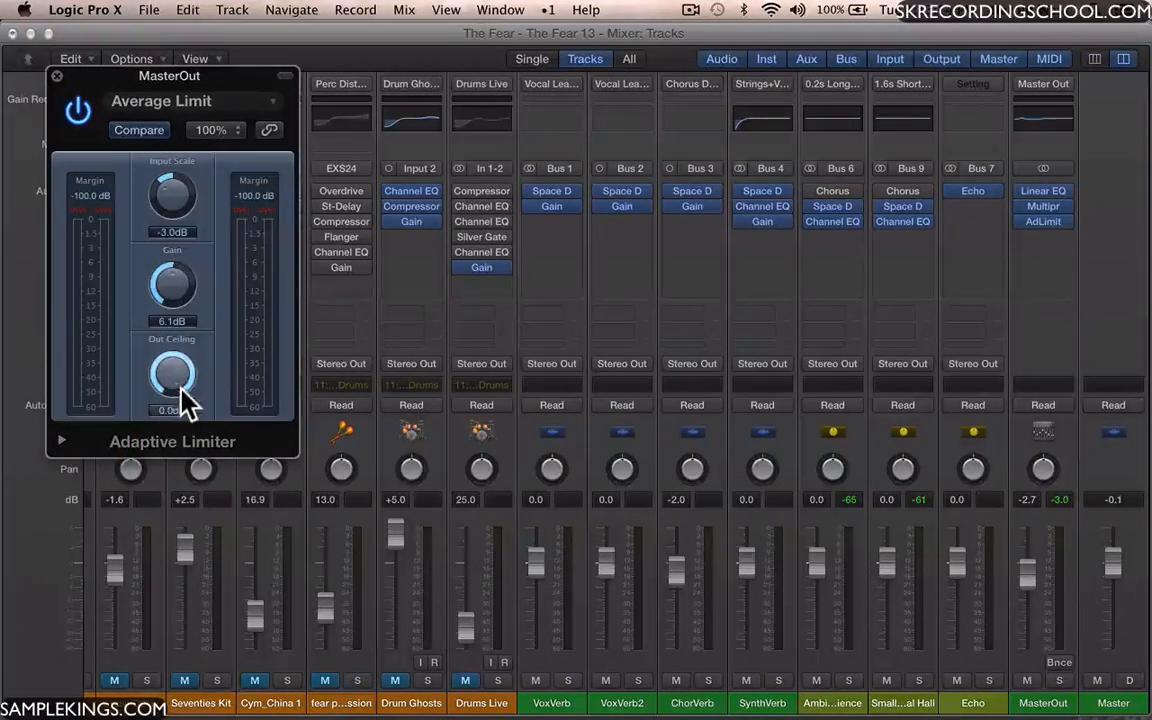
Set the Adaptive Limiter's Out Ceiling to -0.1 dB and lower its Gain to 3.1 dB during playback.
{"action": "left_click_drag", "start_coordinate": [183, 395], "coordinate": [185, 397]}
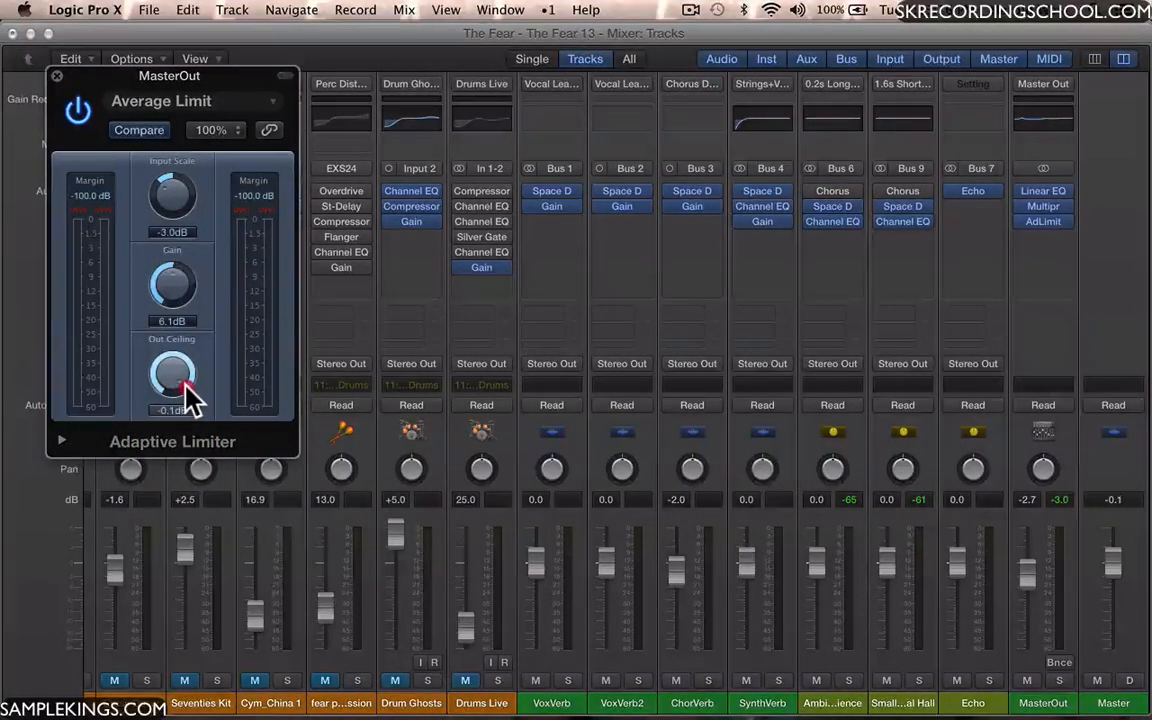
{"action": "left_click", "coordinate": [190, 398]}
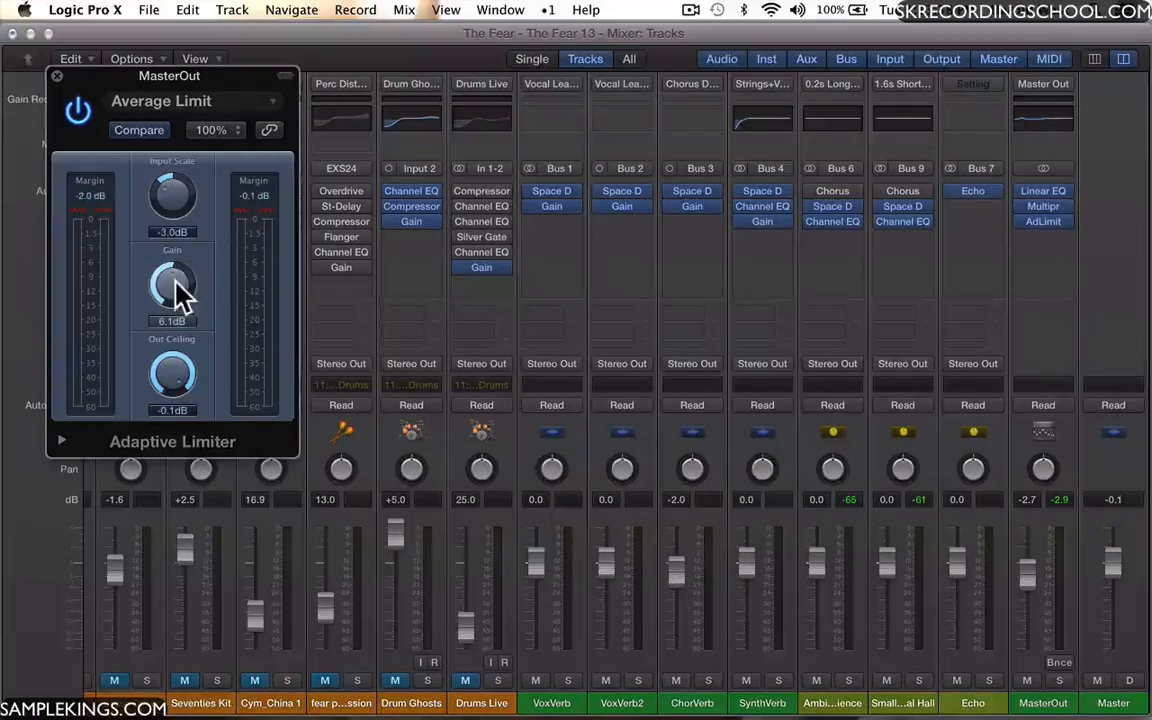
{"action": "mouse_move", "coordinate": [170, 269]}
{"action": "left_mouse_down"}
{"action": "mouse_move", "coordinate": [163, 286]}
{"action": "mouse_move", "coordinate": [170, 279]}
{"action": "mouse_move", "coordinate": [177, 308]}
{"action": "mouse_move", "coordinate": [172, 291]}
{"action": "left_mouse_up"}
{"action": "key", "text": "space"}
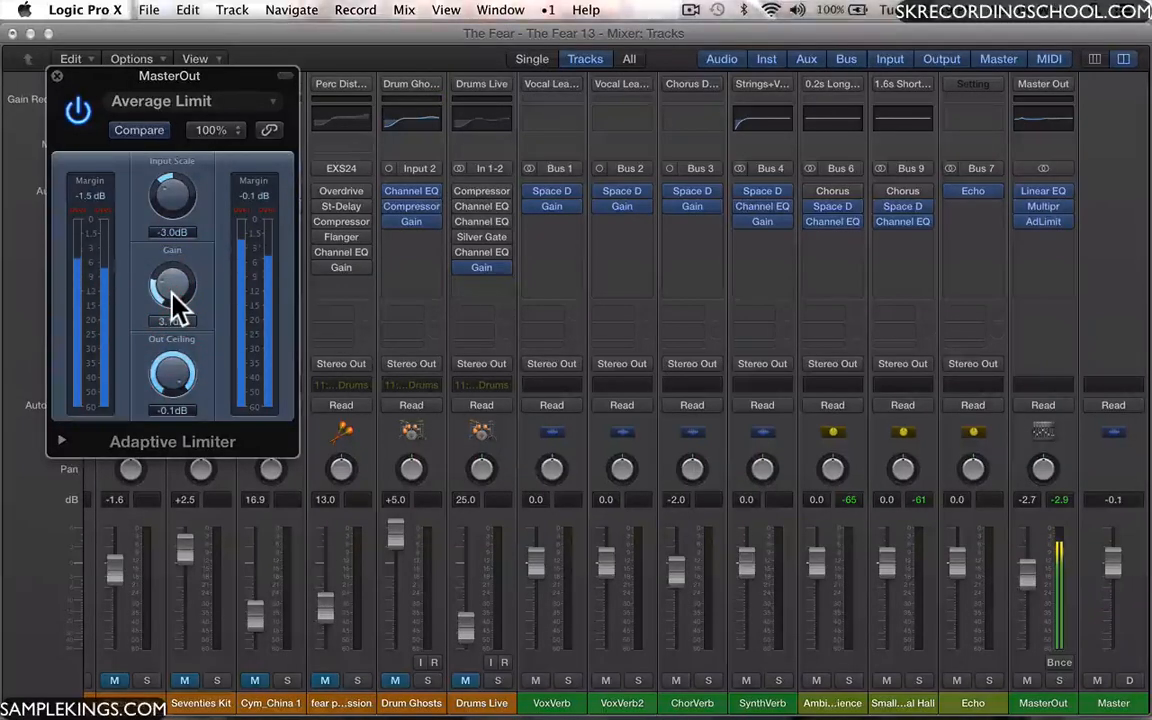
Play the chorus while bypassing and re-enabling the Adaptive Limiter to compare the sound, leaving it enabled and playback stopped.
{"action": "left_click", "coordinate": [78, 110]}
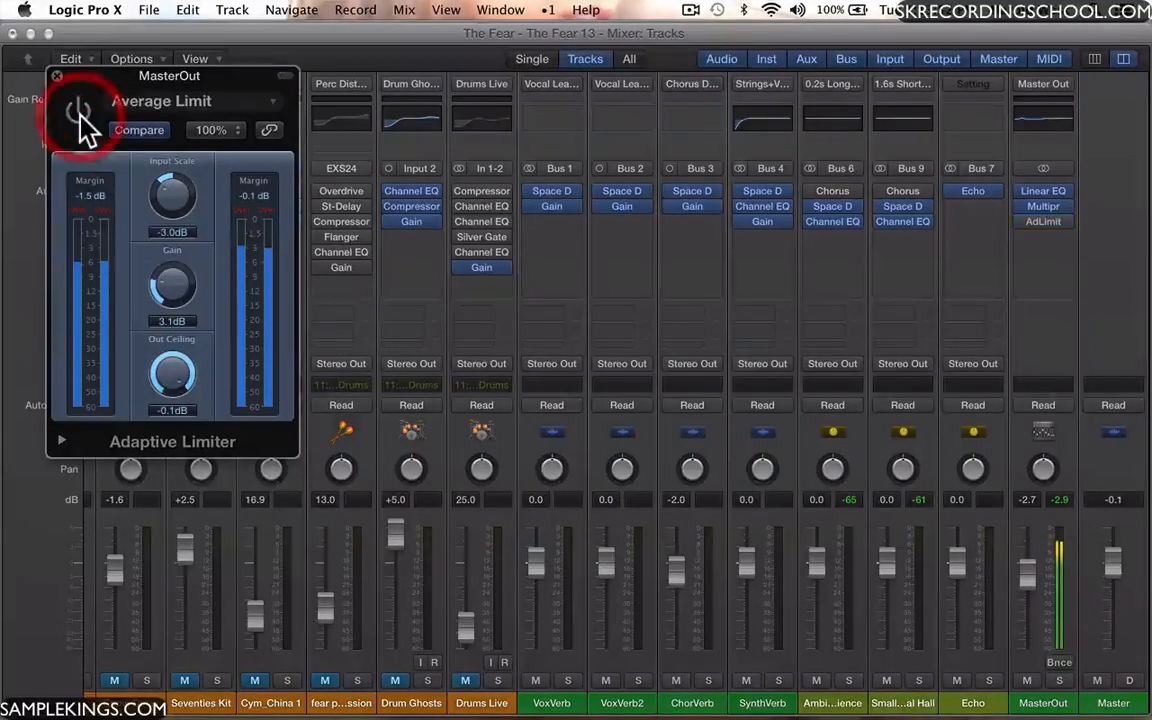
{"action": "left_click", "coordinate": [78, 110]}
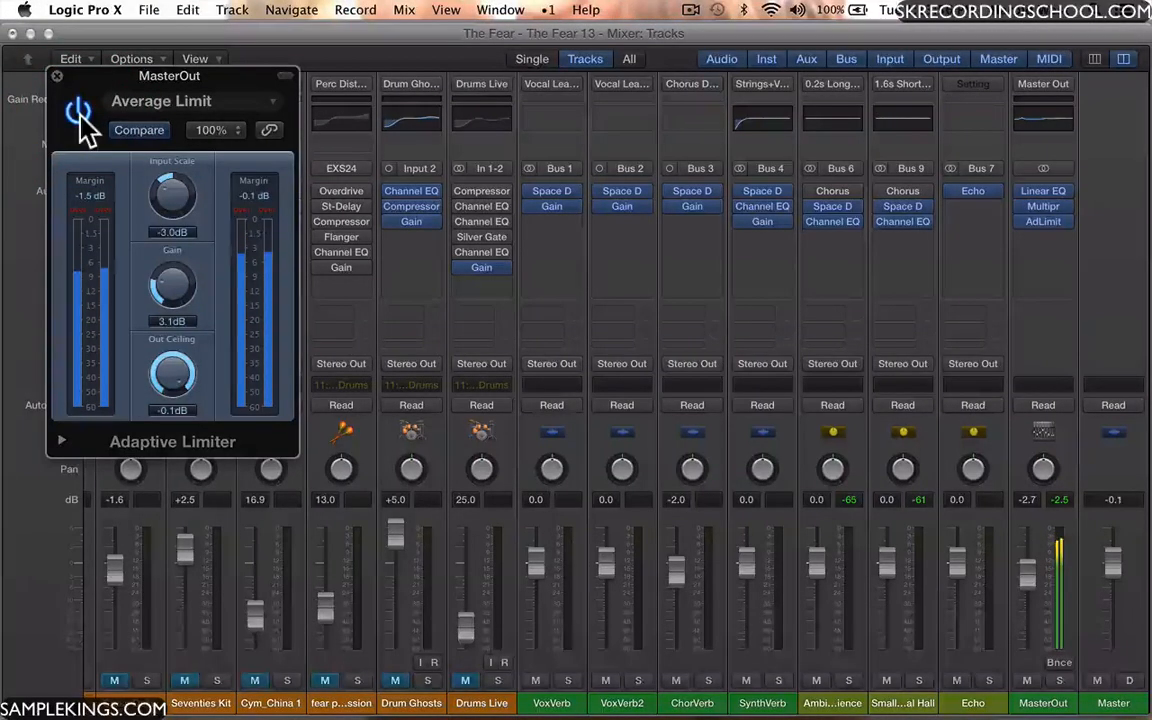
{"action": "key", "text": "space"}
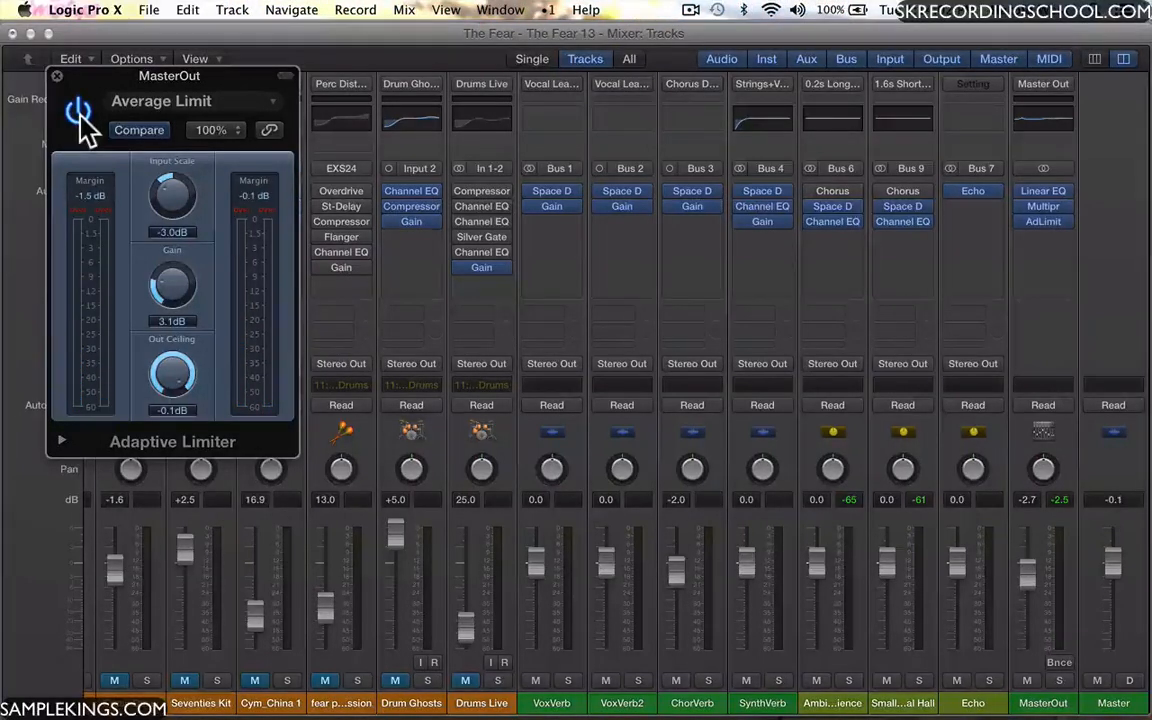
{"action": "left_click", "coordinate": [79, 107]}
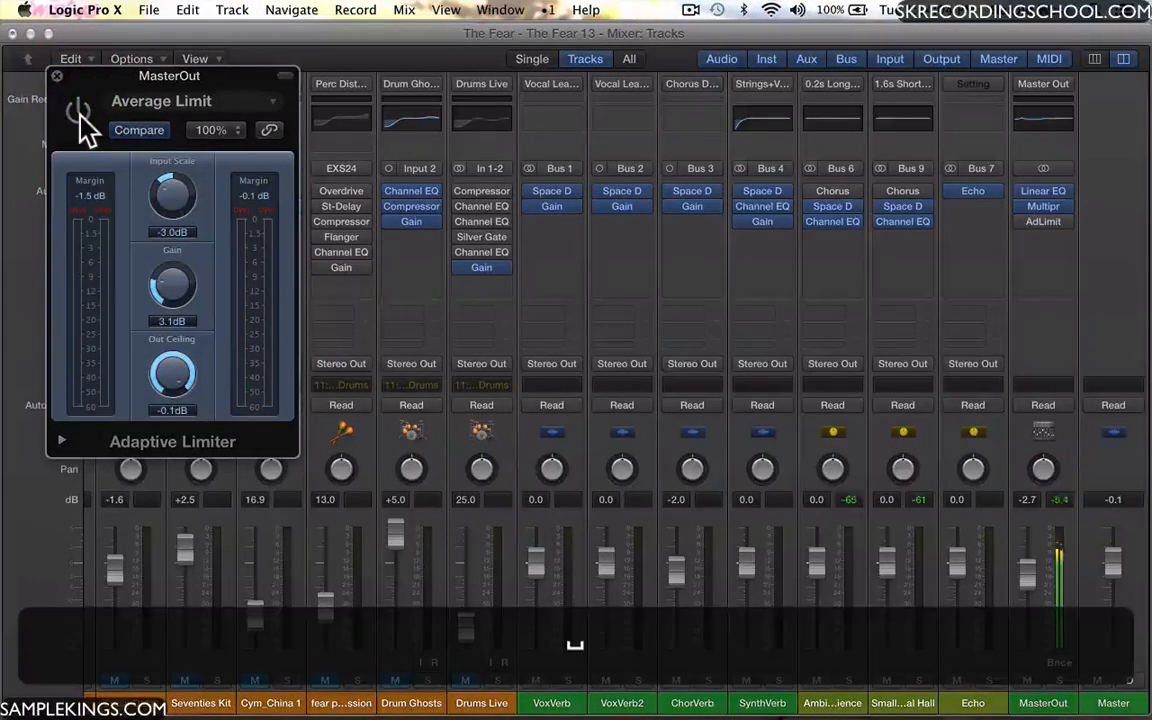
{"action": "key", "text": "space"}
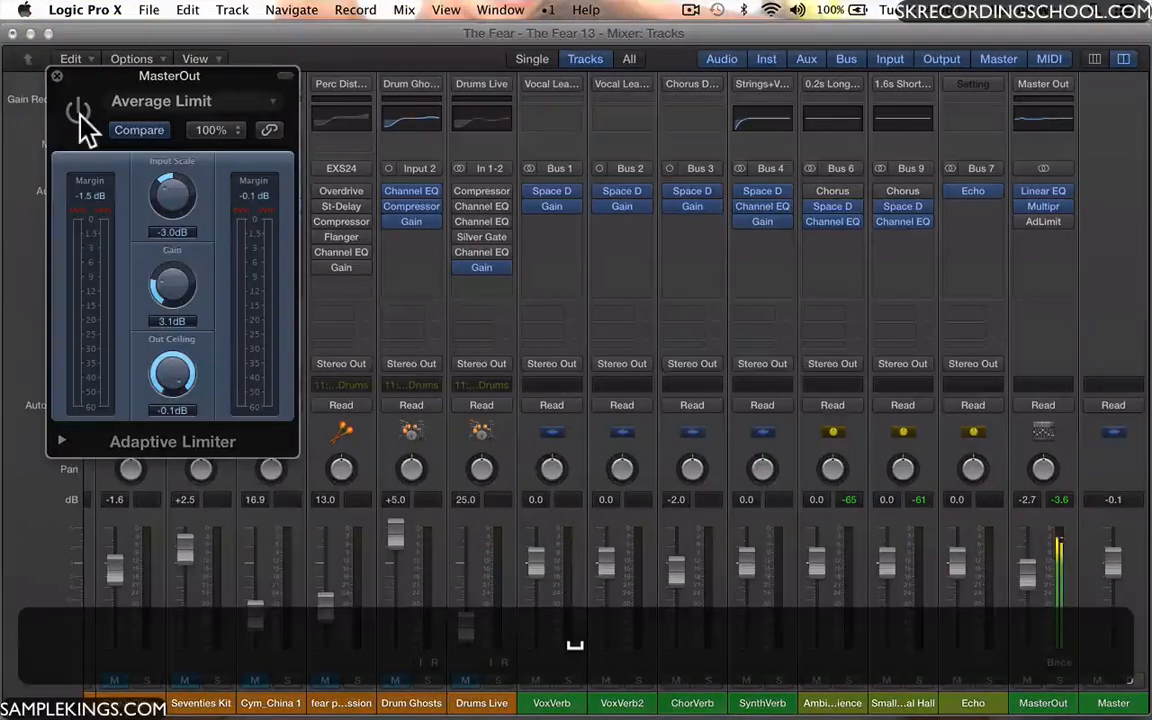
{"action": "left_click", "coordinate": [79, 108]}
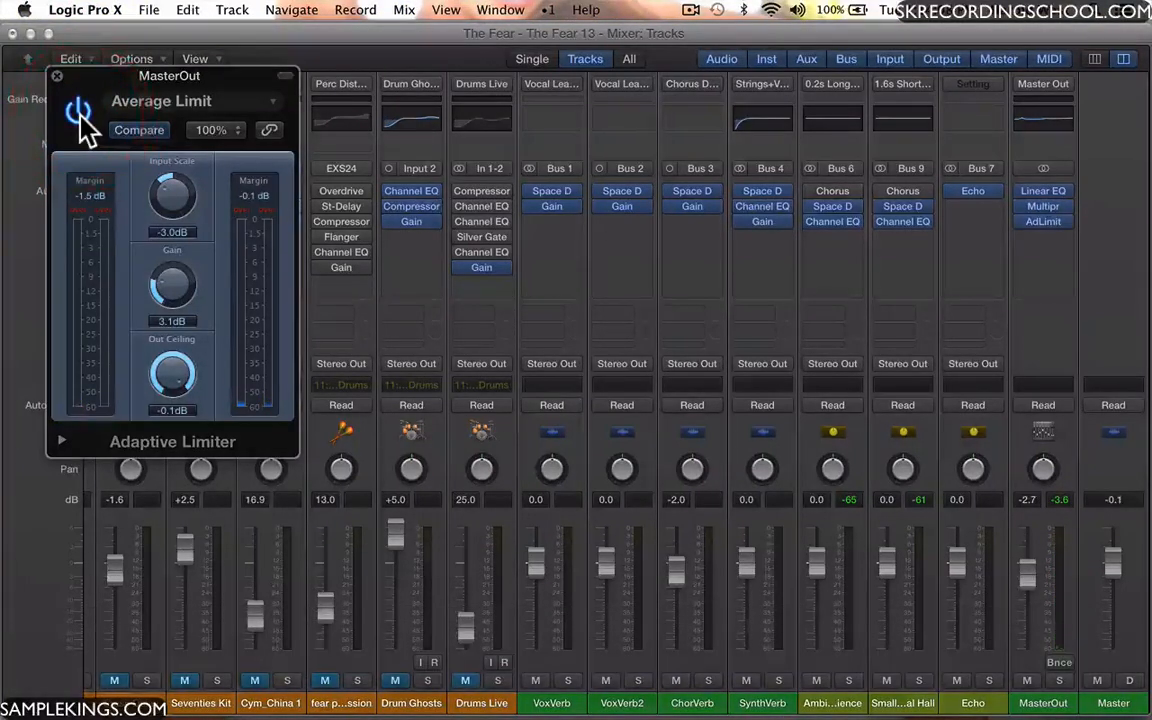
{"action": "key", "text": "space"}
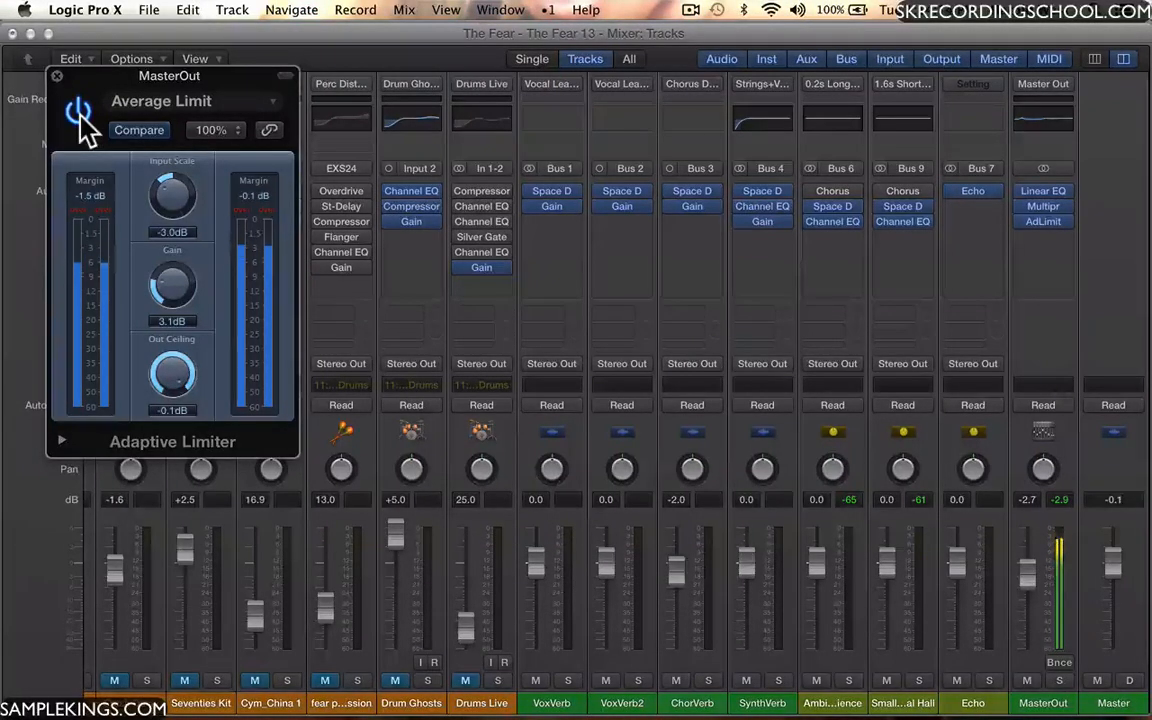
{"action": "key", "text": "space"}
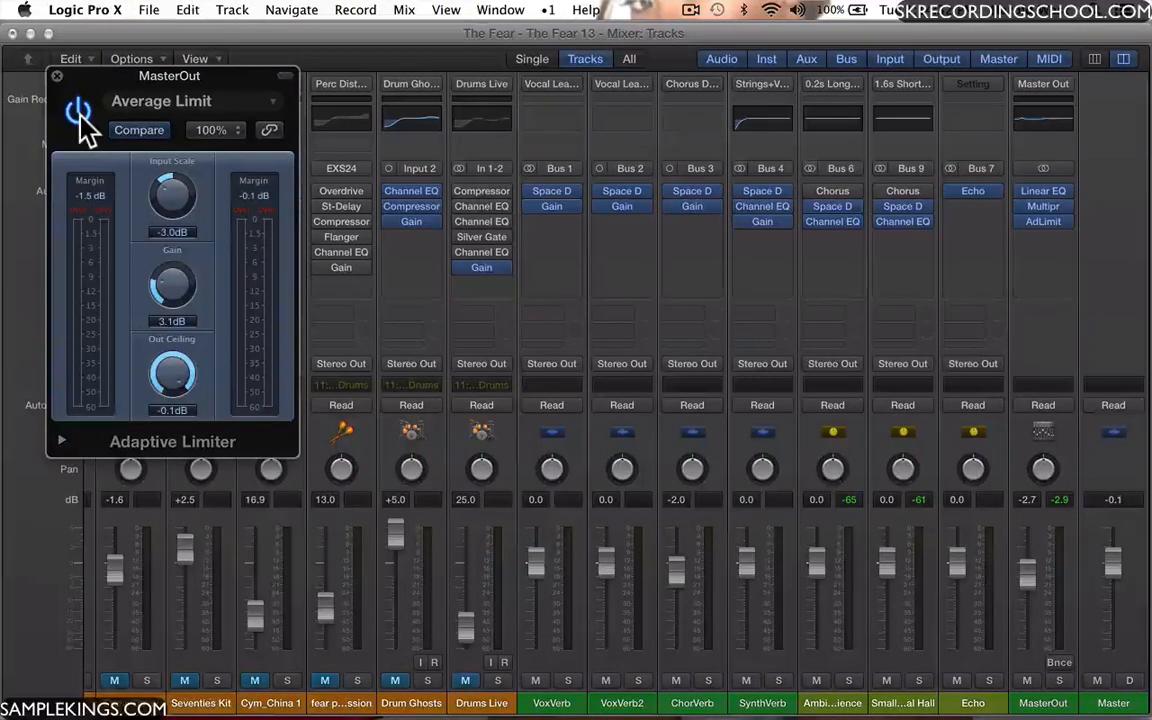
Try the Adaptive Limiter's Input Scale at -2.6 dB while playing the chorus and watching the input margin.
{"action": "scroll", "coordinate": [175, 205], "scroll_direction": "down", "scroll_amount": 2}
{"action": "key", "text": "space"}
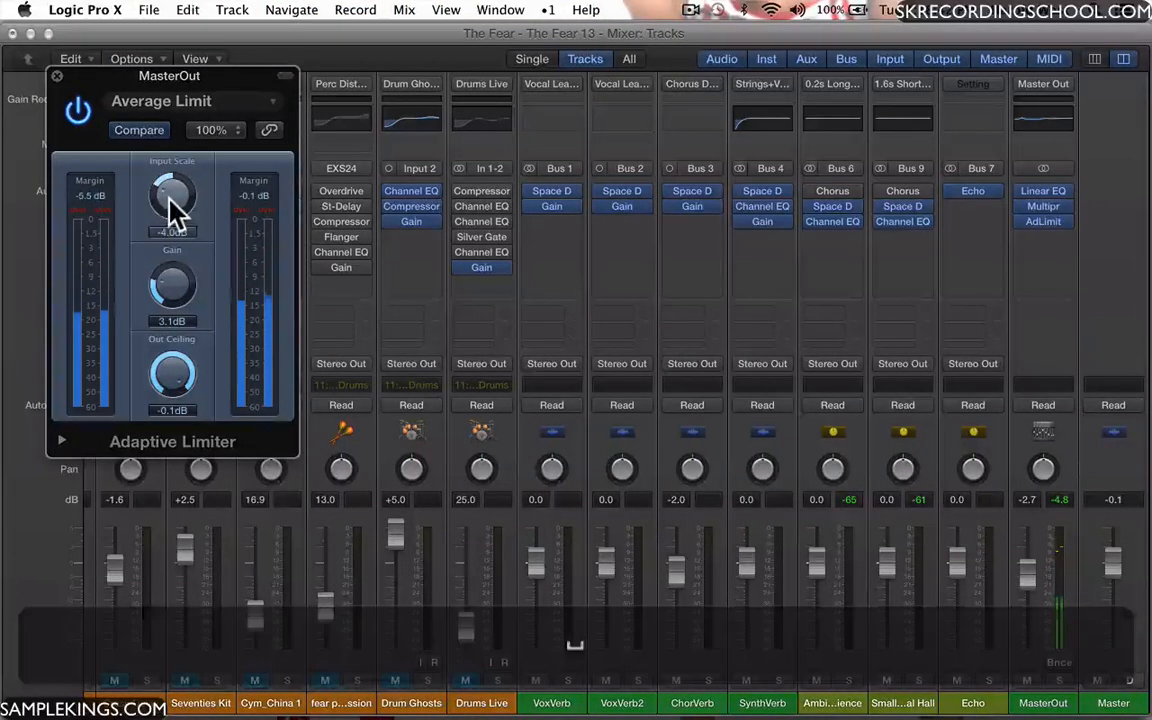
{"action": "scroll", "coordinate": [170, 202], "scroll_direction": "up", "scroll_amount": 1}
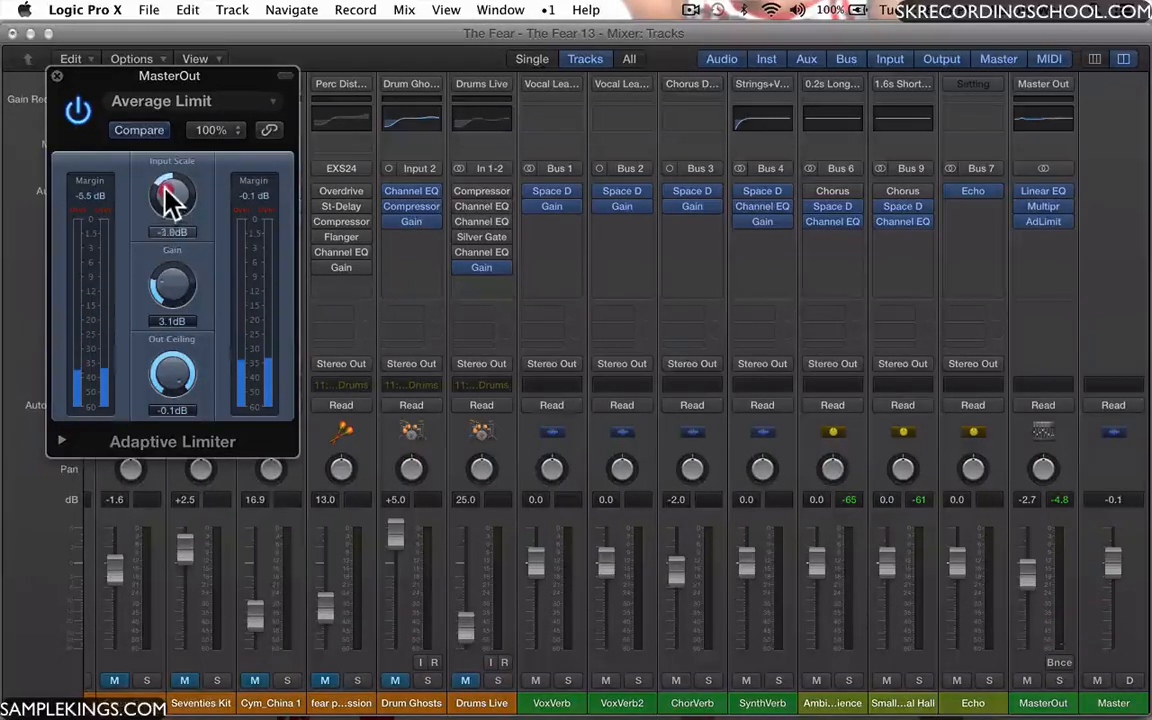
{"action": "mouse_move", "coordinate": [170, 200]}
{"action": "left_mouse_down"}
{"action": "mouse_move", "coordinate": [168, 188]}
{"action": "mouse_move", "coordinate": [174, 196]}
{"action": "left_mouse_up"}
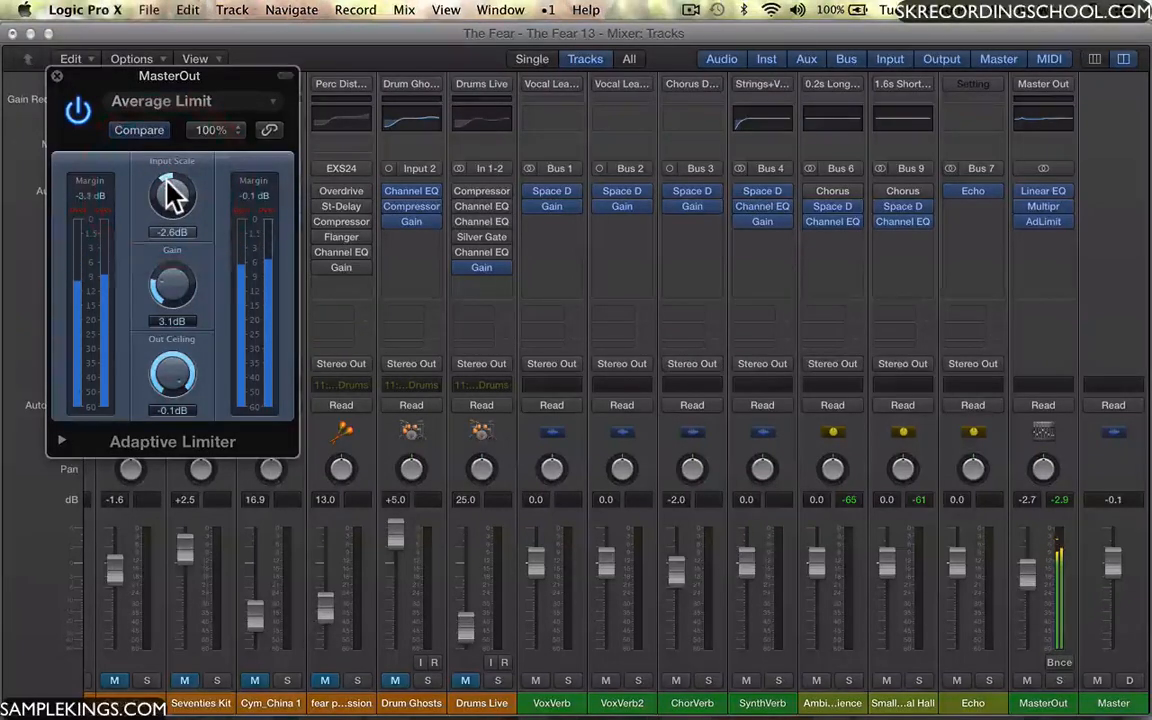
{"action": "key", "text": "space"}
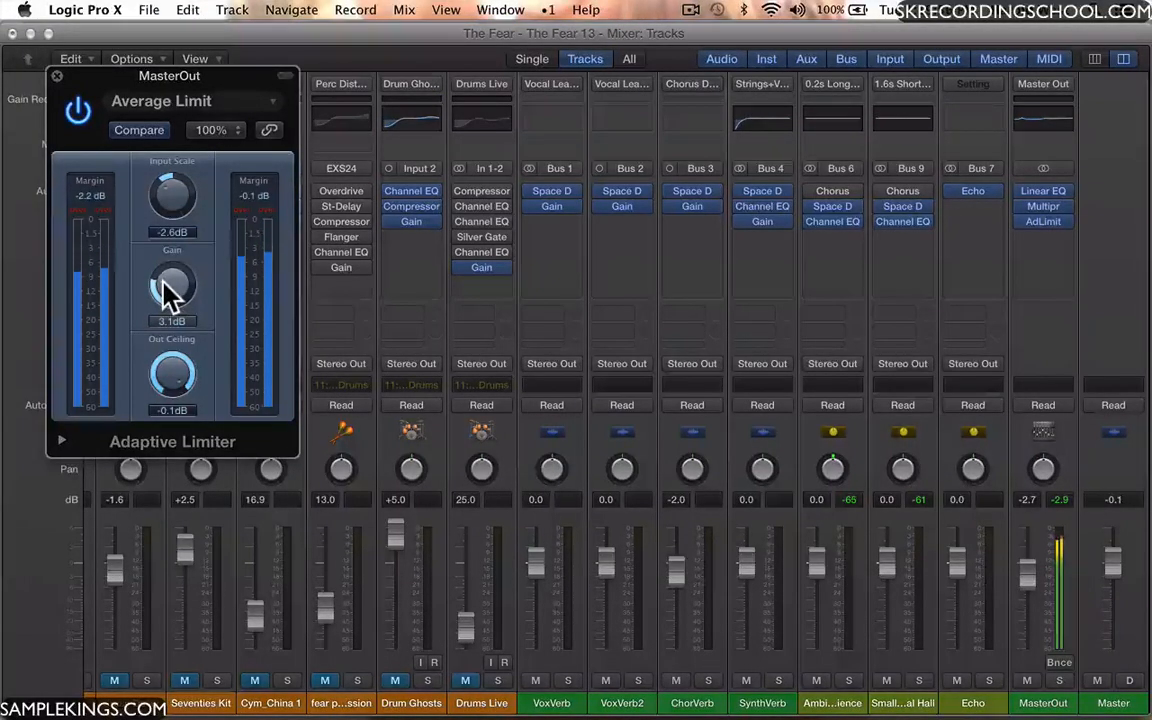
{"action": "key", "text": "space"}
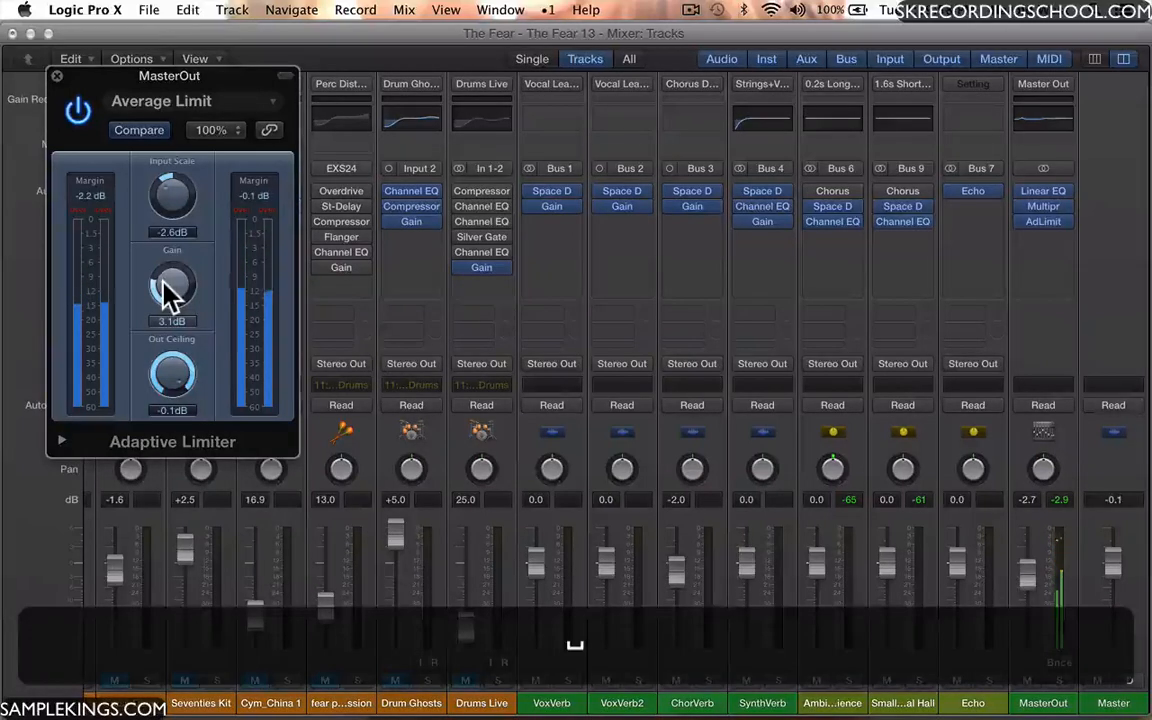
{"action": "key", "text": "space"}
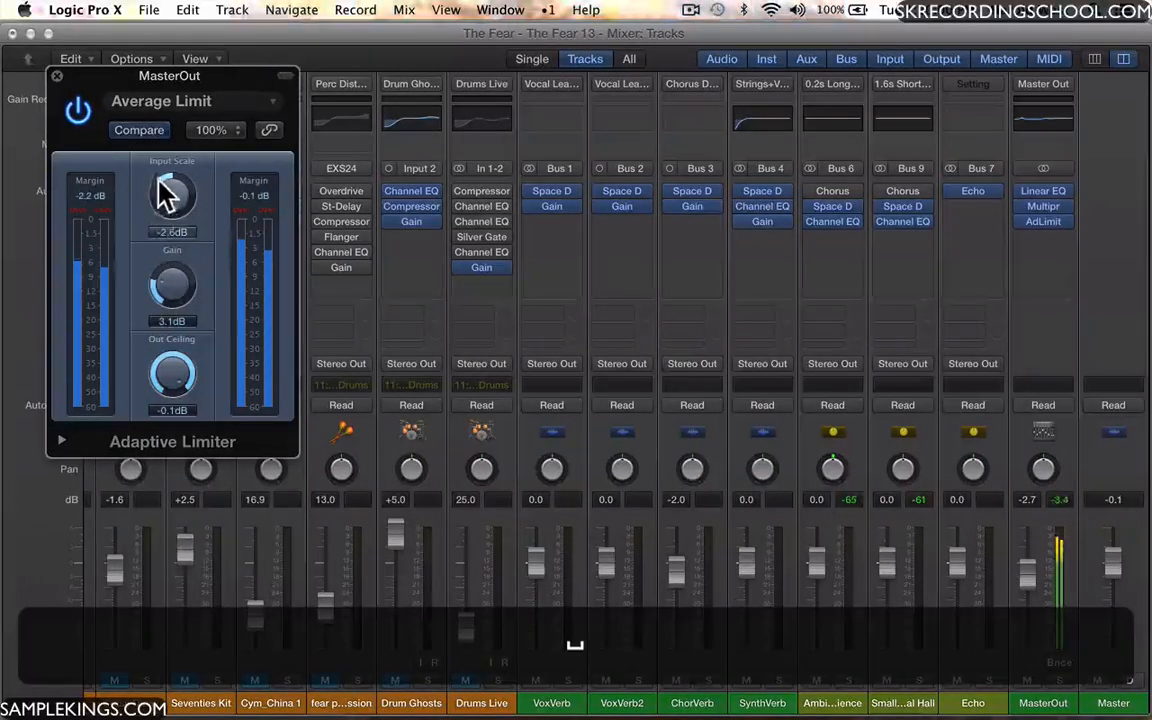
Try the Adaptive Limiter's Input Scale at +1.6 dB, lower it to about -3.4 dB during playback, and close the plug-in window.
{"action": "left_click_drag", "start_coordinate": [168, 195], "coordinate": [167, 175]}
{"action": "key", "text": "space"}
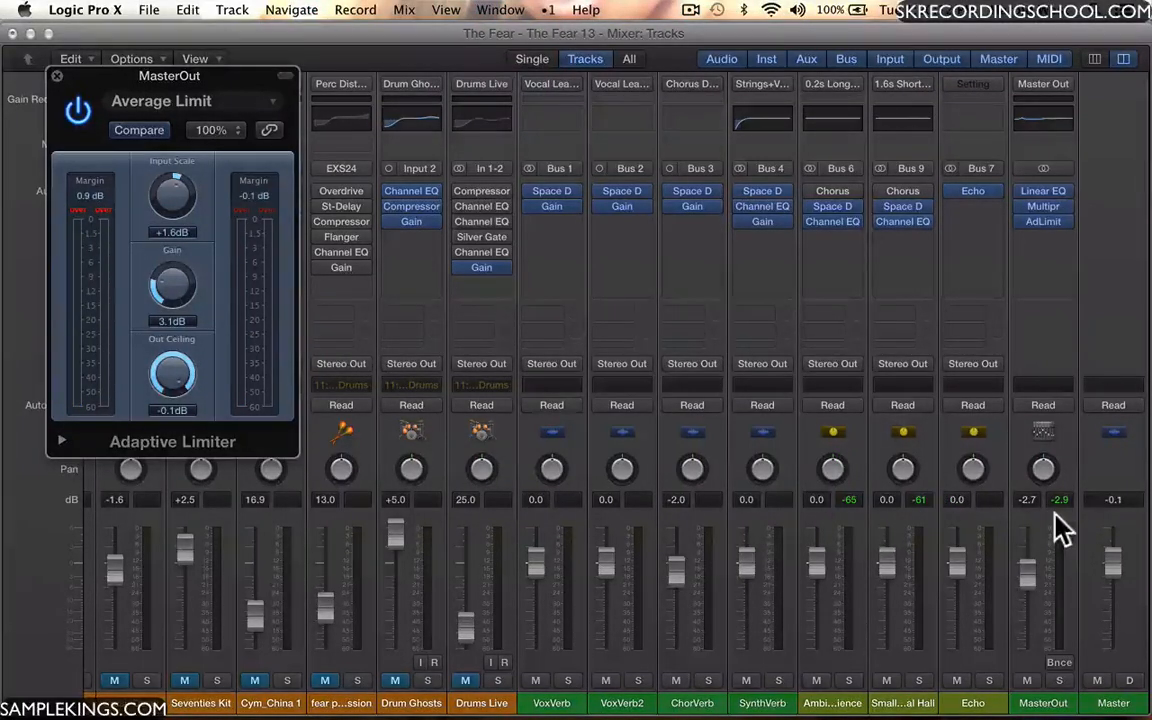
{"action": "left_click_drag", "start_coordinate": [172, 197], "coordinate": [143, 216]}
{"action": "key", "text": "space"}
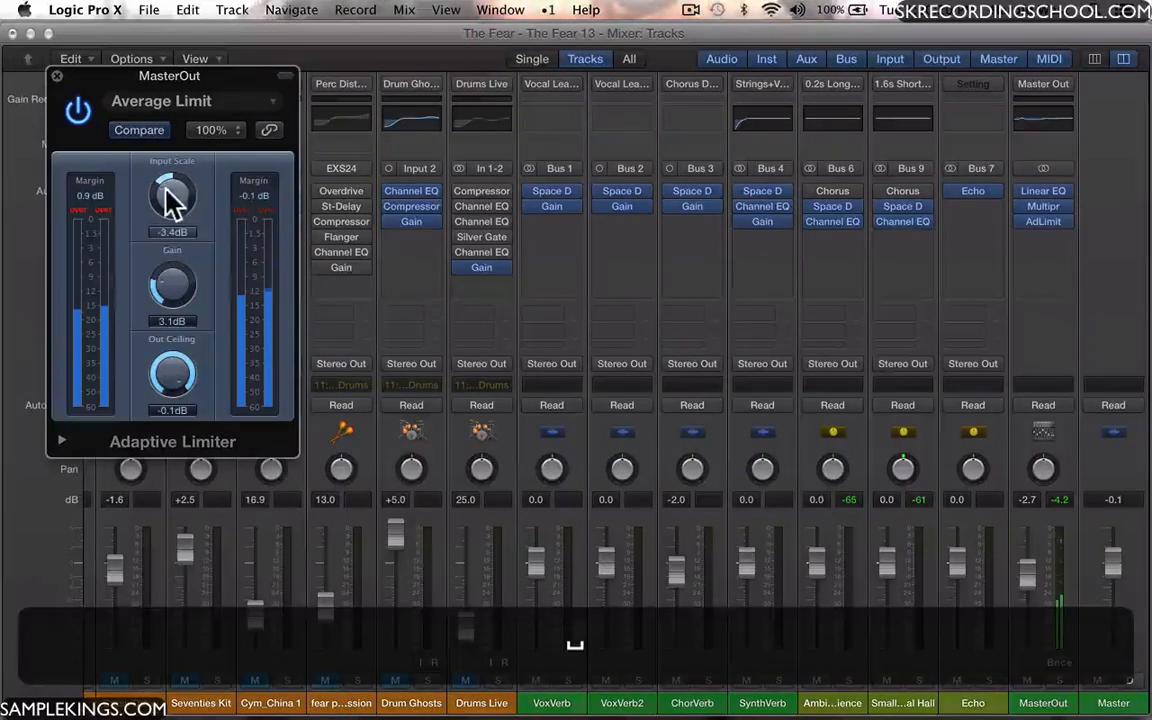
{"action": "left_click_drag", "start_coordinate": [167, 200], "coordinate": [170, 198]}
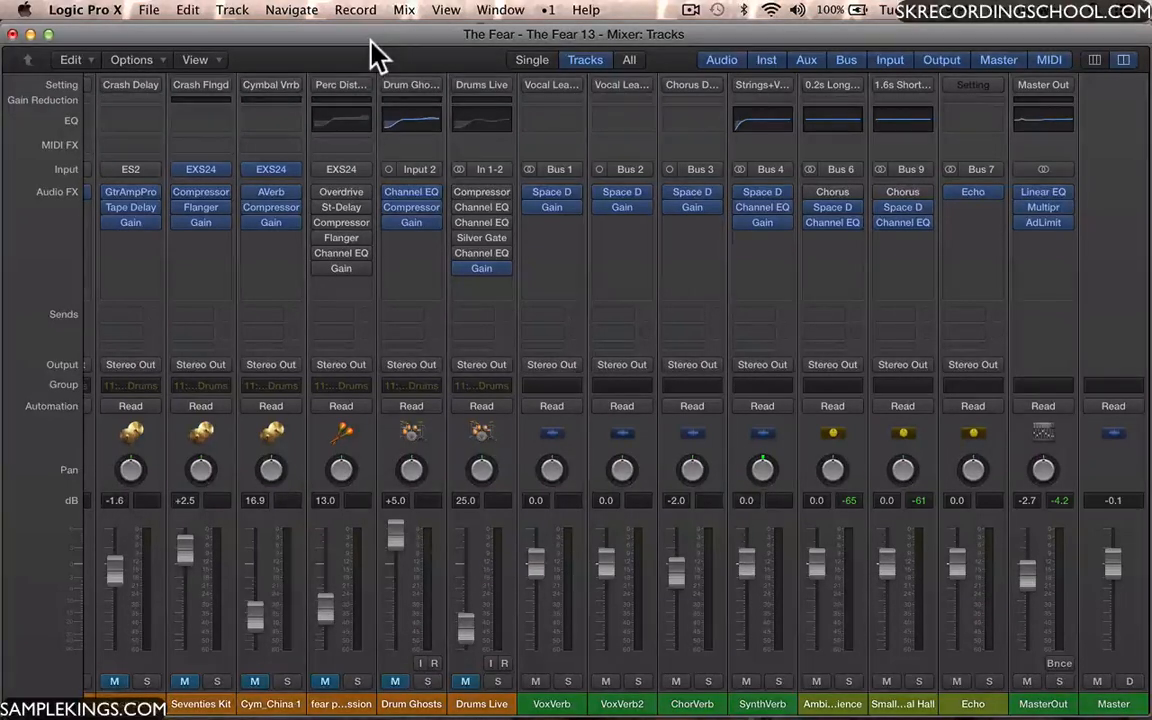
Look over the Bounce settings for Output 1-2 and dismiss them without bouncing.
{"action": "left_click", "coordinate": [146, 10]}
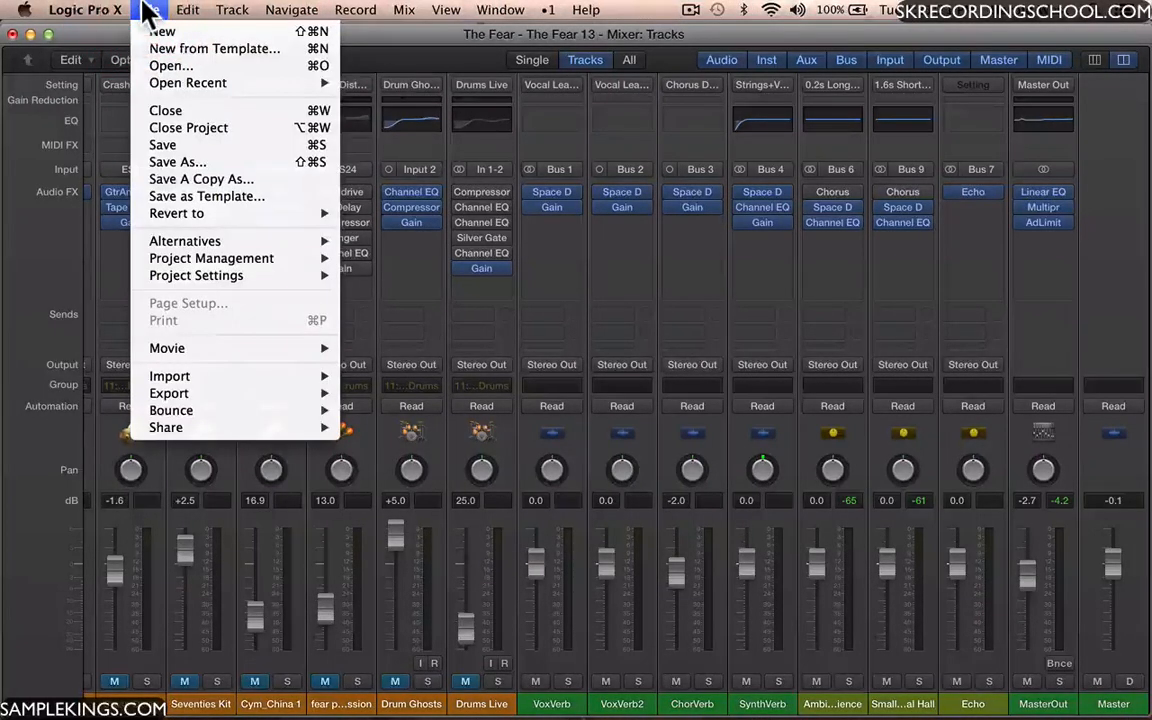
{"action": "mouse_move", "coordinate": [210, 410]}
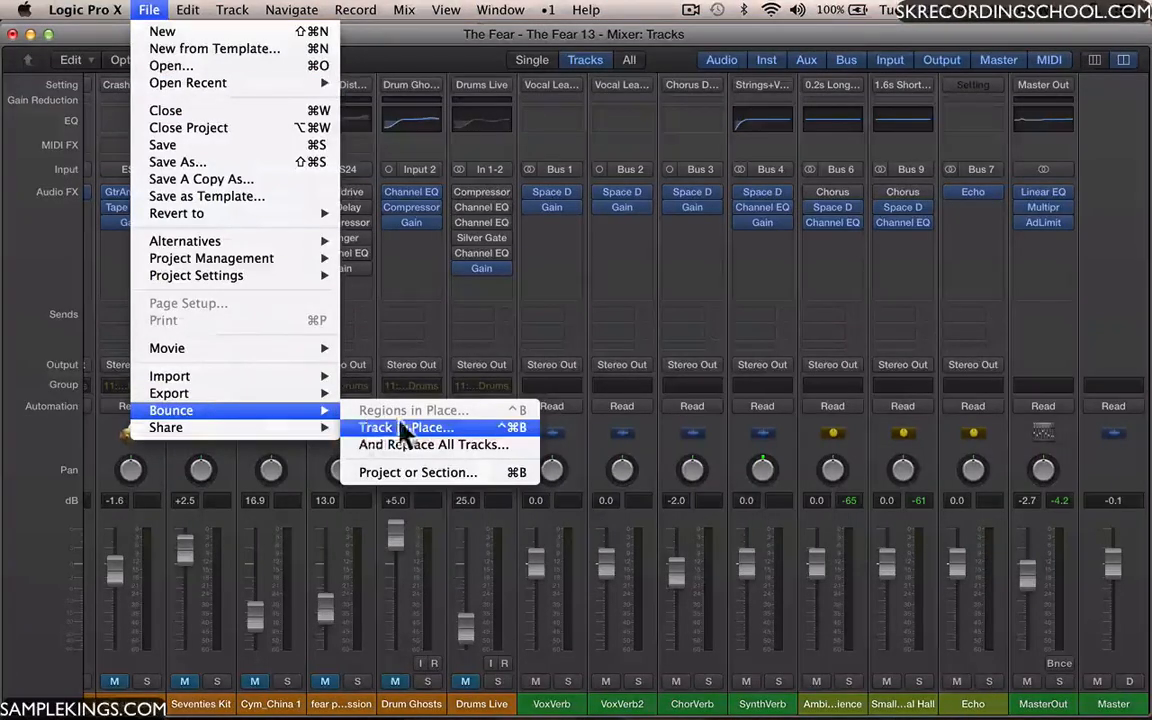
{"action": "left_click", "coordinate": [416, 472]}
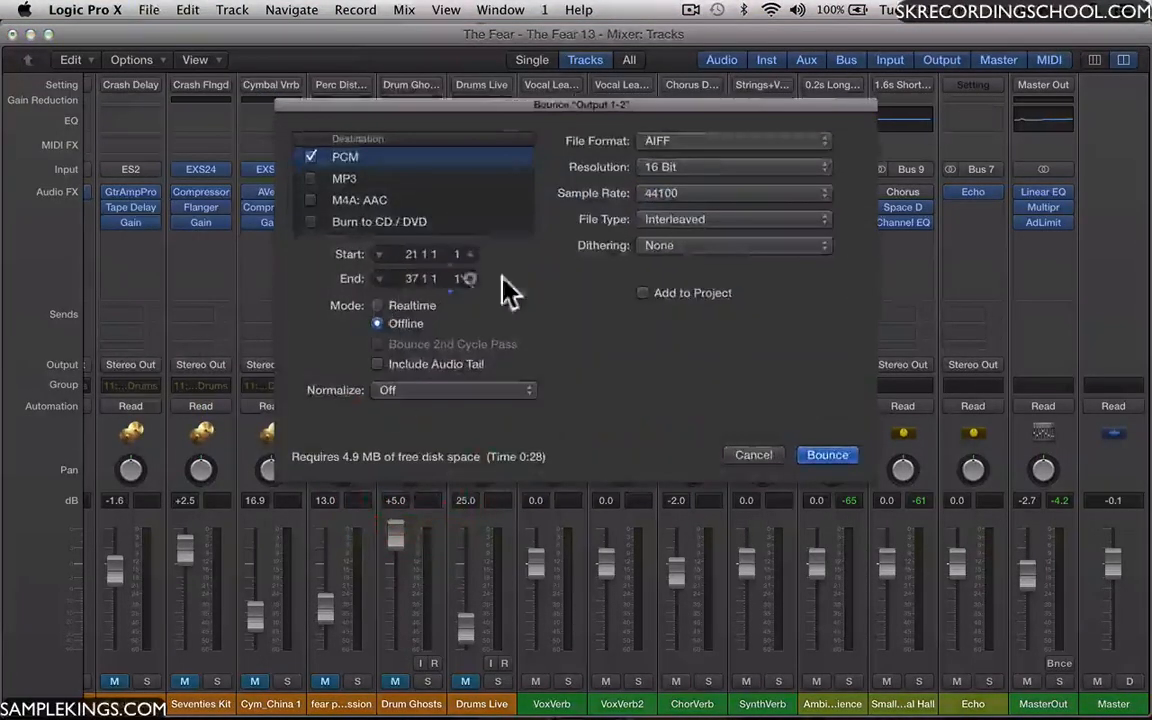
{"action": "left_click", "coordinate": [752, 455]}
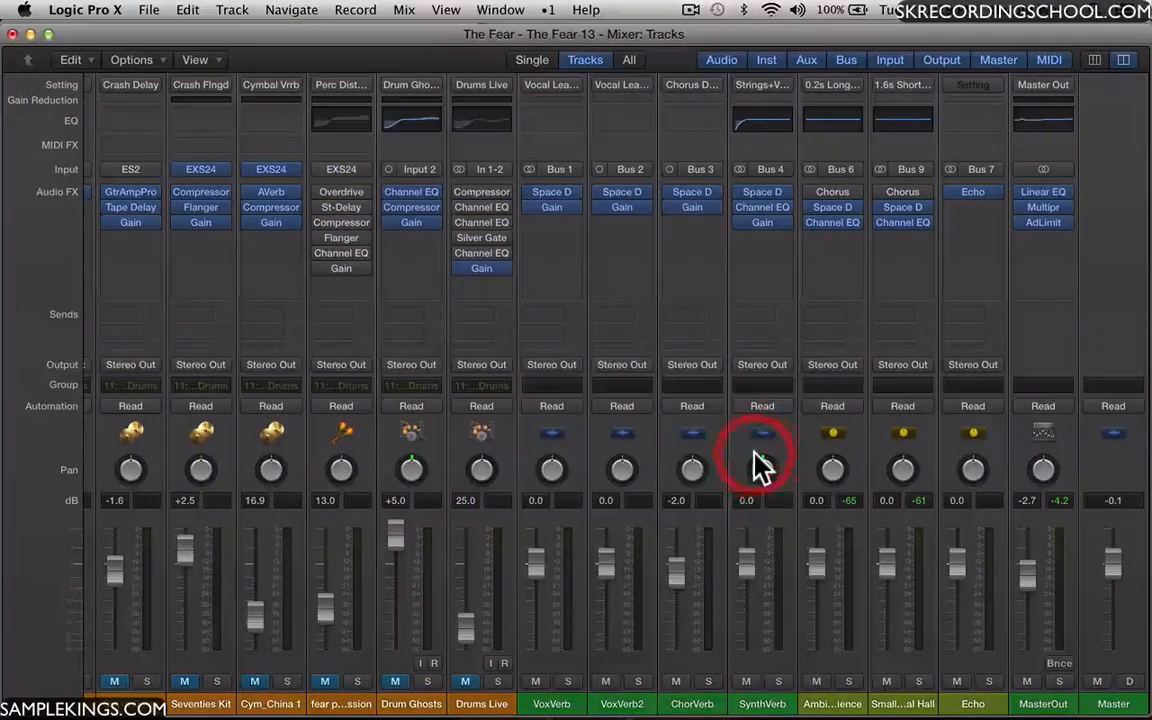
{"action": "key", "text": "super+b"}
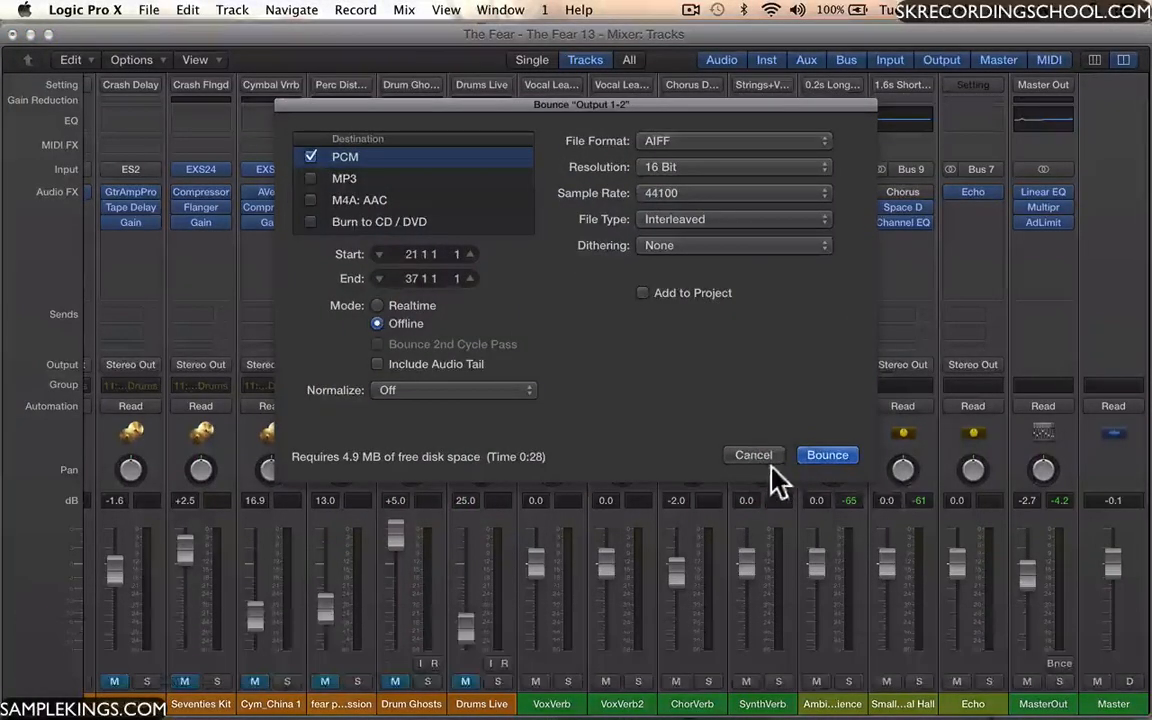
{"action": "left_click", "coordinate": [757, 457]}
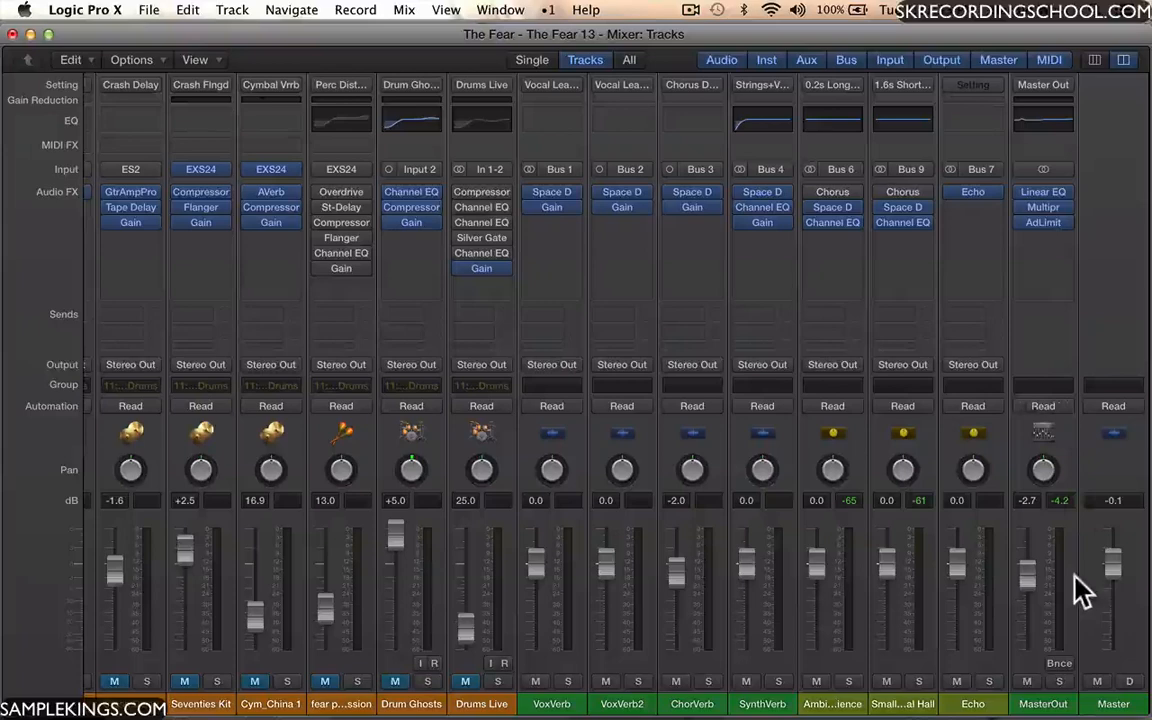
{"action": "left_click", "coordinate": [1057, 662]}
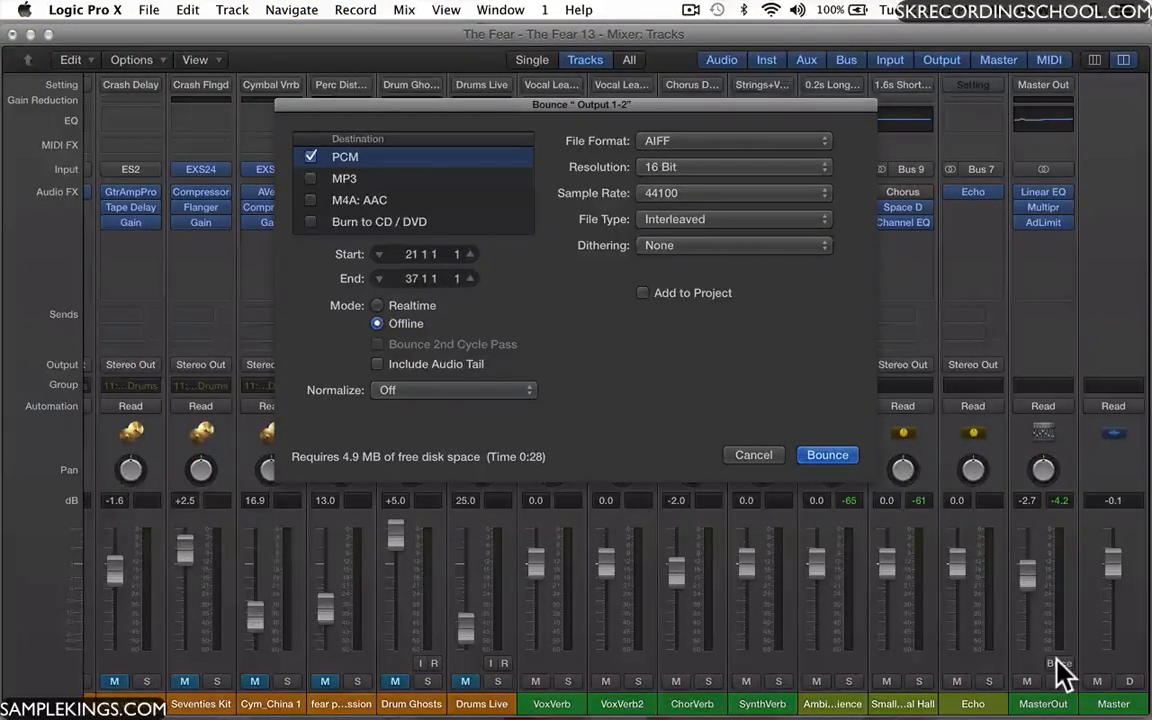
{"action": "key", "text": "Escape"}
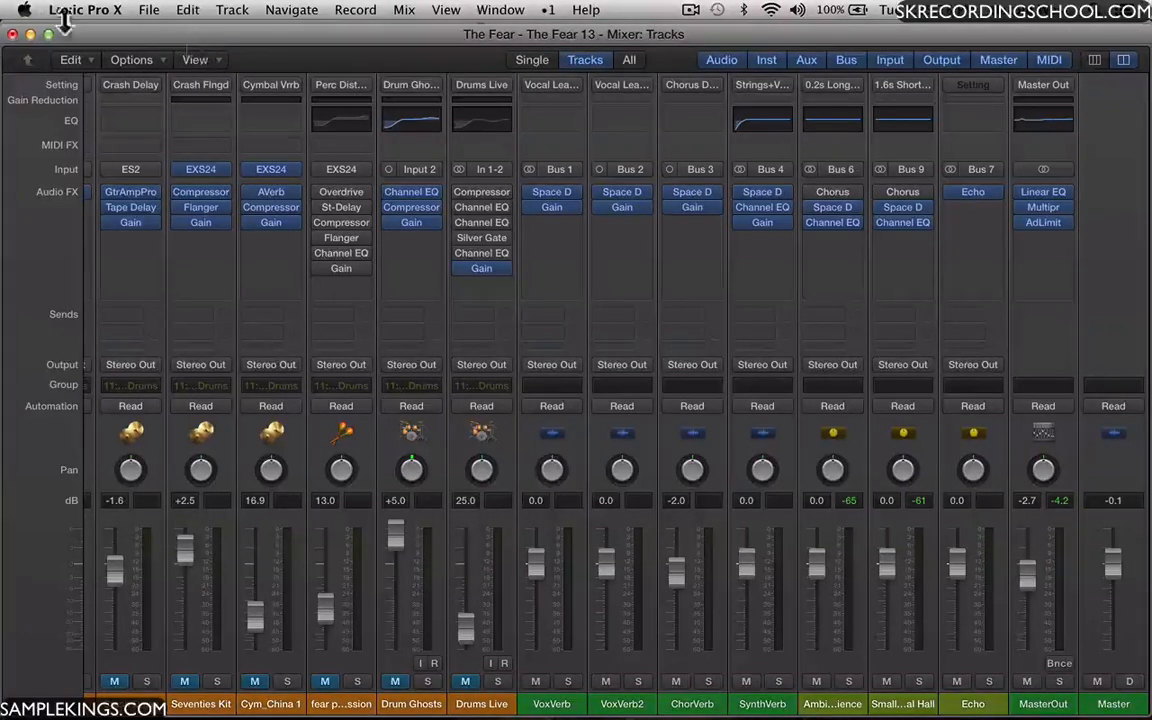
Close the mixer window and return the playhead to the project start at 1 1 1 1 with the whole arrangement in view.
{"action": "key", "text": "super+w"}
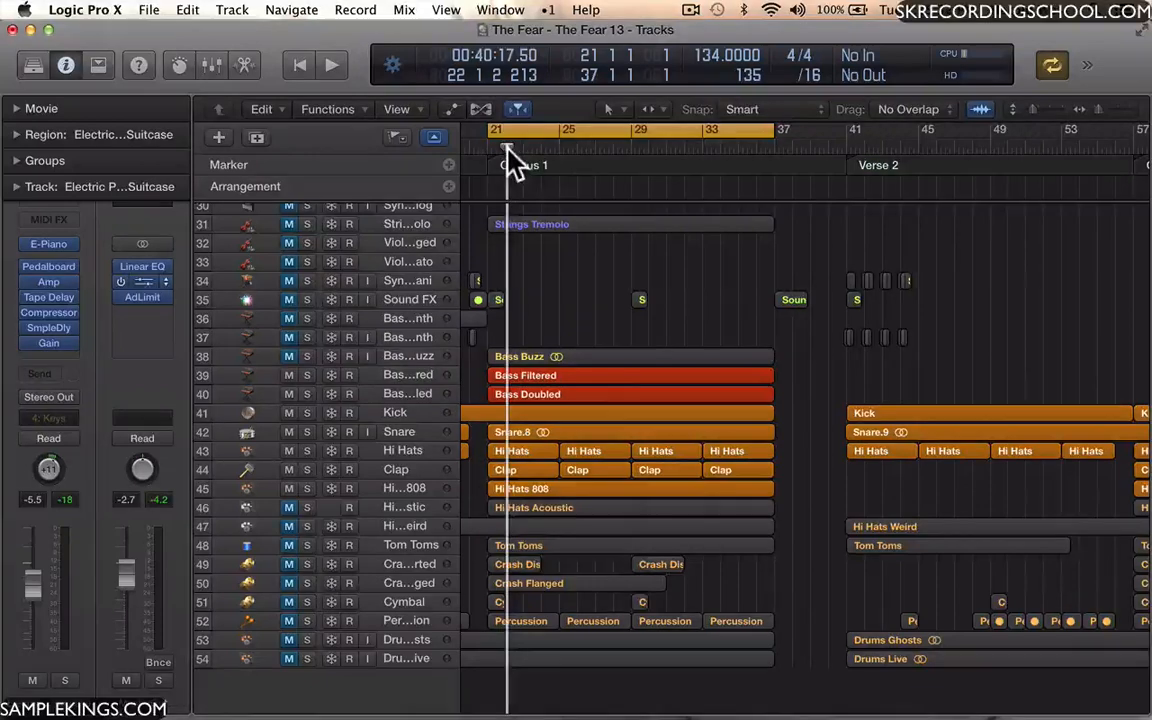
{"action": "left_click_drag", "start_coordinate": [508, 160], "coordinate": [476, 163]}
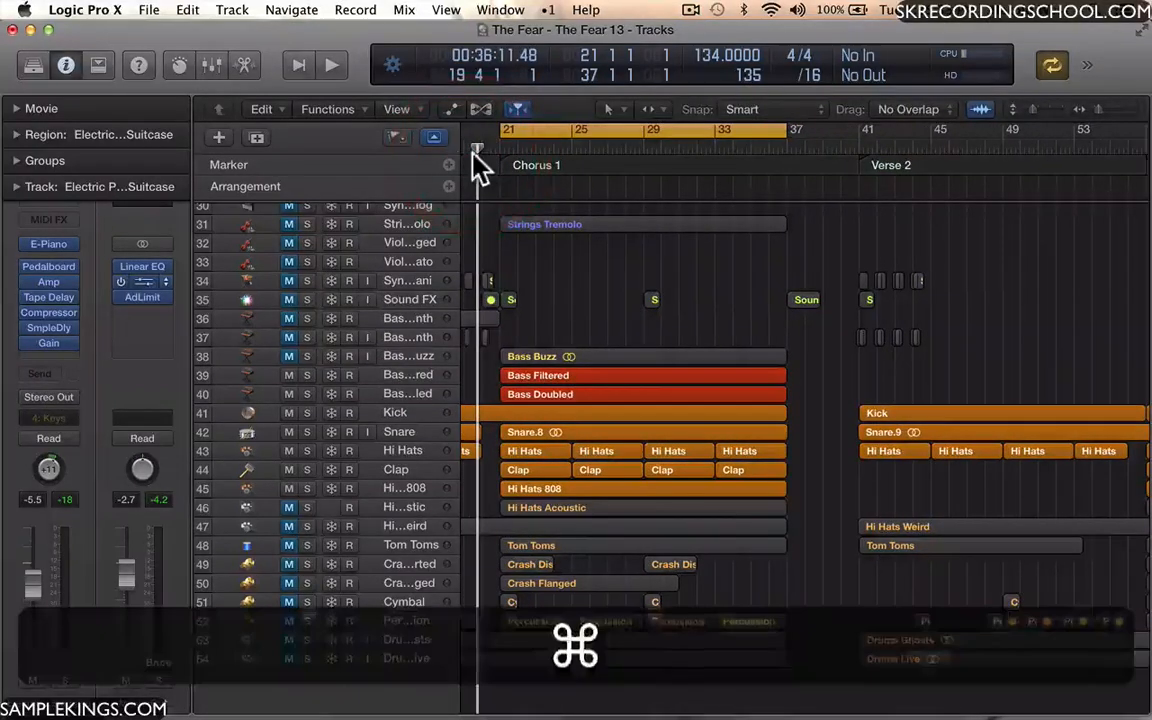
{"action": "key", "text": "super+Left"}
{"action": "key", "text": "super+Left"}
{"action": "key", "text": "super+Left"}
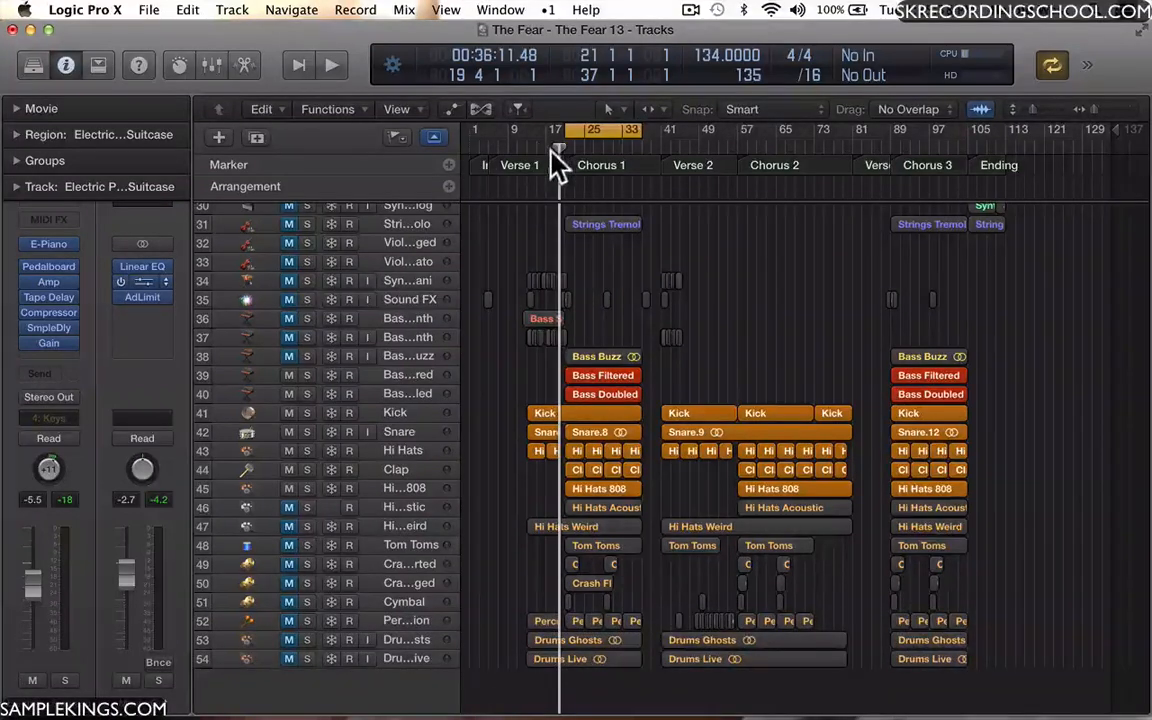
{"action": "left_click_drag", "start_coordinate": [558, 152], "coordinate": [470, 159]}
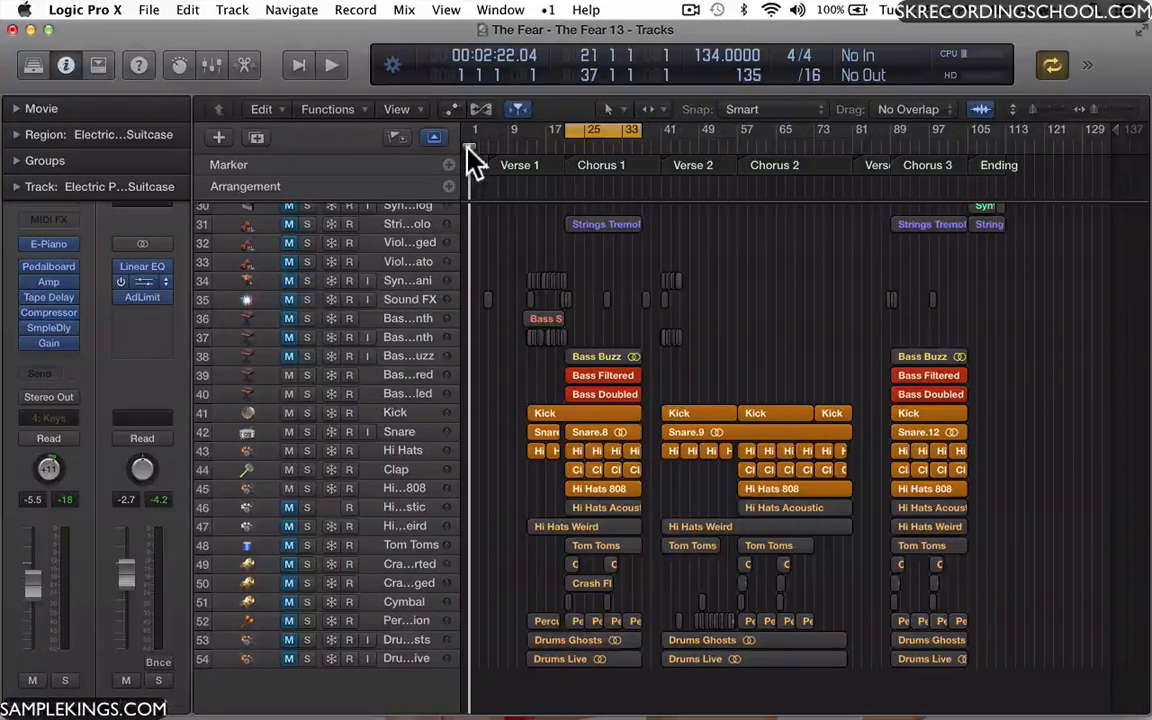
Turn off the cycle range over Chorus 1 and unfreeze the current track.
{"action": "left_click", "coordinate": [598, 132]}
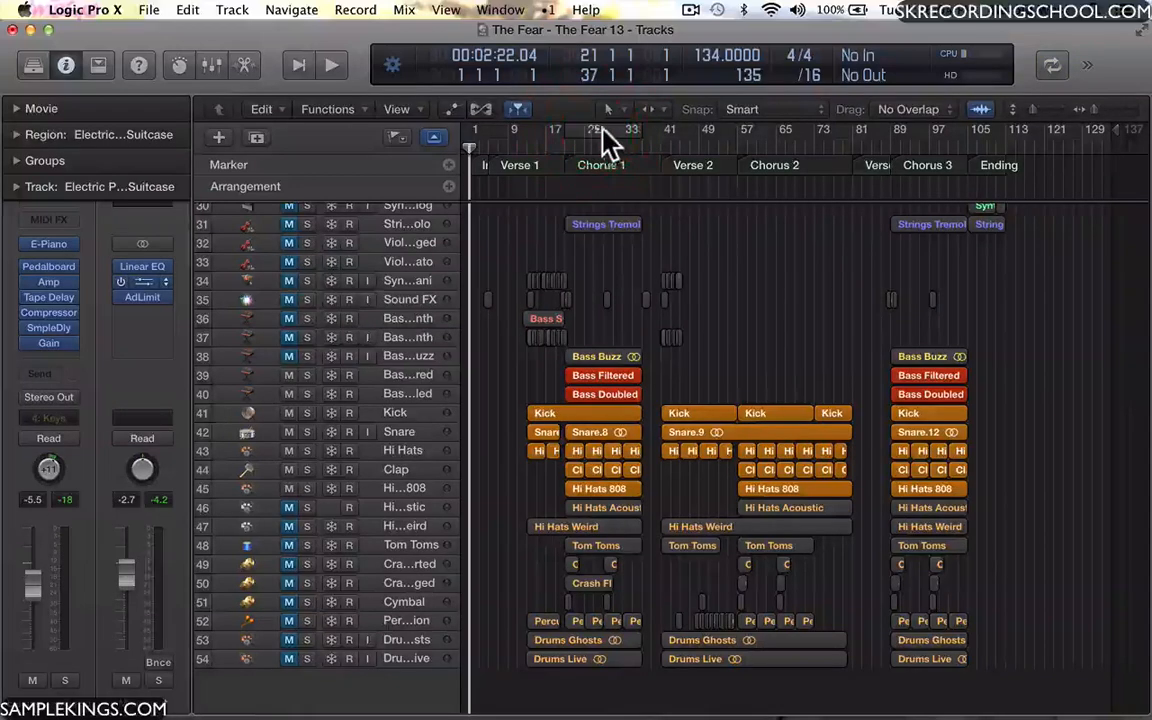
{"action": "left_click", "coordinate": [1108, 142]}
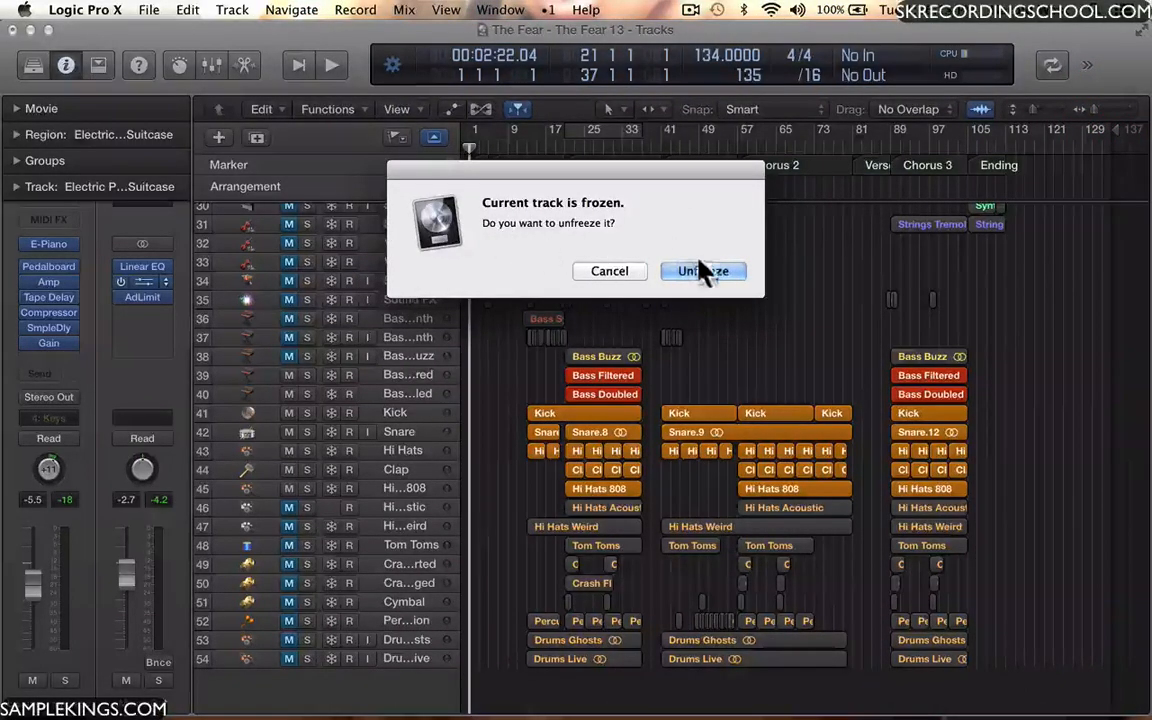
{"action": "left_click", "coordinate": [690, 280]}
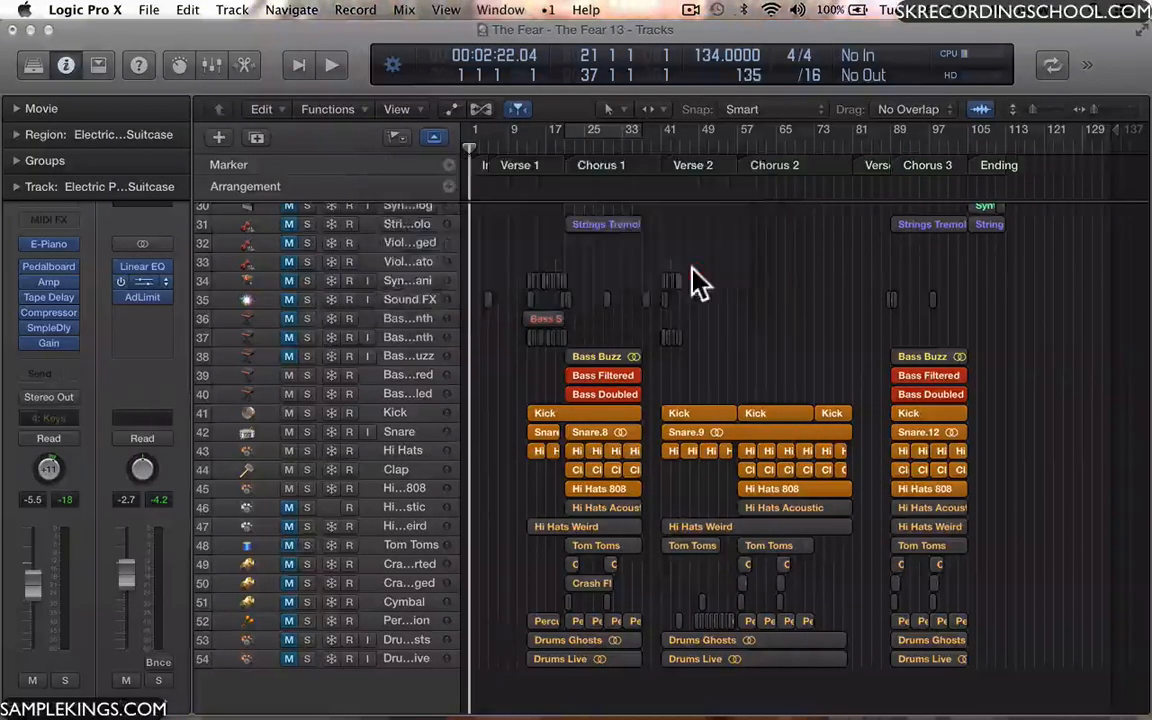
Deselect all regions and move the end-of-project marker in to bar 116, just past the Ending section.
{"action": "left_click", "coordinate": [689, 278]}
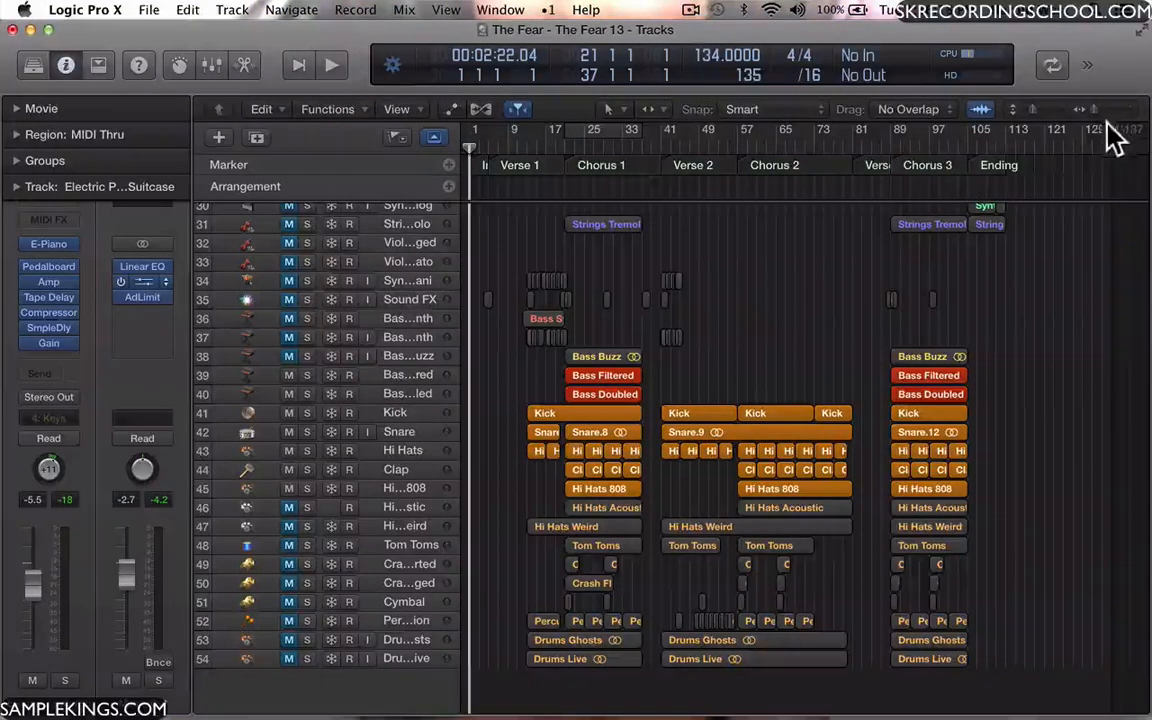
{"action": "left_click_drag", "start_coordinate": [1078, 142], "coordinate": [1008, 153]}
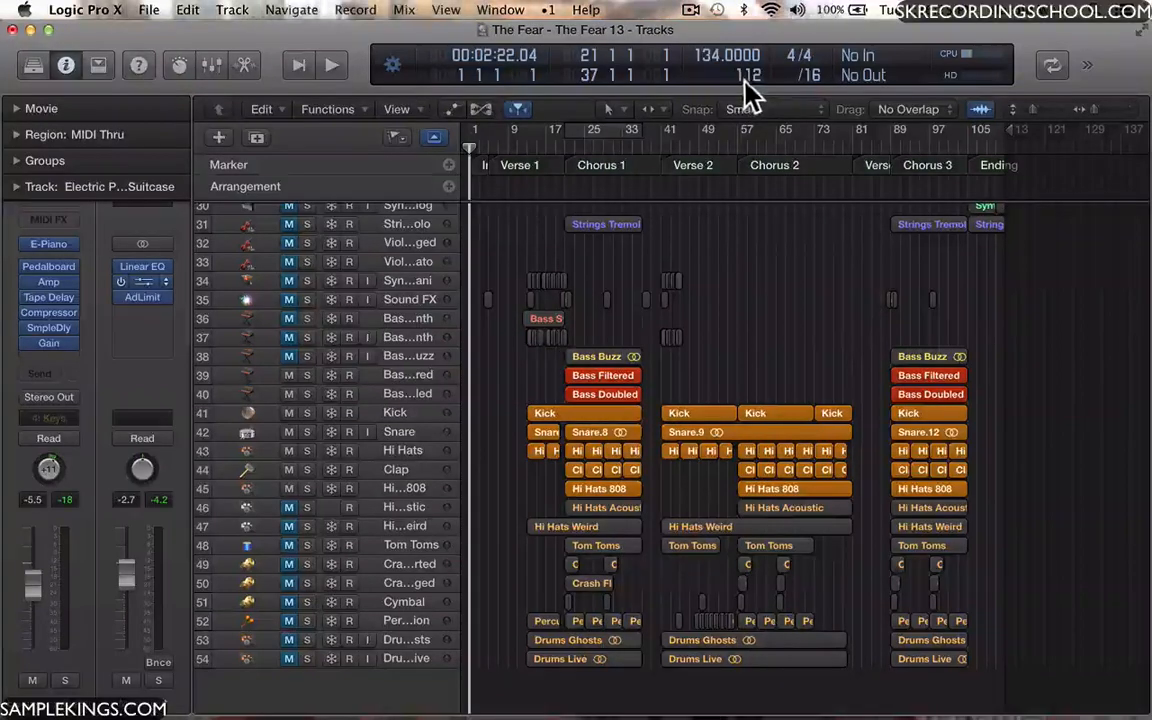
{"action": "mouse_move", "coordinate": [1005, 135]}
{"action": "left_mouse_down"}
{"action": "mouse_move", "coordinate": [1023, 134]}
{"action": "mouse_move", "coordinate": [1013, 134]}
{"action": "left_mouse_up"}
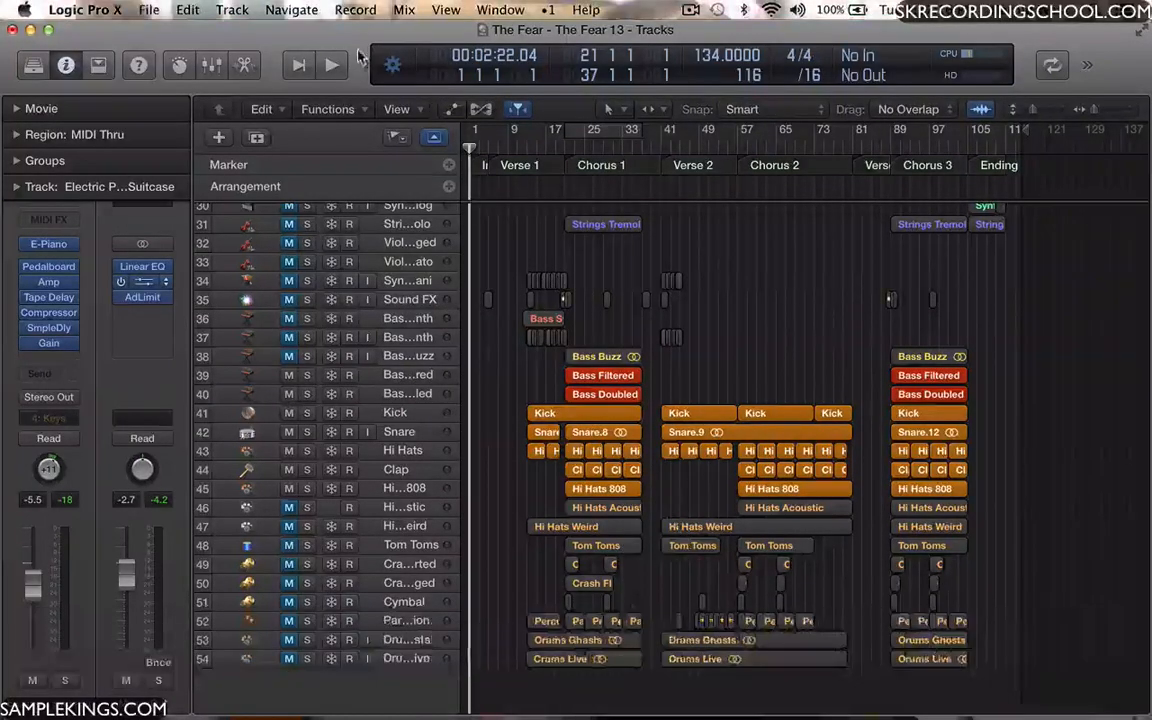
Reopen the mixer, check the file format choices in the MasterOut channel's bounce settings, and dismiss them without bouncing.
{"action": "key", "text": "super+2"}
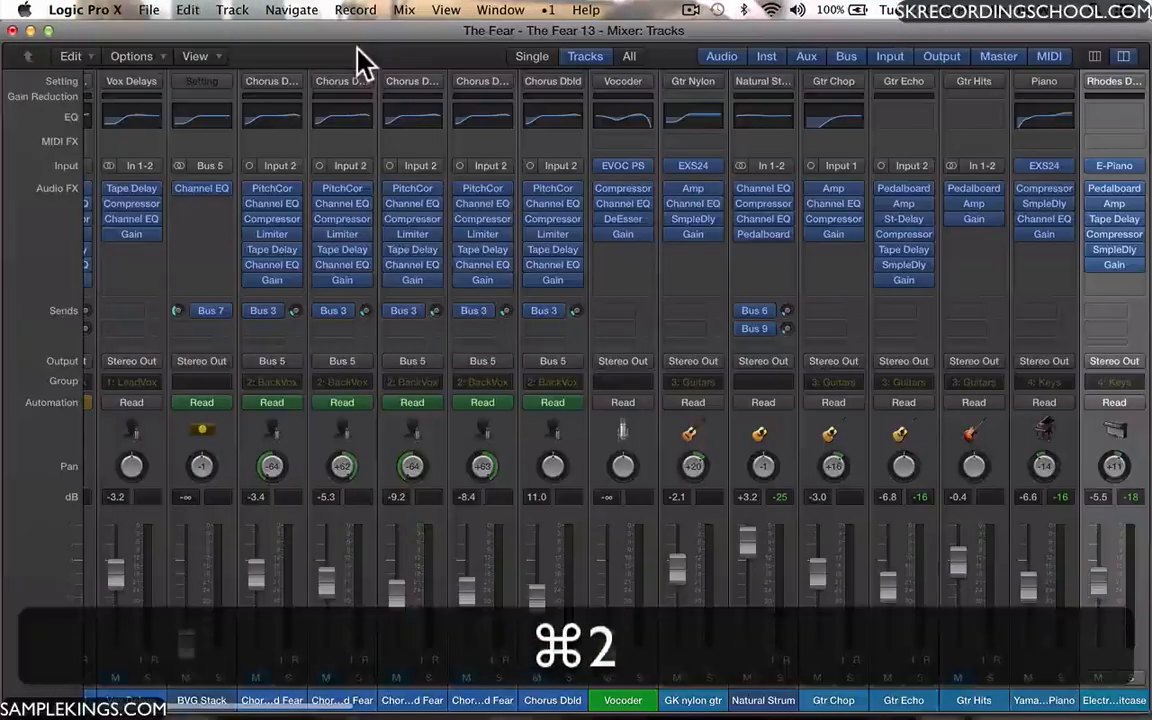
{"action": "scroll", "coordinate": [1021, 446], "scroll_direction": "right", "scroll_amount": 15}
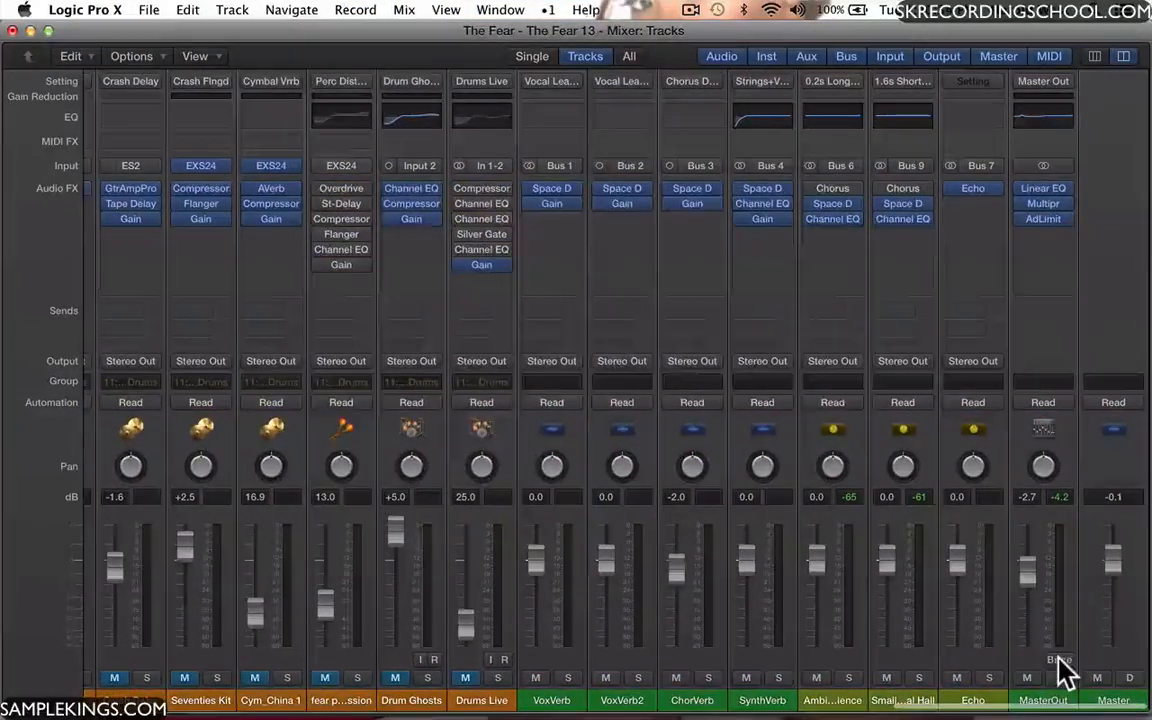
{"action": "left_click", "coordinate": [1055, 659]}
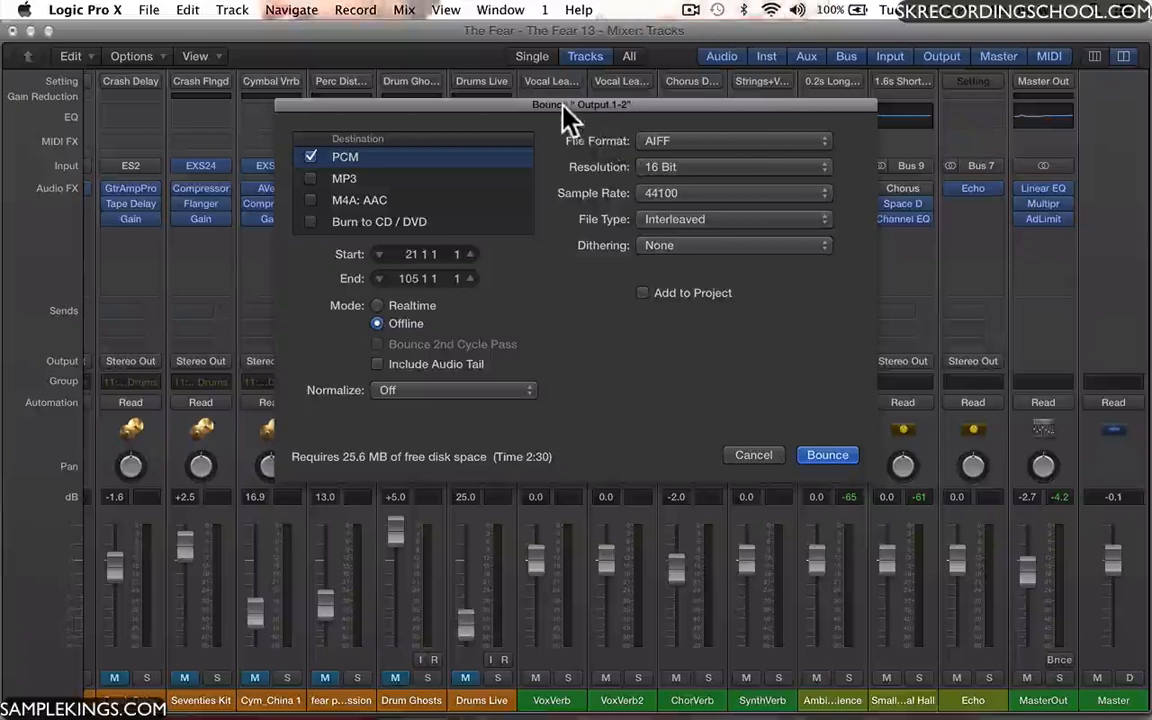
{"action": "left_click_drag", "start_coordinate": [561, 101], "coordinate": [558, 105]}
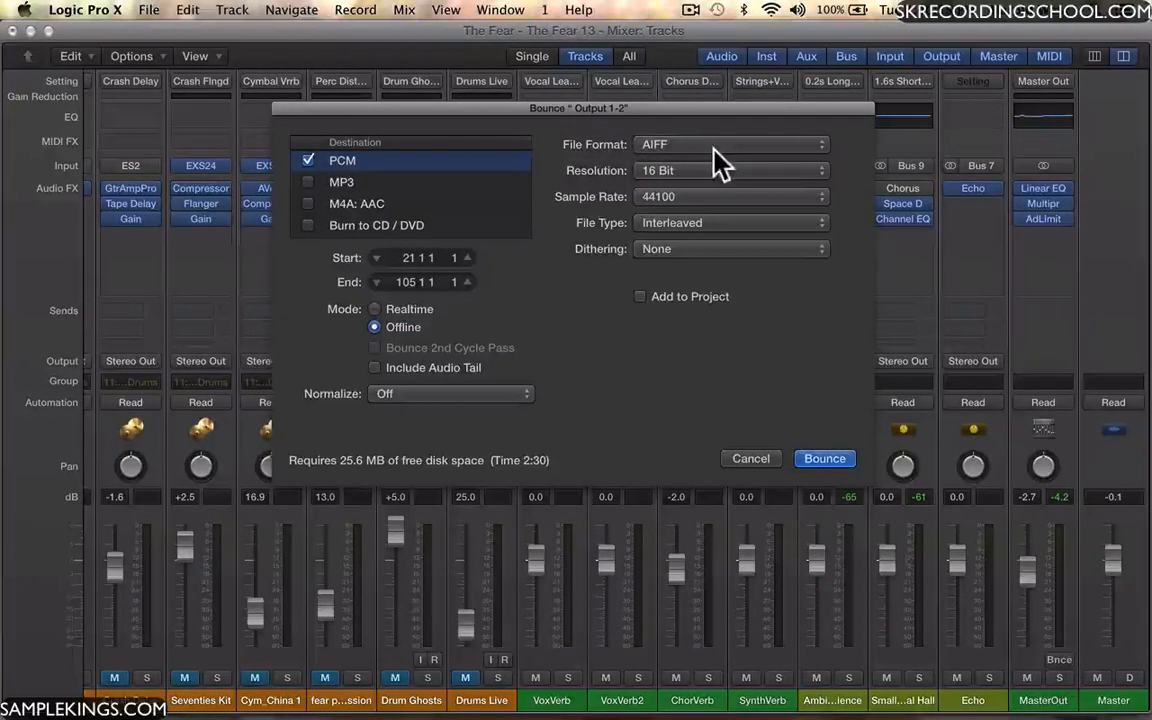
{"action": "left_click", "coordinate": [815, 145]}
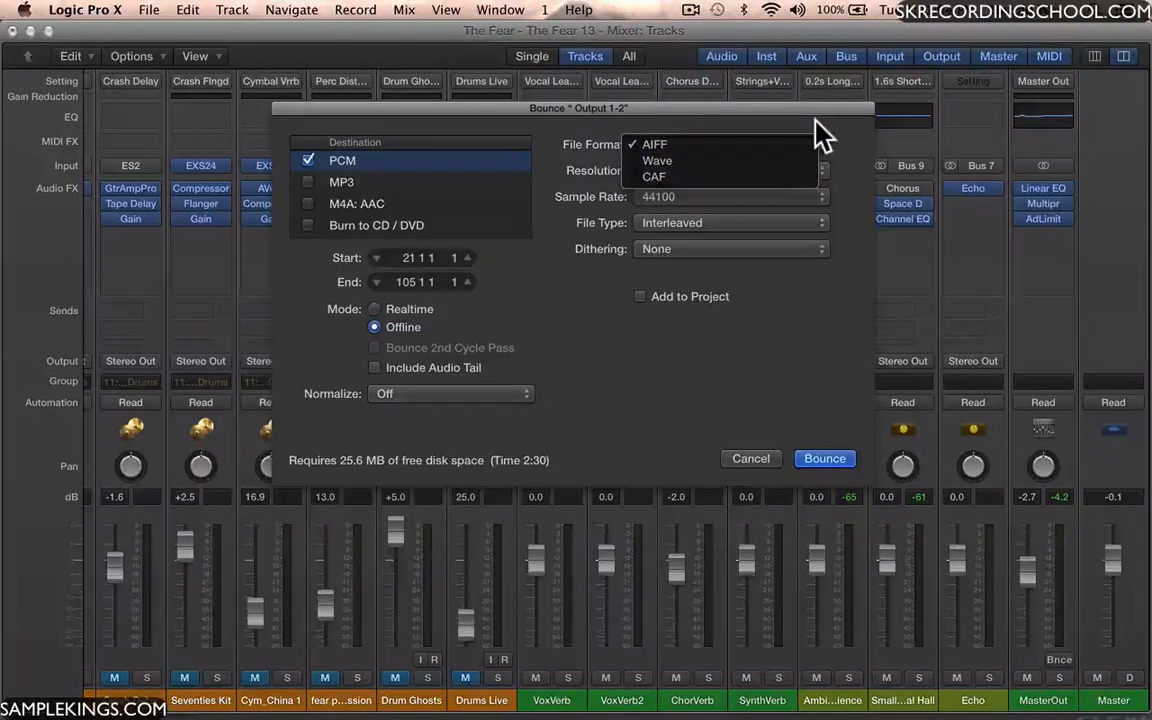
{"action": "left_click", "coordinate": [816, 124]}
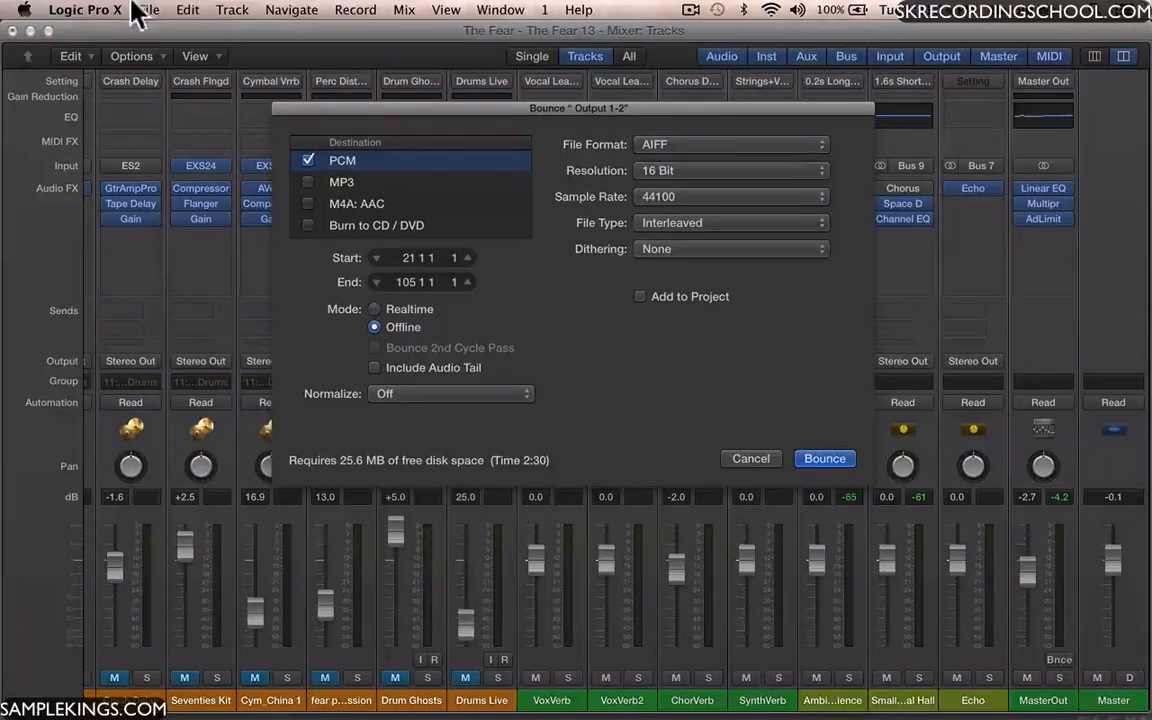
{"action": "left_click", "coordinate": [80, 12]}
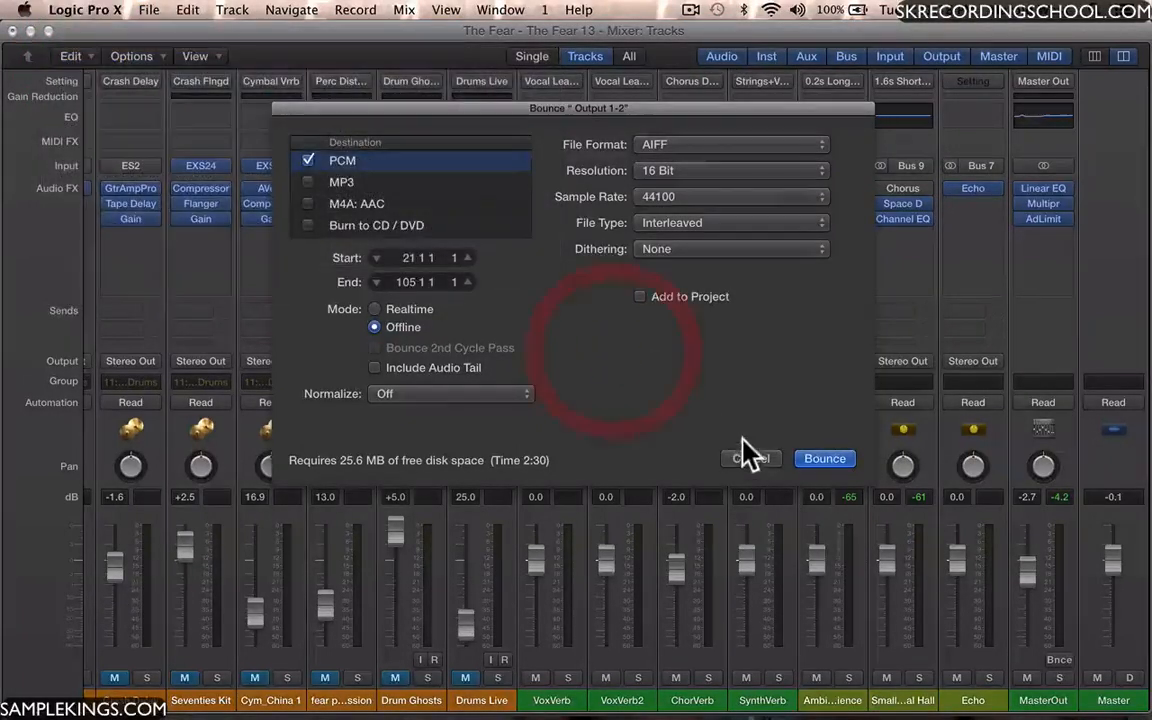
{"action": "left_click", "coordinate": [748, 457]}
Check the recording bit depth in the audio device preferences and close them.
{"action": "left_click", "coordinate": [98, 14]}
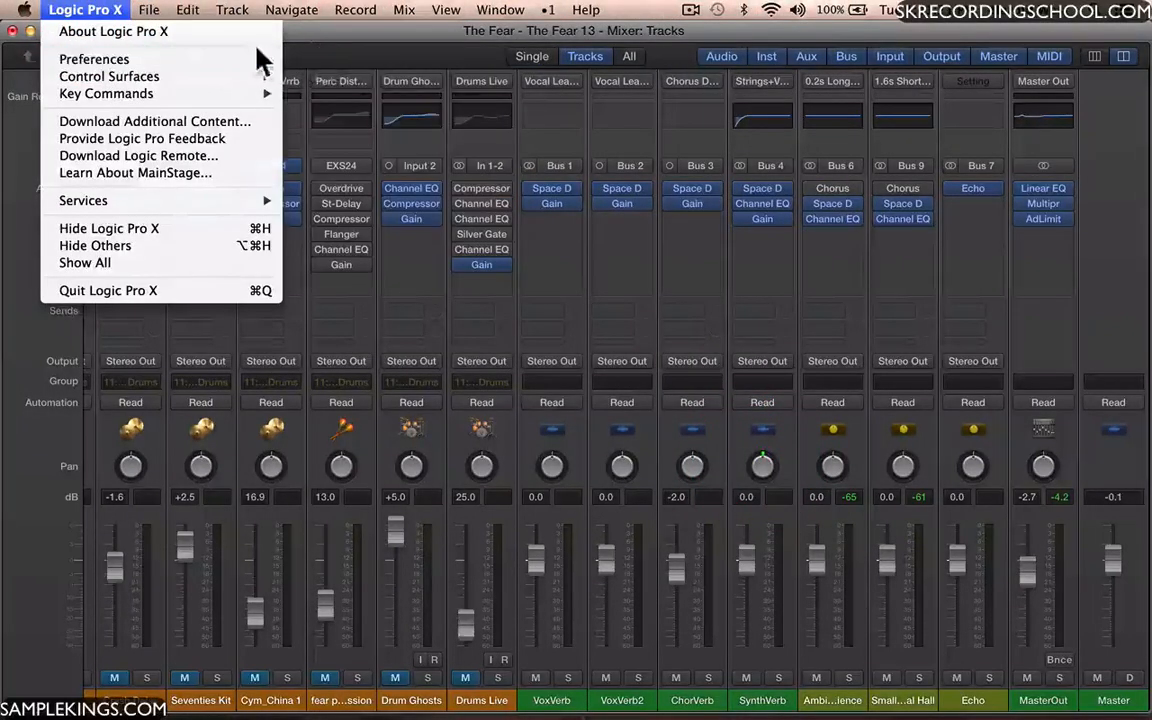
{"action": "mouse_move", "coordinate": [262, 59]}
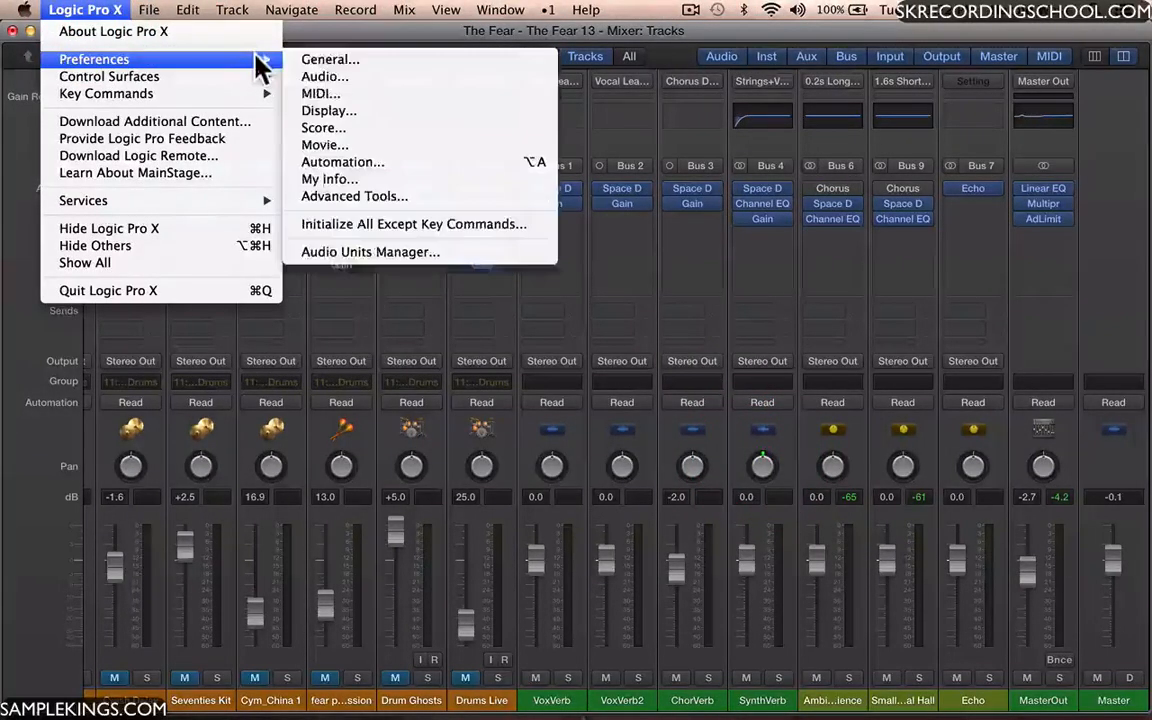
{"action": "left_click", "coordinate": [362, 77]}
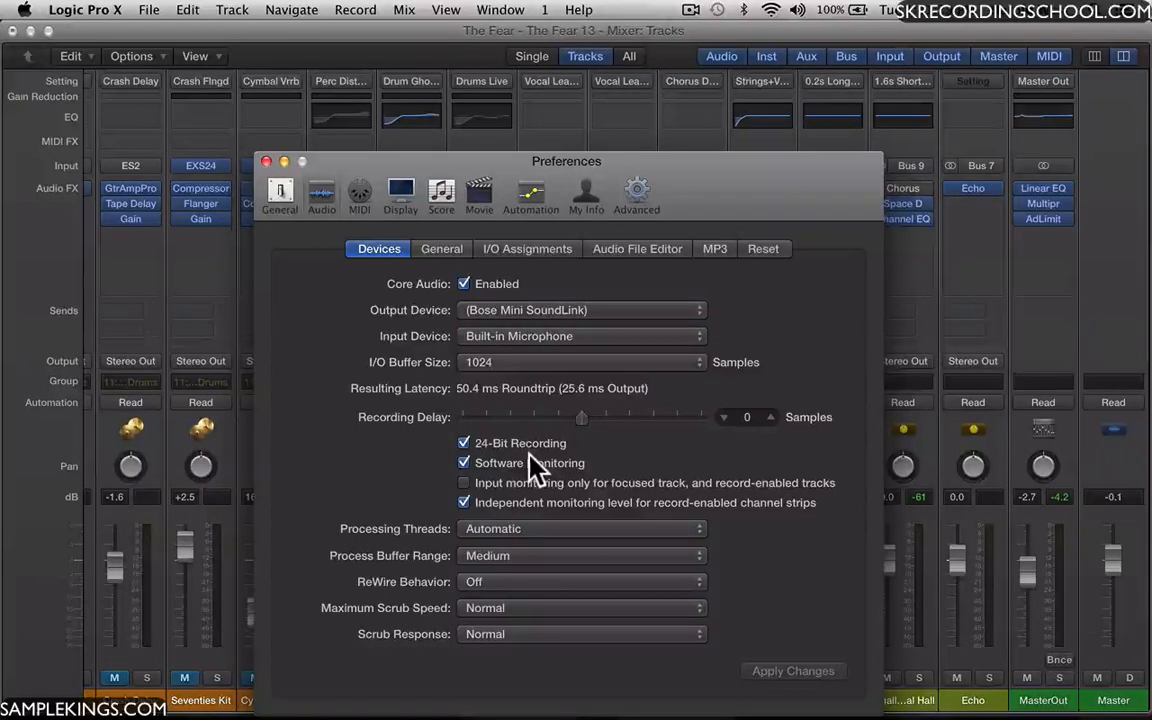
{"action": "left_click", "coordinate": [264, 161]}
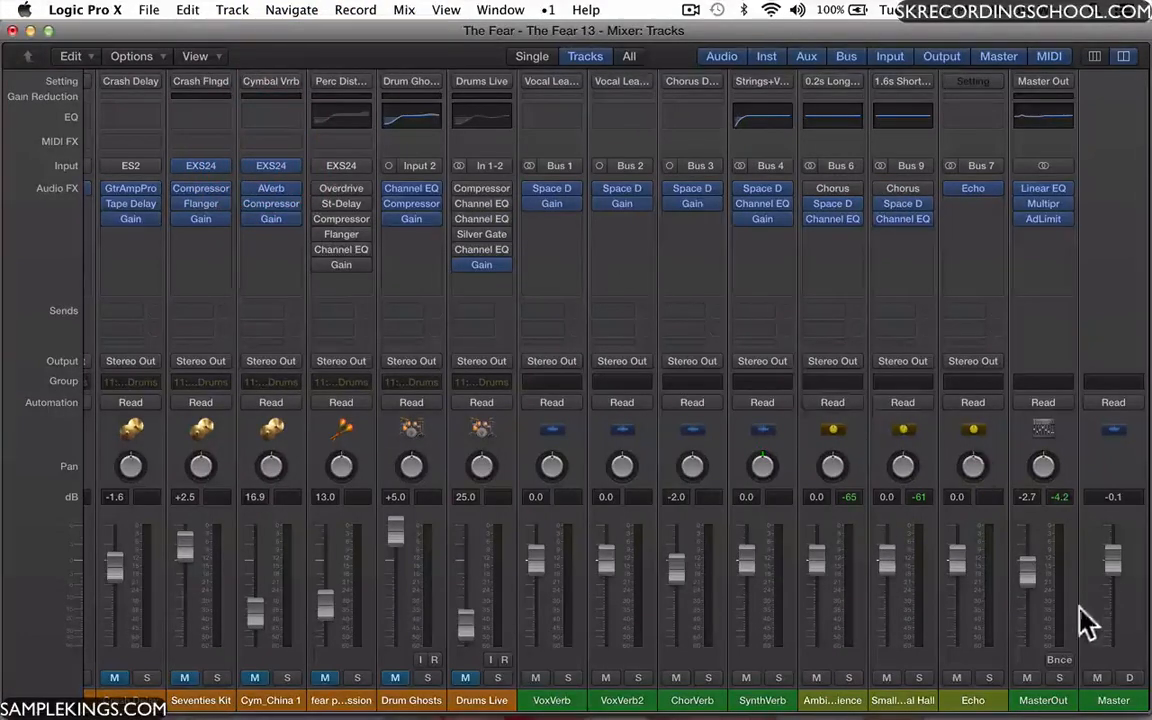
Set the PCM bounce resolution for Output 1-2 to 24 Bit and dismiss the bounce settings without bouncing.
{"action": "left_click", "coordinate": [1059, 662]}
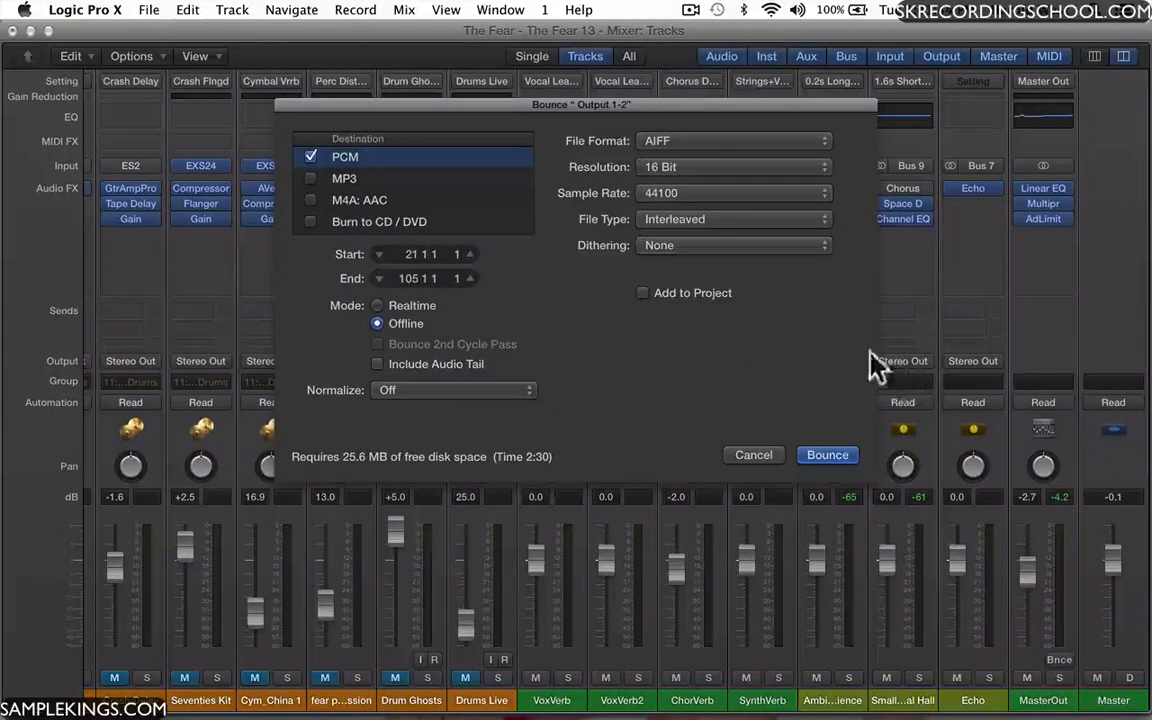
{"action": "left_click", "coordinate": [818, 170]}
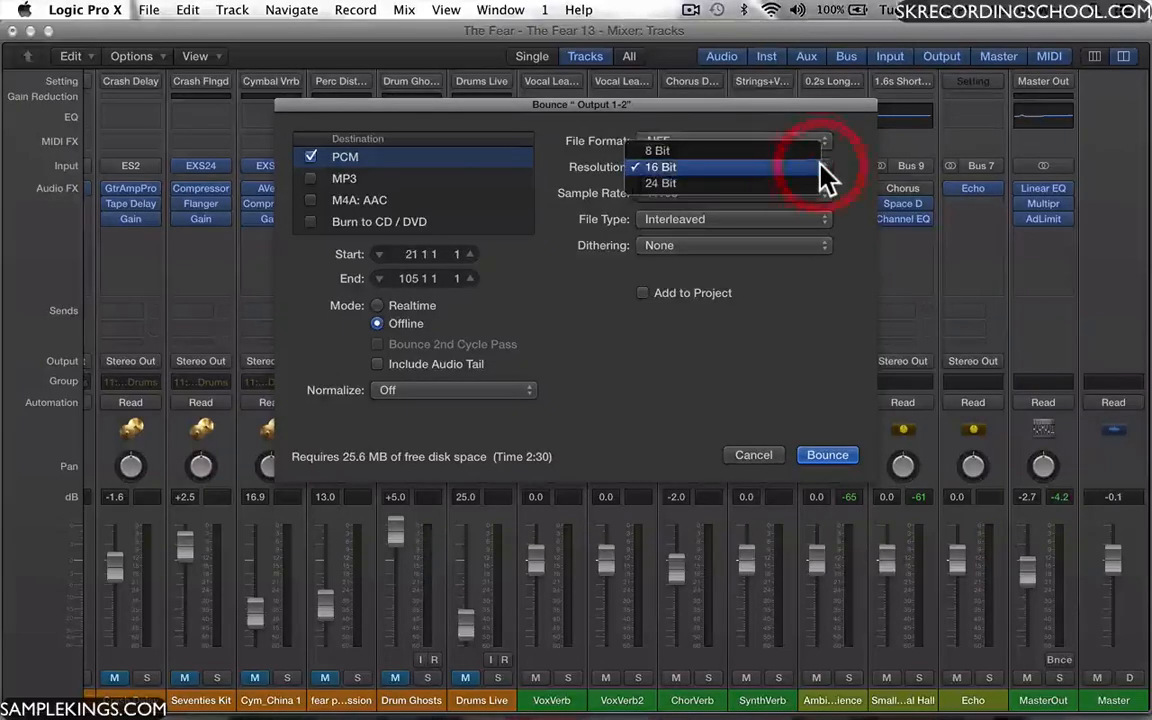
{"action": "left_click", "coordinate": [812, 188]}
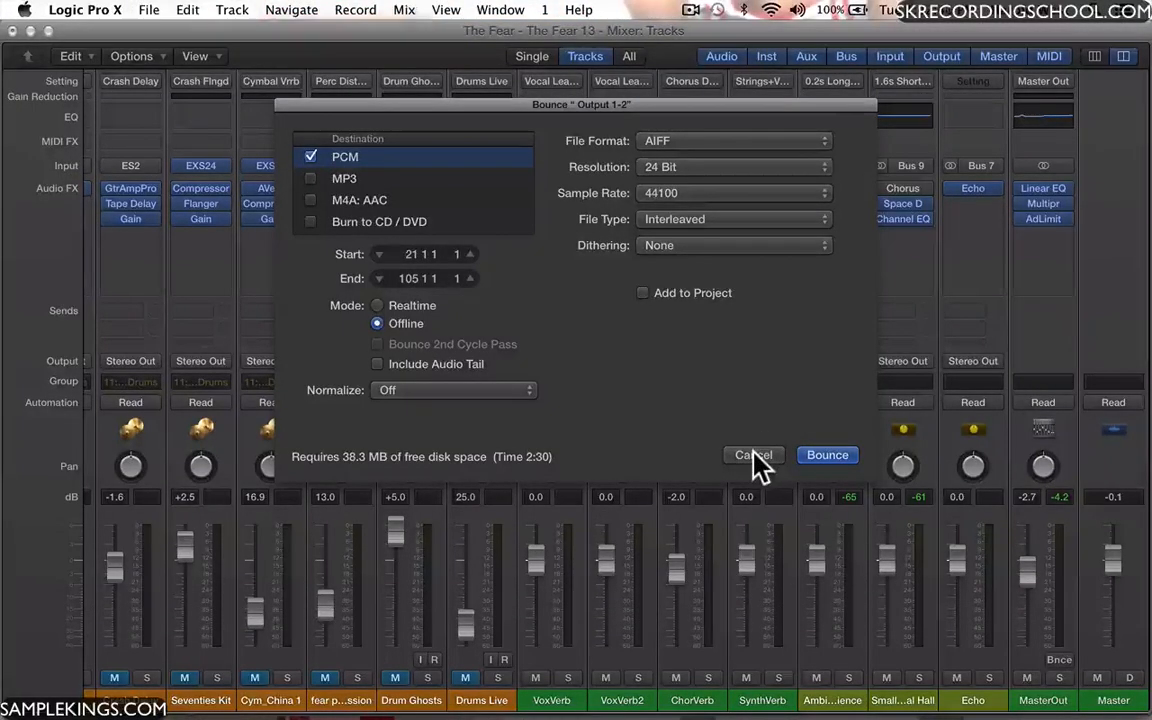
{"action": "left_click", "coordinate": [755, 458]}
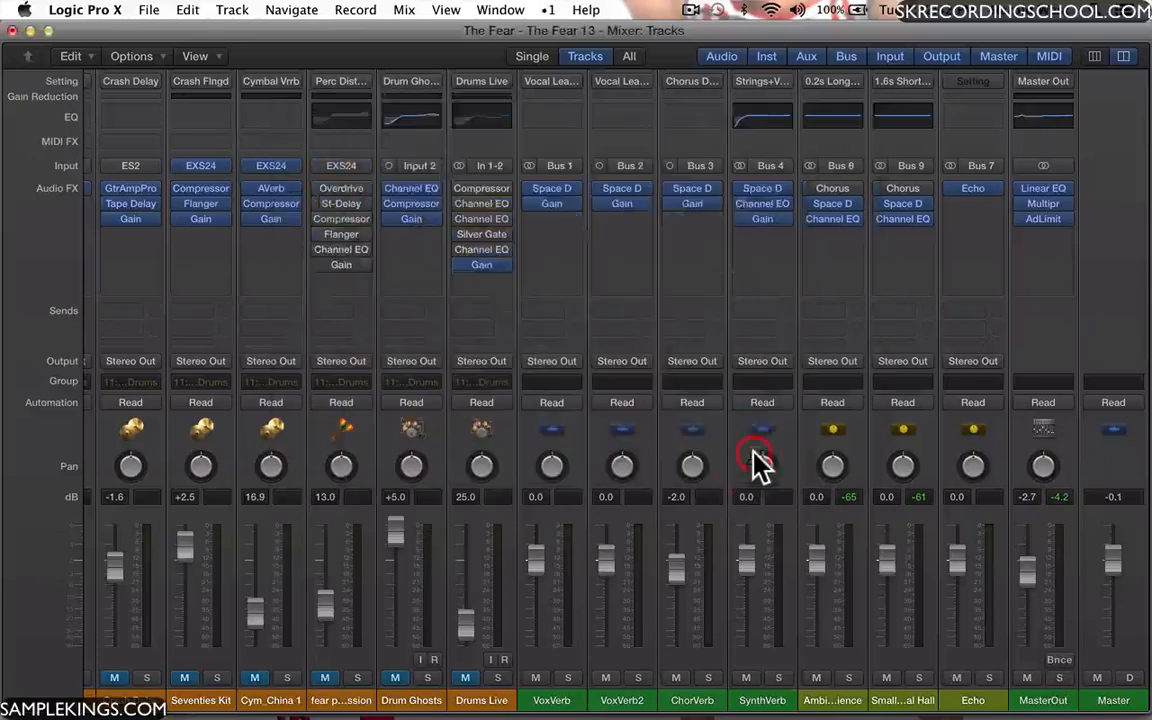
Check the sample rate in the project's audio settings and close them.
{"action": "left_click", "coordinate": [148, 10]}
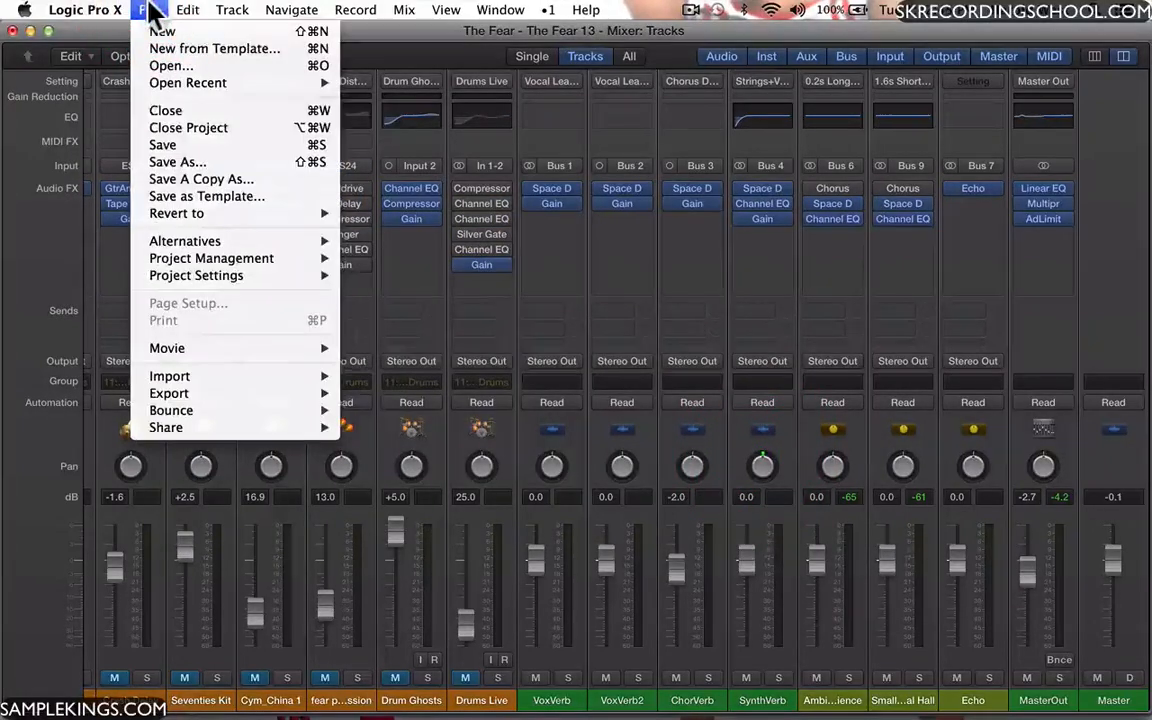
{"action": "mouse_move", "coordinate": [195, 275]}
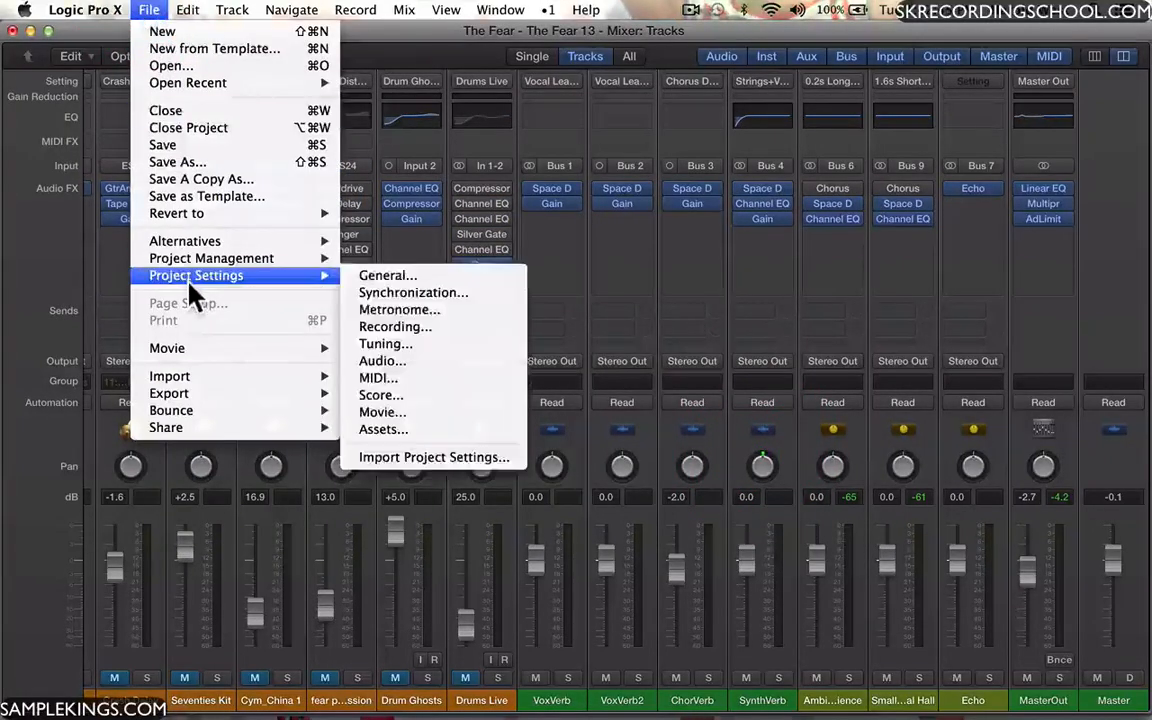
{"action": "left_click", "coordinate": [407, 362]}
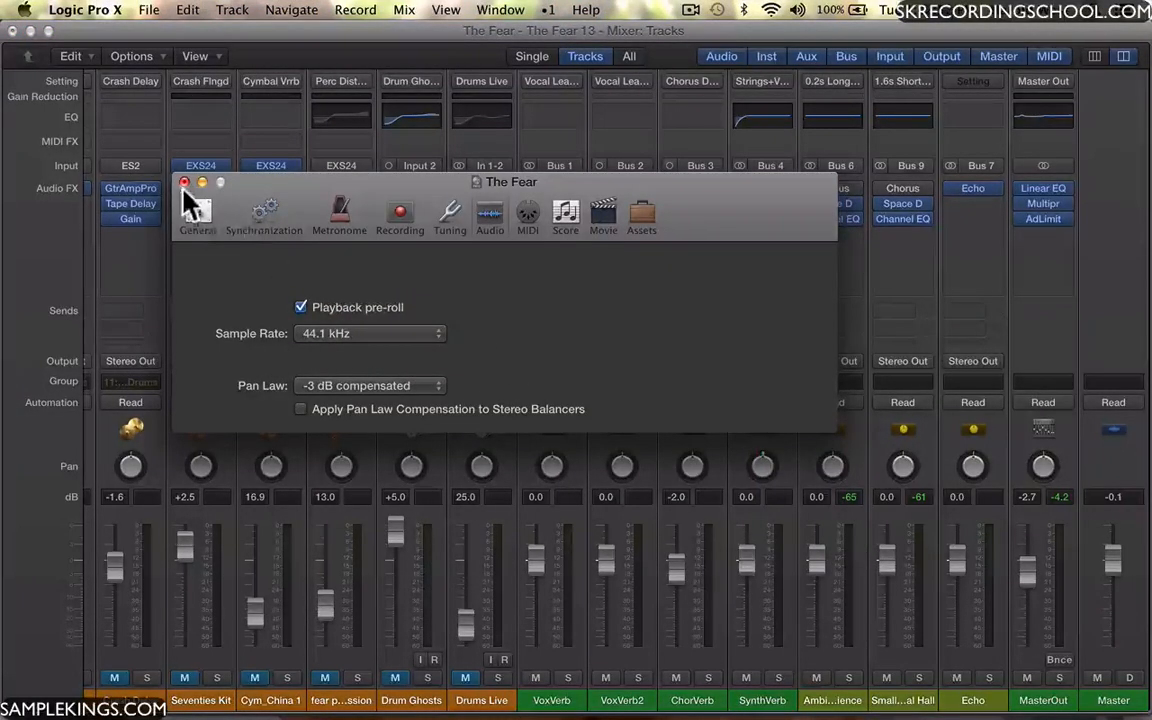
{"action": "left_click", "coordinate": [184, 183]}
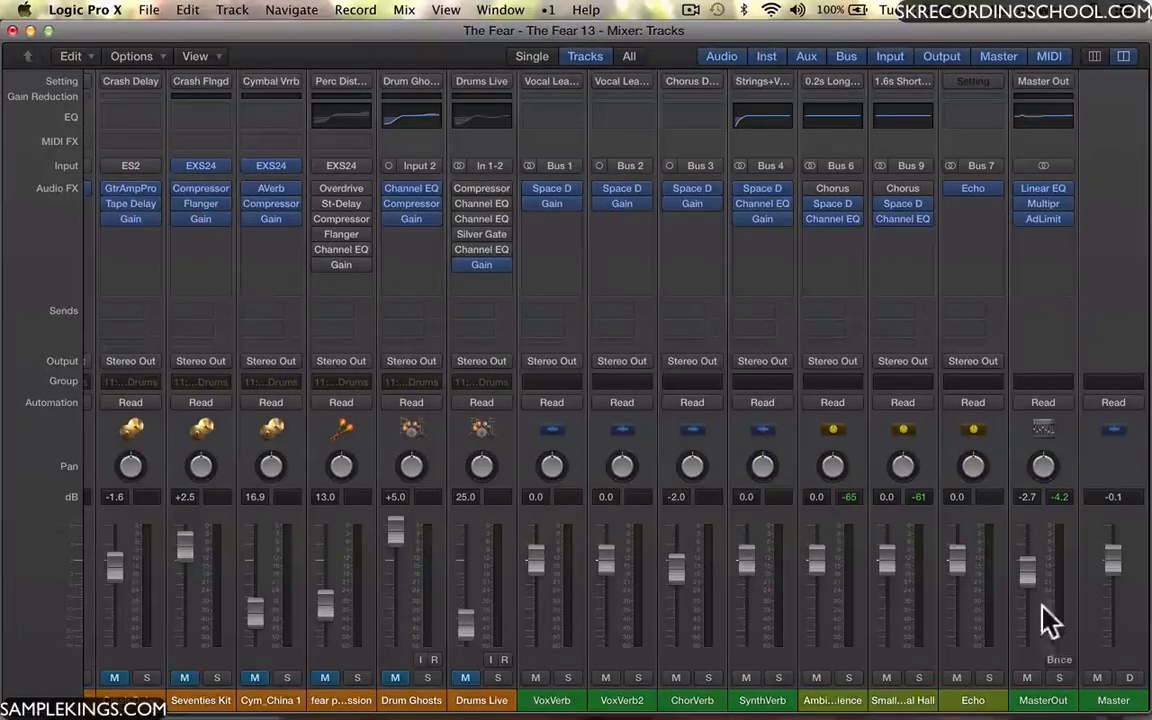
Reopen the Output 1-2 bounce settings and review the available PCM file types, dithering modes, resolutions and sample rates.
{"action": "left_click", "coordinate": [1058, 661]}
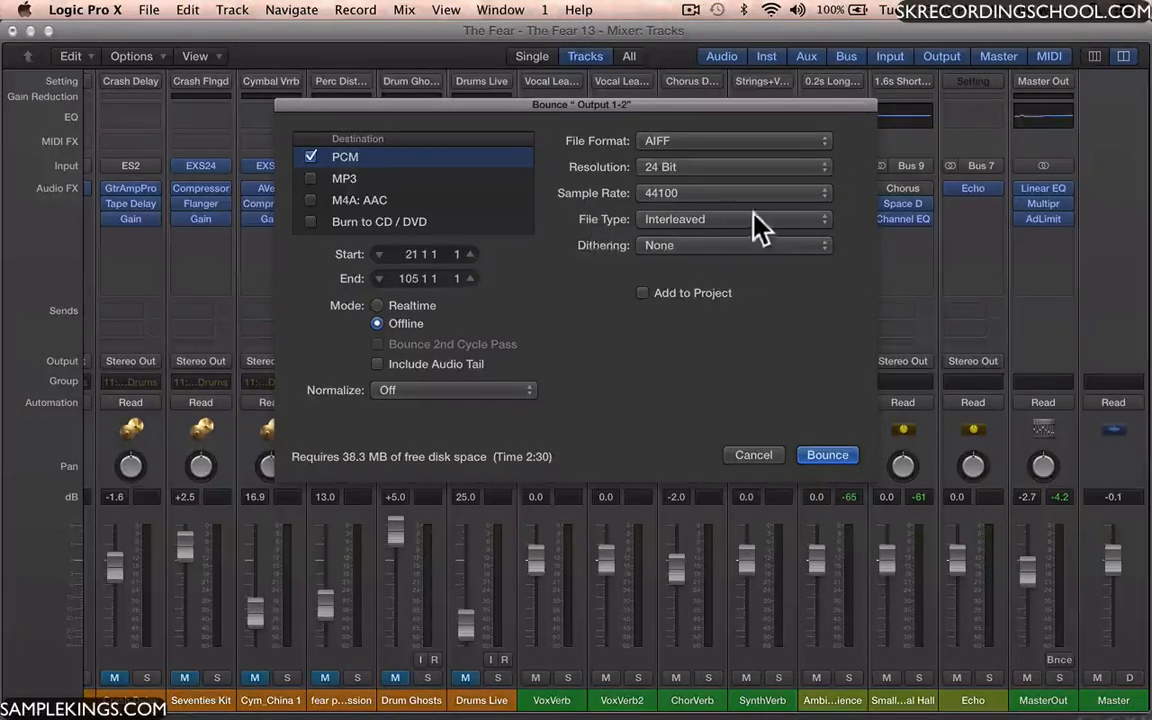
{"action": "left_click", "coordinate": [826, 222]}
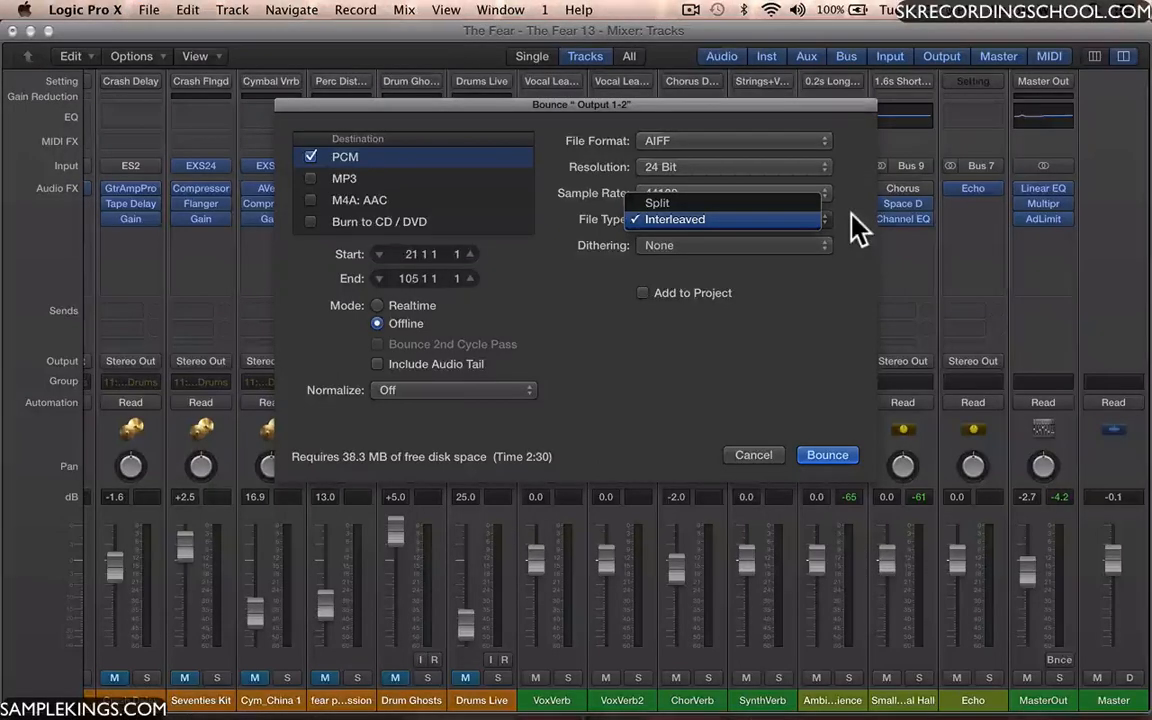
{"action": "left_click", "coordinate": [858, 284]}
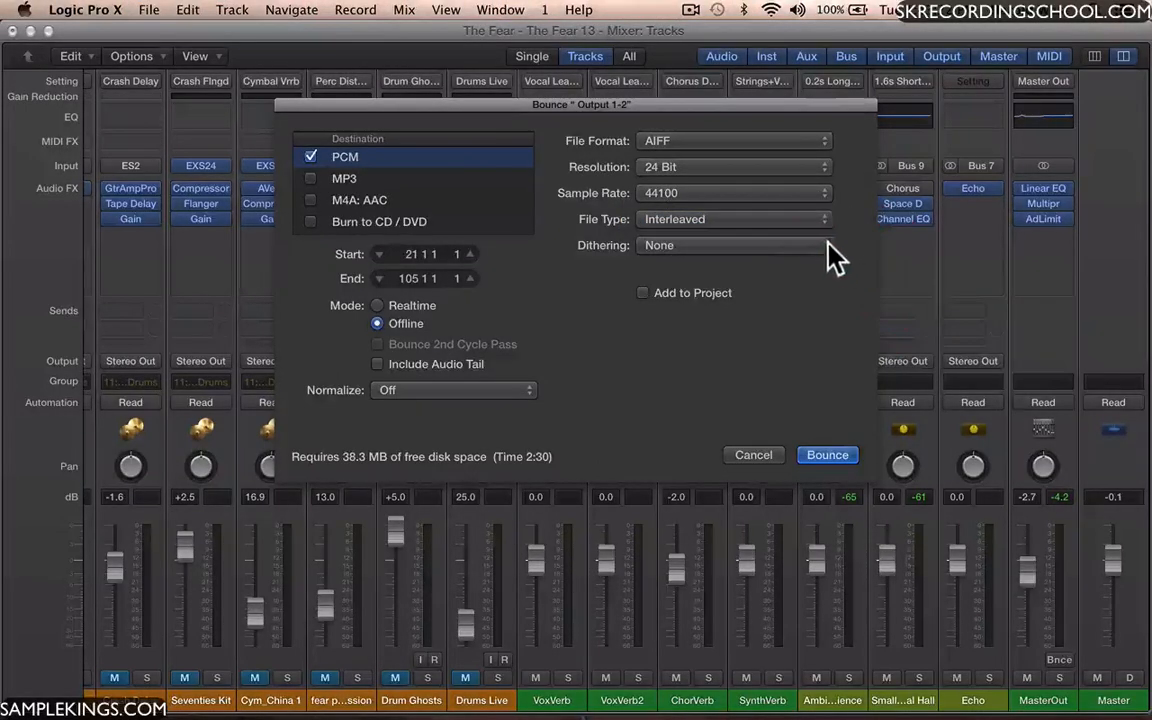
{"action": "left_click", "coordinate": [826, 246]}
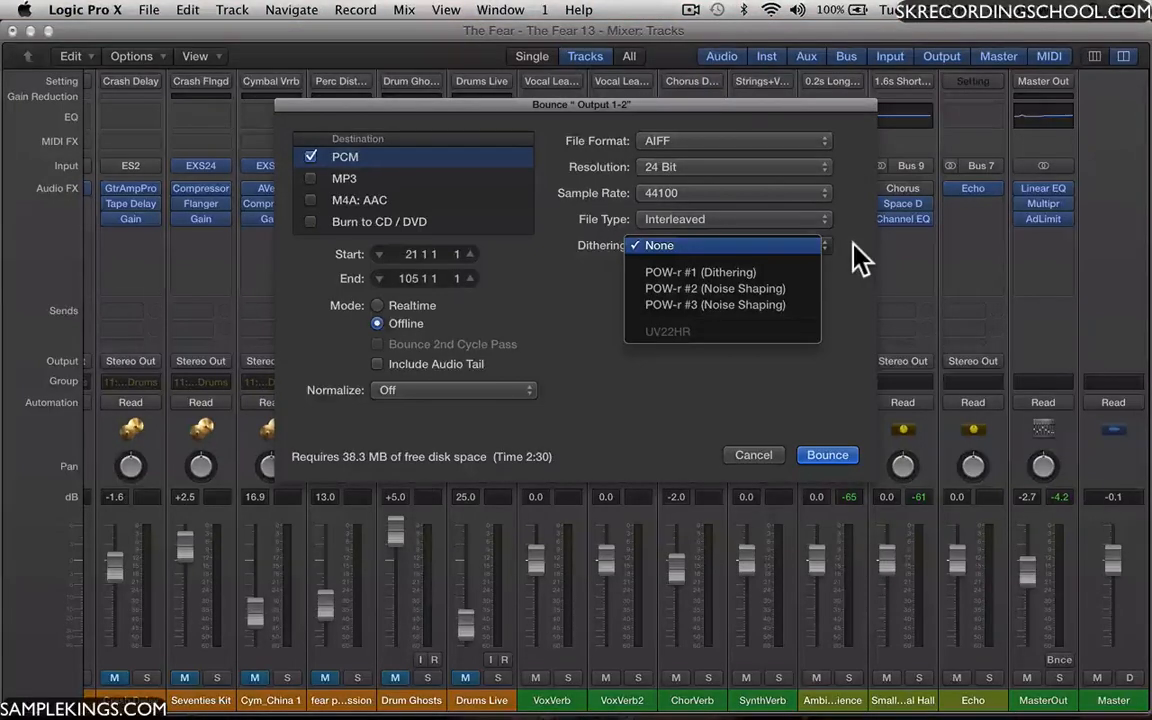
{"action": "left_click", "coordinate": [850, 242]}
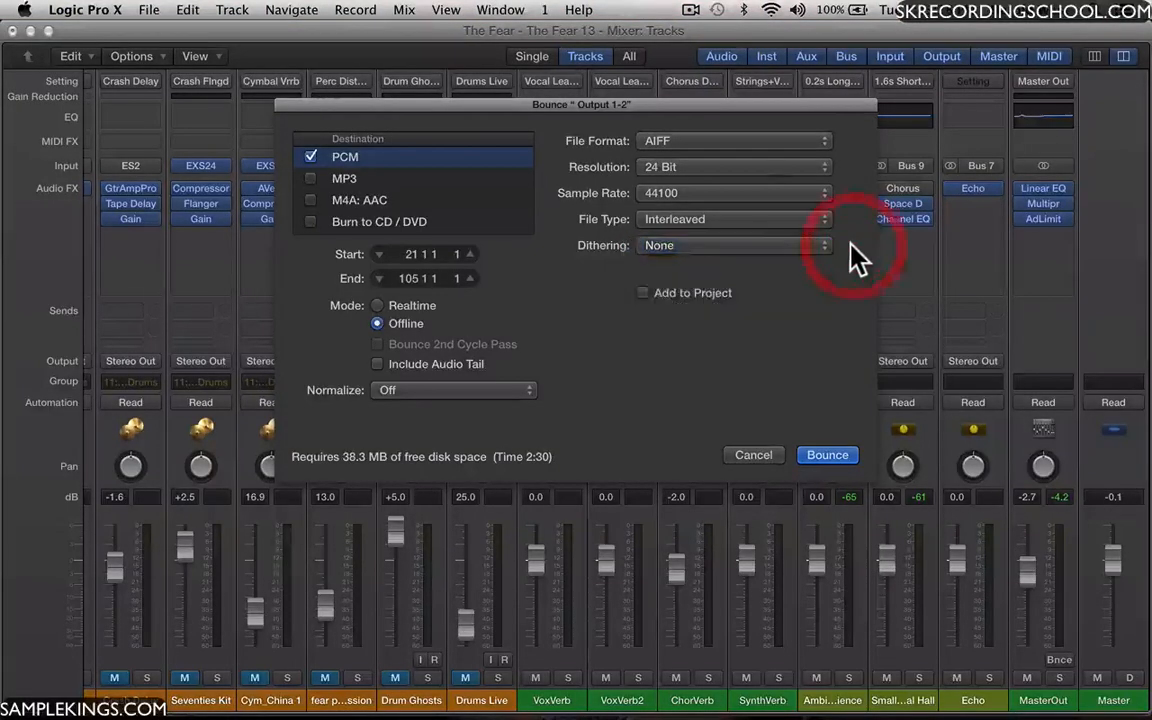
{"action": "left_click", "coordinate": [720, 168]}
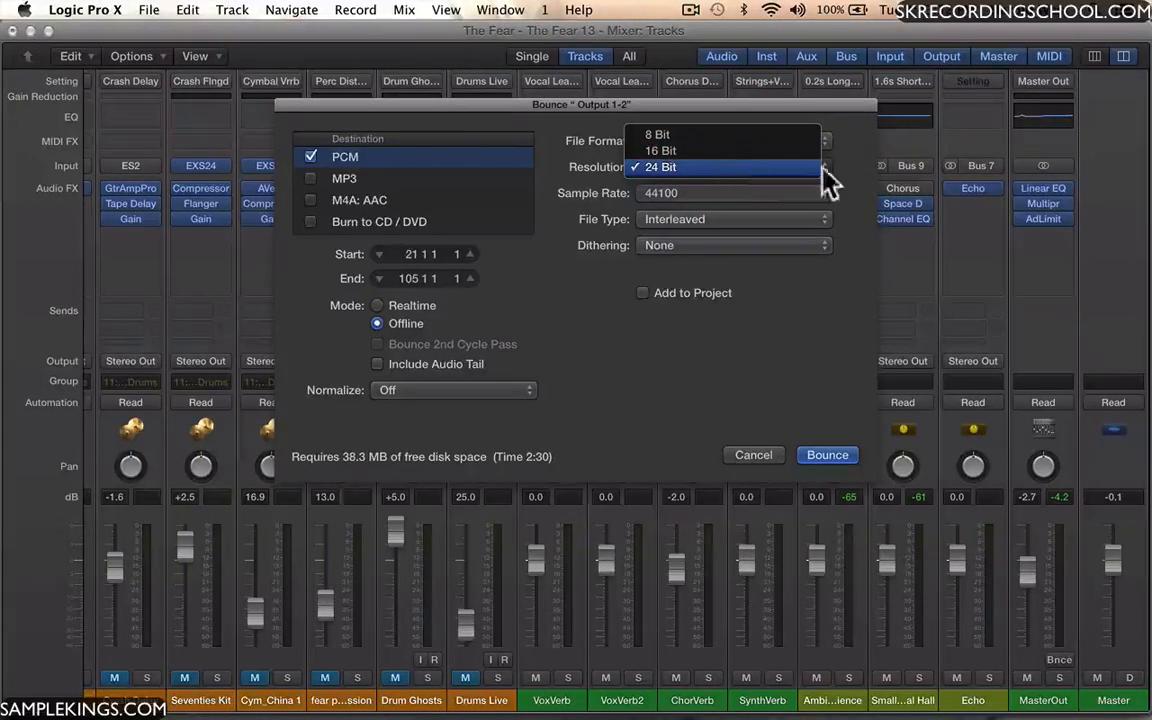
{"action": "left_click", "coordinate": [872, 193]}
{"action": "left_click", "coordinate": [822, 194]}
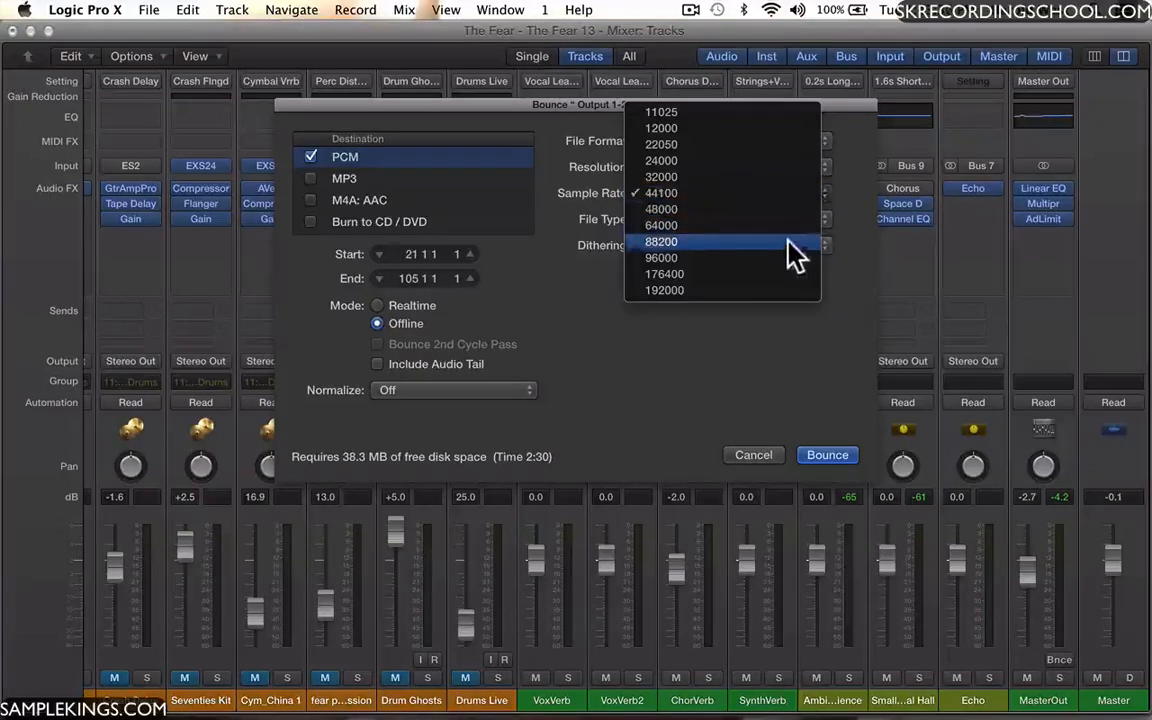
{"action": "left_click", "coordinate": [871, 271]}
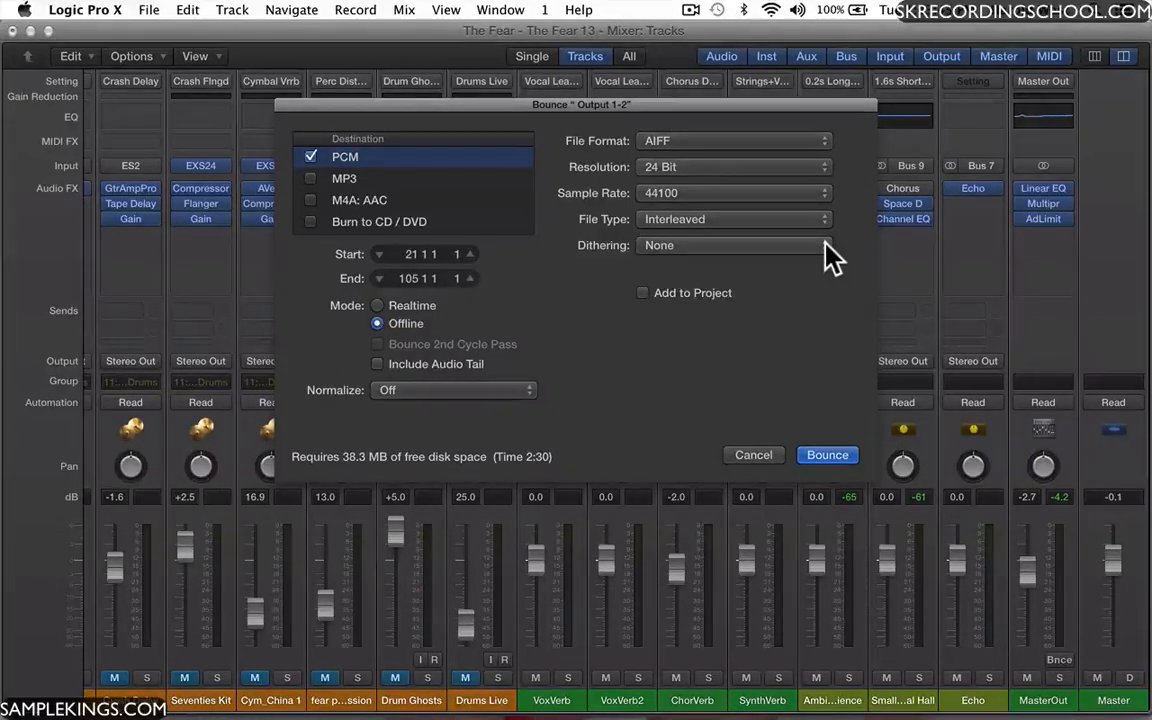
{"action": "left_click", "coordinate": [826, 248]}
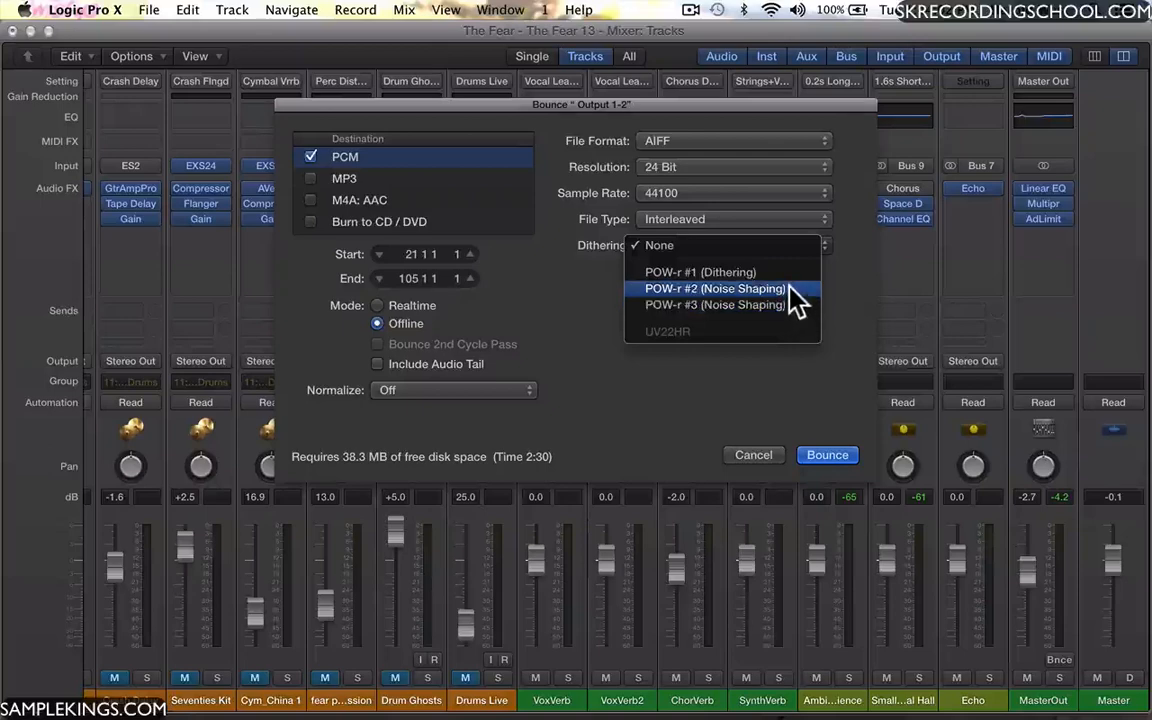
{"action": "left_click", "coordinate": [864, 302]}
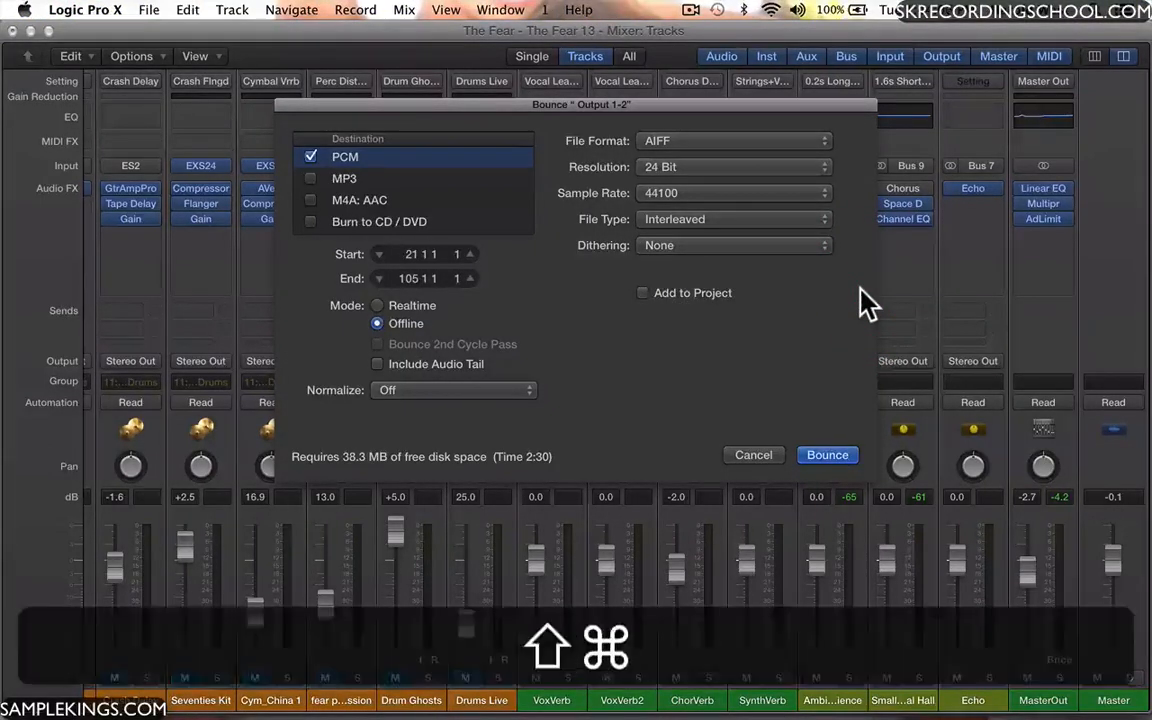
Set the bounce start position to 1 1 1 1 so the bounce covers the song from the first bar.
{"action": "left_click", "coordinate": [359, 200]}
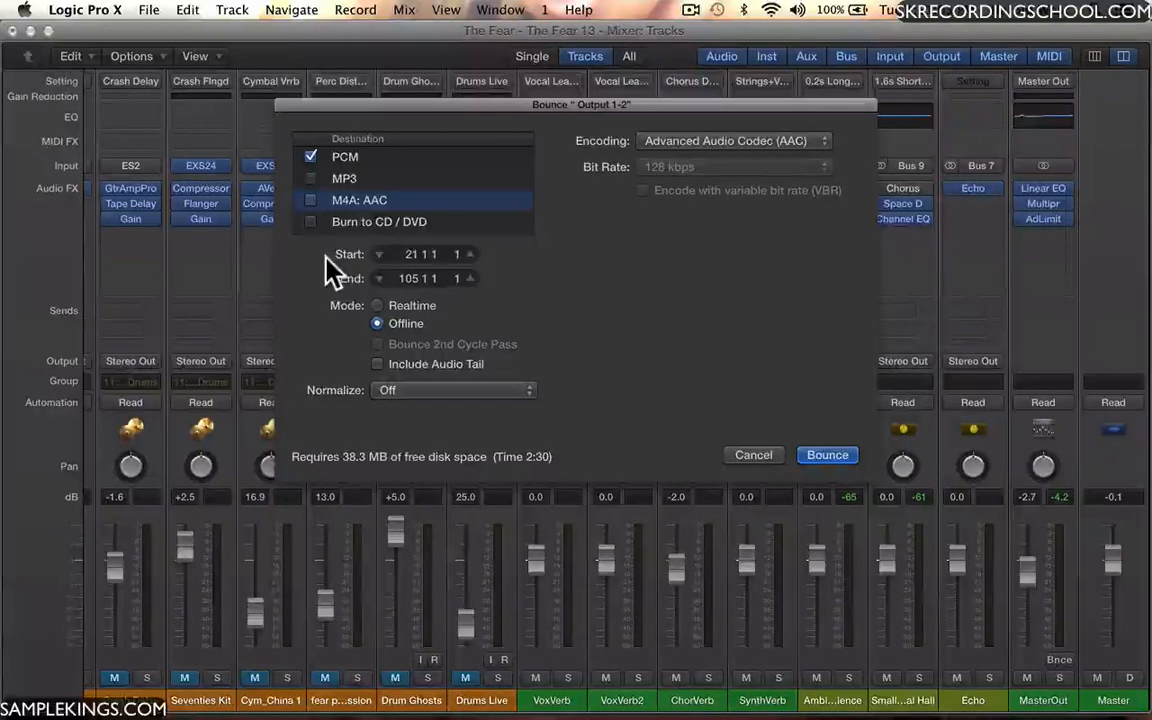
{"action": "left_click", "coordinate": [379, 254]}
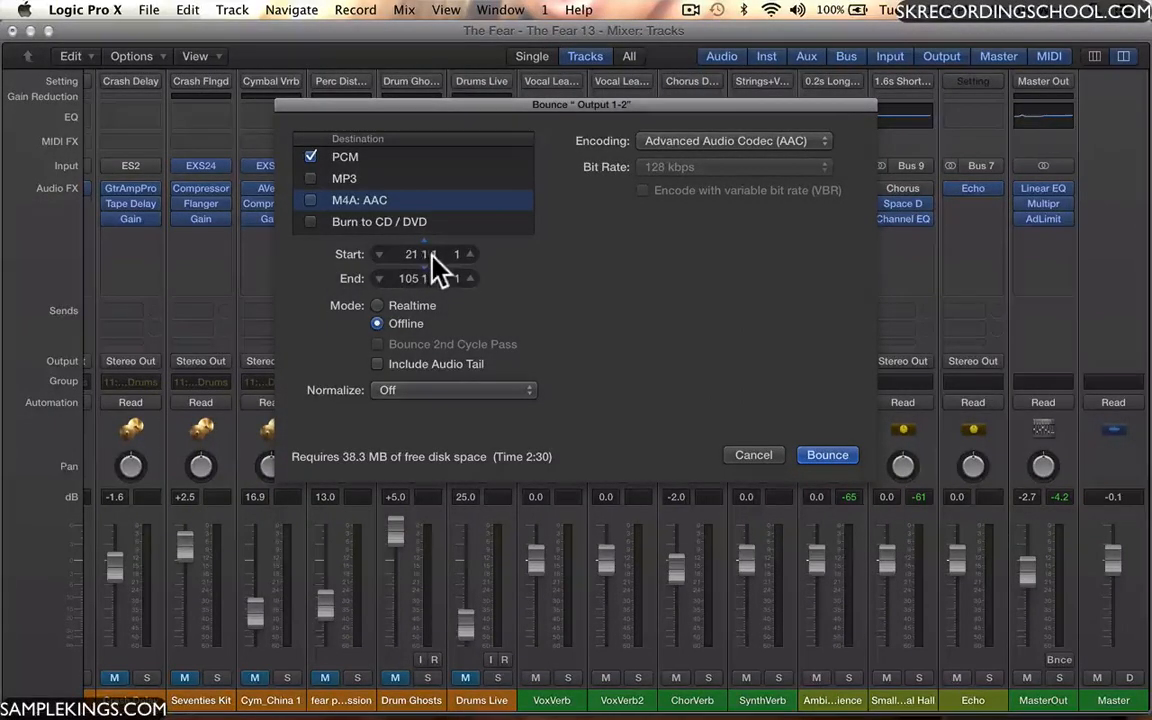
{"action": "left_click", "coordinate": [408, 254]}
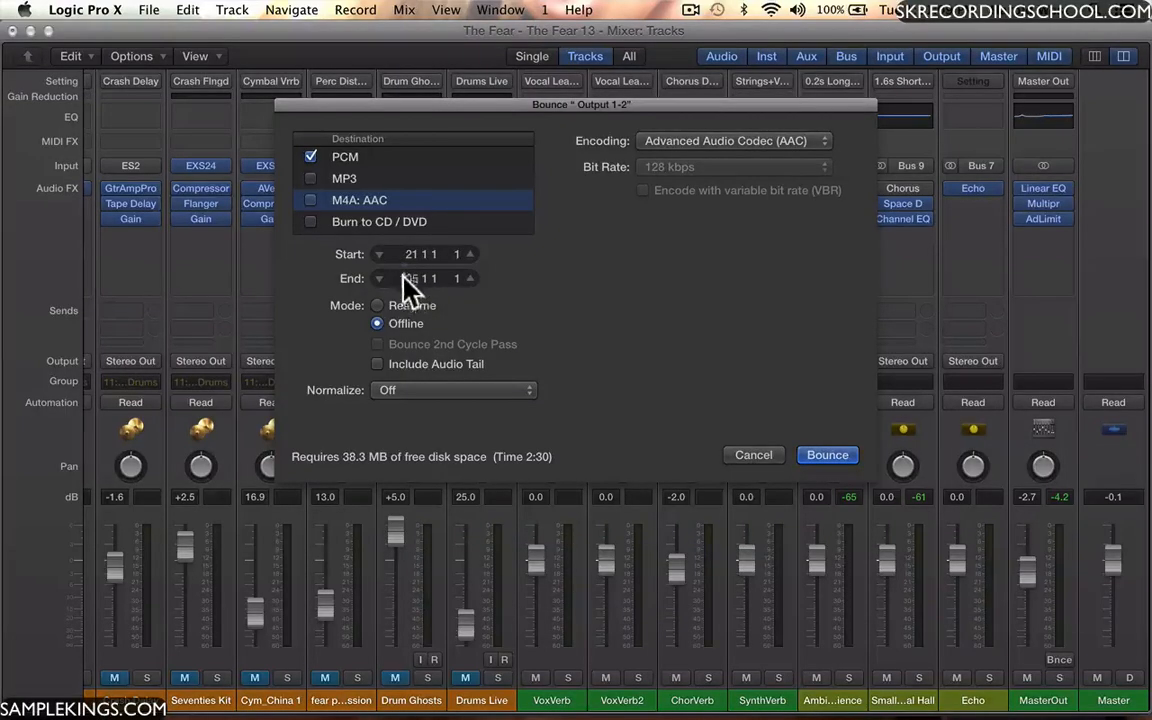
{"action": "left_click", "coordinate": [404, 253]}
{"action": "mouse_move", "coordinate": [404, 252]}
{"action": "left_mouse_down"}
{"action": "mouse_move", "coordinate": [404, 290]}
{"action": "mouse_move", "coordinate": [410, 262]}
{"action": "left_mouse_up"}
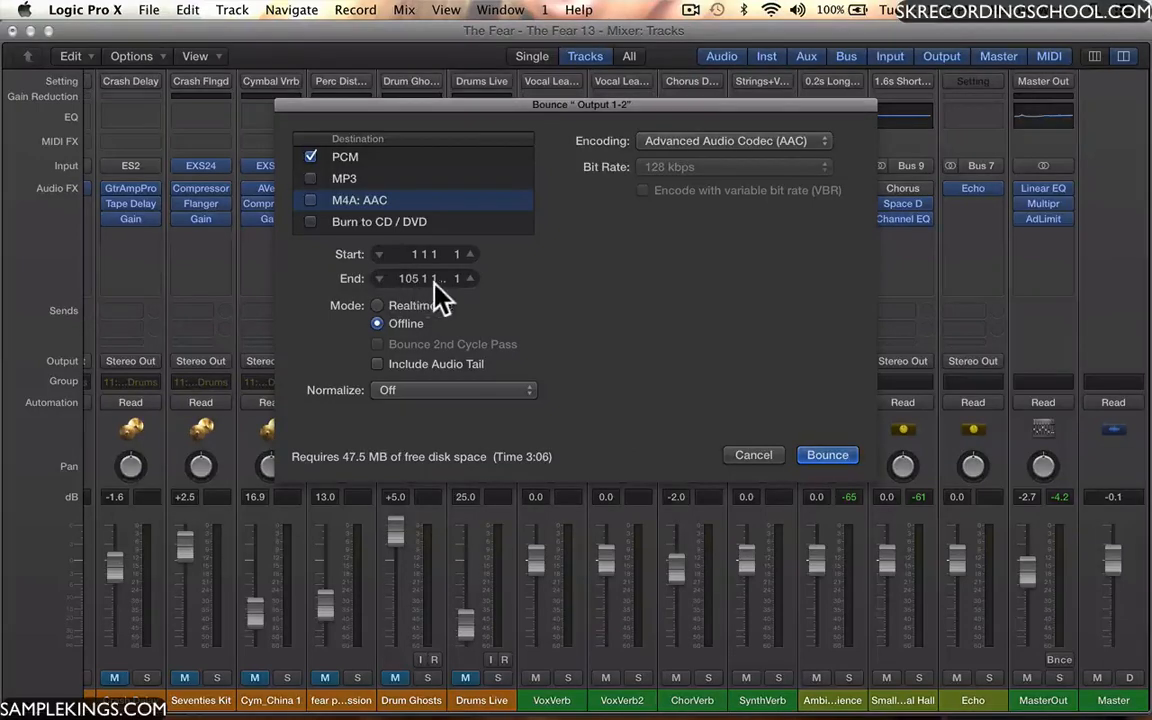
Choose Offline bounce mode, include the audio tail, and leave Normalize set to Off.
{"action": "left_click", "coordinate": [379, 306]}
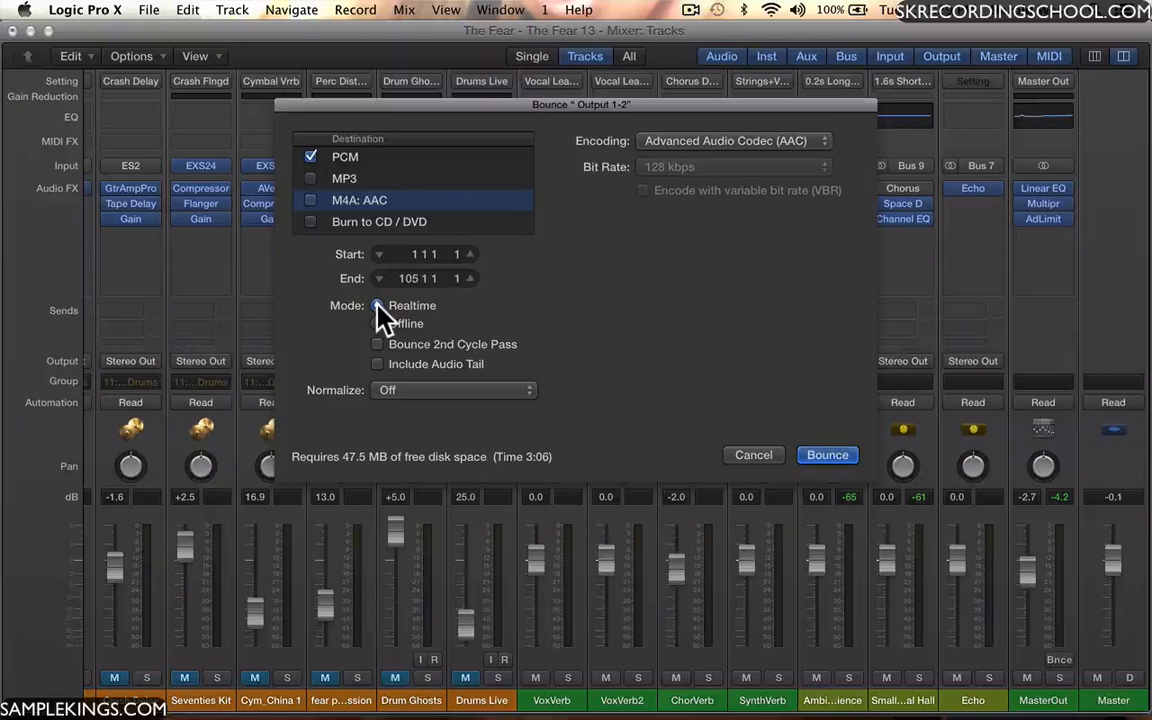
{"action": "left_click", "coordinate": [377, 323]}
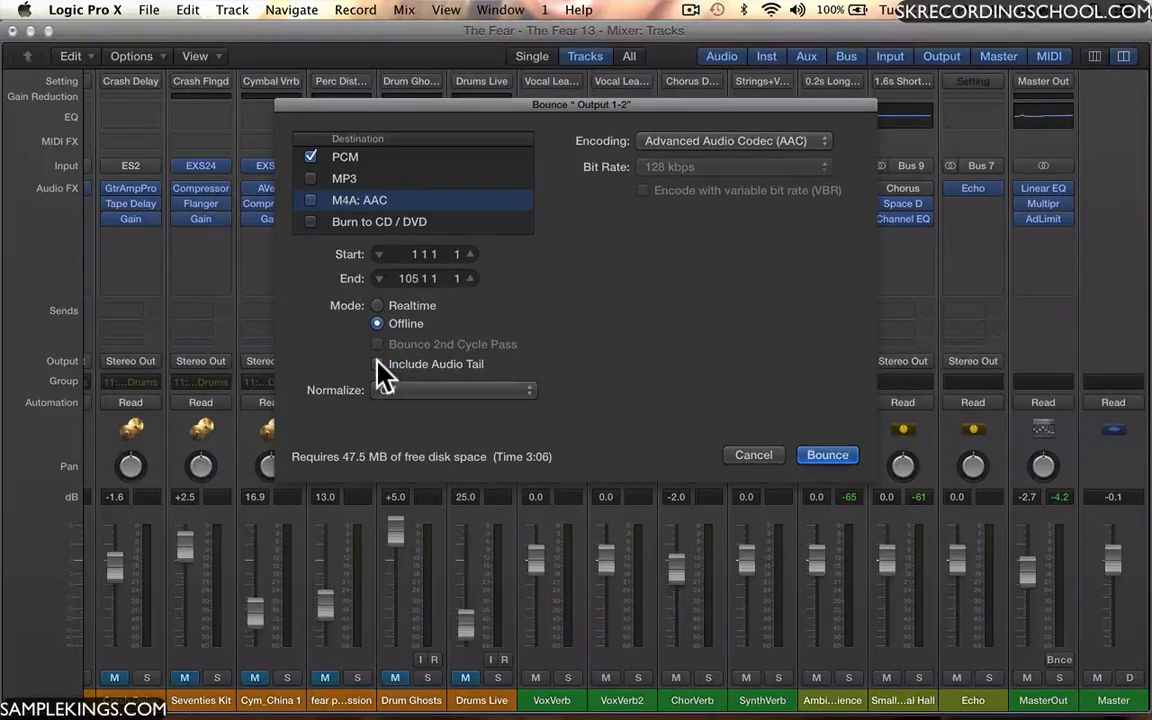
{"action": "left_click", "coordinate": [378, 364]}
{"action": "left_click", "coordinate": [530, 400]}
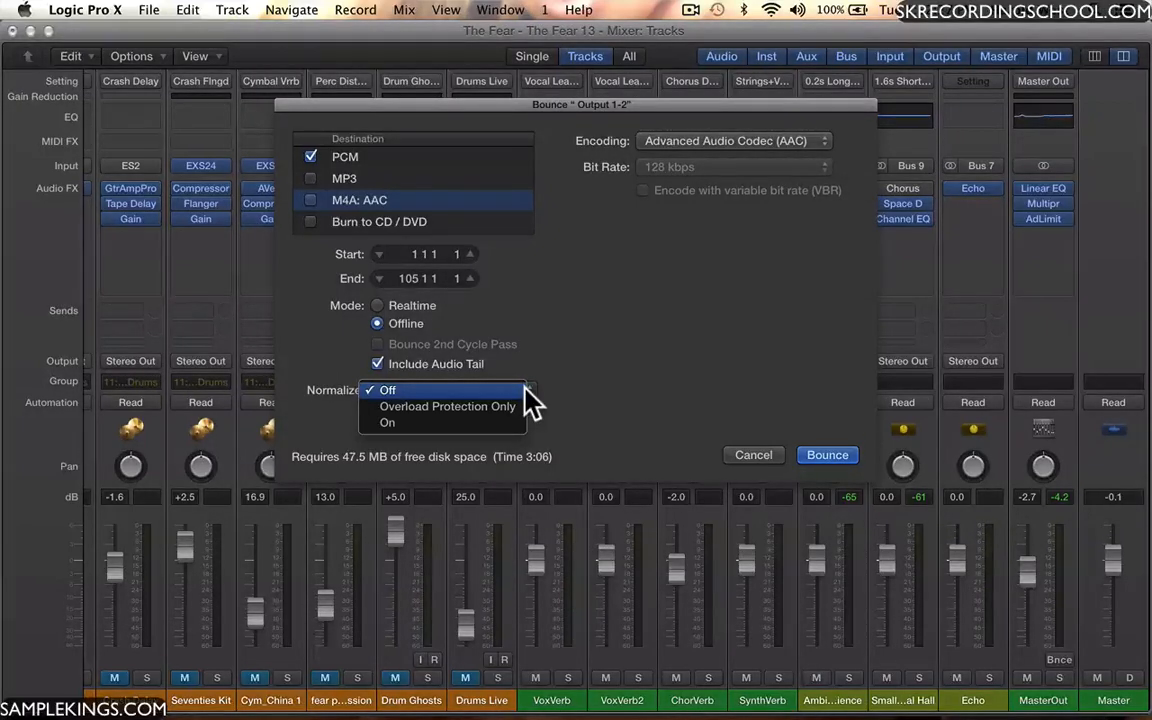
{"action": "left_click", "coordinate": [590, 386]}
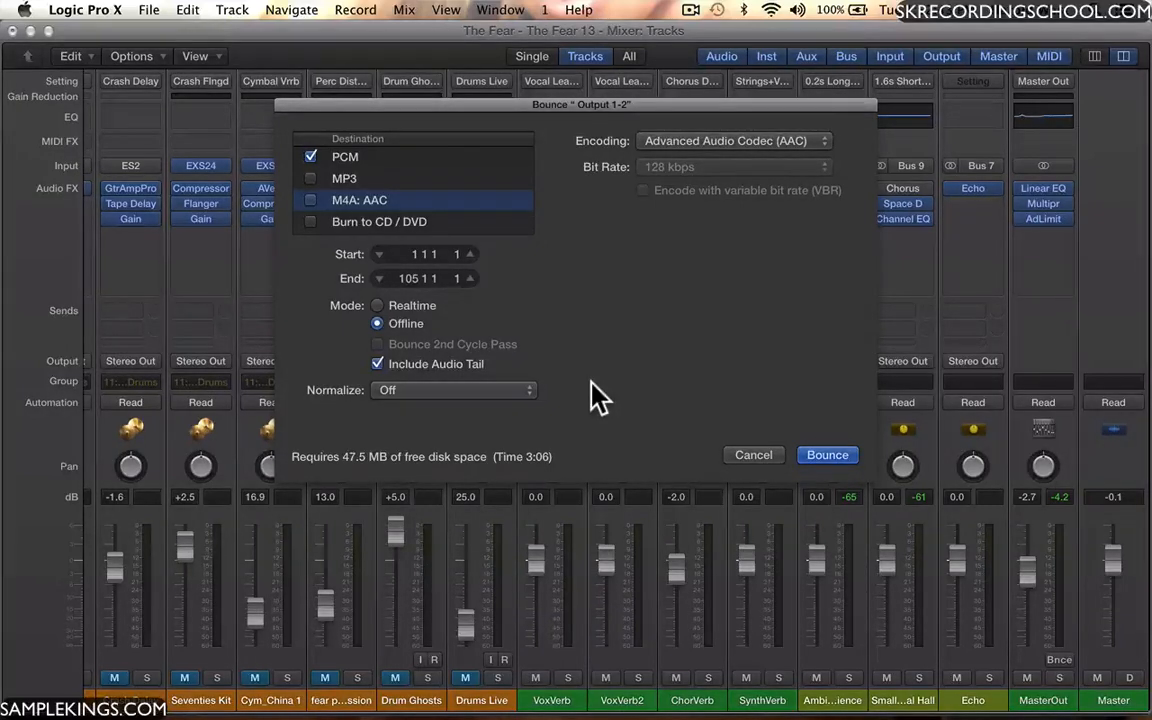
Add MP3 as a bounce destination with a stereo bit rate of 256 kbps.
{"action": "left_click", "coordinate": [310, 178]}
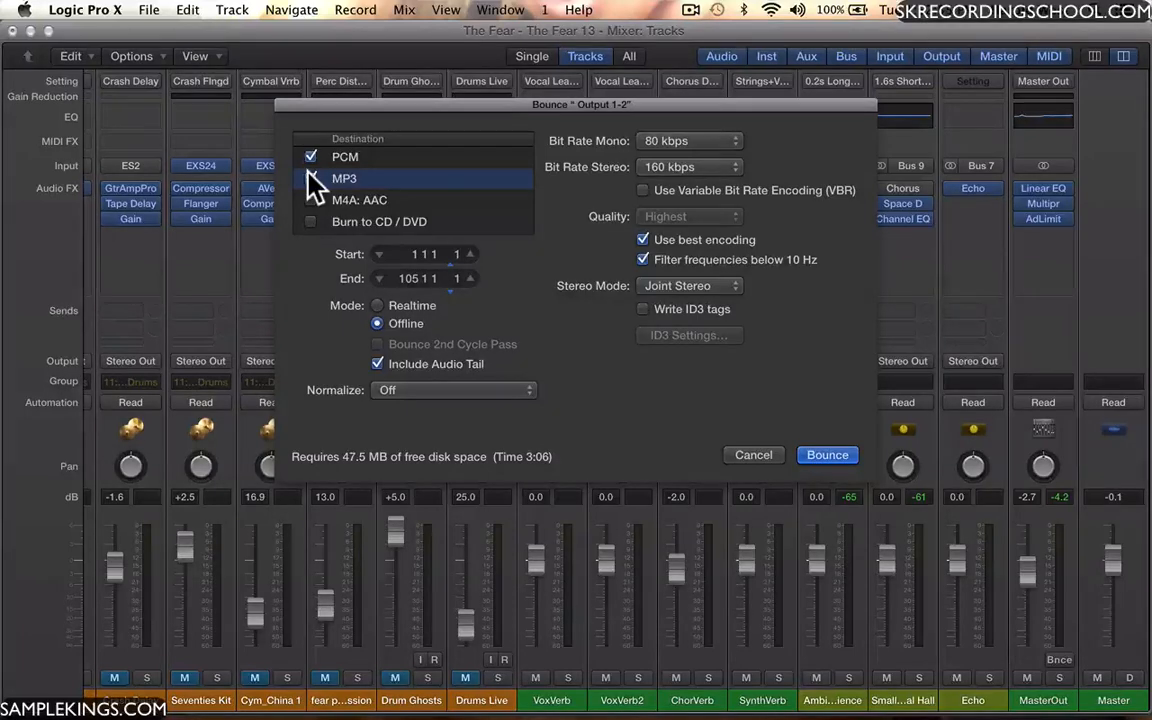
{"action": "left_click", "coordinate": [311, 178]}
{"action": "left_click", "coordinate": [738, 167]}
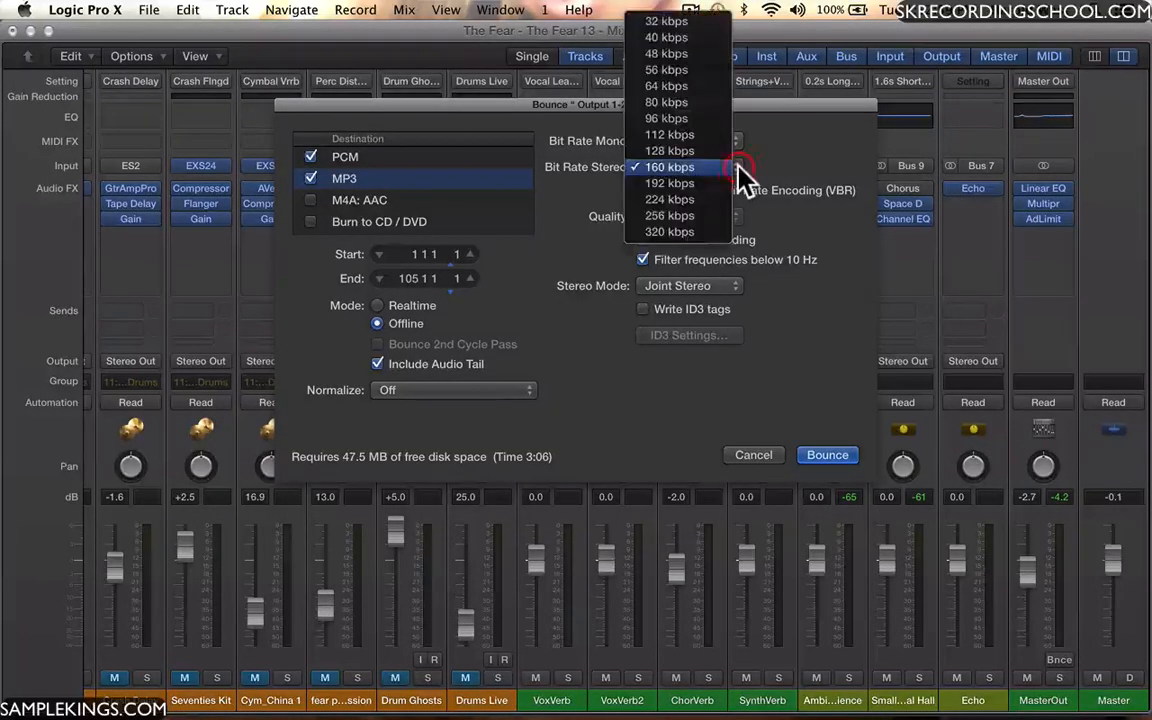
{"action": "left_click", "coordinate": [700, 214]}
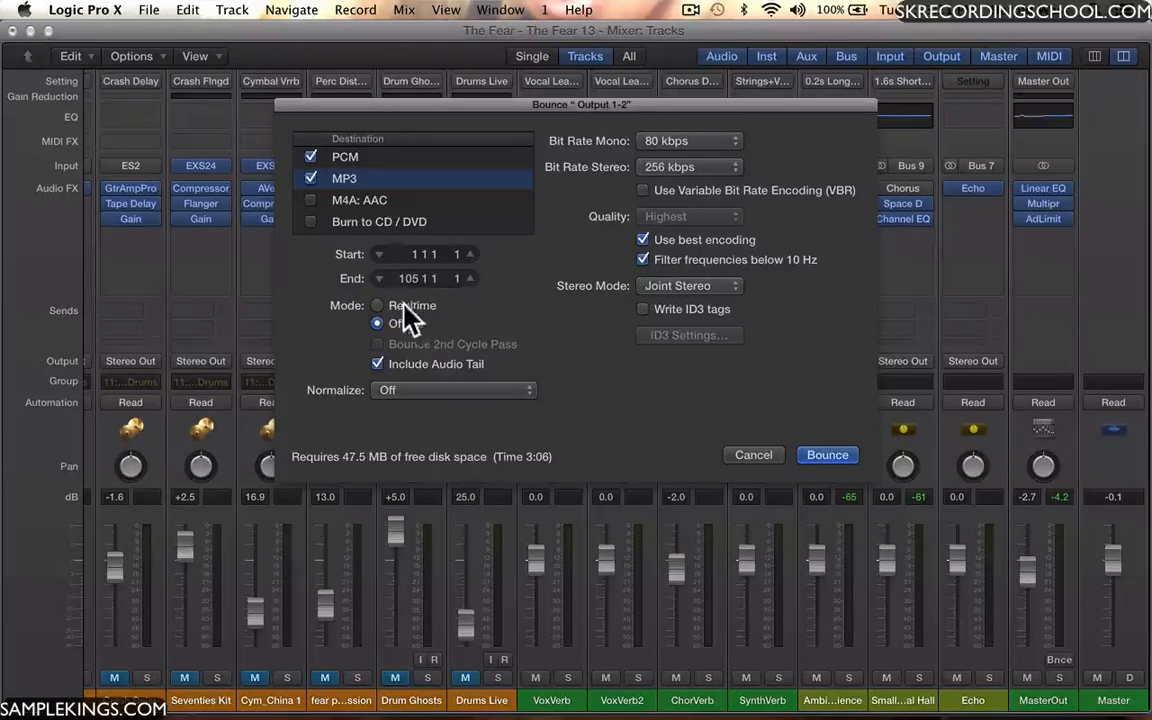
Add M4A: AAC as a bounce destination with a bit rate of 256 kbps.
{"action": "left_click", "coordinate": [308, 200]}
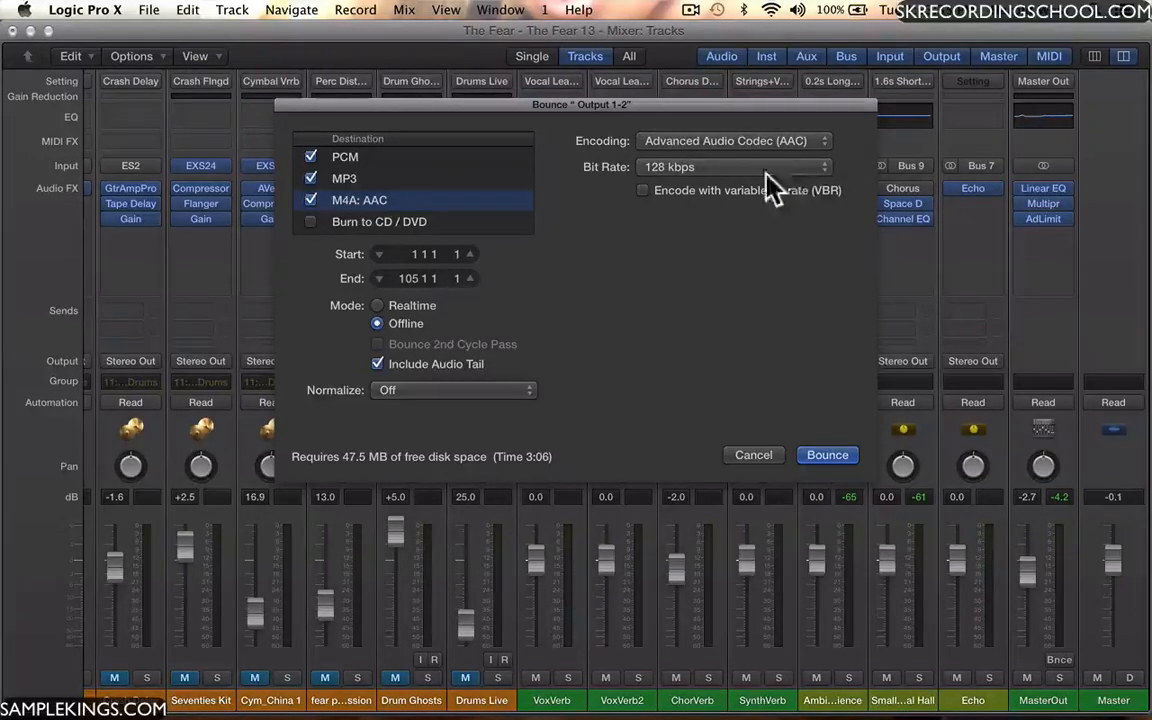
{"action": "left_click", "coordinate": [820, 167]}
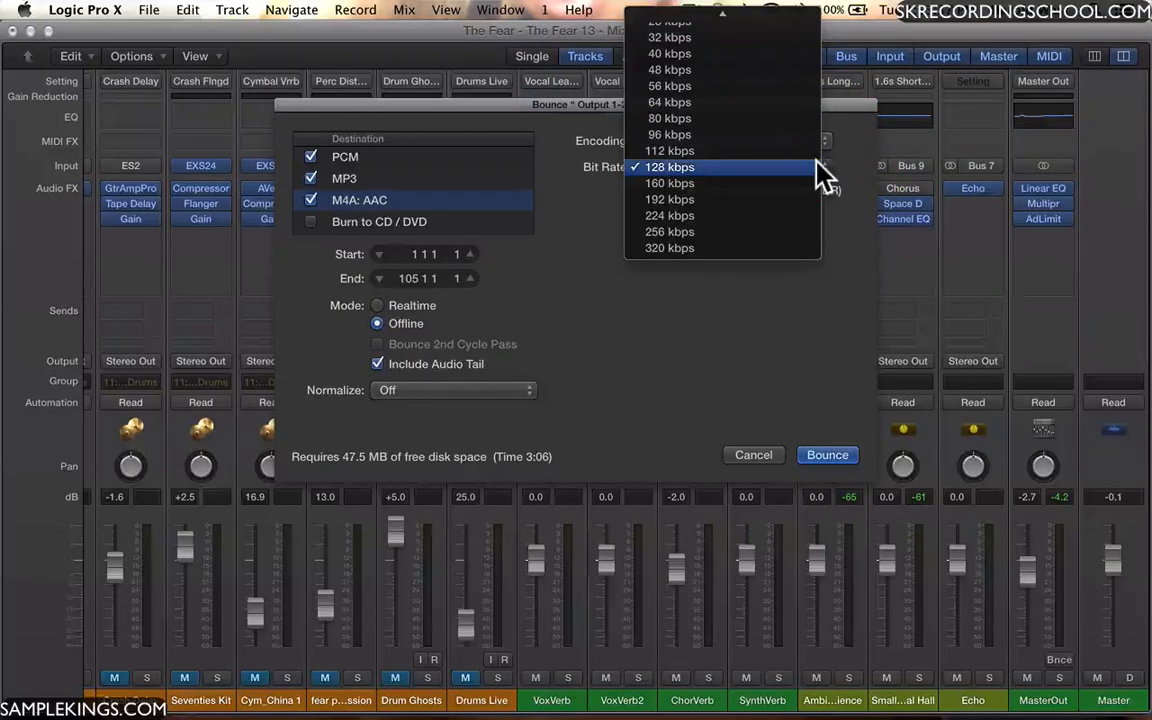
{"action": "left_click", "coordinate": [797, 232]}
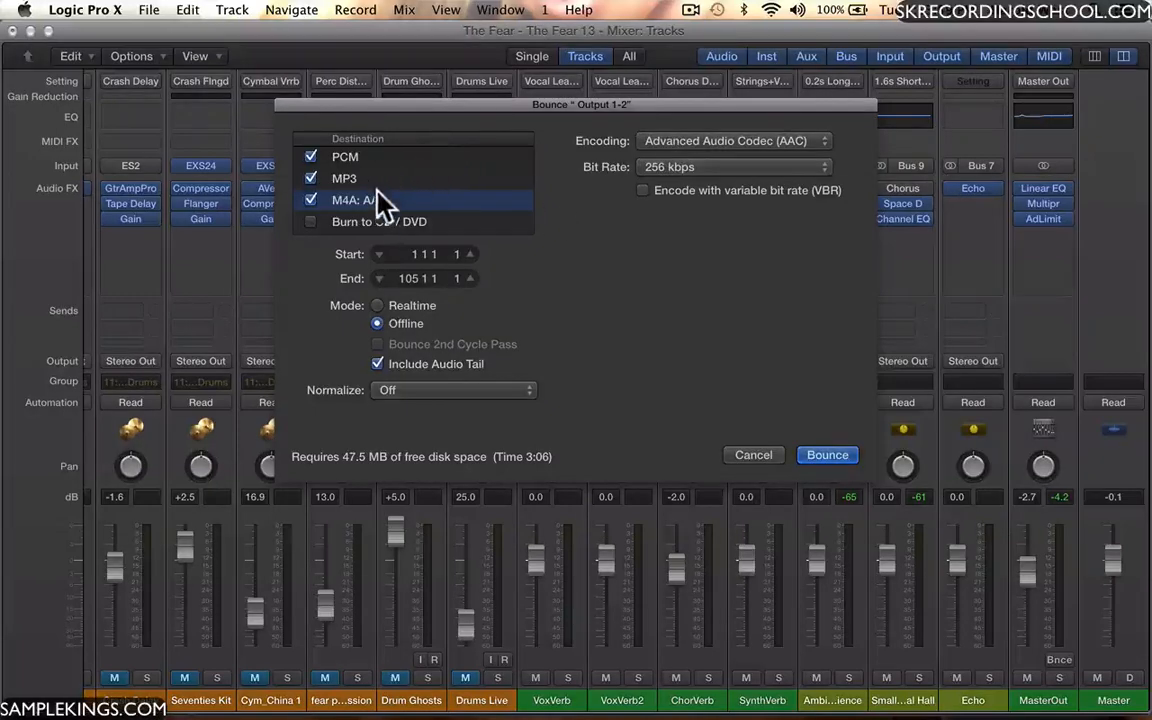
Try to add Burn to CD / DVD as a bounce destination, and switch M4A: AAC off and back on.
{"action": "left_click", "coordinate": [312, 222]}
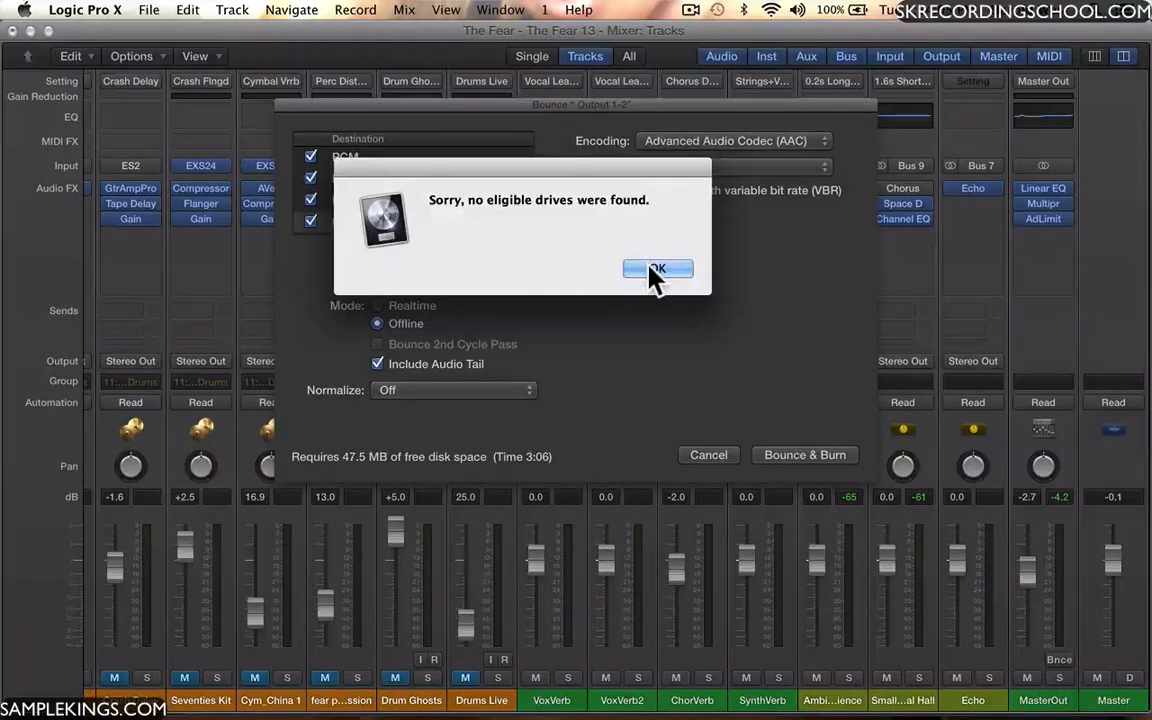
{"action": "left_click", "coordinate": [656, 268]}
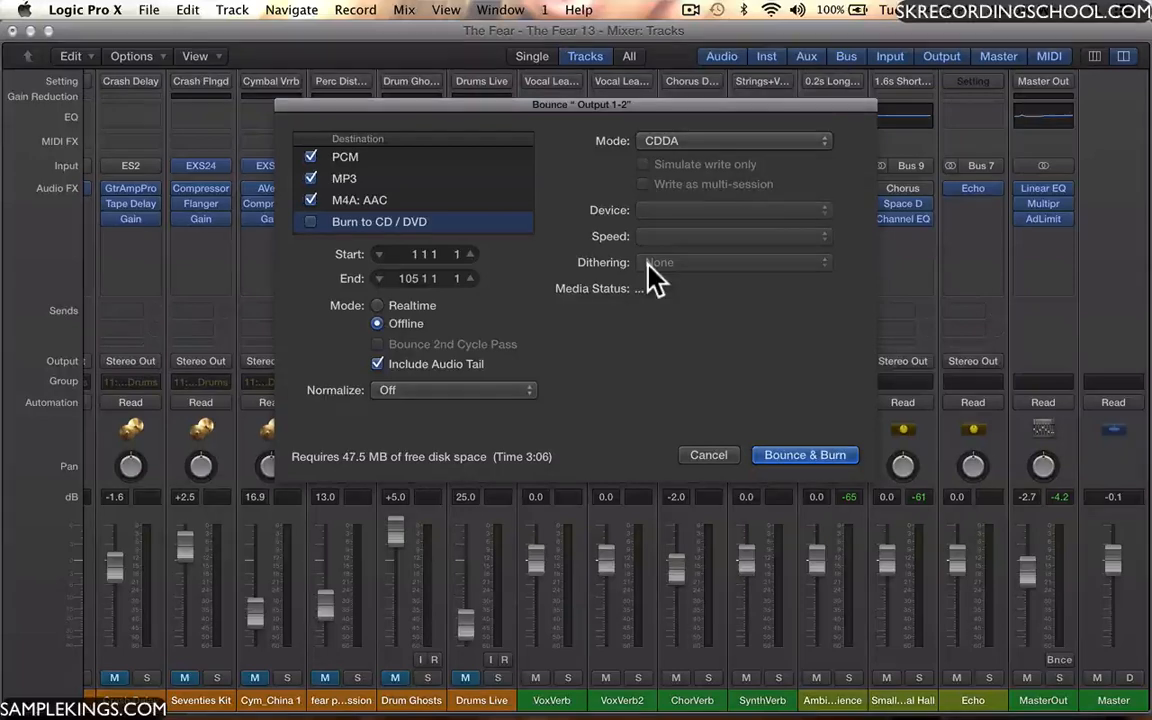
{"action": "left_click", "coordinate": [311, 200]}
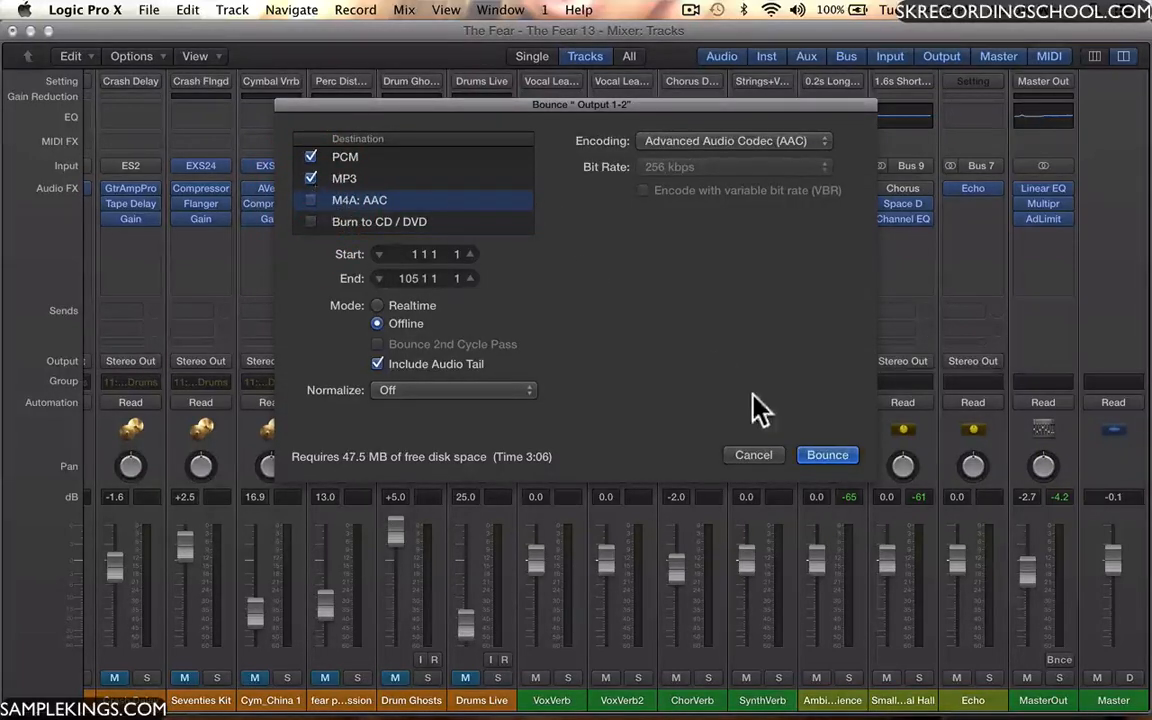
{"action": "left_click", "coordinate": [311, 200]}
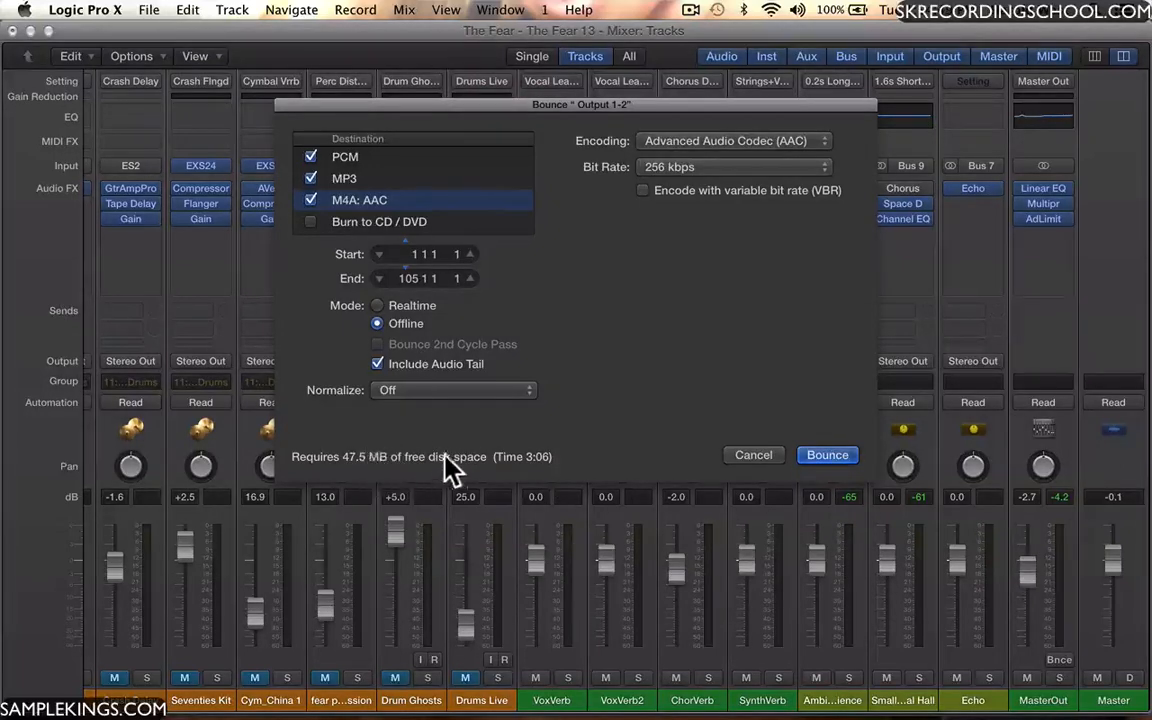
Bounce Output 1-2 to the project's Bounces folder under the name "Fear Mix MAster".
{"action": "left_click", "coordinate": [830, 455]}
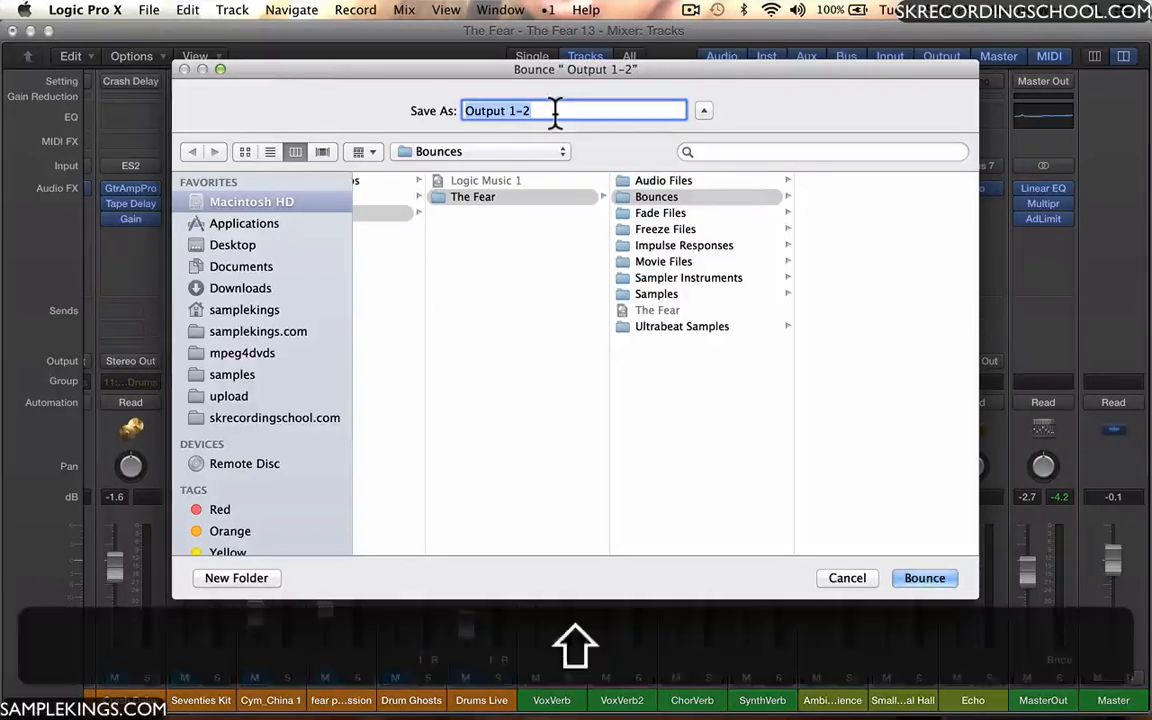
{"action": "type", "text": "Fear"}
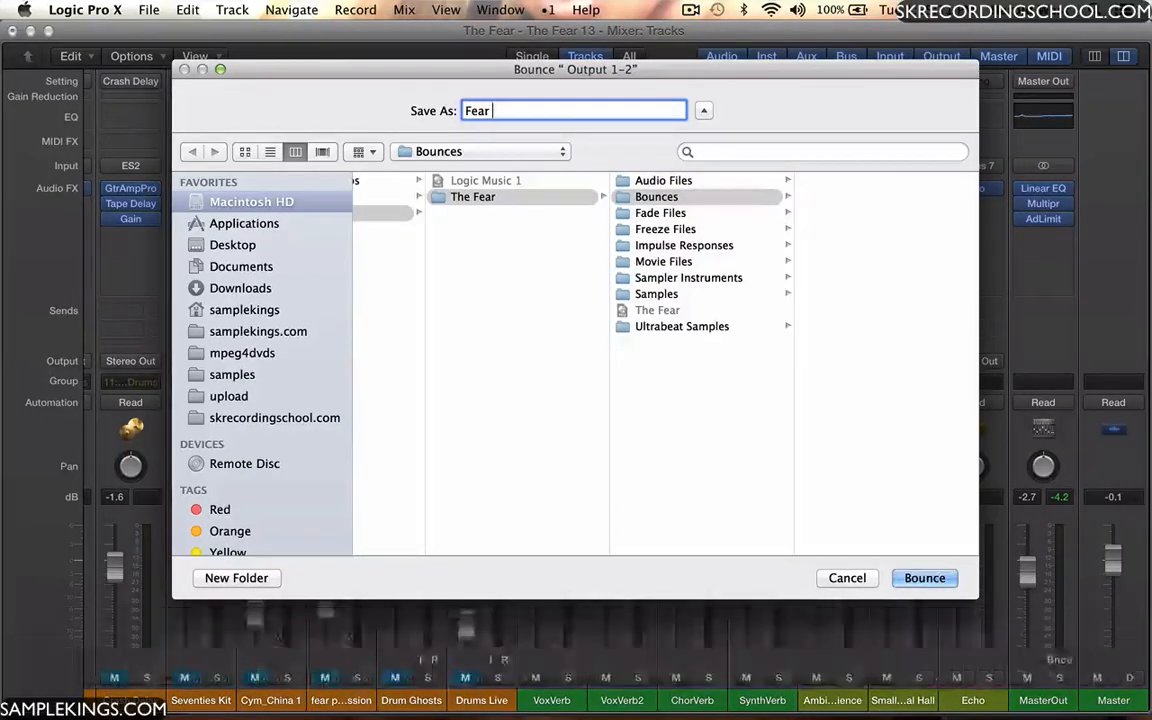
{"action": "type", "text": " MIx"}
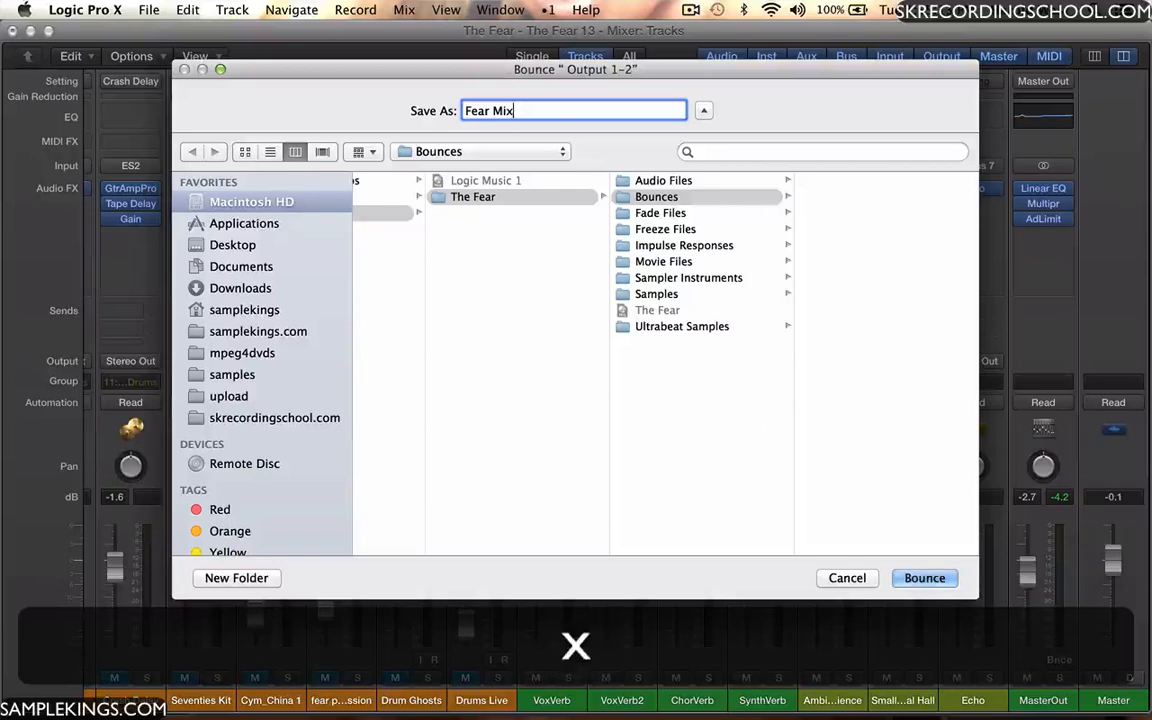
{"action": "type", "text": " MAster"}
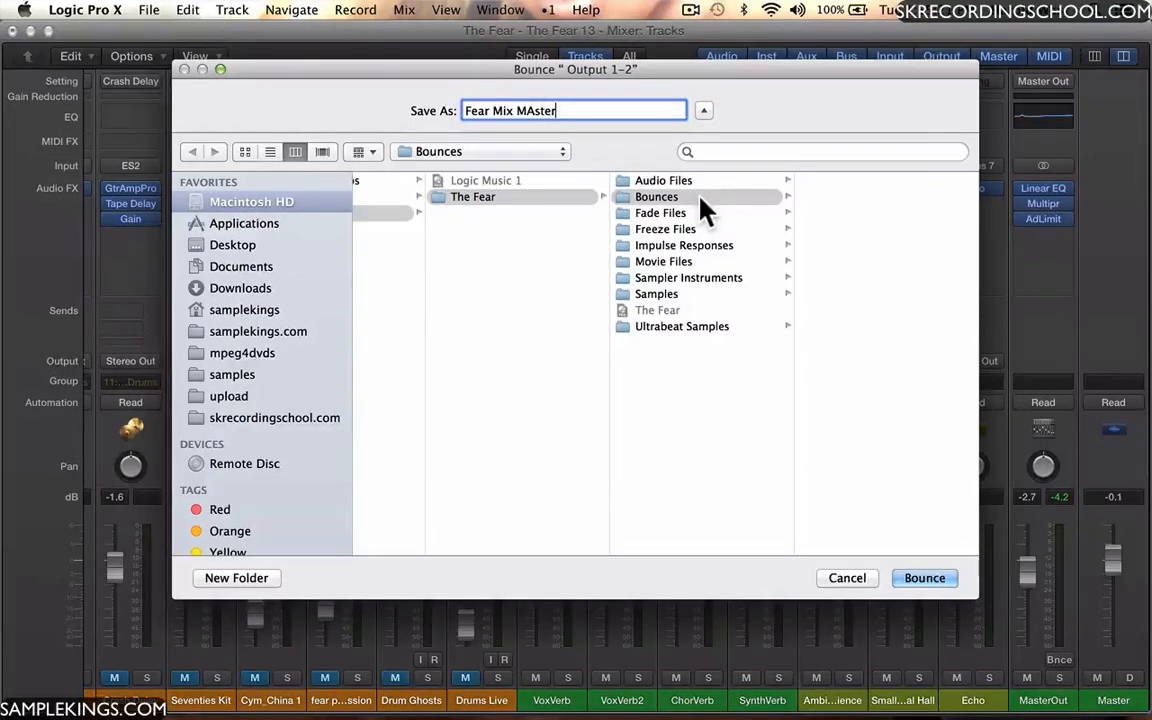
{"action": "left_click", "coordinate": [924, 580]}
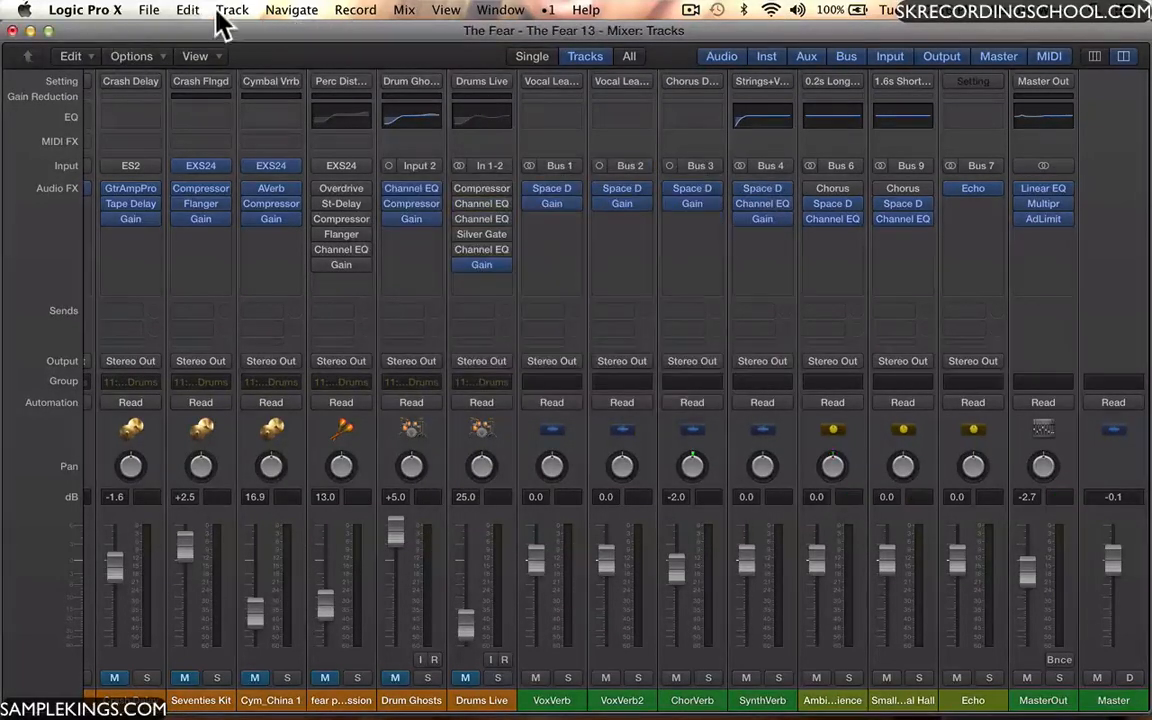
Check the Bounces folder for the bounced files in the Open dialog and close it without opening anything.
{"action": "left_click", "coordinate": [148, 10]}
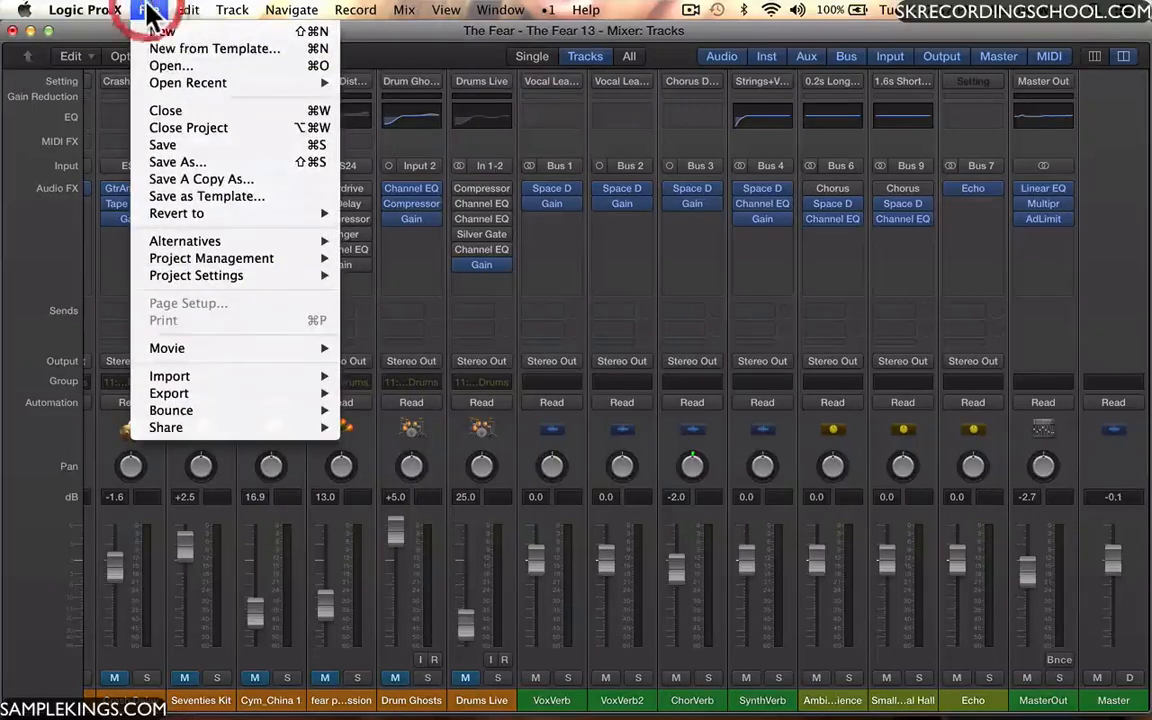
{"action": "left_click", "coordinate": [166, 66]}
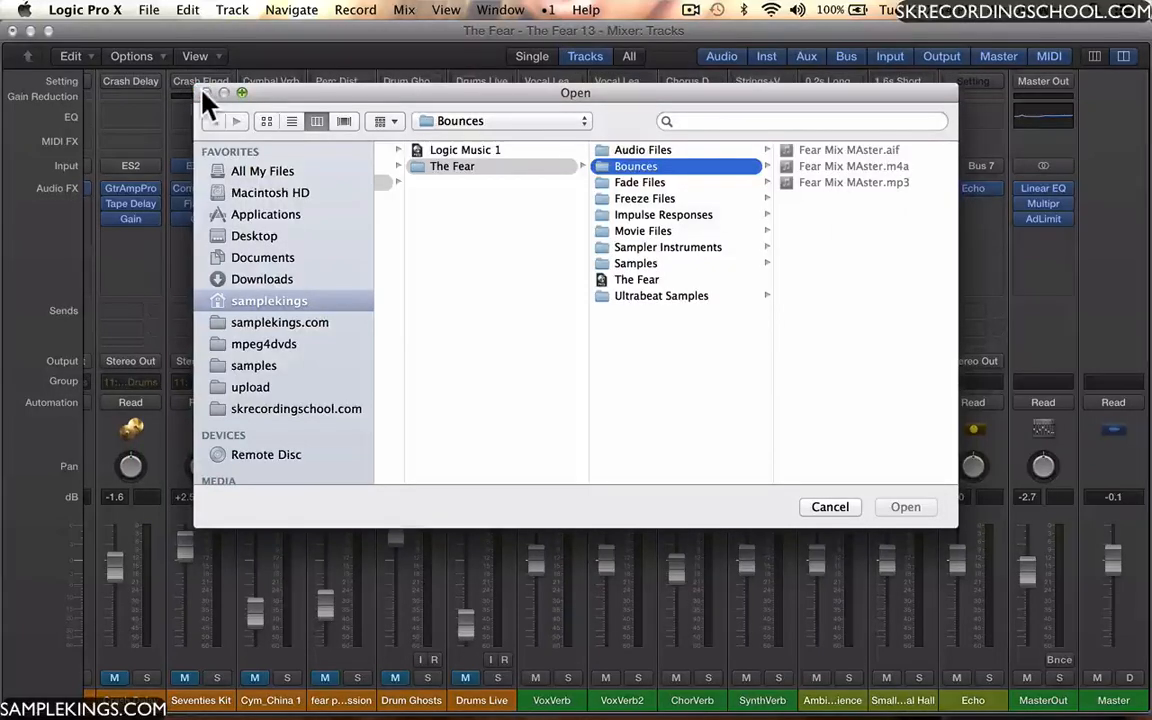
{"action": "left_click", "coordinate": [830, 508]}
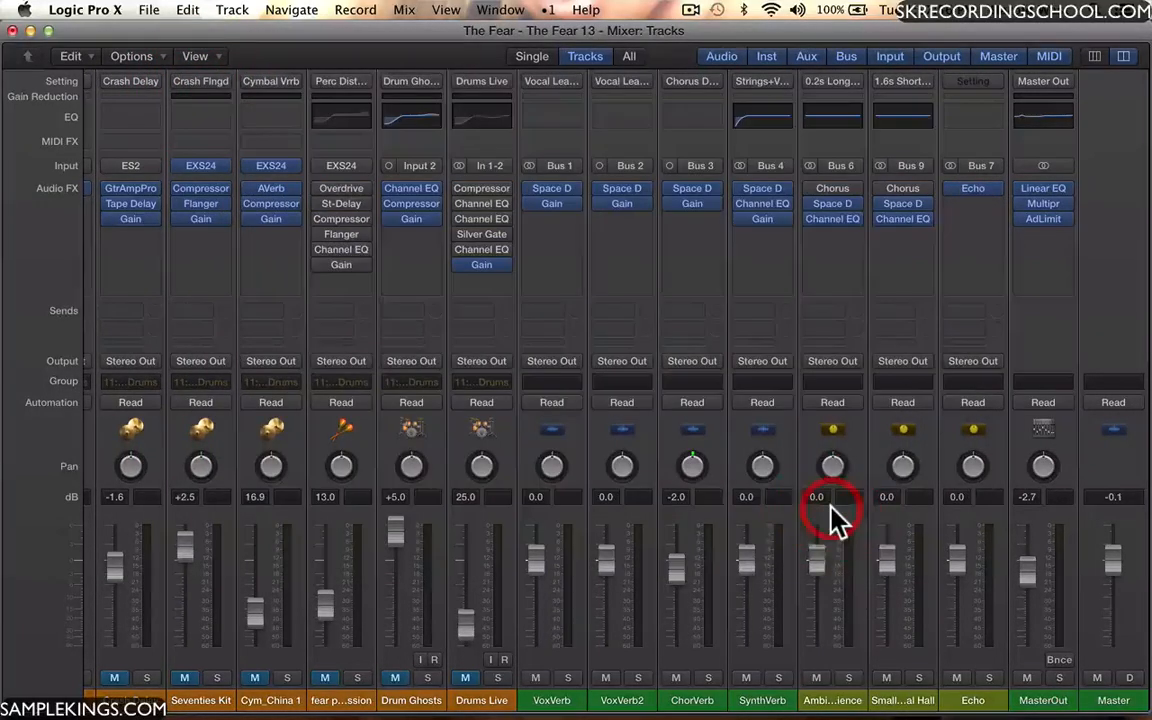